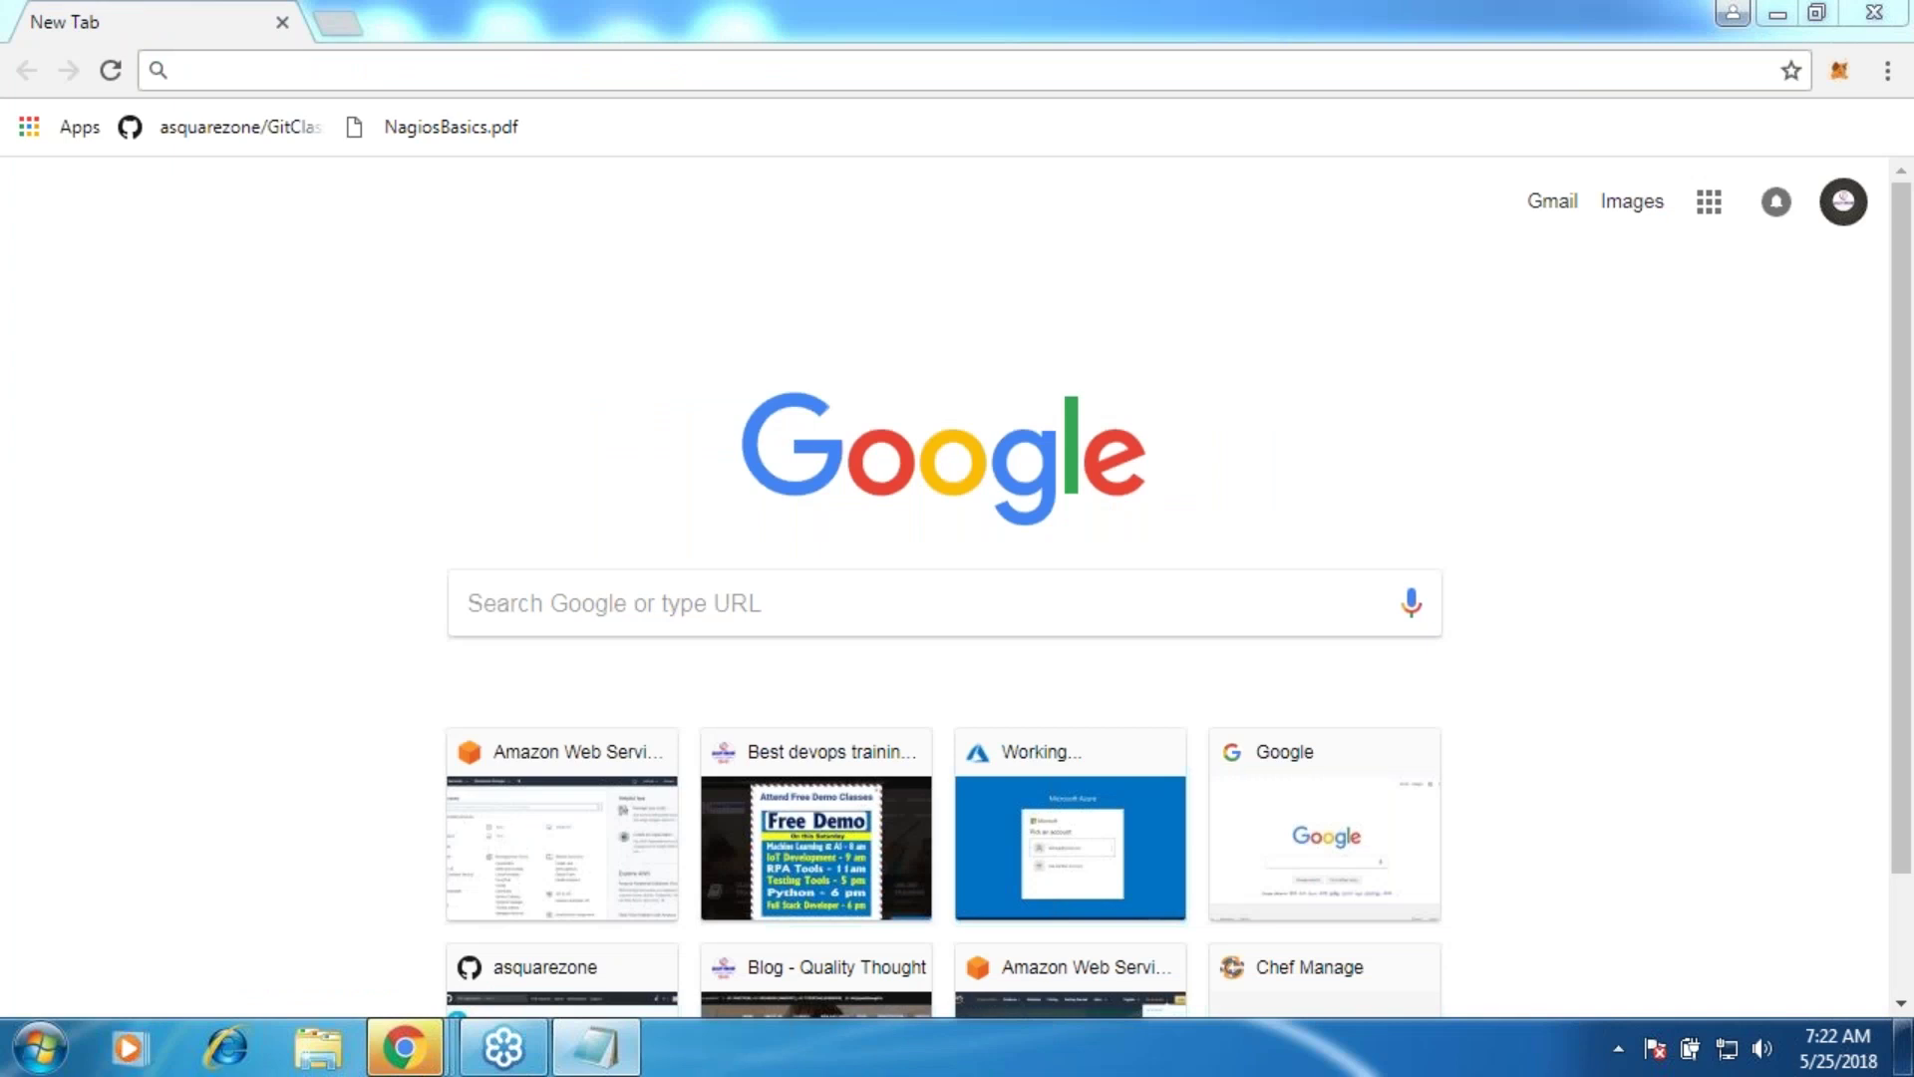
Step: Launch mspaint from the Run dialog's history to get a blank untitled canvas
key(super+d)
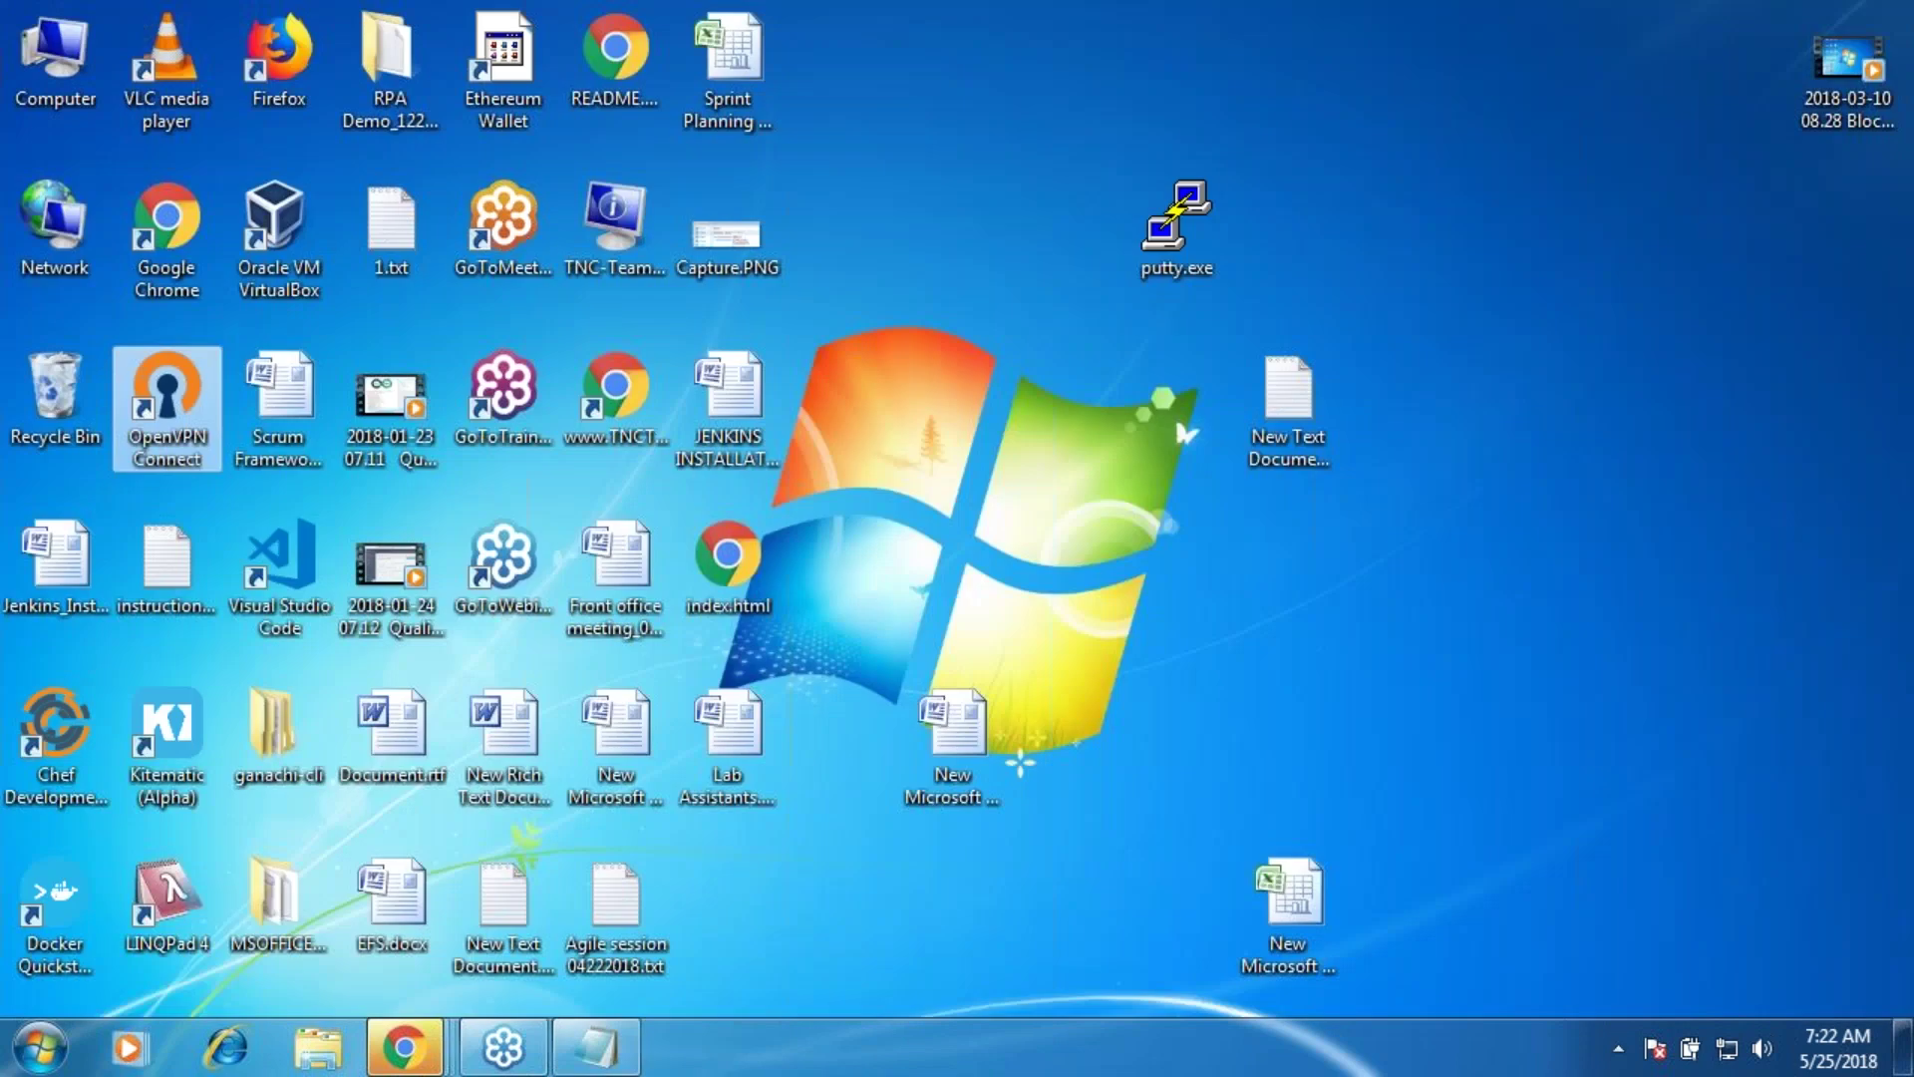
key(super+r)
key(Down)
key(Down)
key(Return)
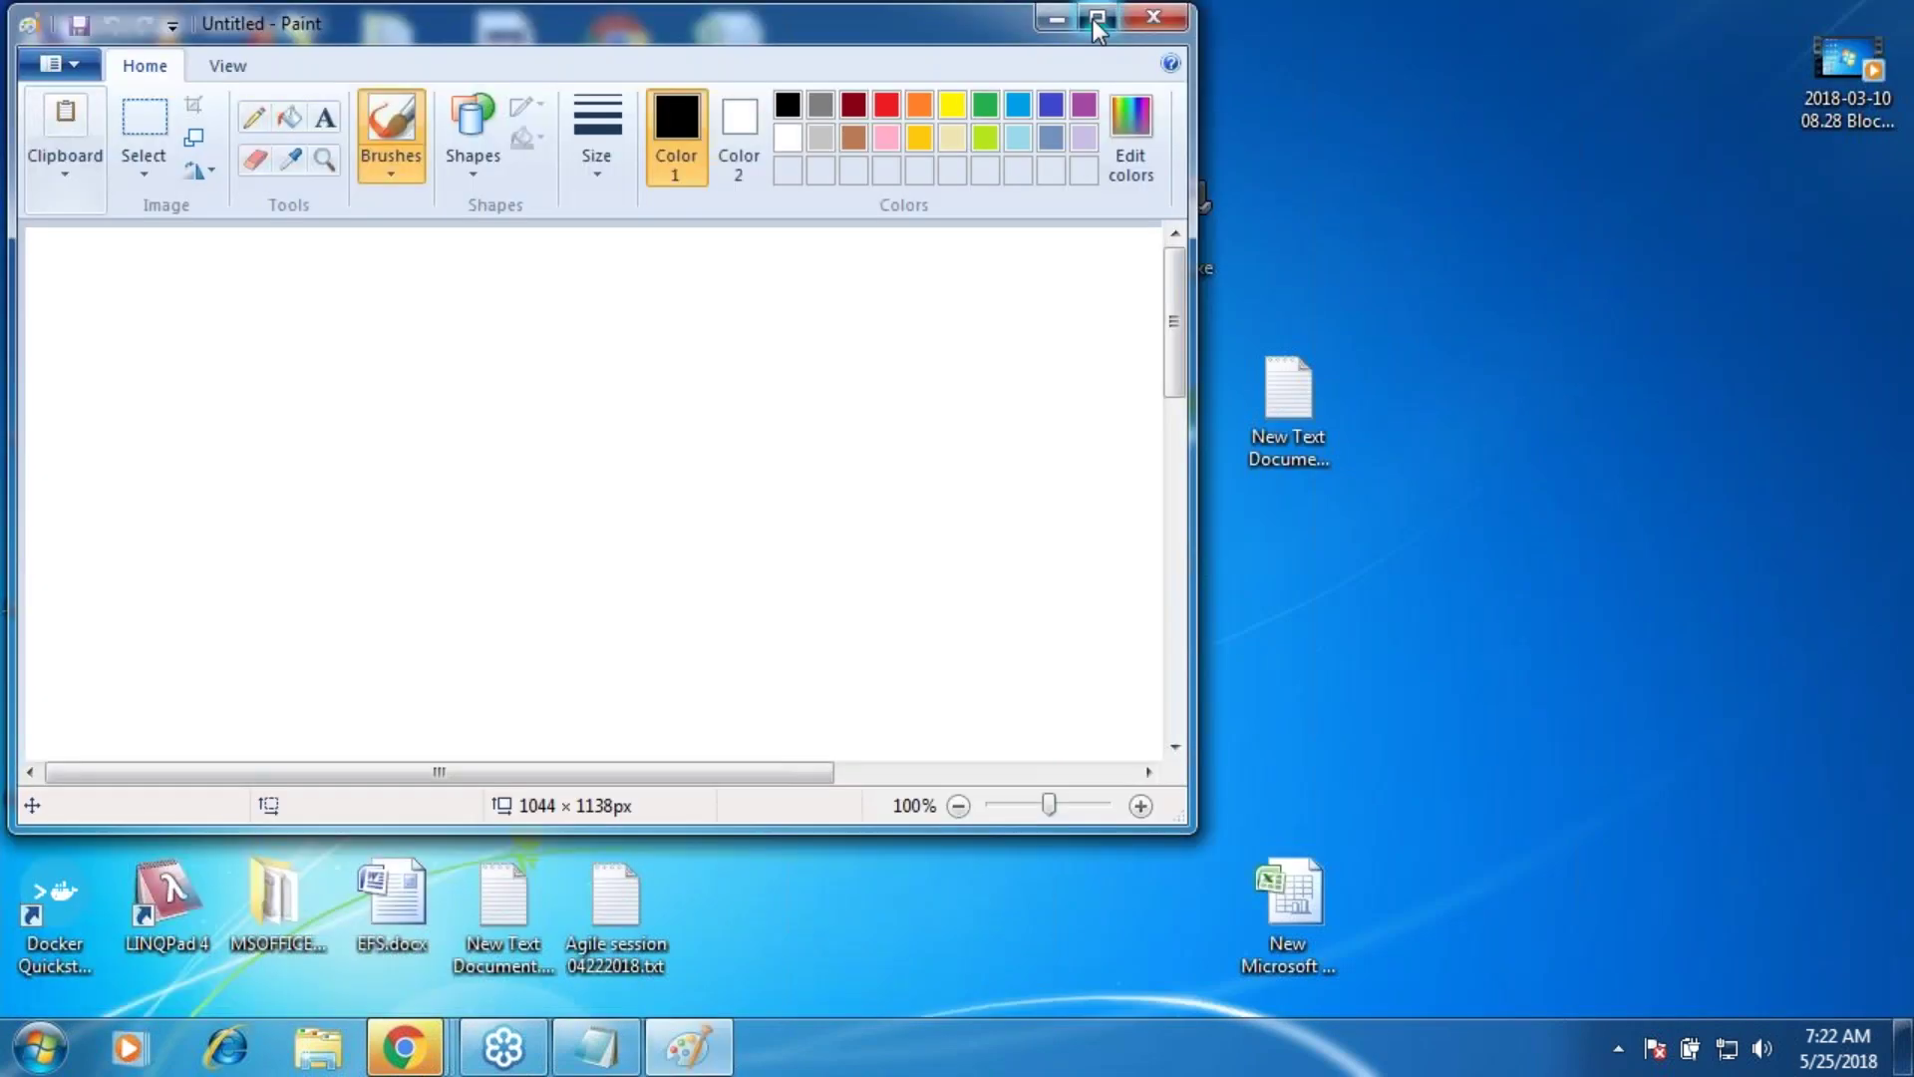
Step: Maximize Paint and draw a vertical black line near the canvas's top left
click(1092, 20)
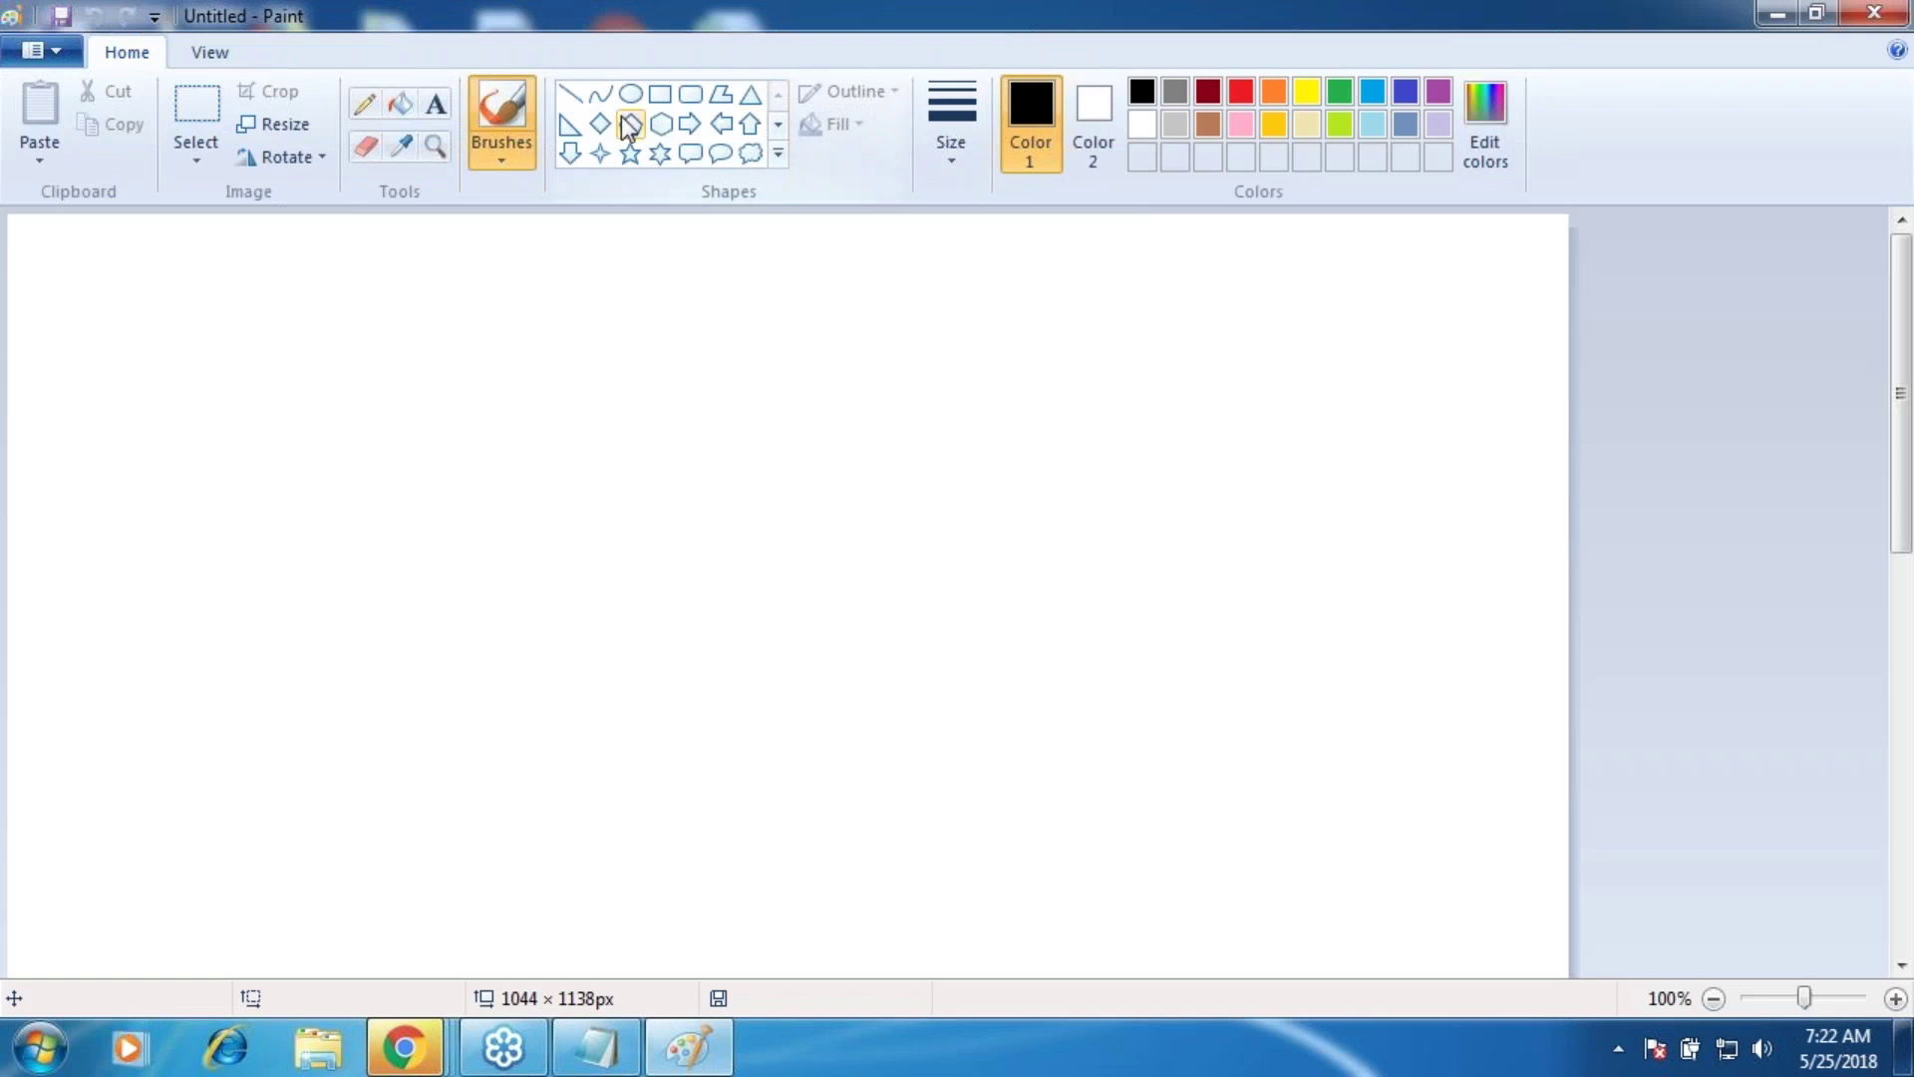
click(569, 93)
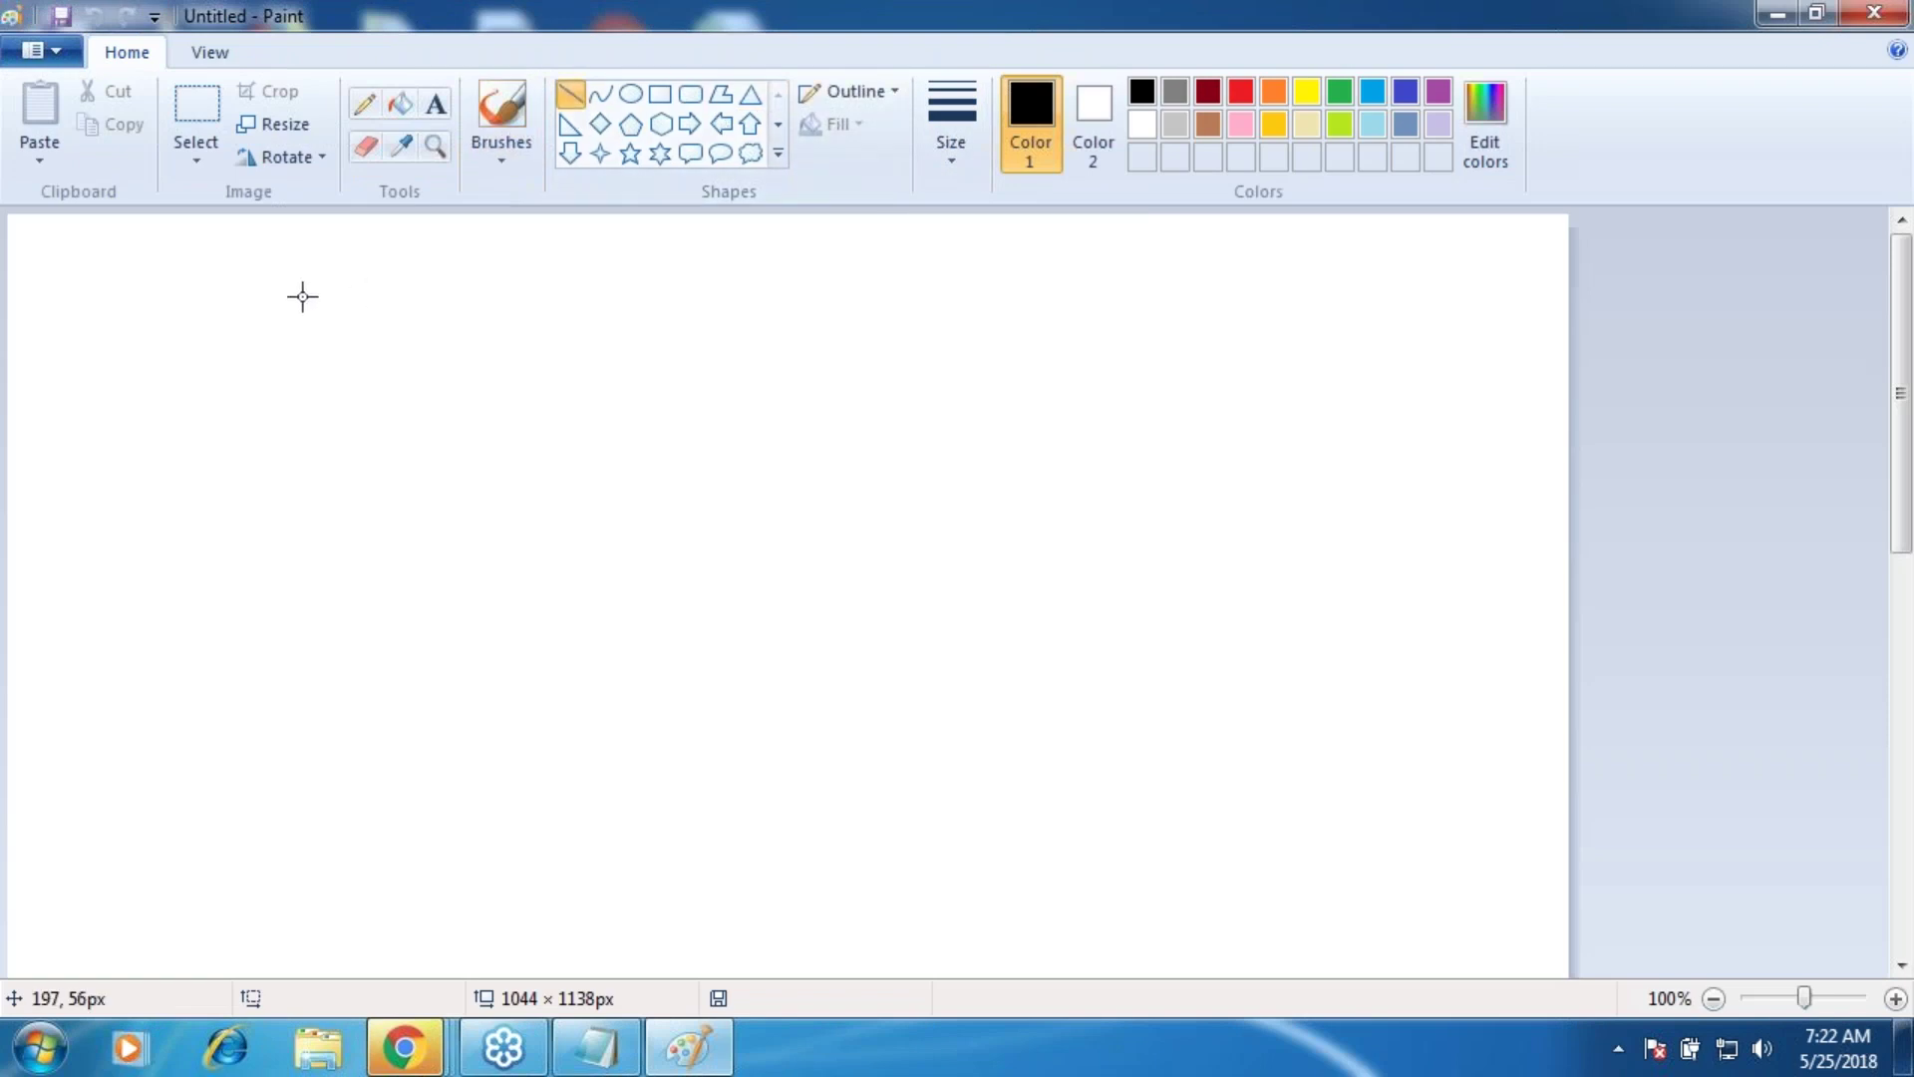
mouse_move(303, 297)
mouse_down()
mouse_move(258, 686)
mouse_move(288, 710)
mouse_move(300, 446)
mouse_move(316, 445)
mouse_move(304, 471)
mouse_up()
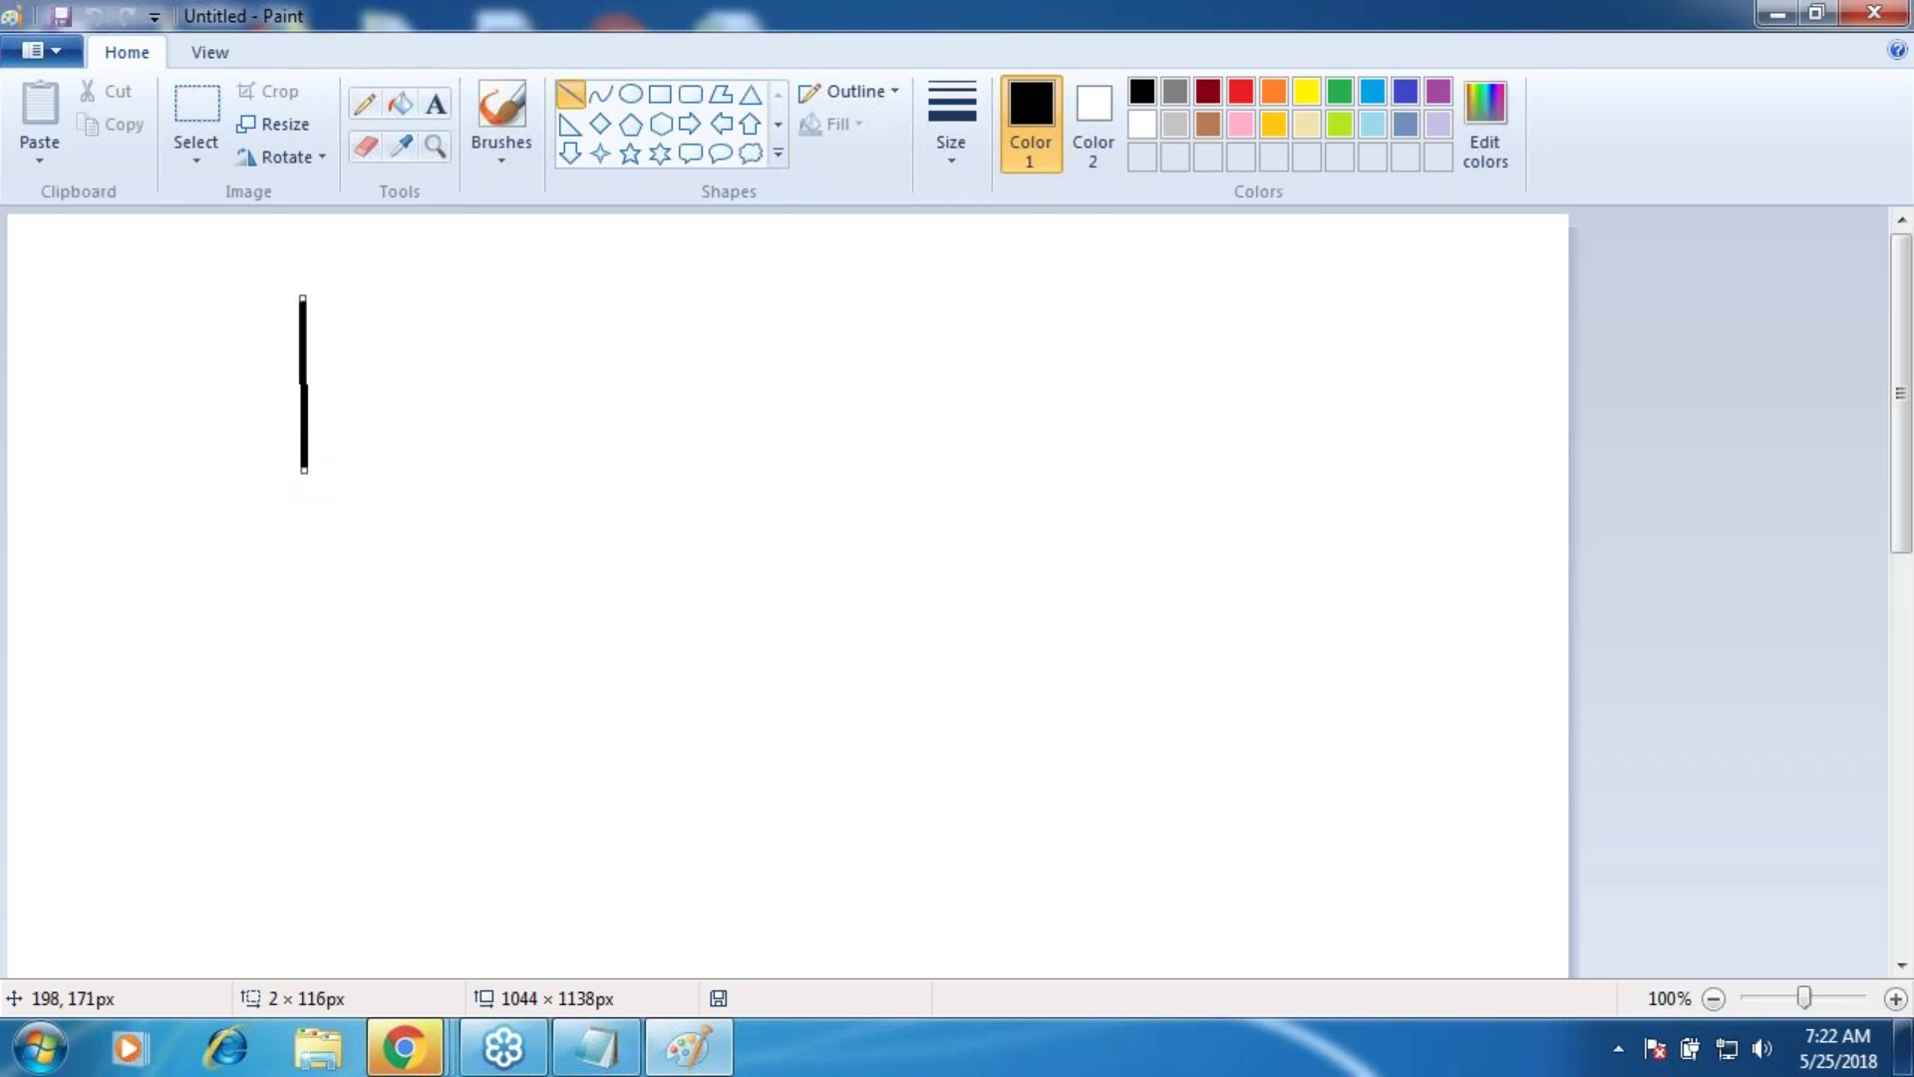
Step: Type the label 'master' in a text box above the line
click(432, 102)
click(244, 238)
text(ma)
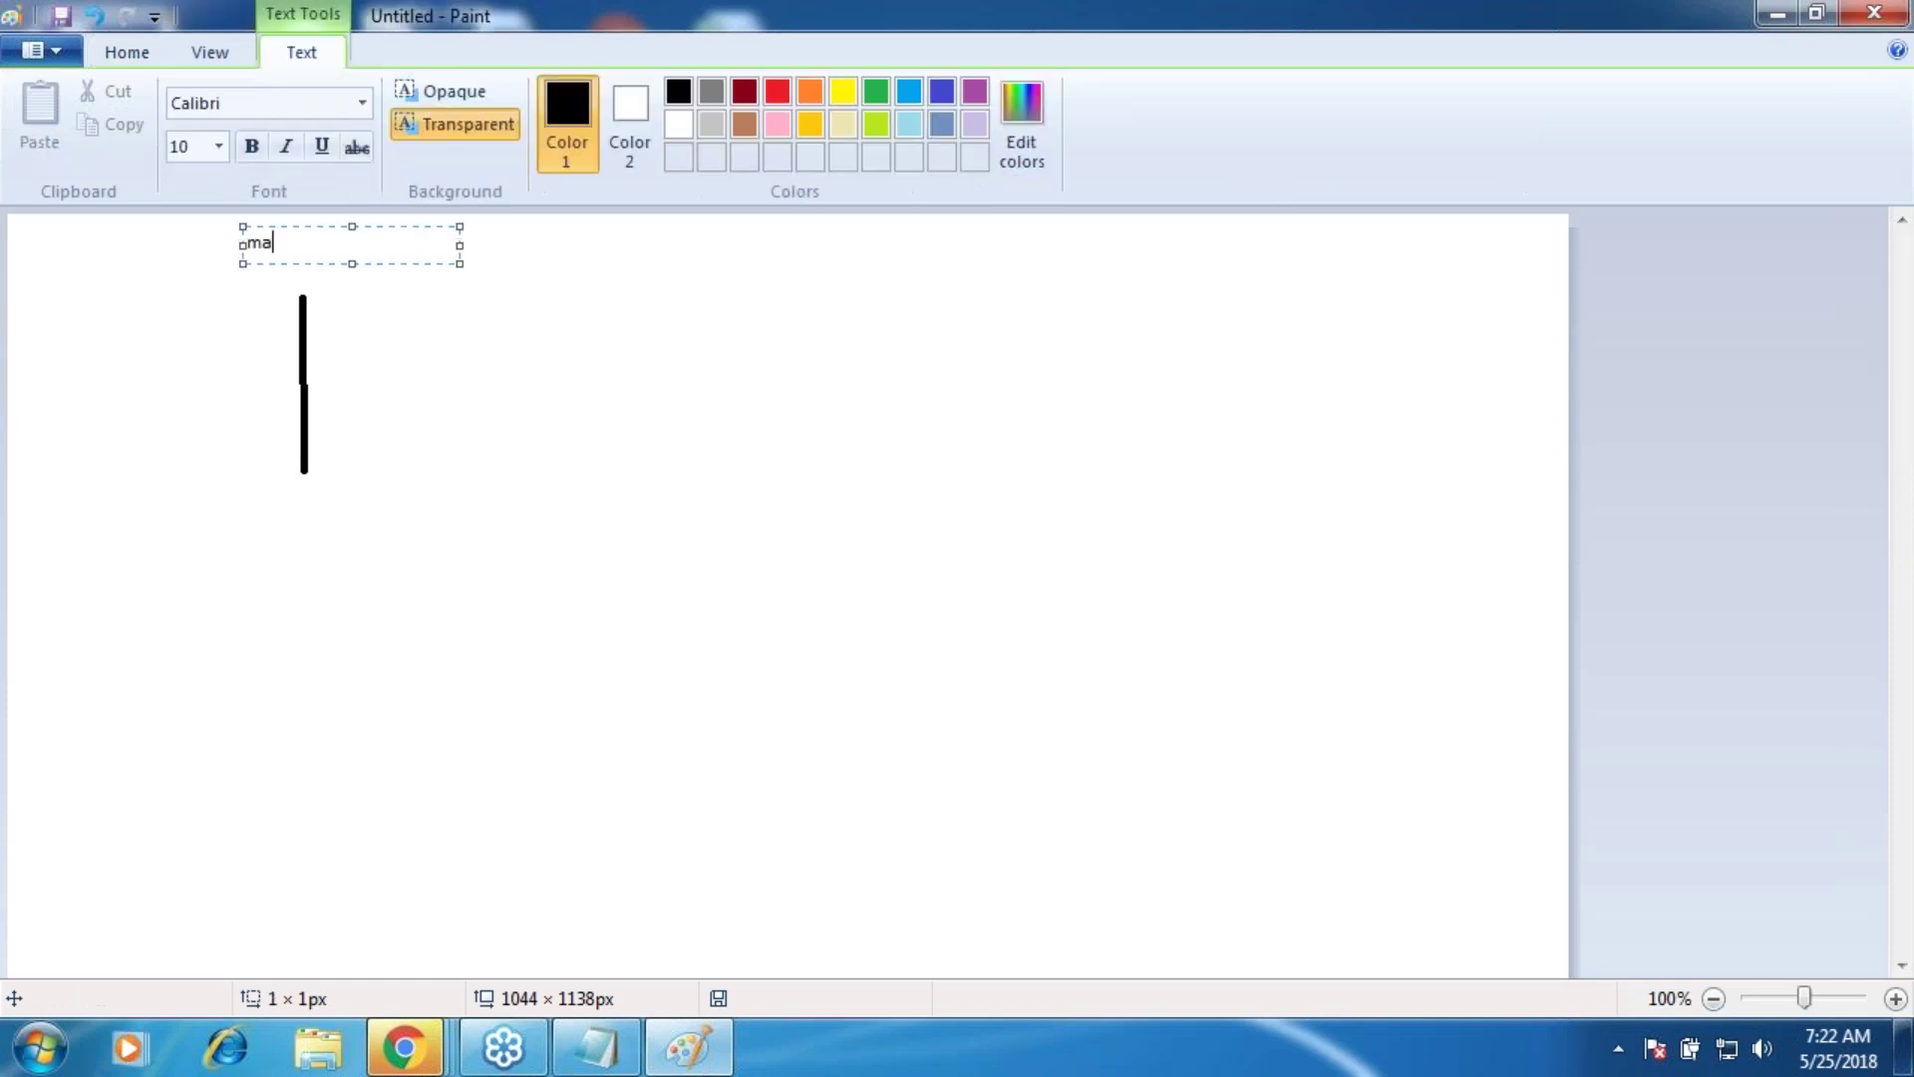
text(ster)
Step: Draw a lower vertical line right of master and label it 'RELEASE'
click(541, 372)
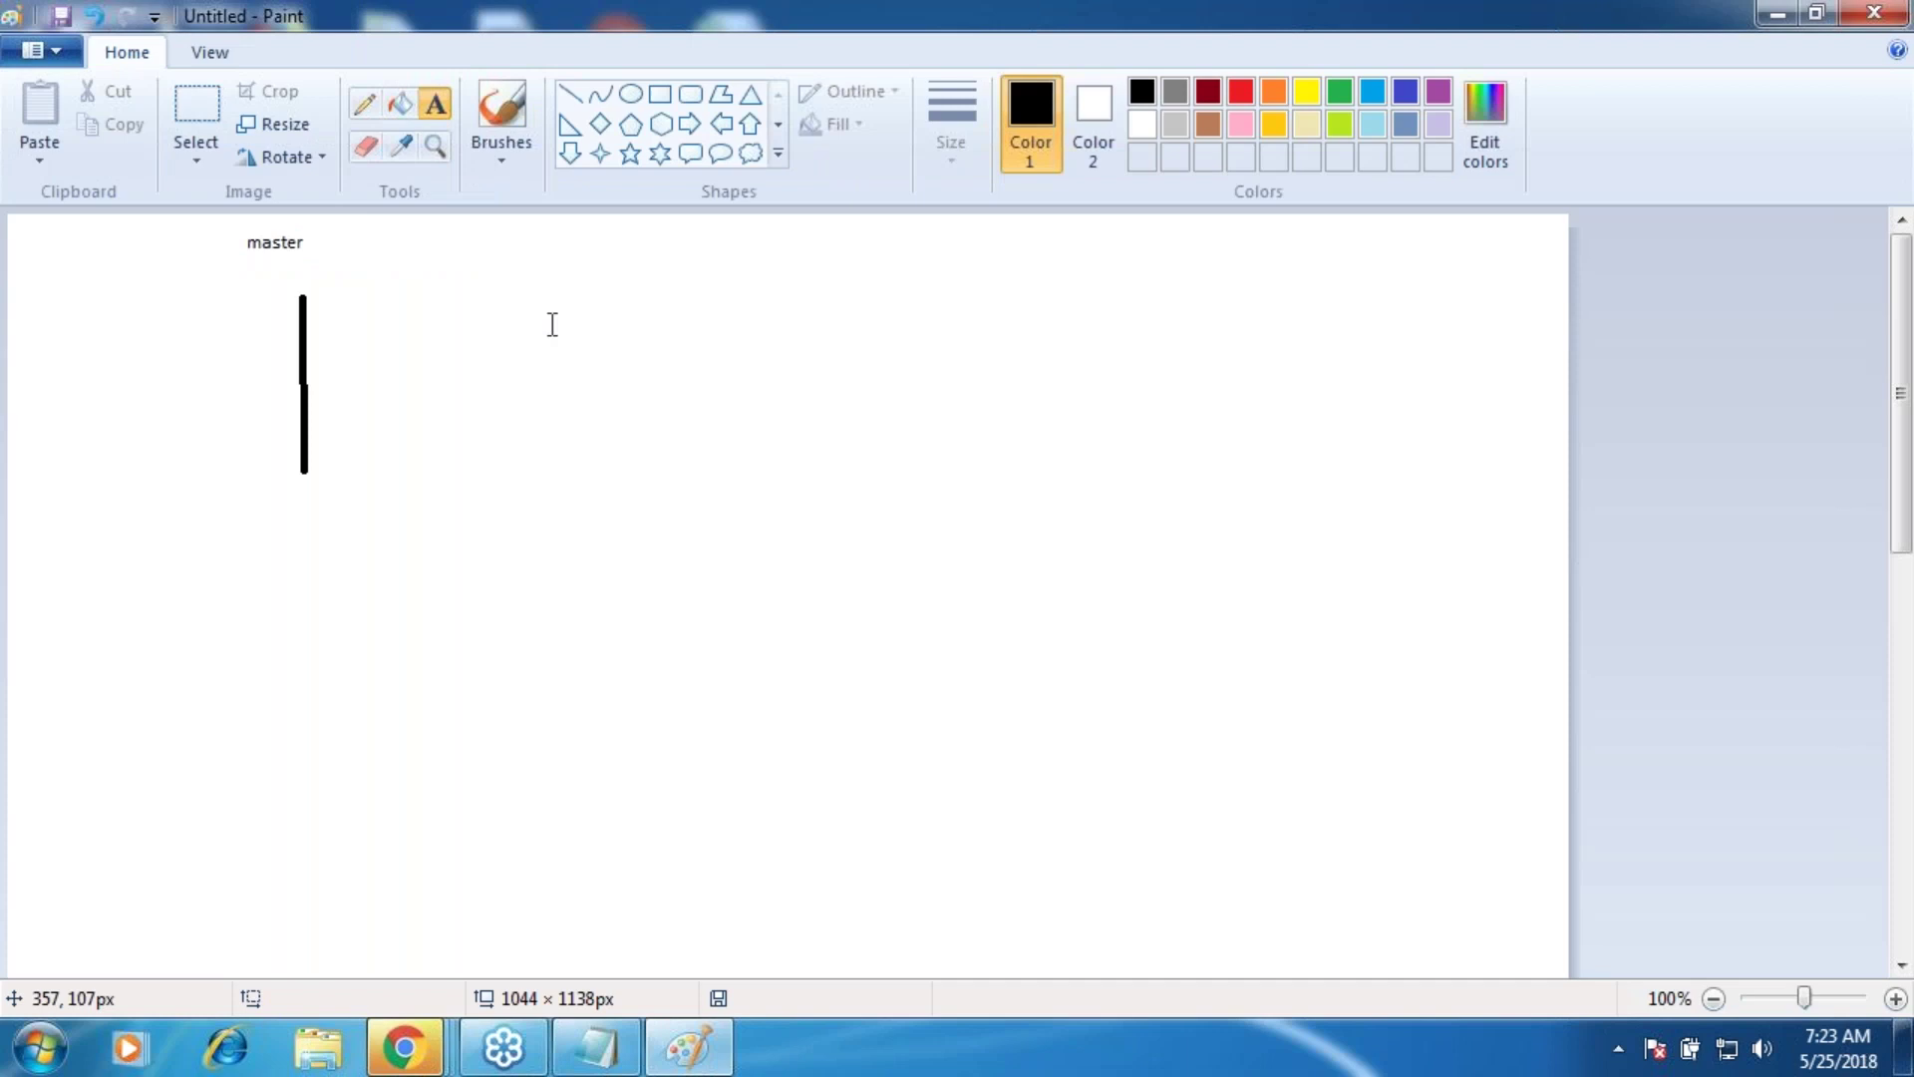
click(571, 94)
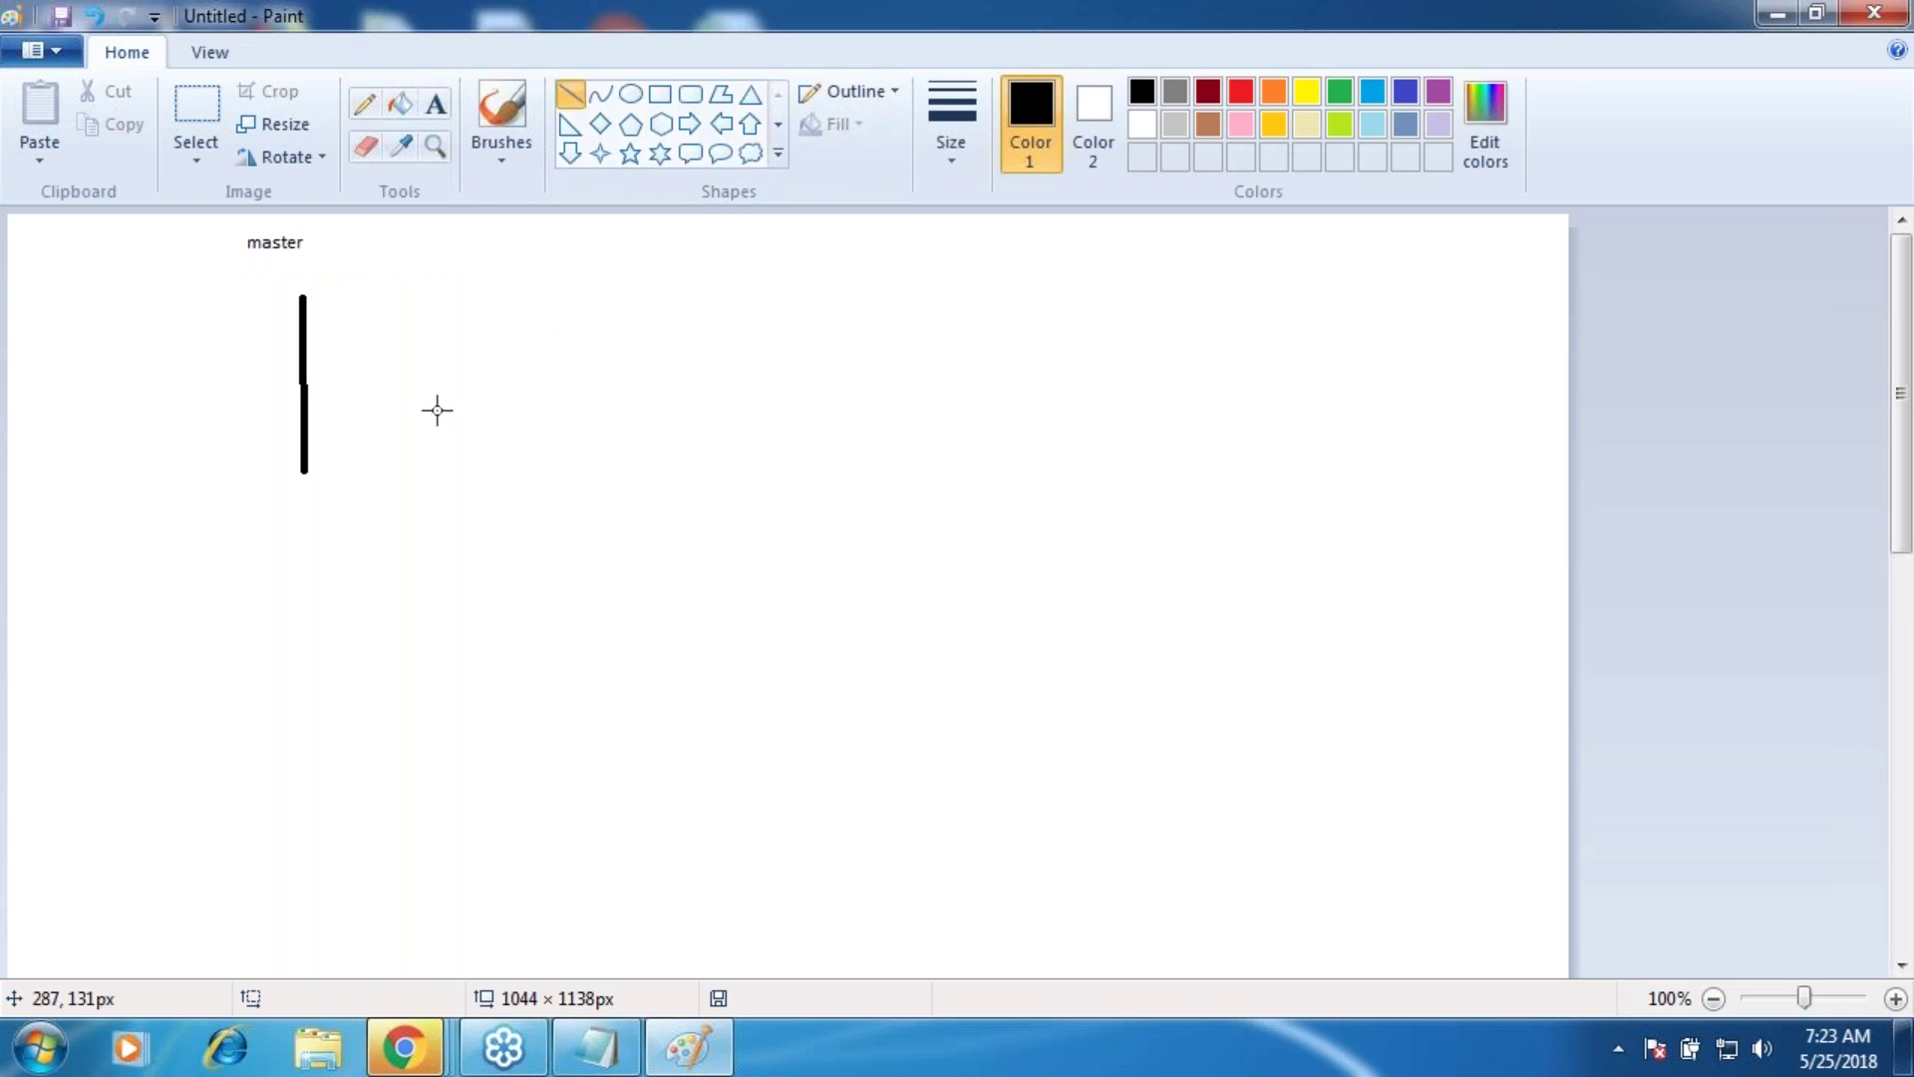
drag(437, 410, 434, 589)
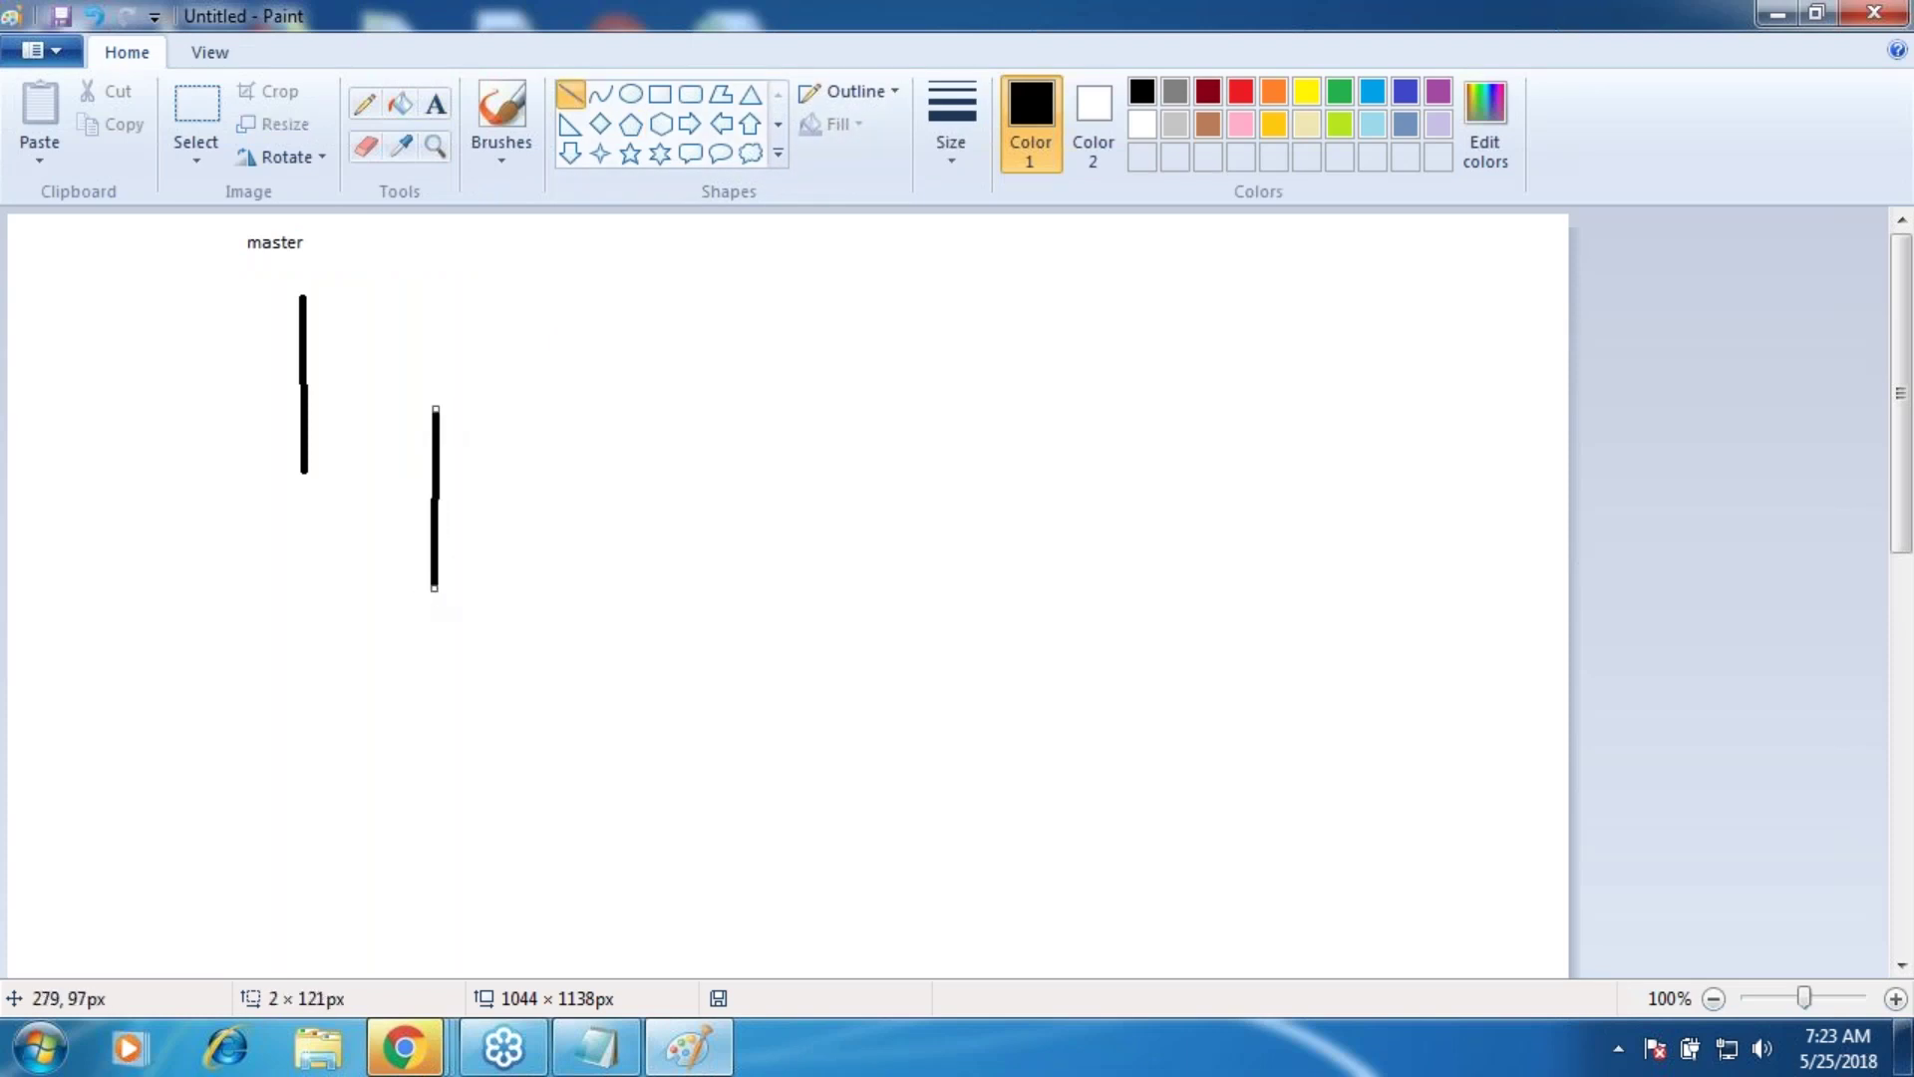
click(435, 104)
click(400, 377)
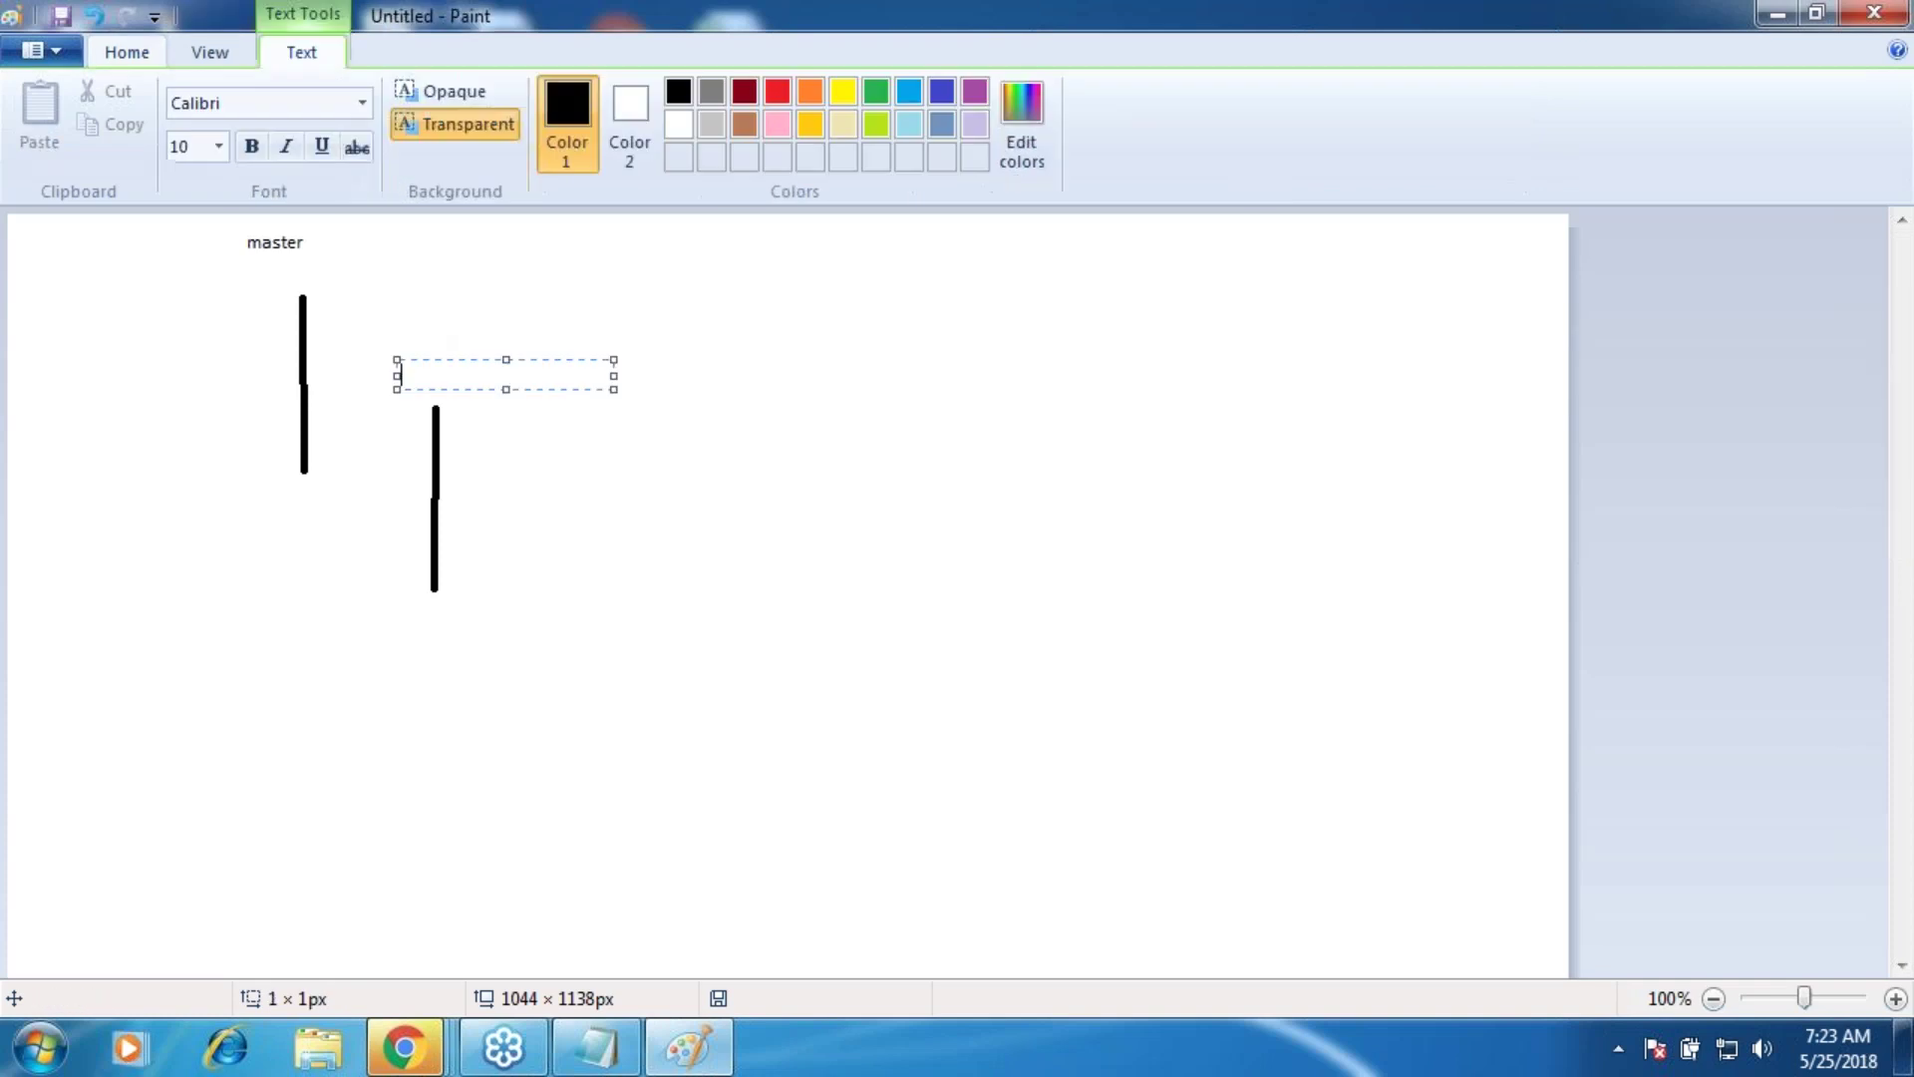
text(RELEASE)
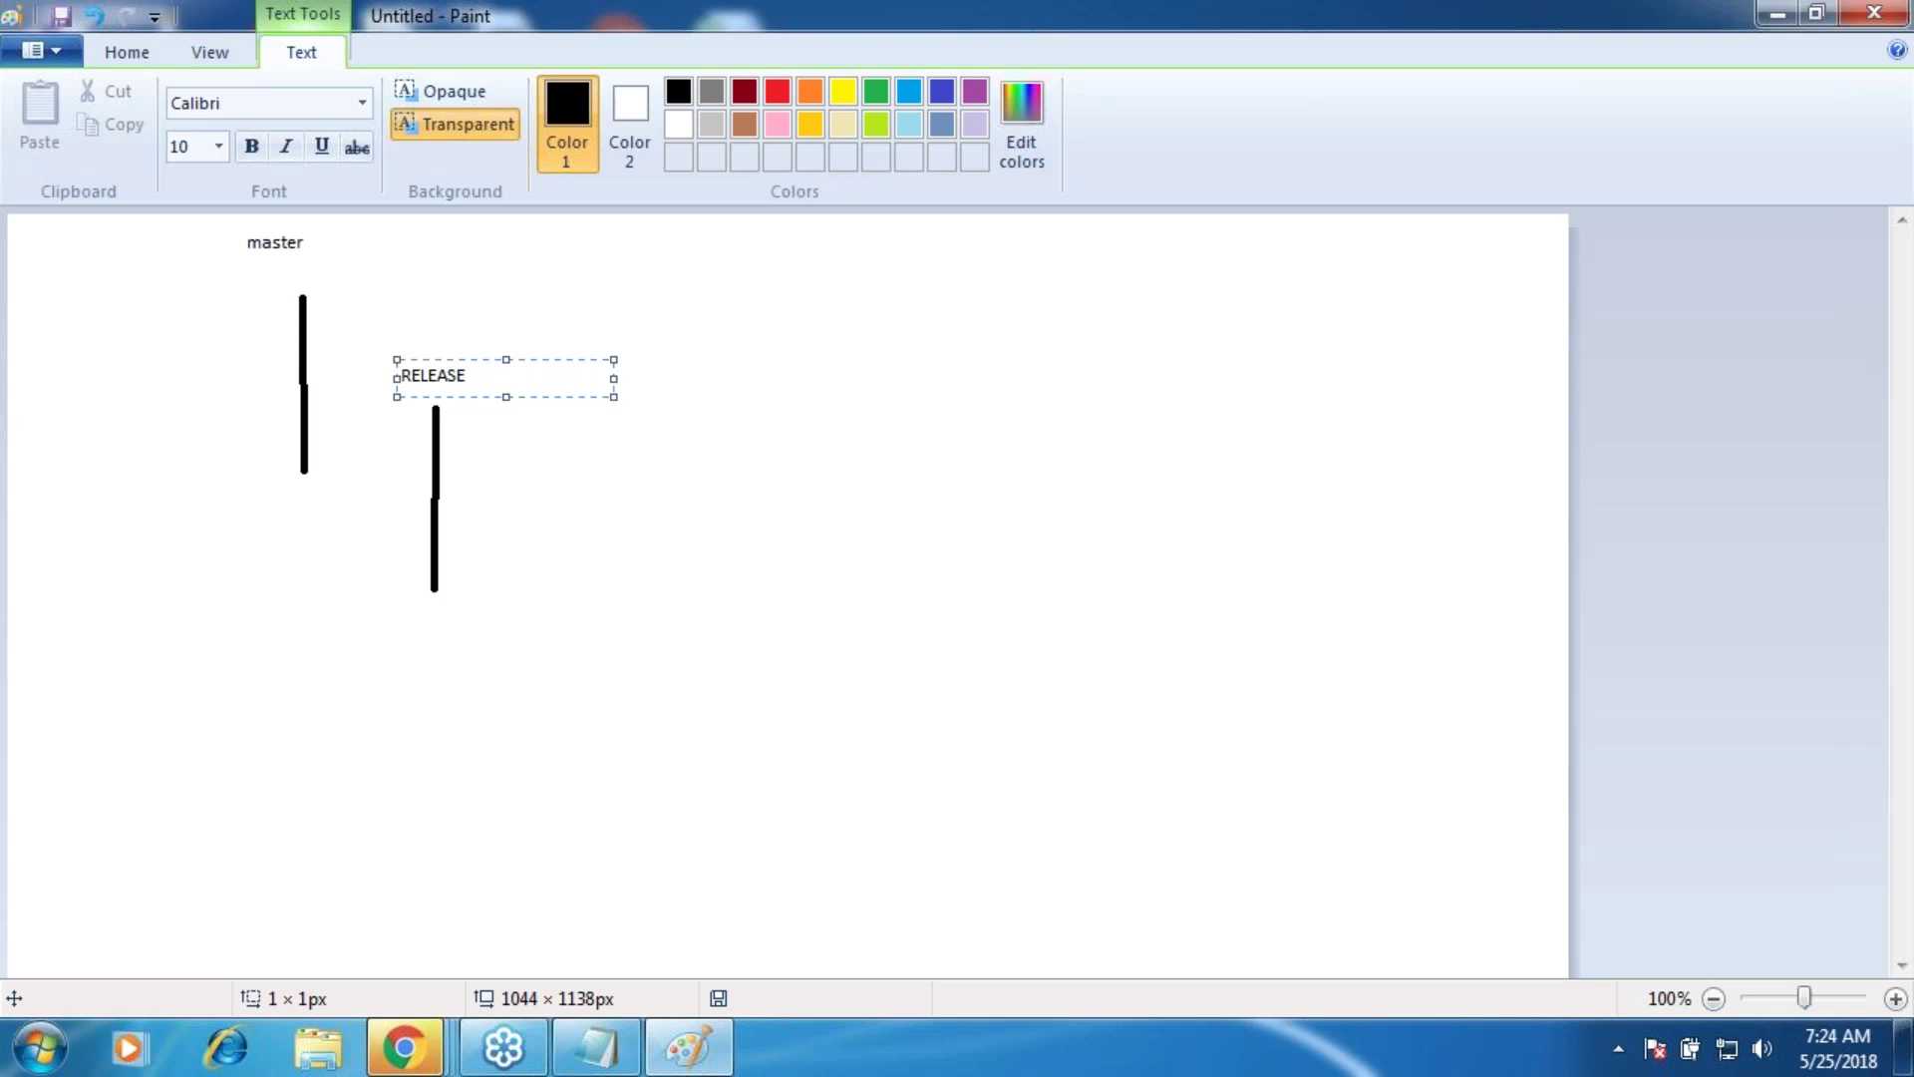
Step: Draw a third, lower vertical line right of RELEASE, labelled 'UAT'
click(534, 445)
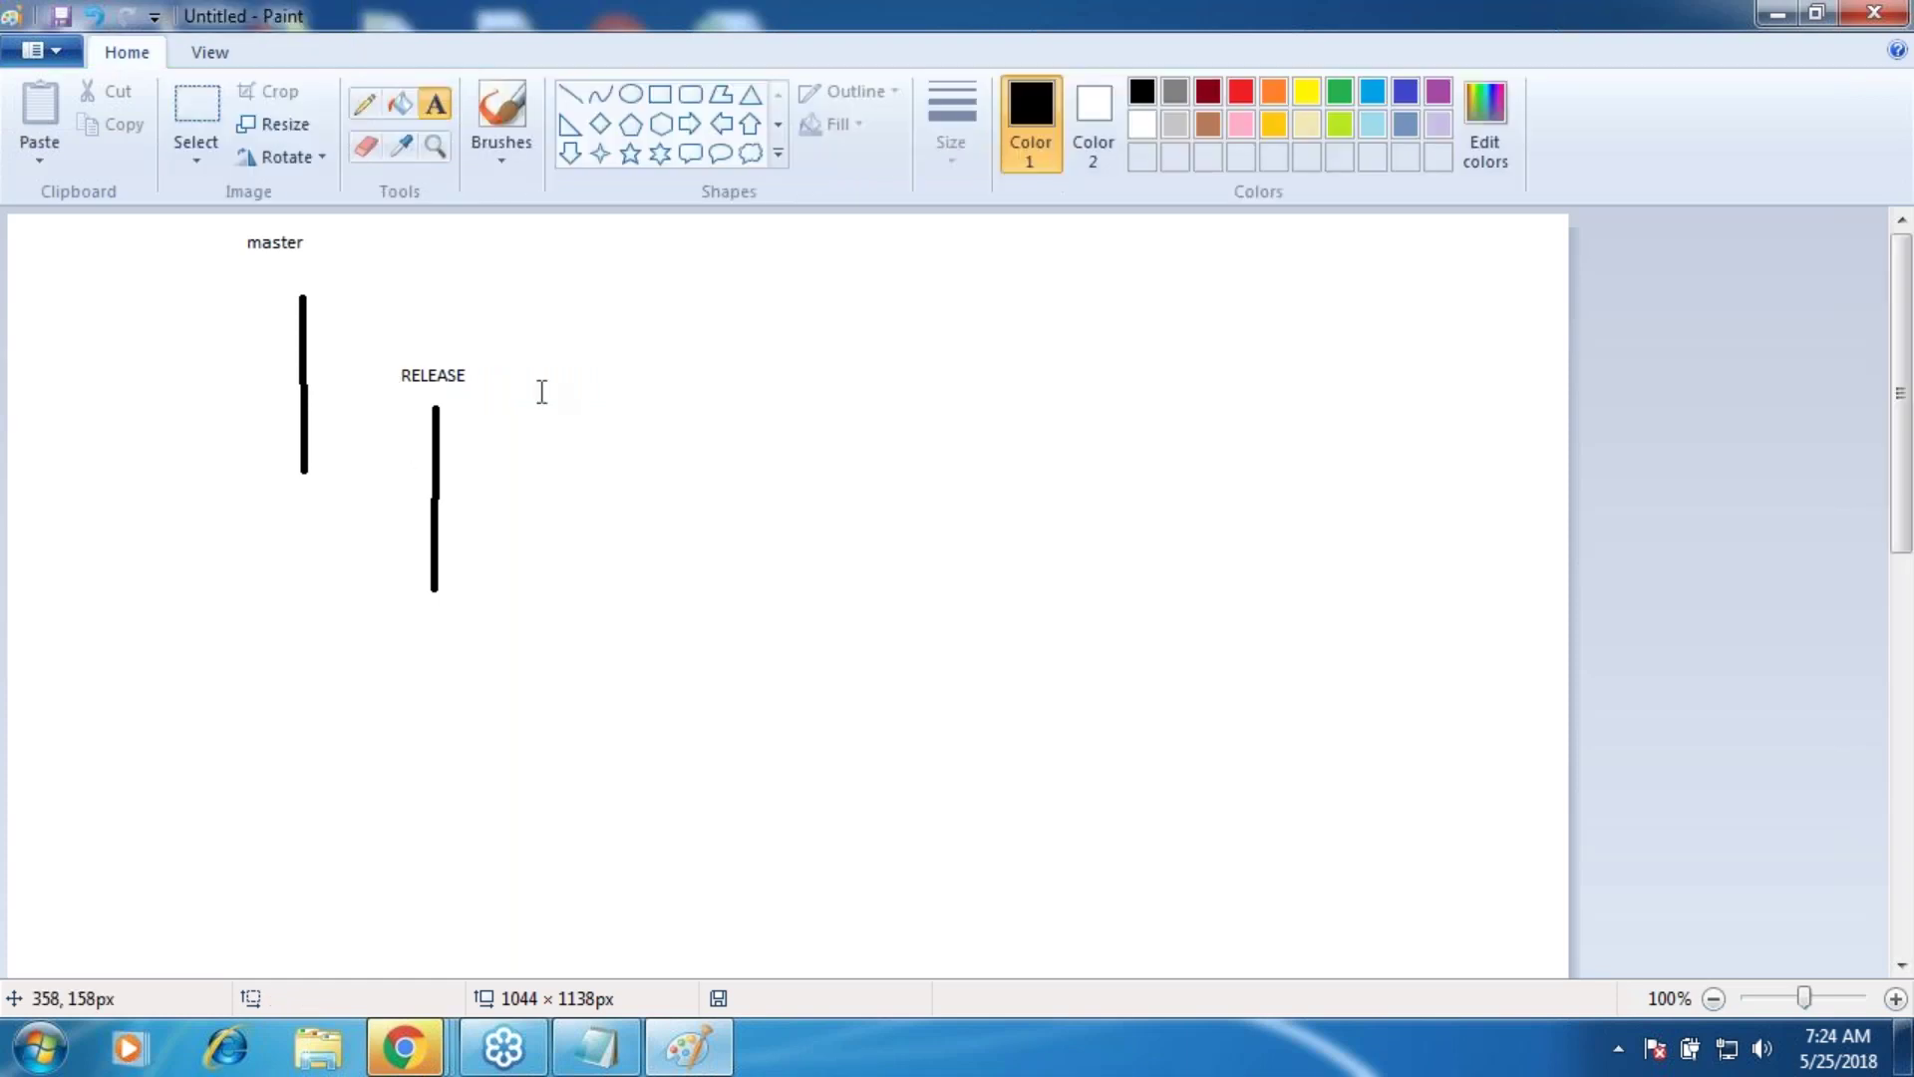
click(568, 93)
drag(544, 460, 538, 679)
click(435, 103)
click(517, 419)
text(UAT)
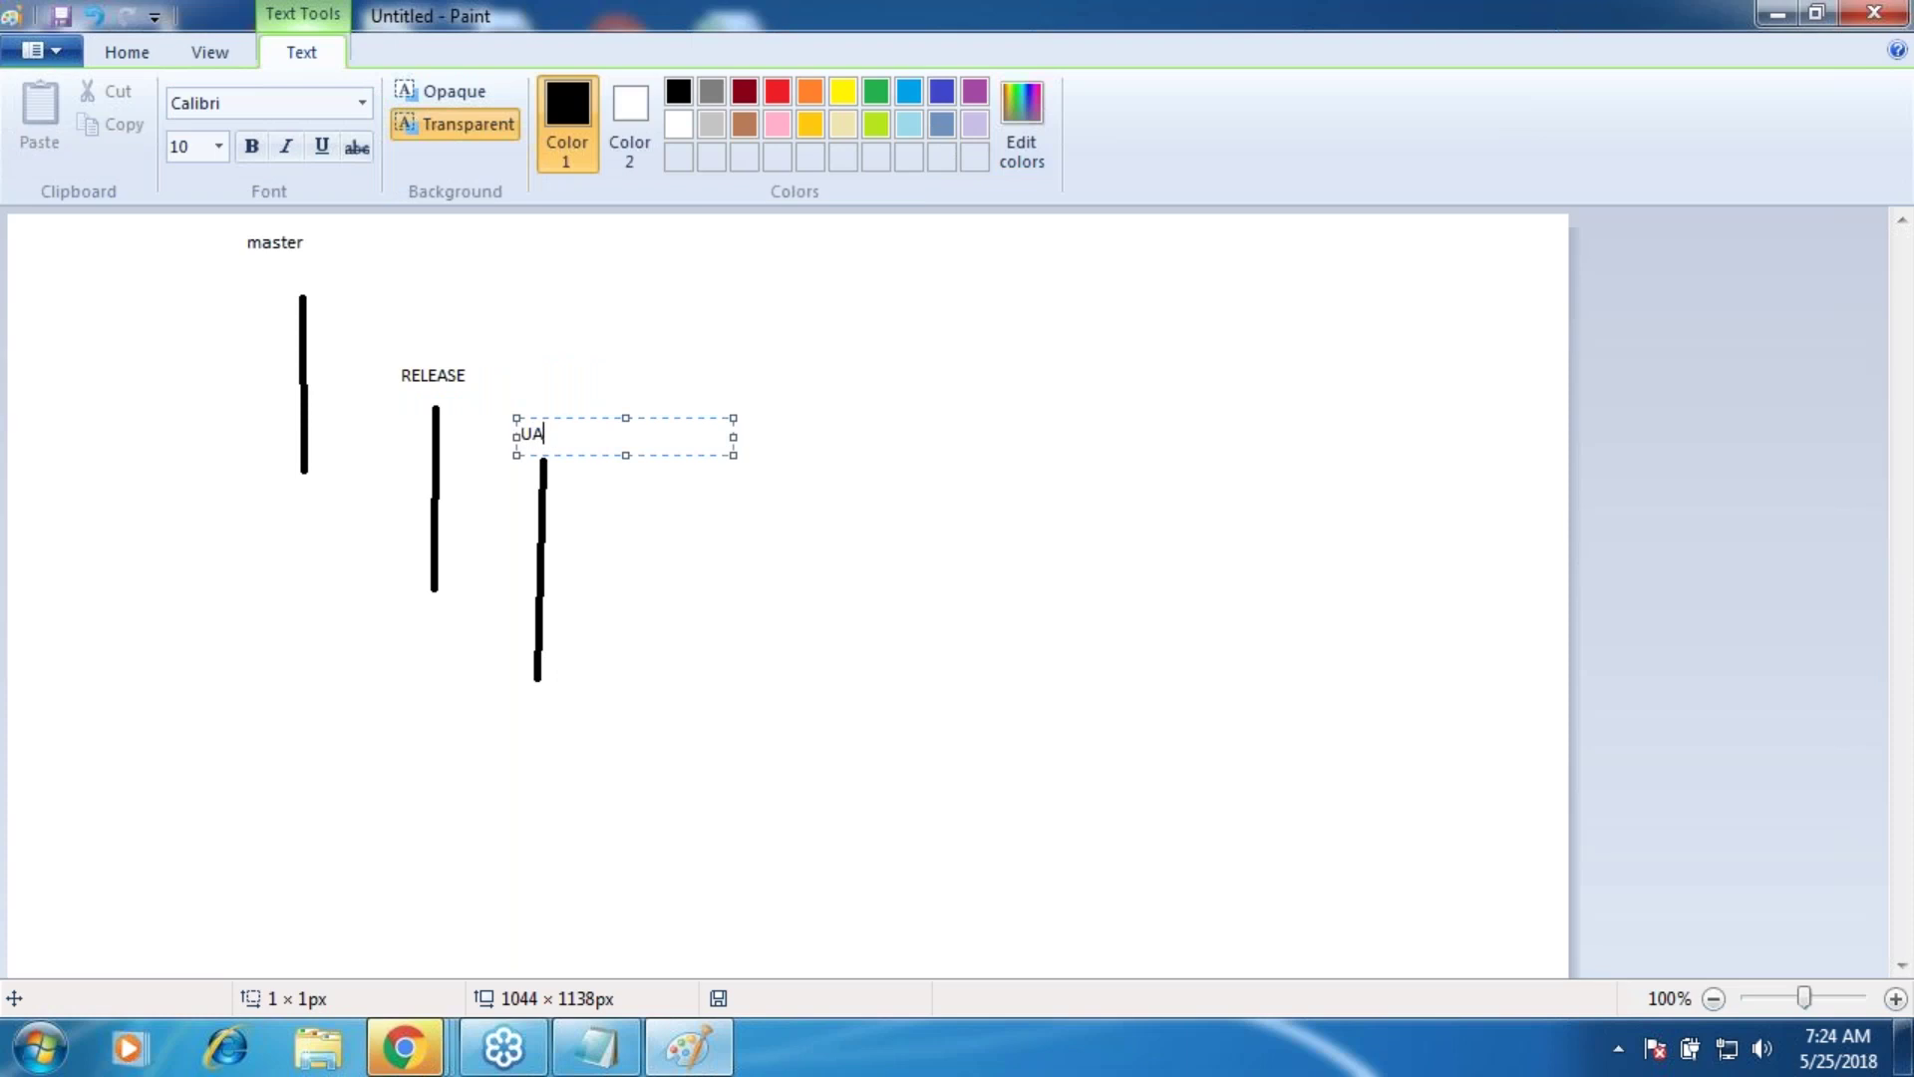
click(591, 311)
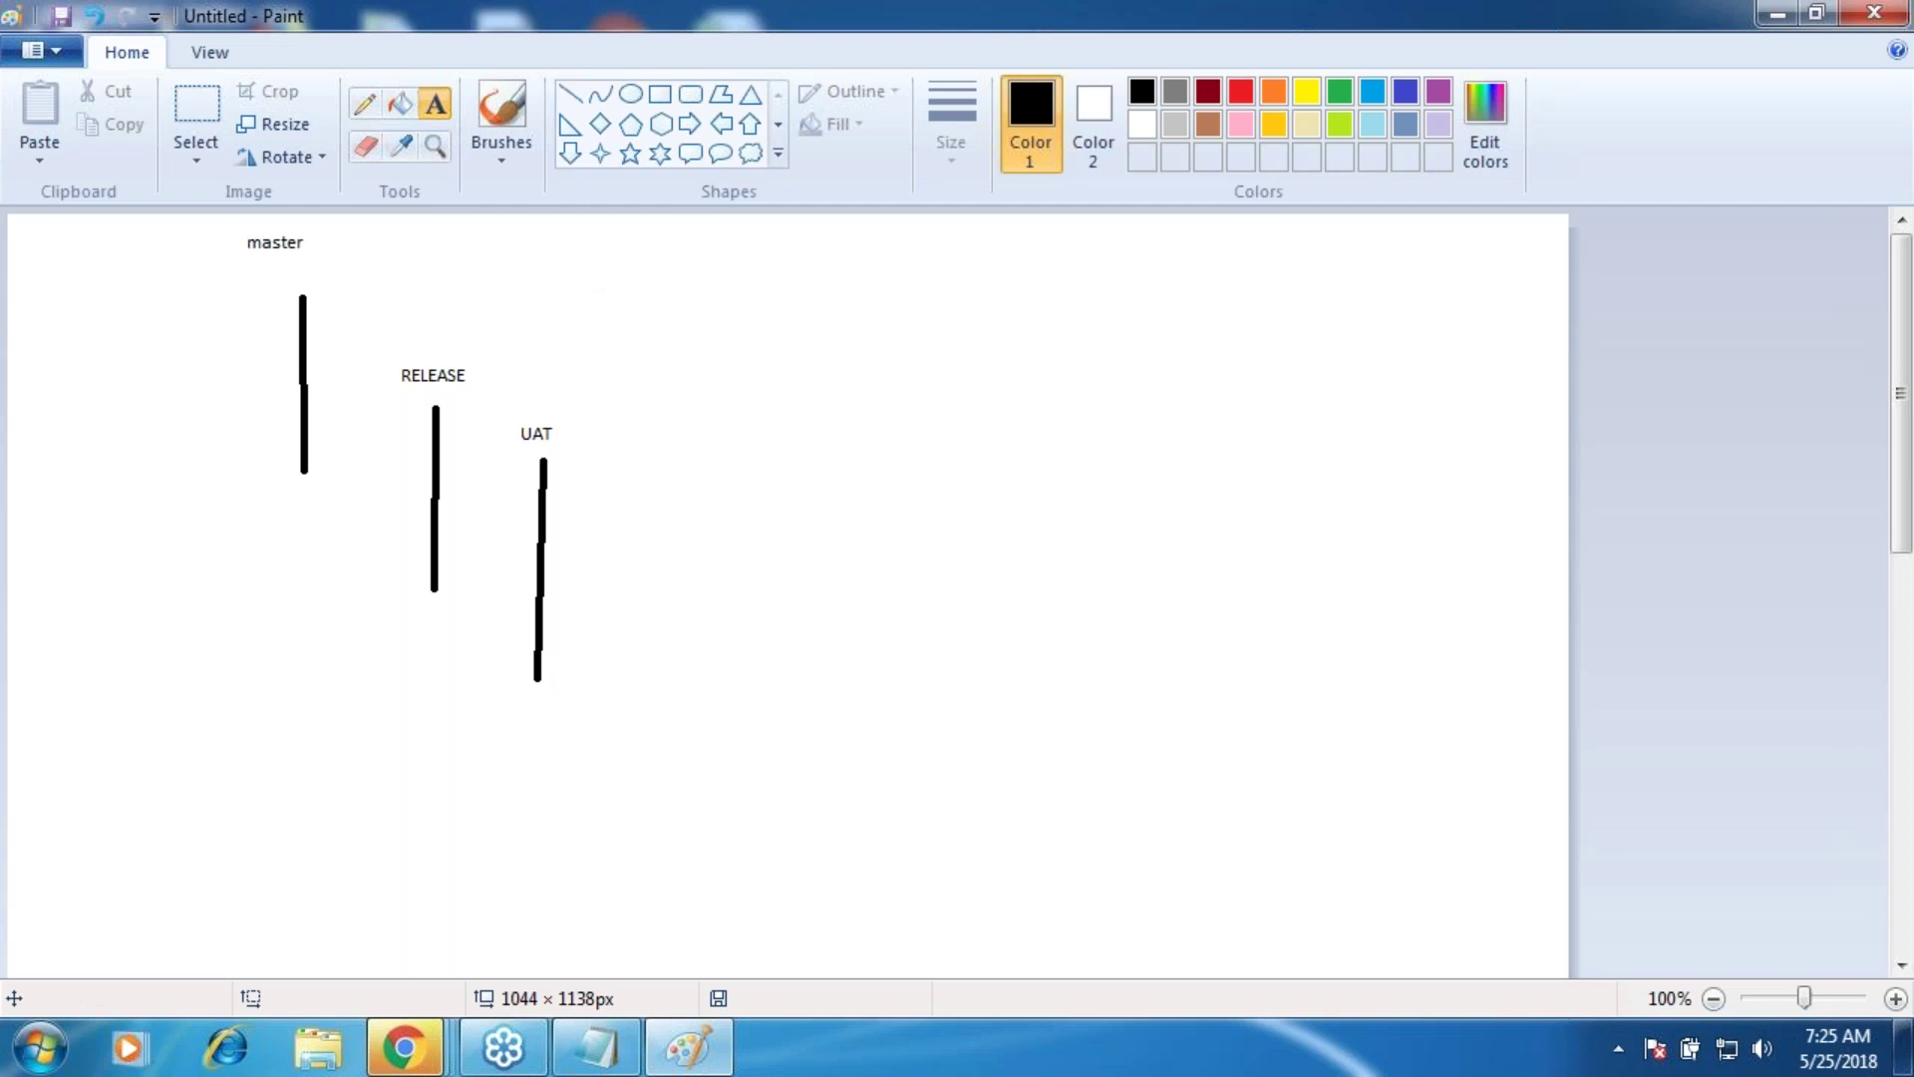
Step: Draw a longer fourth vertical line right of UAT, labelled 'INT'
click(570, 94)
drag(648, 490, 647, 781)
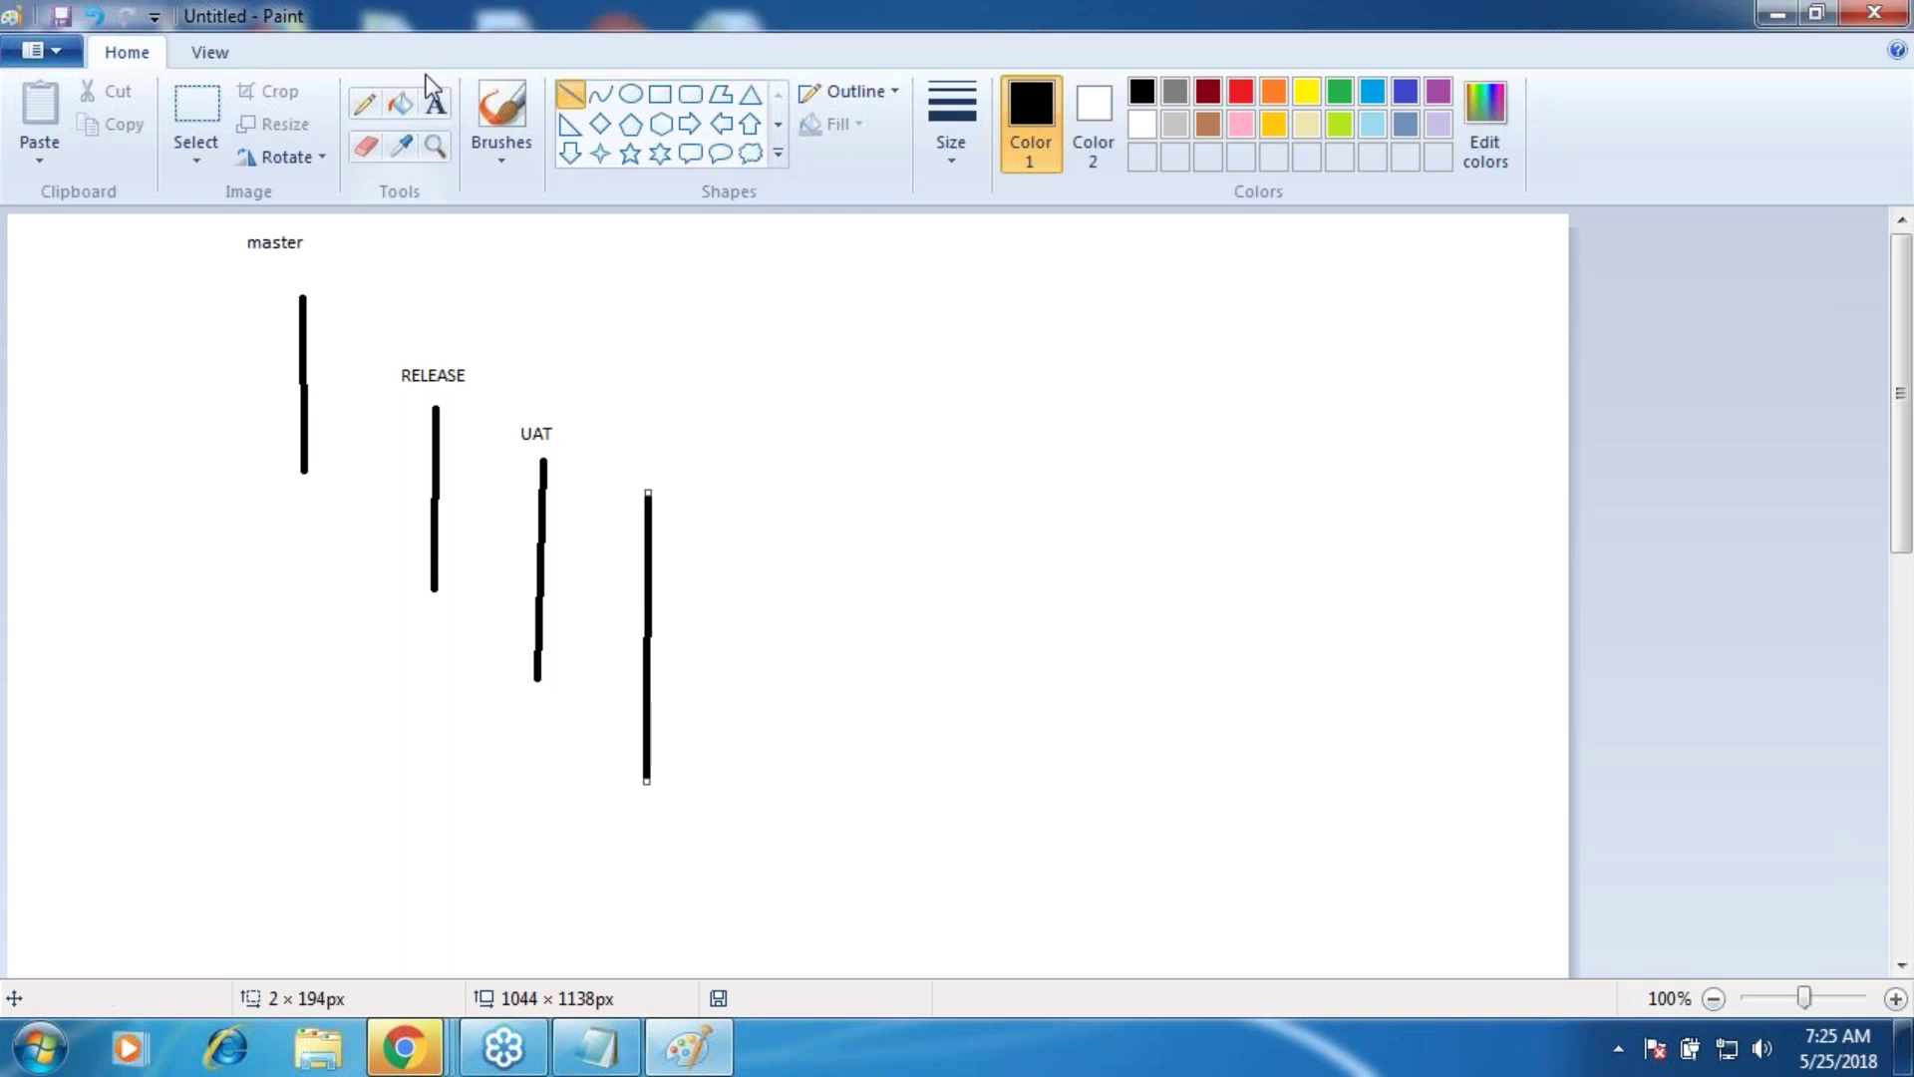
click(436, 103)
click(632, 439)
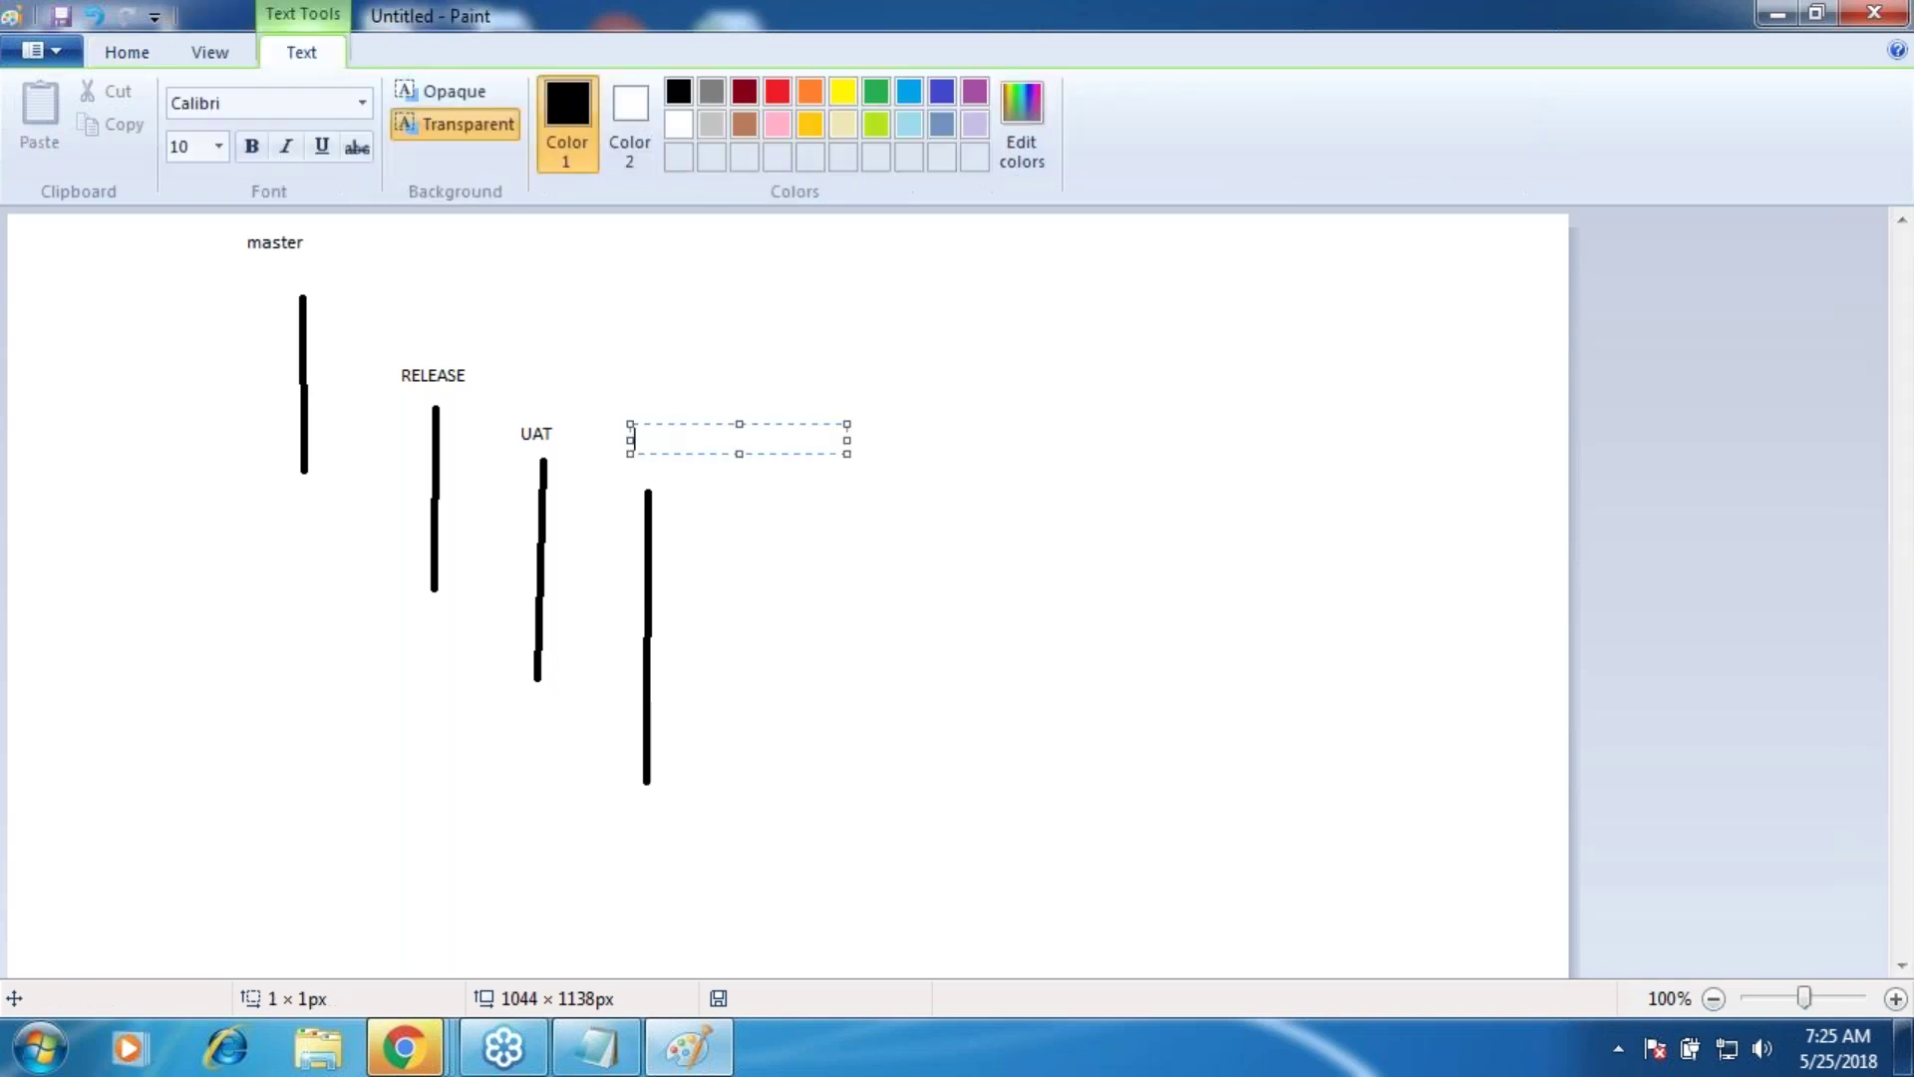
text(INT)
click(835, 287)
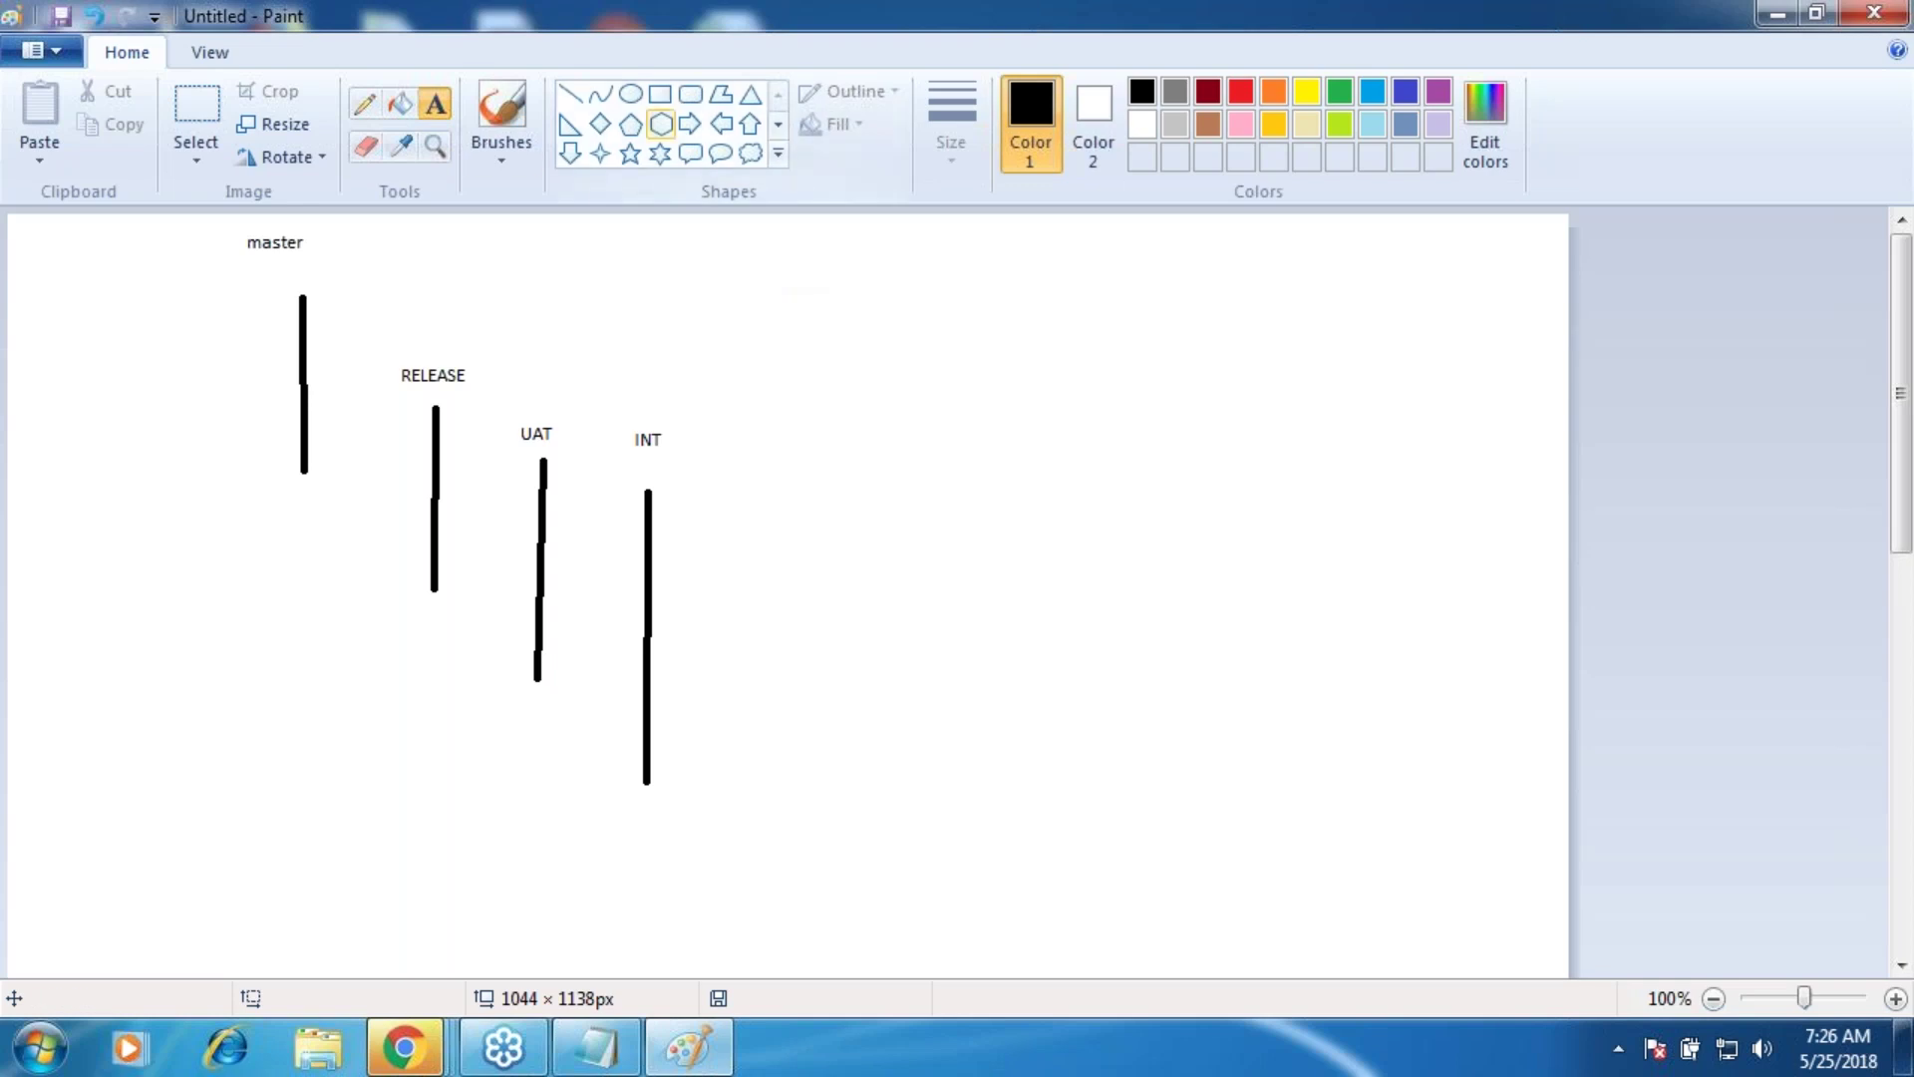
Step: Draw the longest, fifth vertical line right of INT, labelled 'SPRINT'
click(581, 105)
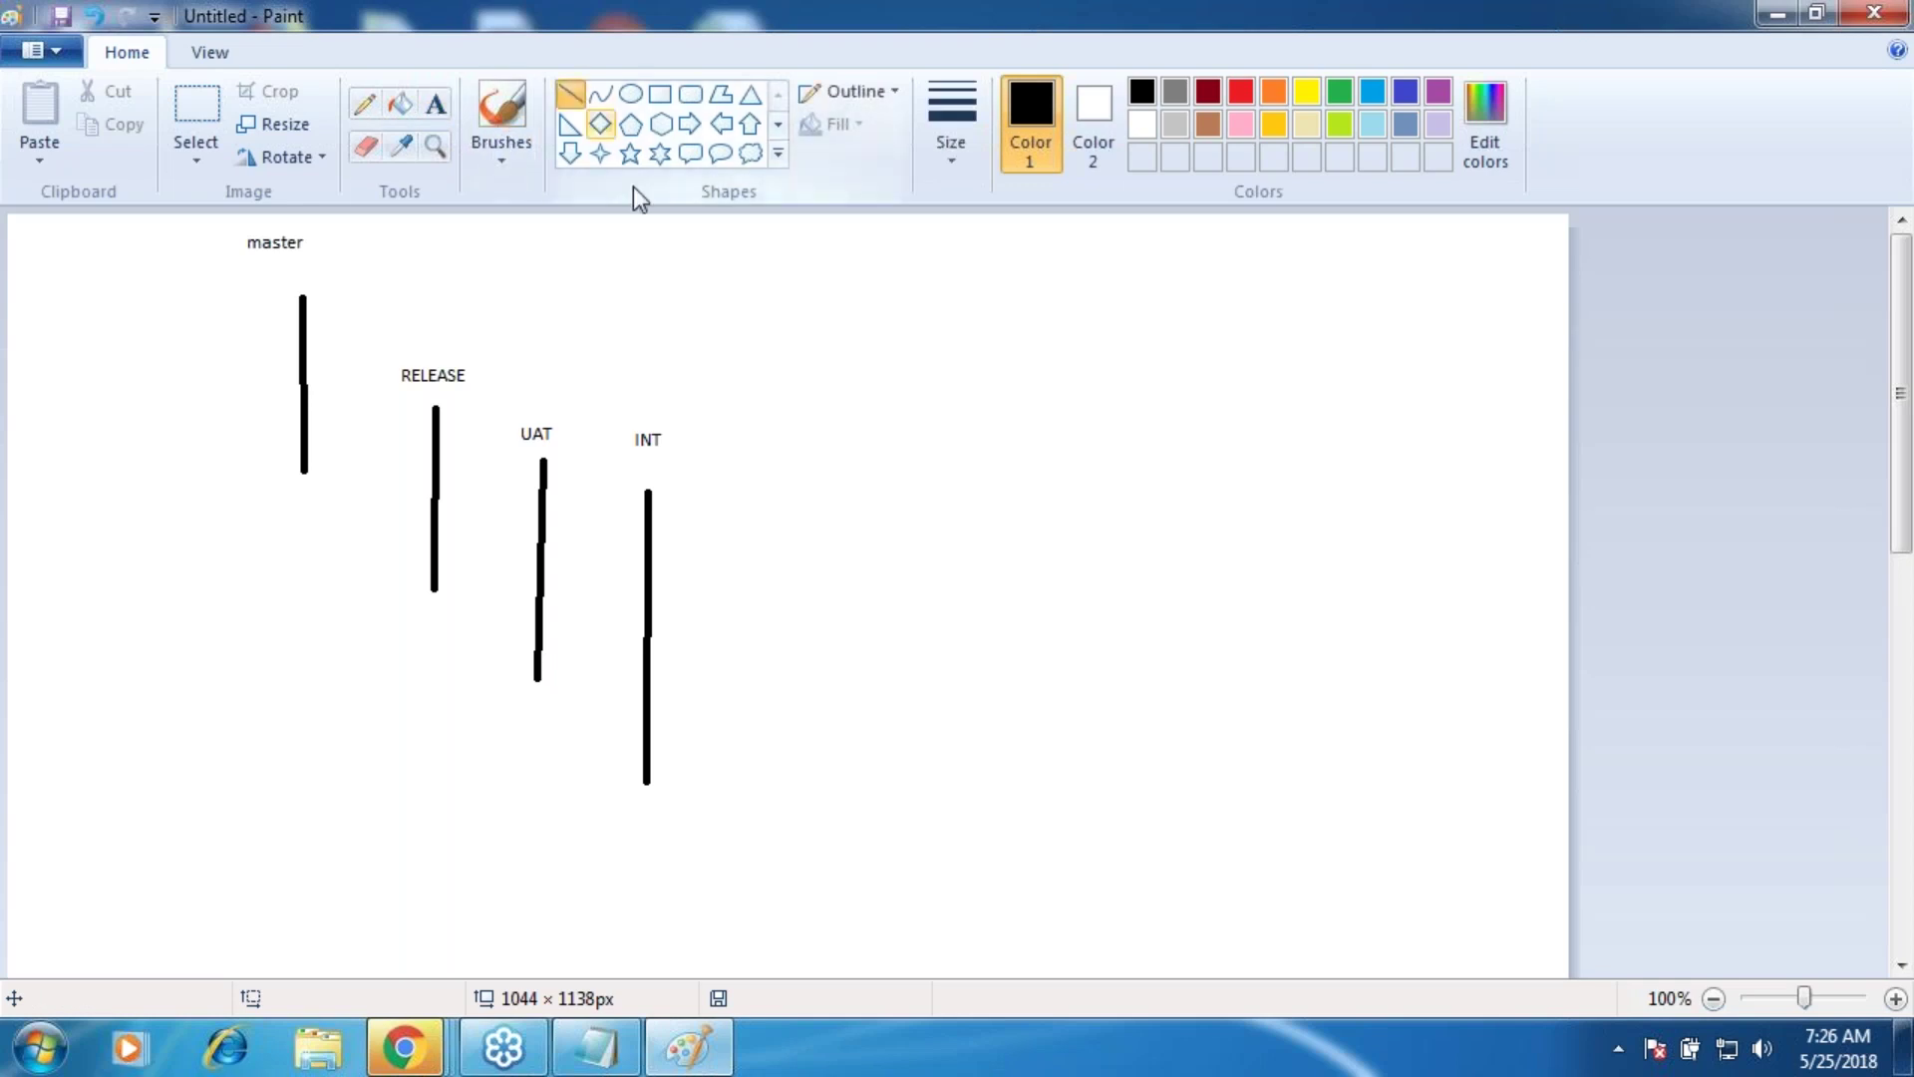
mouse_move(781, 518)
mouse_down()
mouse_move(787, 854)
mouse_move(789, 825)
mouse_up()
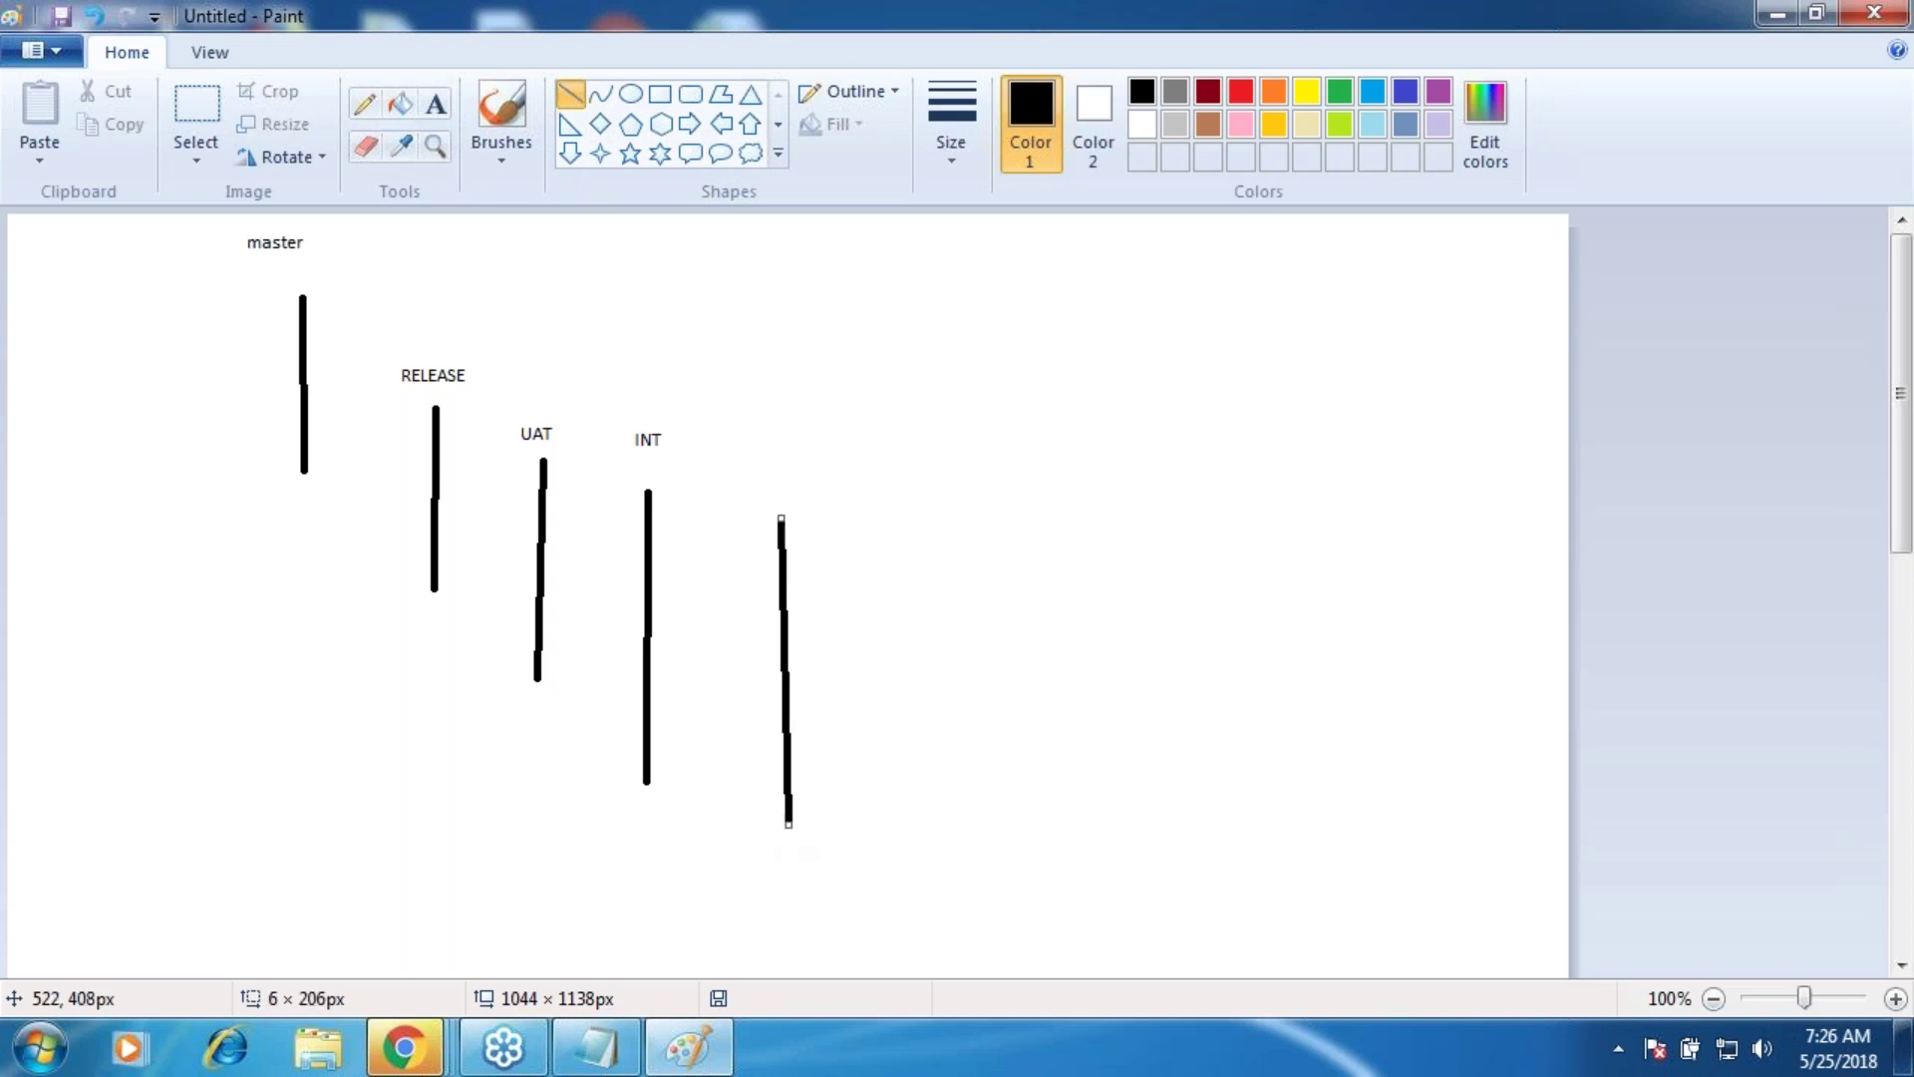
click(436, 104)
click(739, 450)
text(SPRINT)
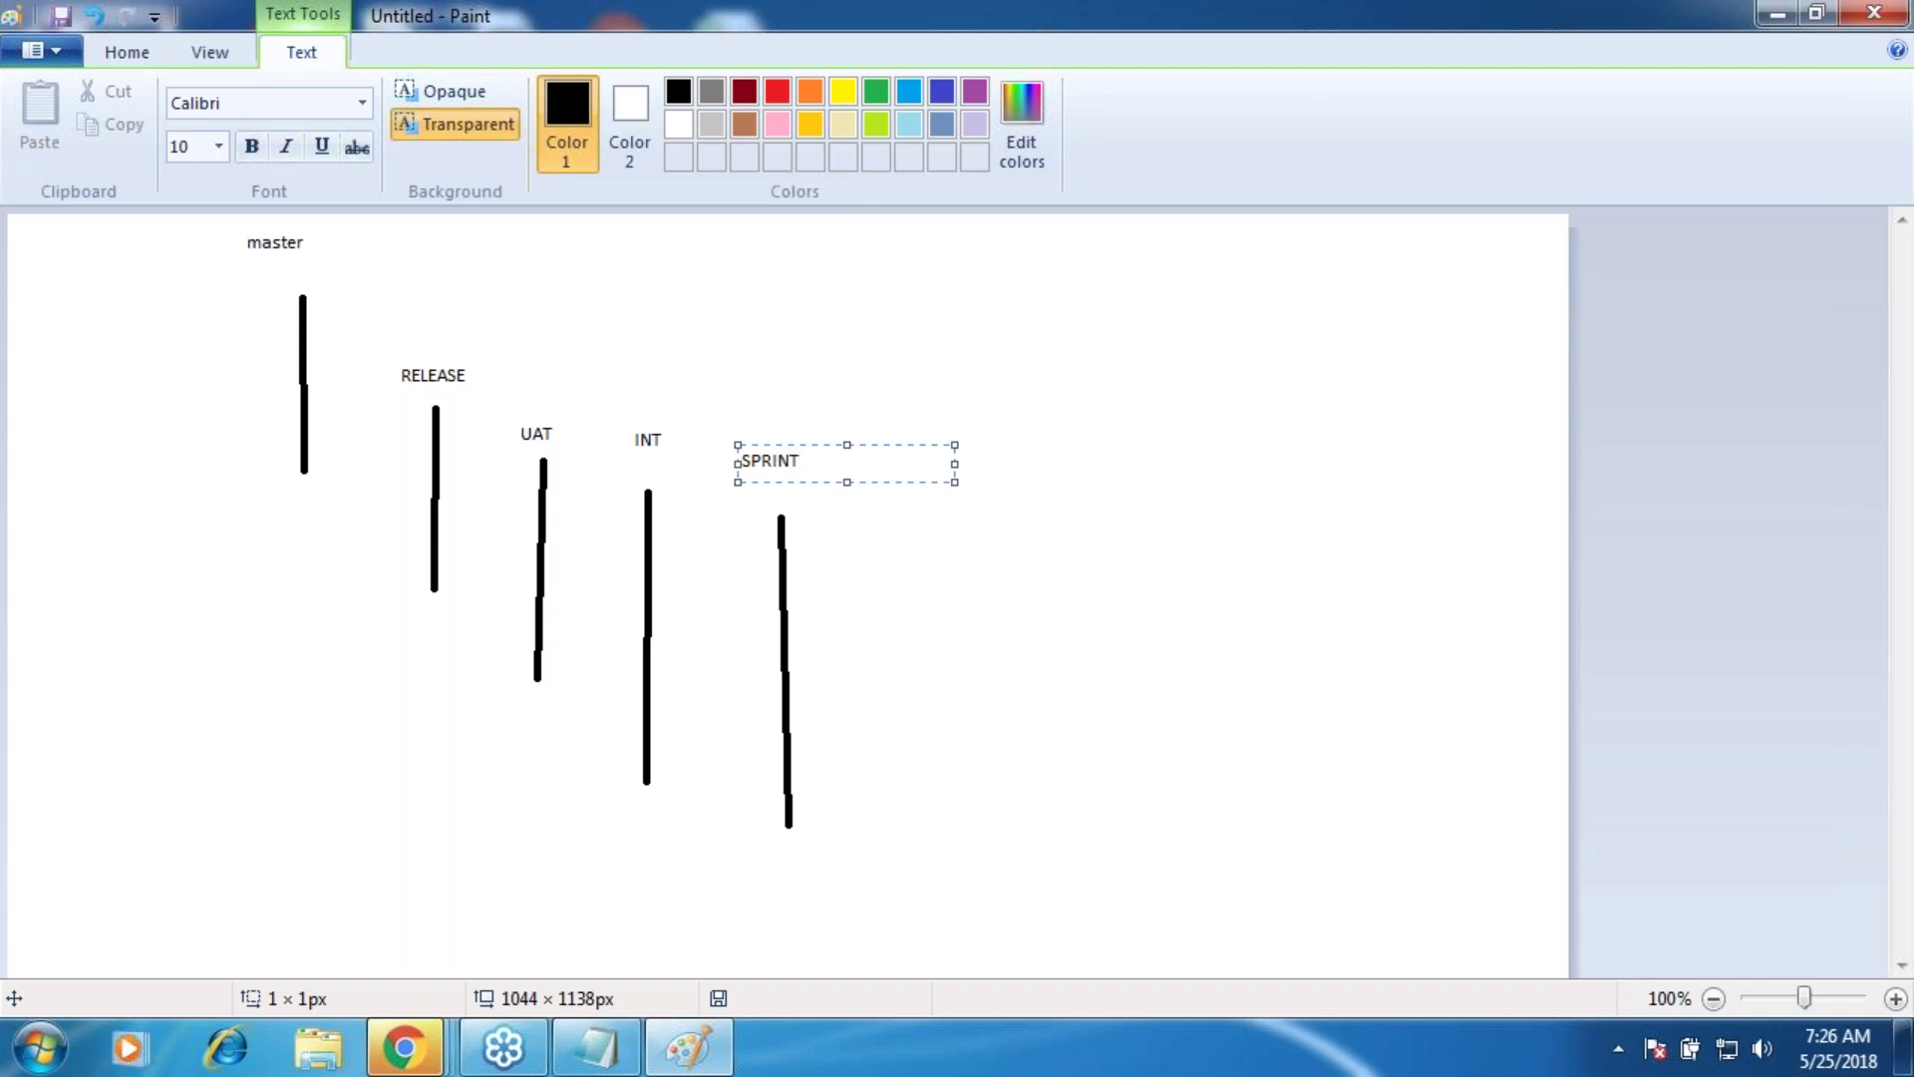
click(786, 383)
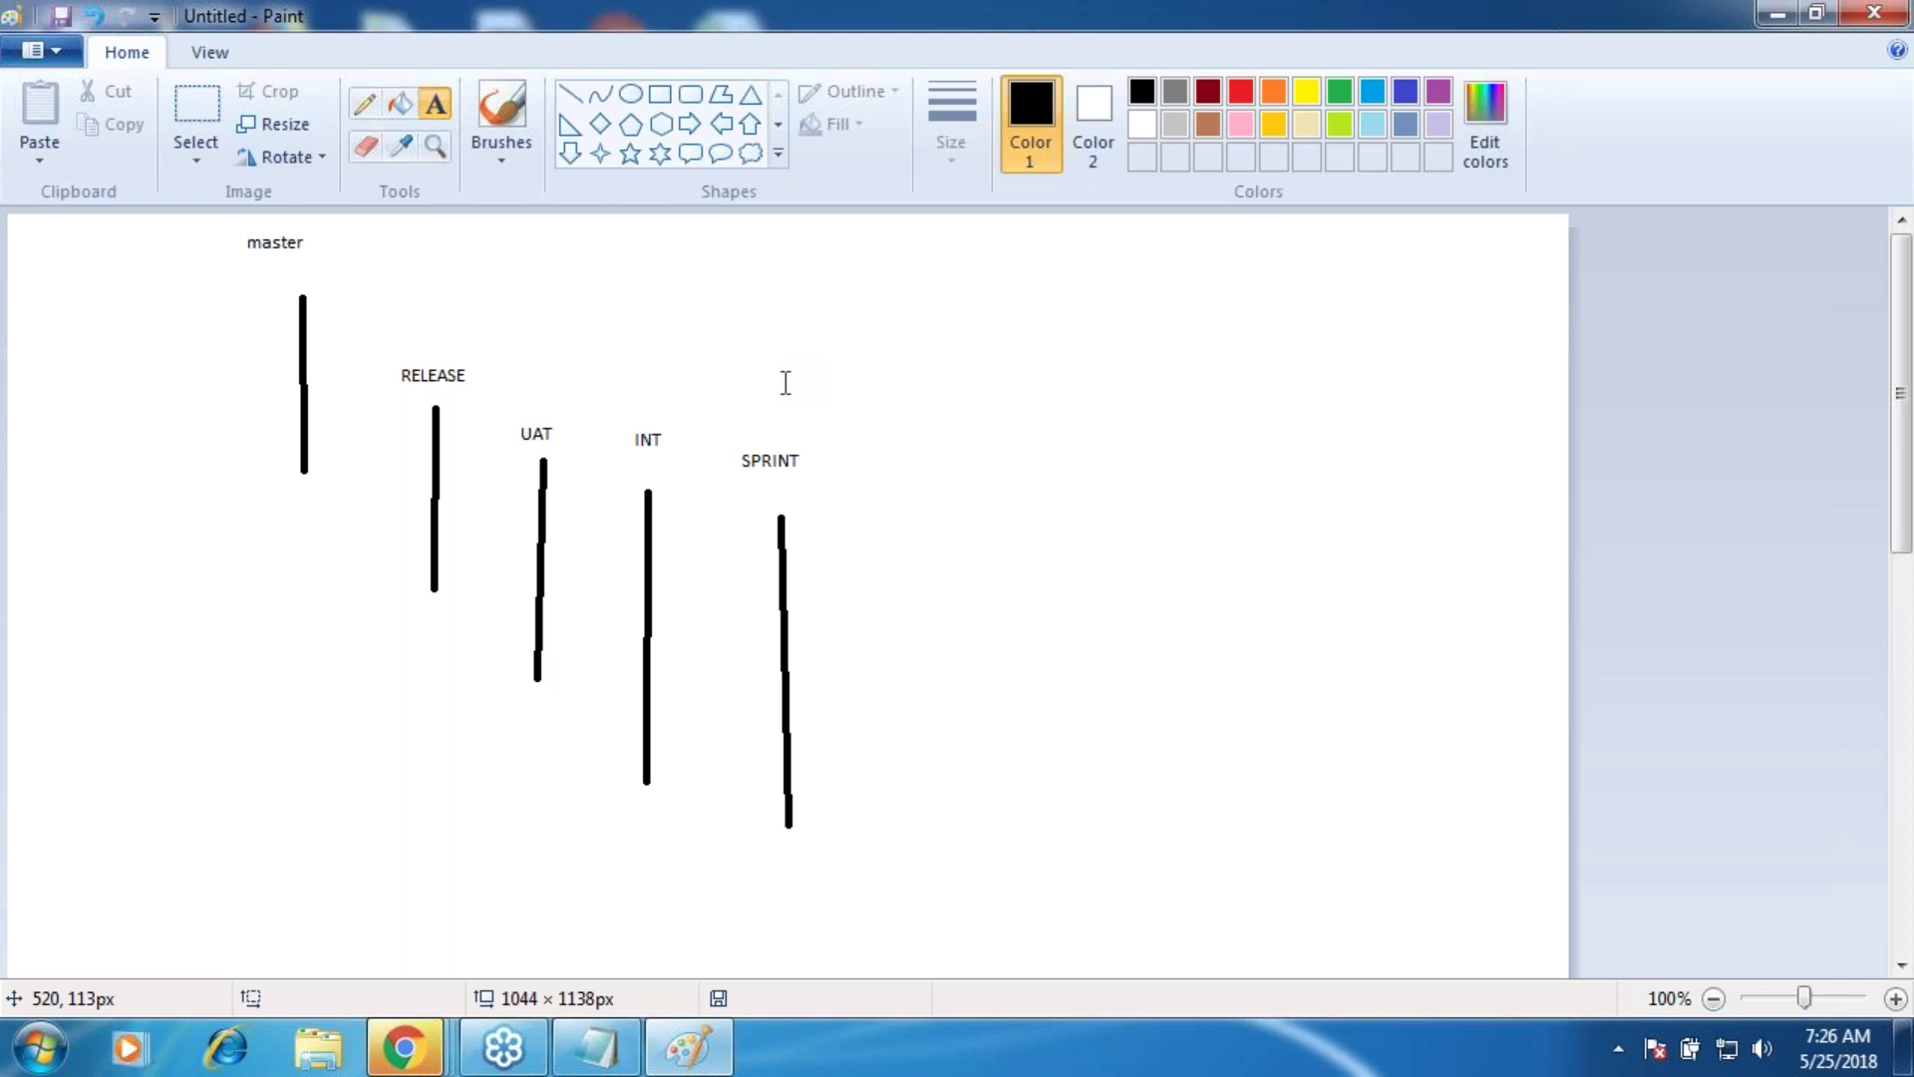
Step: Draw diagonal links from master down to RELEASE and from INT down to SPRINT
click(570, 93)
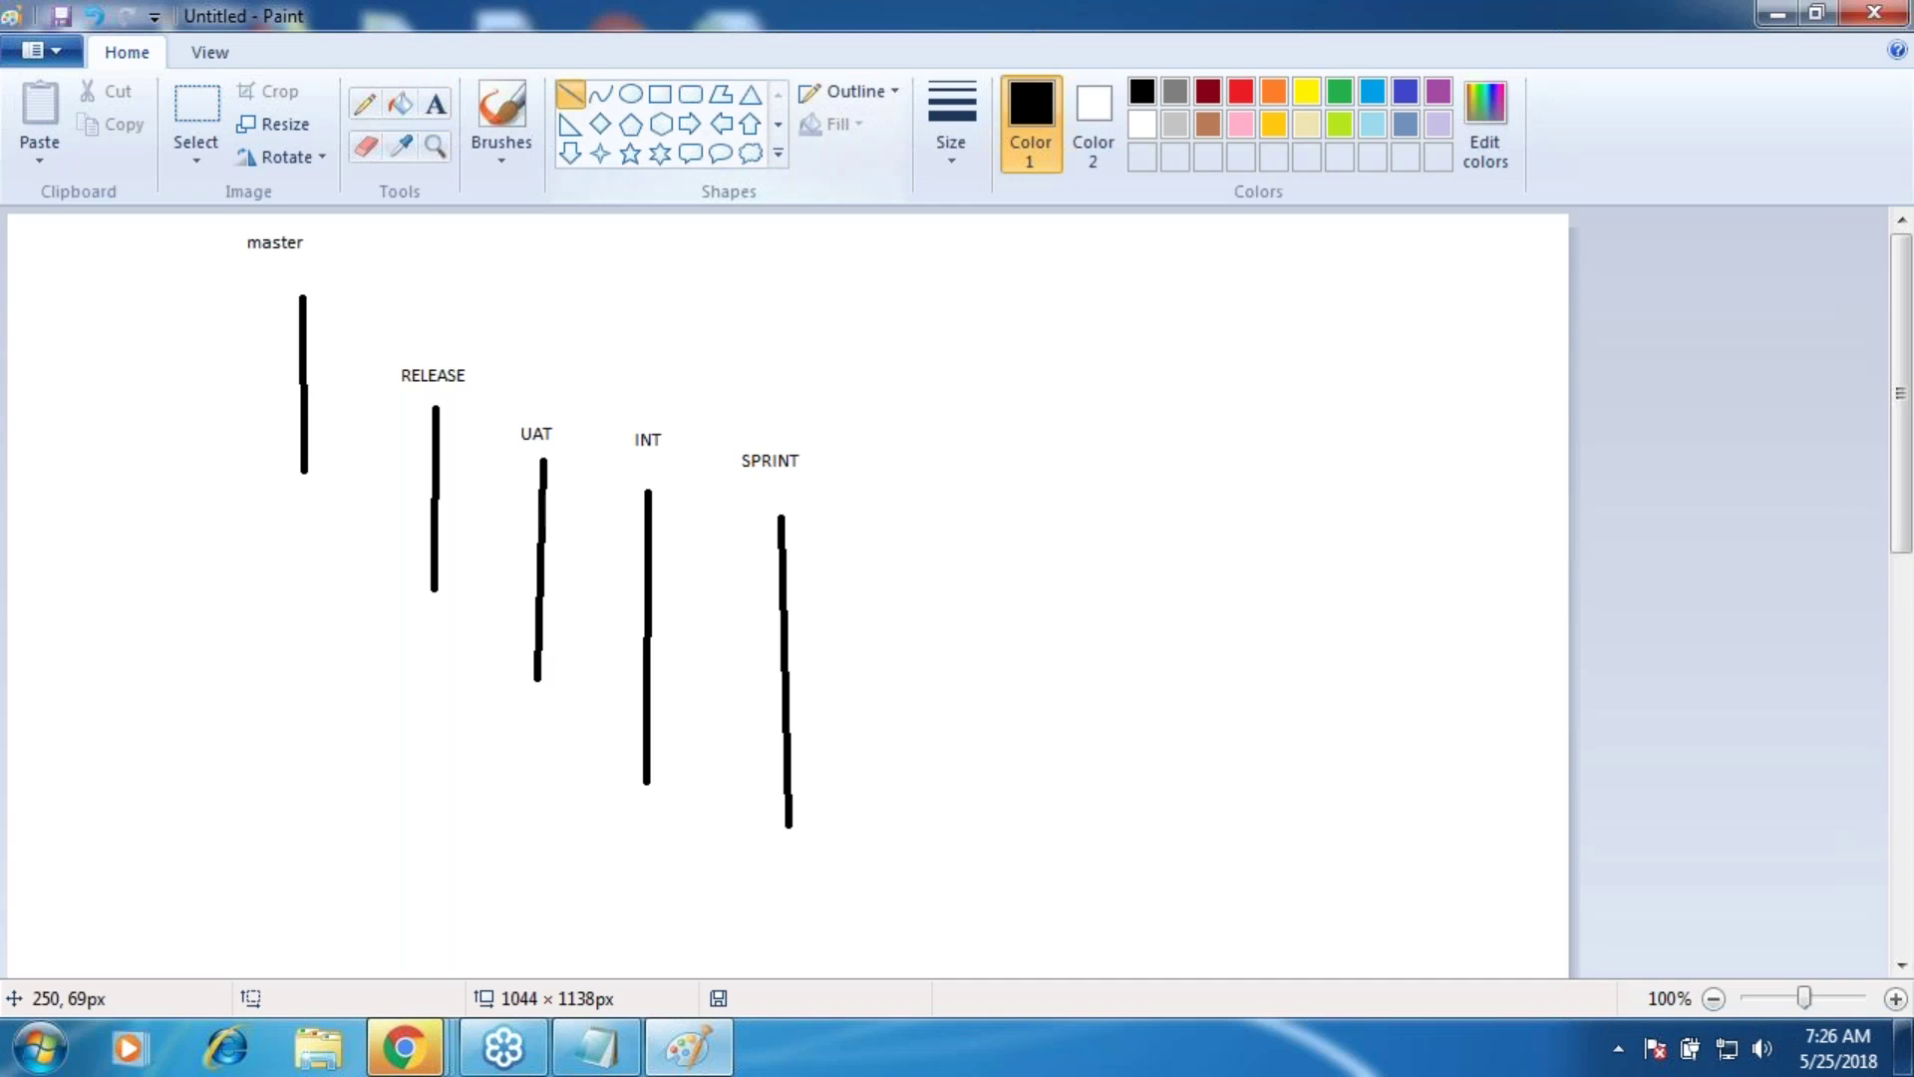
mouse_move(303, 364)
mouse_down()
mouse_move(435, 438)
mouse_move(559, 552)
mouse_move(646, 583)
mouse_up()
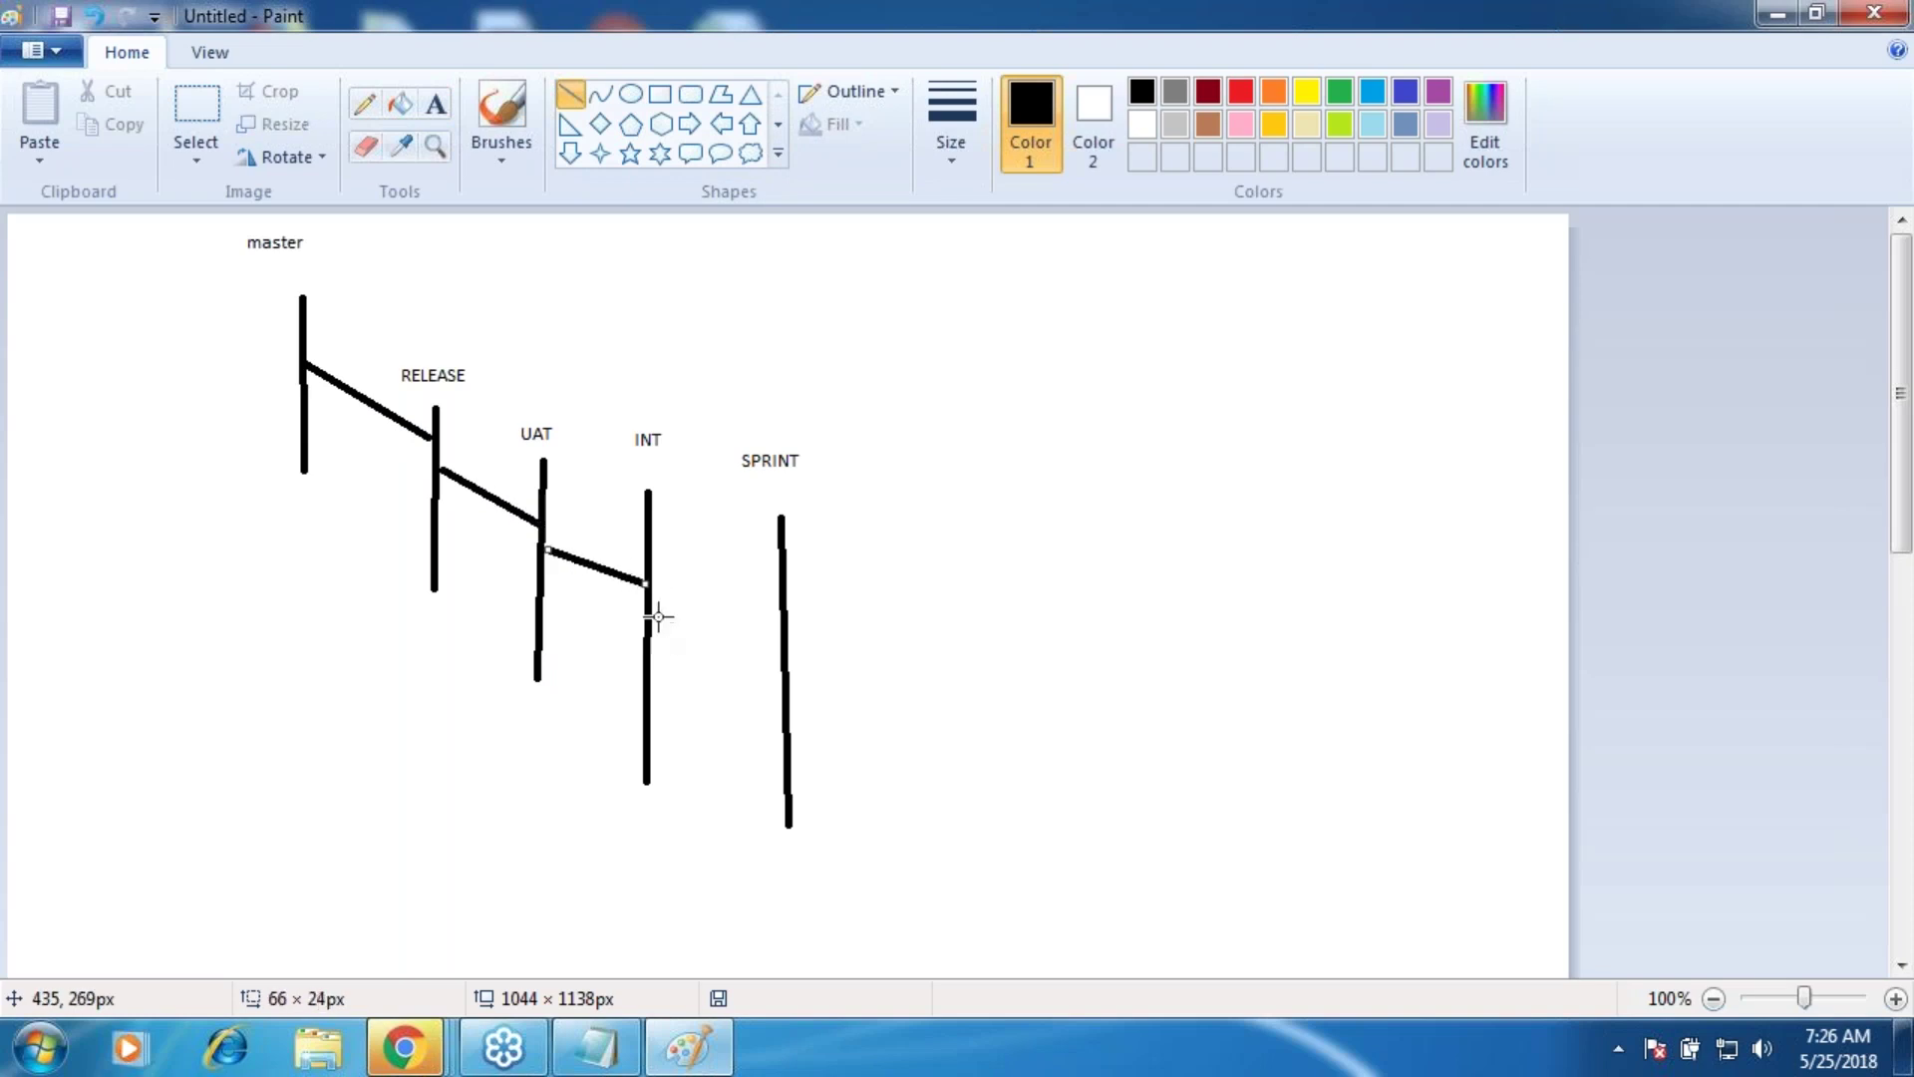
mouse_move(649, 610)
mouse_down()
mouse_move(816, 632)
mouse_move(785, 655)
mouse_up()
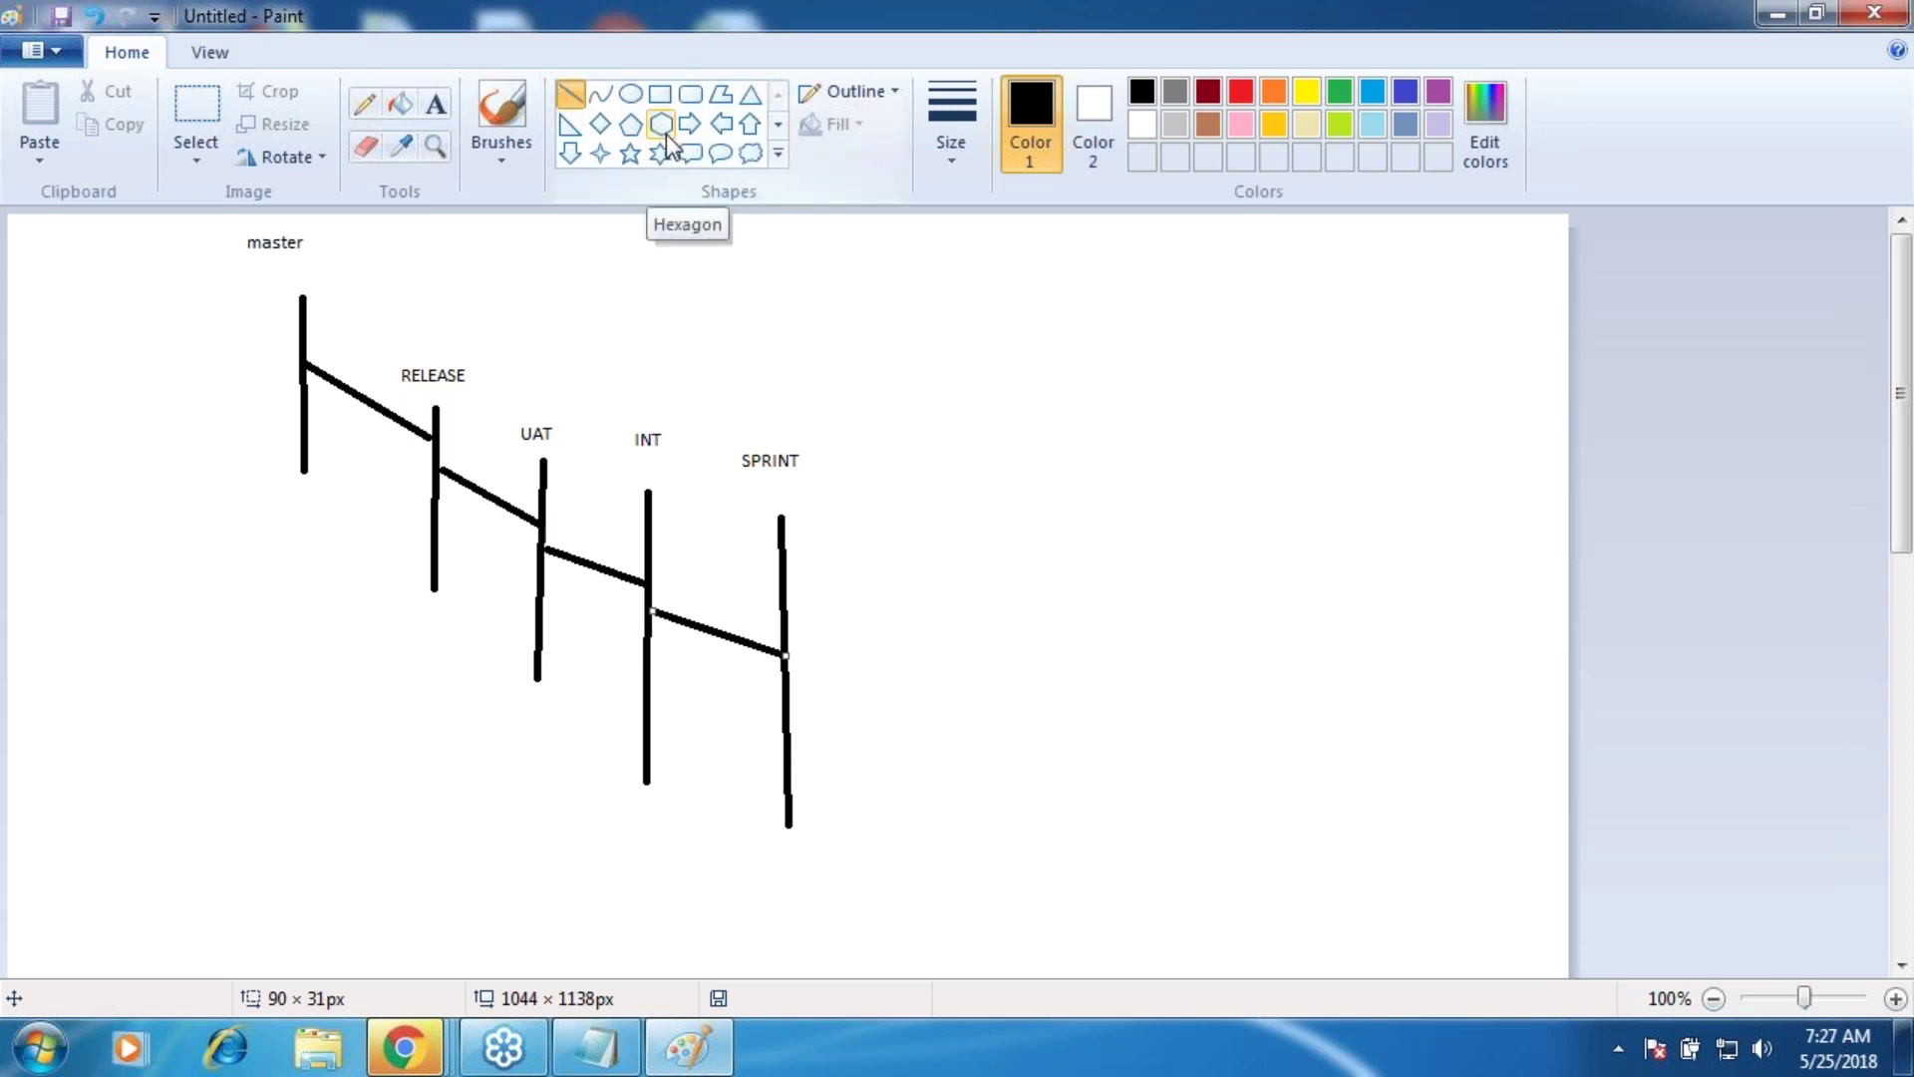
Step: Draw a vertical branch line right of SPRINT and label it 'A'
click(570, 95)
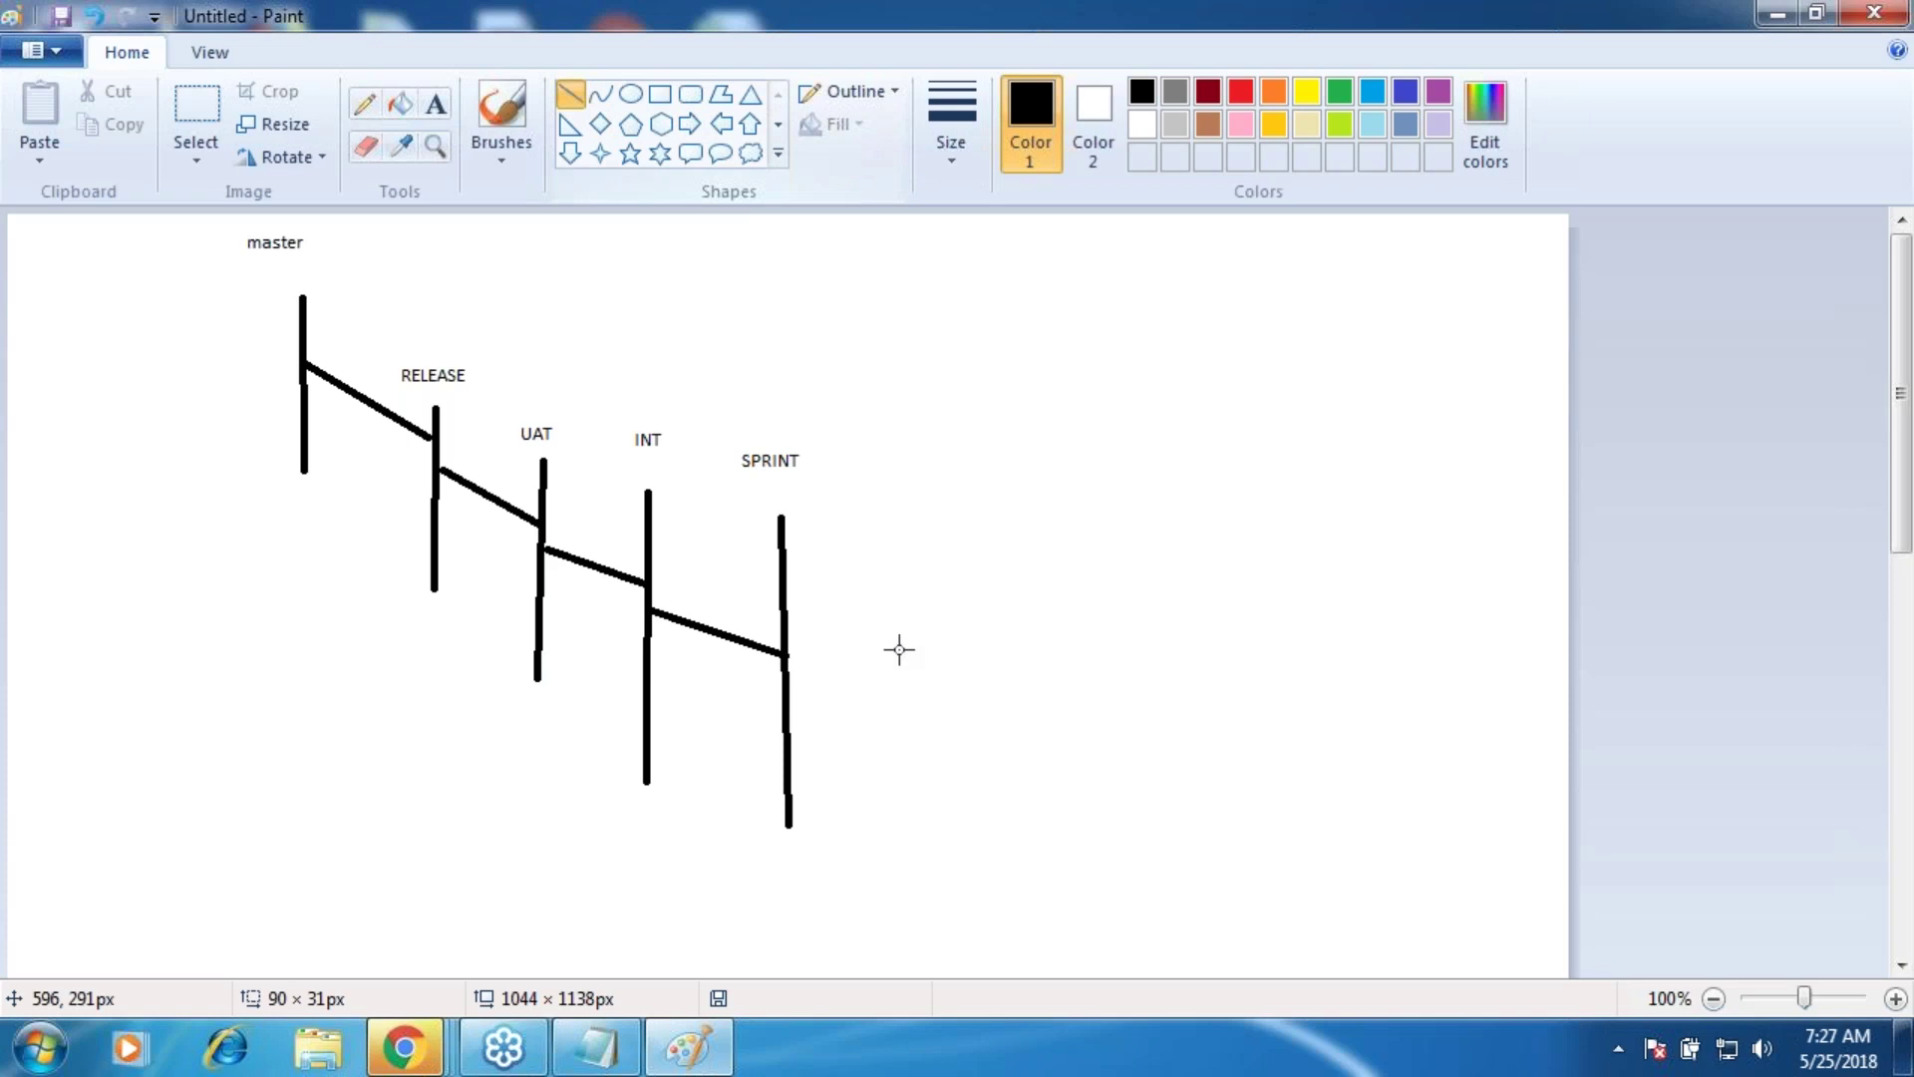
drag(909, 659, 919, 866)
click(441, 107)
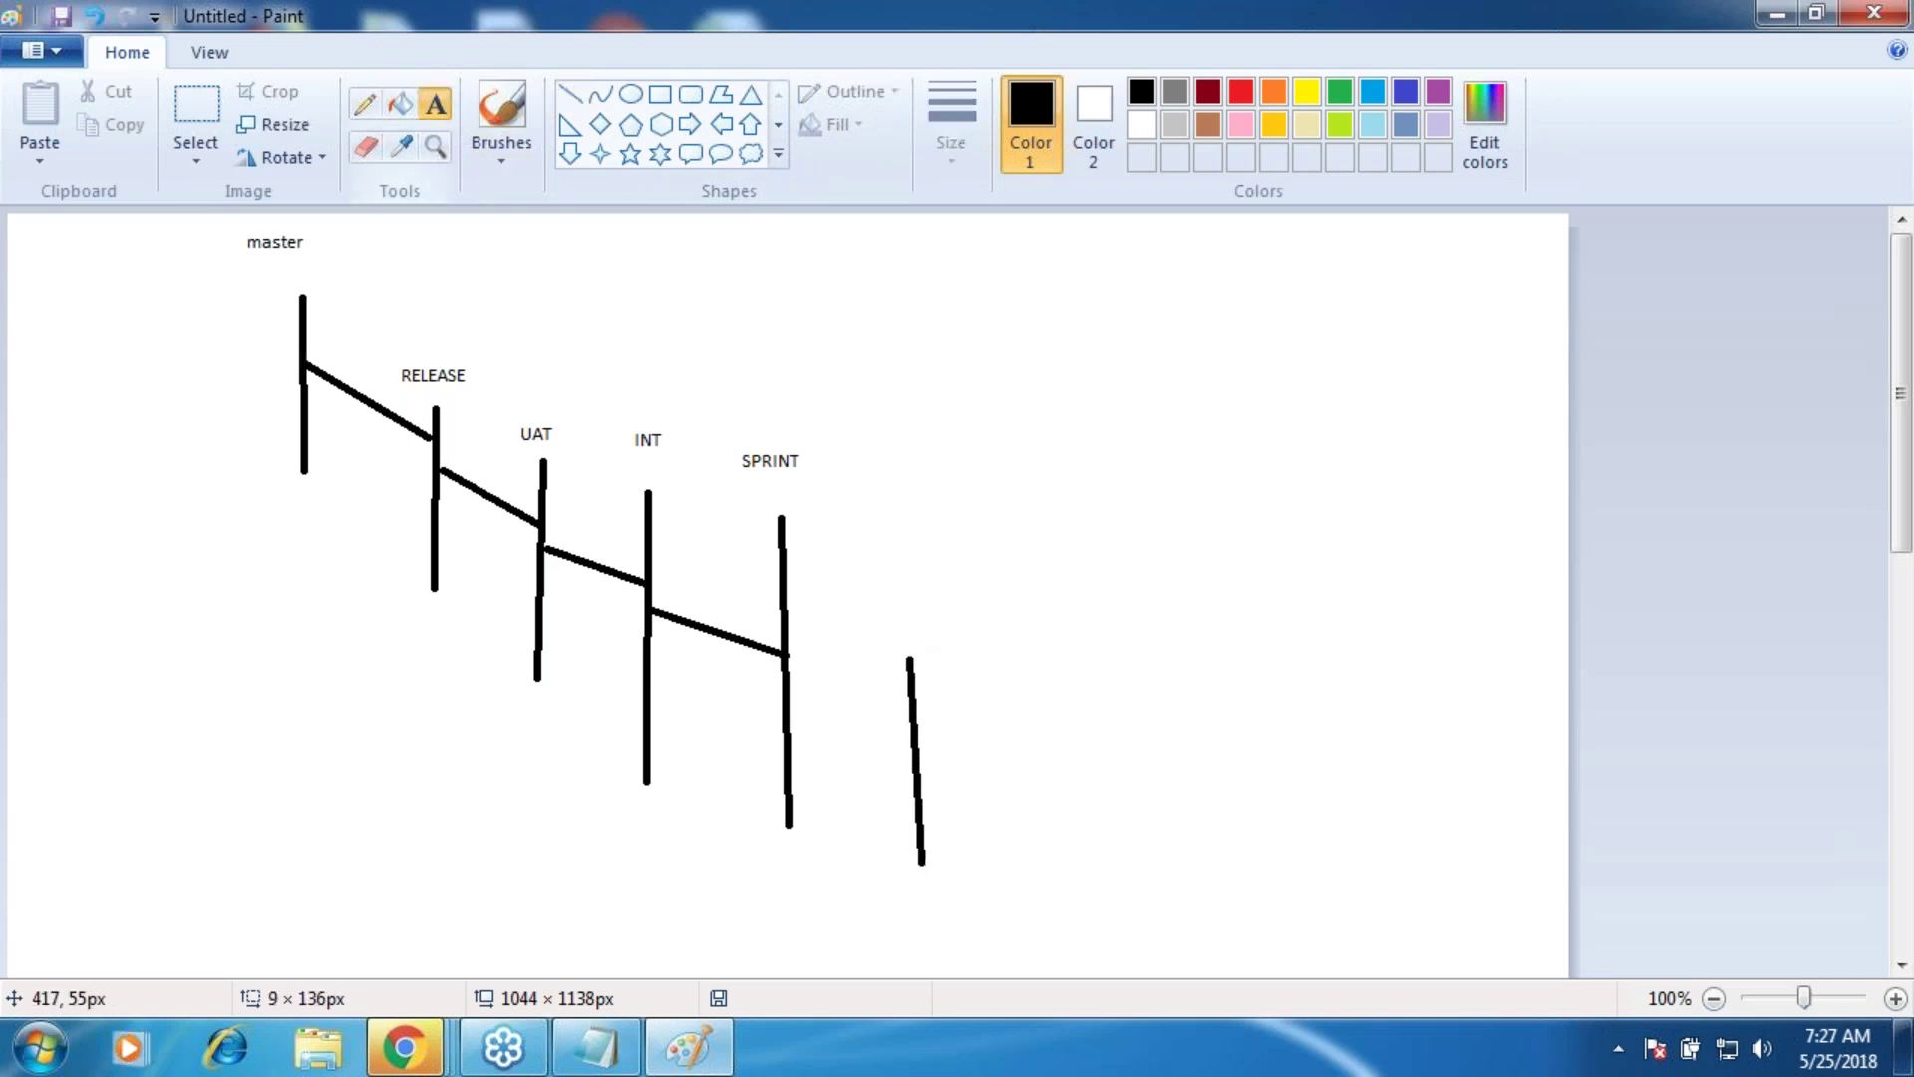
click(893, 618)
text(A)
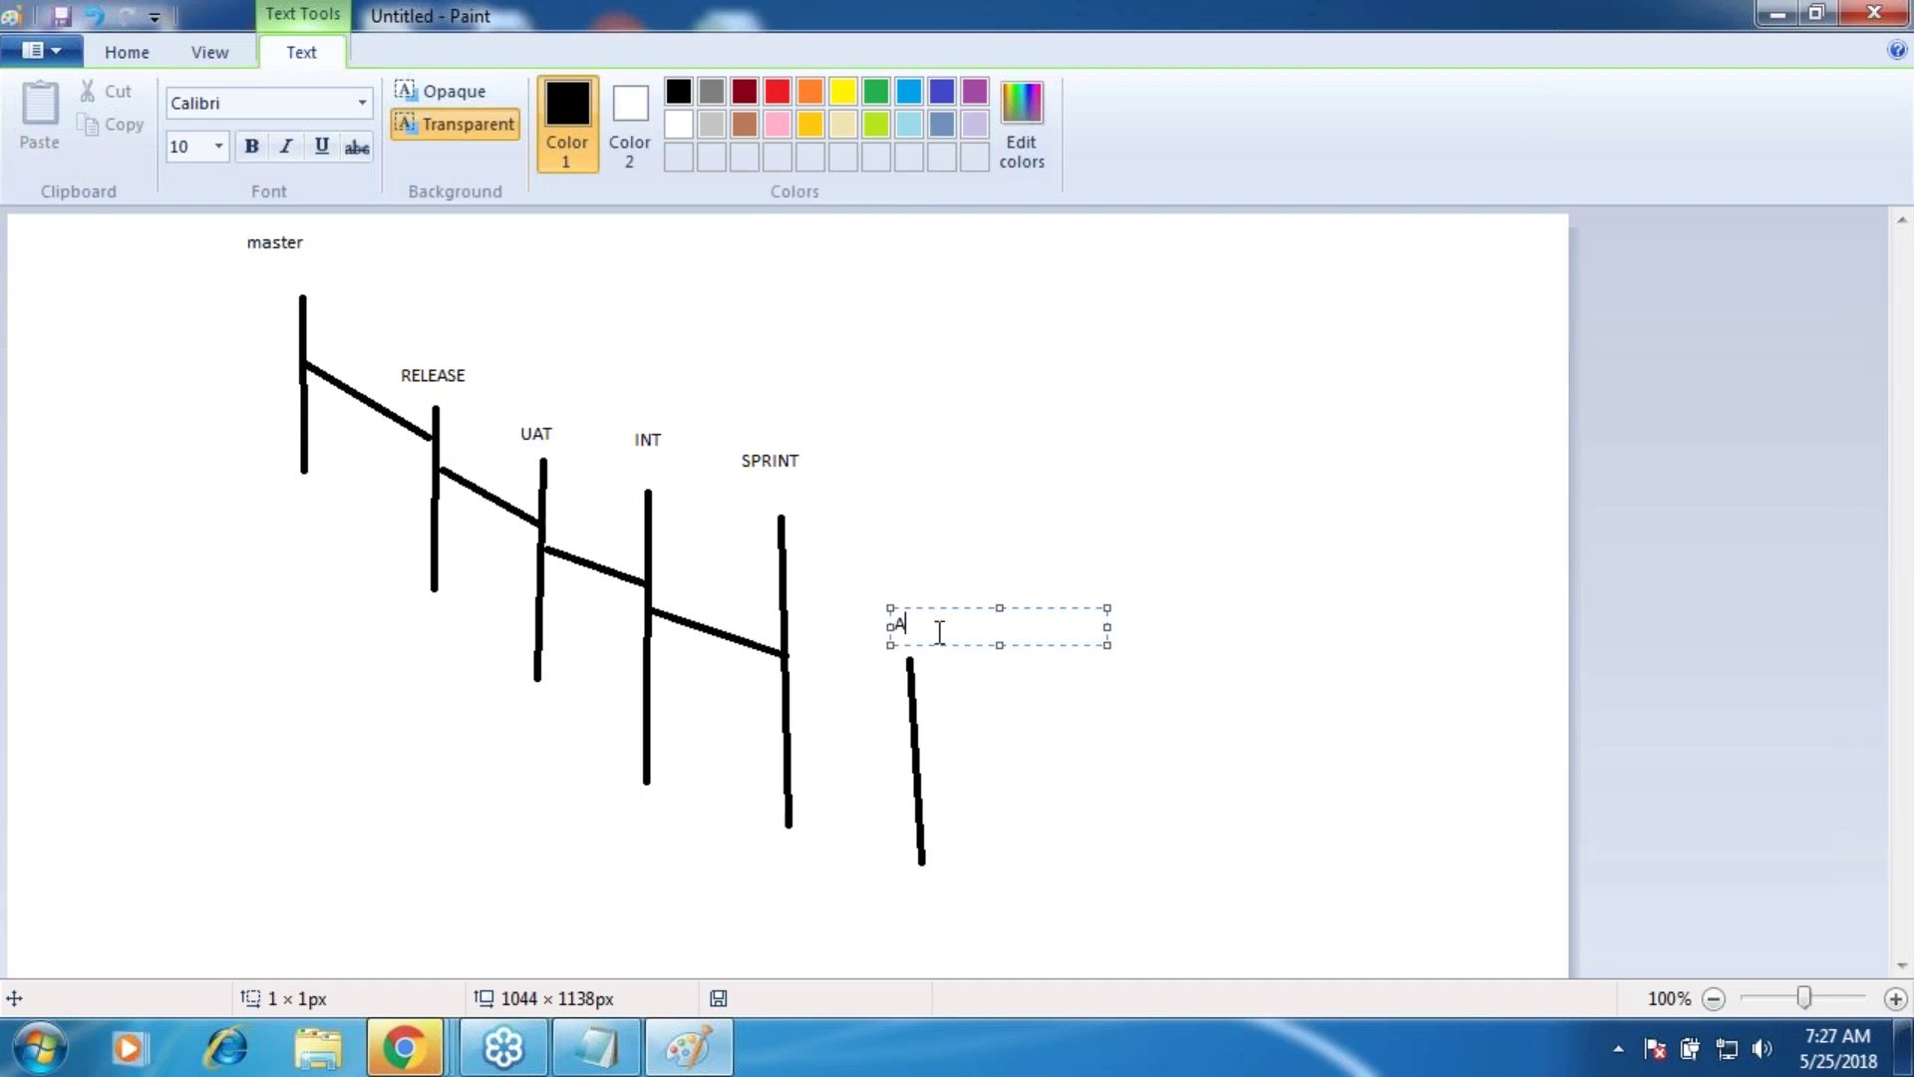
click(1026, 692)
Step: Draw a second vertical branch line right of A, labelled 'B'
click(568, 96)
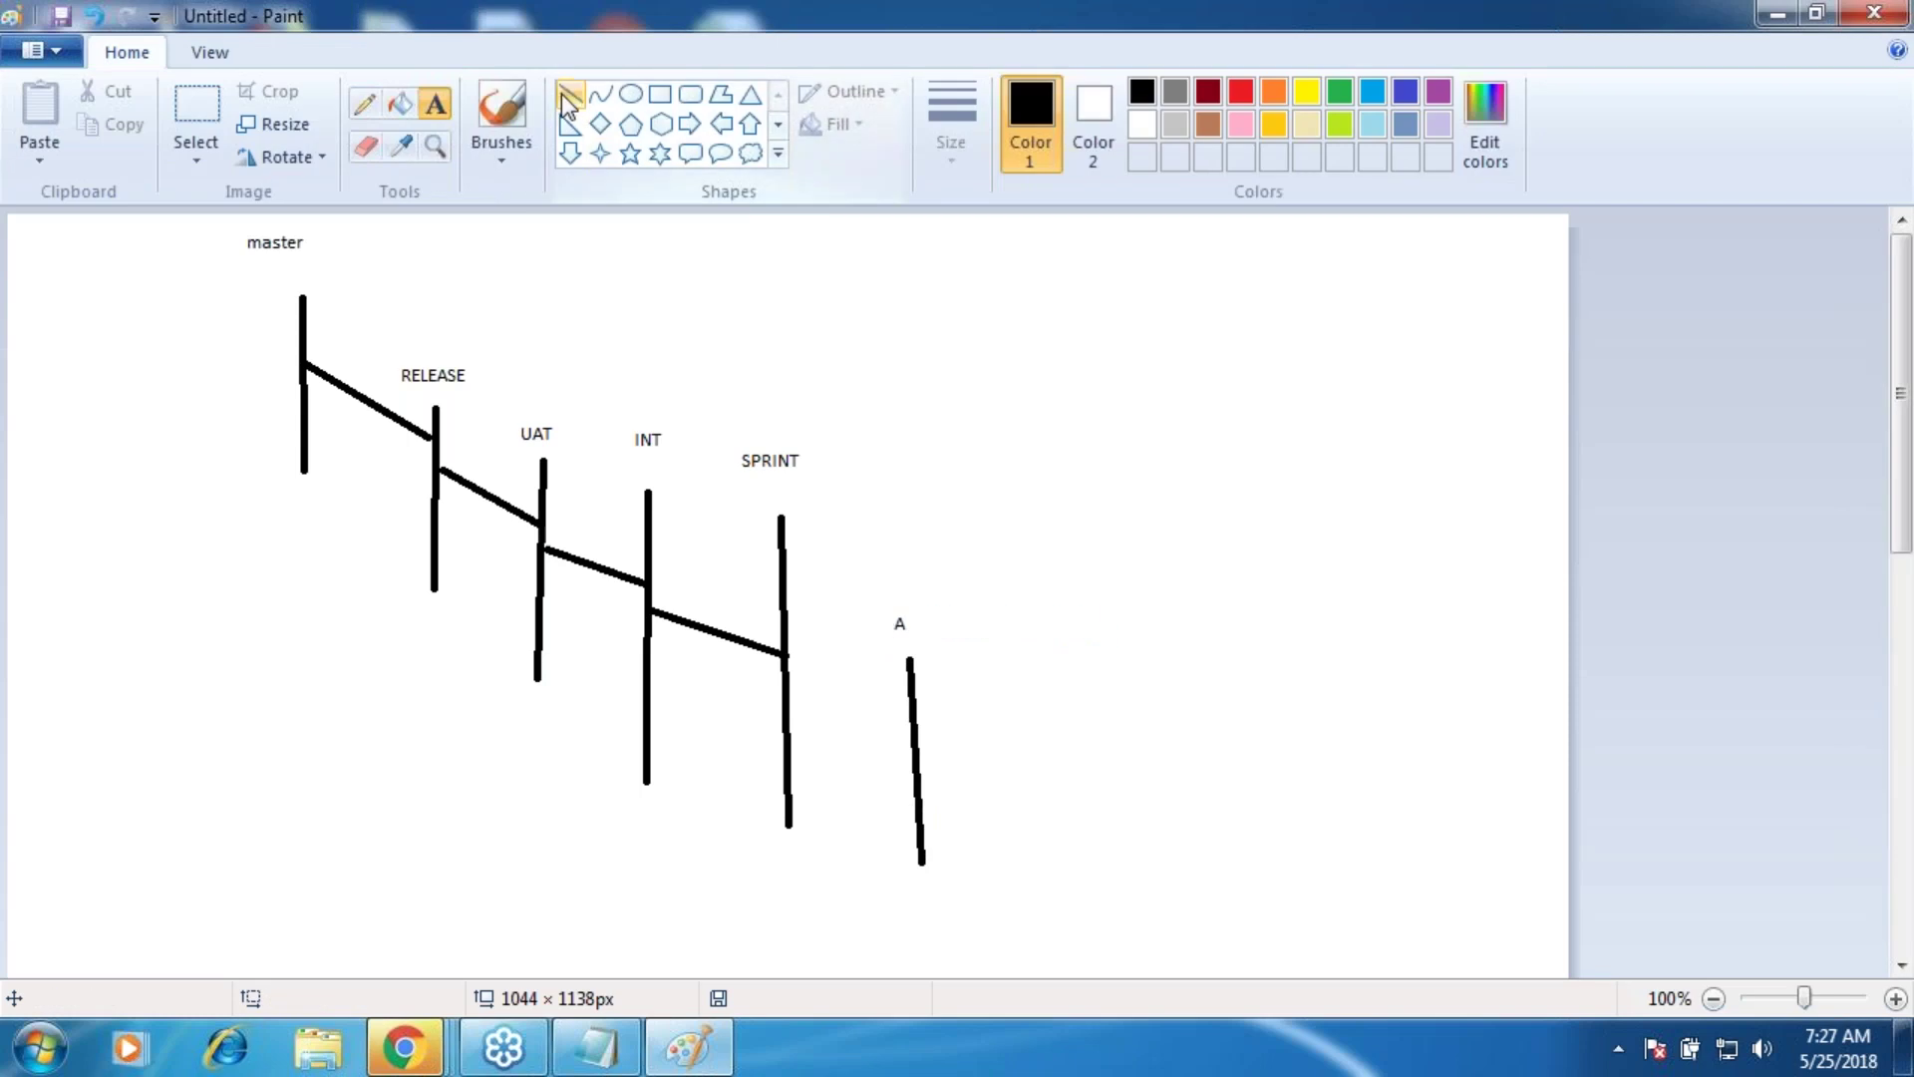
drag(1058, 666, 1063, 845)
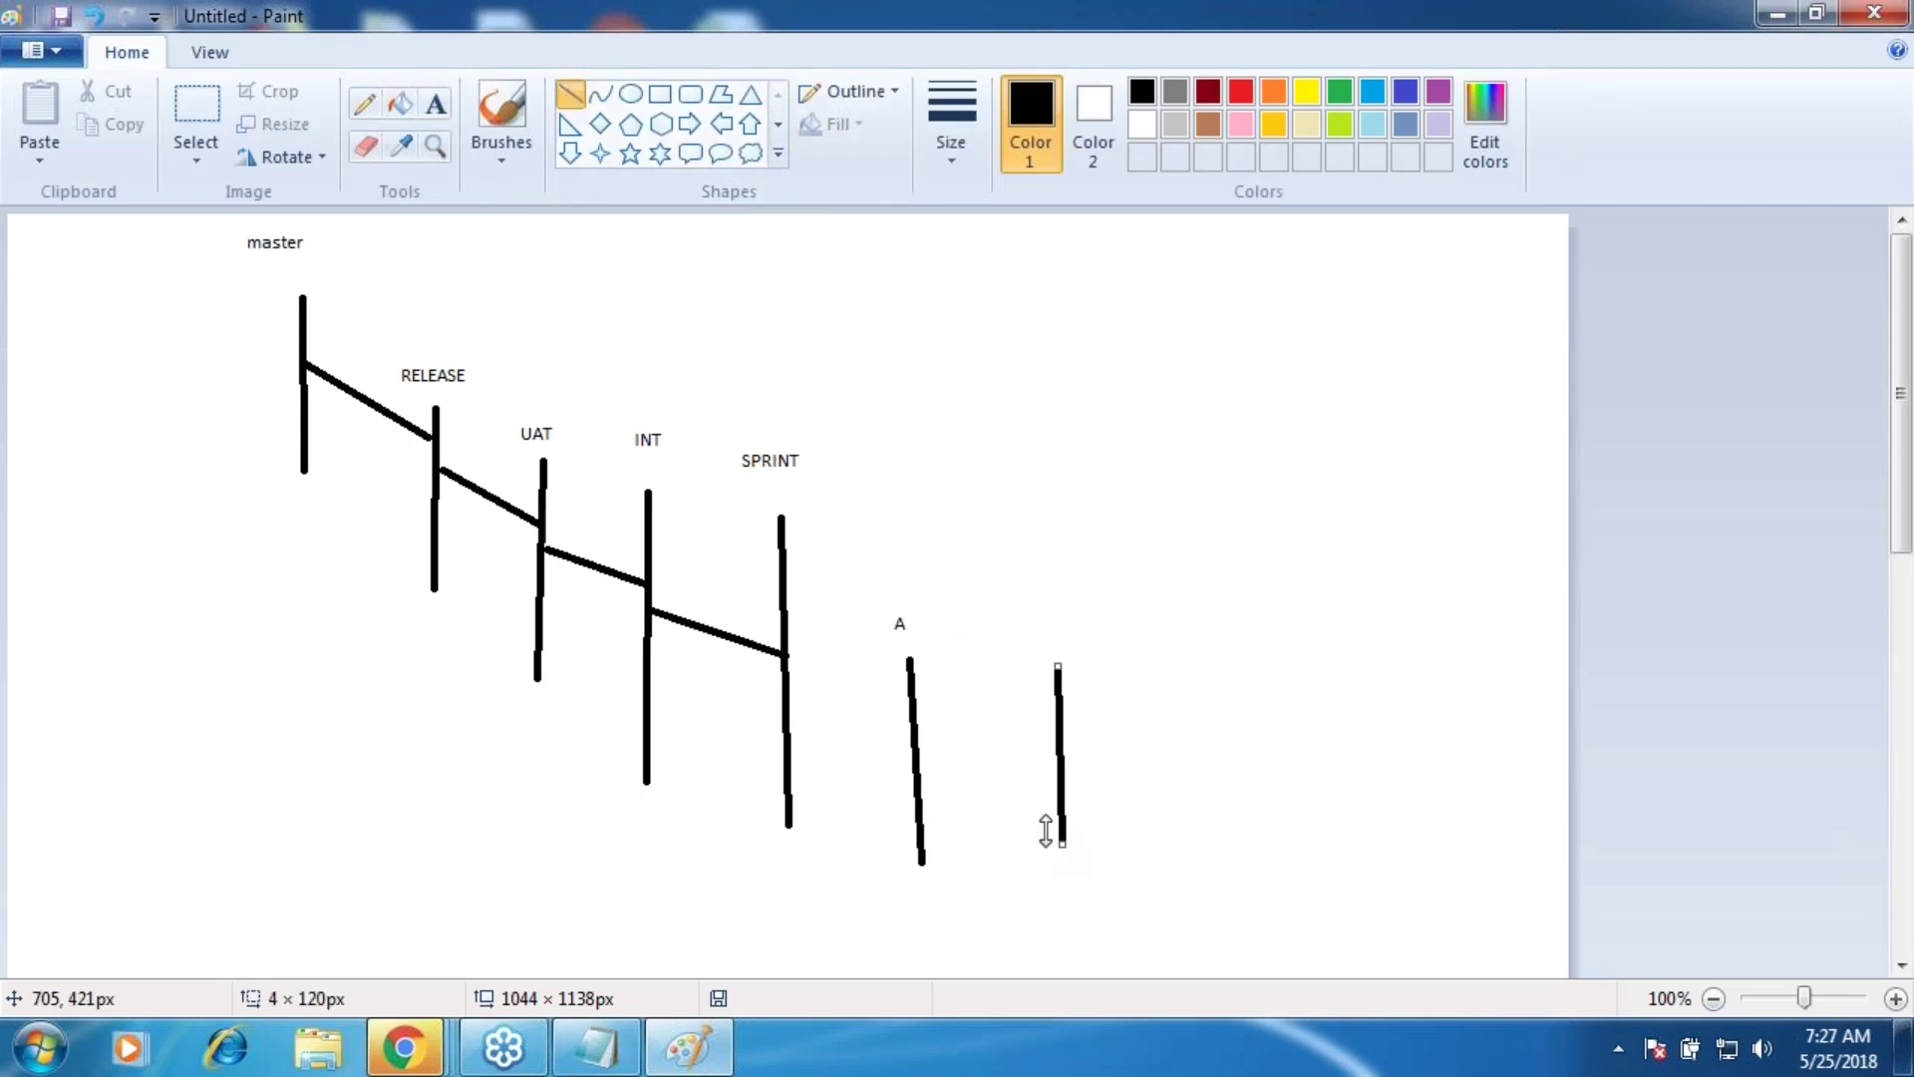
click(436, 105)
click(1036, 612)
text(B)
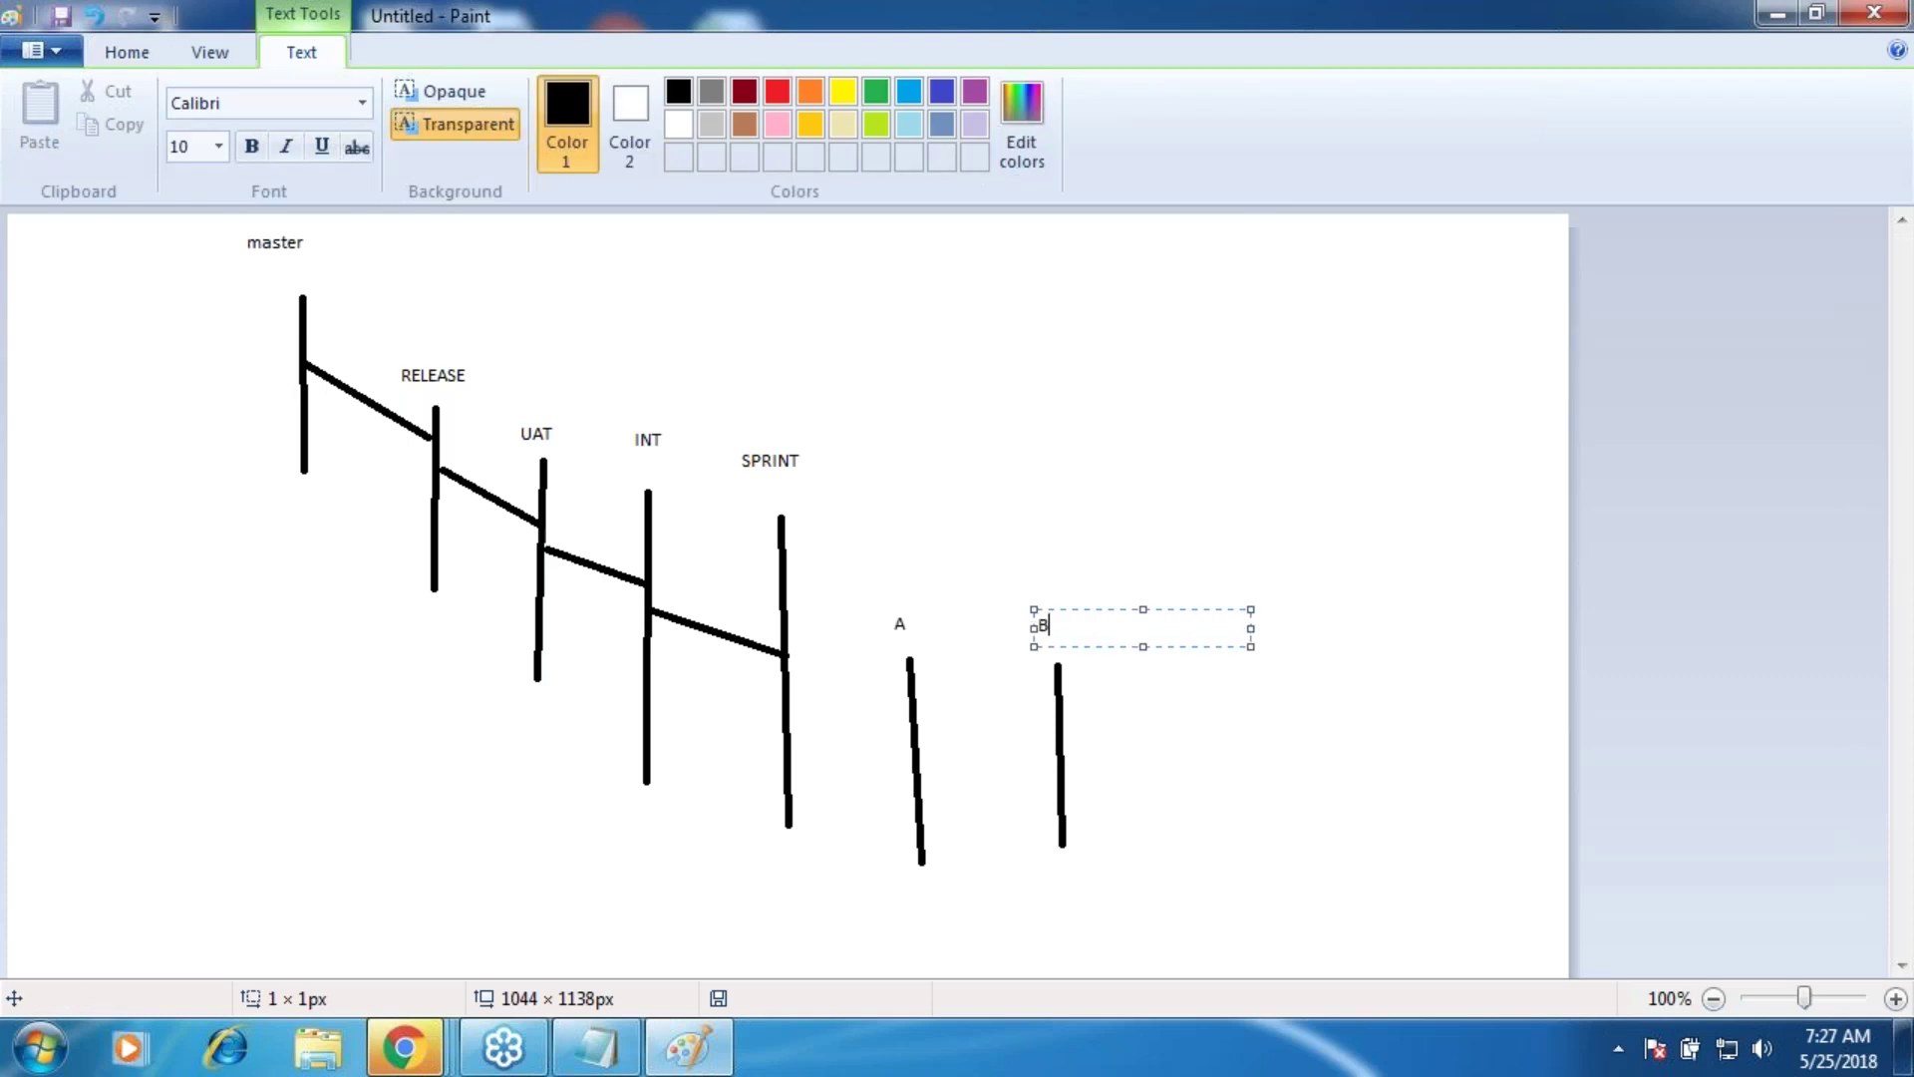
click(1307, 761)
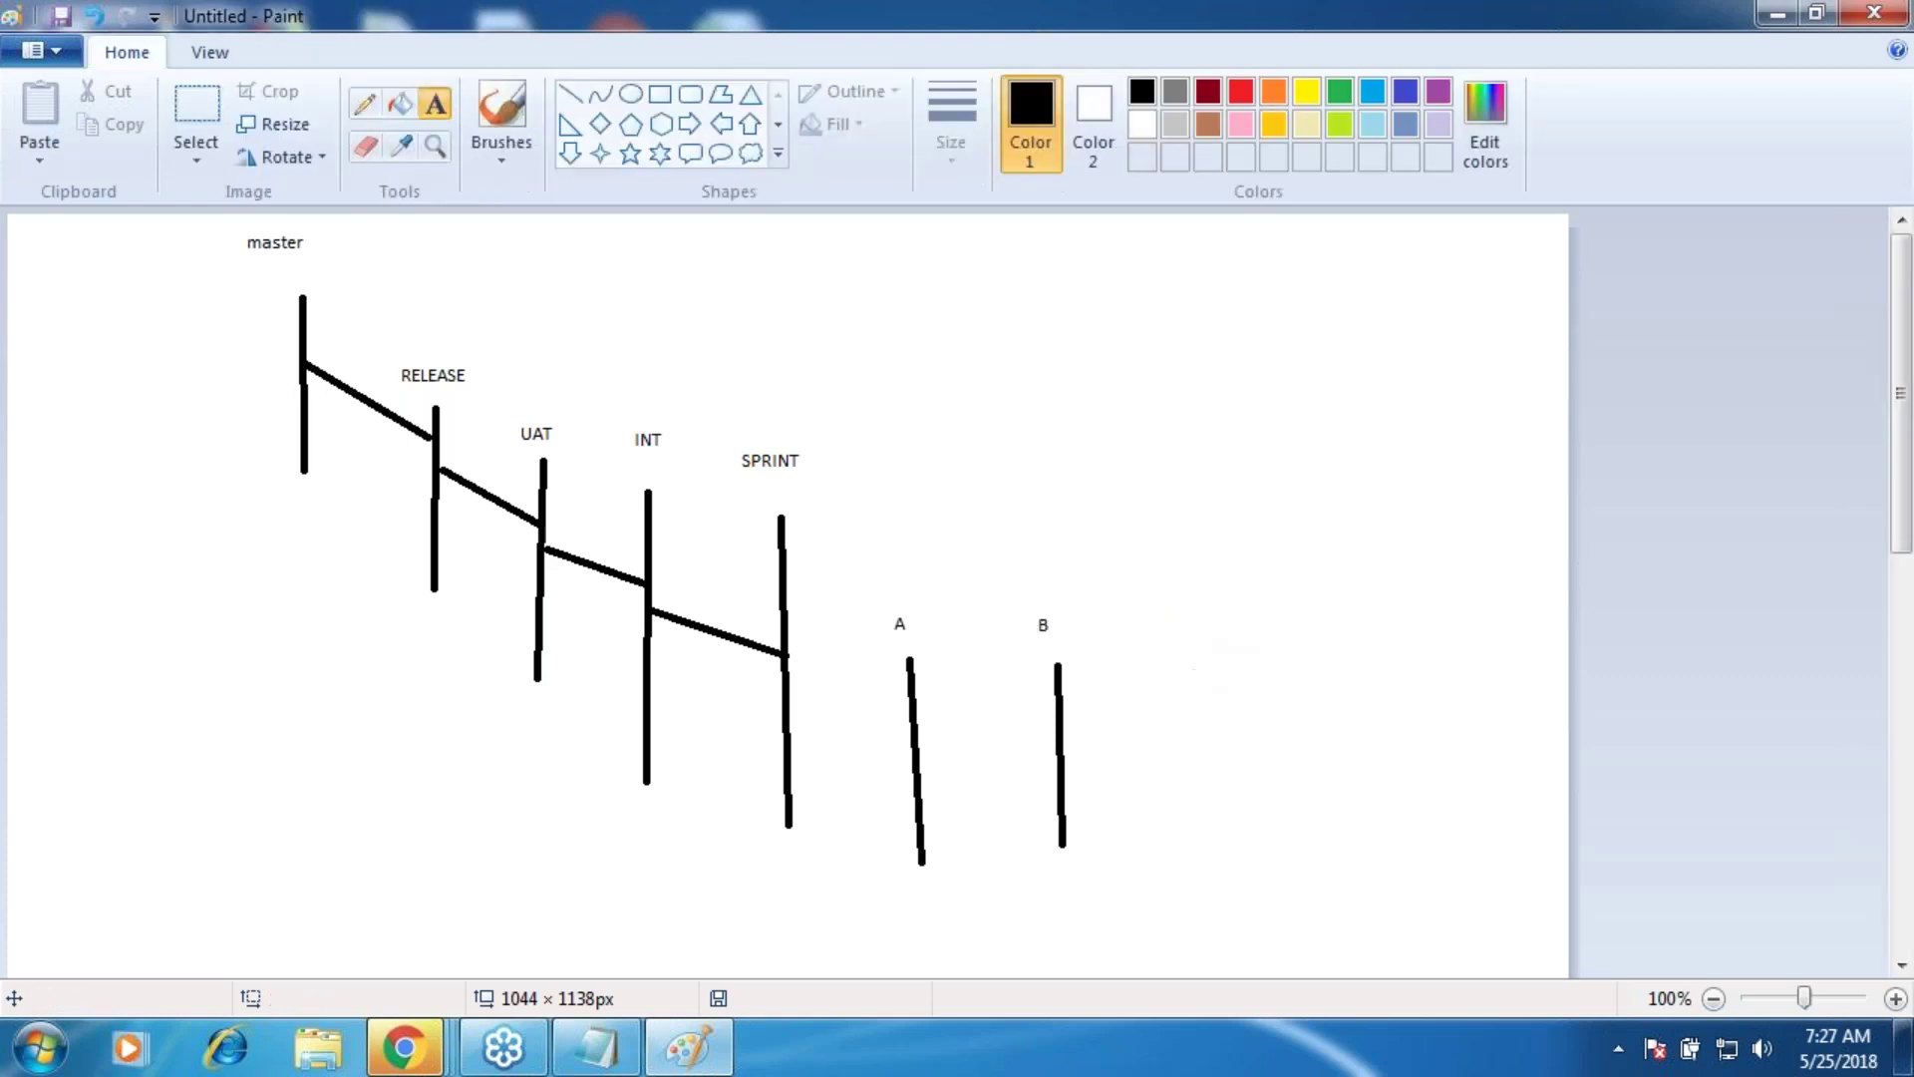
Step: Draw a third vertical branch line right of B, labelled 'C'
click(570, 94)
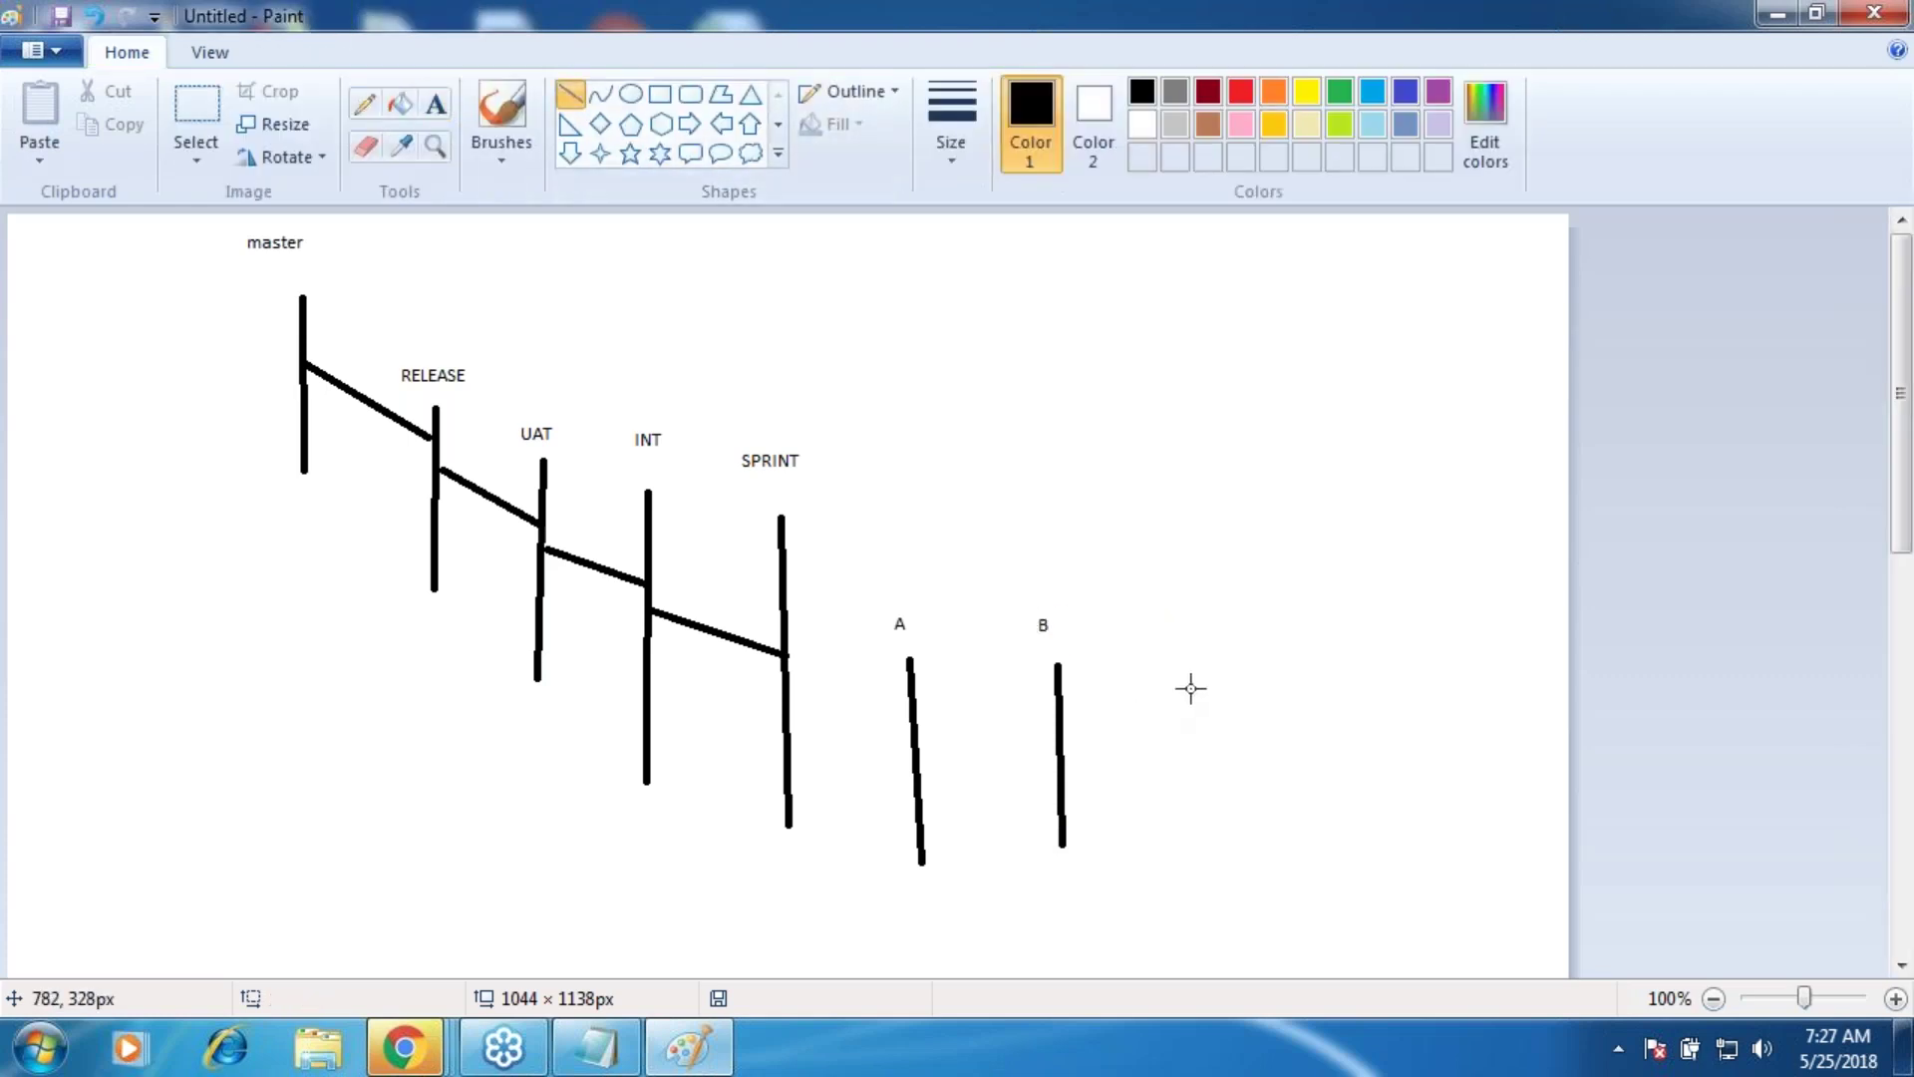
drag(1191, 662, 1194, 838)
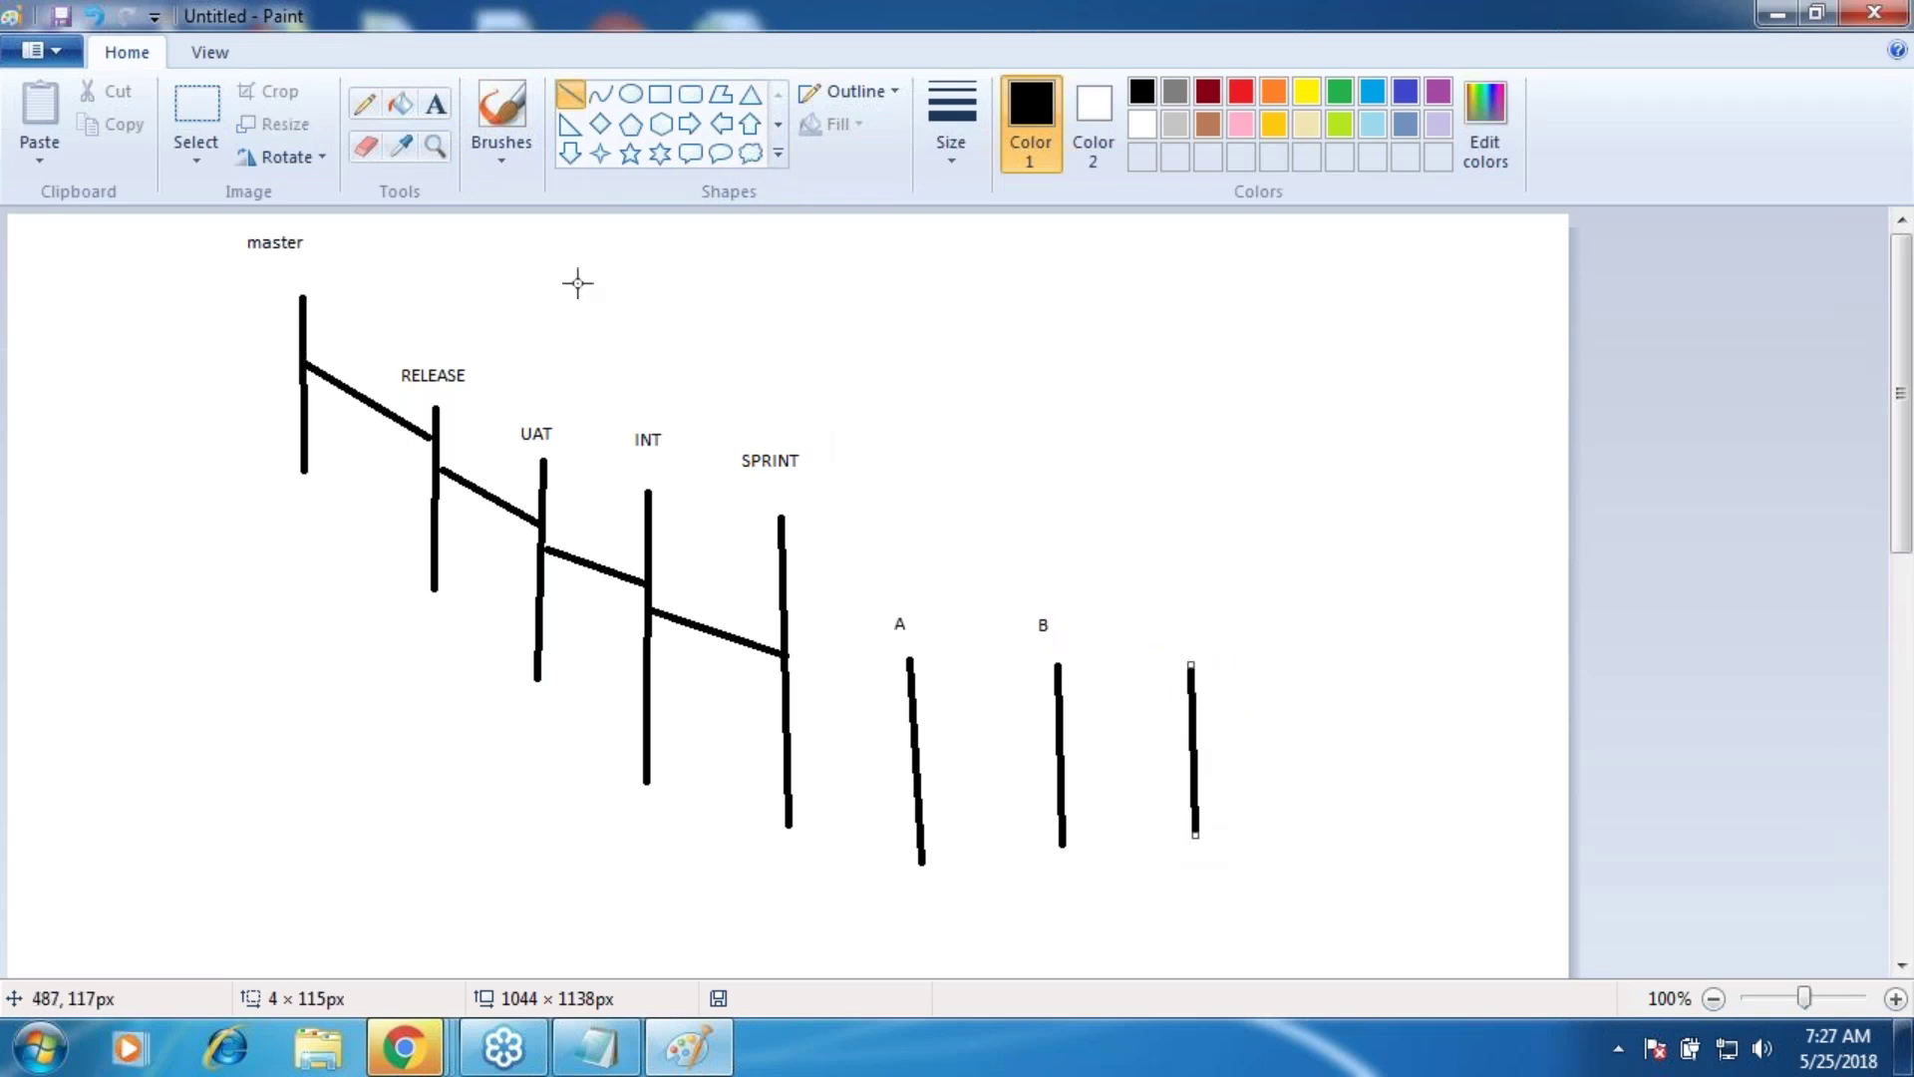
click(435, 103)
click(1167, 620)
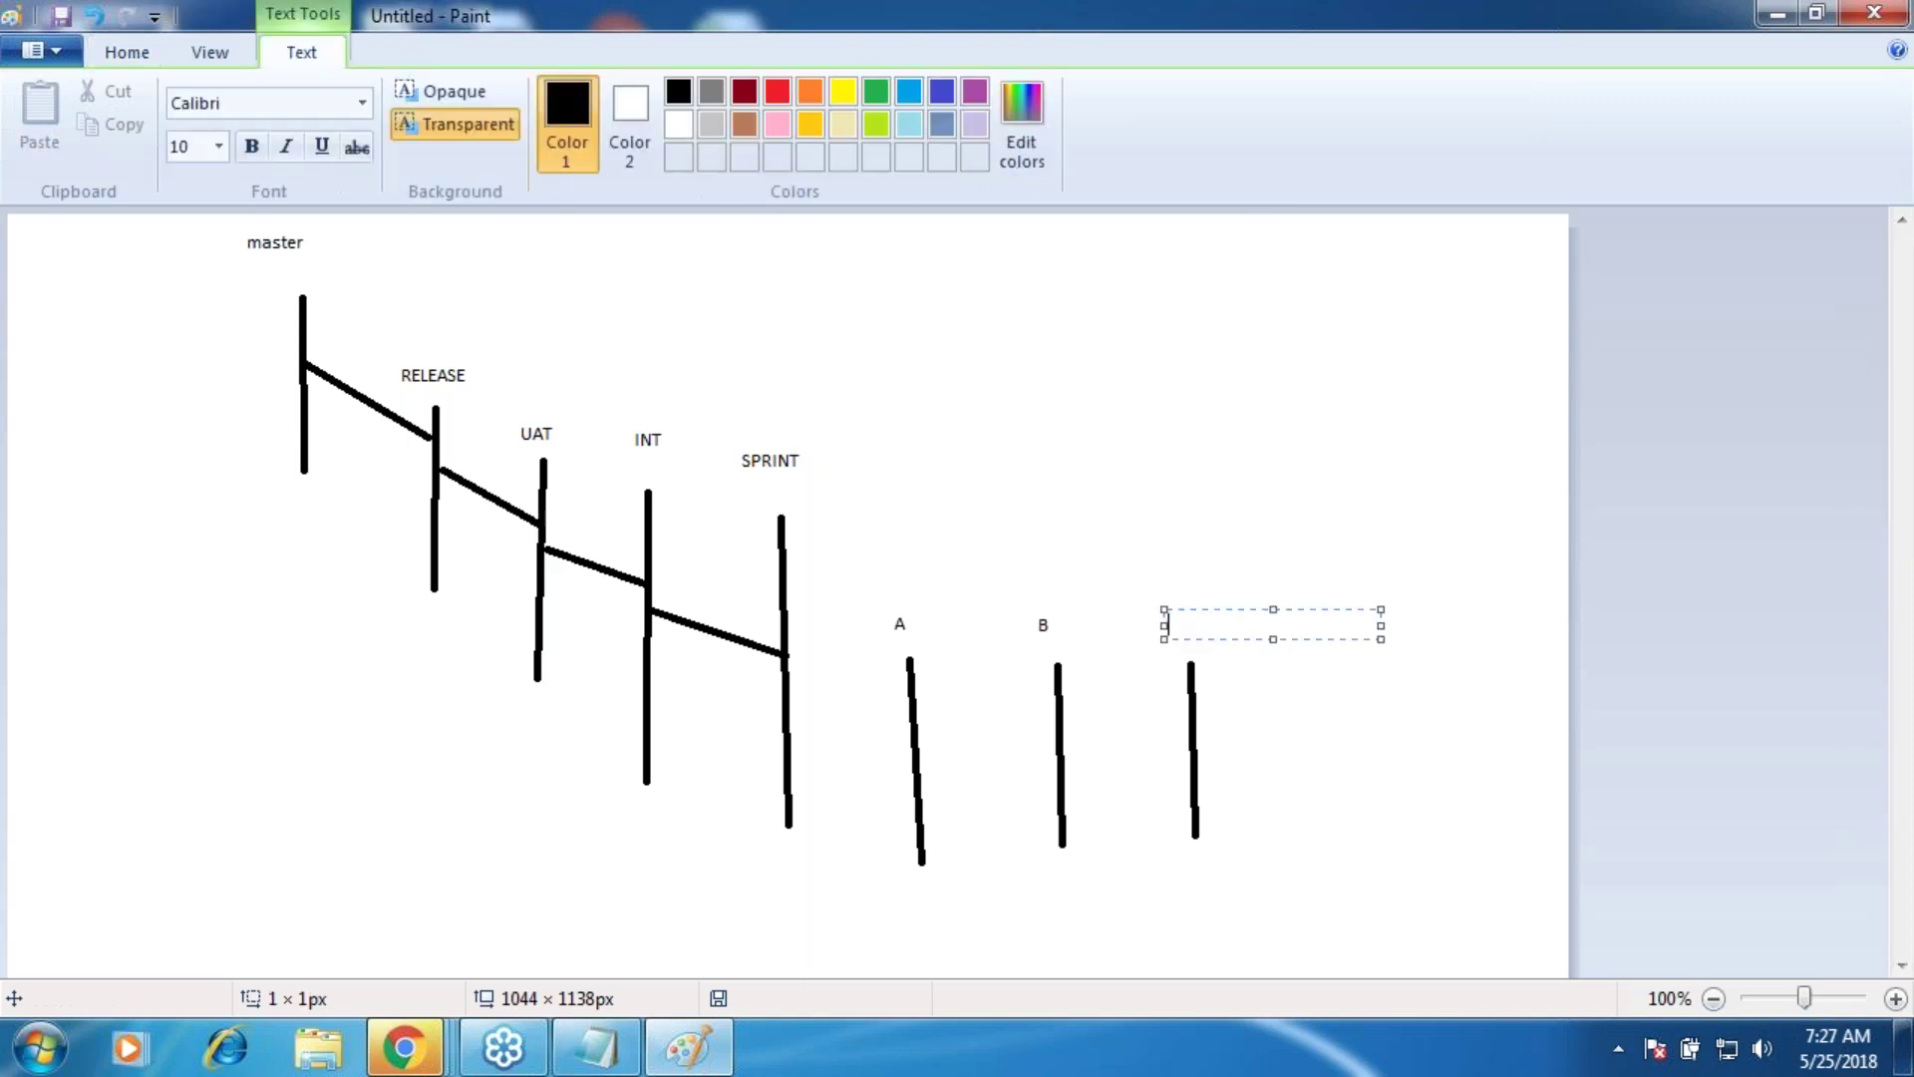
text(C)
click(1148, 568)
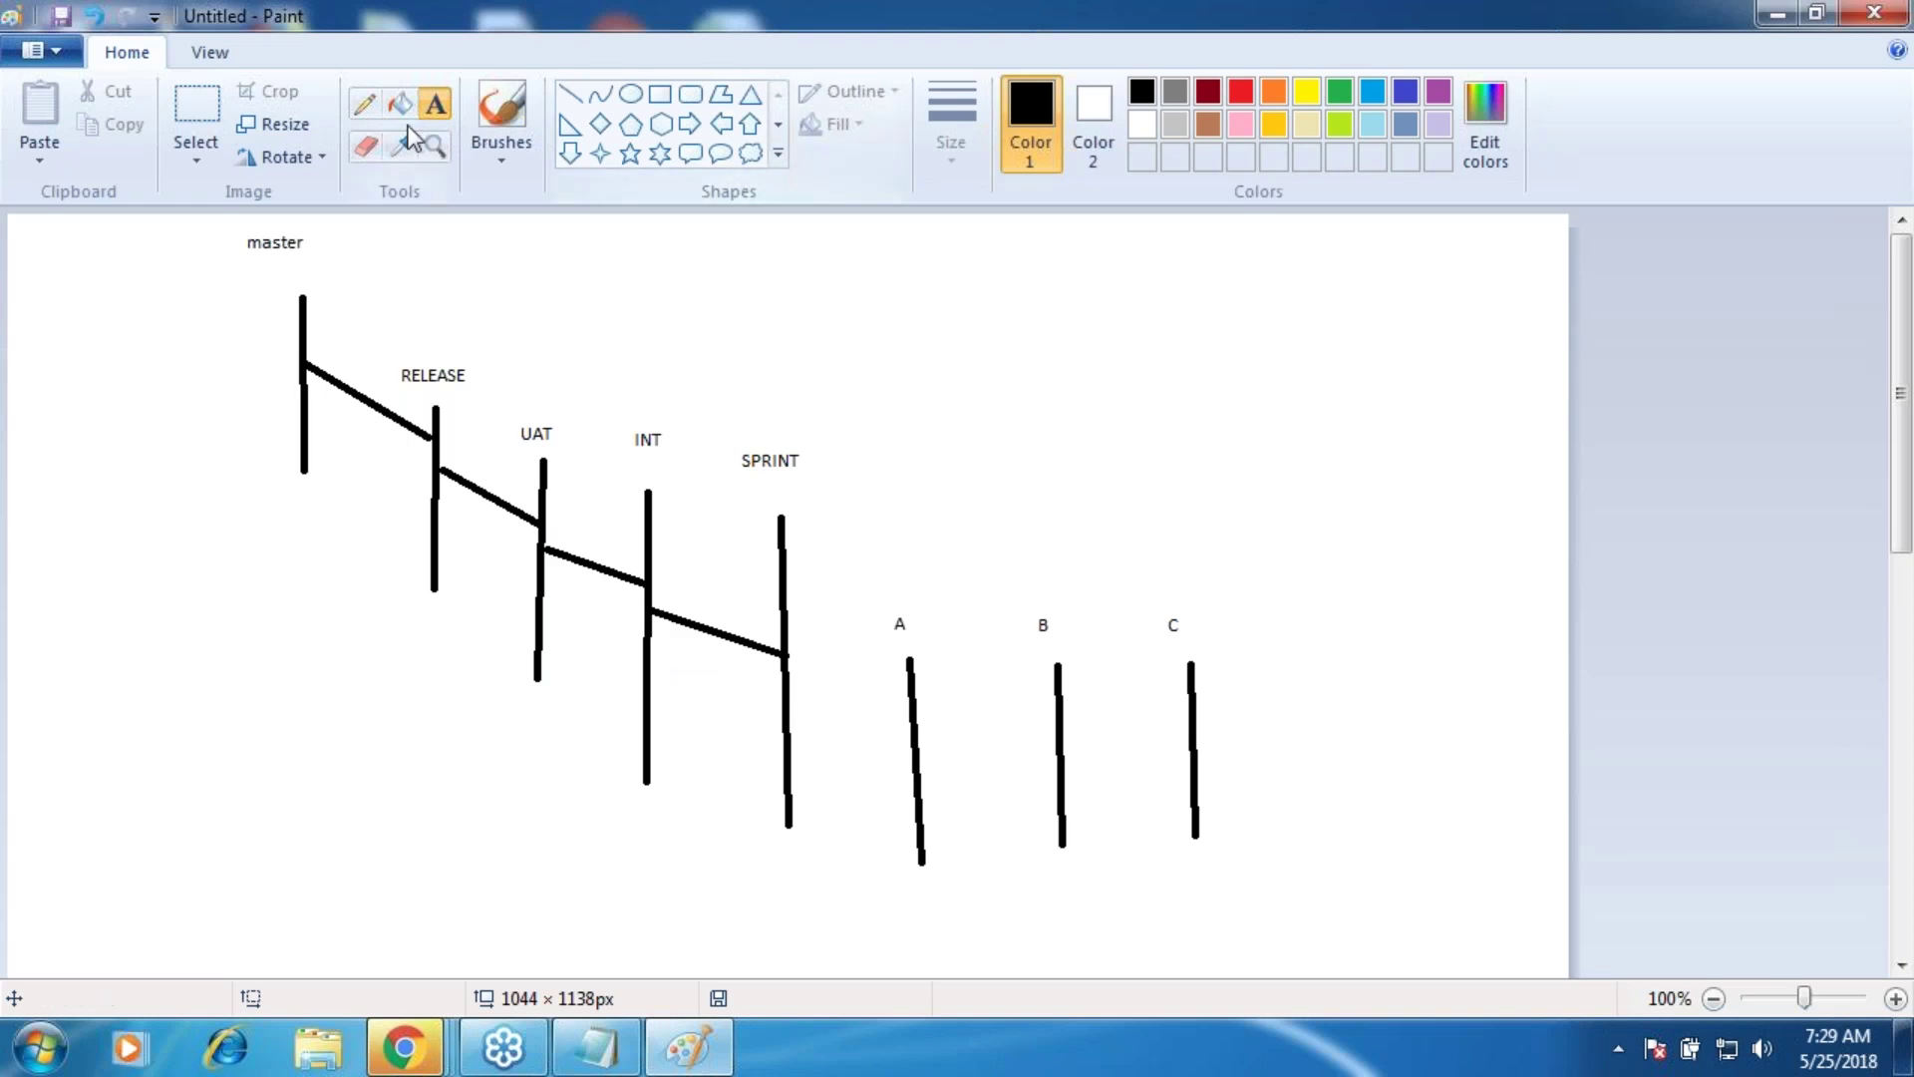
Step: Draw lines merging A and B into SPRINT, plus a diagonal from C's bottom down-left
click(570, 94)
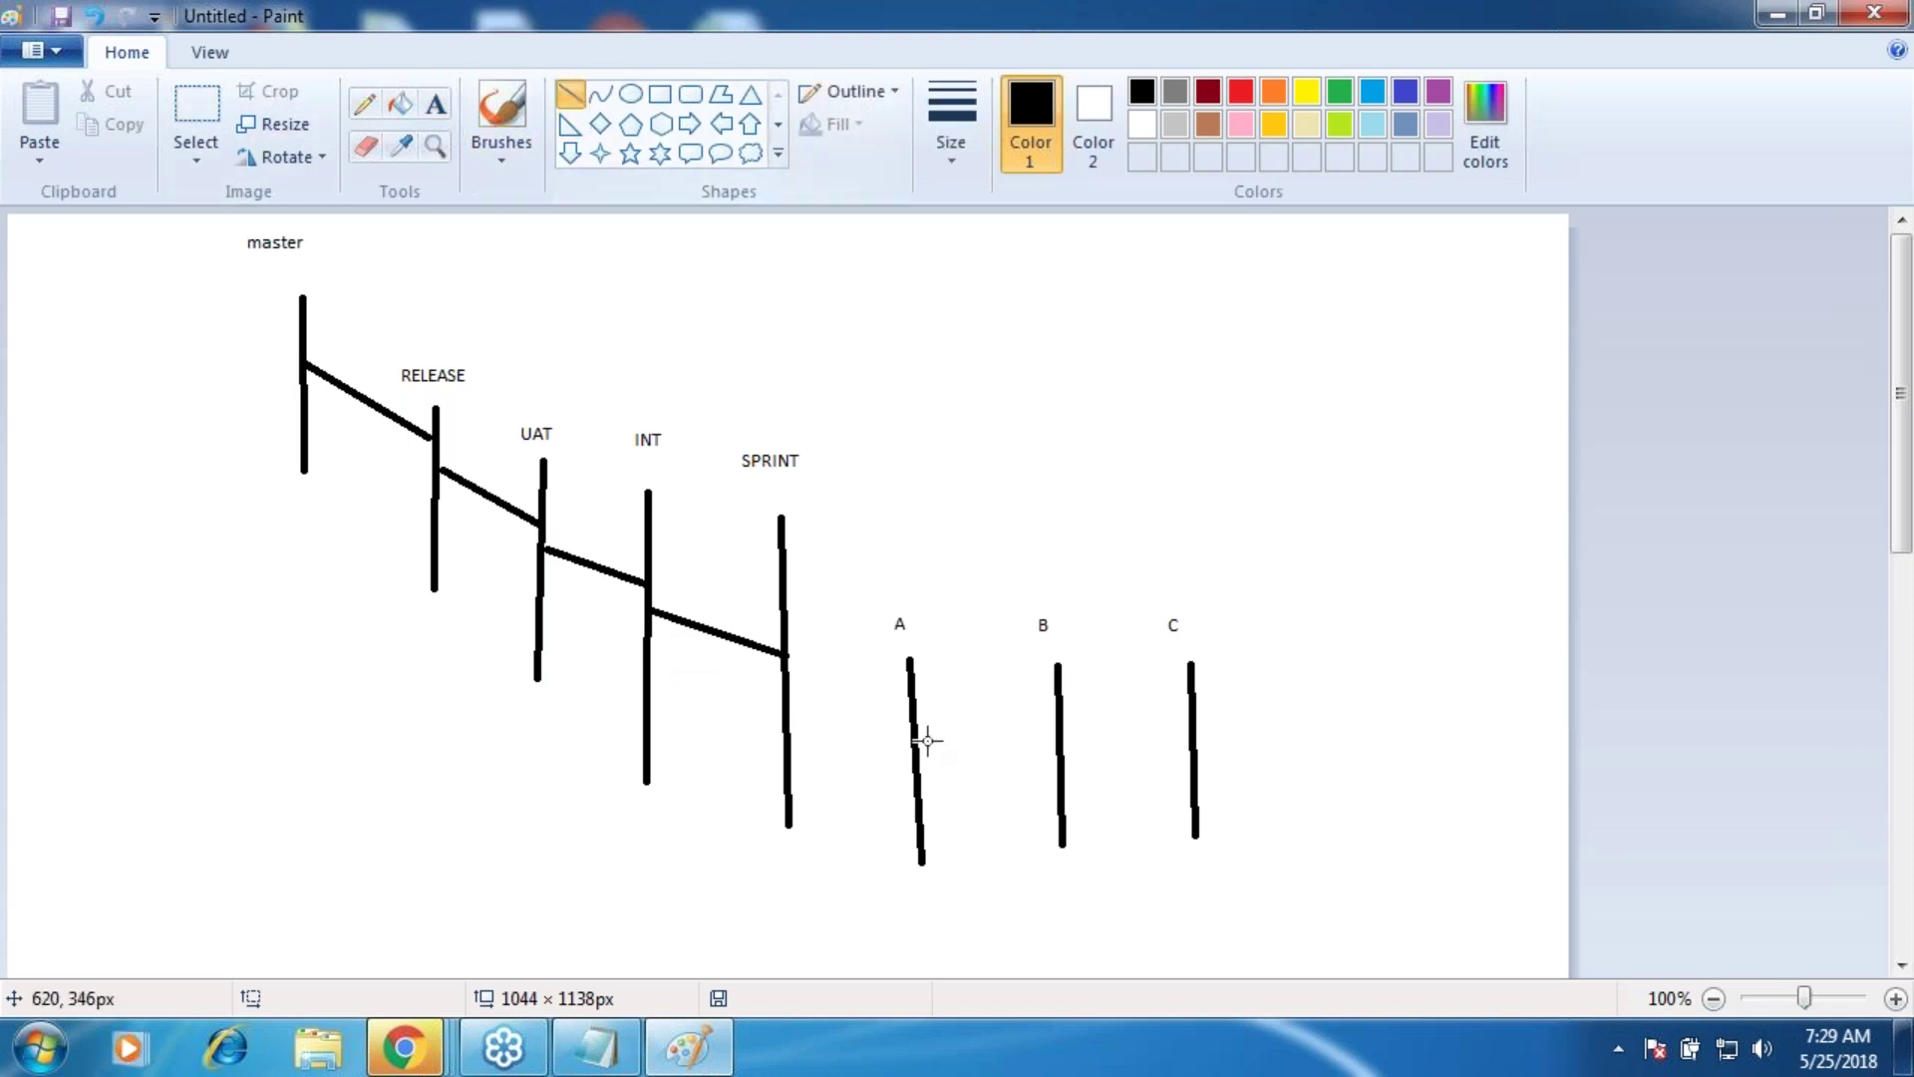
drag(914, 766, 773, 783)
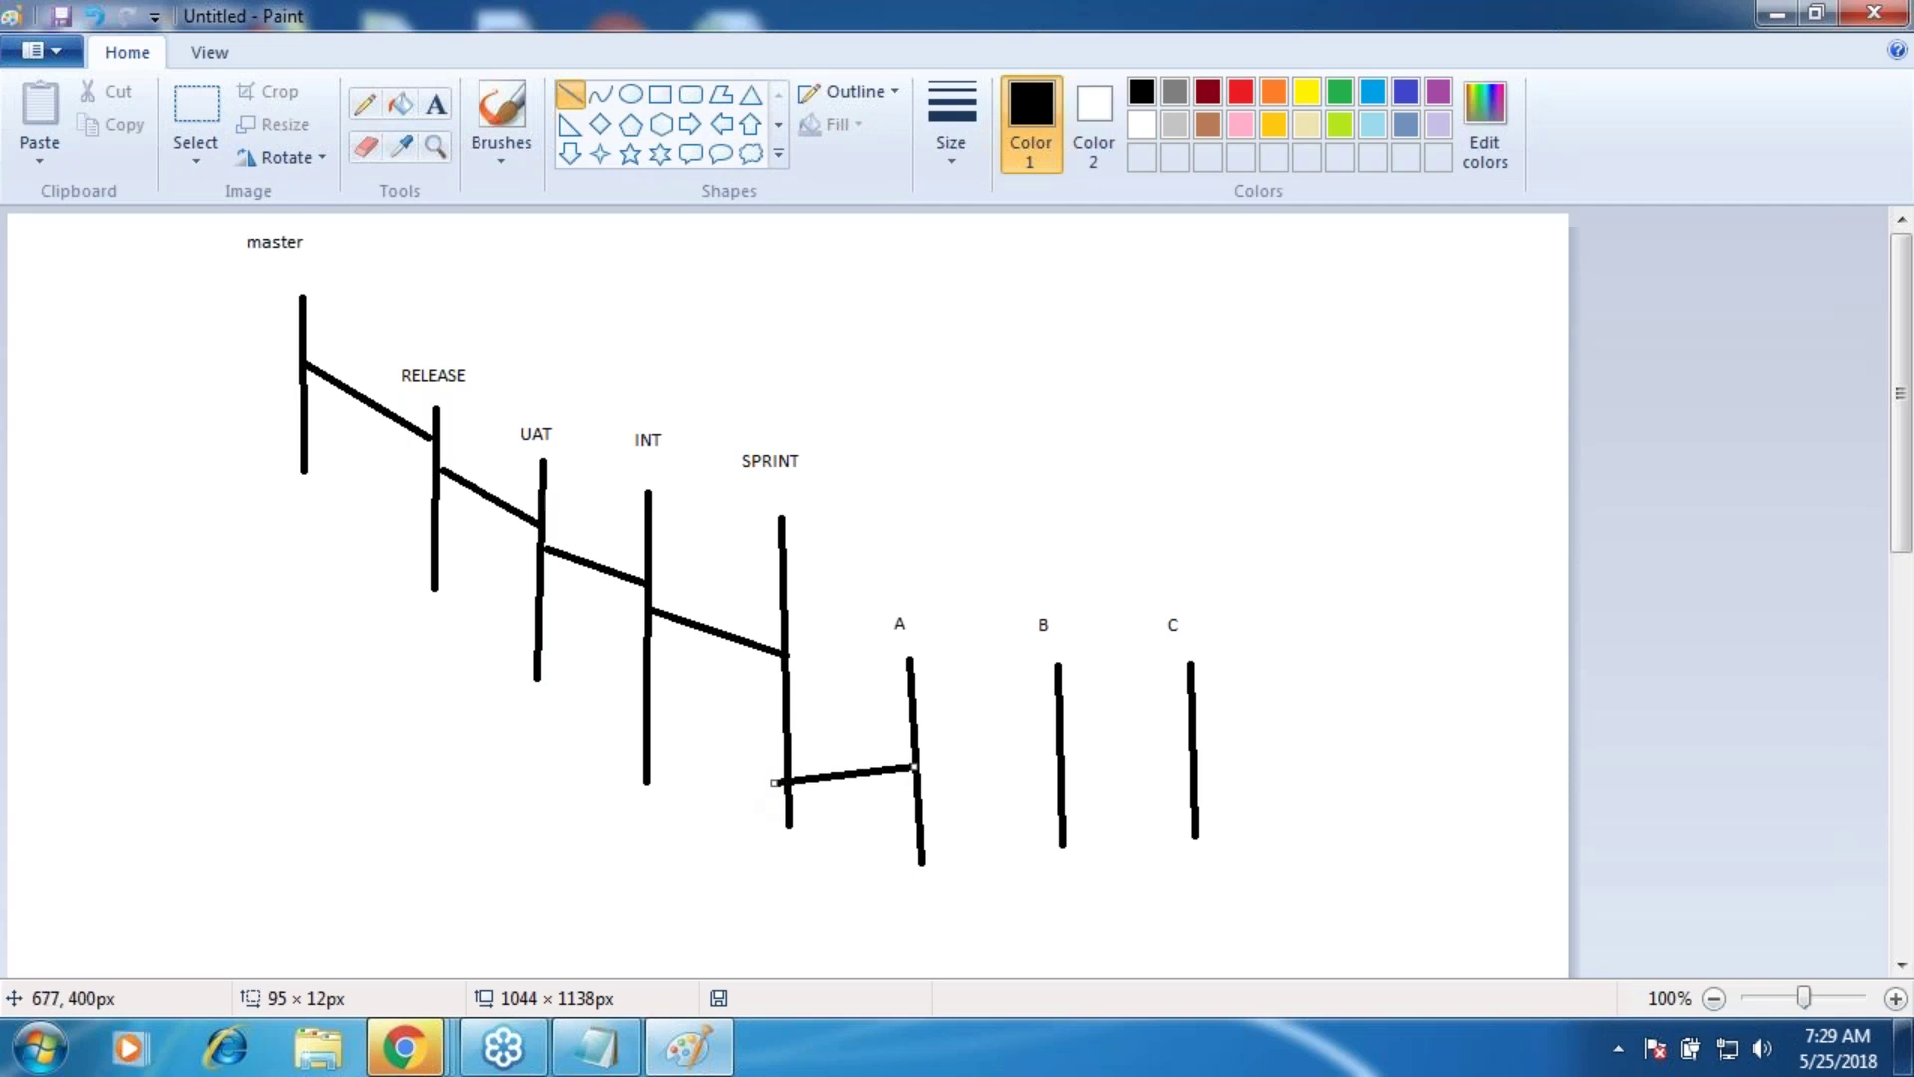
drag(1068, 821, 787, 814)
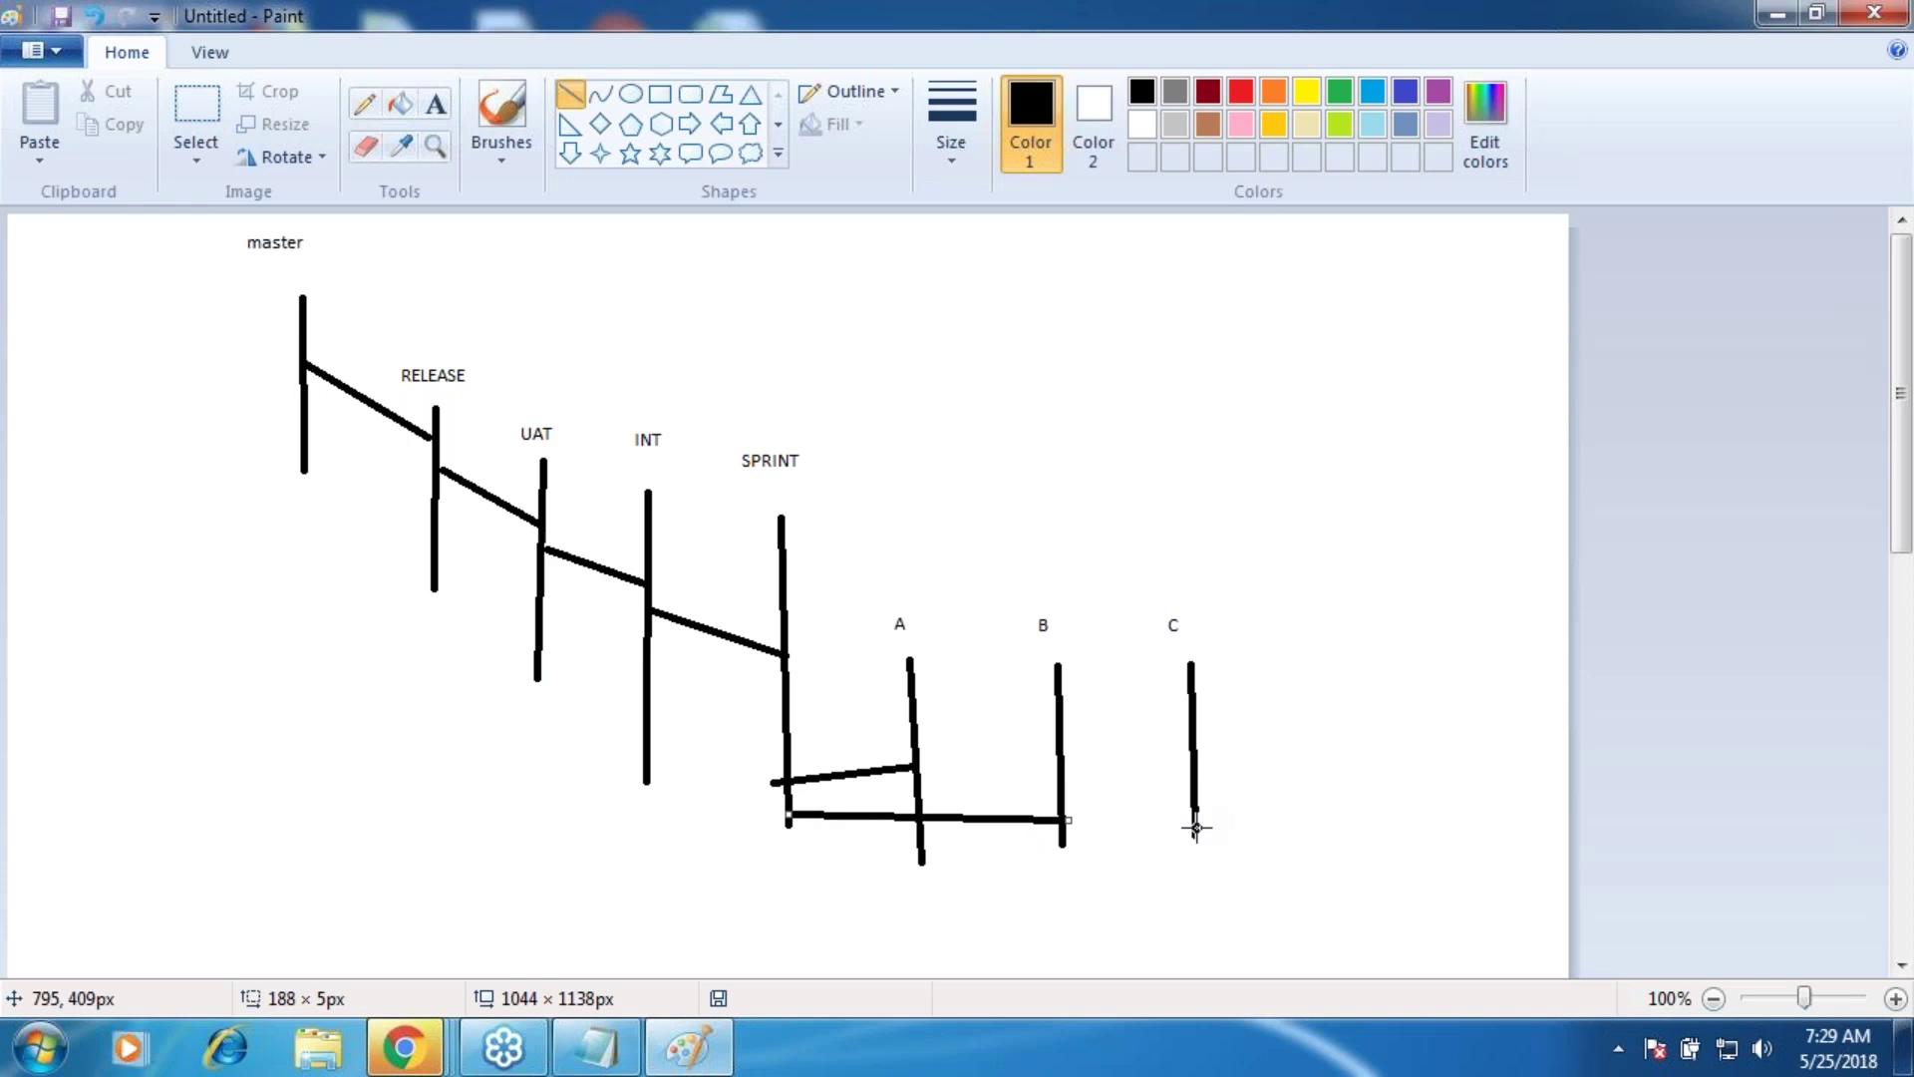
drag(1189, 840, 790, 900)
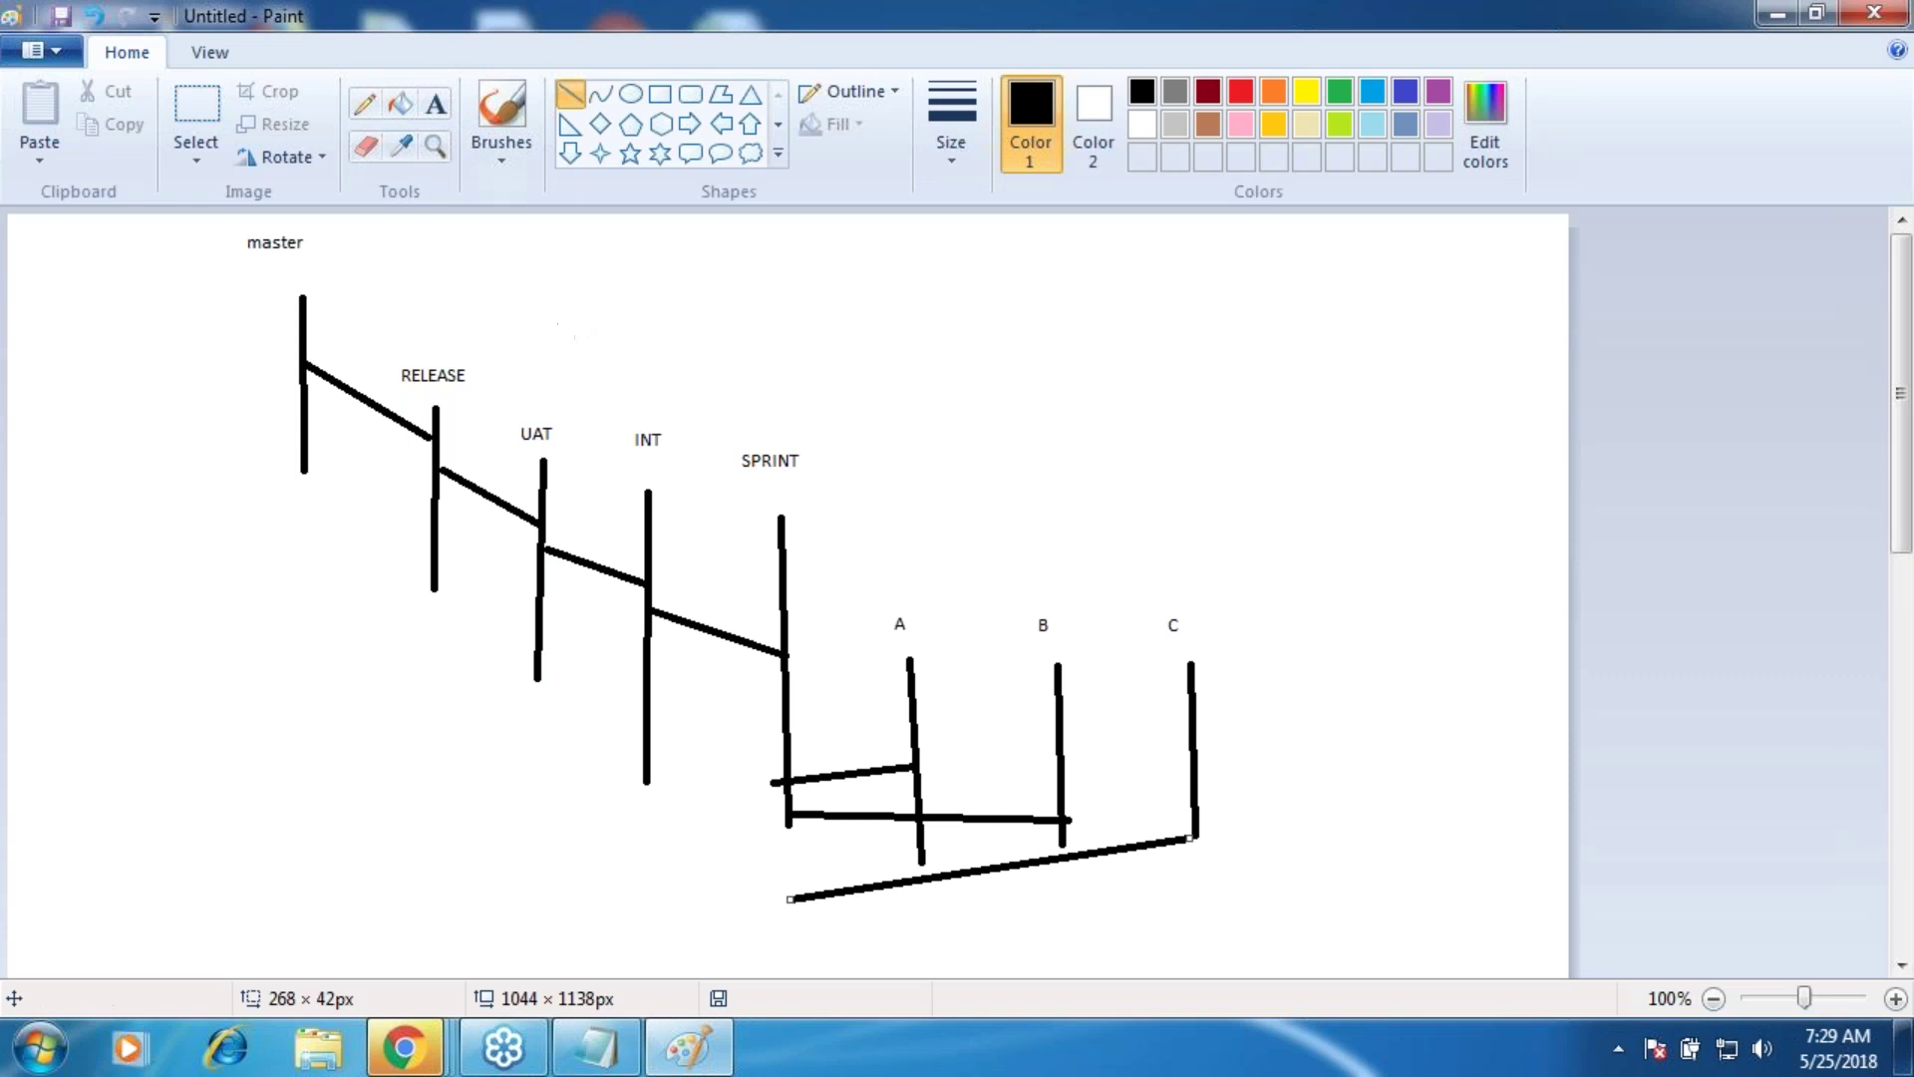
Step: Add a '1' beside the SPRINT label so it reads 'SPRINT 1'
click(439, 109)
click(811, 454)
text(1)
click(875, 432)
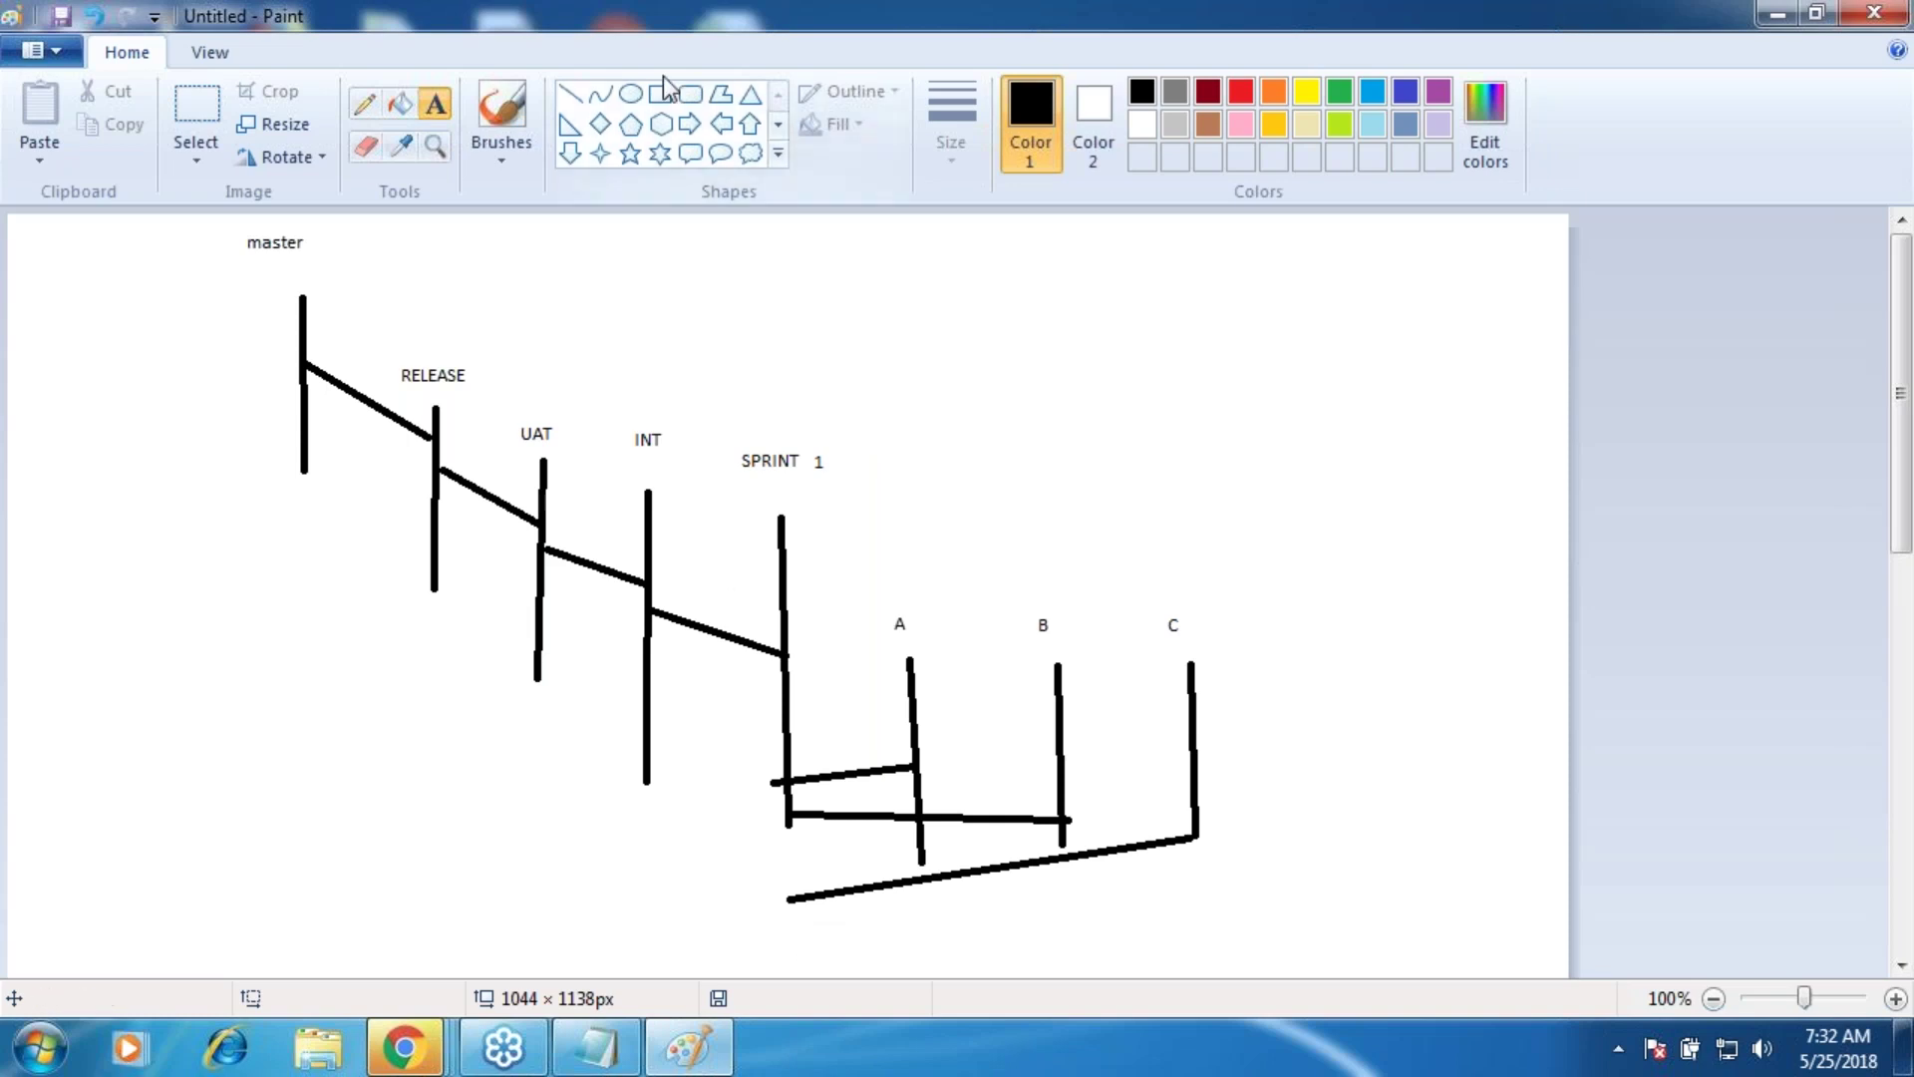
Step: Draw short diagonal lines from below SPRINT toward INT, from INT toward UAT, and beneath RELEASE
click(570, 94)
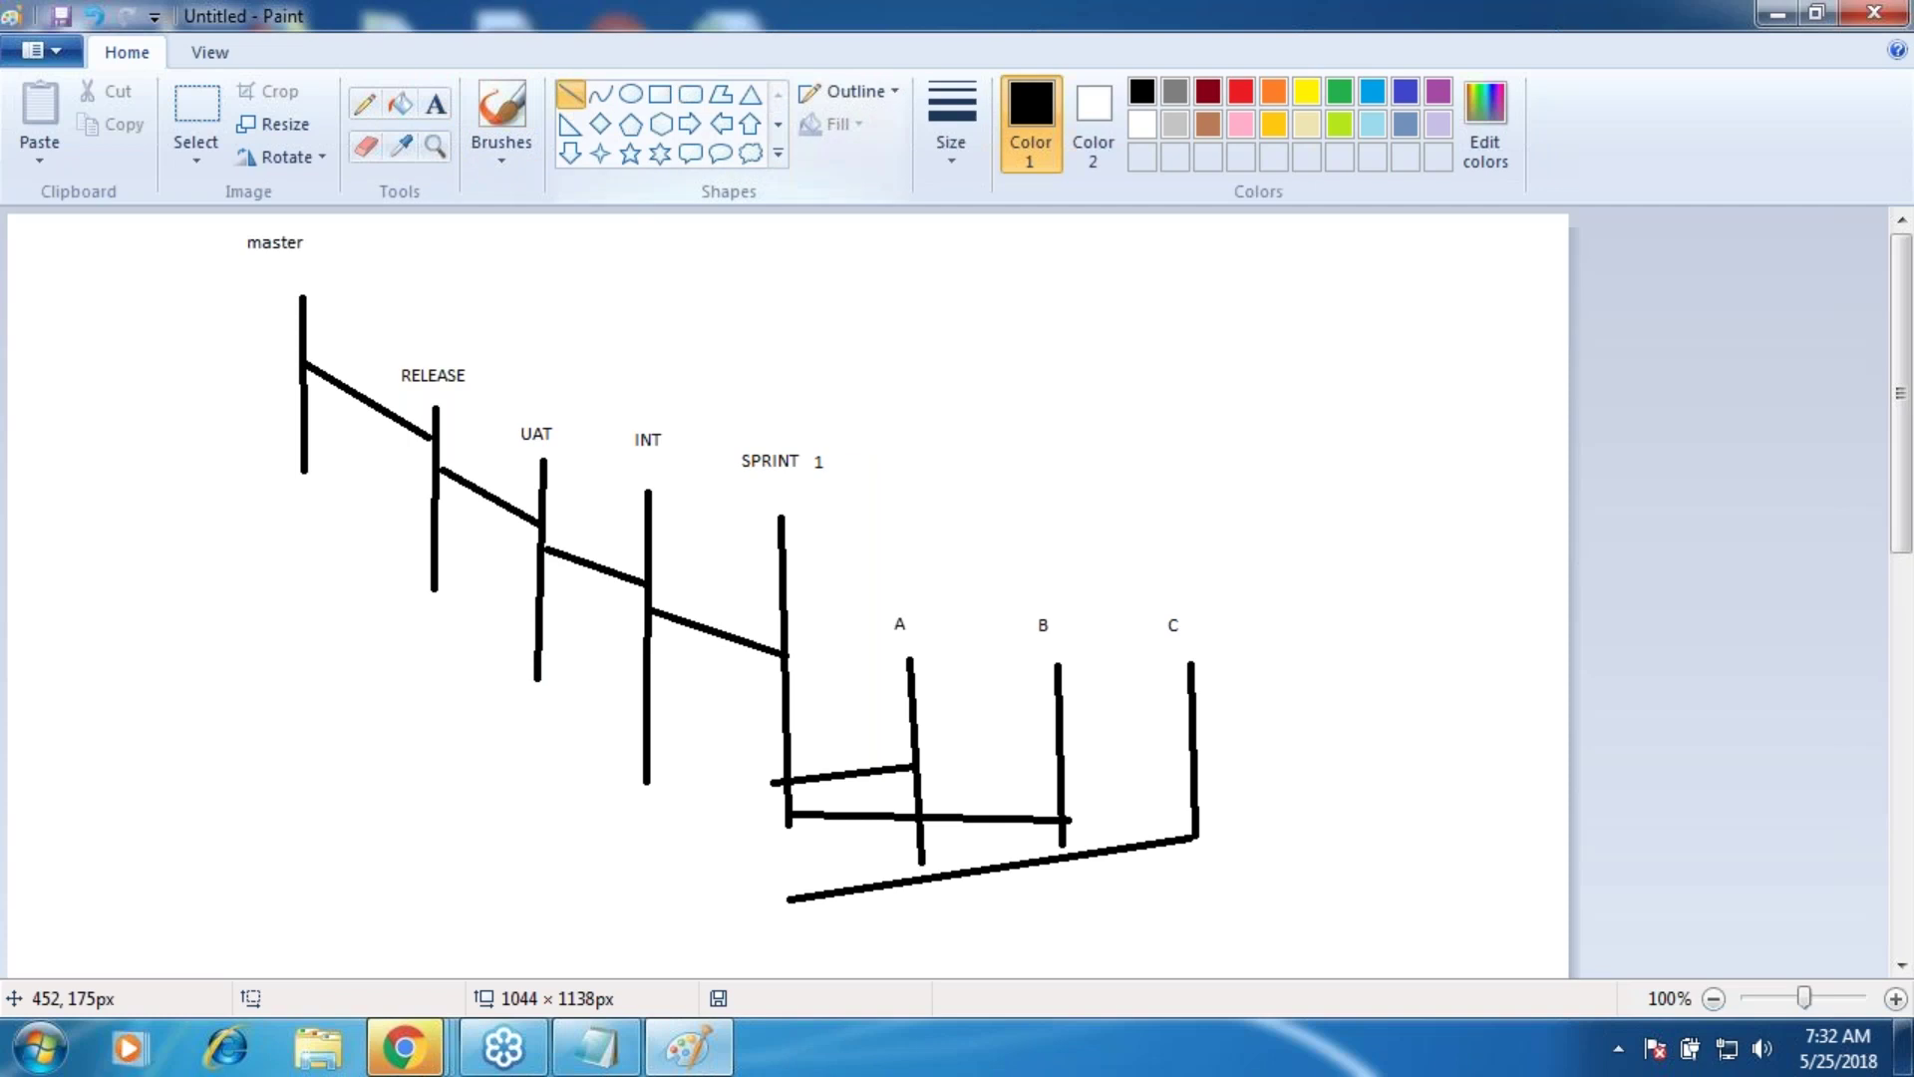
drag(769, 816, 645, 766)
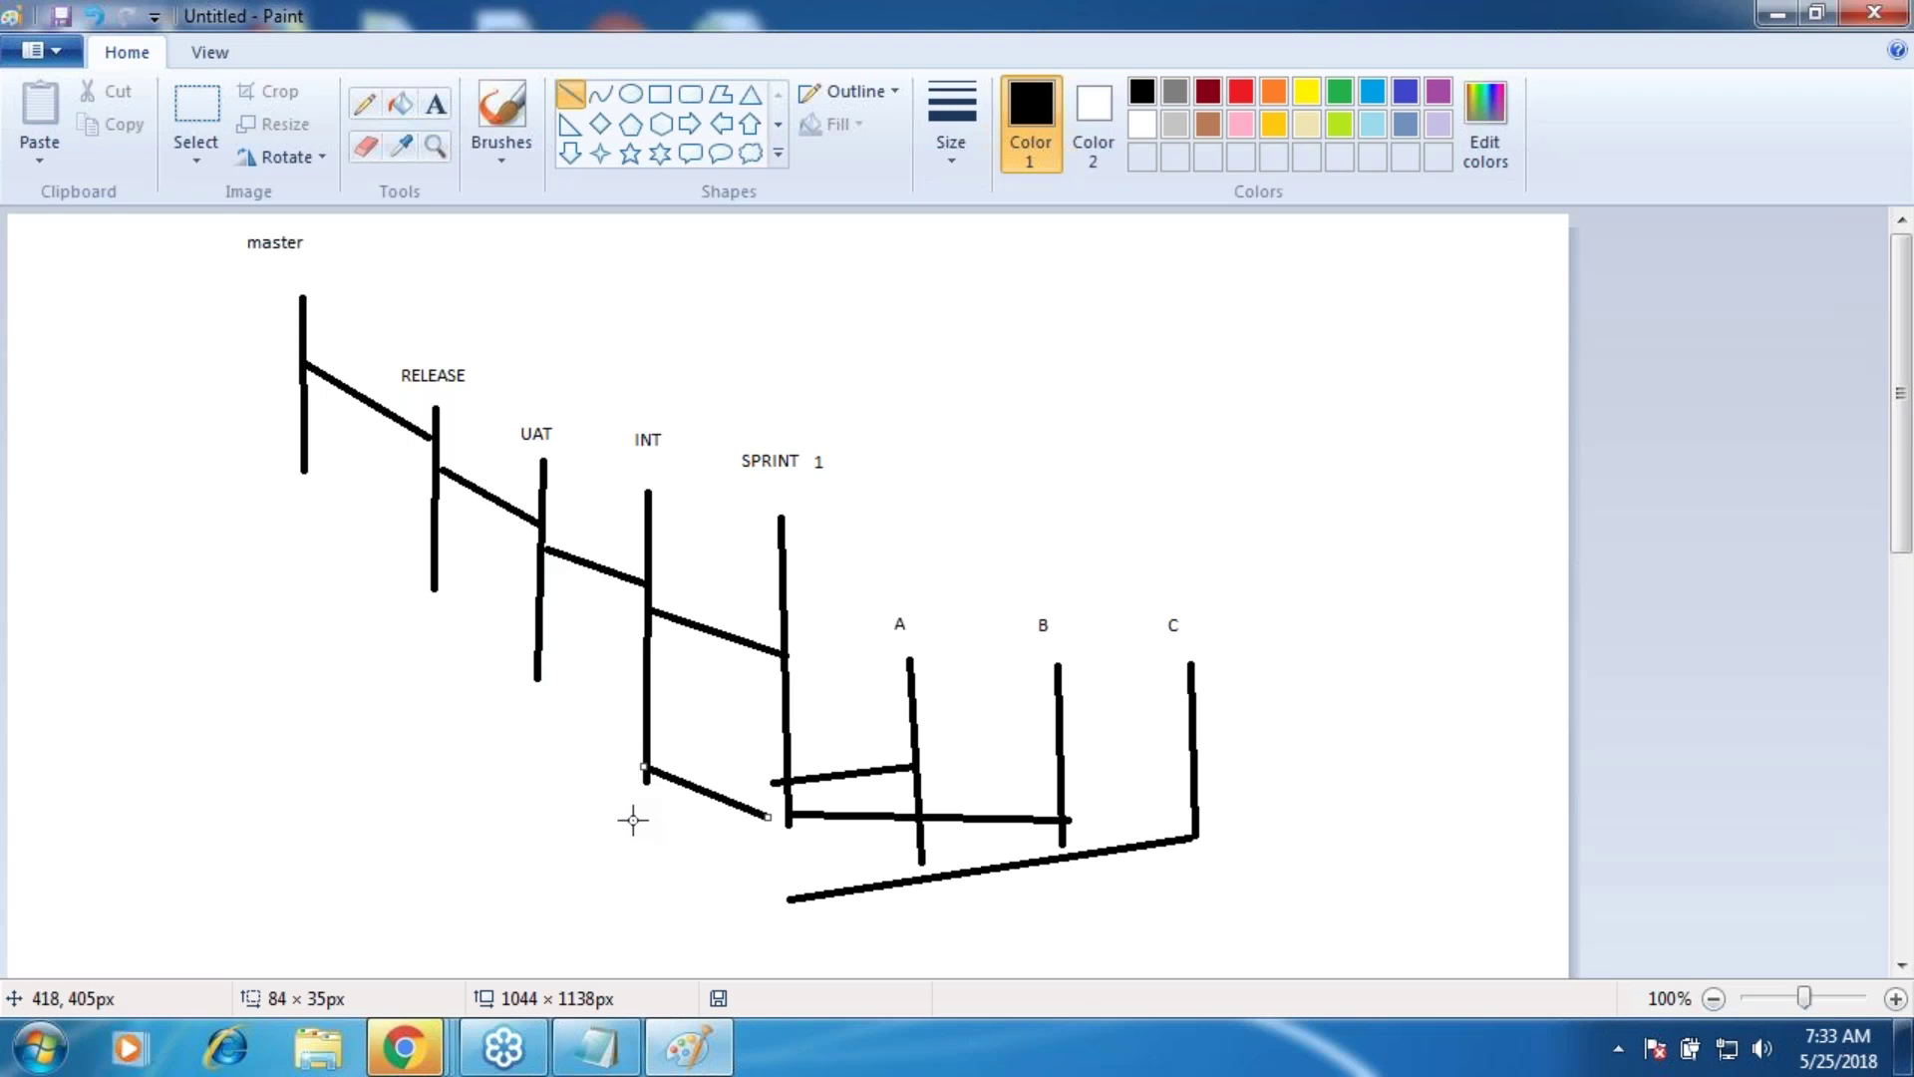
drag(633, 819, 538, 763)
drag(499, 741, 439, 701)
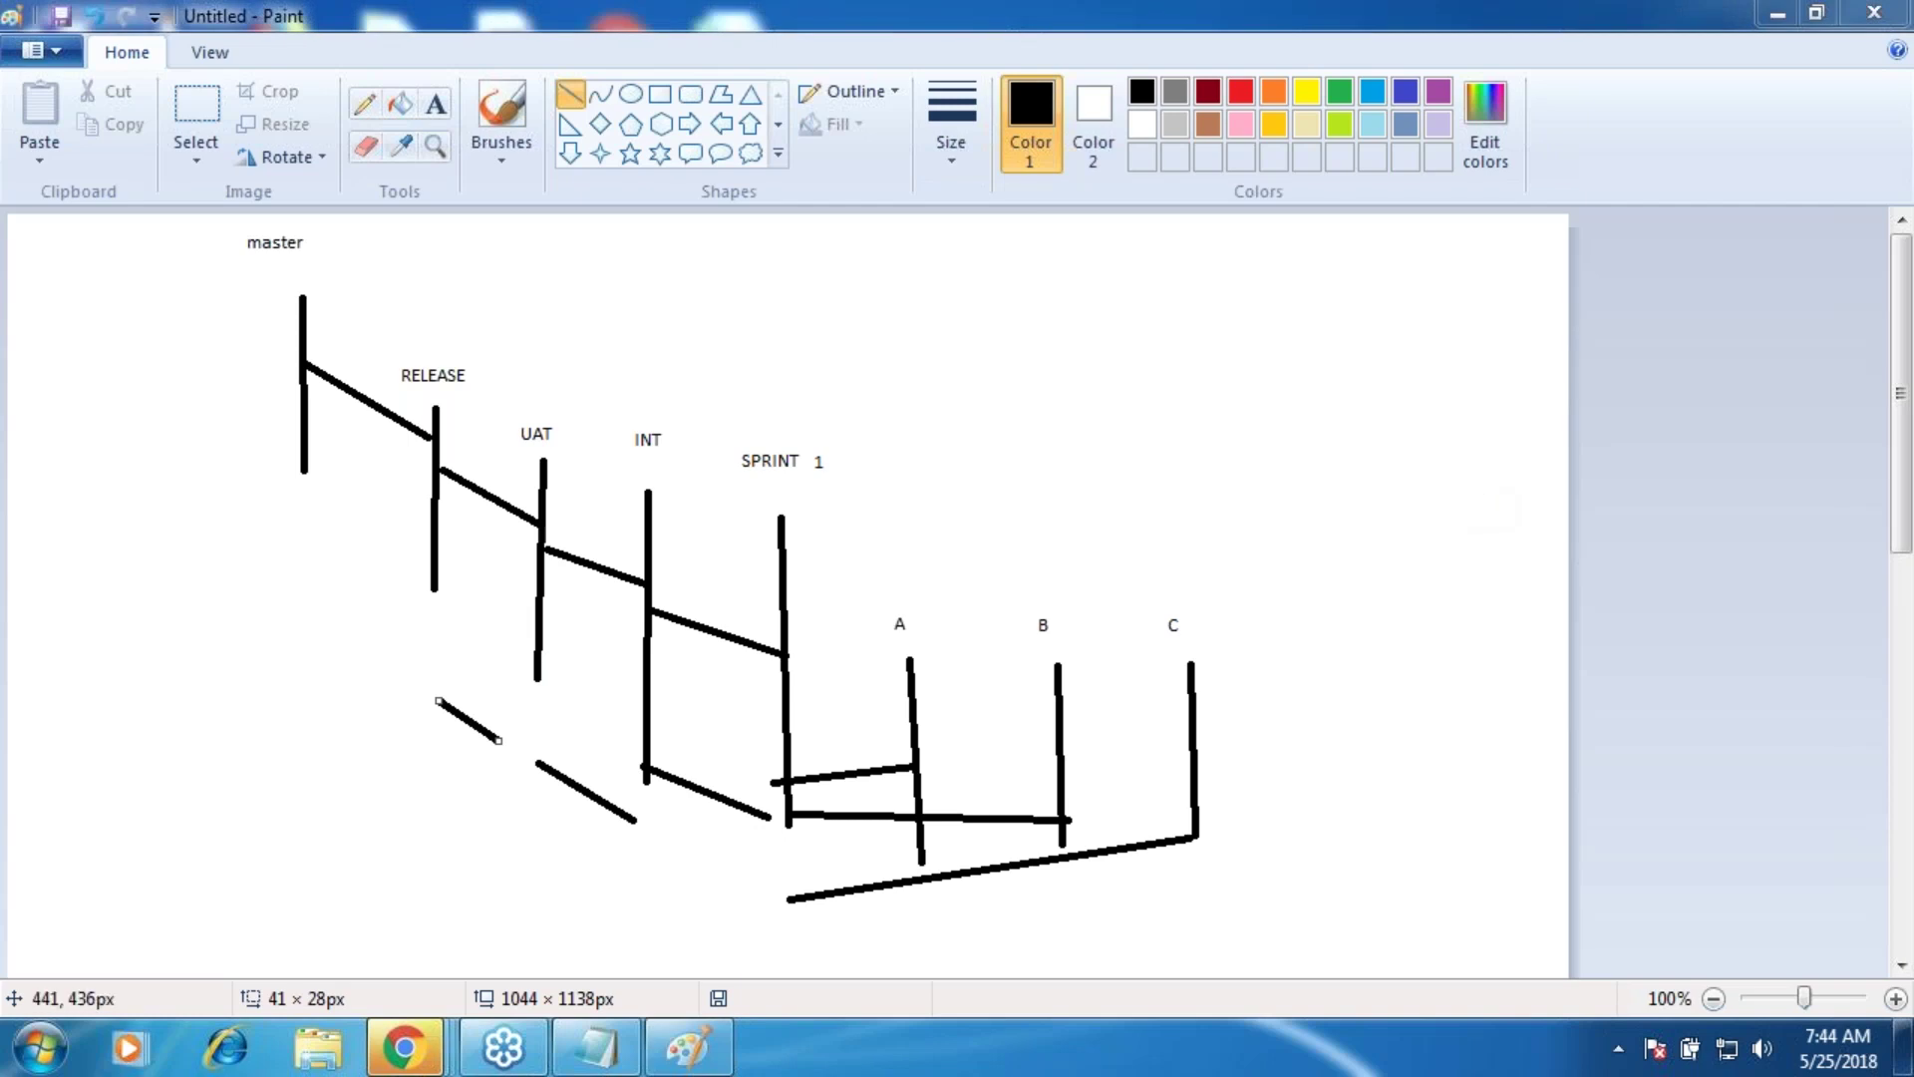
Step: Show the open Chrome windows' previews from the taskbar over the Paint diagram
mouse_move(402, 1065)
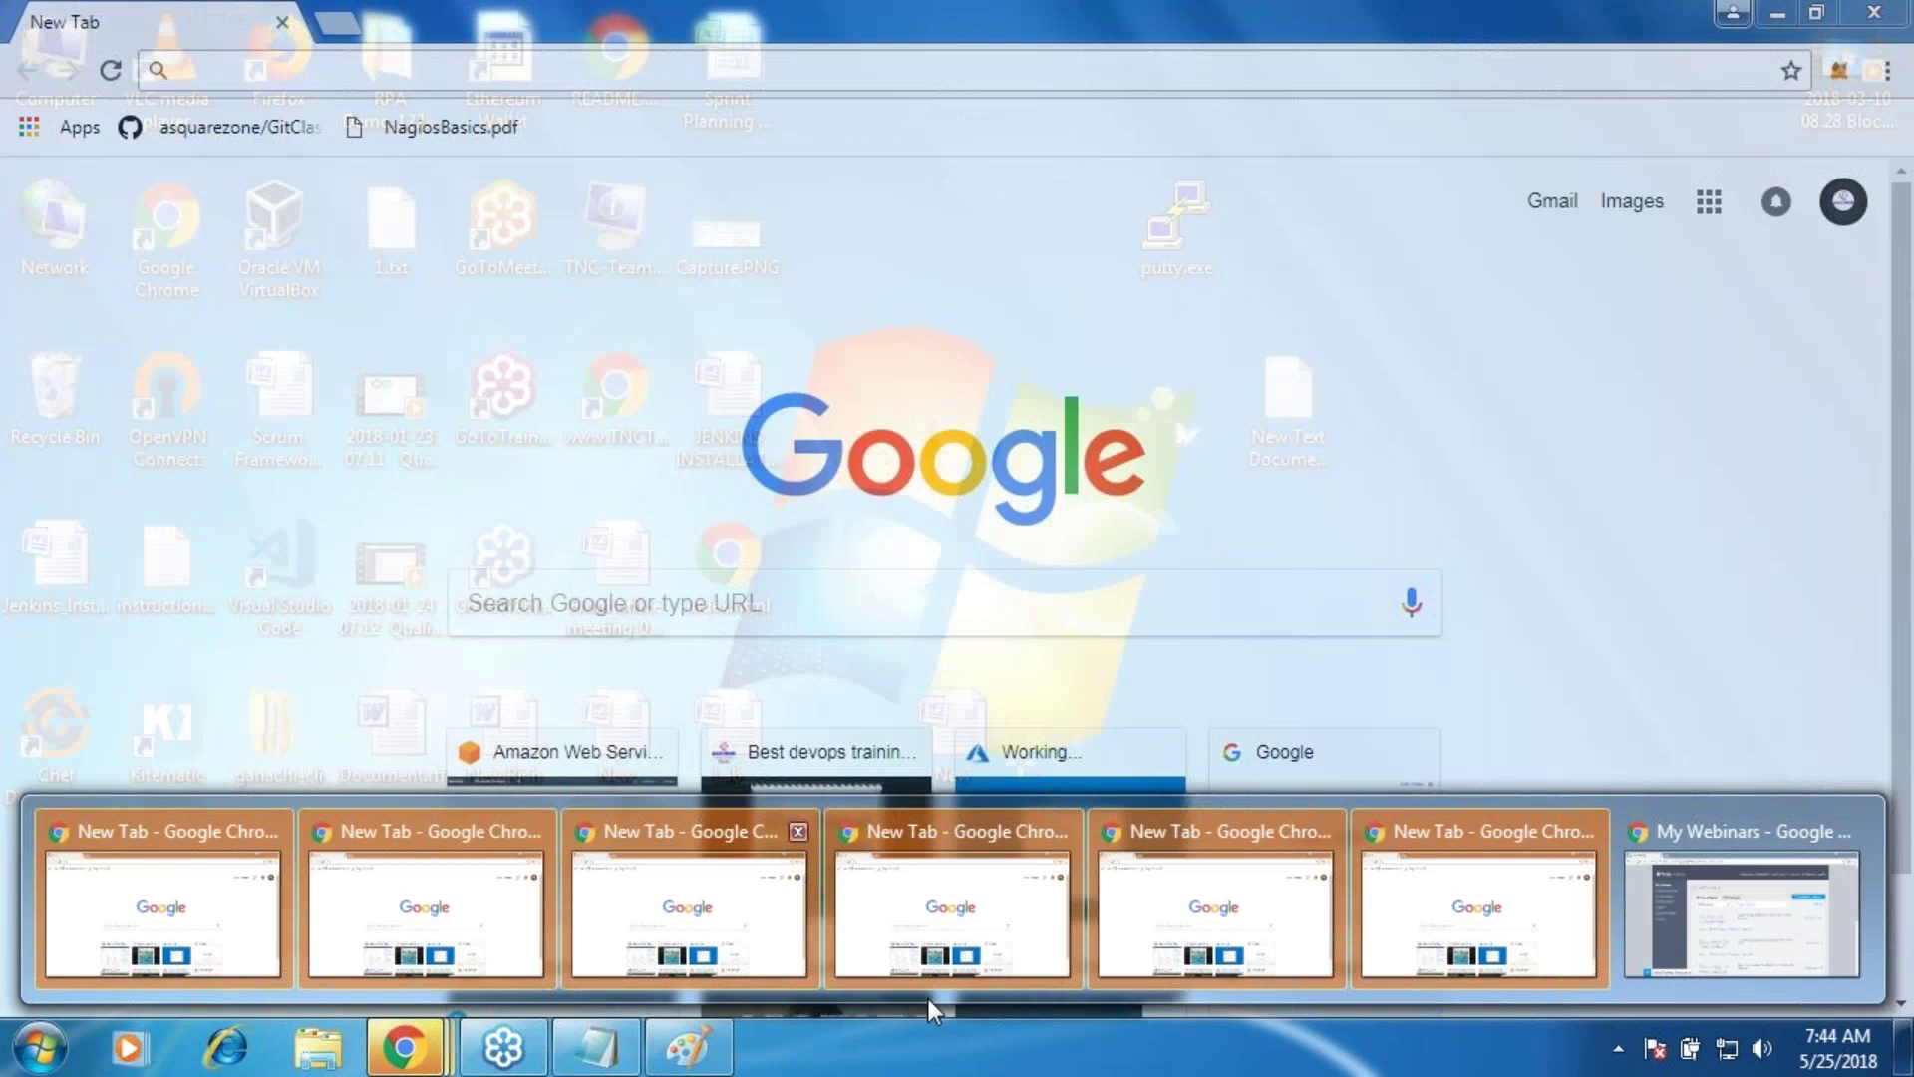
Step: Switch to Chrome and load github.com/QTDevOps from the address bar
click(929, 999)
click(517, 68)
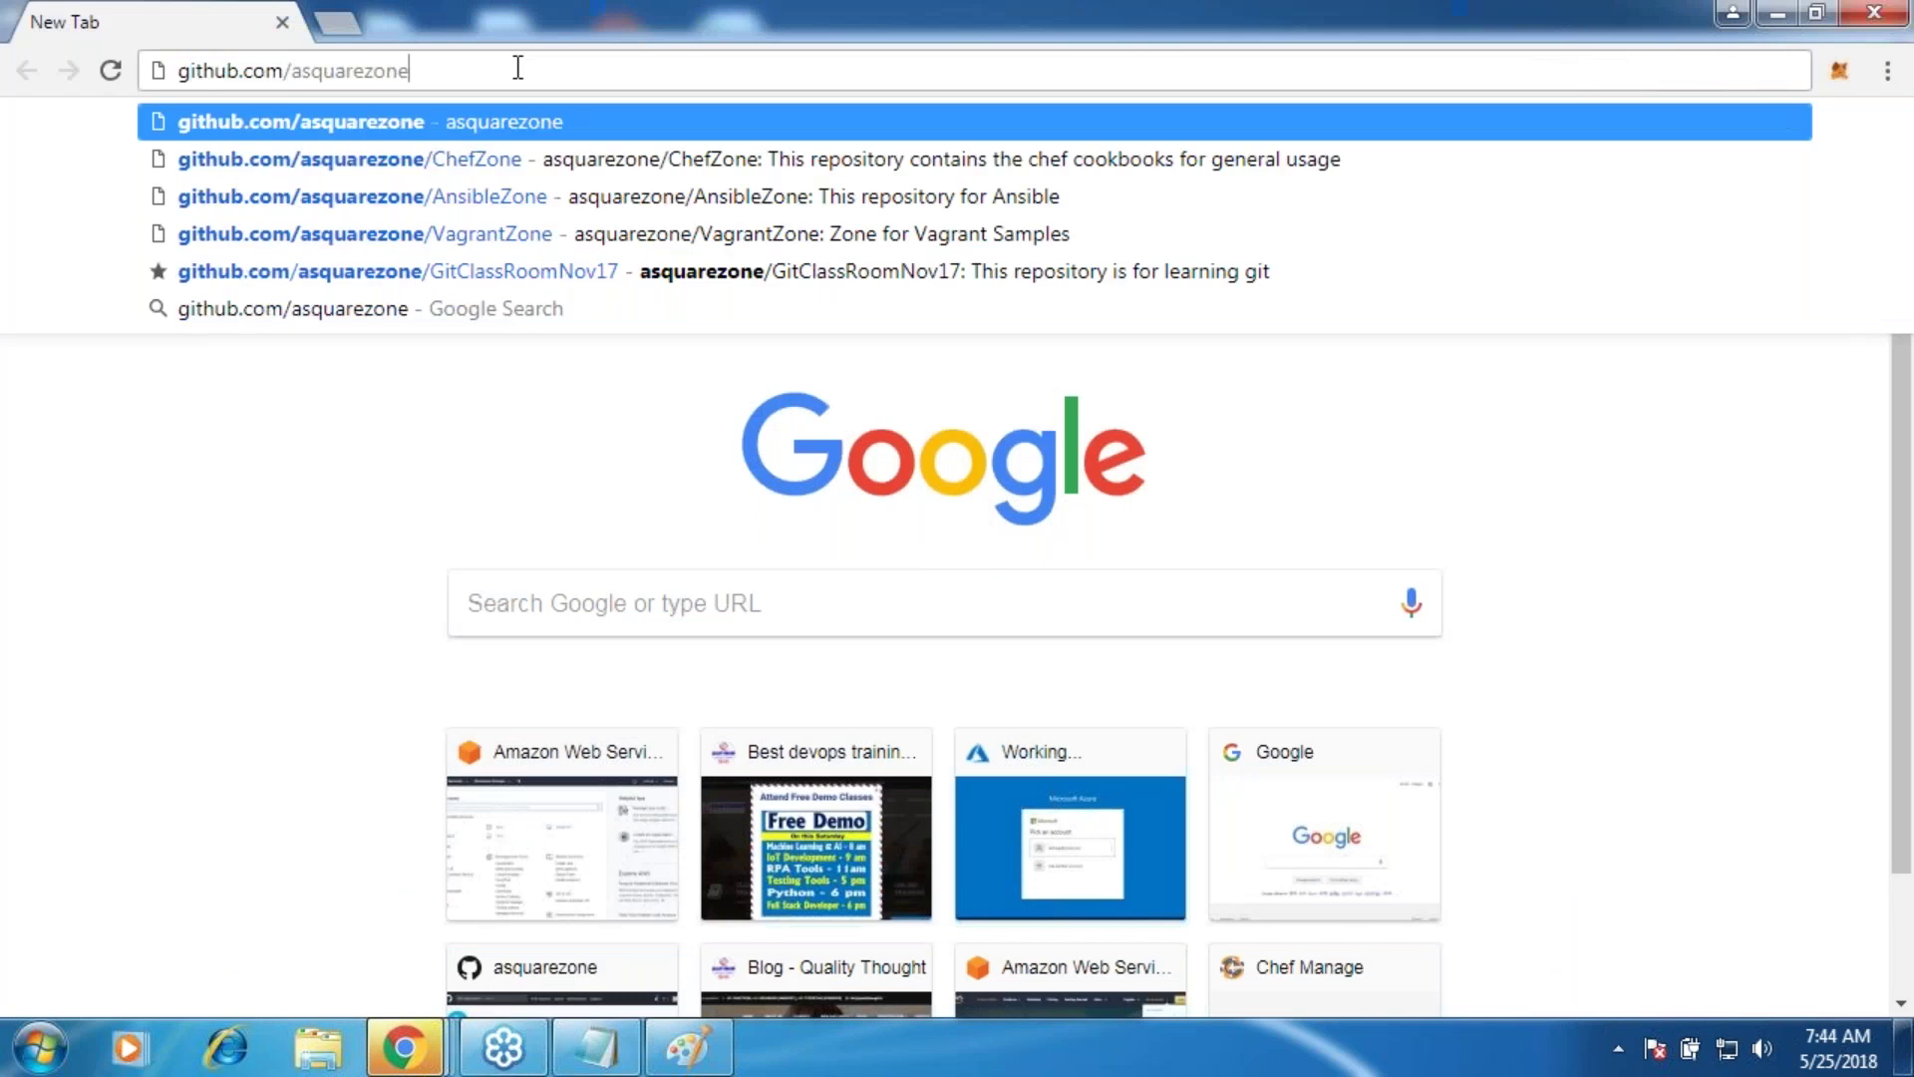
key(BackSpace)
key(BackSpace)
key(BackSpace)
key(BackSpace)
key(BackSpace)
key(BackSpace)
key(BackSpace)
key(BackSpace)
key(BackSpace)
key(BackSpace)
key(BackSpace)
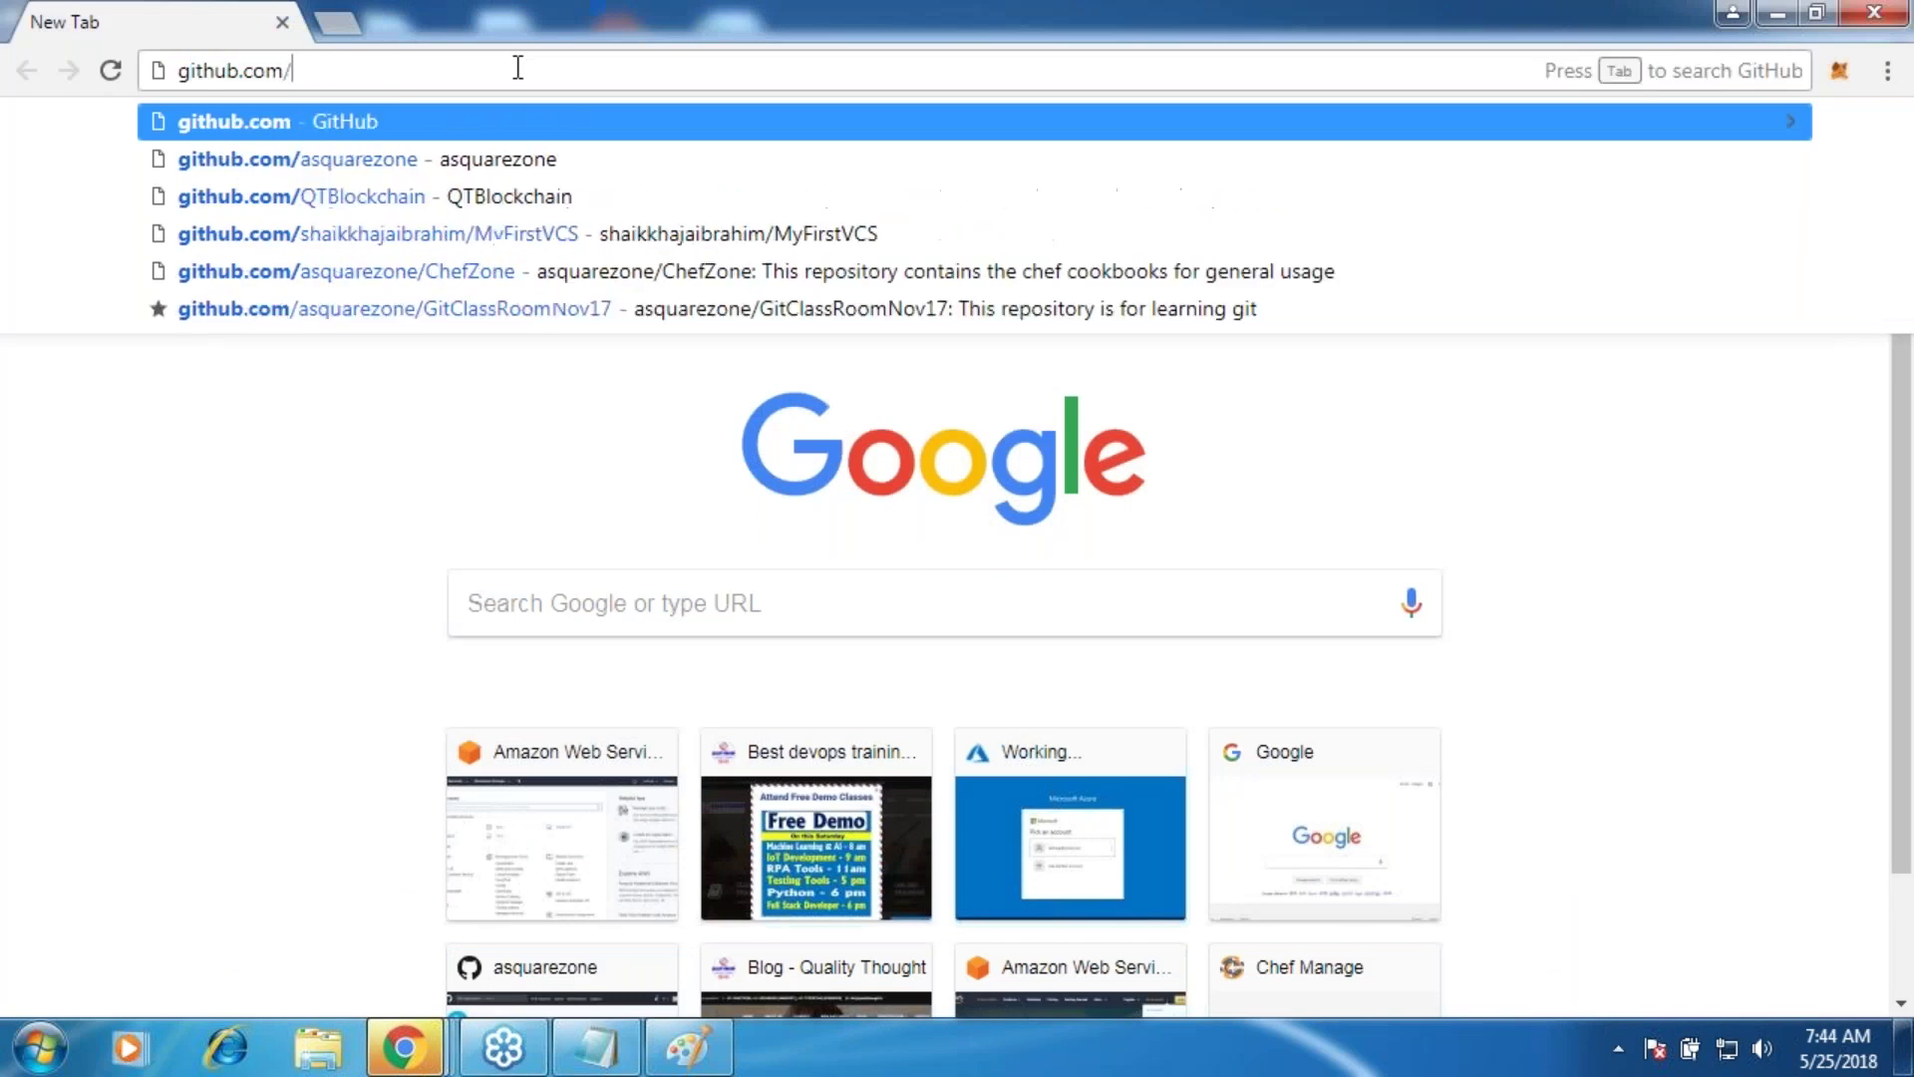
text(QTDevOps)
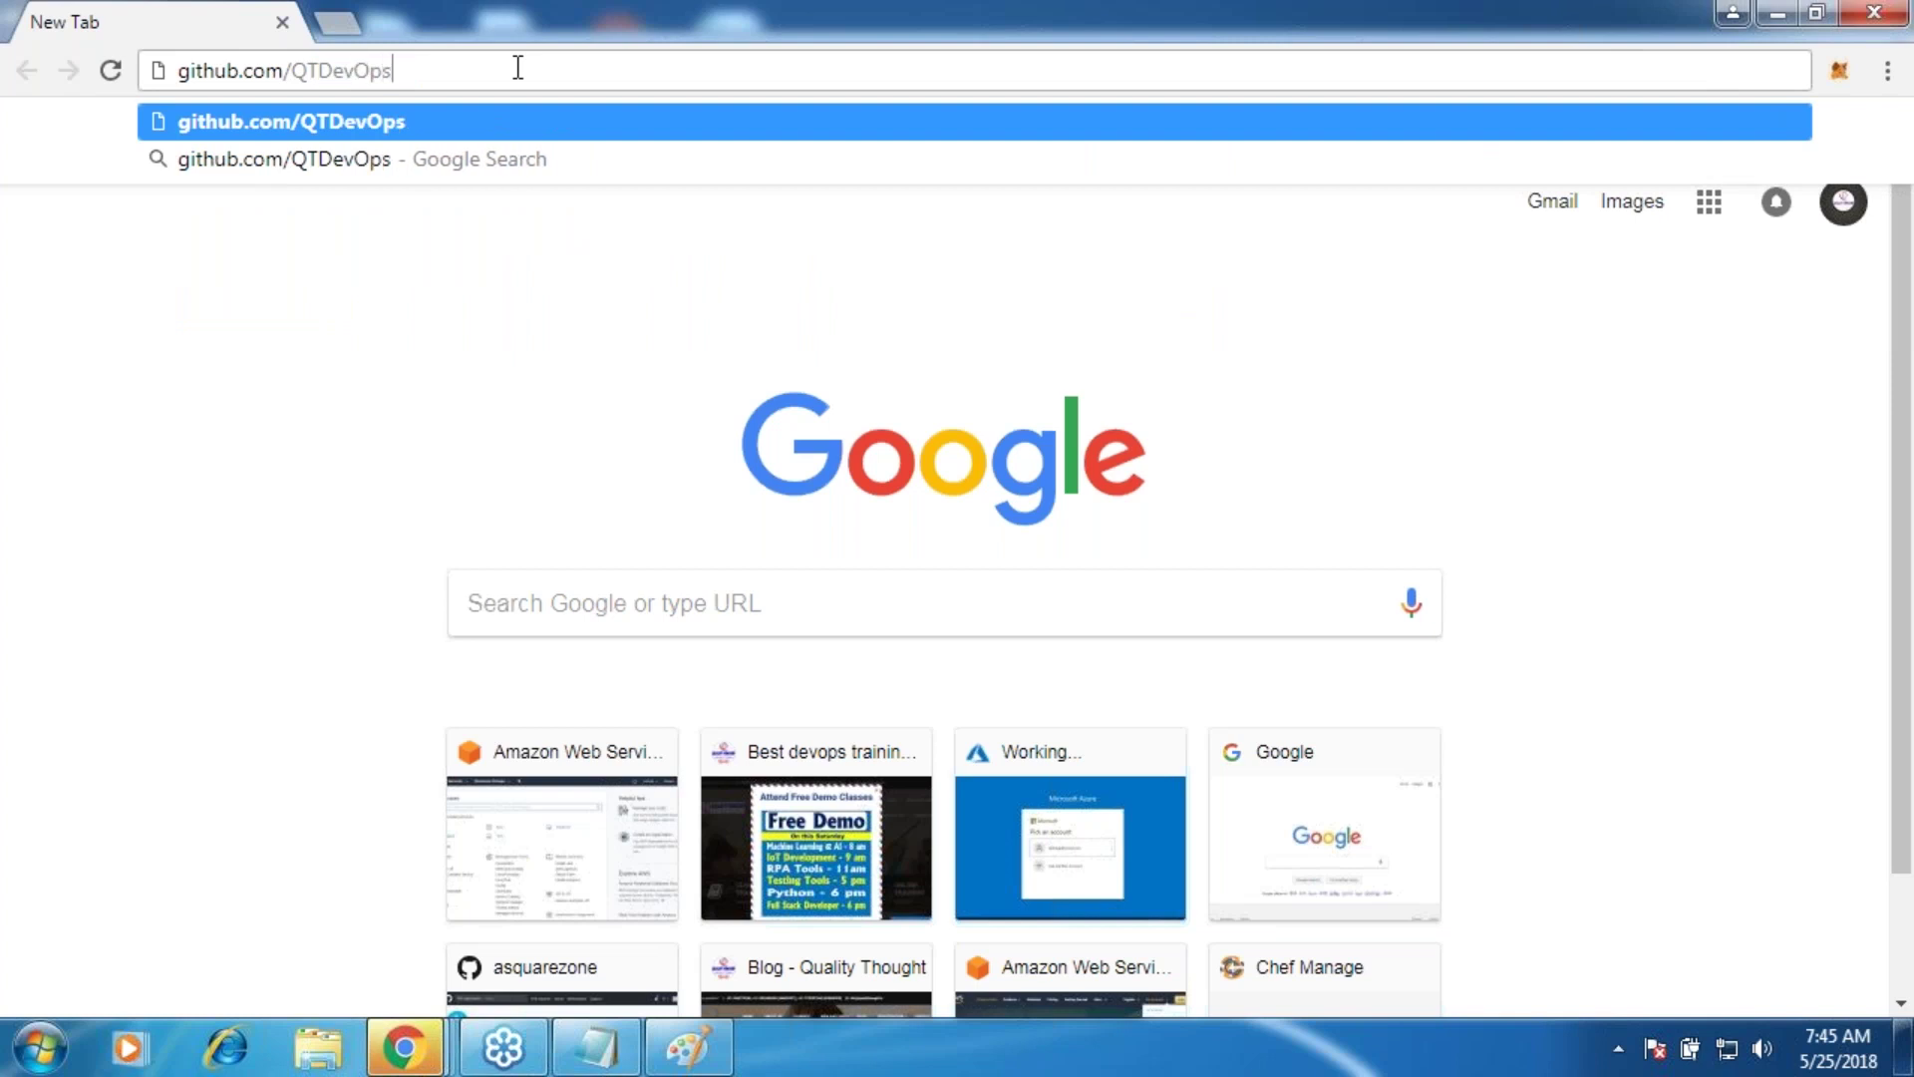
key(Return)
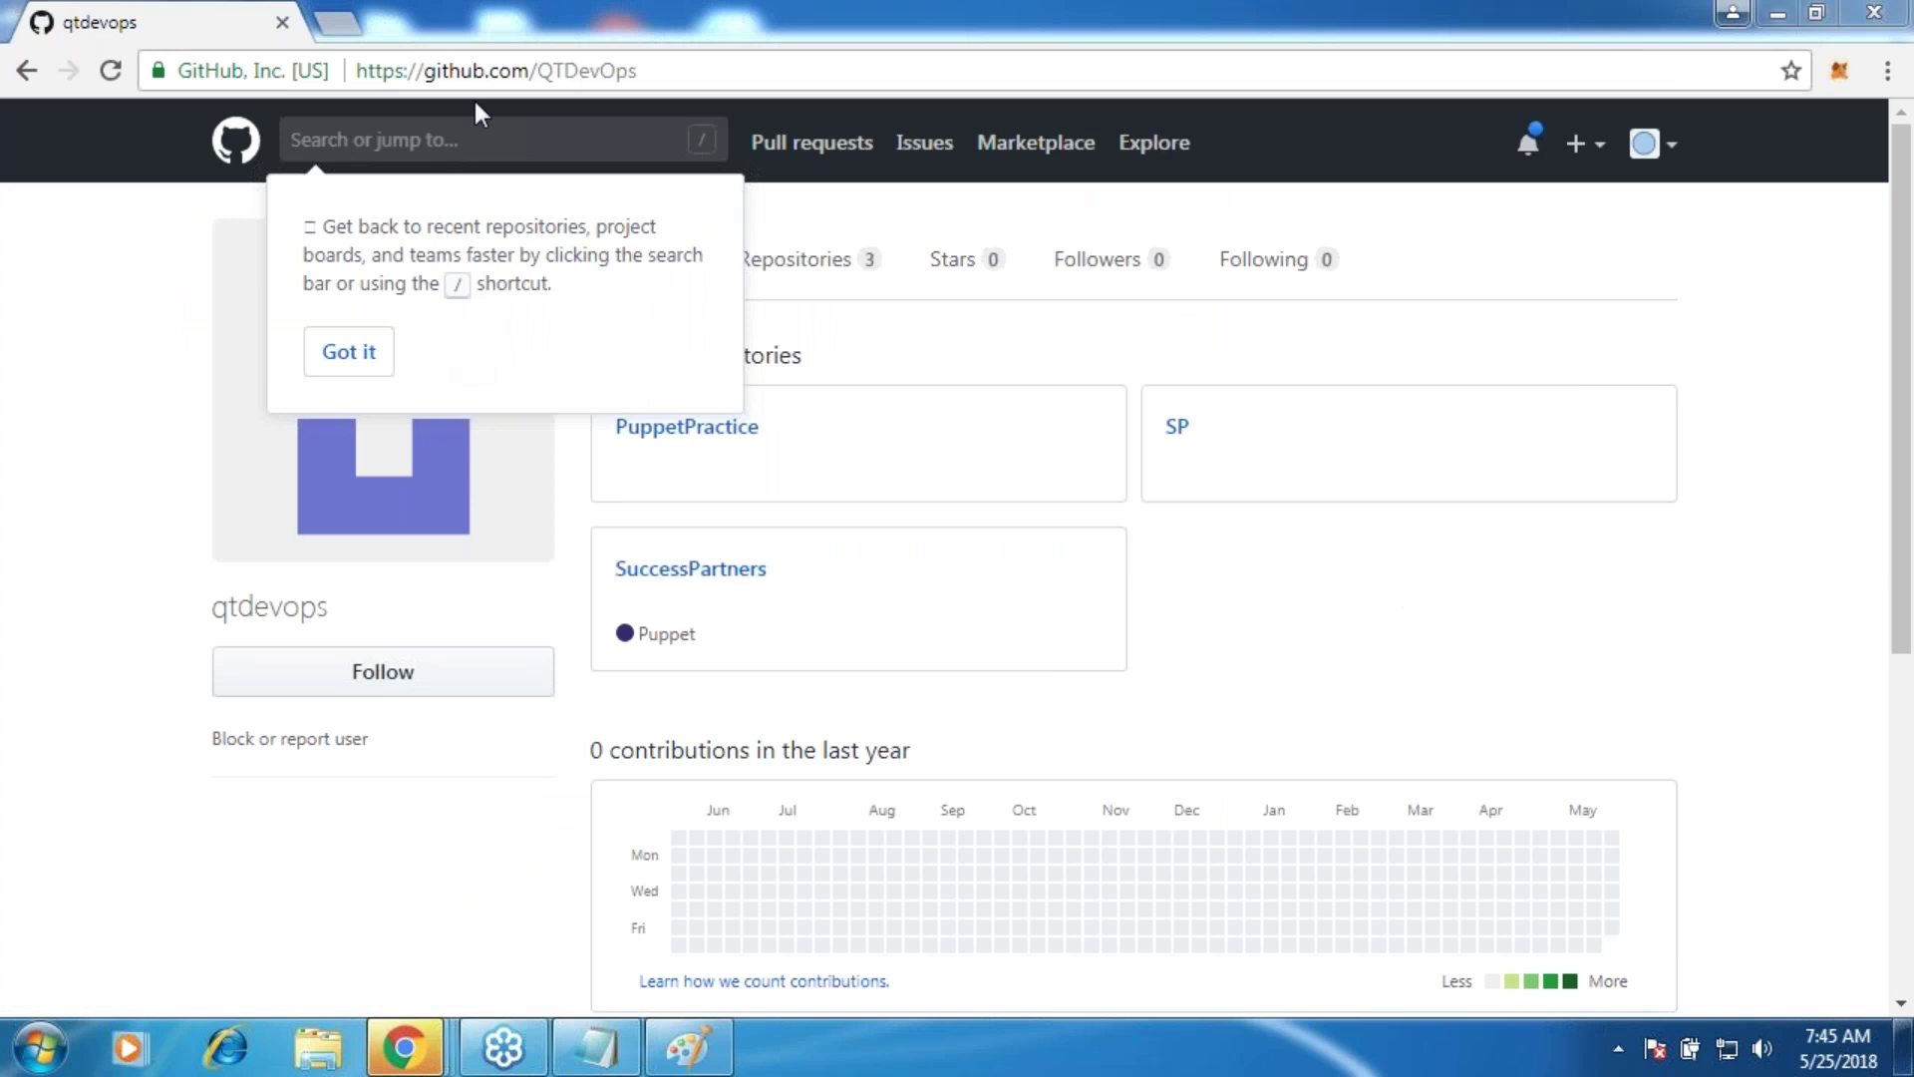
Step: Dismiss the search tip and strip the profile path to load the github.com dashboard
click(521, 158)
drag(816, 355, 680, 299)
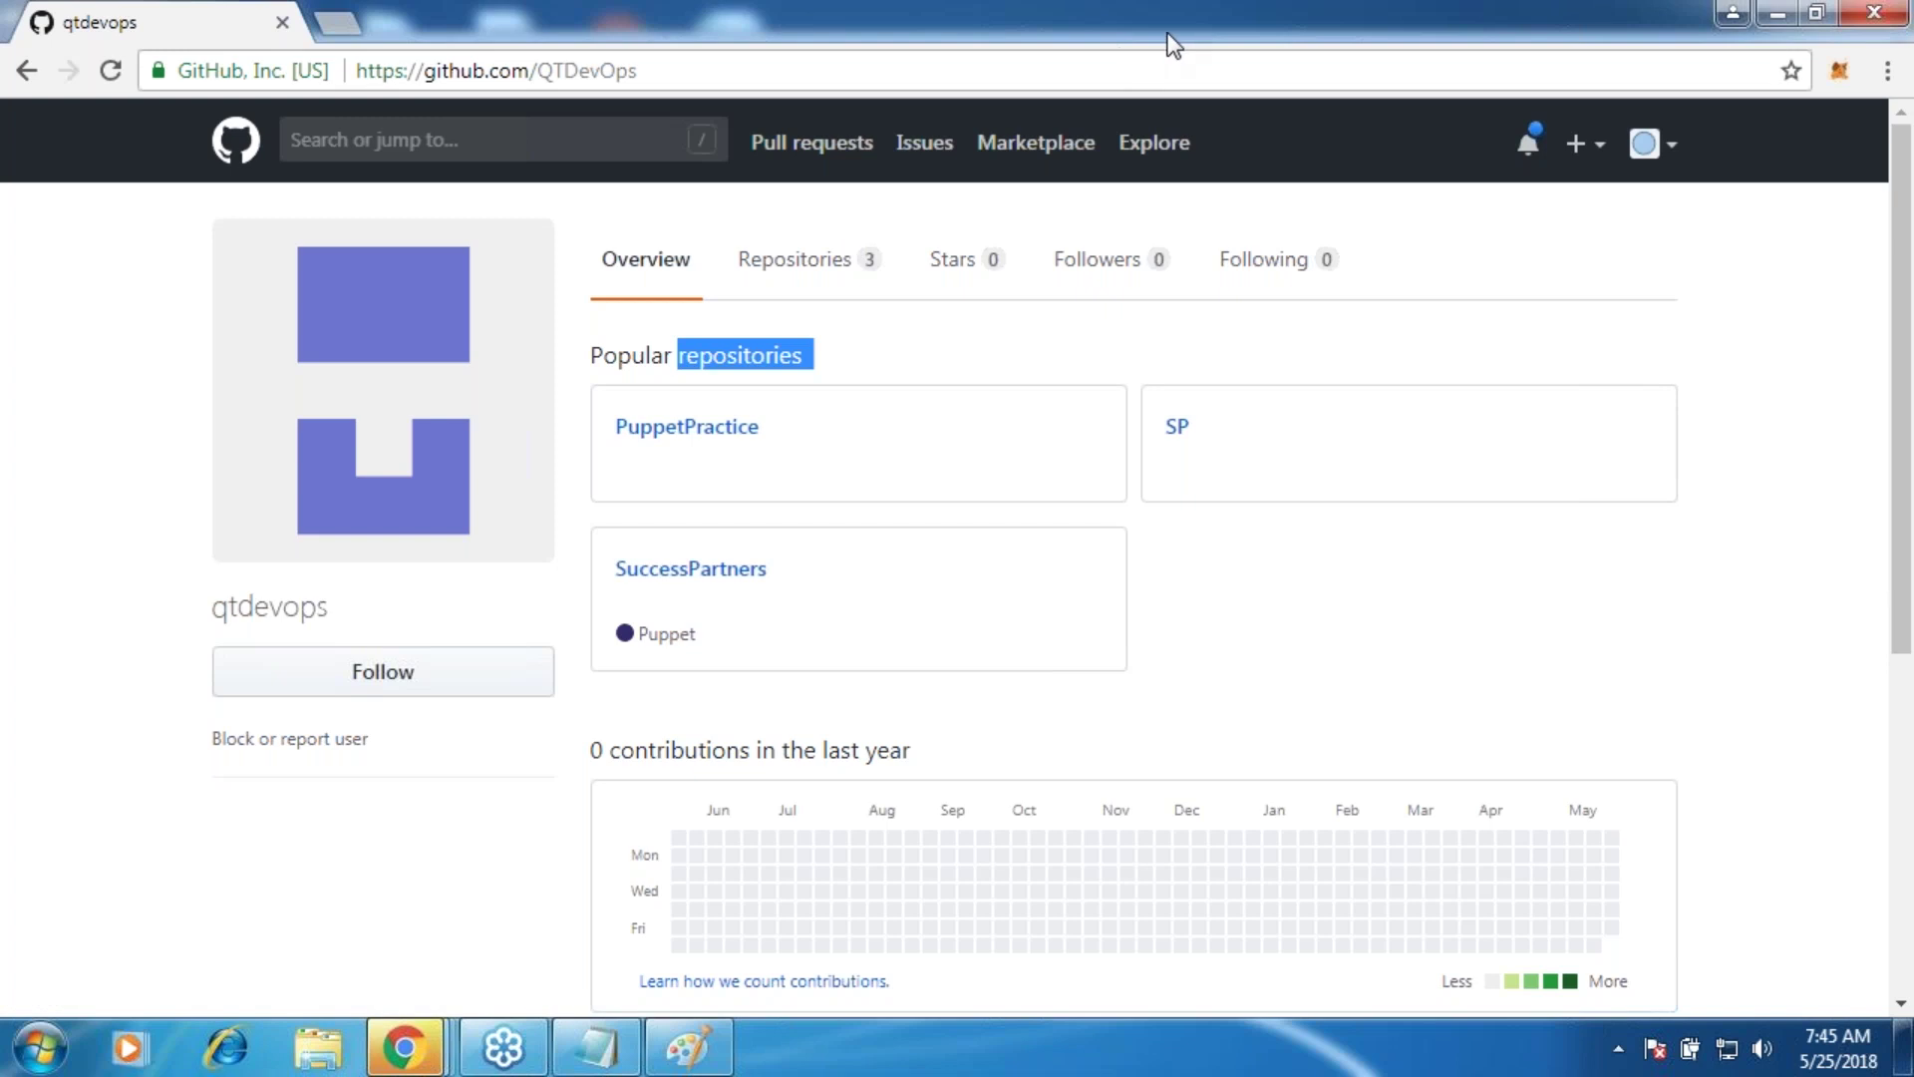
click(695, 62)
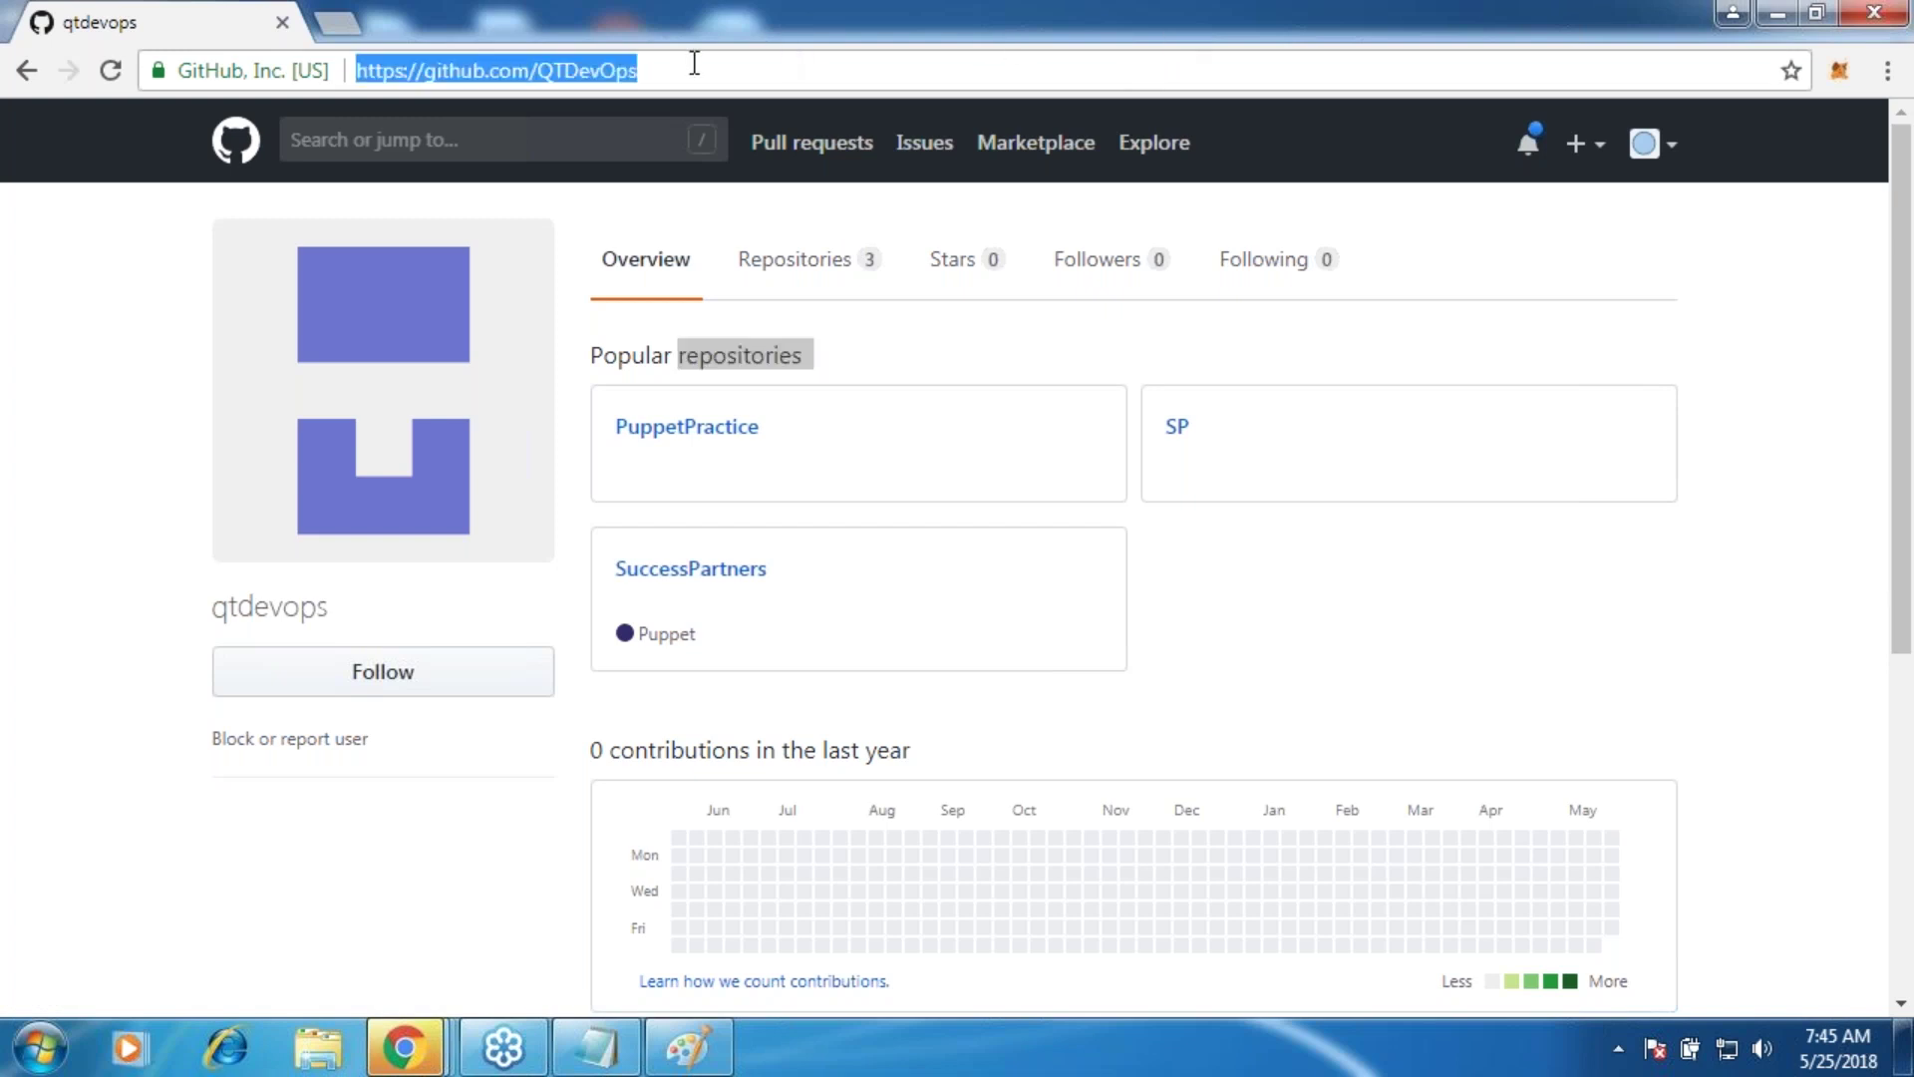
click(1483, 69)
click(1660, 145)
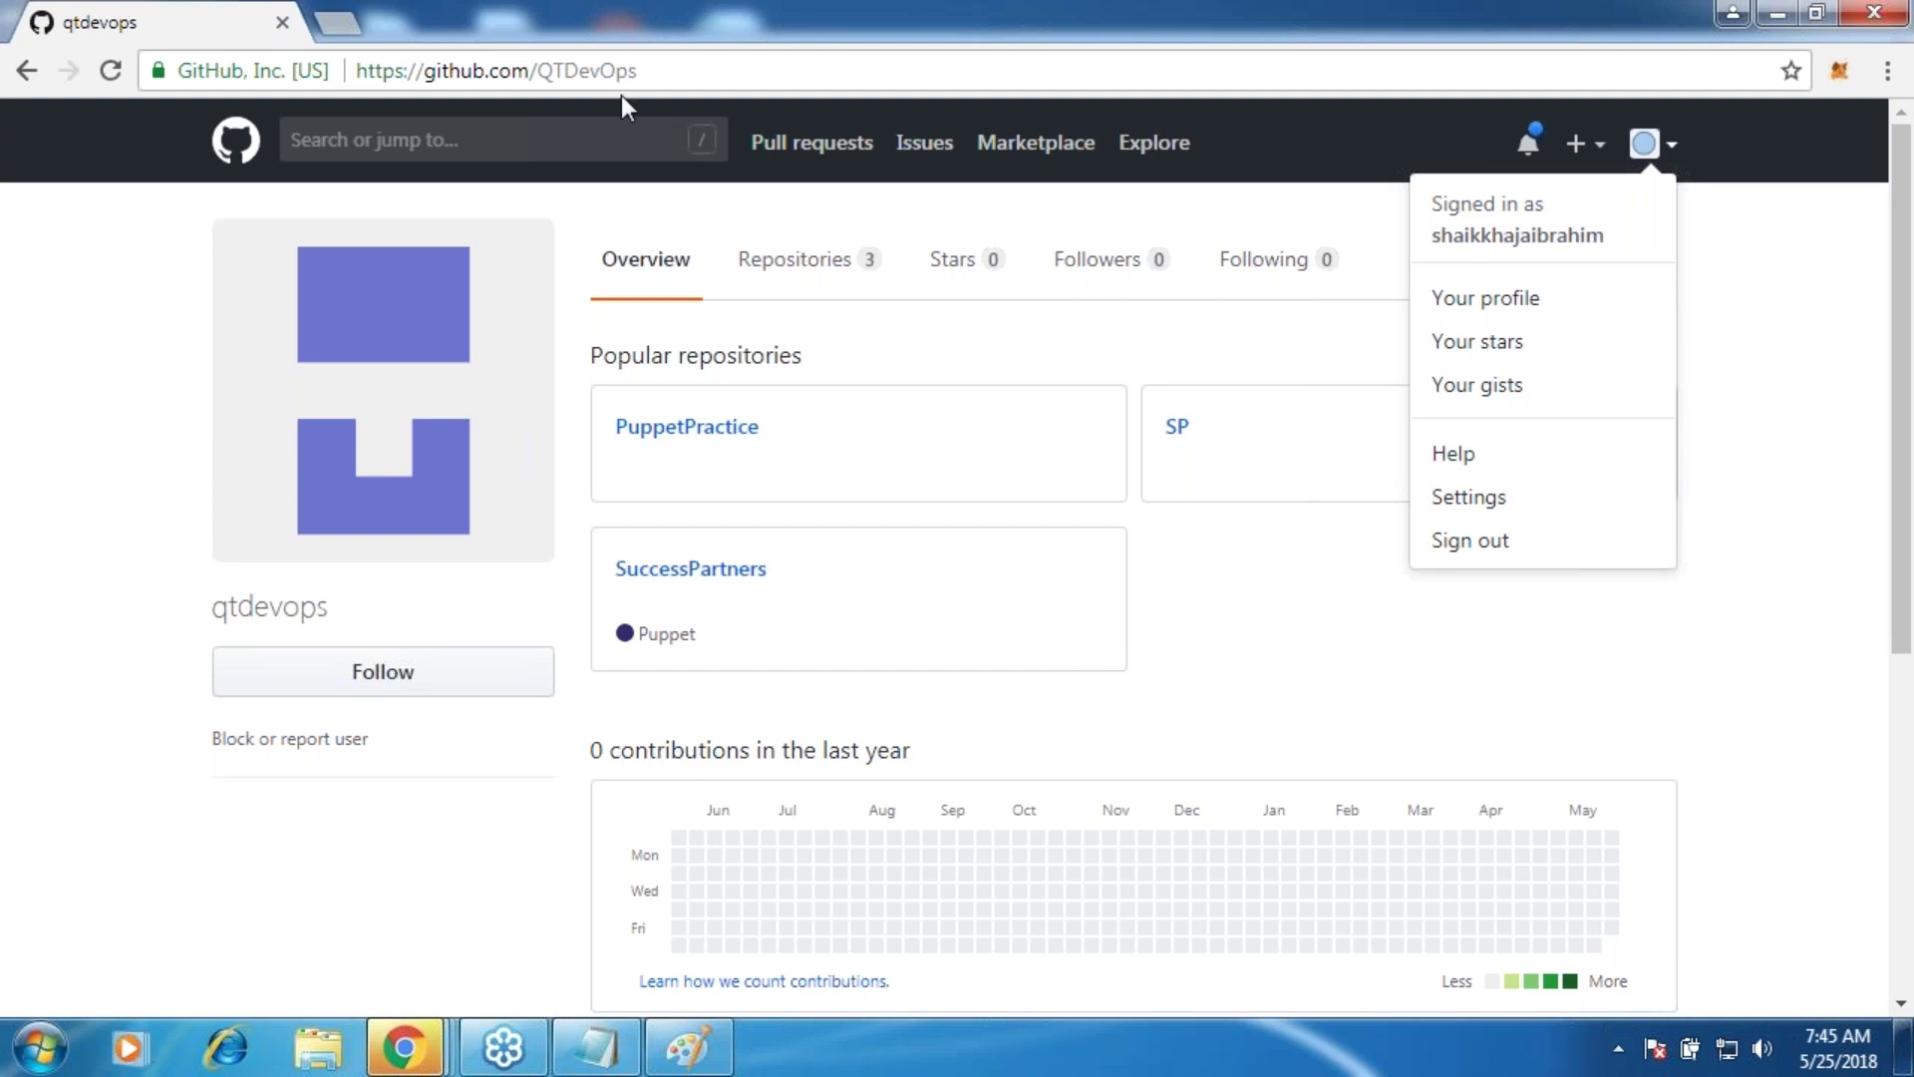
drag(529, 71, 656, 94)
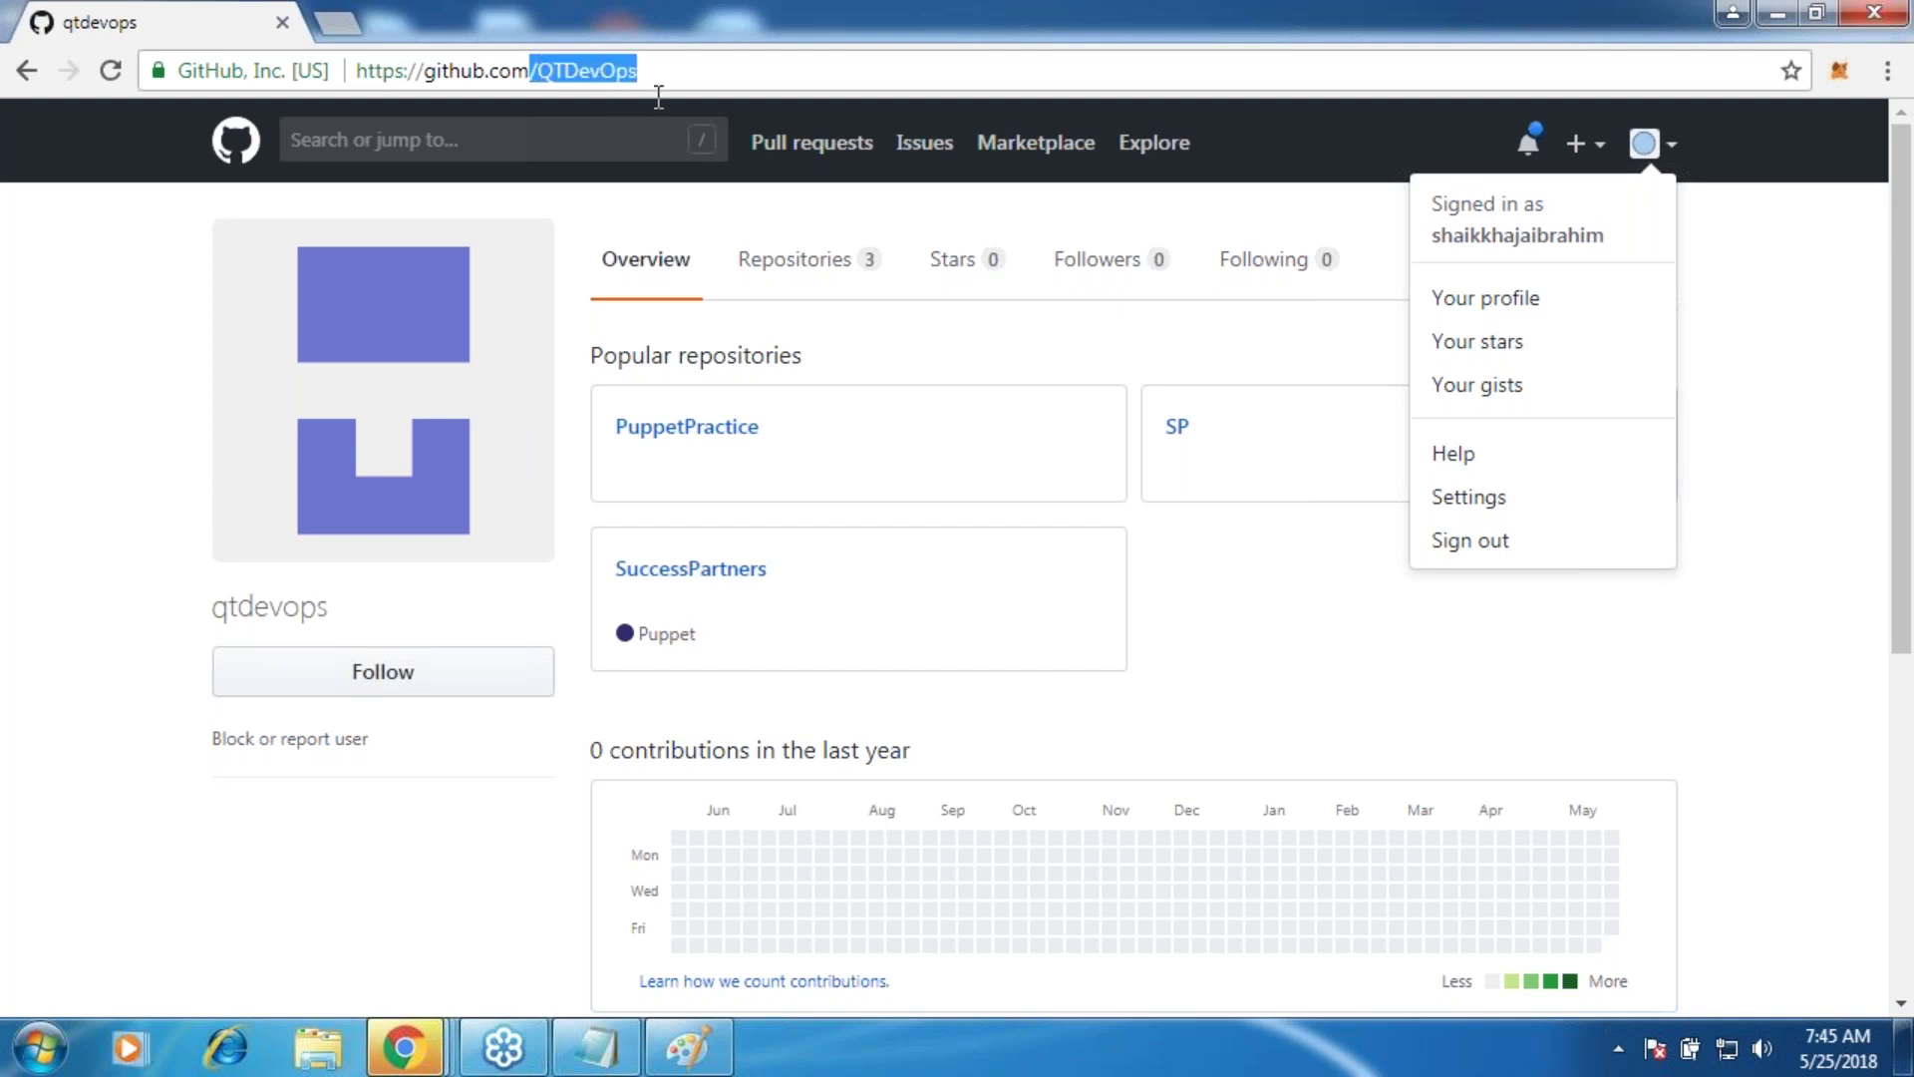
key(BackSpace)
key(Return)
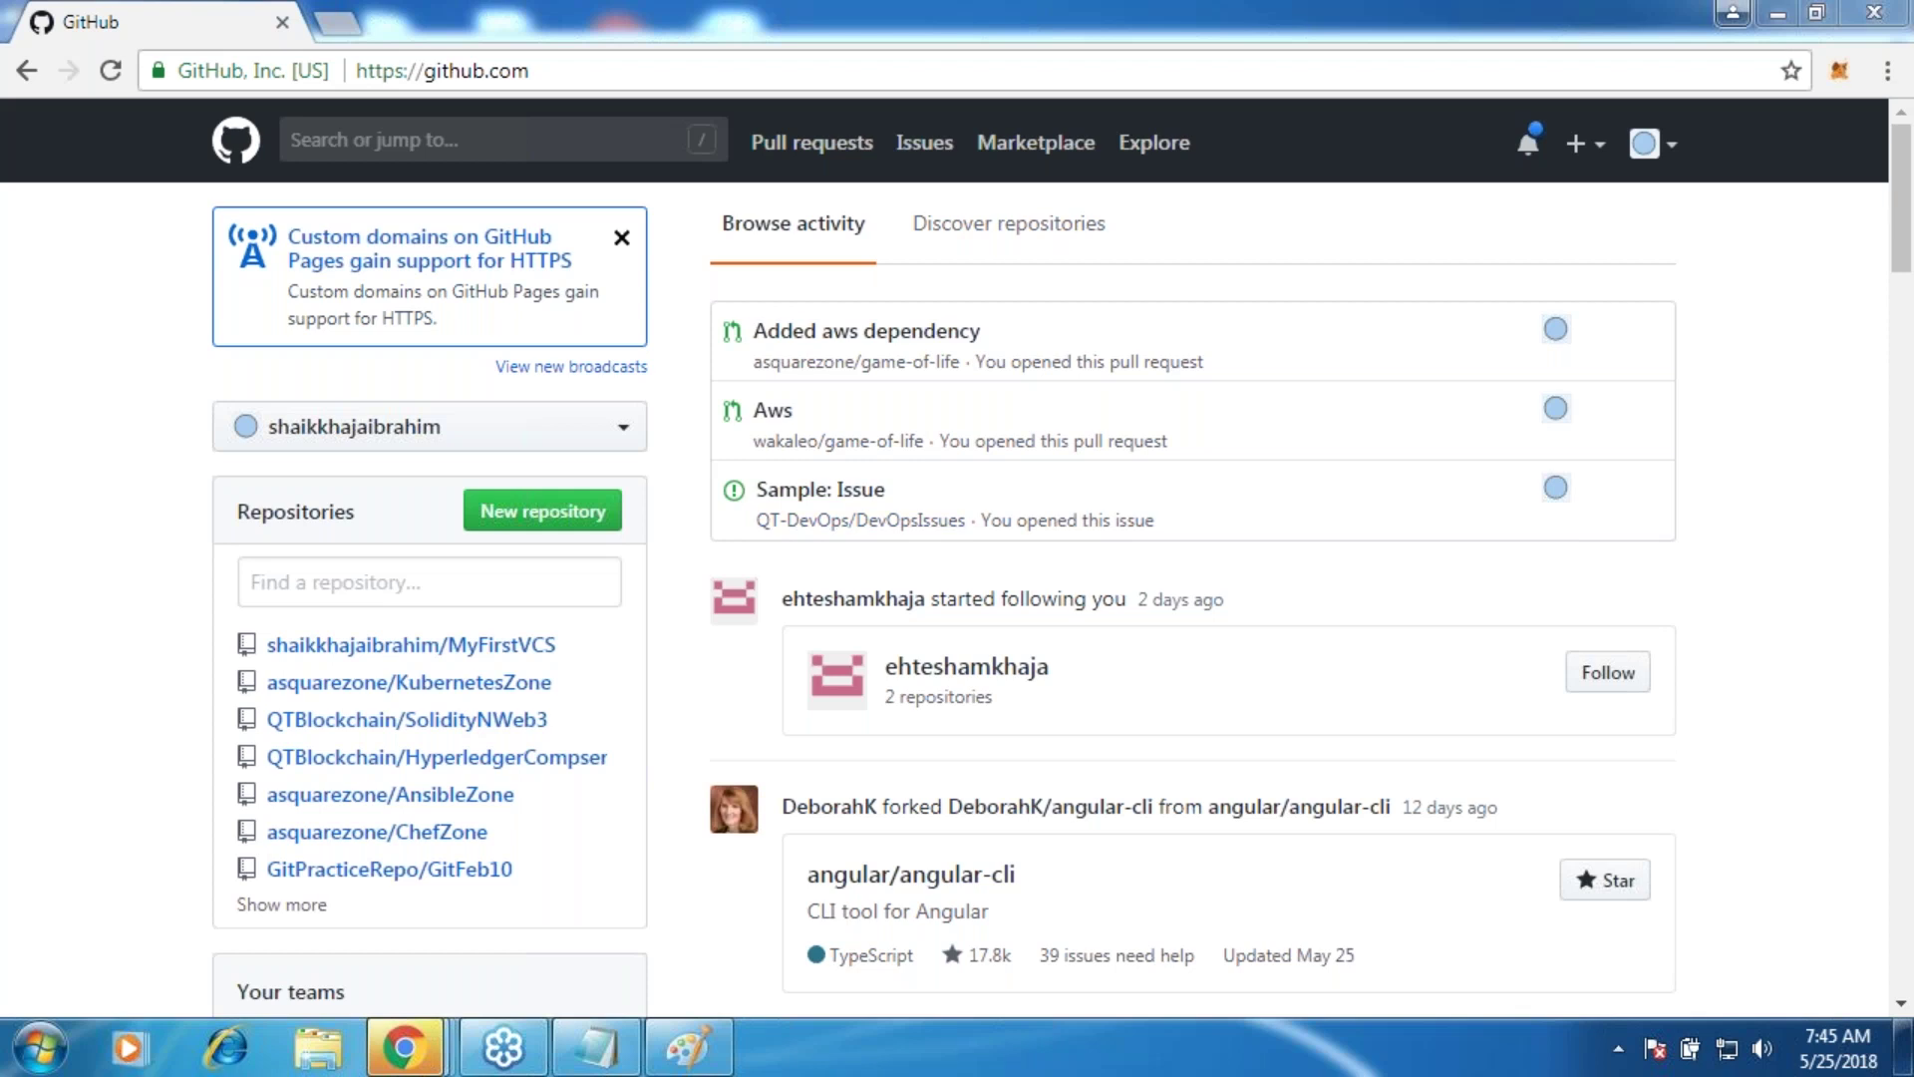
Step: Open the QT-DevOps/DevOpsIssues repository and its Issues tab (5 open, 1 closed)
click(861, 521)
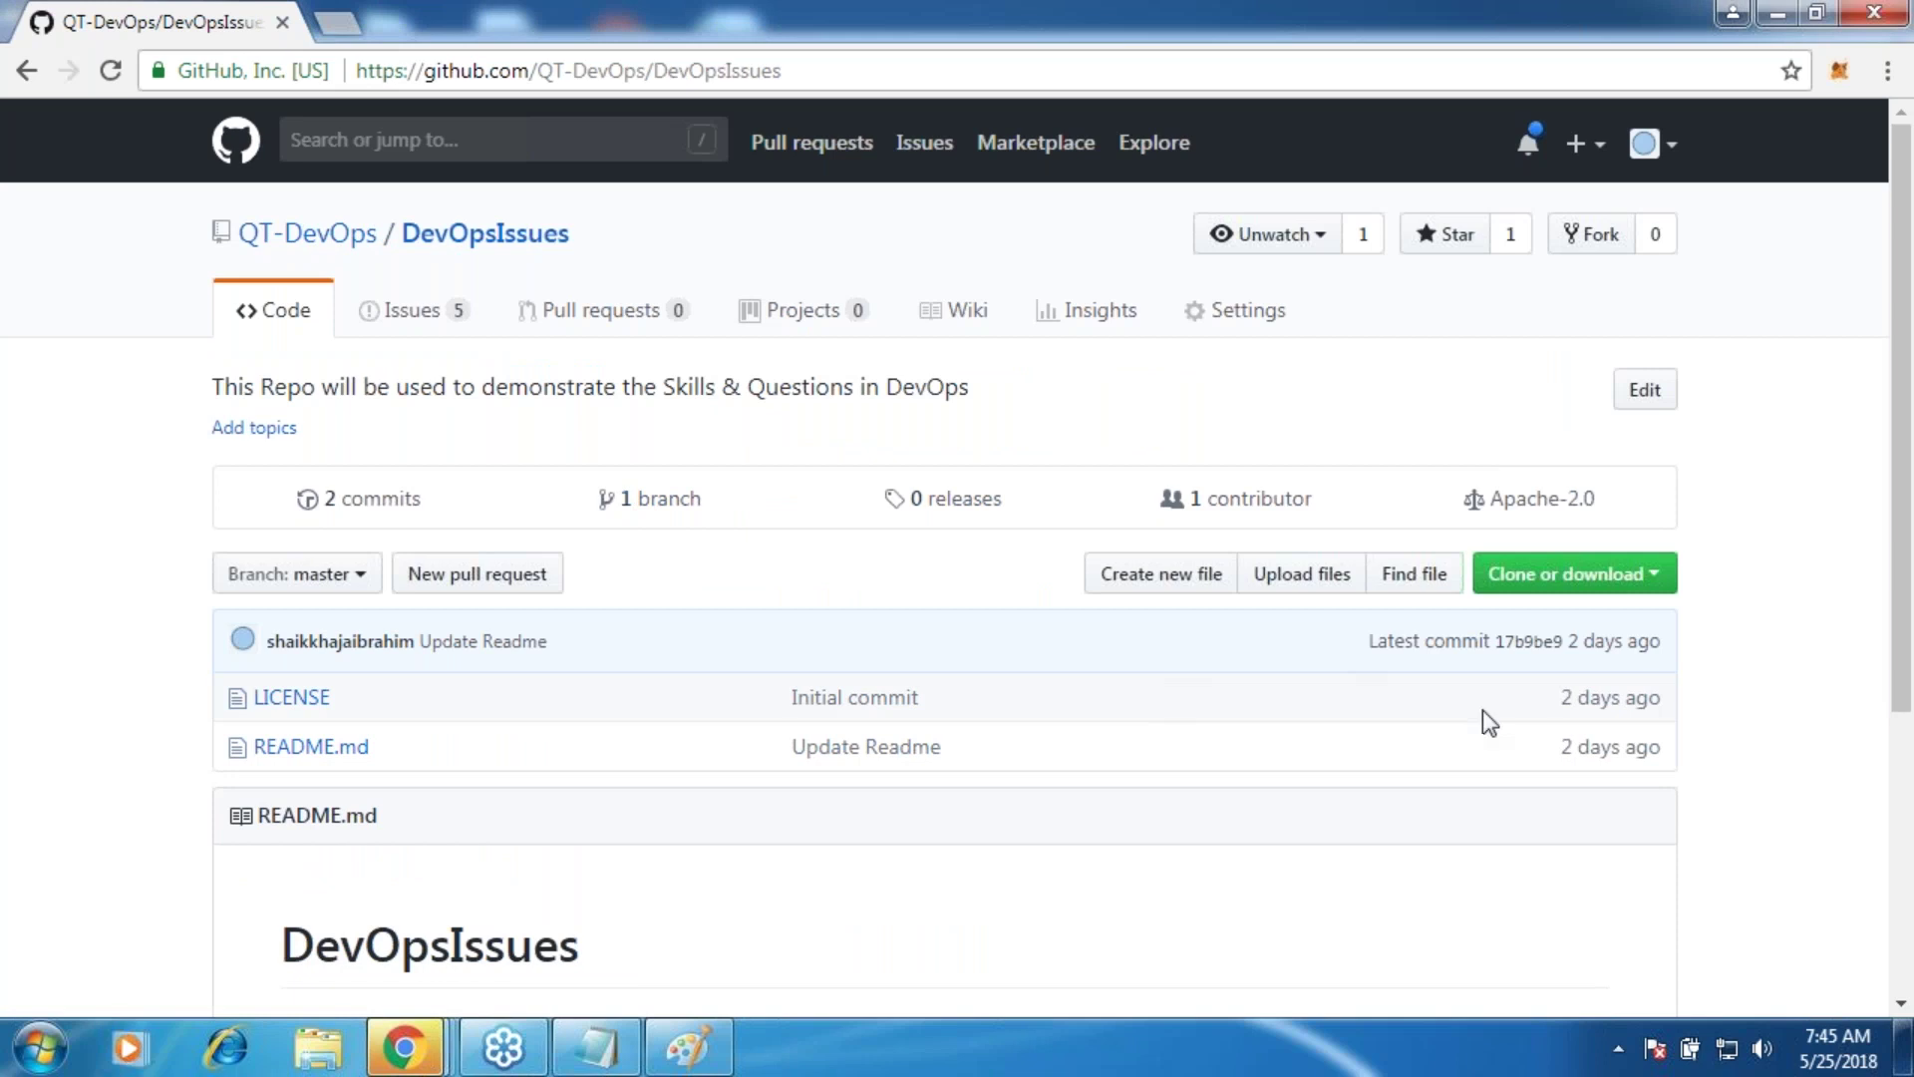
click(414, 319)
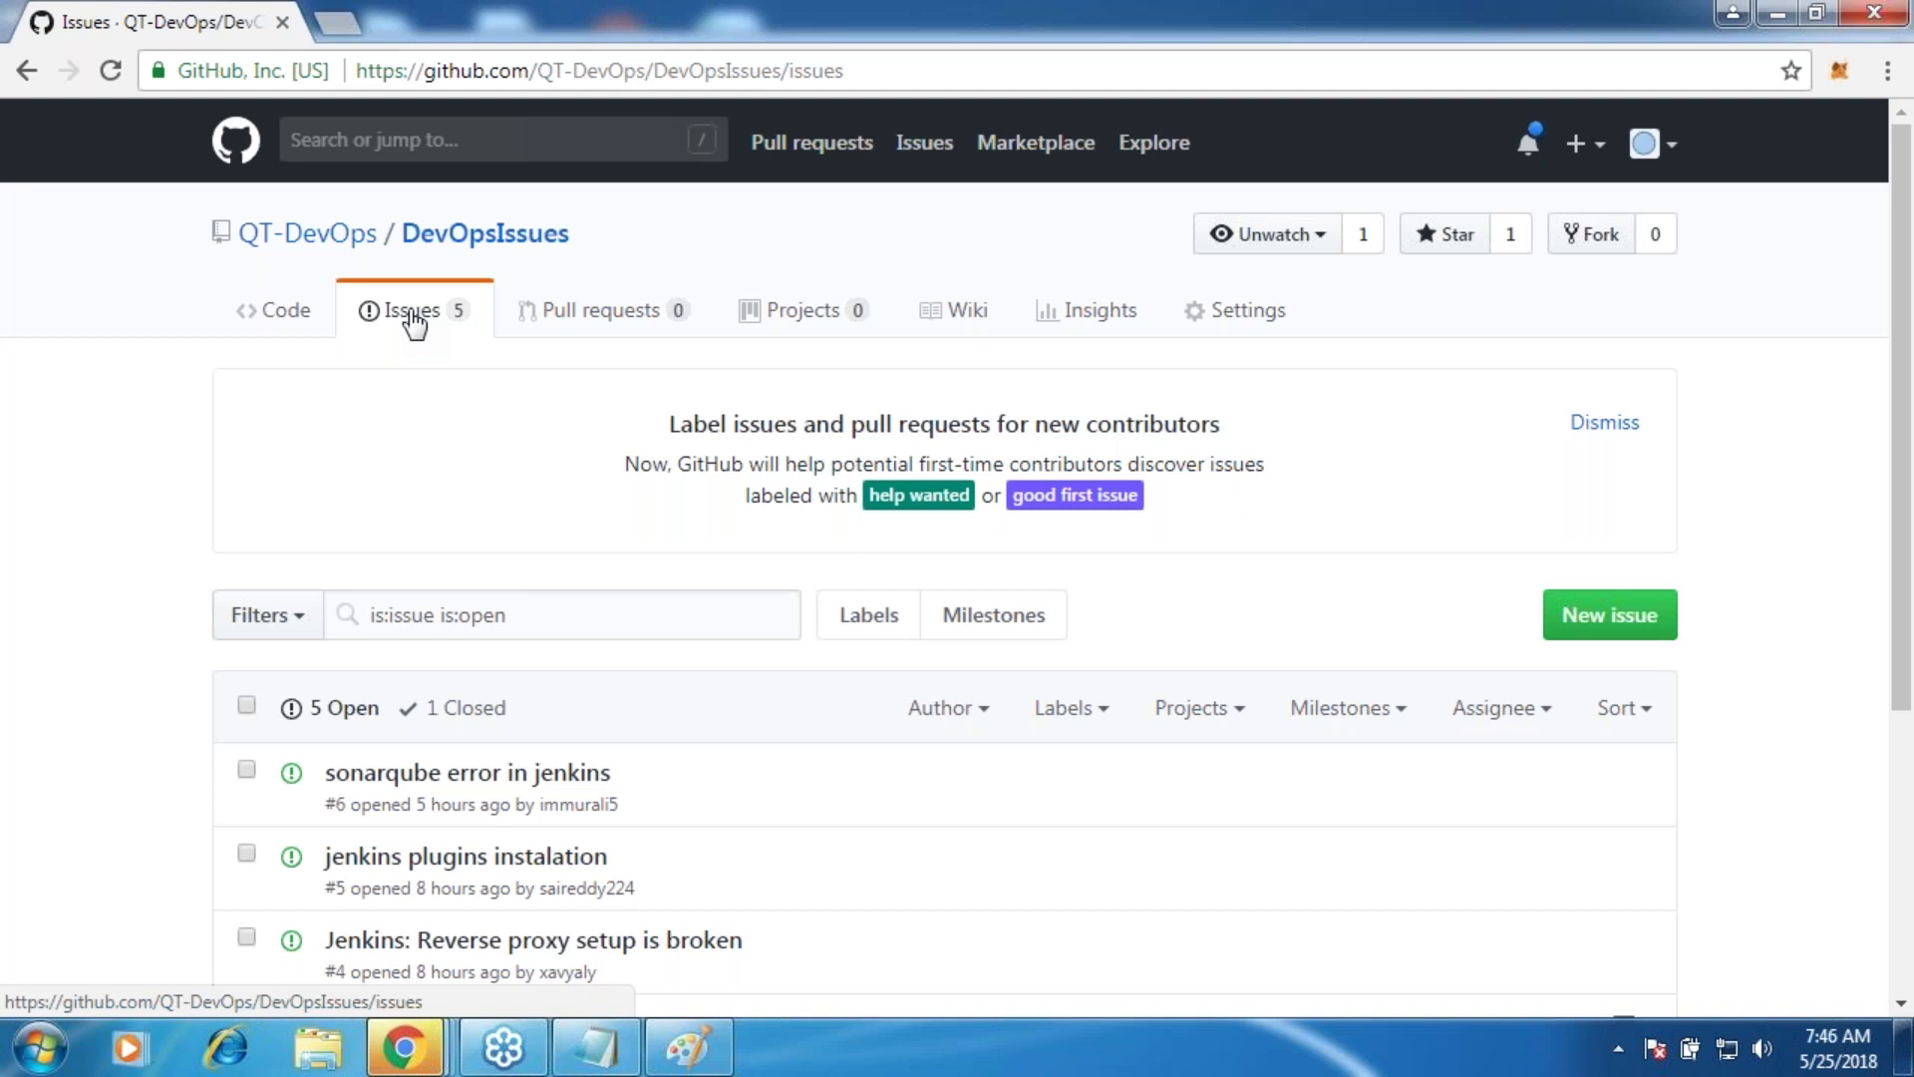
Step: Open issue #6, "sonarqube error in jenkins", from the issues list
scroll(415, 323, down, 1)
scroll(415, 322, down, 1)
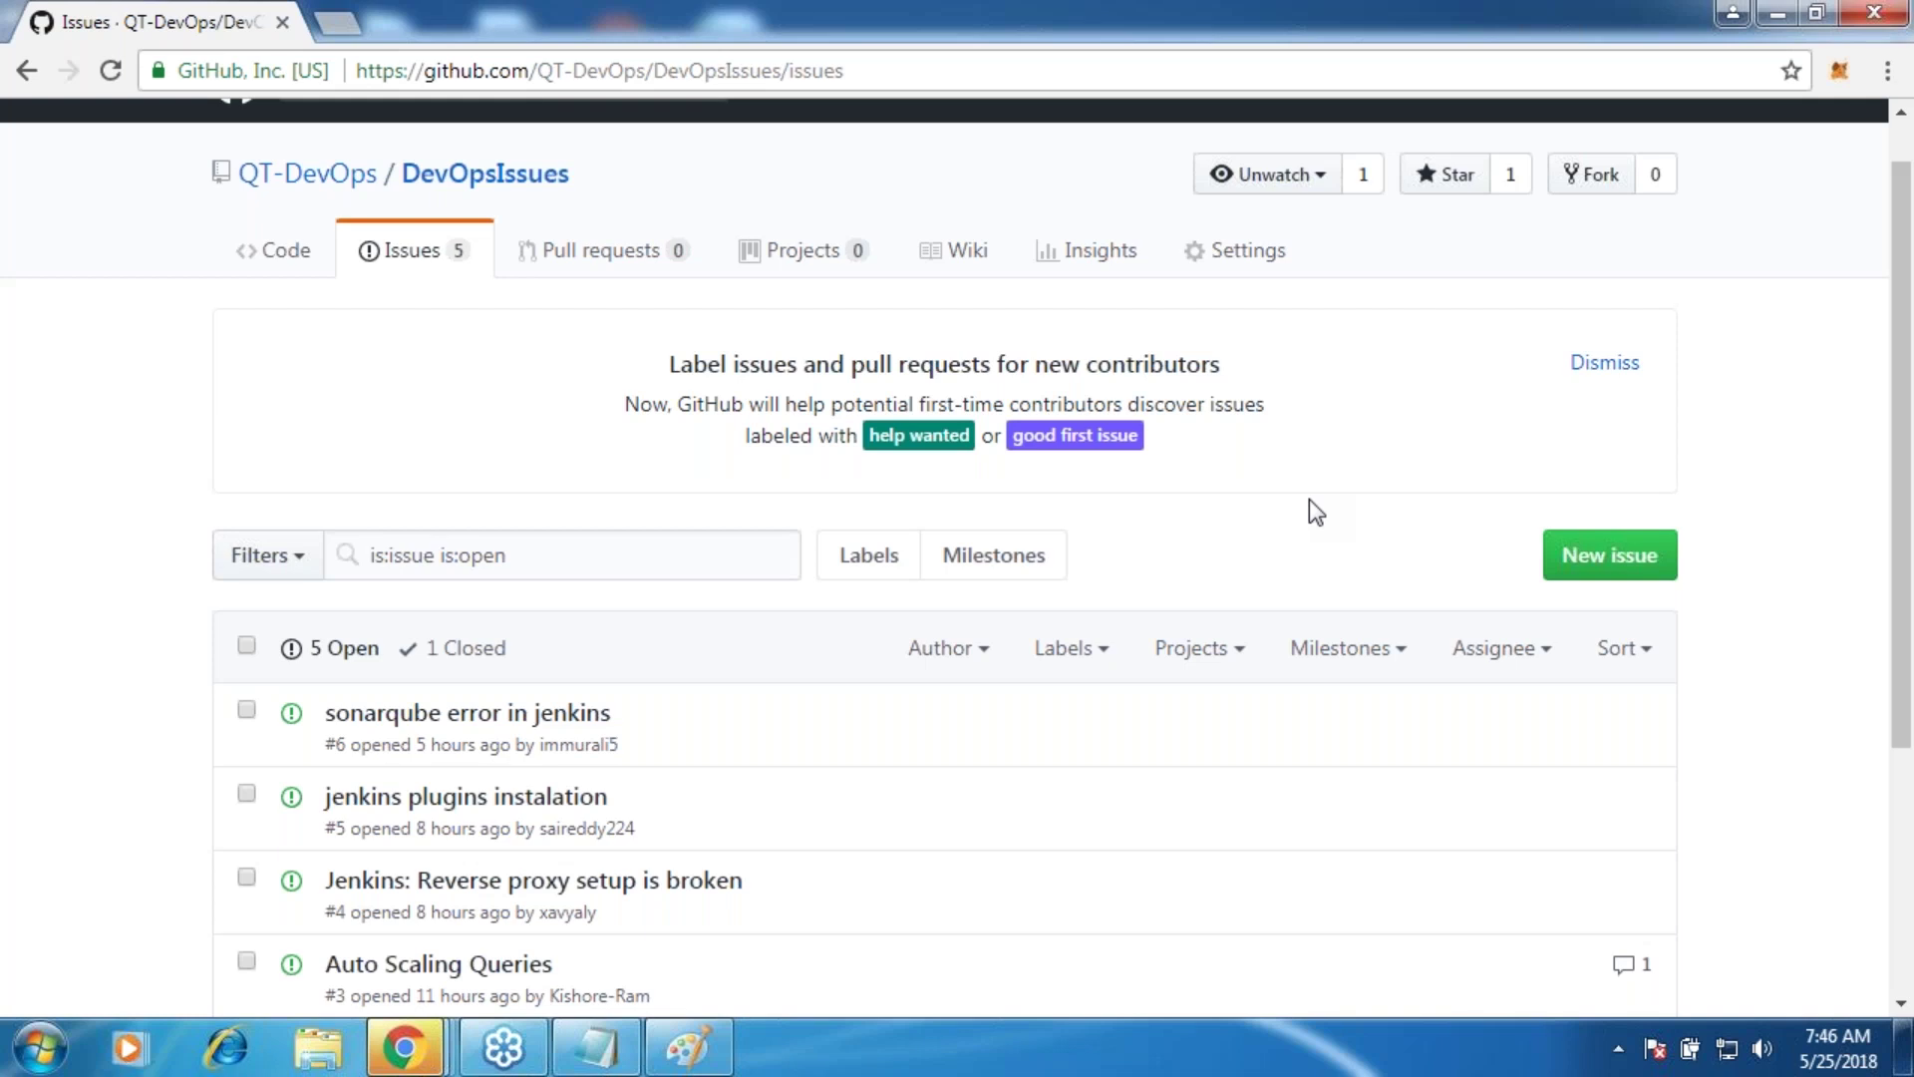
click(579, 727)
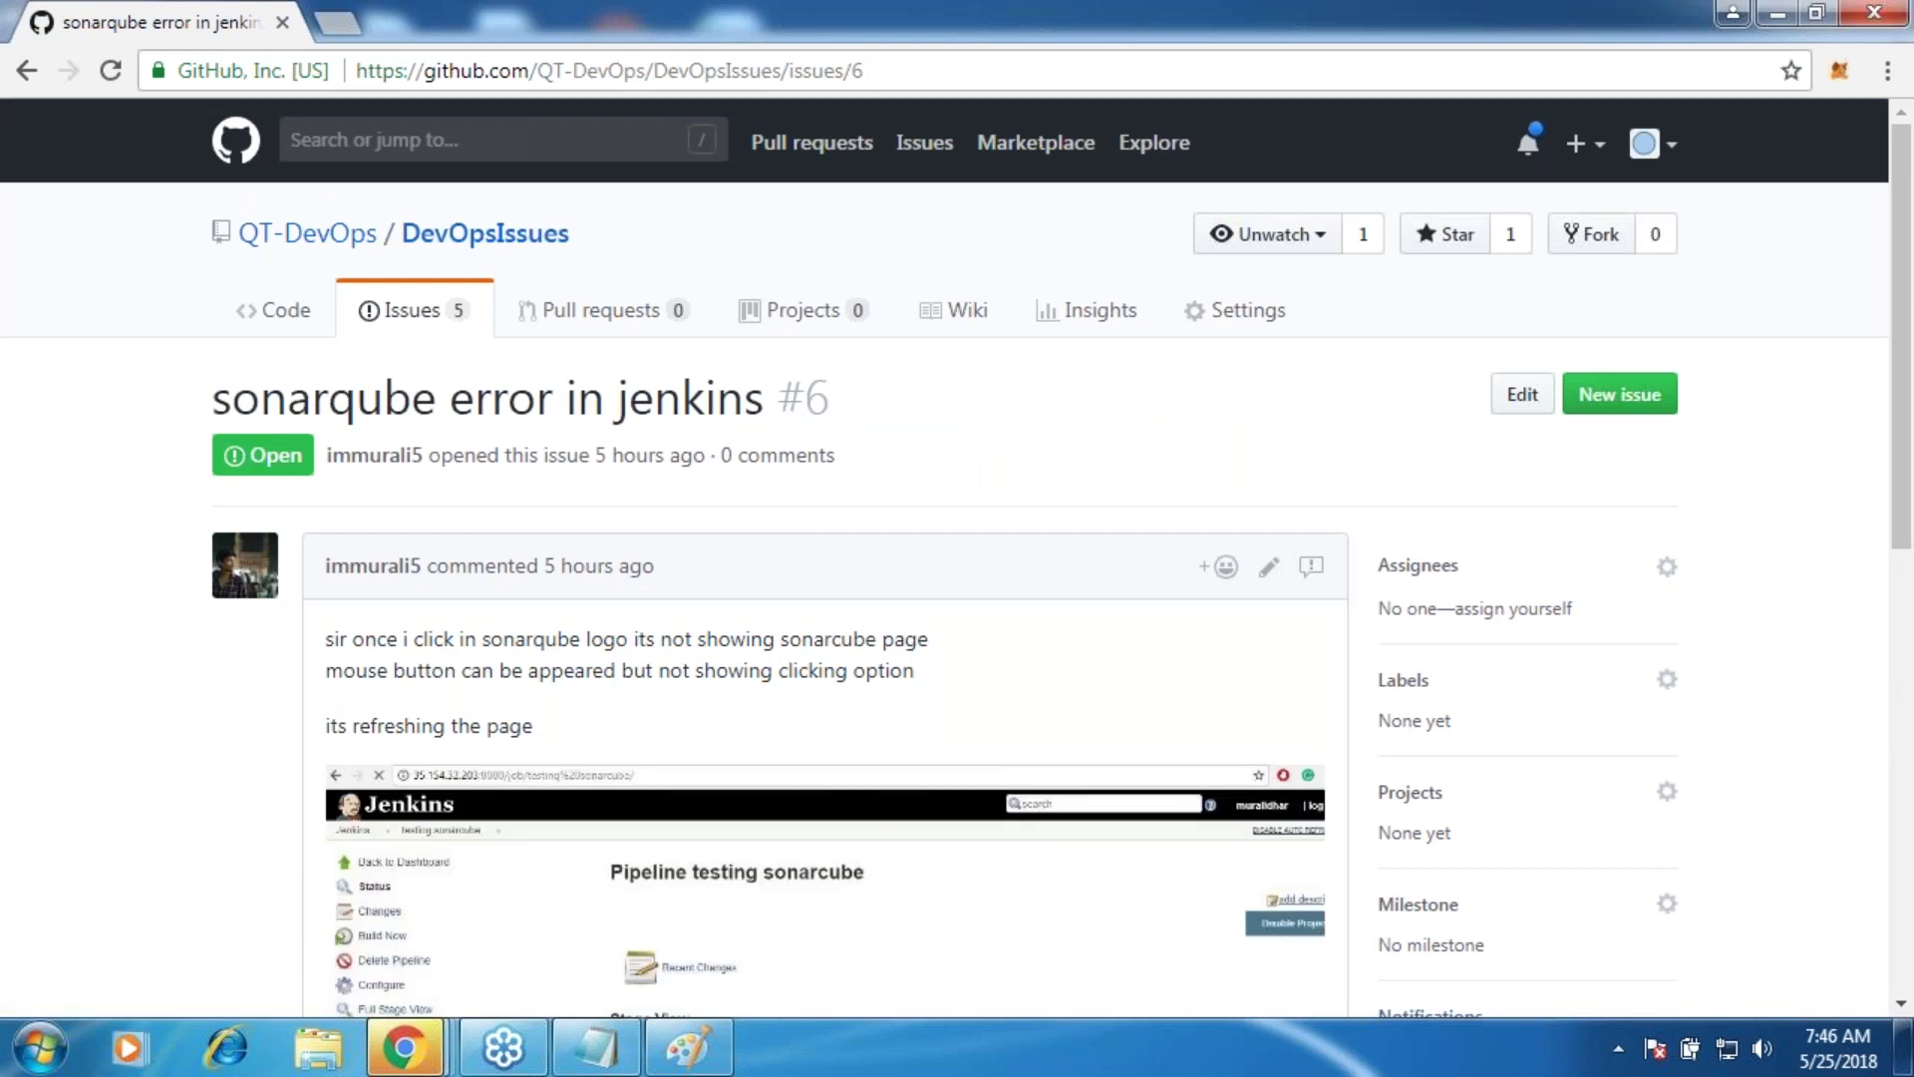
scroll(957, 558, down, 1)
scroll(957, 558, down, 6)
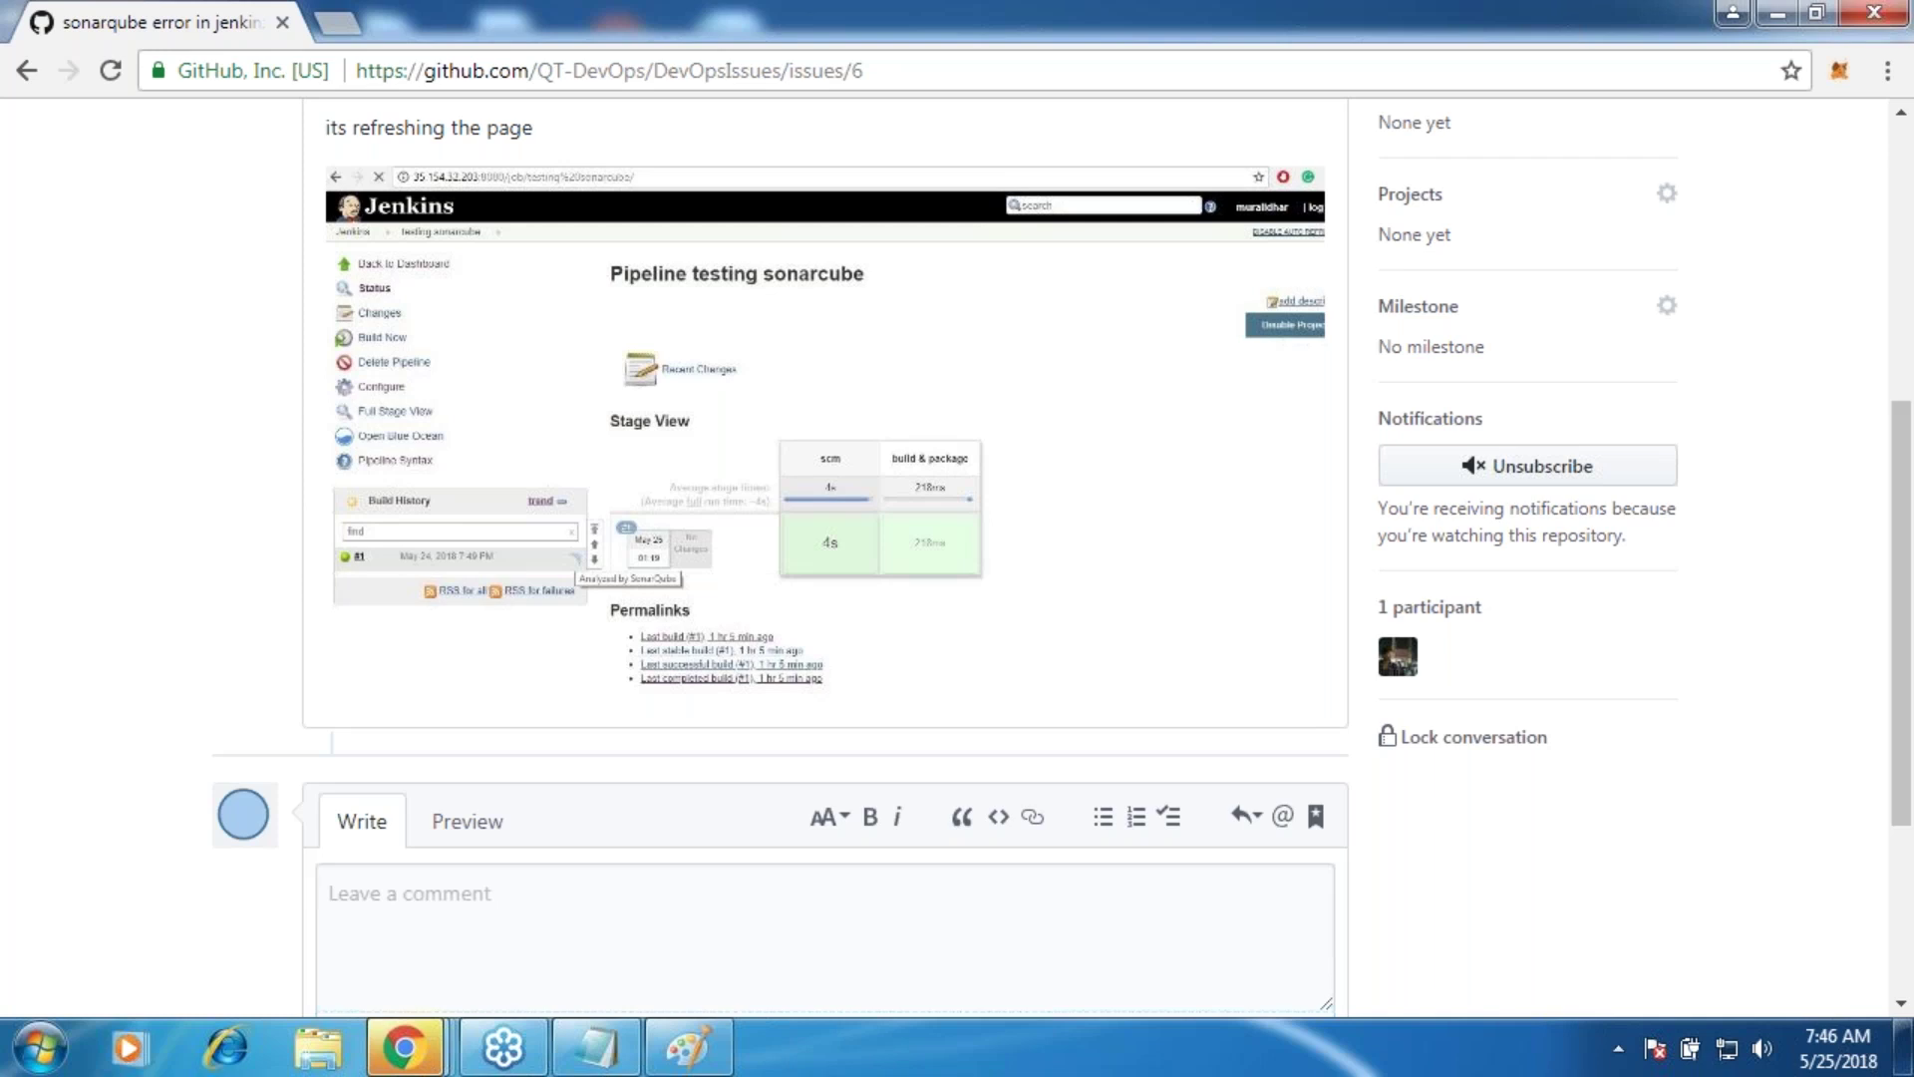
scroll(1062, 558, down, 1)
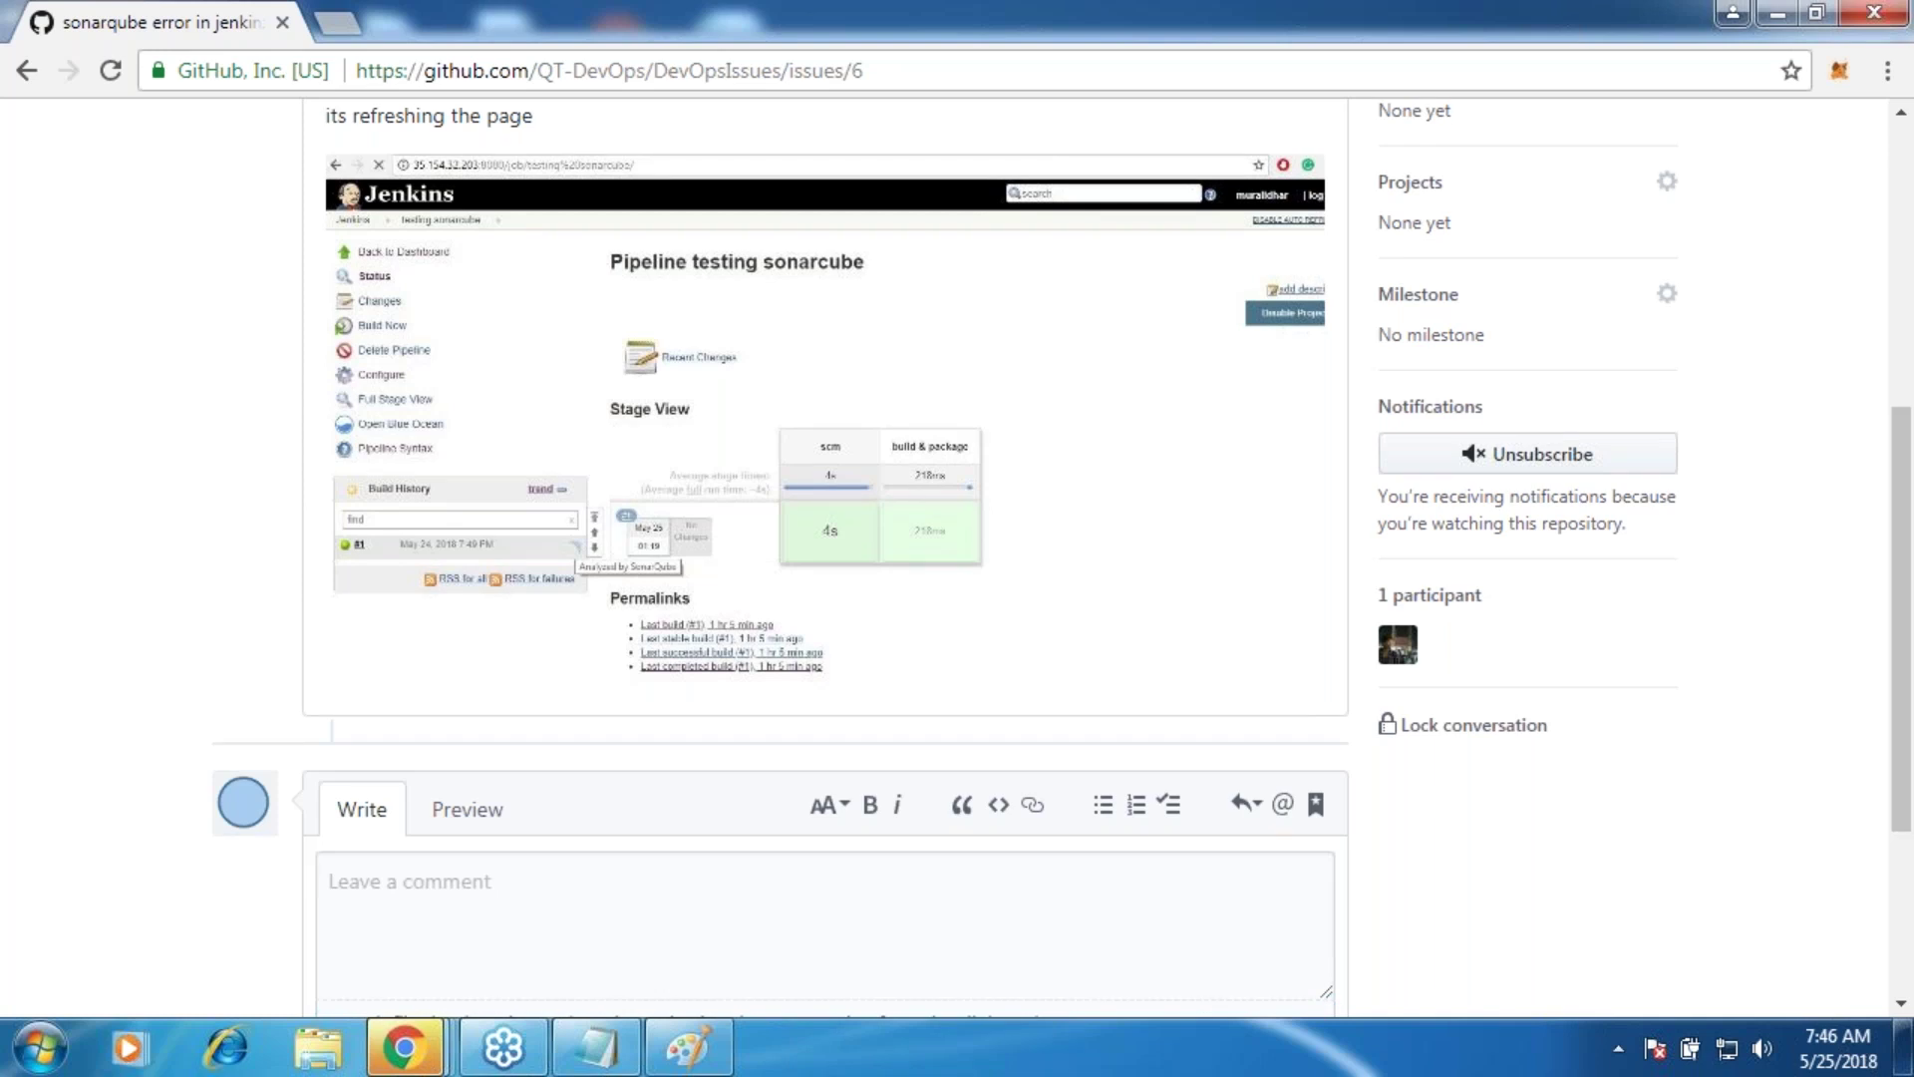
scroll(552, 554, down, 3)
click(552, 555)
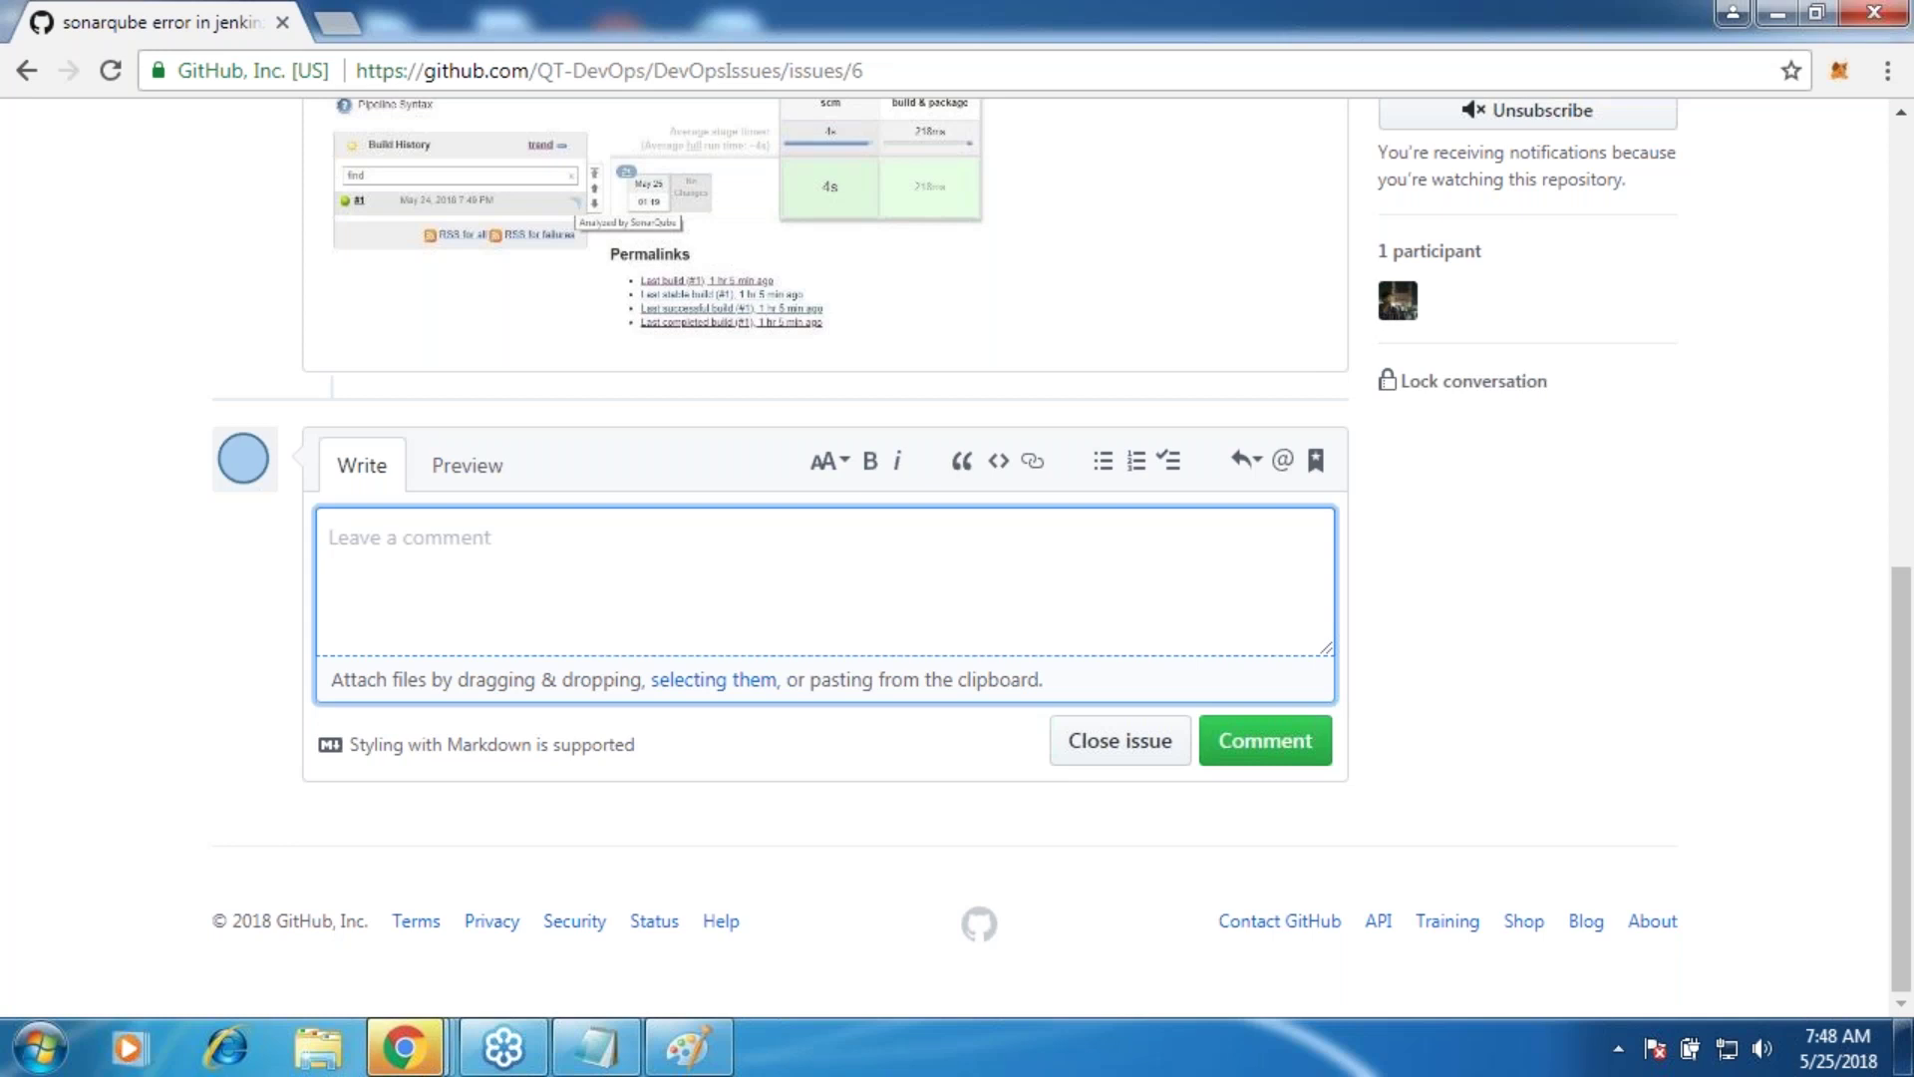
Step: Close all Chrome windows from the taskbar and commit the last line on the Paint canvas
click(407, 1067)
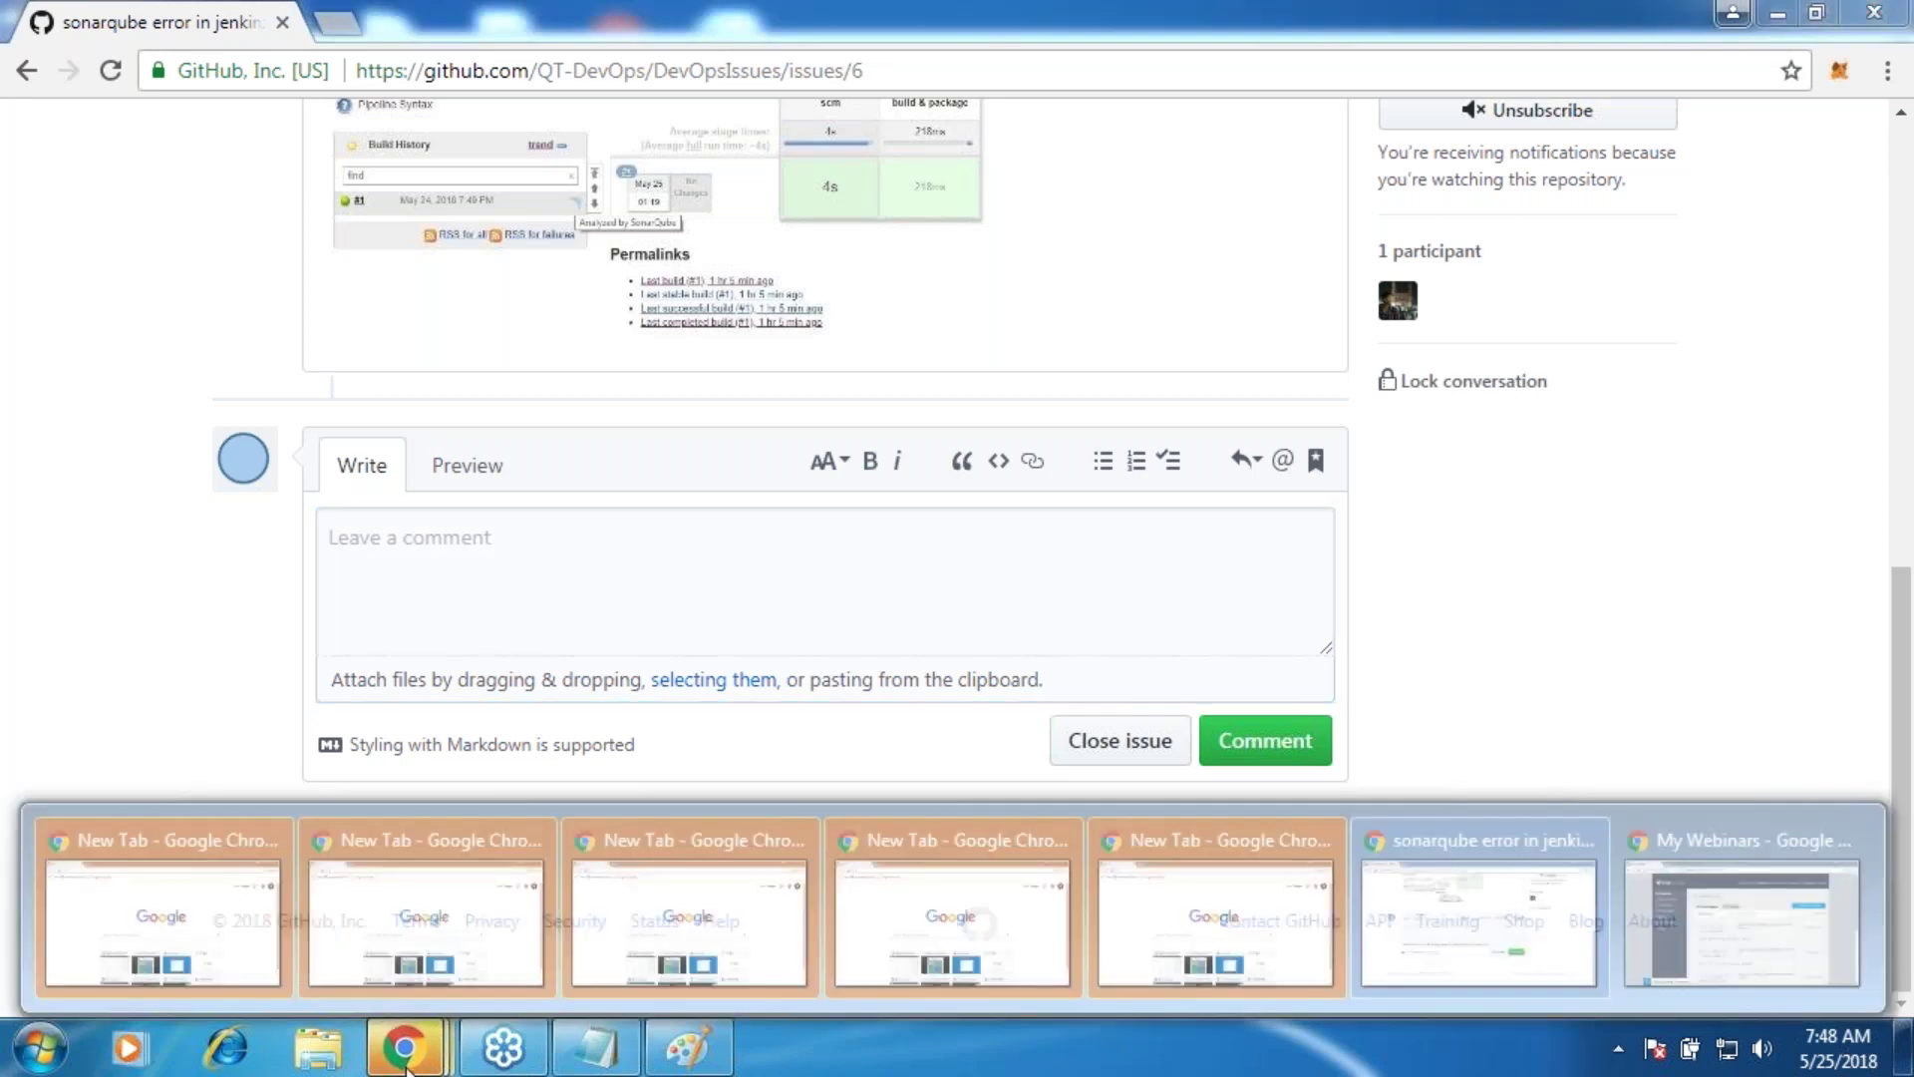
click(411, 1069)
right_click(411, 1069)
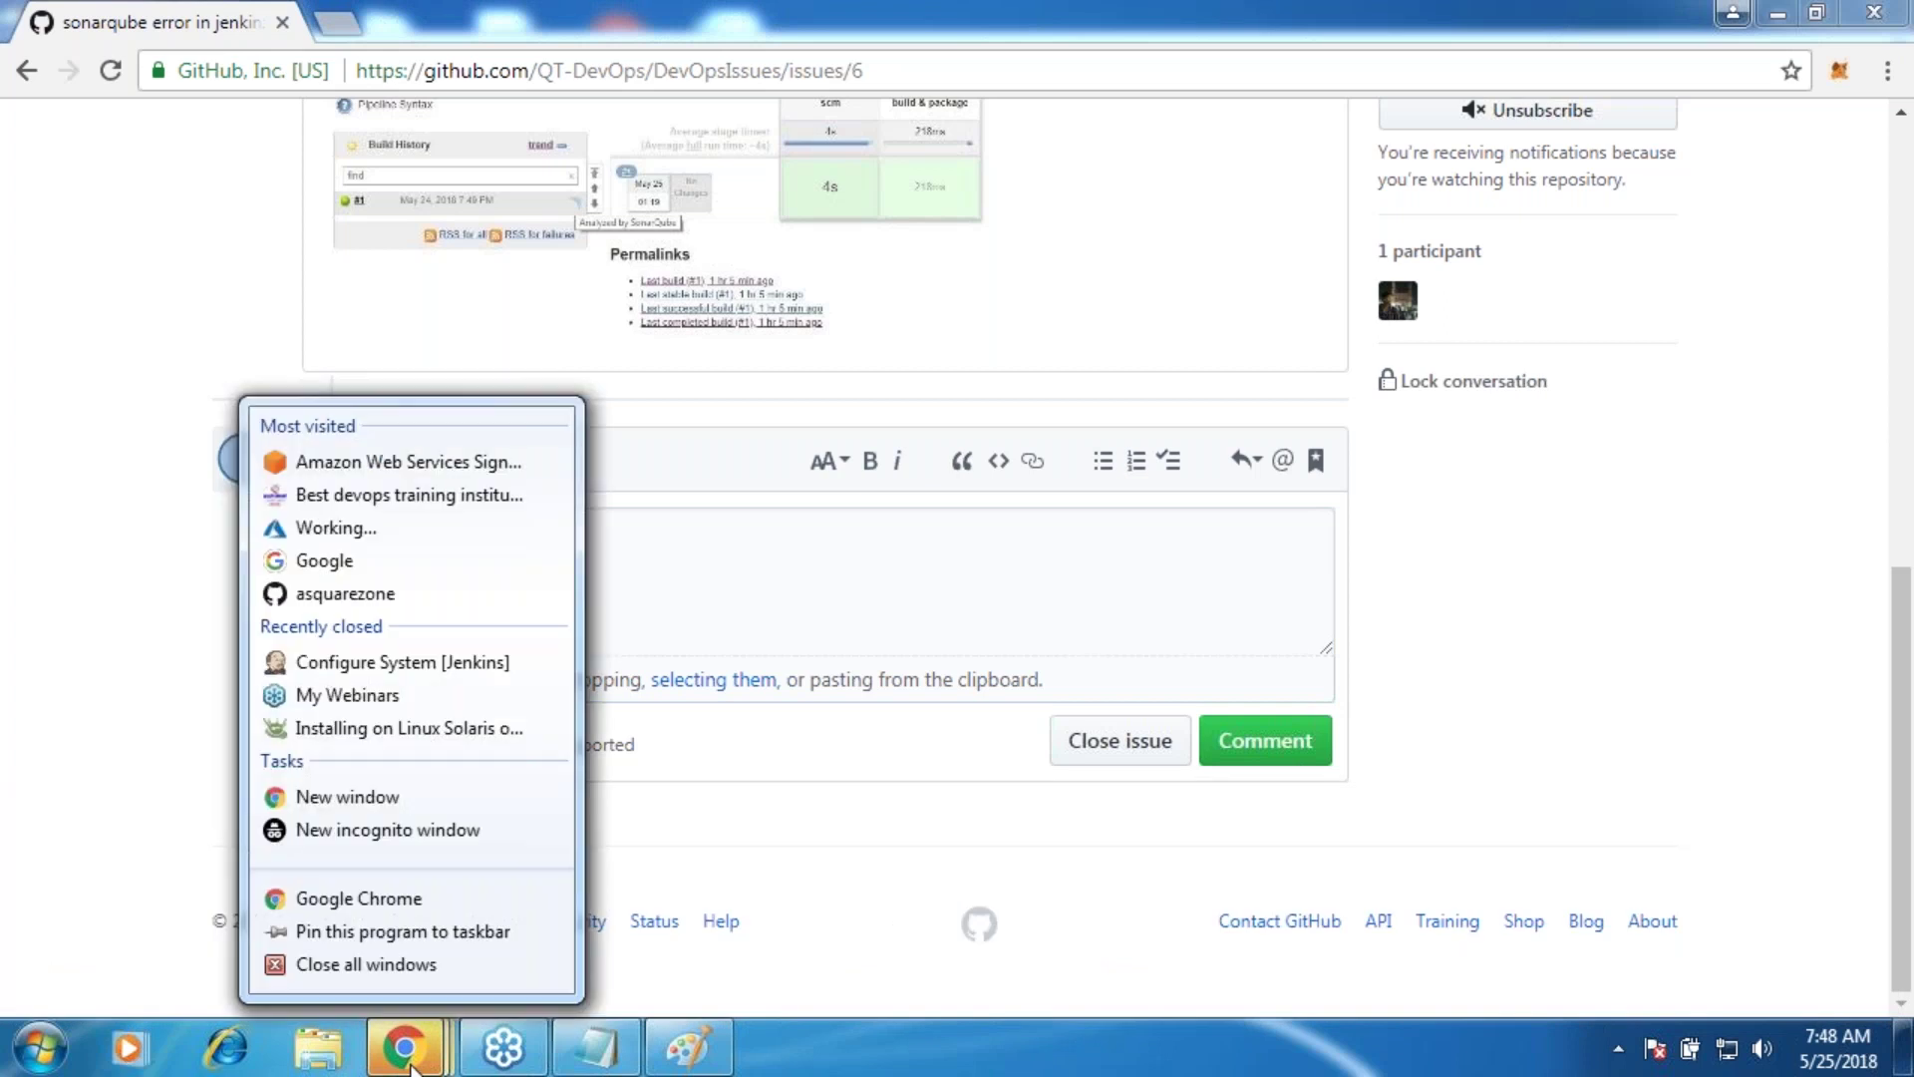
click(419, 967)
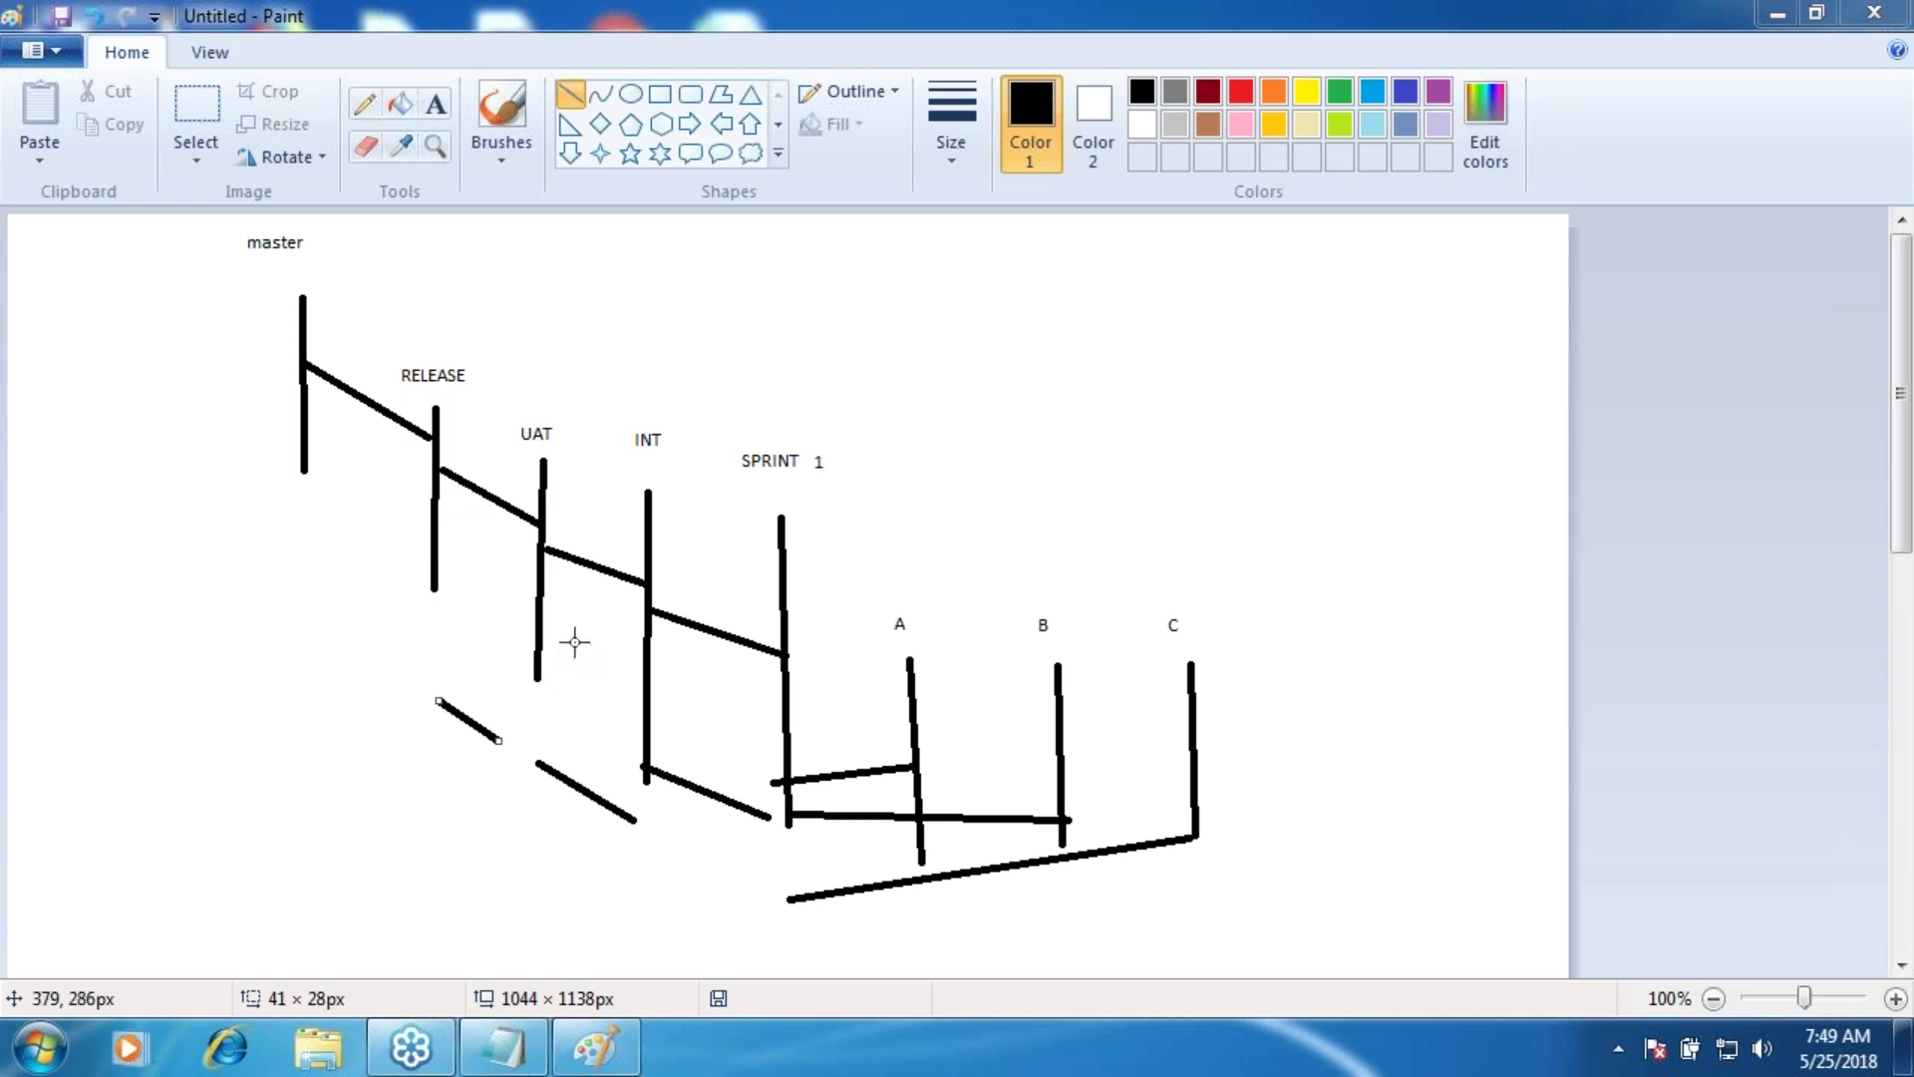
click(475, 827)
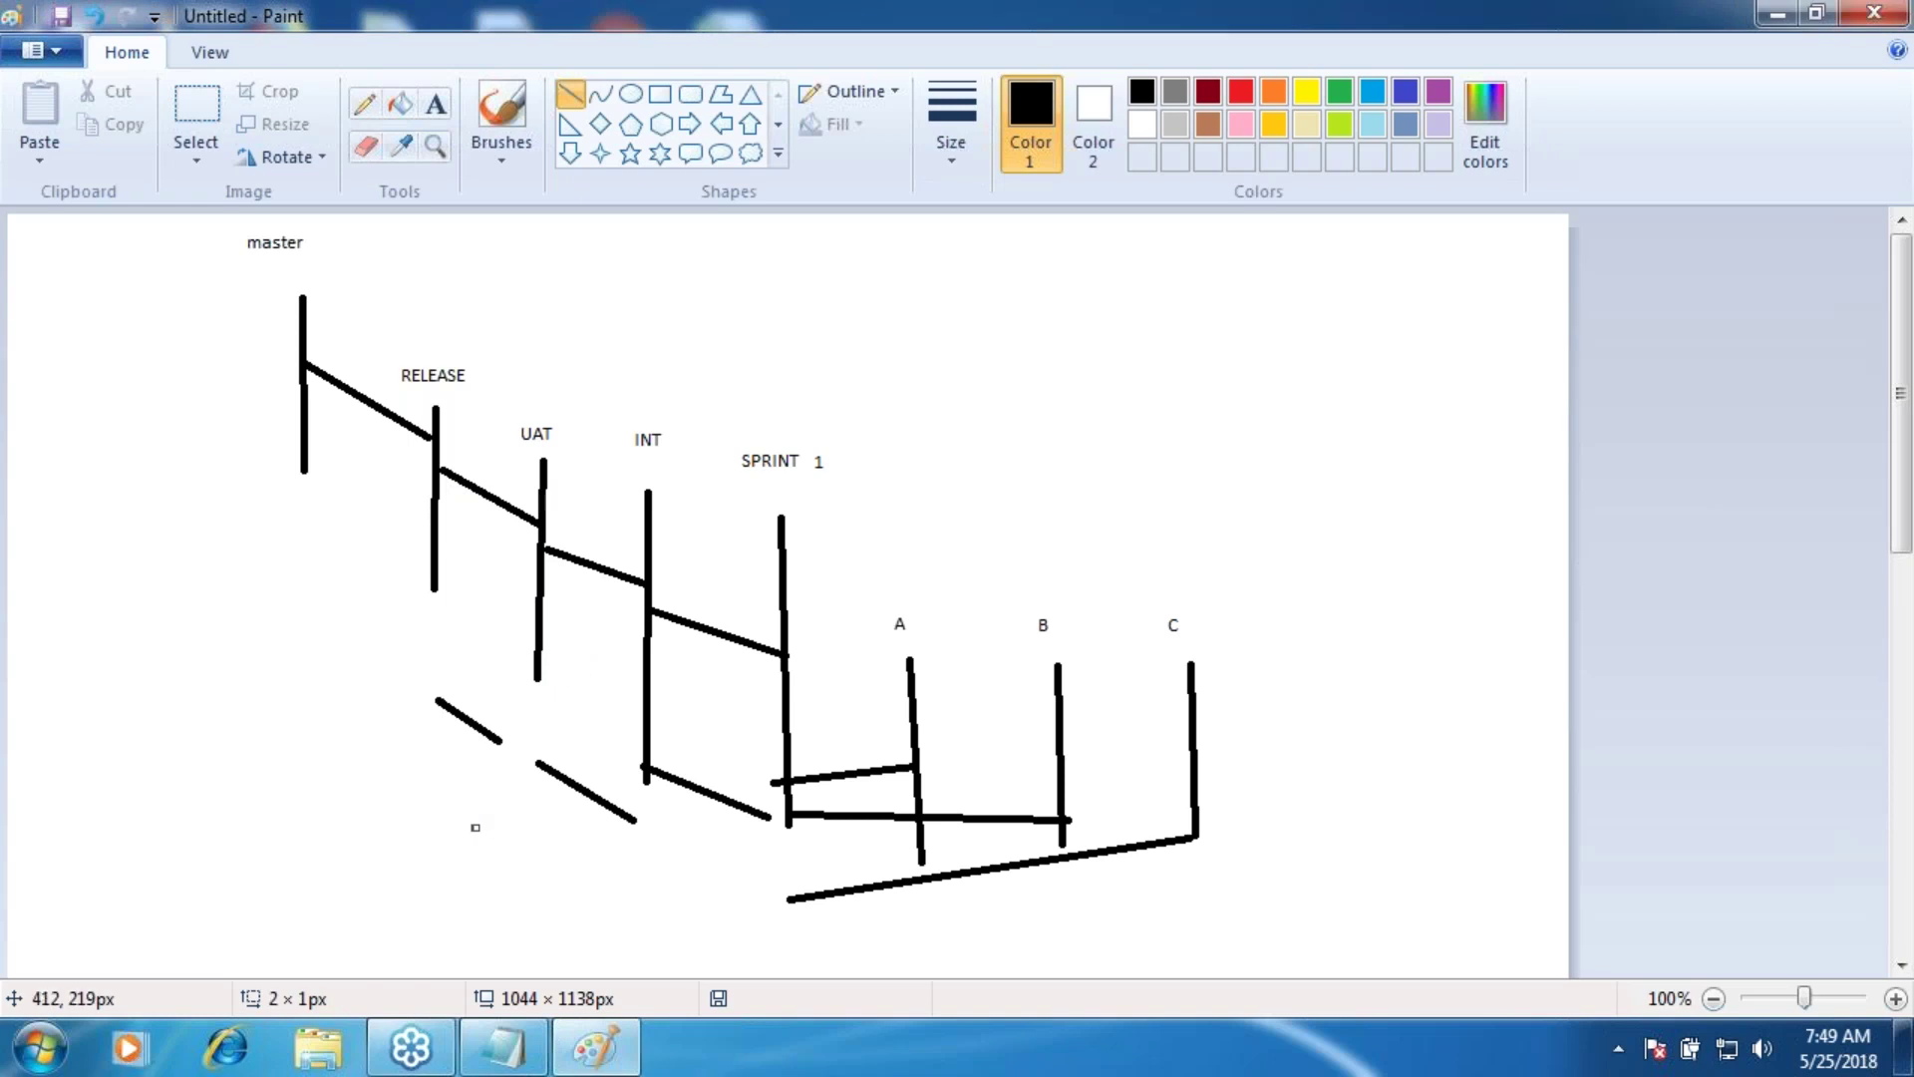
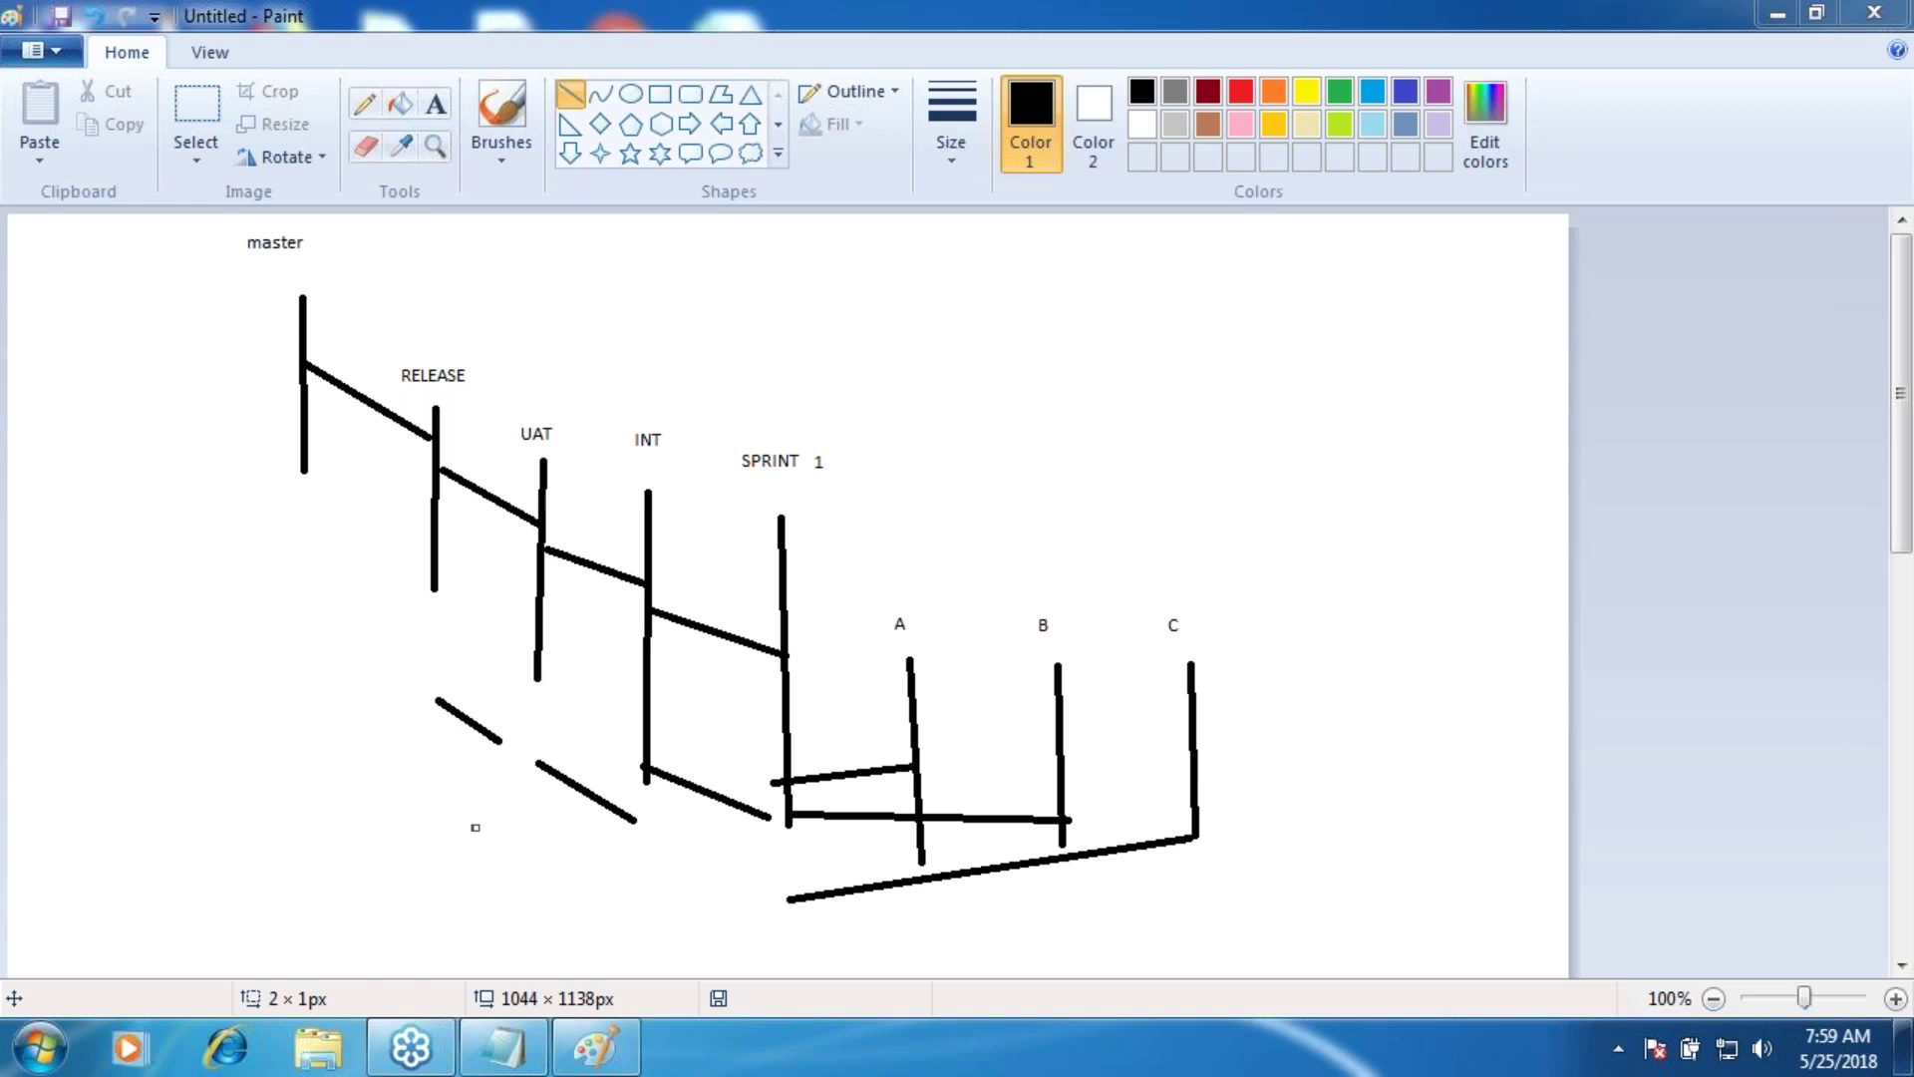
Step: Minimize the diagram and launch a new mspaint window from the Run box
click(1790, 8)
key(super+r)
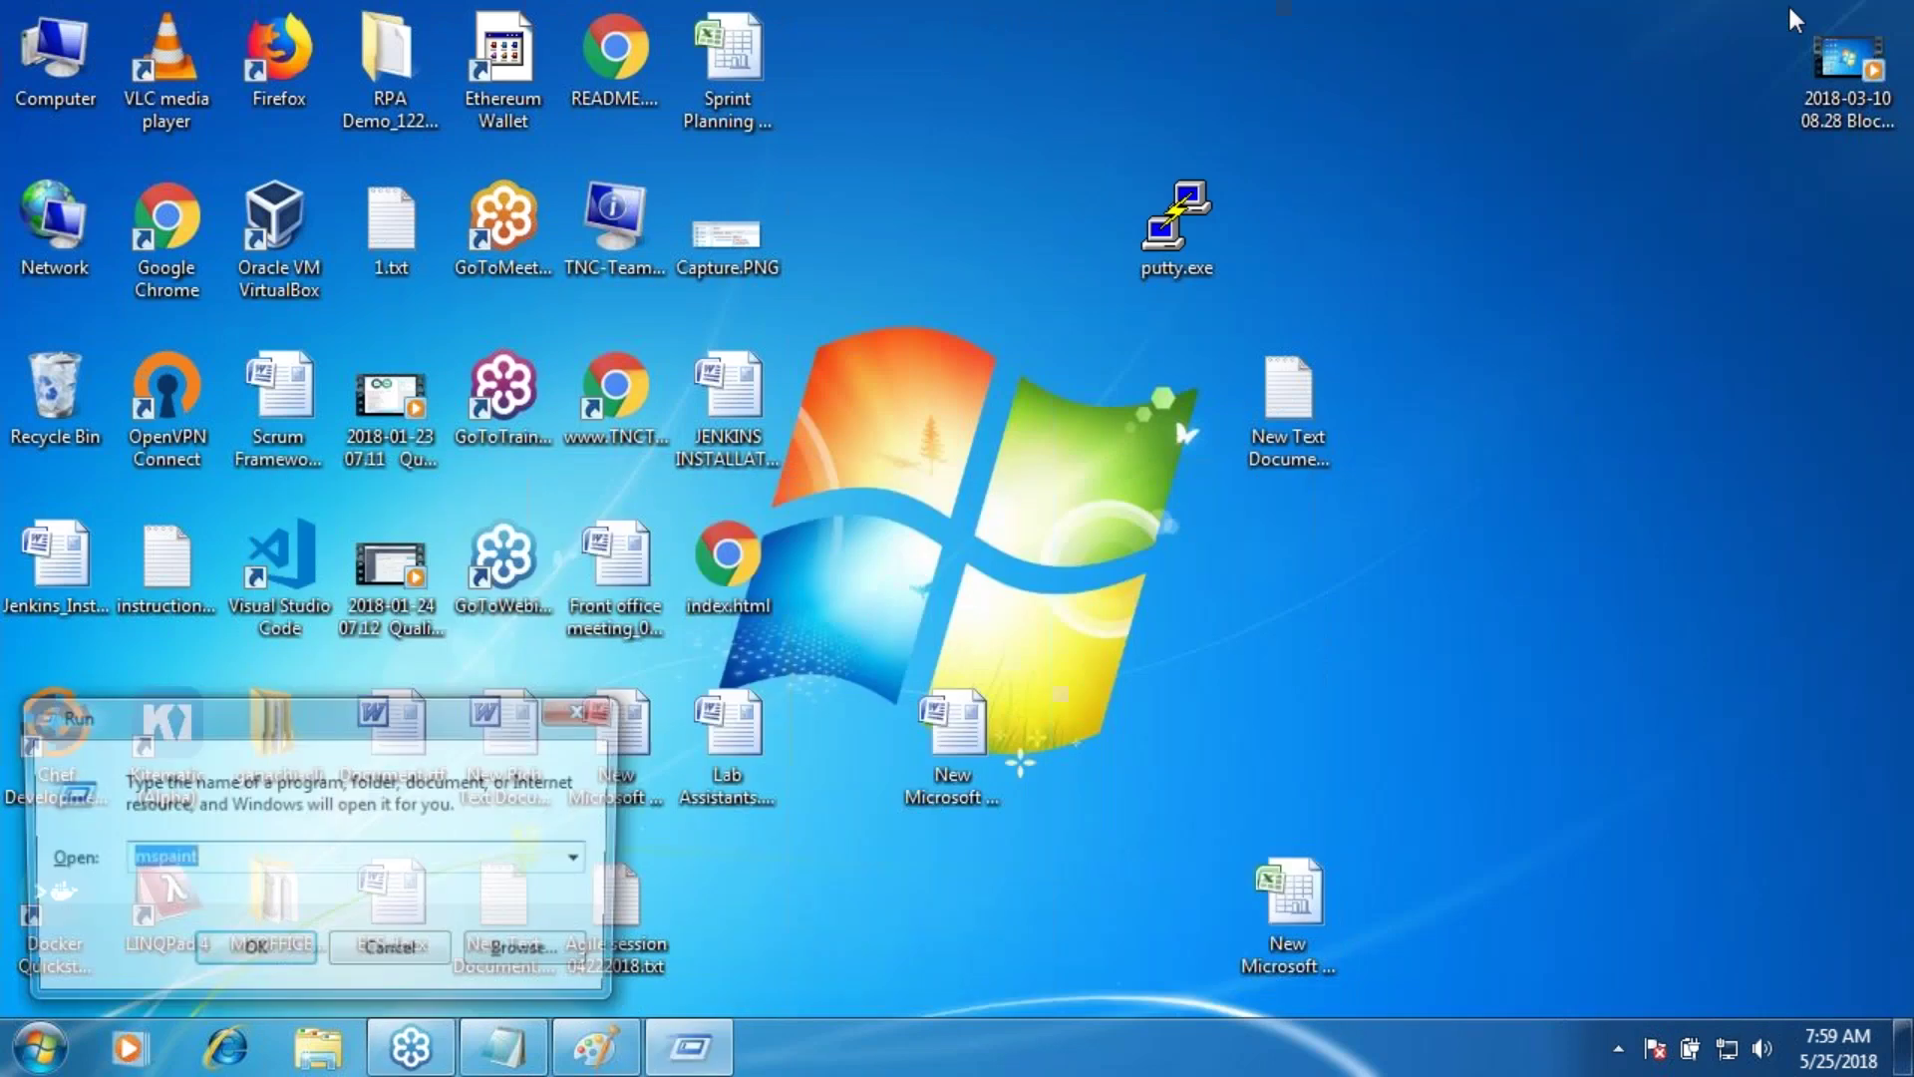
text(no)
key(BackSpace)
key(BackSpace)
text(ms)
key(Down)
key(Down)
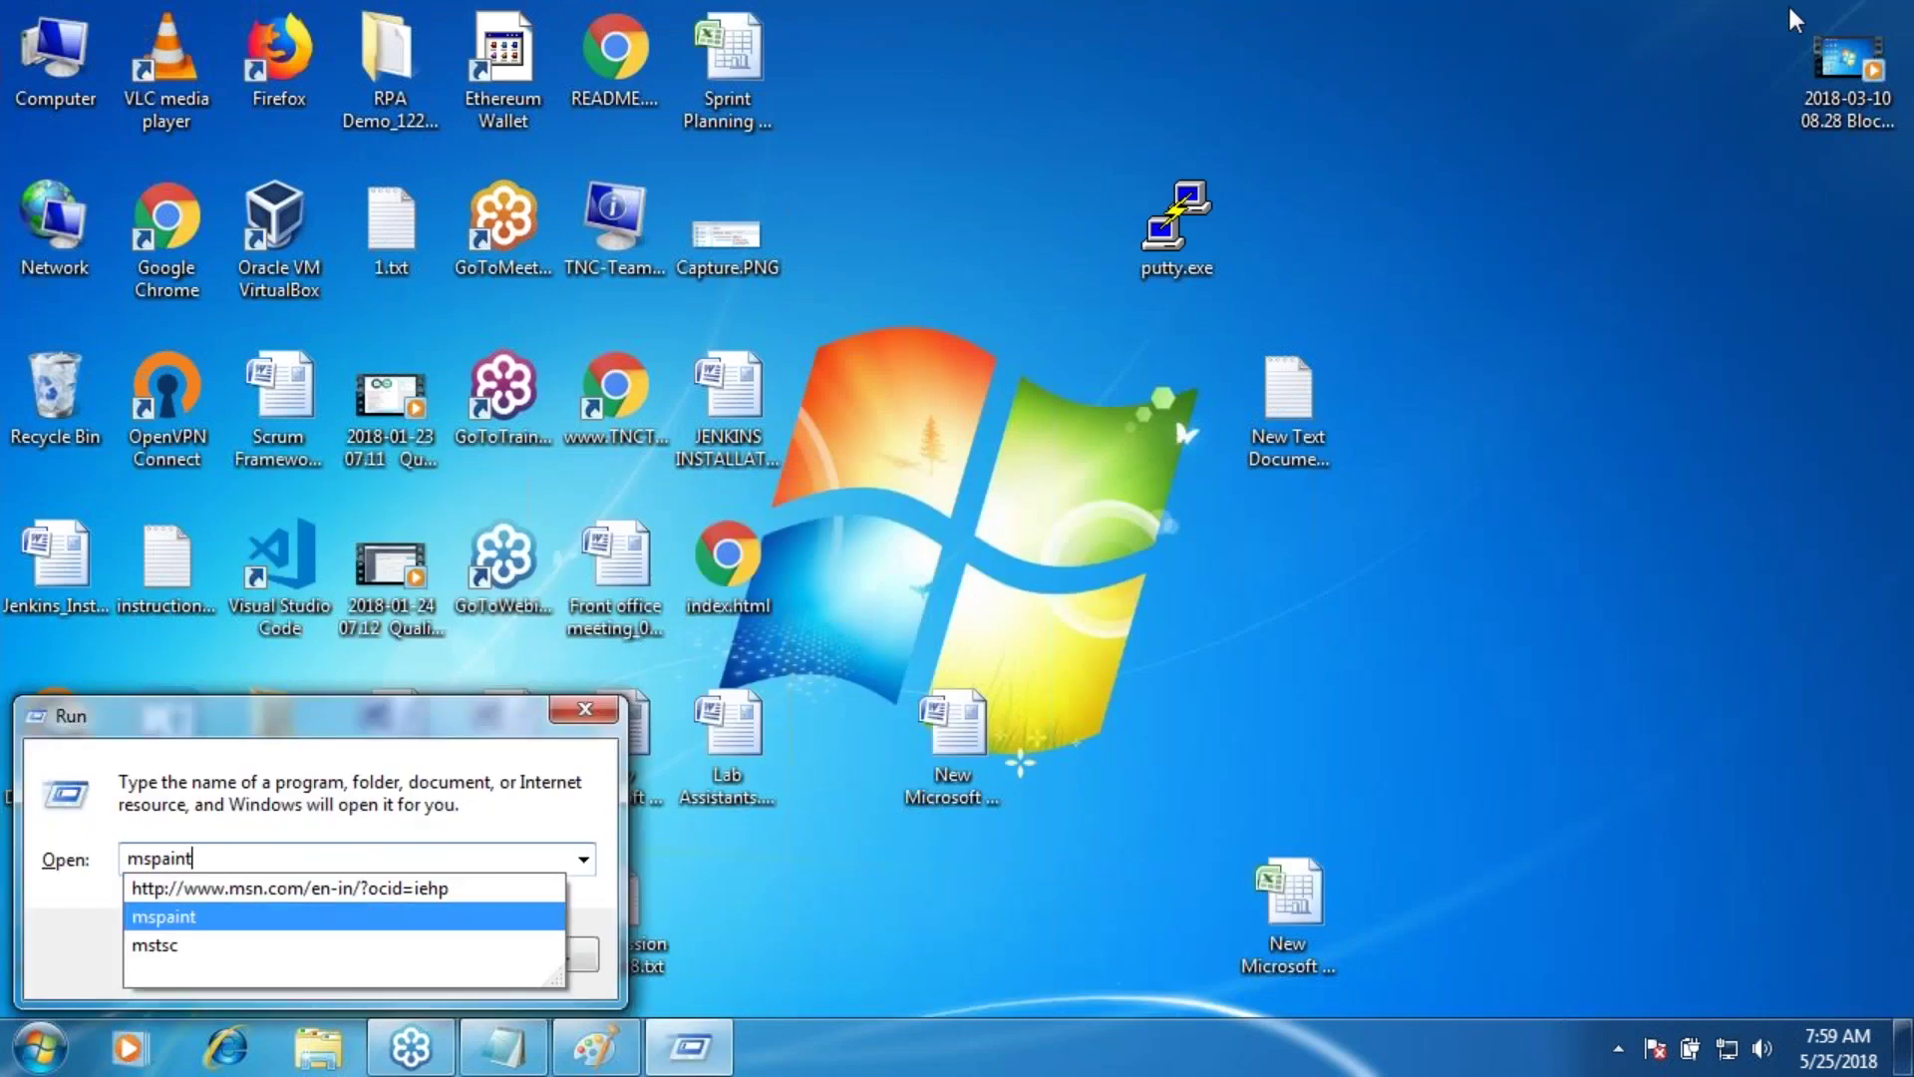
key(Return)
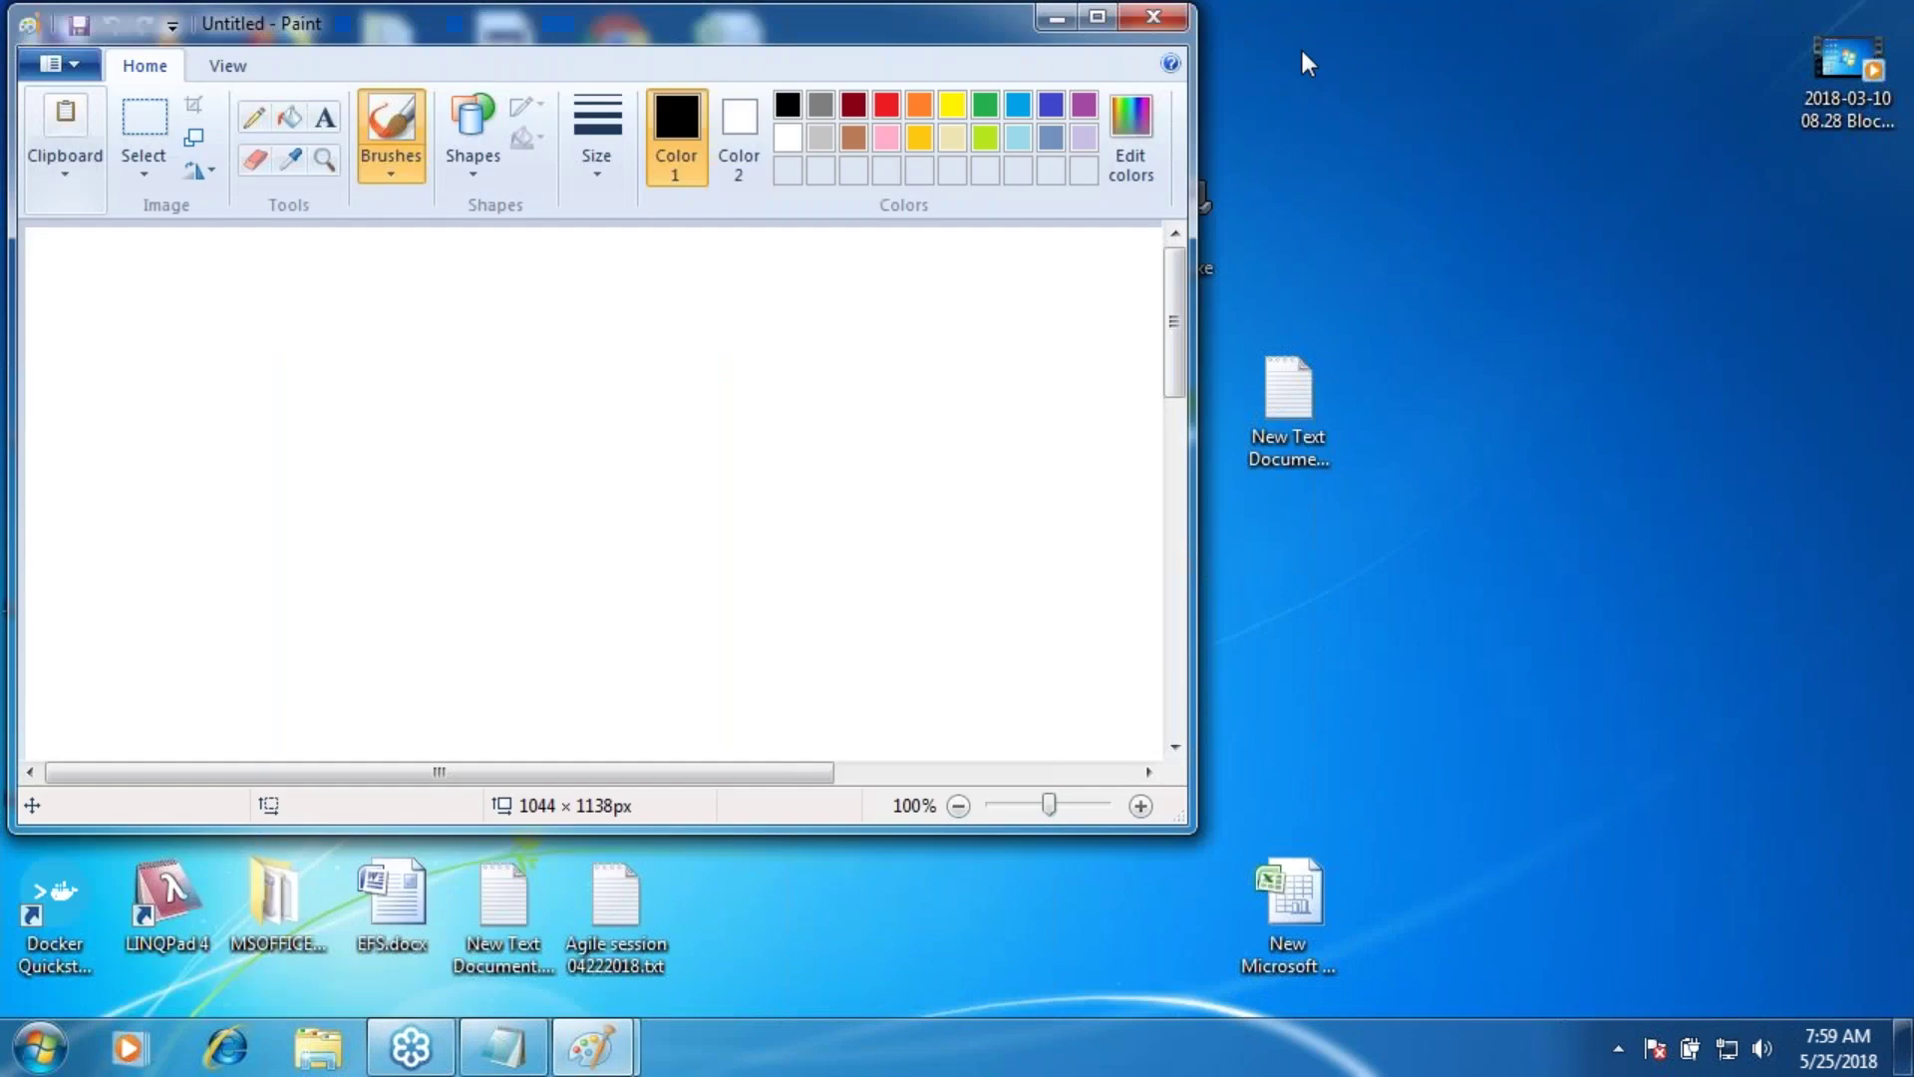
Step: Maximize the new Paint window and draw a tall rectangle in the upper left
click(1097, 20)
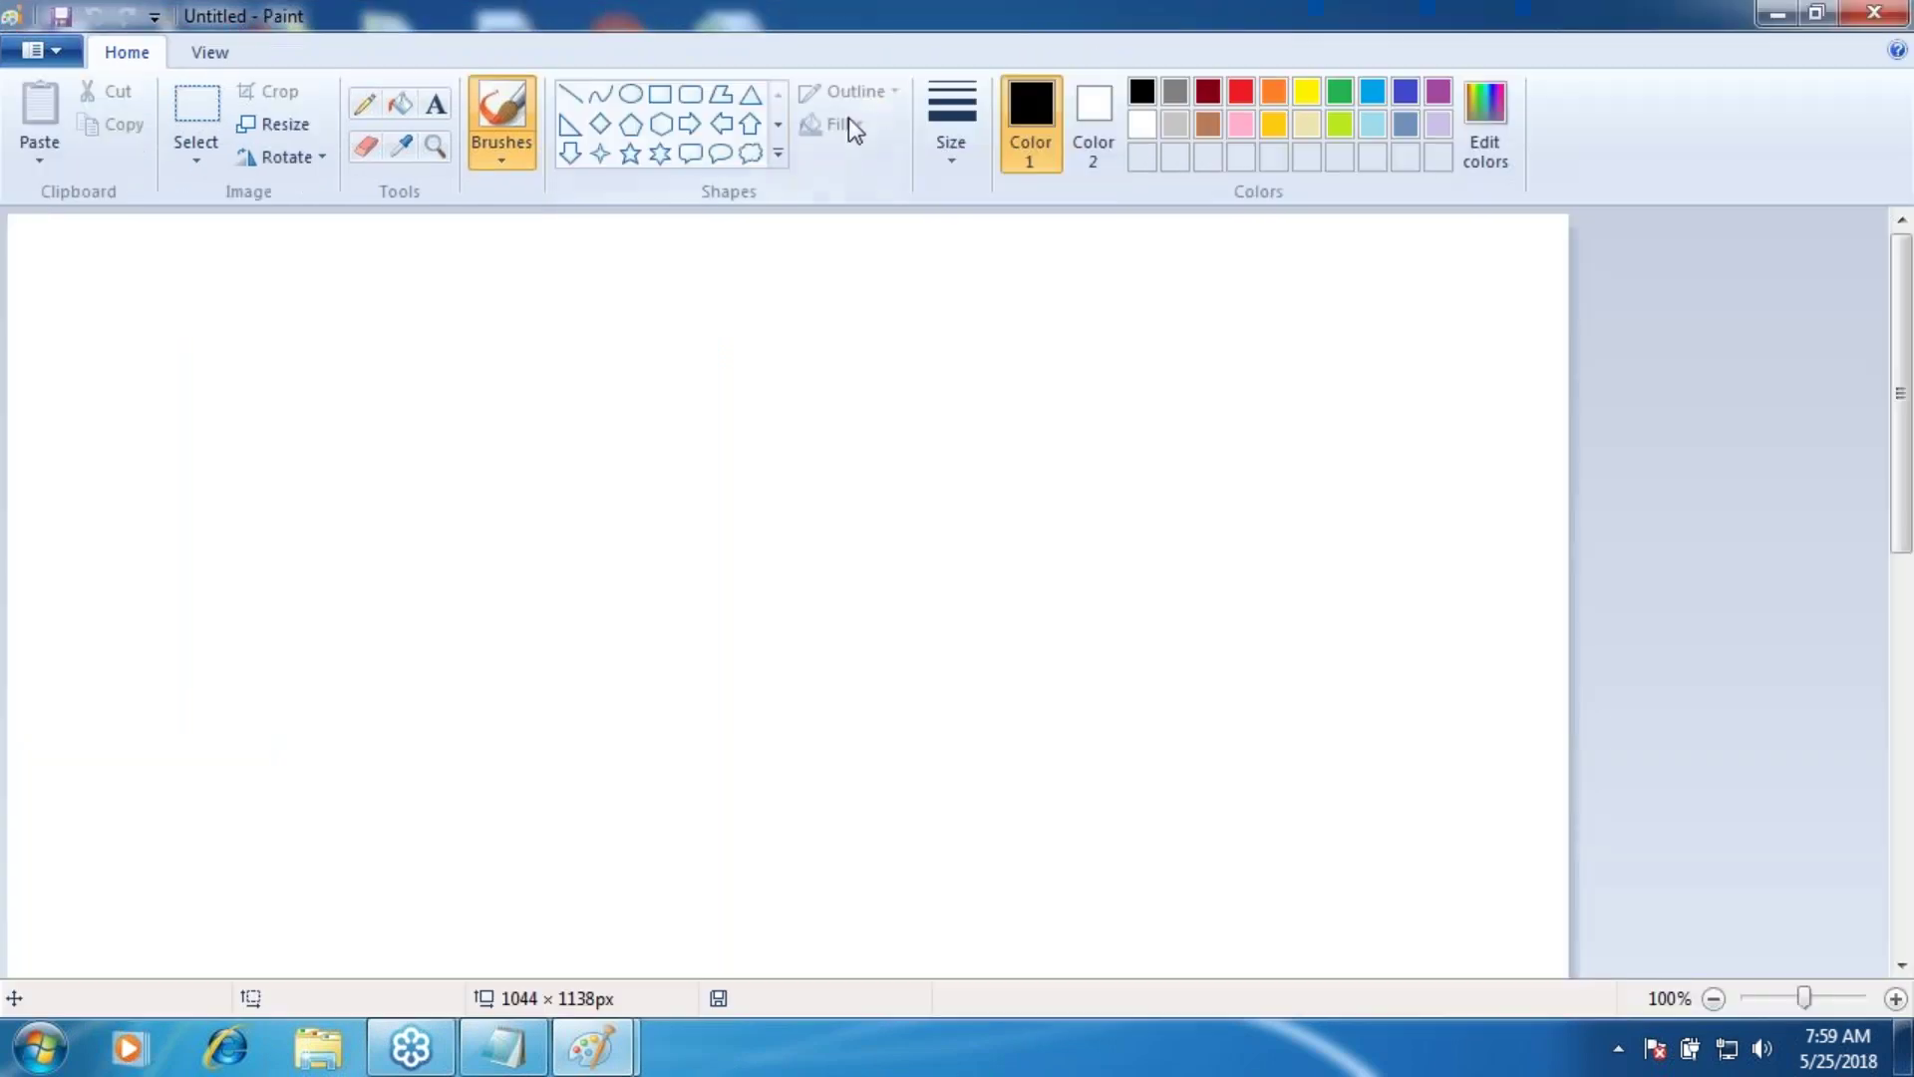
click(662, 91)
drag(341, 352, 485, 543)
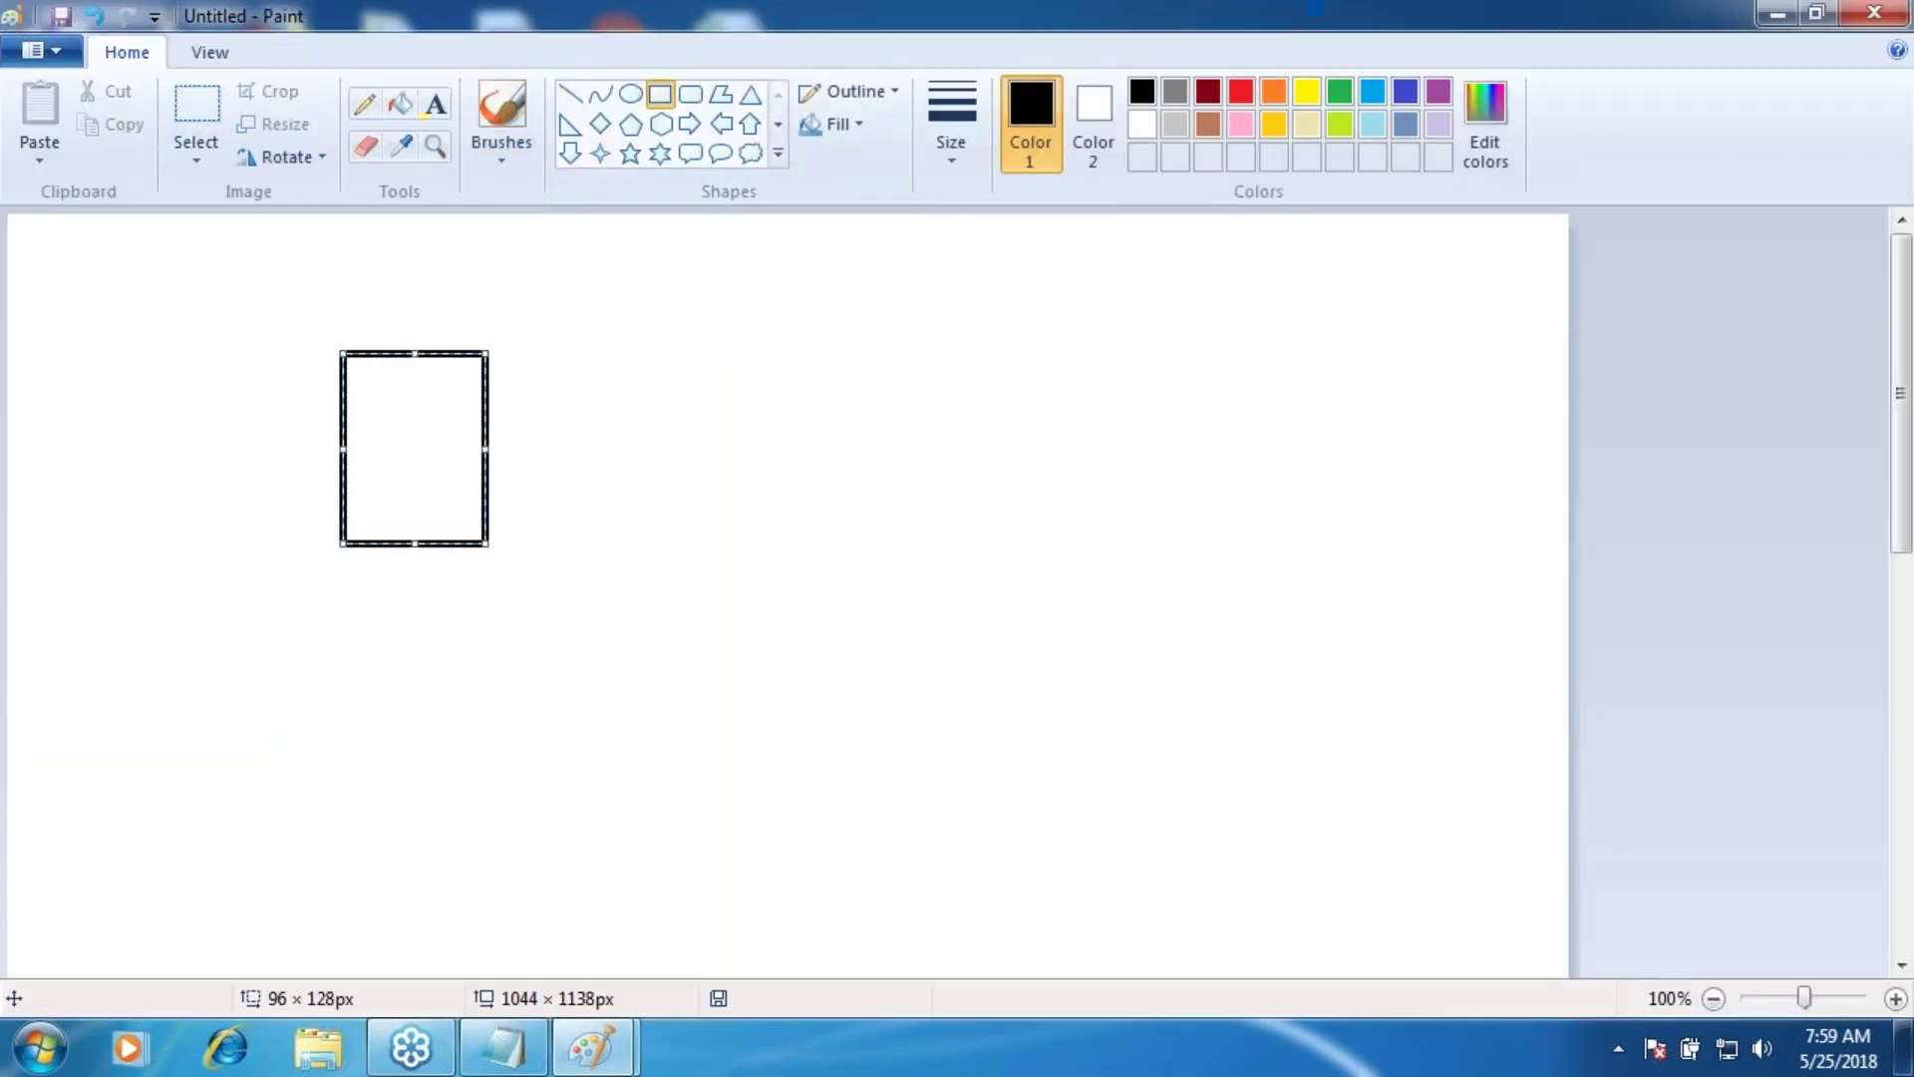
Step: Add the text 'Jenkins' above the rectangle and 'Ubuntu' inside it
click(438, 100)
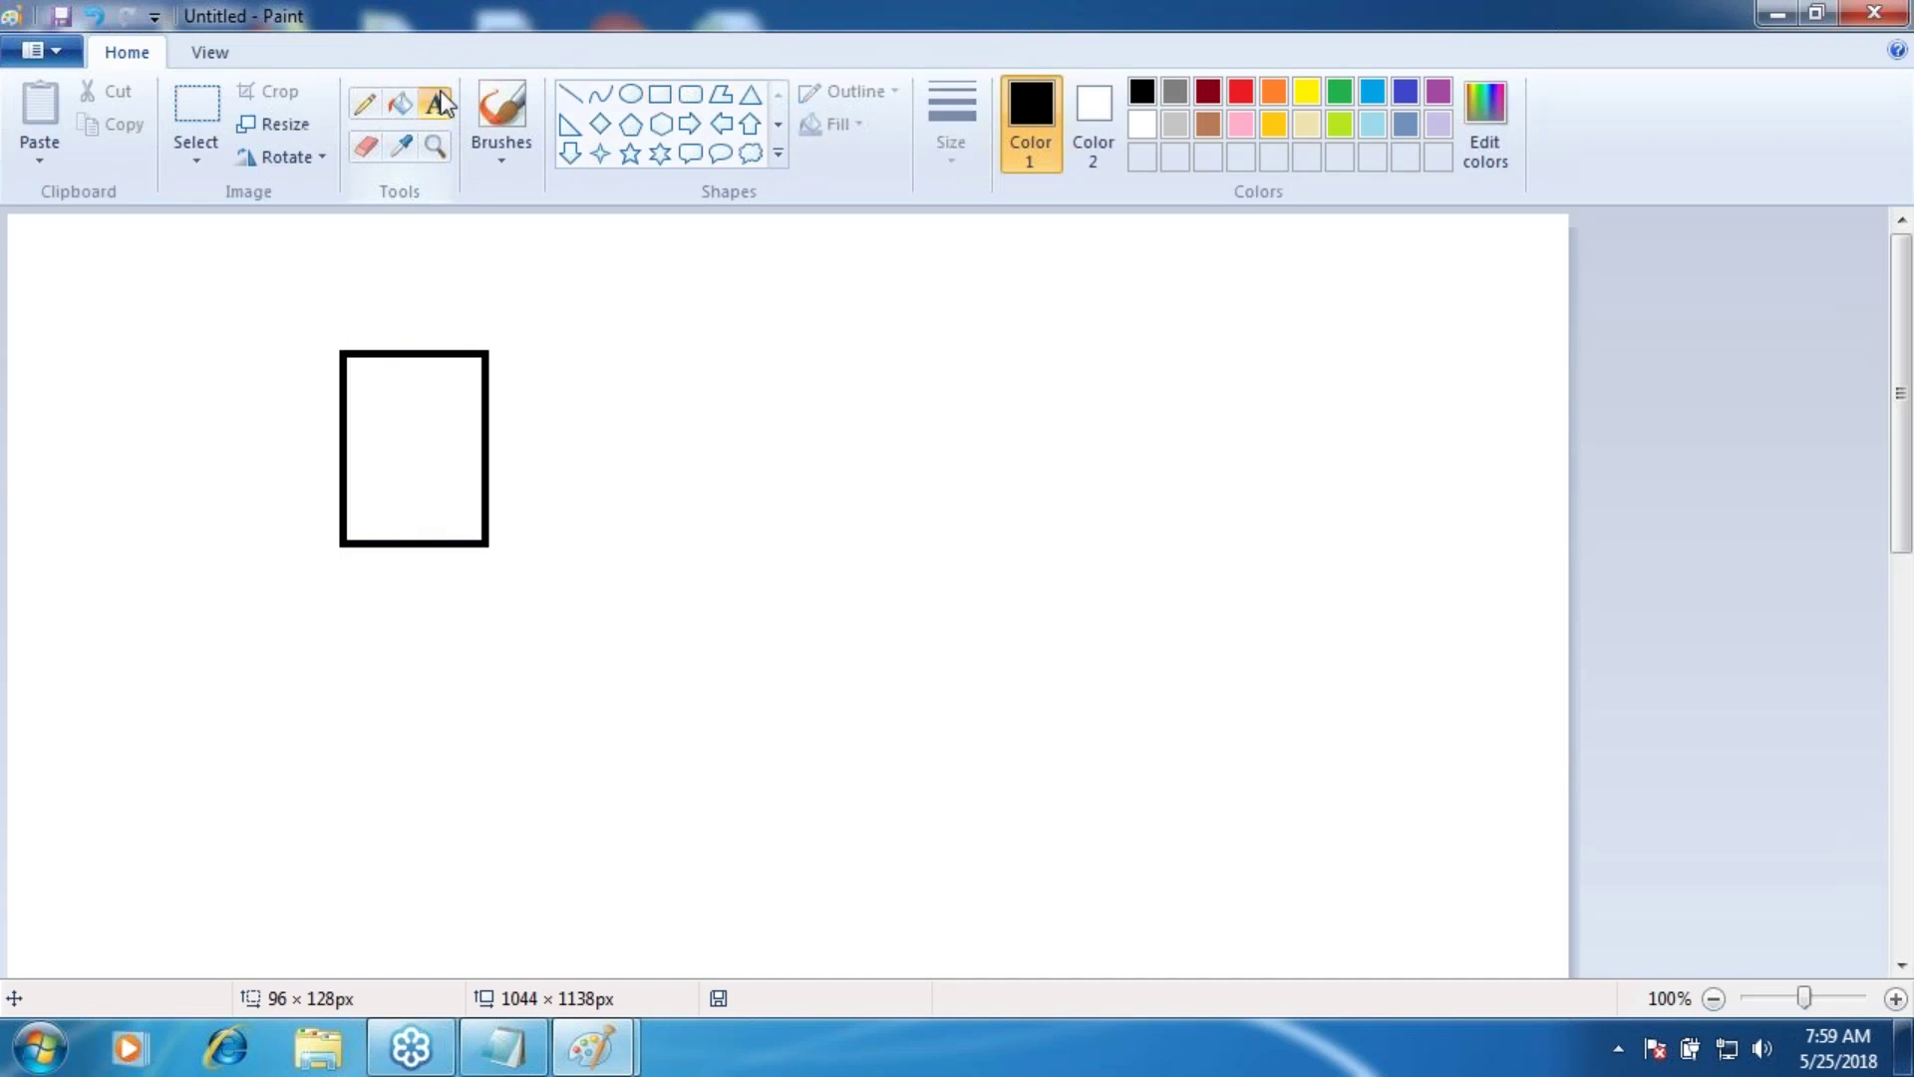
click(355, 309)
text(One)
key(BackSpace)
key(BackSpace)
text(enkins)
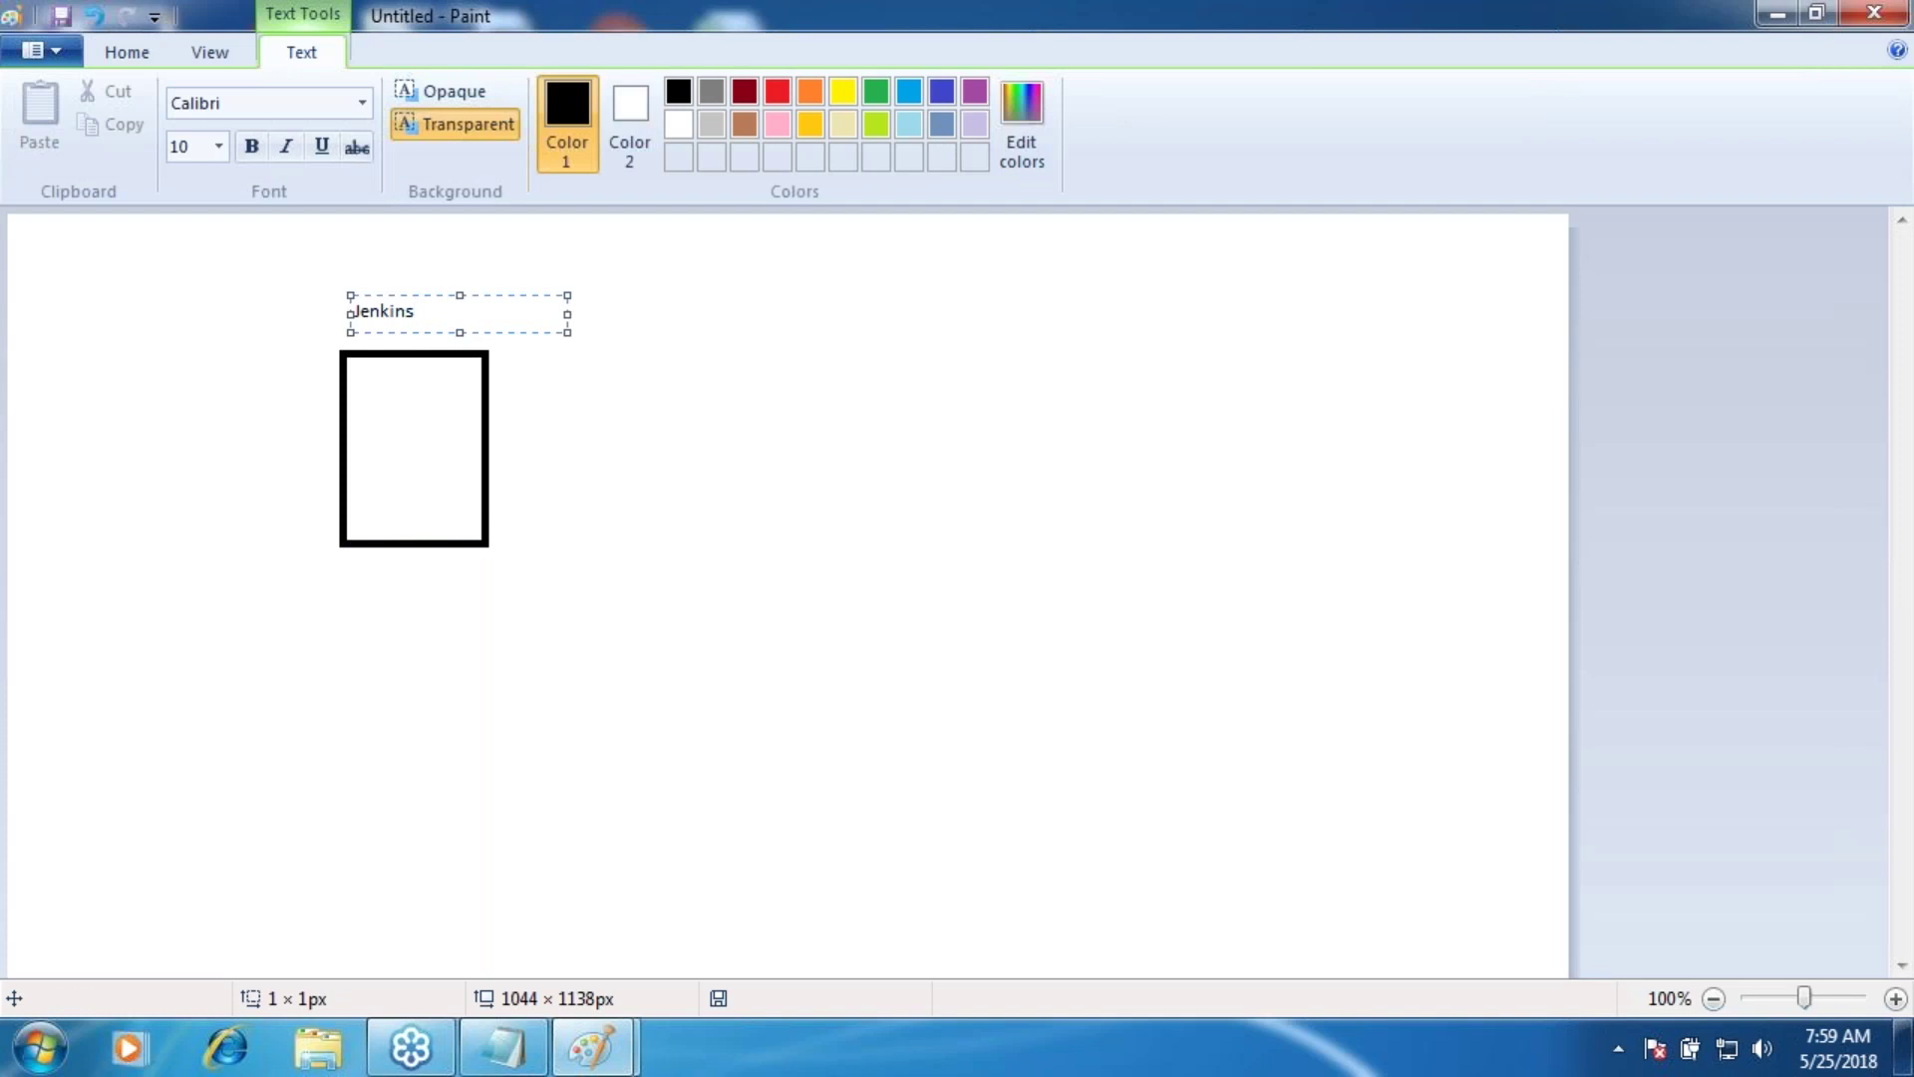
click(367, 399)
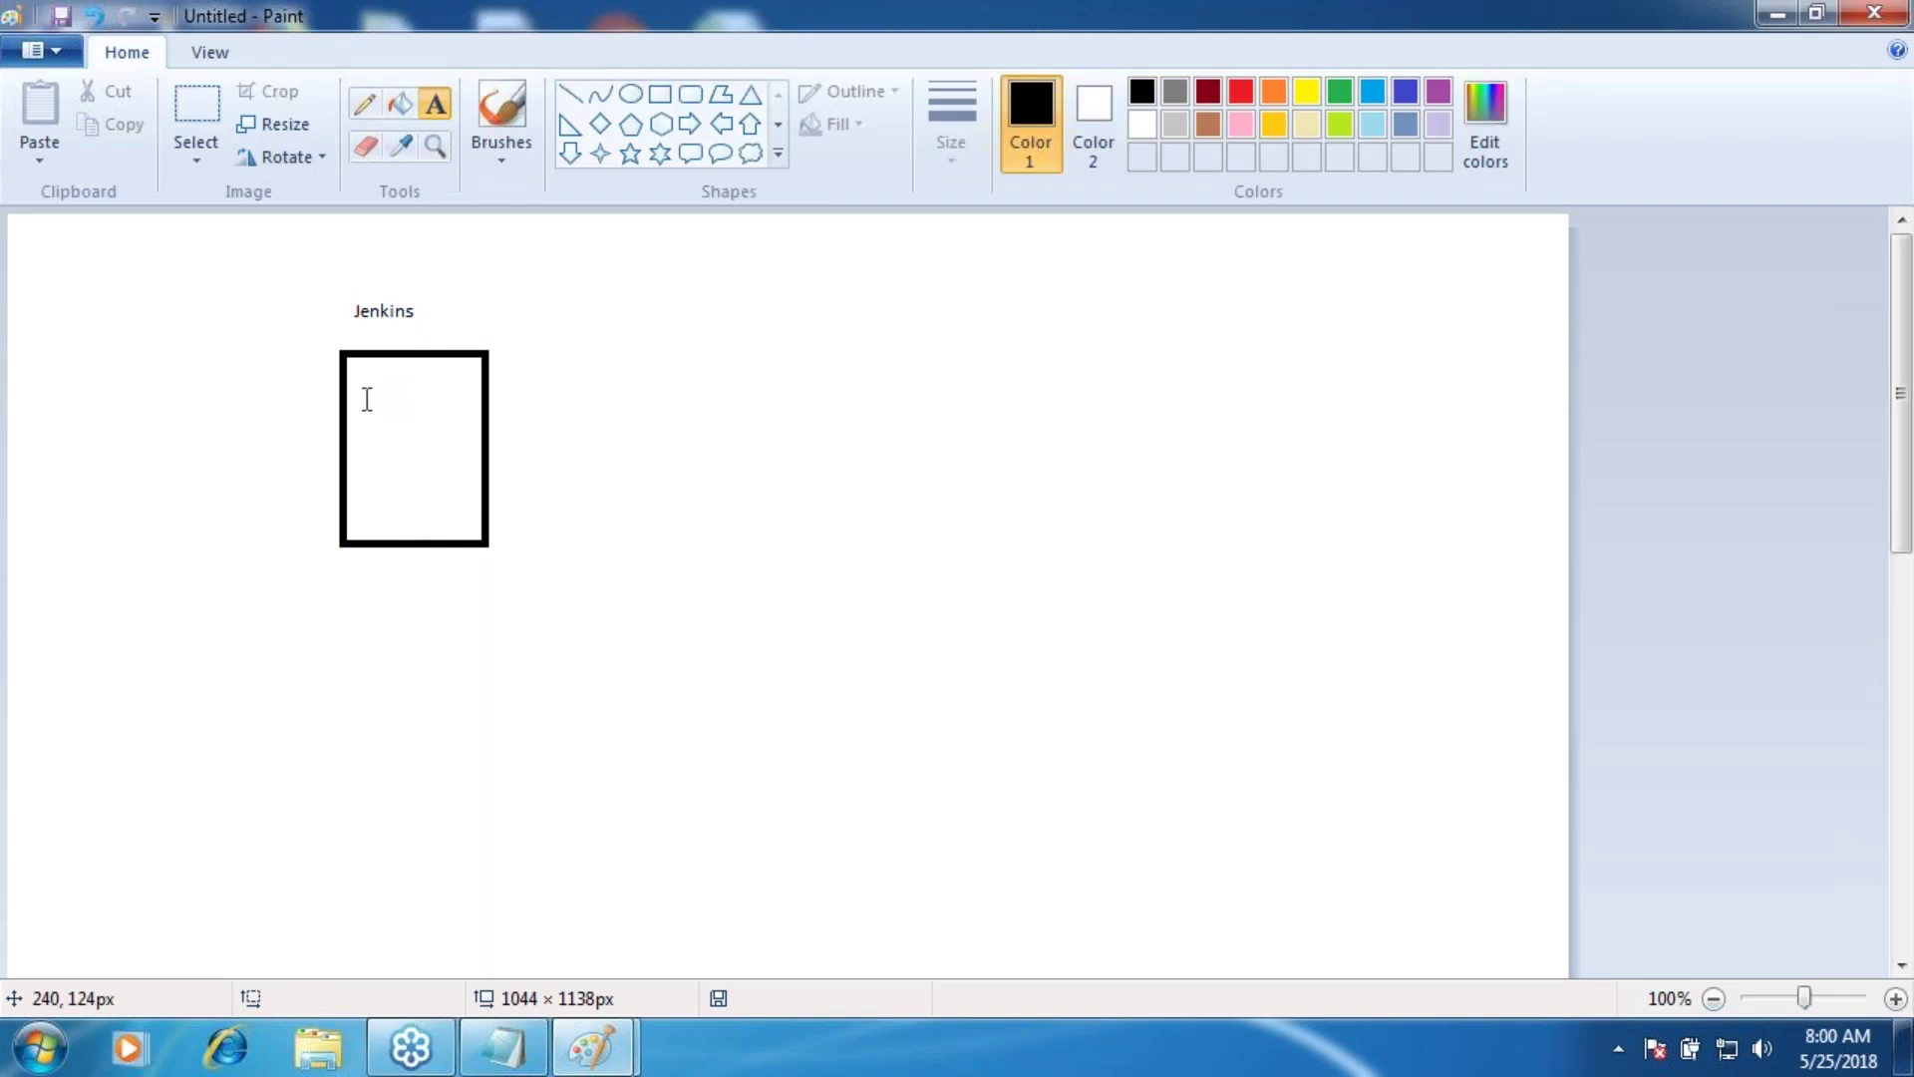
click(367, 399)
text(Ubuntu)
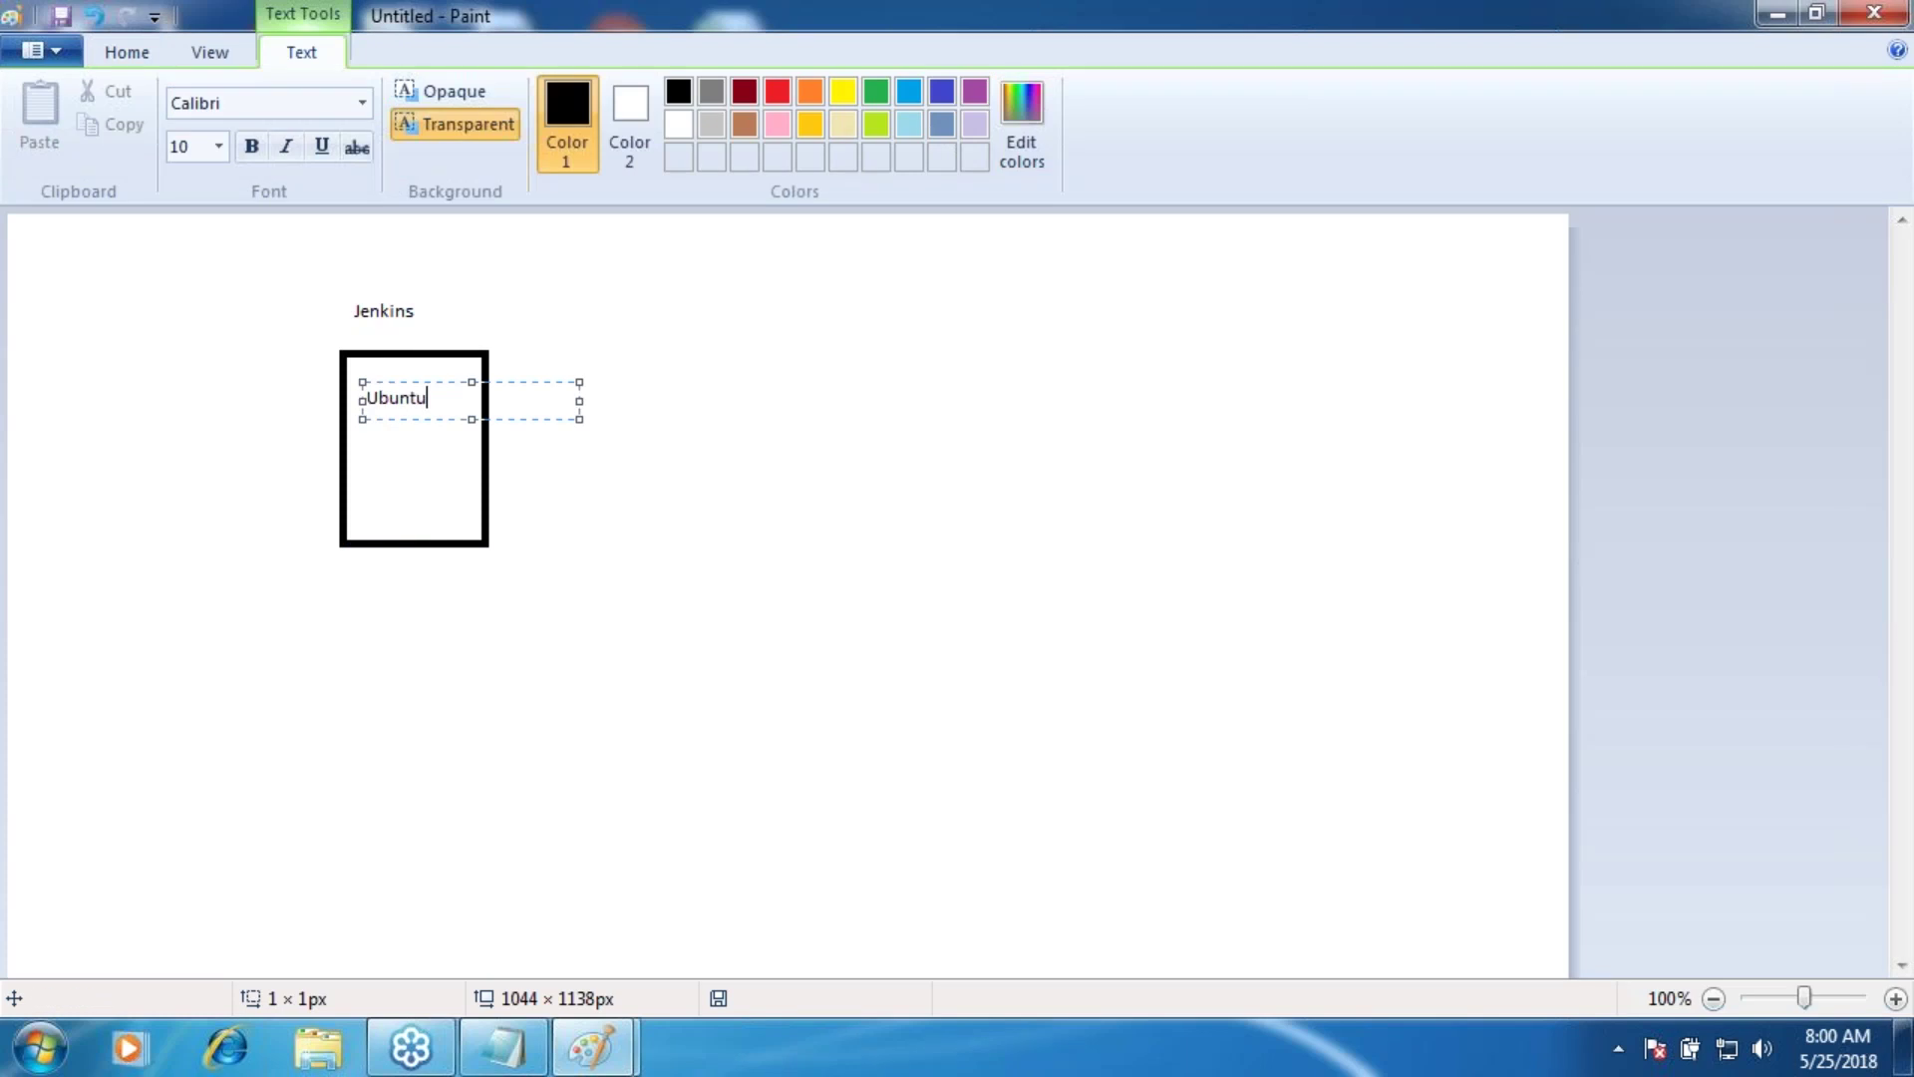
click(527, 810)
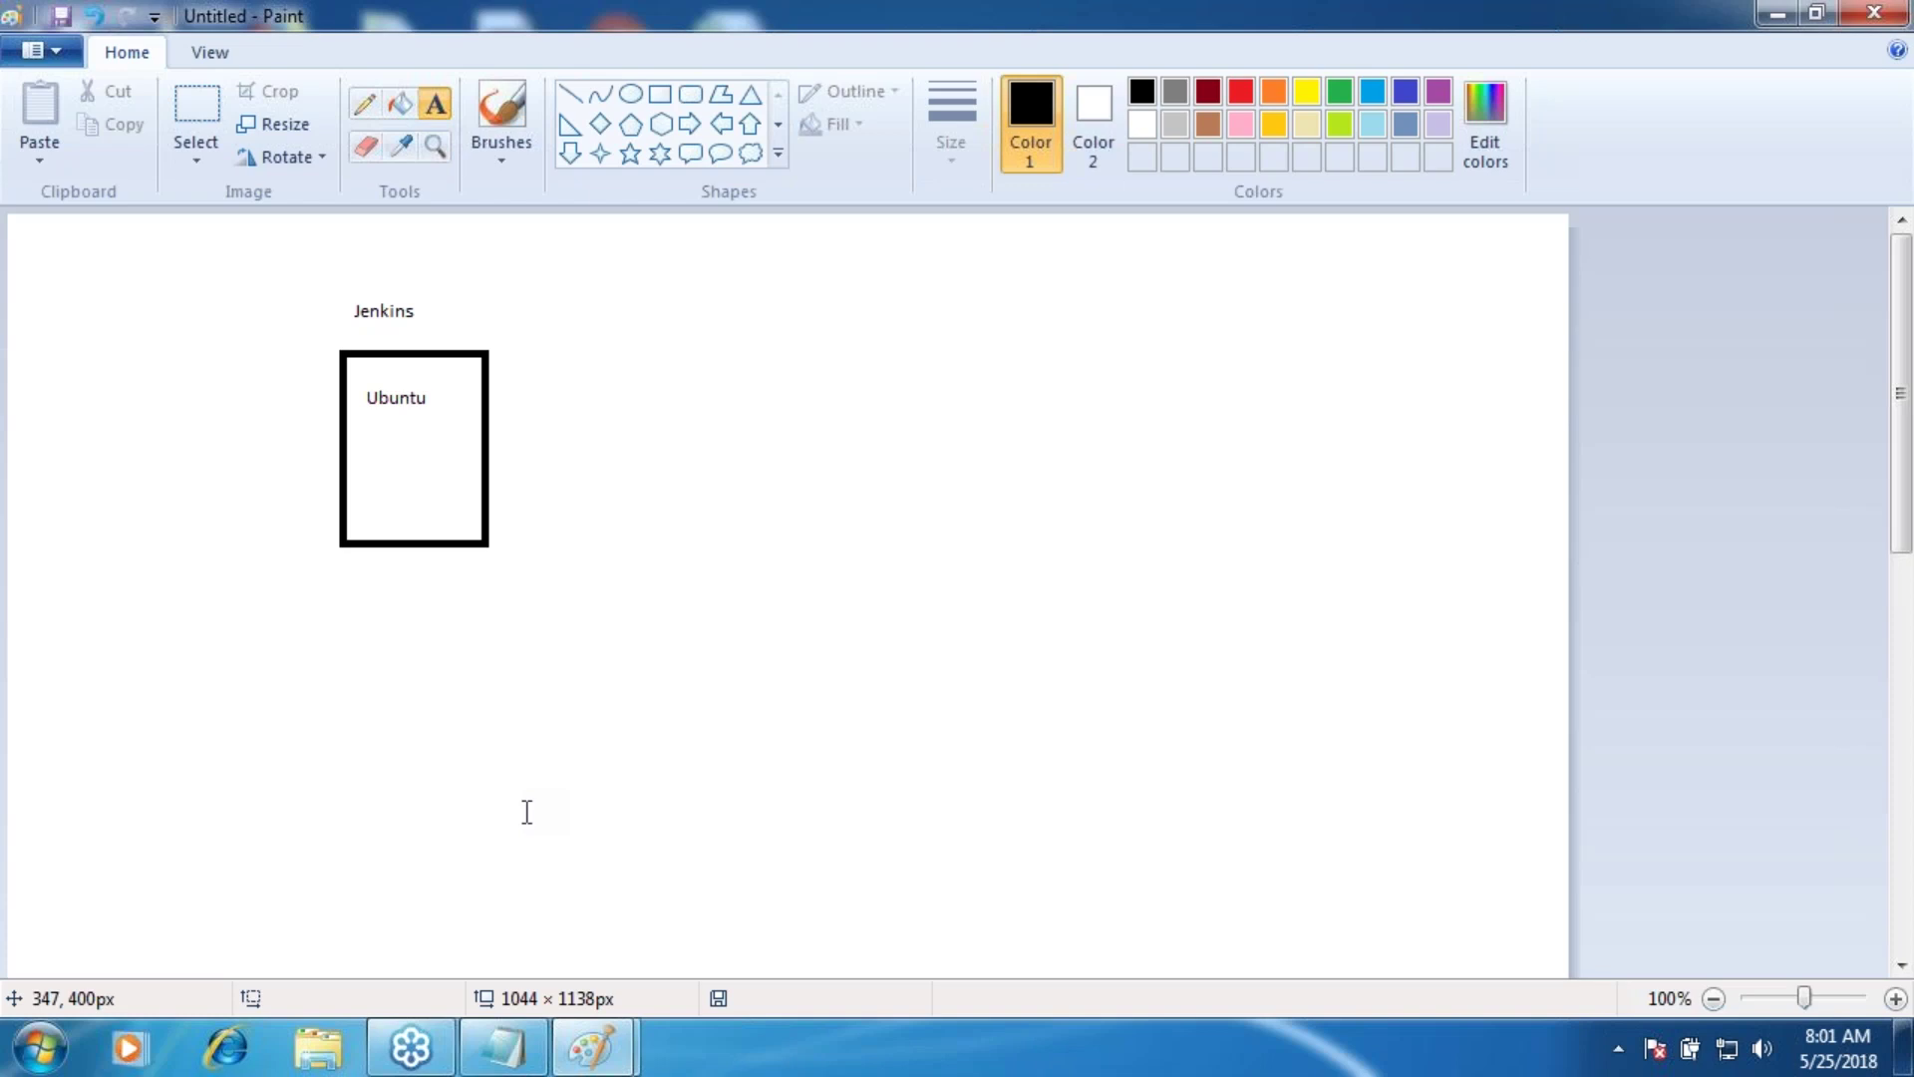
Step: Add the label 'Master' beside the Jenkins text
click(437, 313)
text(Master)
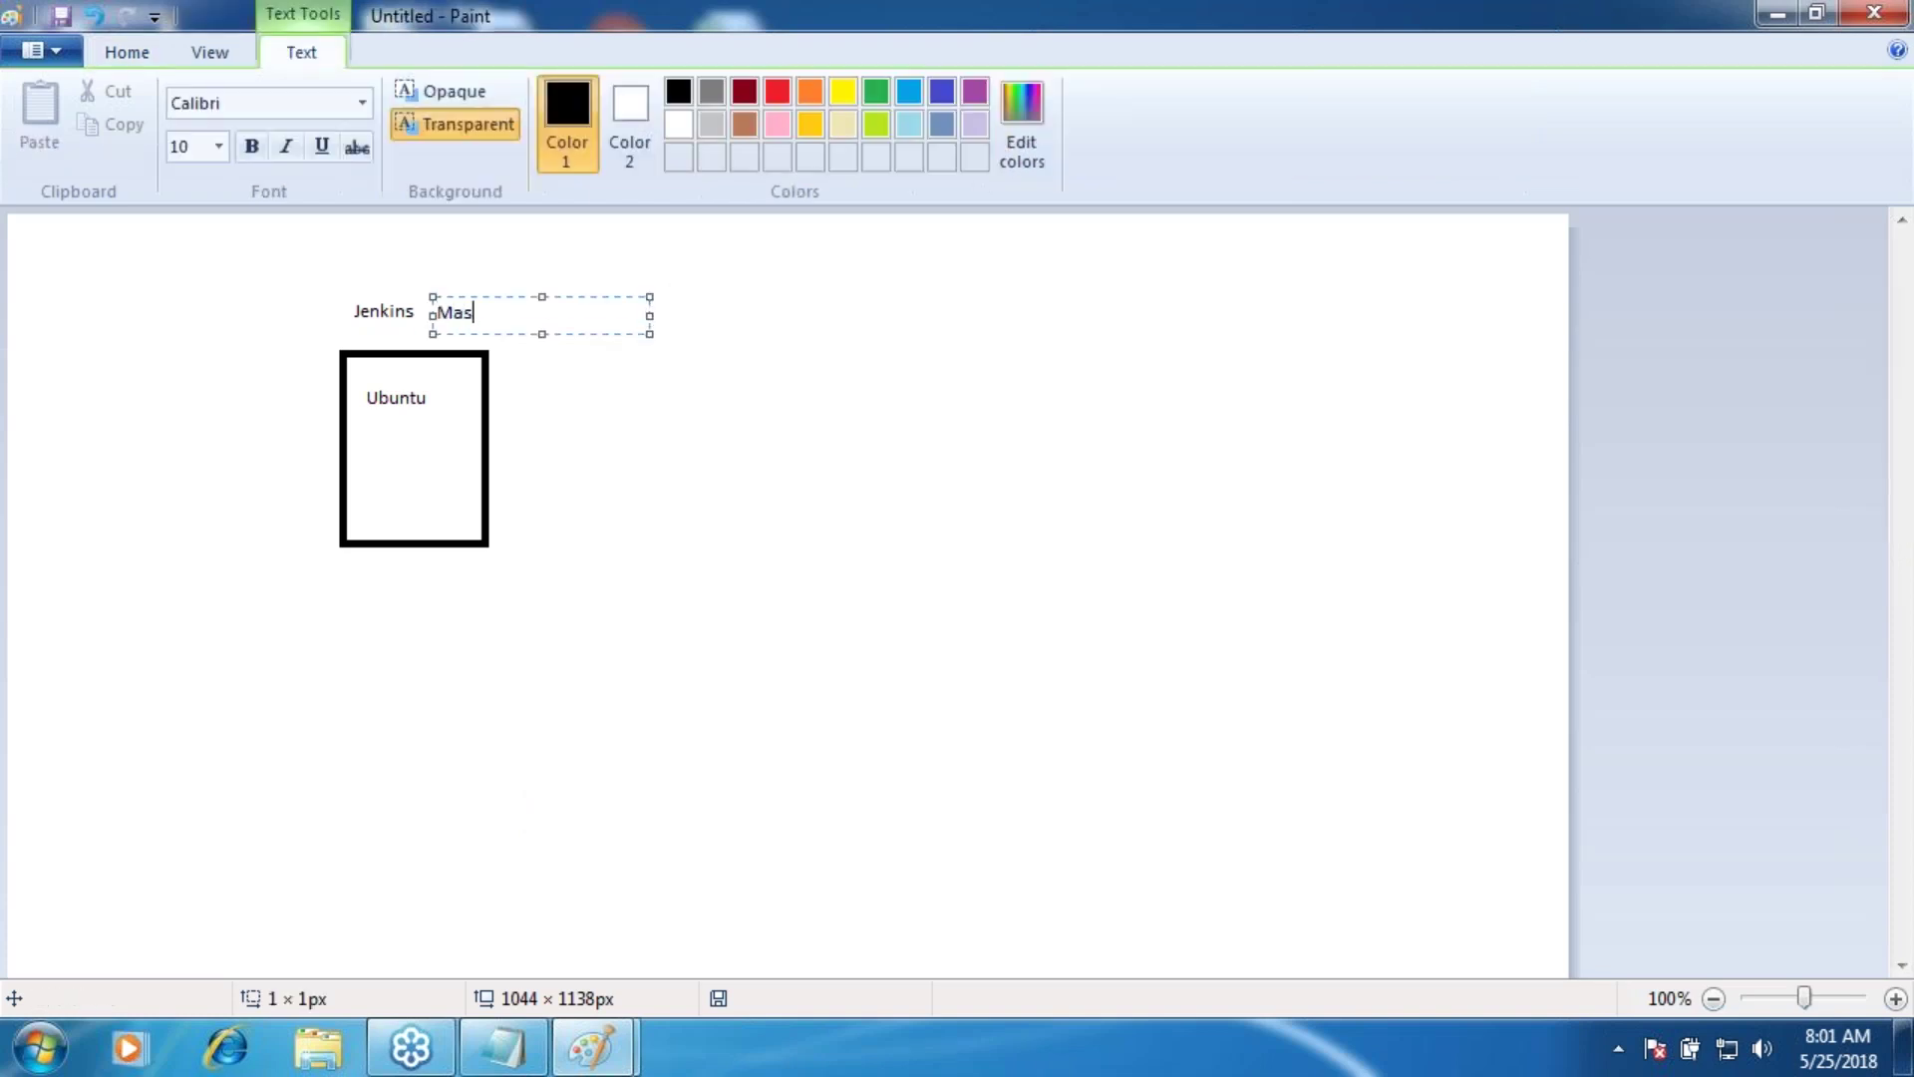
click(440, 903)
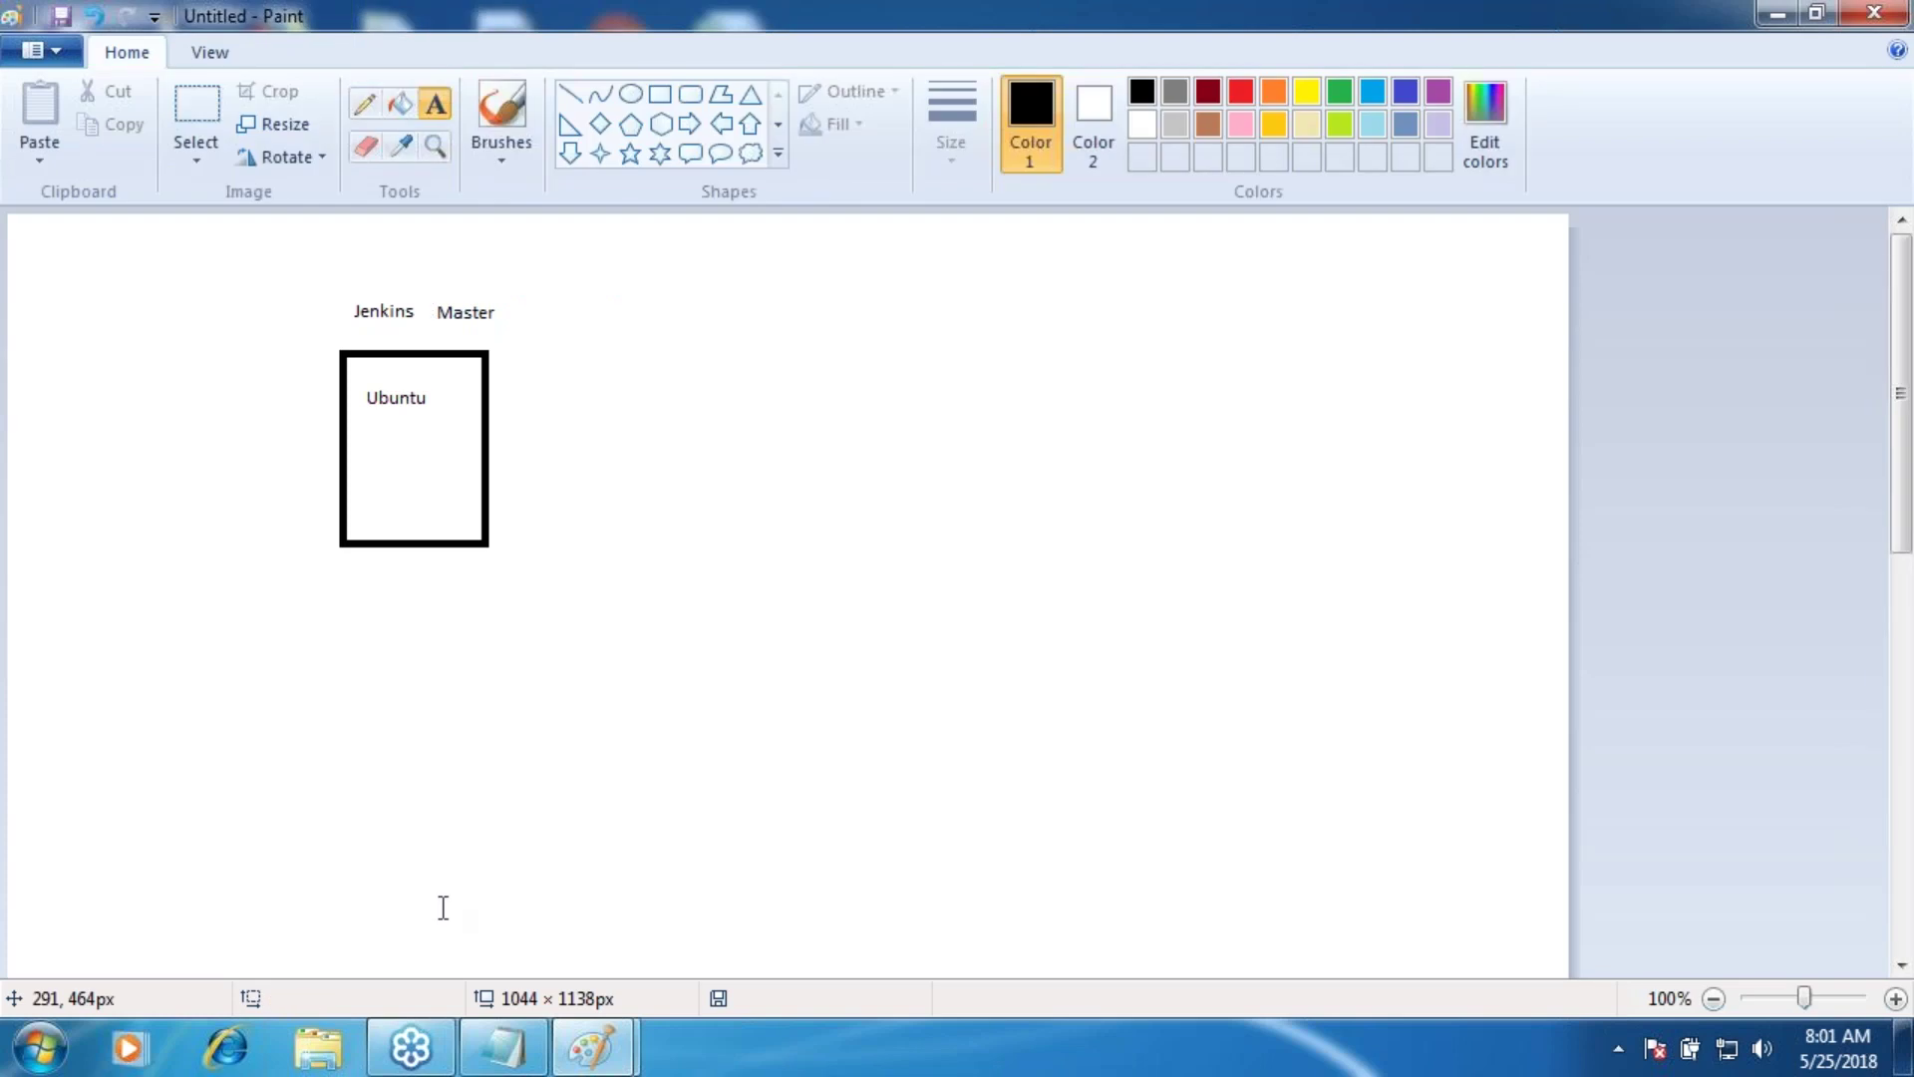
Step: Draw four more rectangles: upper right, lower right, lower middle and top middle
click(659, 93)
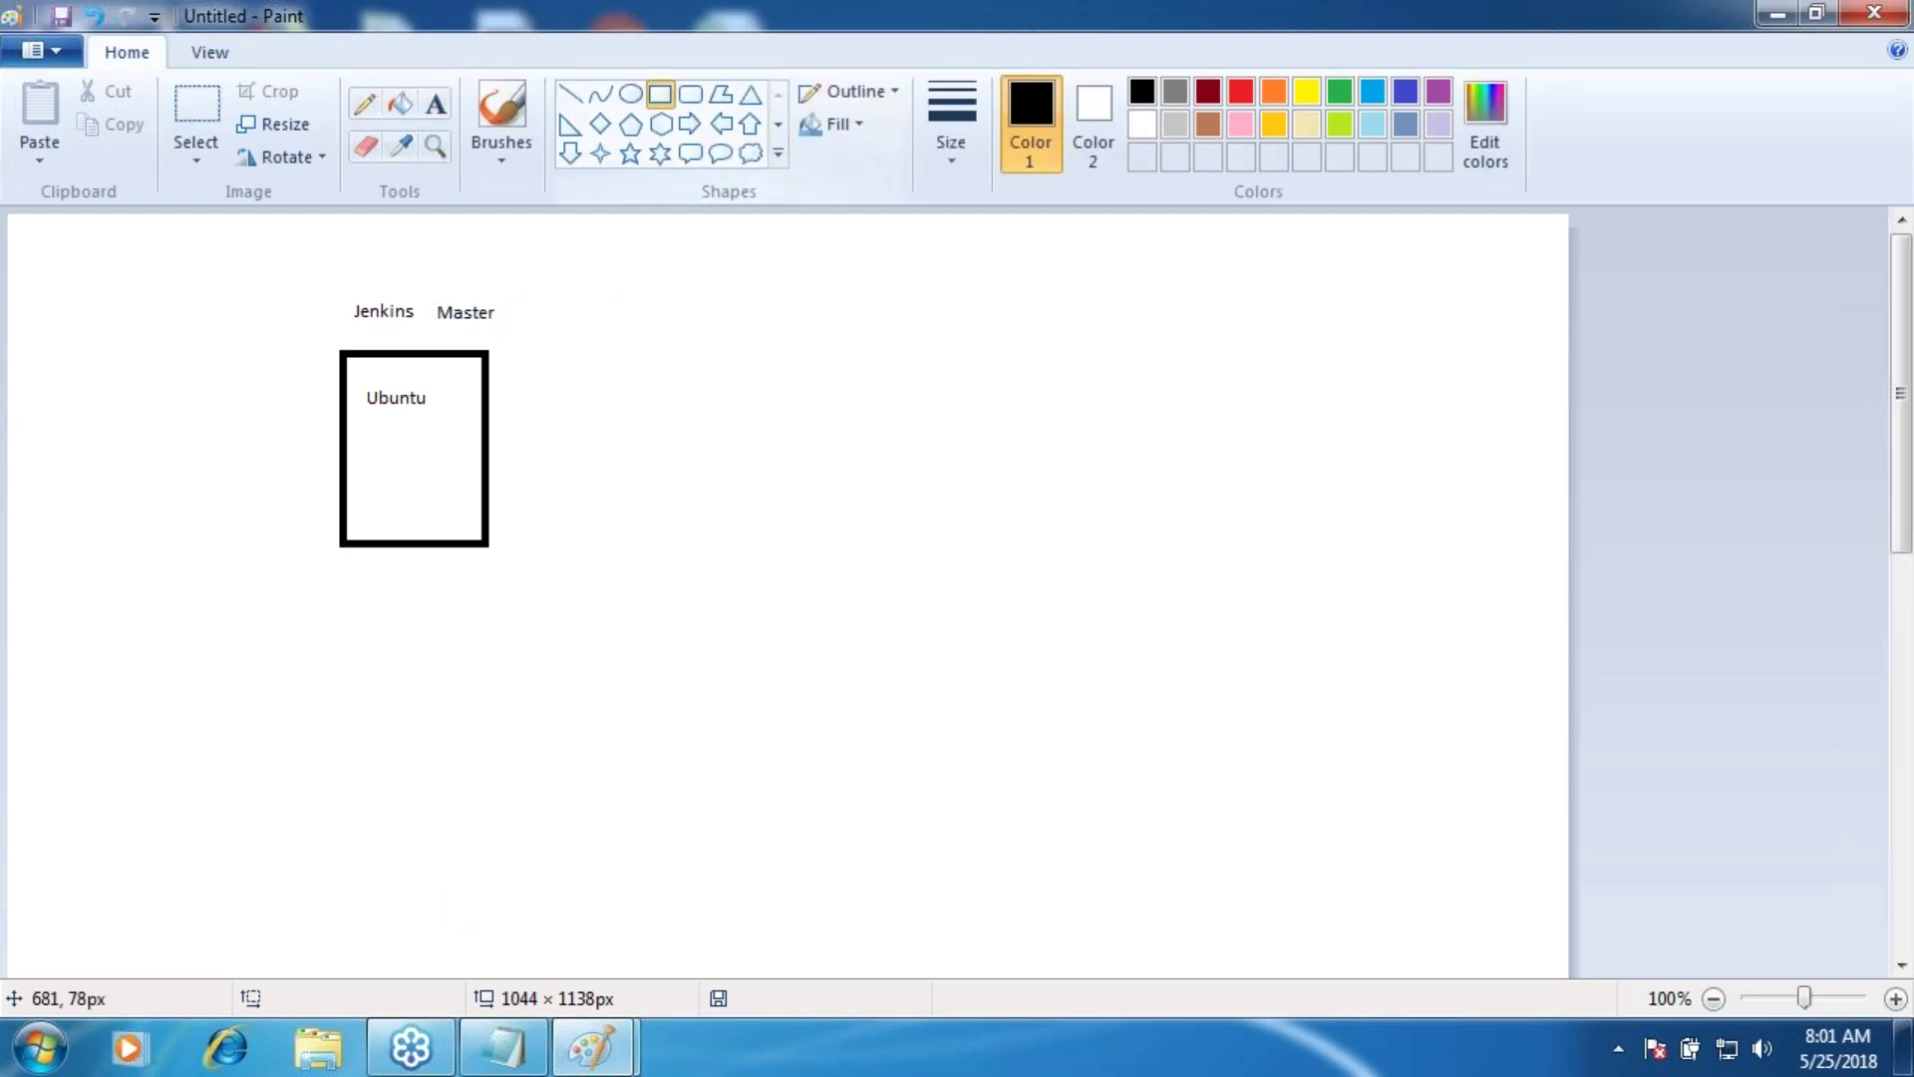
drag(1063, 295, 1218, 447)
click(1046, 638)
drag(1046, 638, 1169, 749)
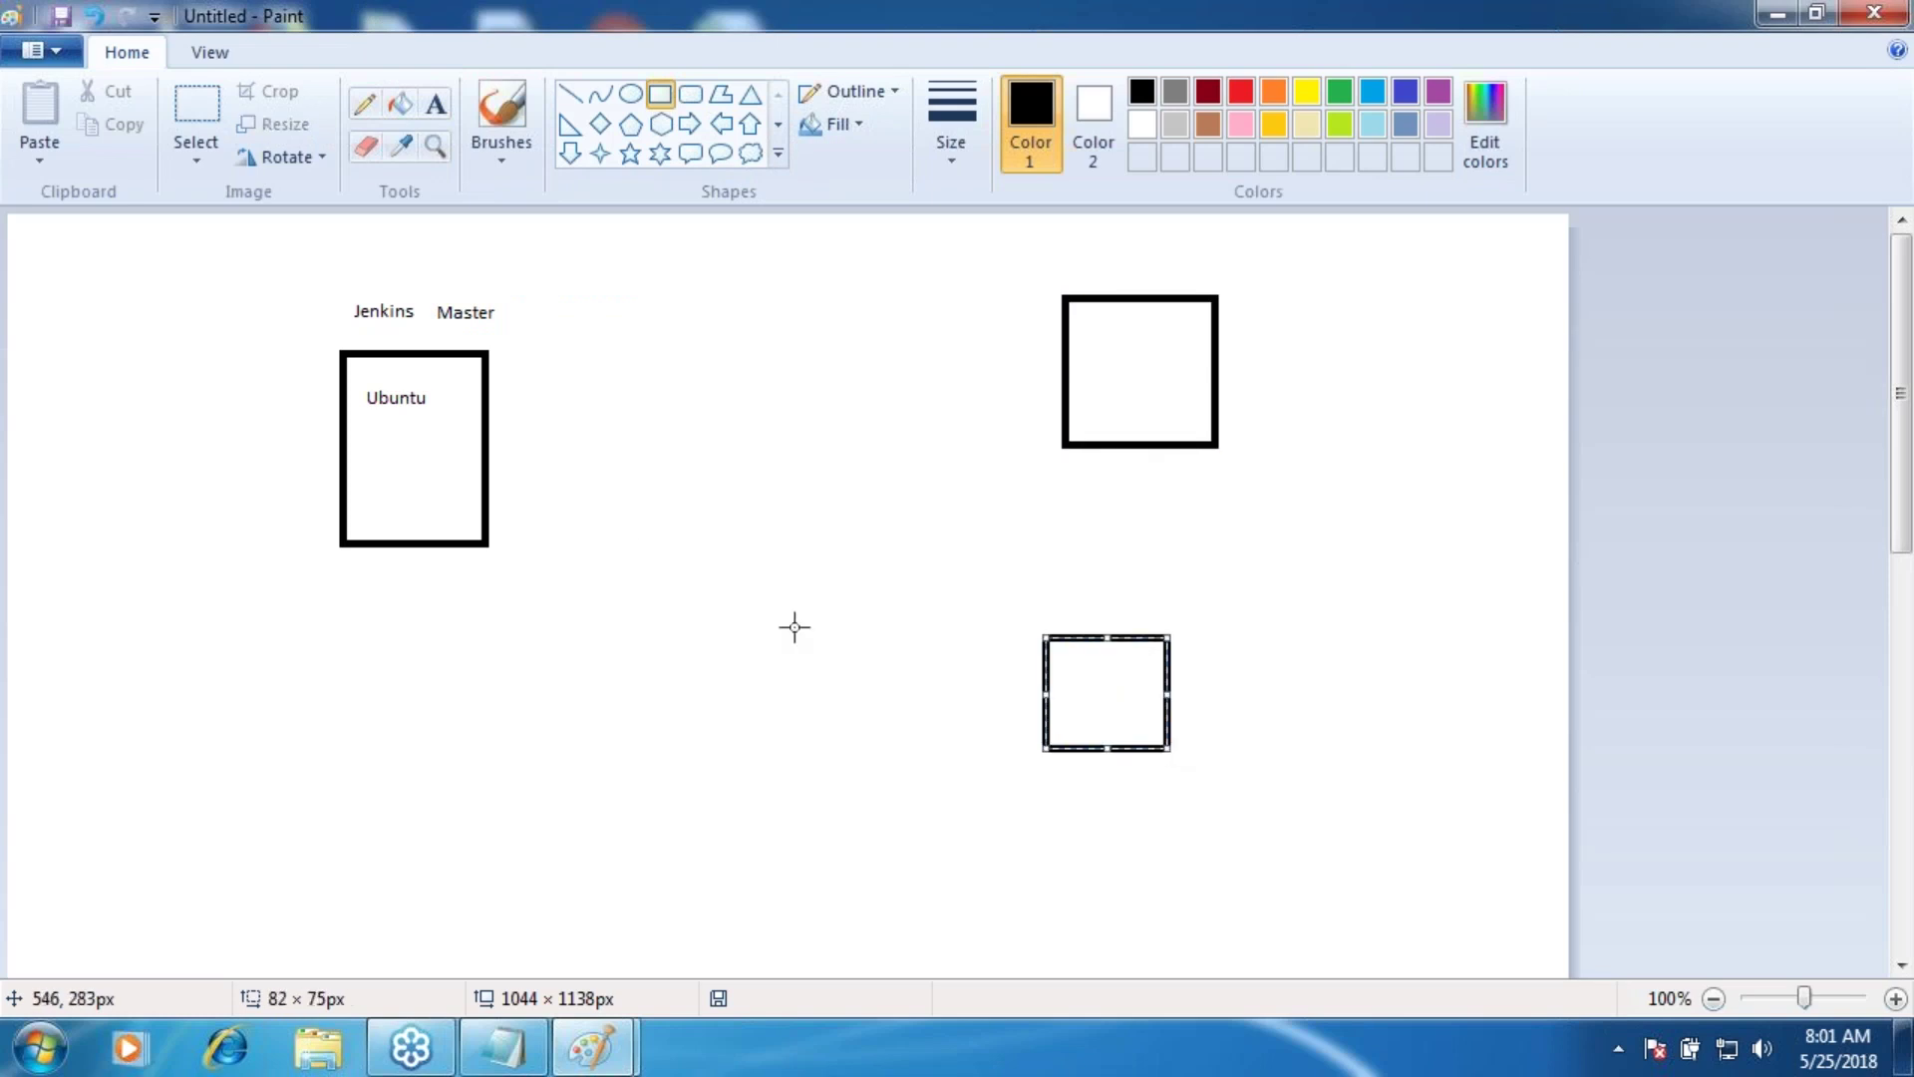
click(645, 615)
drag(645, 615, 761, 795)
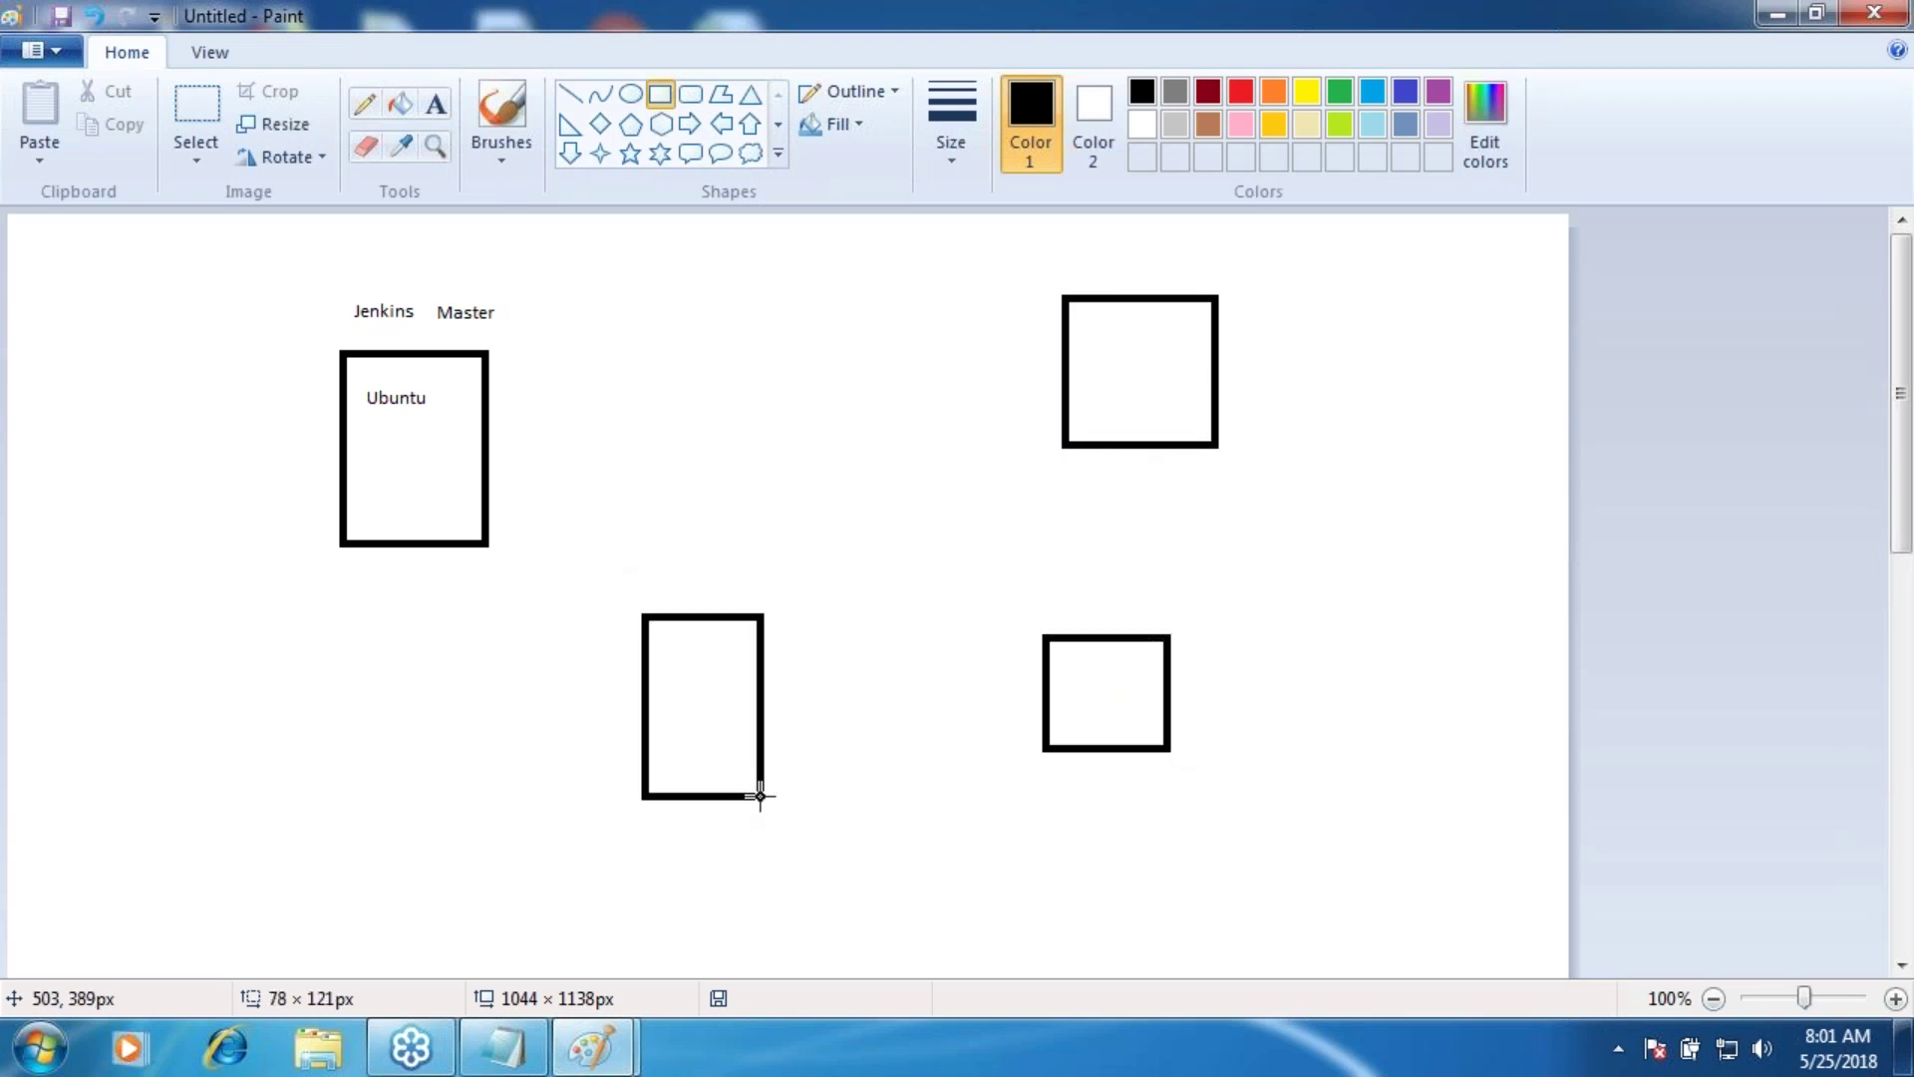
click(752, 290)
drag(752, 290, 869, 389)
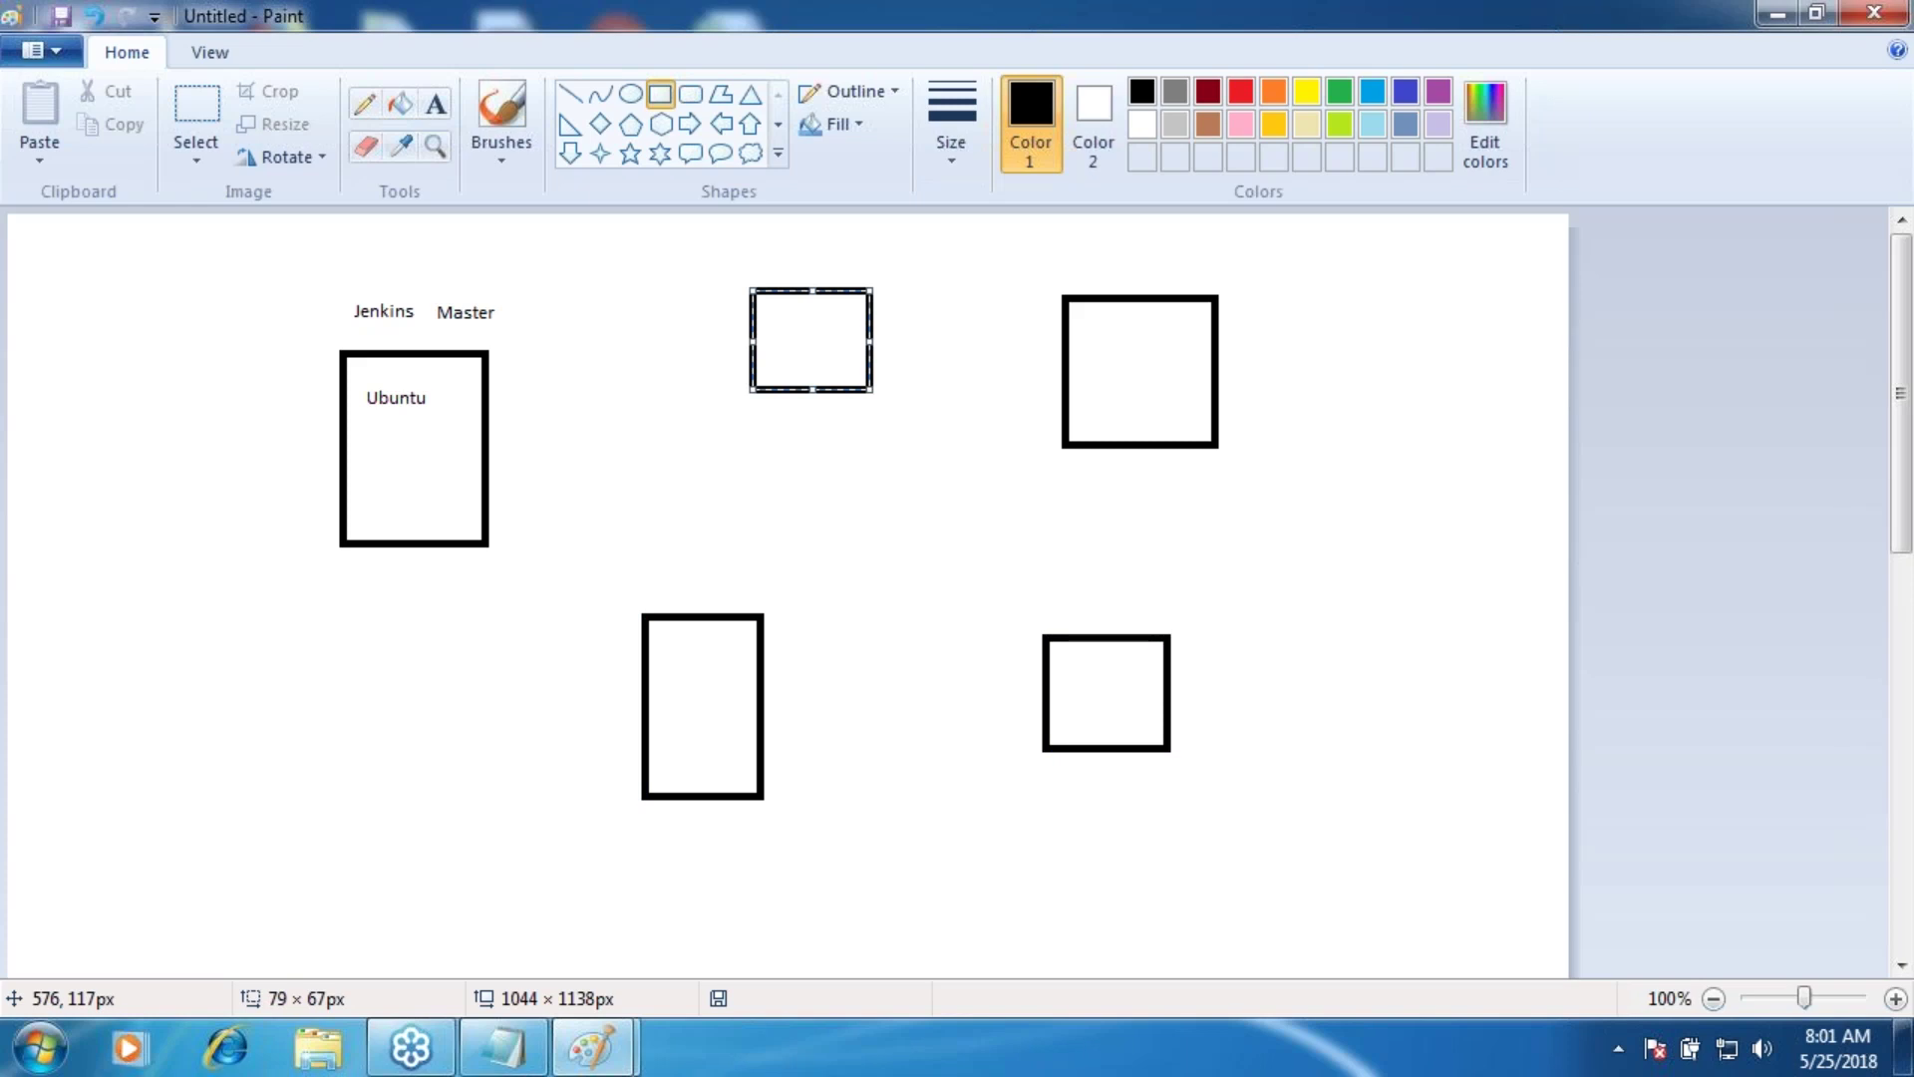
Step: Label the top middle box 'Windows' and the upper right square 'RedHat'
click(435, 104)
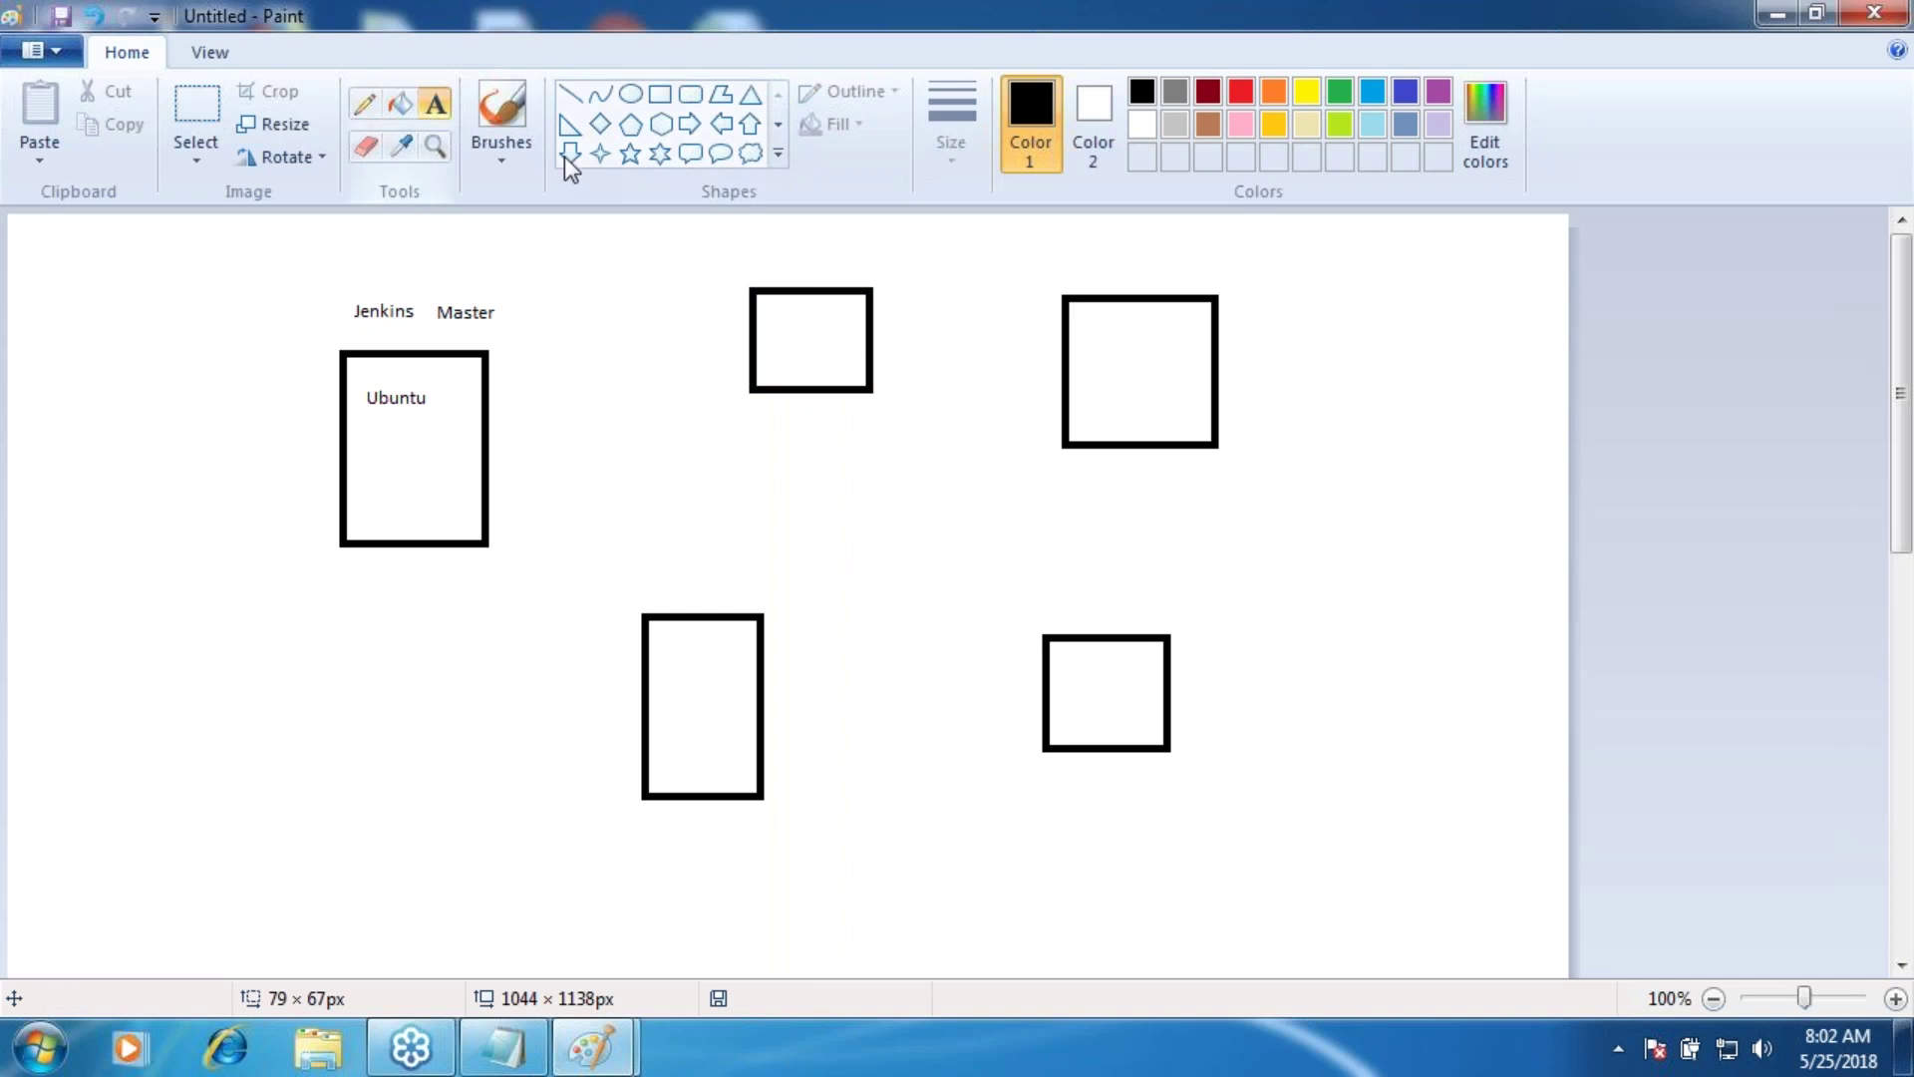
click(739, 244)
text(Wi)
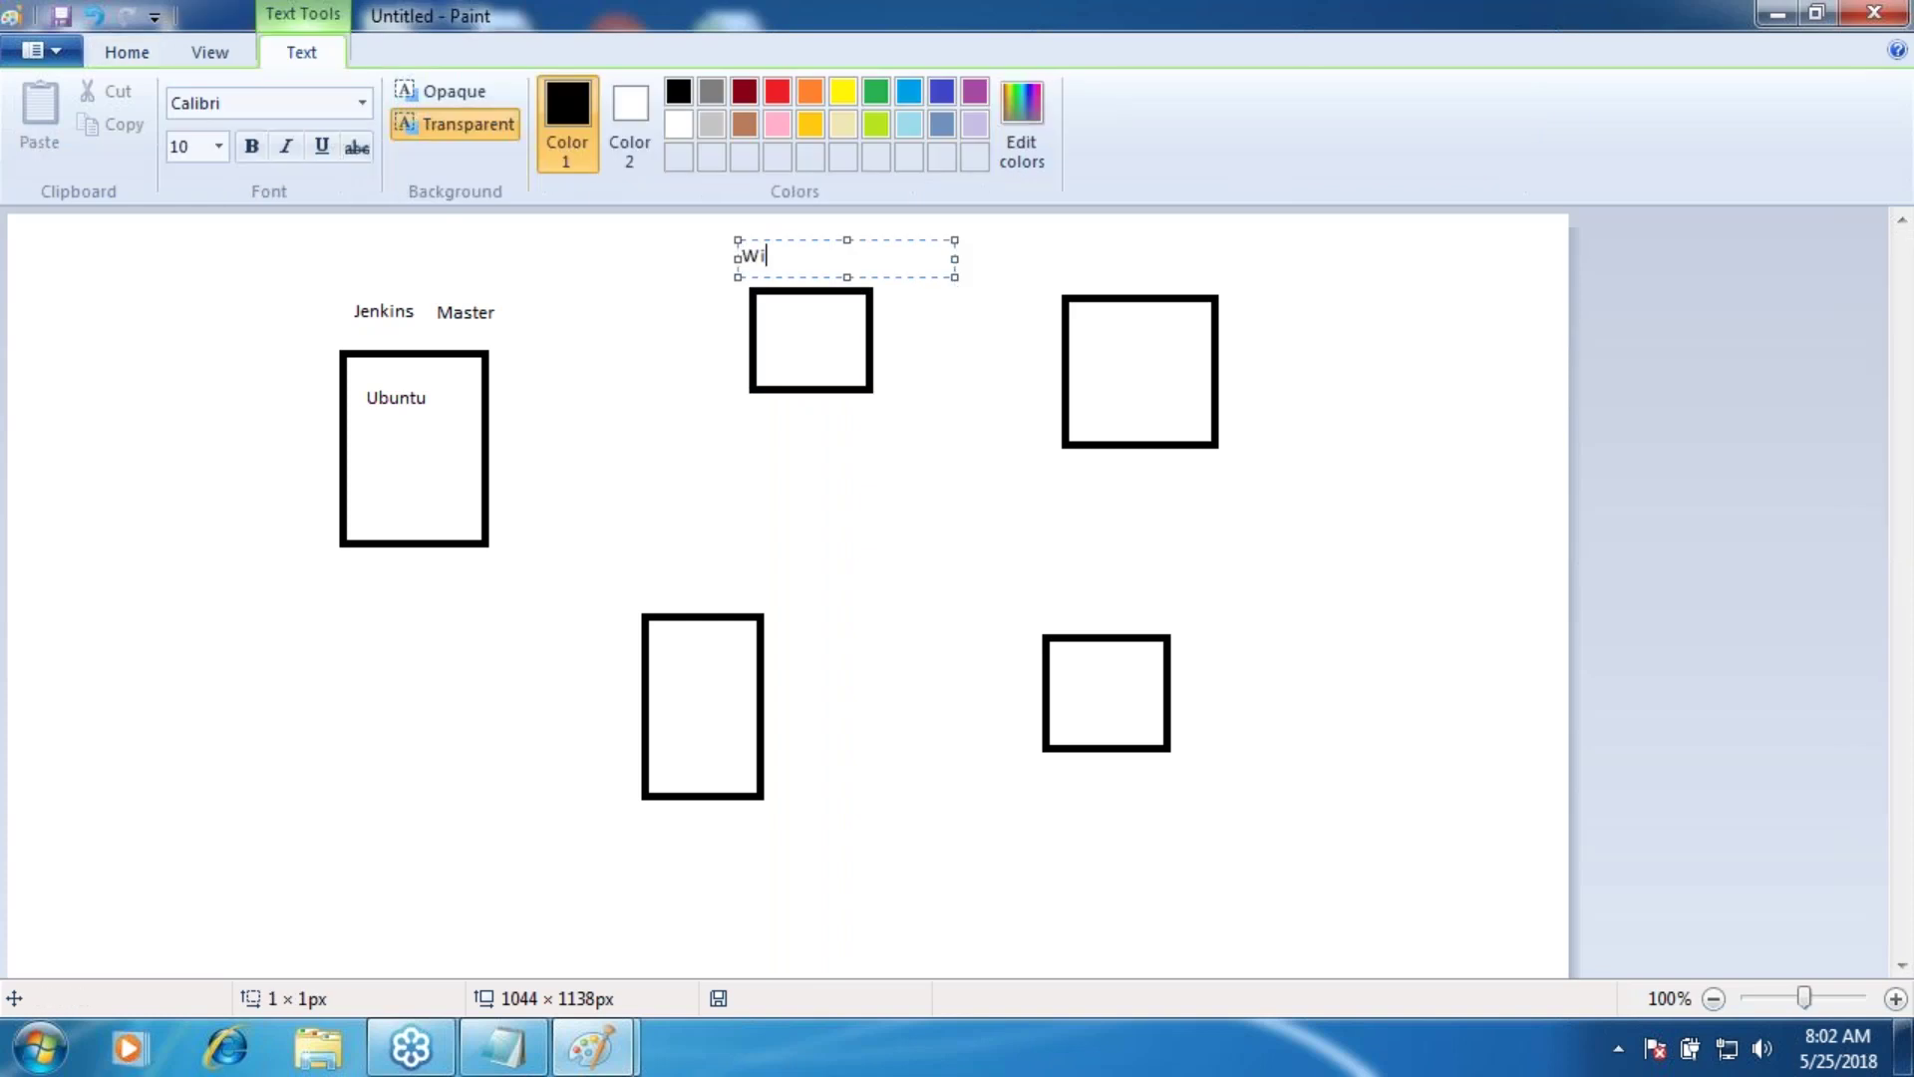
text(ndows)
click(1074, 245)
text(RedHat)
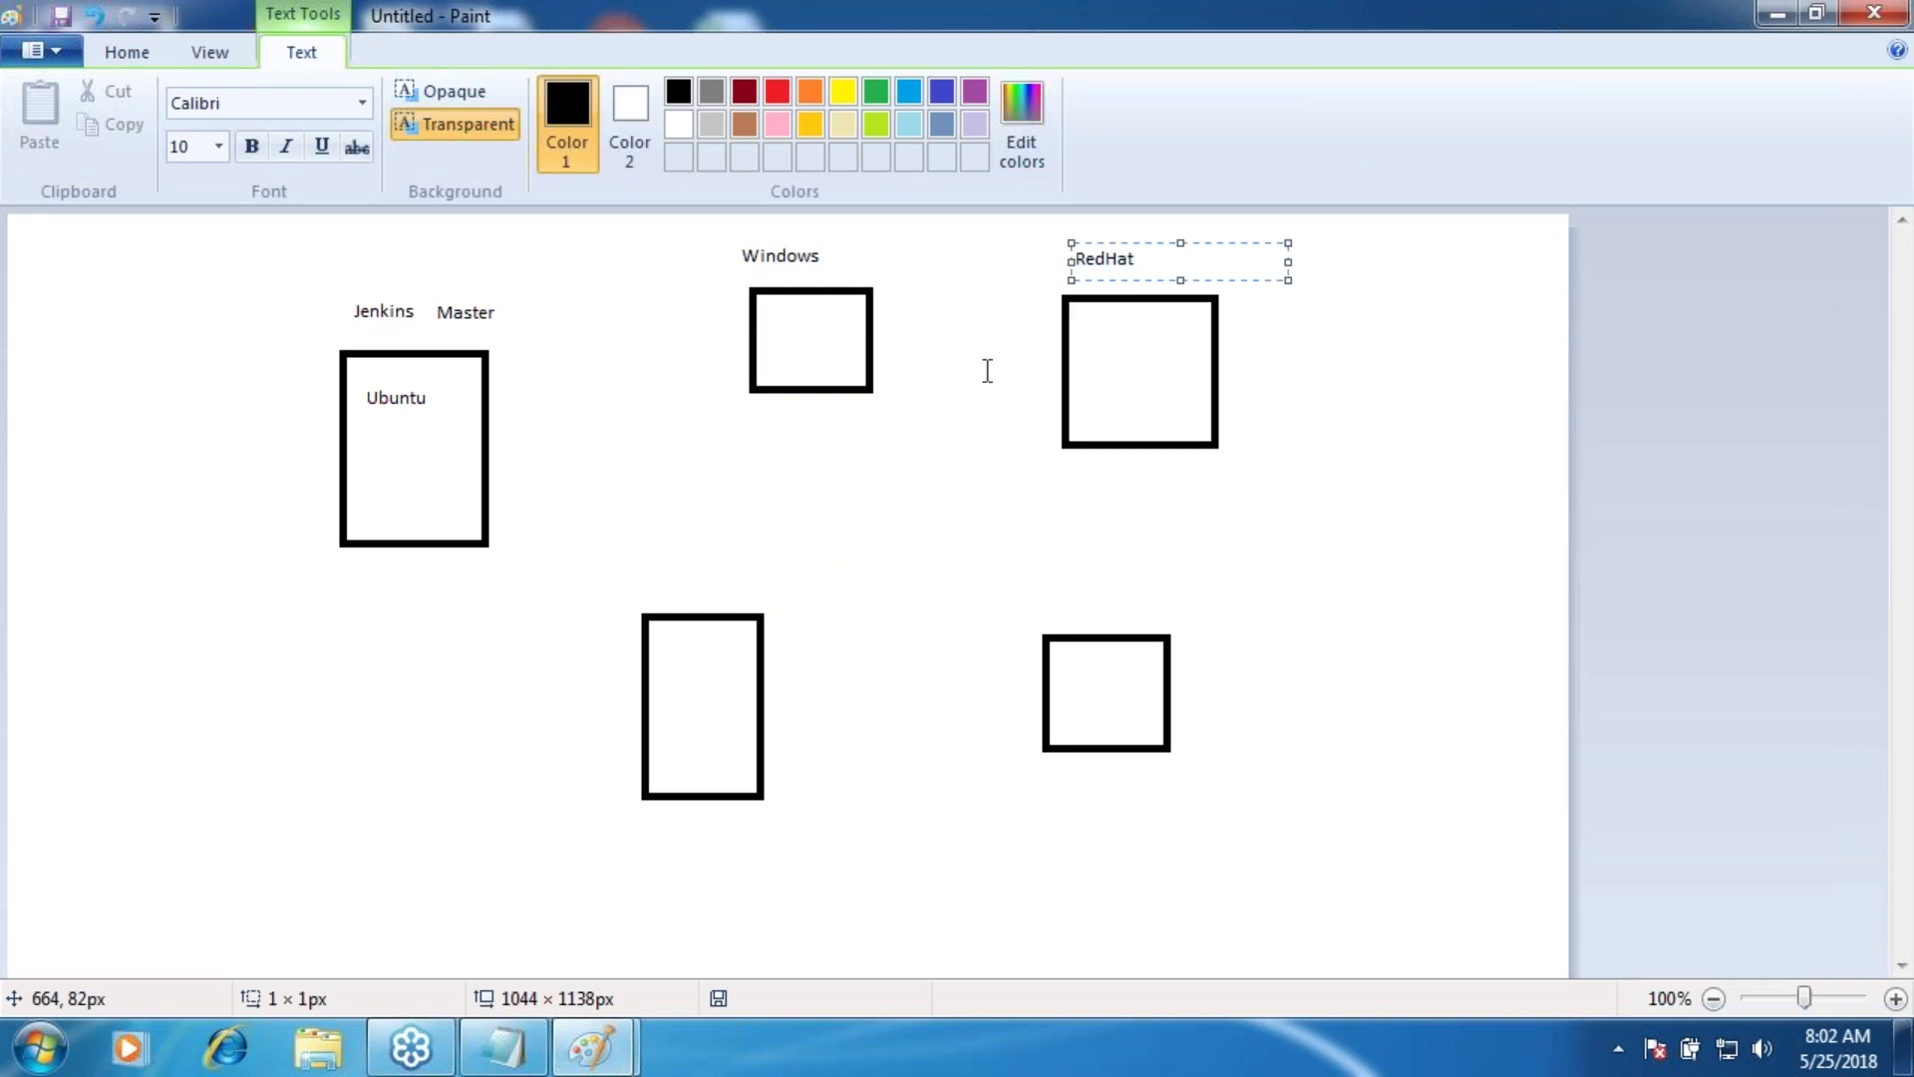
click(665, 574)
Step: Label the tall lower box 'Windows' and the lower right square 'Redhat'
click(664, 573)
text(Windows)
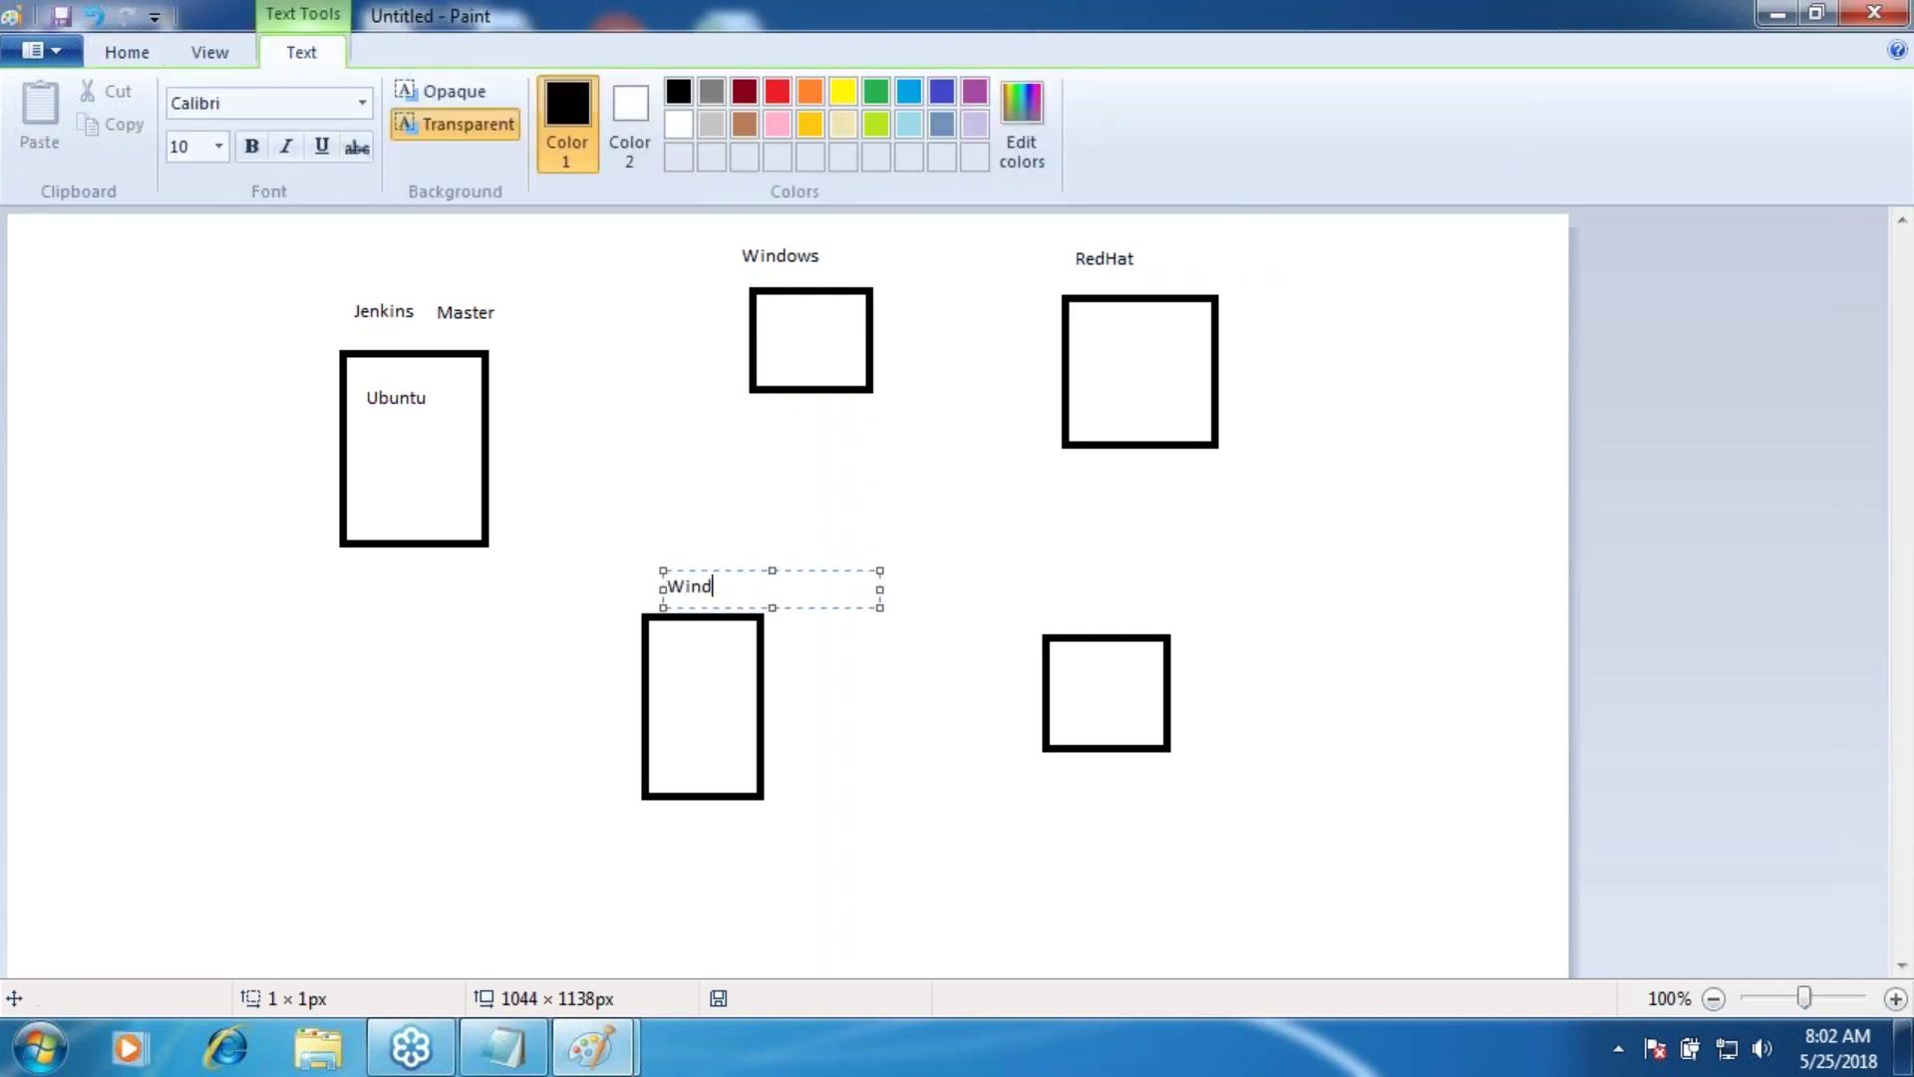
key(BackSpace)
key(BackSpace)
key(BackSpace)
key(BackSpace)
text(ow)
key(BackSpace)
text(ws)
key(Left)
key(Left)
key(Left)
text(d)
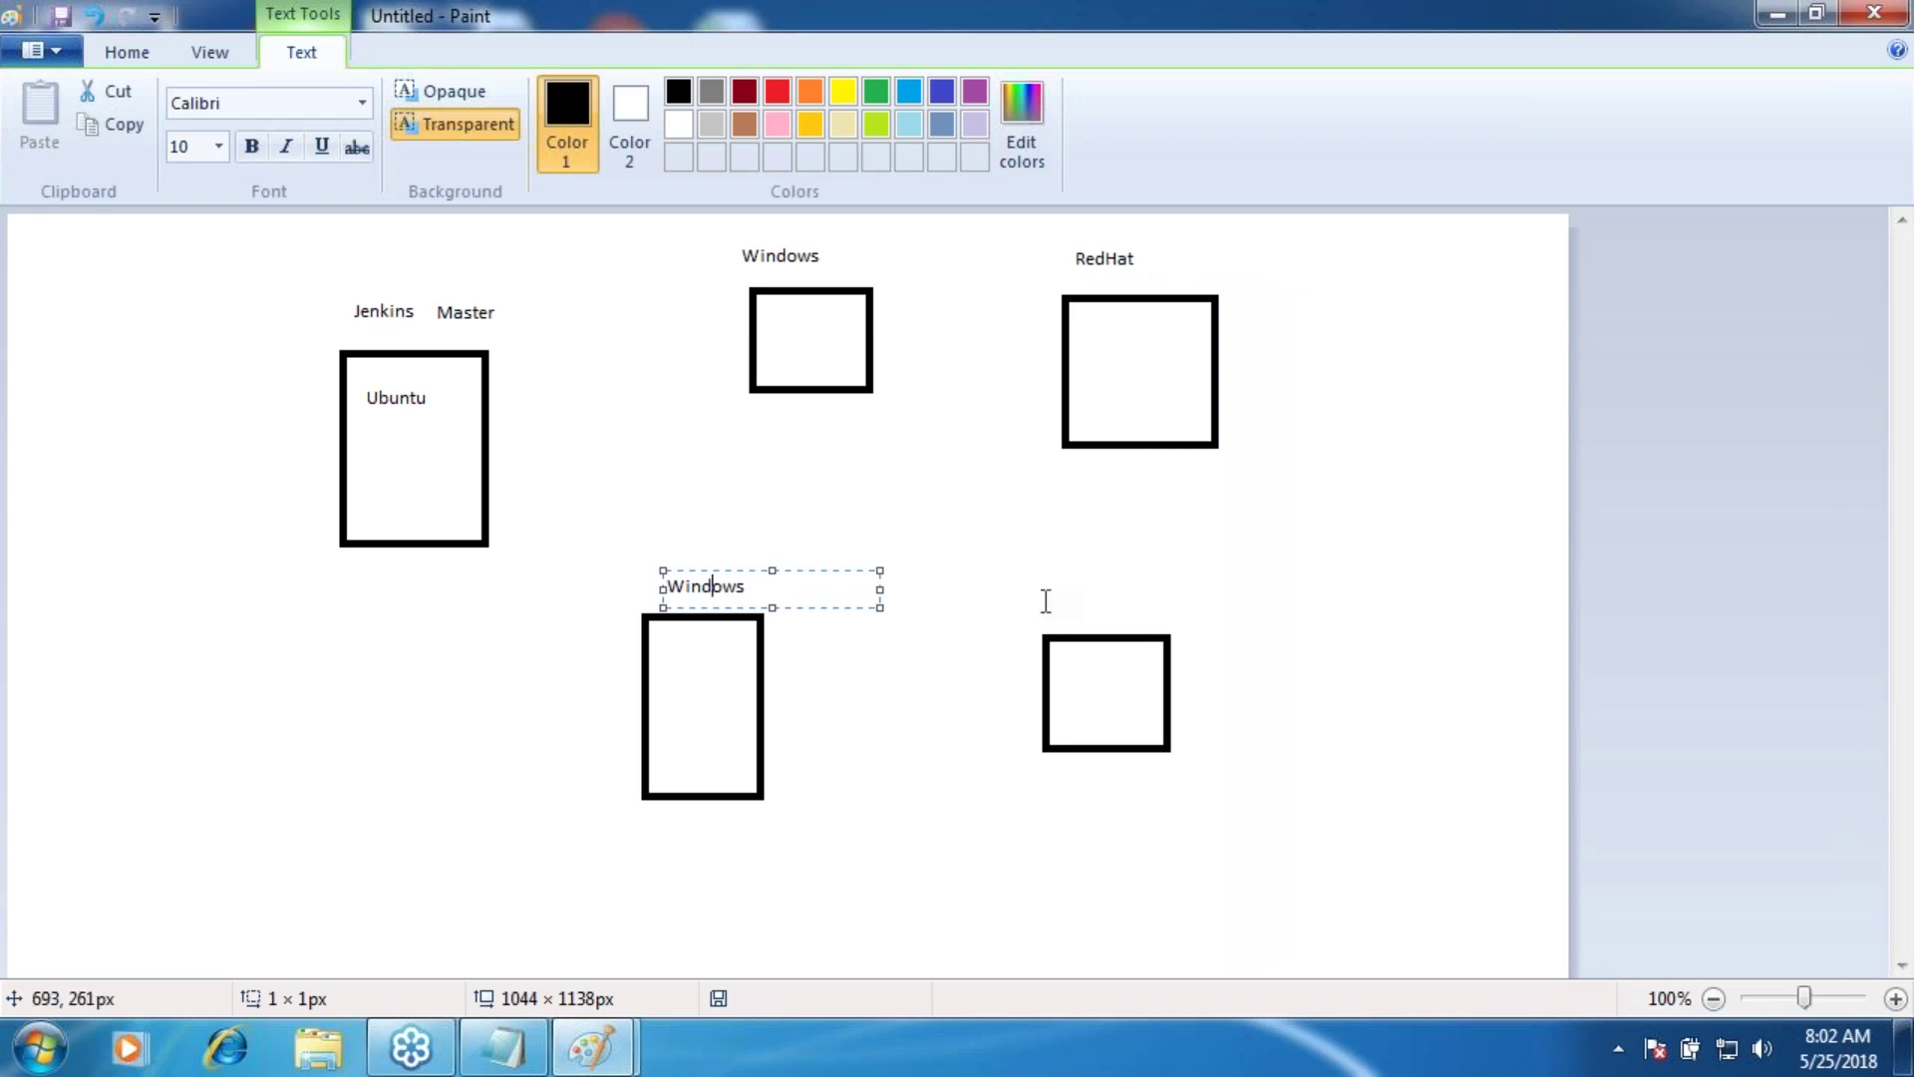
click(1056, 594)
click(1053, 582)
text(Redhat)
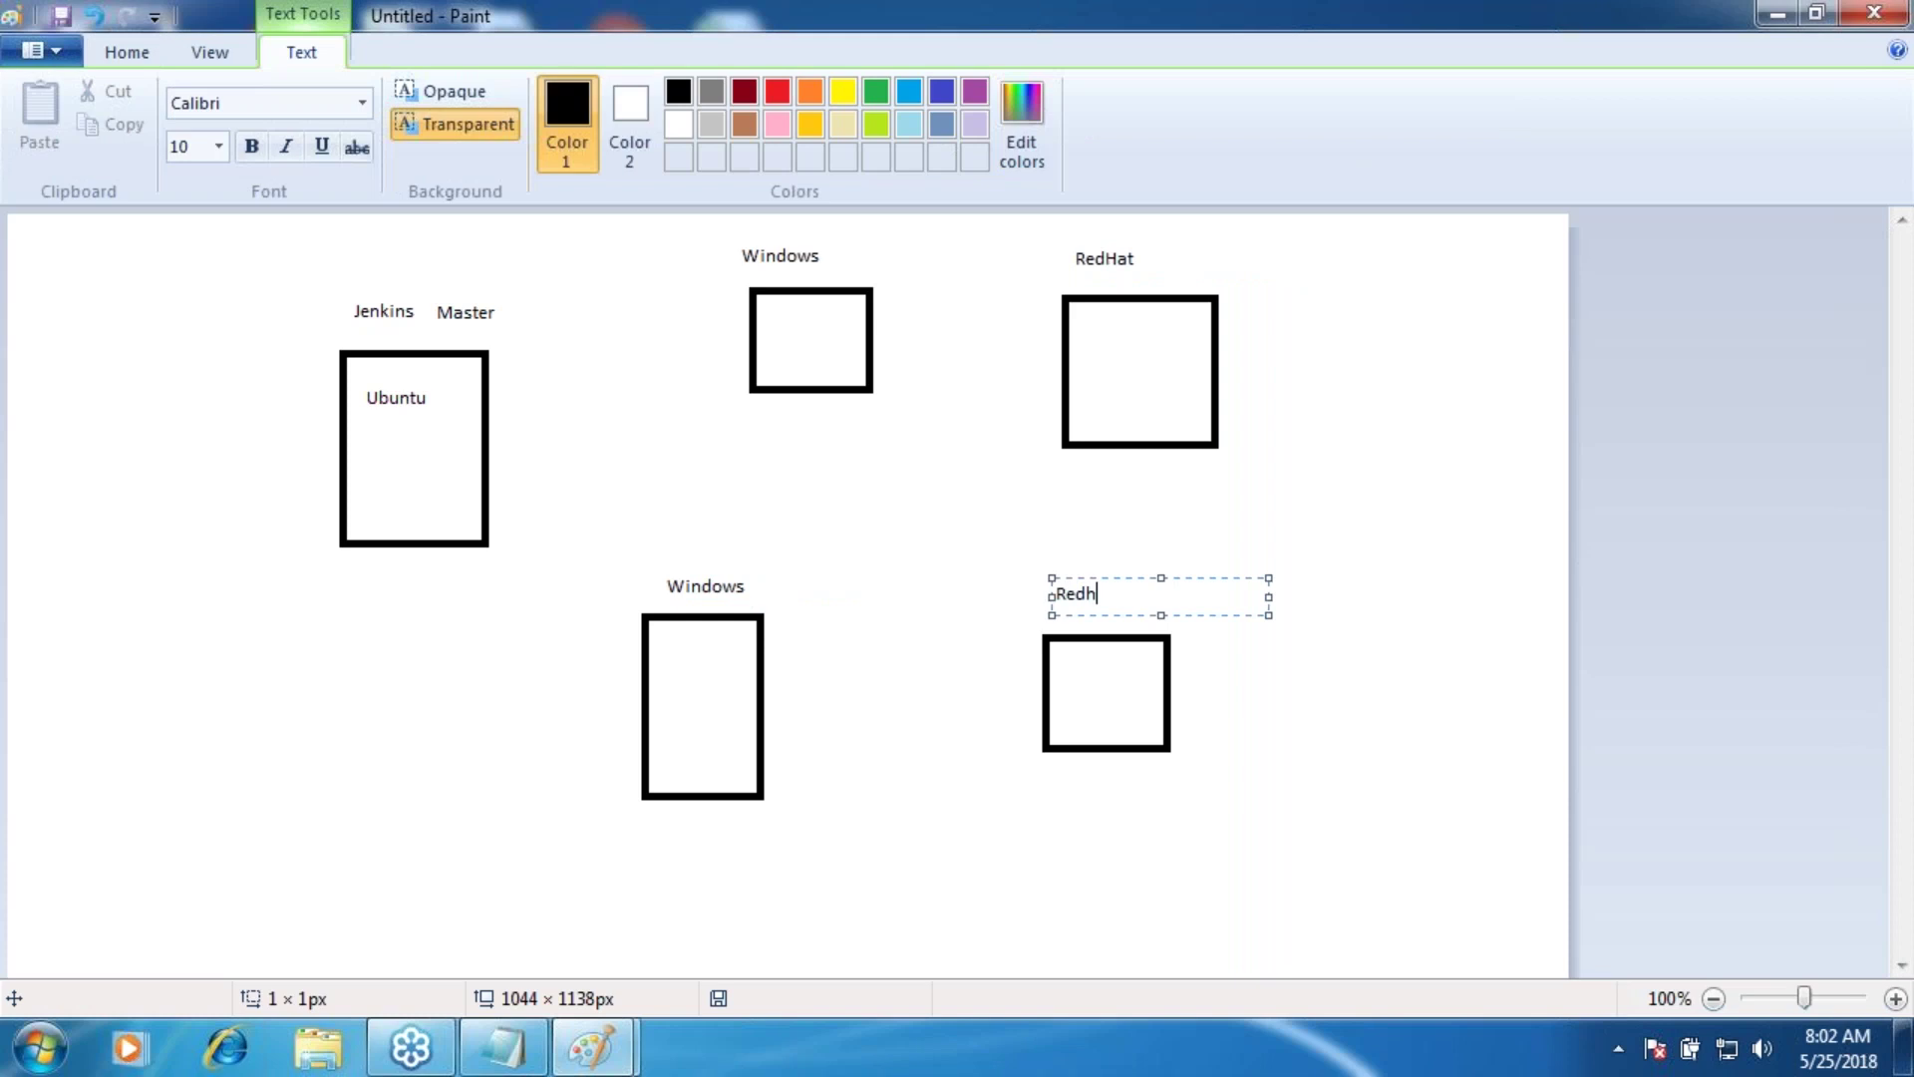
click(1076, 875)
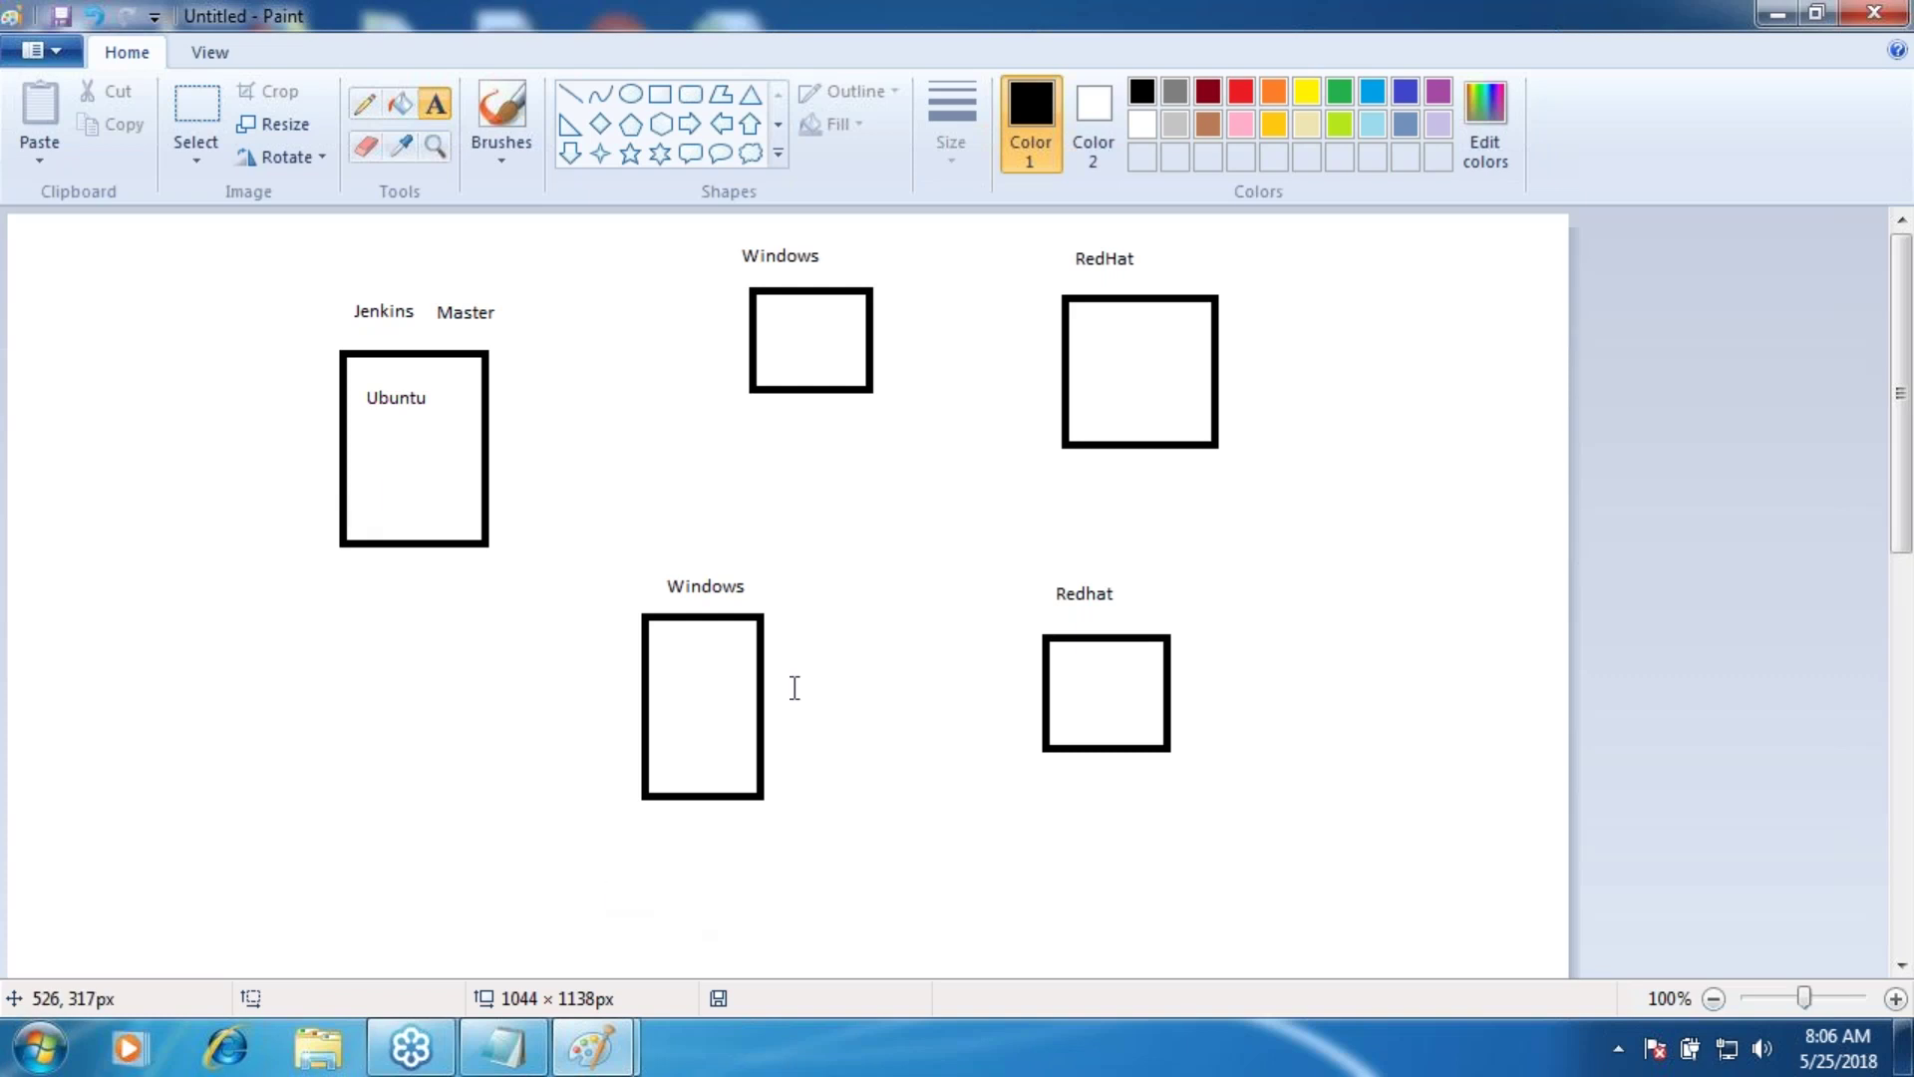
Step: Launch Chrome and sign in to the AWS console with the root user password
click(1780, 16)
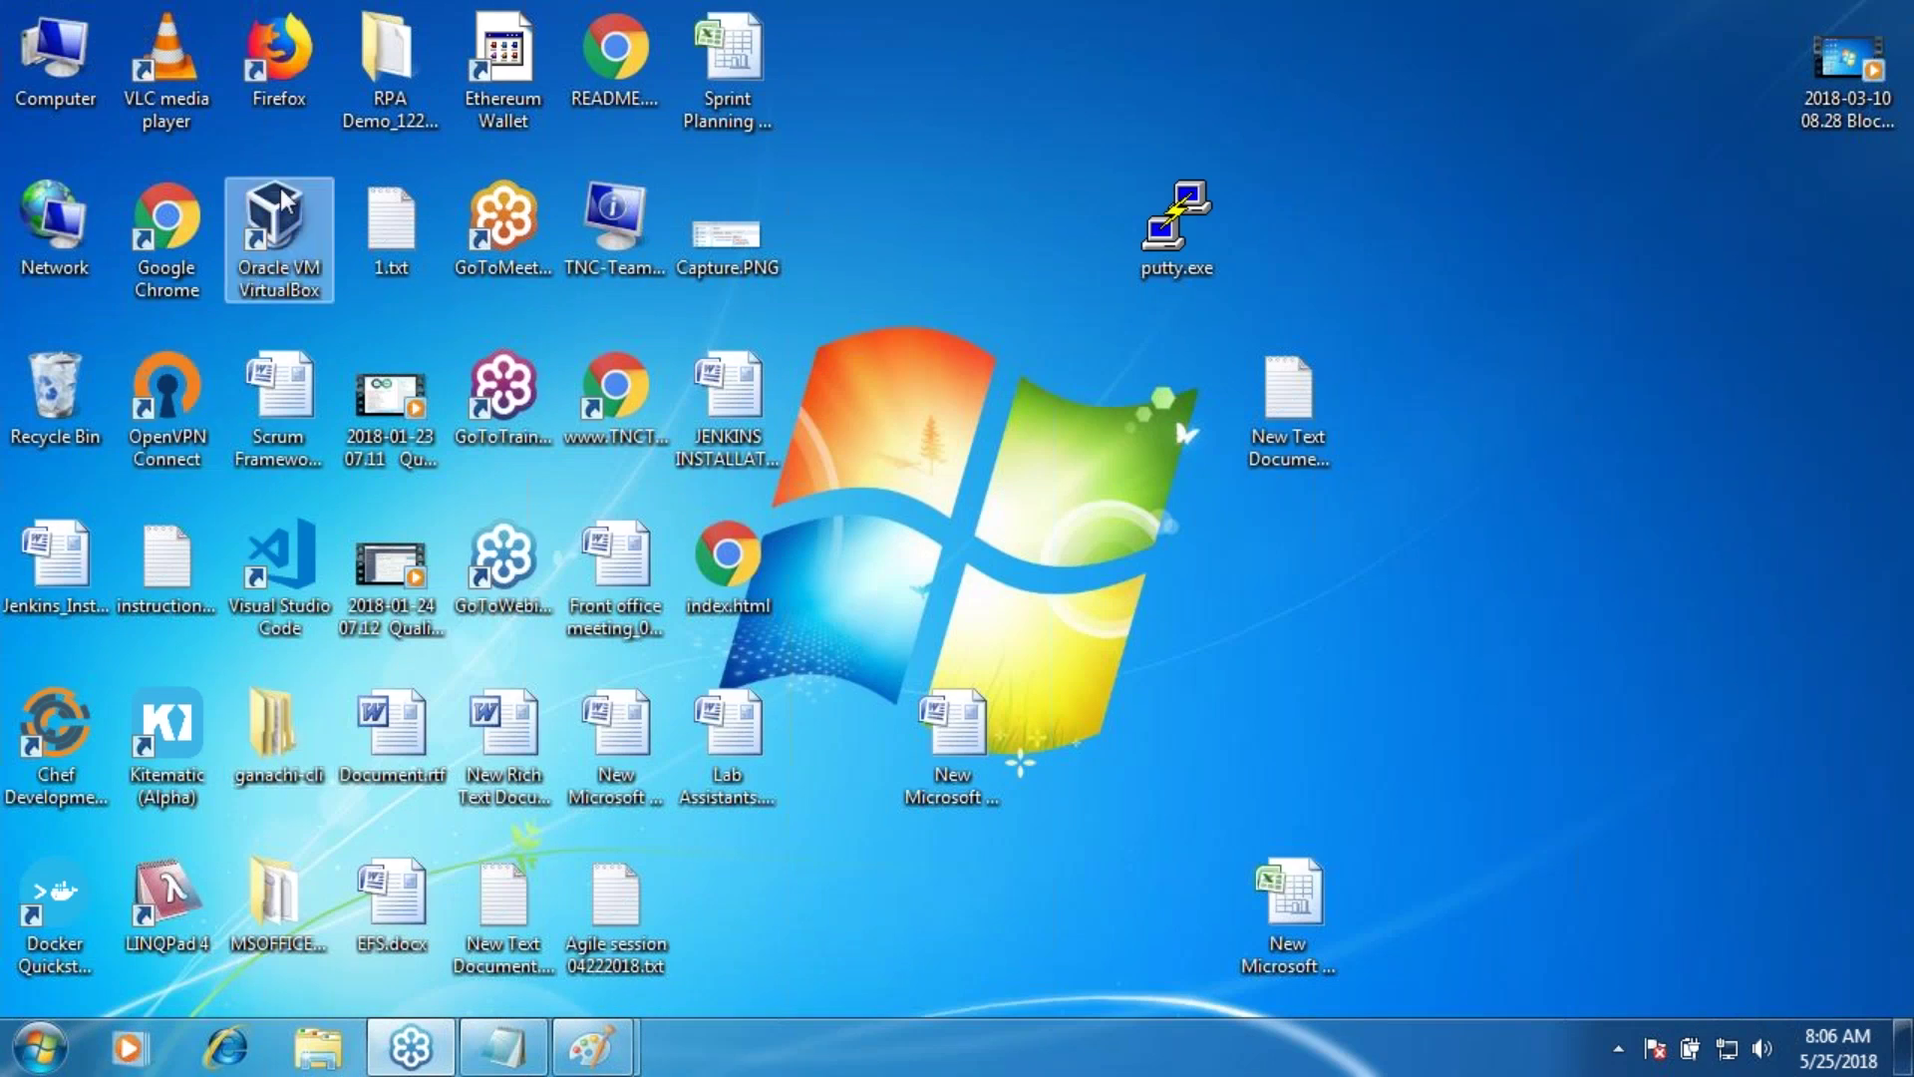
click(178, 239)
double_click(177, 239)
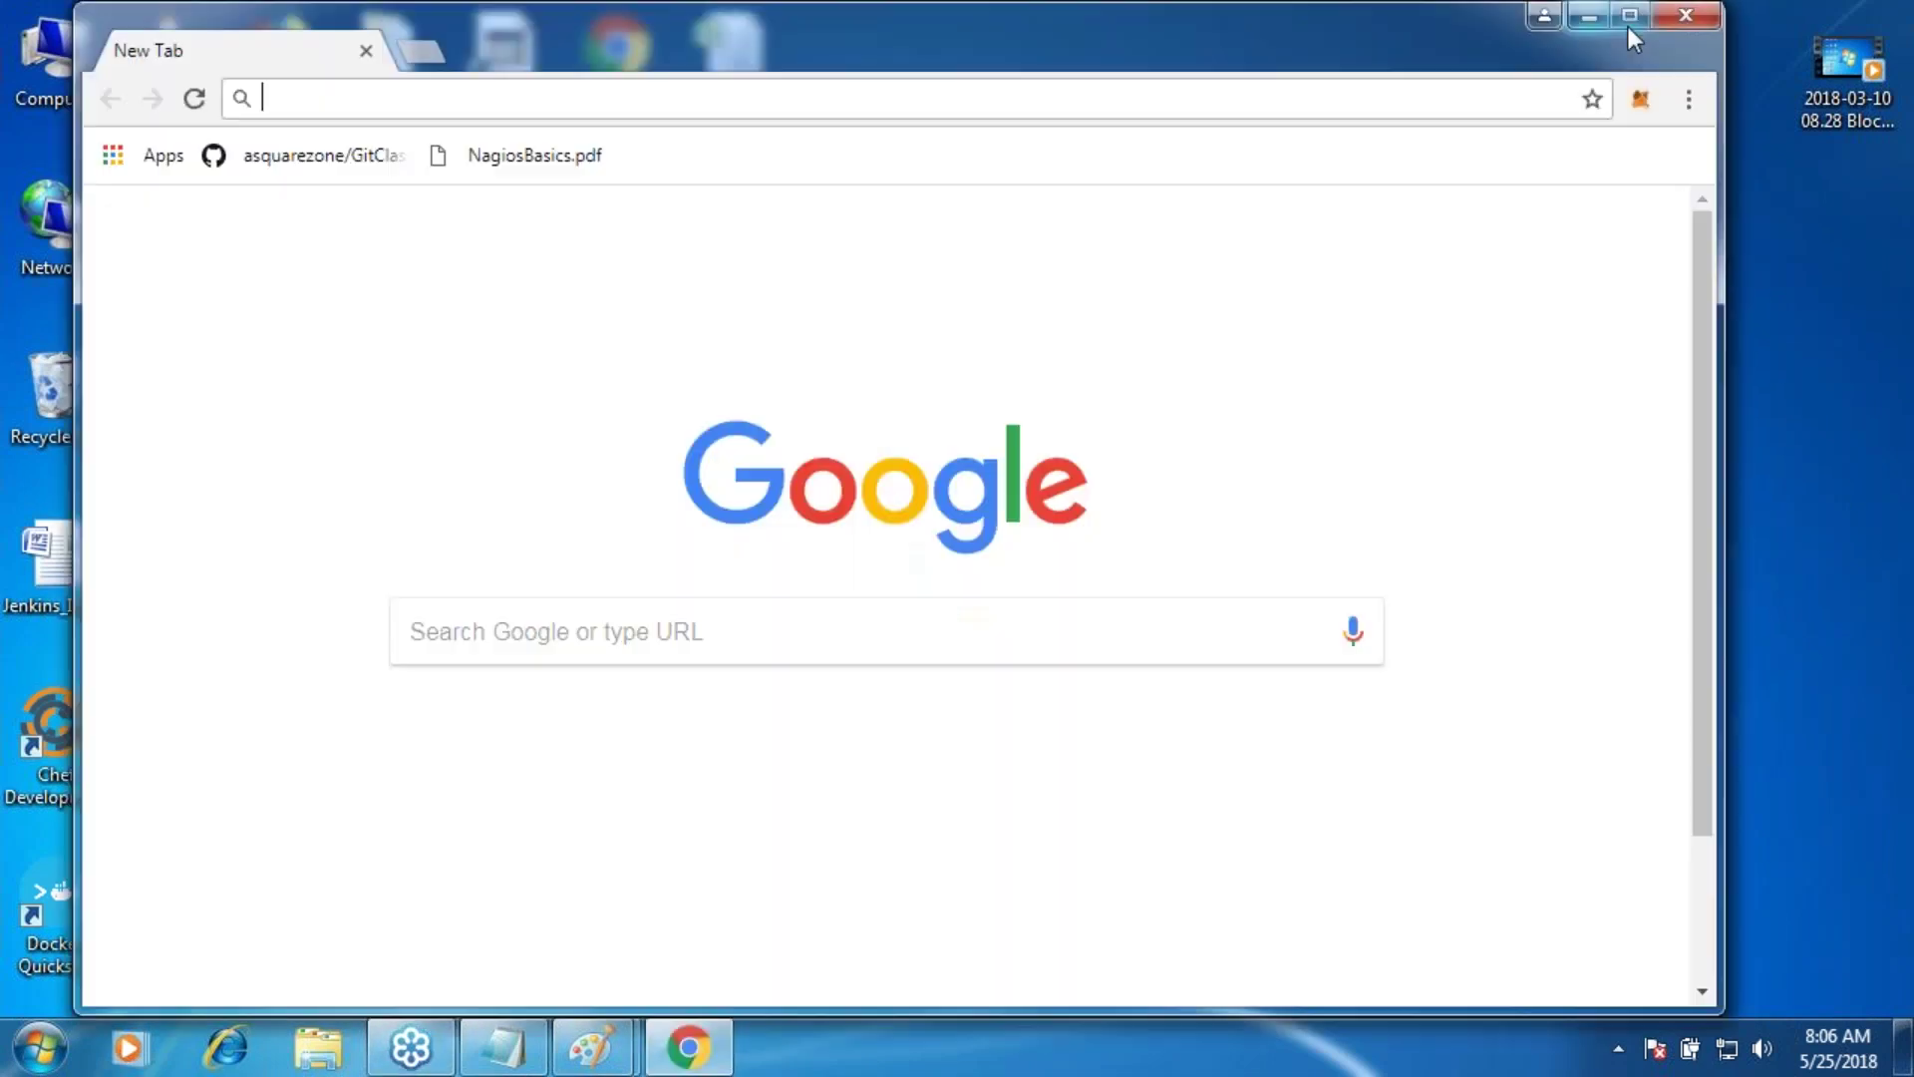
click(1629, 27)
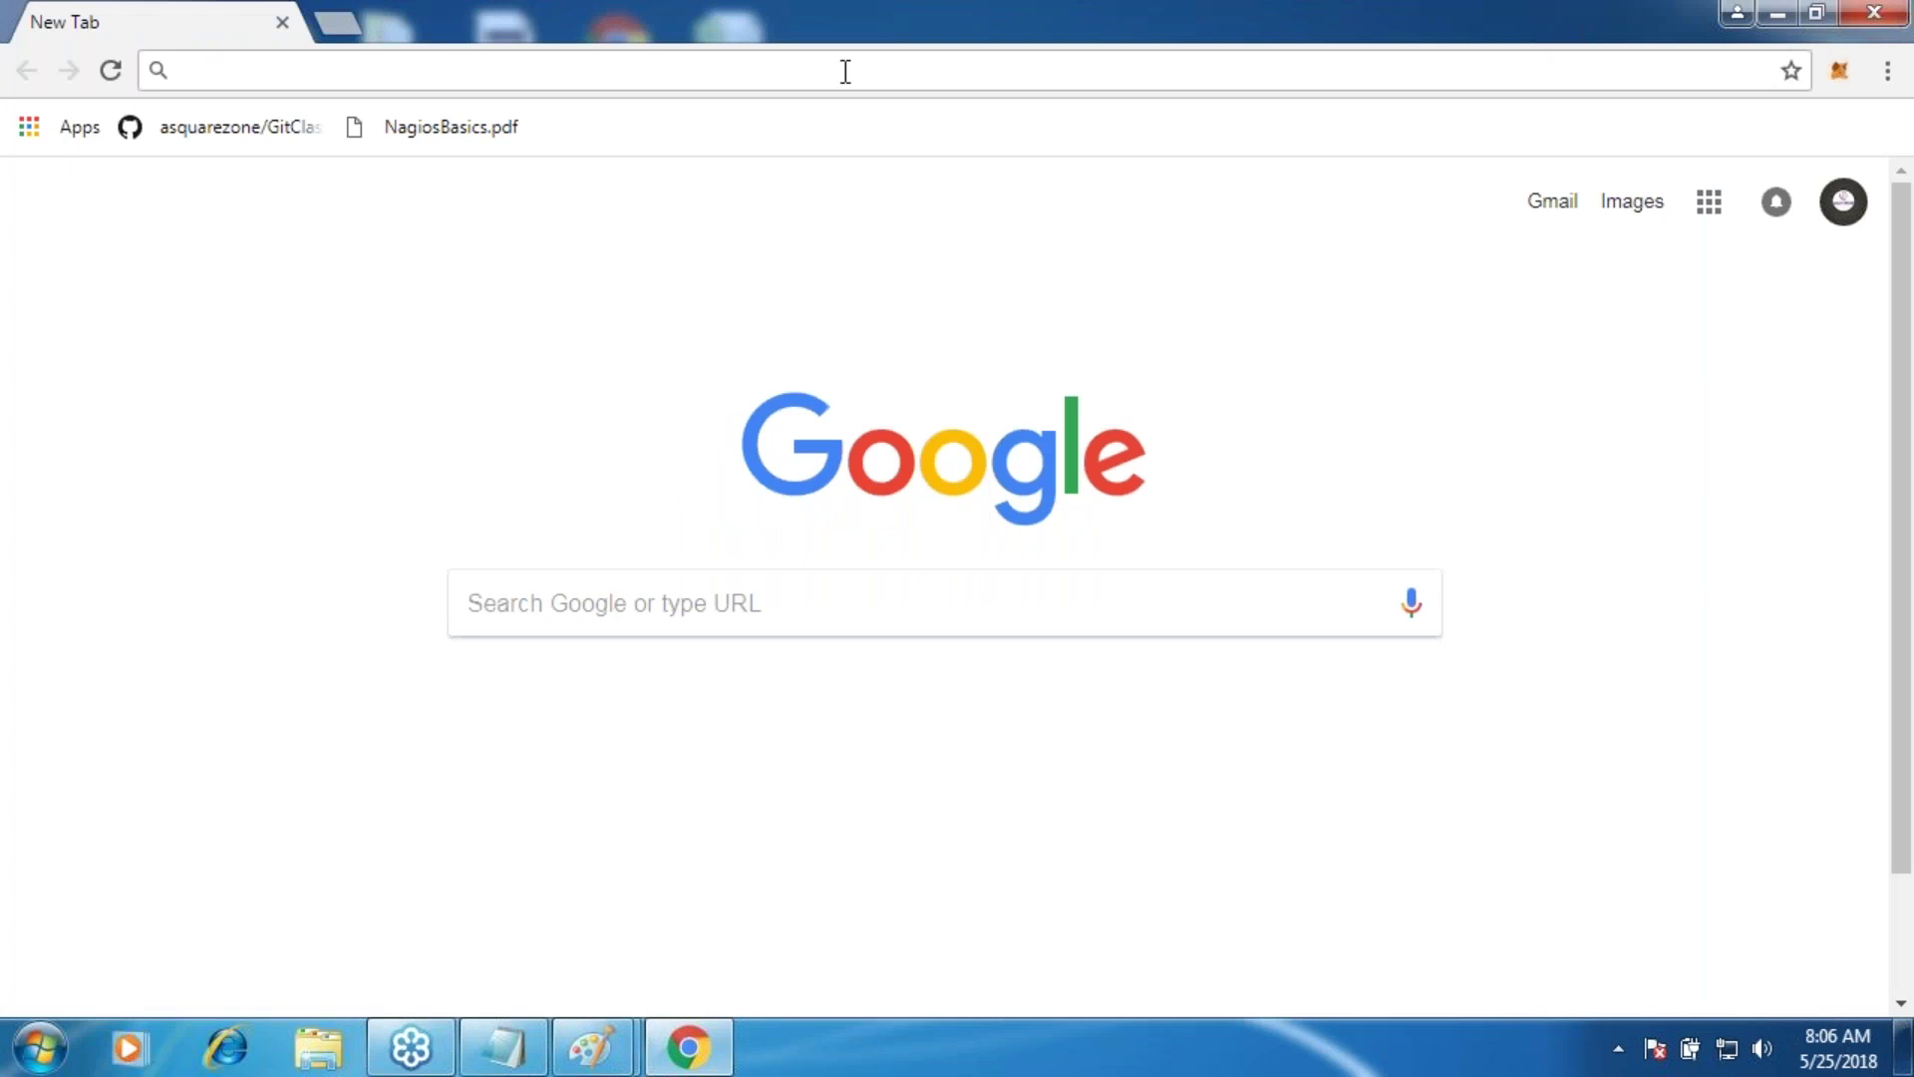
text(console.aws.amazon.com)
key(Return)
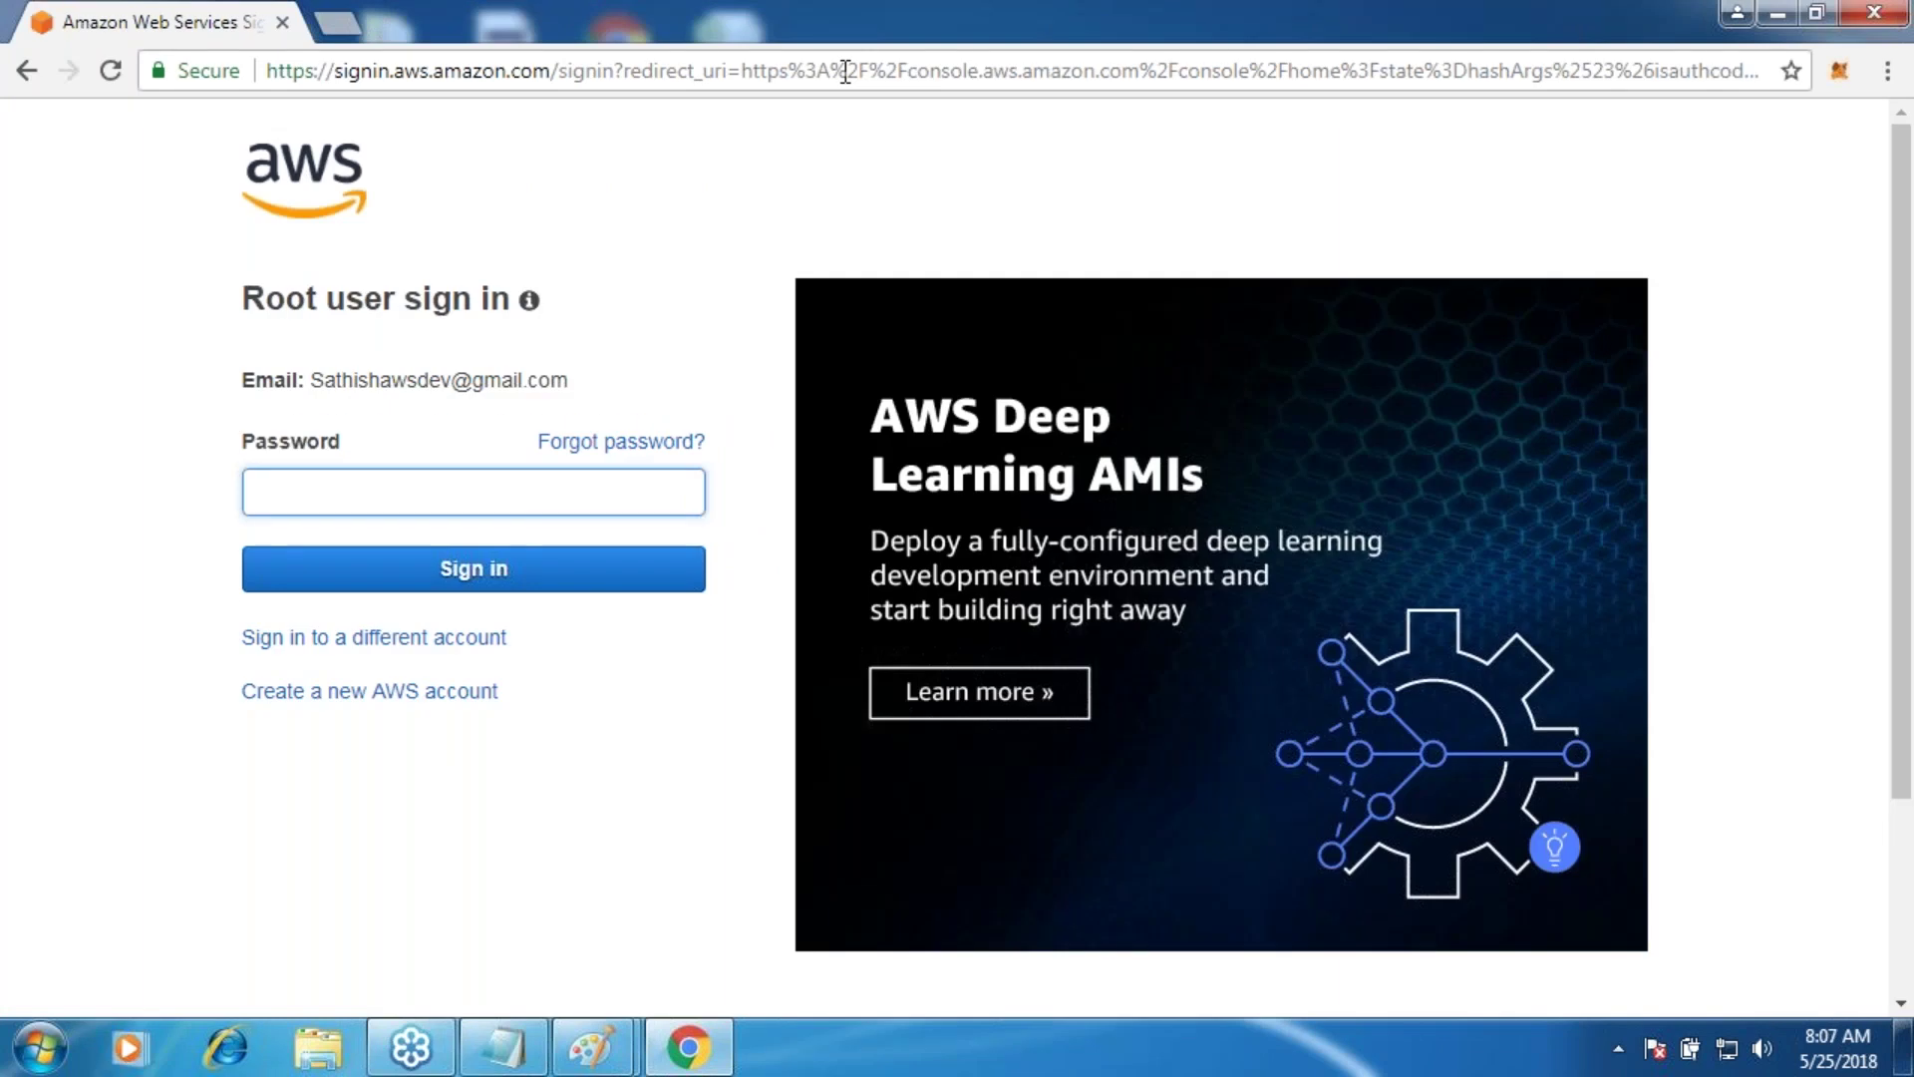
text(••••••••)
key(Return)
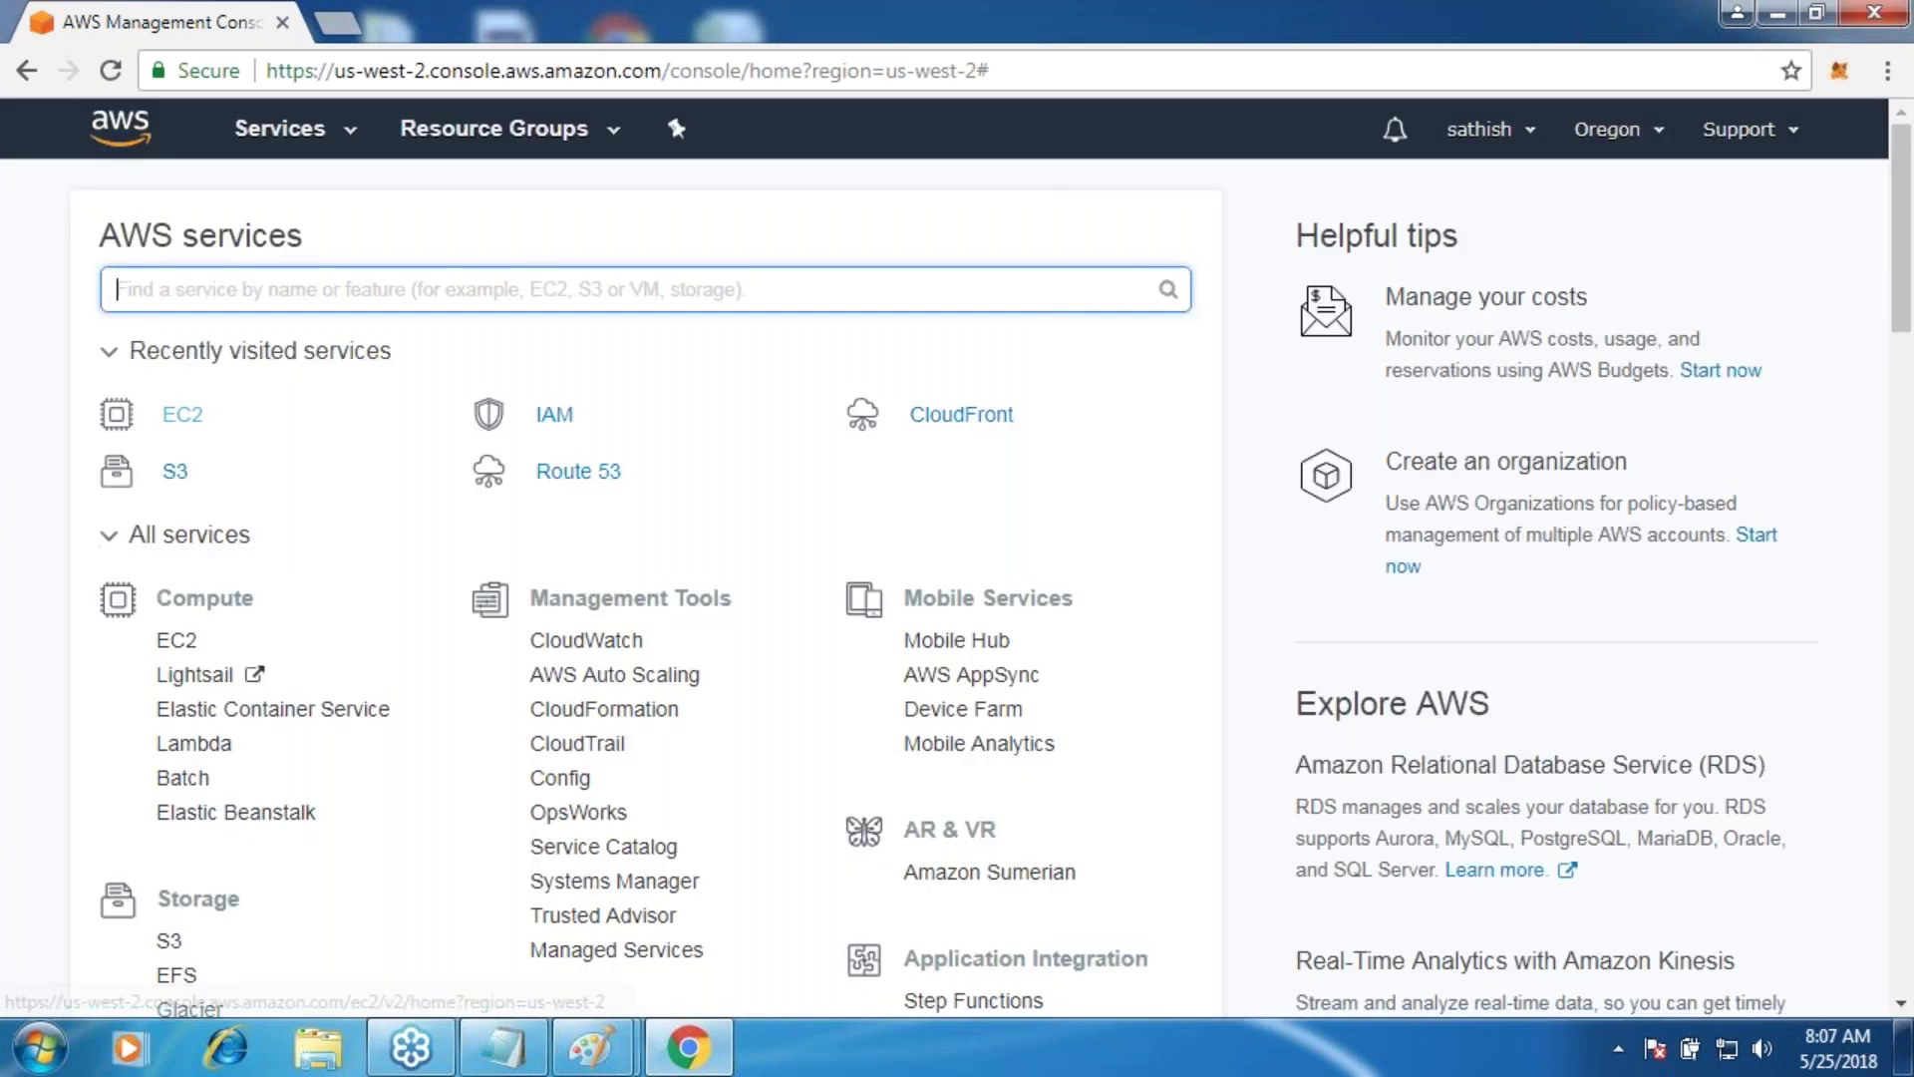
Step: In EC2 Instances, select the test instance and copy its public IP 54.149.59.220
click(179, 406)
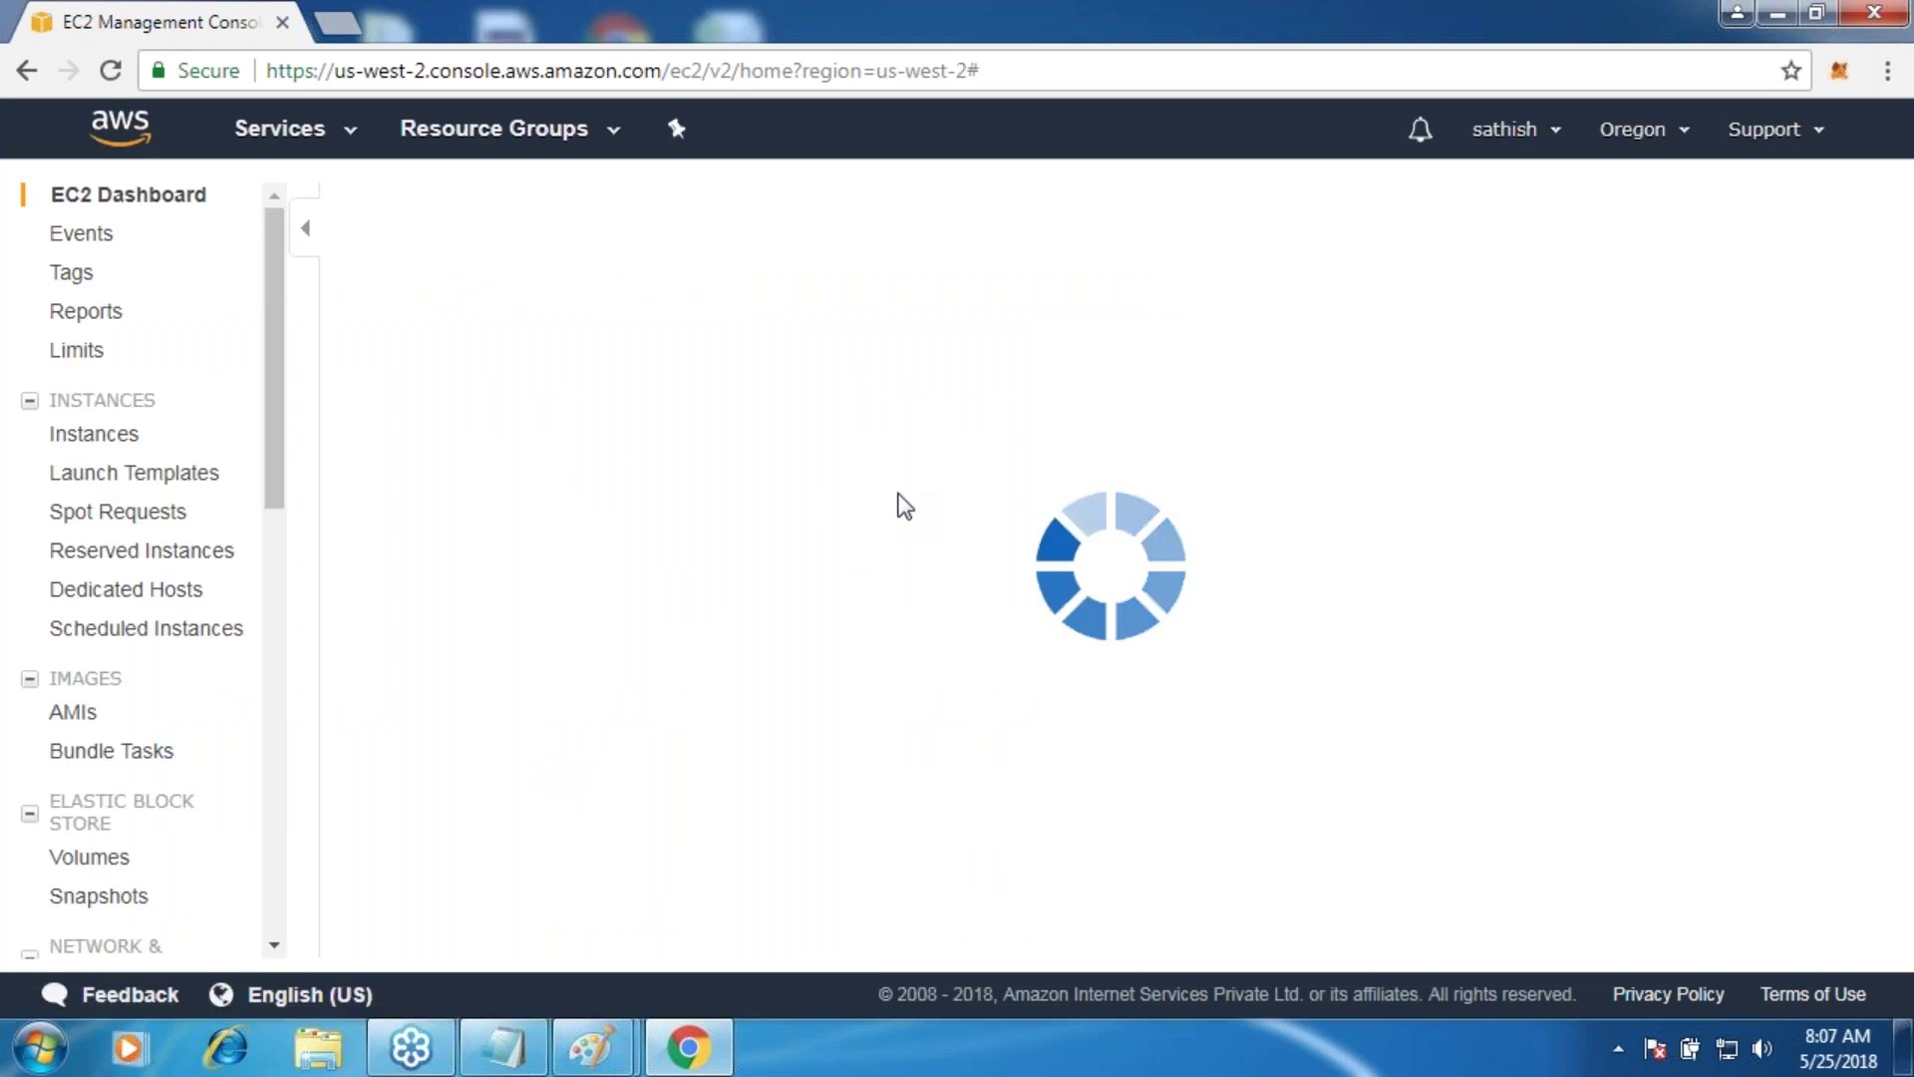
click(559, 299)
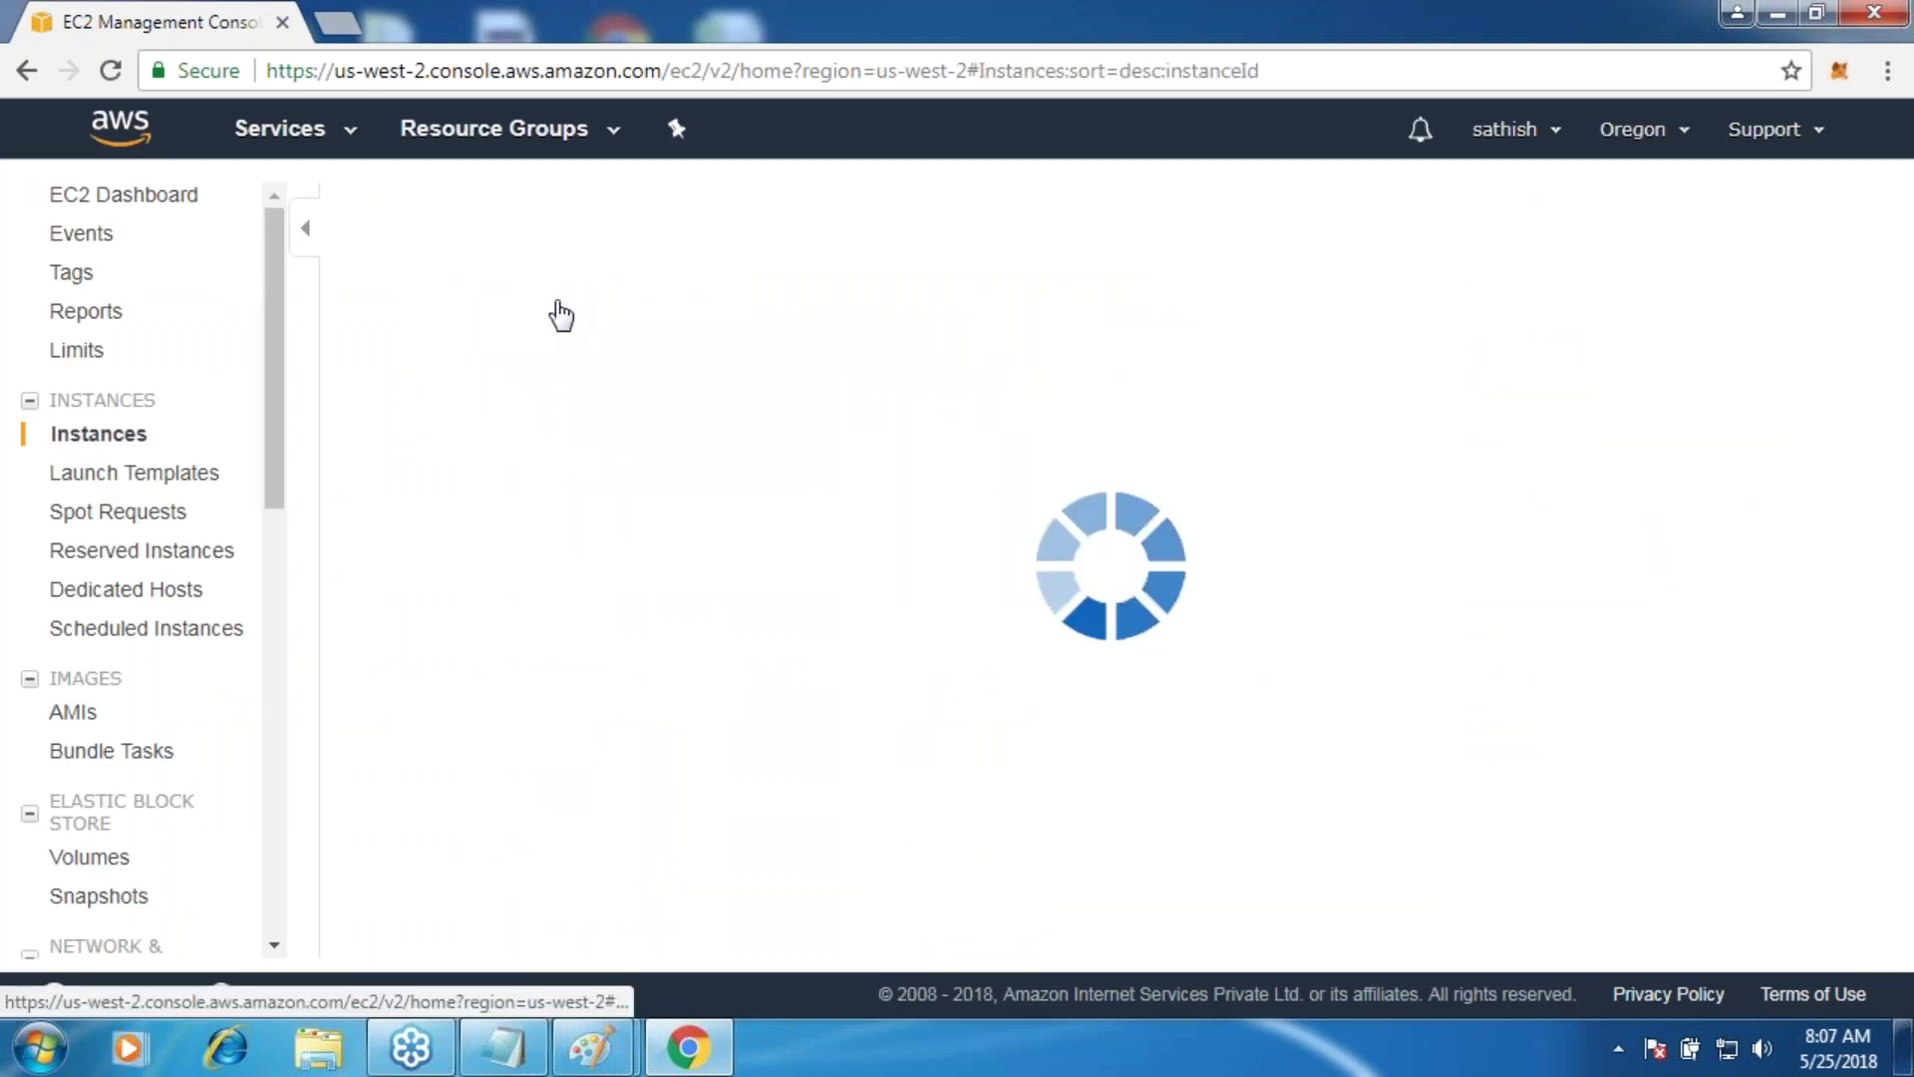
click(419, 392)
double_click(1533, 885)
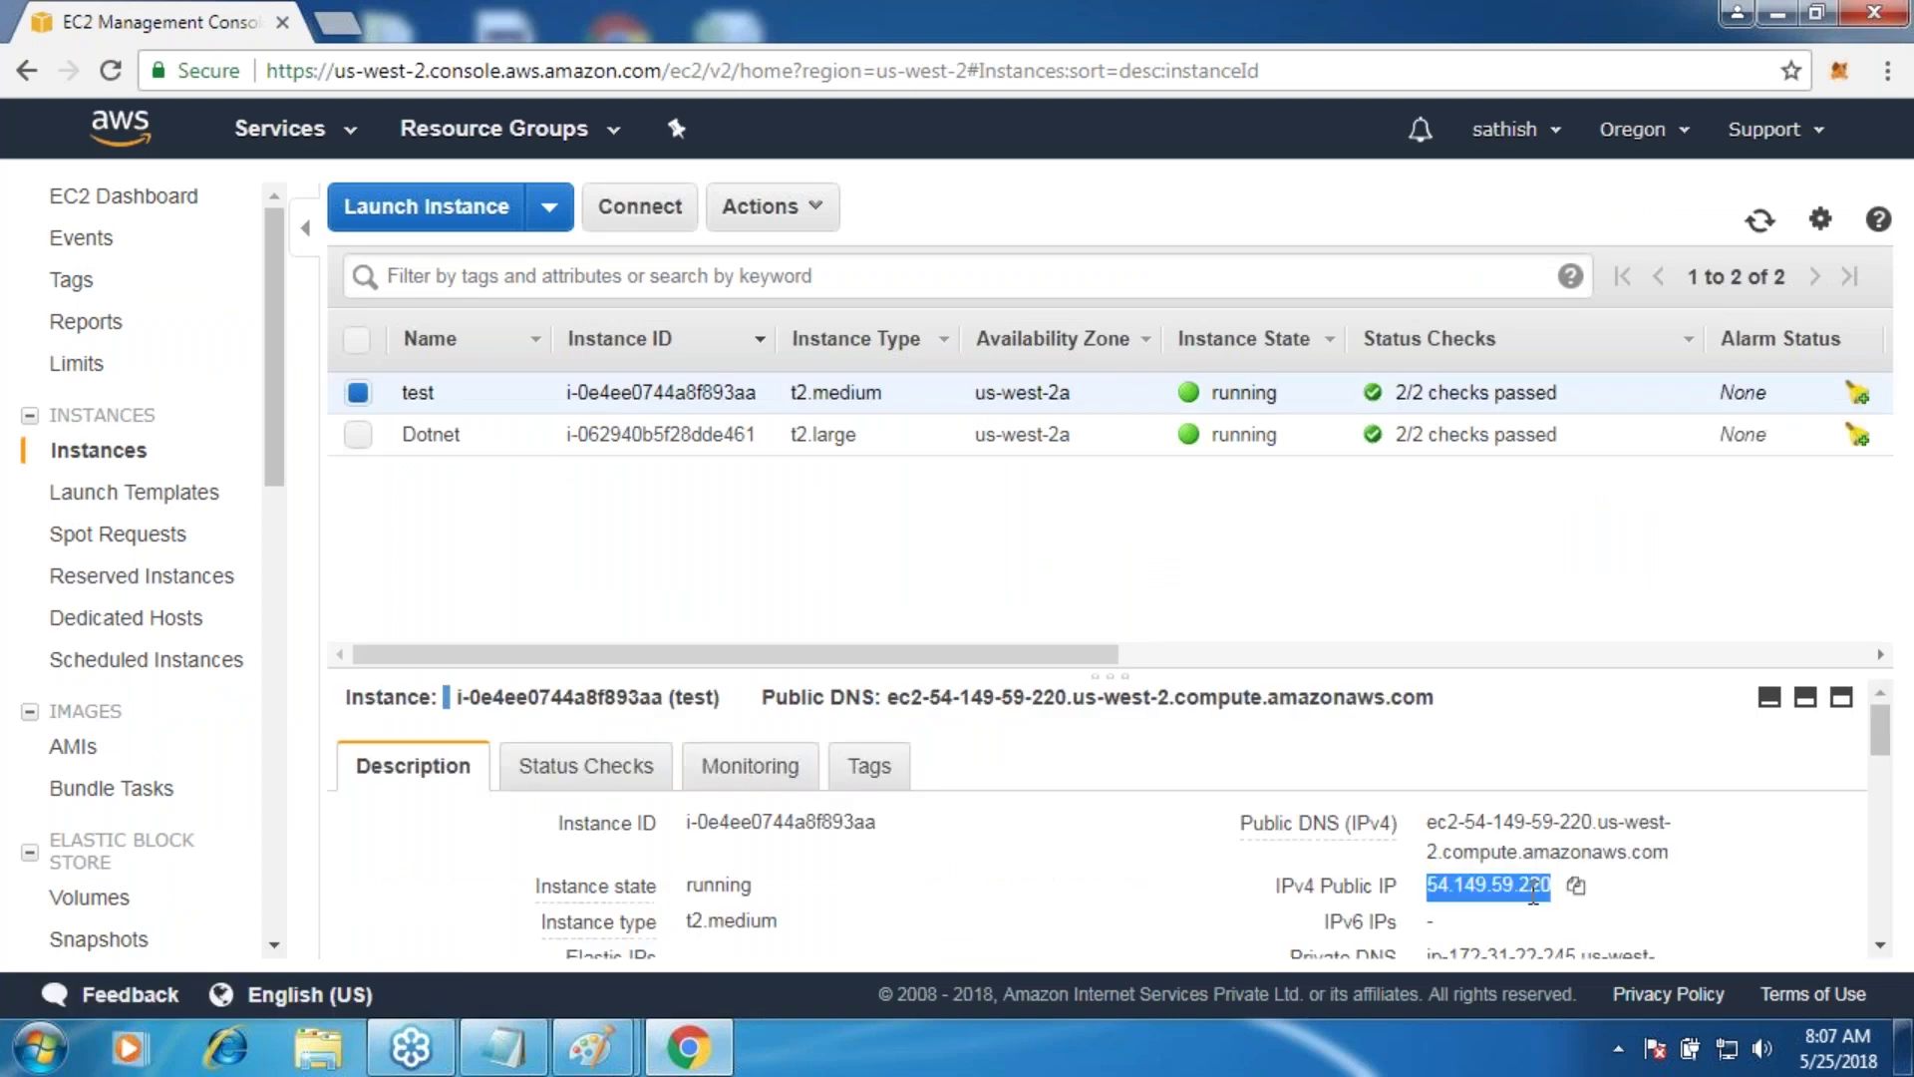
click(339, 24)
Step: Load 54.149.59.220:8080 and log in to Jenkins with the saved user name and password
key(ctrl+v)
text(:8)
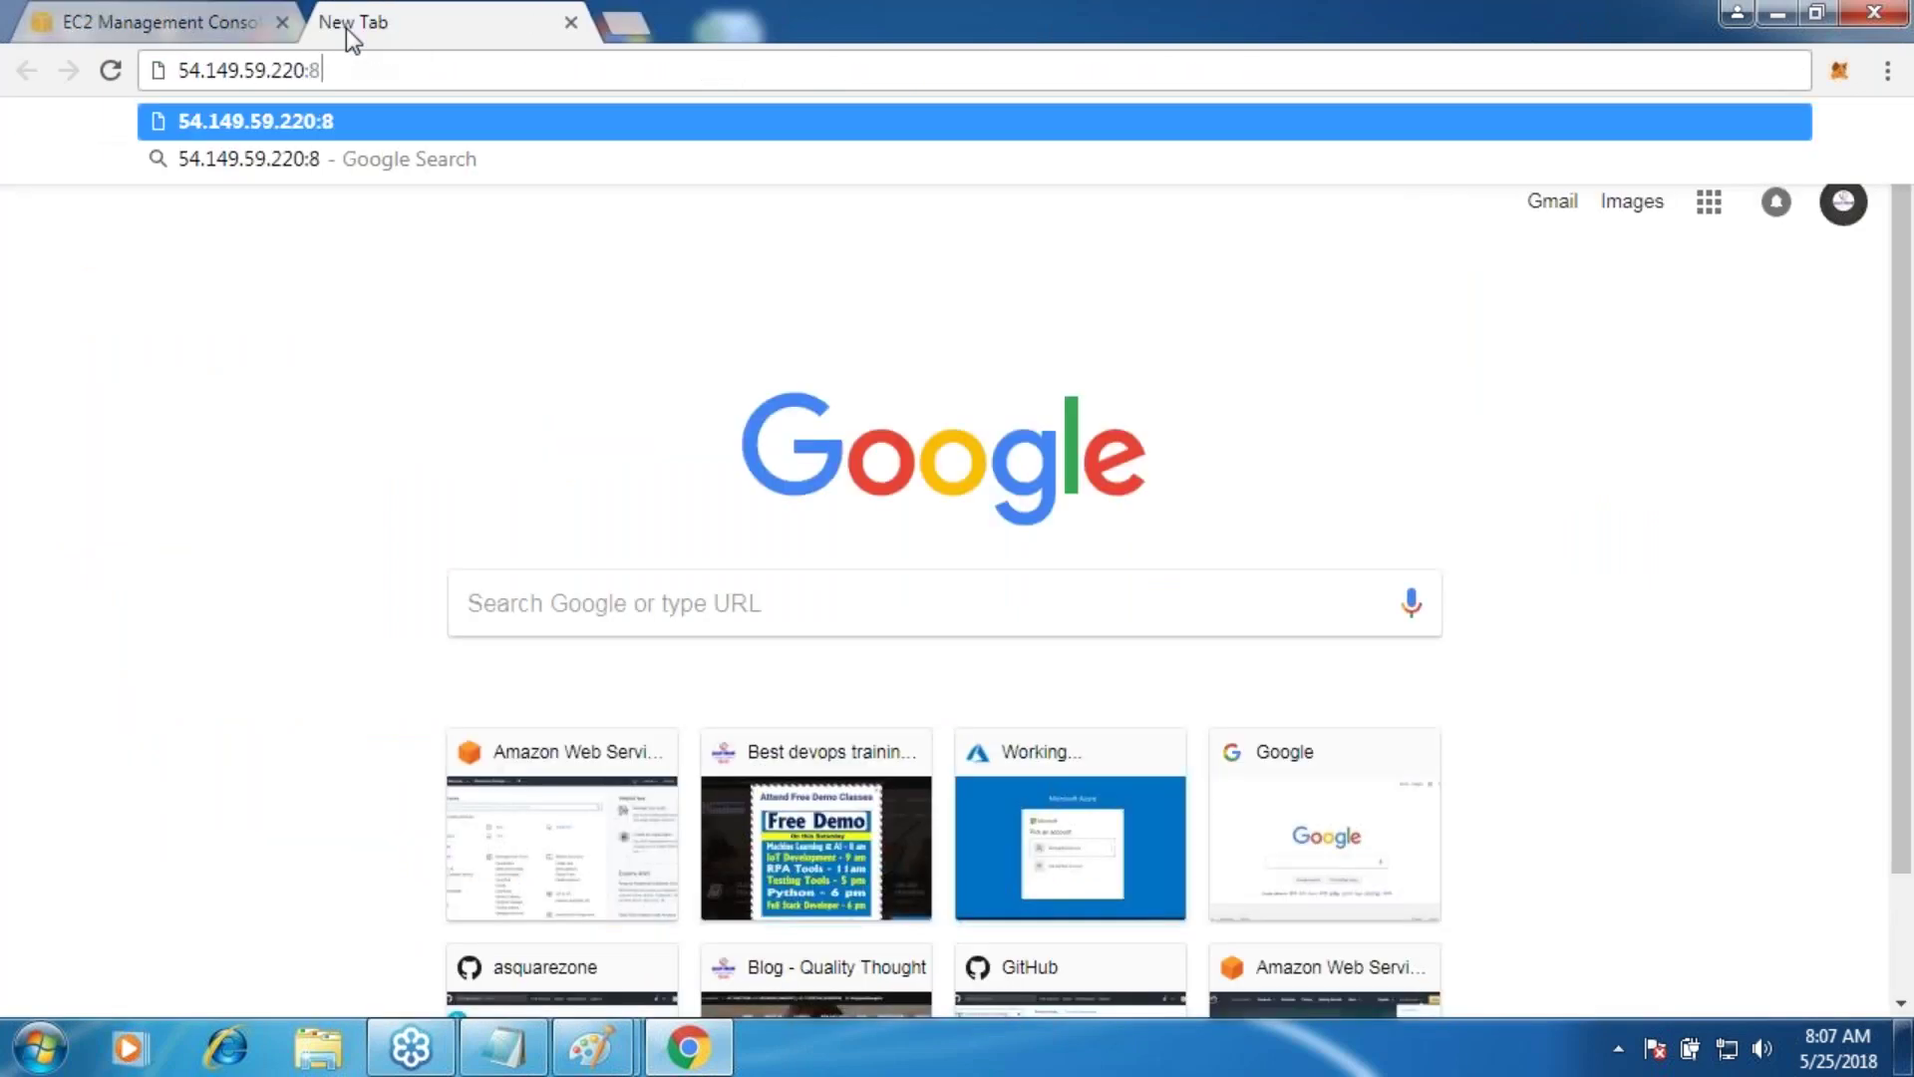
text(080)
key(Return)
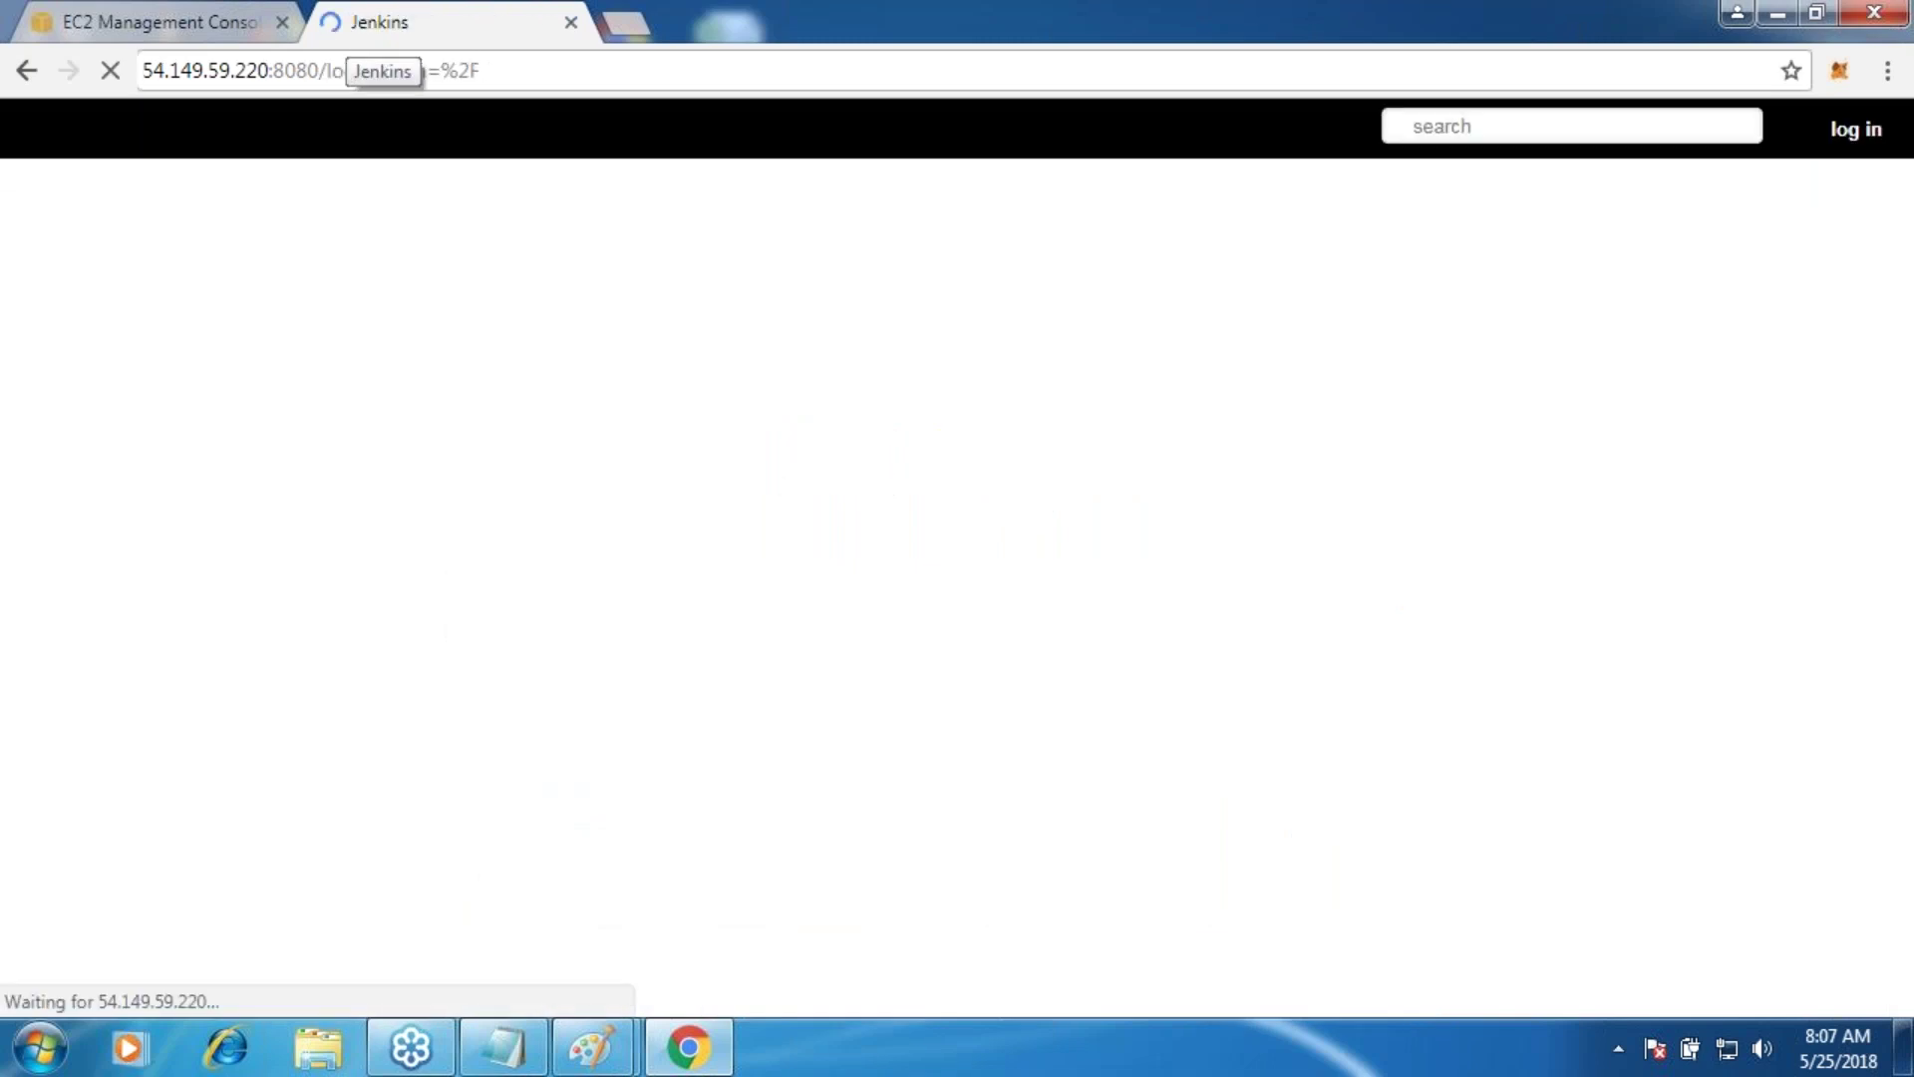
text(qua)
key(Down)
key(Tab)
text(*******)
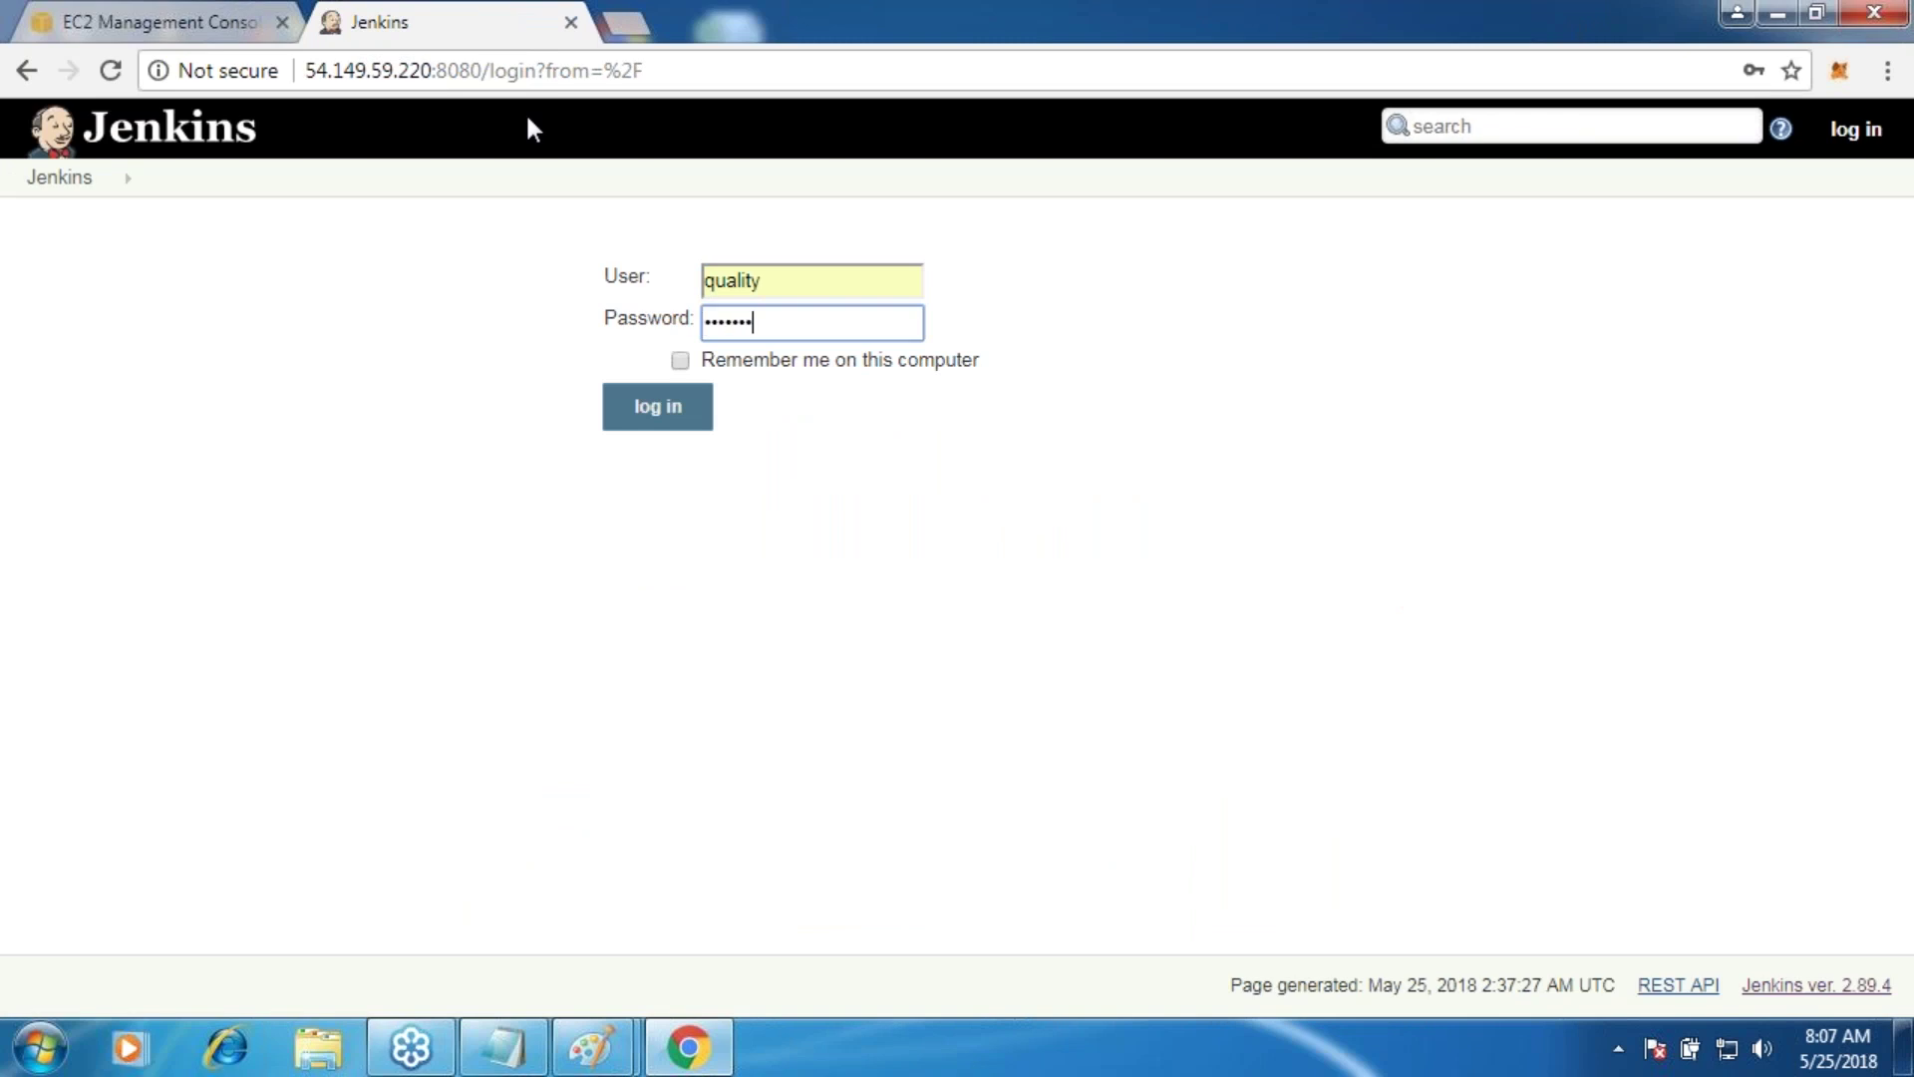
key(Return)
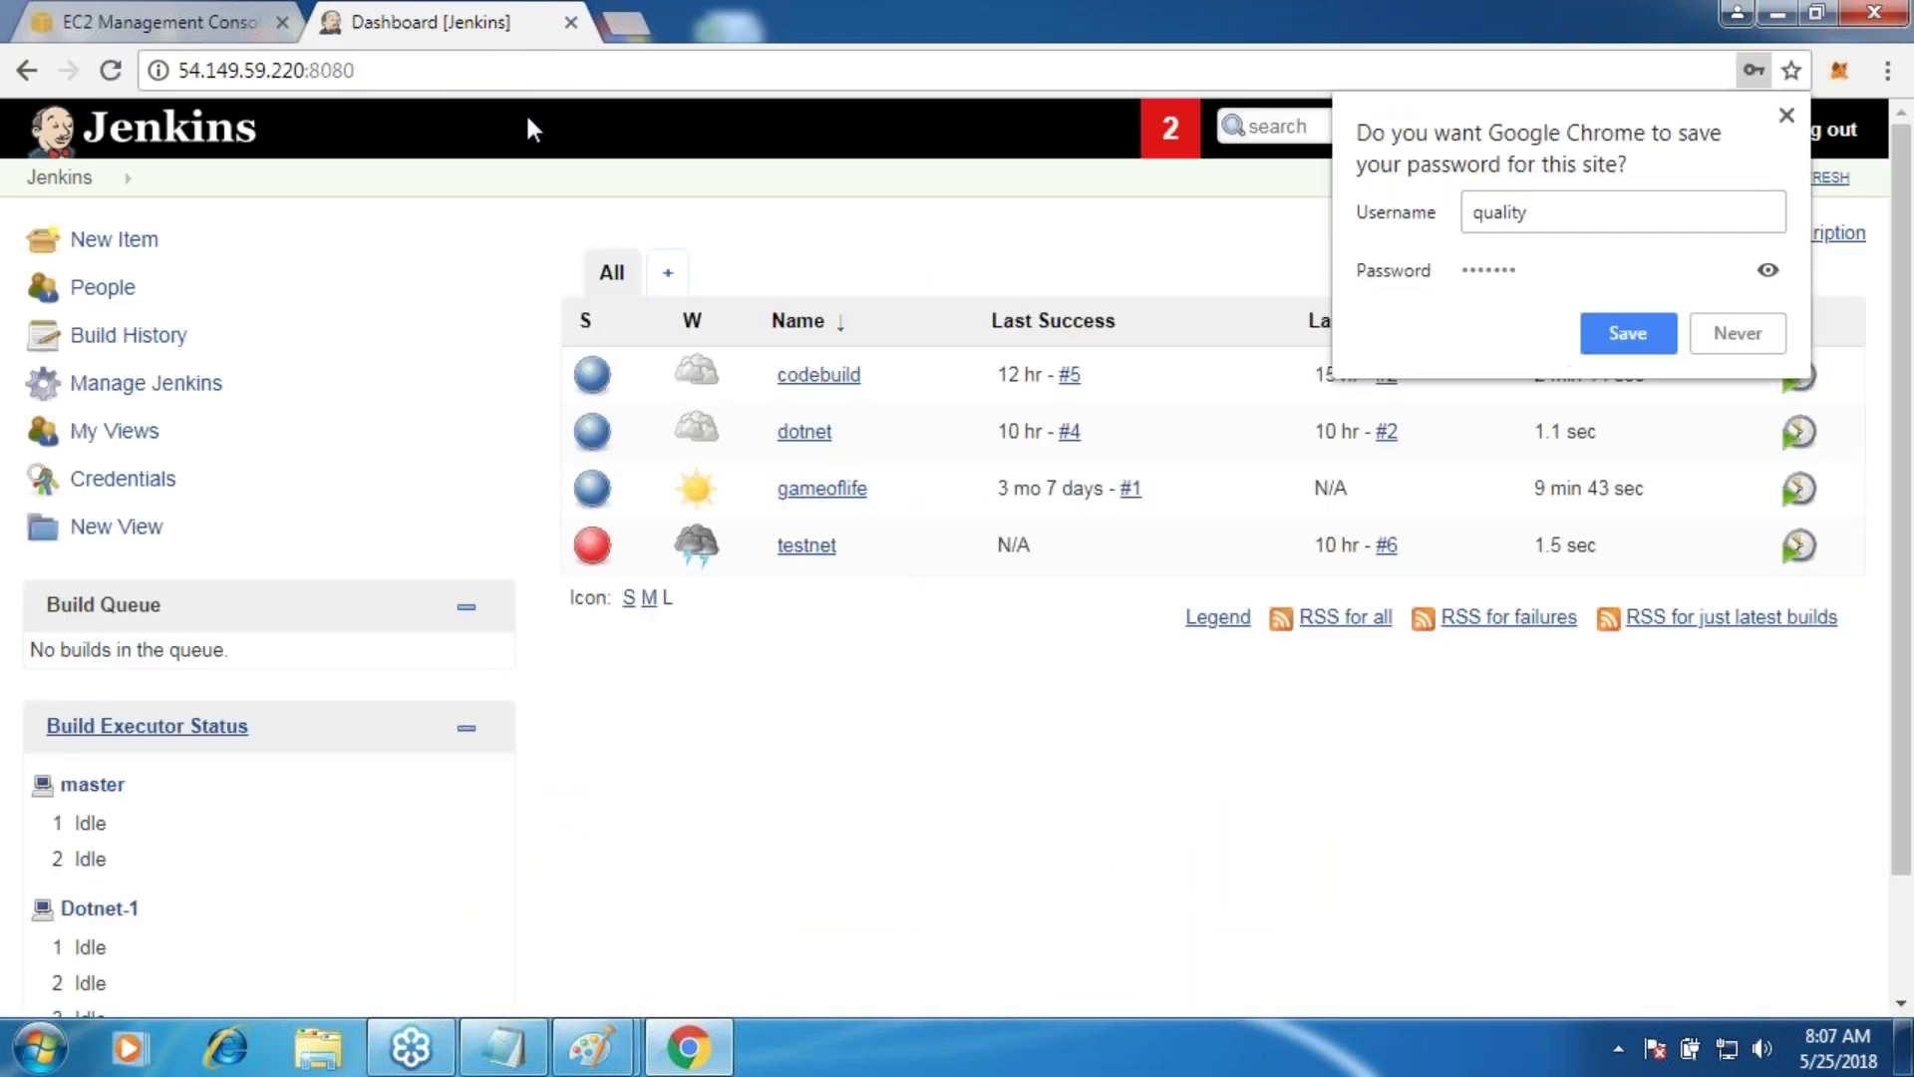
Step: Review the Dotnet-1 and master nodes in Manage Nodes, then reopen Manage Jenkins
click(167, 397)
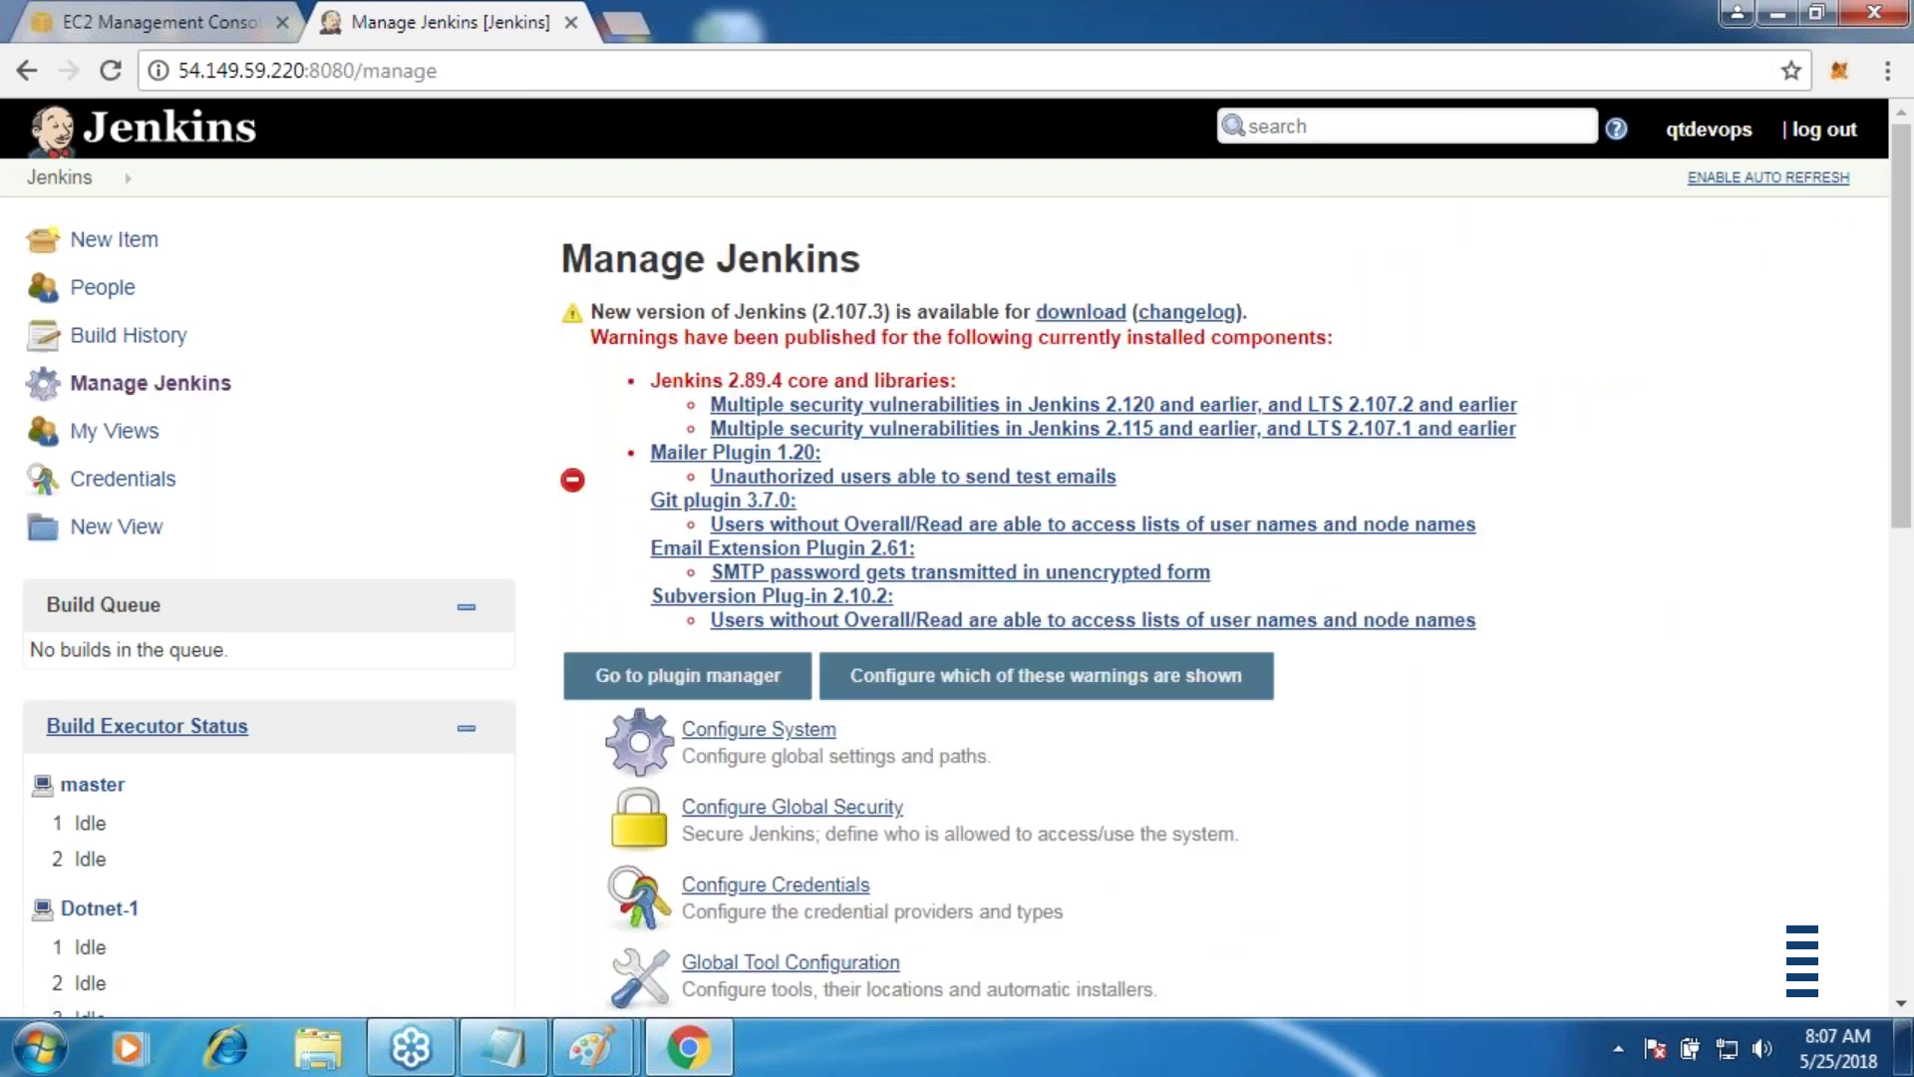
scroll(957, 558, down, 1)
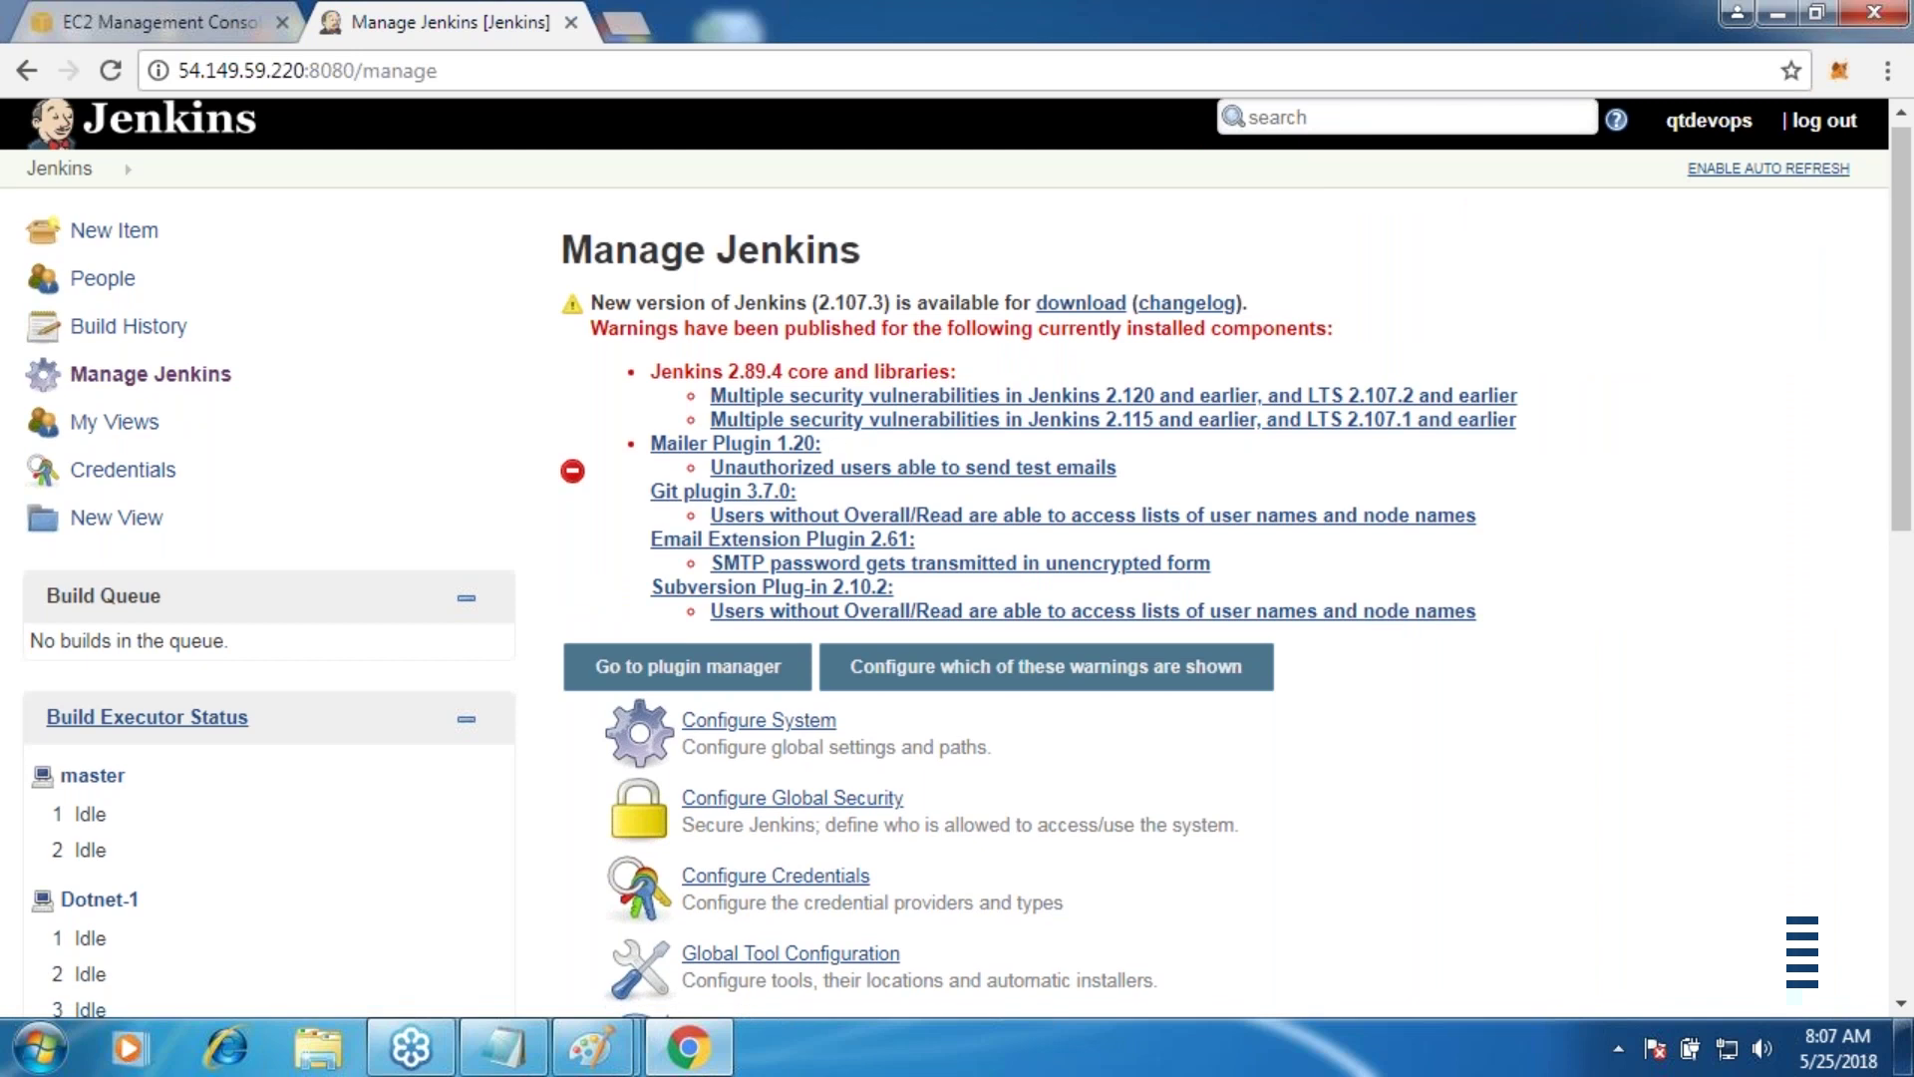
scroll(804, 555, down, 10)
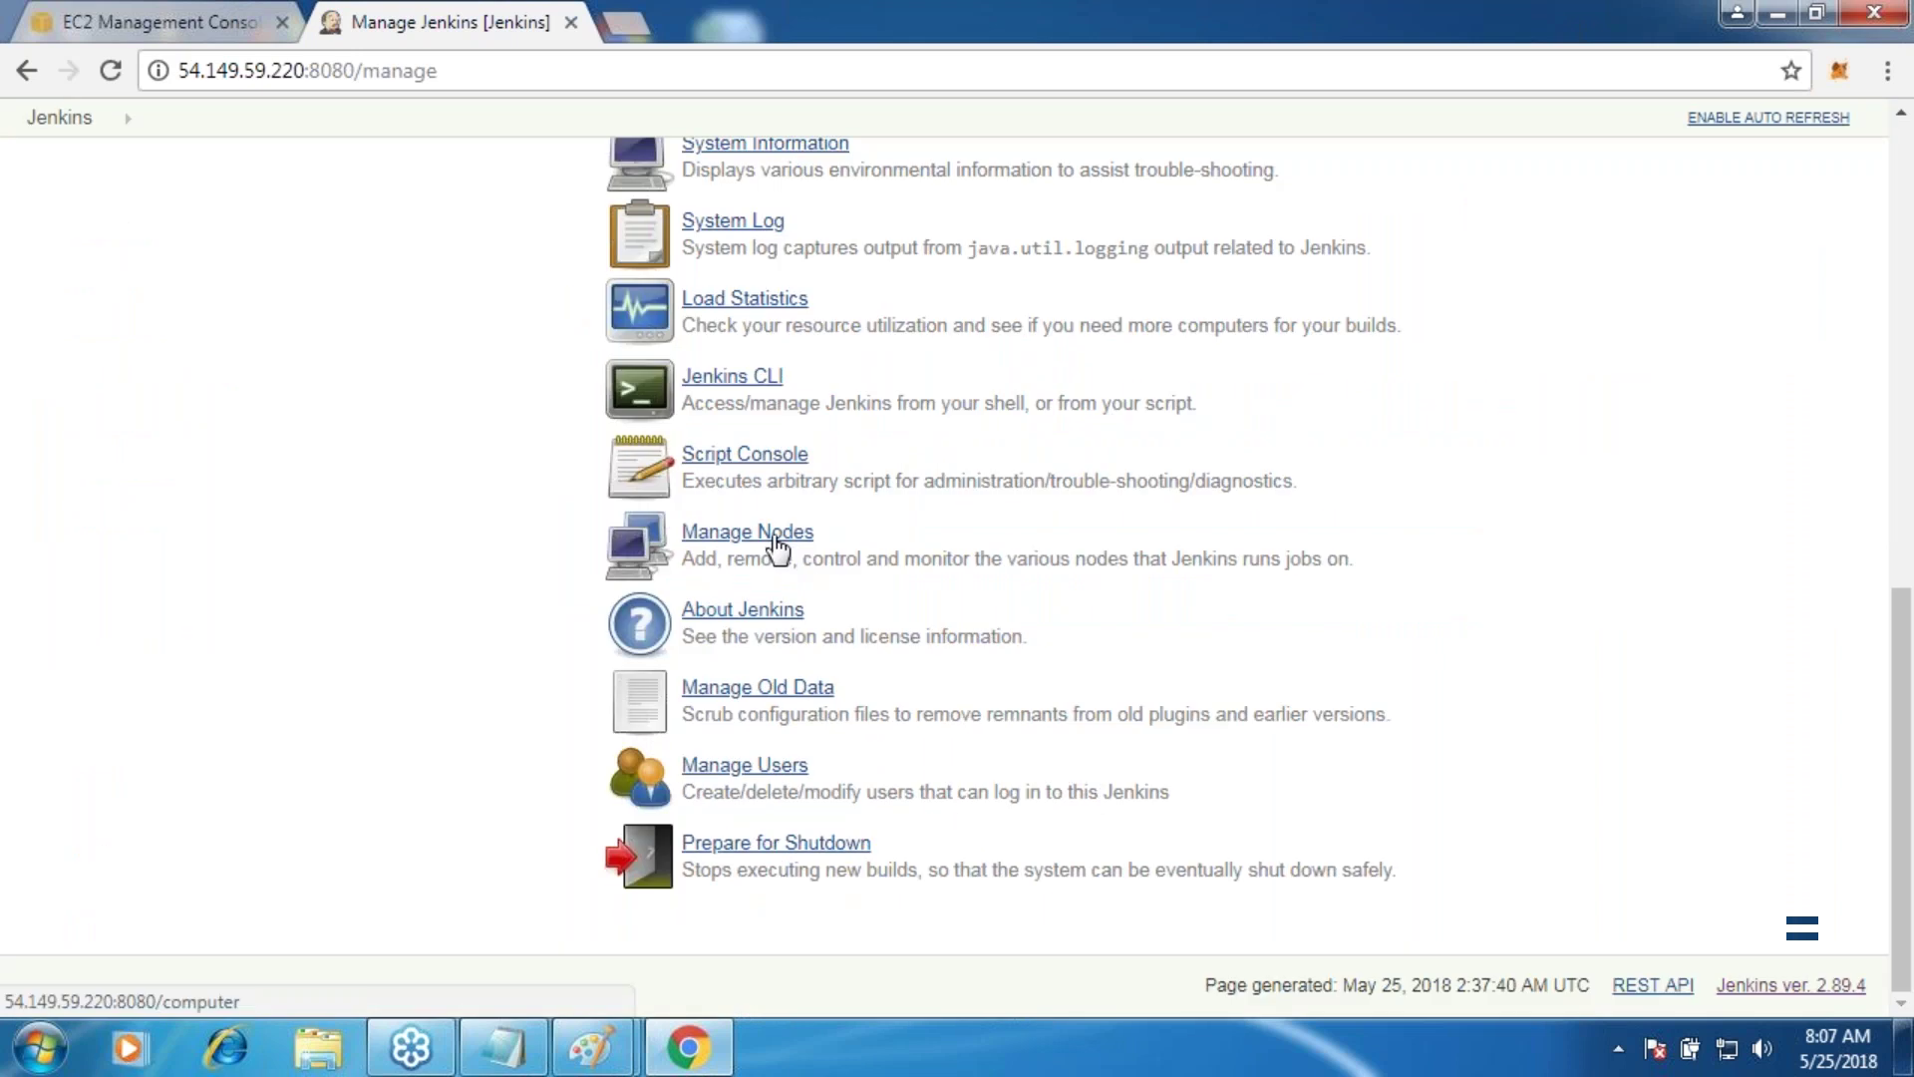
click(775, 540)
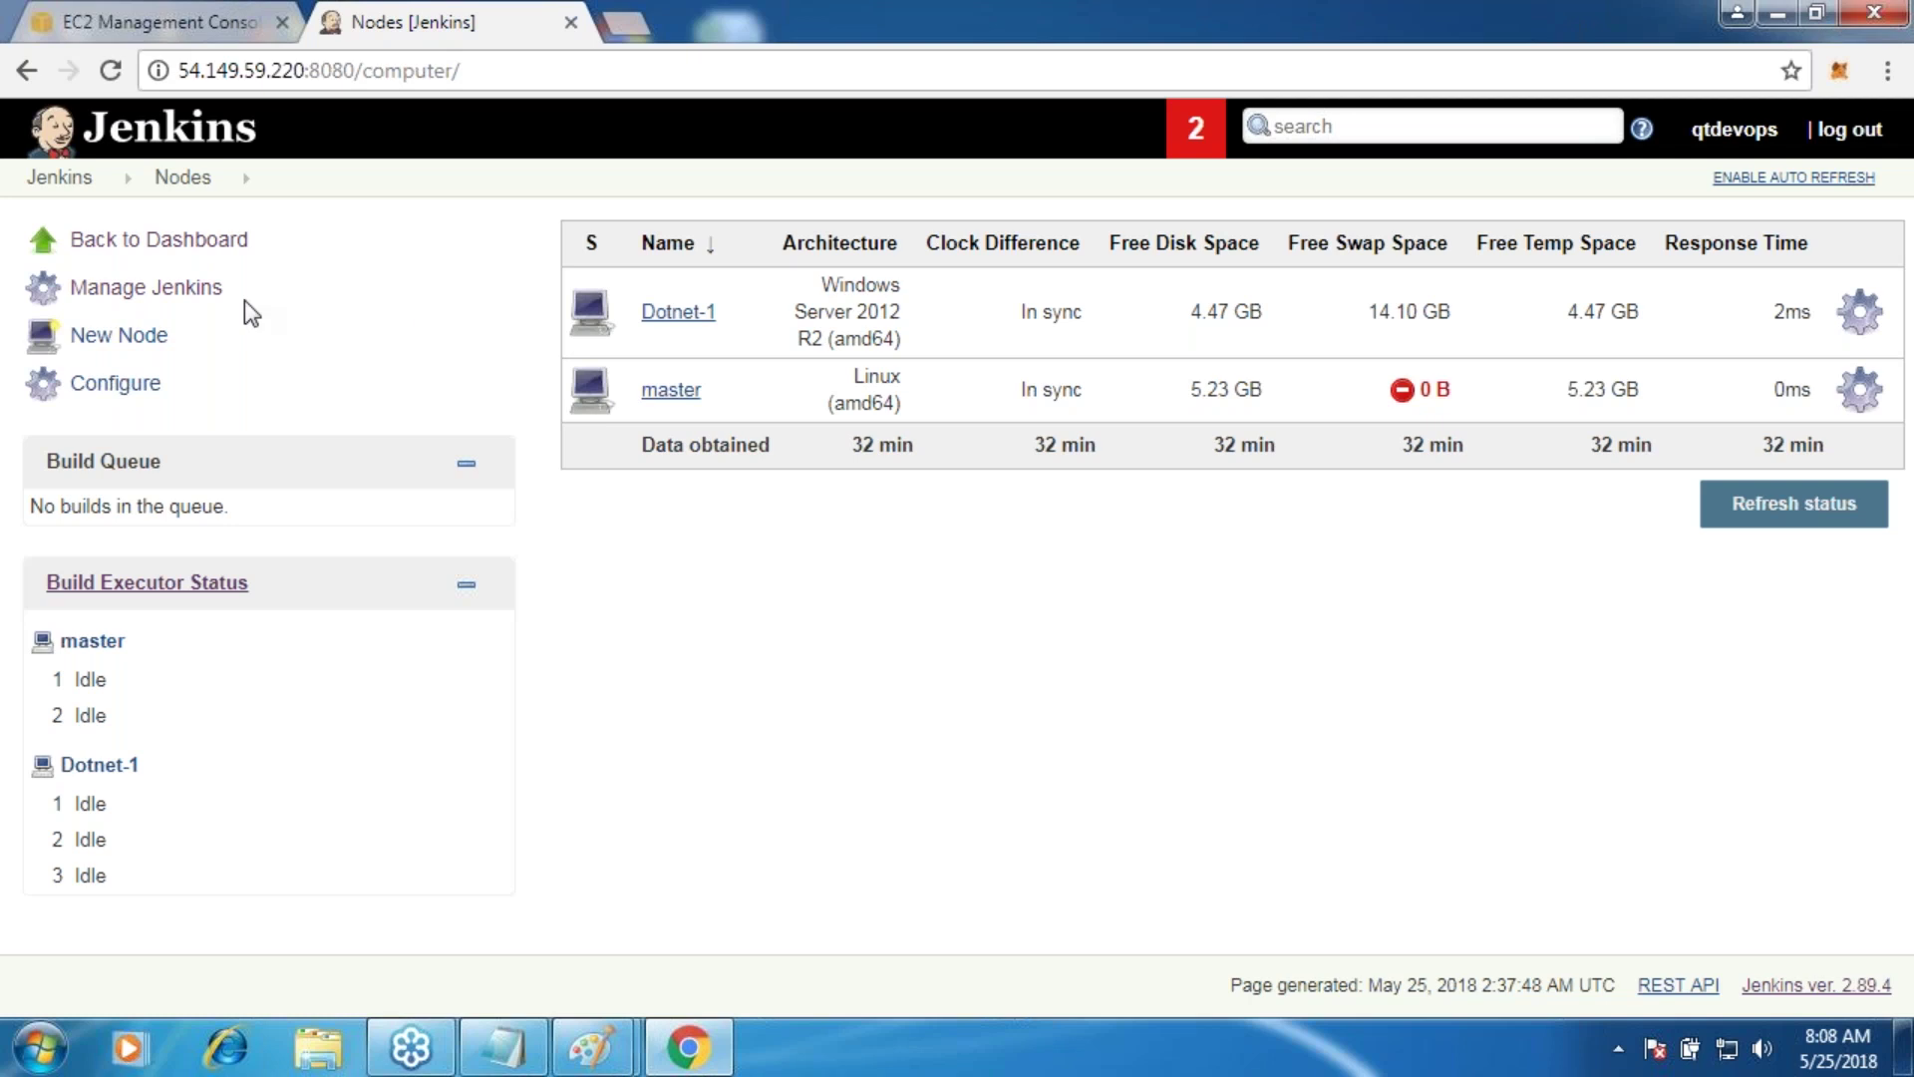
click(154, 243)
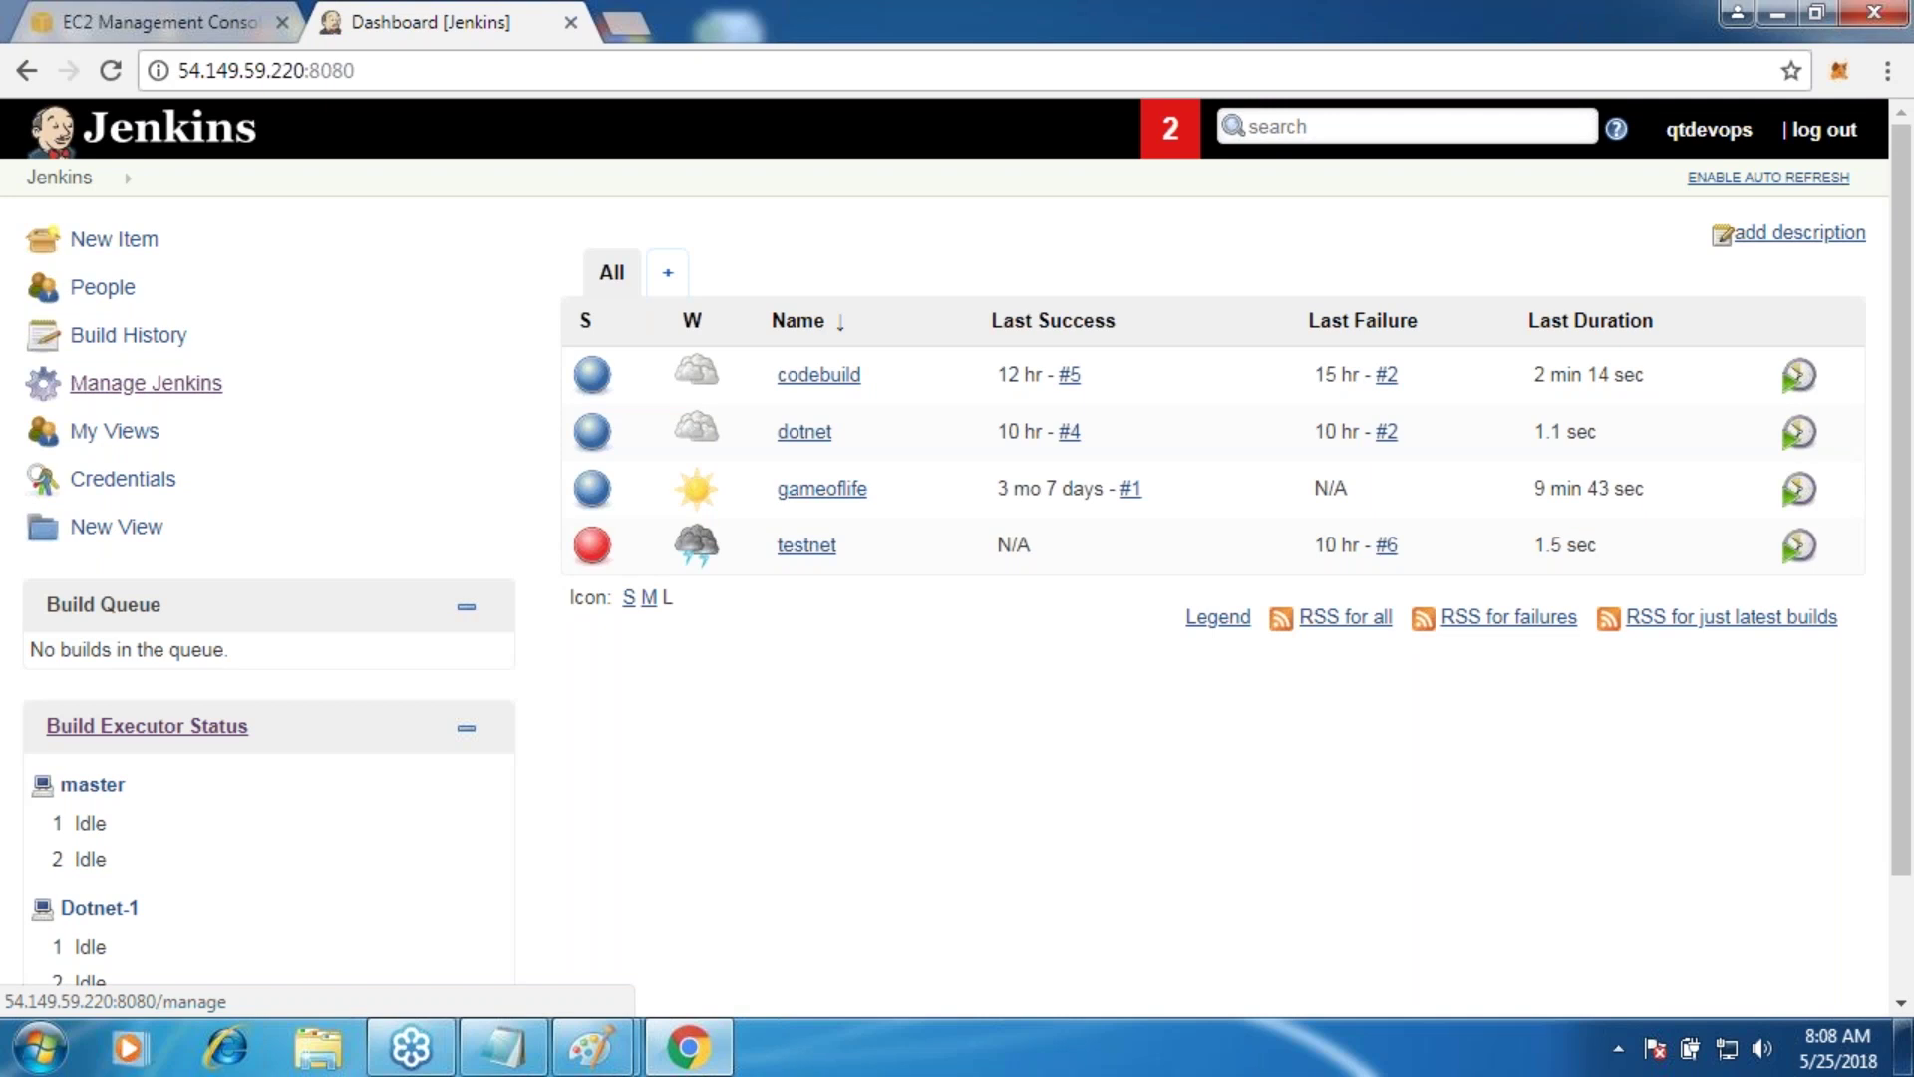
click(145, 383)
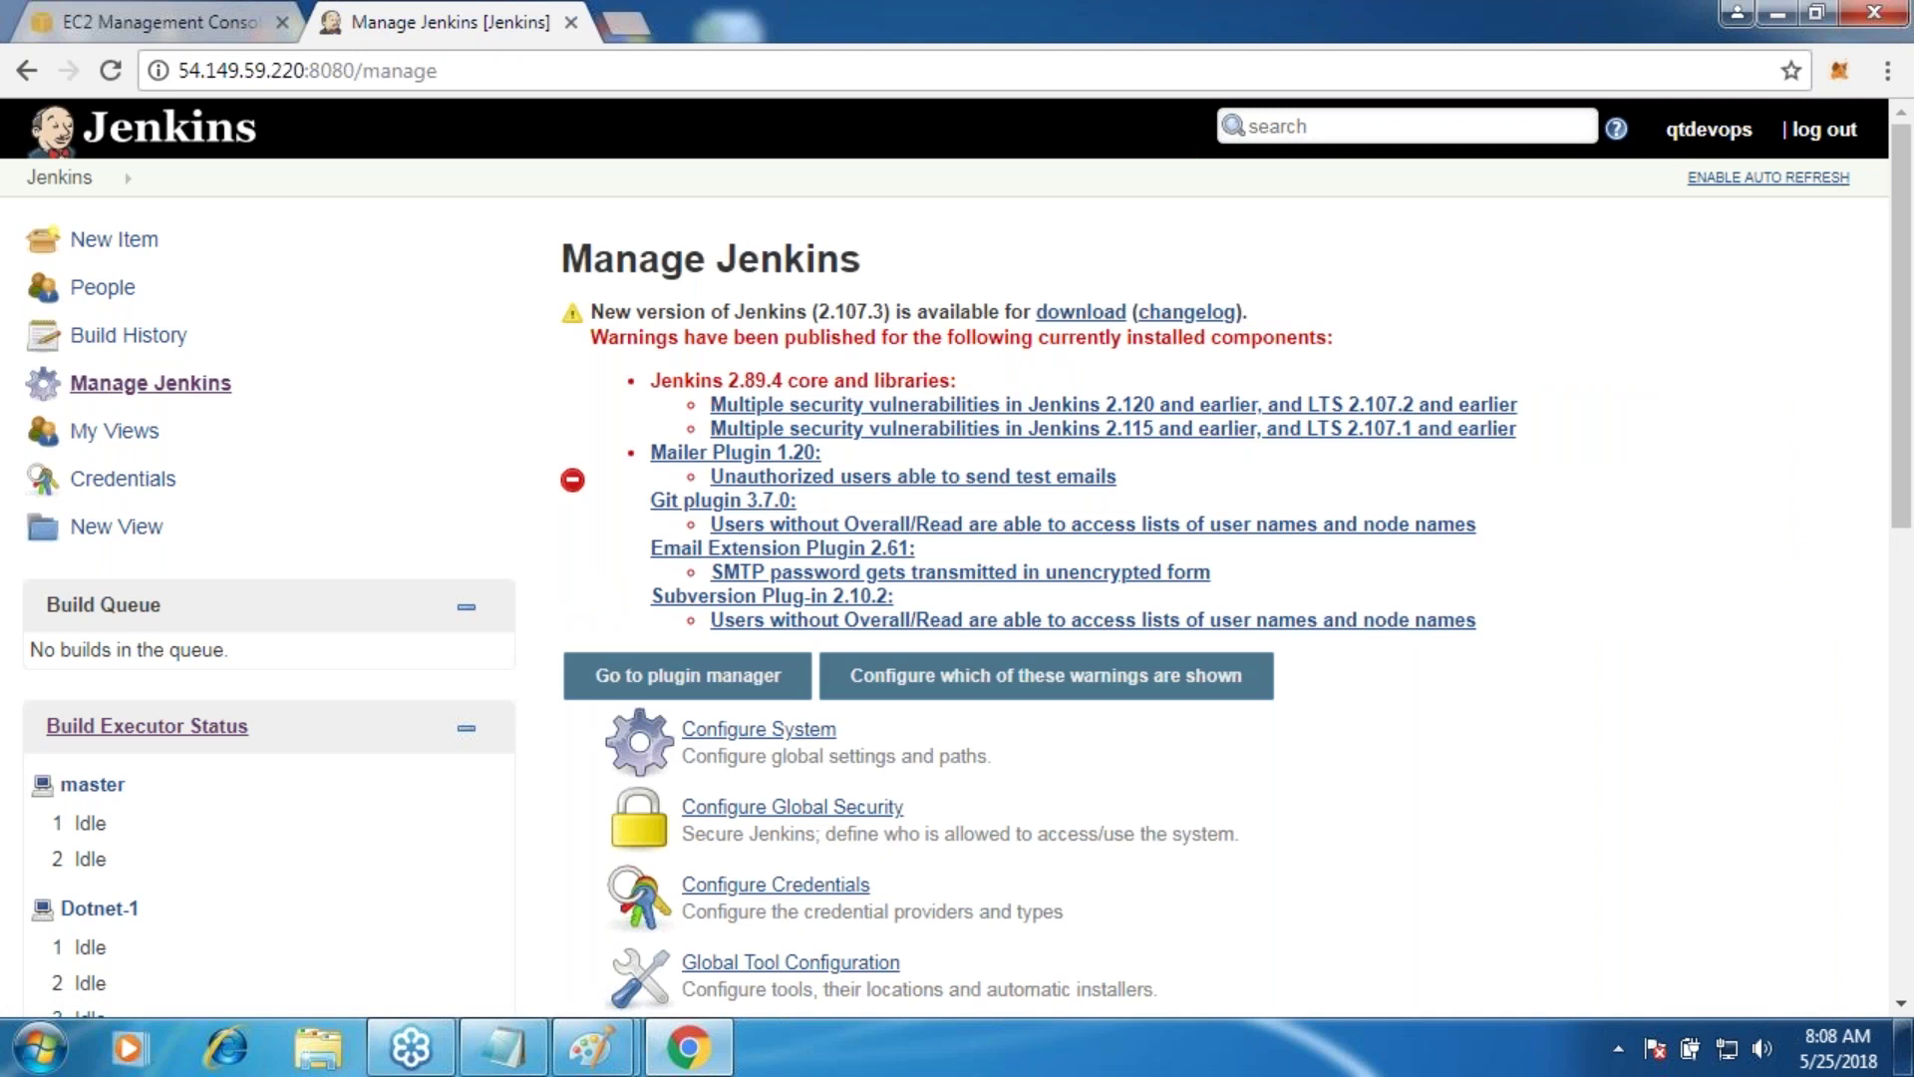
Step: Check the JNLP agents TCP port in Configure Global Security, then return to the dashboard
click(846, 810)
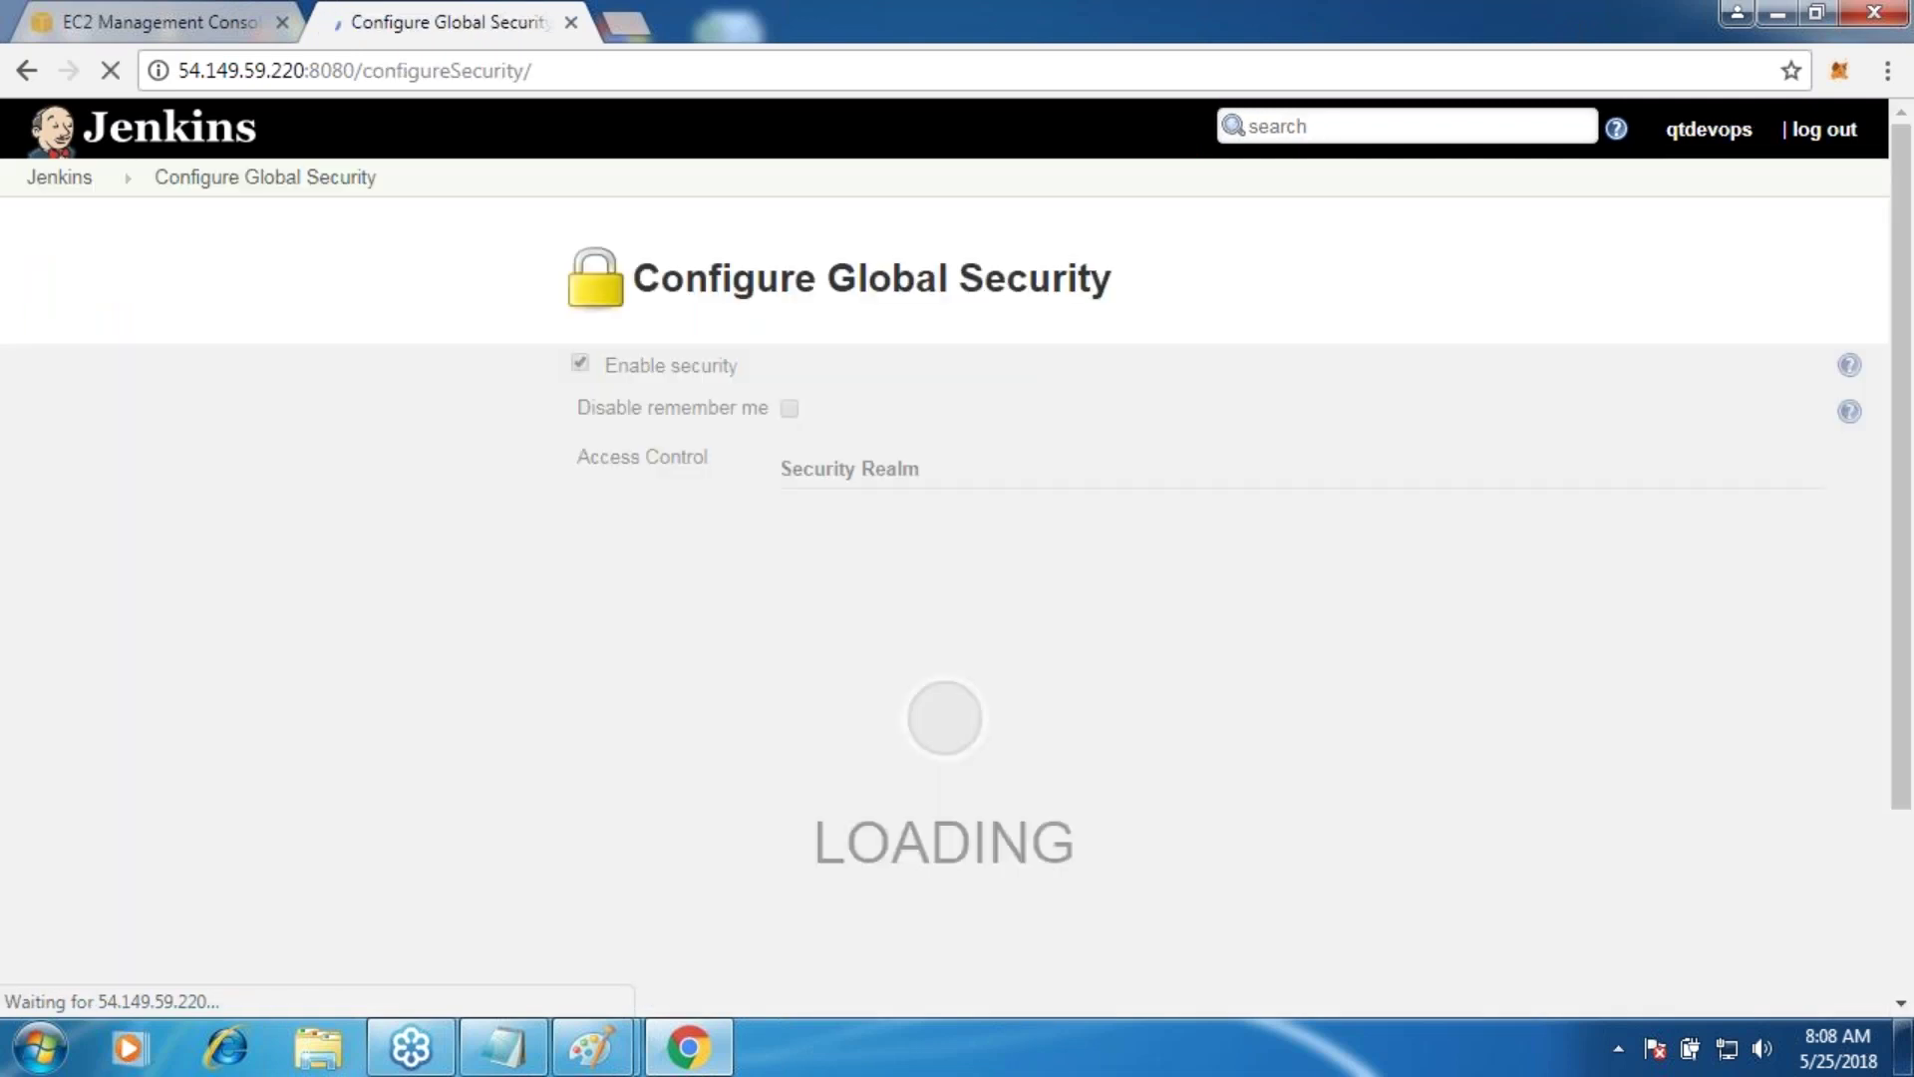
scroll(956, 556, down, 7)
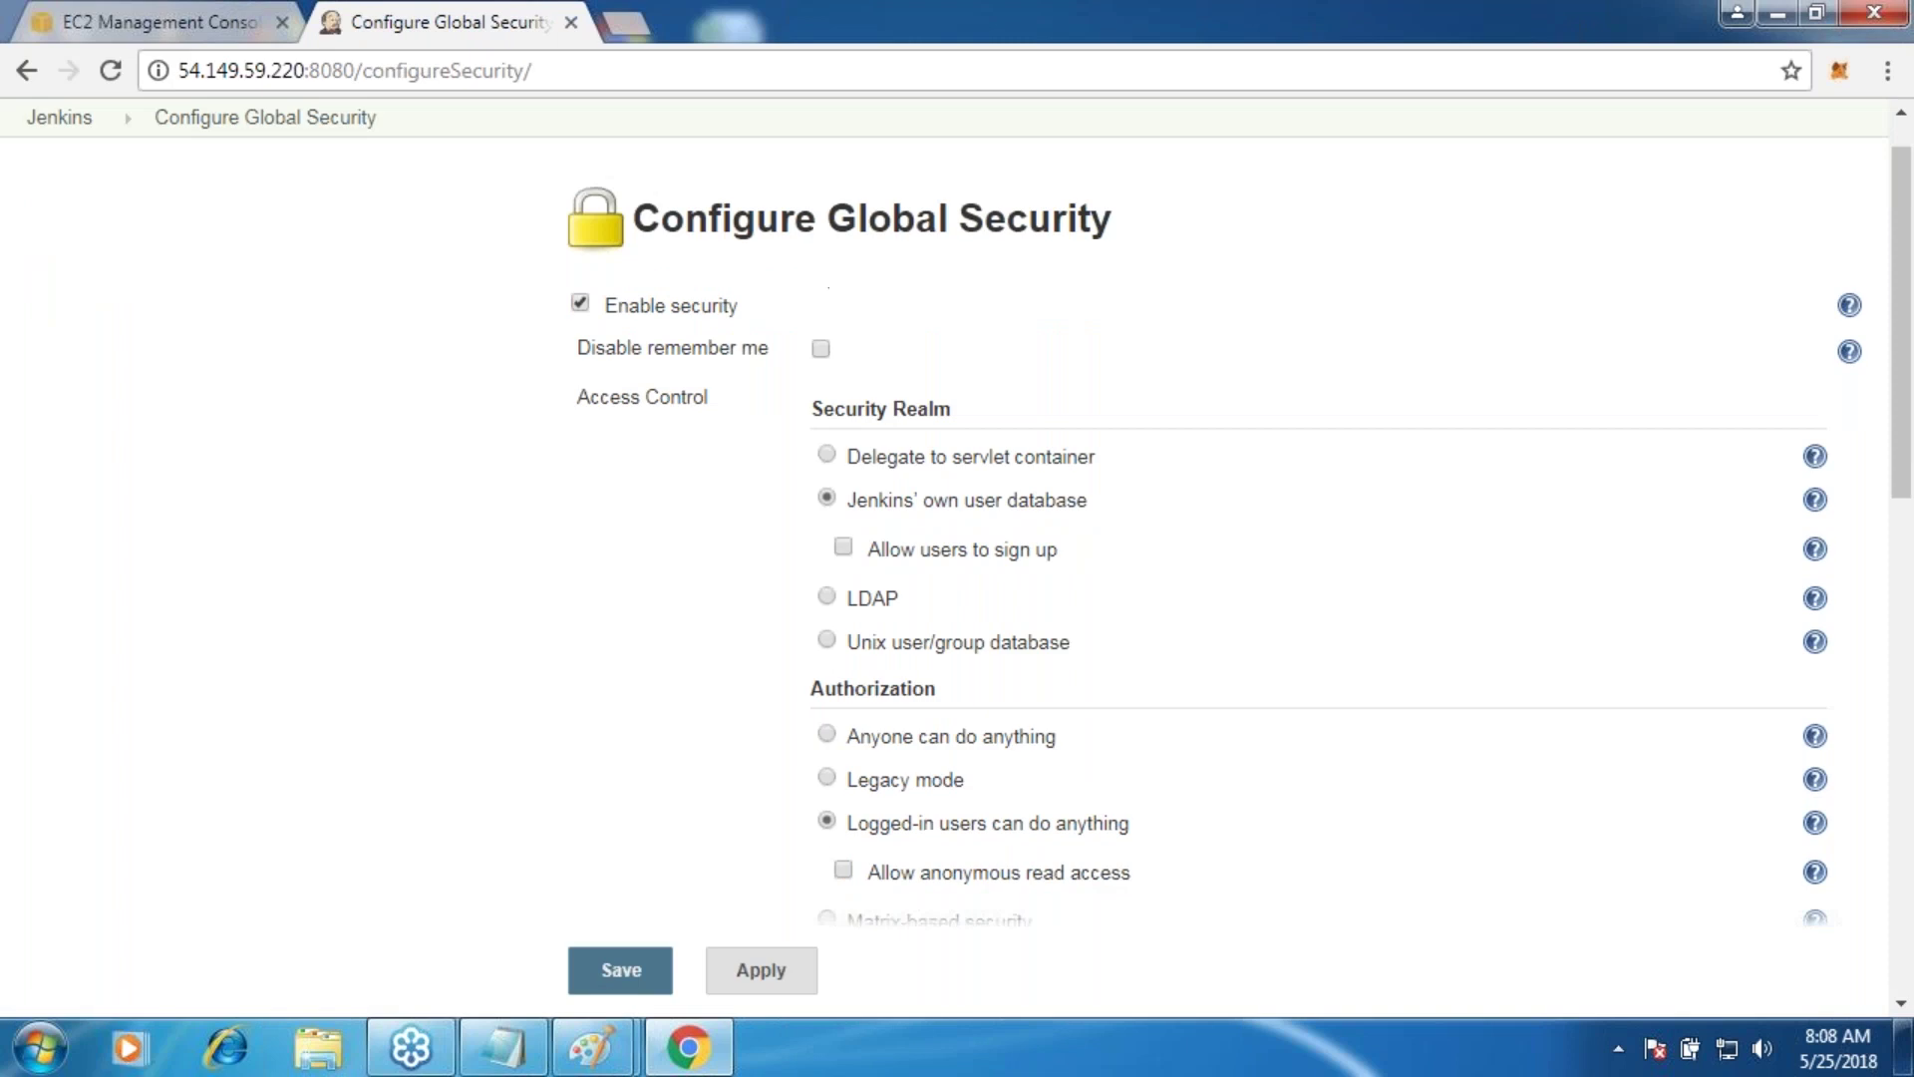
scroll(695, 558, down, 1)
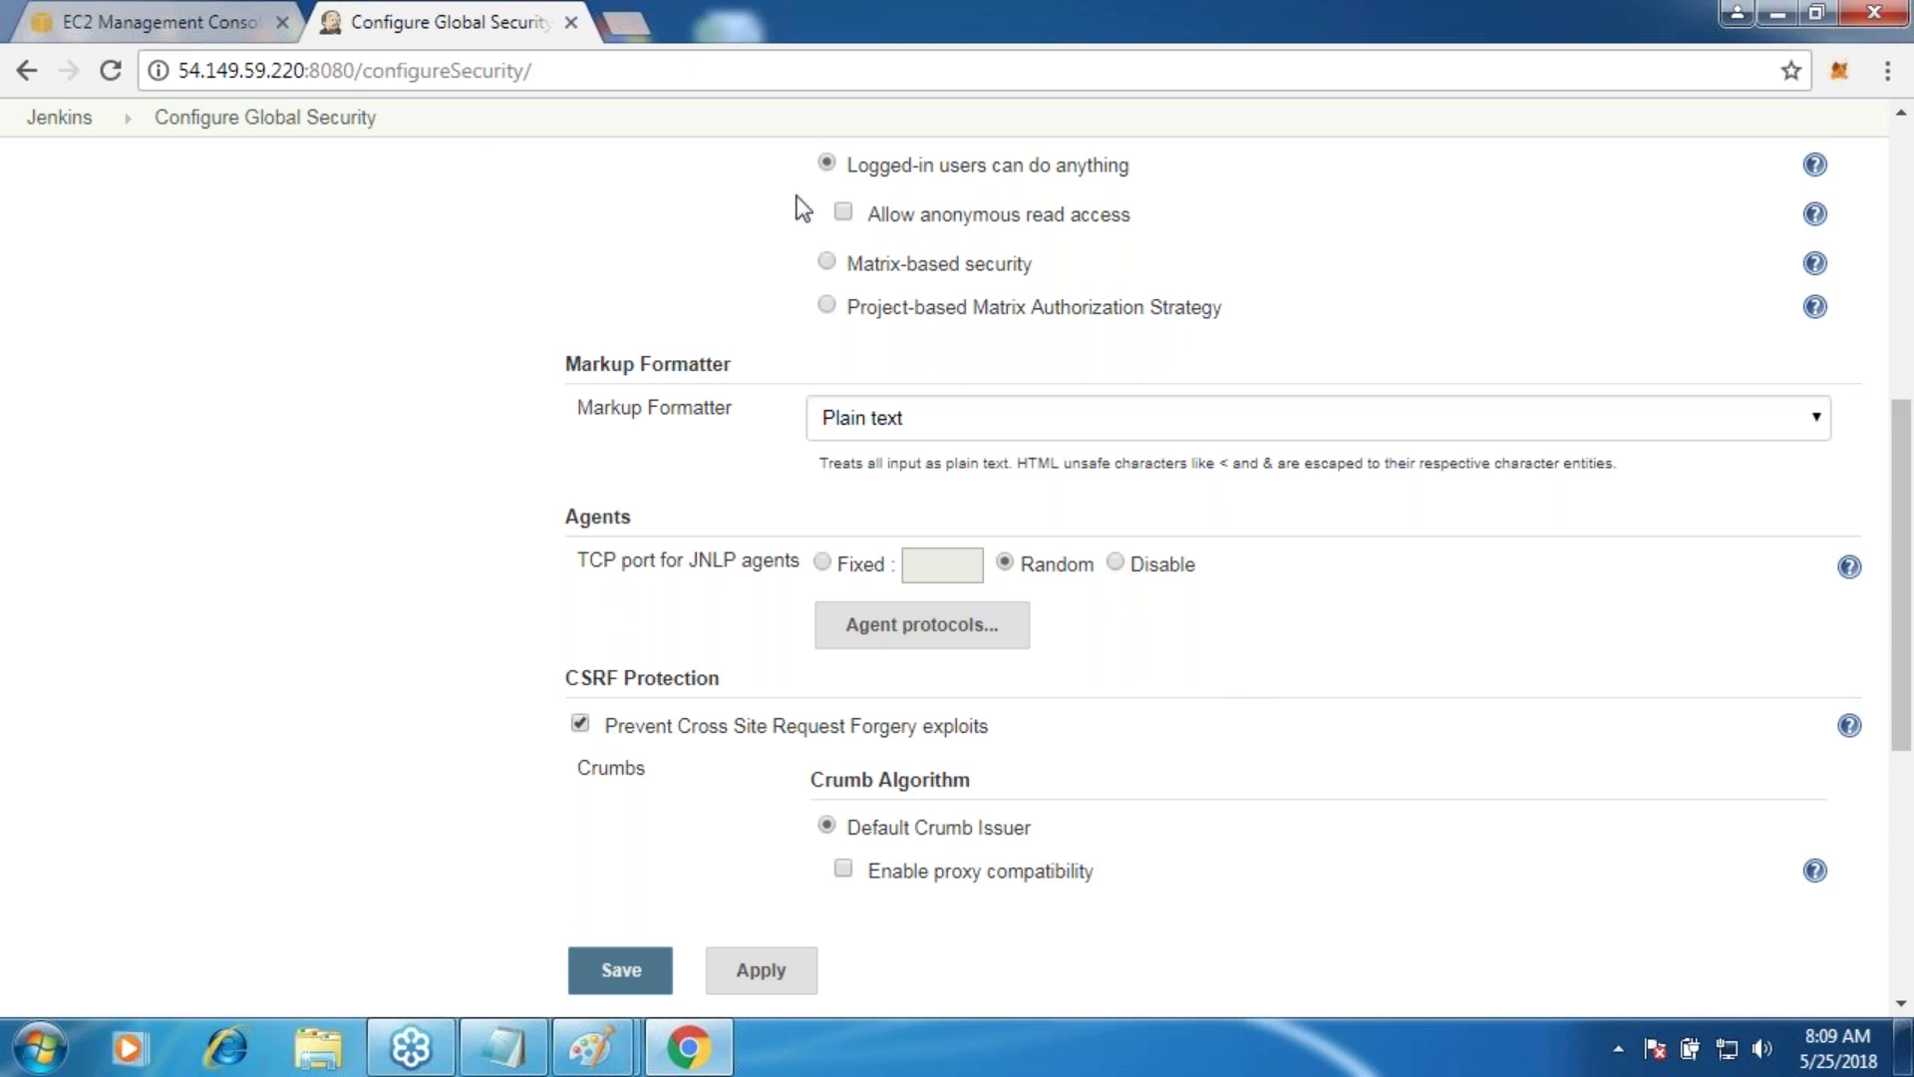
drag(1900, 750, 1901, 474)
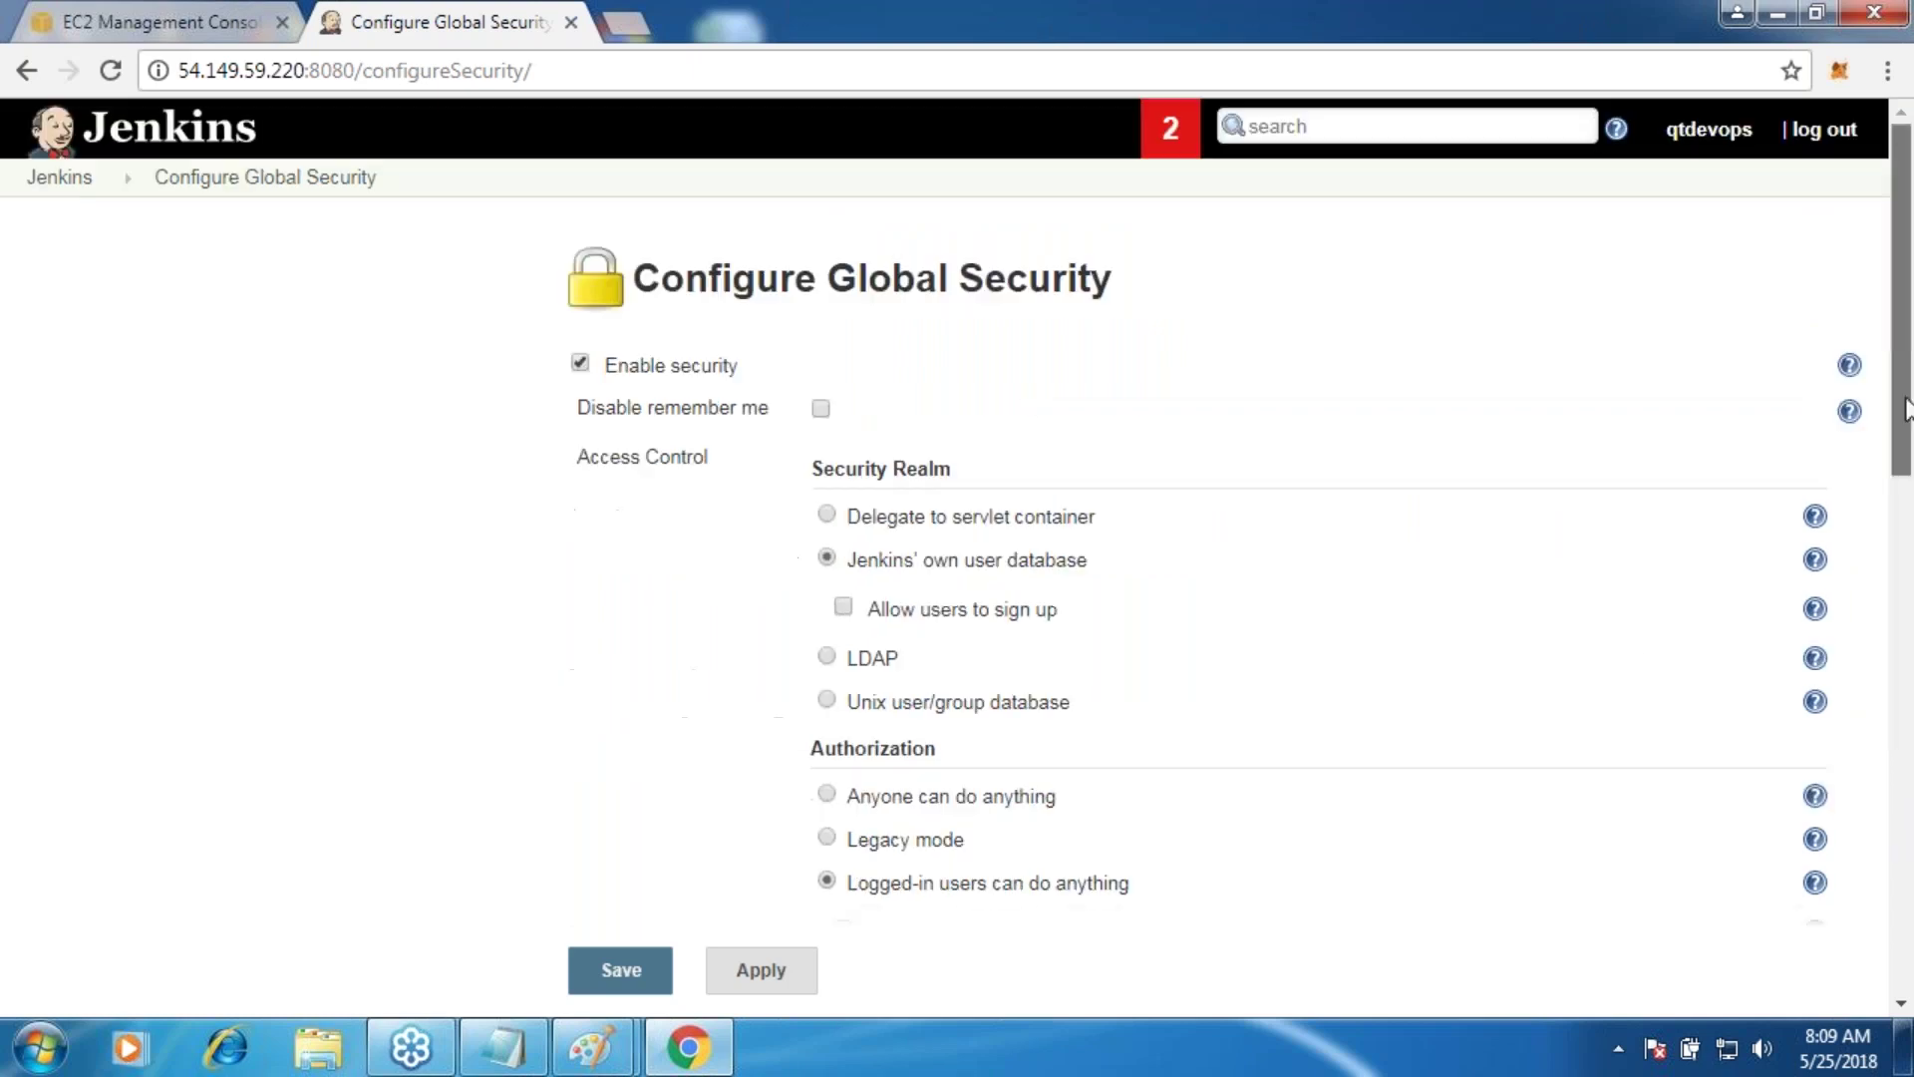
key(F5)
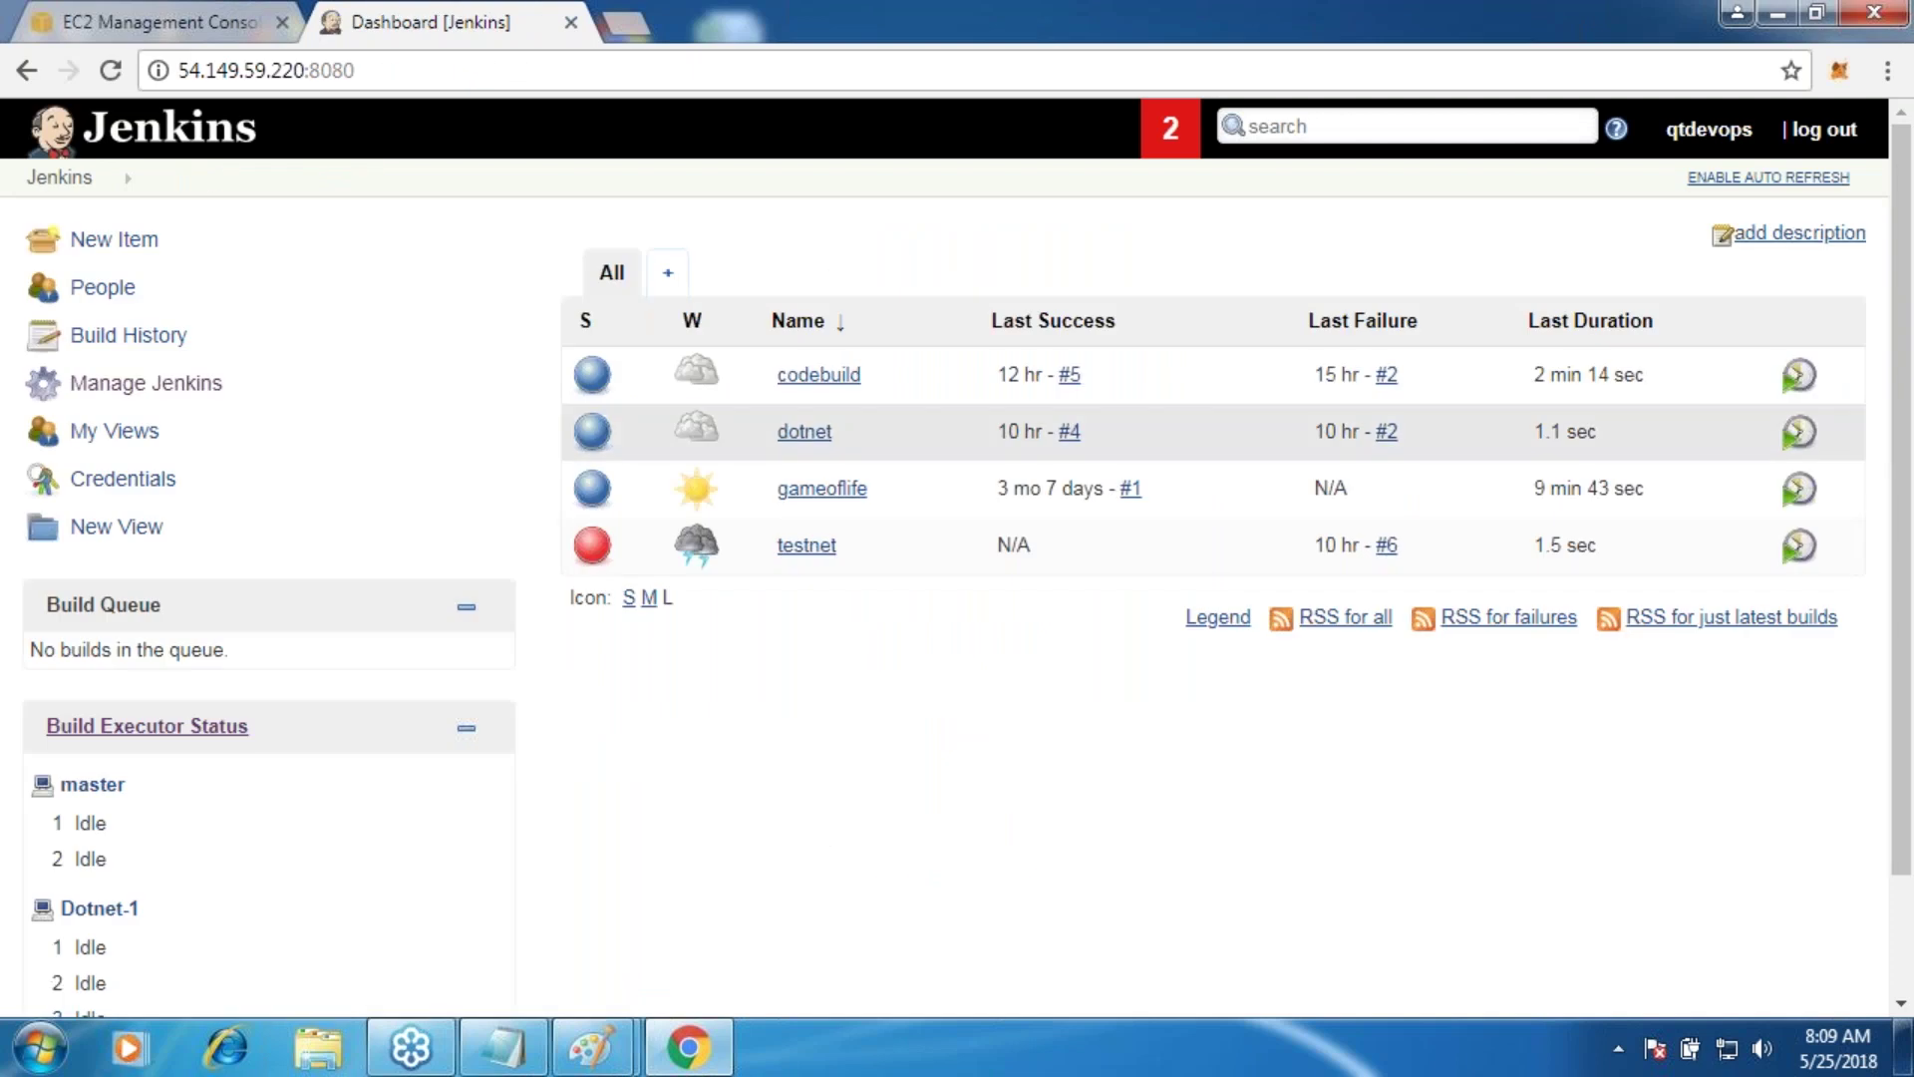
Step: Create the permanent agent node 'mylaptop' via Manage Nodes, then minimize to the desktop
click(178, 389)
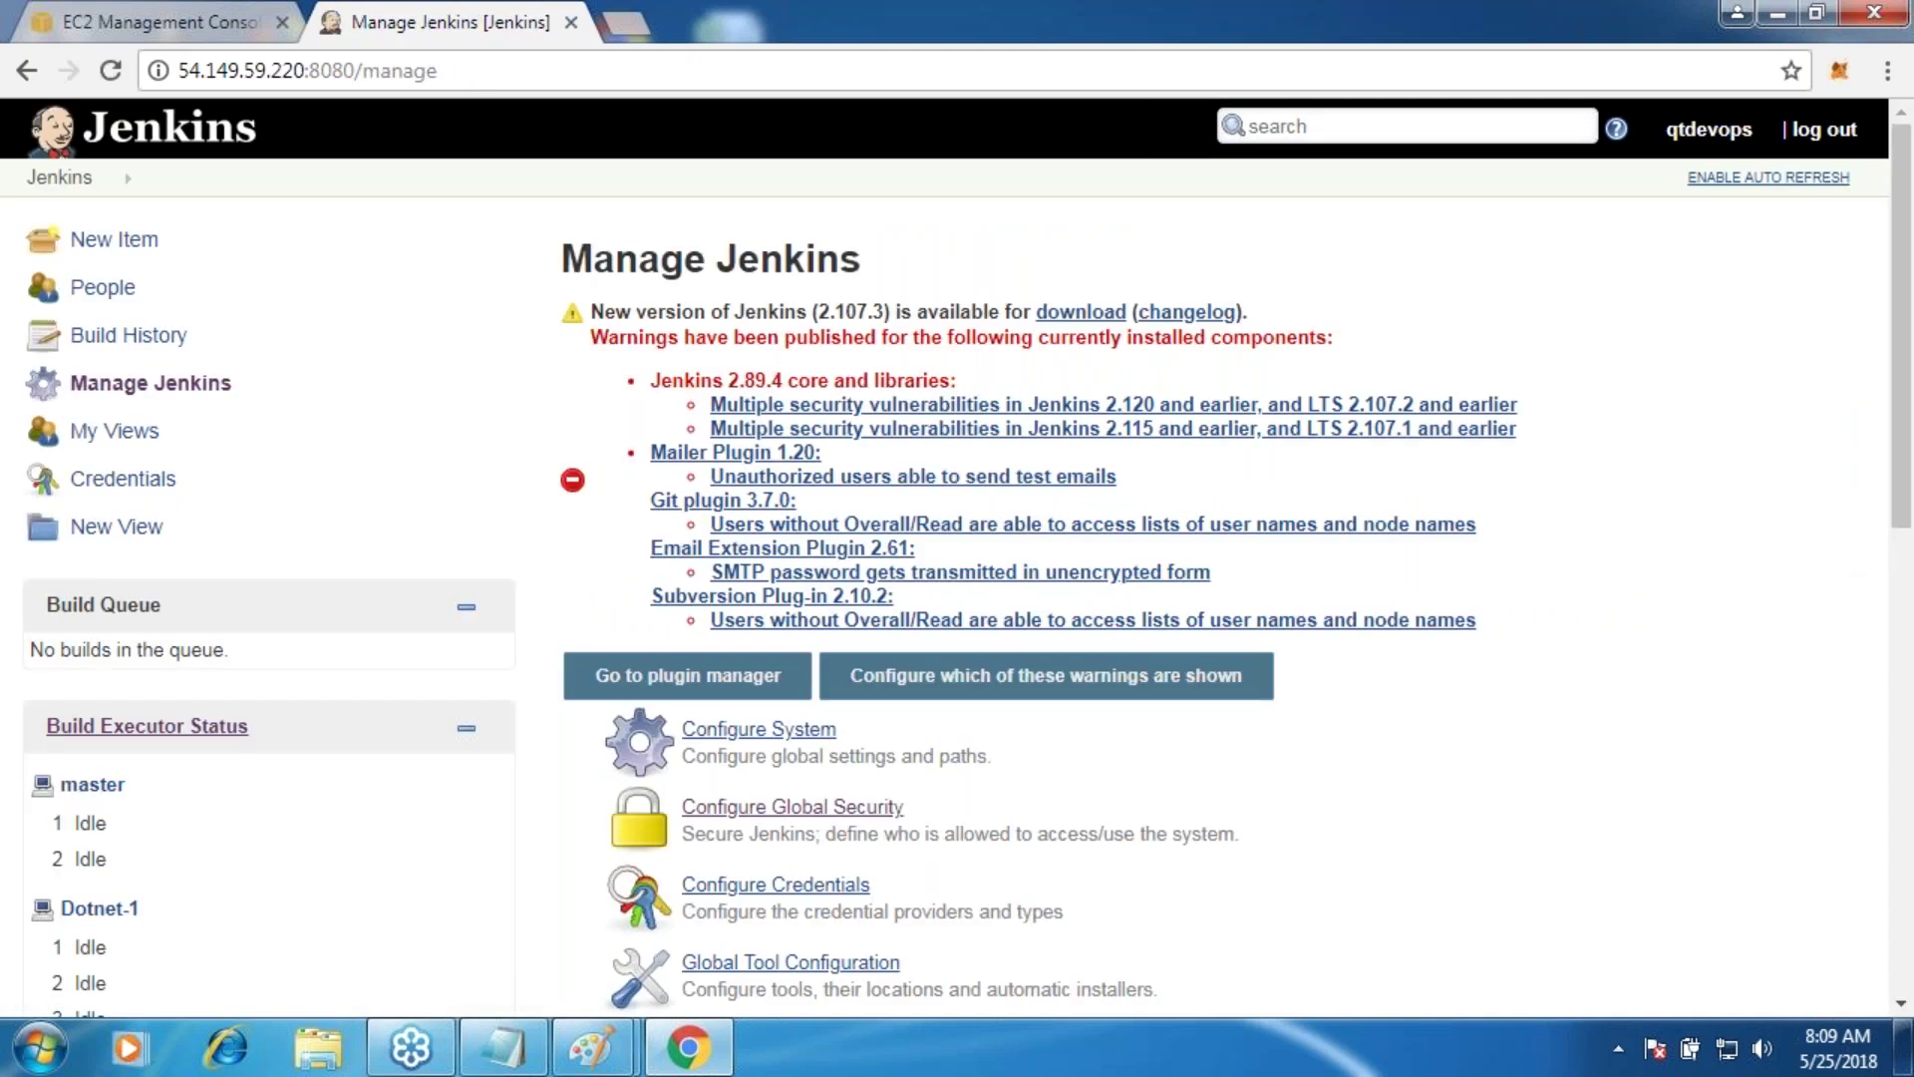
scroll(955, 558, down, 1)
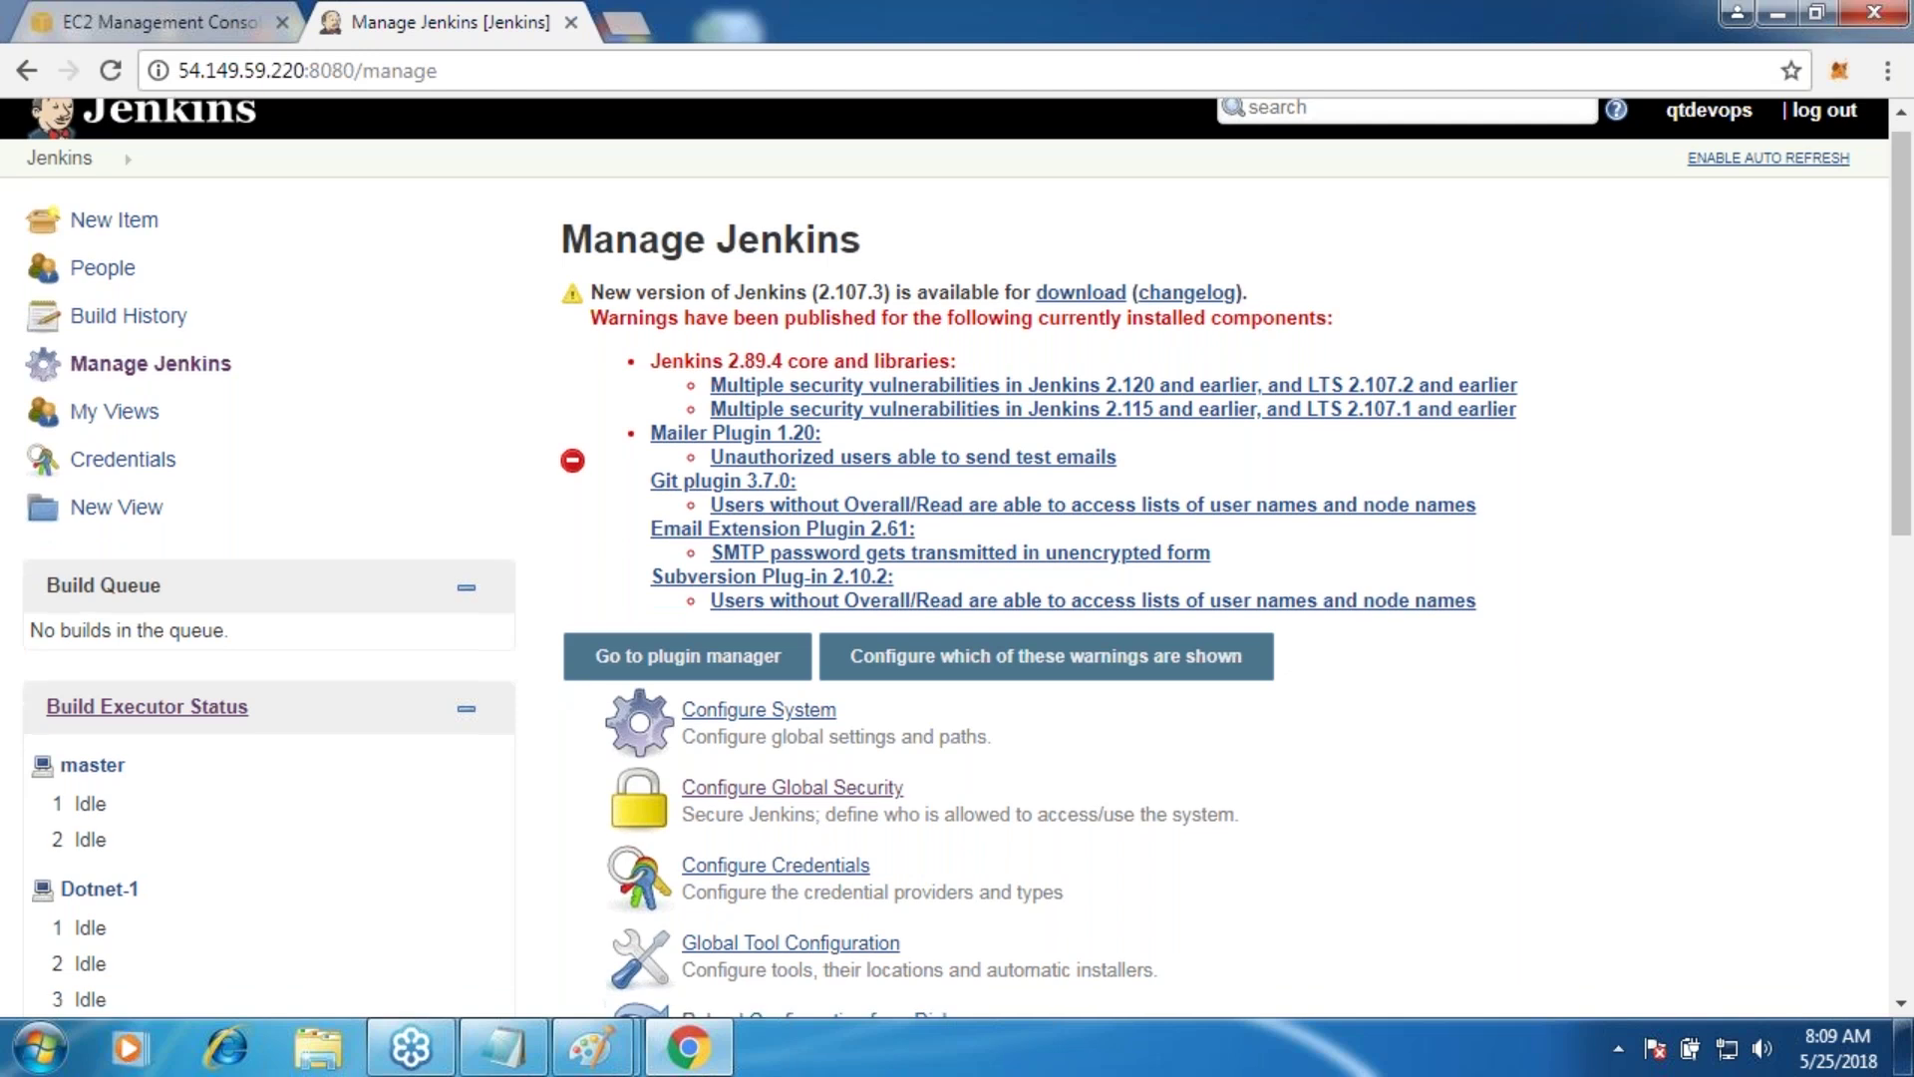
scroll(769, 534, down, 10)
click(769, 531)
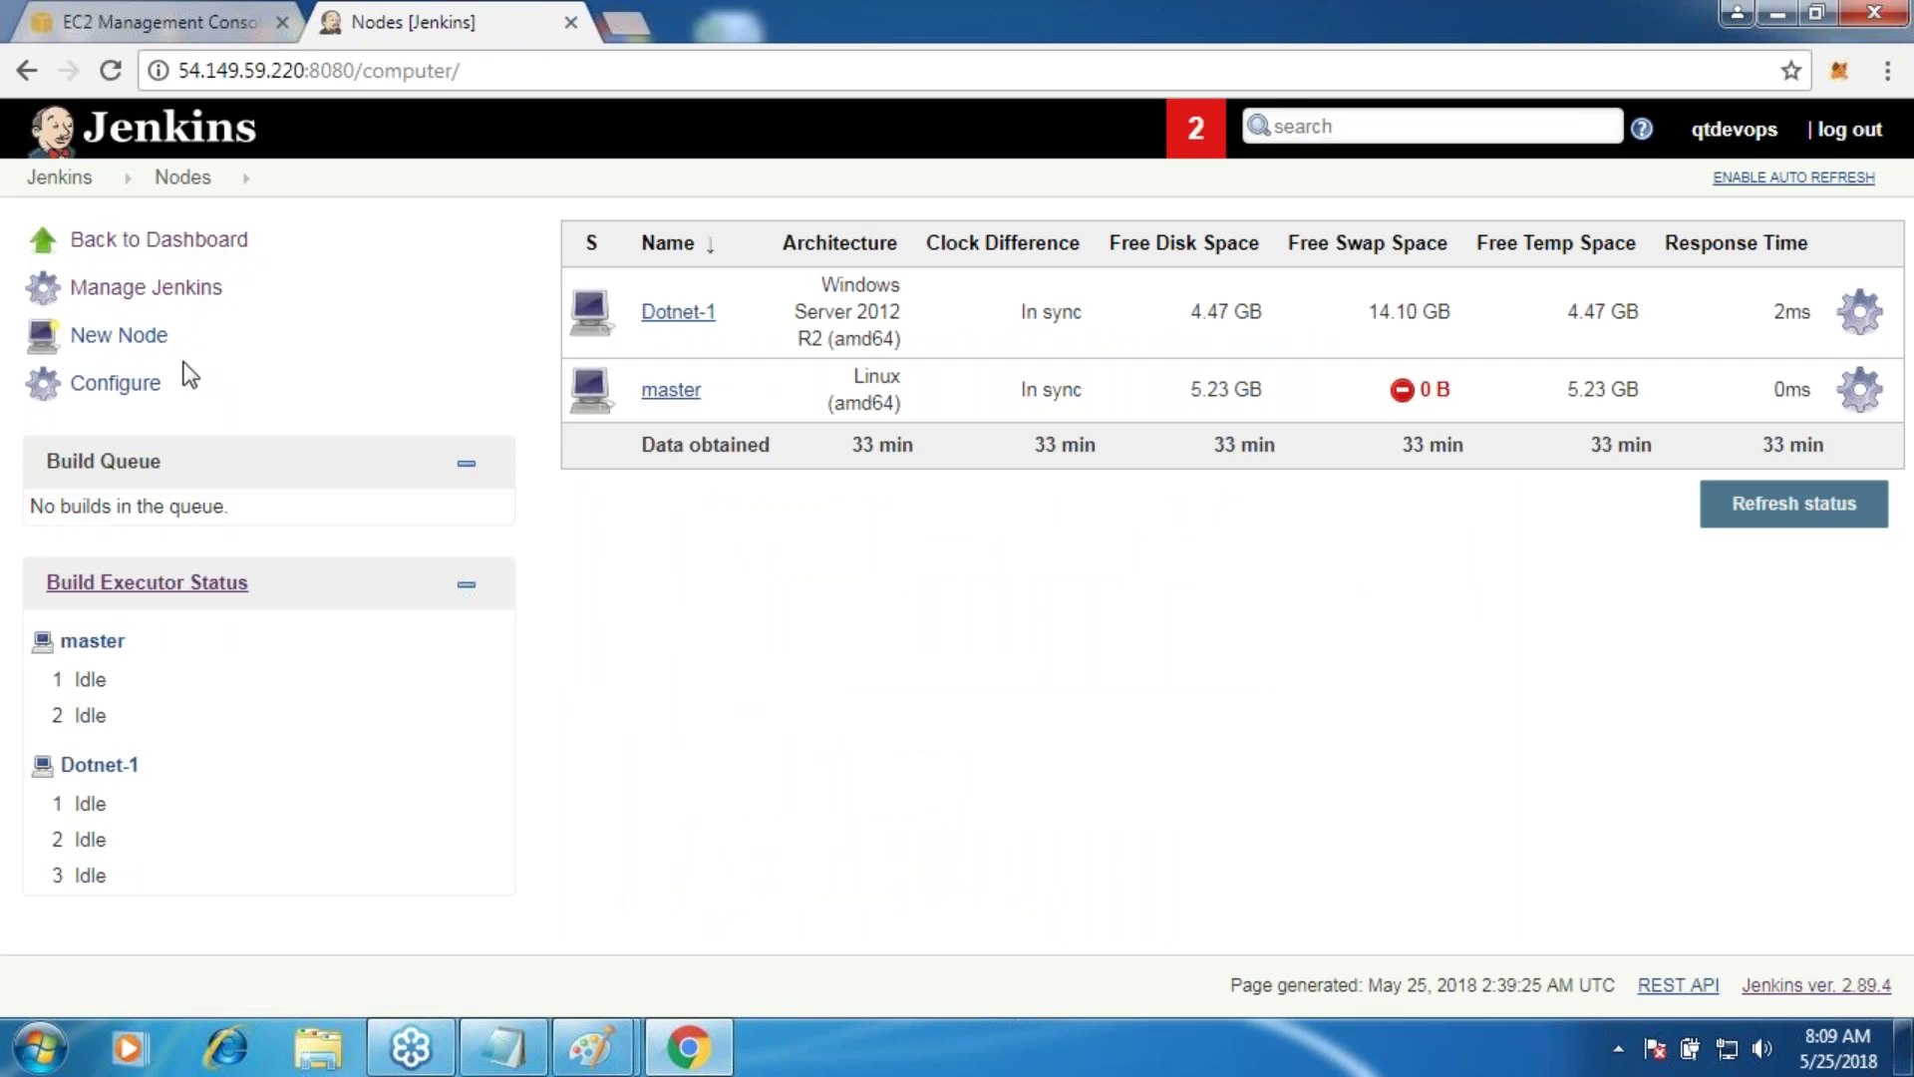
click(121, 339)
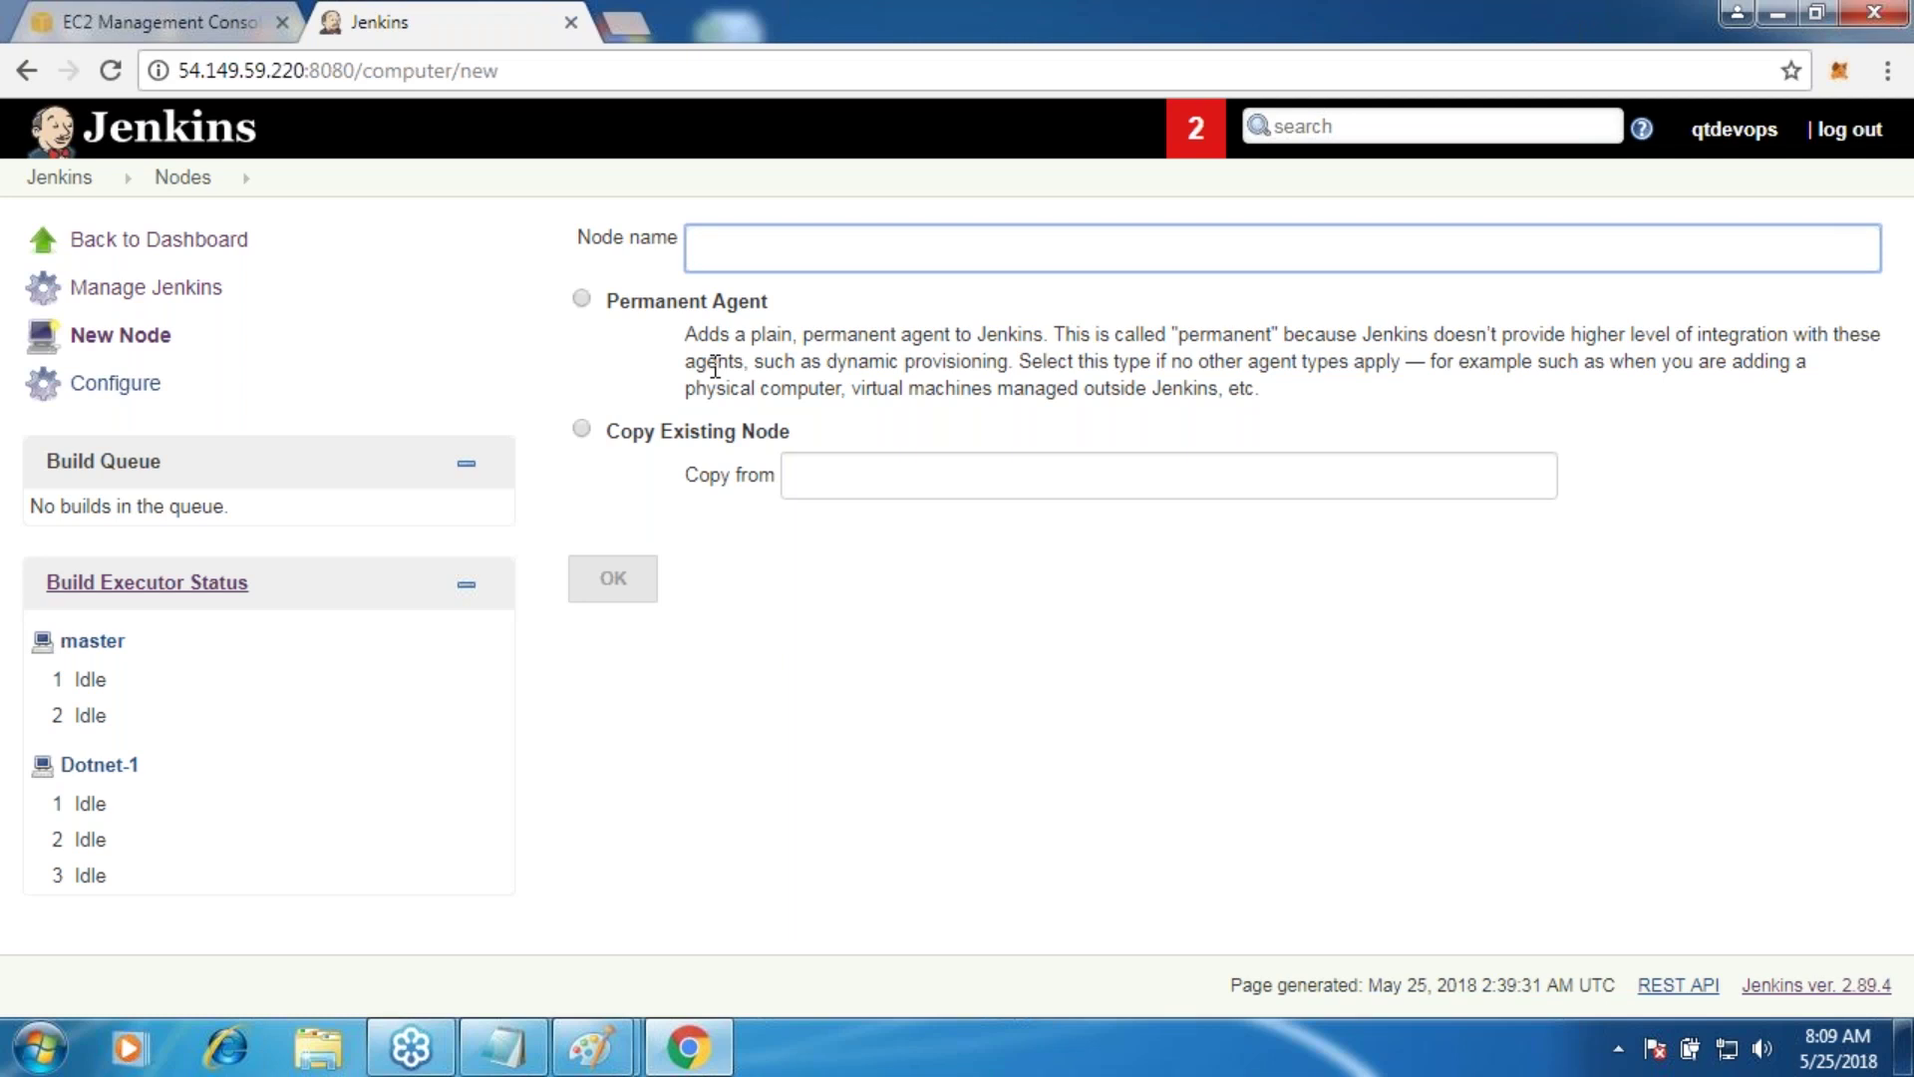
text(mylaptop)
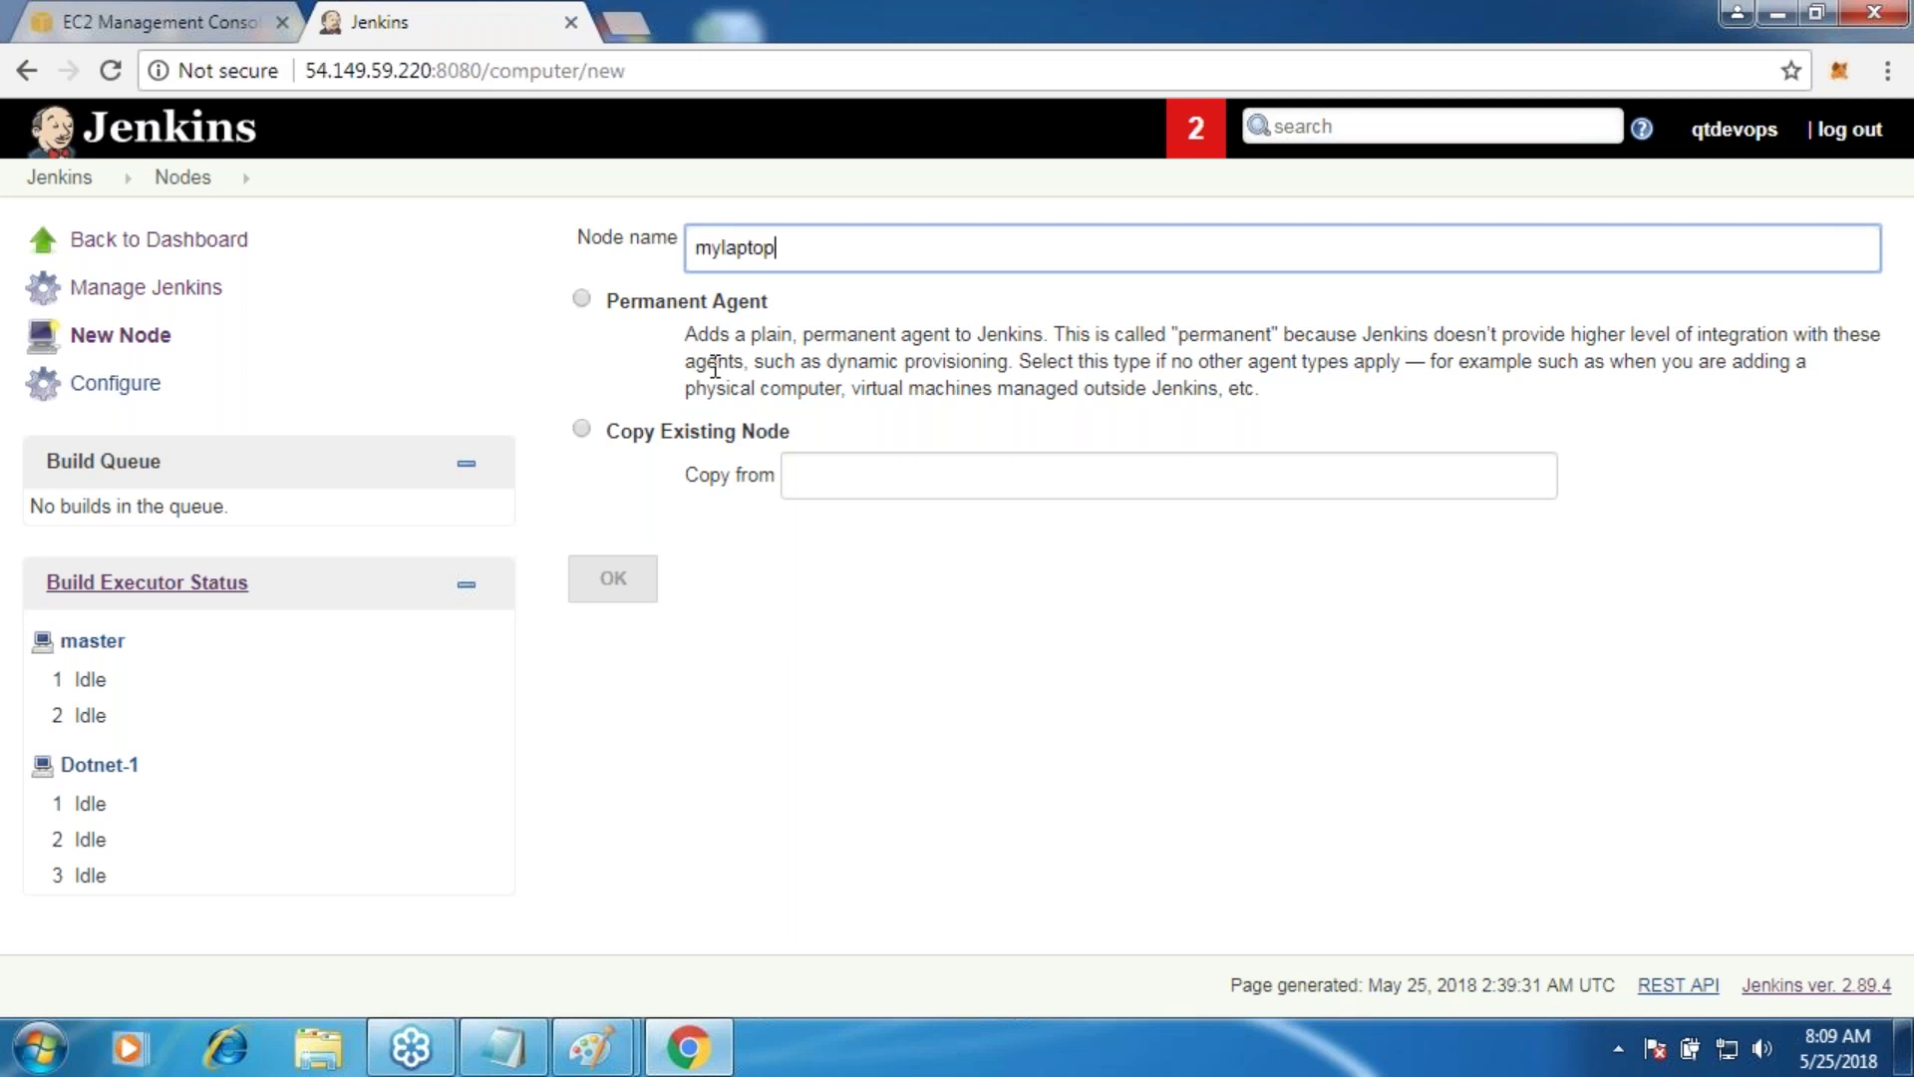
click(582, 299)
click(616, 583)
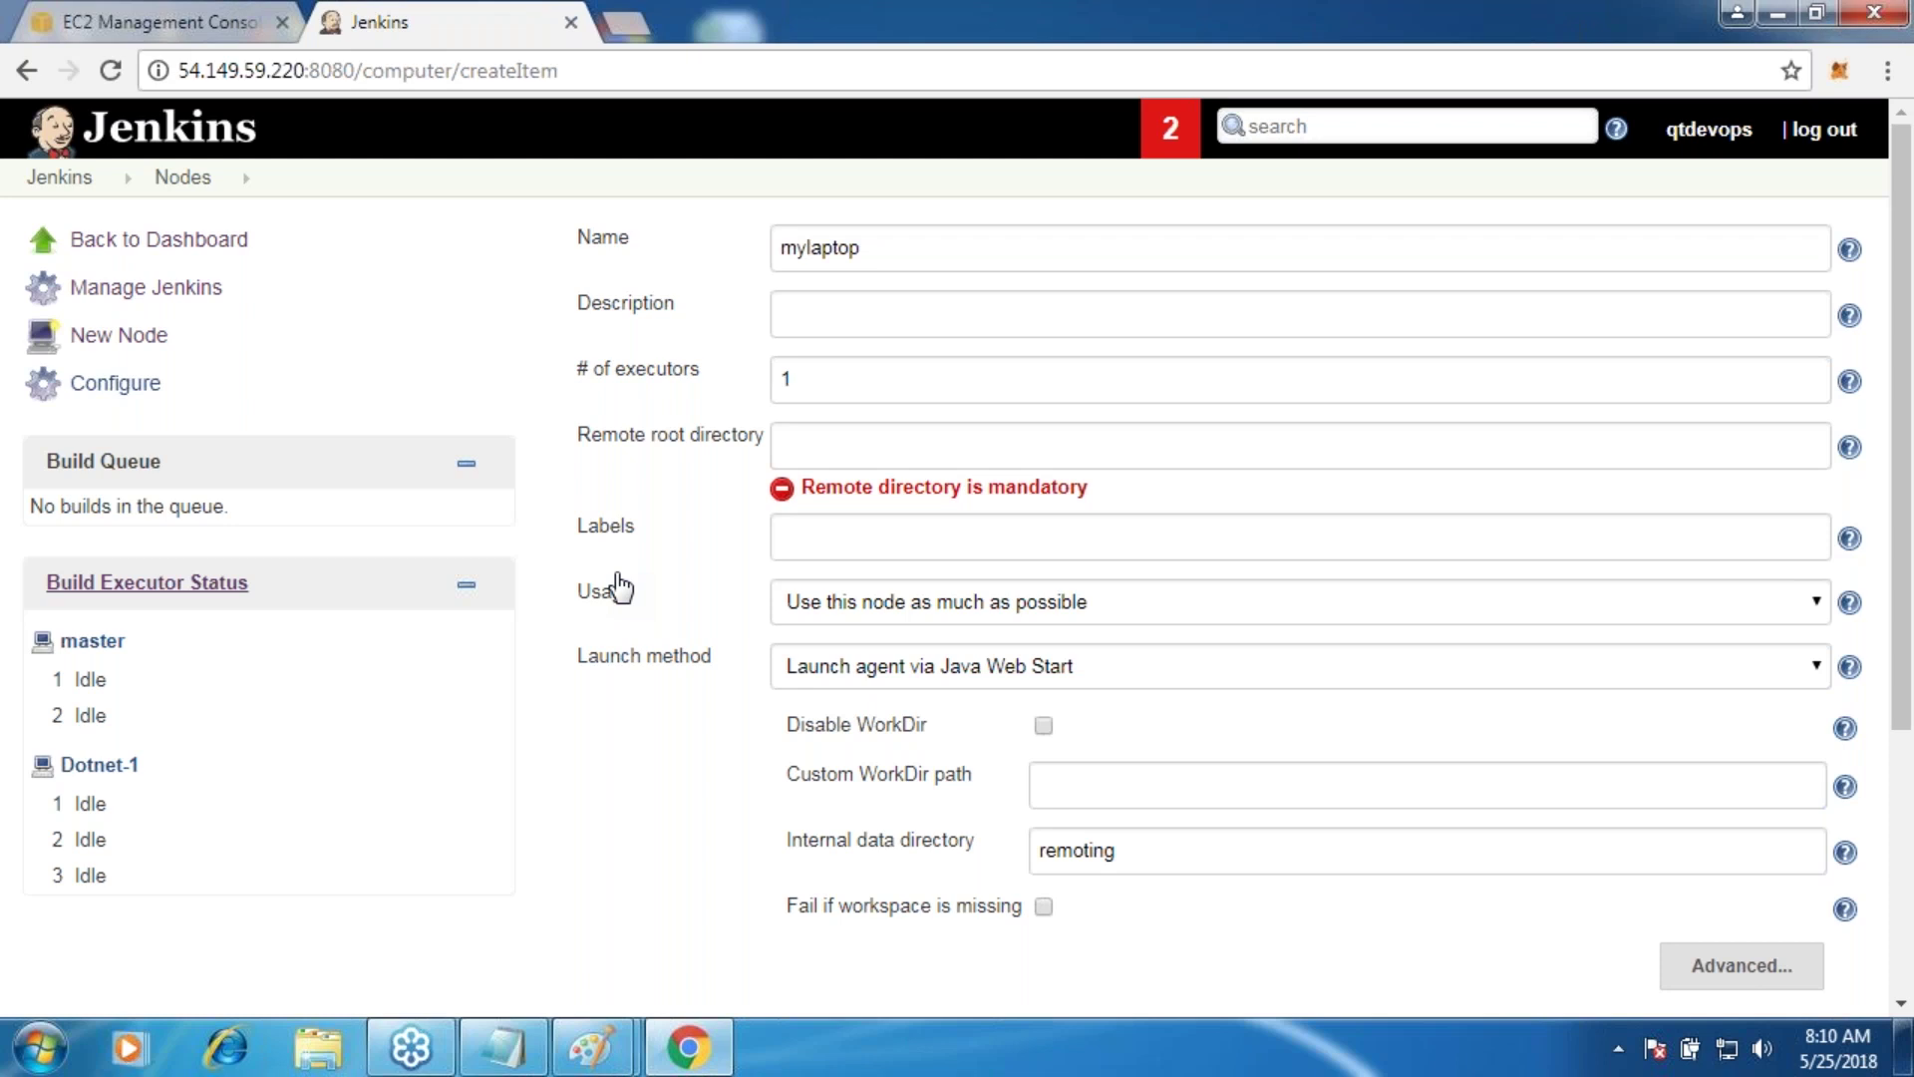
click(888, 444)
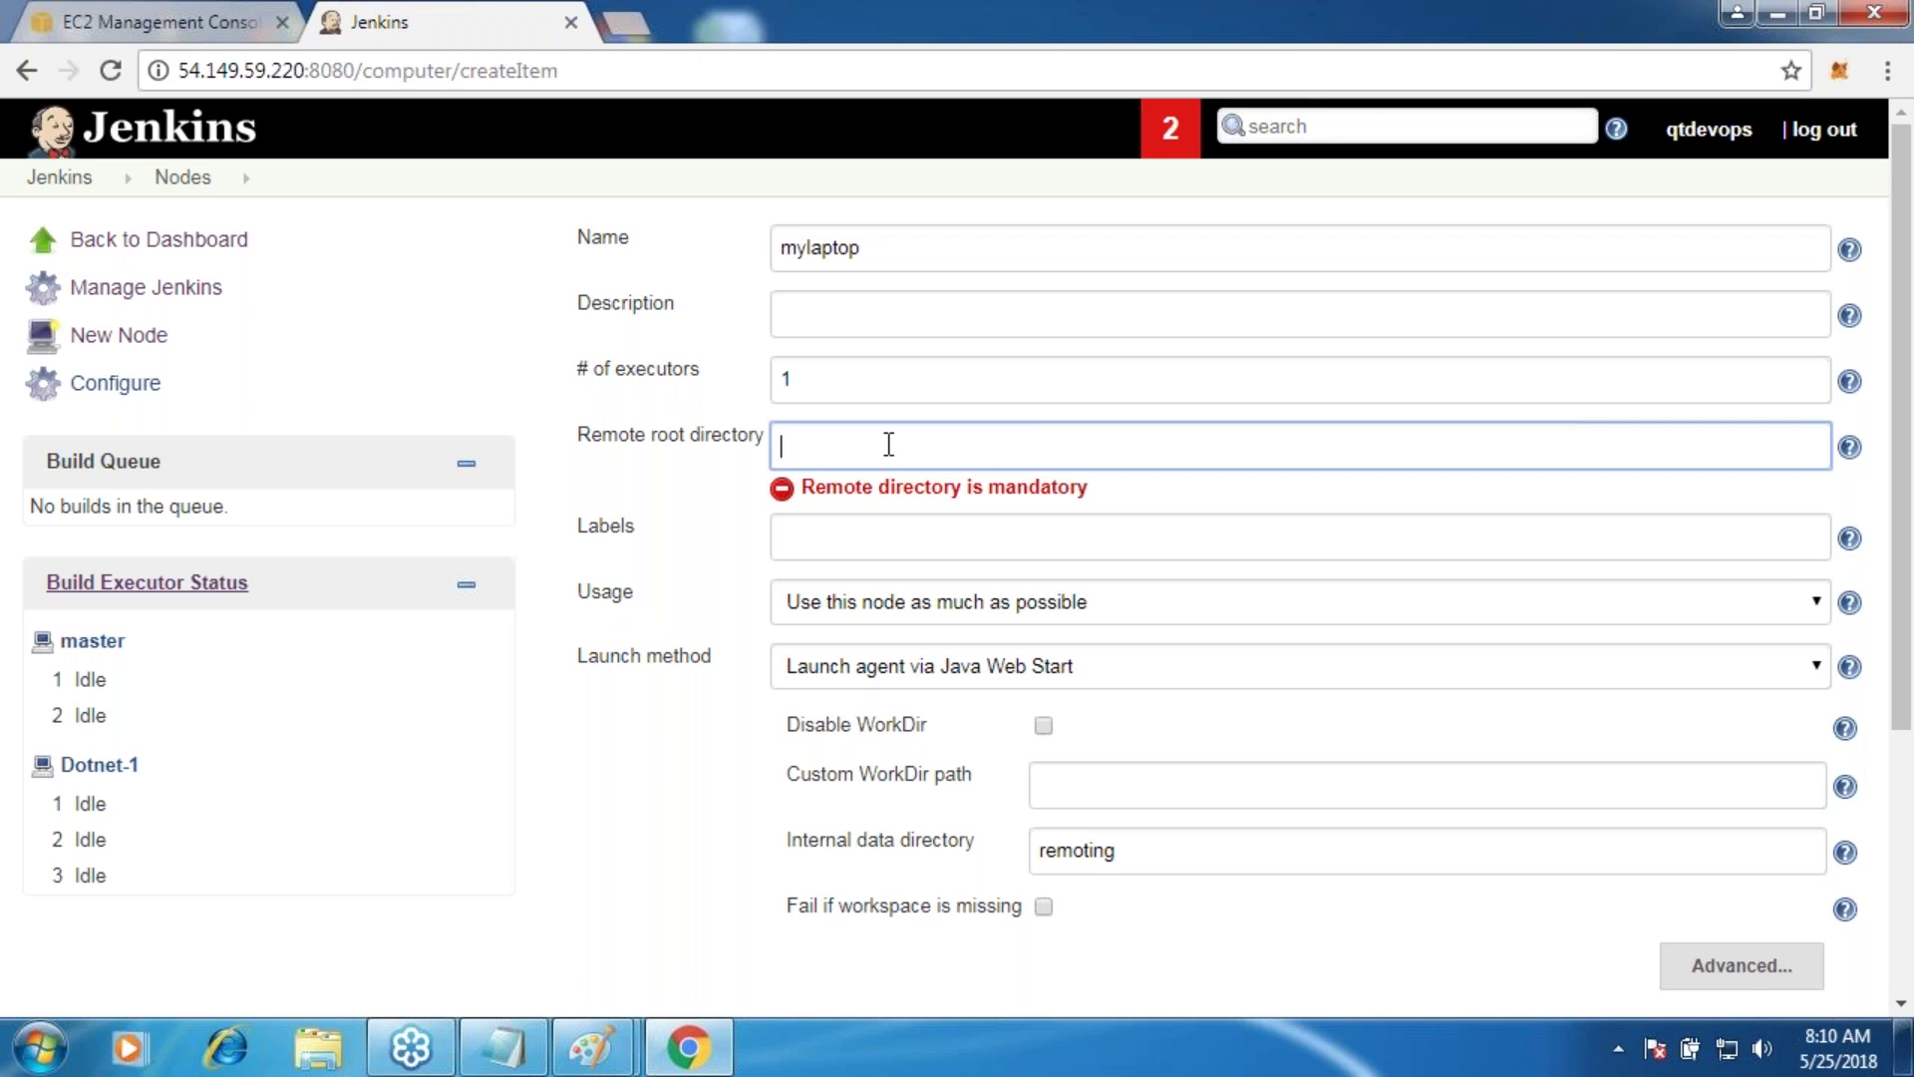
key(super+d)
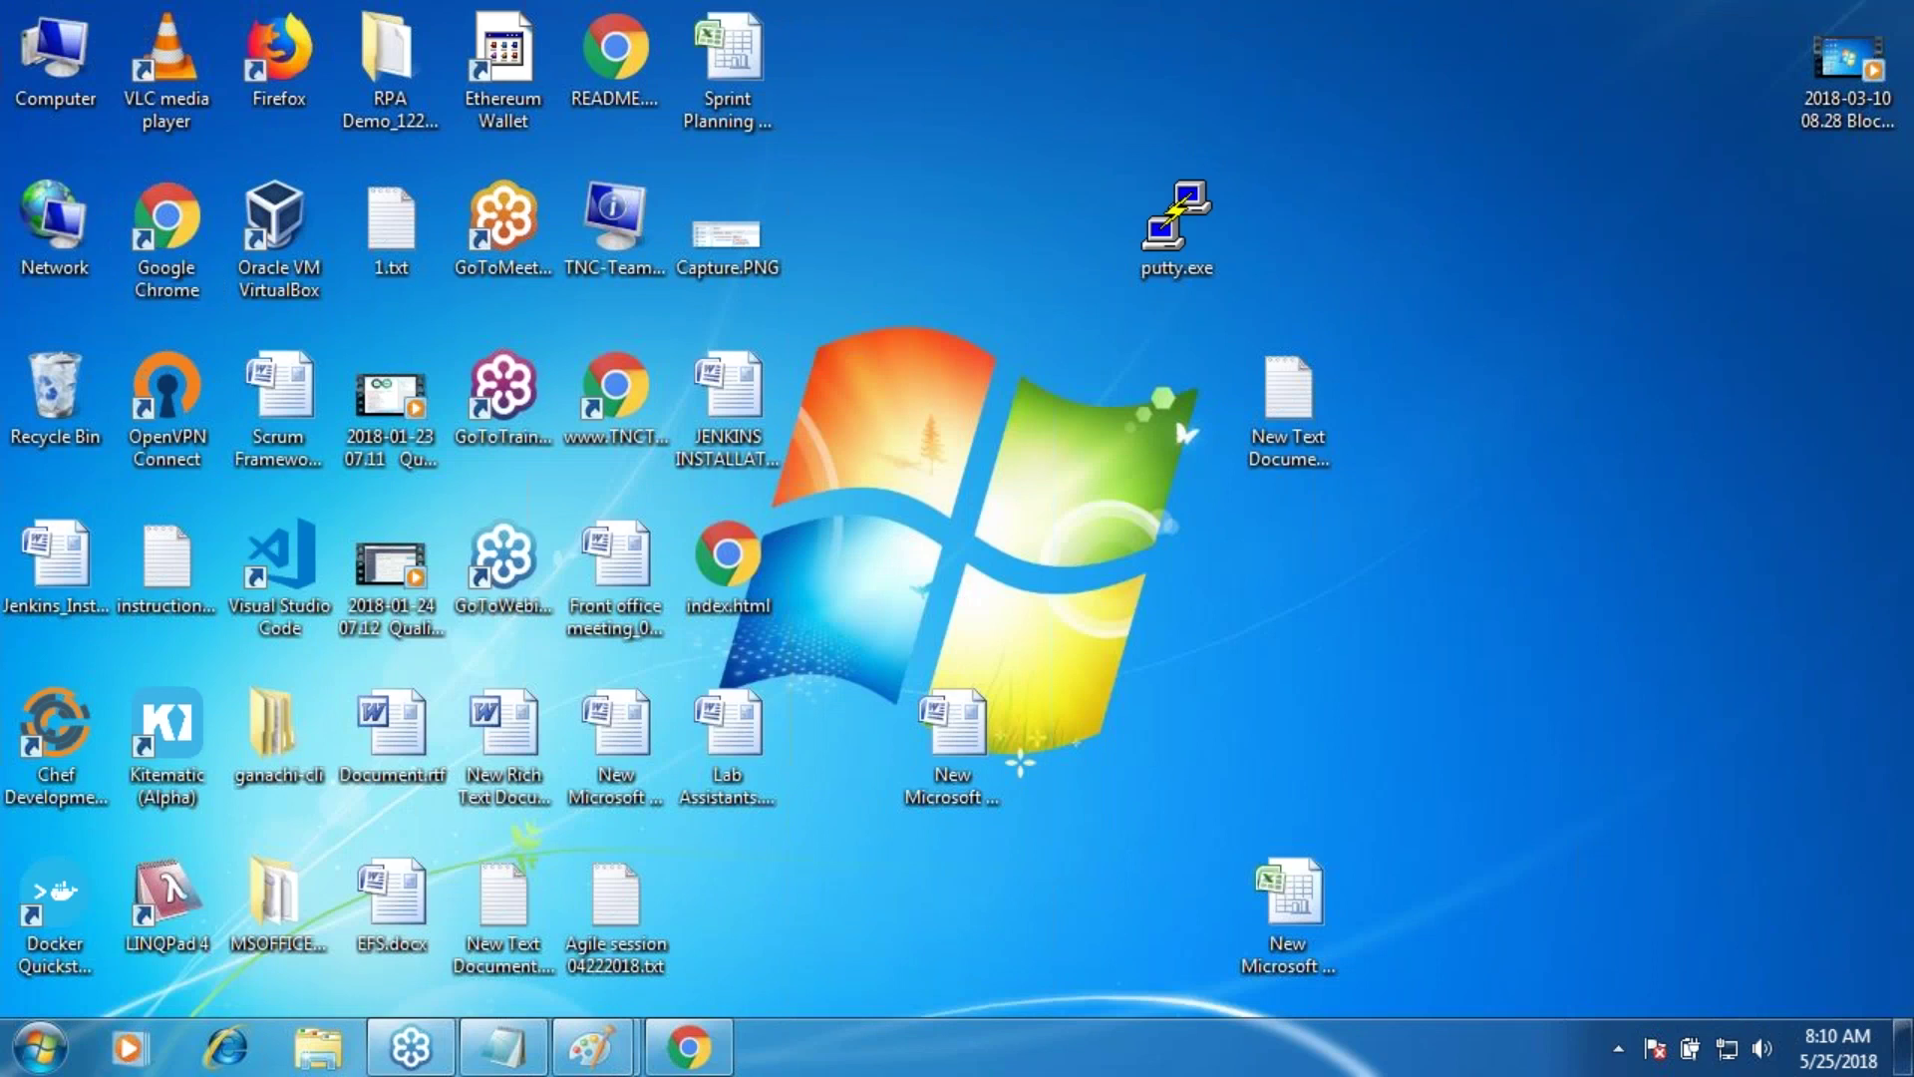
Step: Create a new D:\Jenkins folder in Explorer, select its path, and return to Chrome
key(super+e)
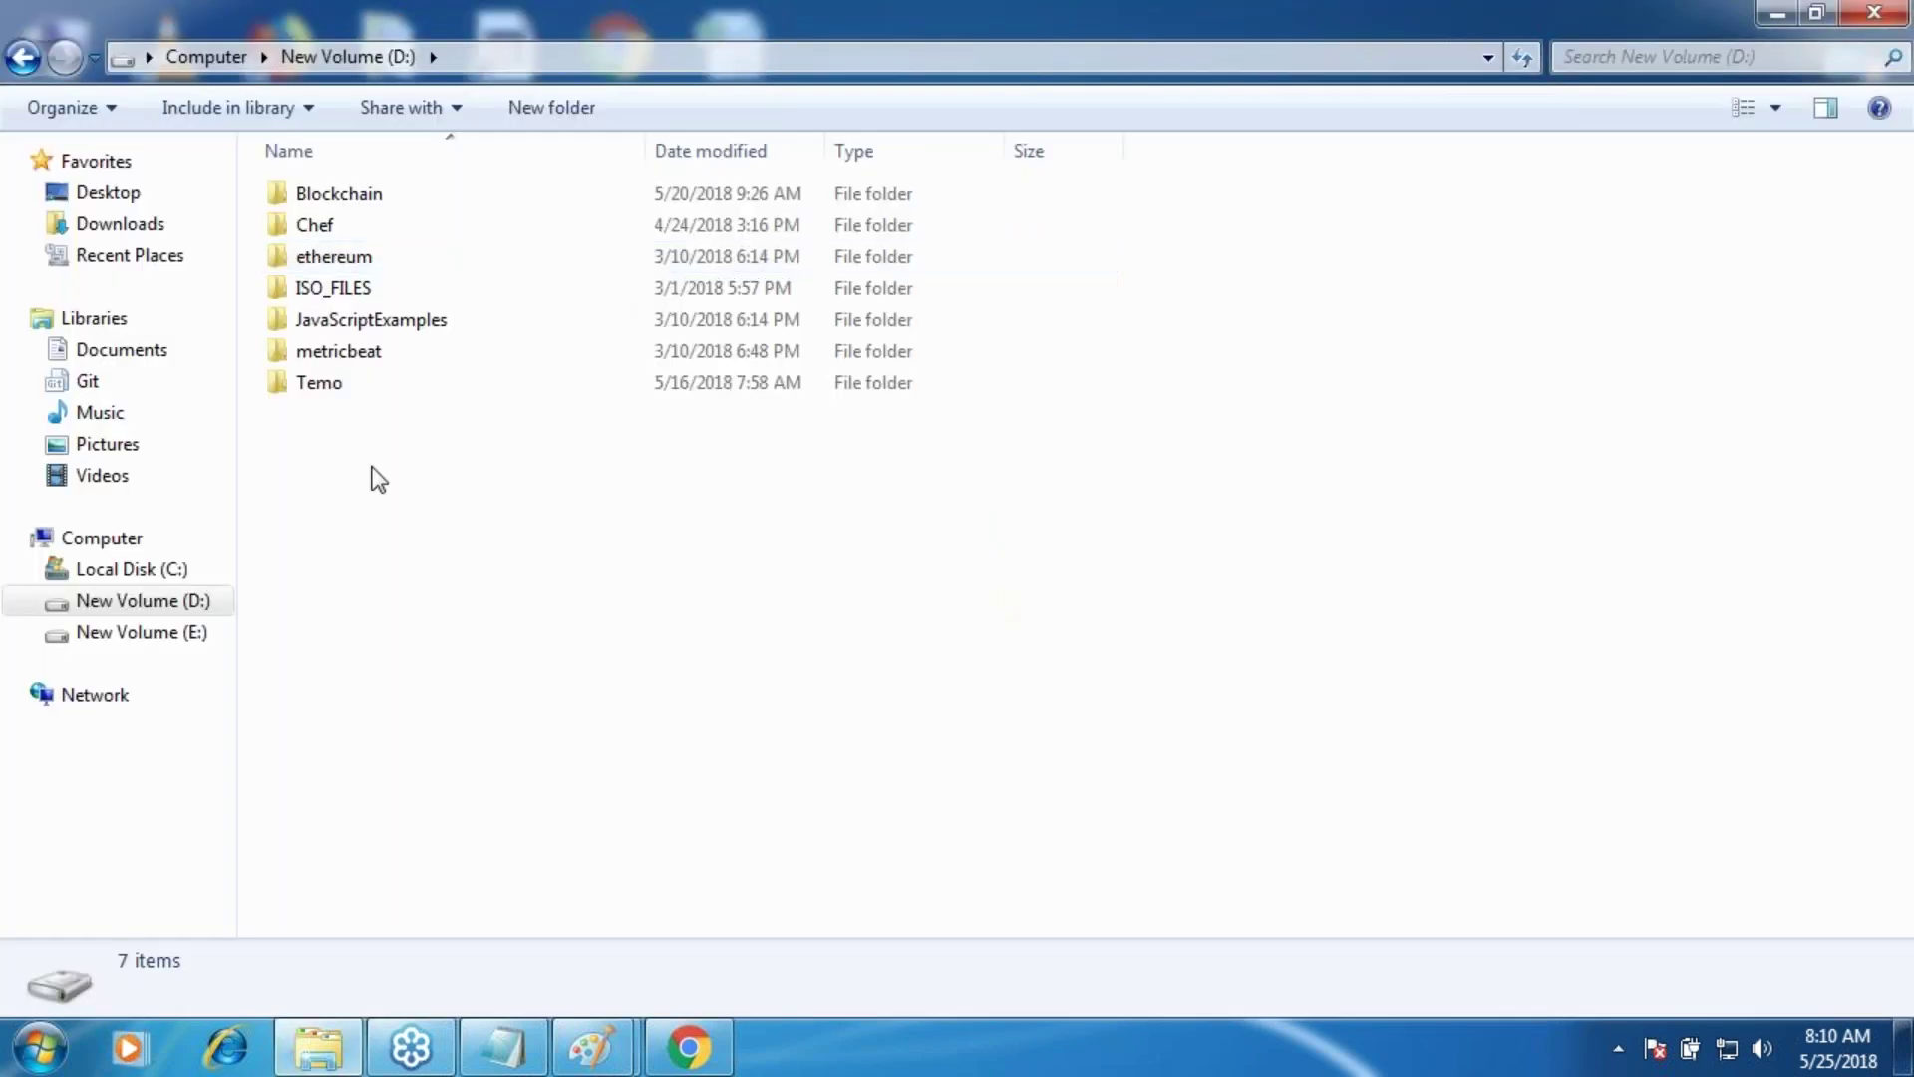
right_click(371, 465)
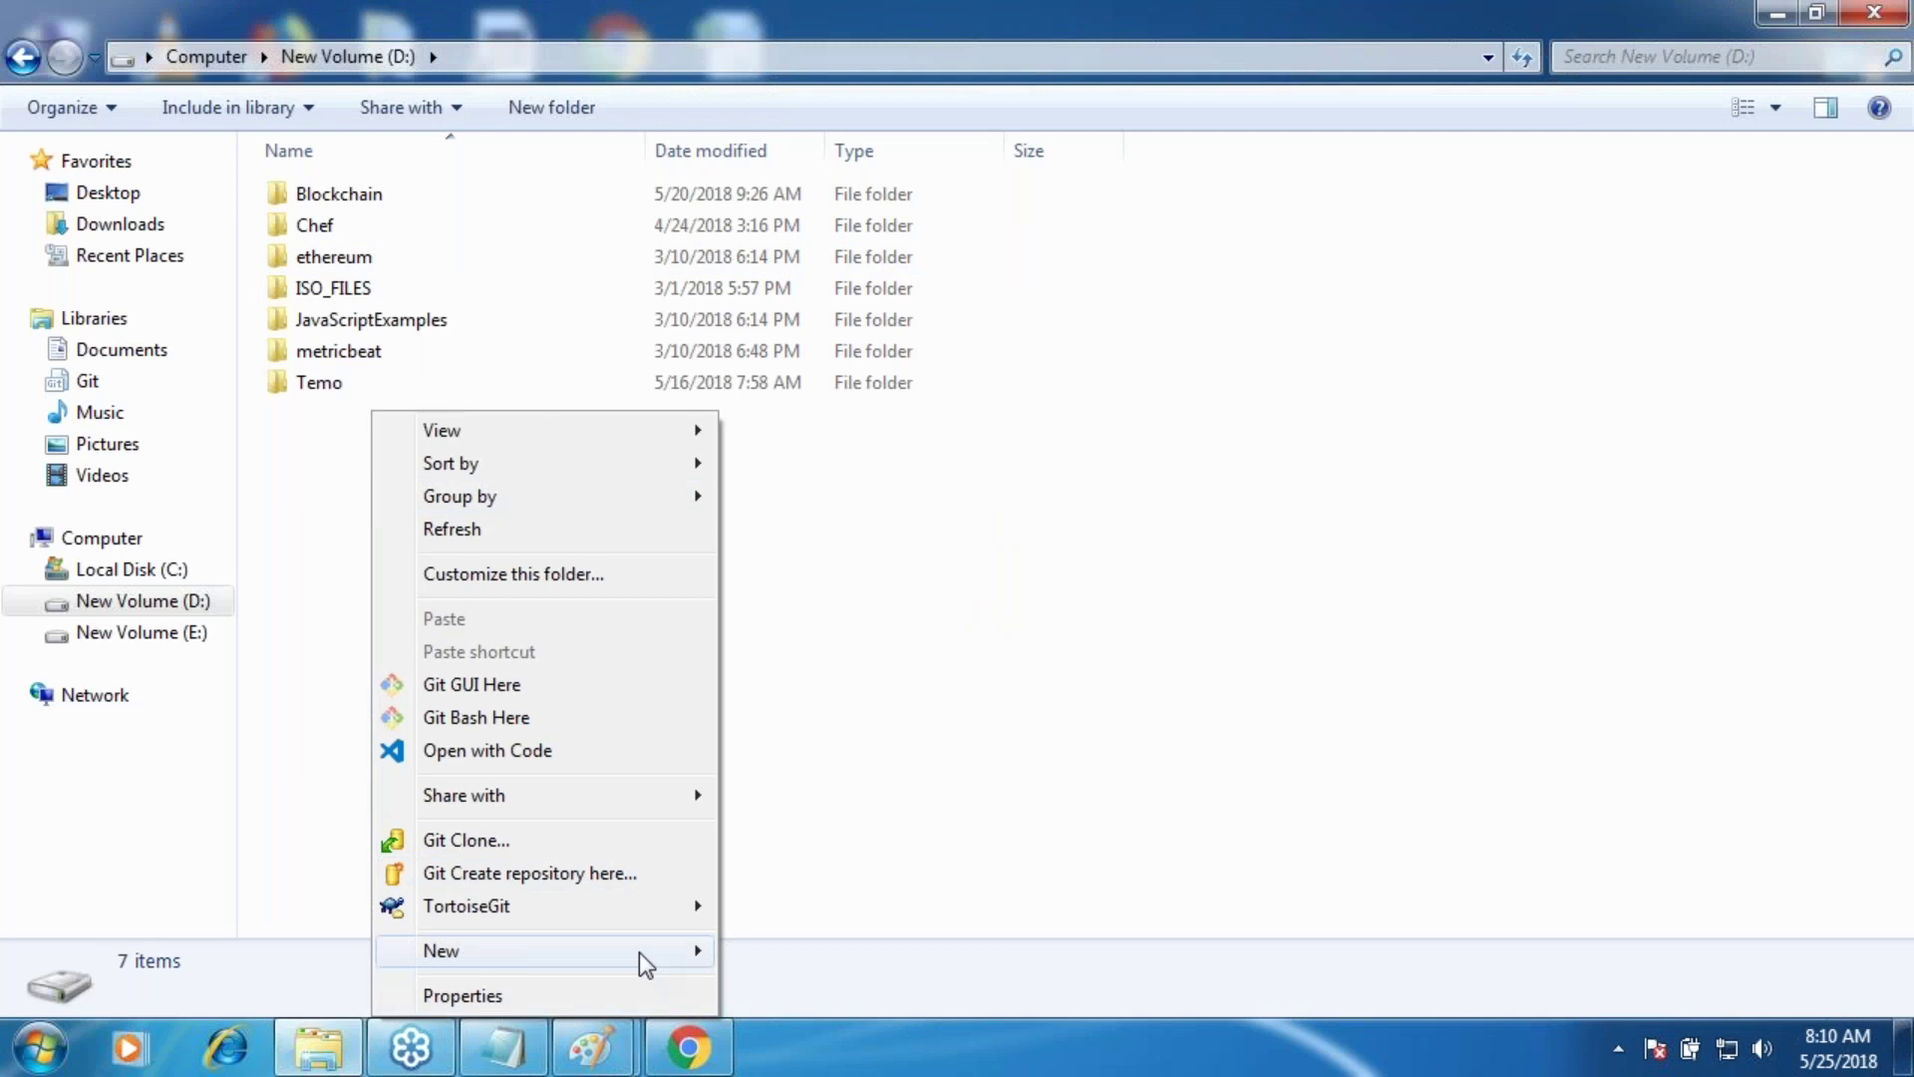
mouse_move(639, 952)
click(811, 516)
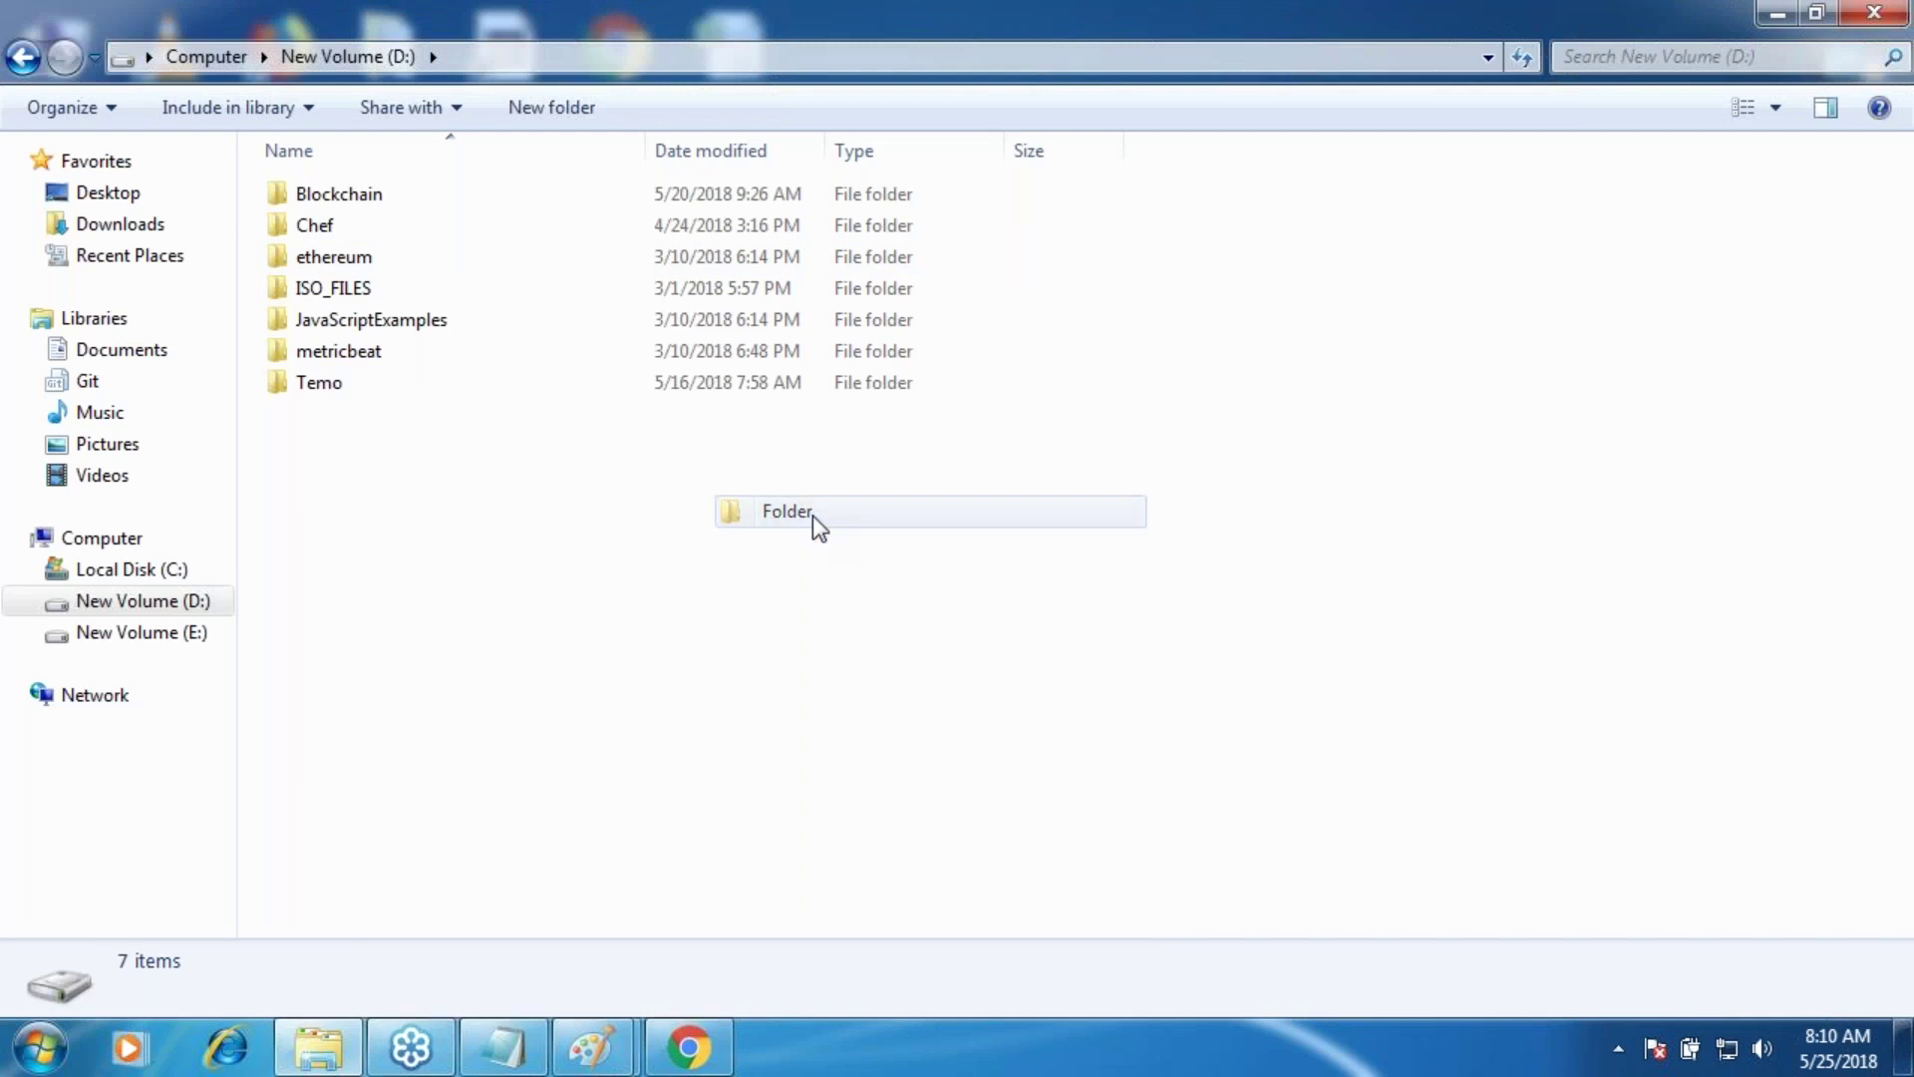
text(Jenkins)
key(Return)
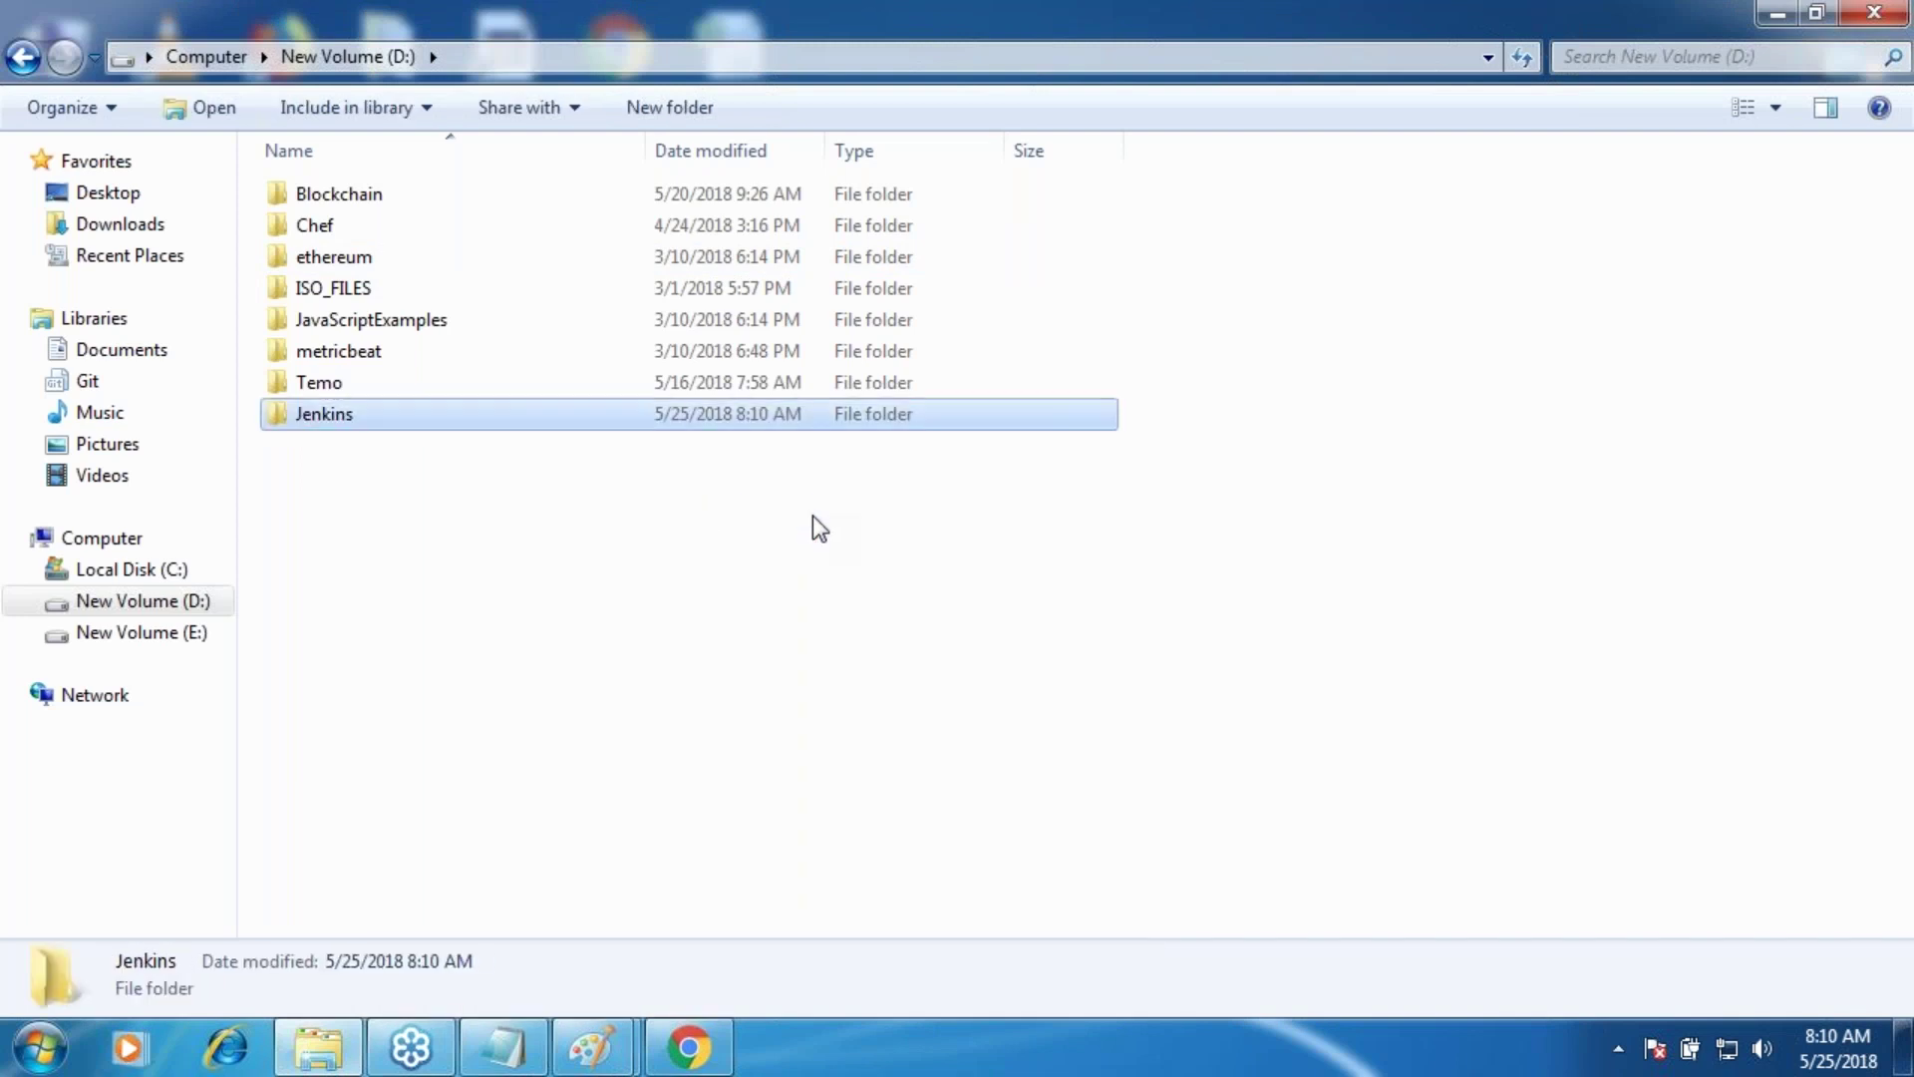
key(Return)
click(585, 56)
key(ctrl+c)
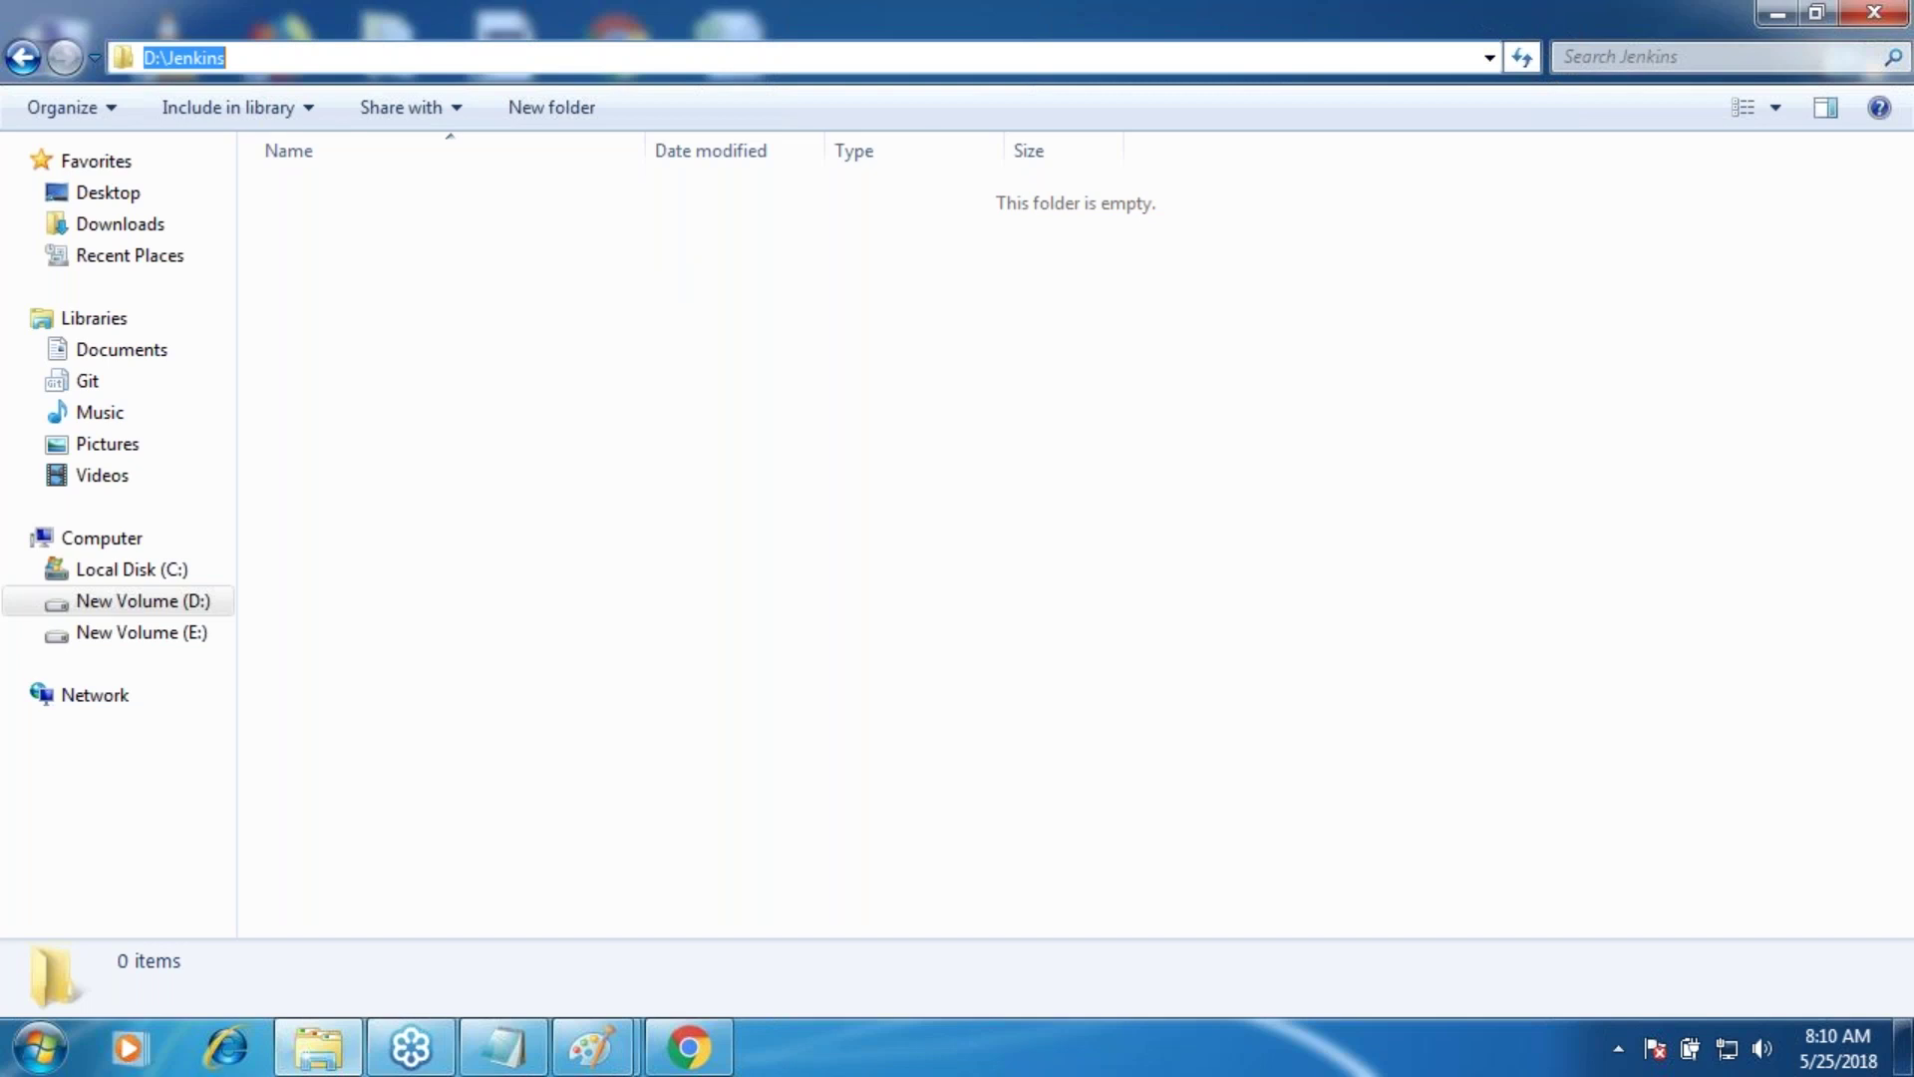
click(698, 1052)
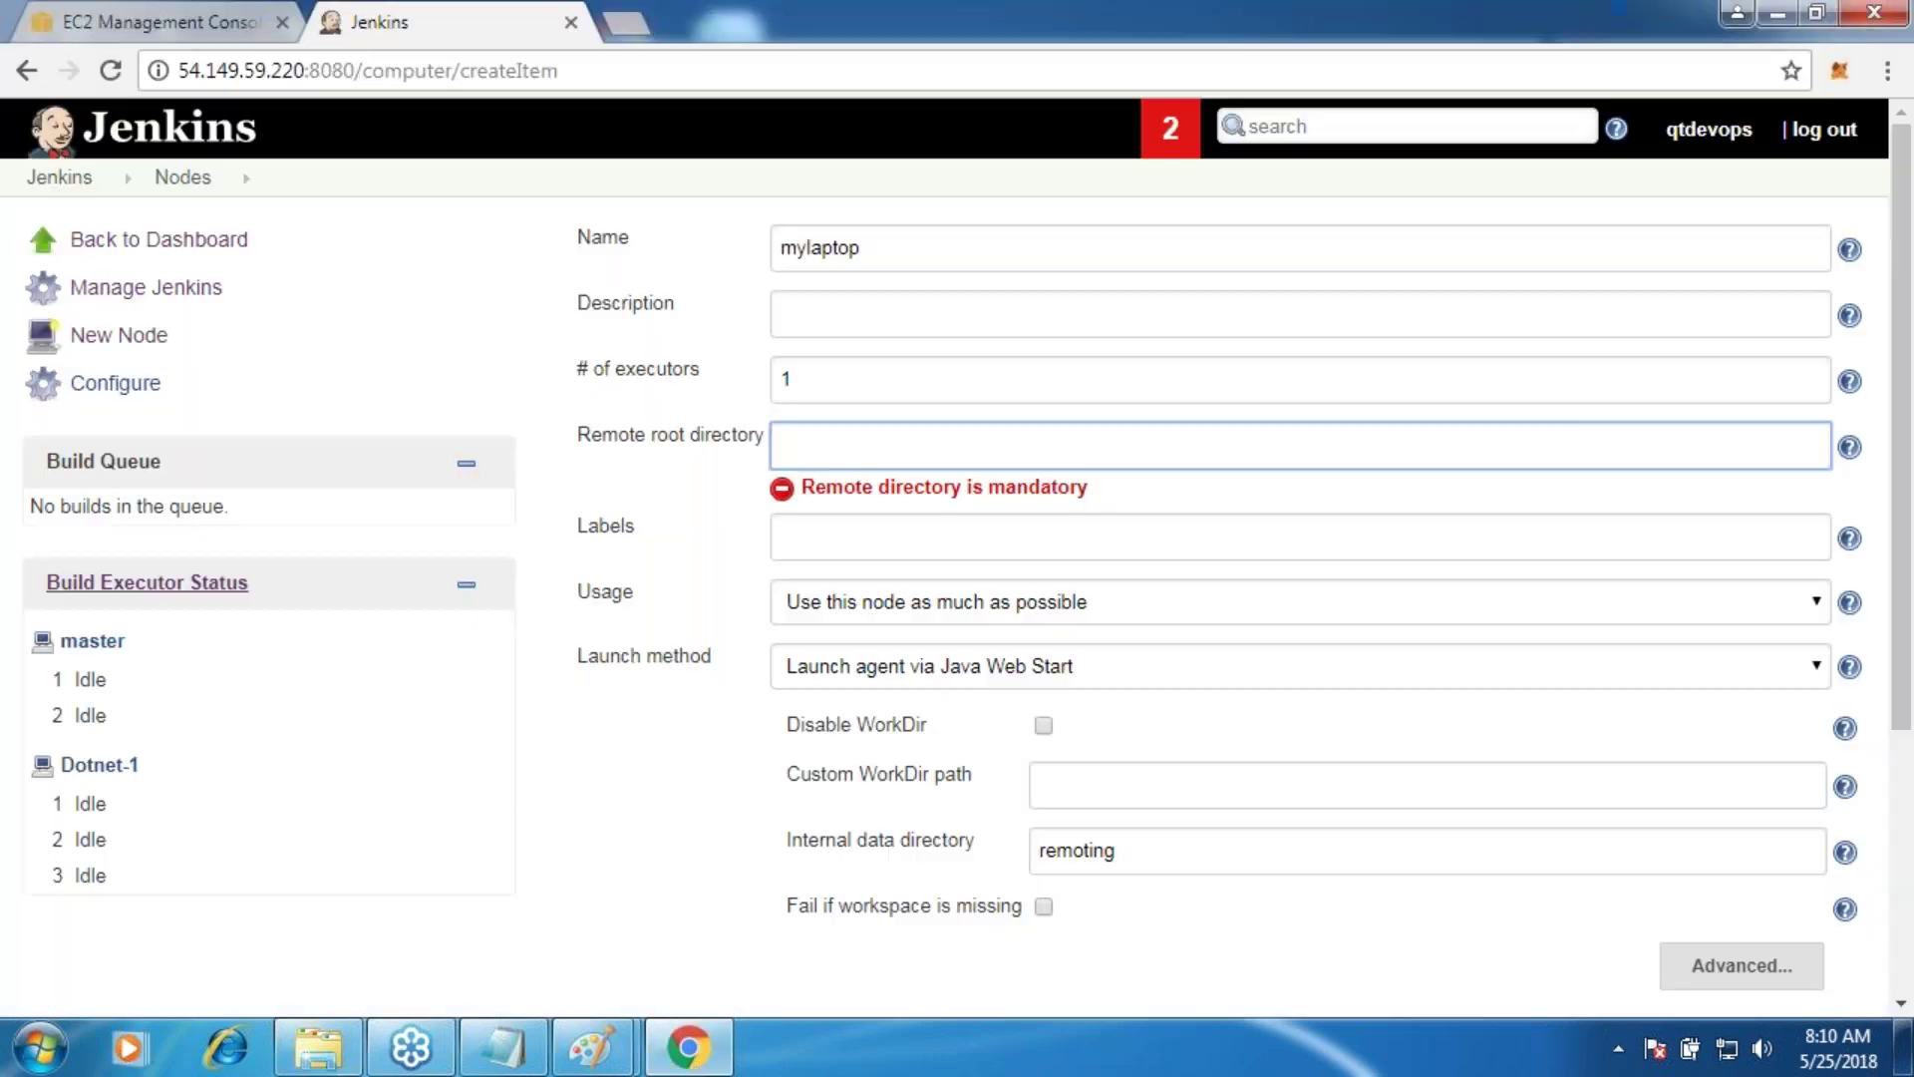
Step: Give the mylaptop node remote root D:\Jenkins and label test, and restrict usage to label expressions matching this node
key(ctrl+v)
click(783, 537)
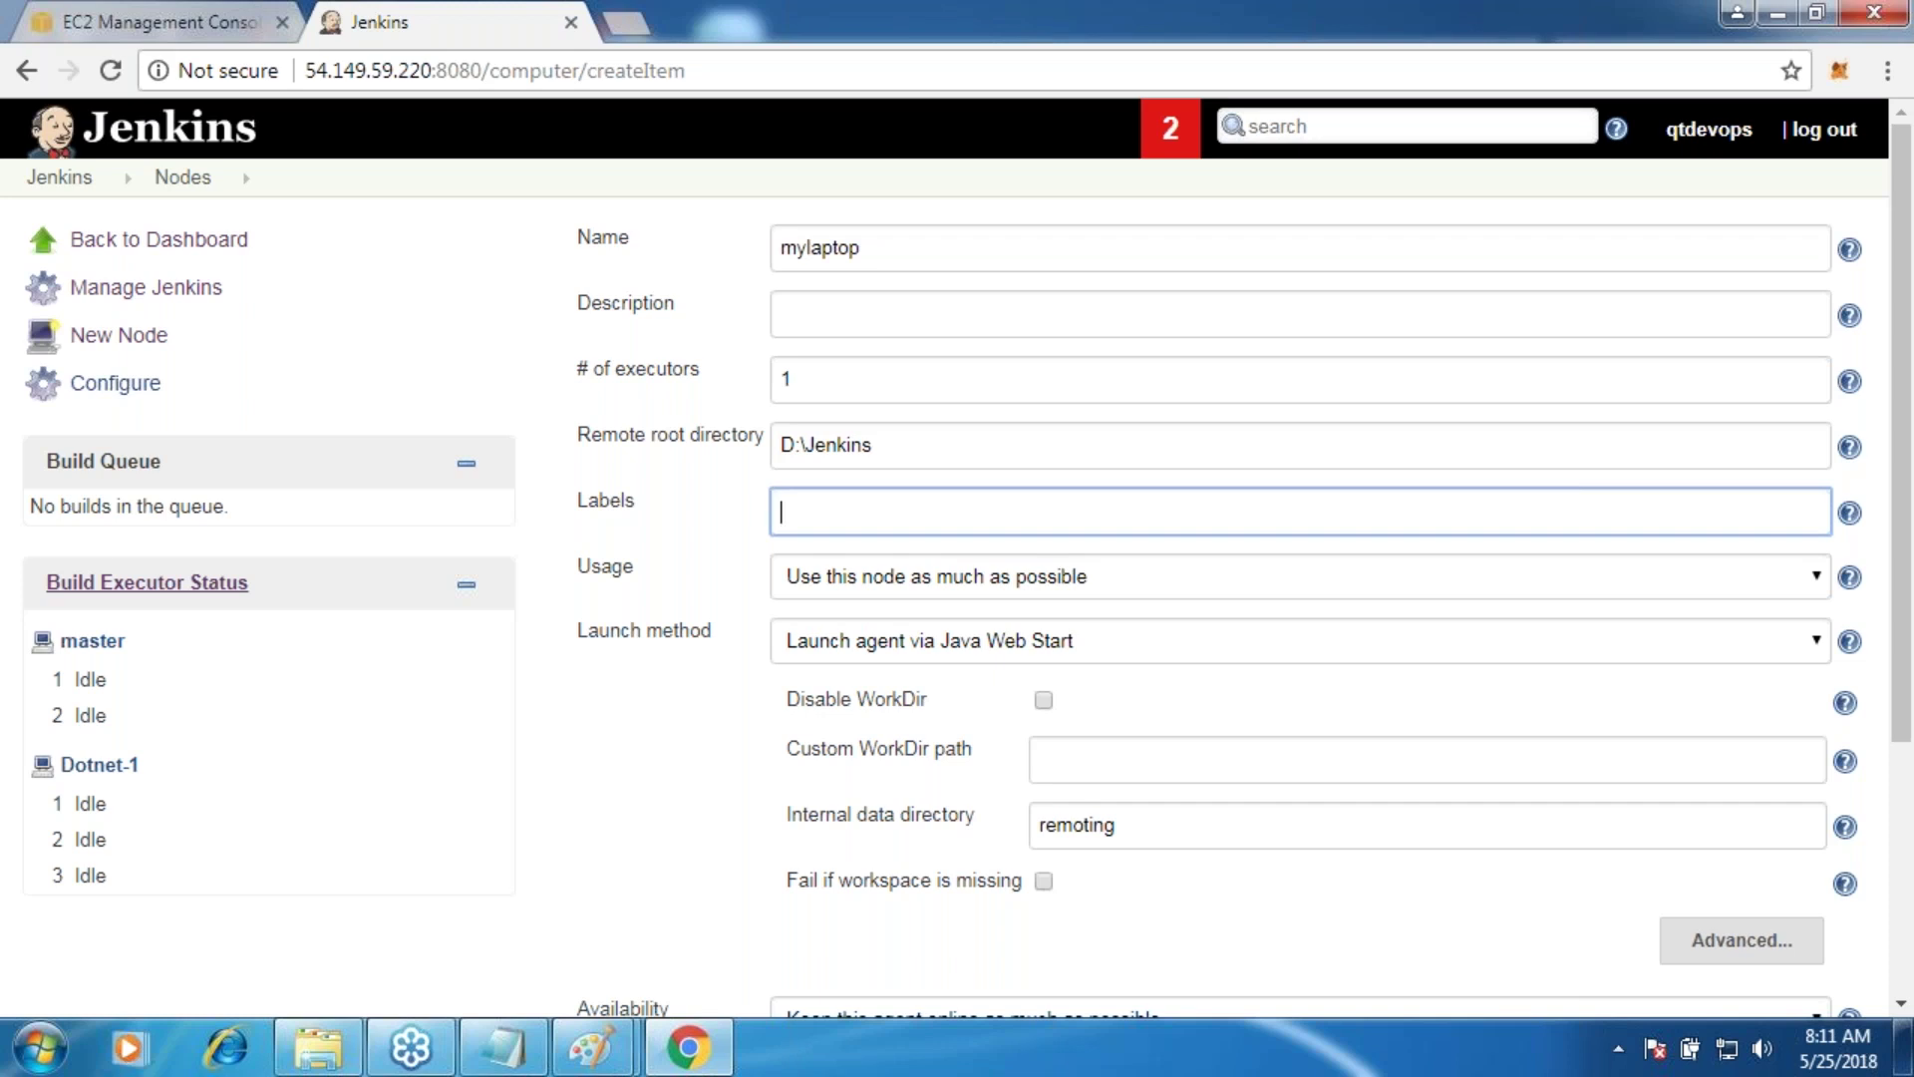
text(test)
click(1133, 578)
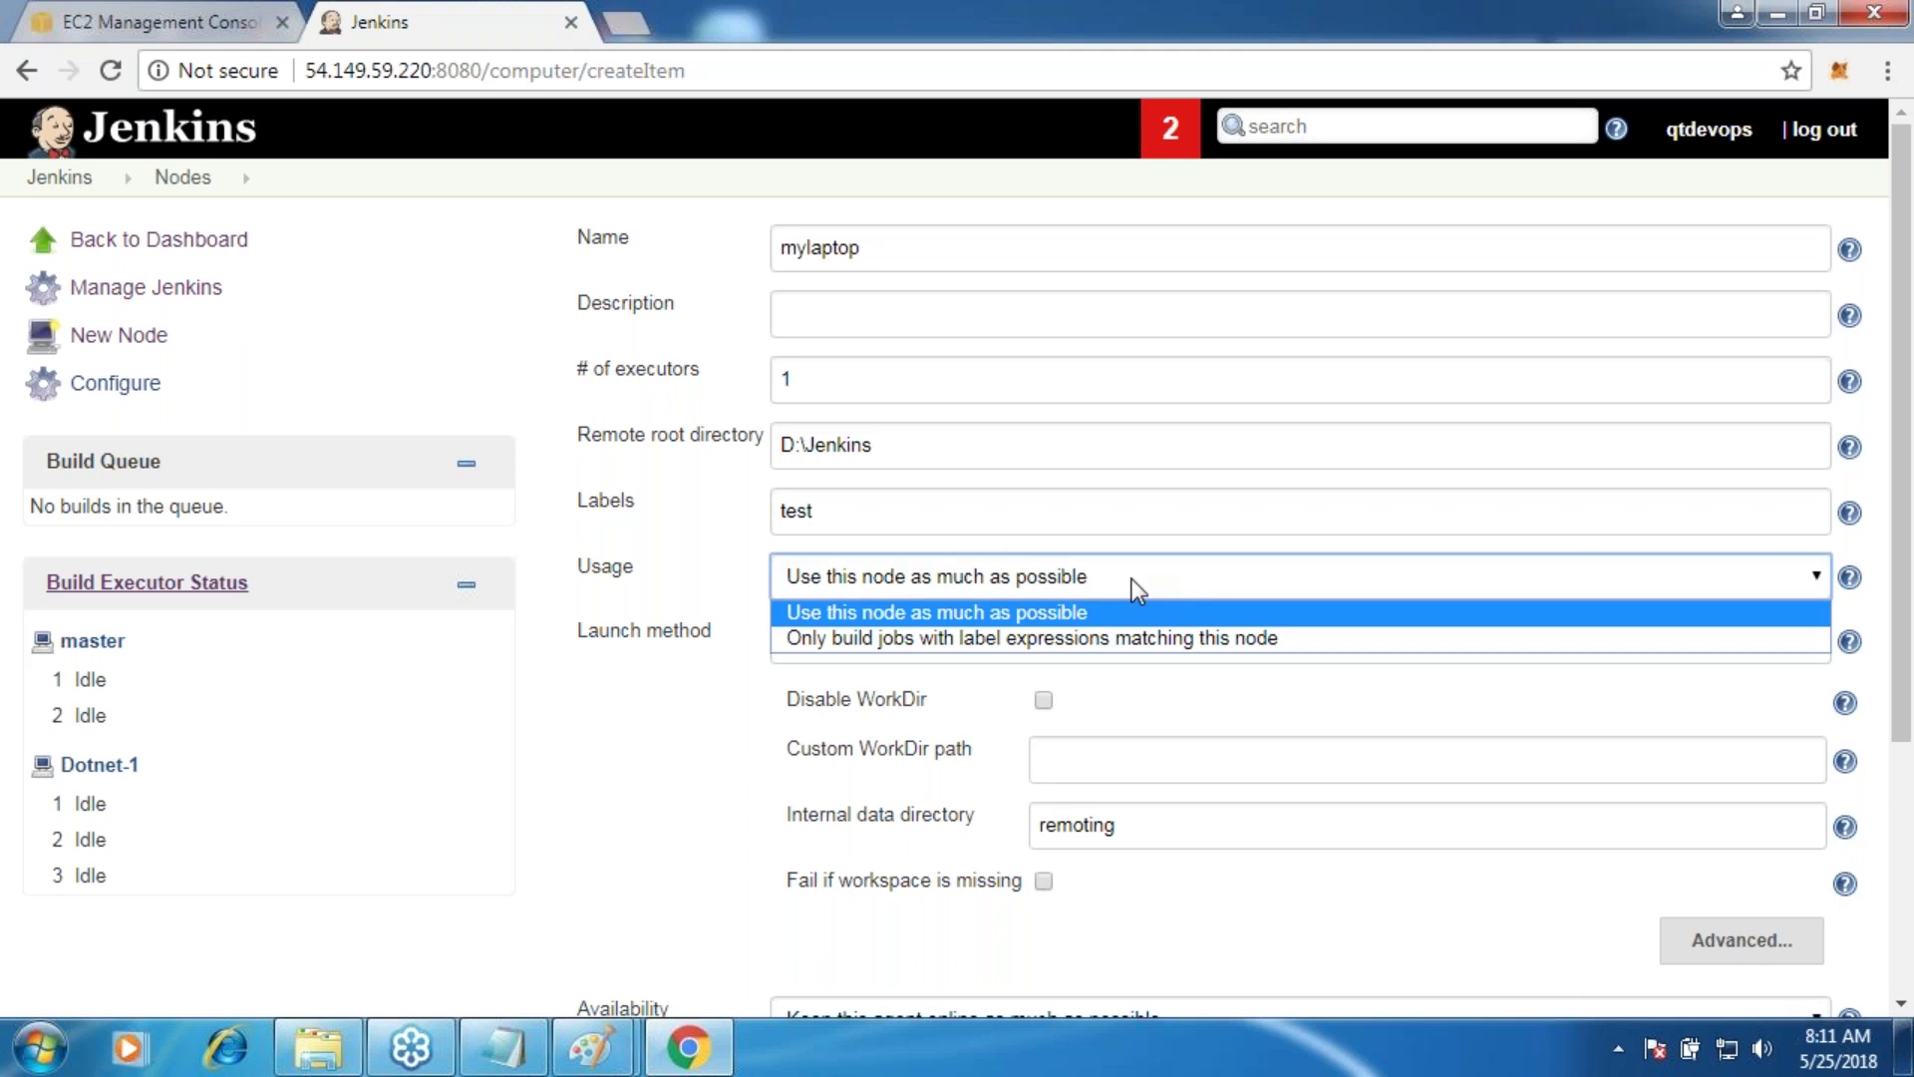
click(1155, 645)
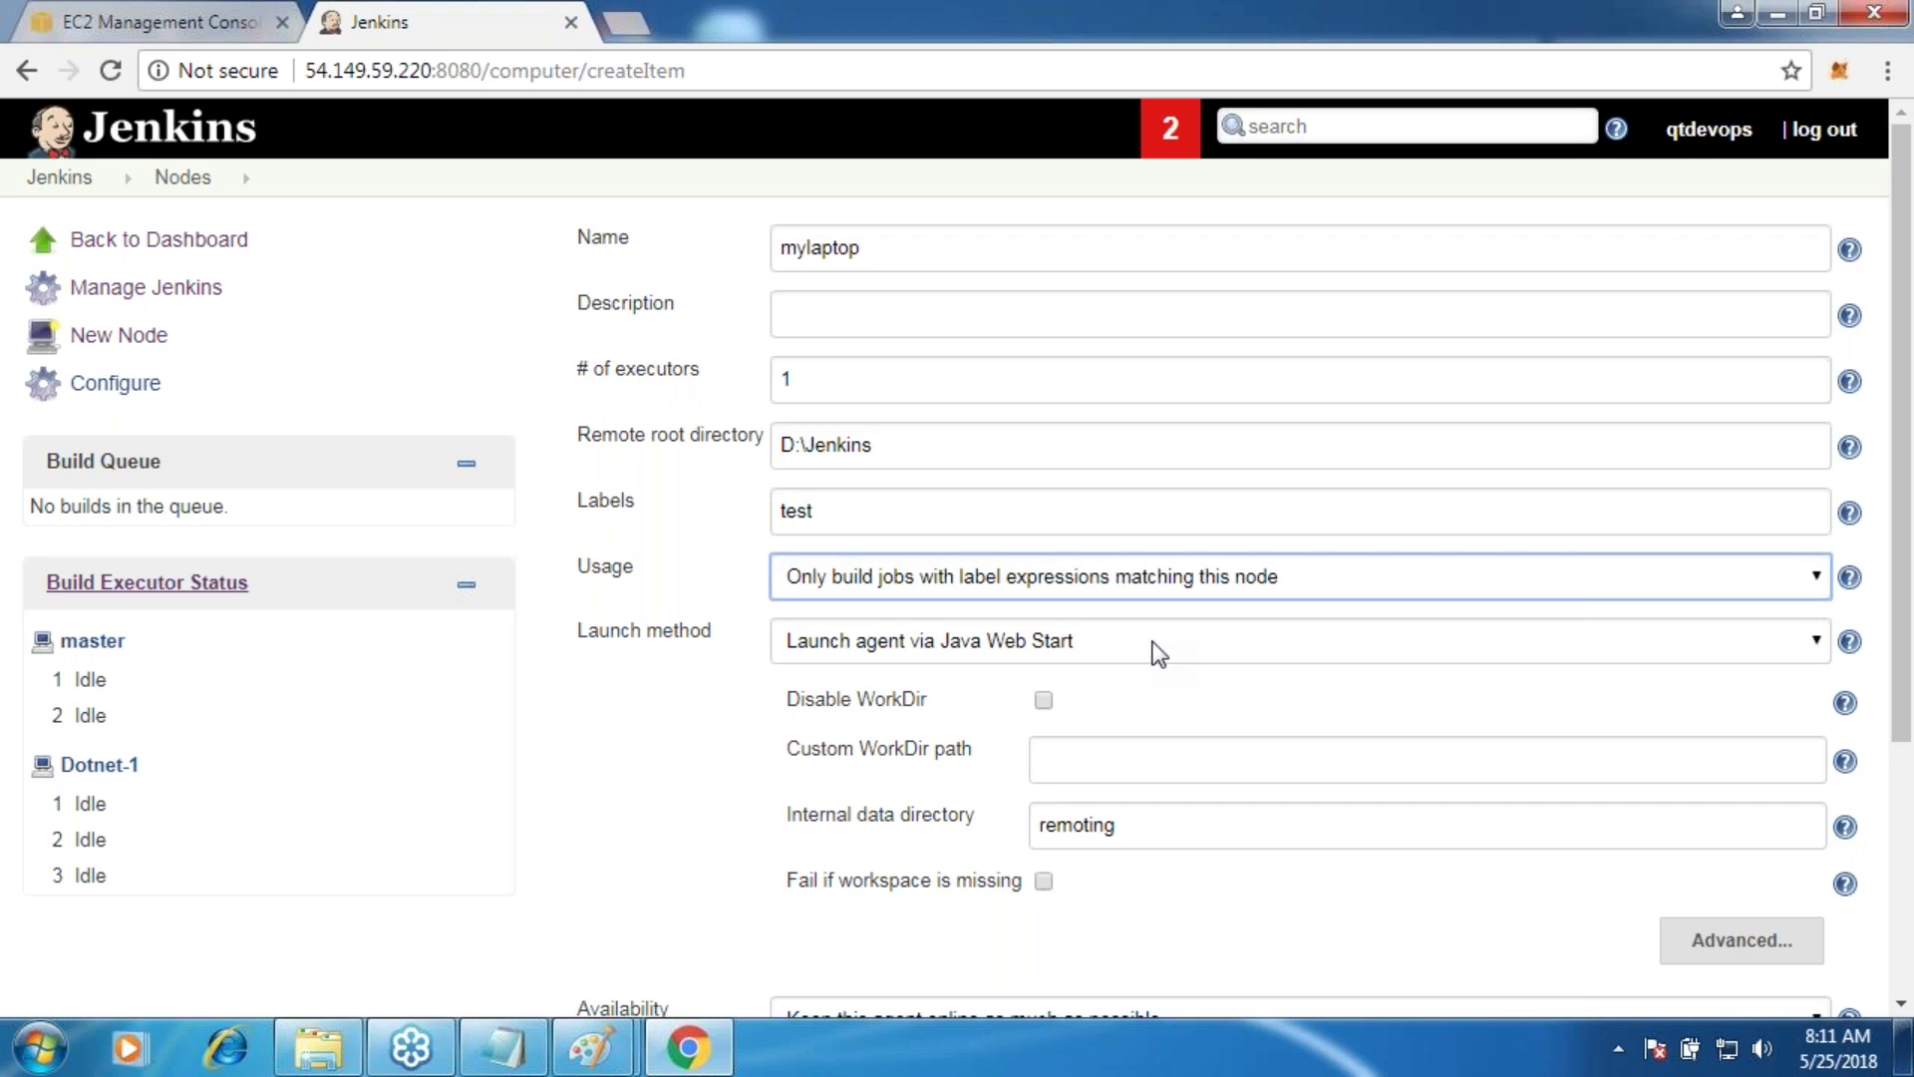
click(1179, 574)
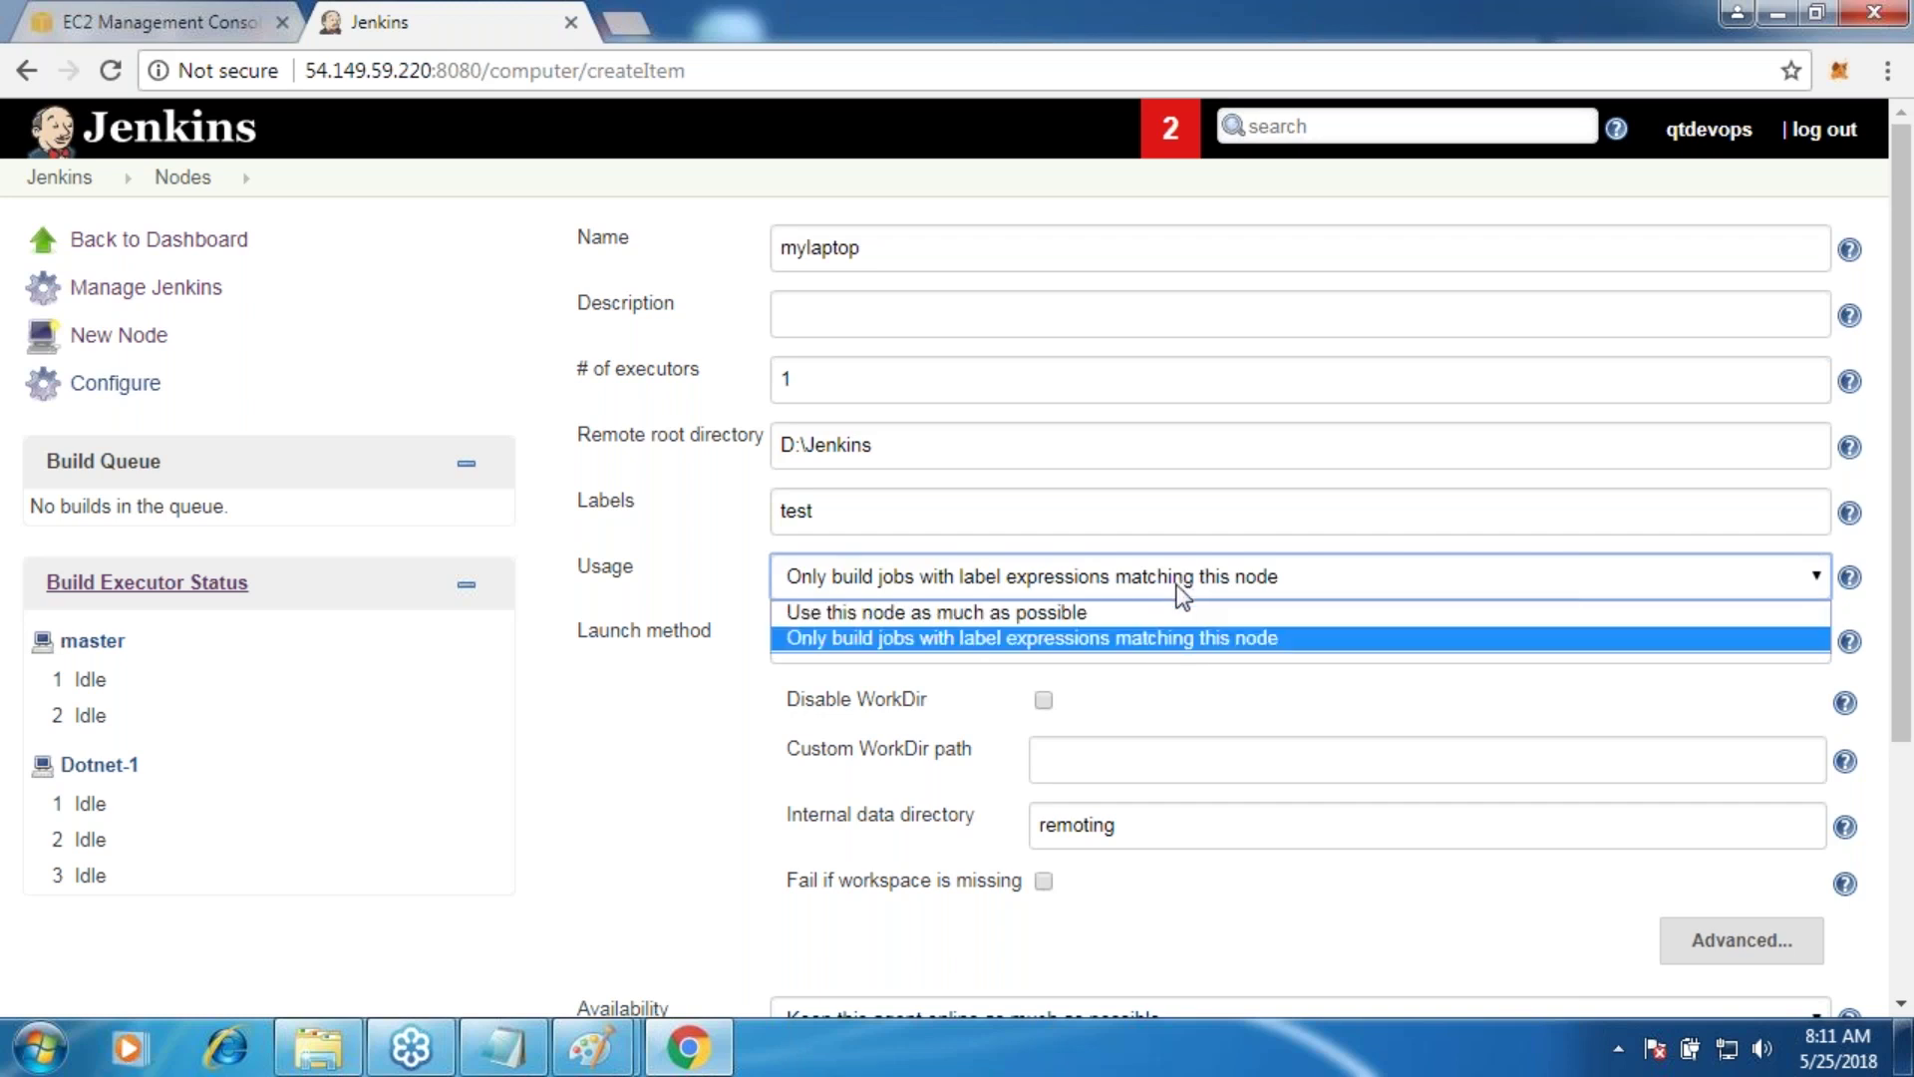
click(1165, 643)
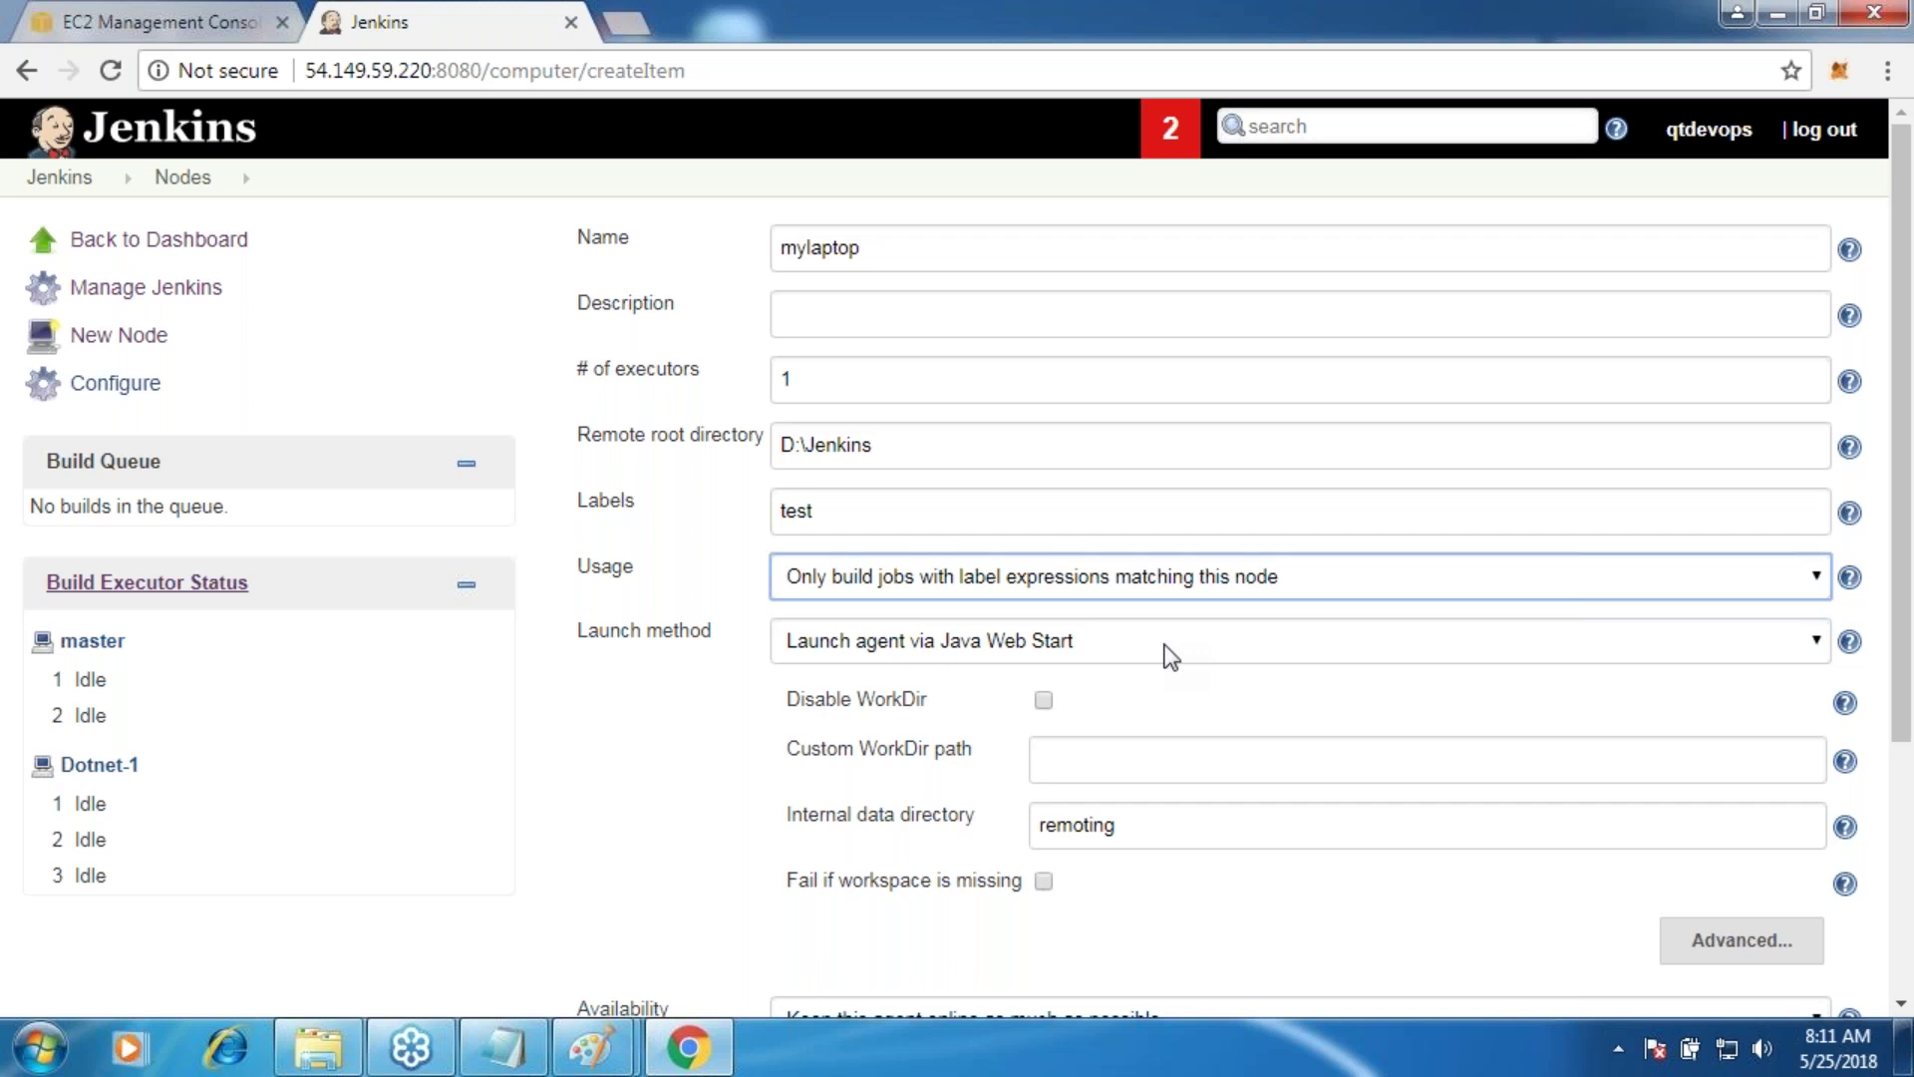
click(1171, 641)
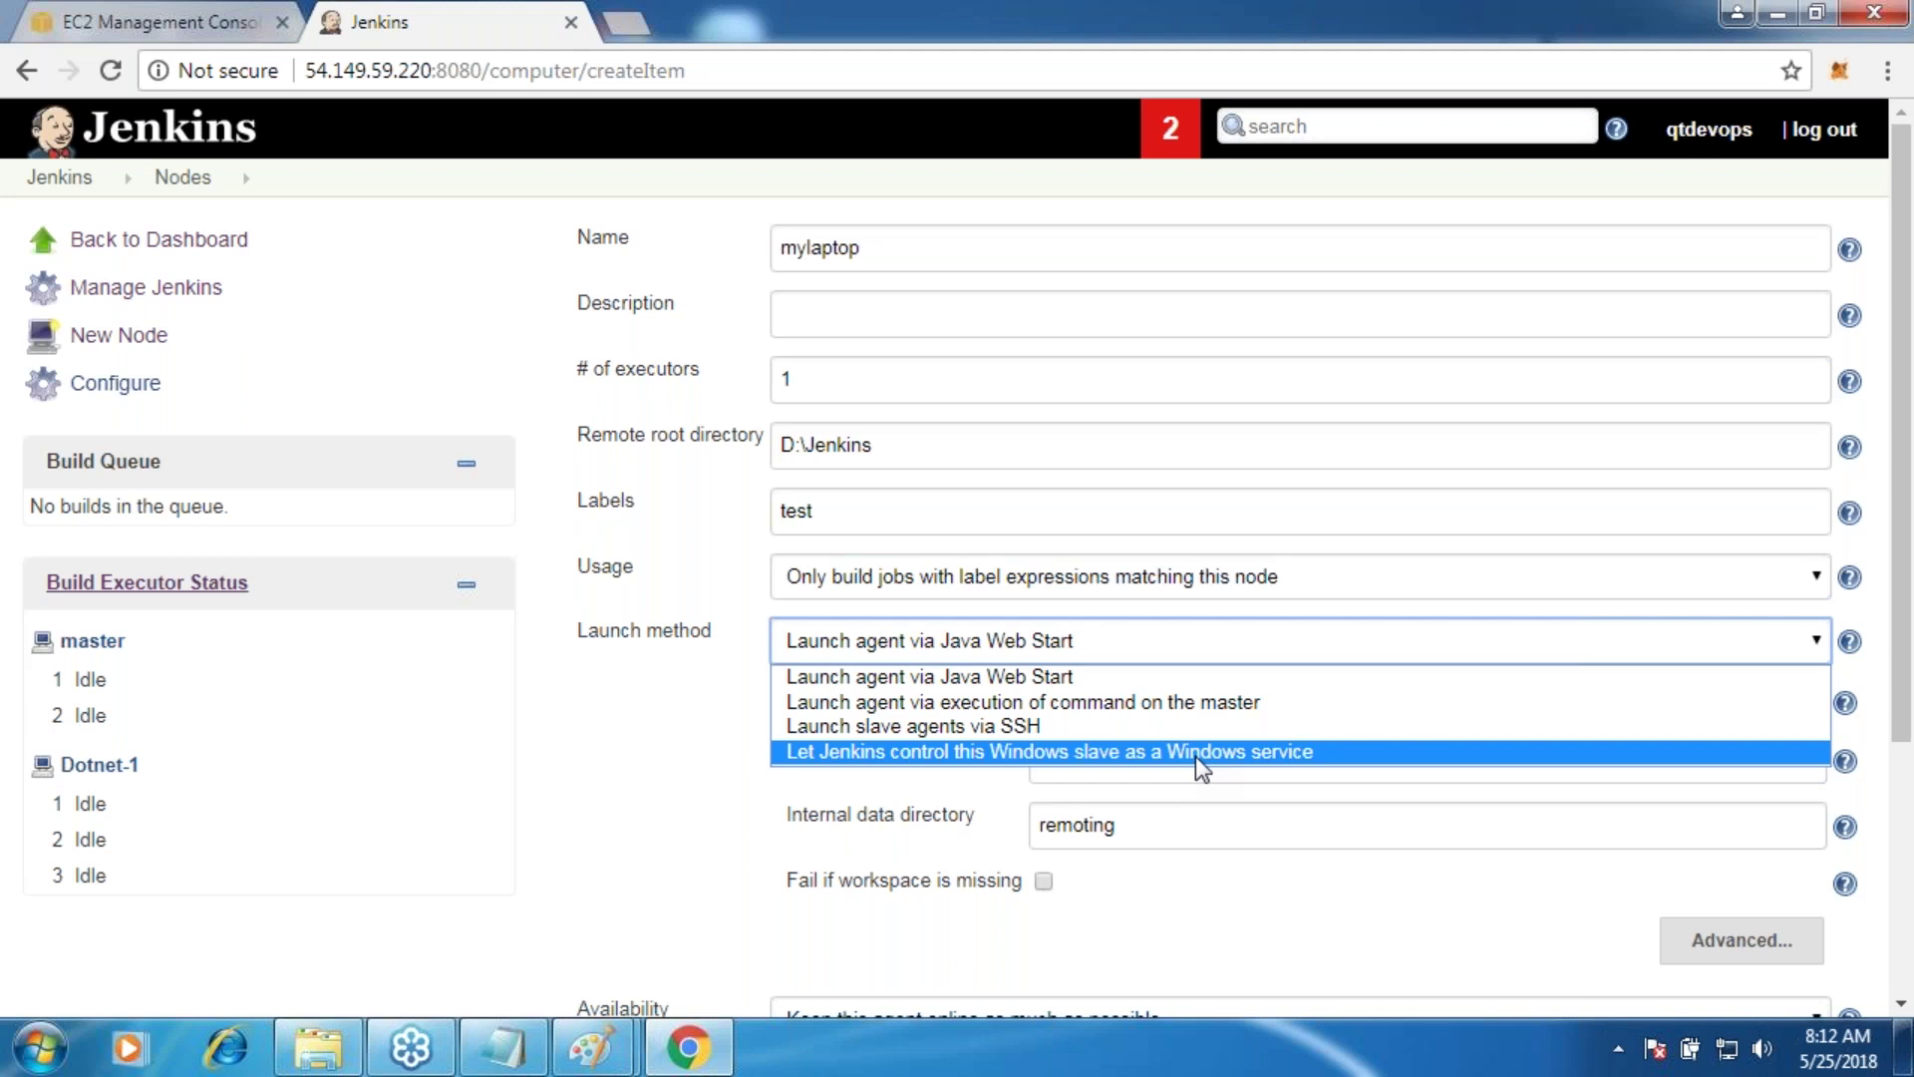
click(1147, 678)
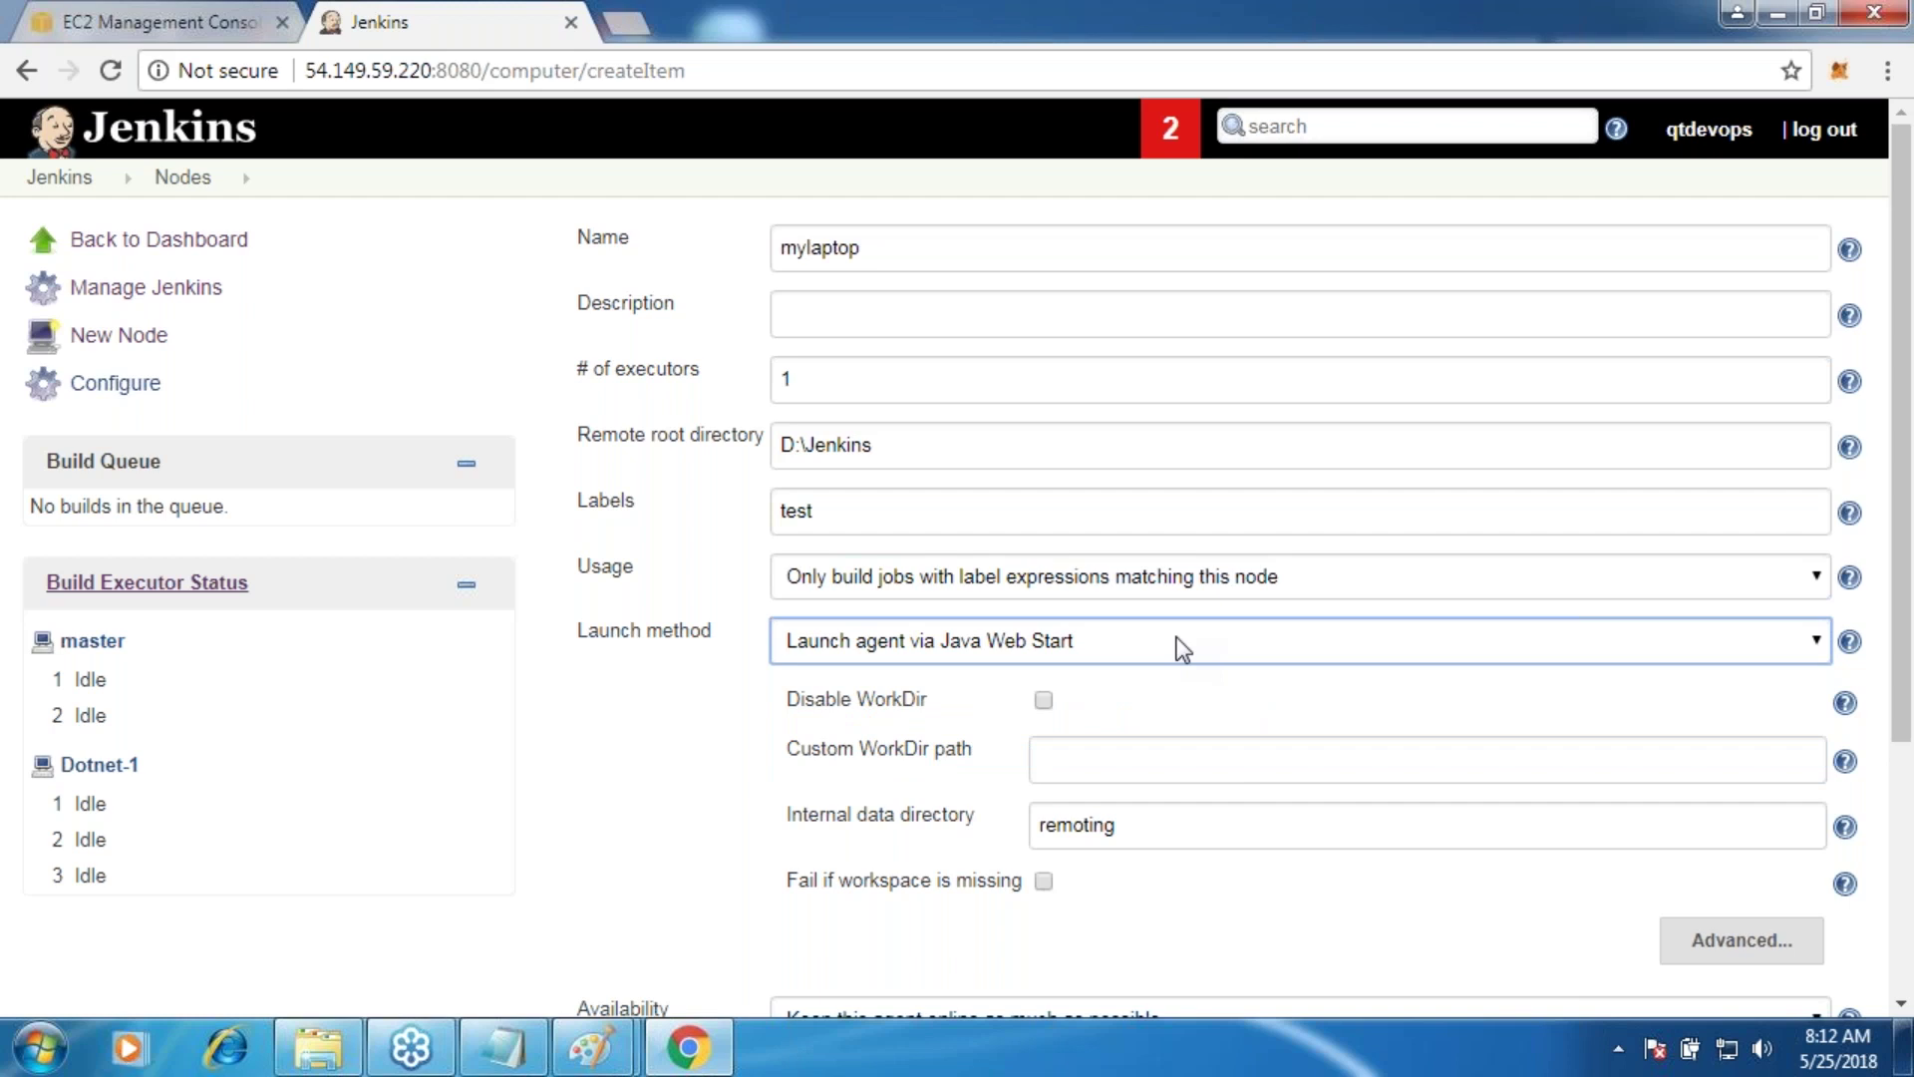
click(1175, 643)
click(1139, 728)
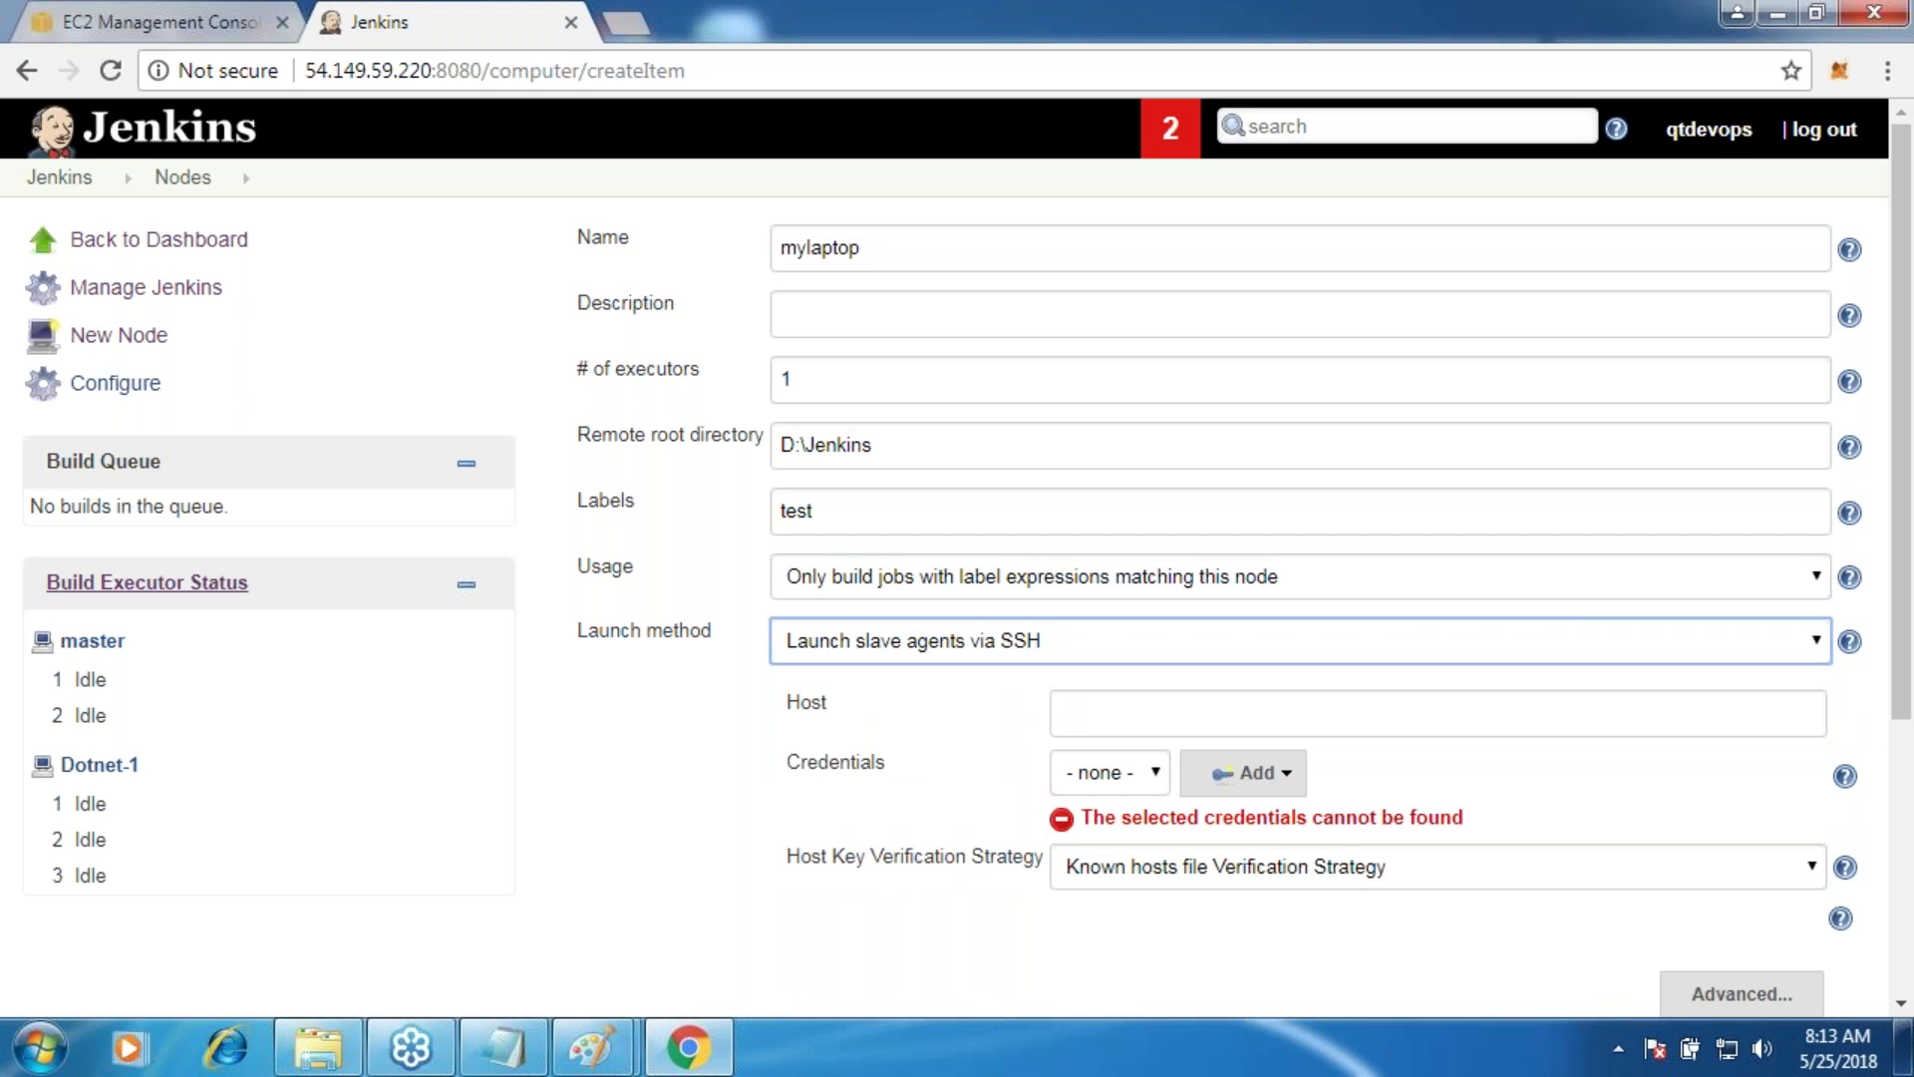
click(1198, 644)
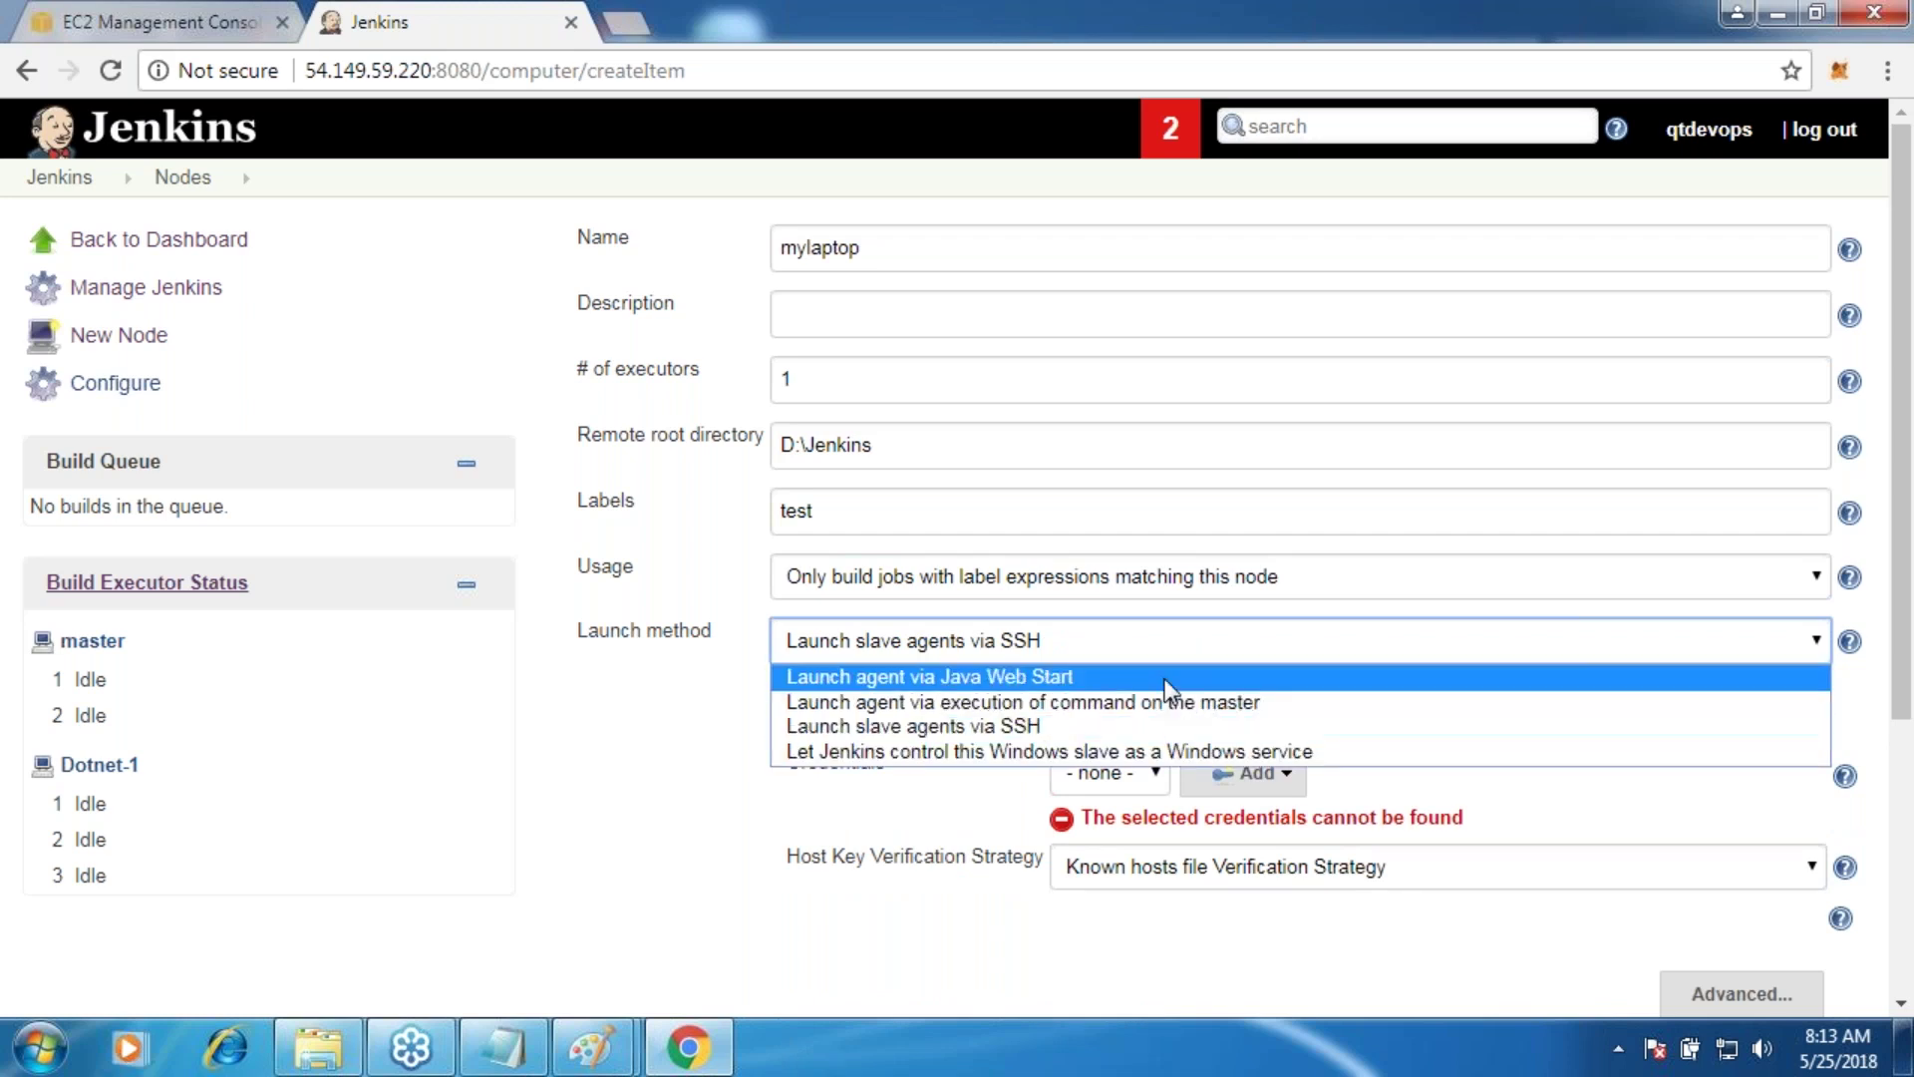
click(1164, 674)
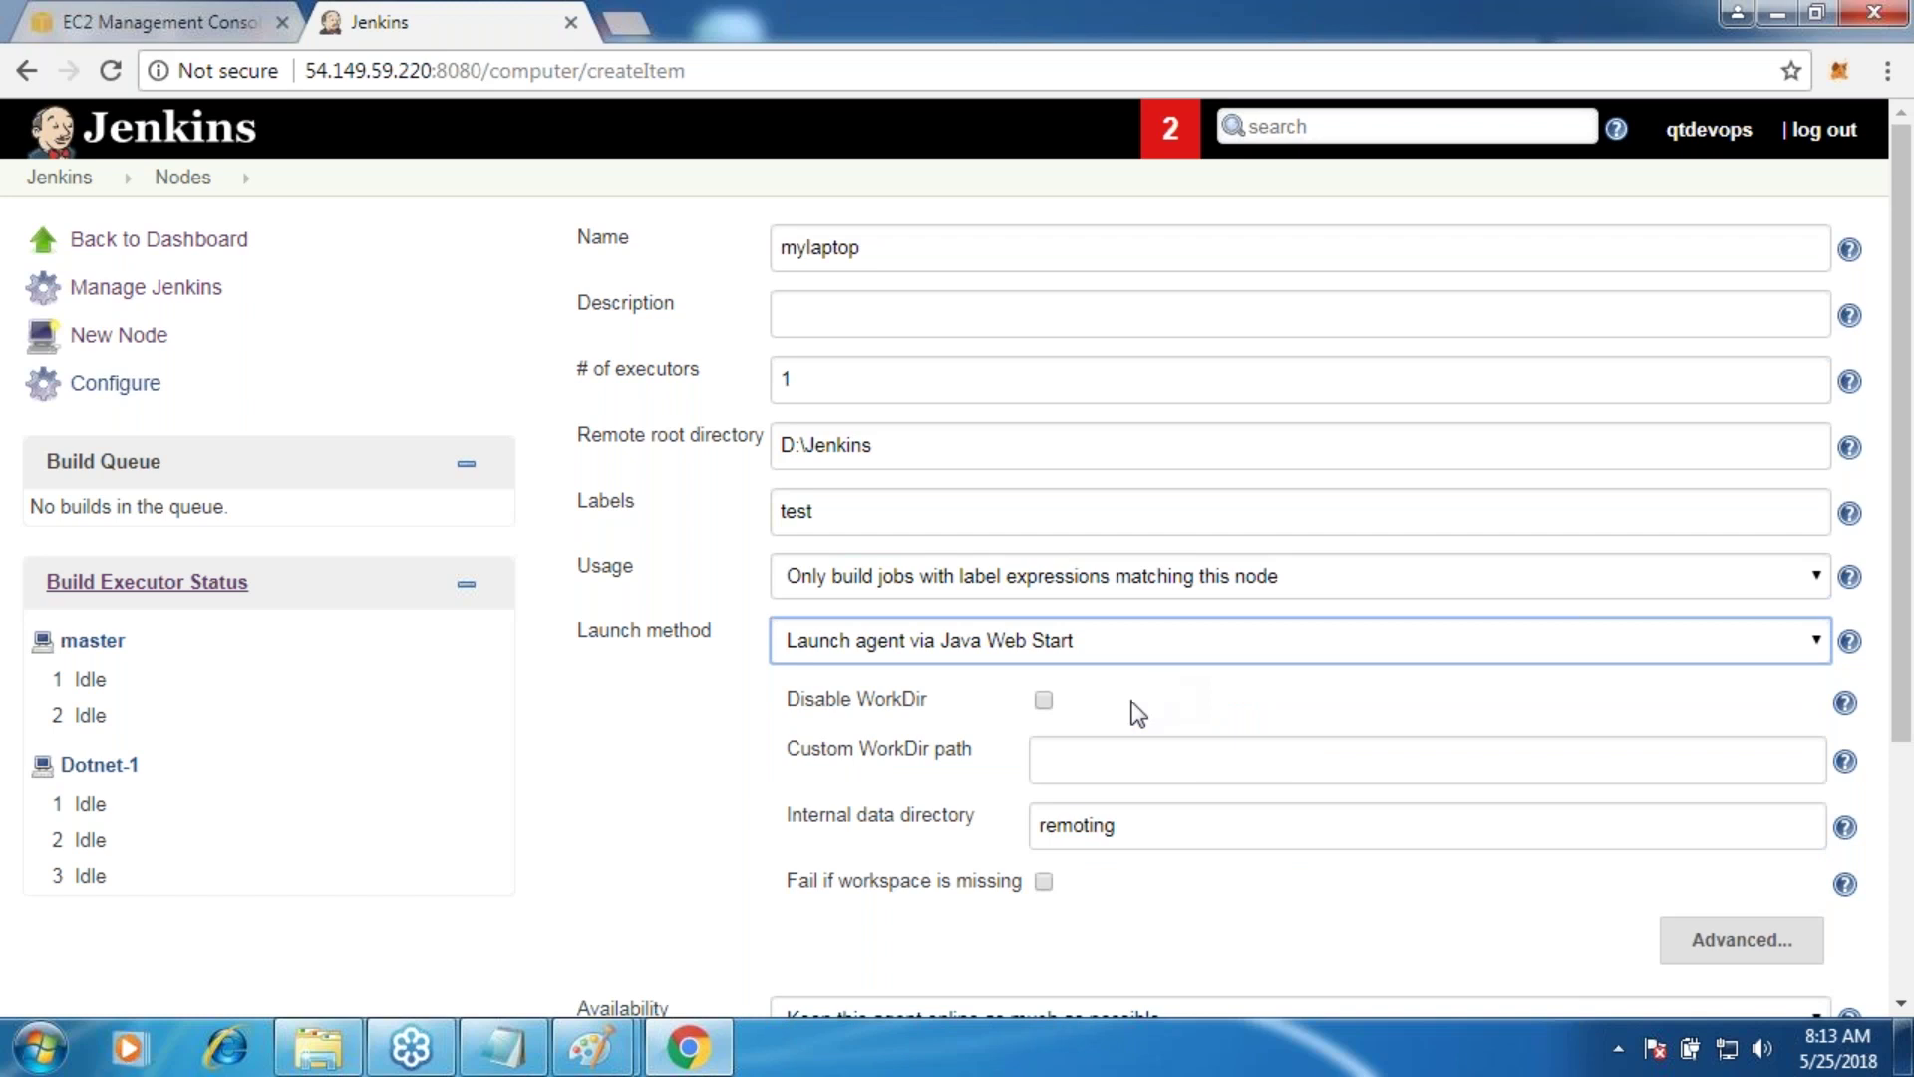
Step: Enter D:\Jenkins as the mylaptop node's custom WorkDir path
click(1109, 750)
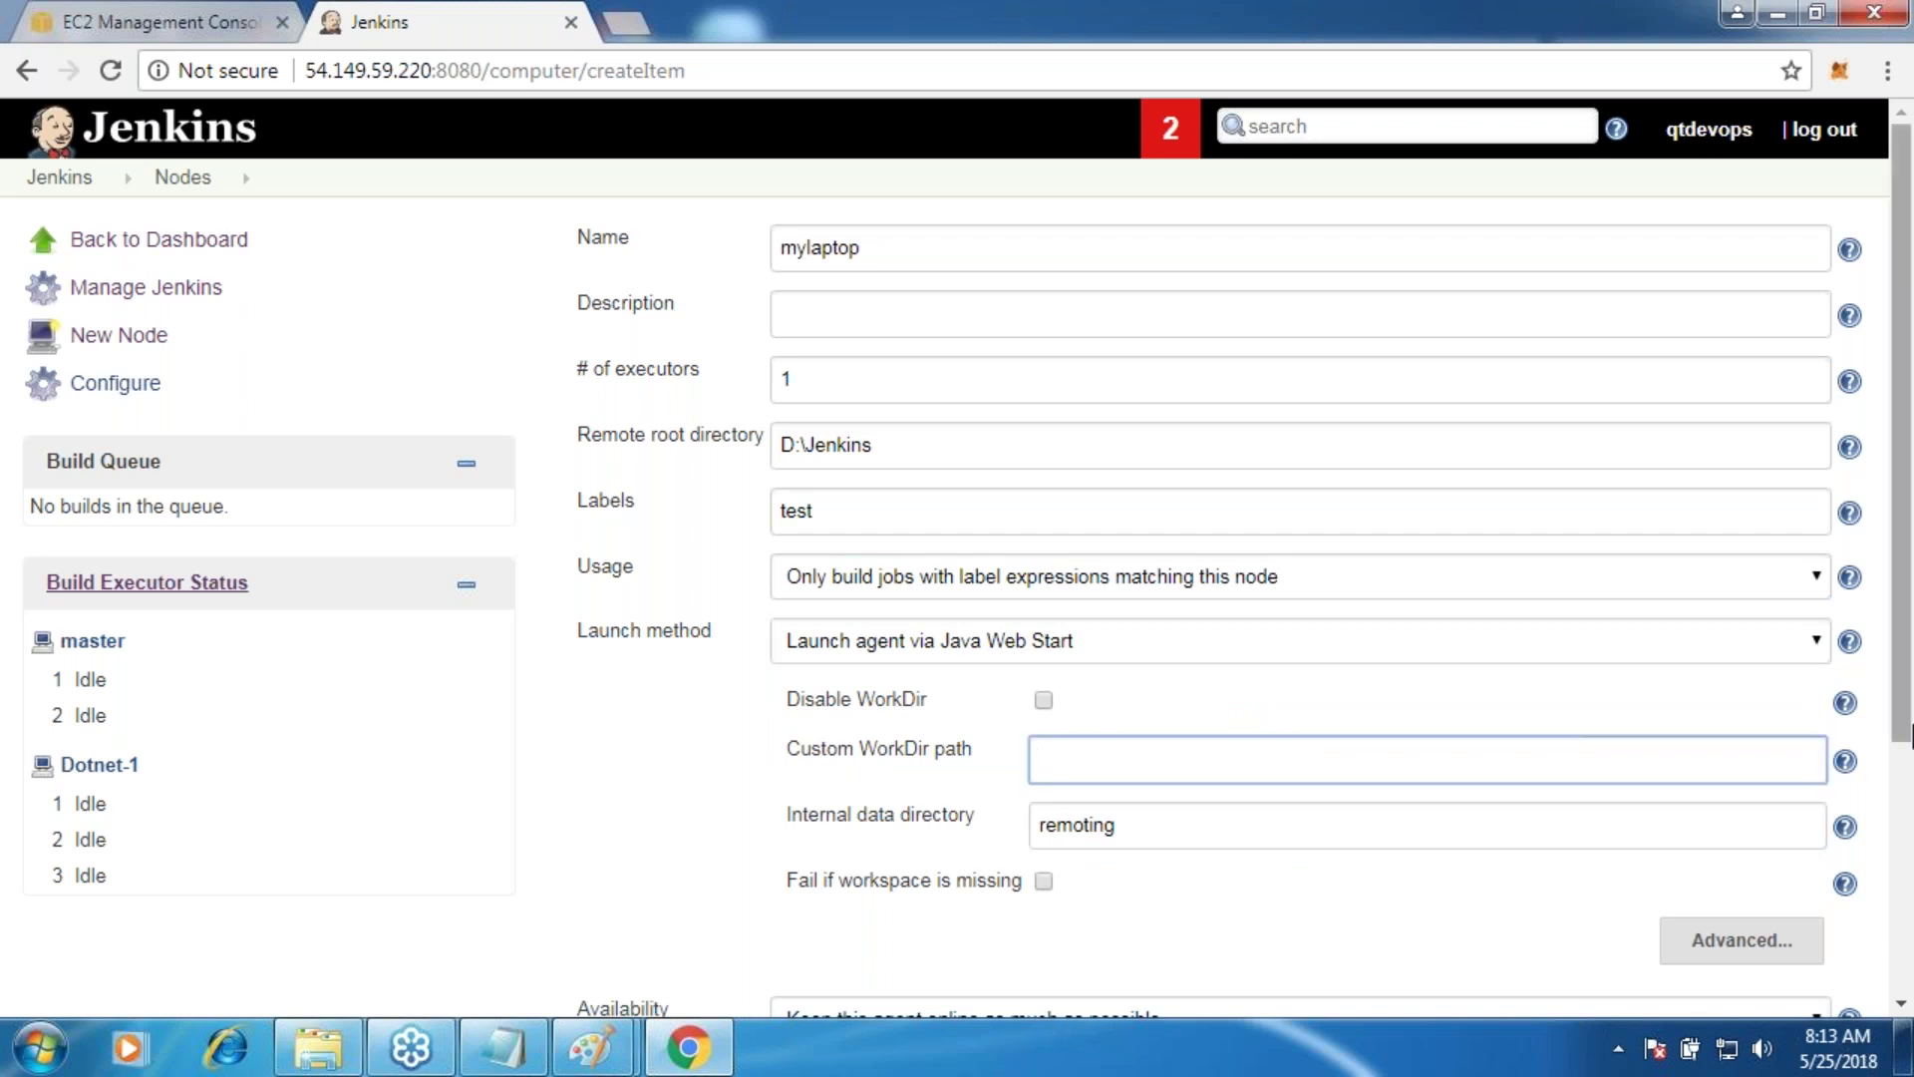
drag(1907, 733, 1905, 838)
text(D:\)
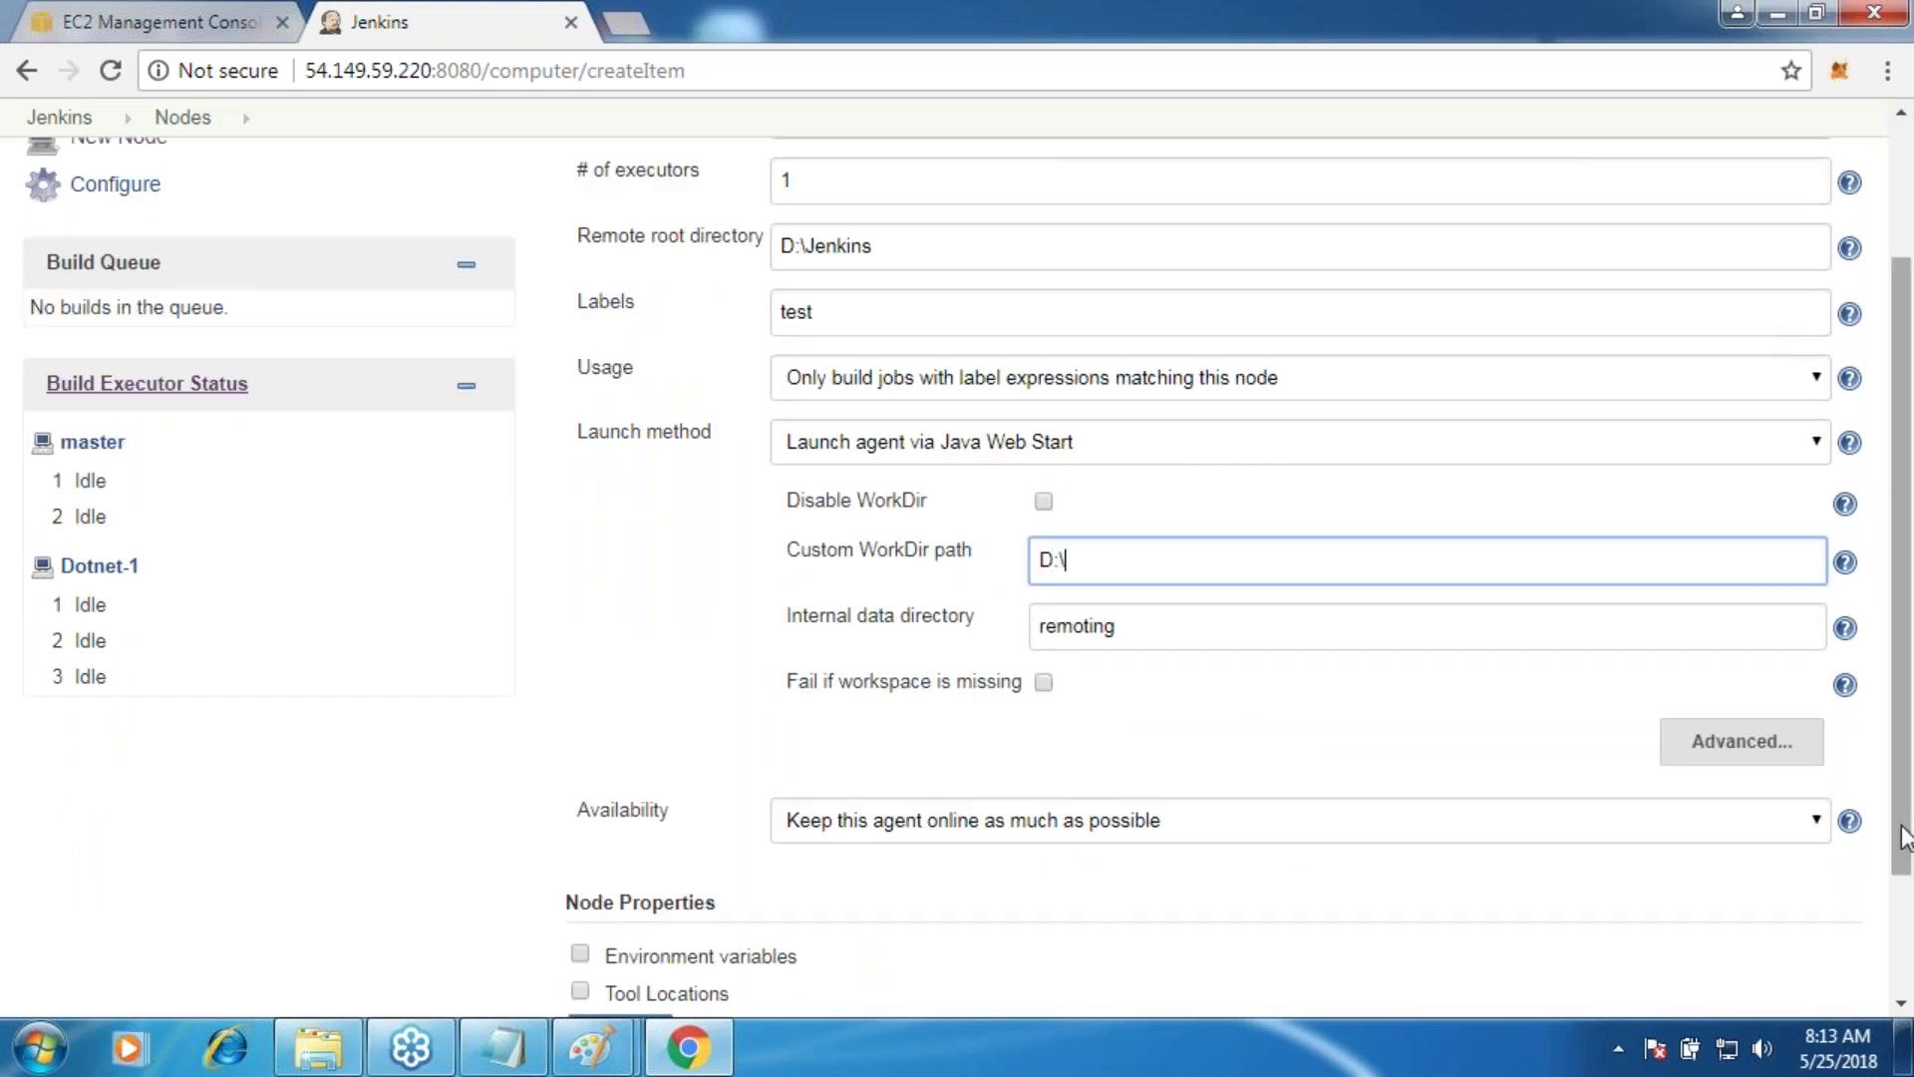
text(Jenkins)
scroll(1905, 783, down, 3)
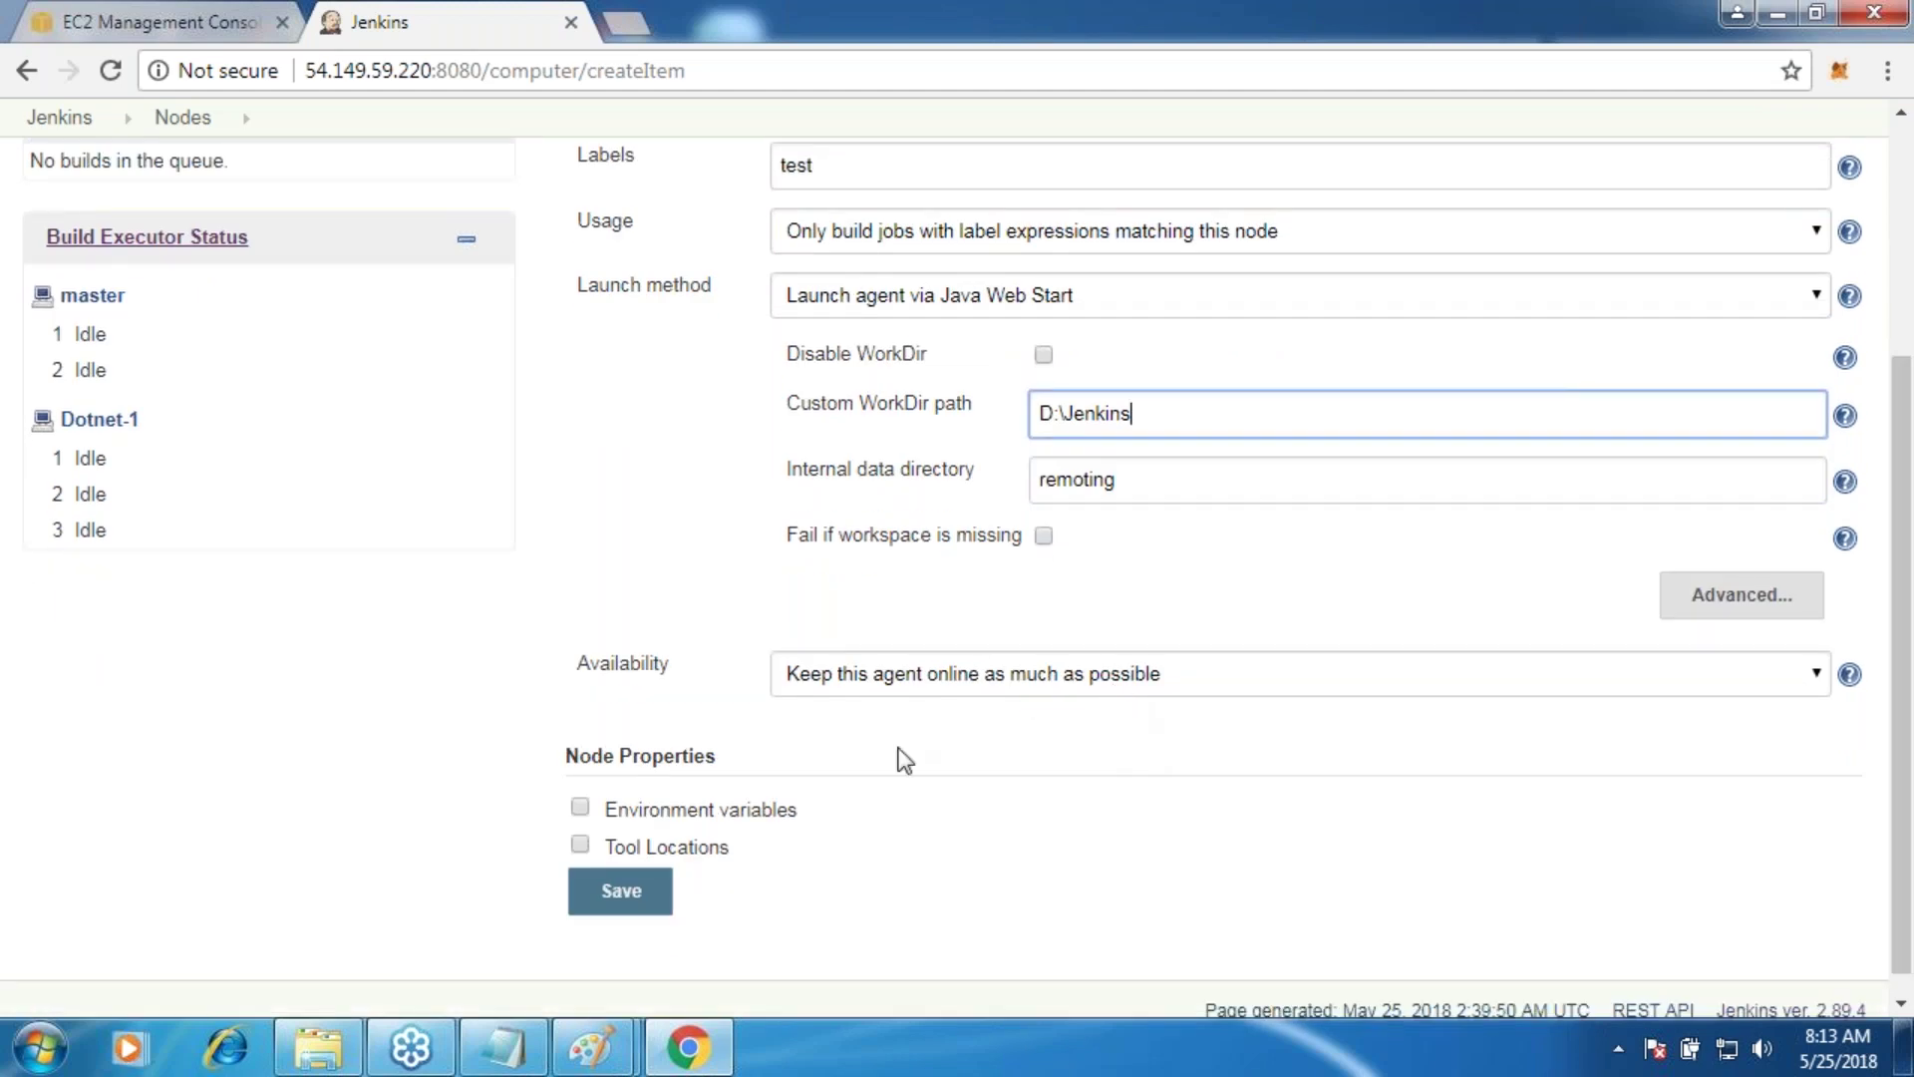
click(580, 845)
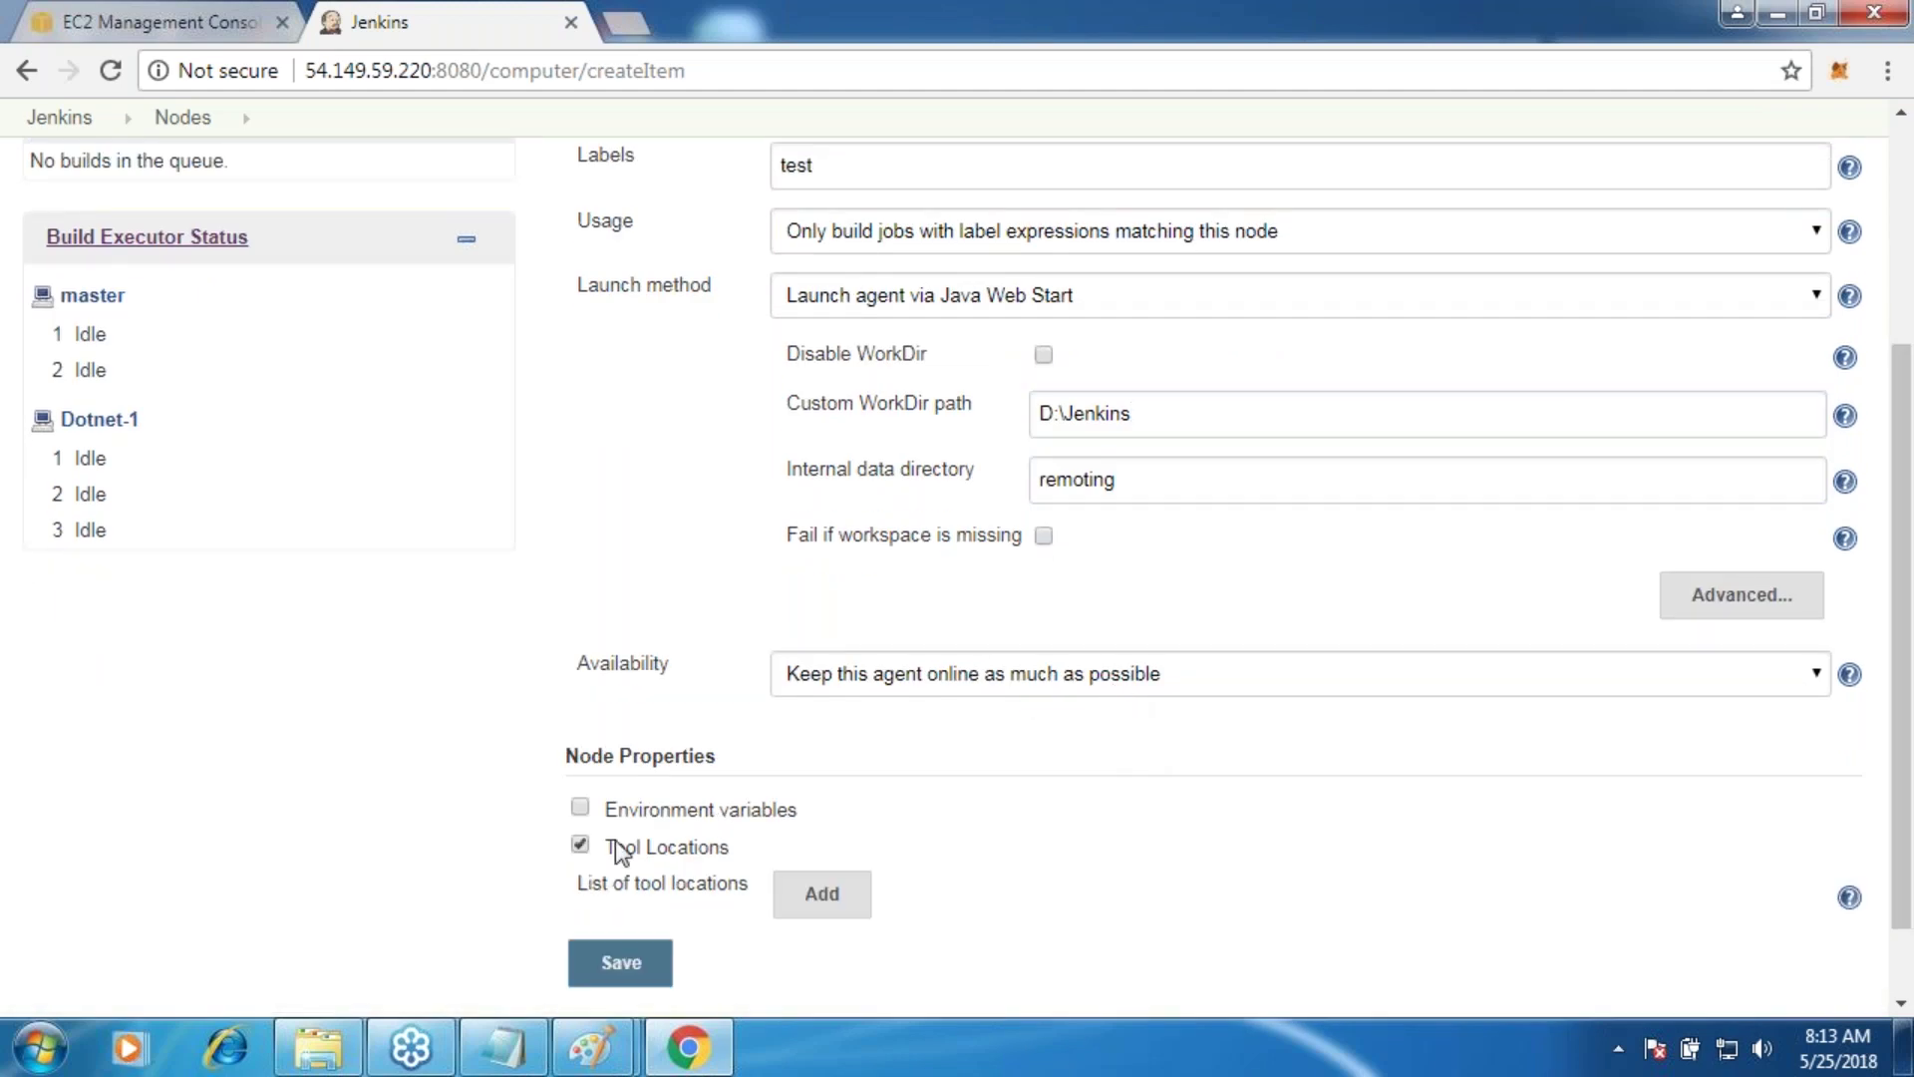
click(821, 894)
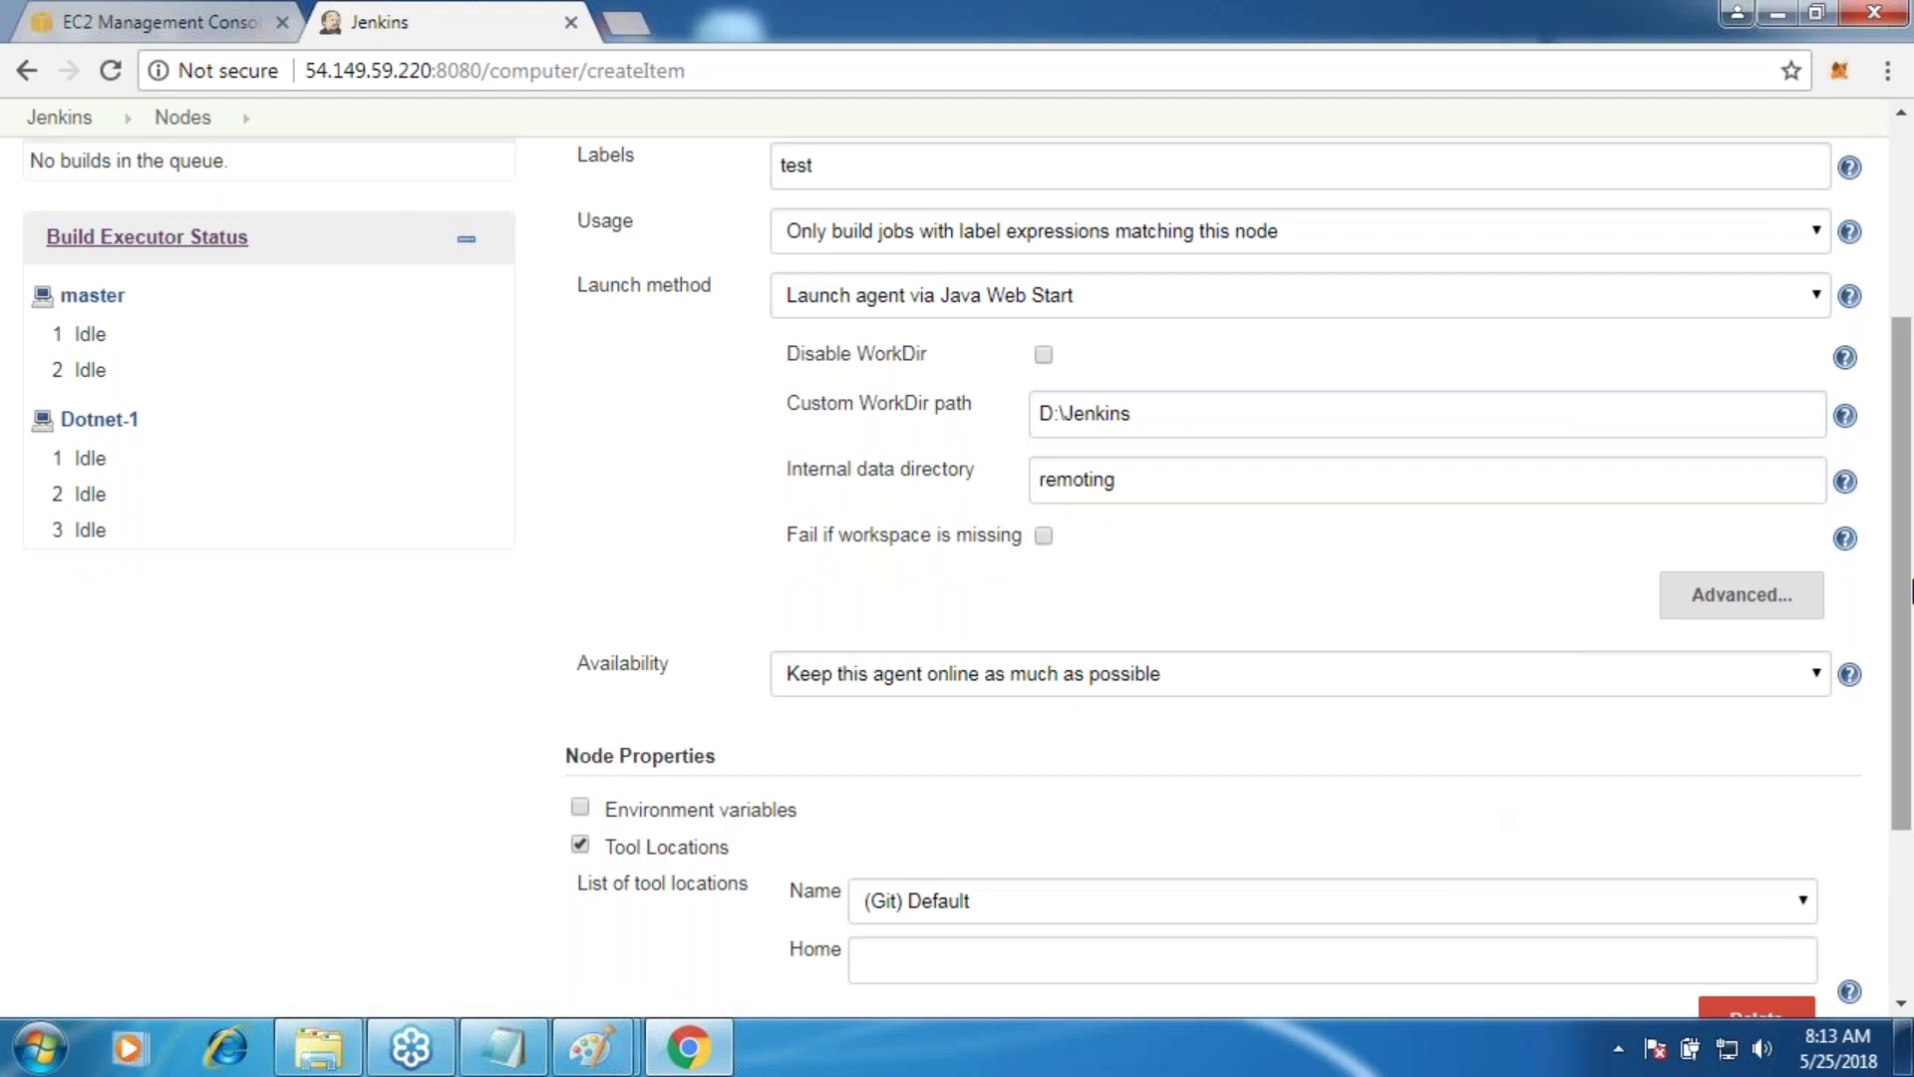
drag(1911, 625, 1911, 848)
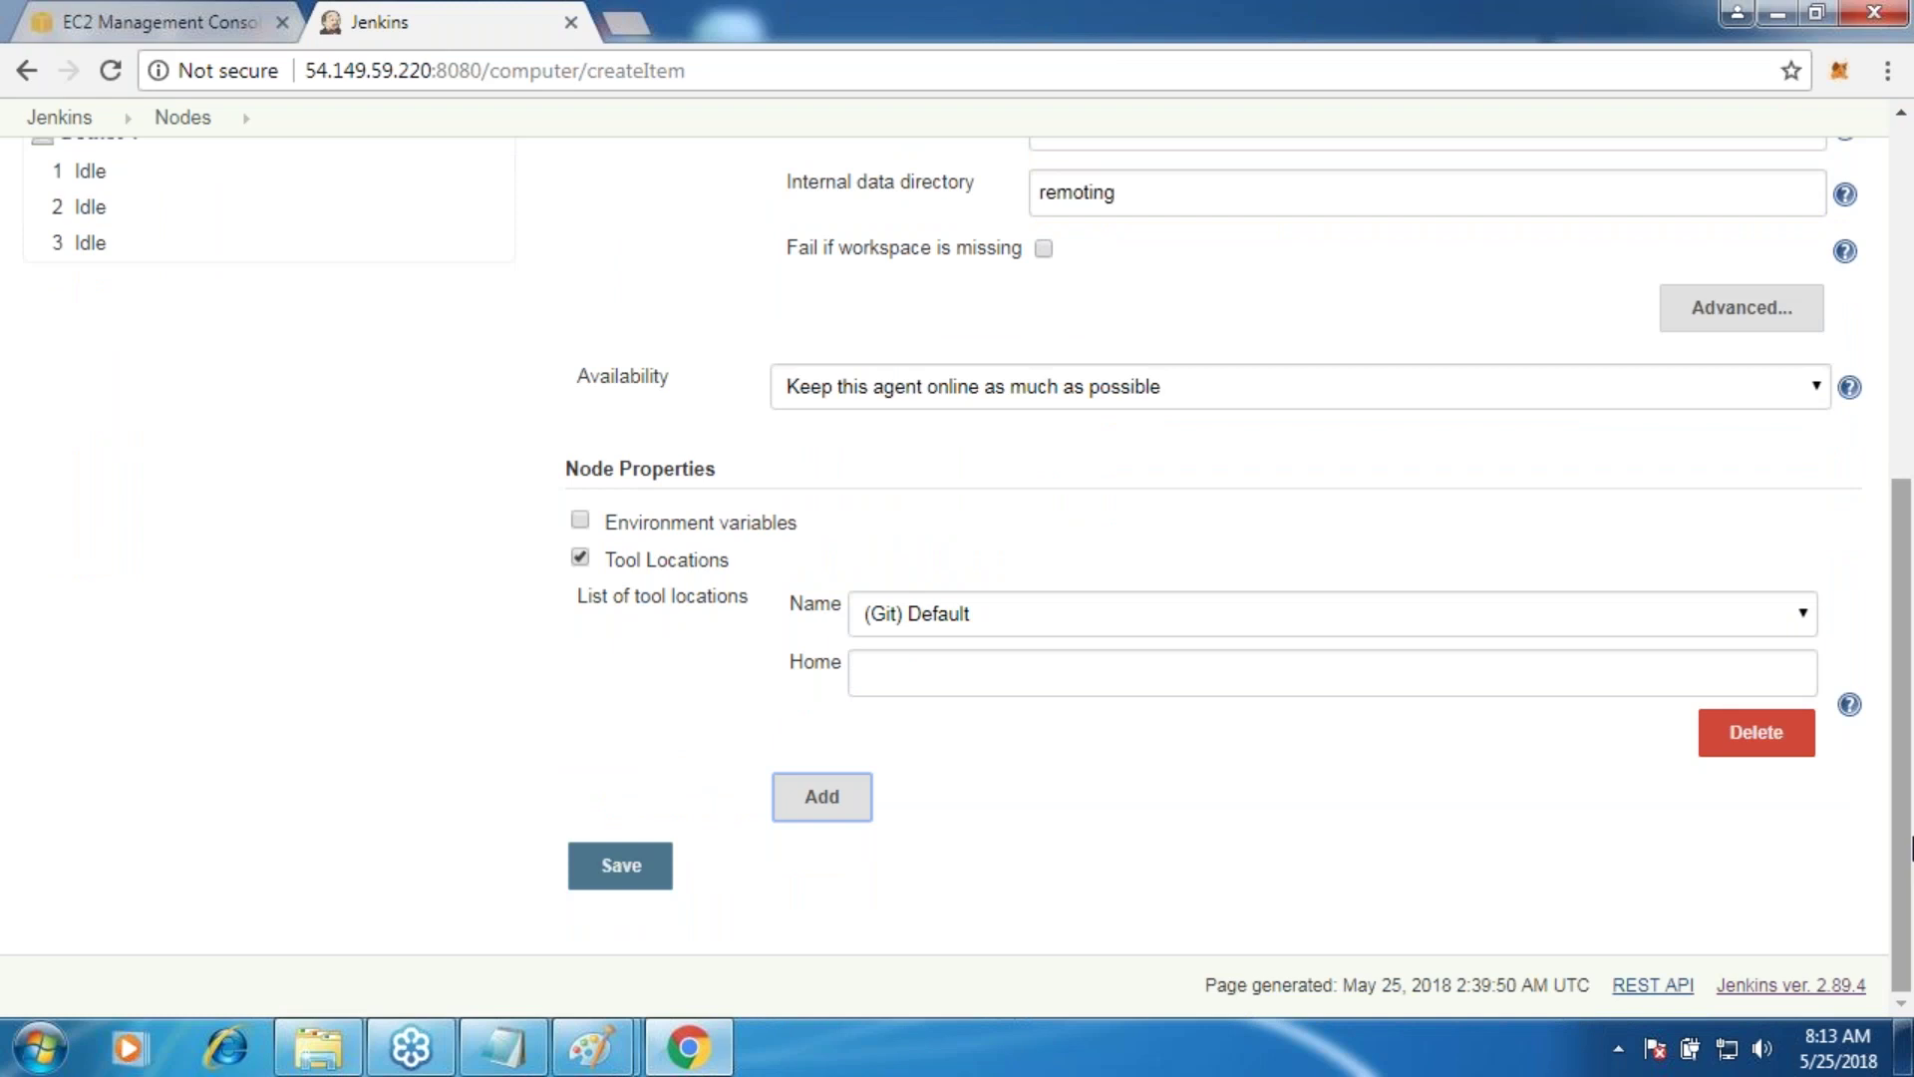
click(1455, 629)
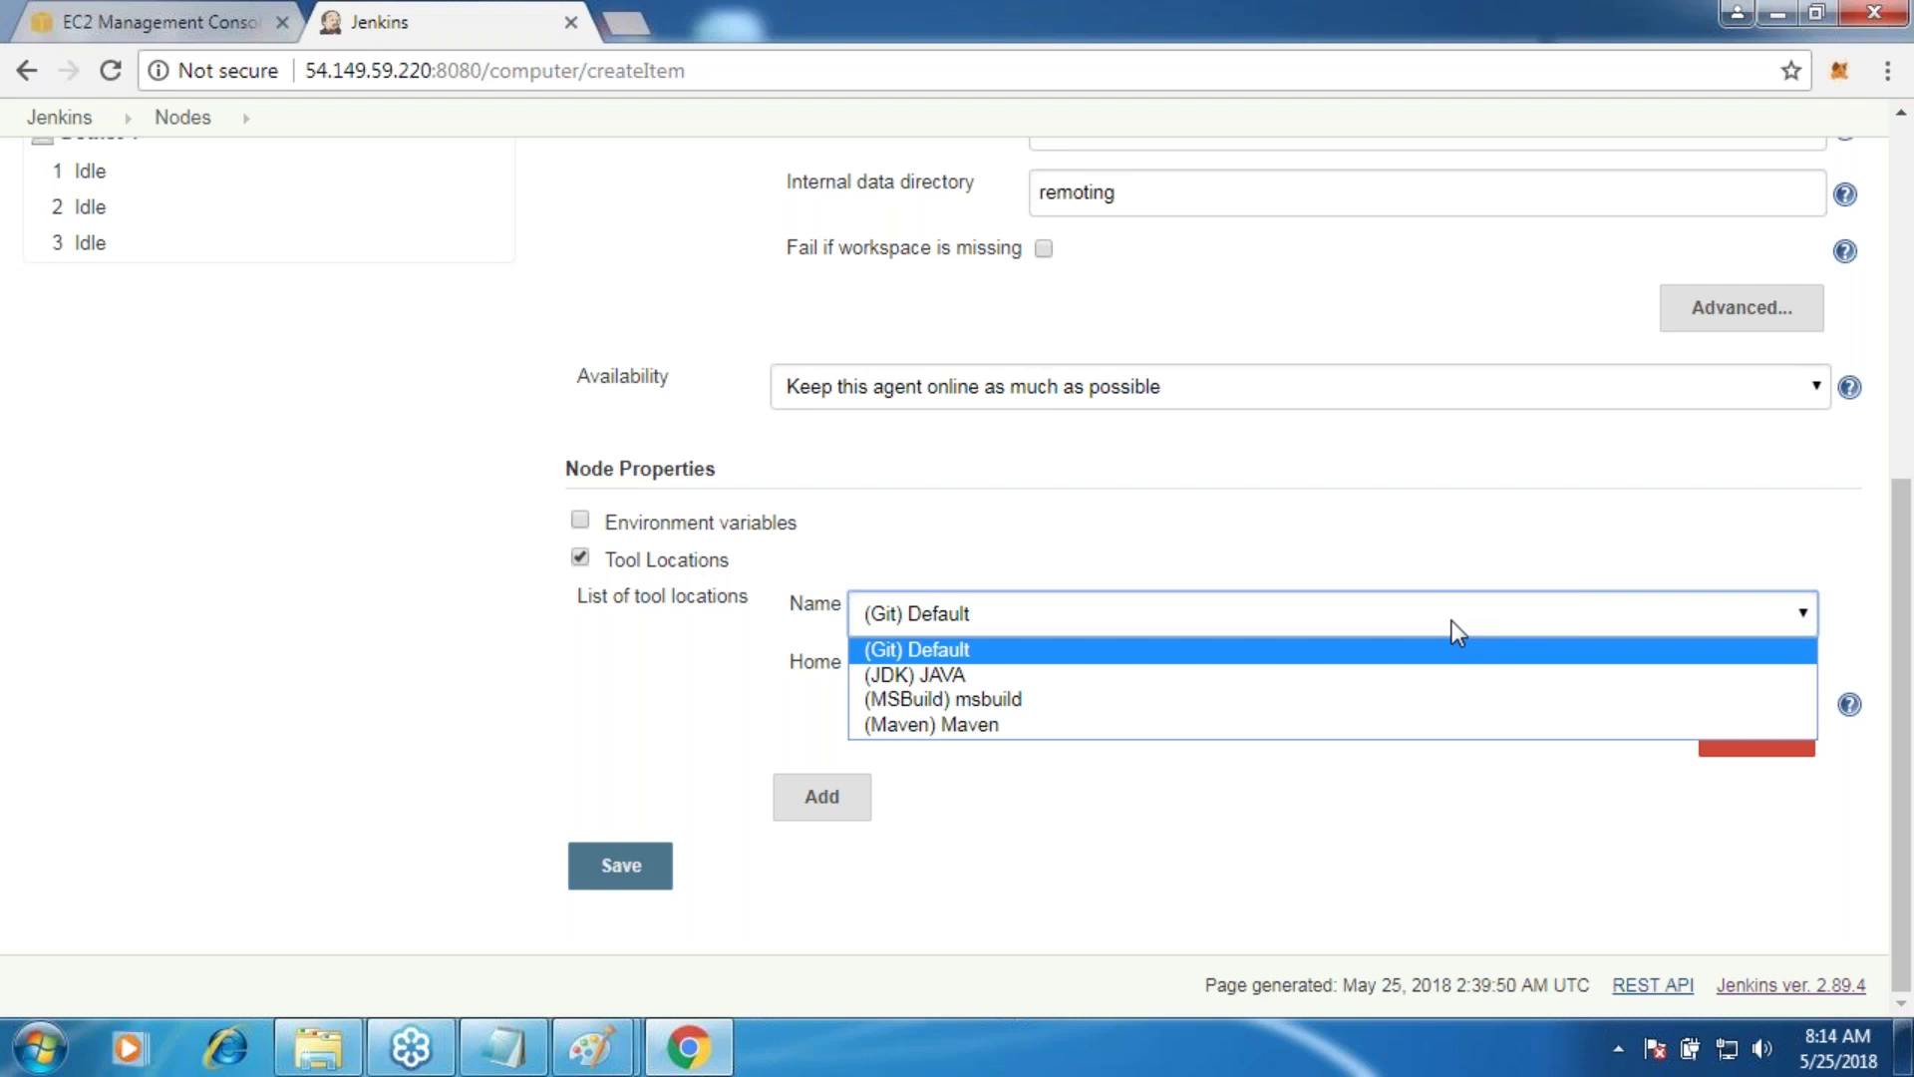
click(1452, 620)
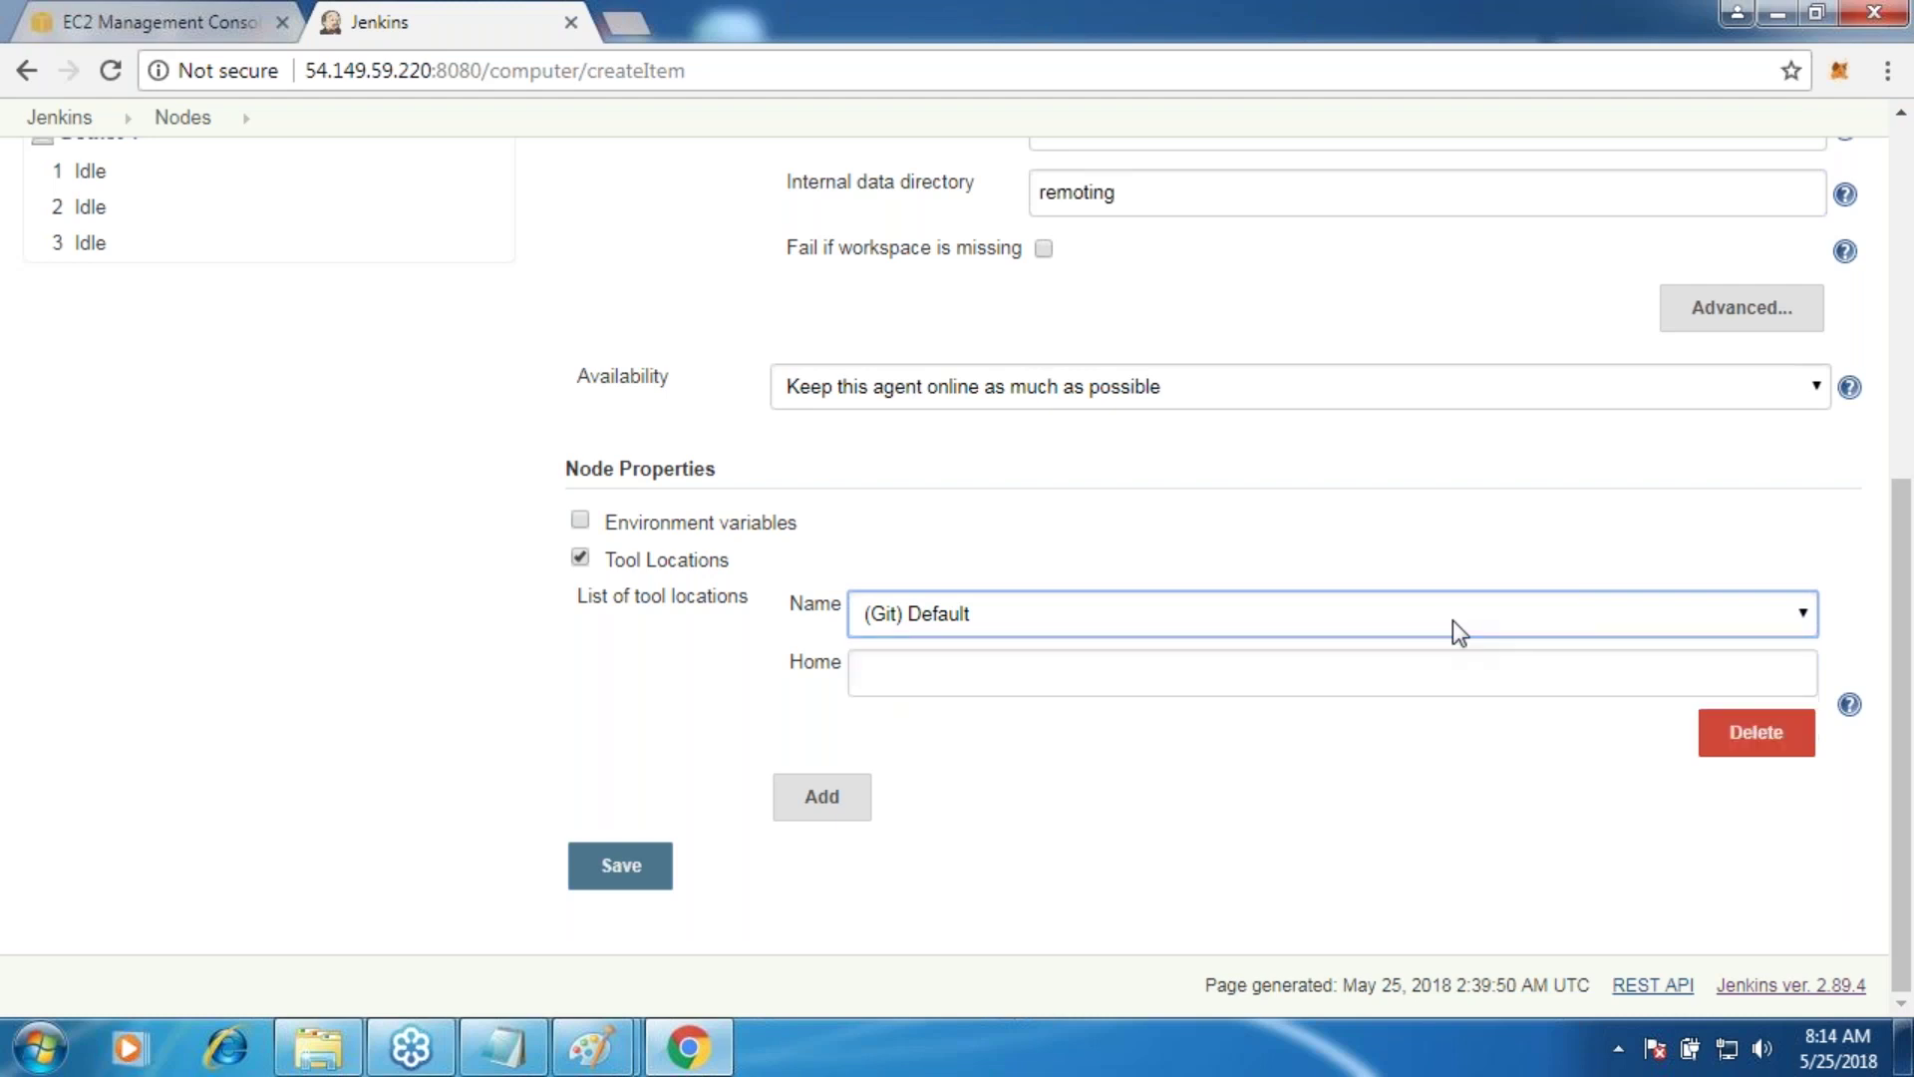
click(1773, 735)
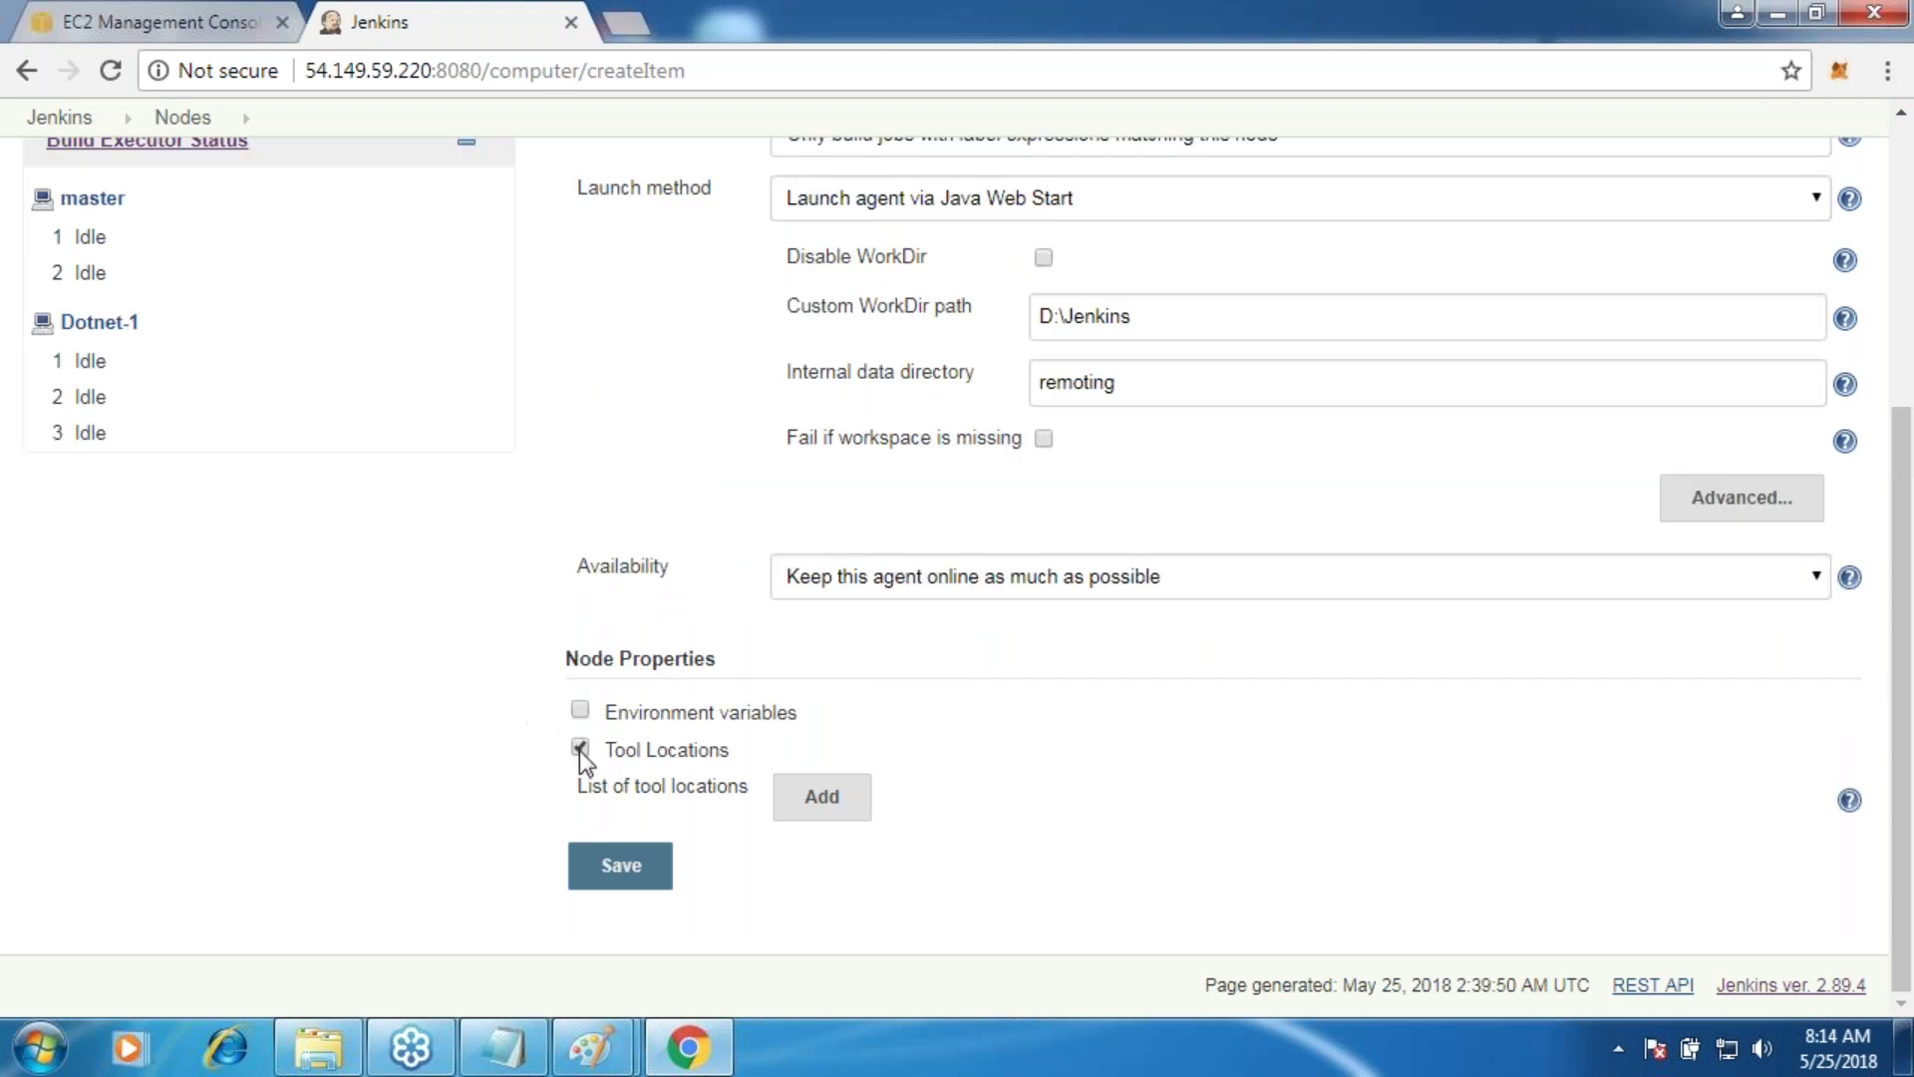
click(578, 750)
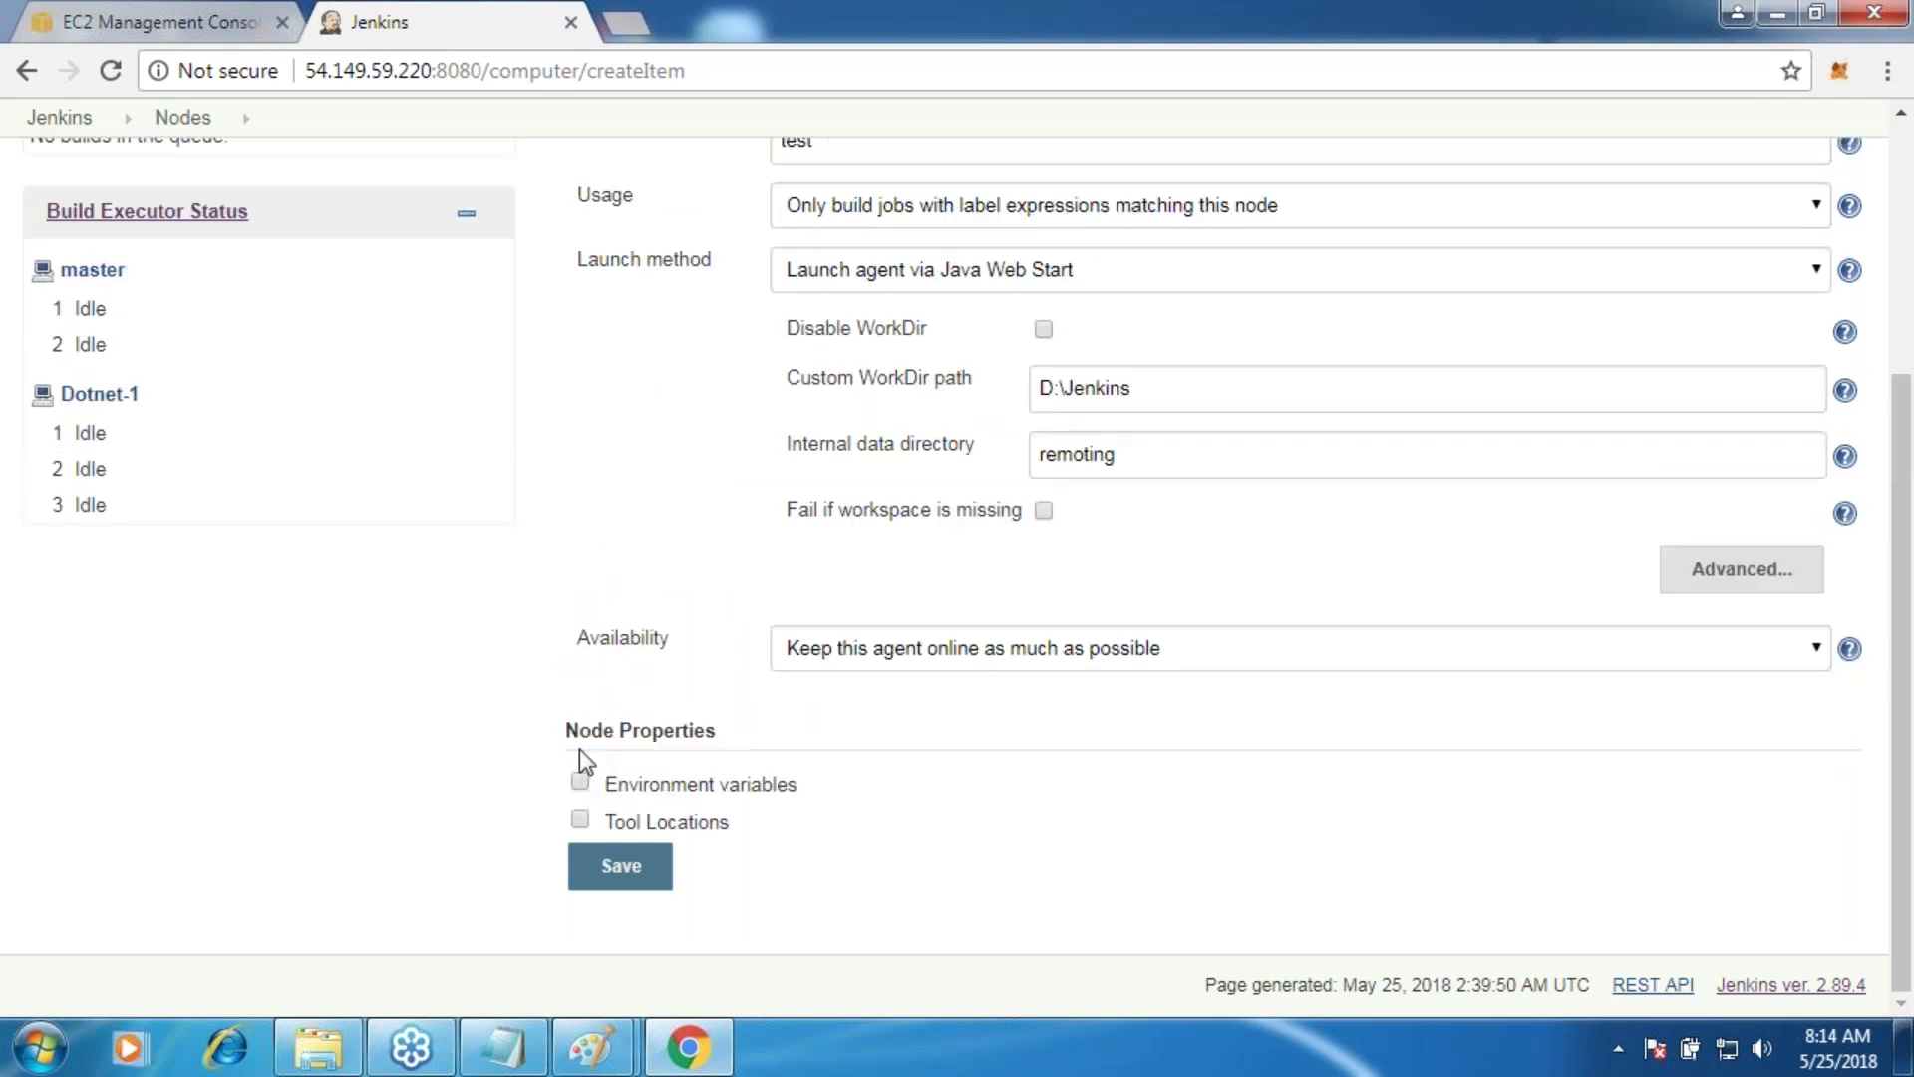
Step: Save the mylaptop node and download its agent.jar, keeping it and showing it in Downloads
click(618, 869)
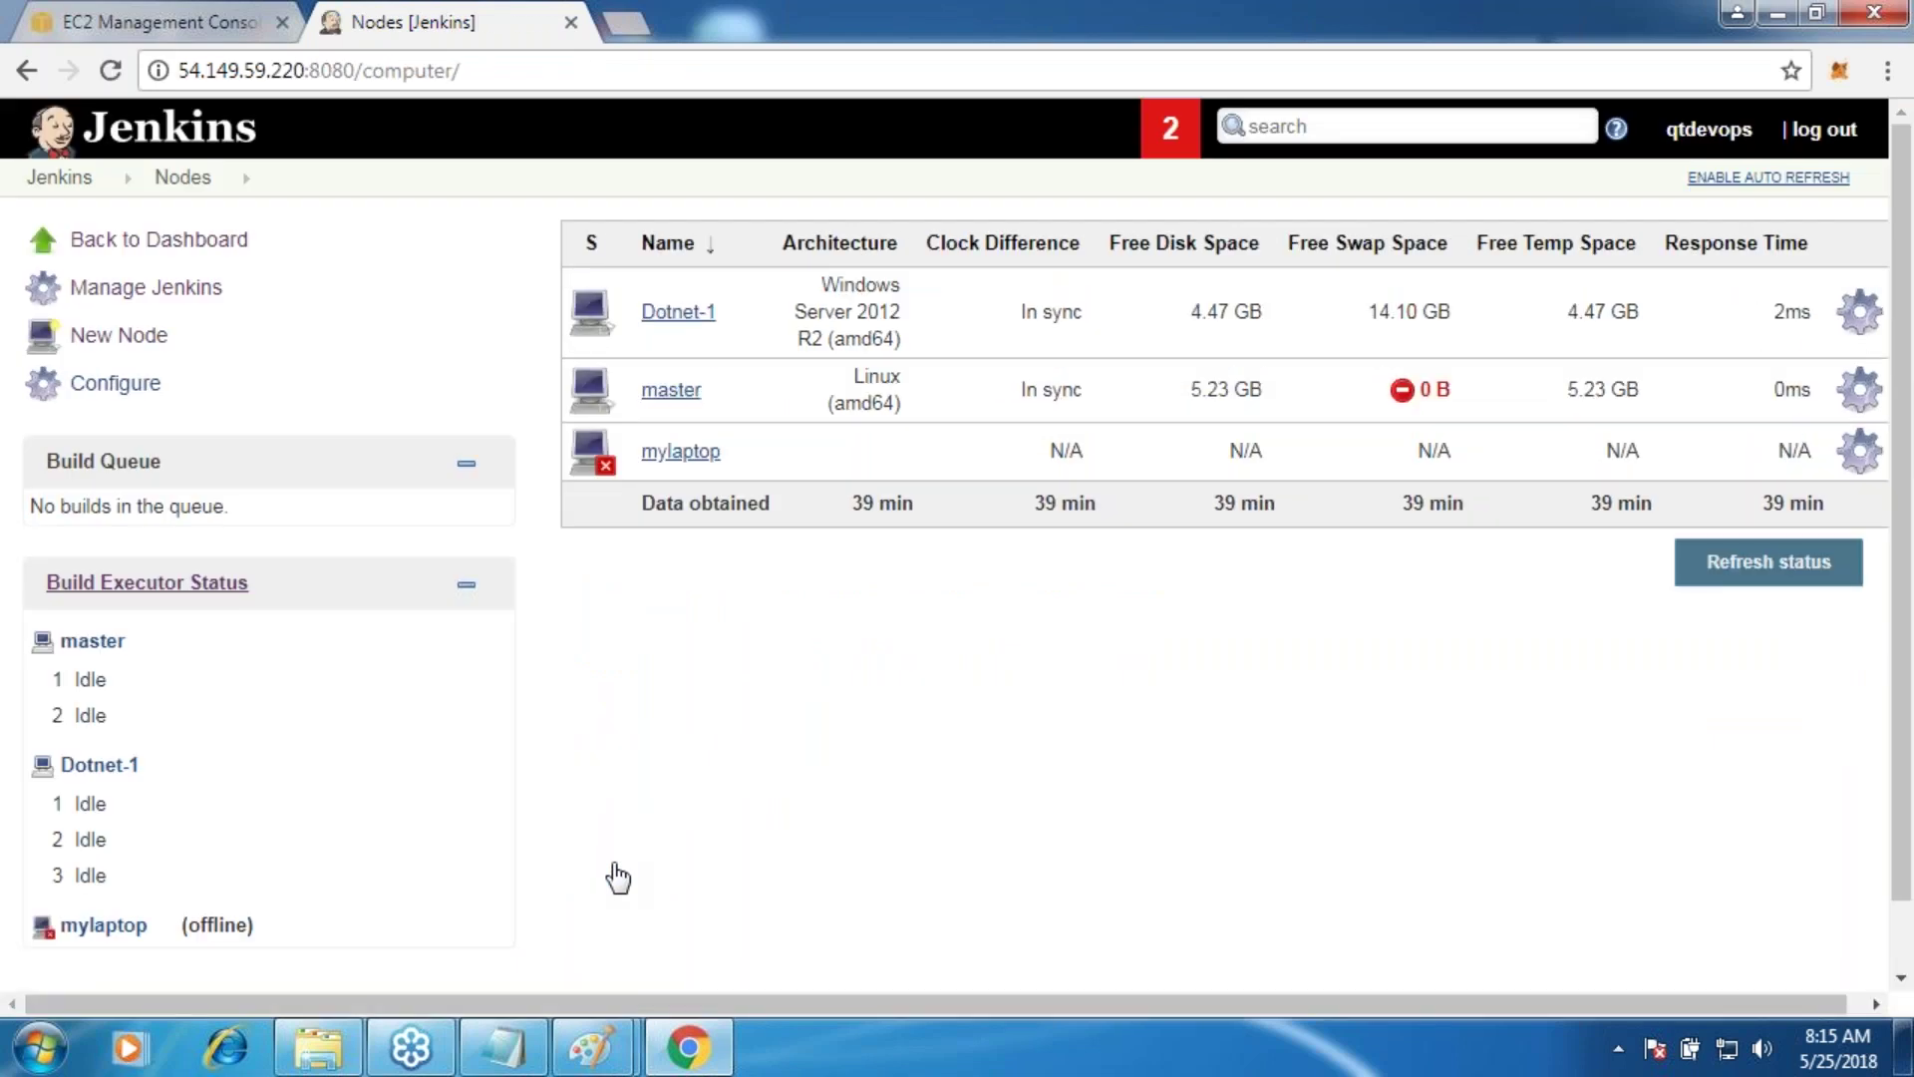
click(682, 453)
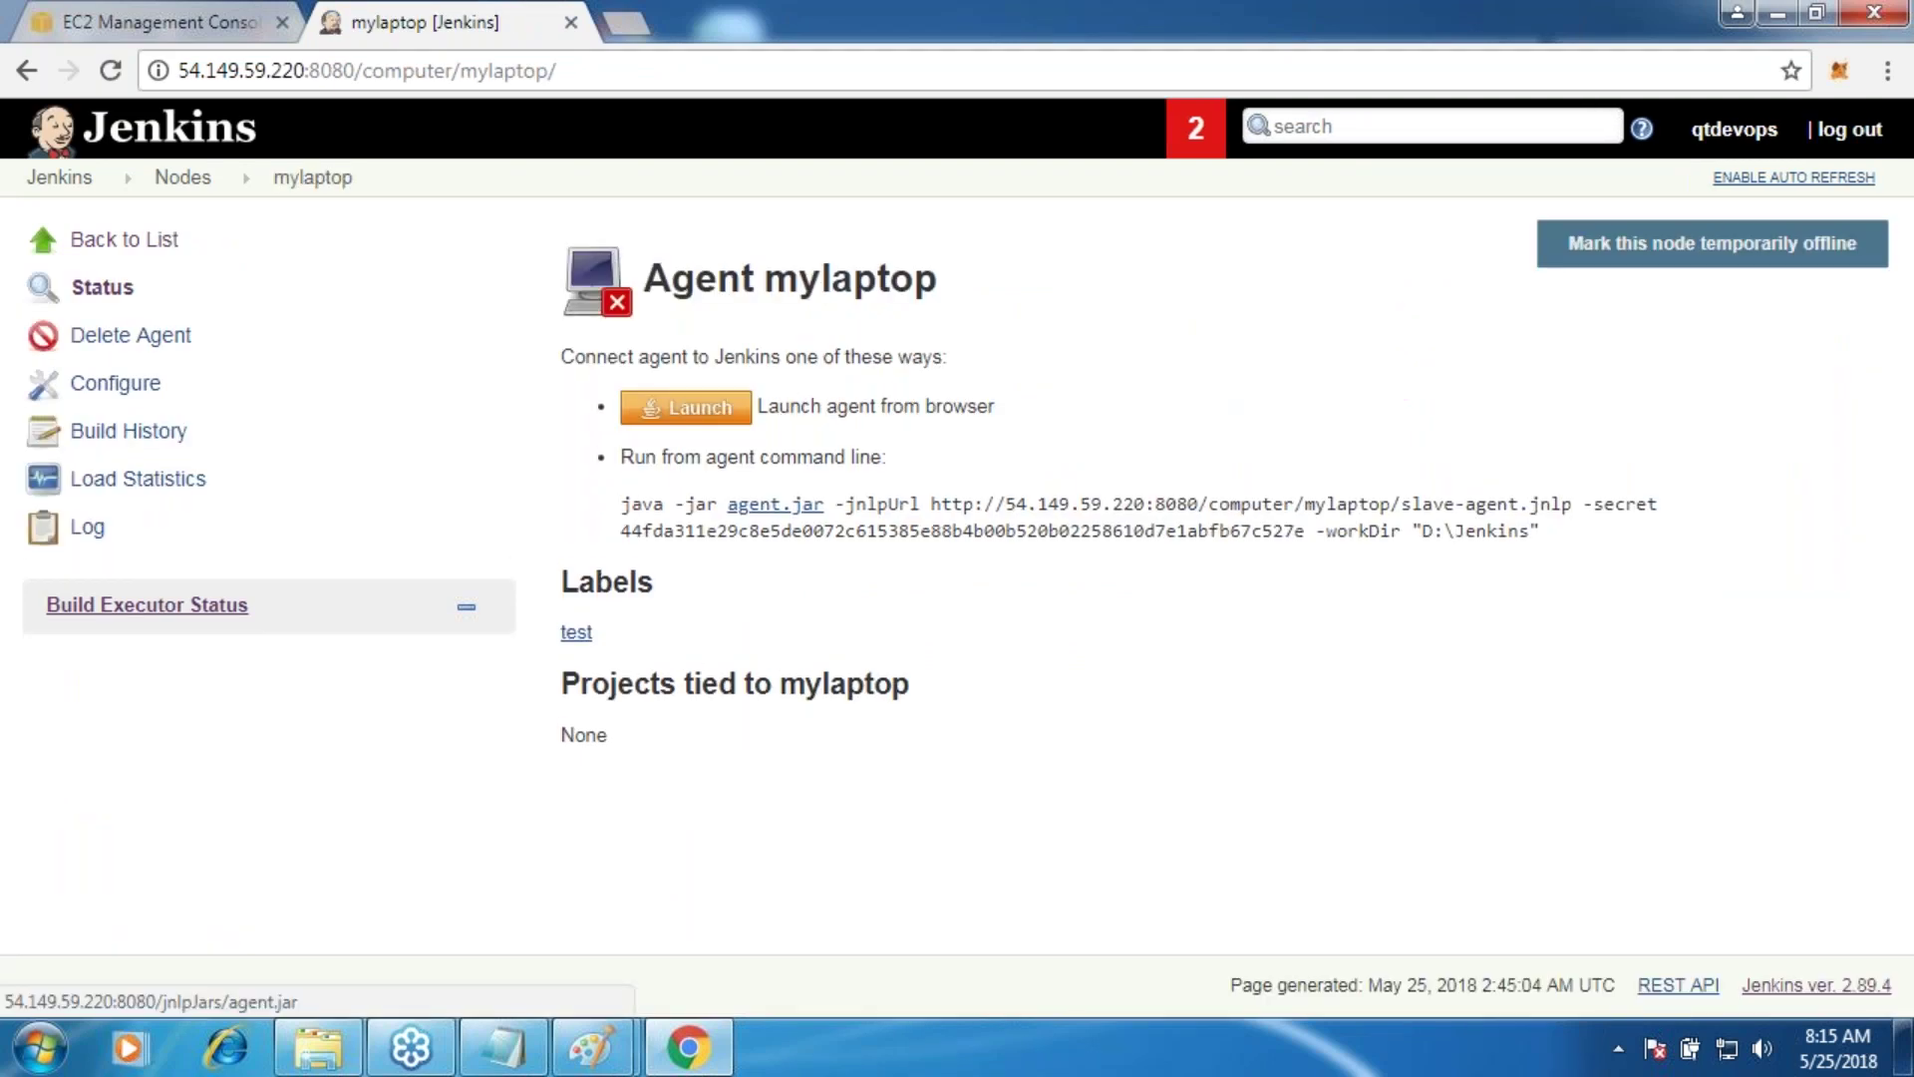
click(770, 505)
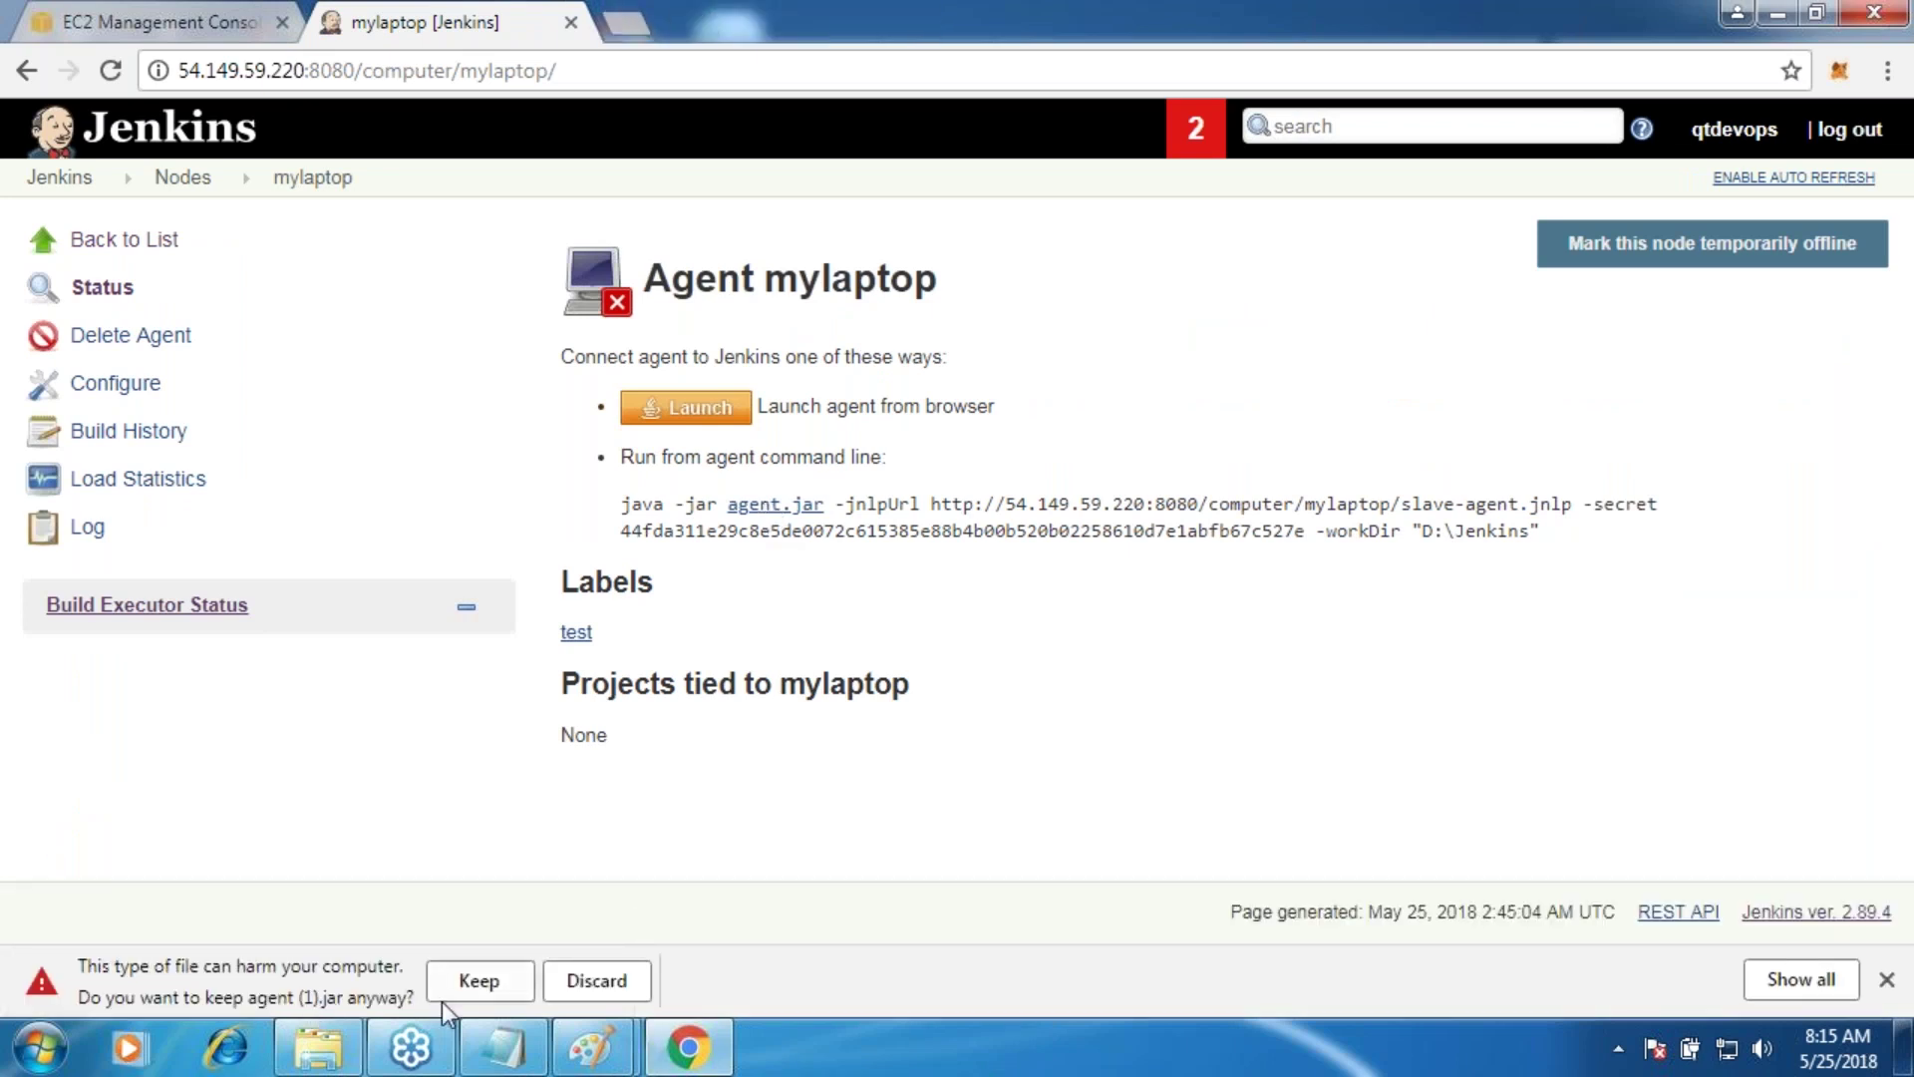
click(443, 995)
click(307, 981)
click(436, 891)
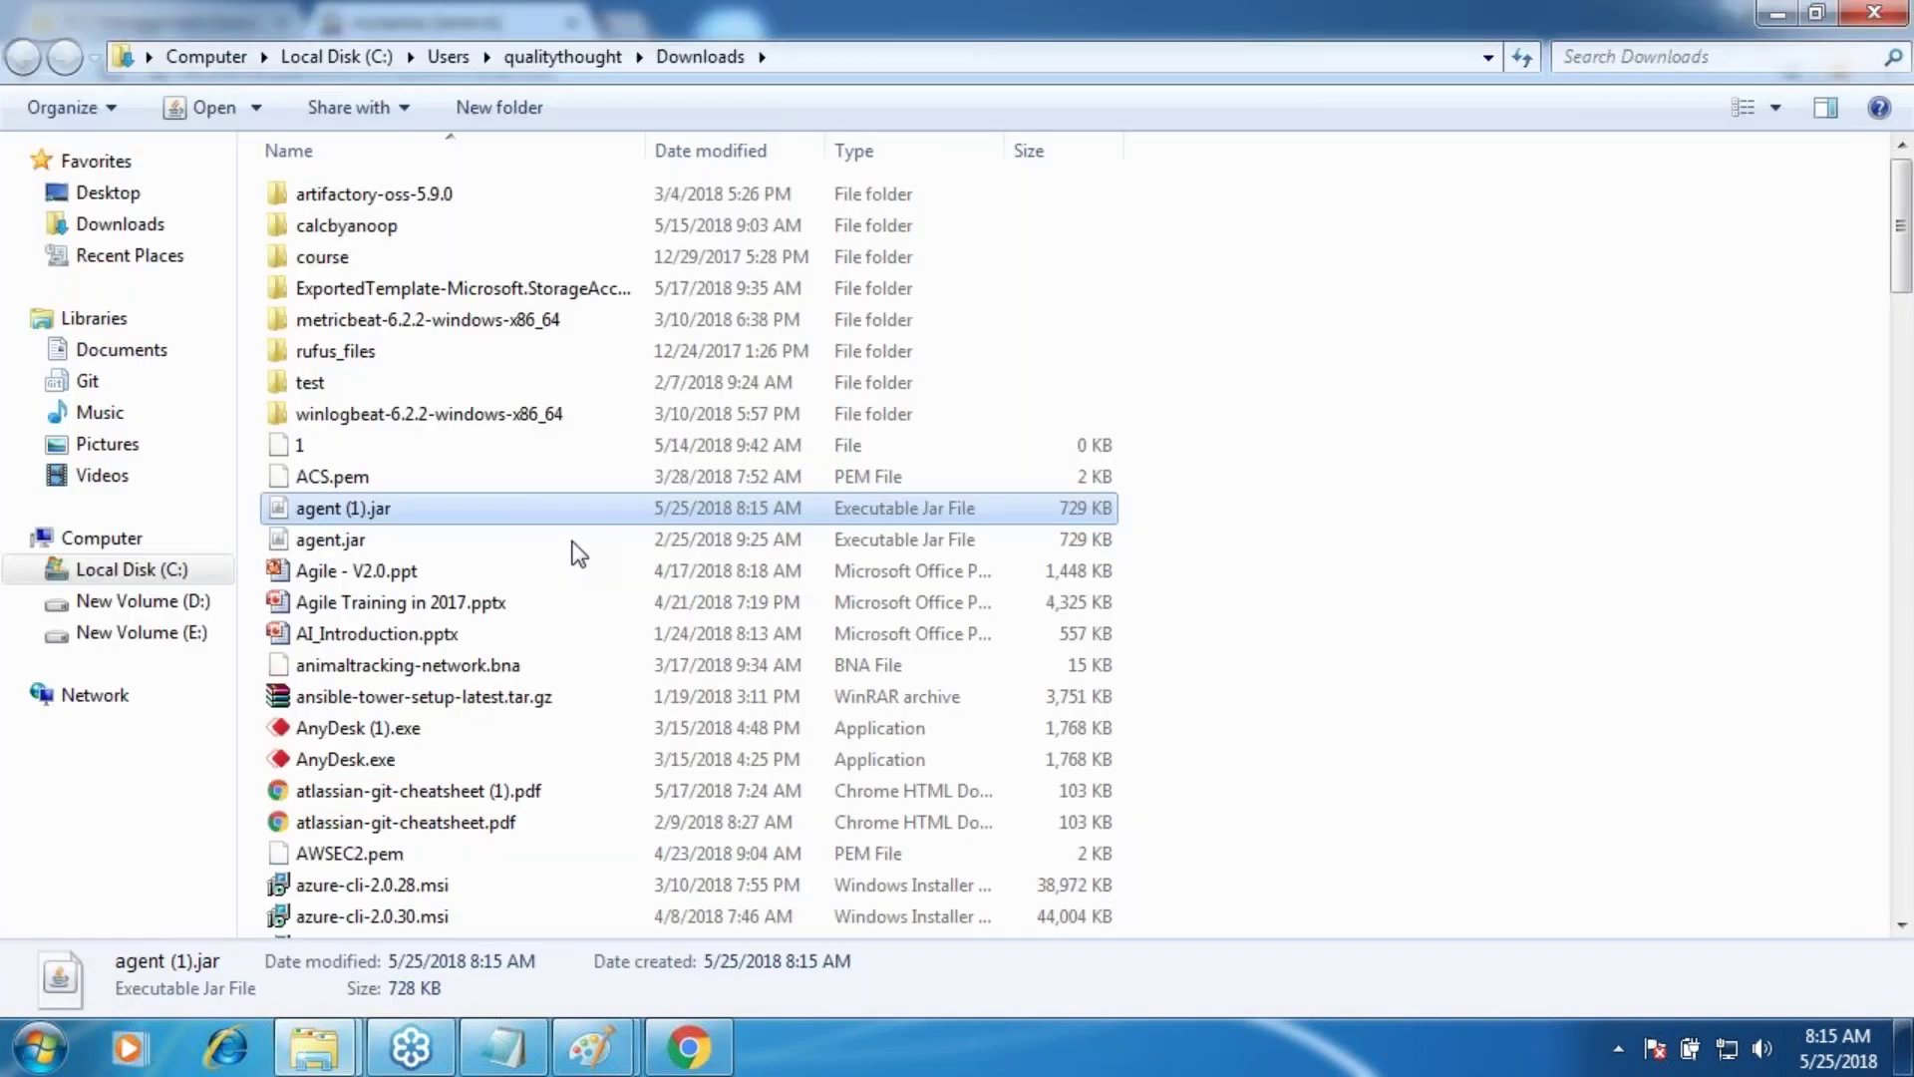
Step: Paste the downloaded jar onto New Volume (D:) and rename it from agent (1).jar to agent.jar
click(140, 601)
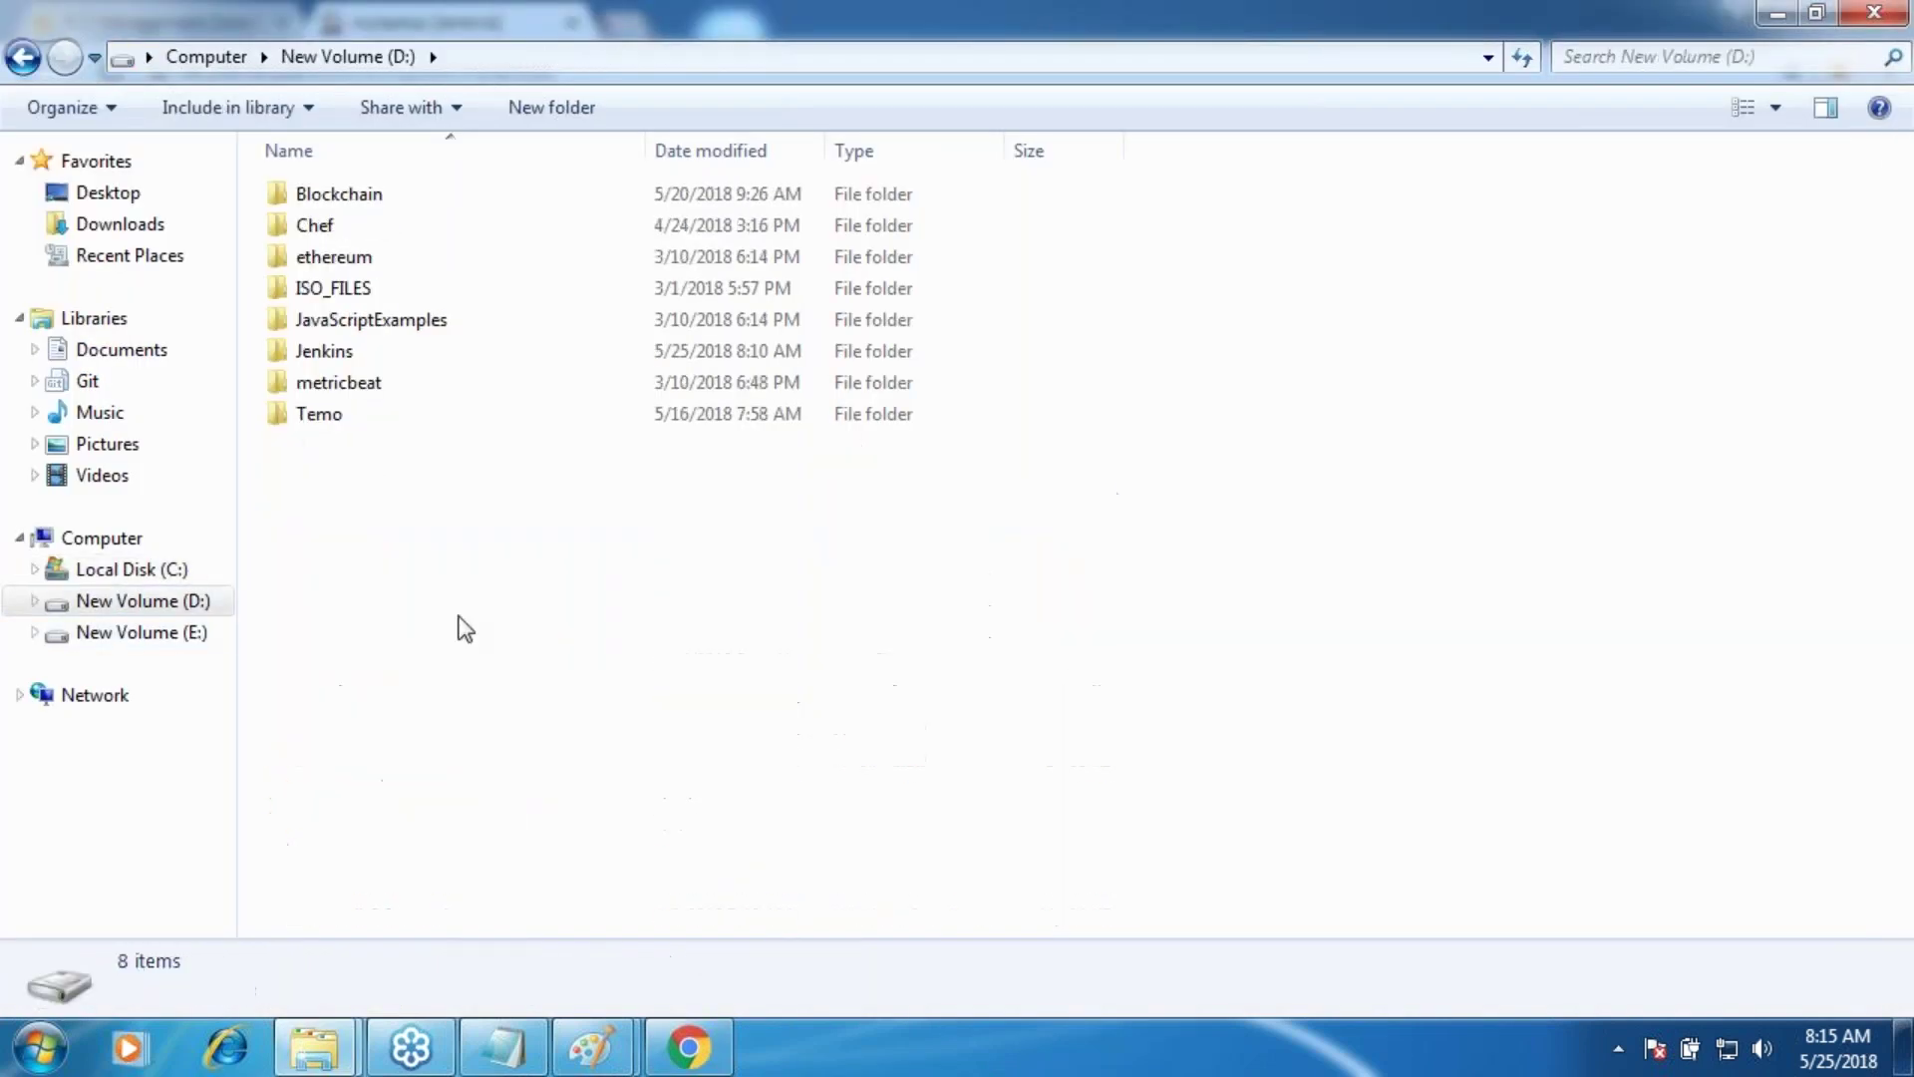
key(ctrl+v)
key(F2)
key(Right)
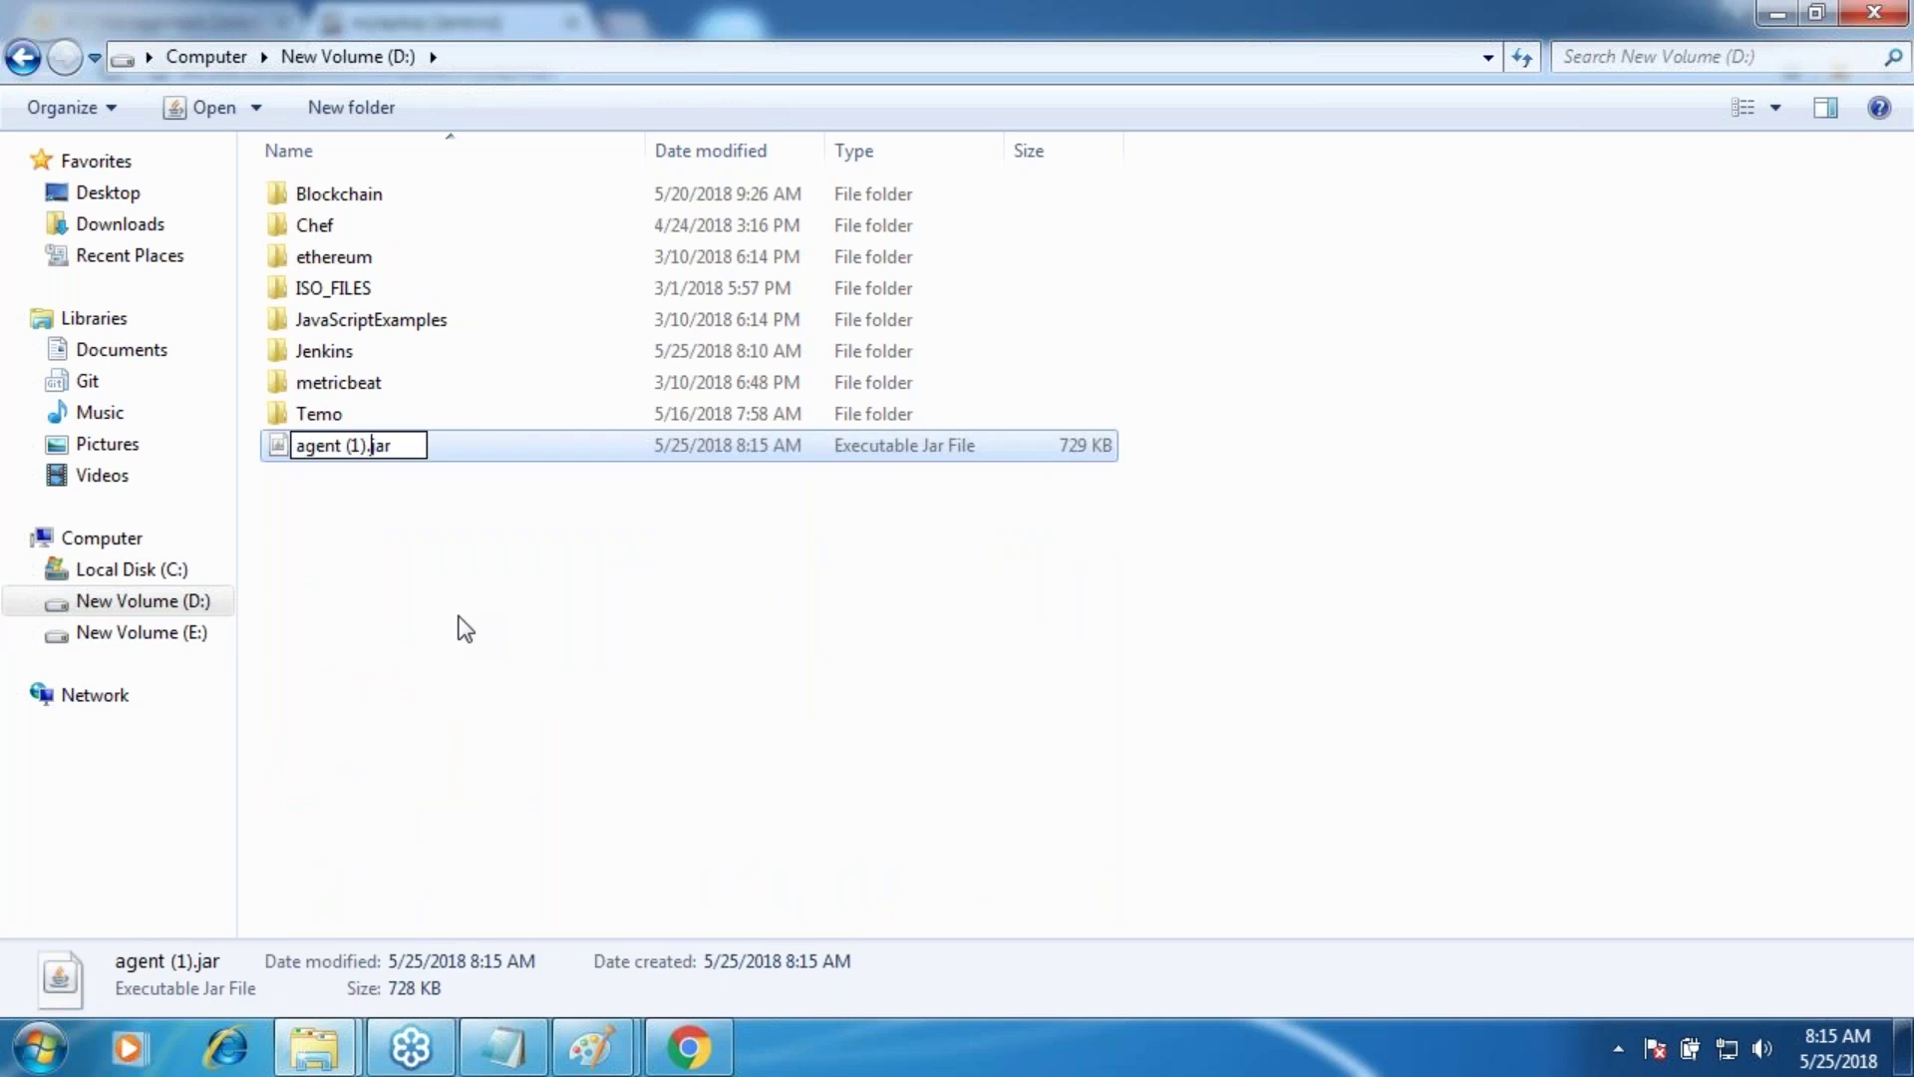
key(BackSpace)
key(Return)
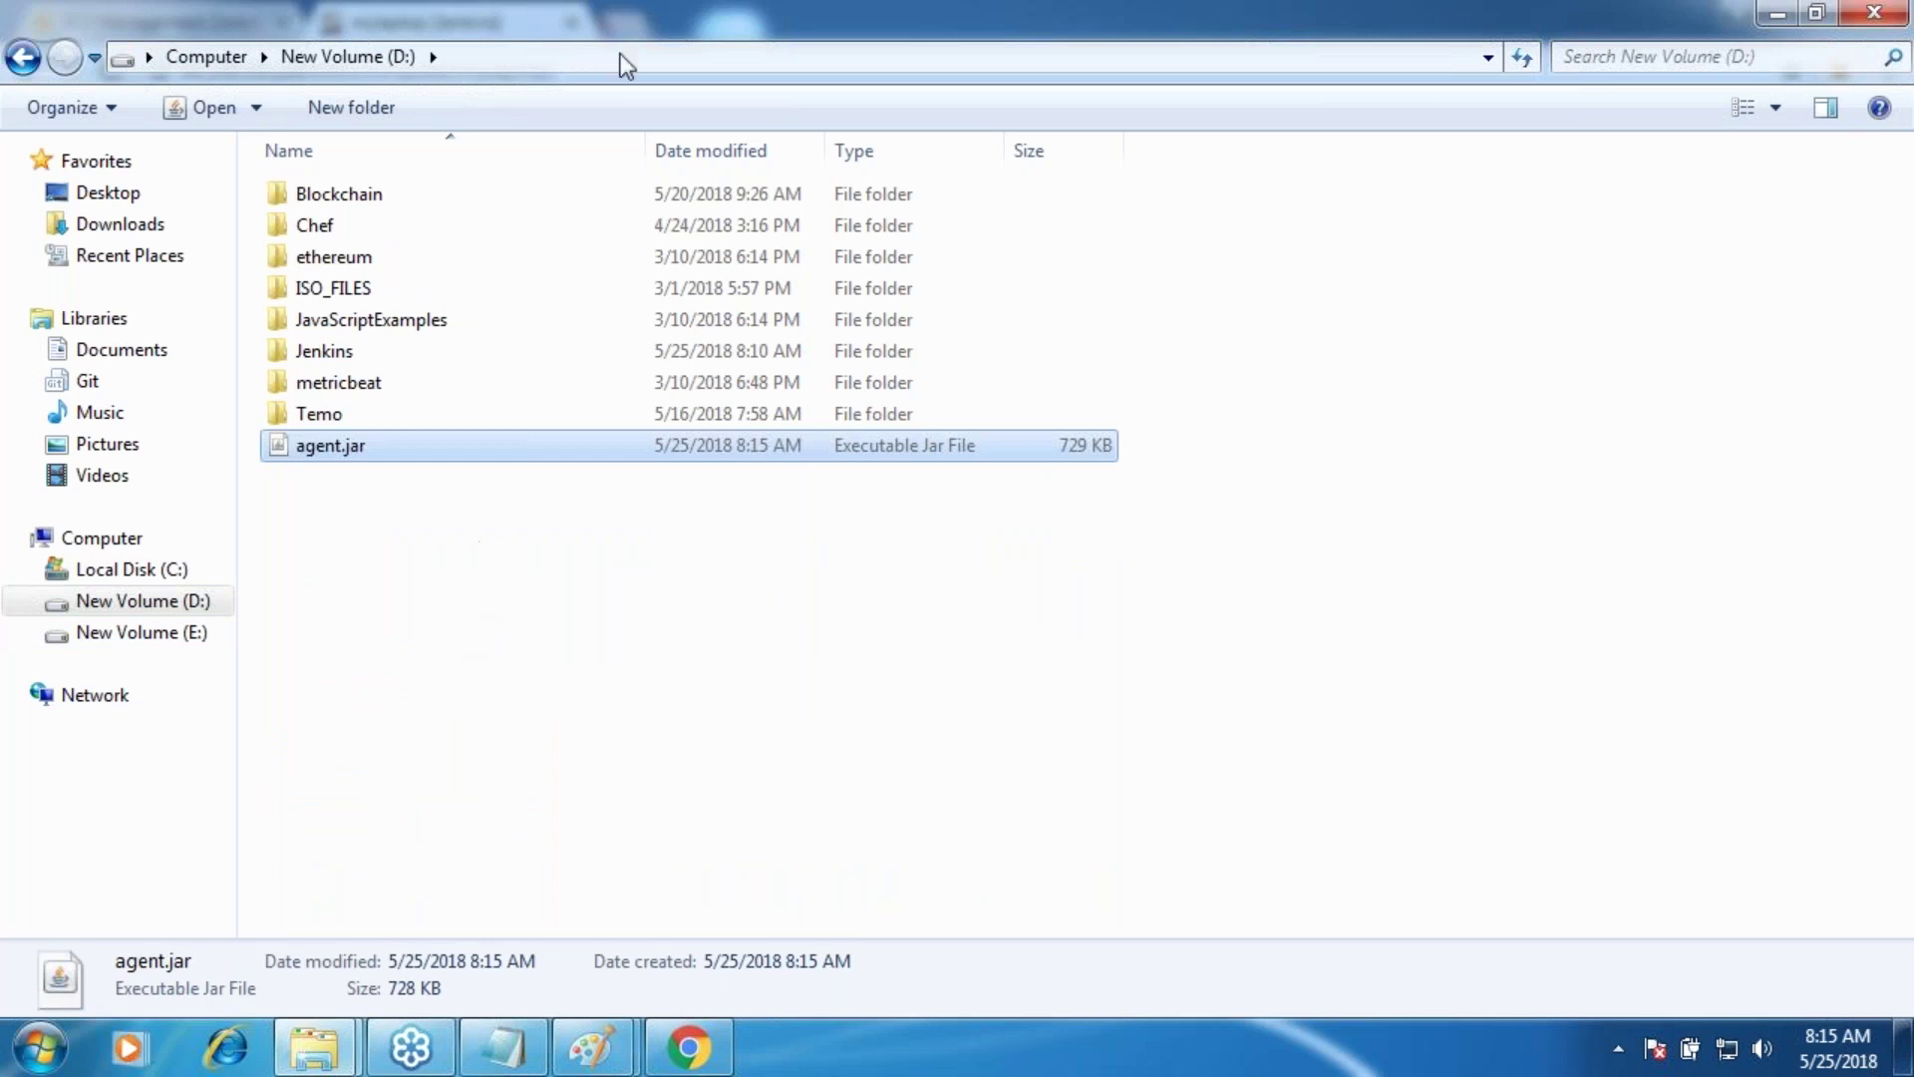
click(259, 1007)
key(super)
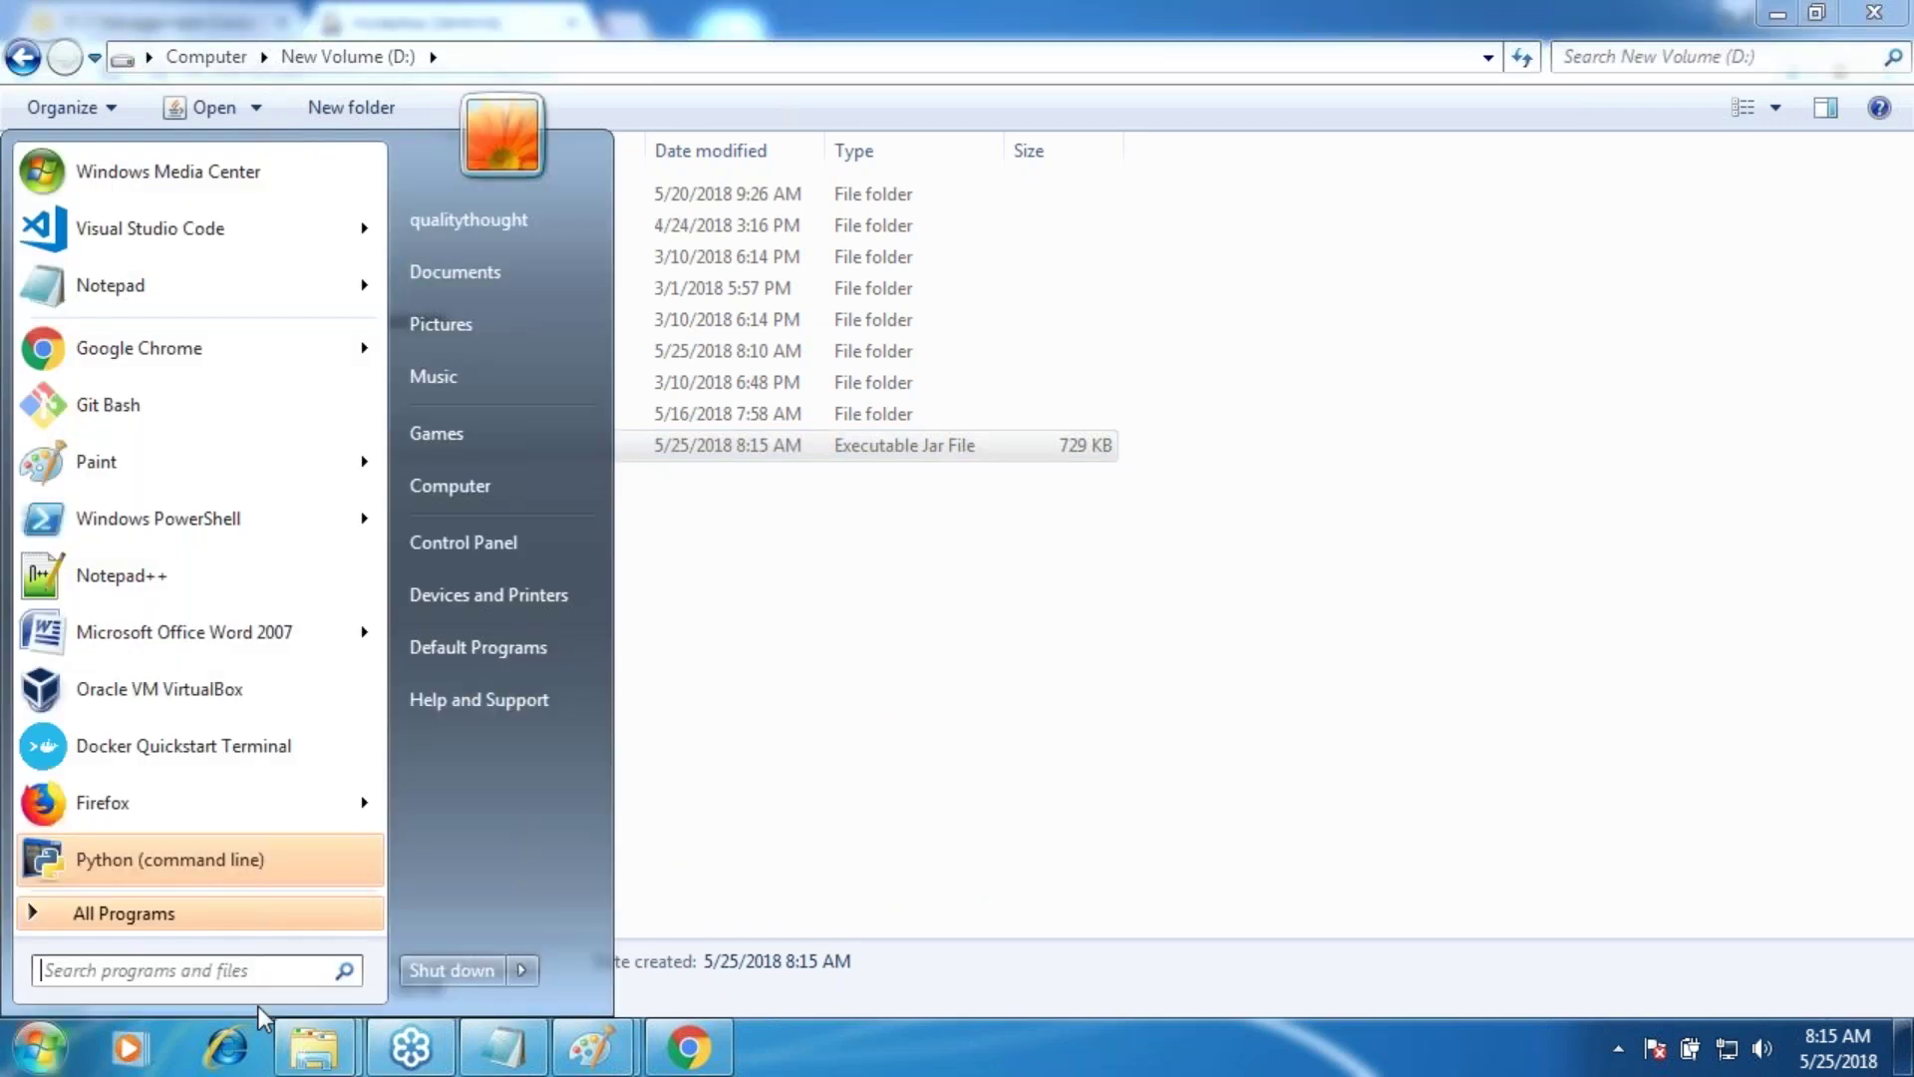
Step: Start Windows PowerShell as administrator and switch its prompt to drive D:
text(cmd)
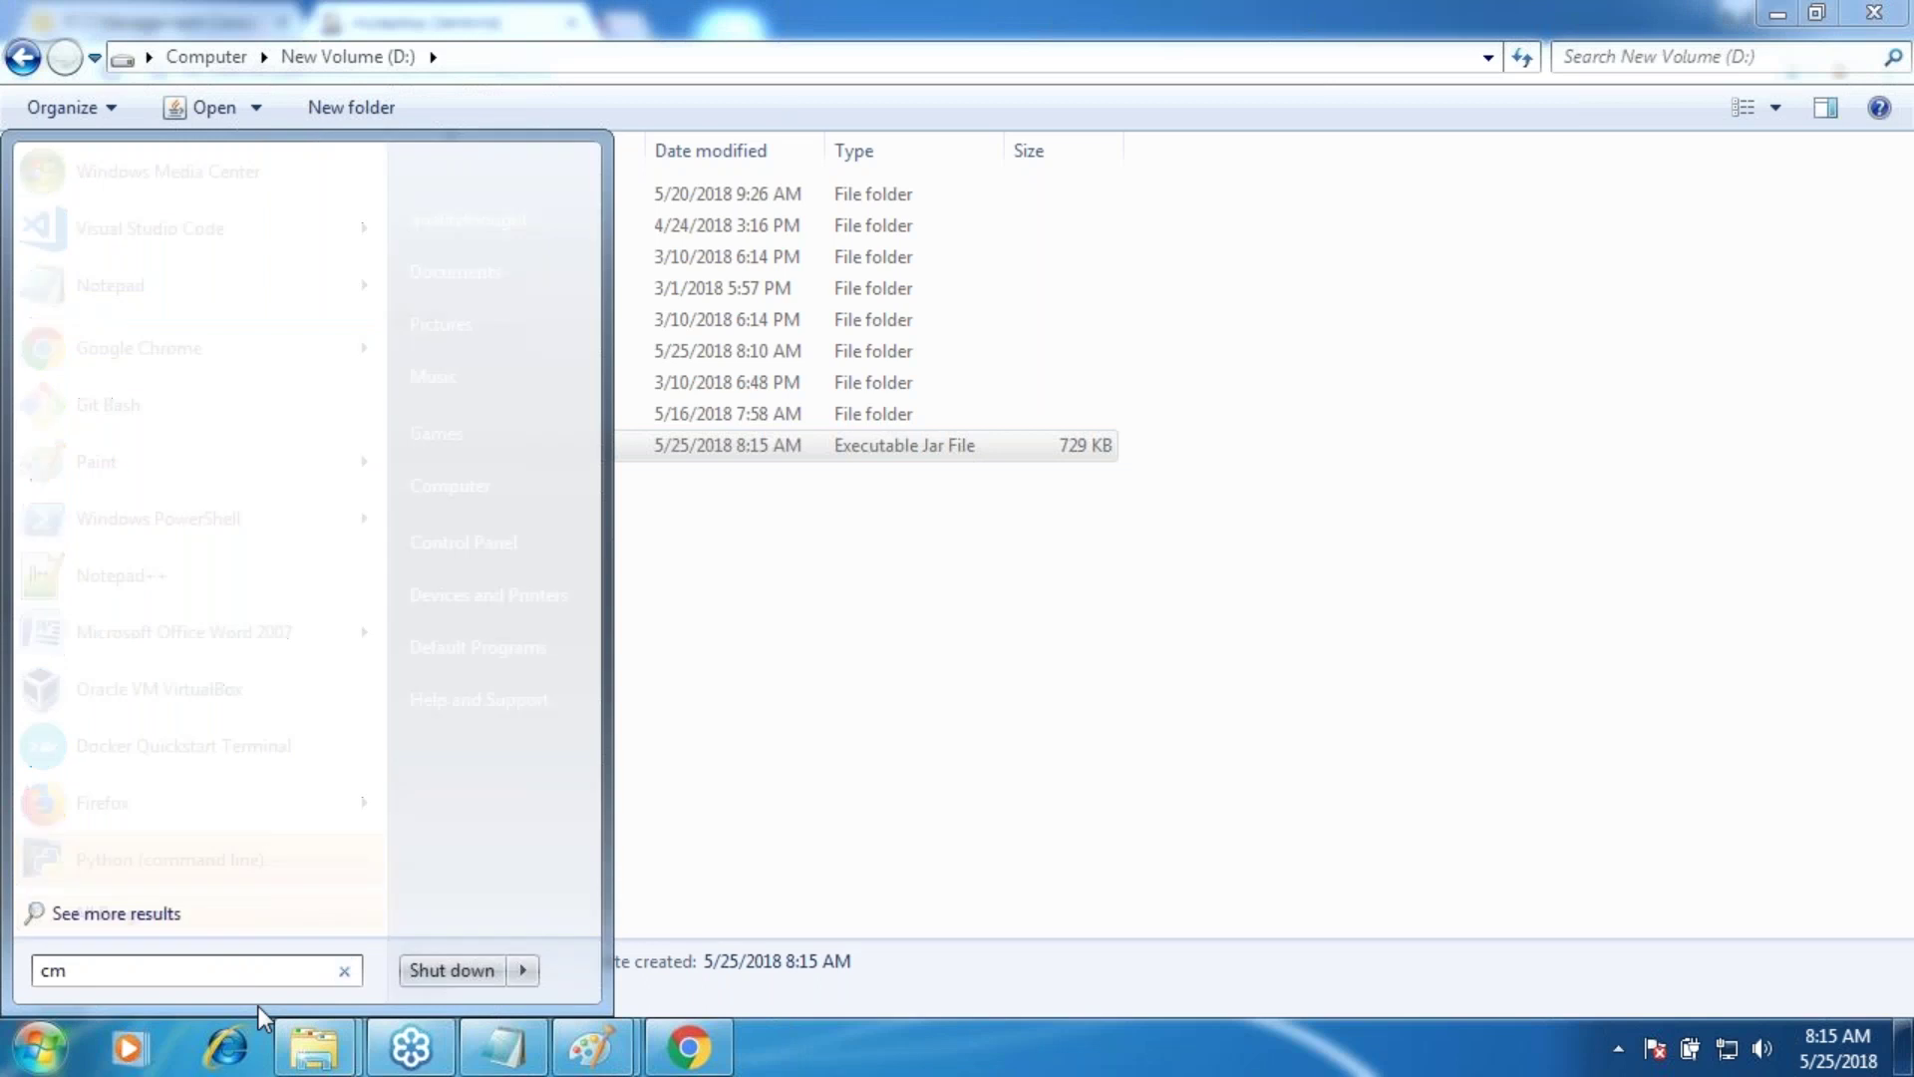
right_click(106, 215)
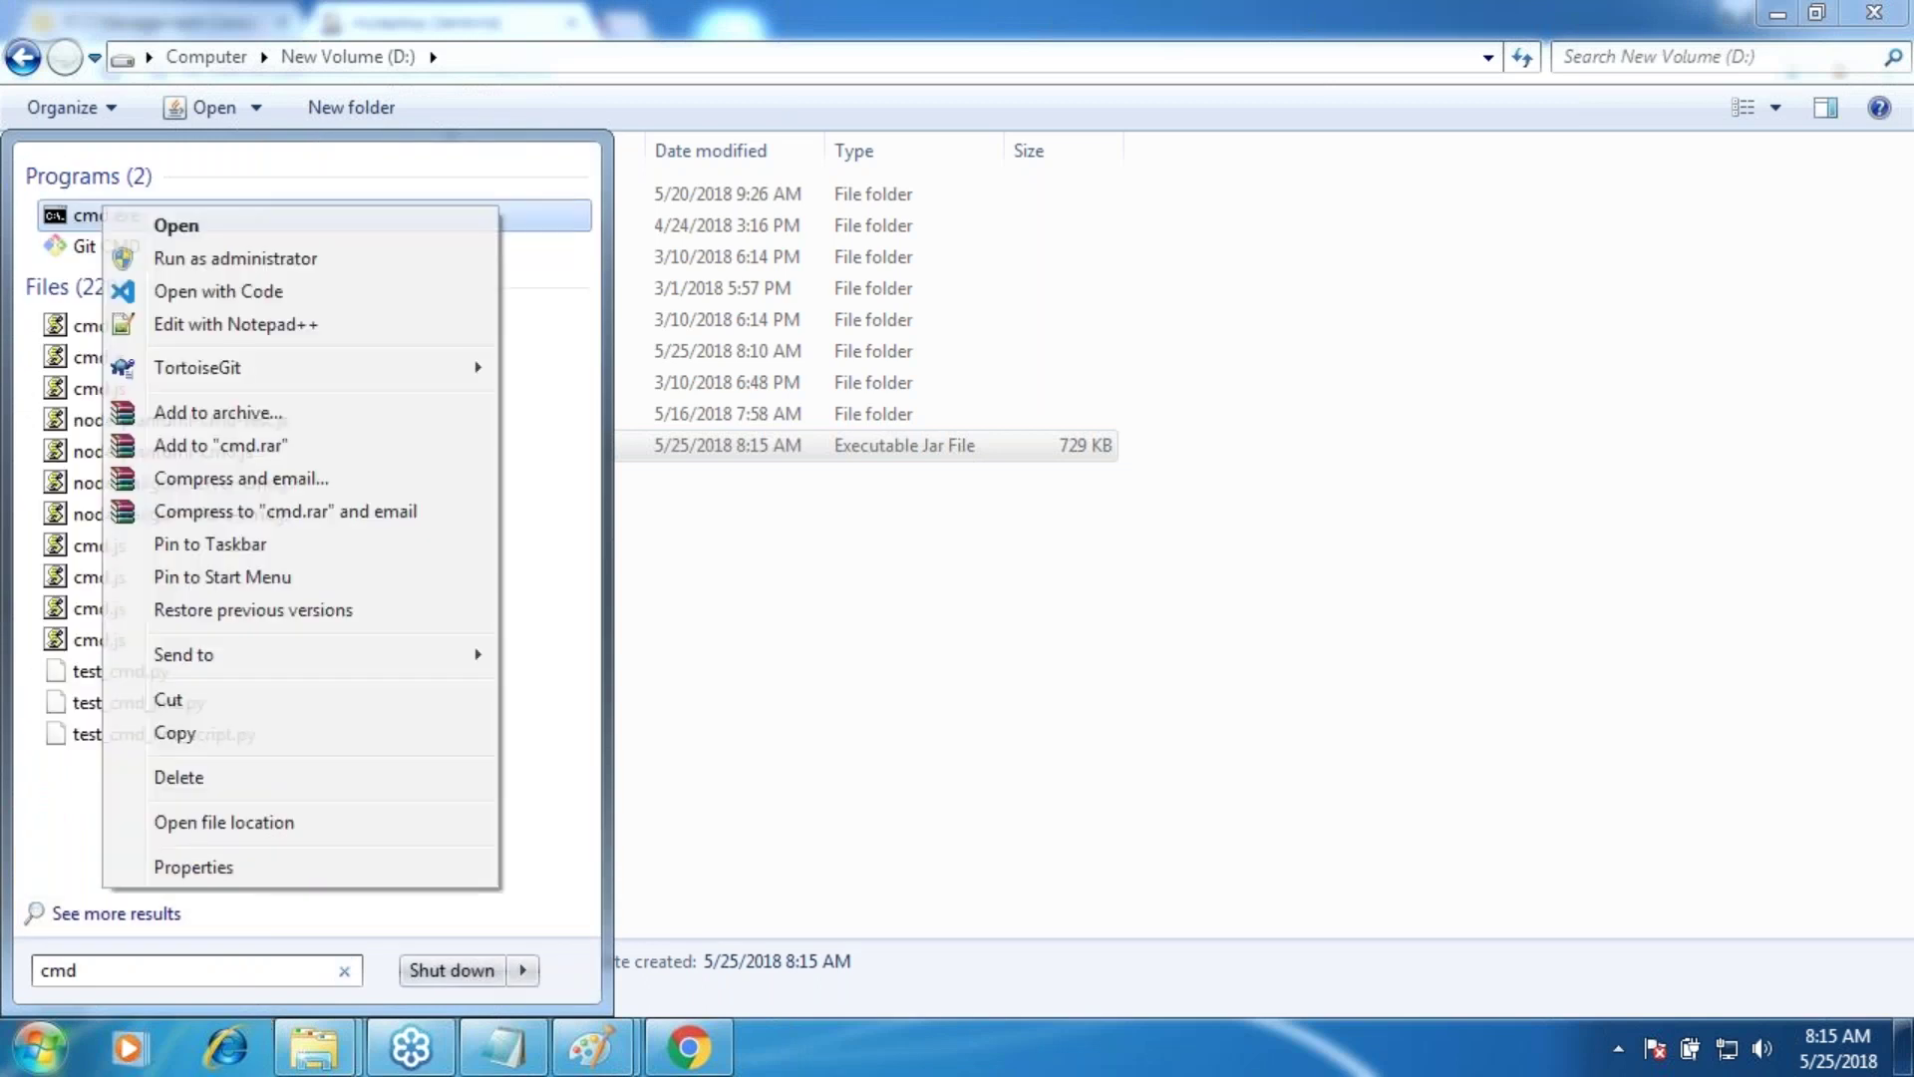
click(195, 257)
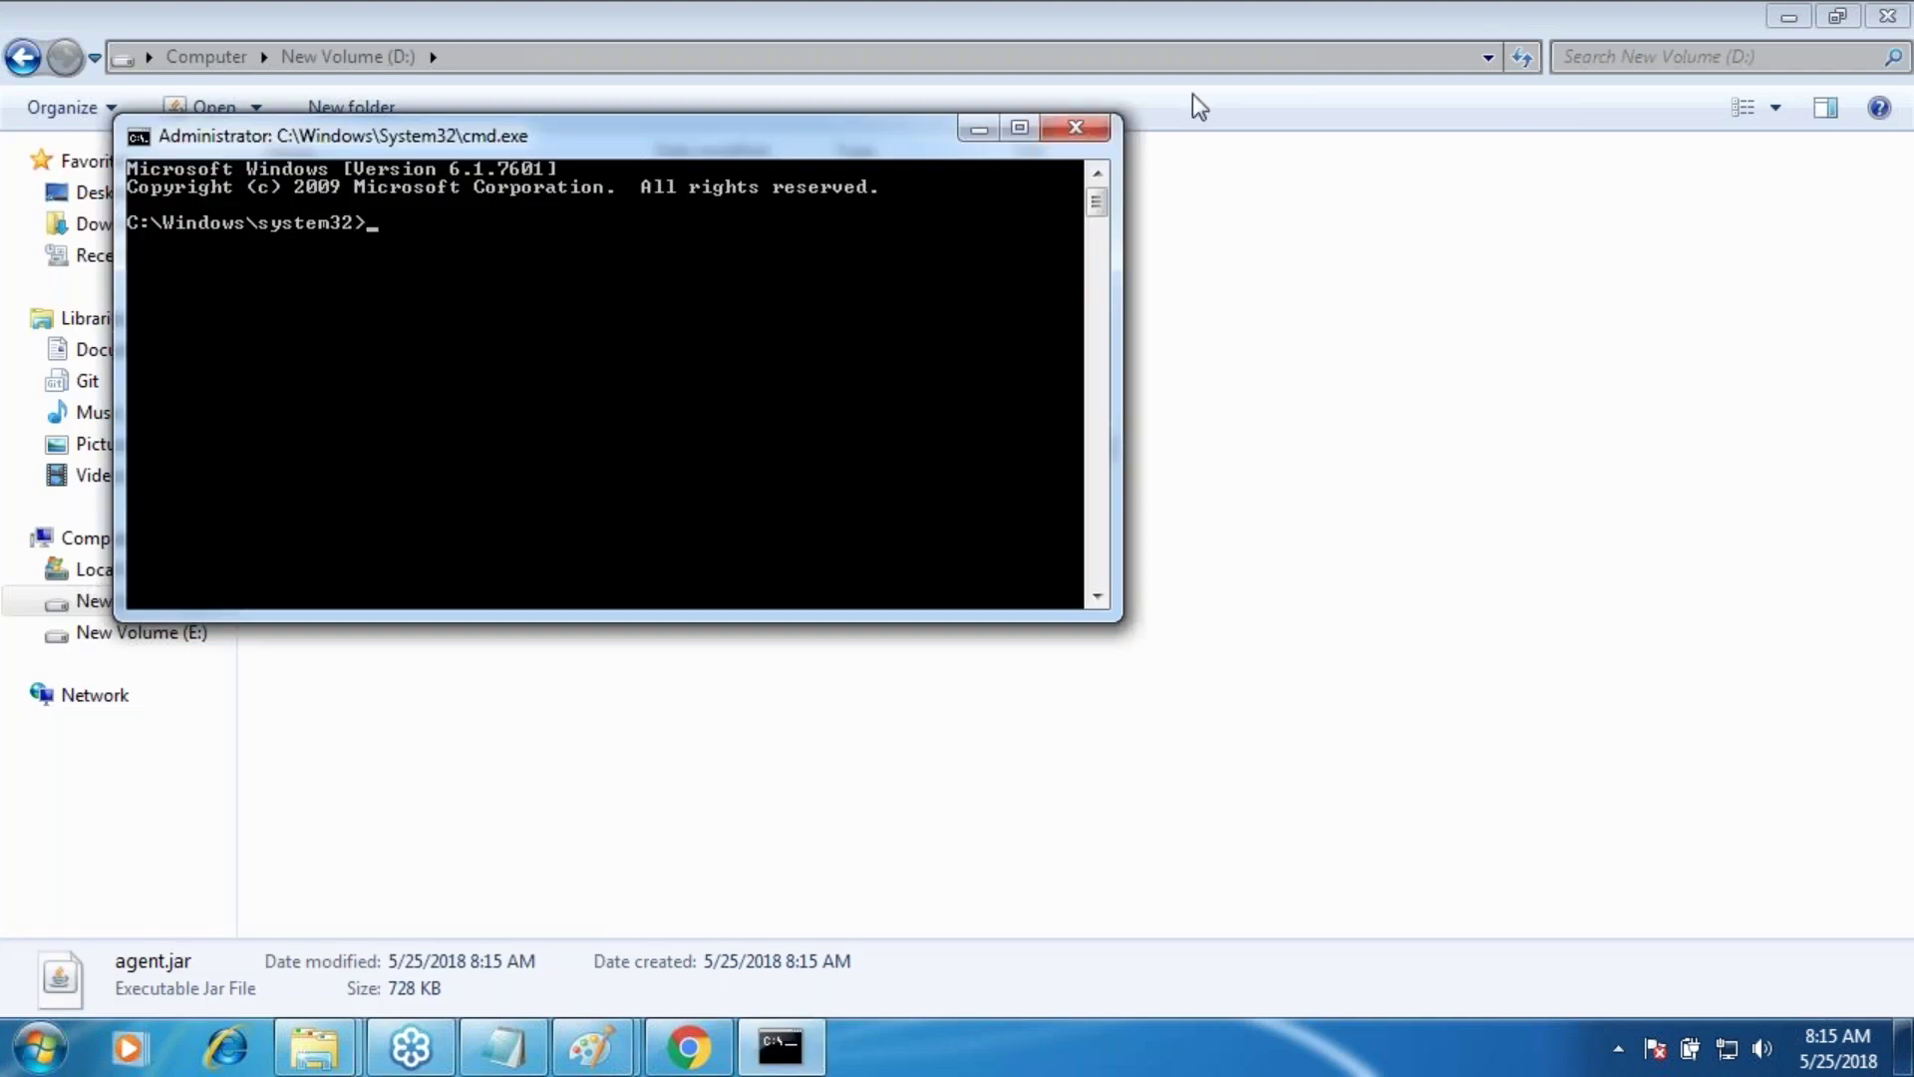
click(1075, 130)
click(30, 1059)
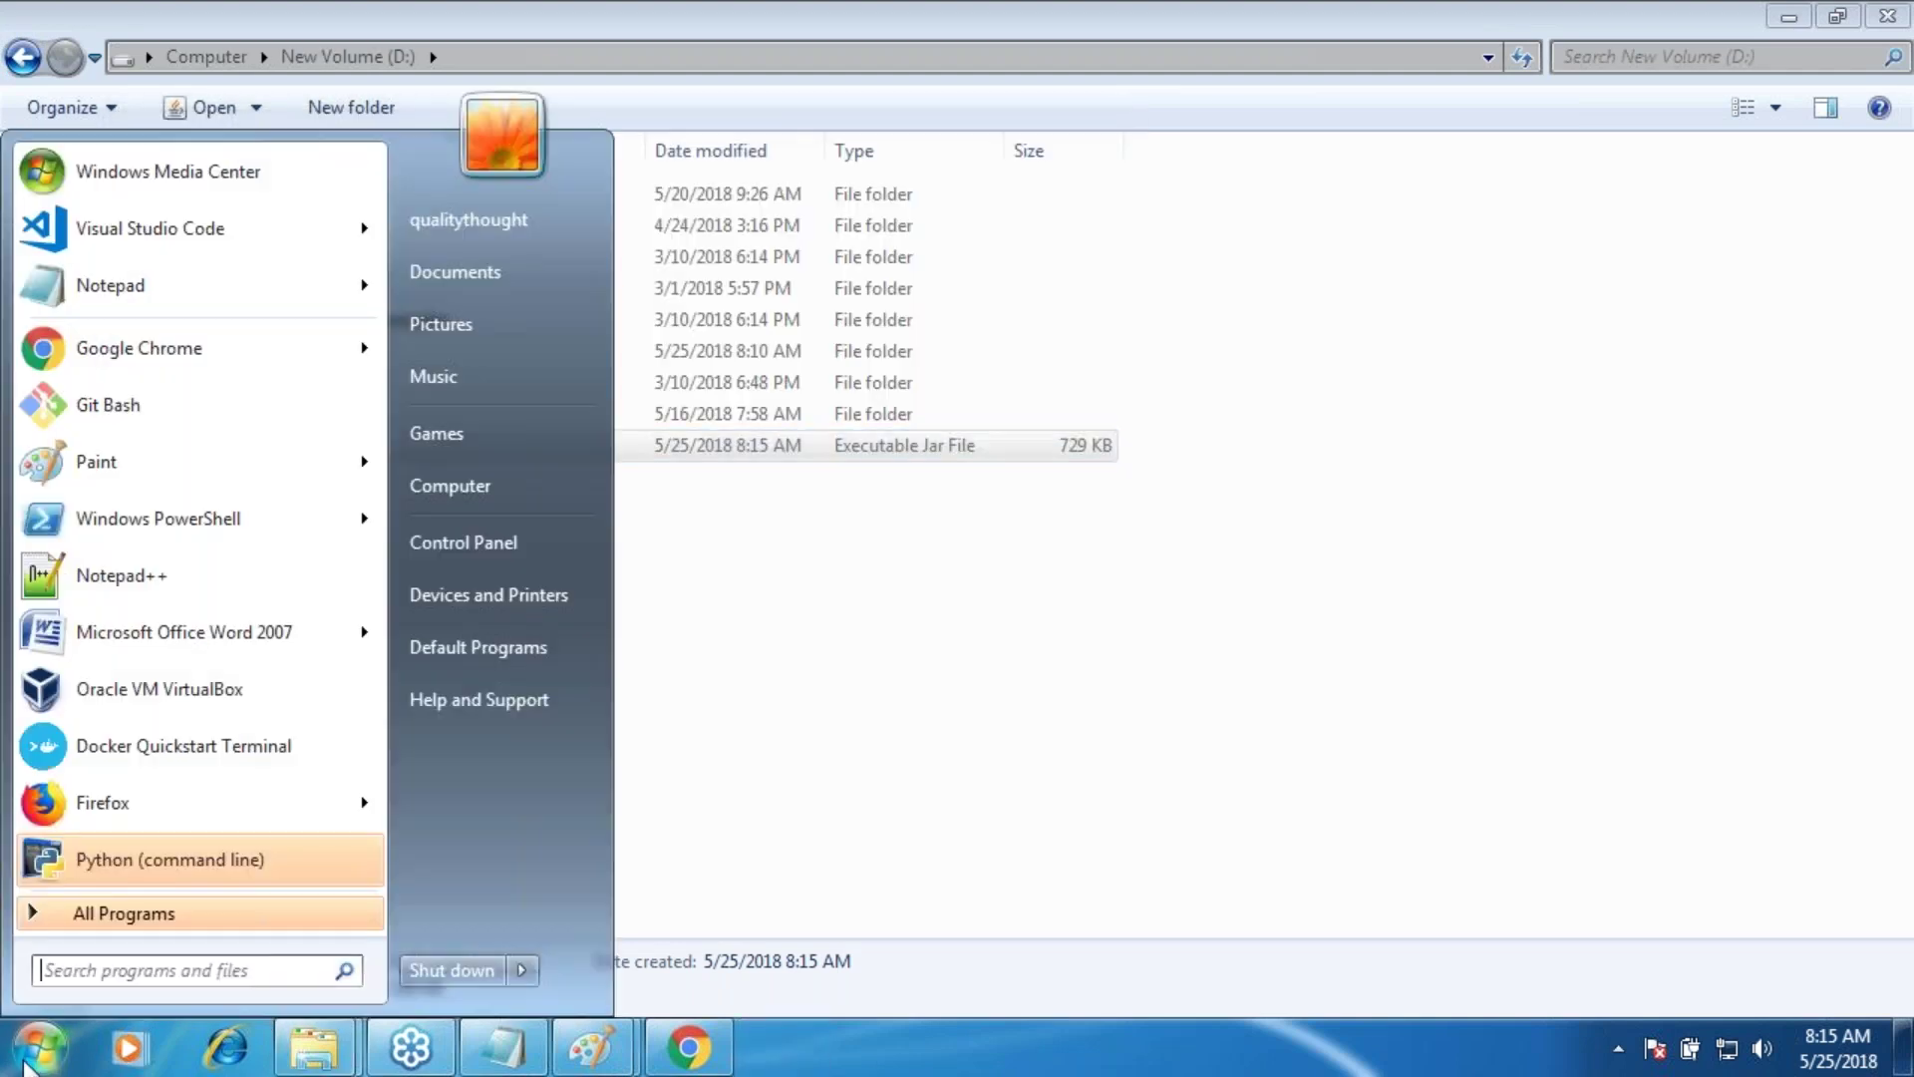
text(power)
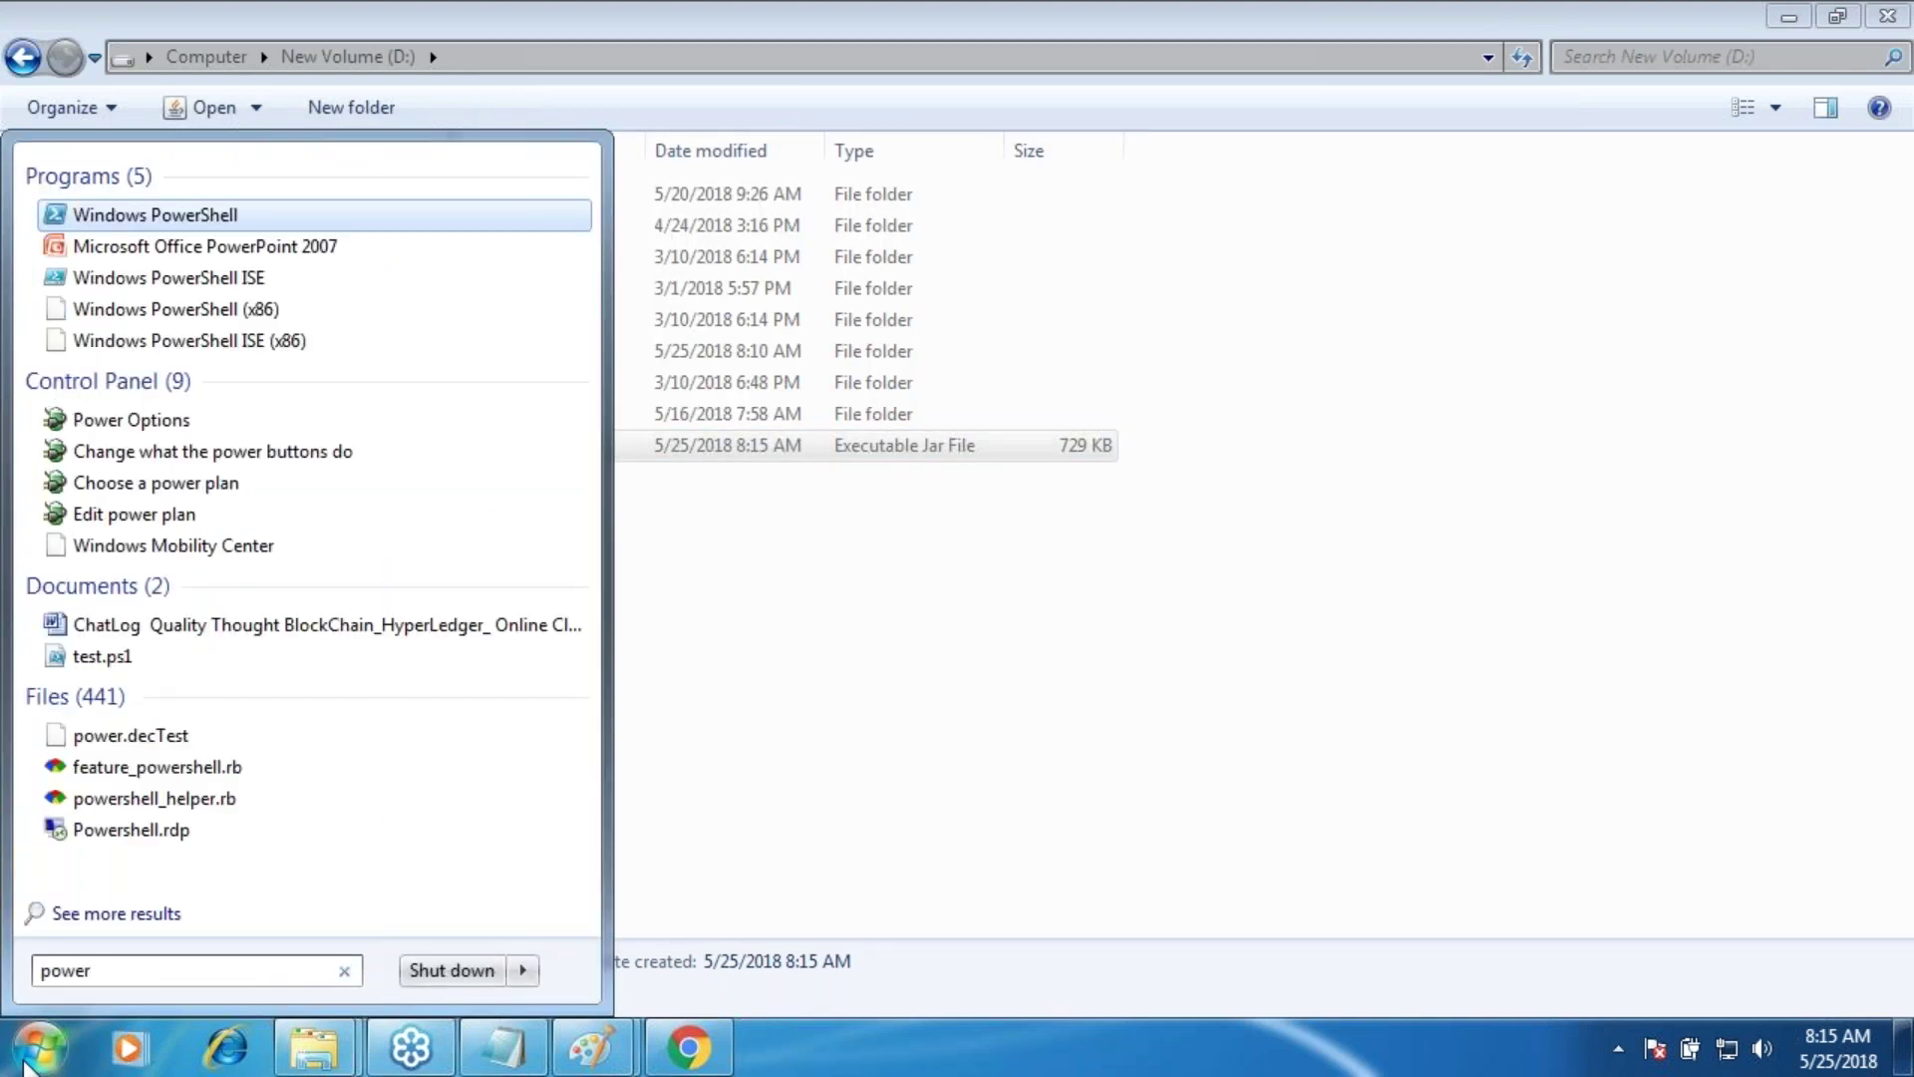
right_click(205, 229)
click(299, 395)
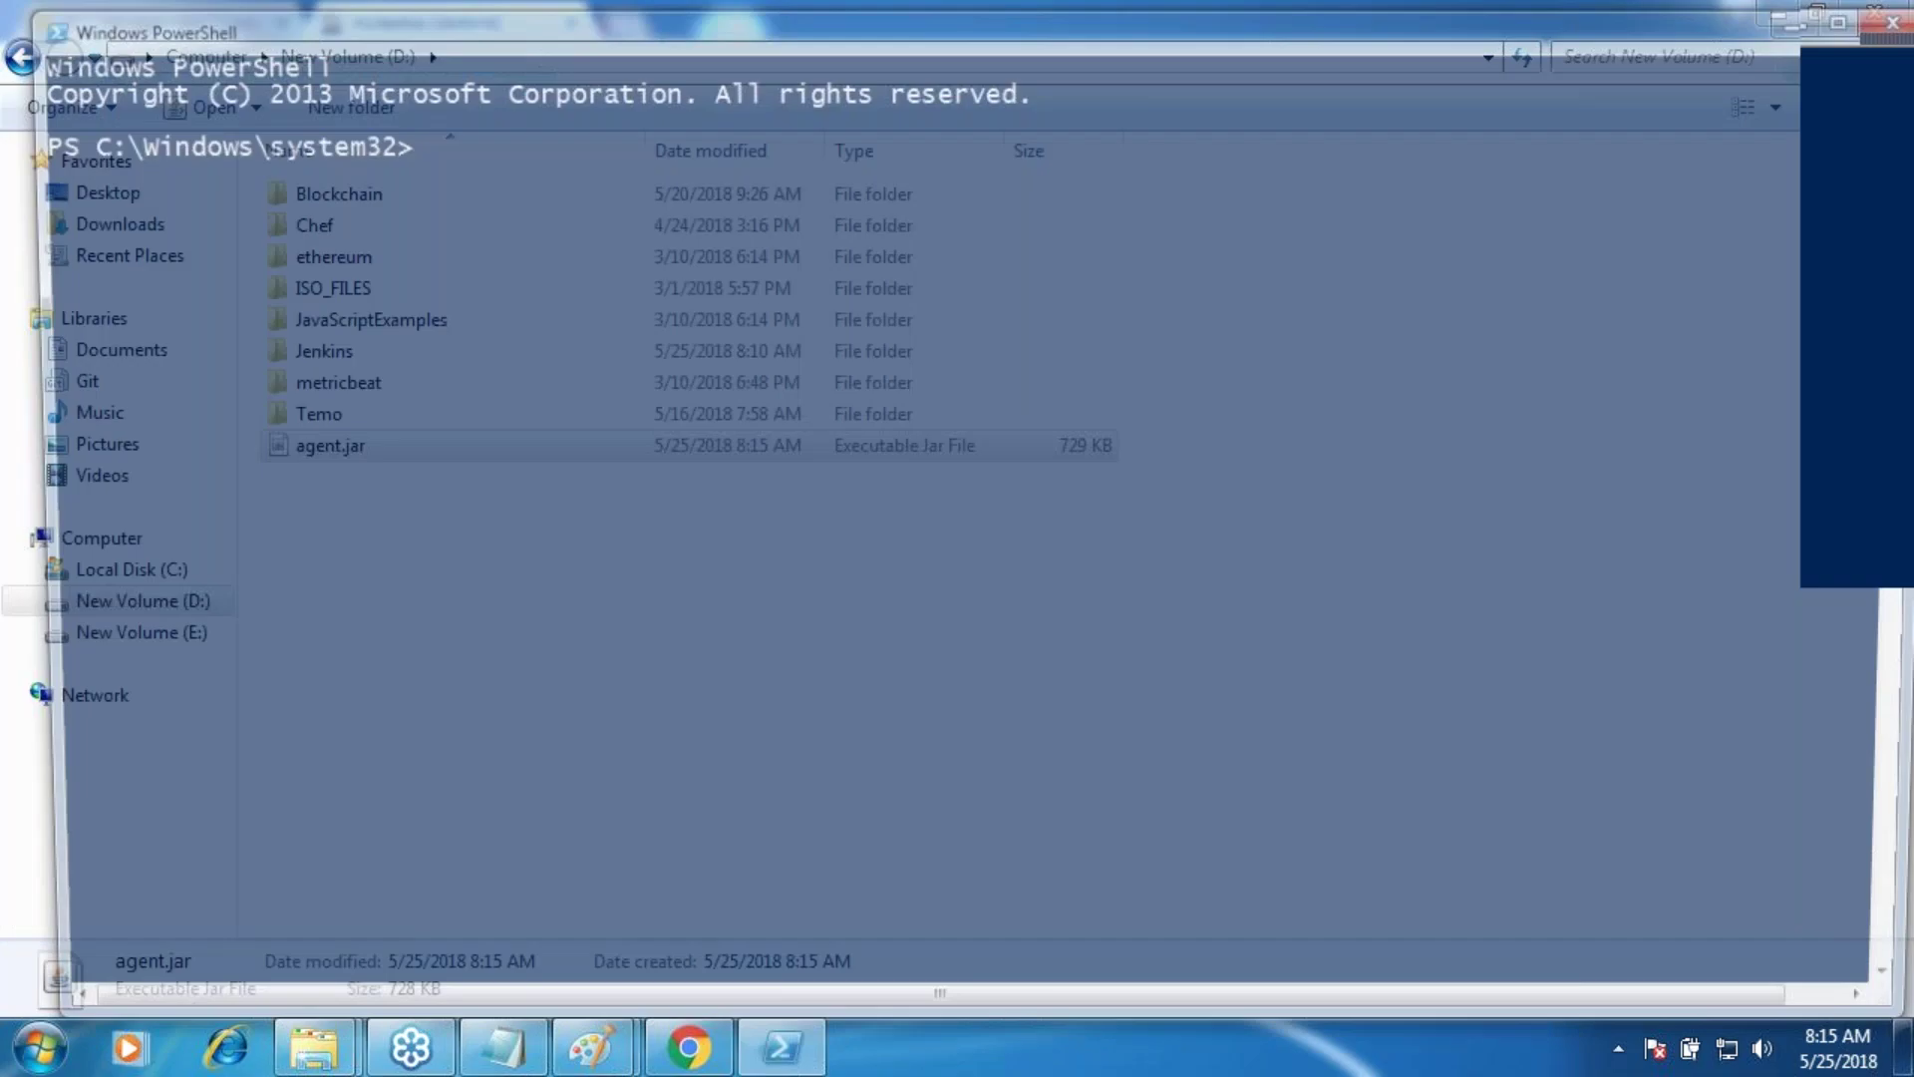
text(d:)
key(Return)
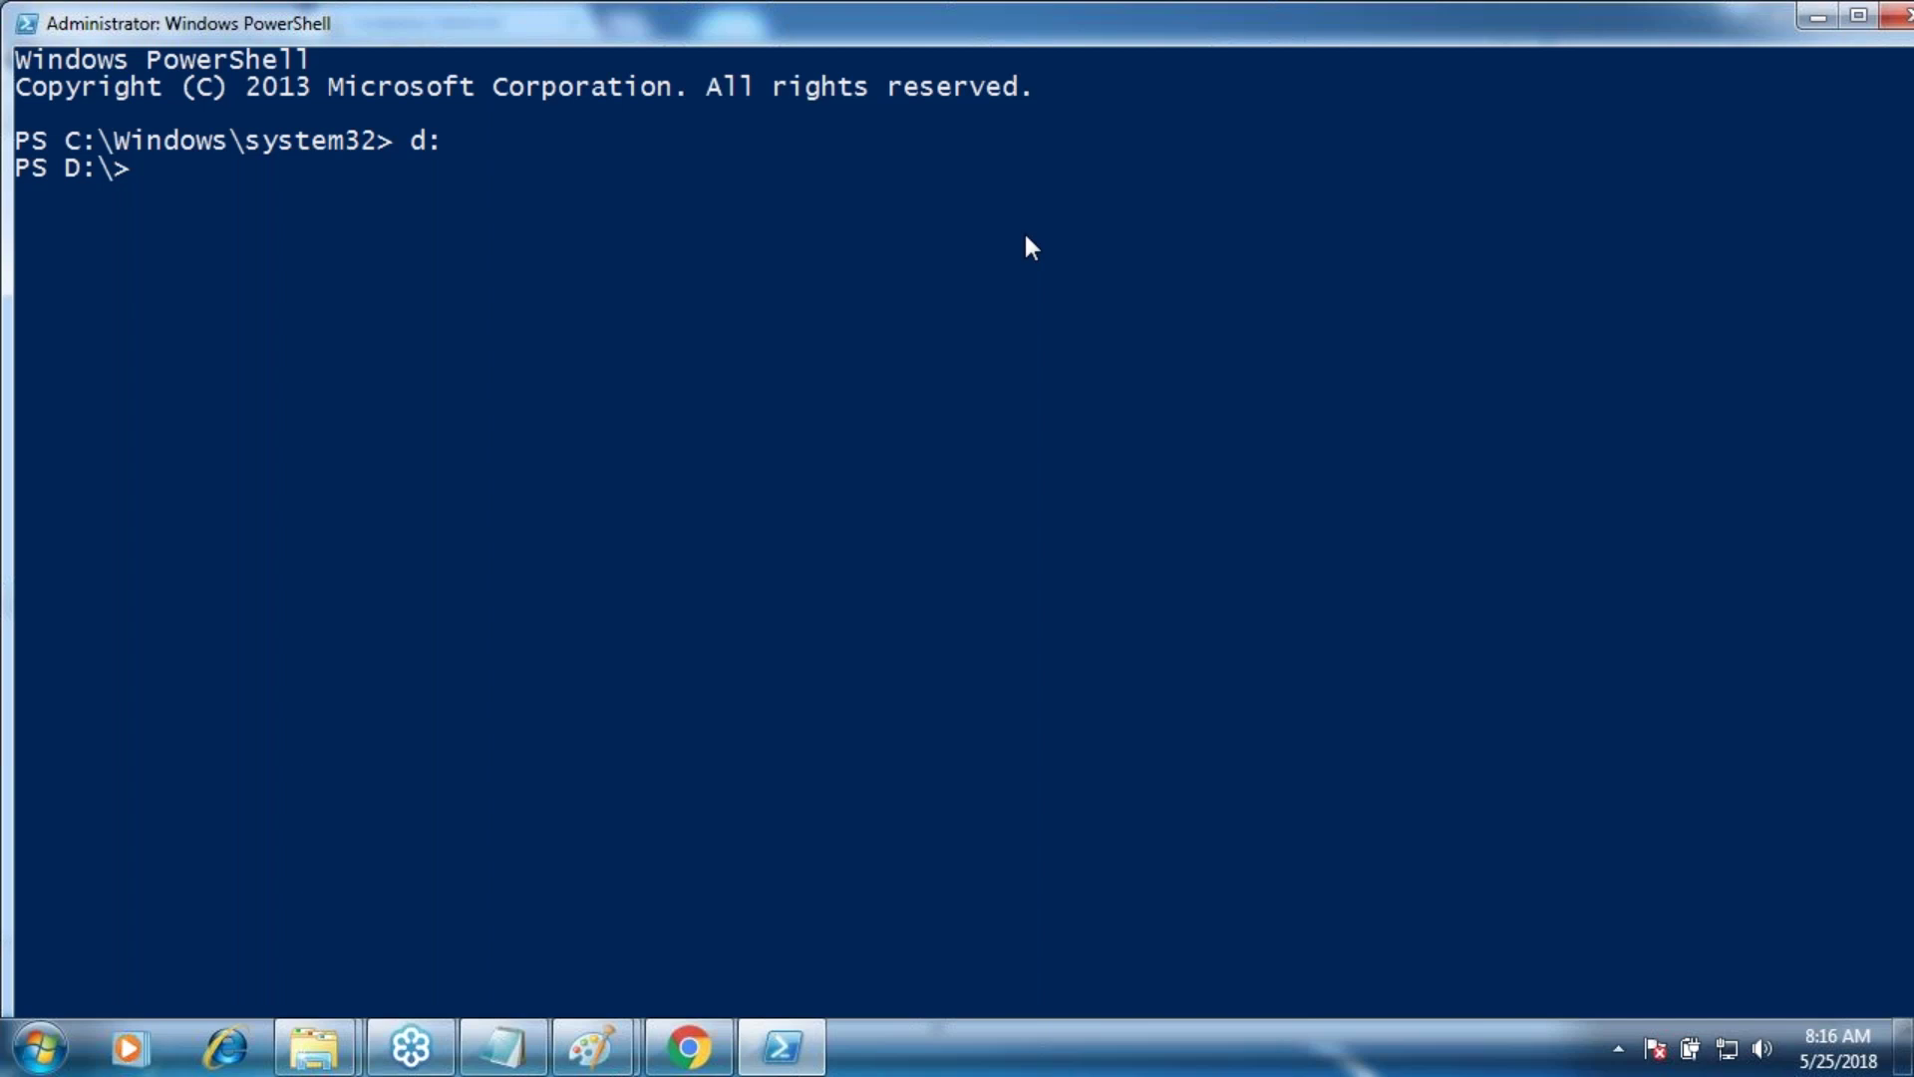
Step: Copy the mylaptop agent's java launch command from the Jenkins agent page
key(alt+Tab)
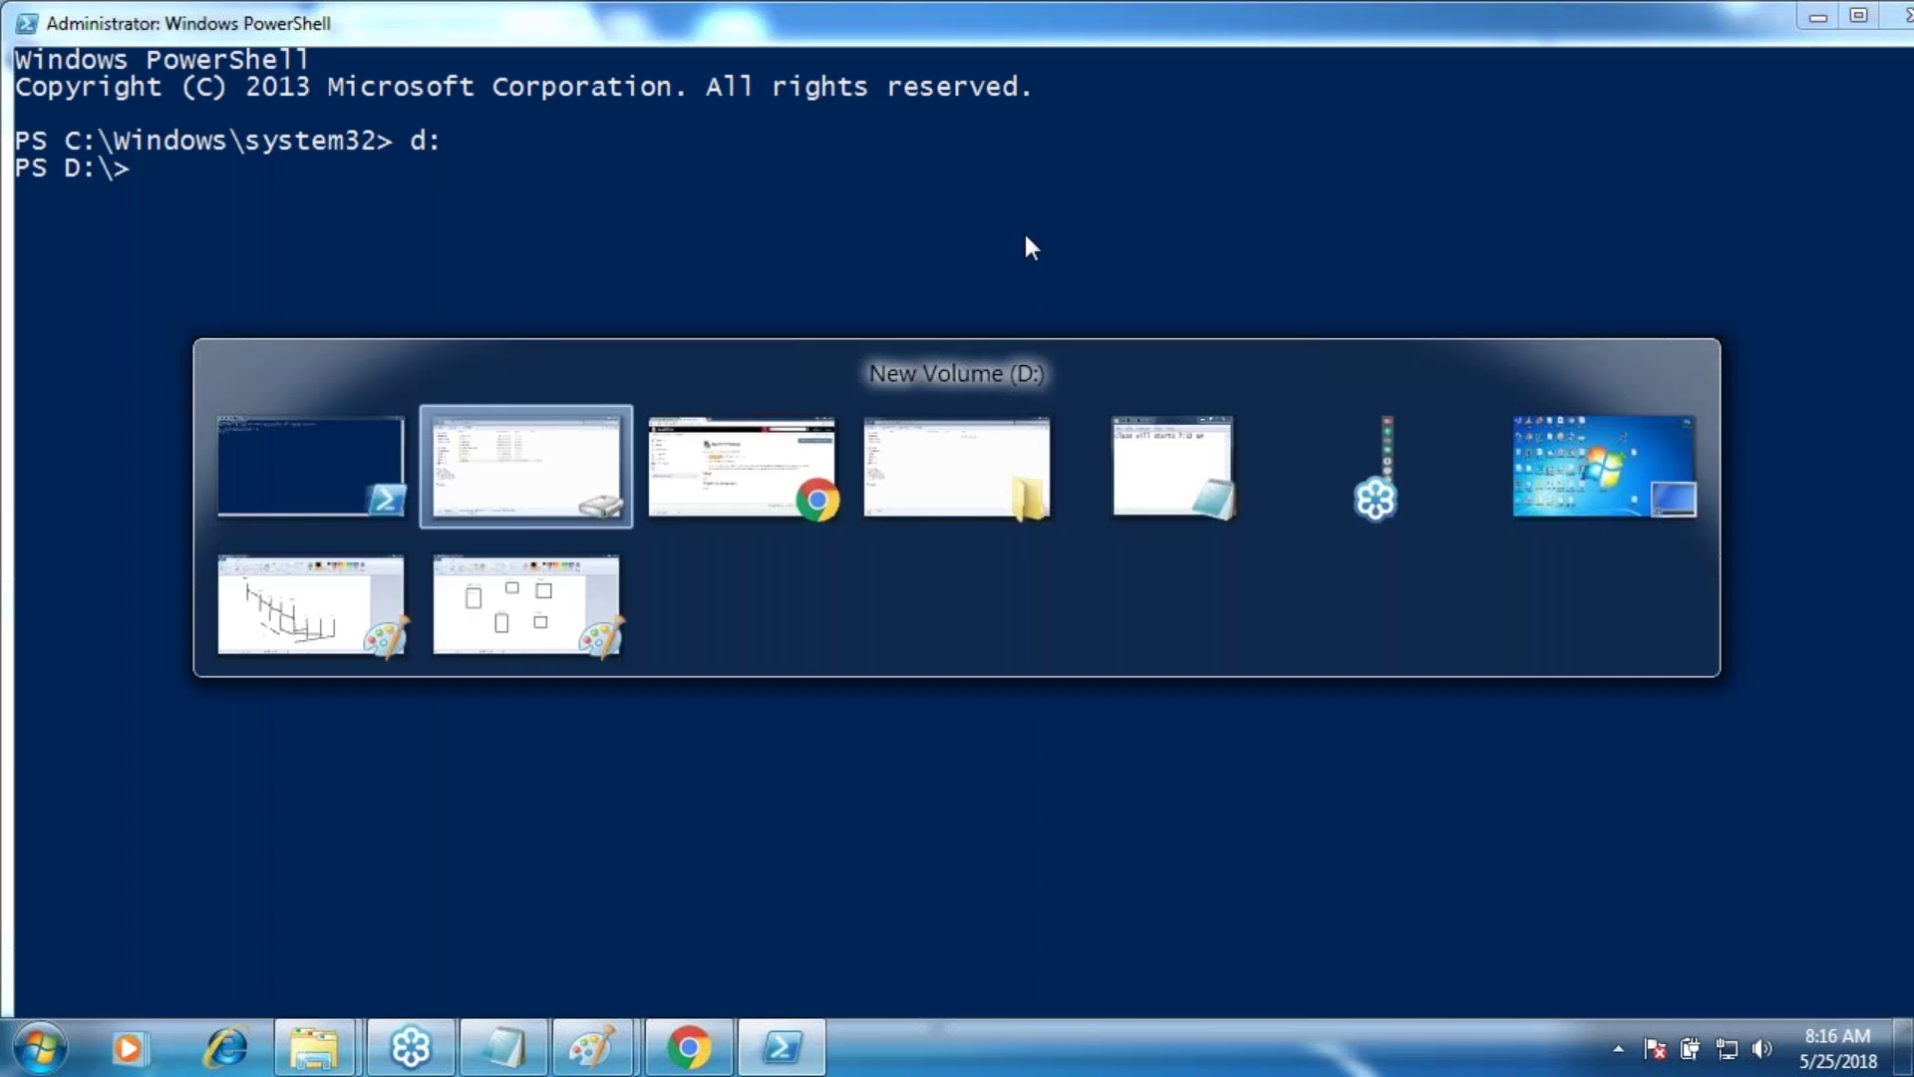
key(Tab)
drag(622, 505, 1543, 535)
key(super+c)
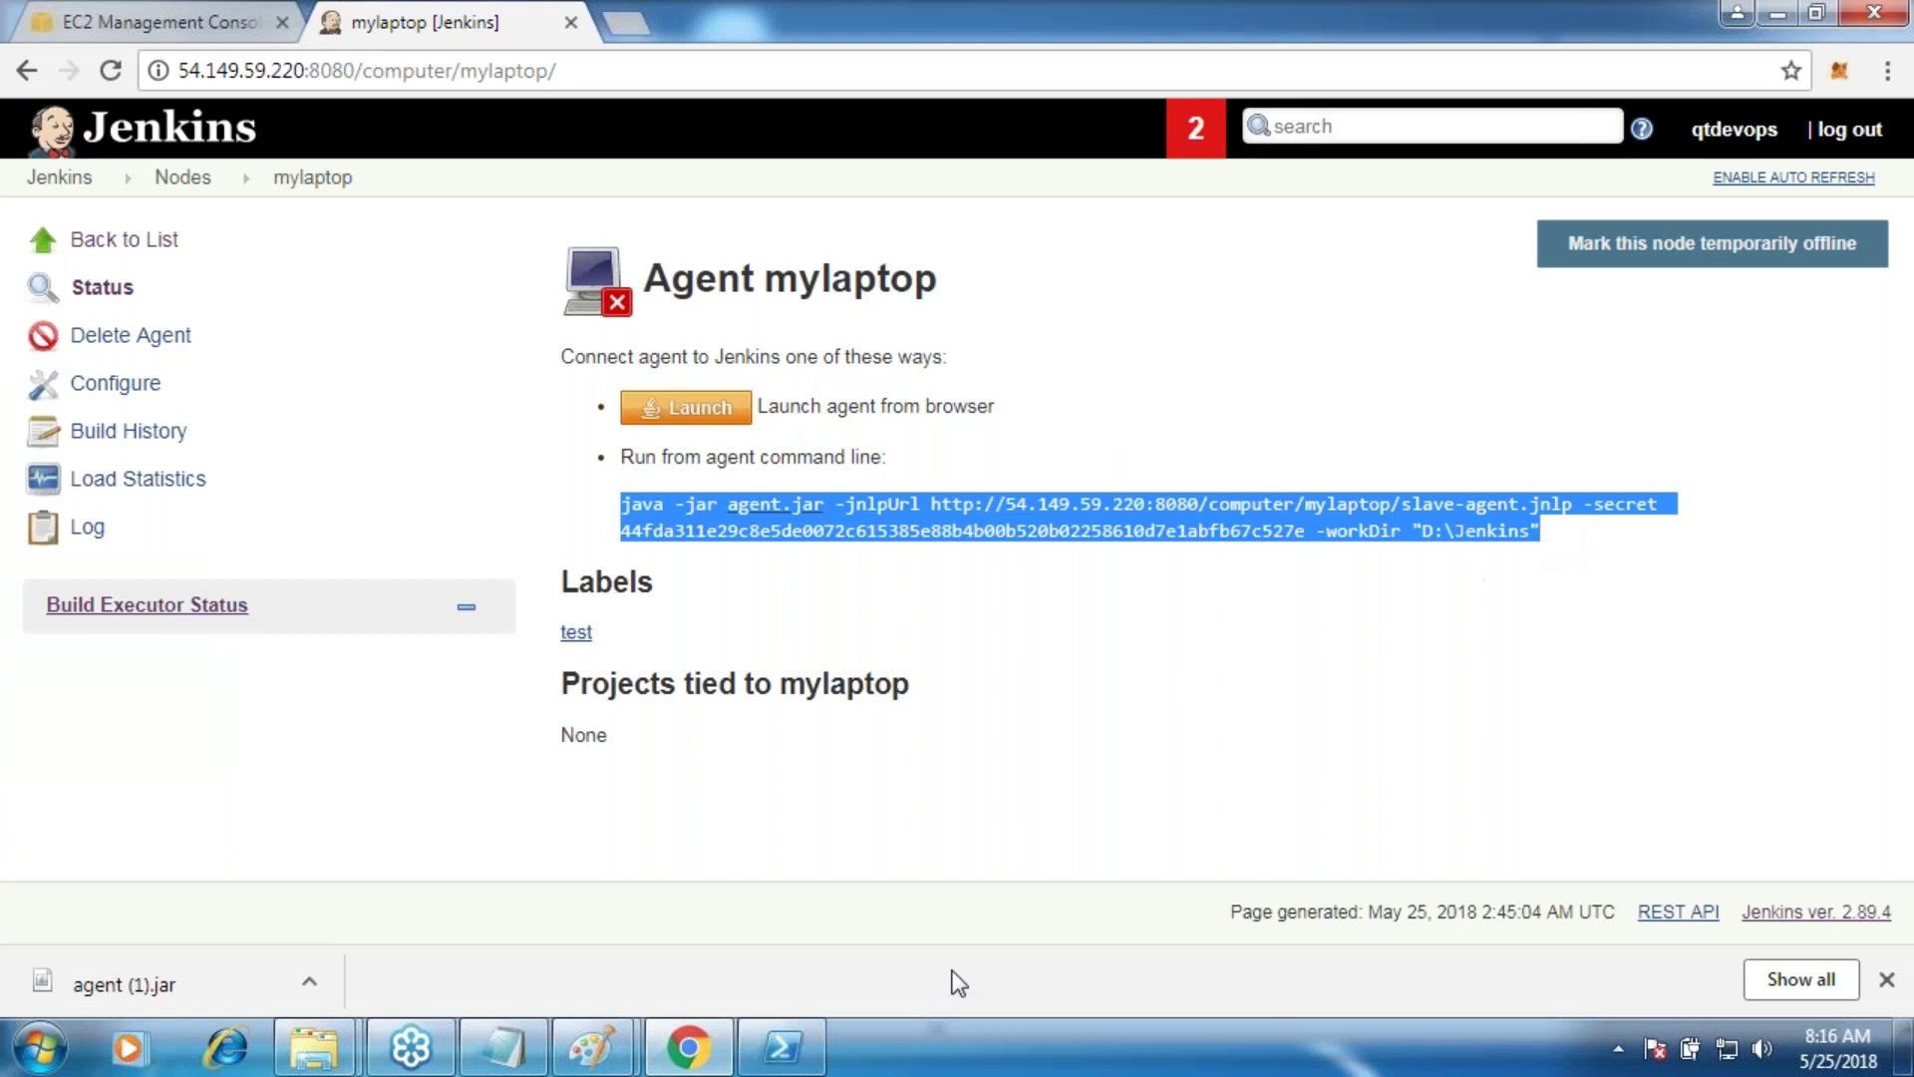
click(783, 1047)
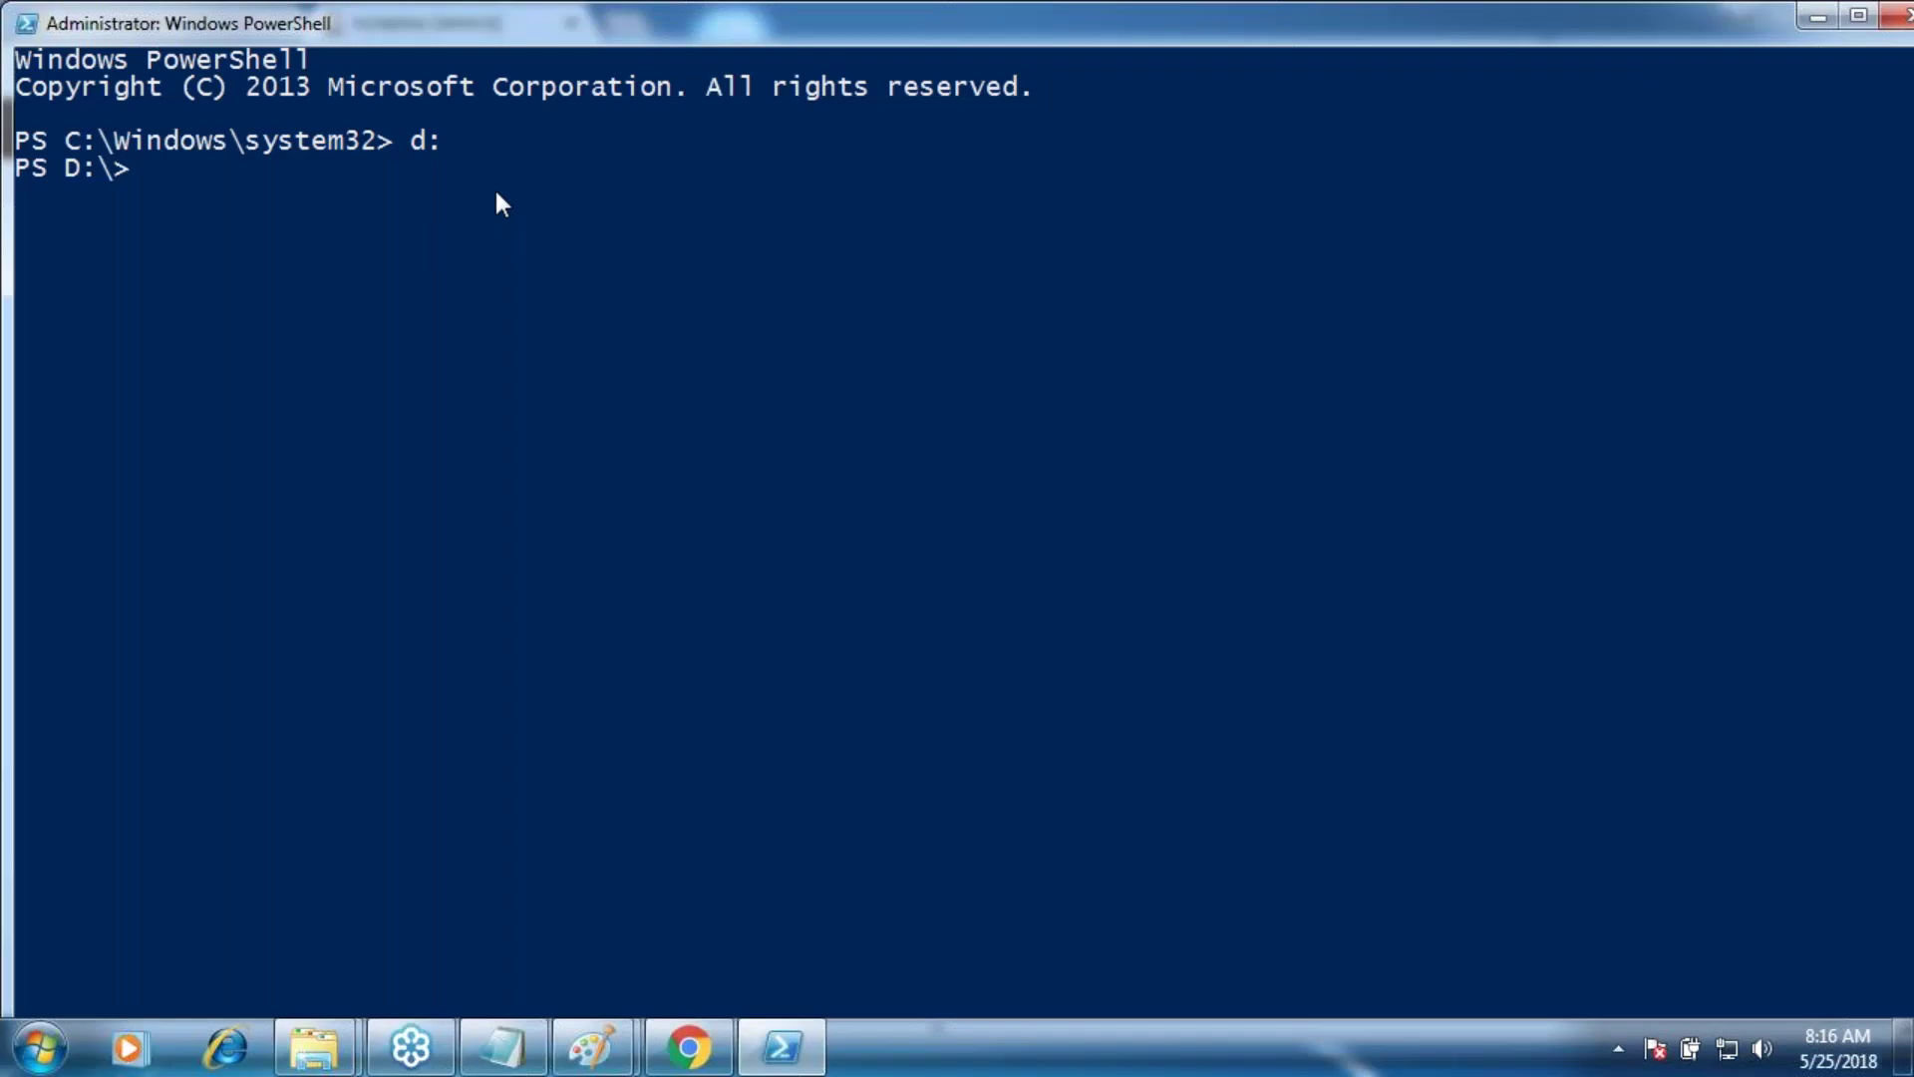
Step: Run the pasted java -jar agent.jar command so mylaptop connects and appears in Jenkins' Nodes list
right_click(495, 188)
key(Return)
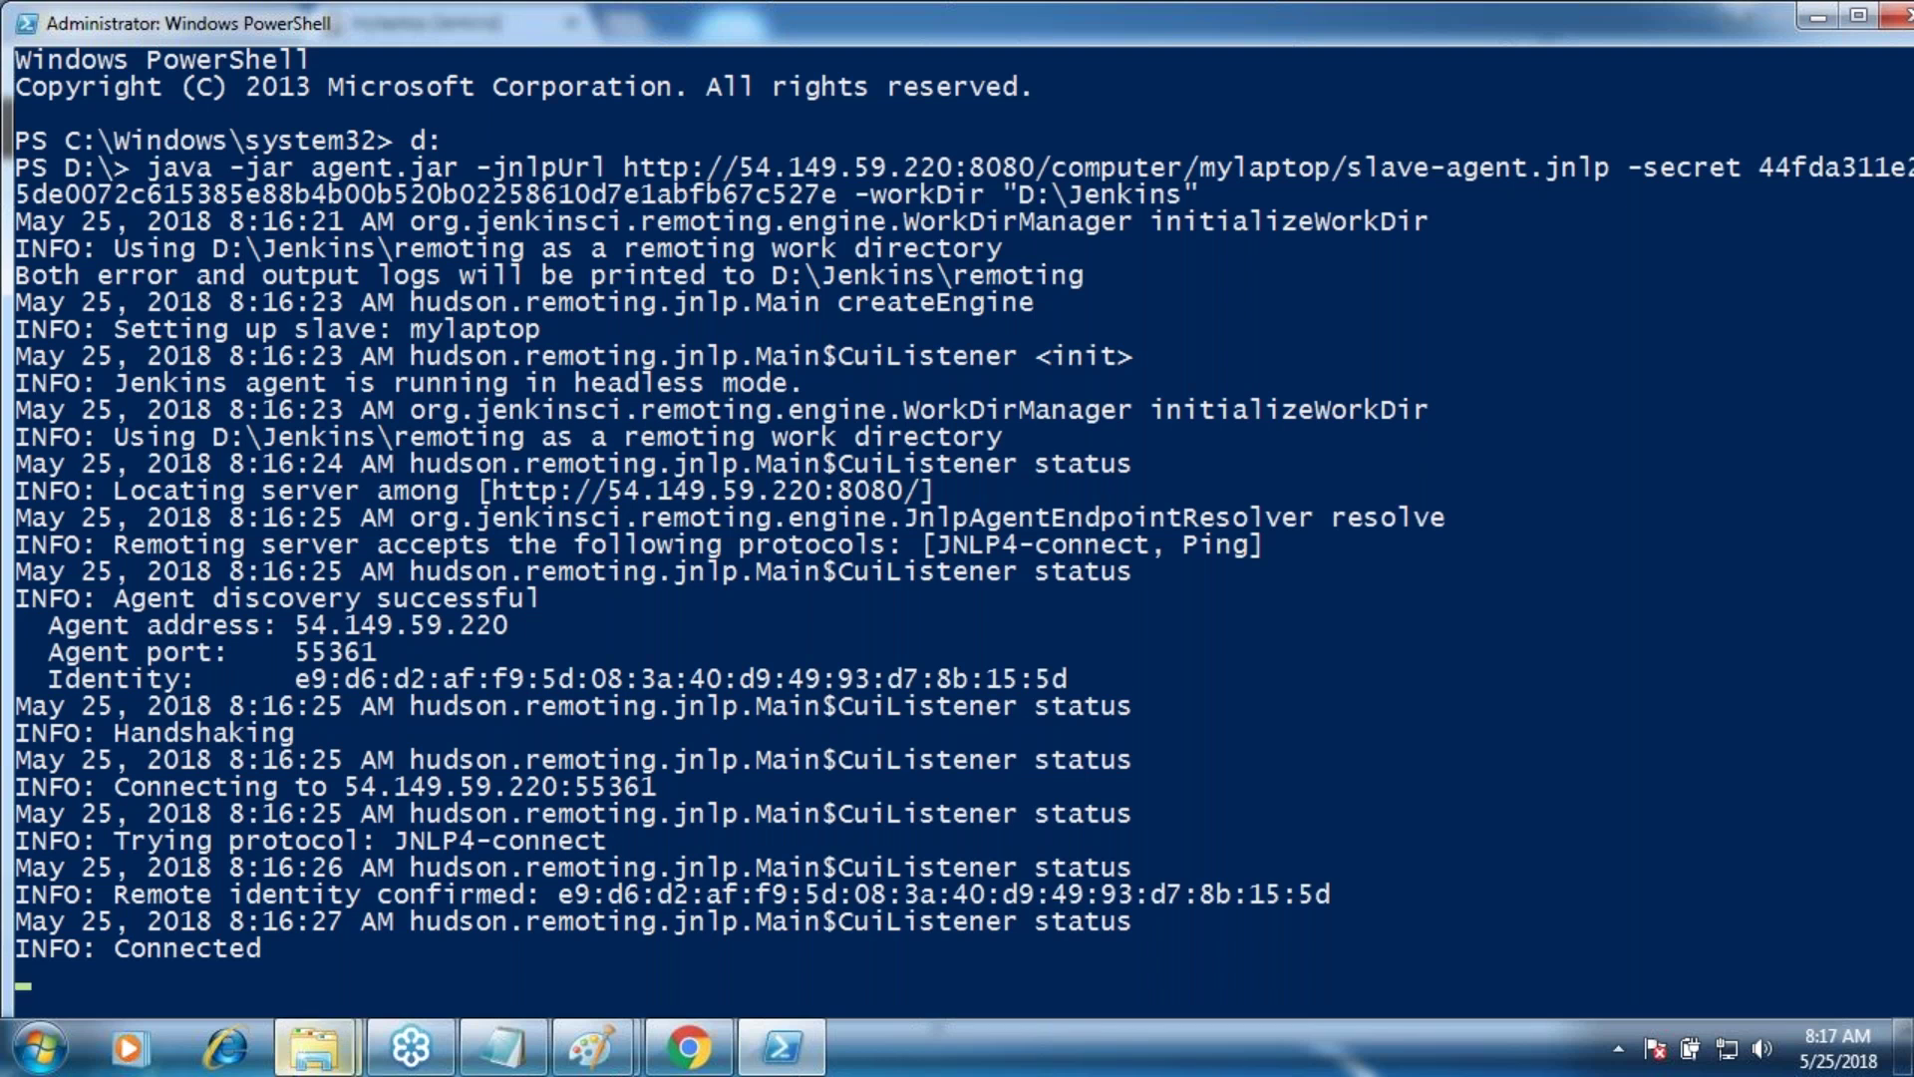
mouse_move(314, 1047)
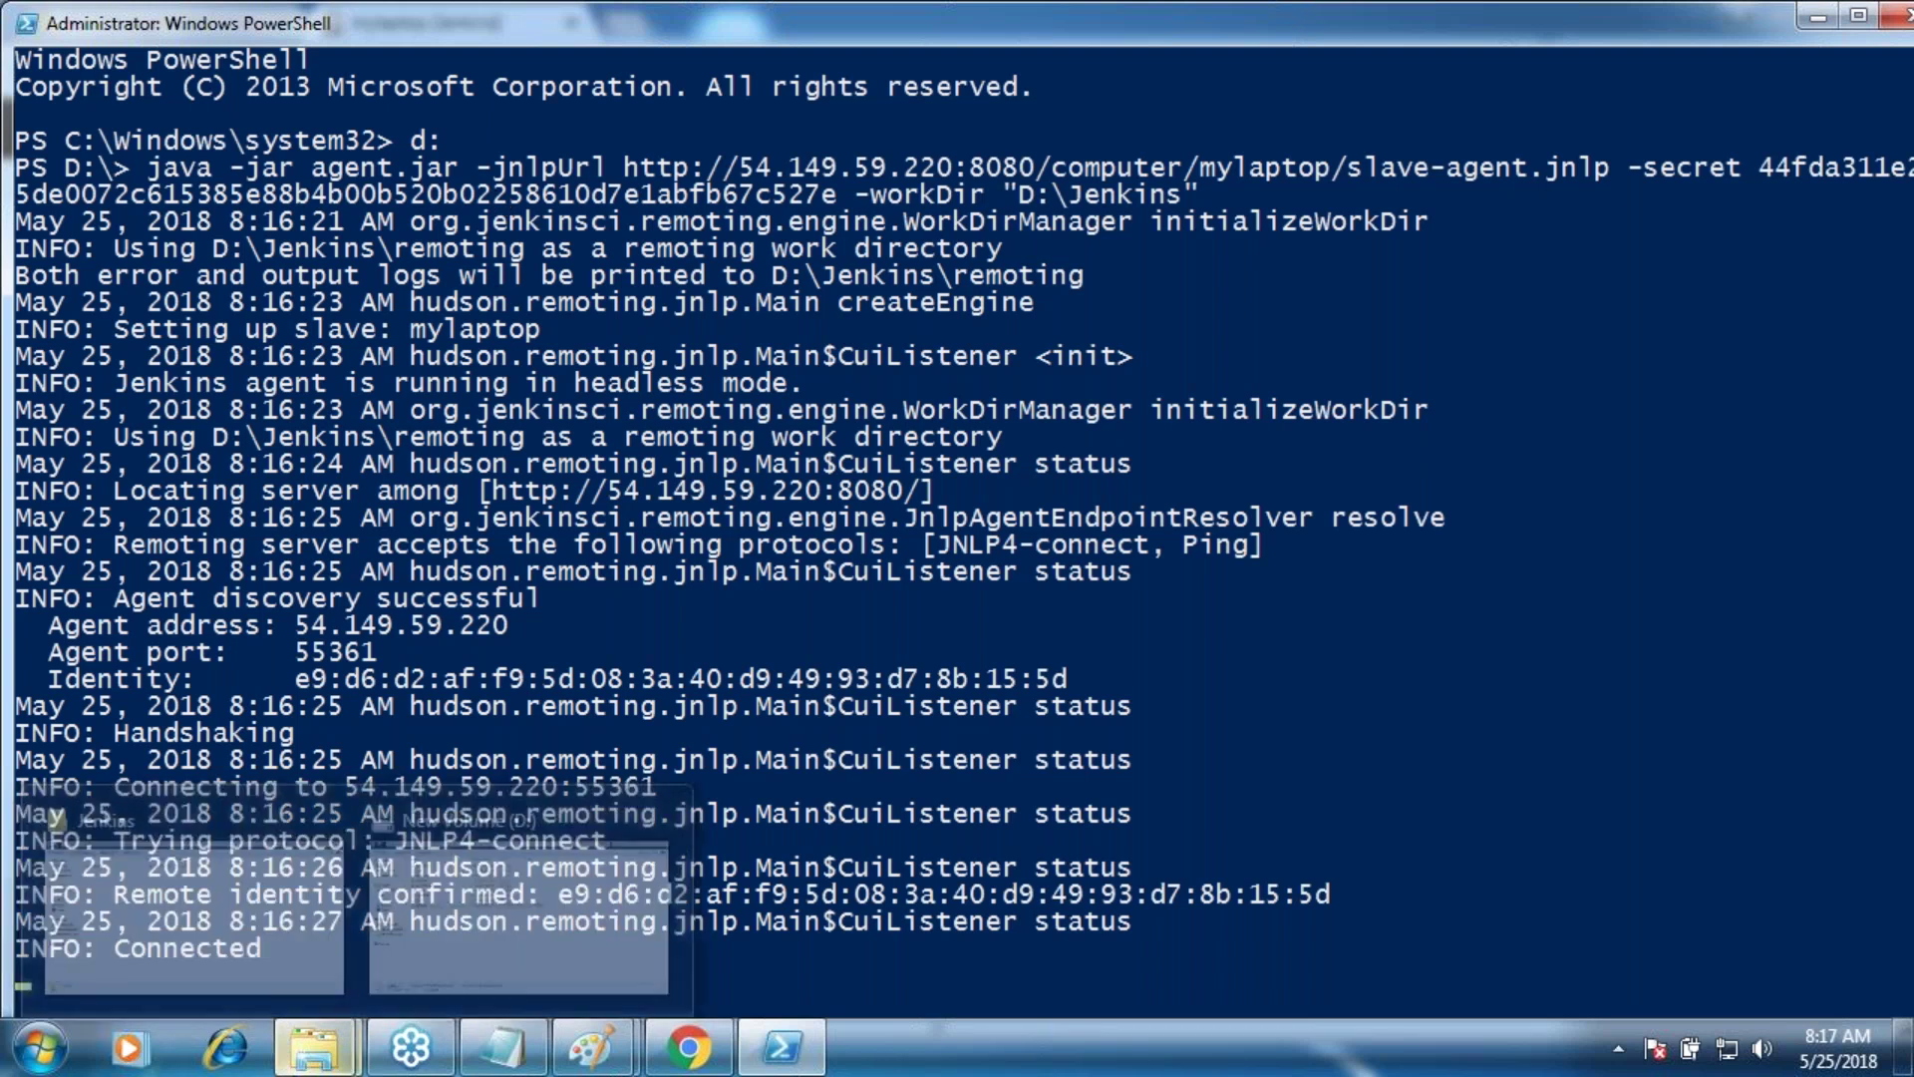
key(alt+Tab)
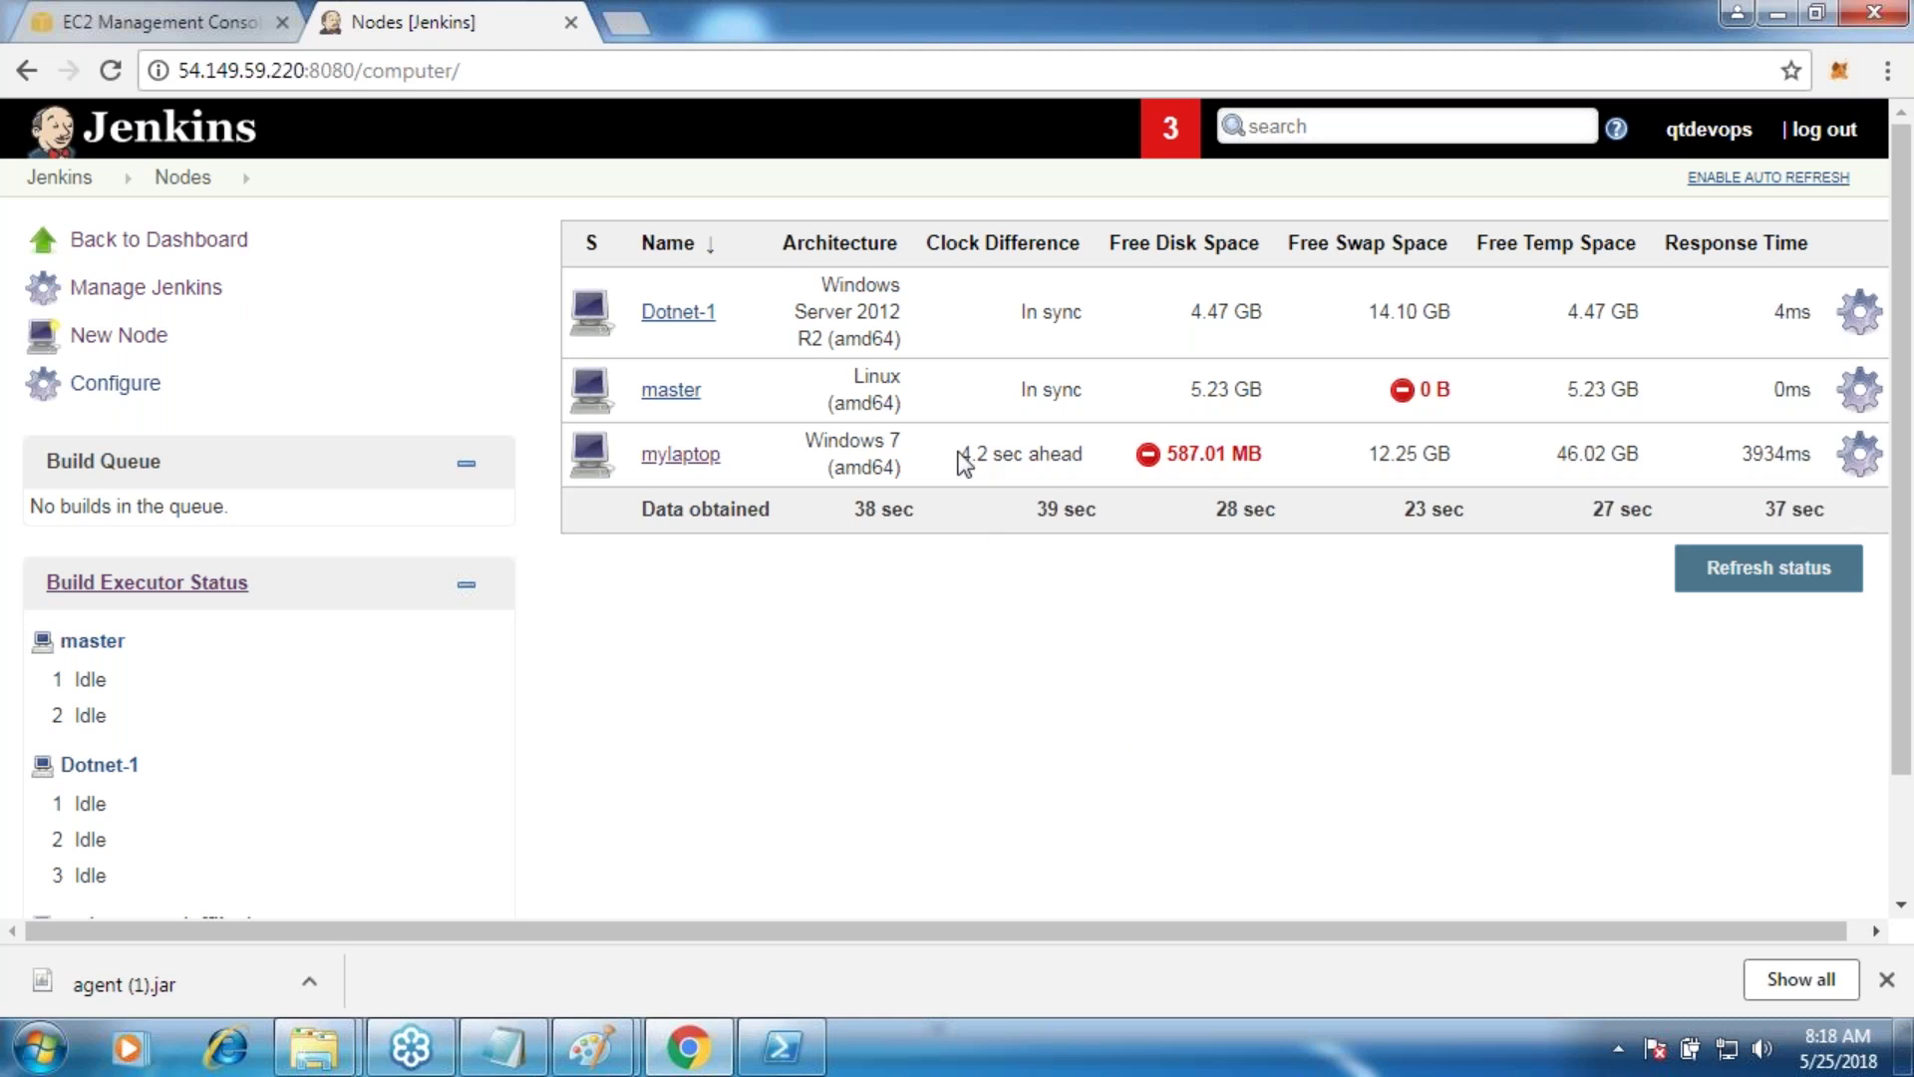
Step: View the Dotnet-1 agent's status page, then open a new Chrome tab
click(678, 312)
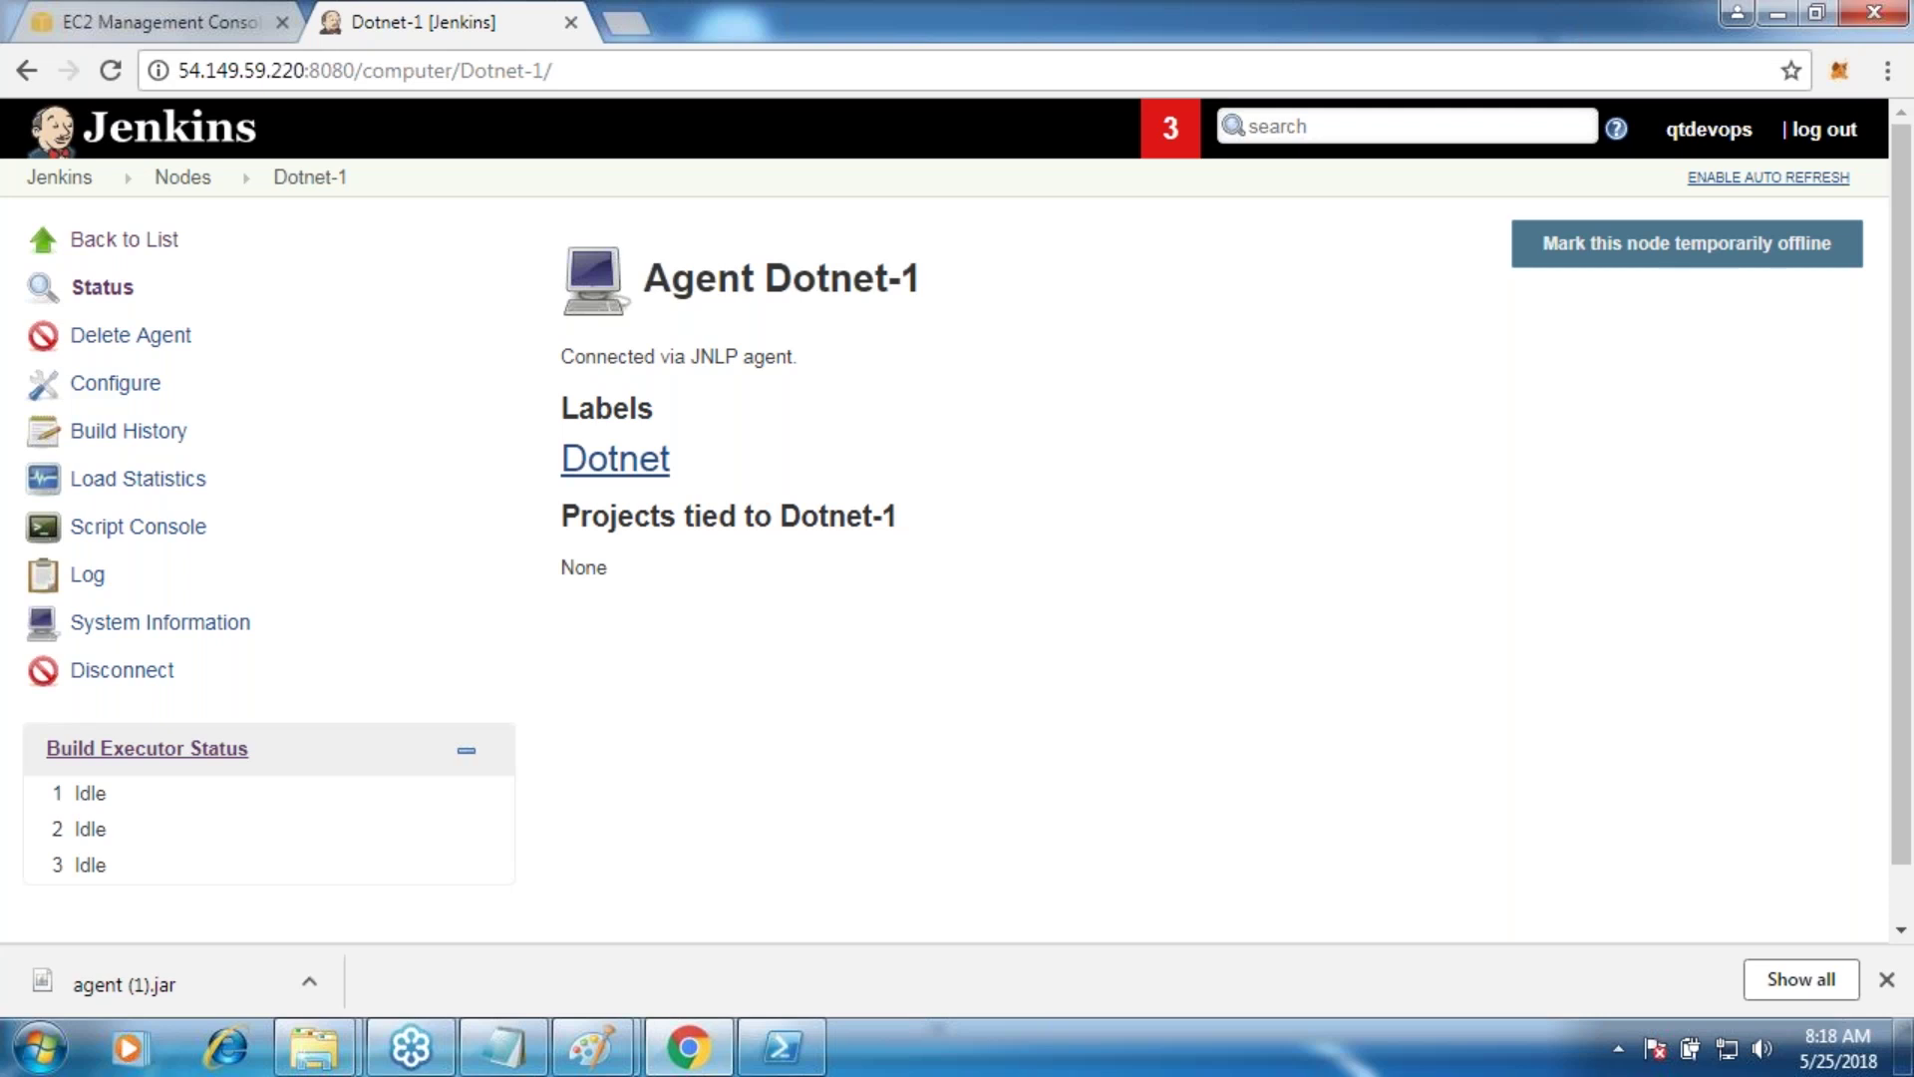
click(630, 22)
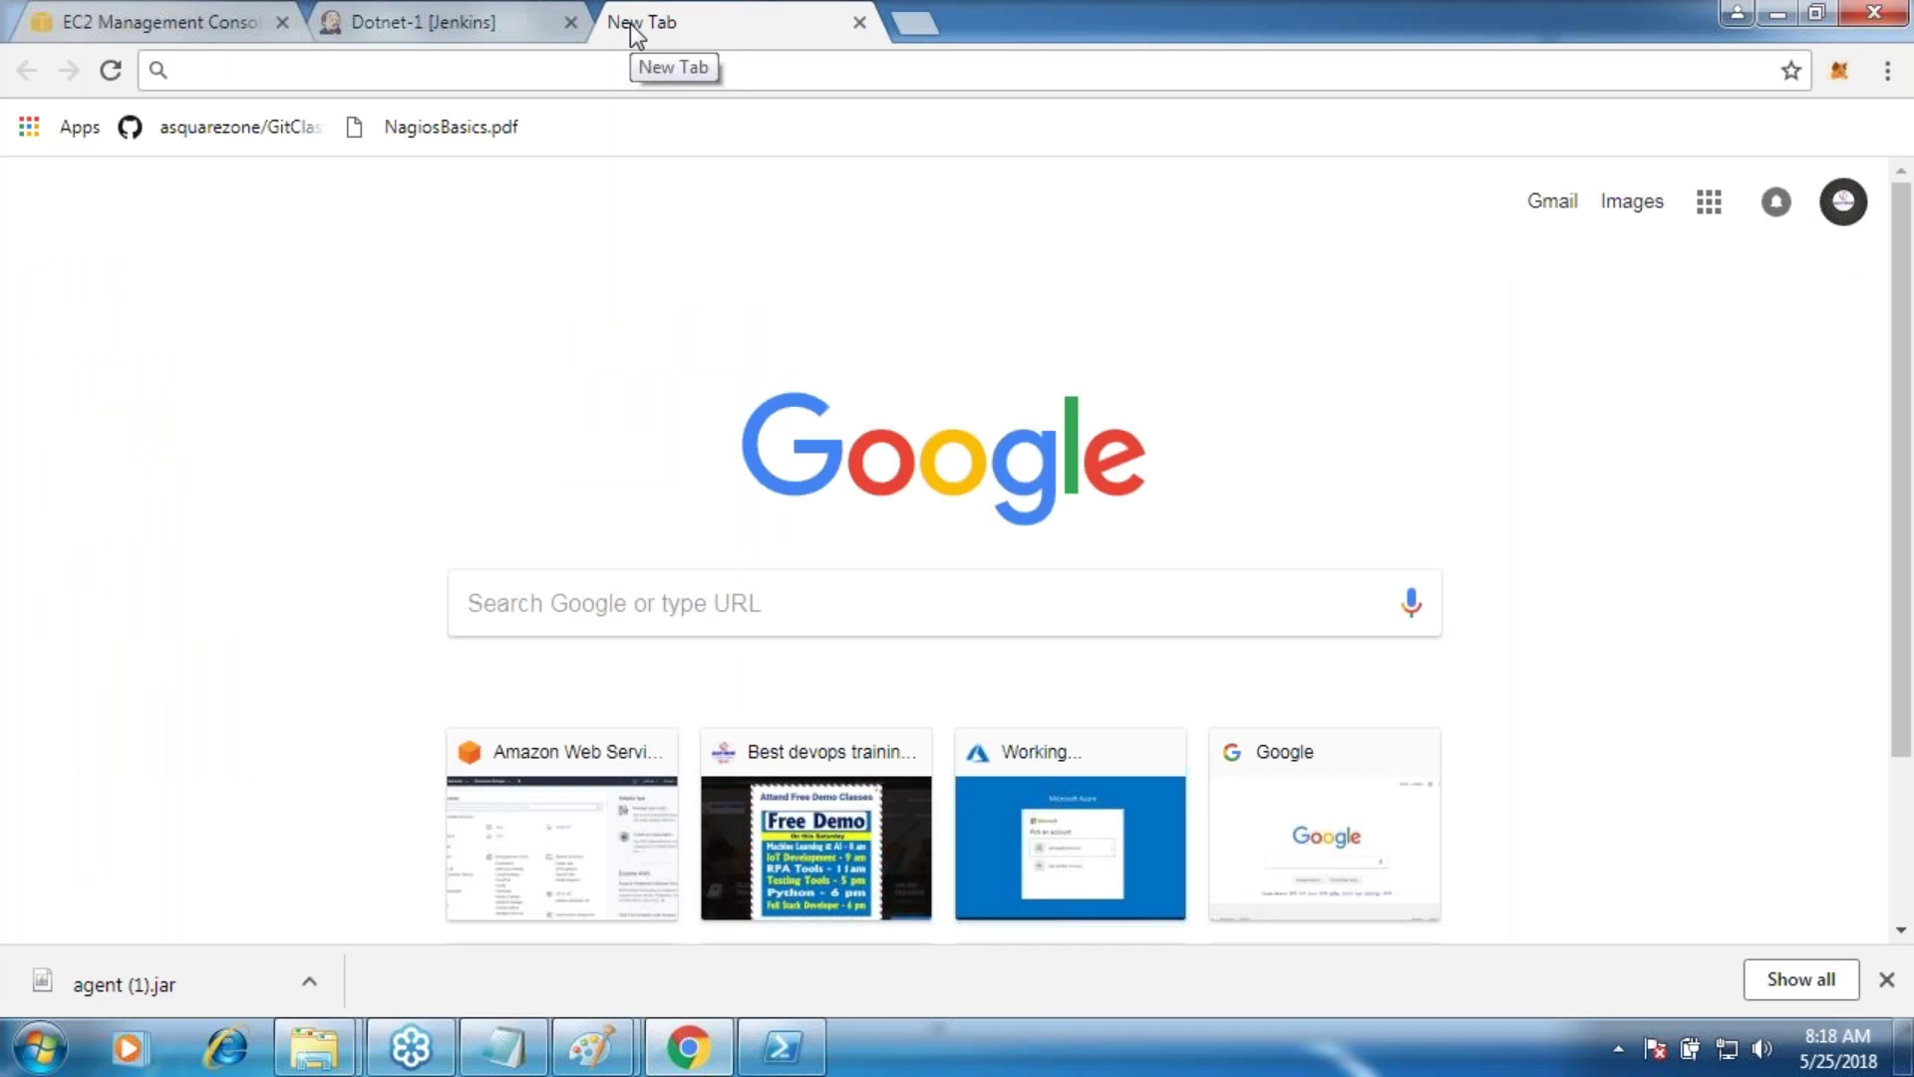
Step: Search 'visual studio build tools 2017' and open Microsoft's Build Tools for Visual Studio 2017 download page
text(v)
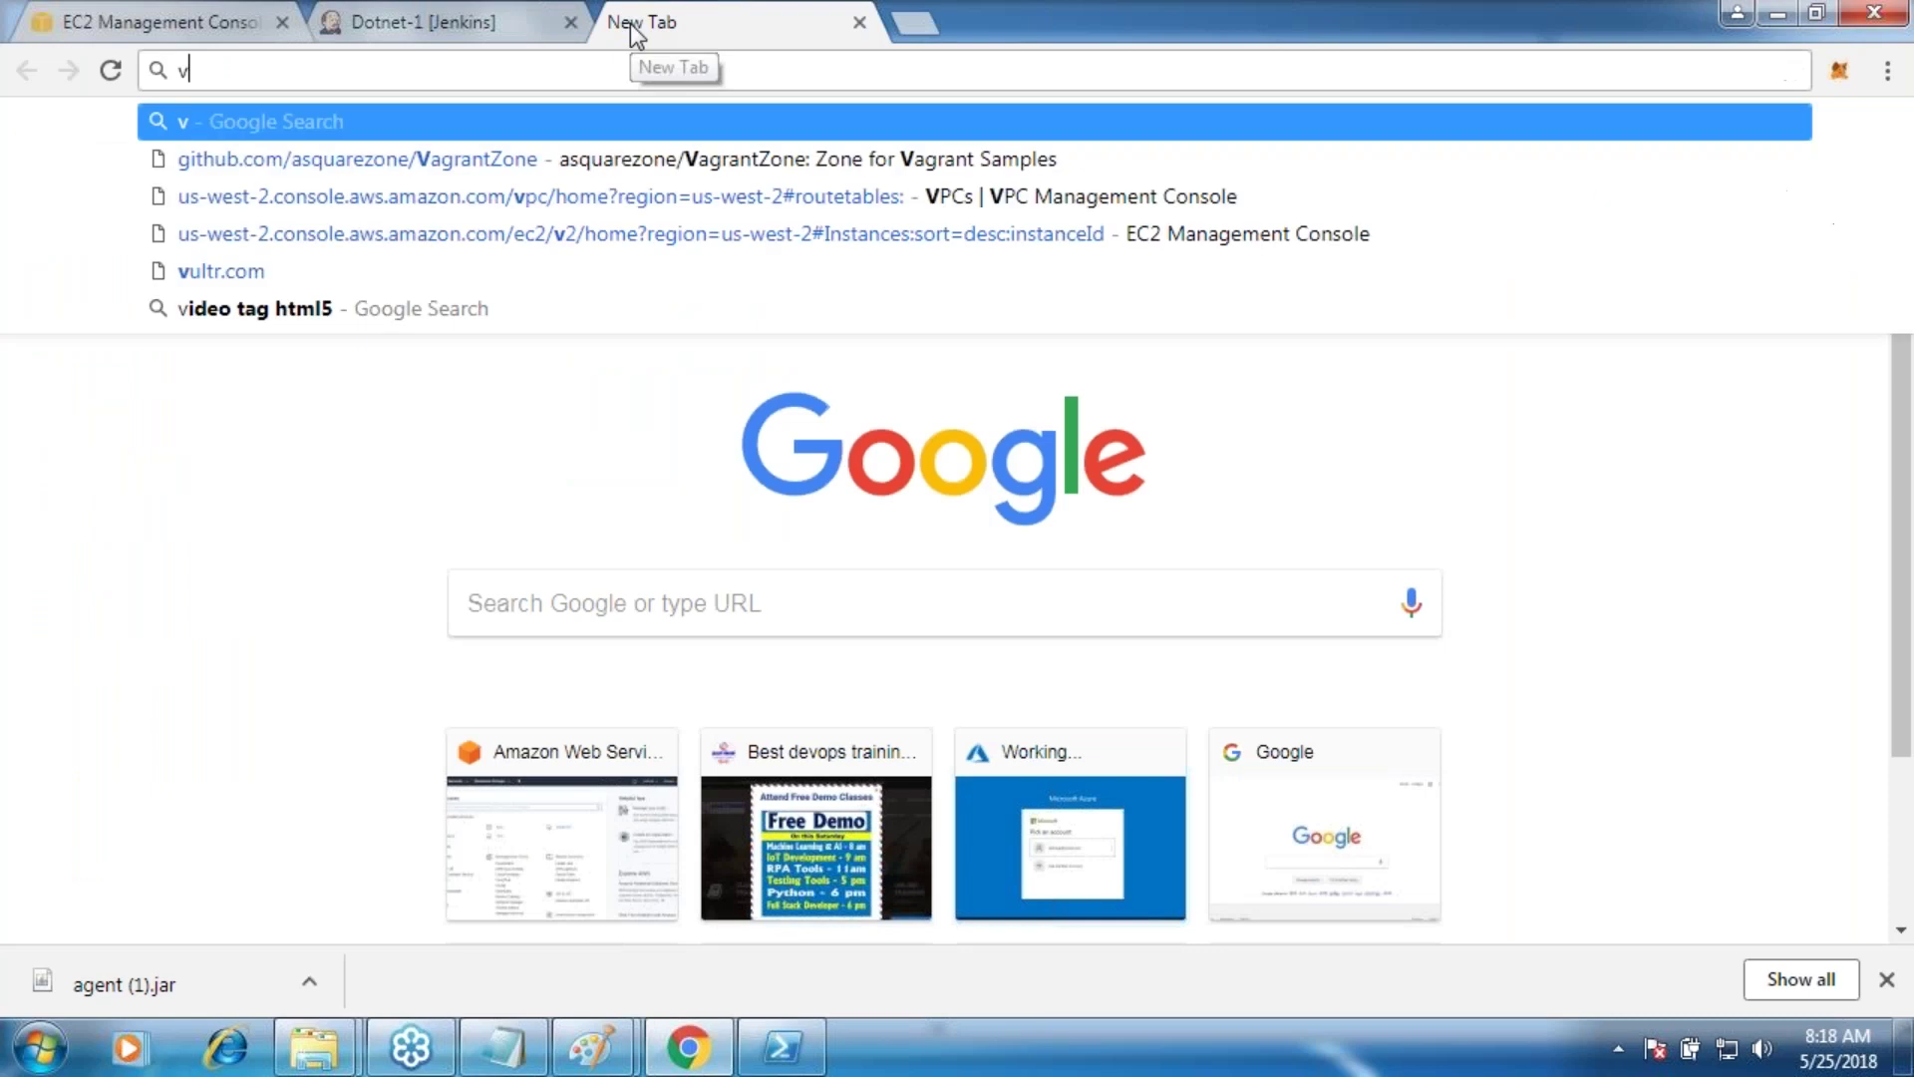
text(isualstudio bui)
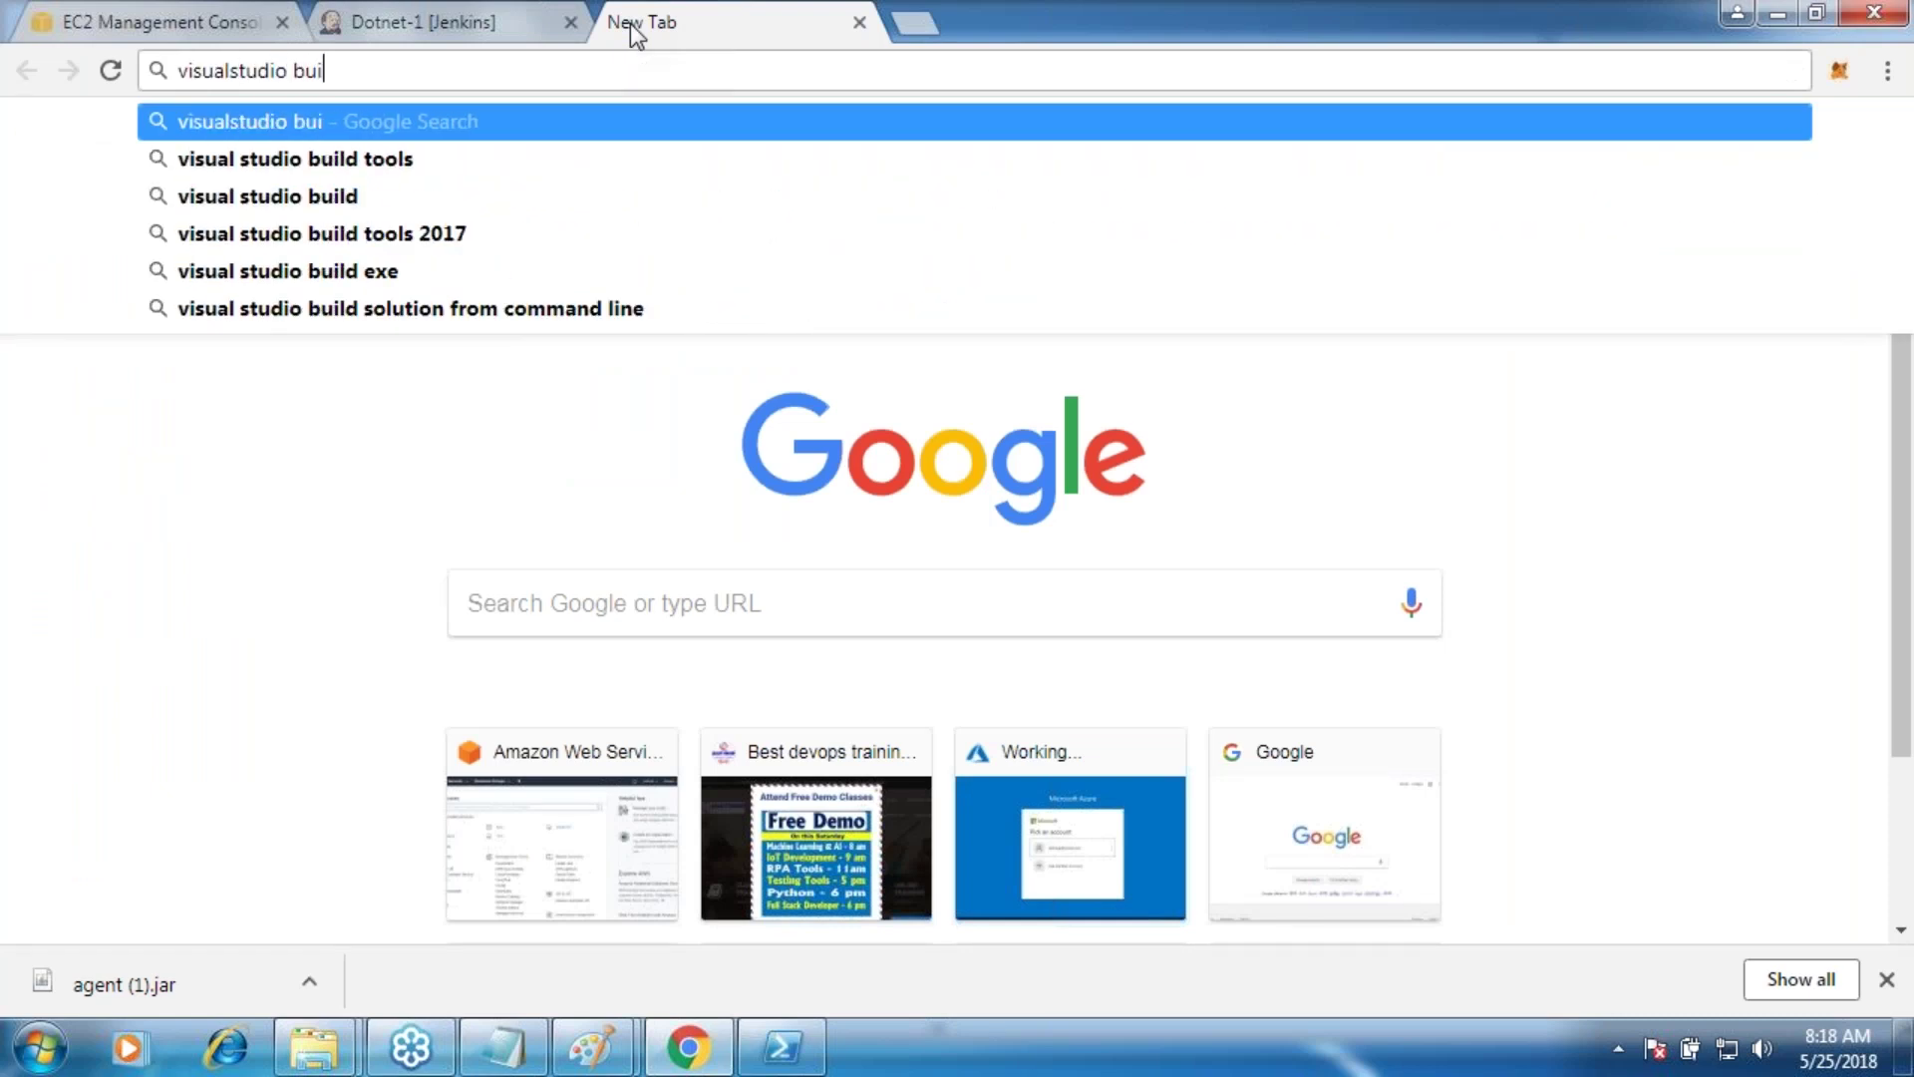
key(Down)
key(Down)
key(Down)
key(Return)
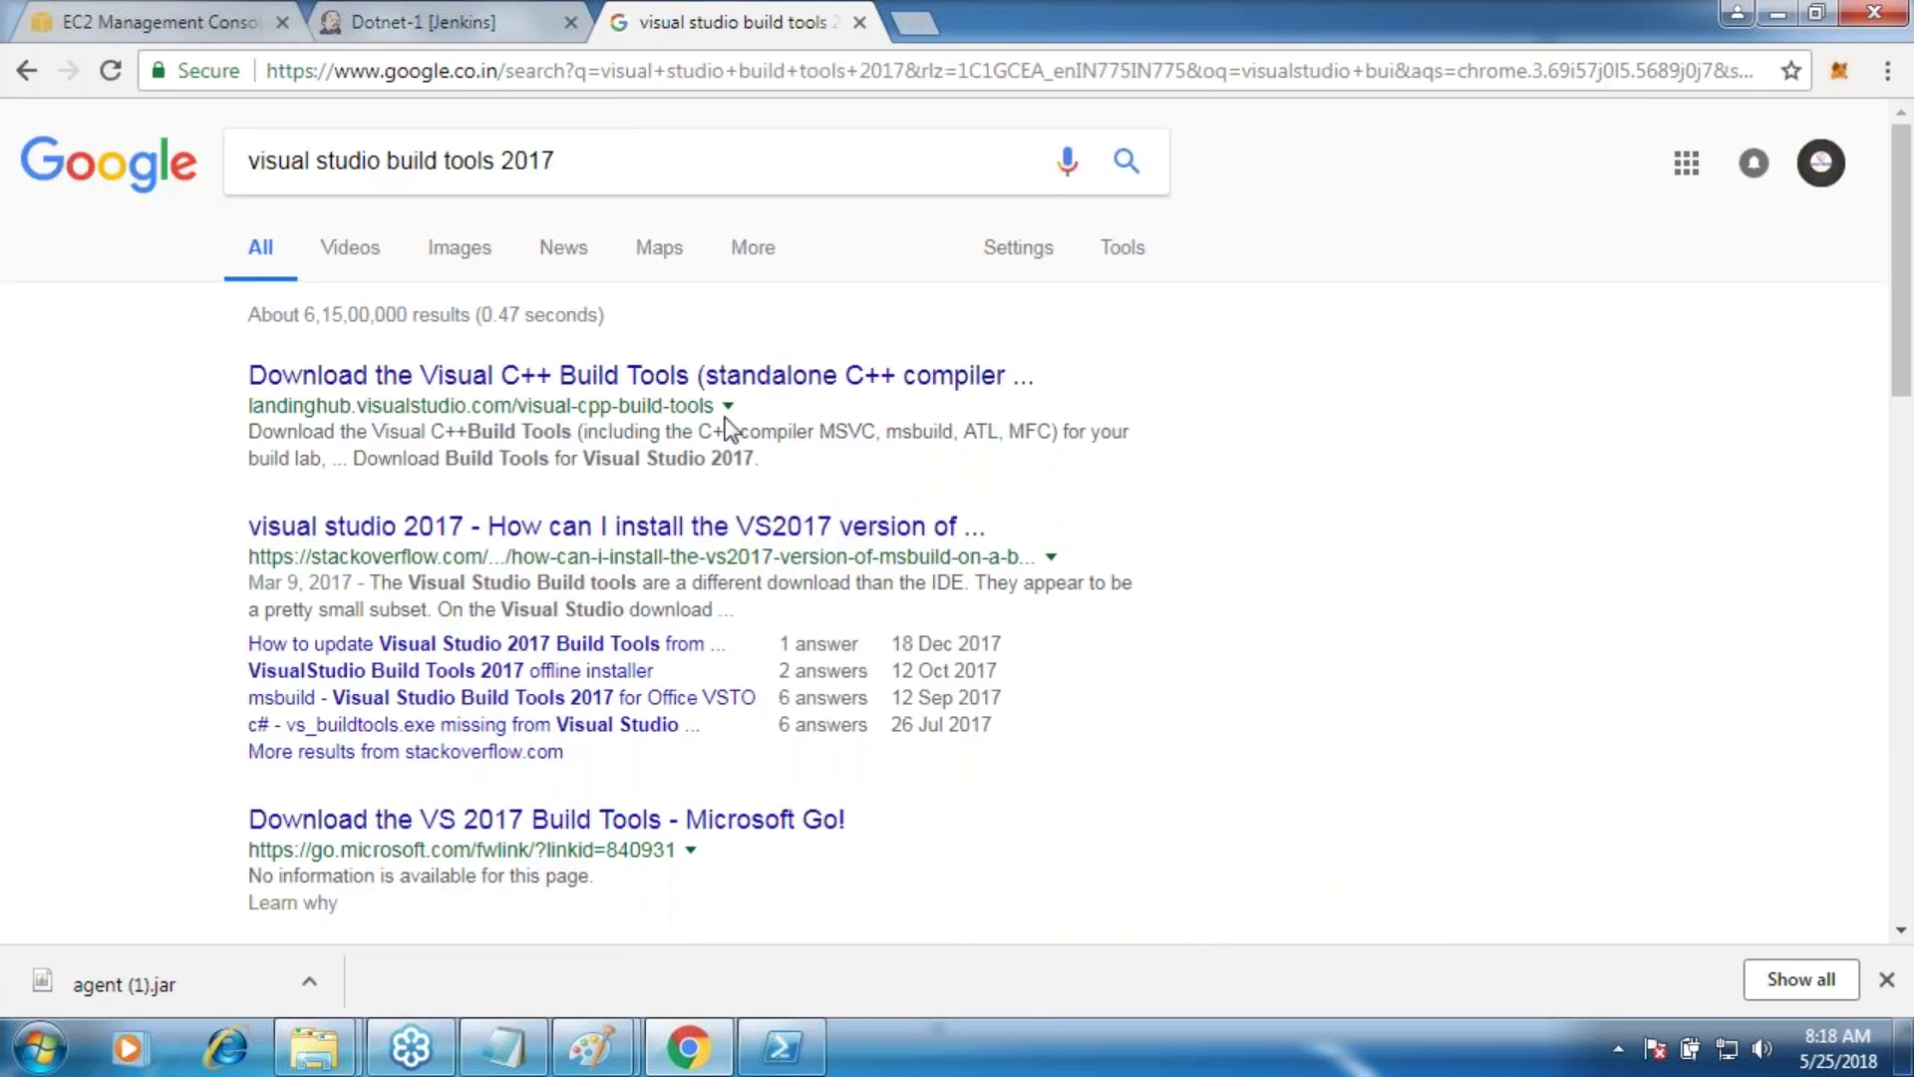
click(612, 825)
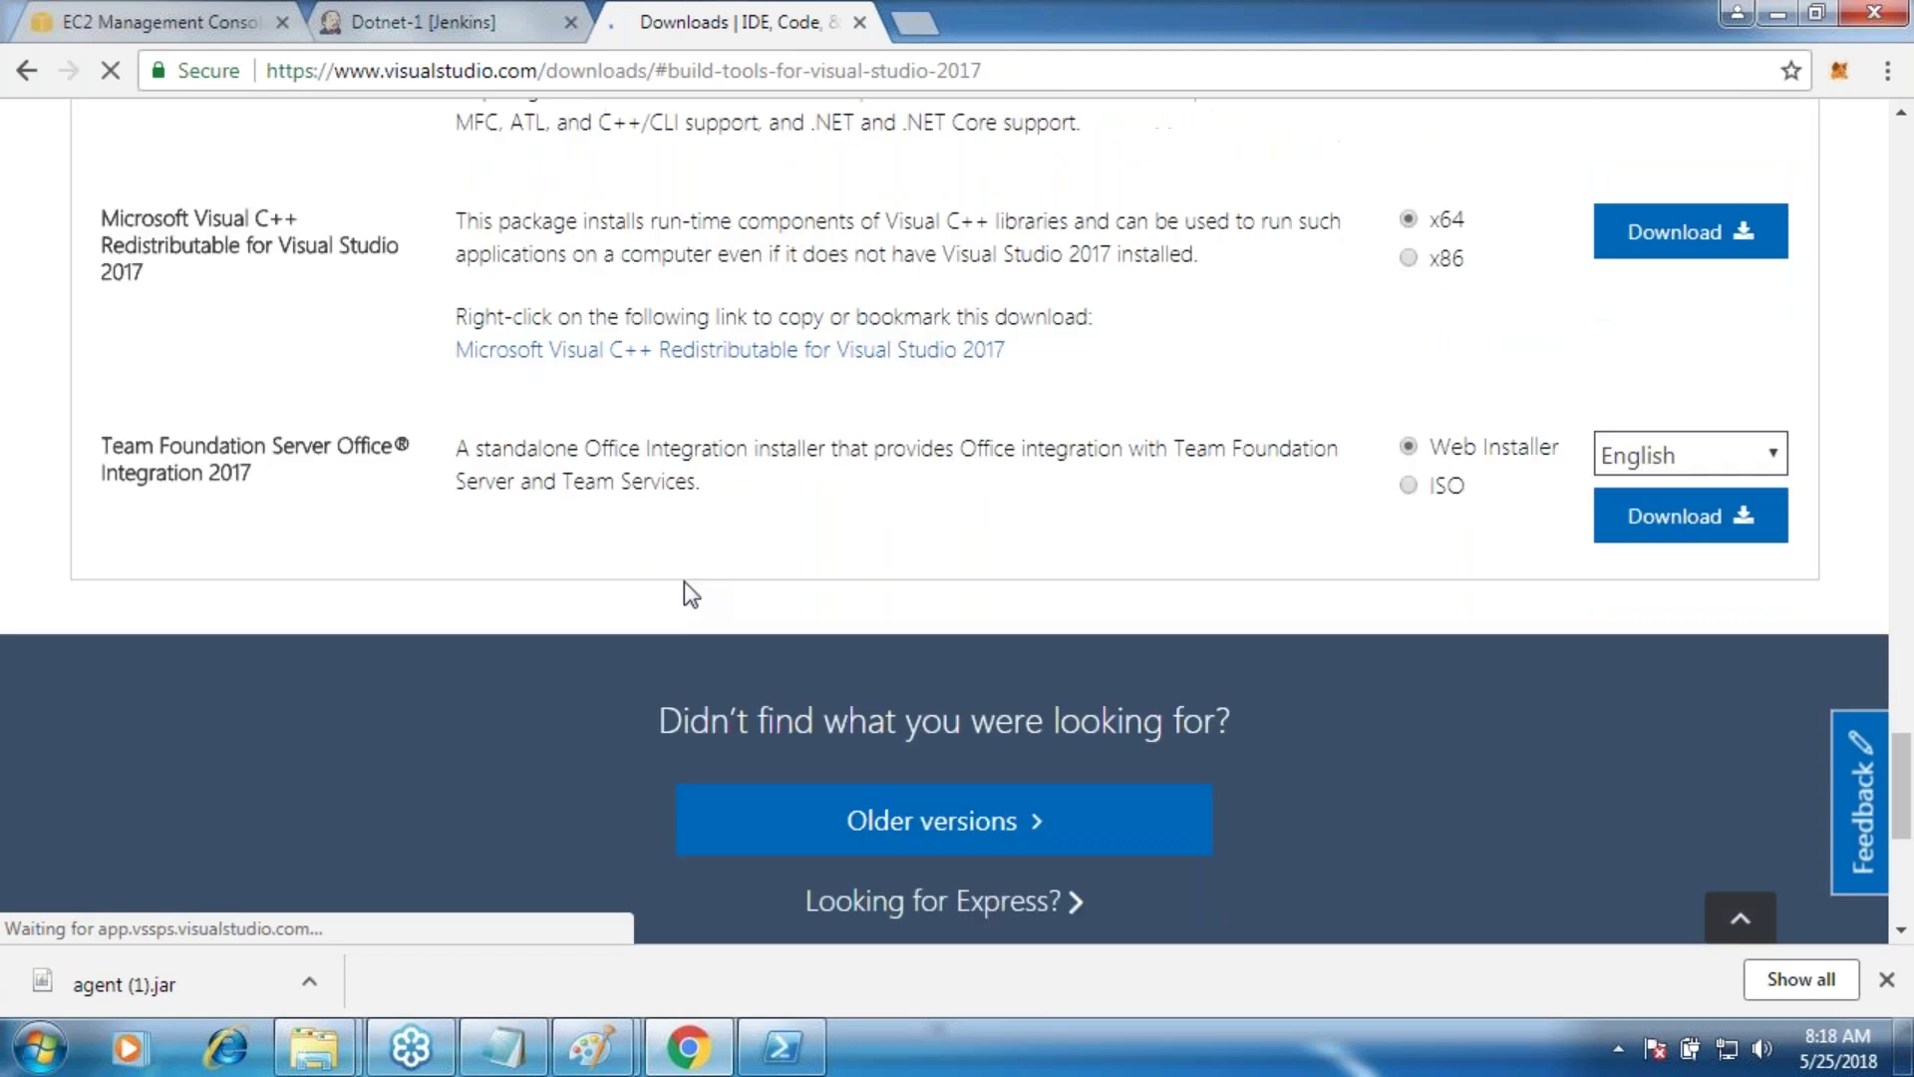
scroll(684, 582, up, 3)
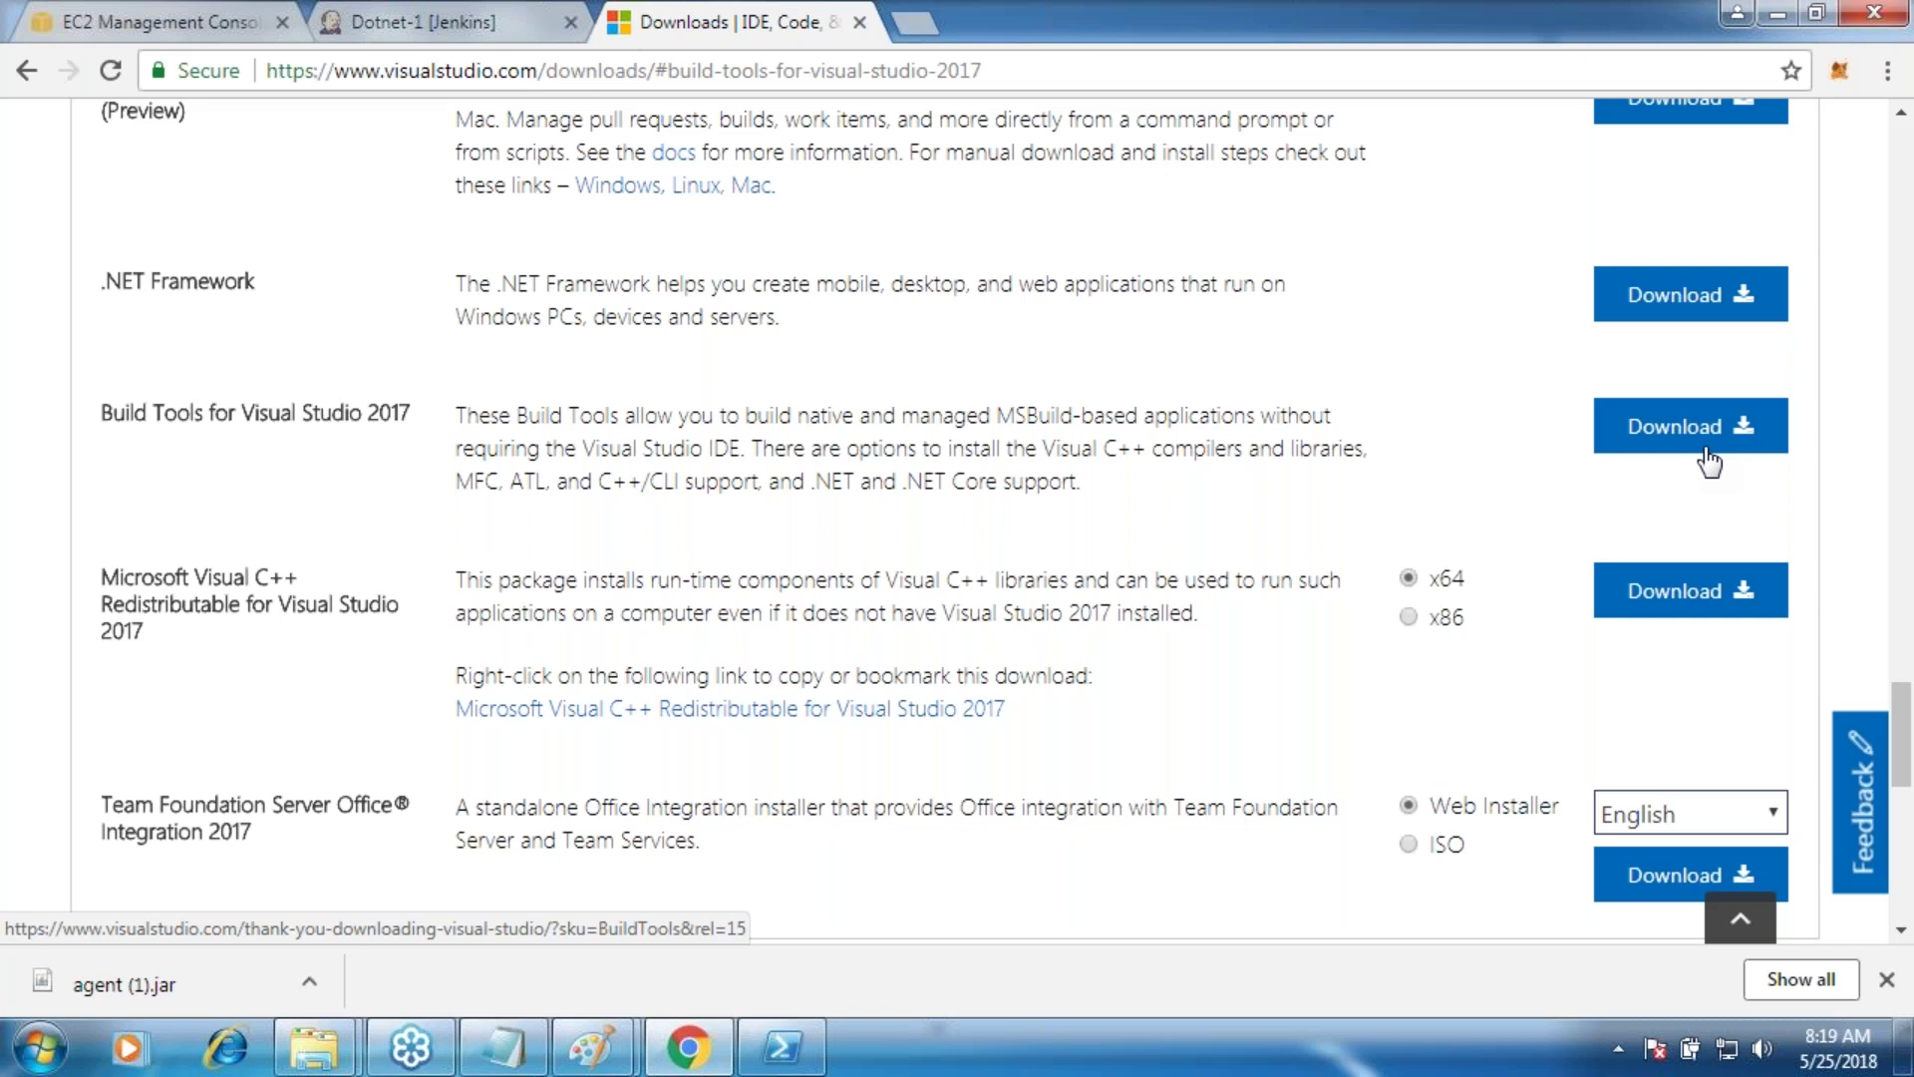
Step: Go from the Dotnet-1 page to the dotnet job's configuration and copy its Git Repository URL
click(423, 25)
click(120, 241)
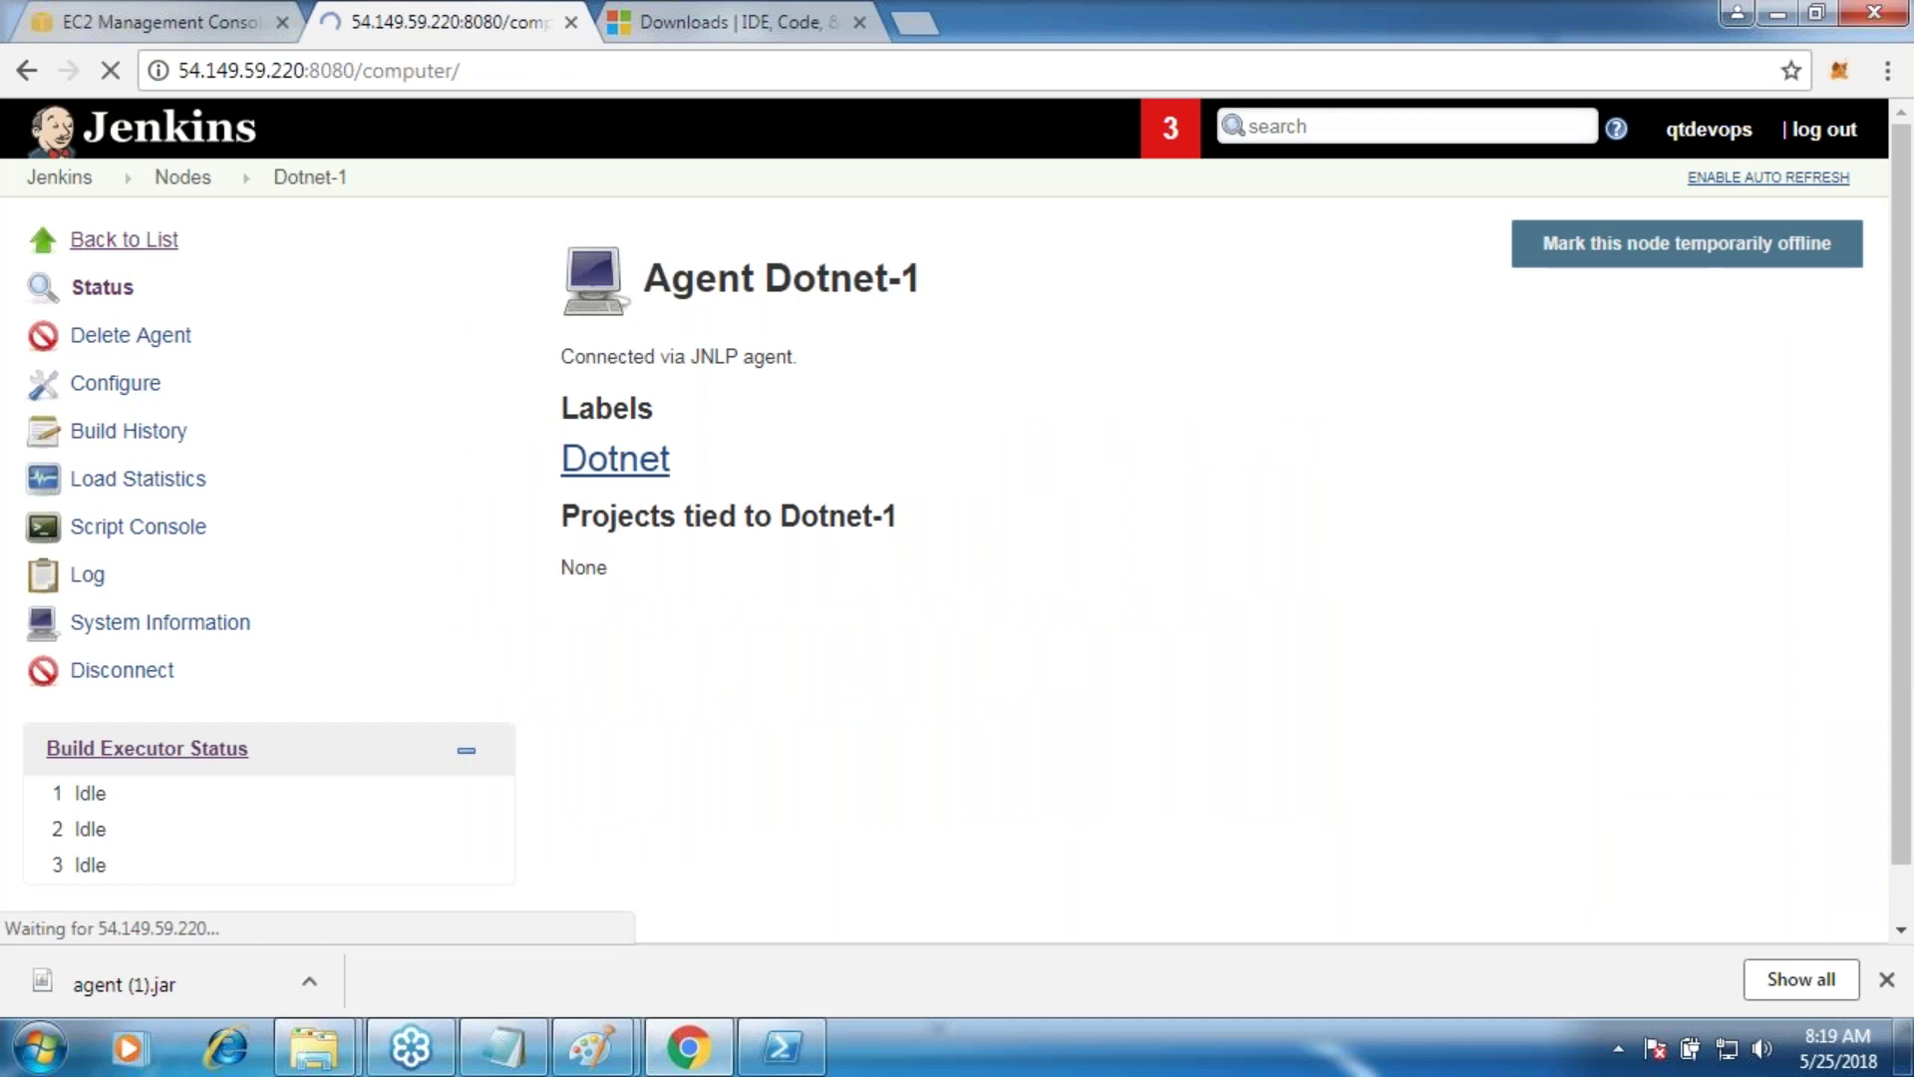
click(150, 240)
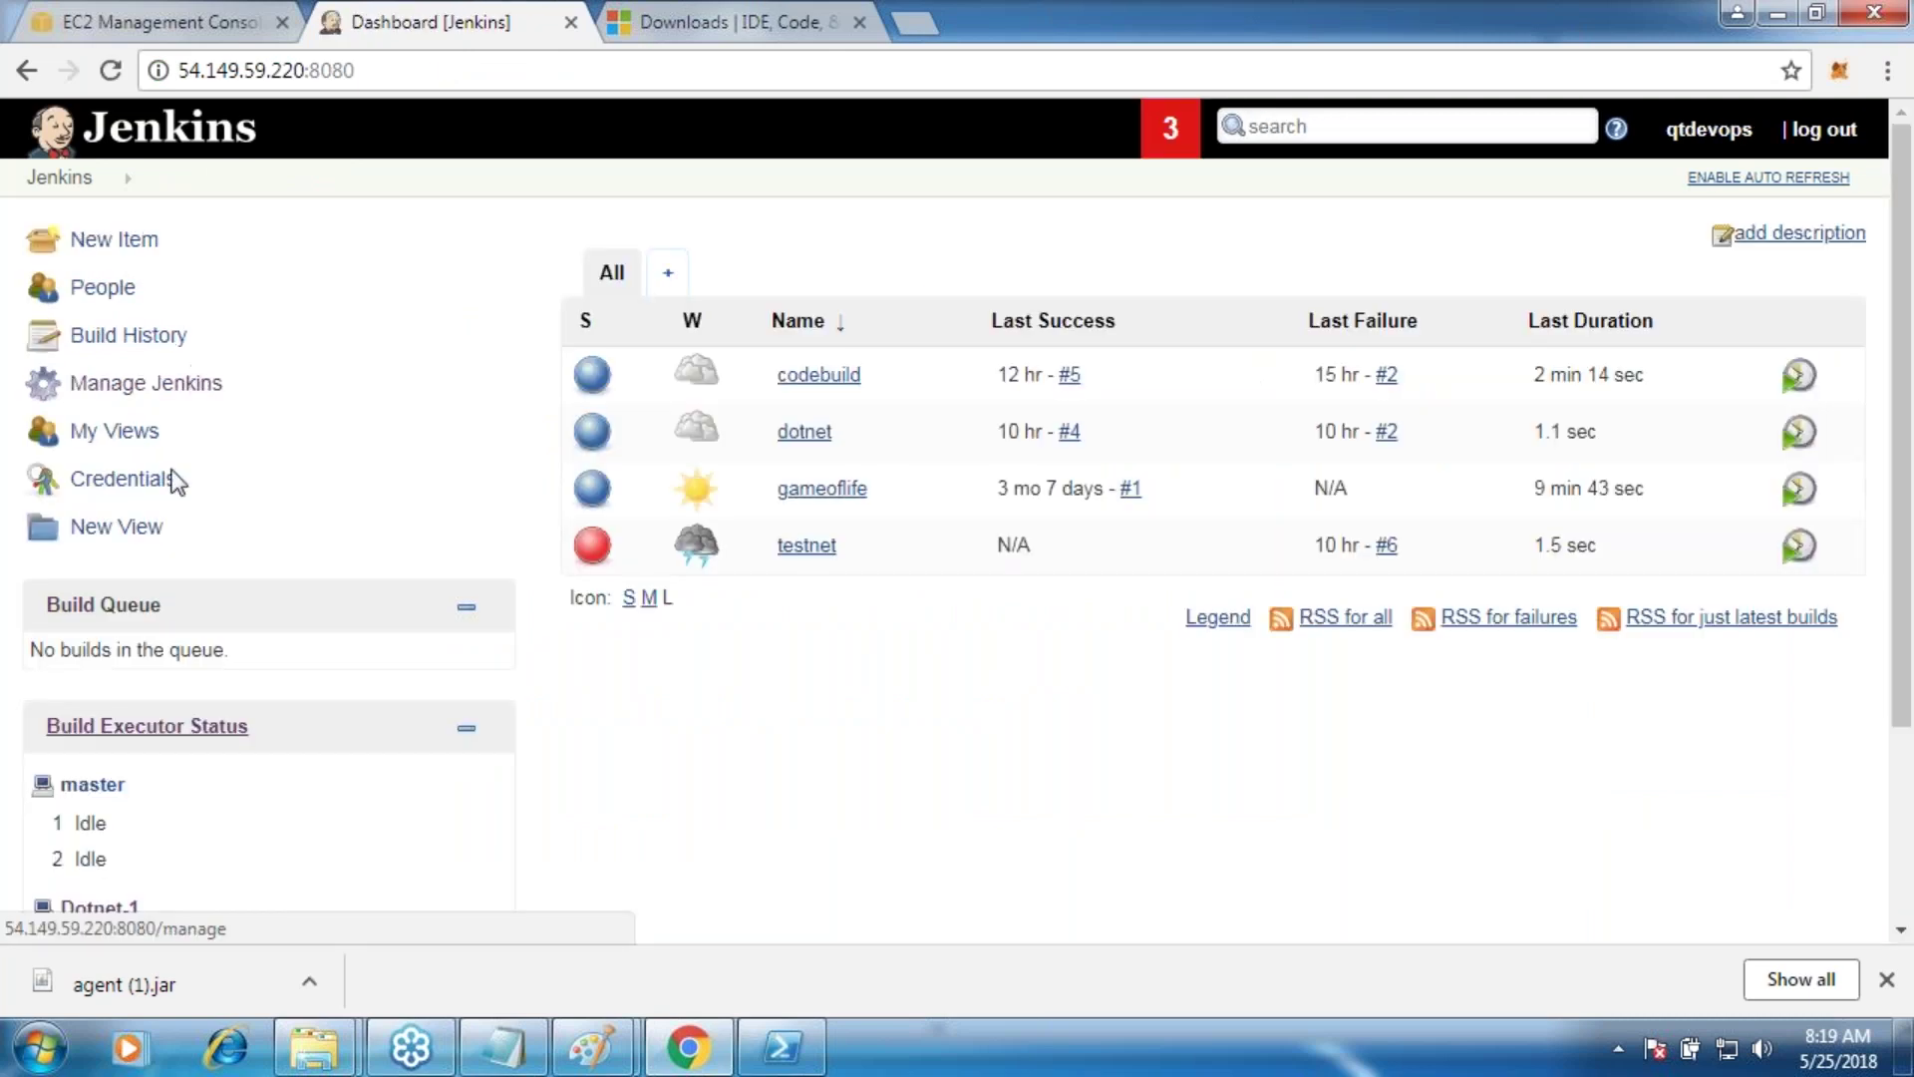
click(807, 435)
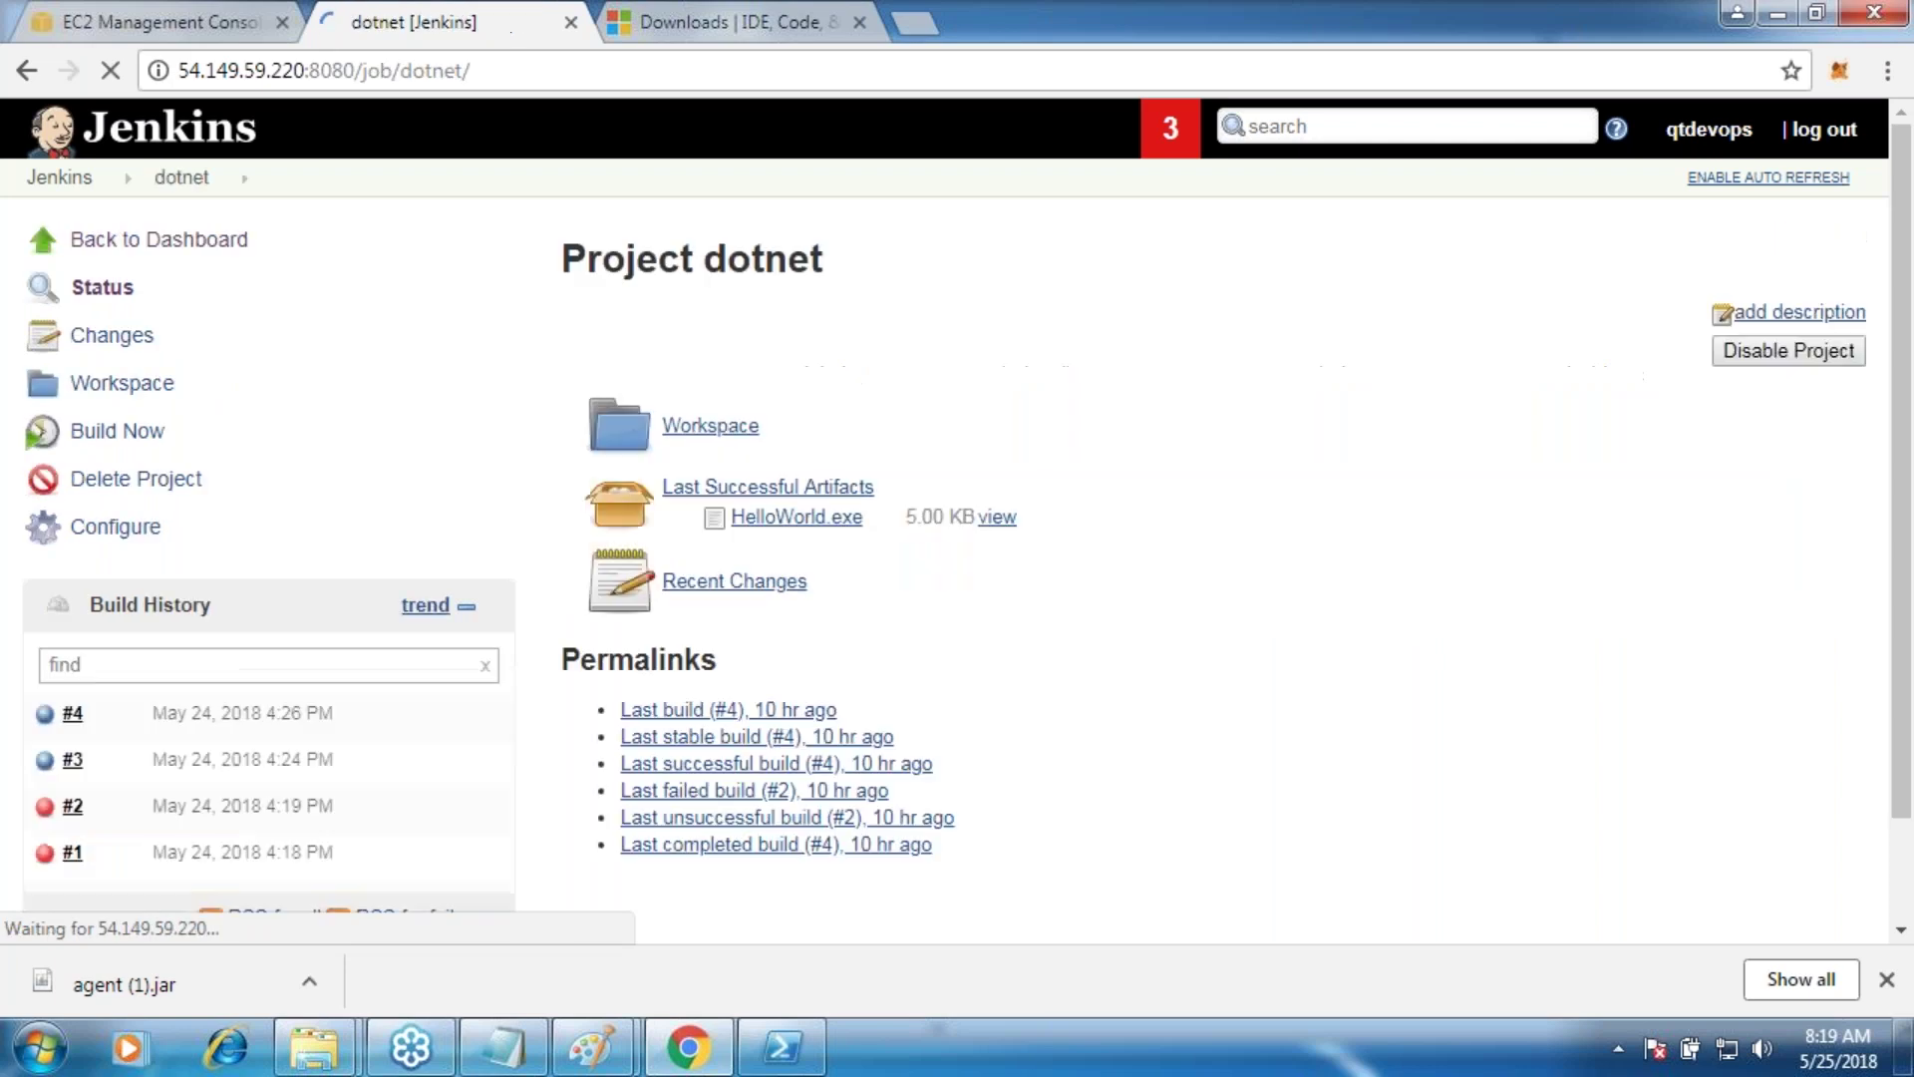
click(125, 528)
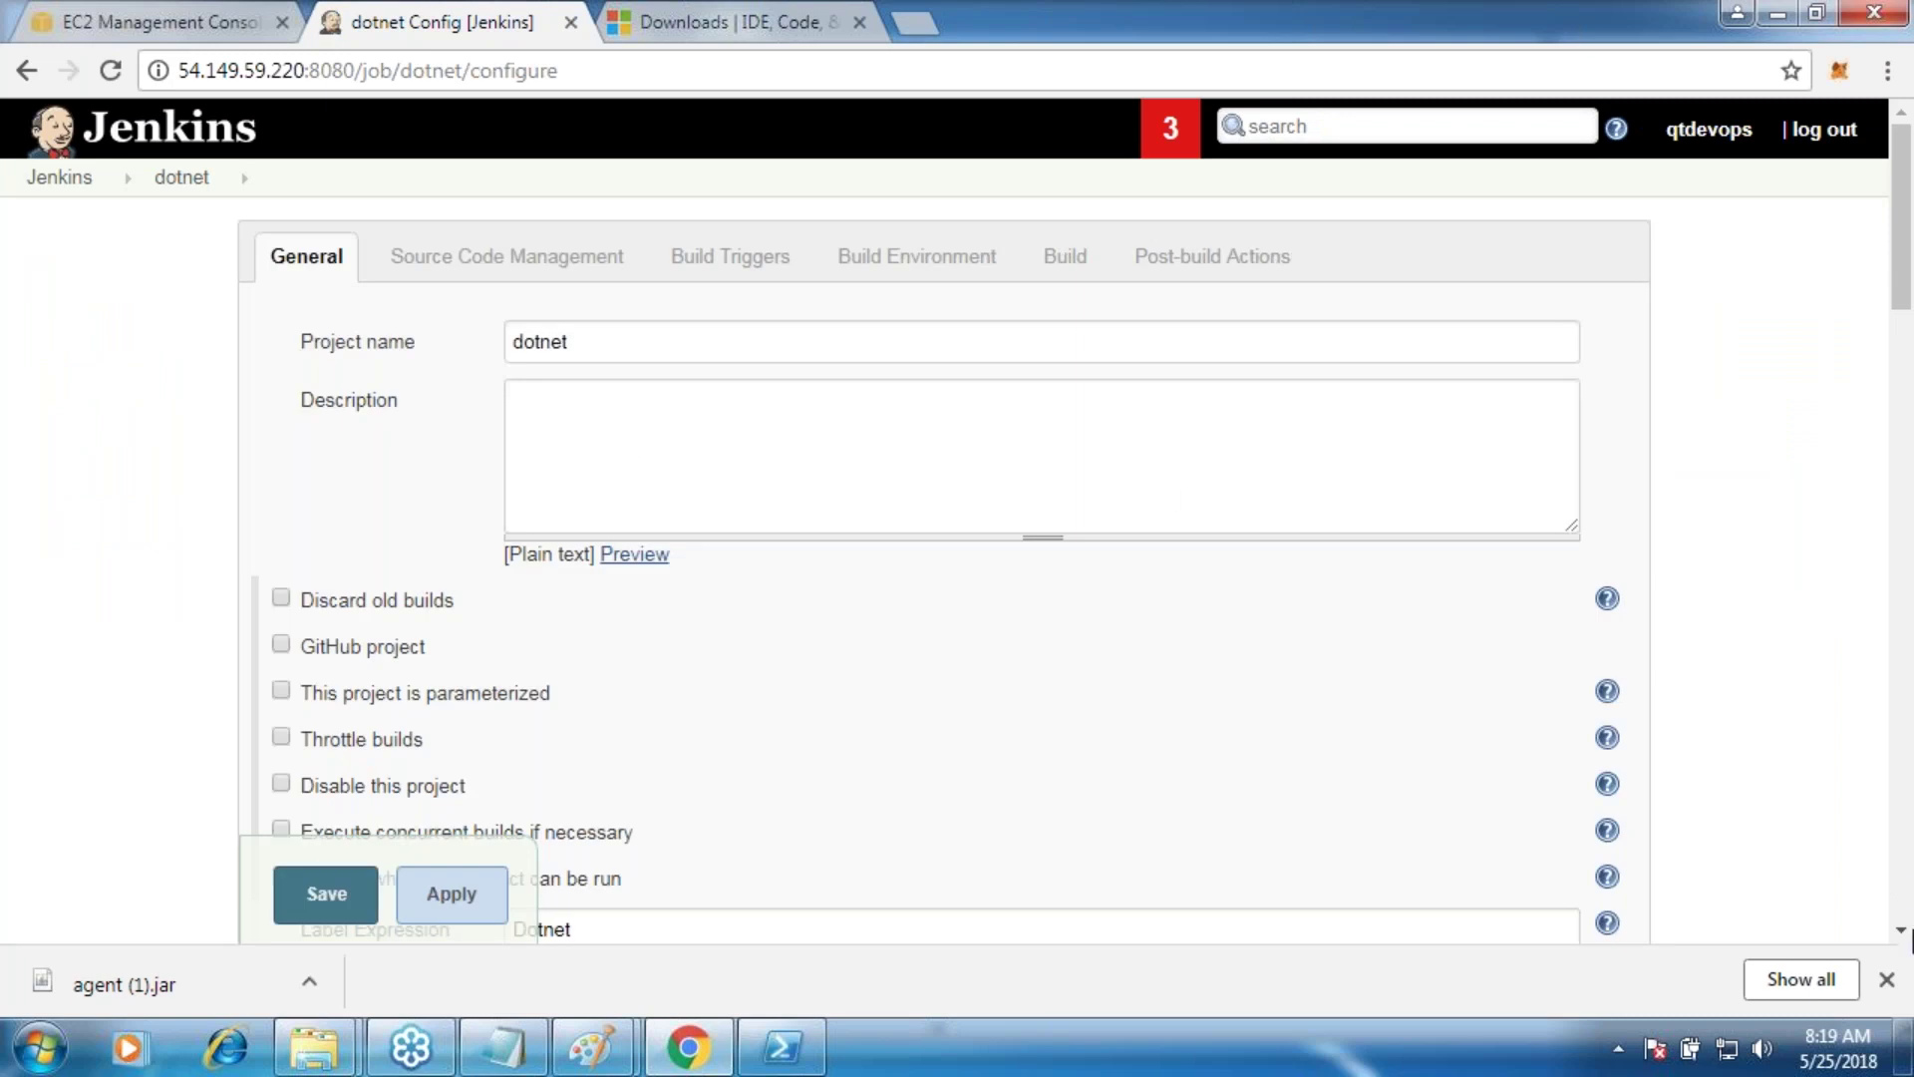
click(1900, 933)
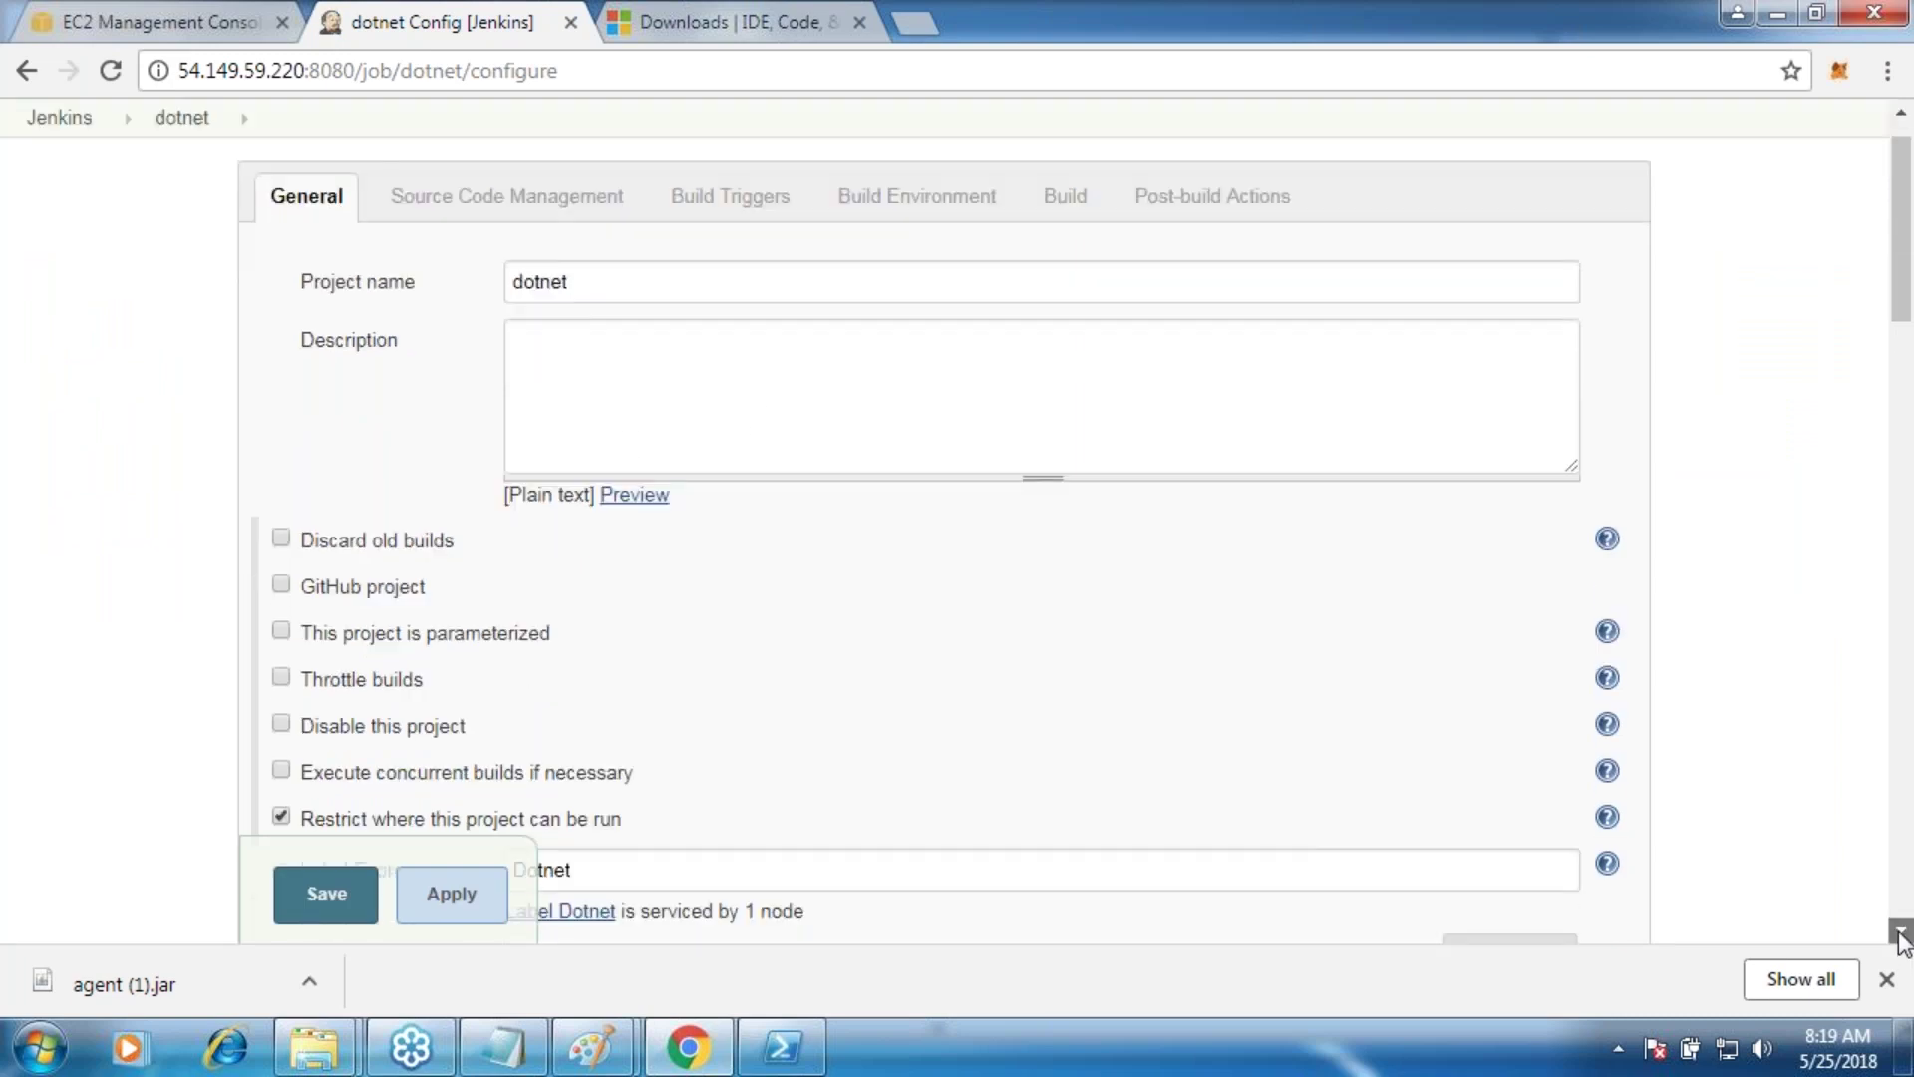
scroll(1900, 933, down, 7)
drag(1123, 842, 674, 848)
key(ctrl+c)
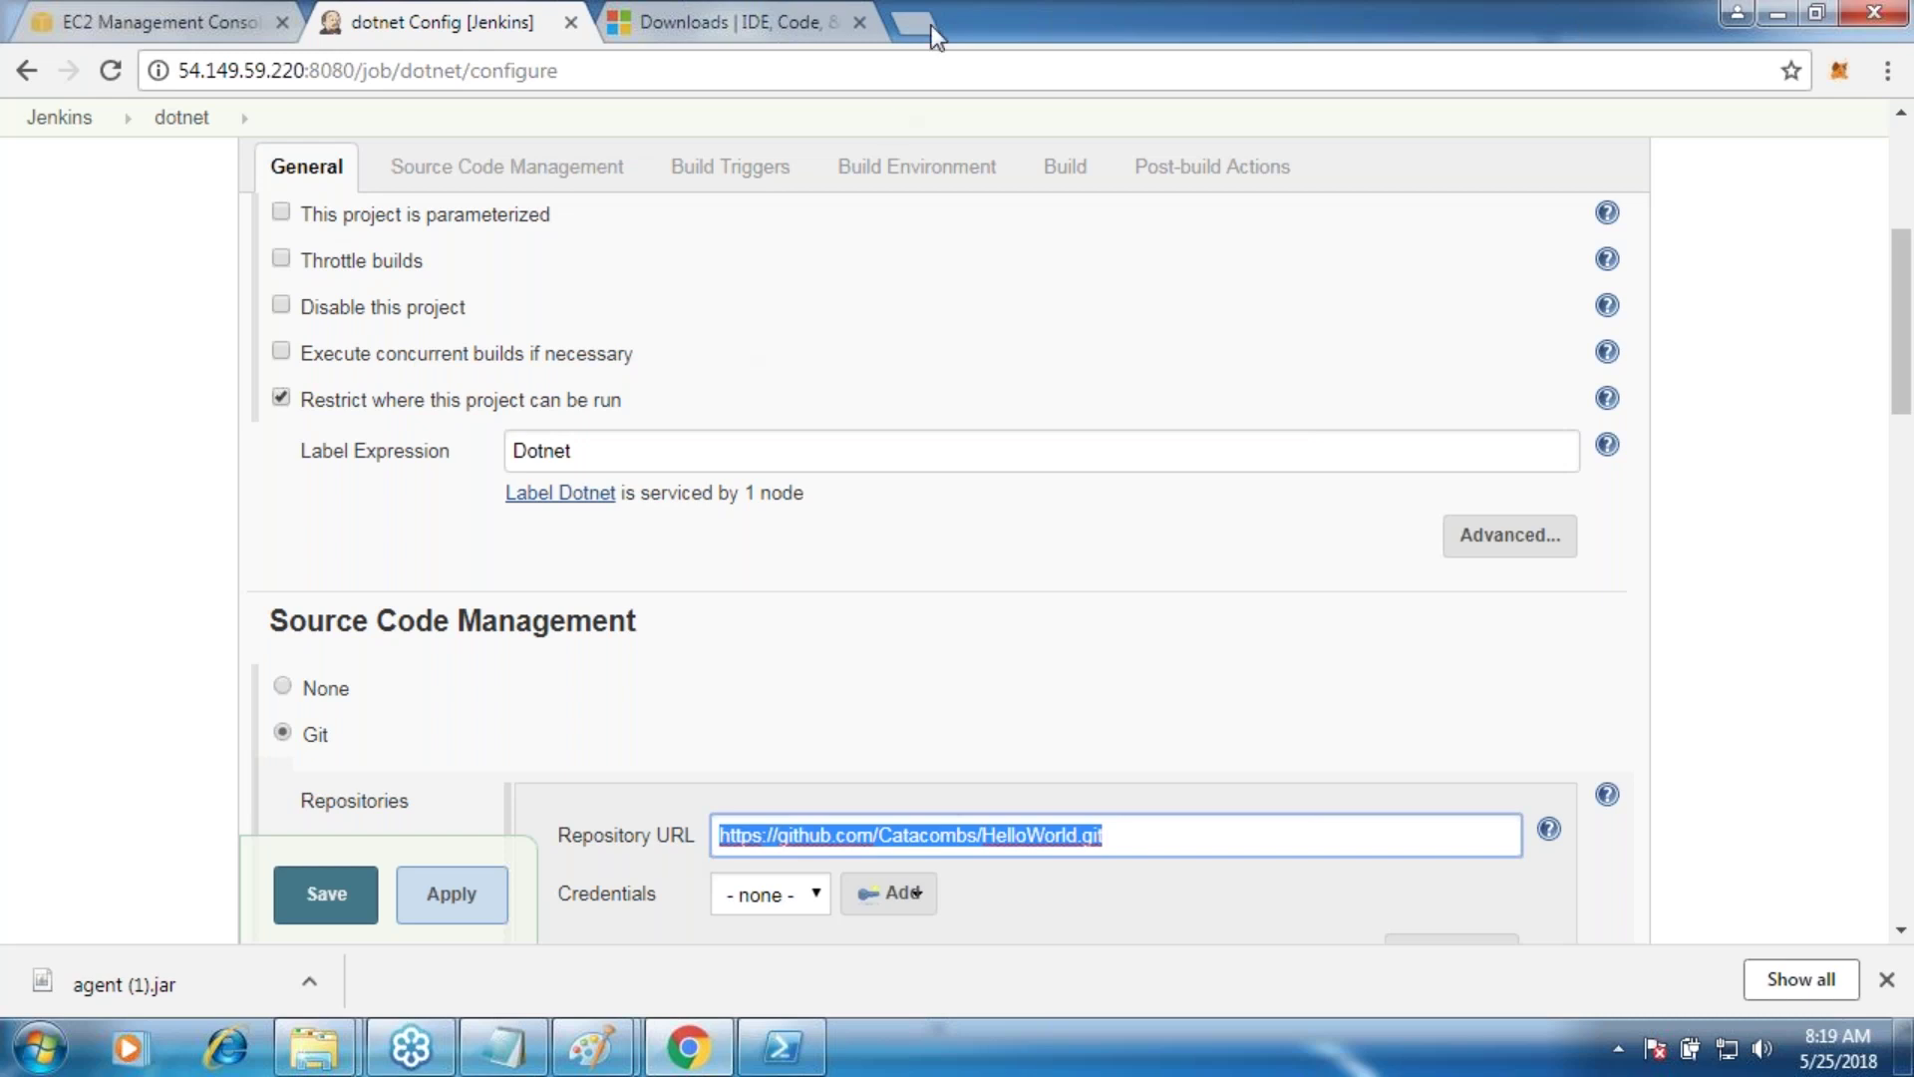
Step: Load the HelloWorld repository on GitHub, open its HelloWorld folder containing HelloWorld.sln, and return to Jenkins
key(ctrl+t)
key(ctrl+v)
key(Return)
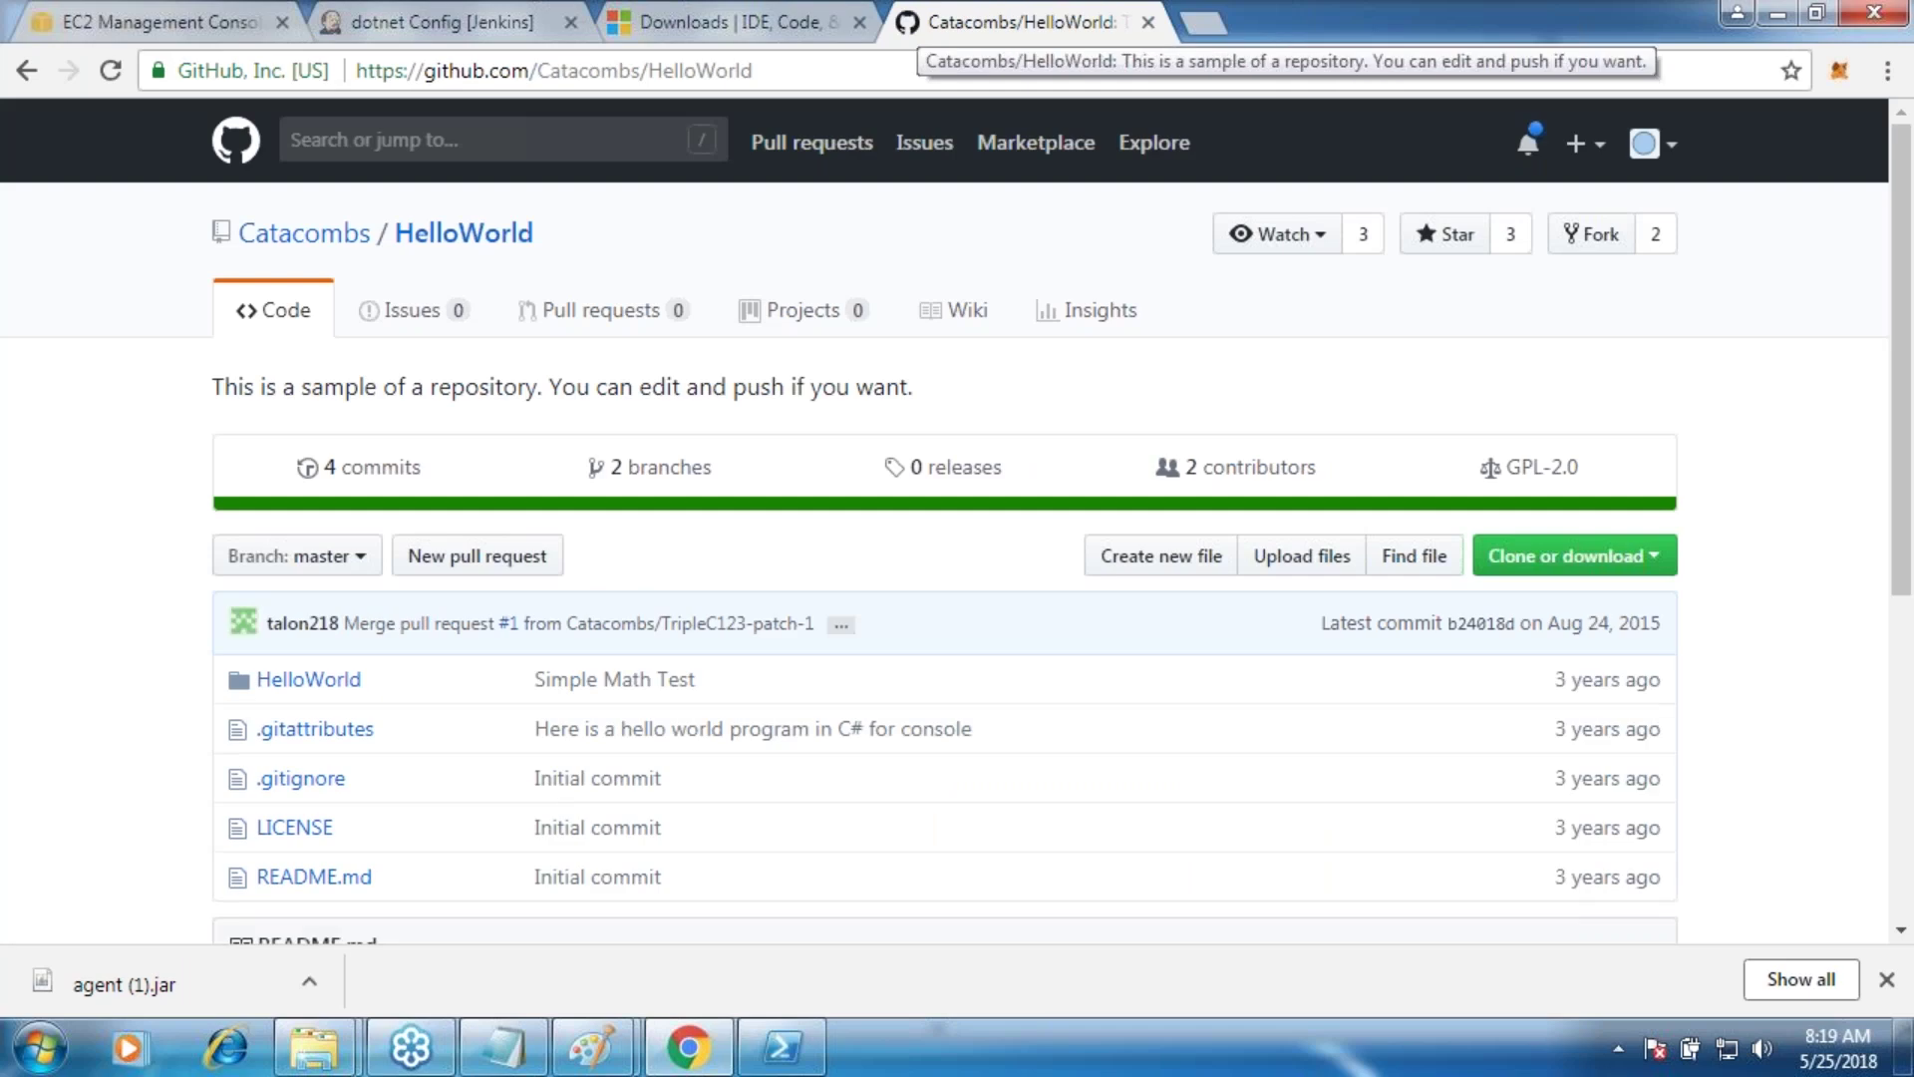
scroll(947, 558, down, 1)
scroll(299, 384, down, 3)
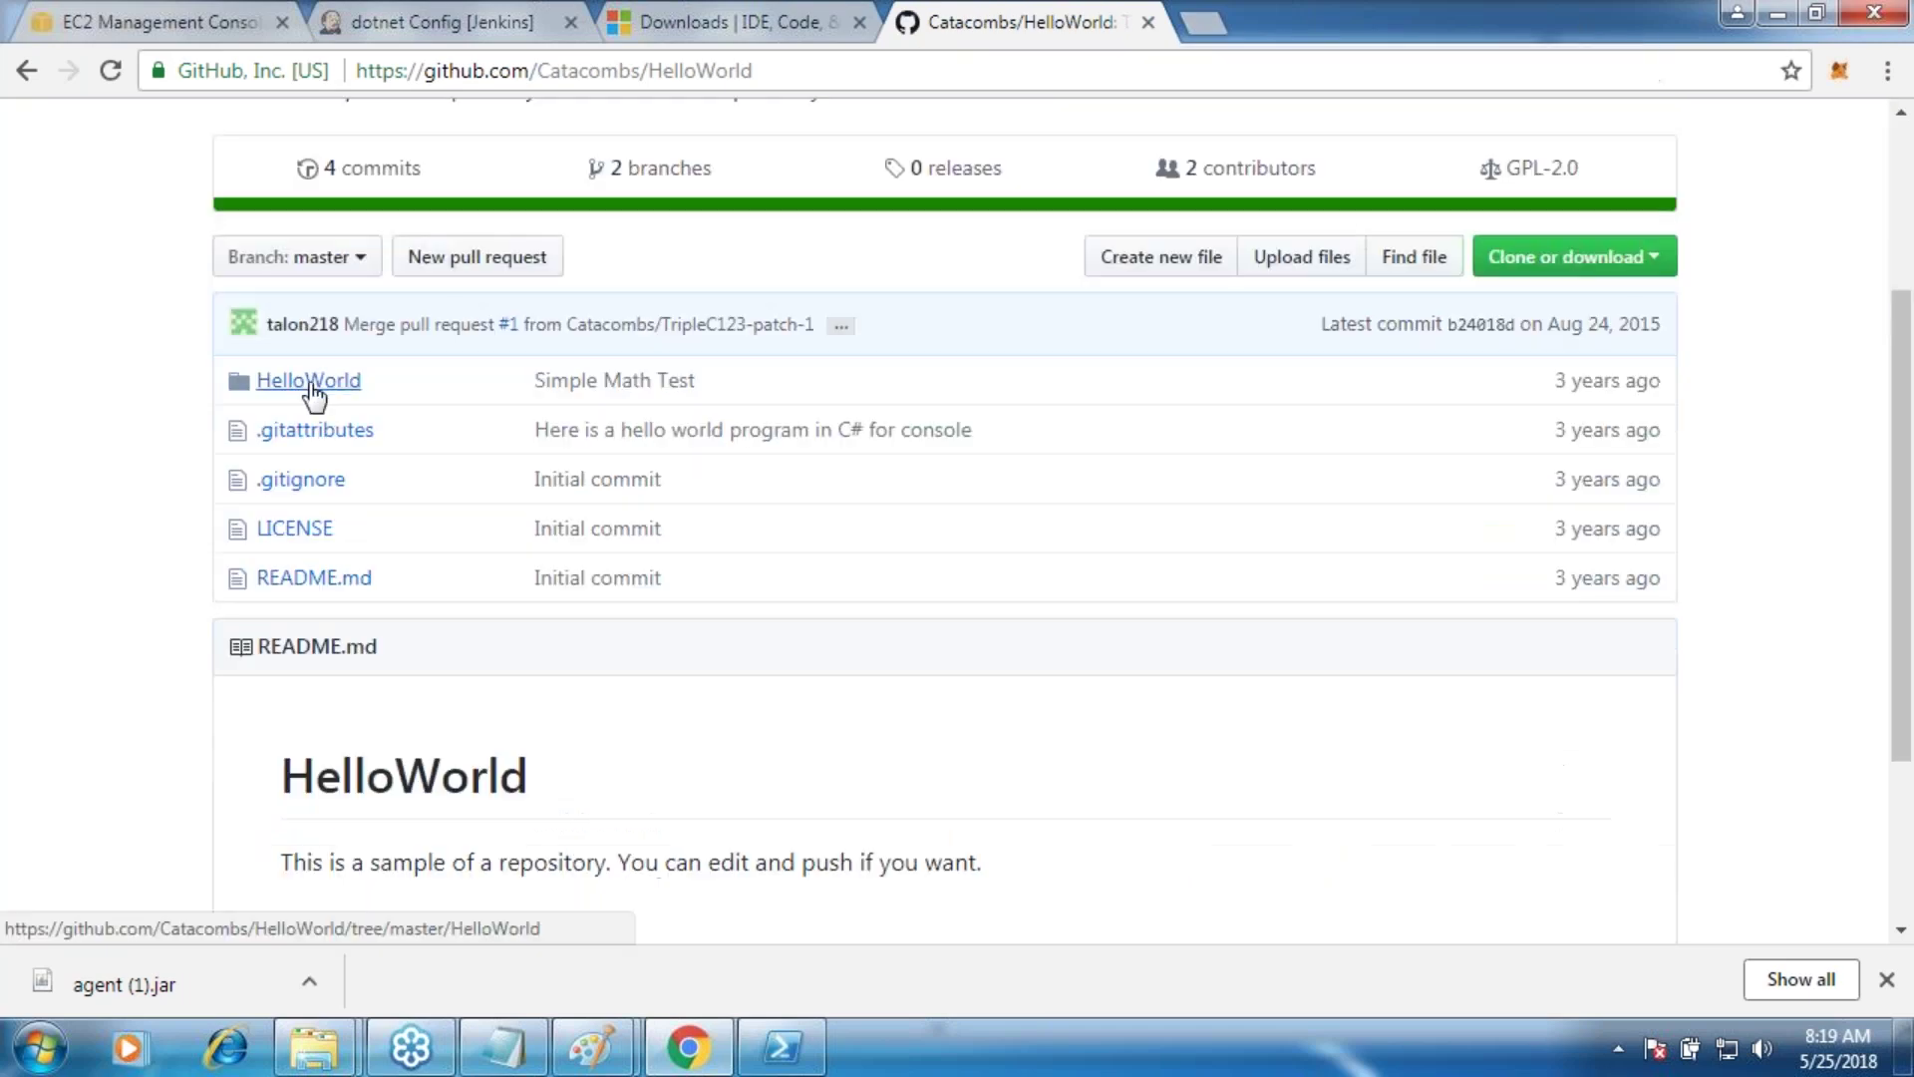
click(304, 380)
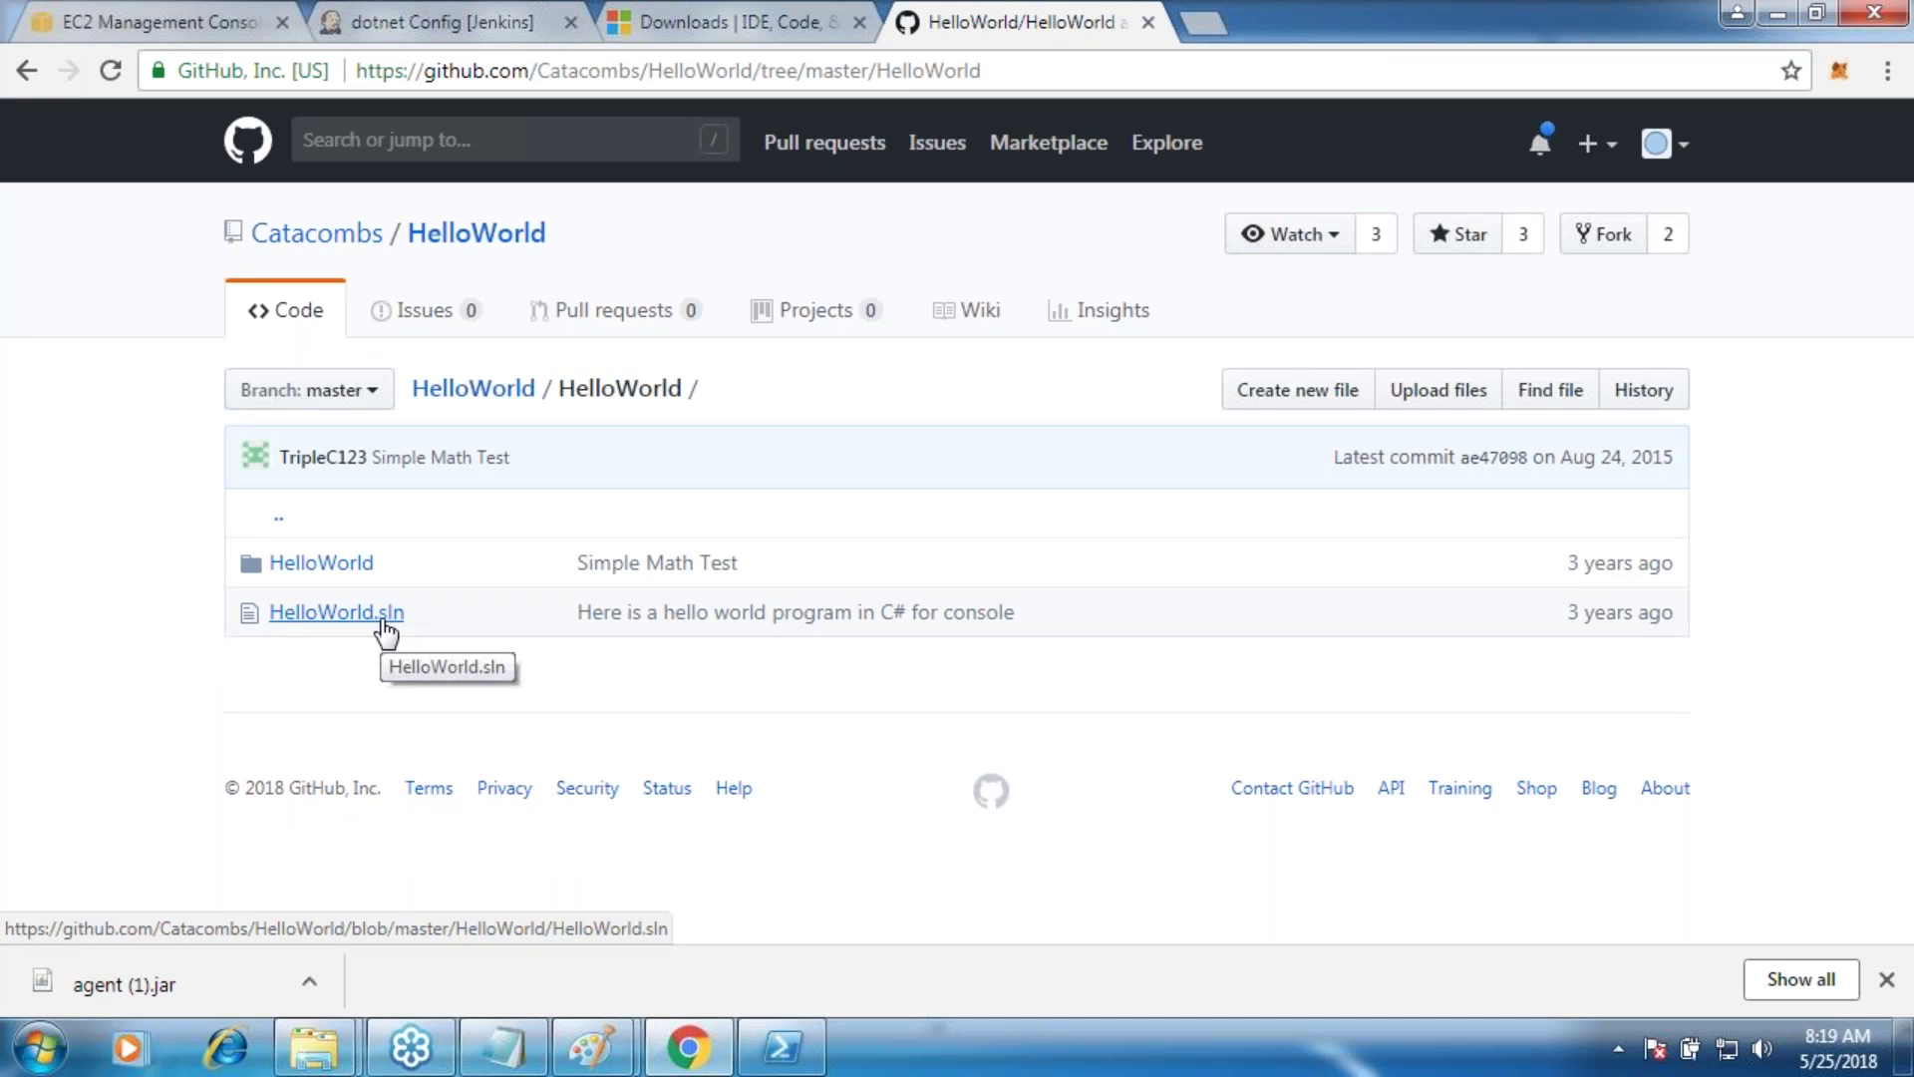
click(473, 33)
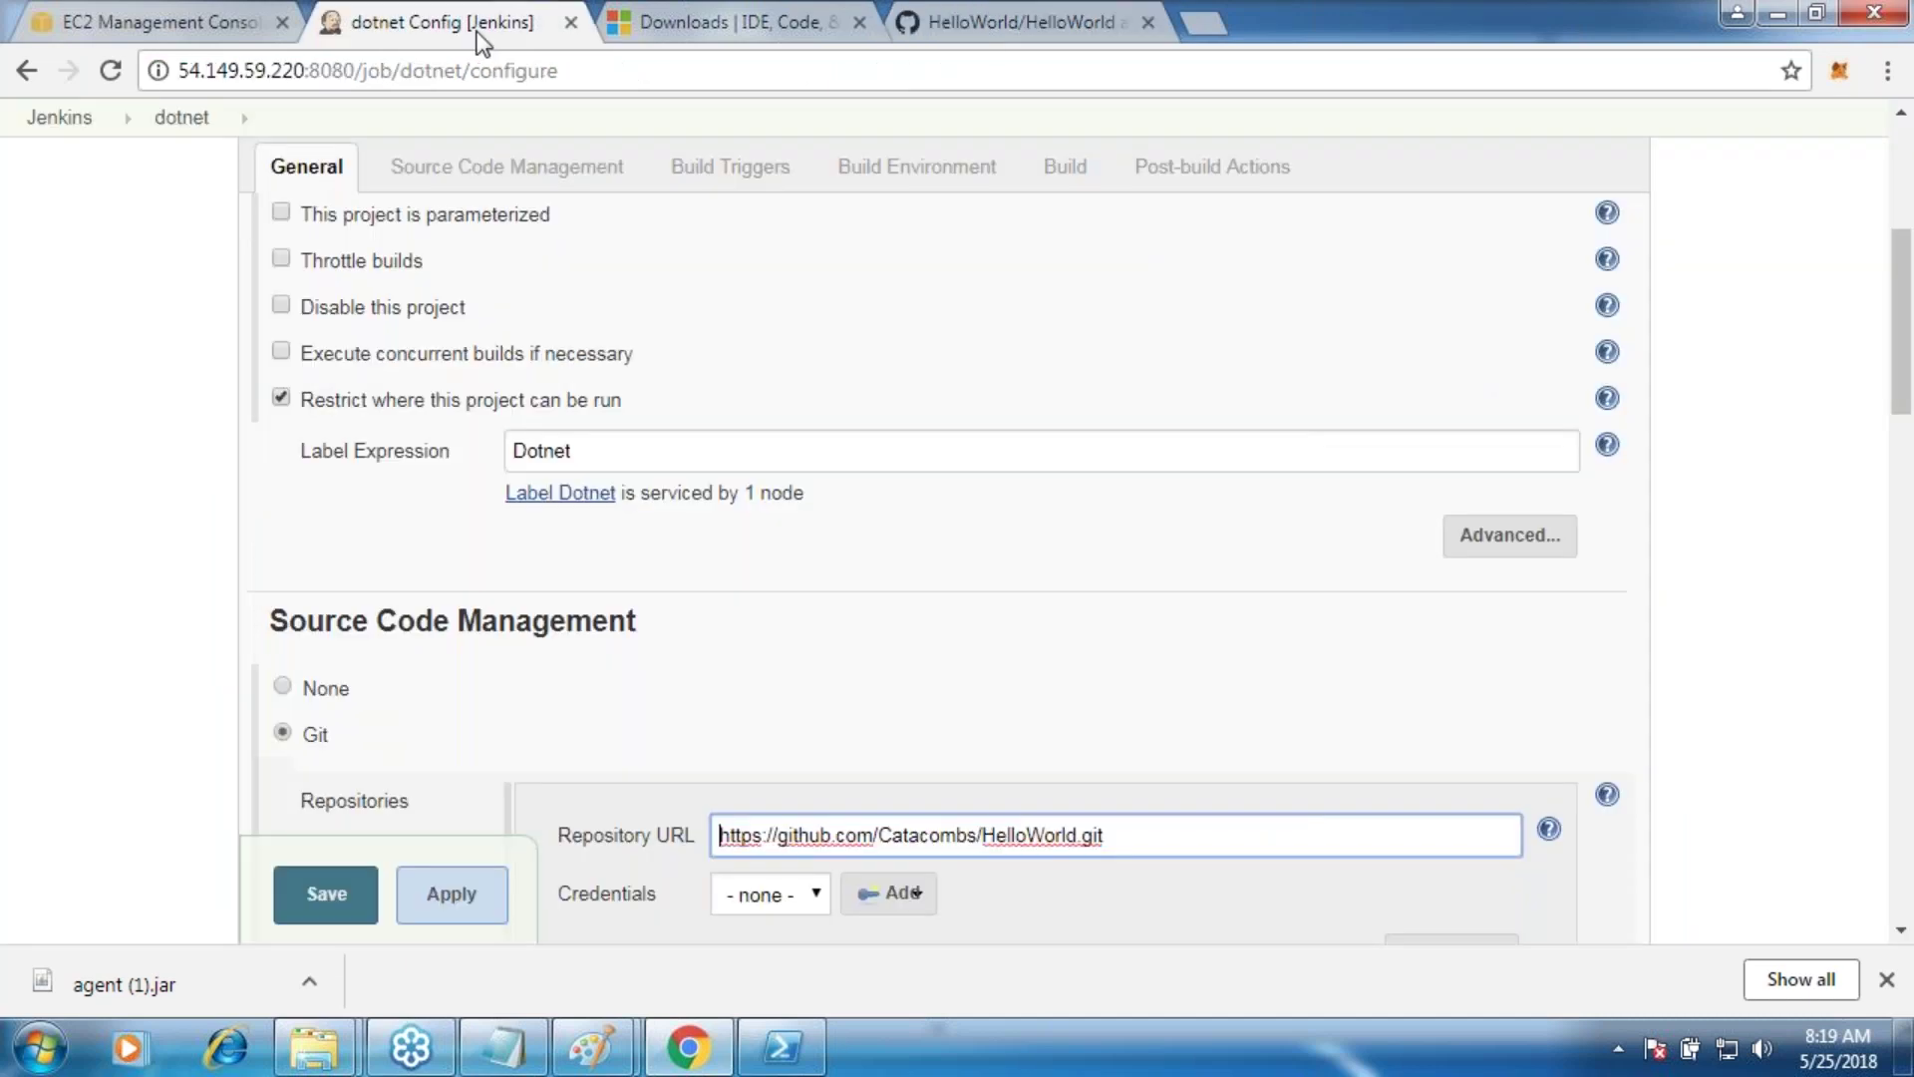
Step: Review the dotnet job's configuration up to its HelloWorld Git repo, master branch and Dotnet label restriction
click(1073, 186)
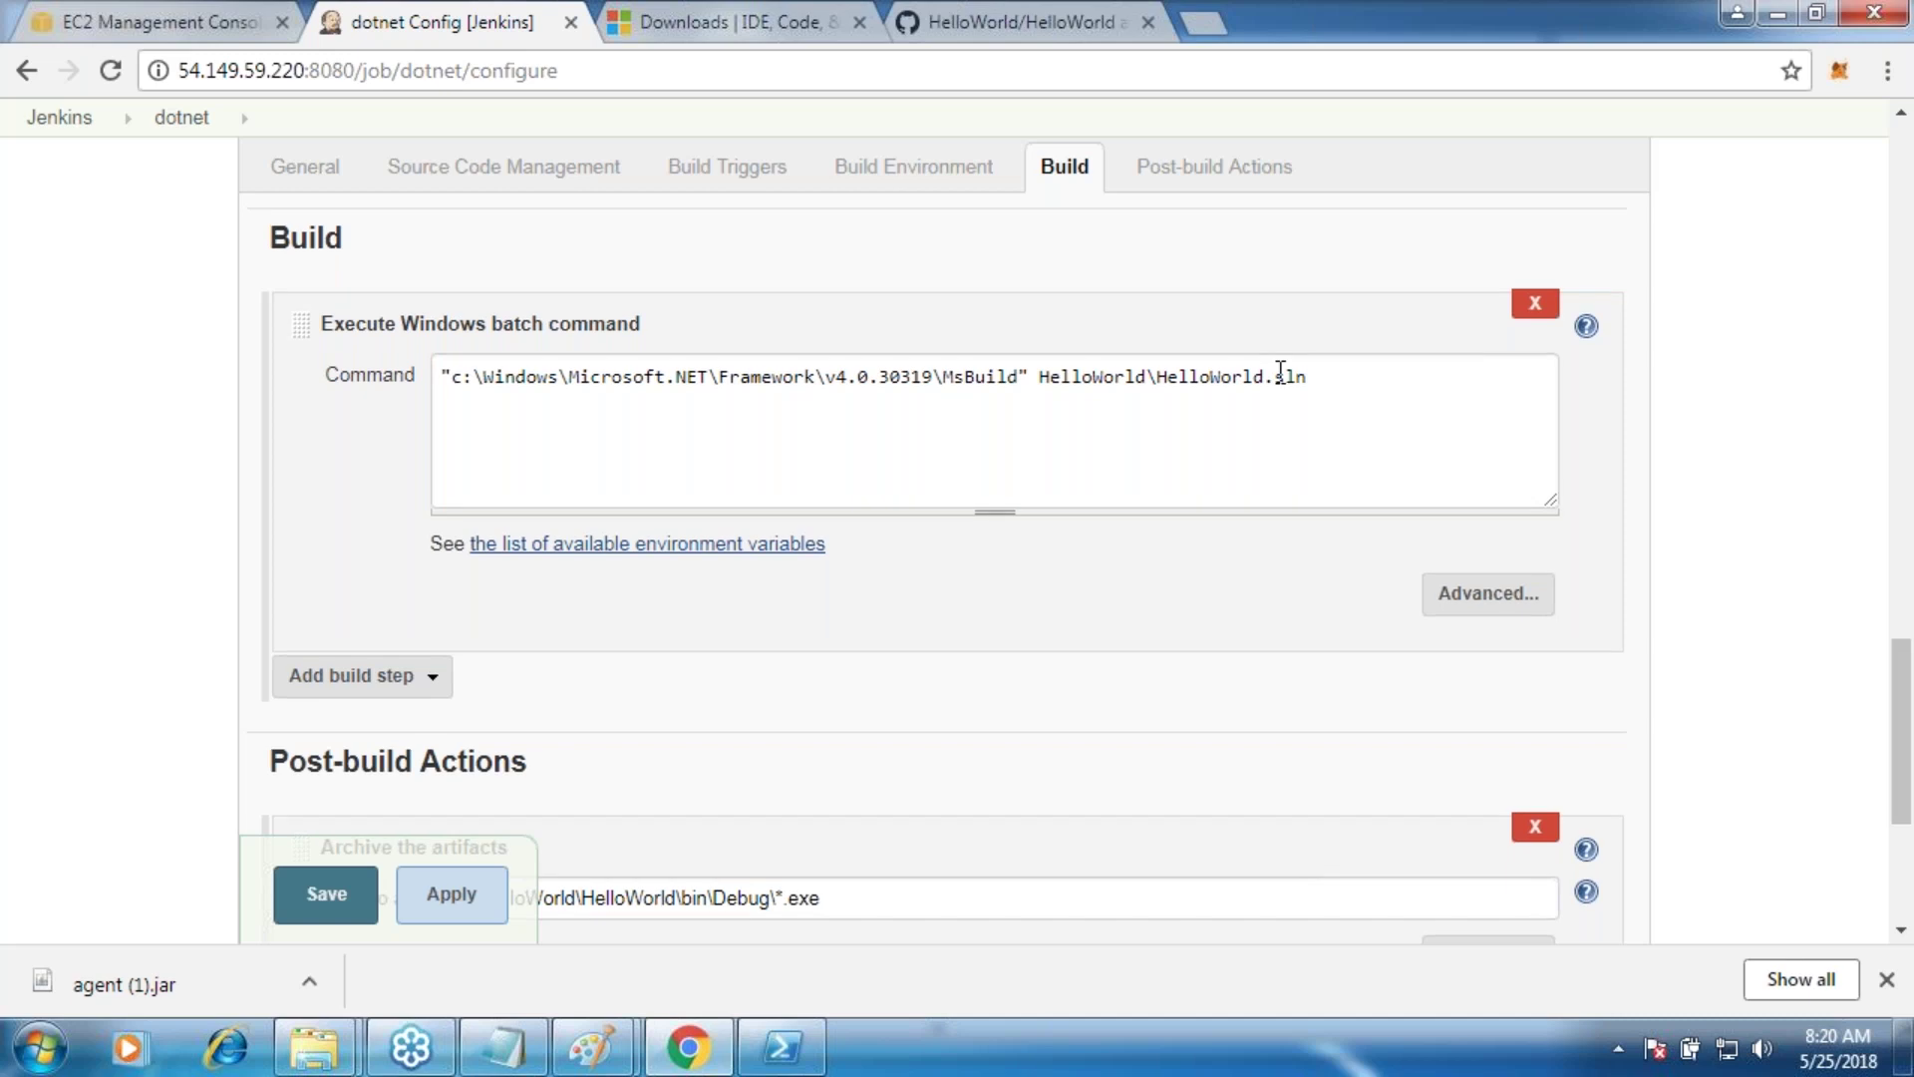
scroll(1281, 371, up, 6)
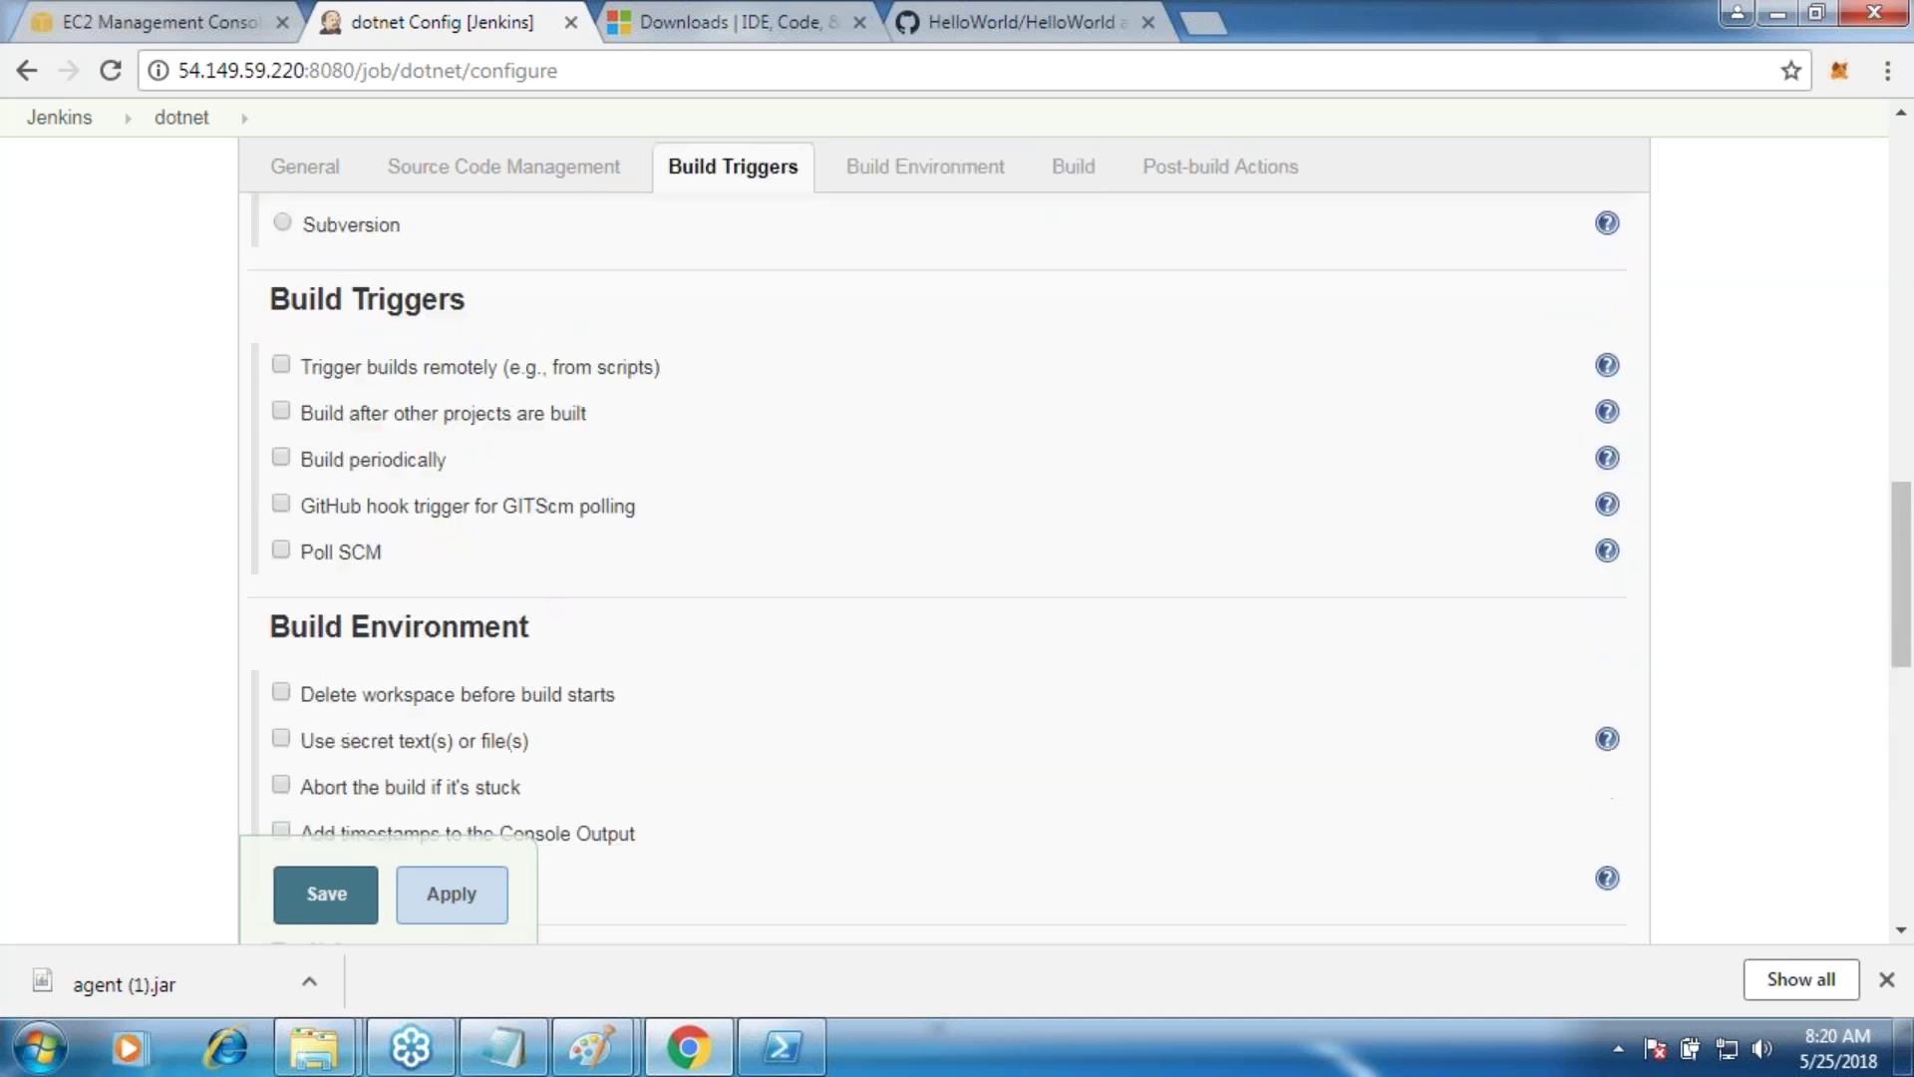
scroll(915, 587, up, 5)
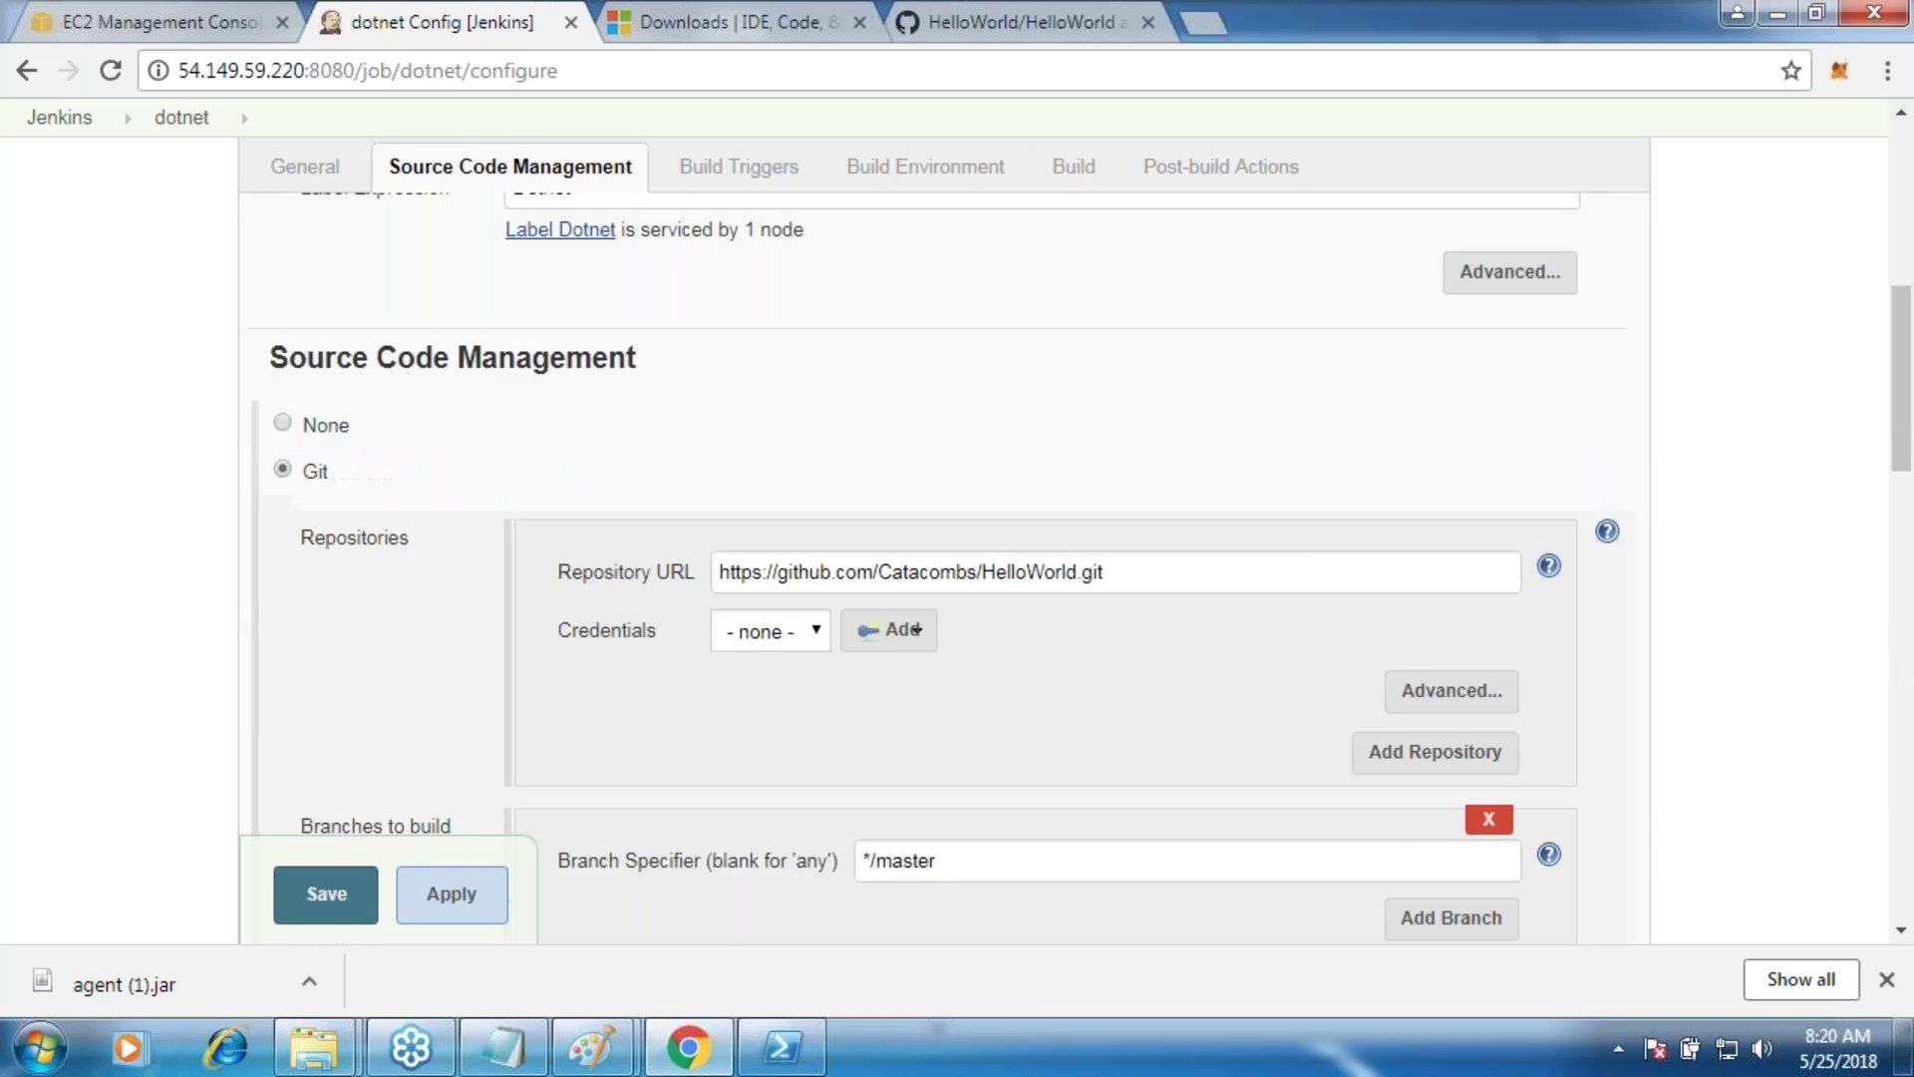
scroll(915, 587, up, 5)
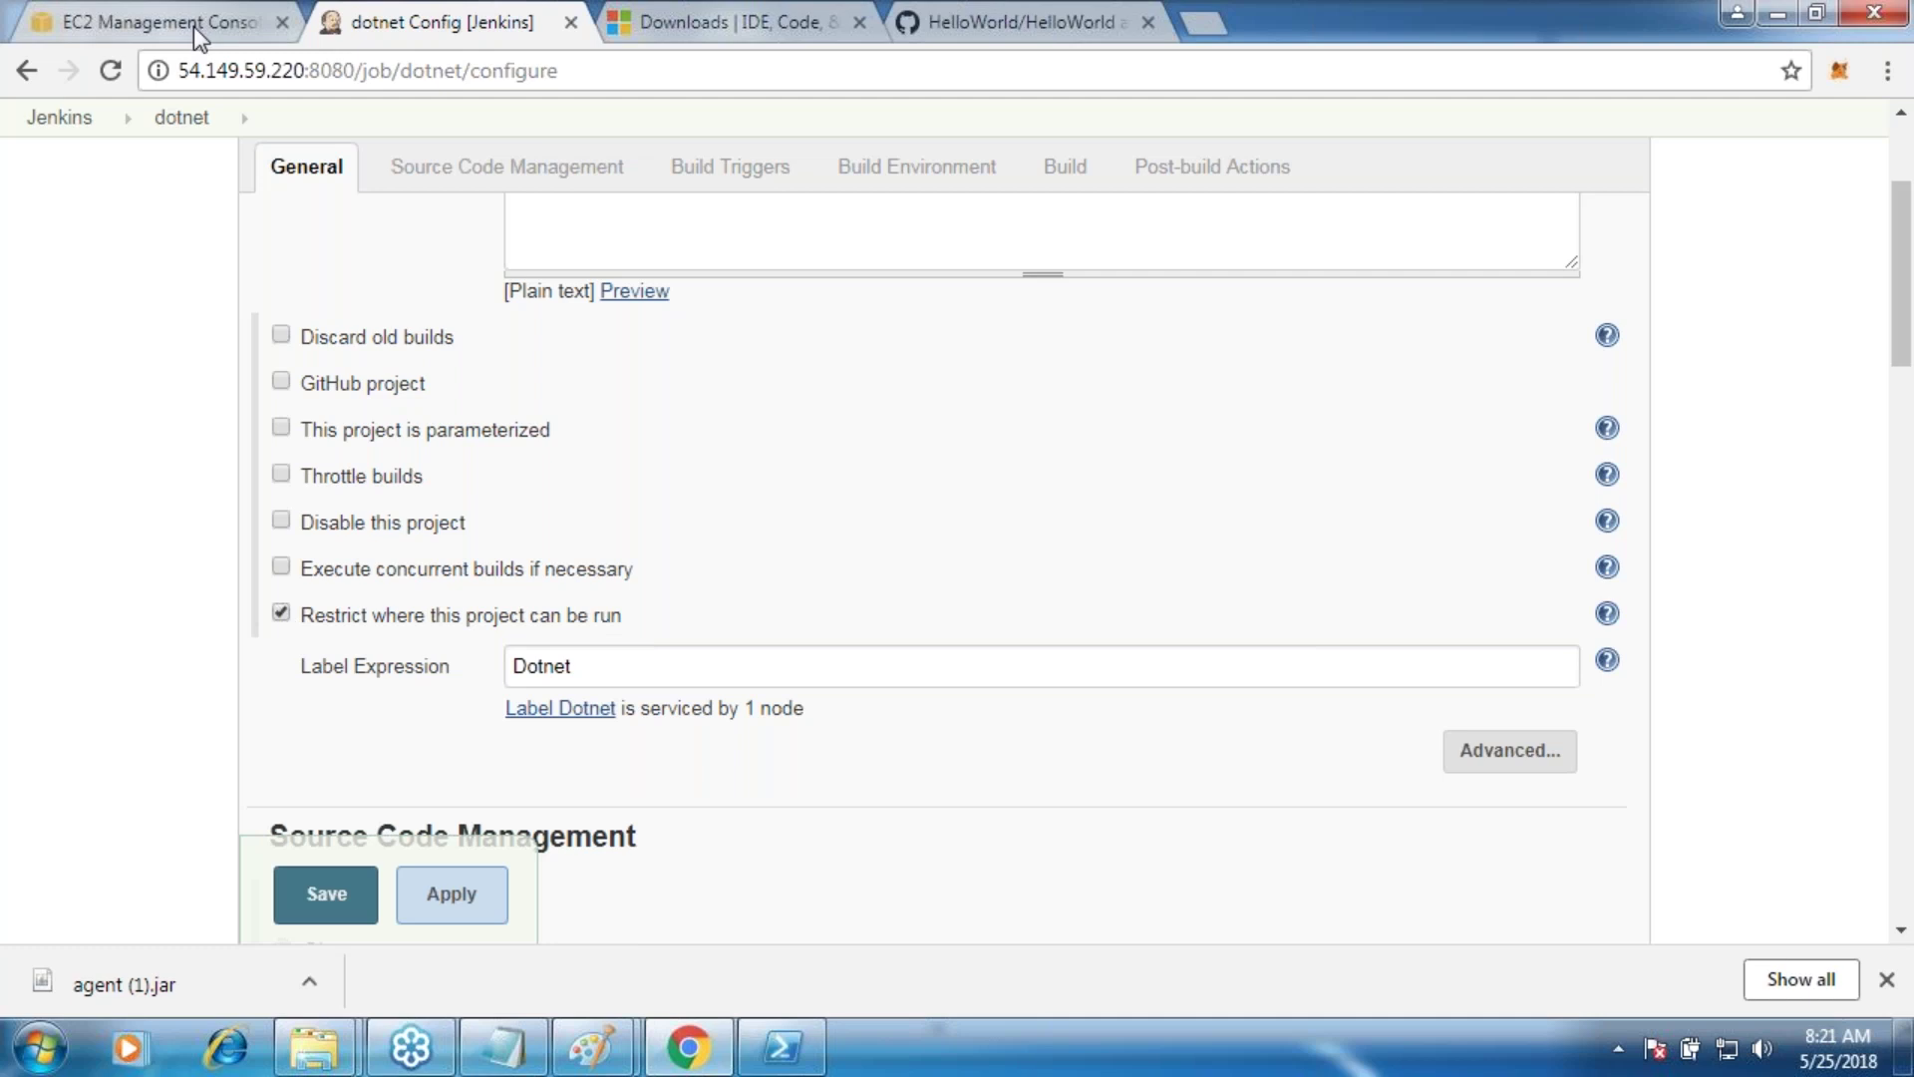
Step: Open the New Item form in a separate tab alongside the dotnet job's configuration
click(60, 117)
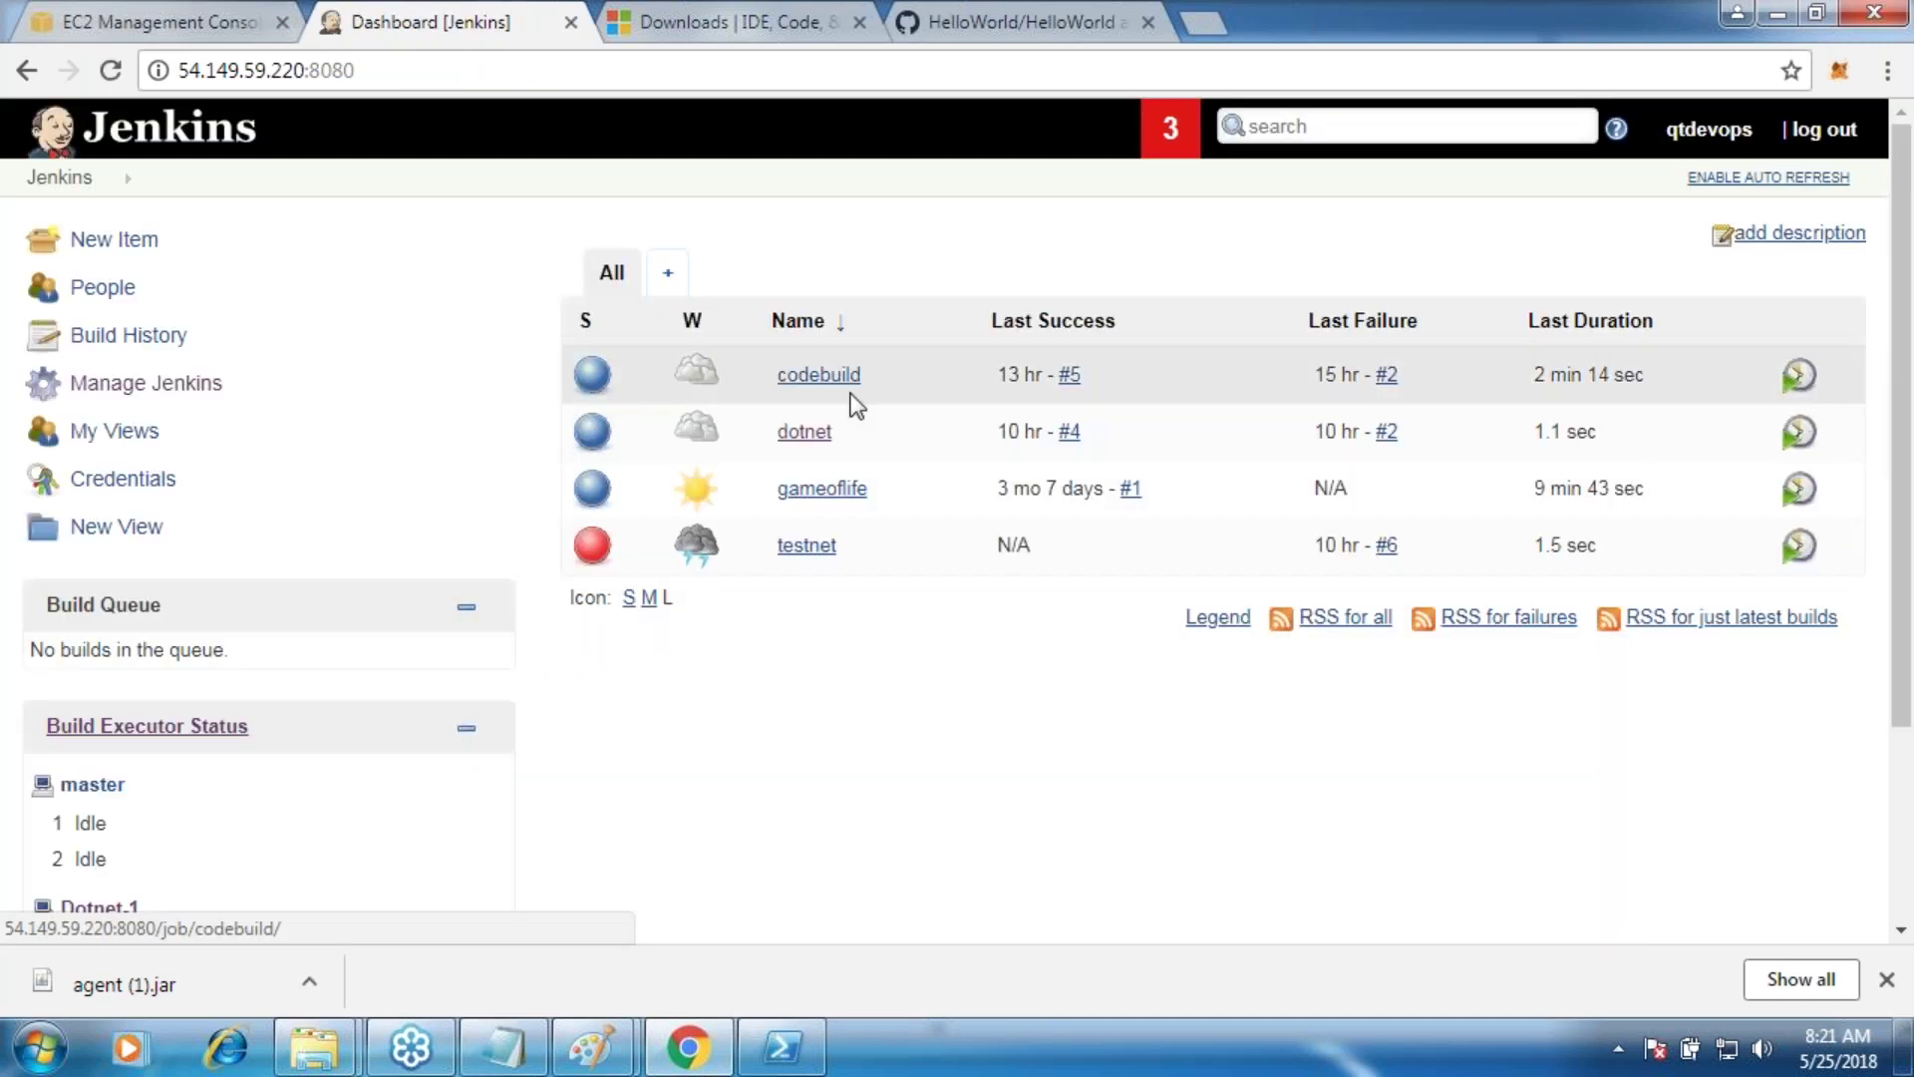
right_click(105, 241)
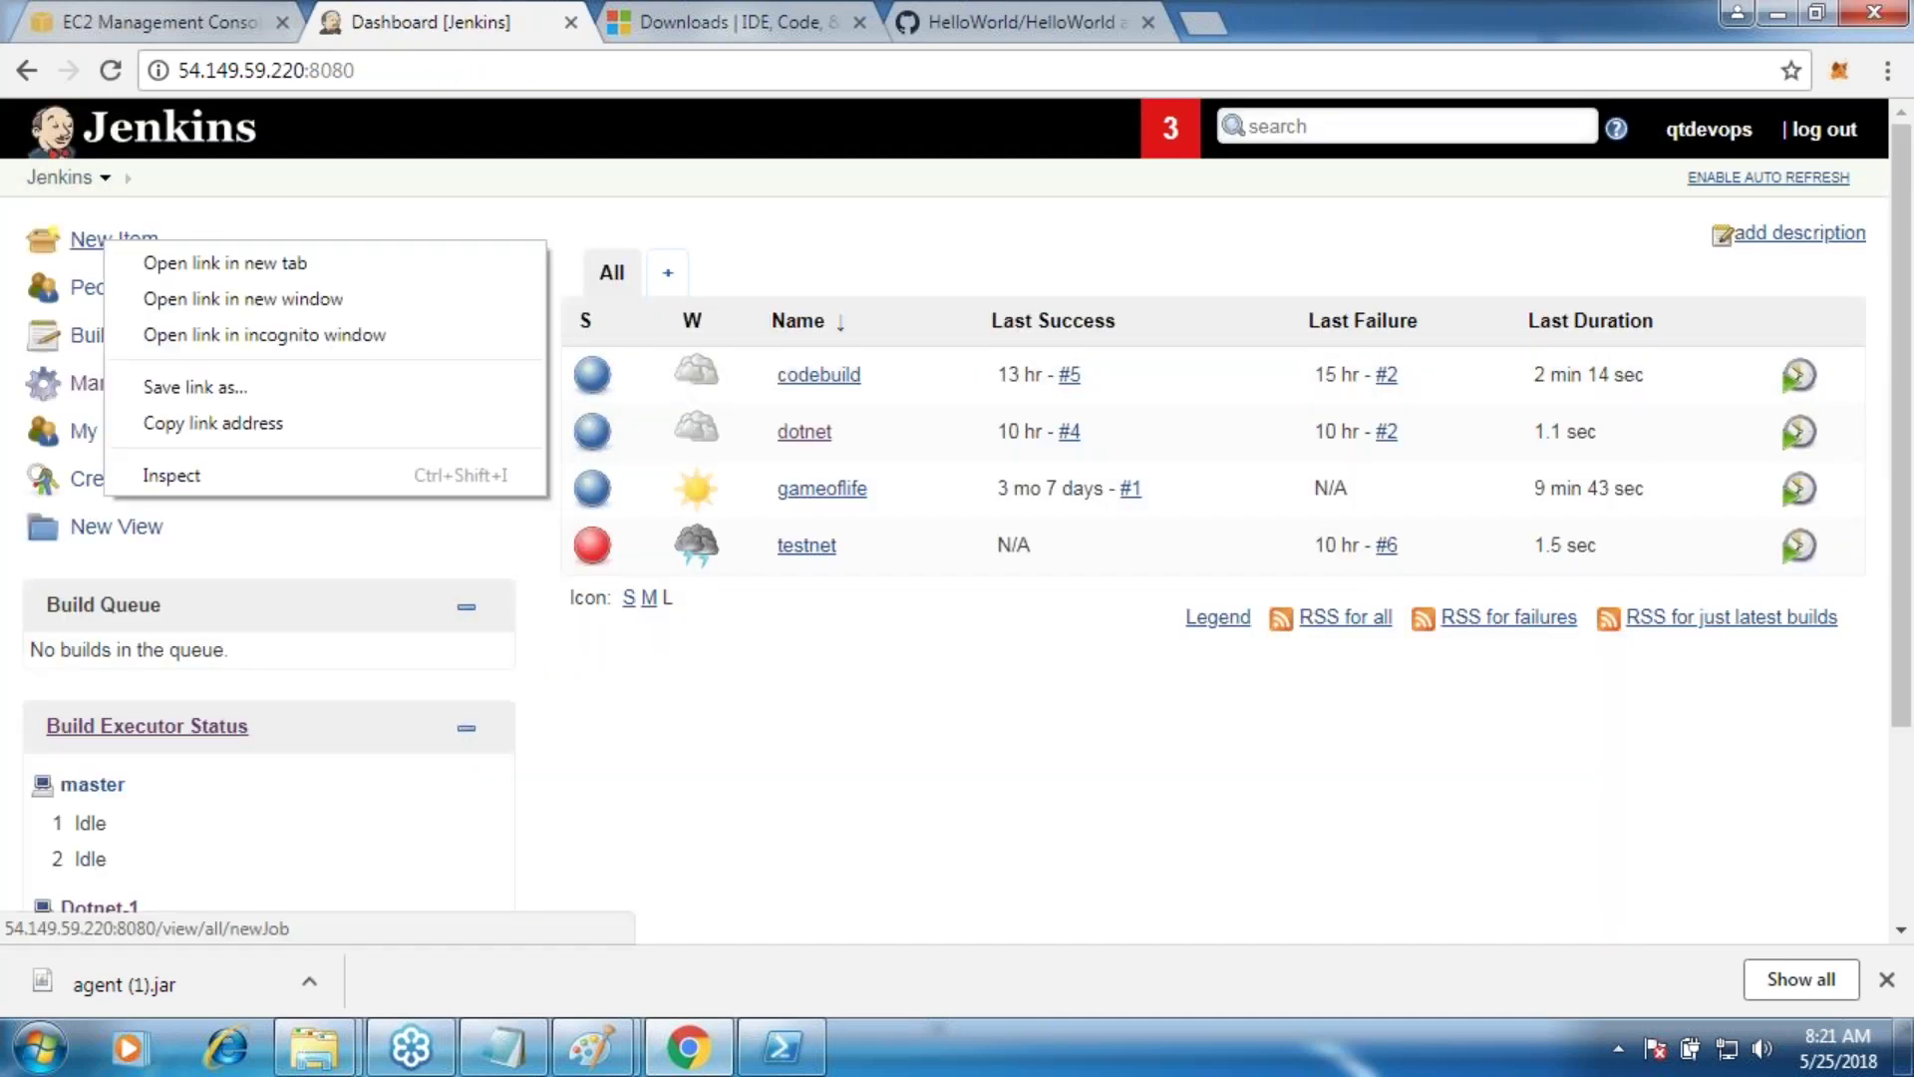
click(178, 265)
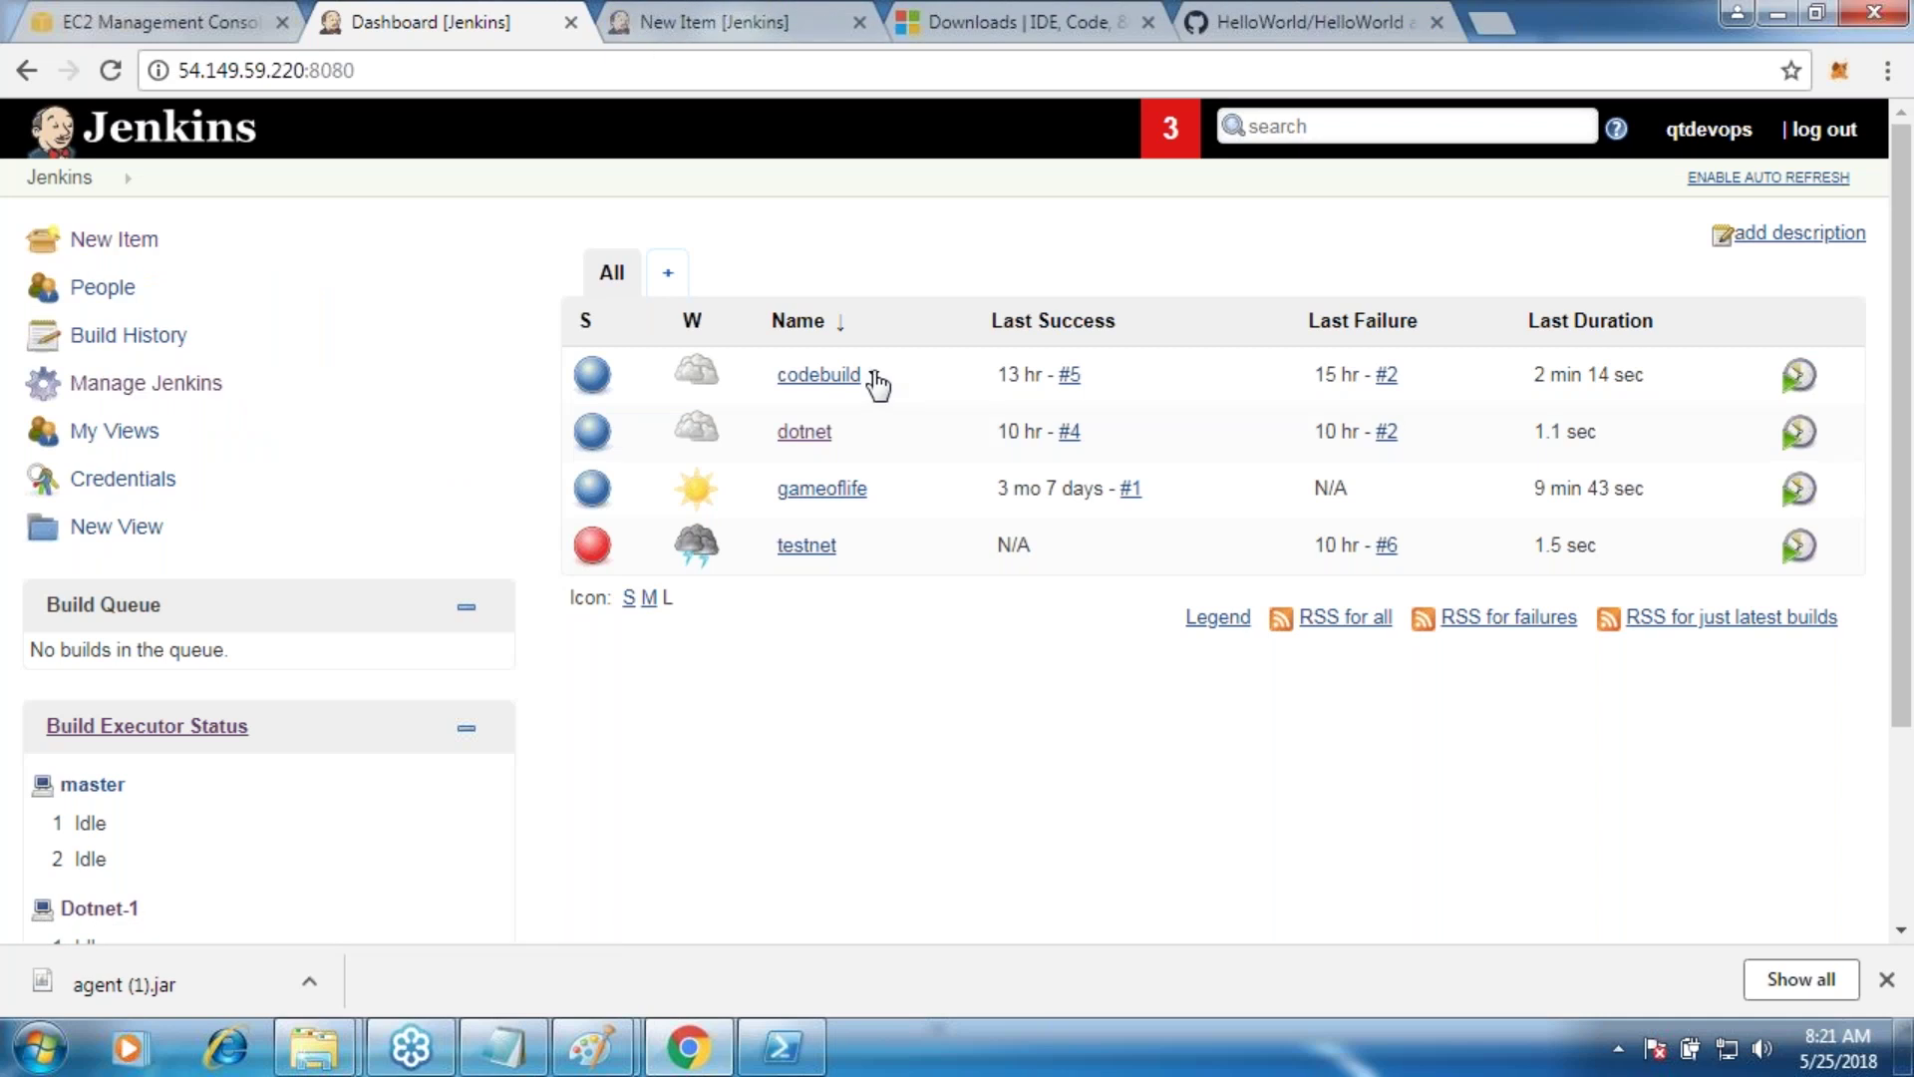
click(845, 433)
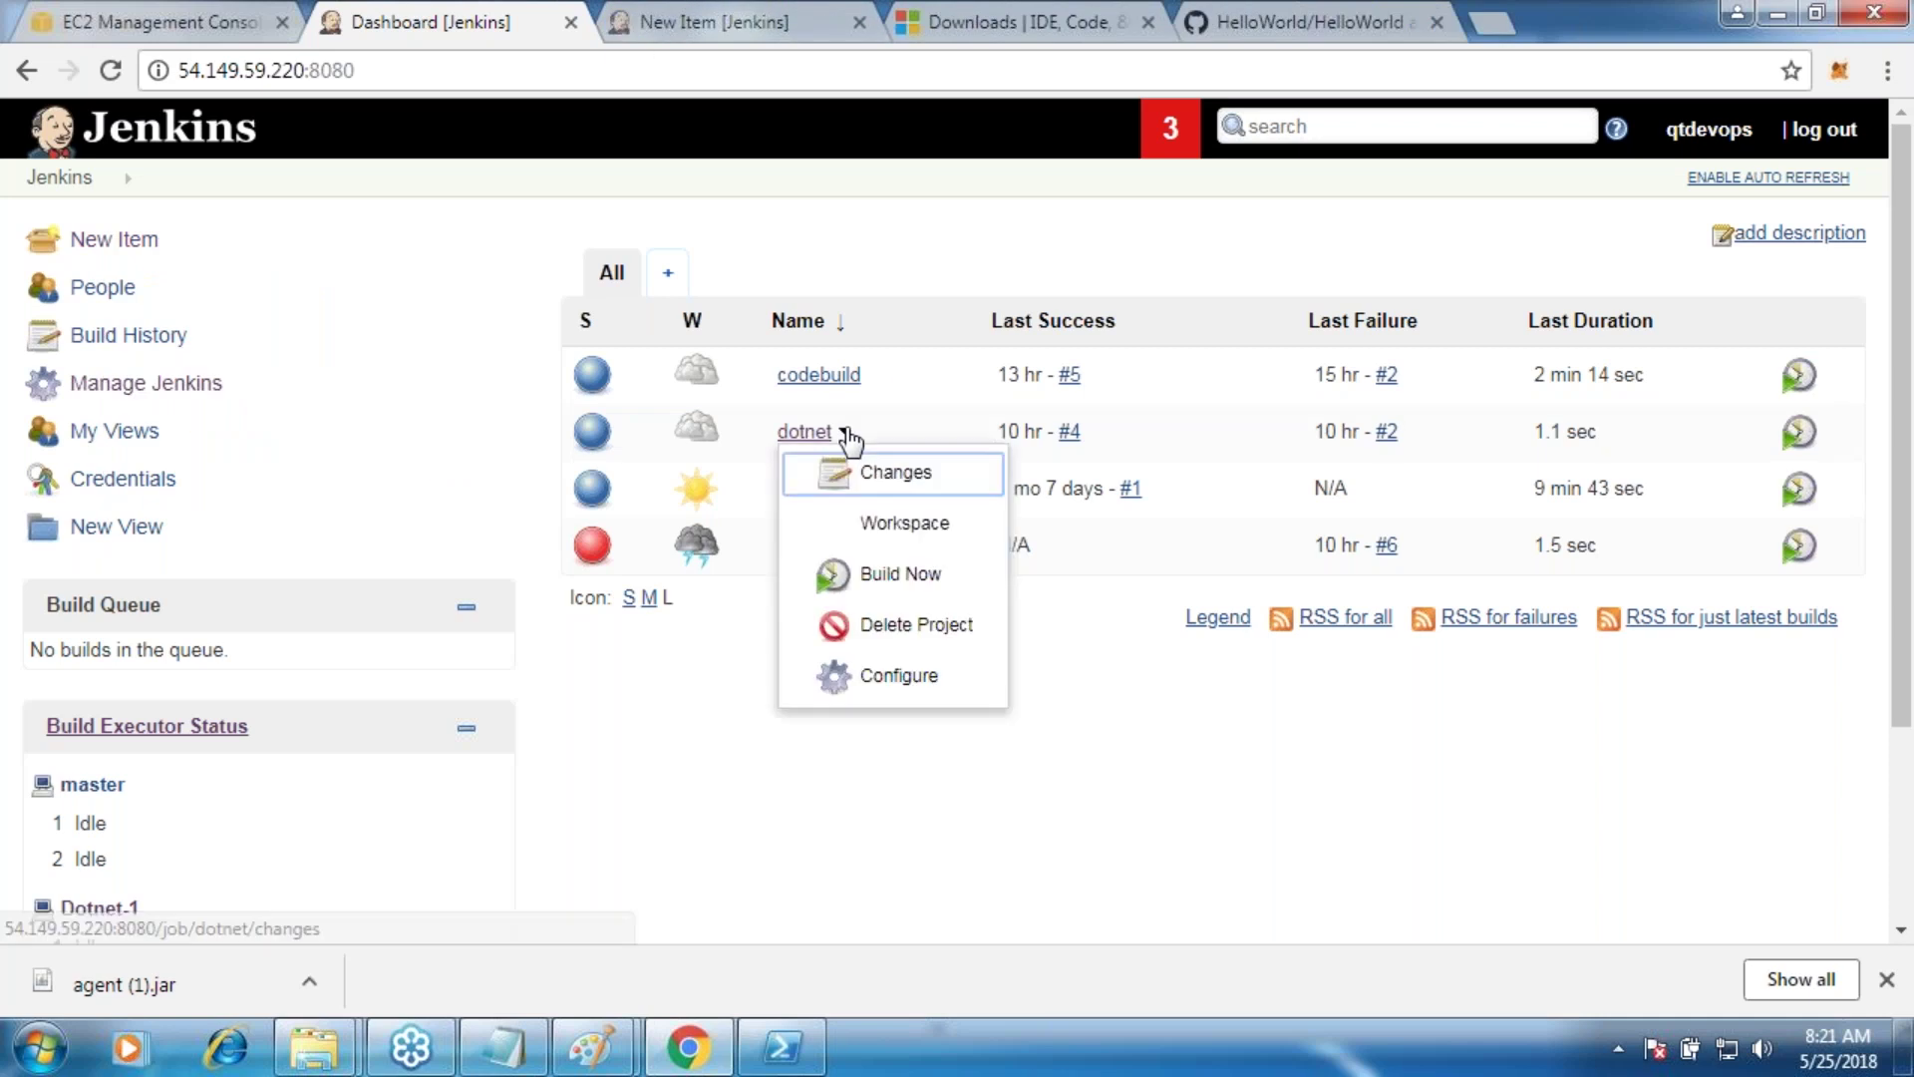
click(898, 678)
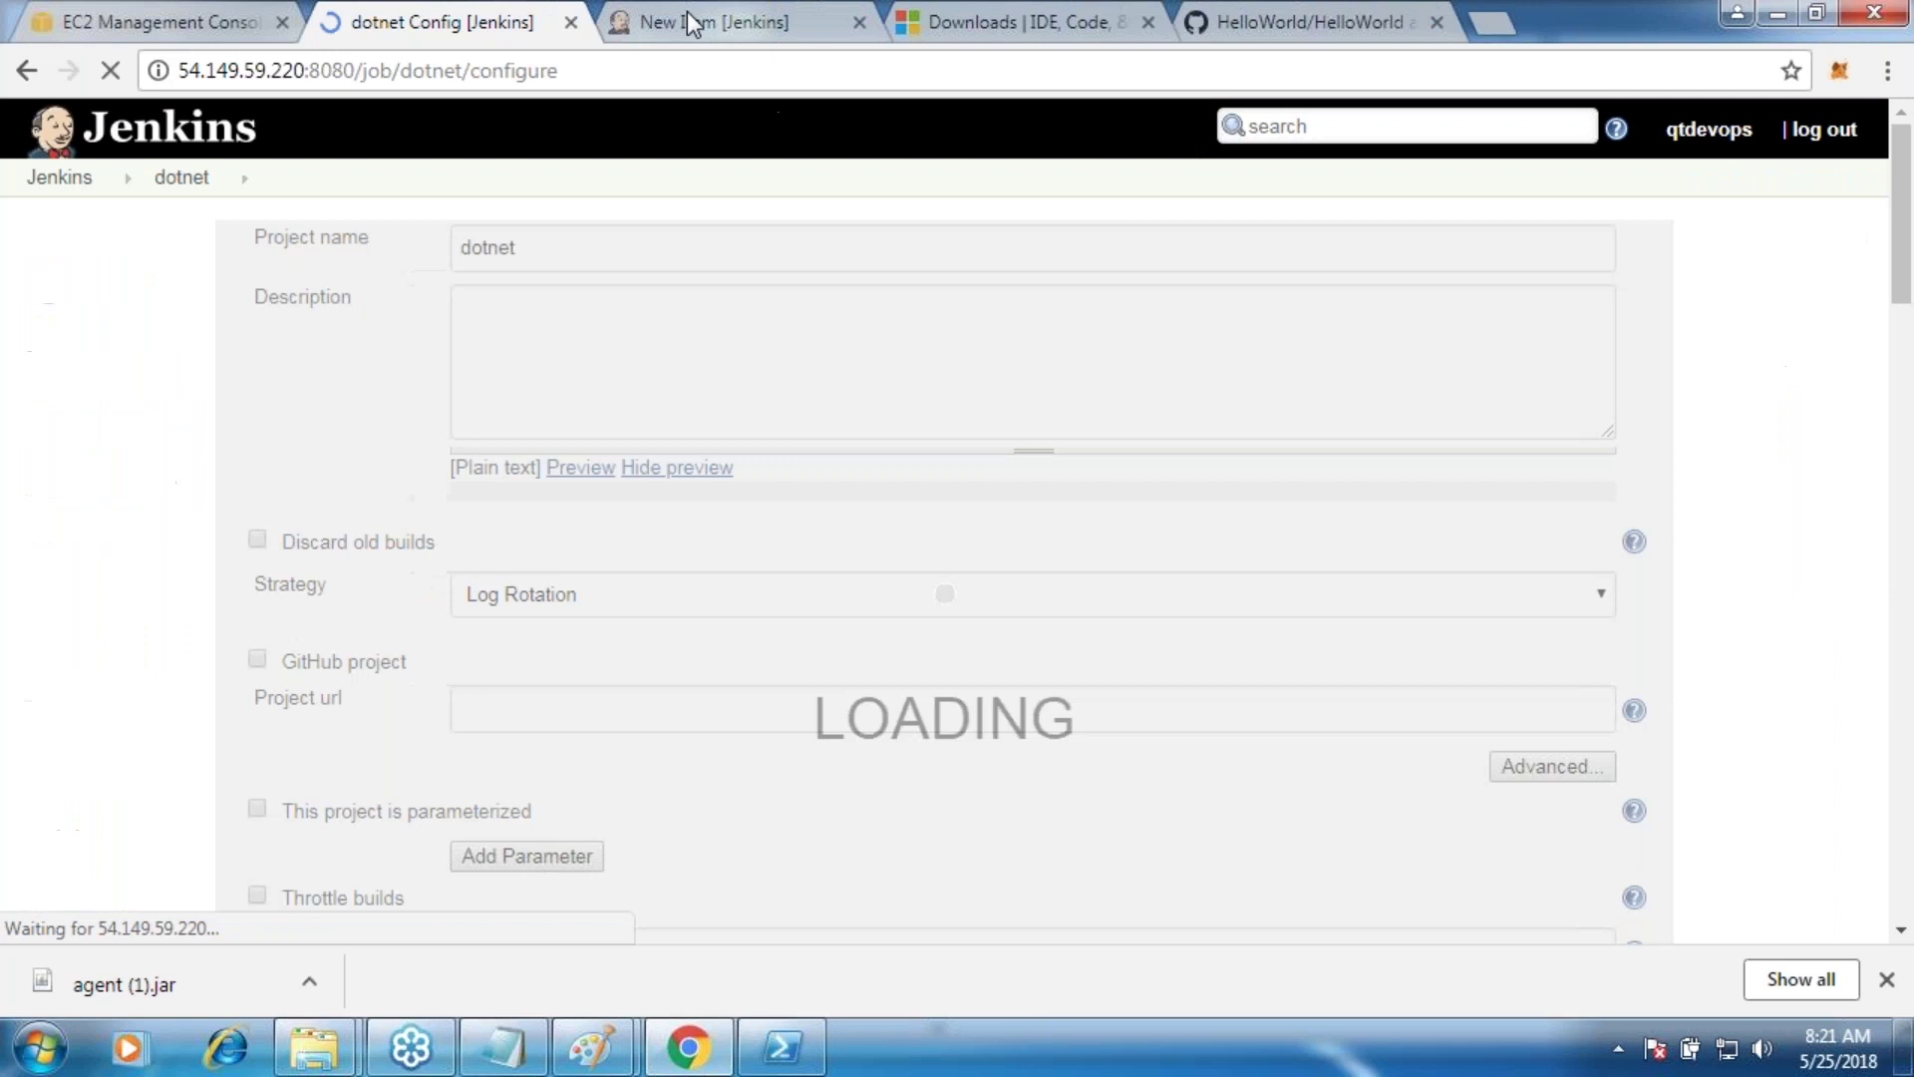
click(696, 22)
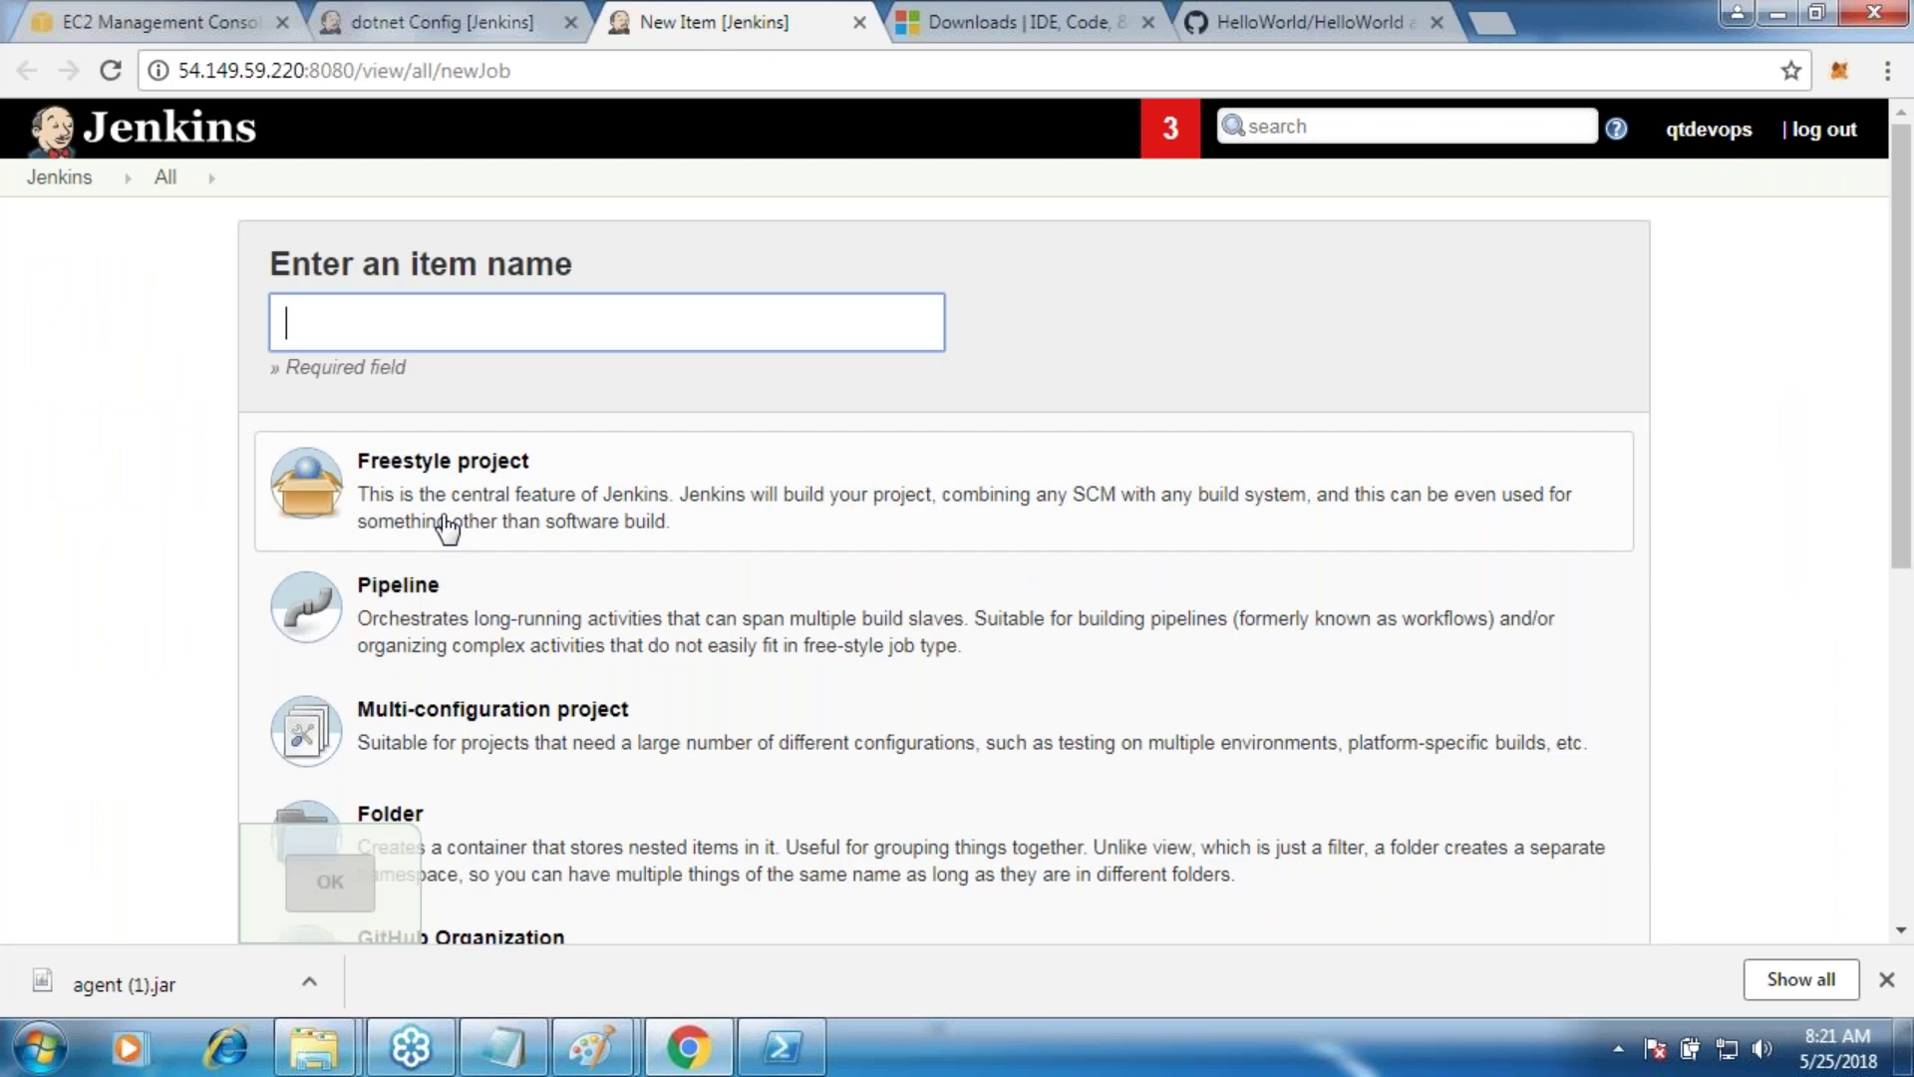
Step: Create a freestyle project named testingdotnet
click(364, 322)
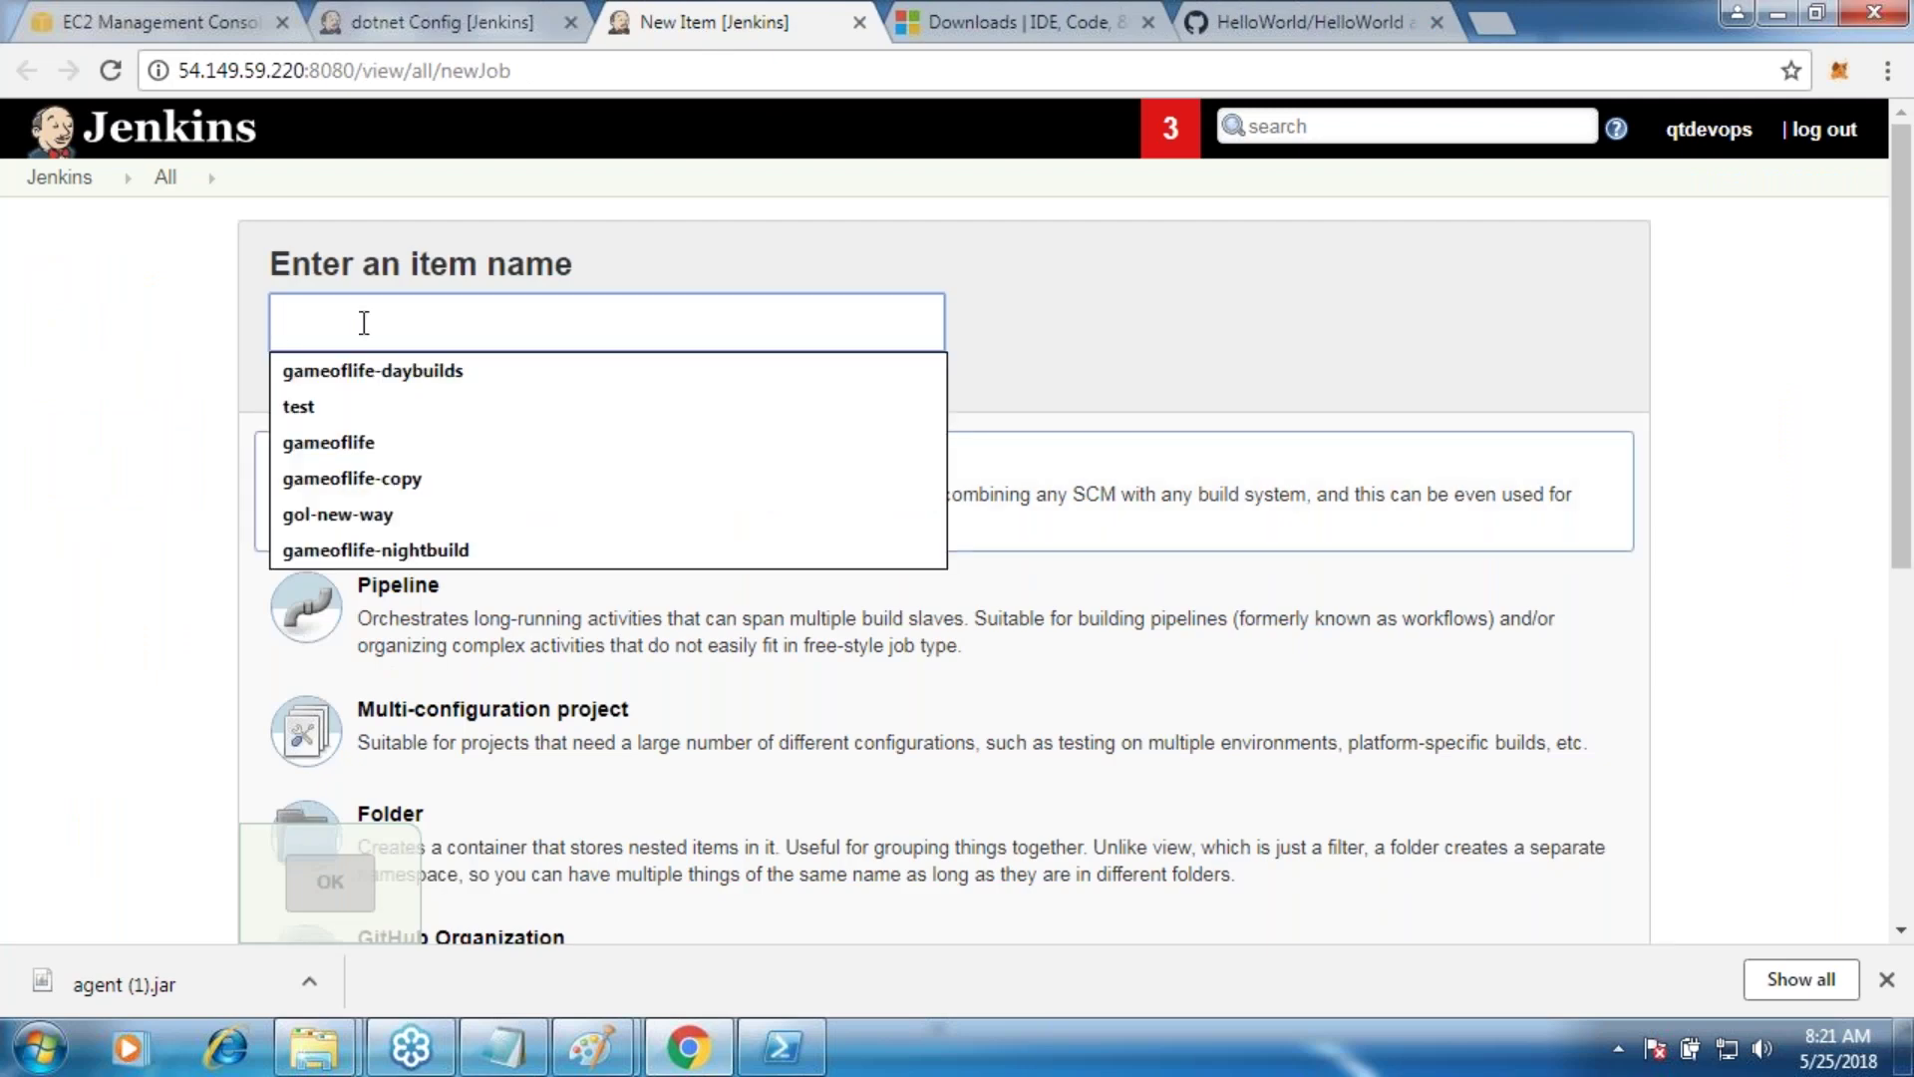
text(testing)
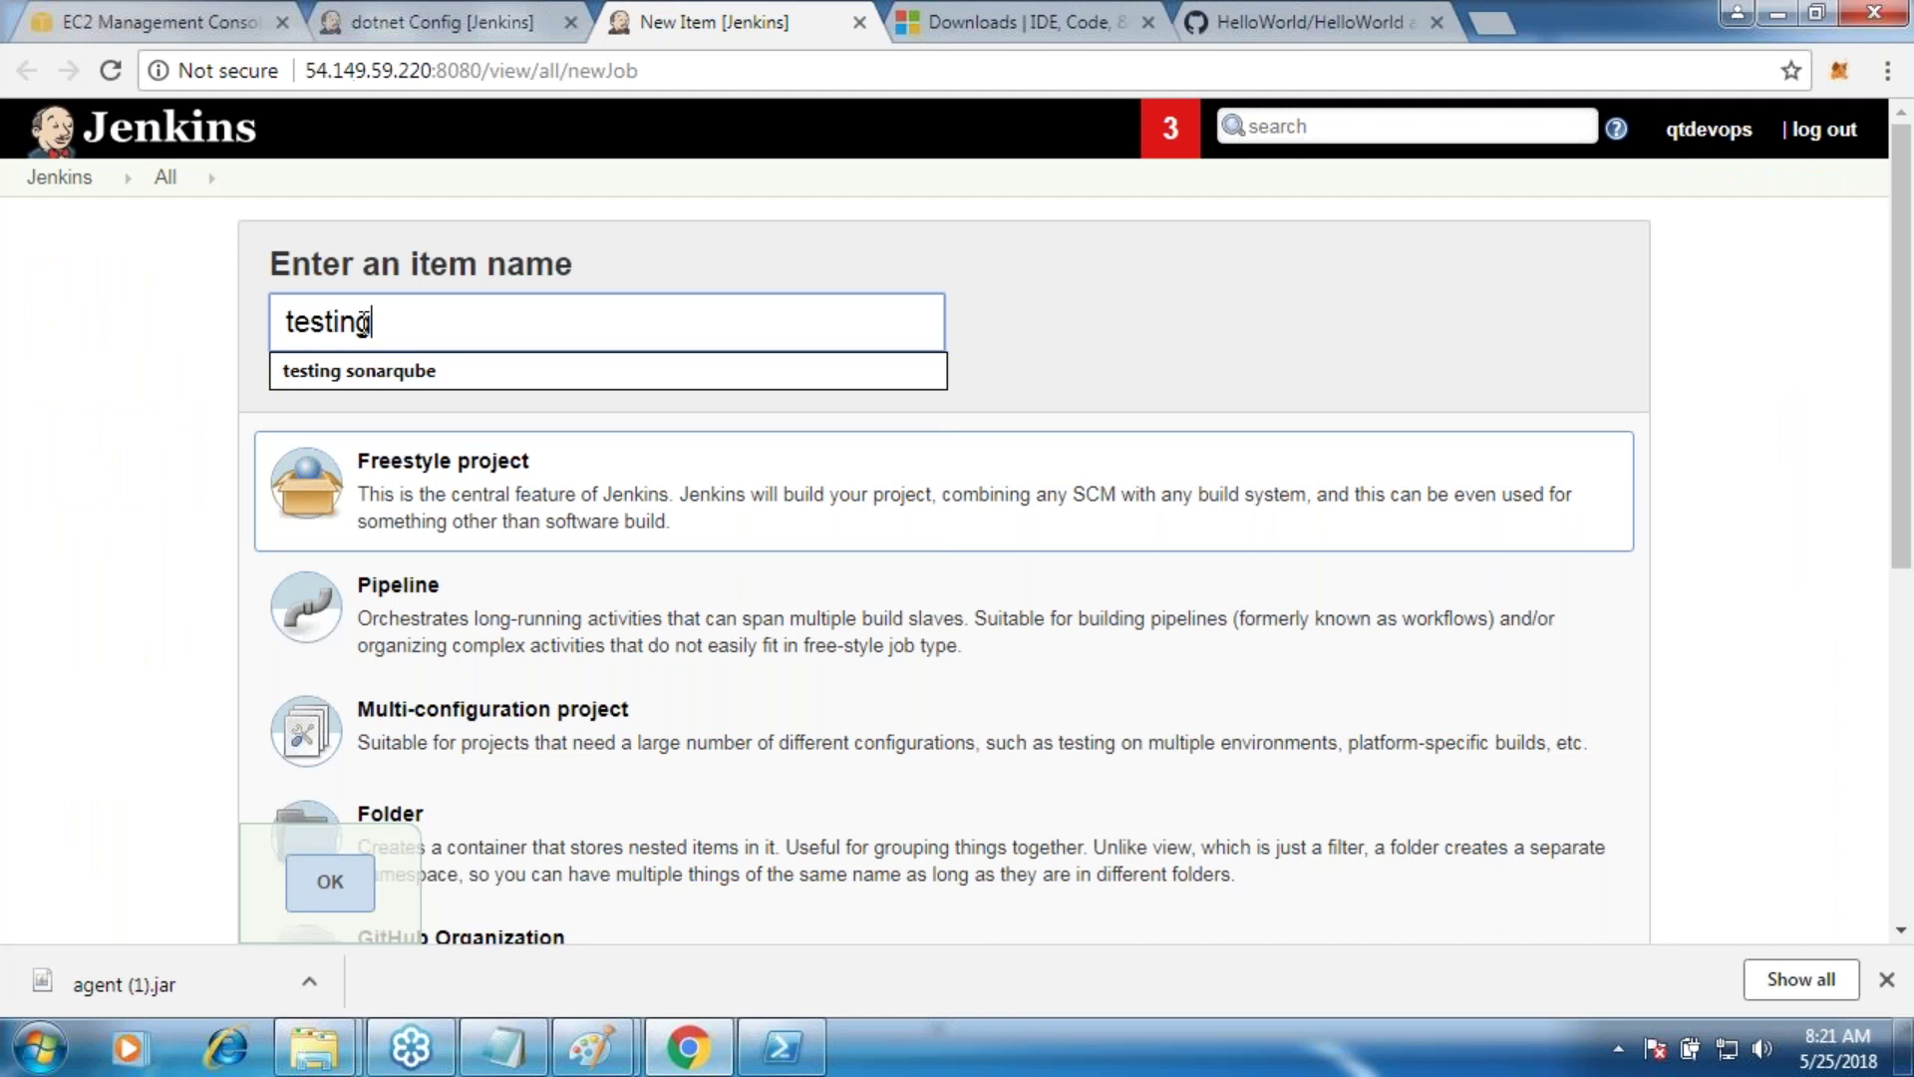
text(dontne)
key(BackSpace)
key(BackSpace)
key(BackSpace)
key(BackSpace)
text(testin)
key(BackSpace)
key(BackSpace)
text(net)
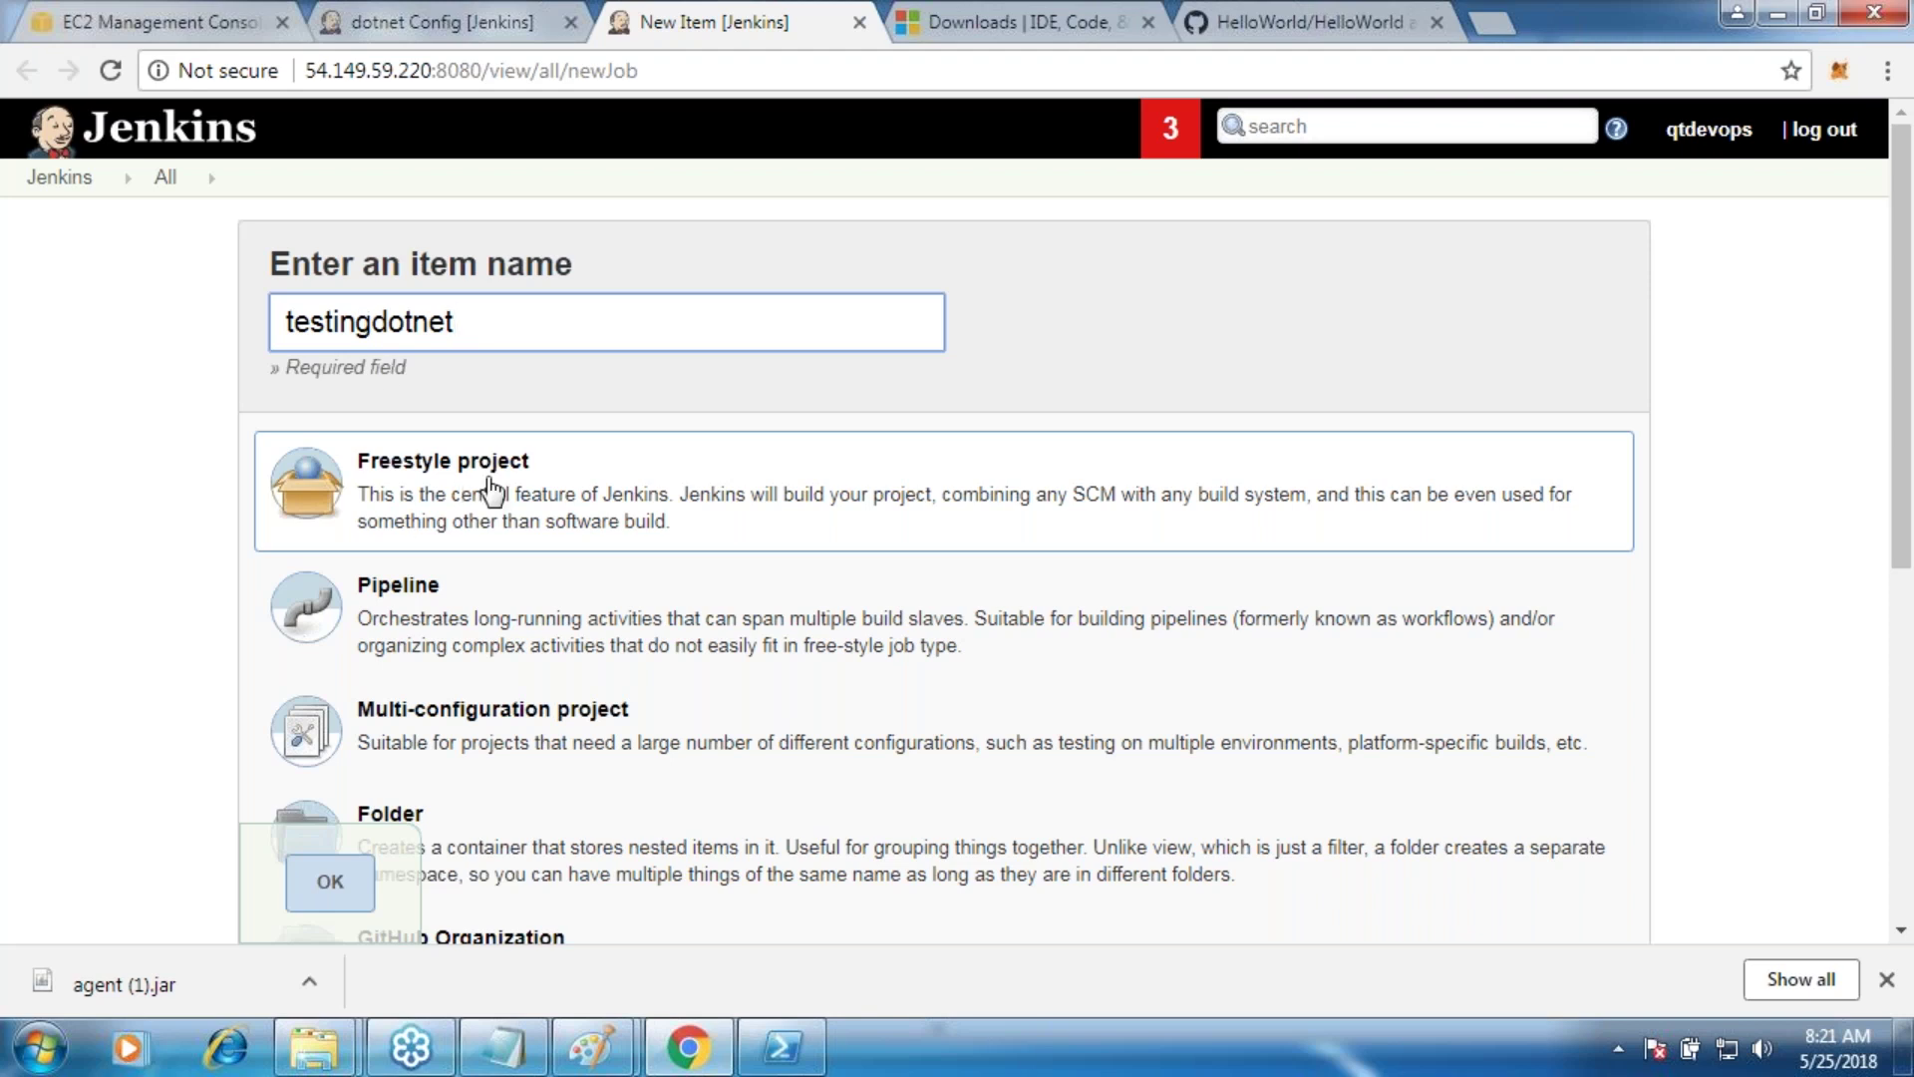
click(332, 883)
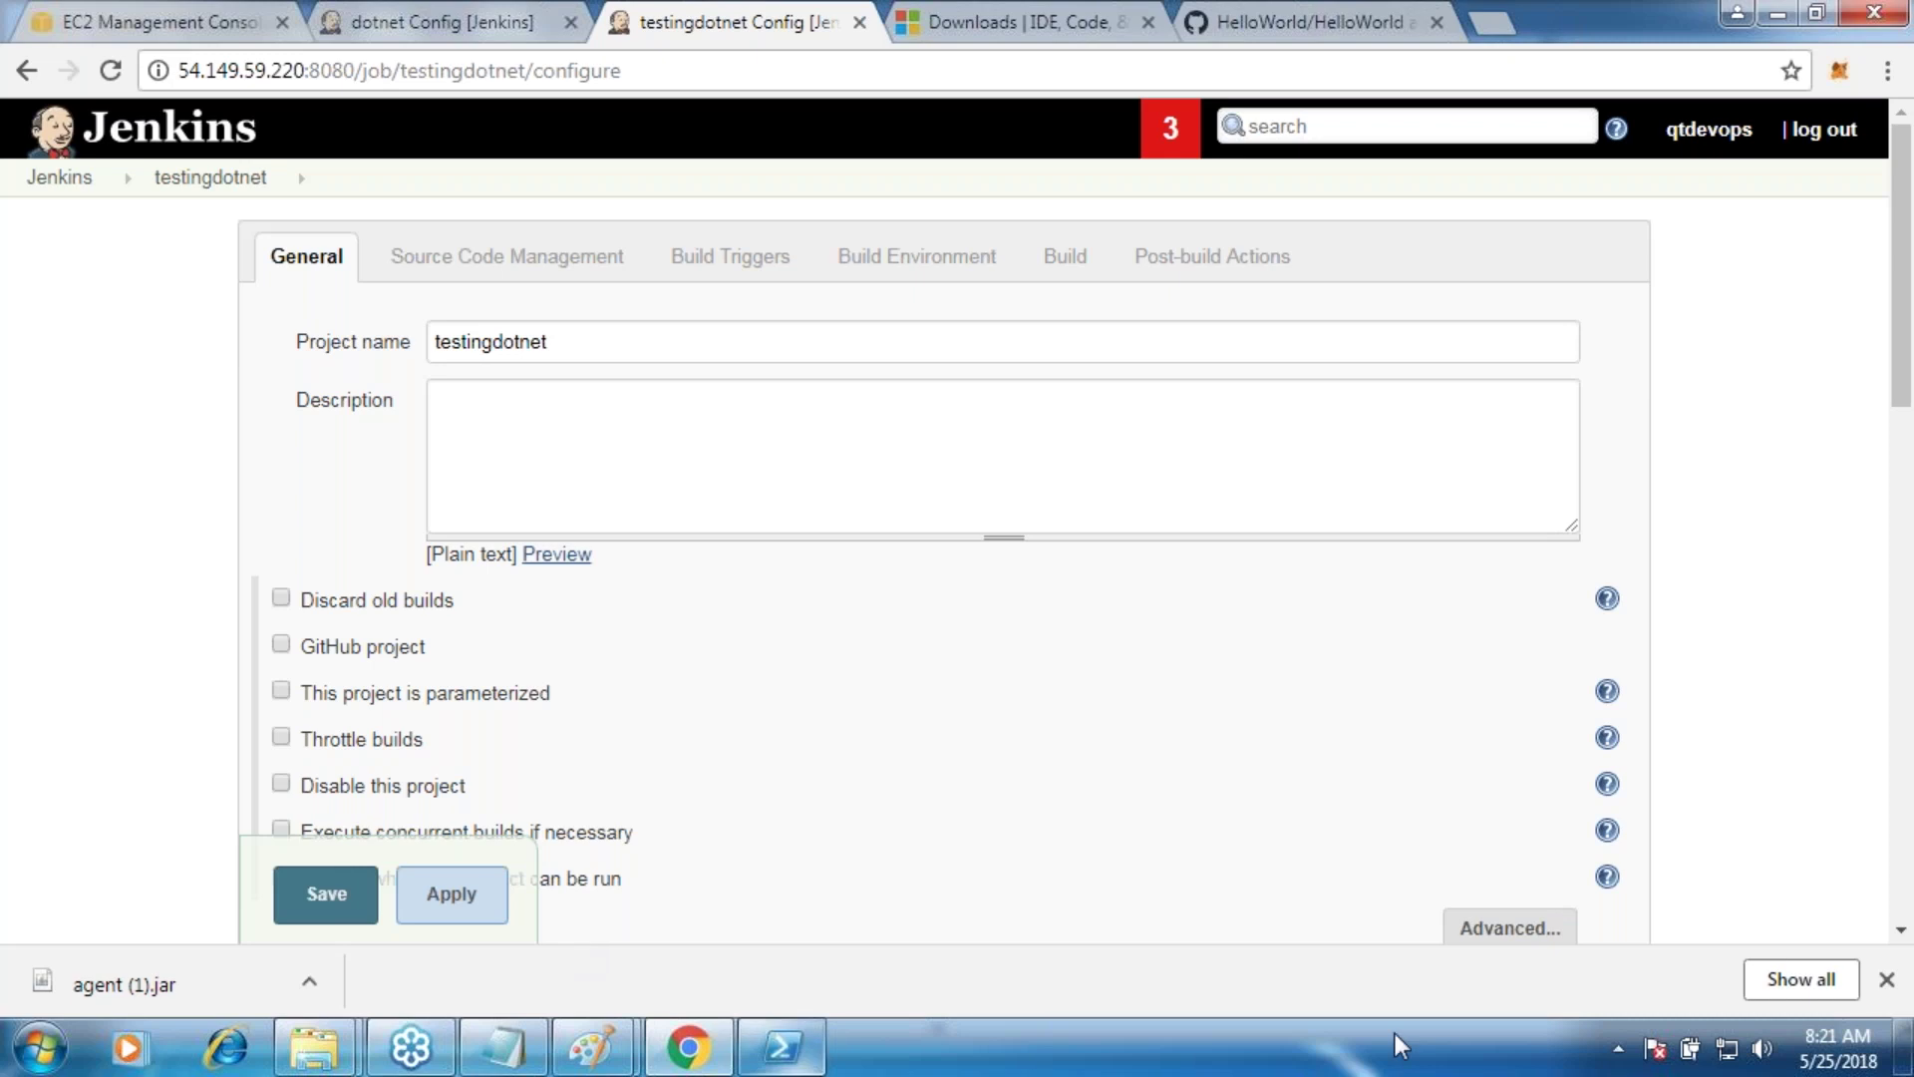
Step: Restrict testingdotnet to run only on the Dotnet agent label
click(1903, 932)
scroll(357, 684, down, 2)
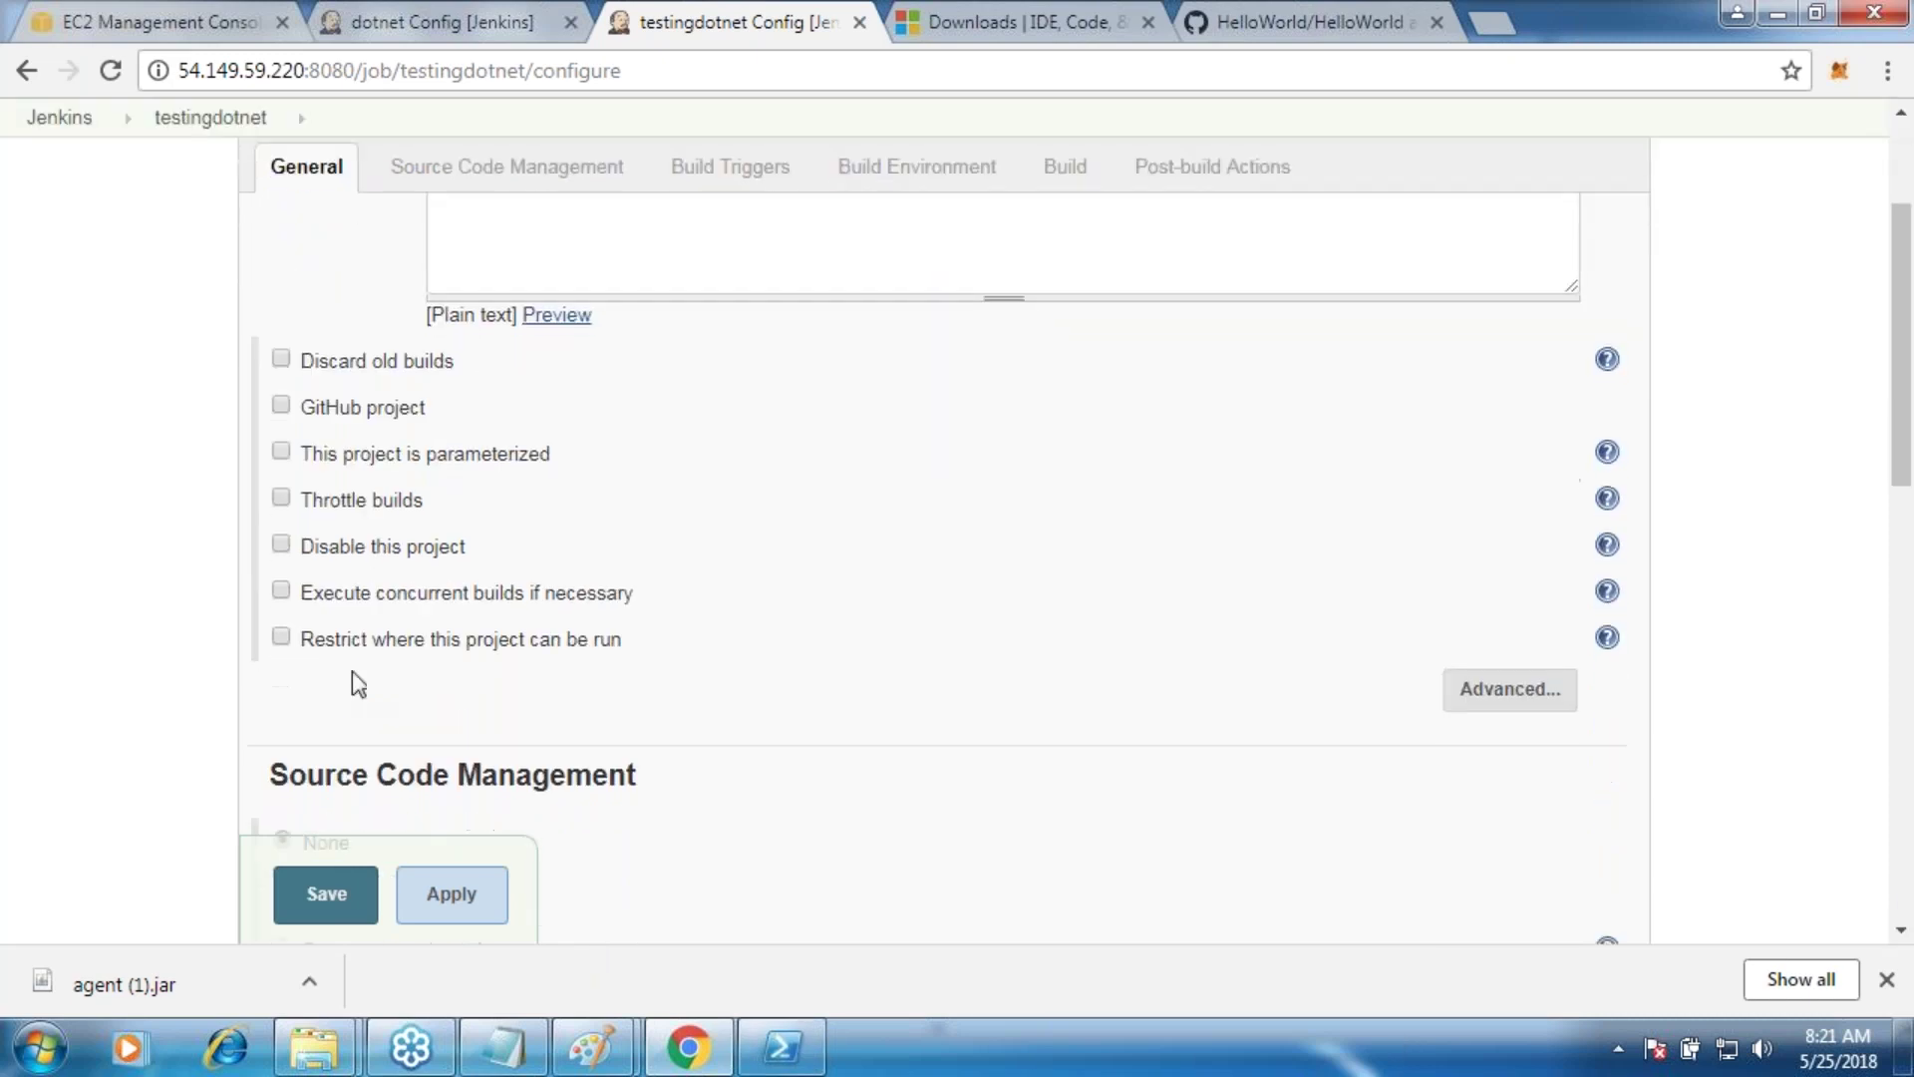
click(283, 638)
click(662, 673)
text(Do)
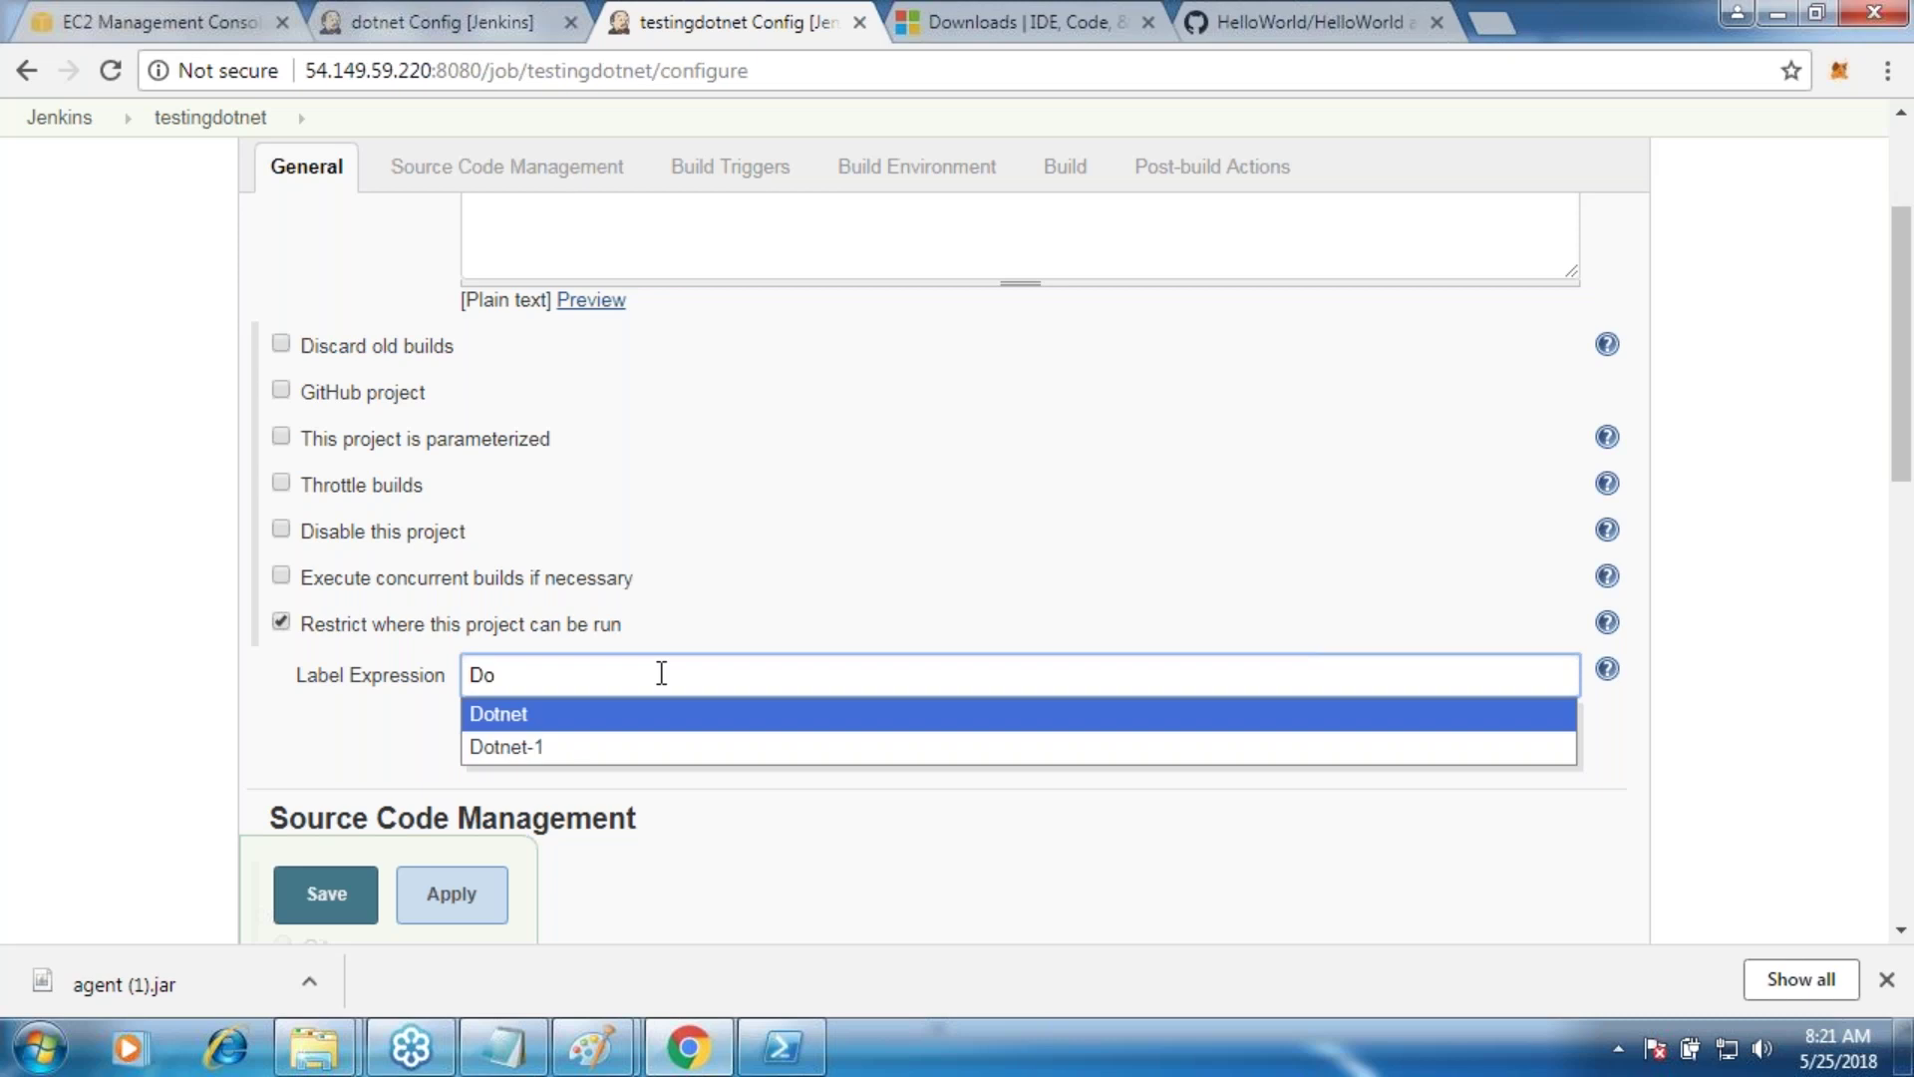
click(489, 726)
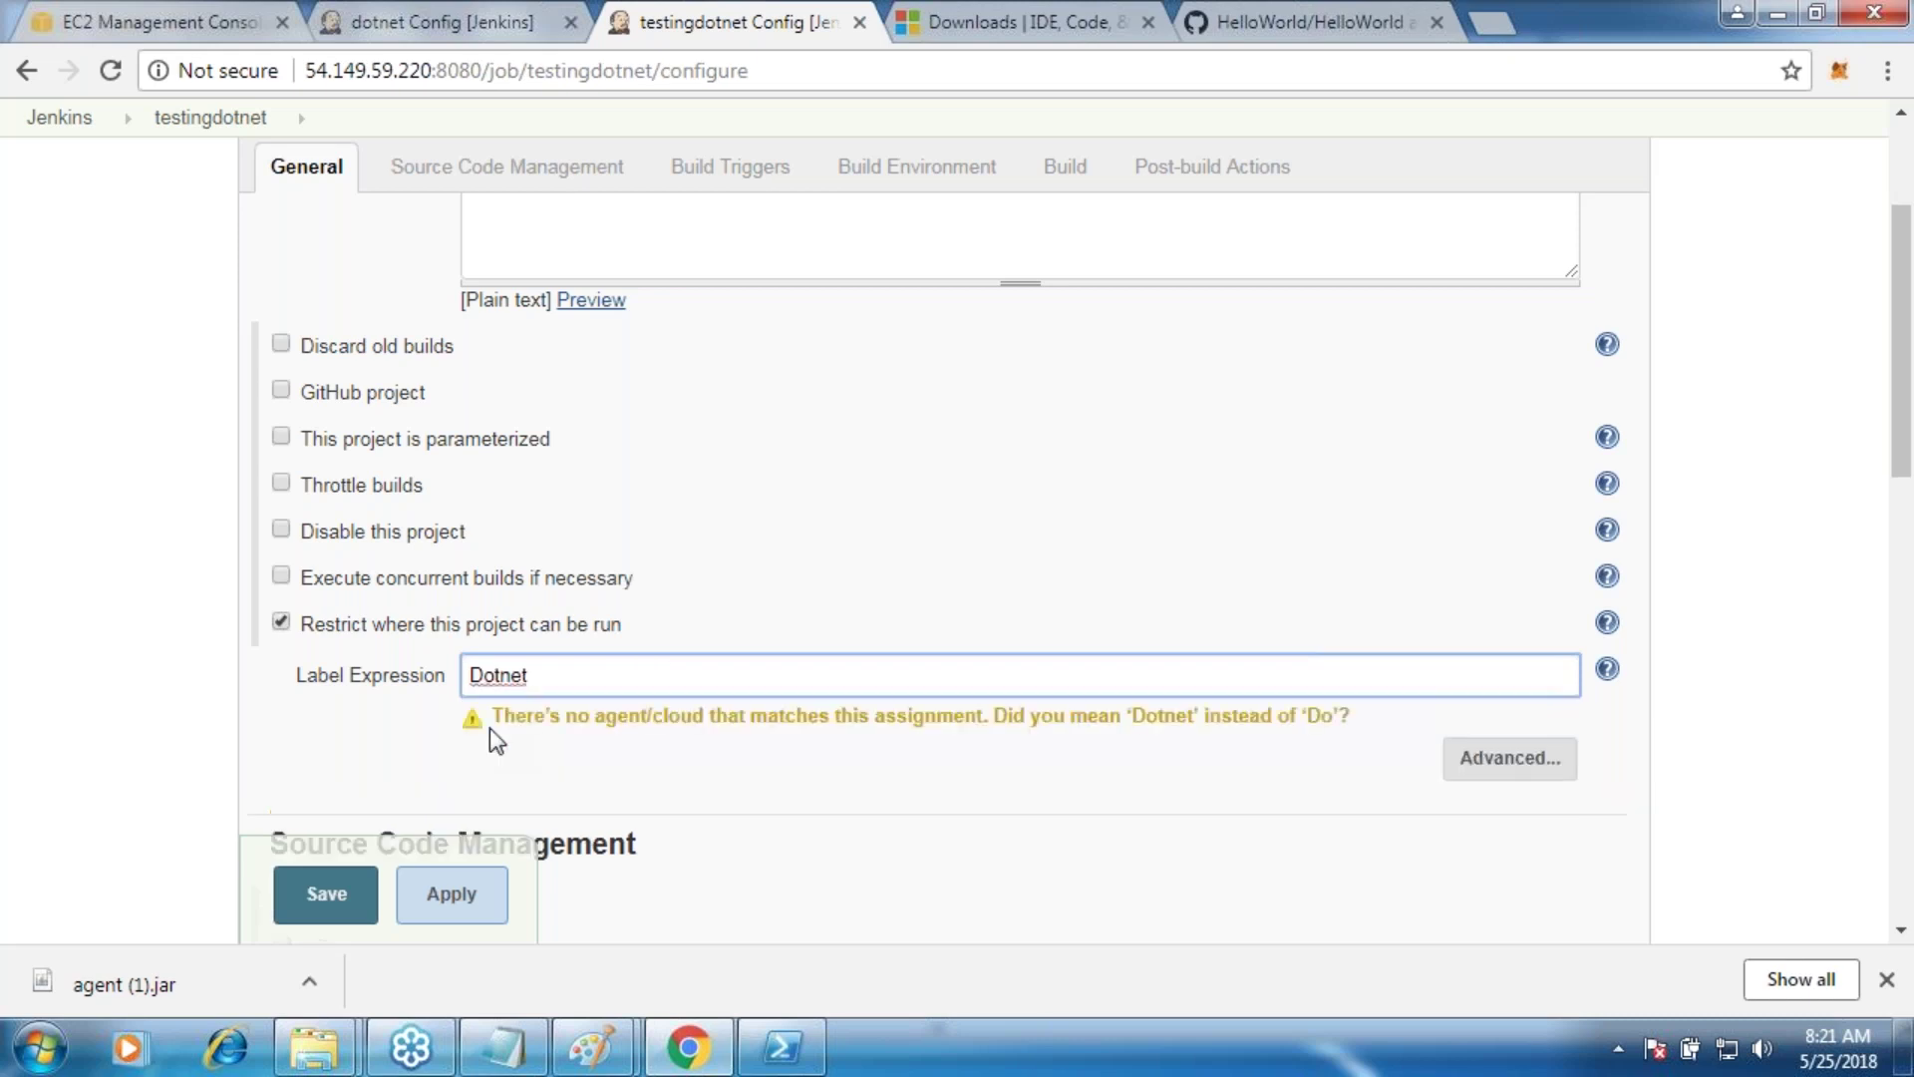
key(Tab)
click(860, 671)
key(Tab)
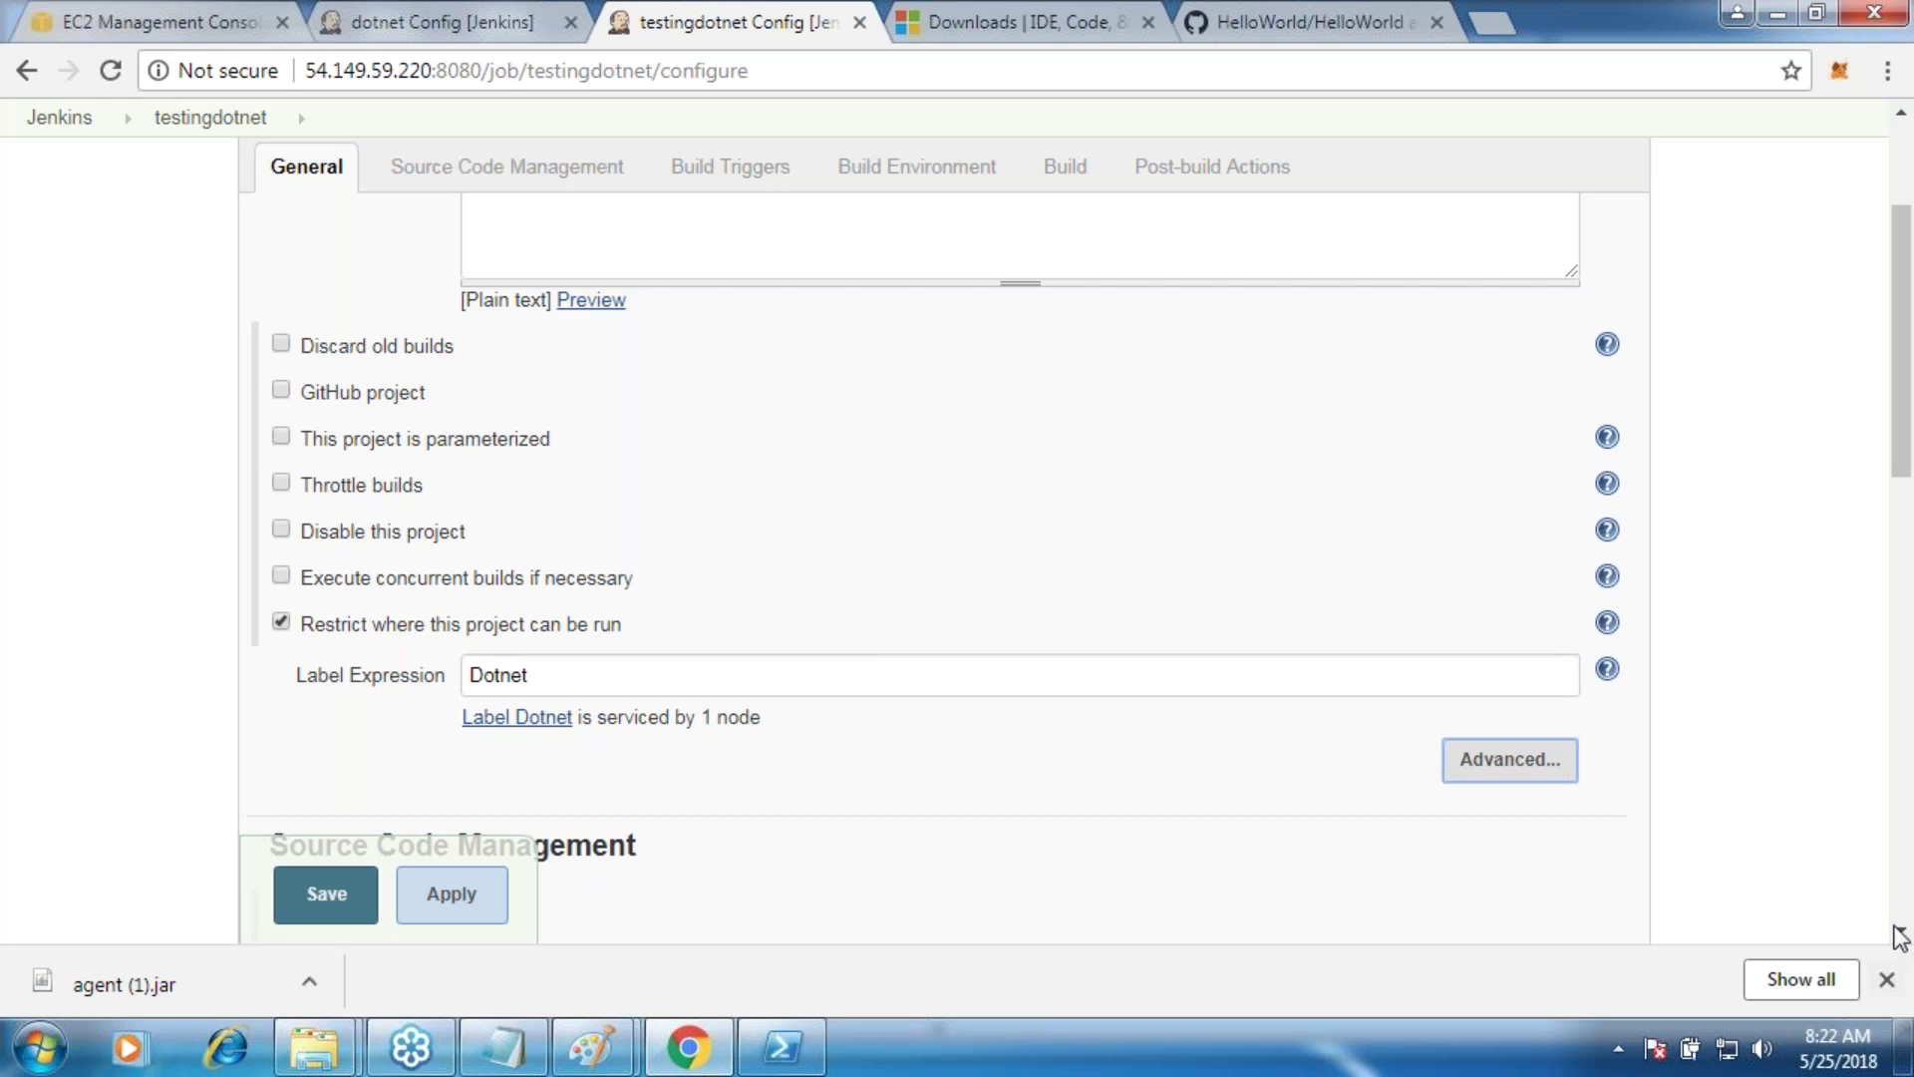
Step: Select Git as testingdotnet's source code management and bring up the HelloWorld repository page
scroll(1902, 927, down, 15)
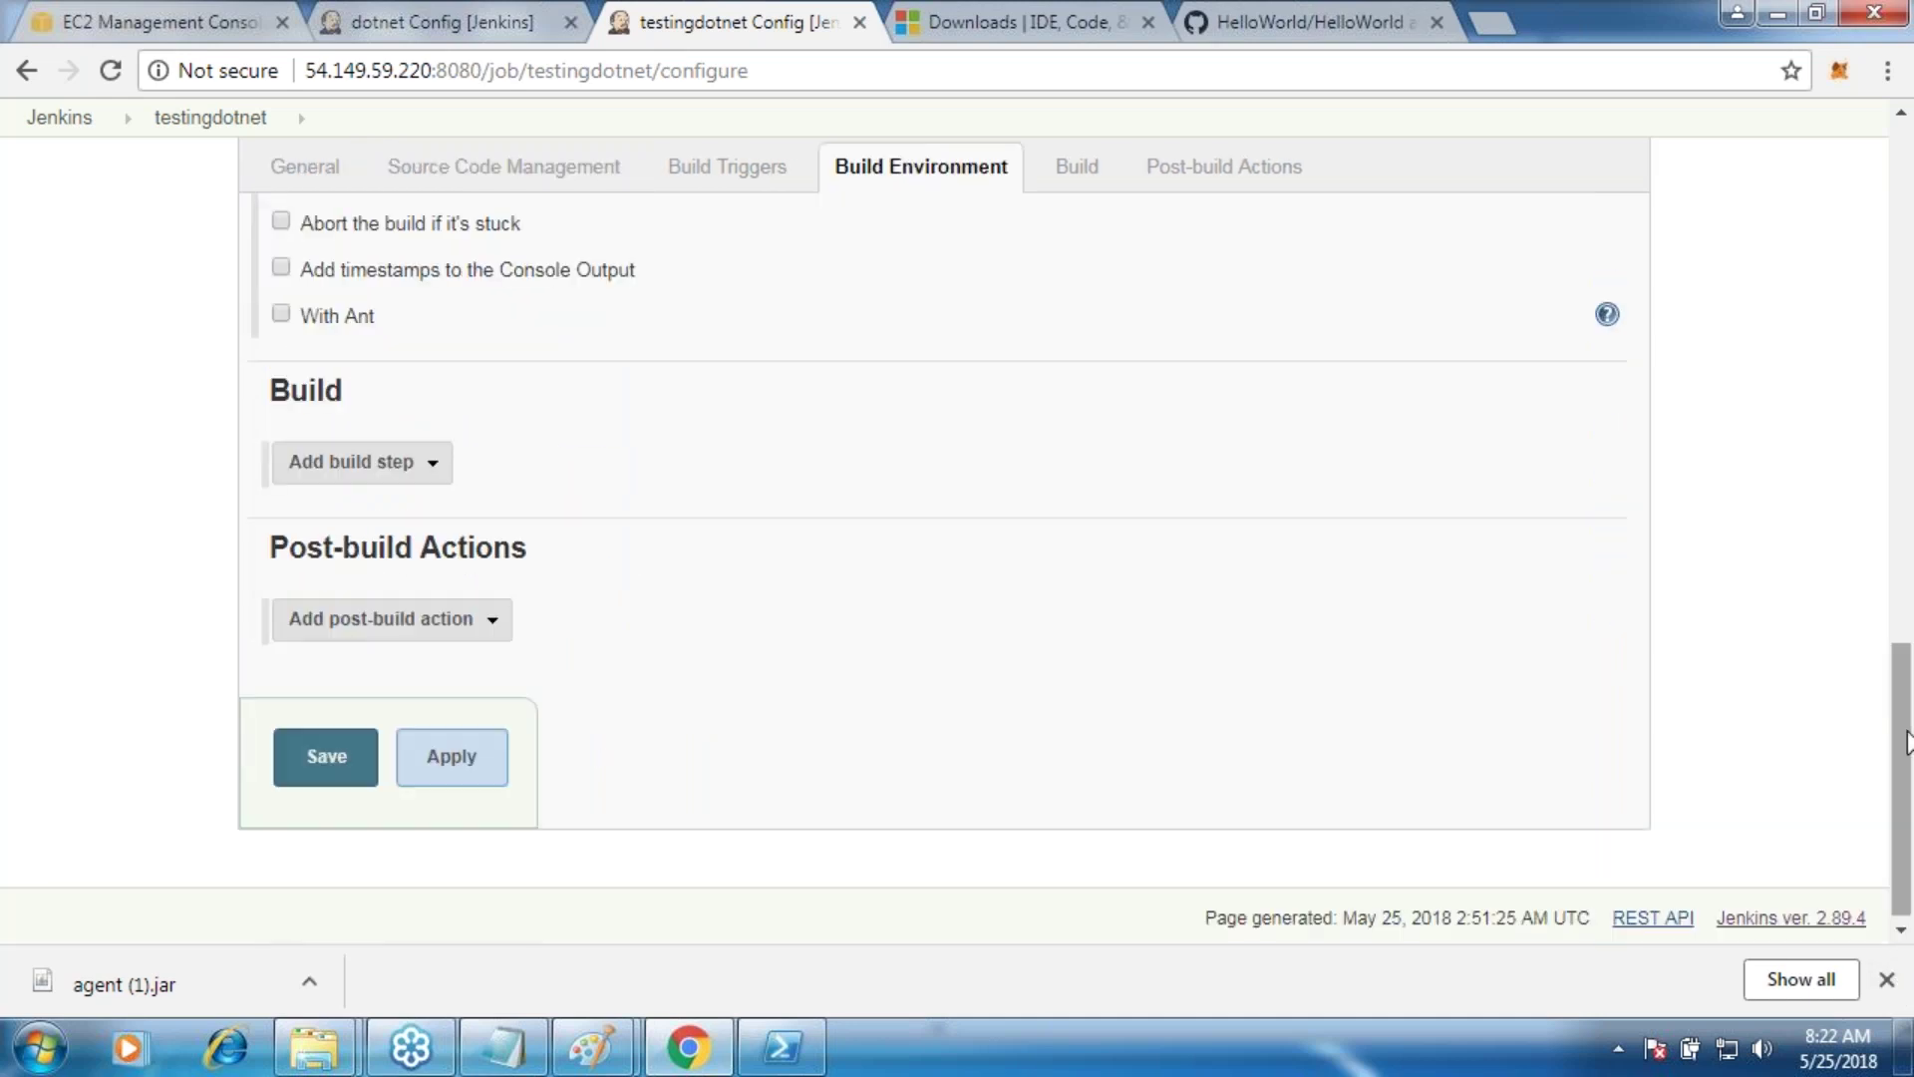
click(526, 184)
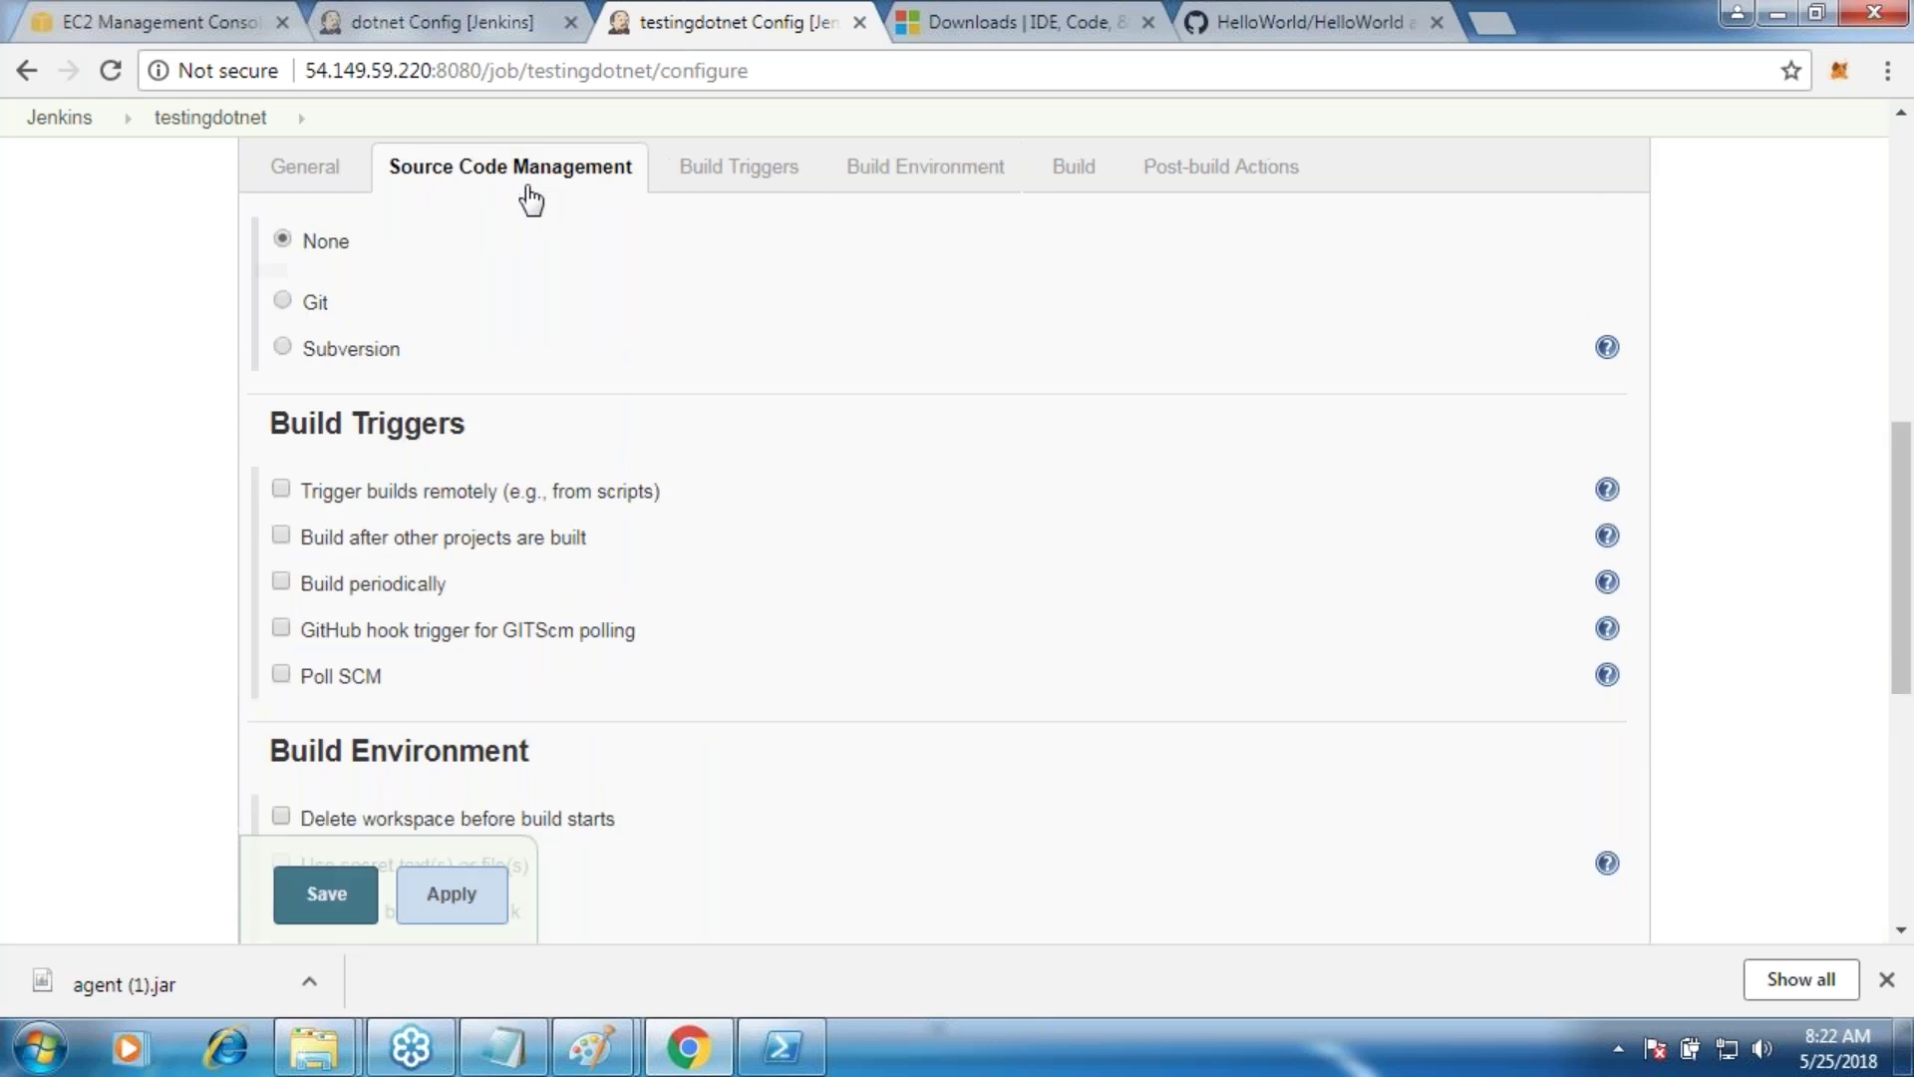
click(283, 363)
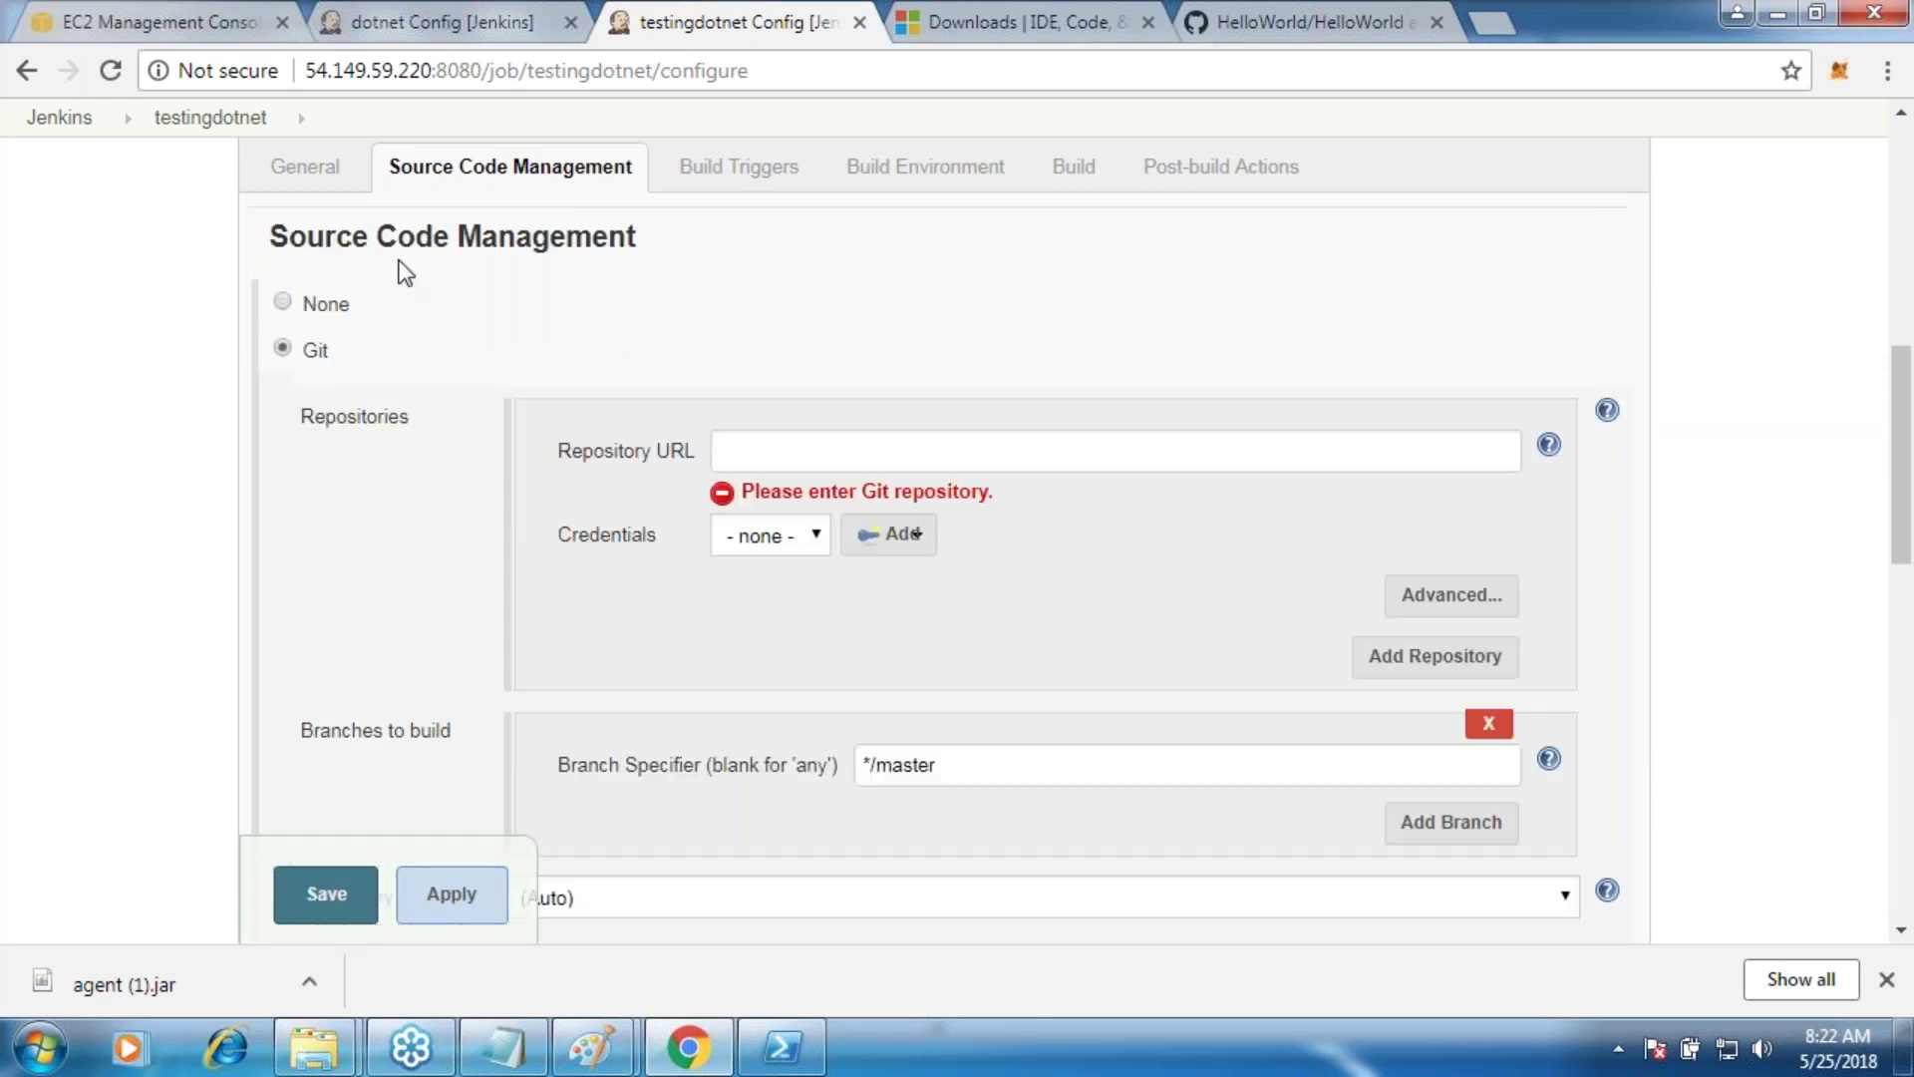
click(1346, 20)
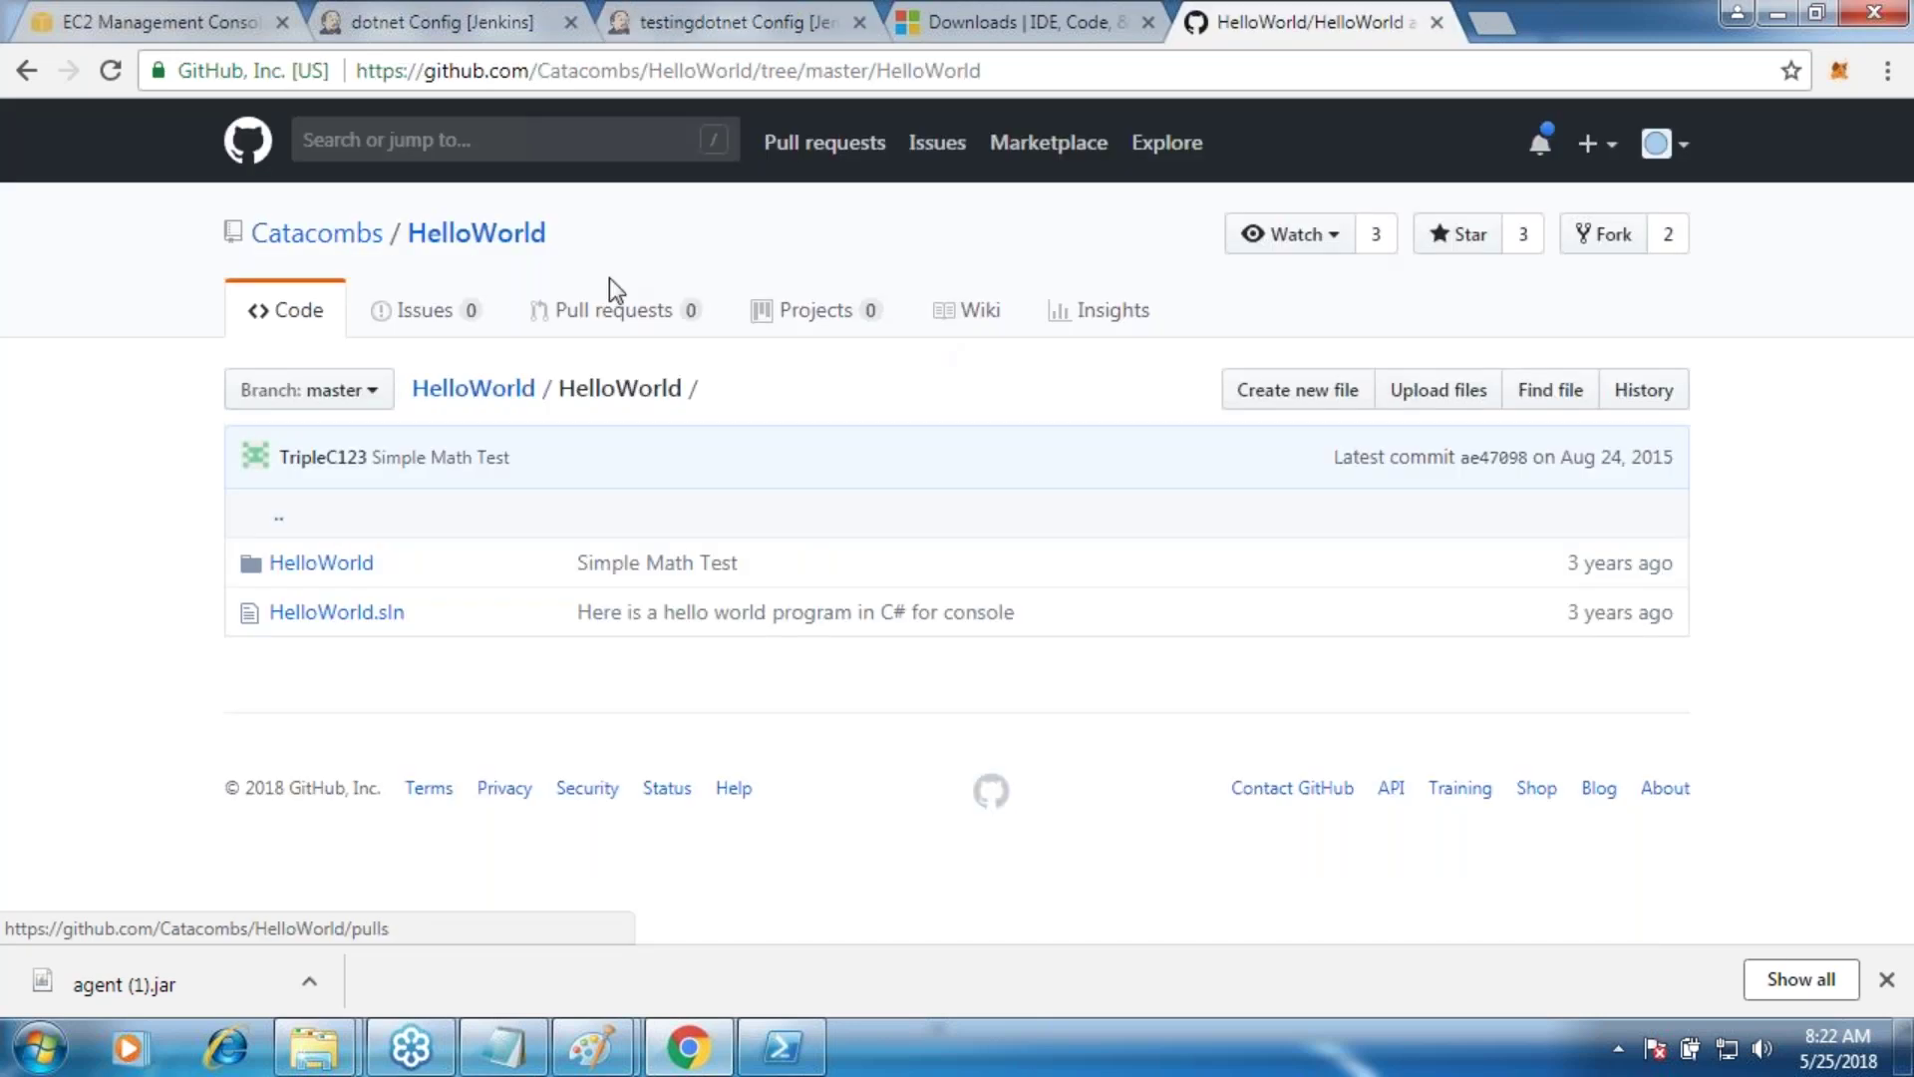
Step: Copy HelloWorld's HTTPS clone URL from GitHub into testingdotnet's Git Repository URL field
click(486, 239)
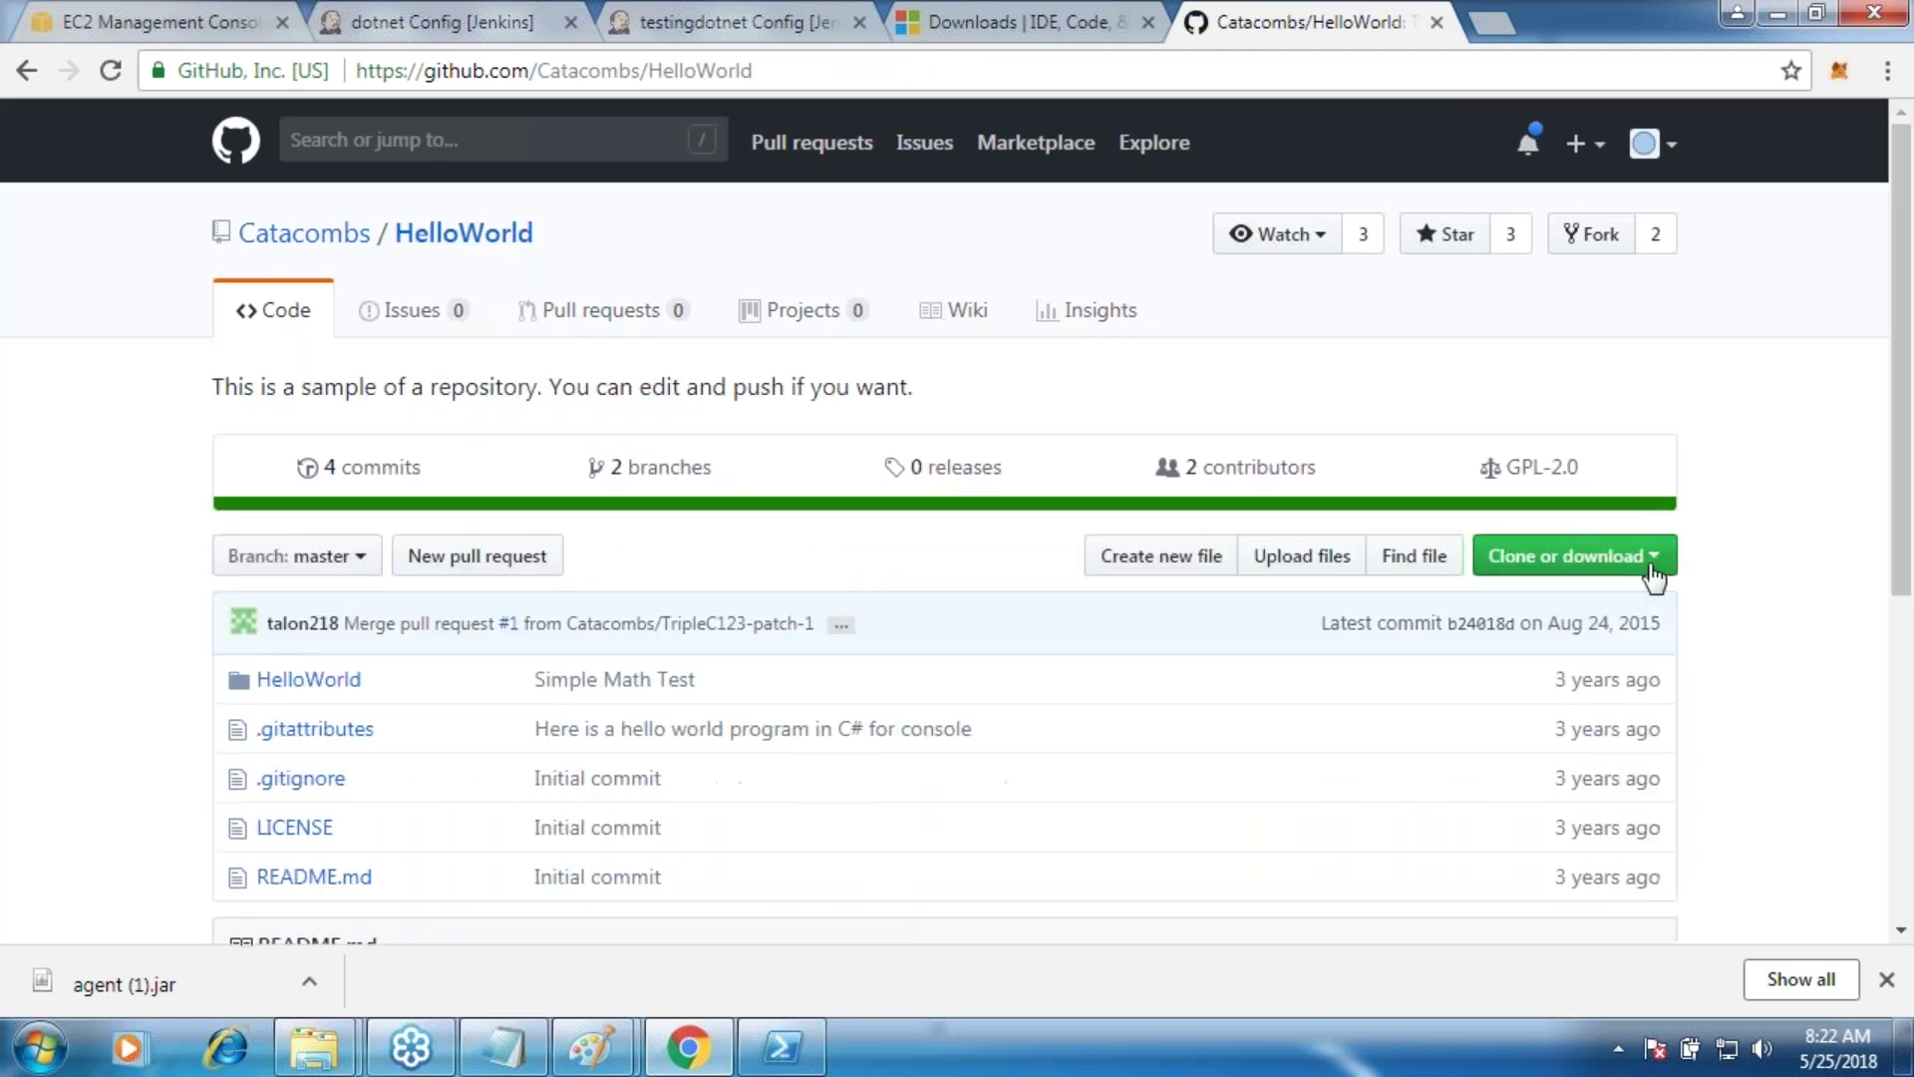
click(1636, 555)
click(1625, 712)
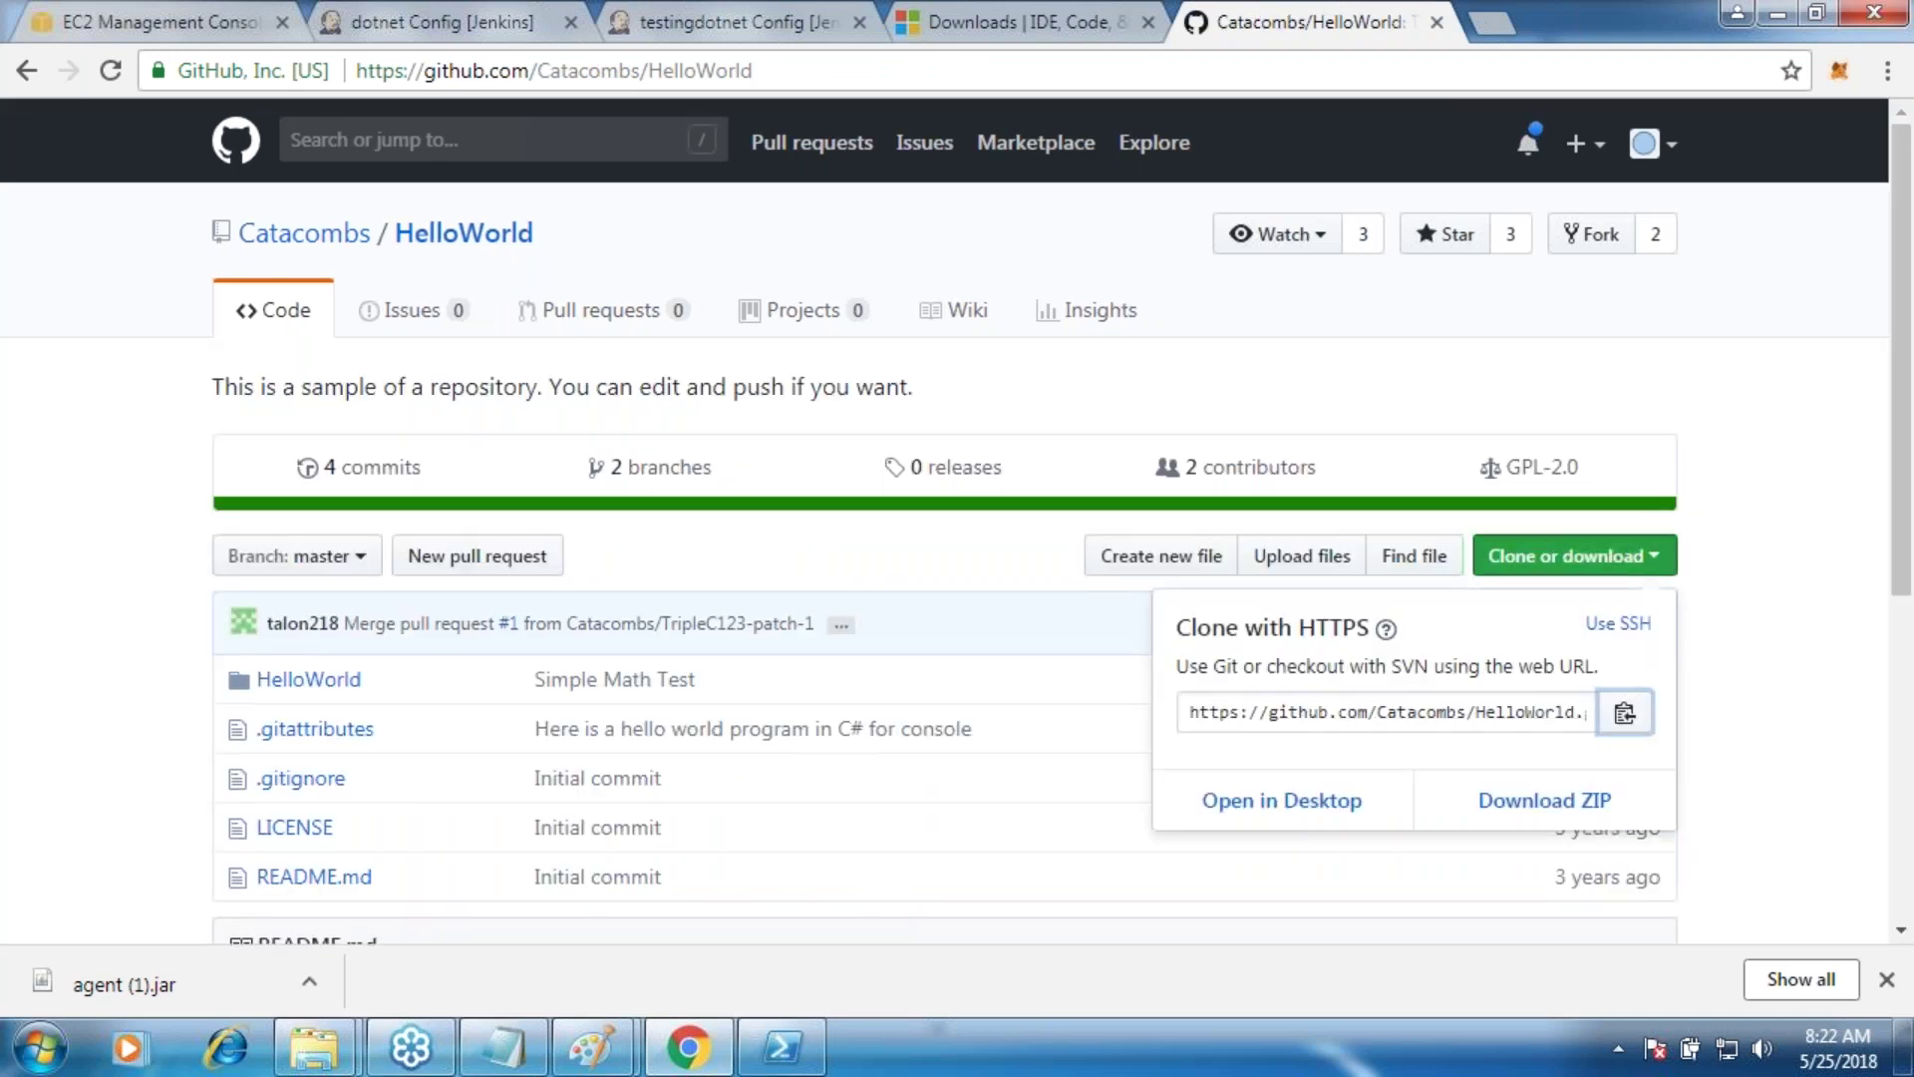
click(734, 14)
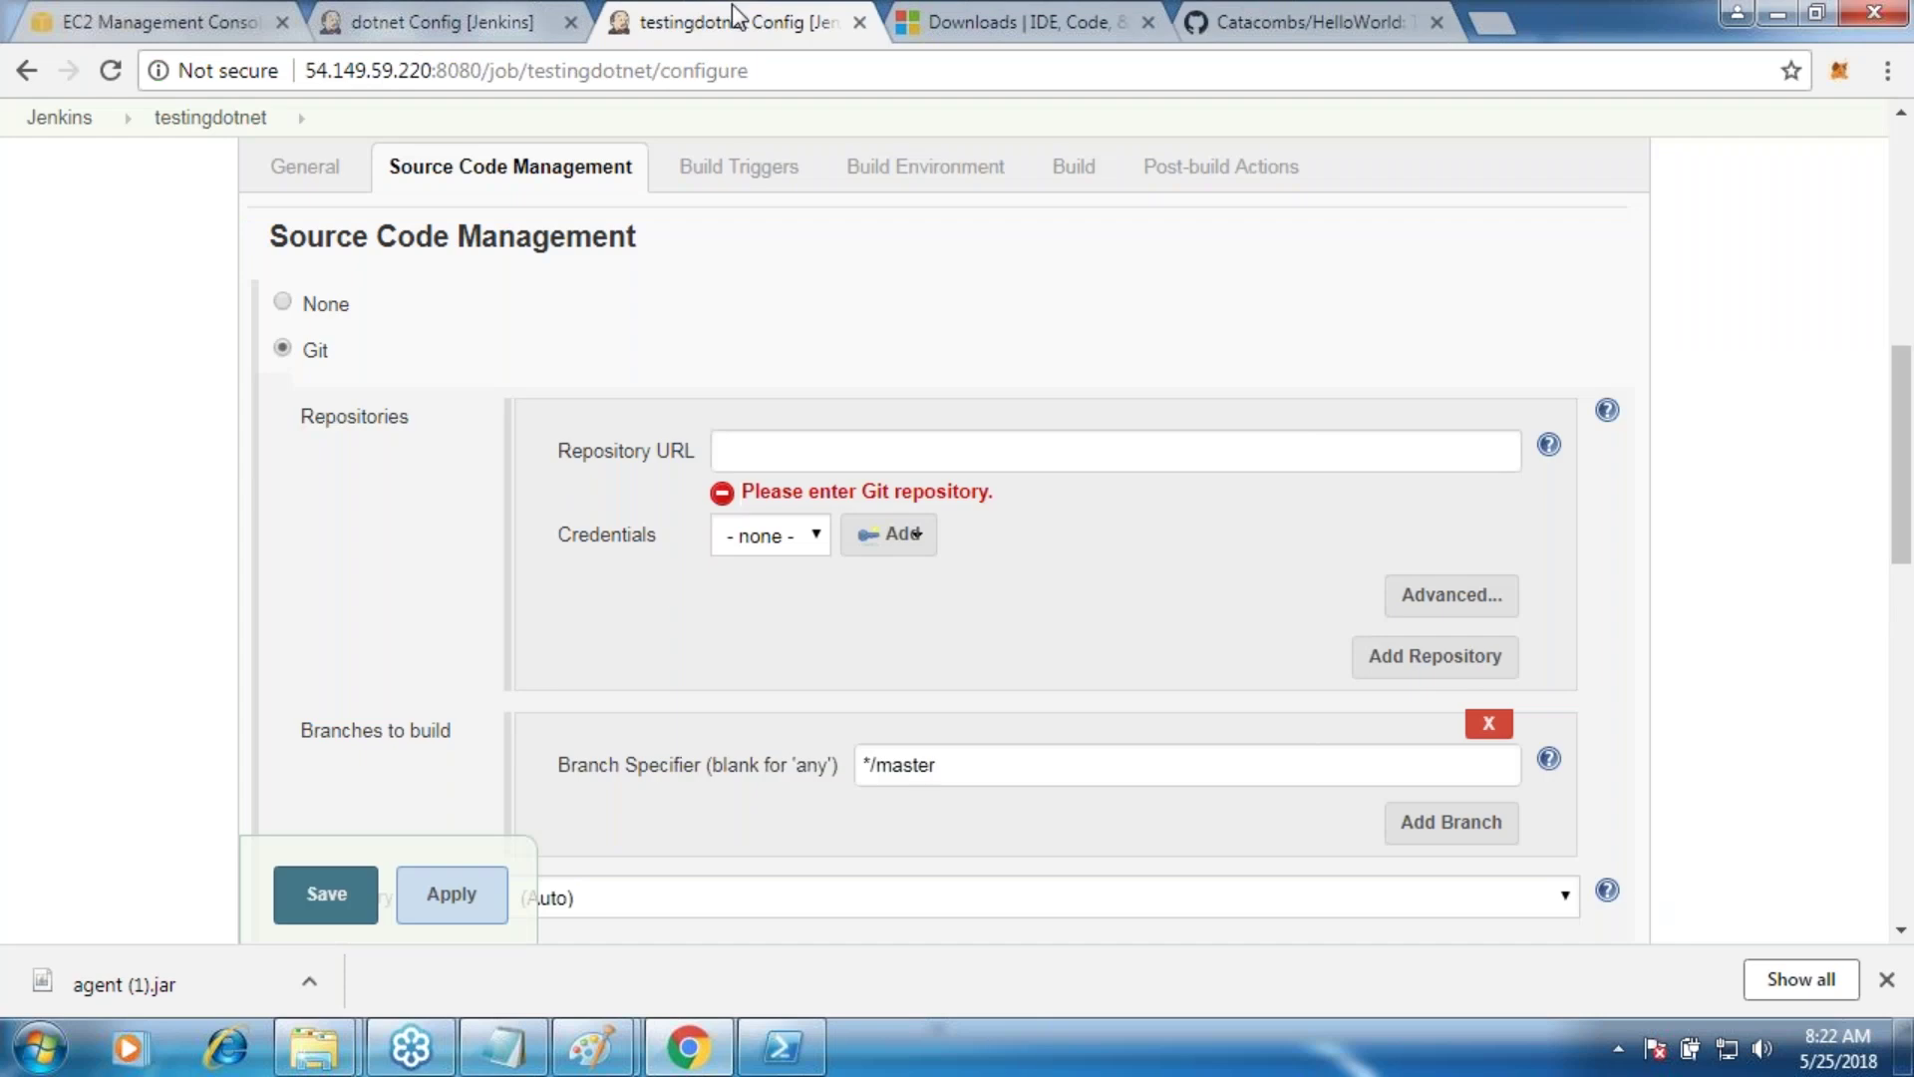
click(805, 450)
key(ctrl+v)
key(Tab)
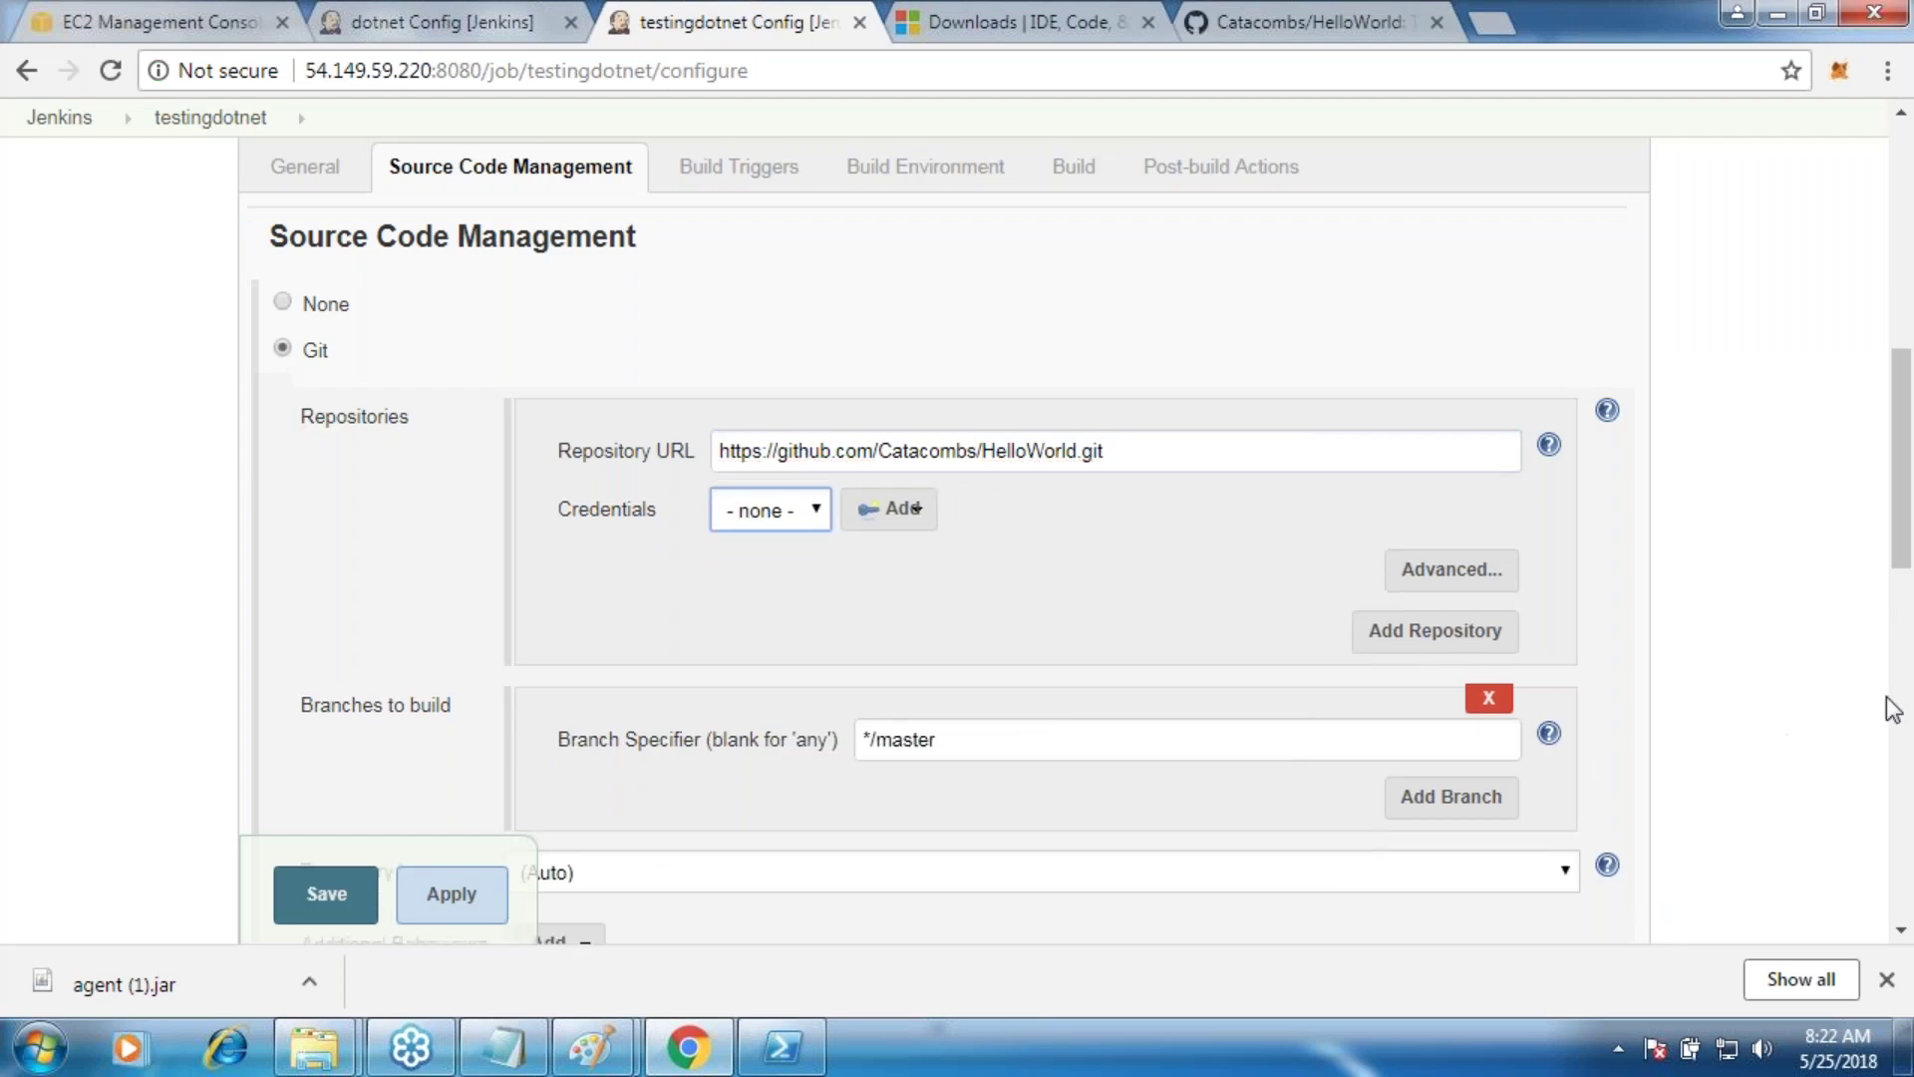
scroll(1907, 674, down, 4)
drag(1907, 674, 1874, 910)
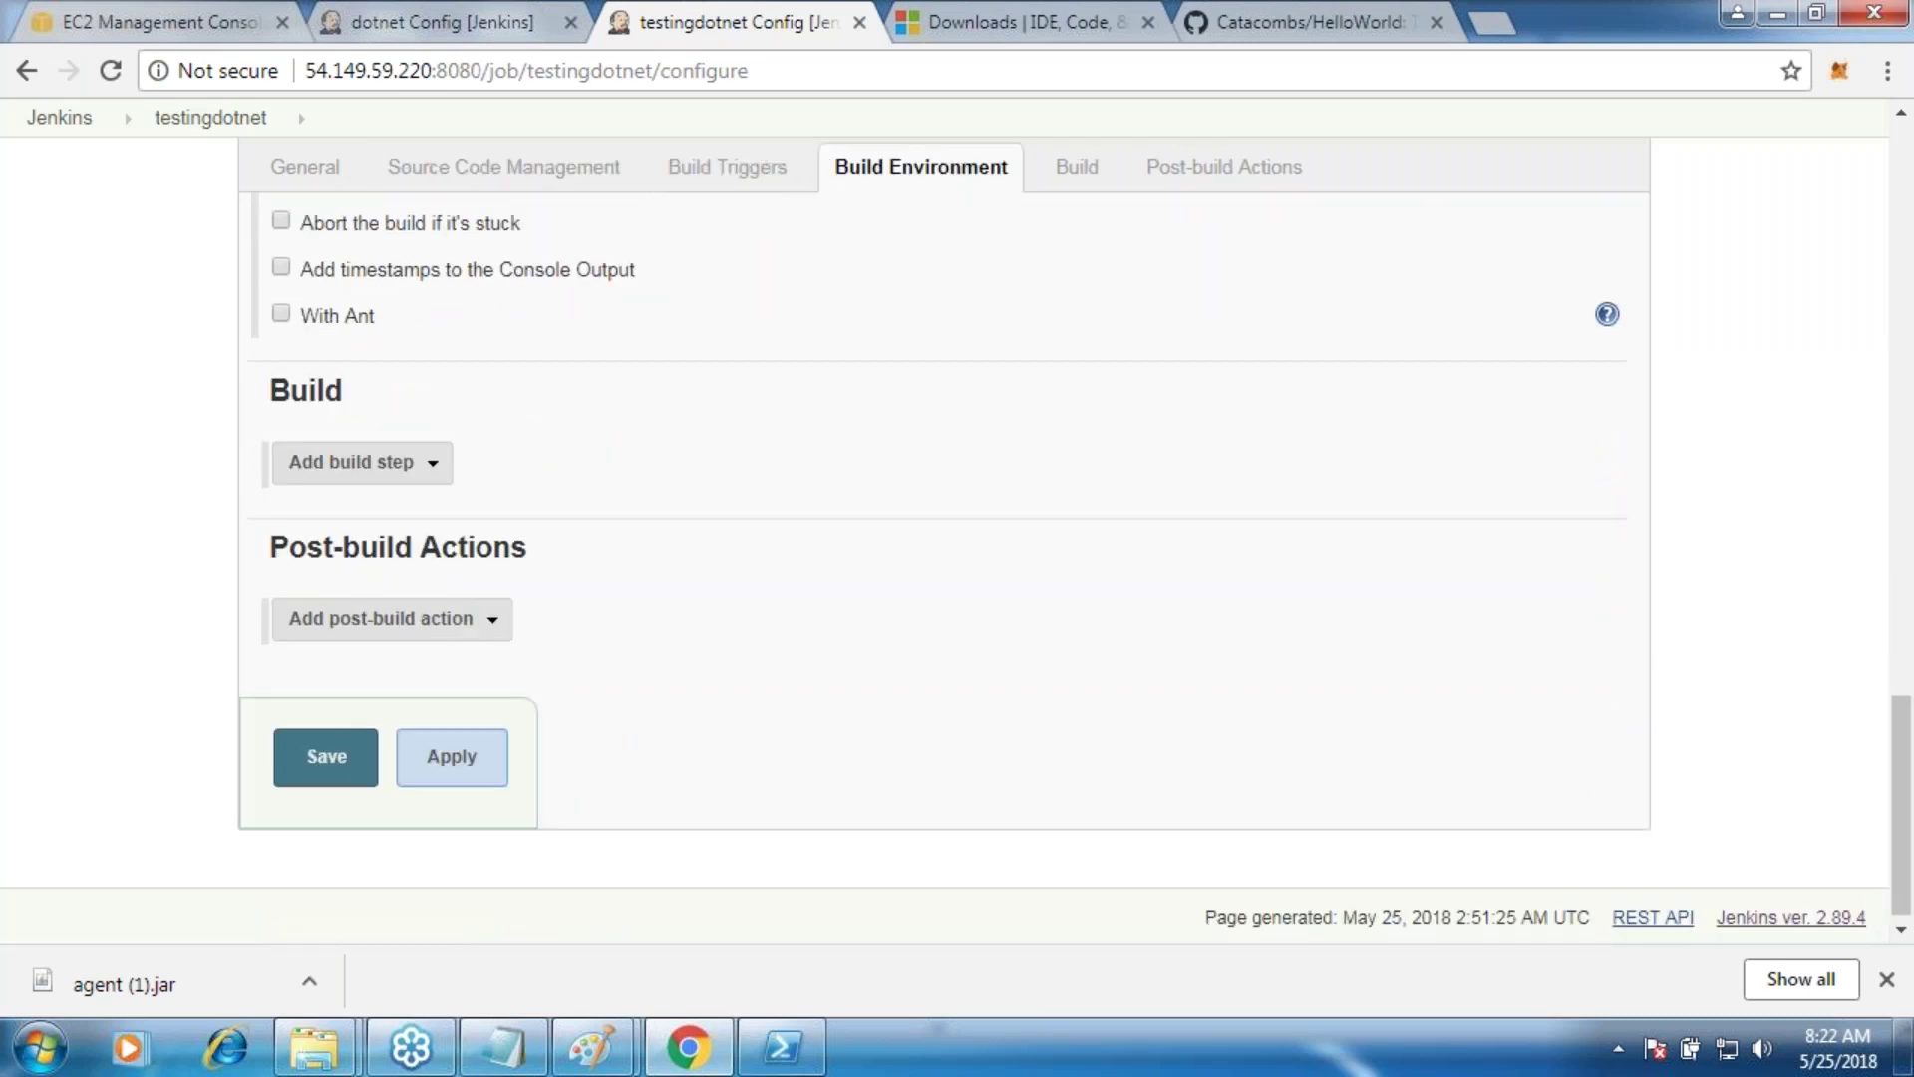
Step: Add a Windows batch command step using the dotnet job's "c:\Windows\Microsoft.NET\Framework\v4.0.30319\MsBuild" path
click(434, 462)
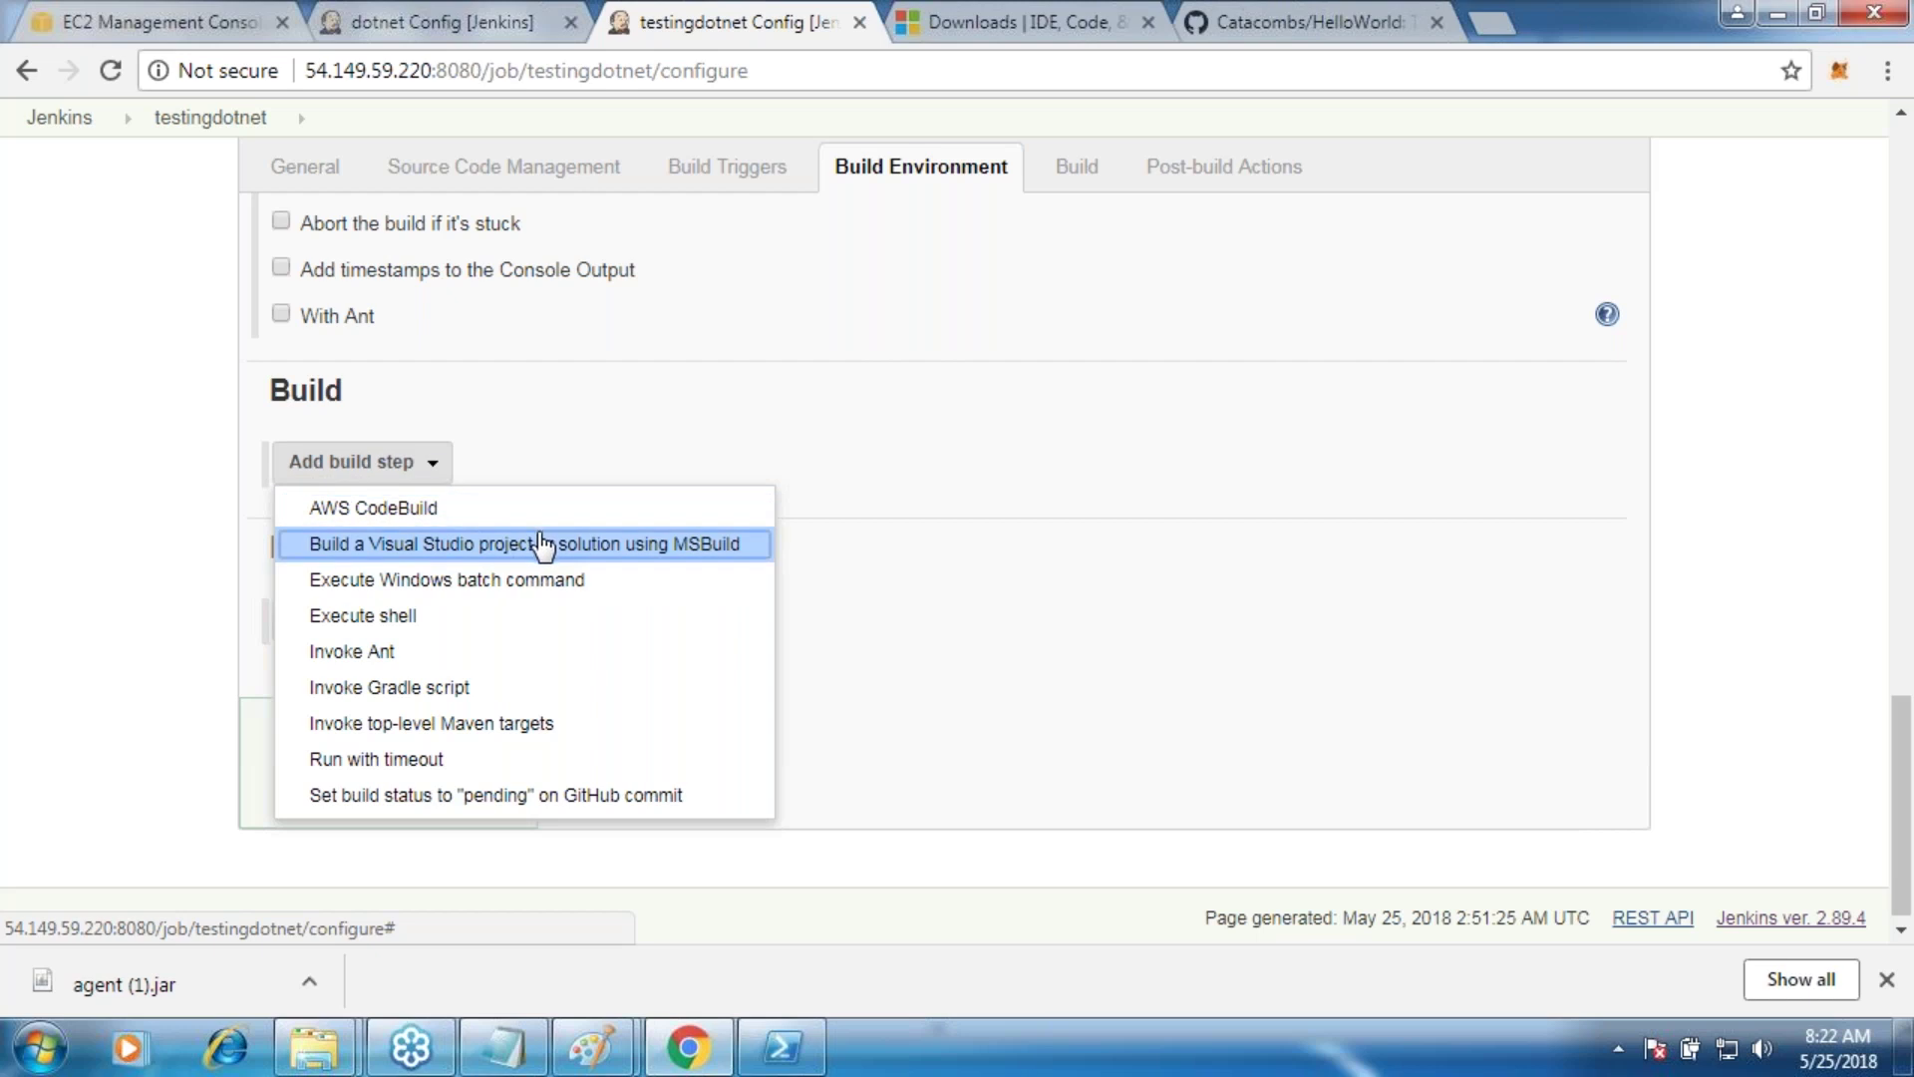
click(547, 582)
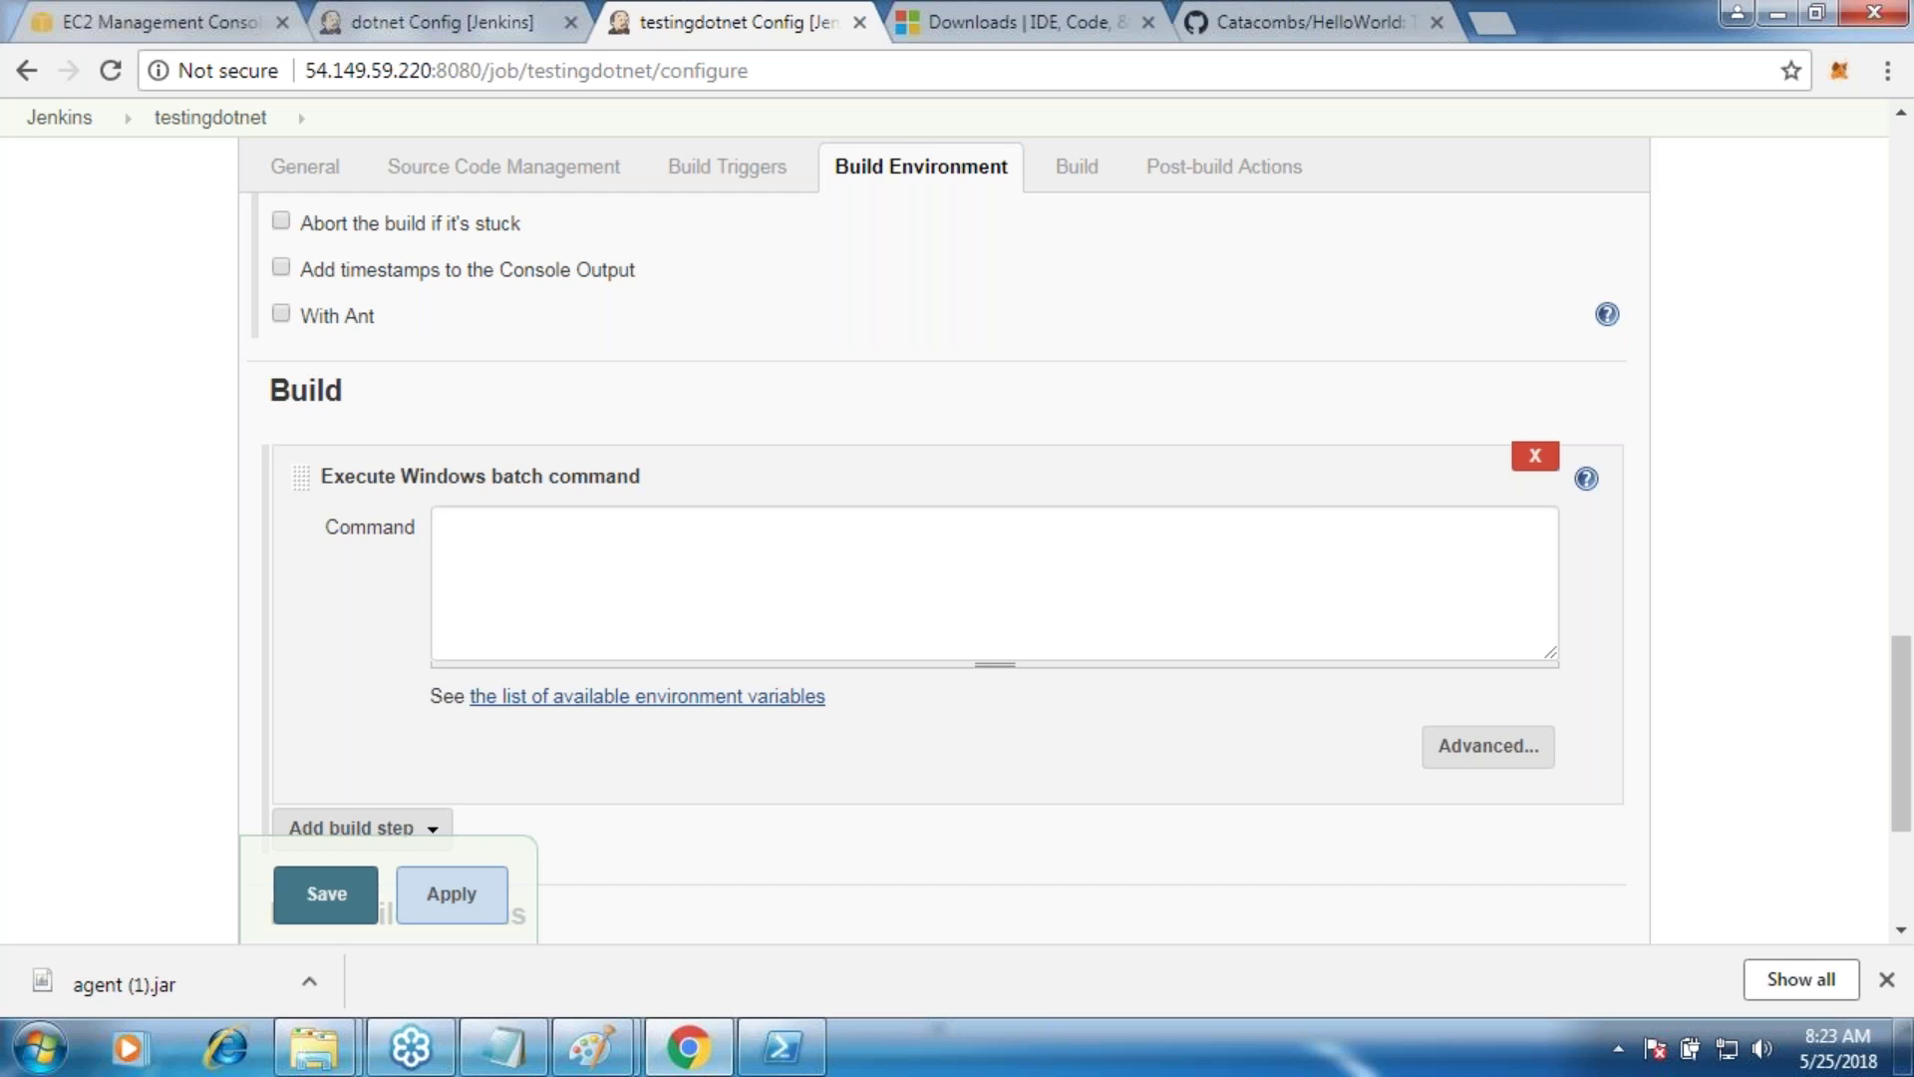
click(434, 21)
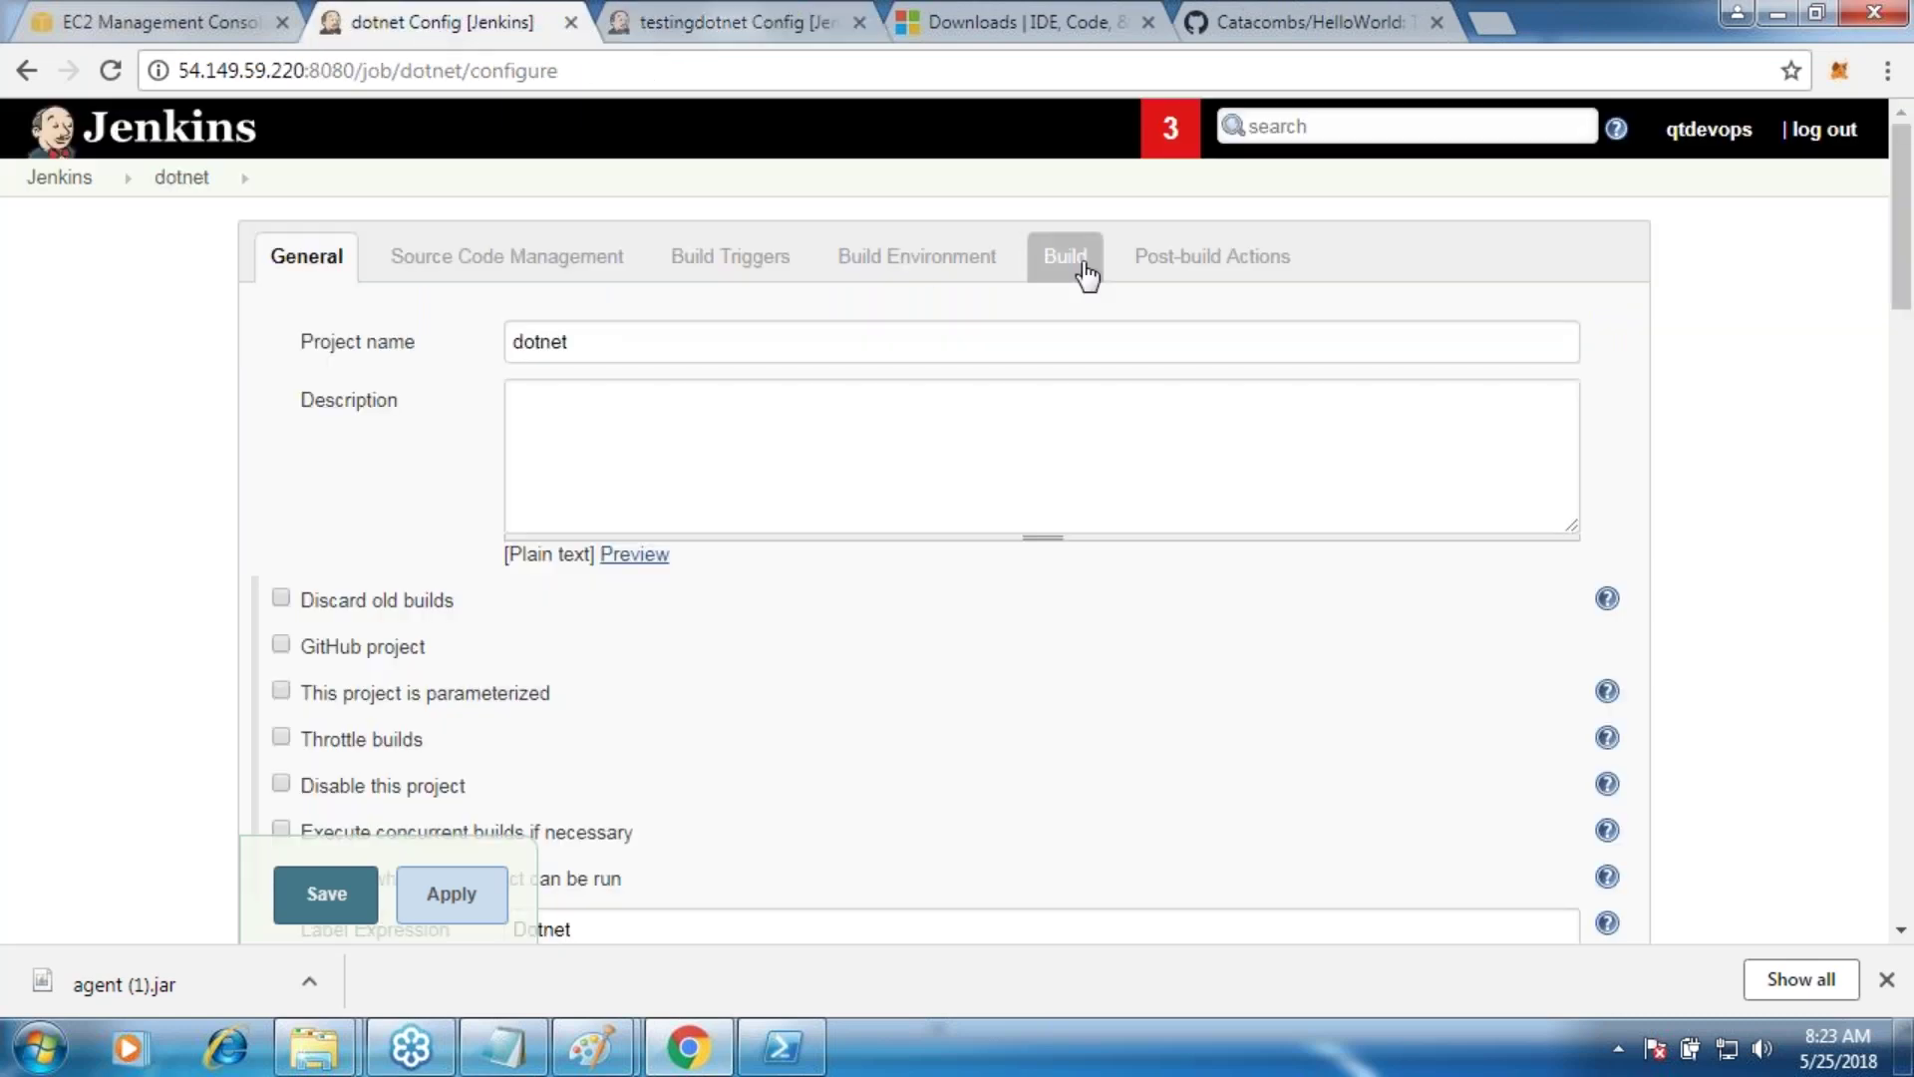
click(1086, 273)
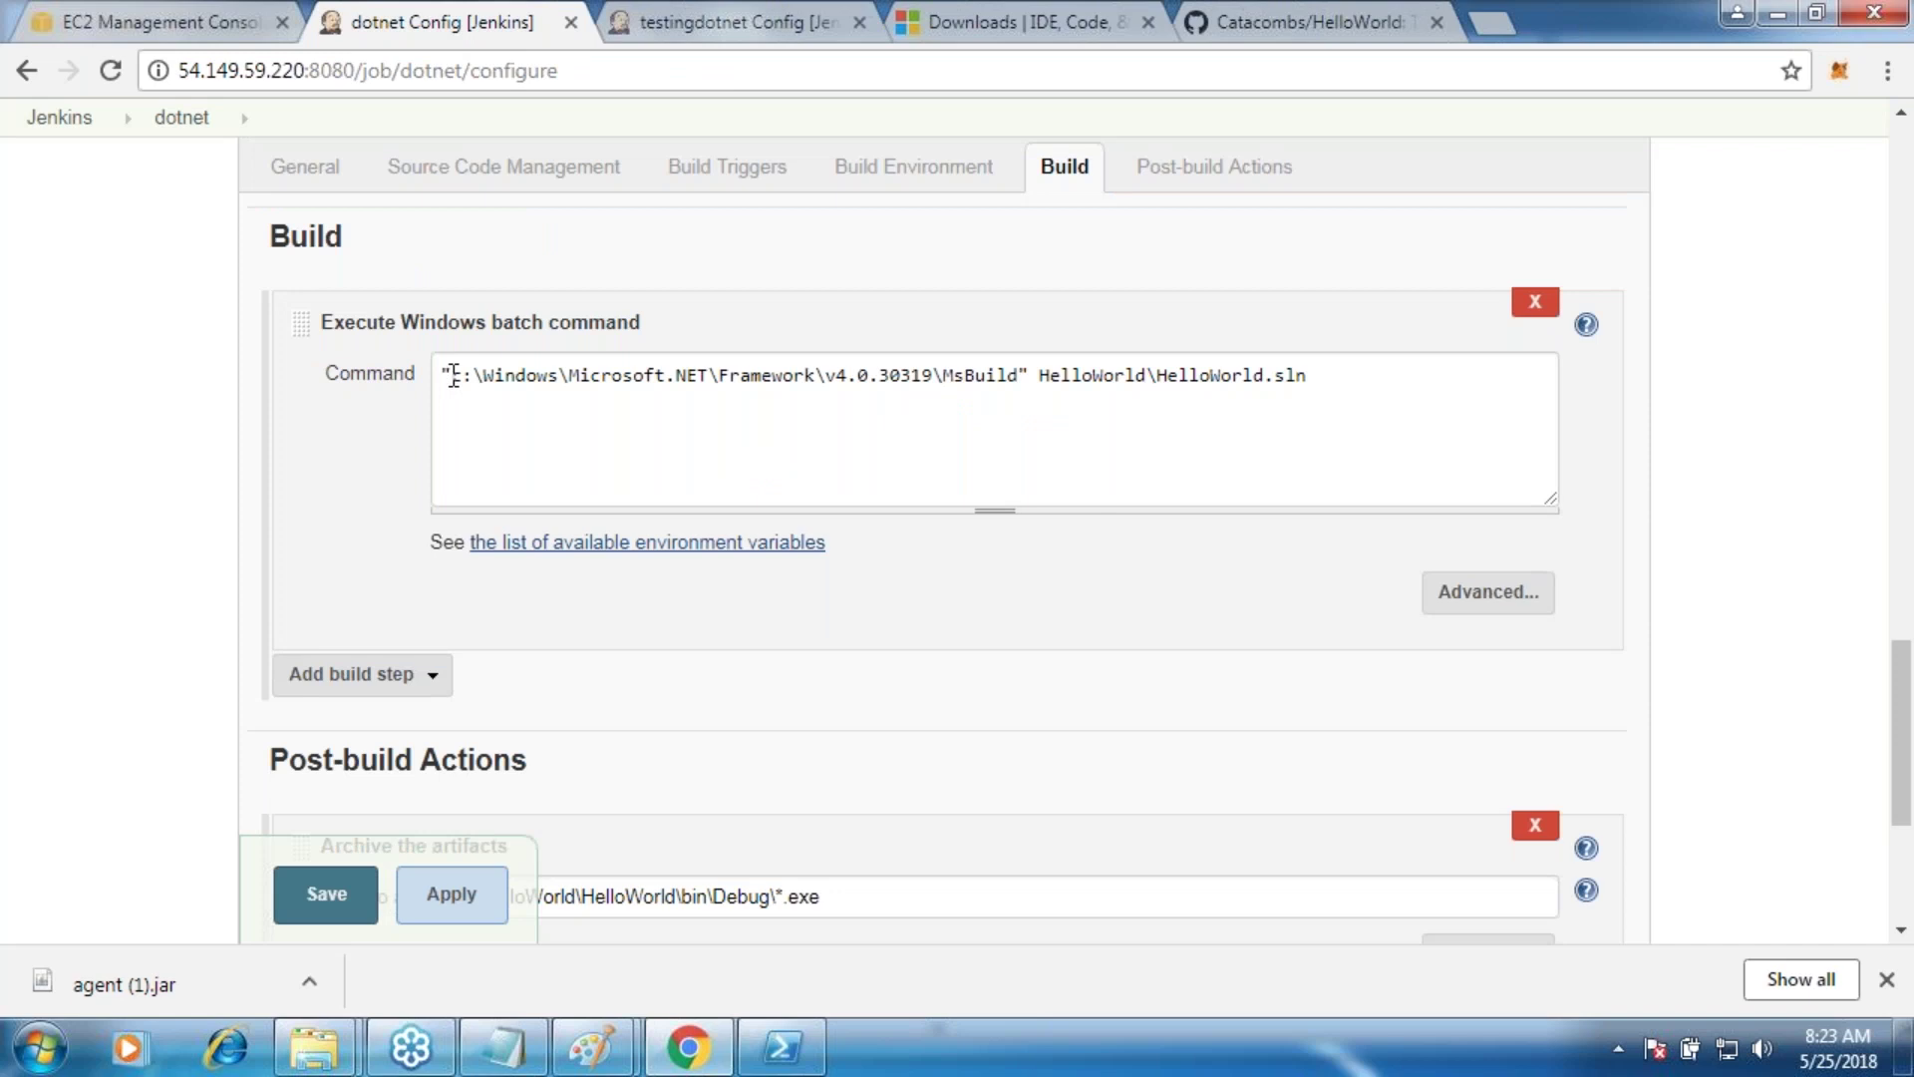
drag(441, 376, 1027, 367)
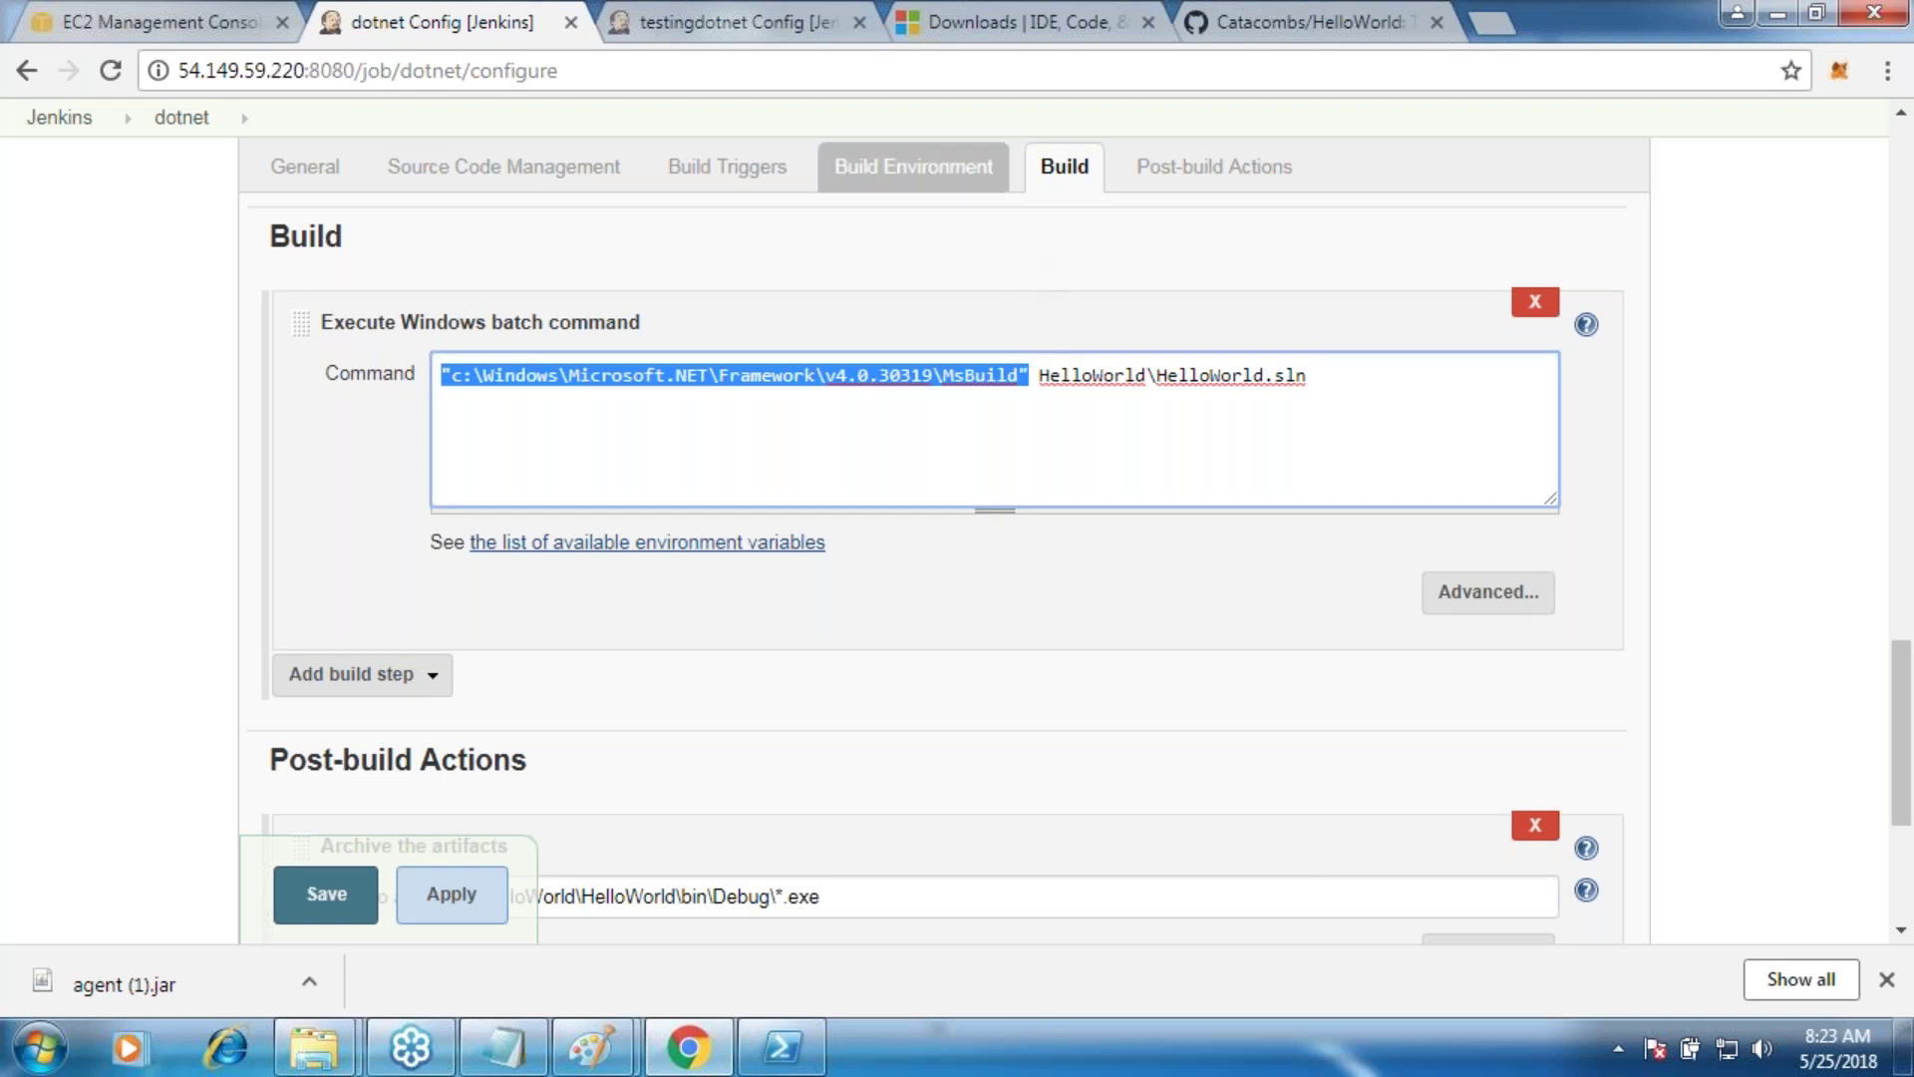
click(758, 20)
click(520, 561)
key(ctrl+v)
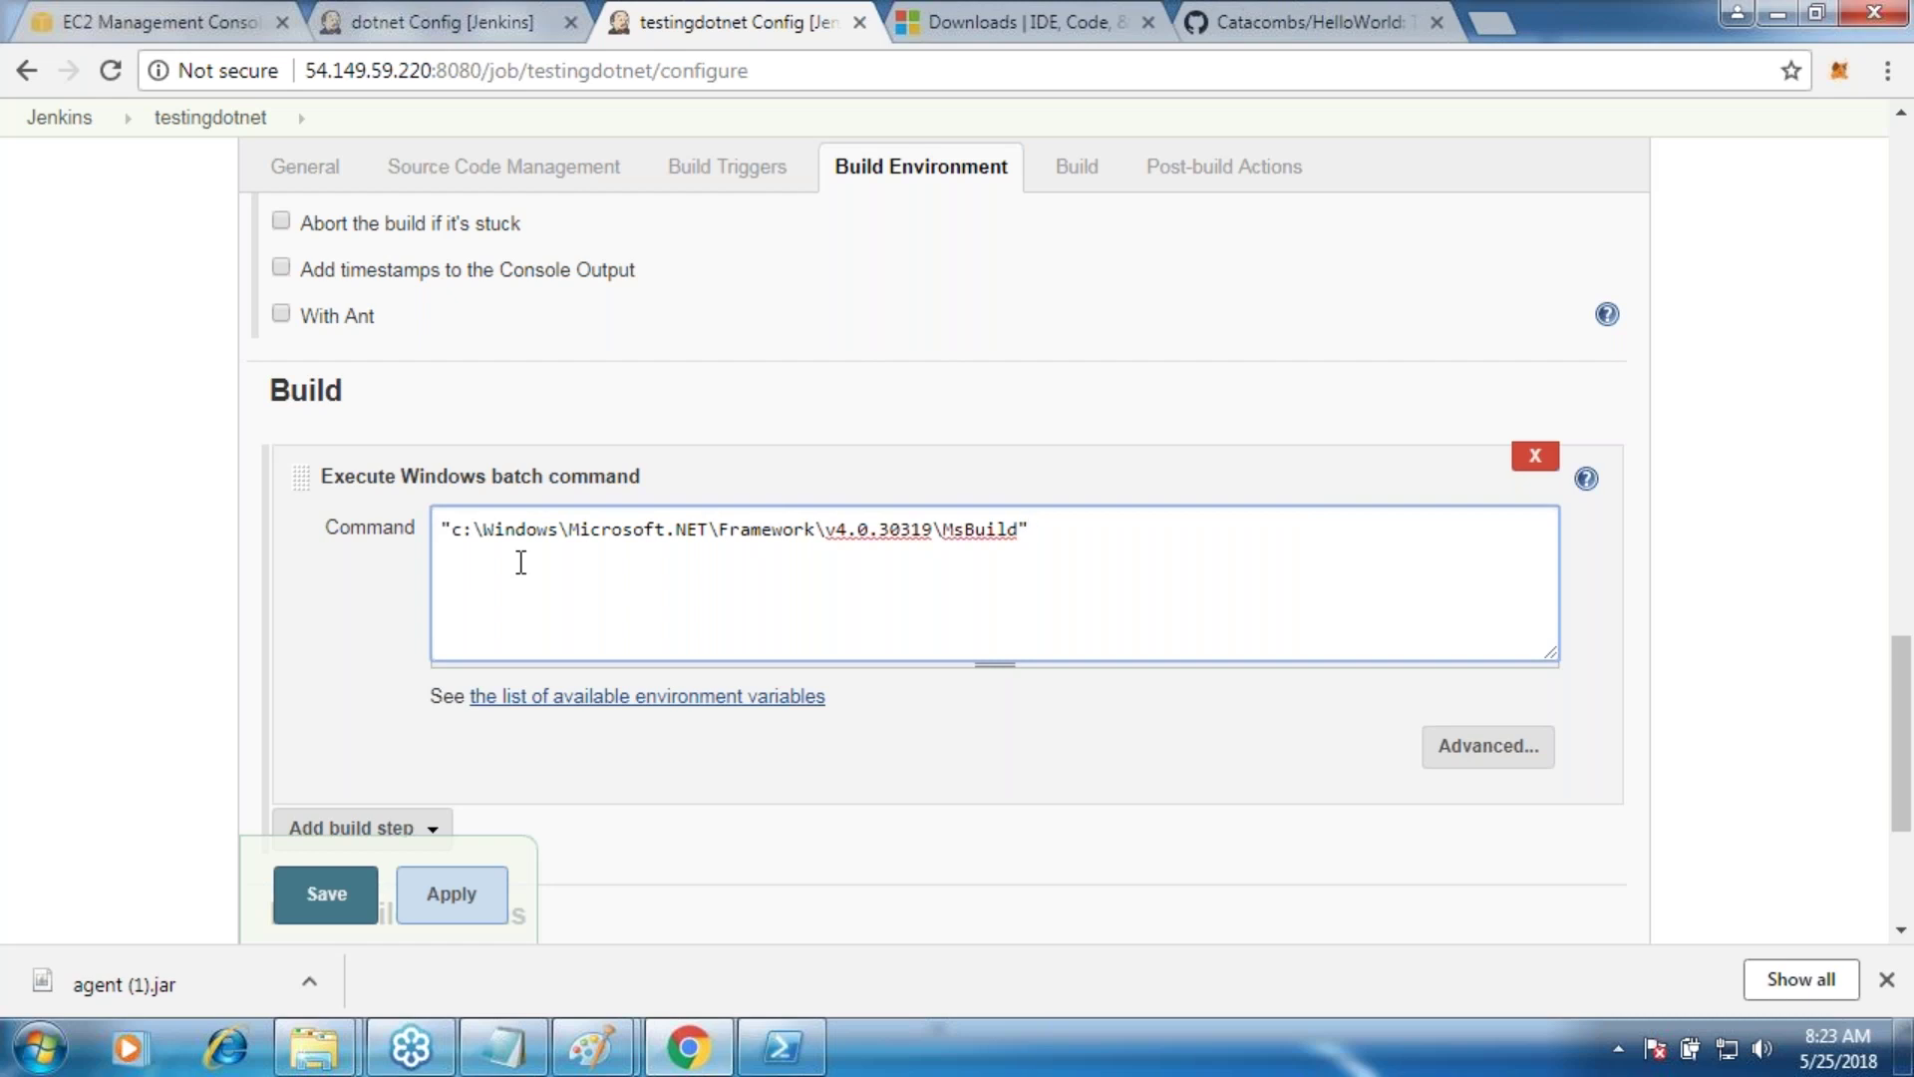
Step: Check the HelloWorld folder layout in the GitHub repository
click(1331, 35)
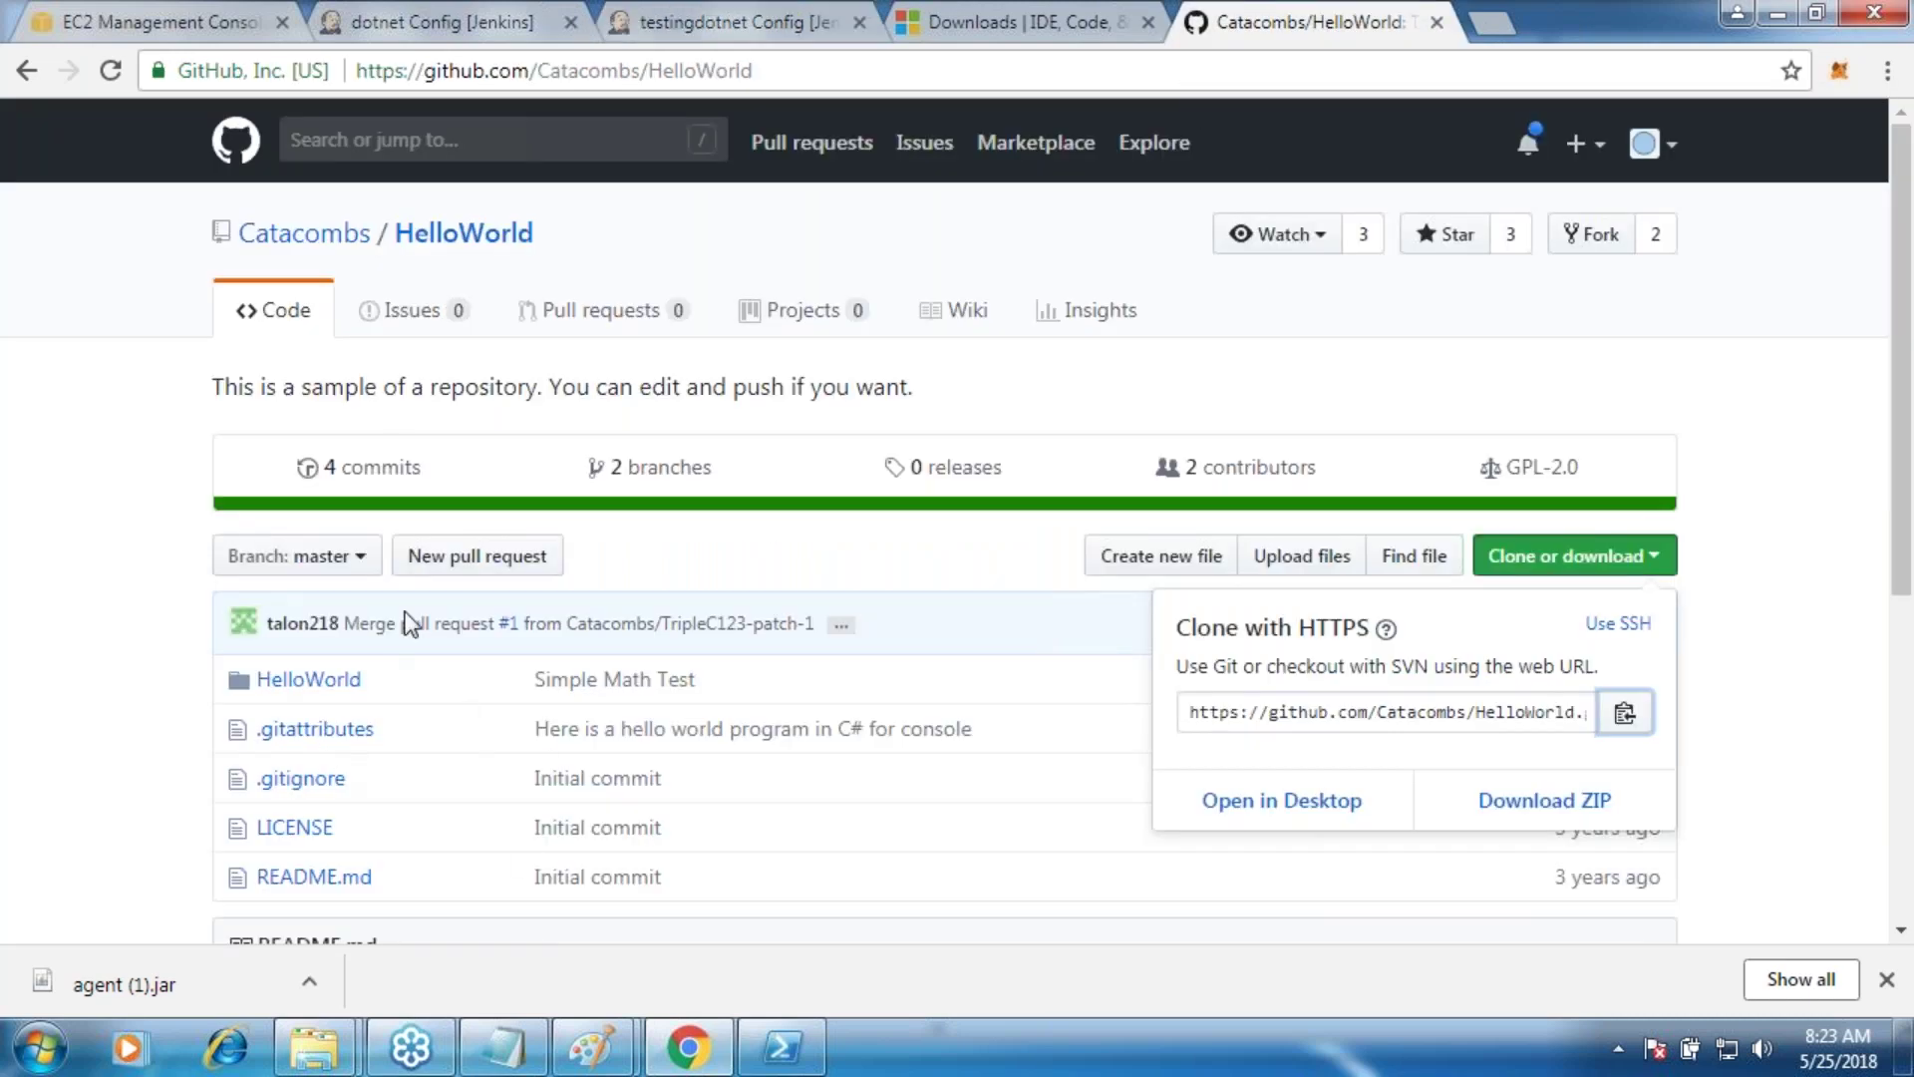
click(312, 692)
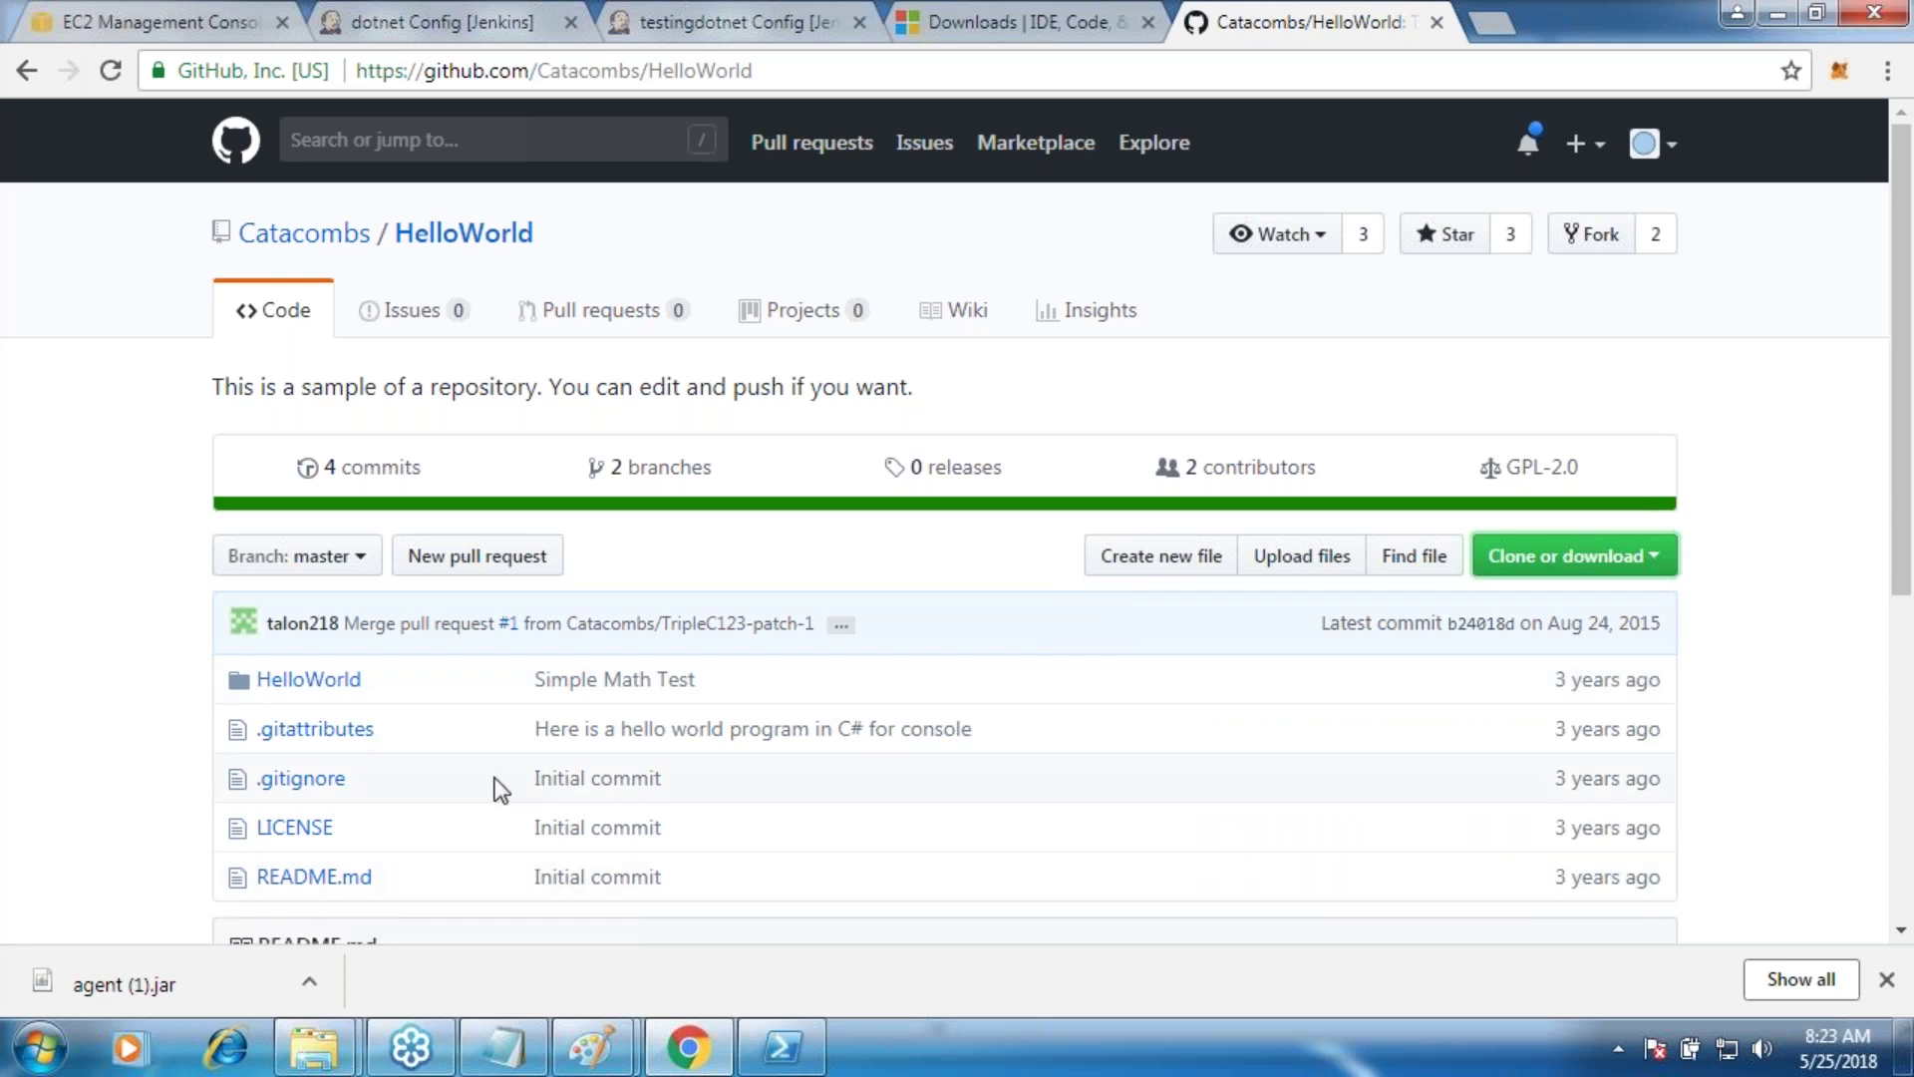
scroll(504, 775, down, 2)
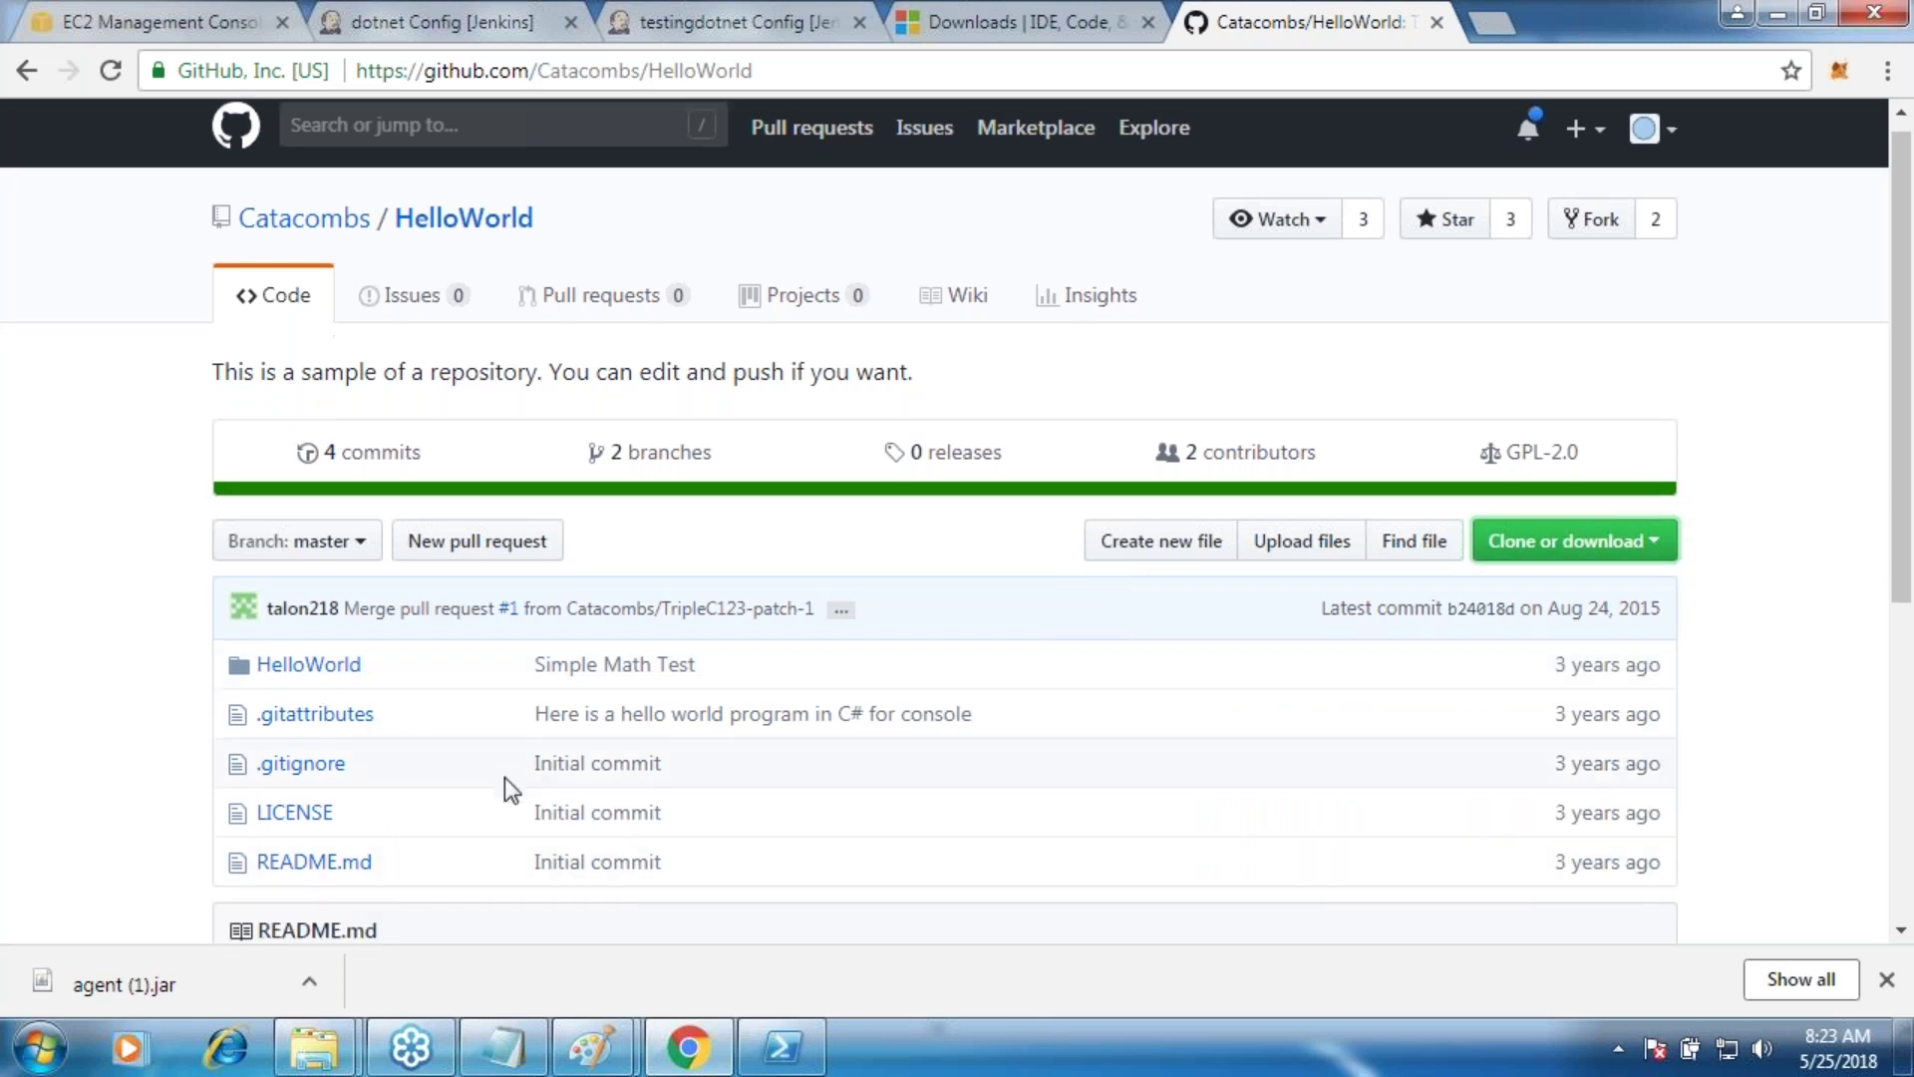
click(315, 504)
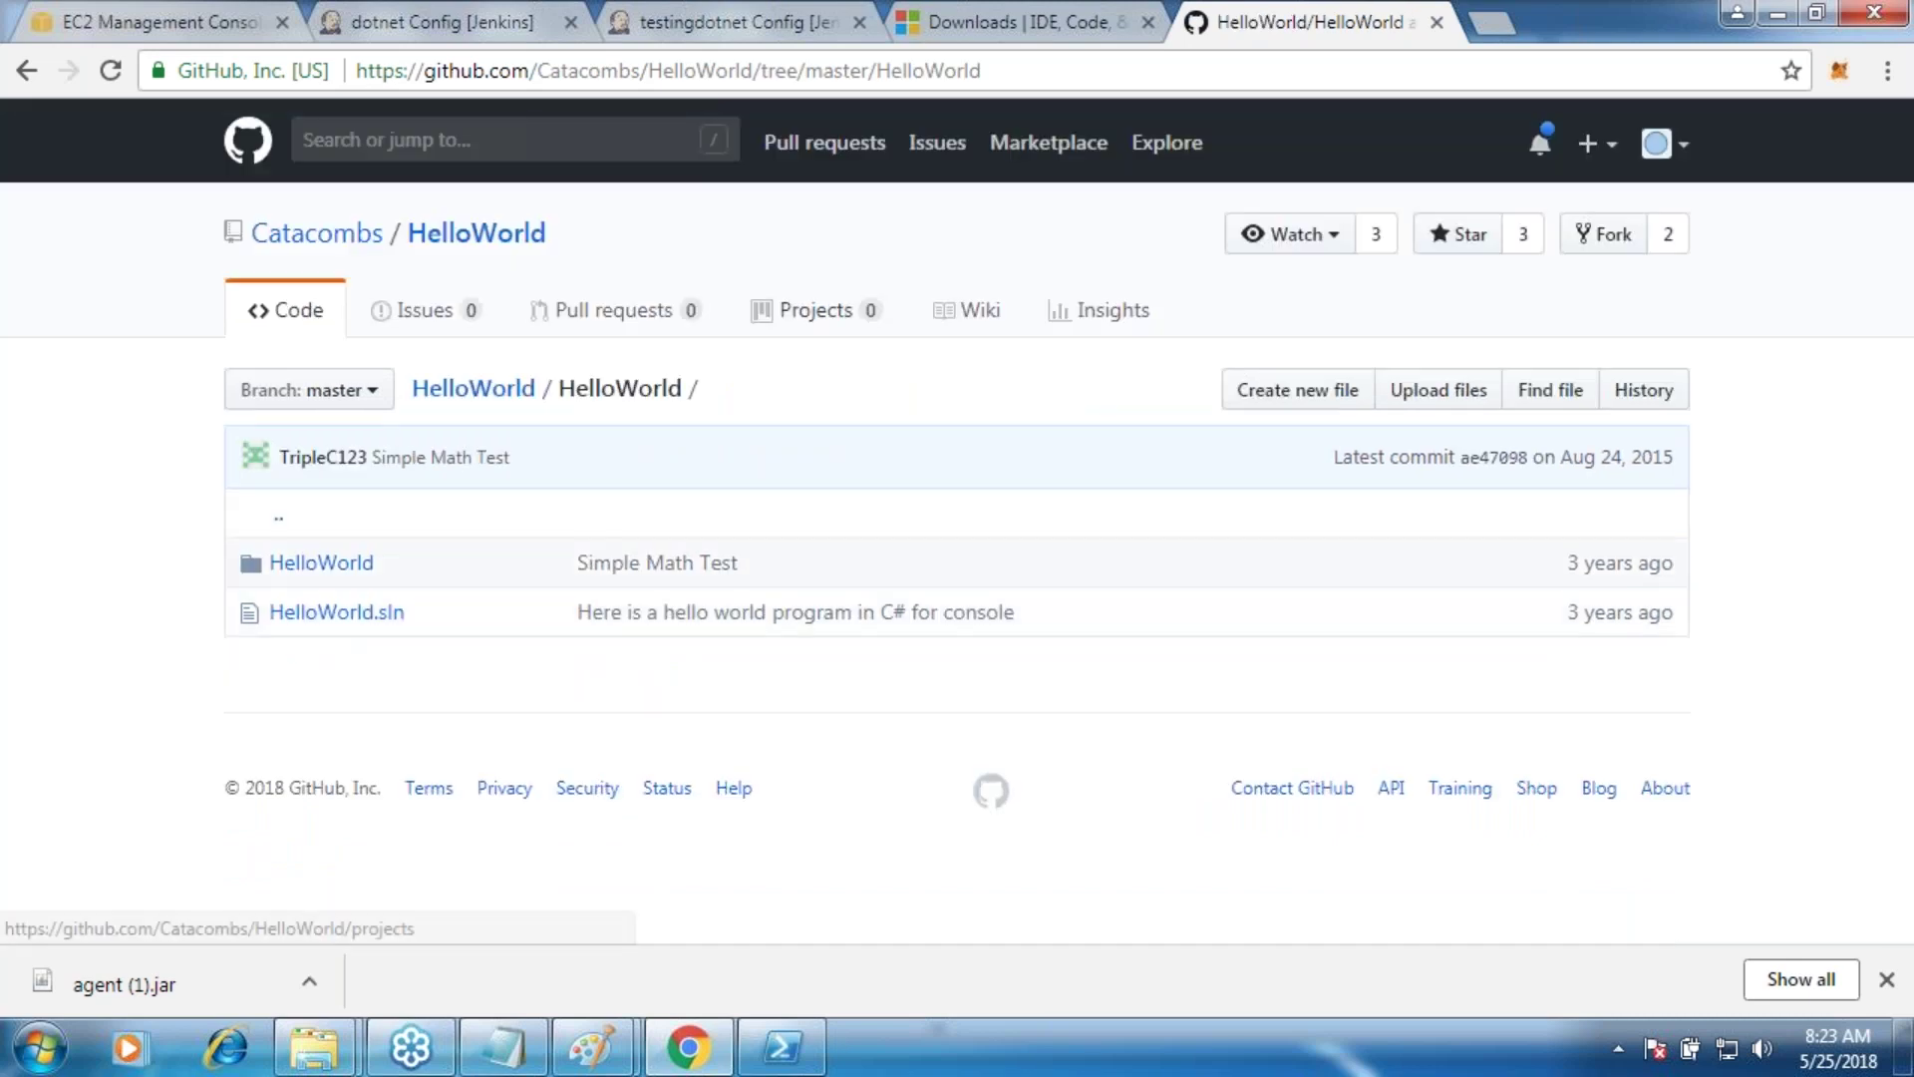
Step: Append HelloWorld\HelloWorld.sln to the testingdotnet MsBuild command
click(703, 24)
text(Hellow)
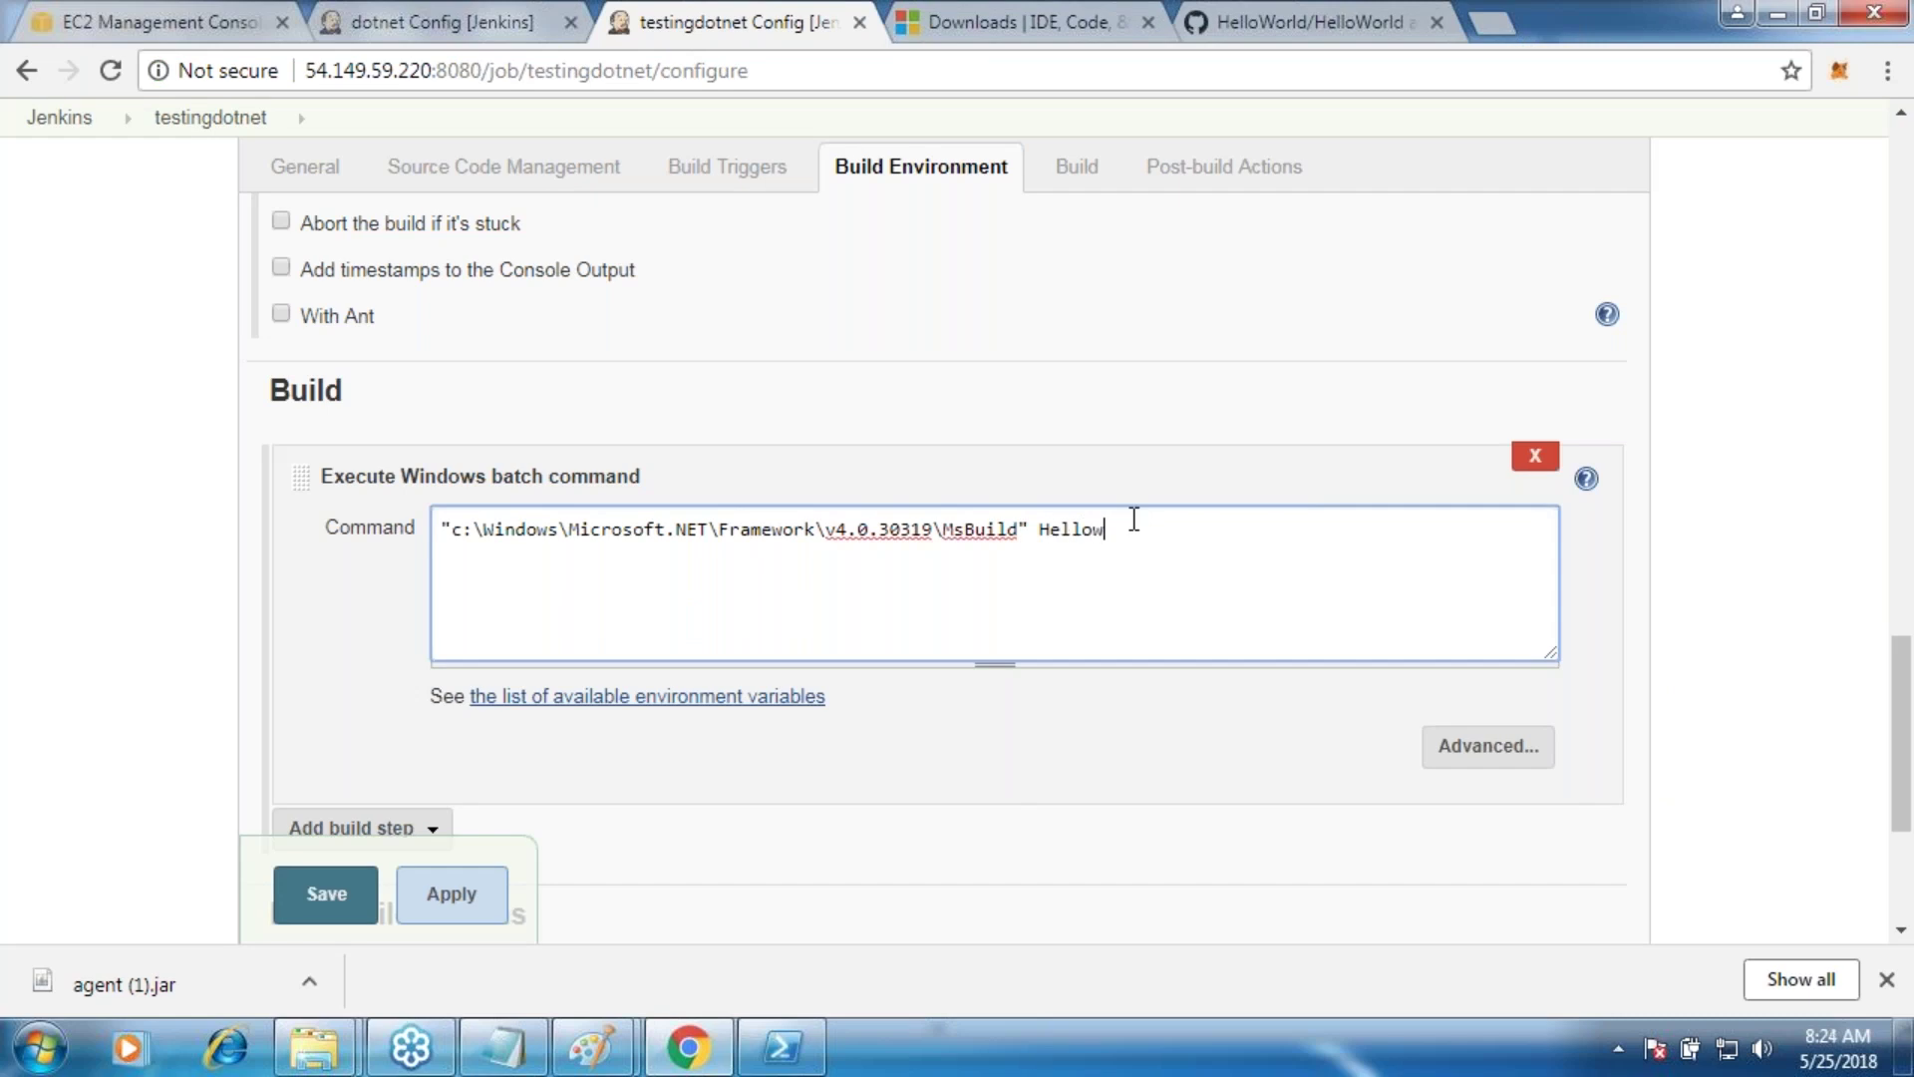
key(BackSpace)
text(World\HelloWo)
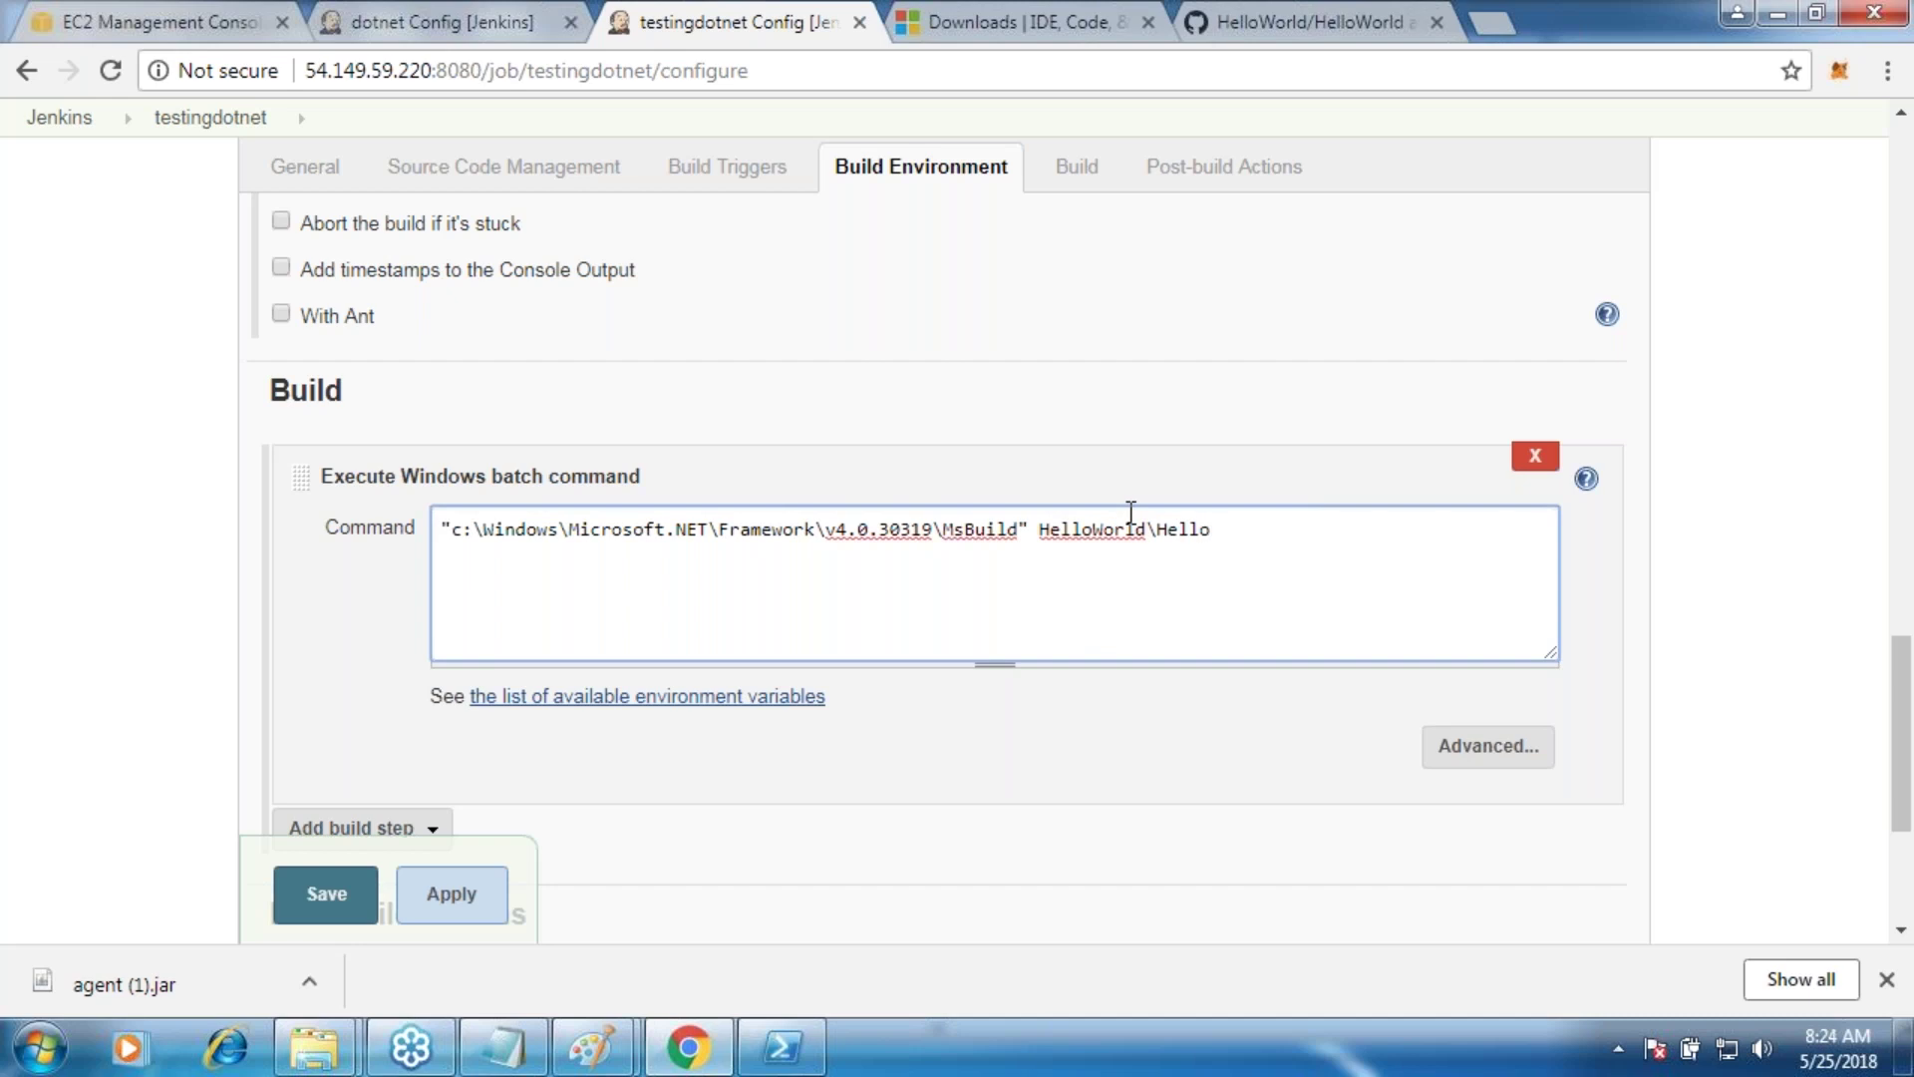
text(rld.sln)
Step: Save testingdotnet, run Build Now and open build #1's console output
click(350, 909)
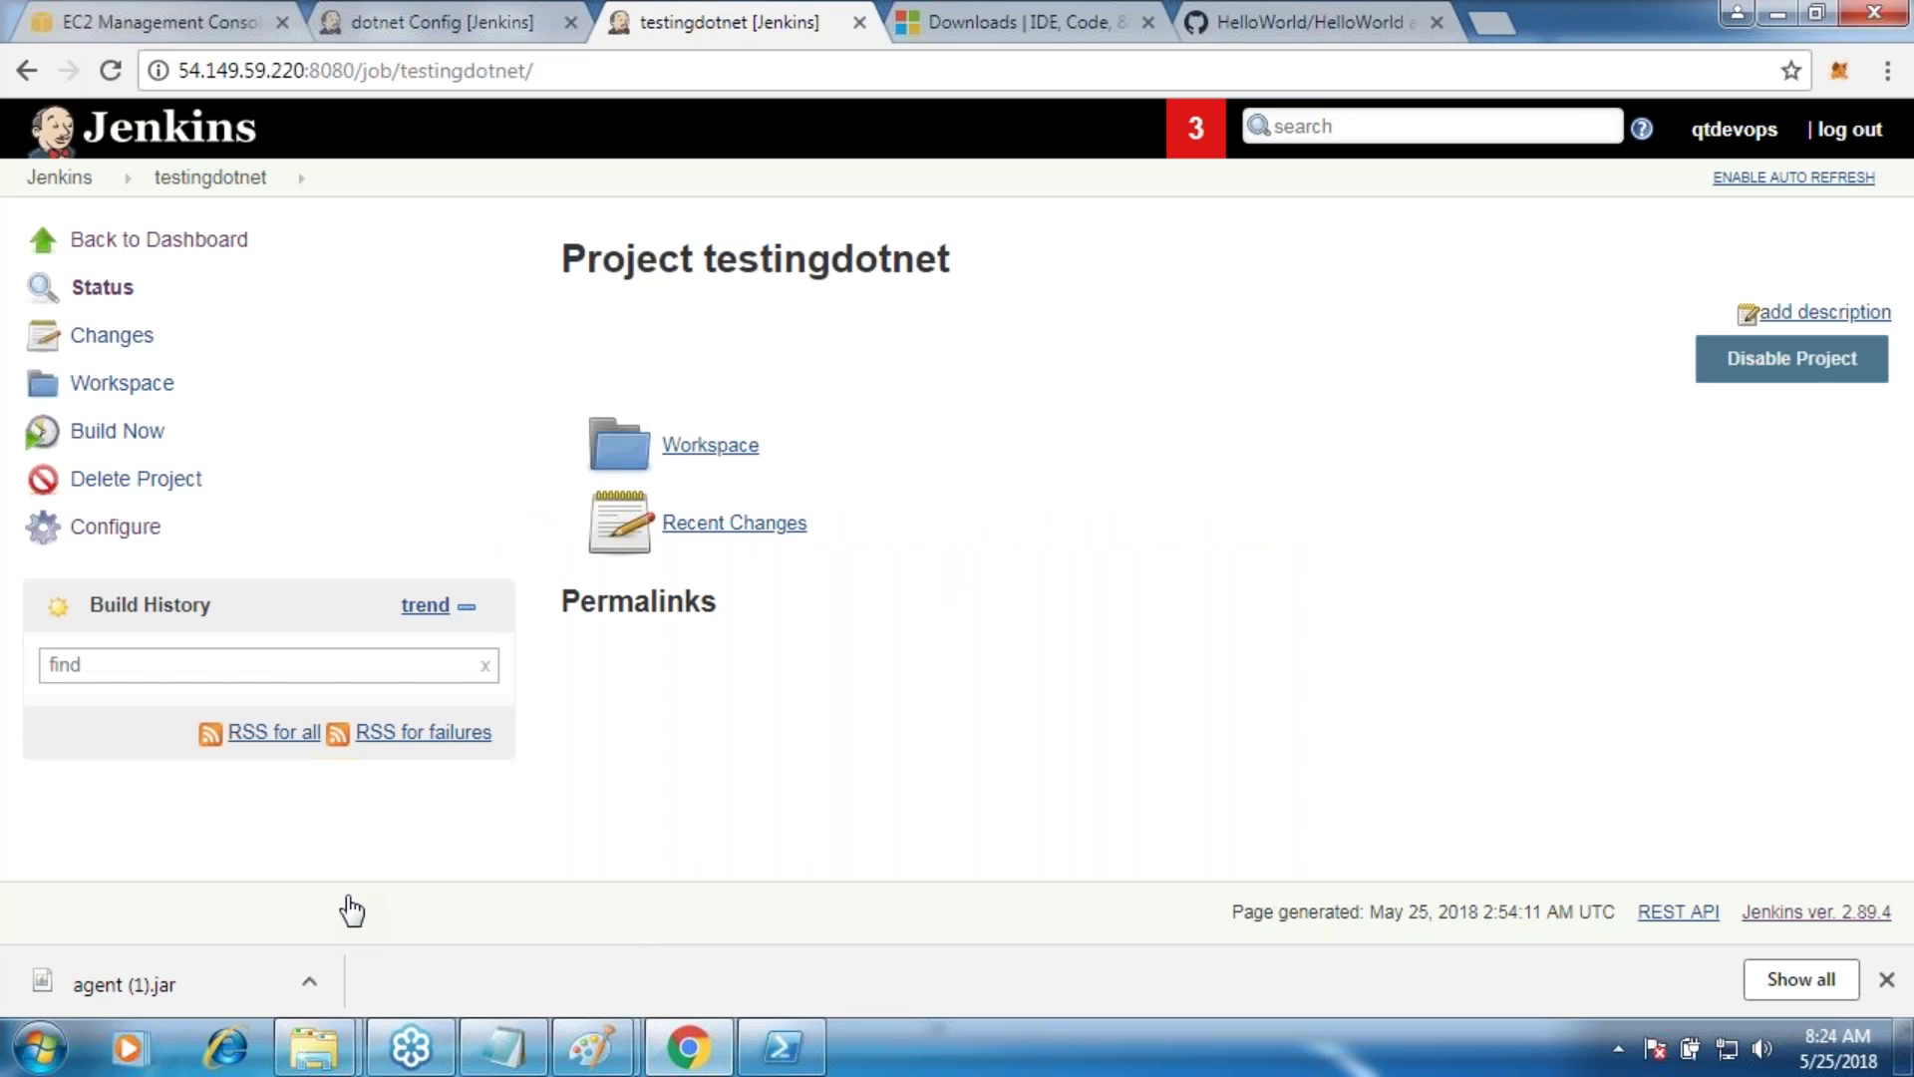
click(125, 437)
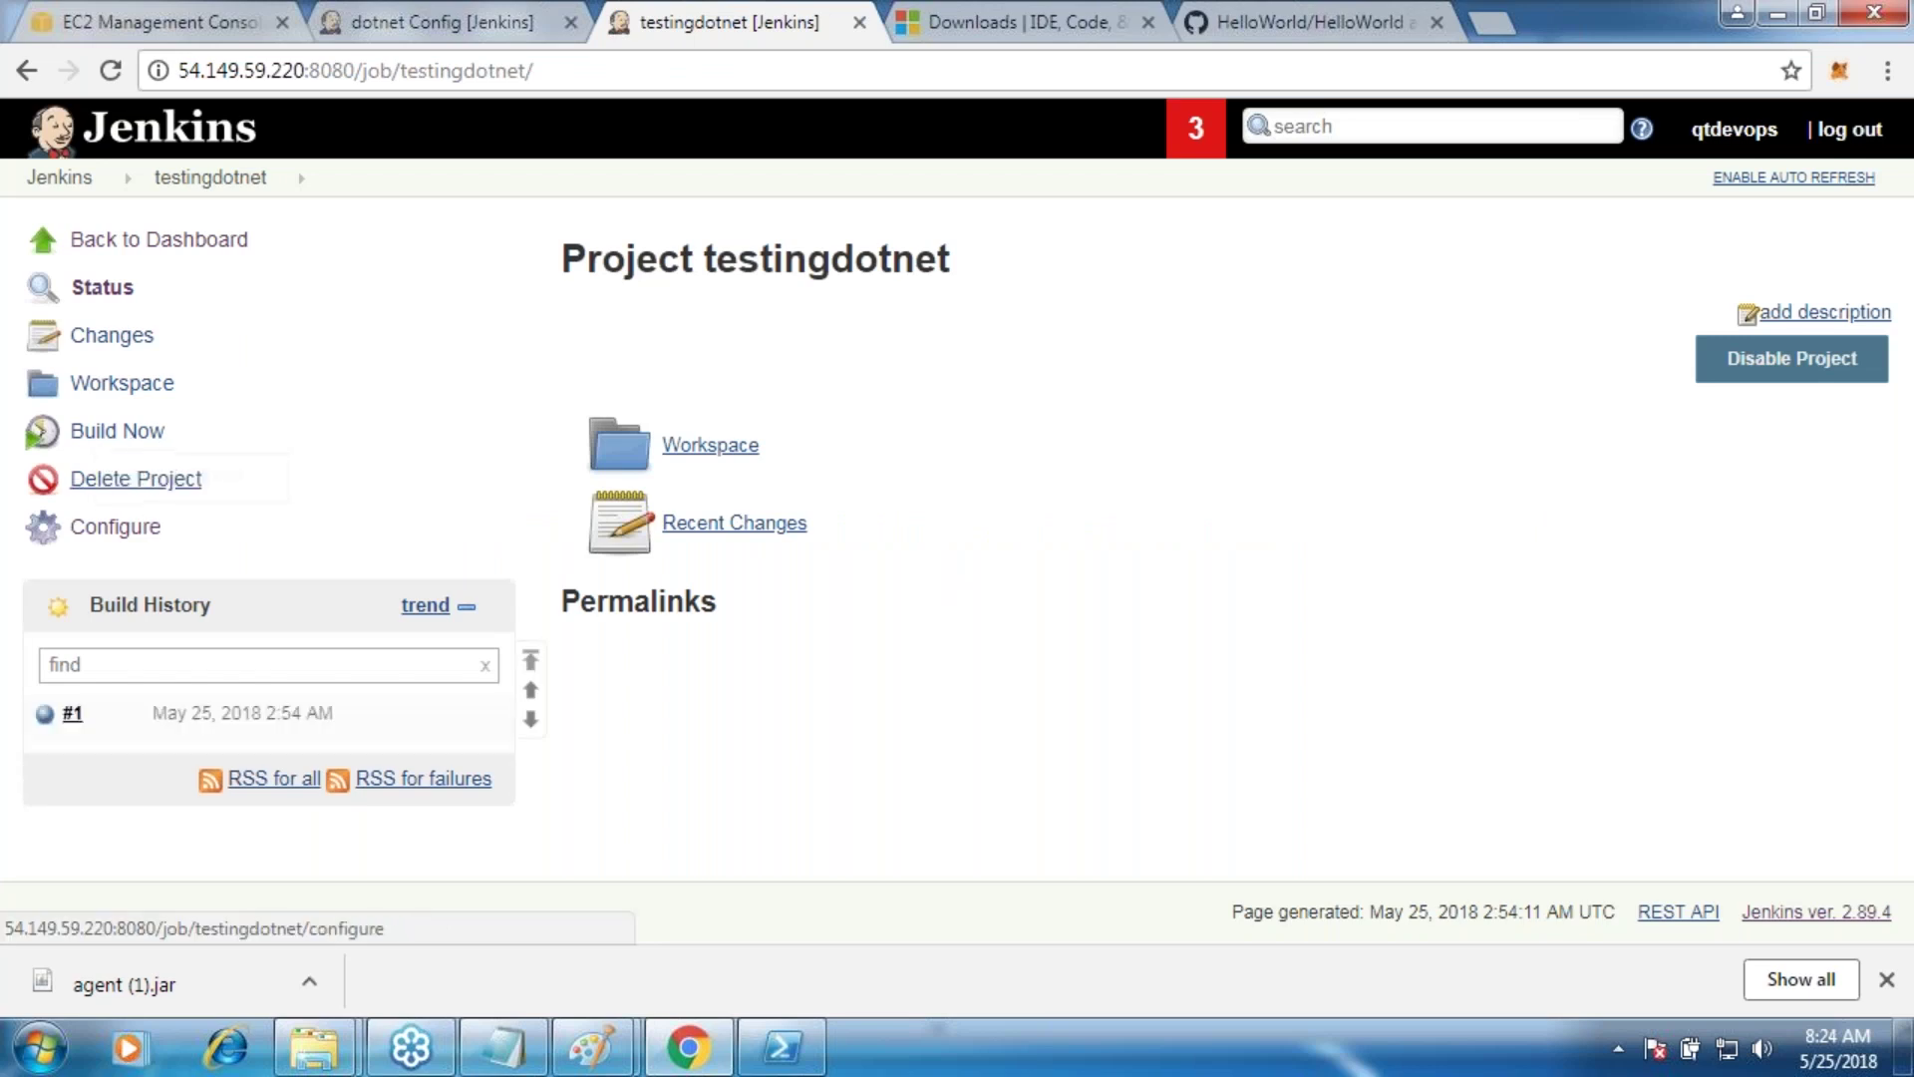
click(77, 714)
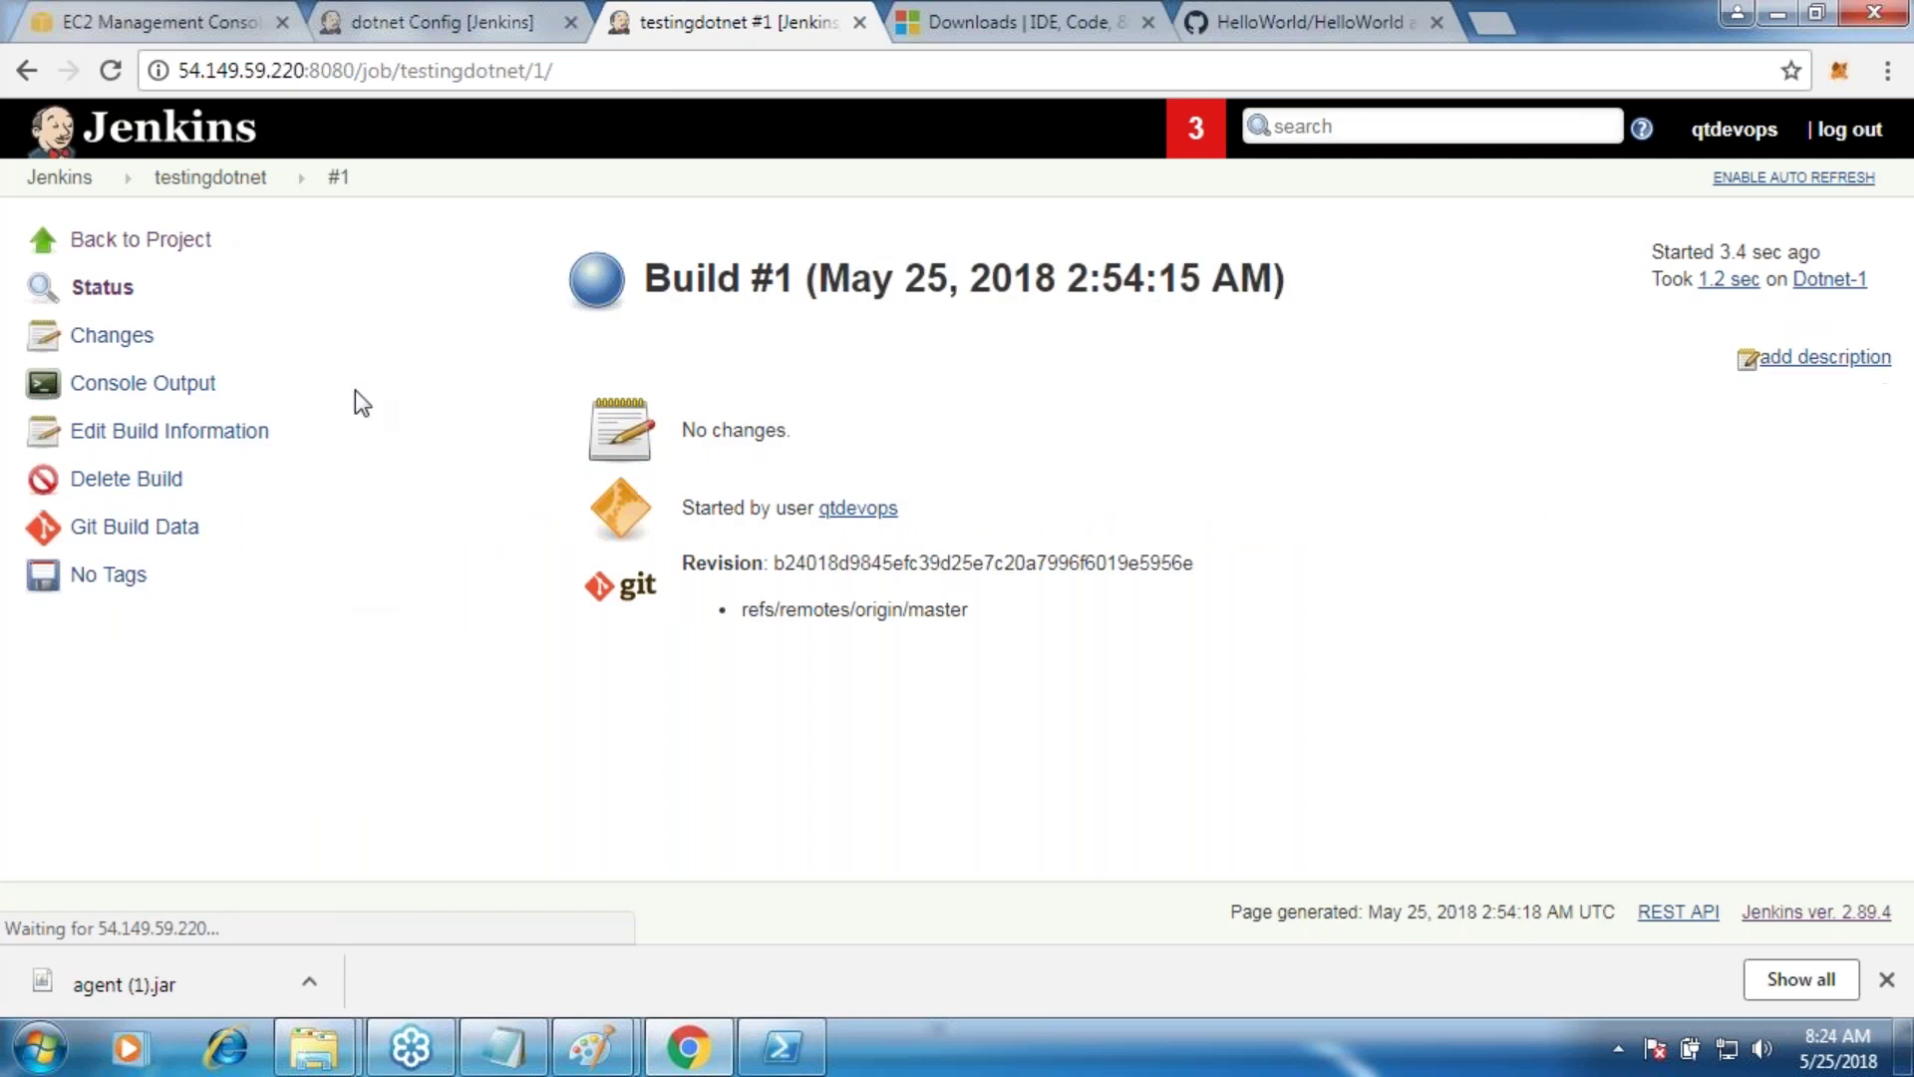
click(141, 382)
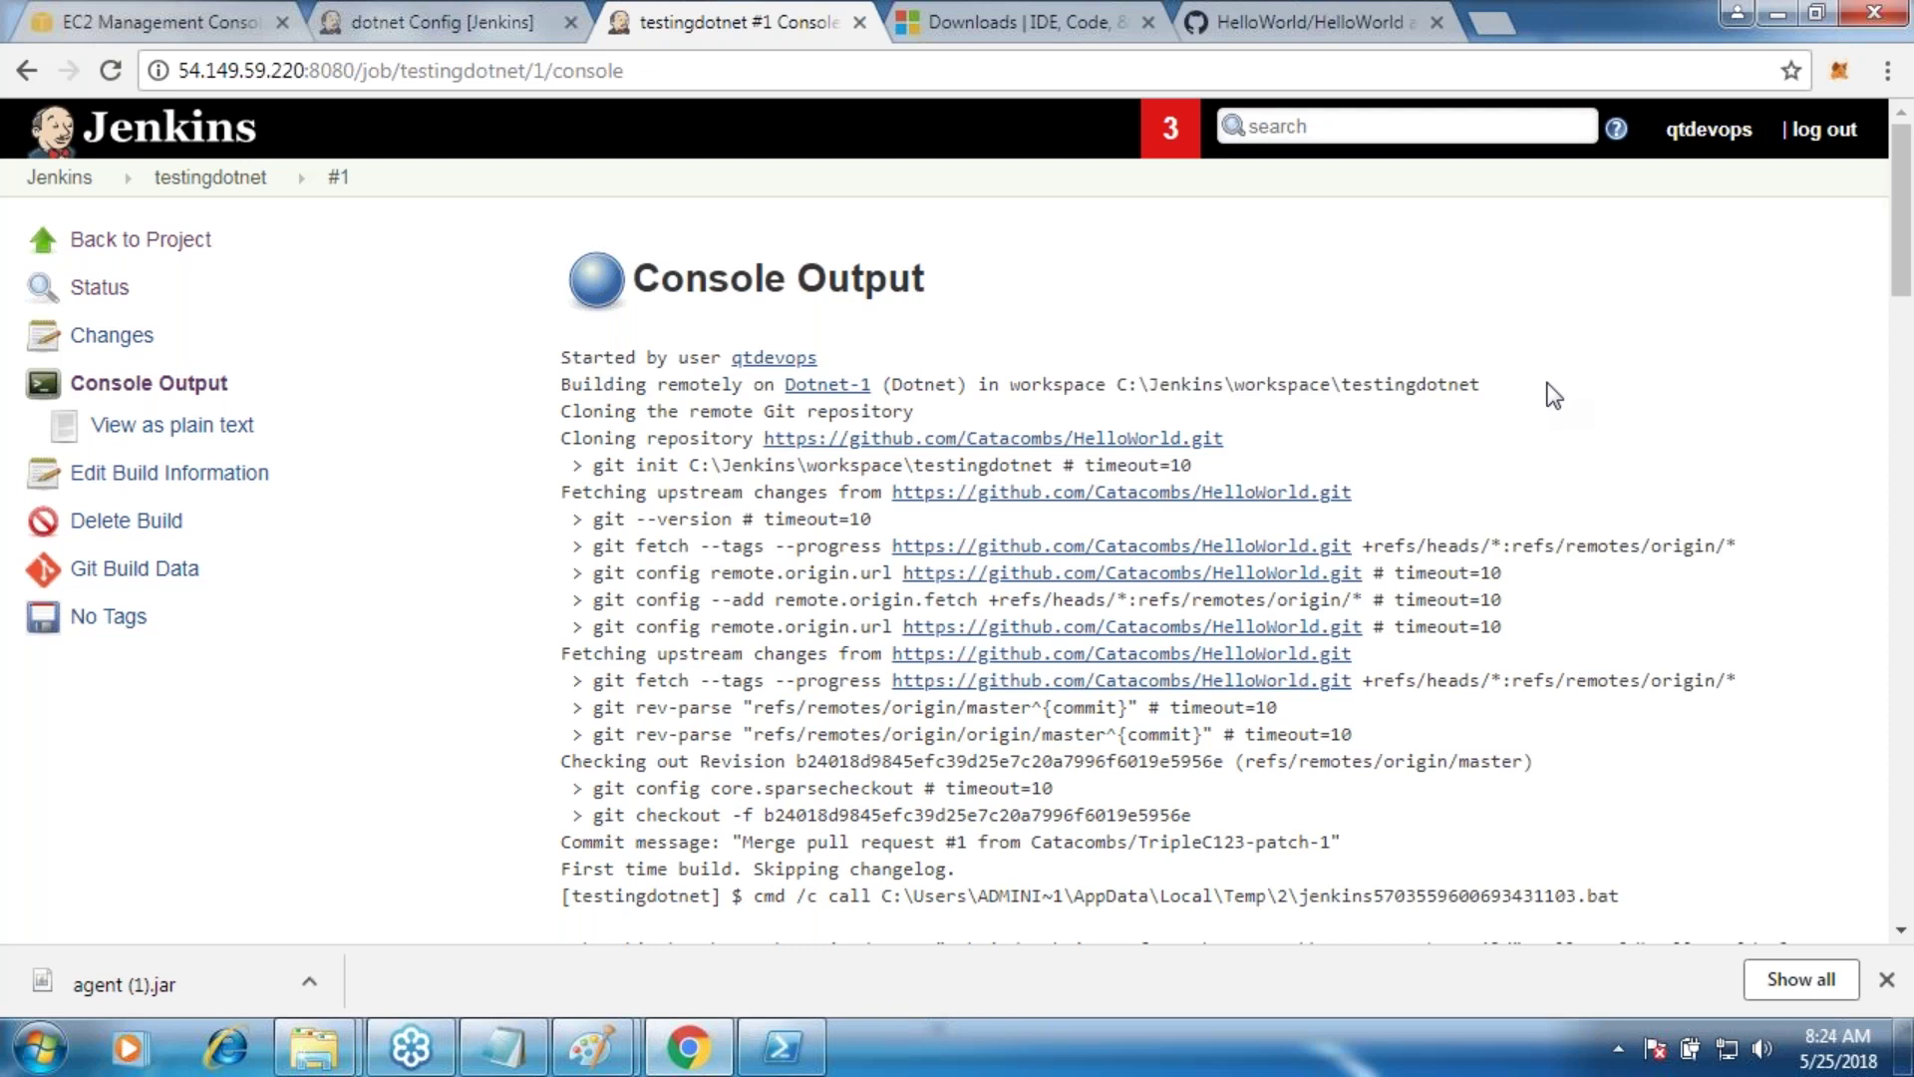
Step: Scroll the build #1 log down to its Finished: SUCCESS line
scroll(1553, 395, down, 1)
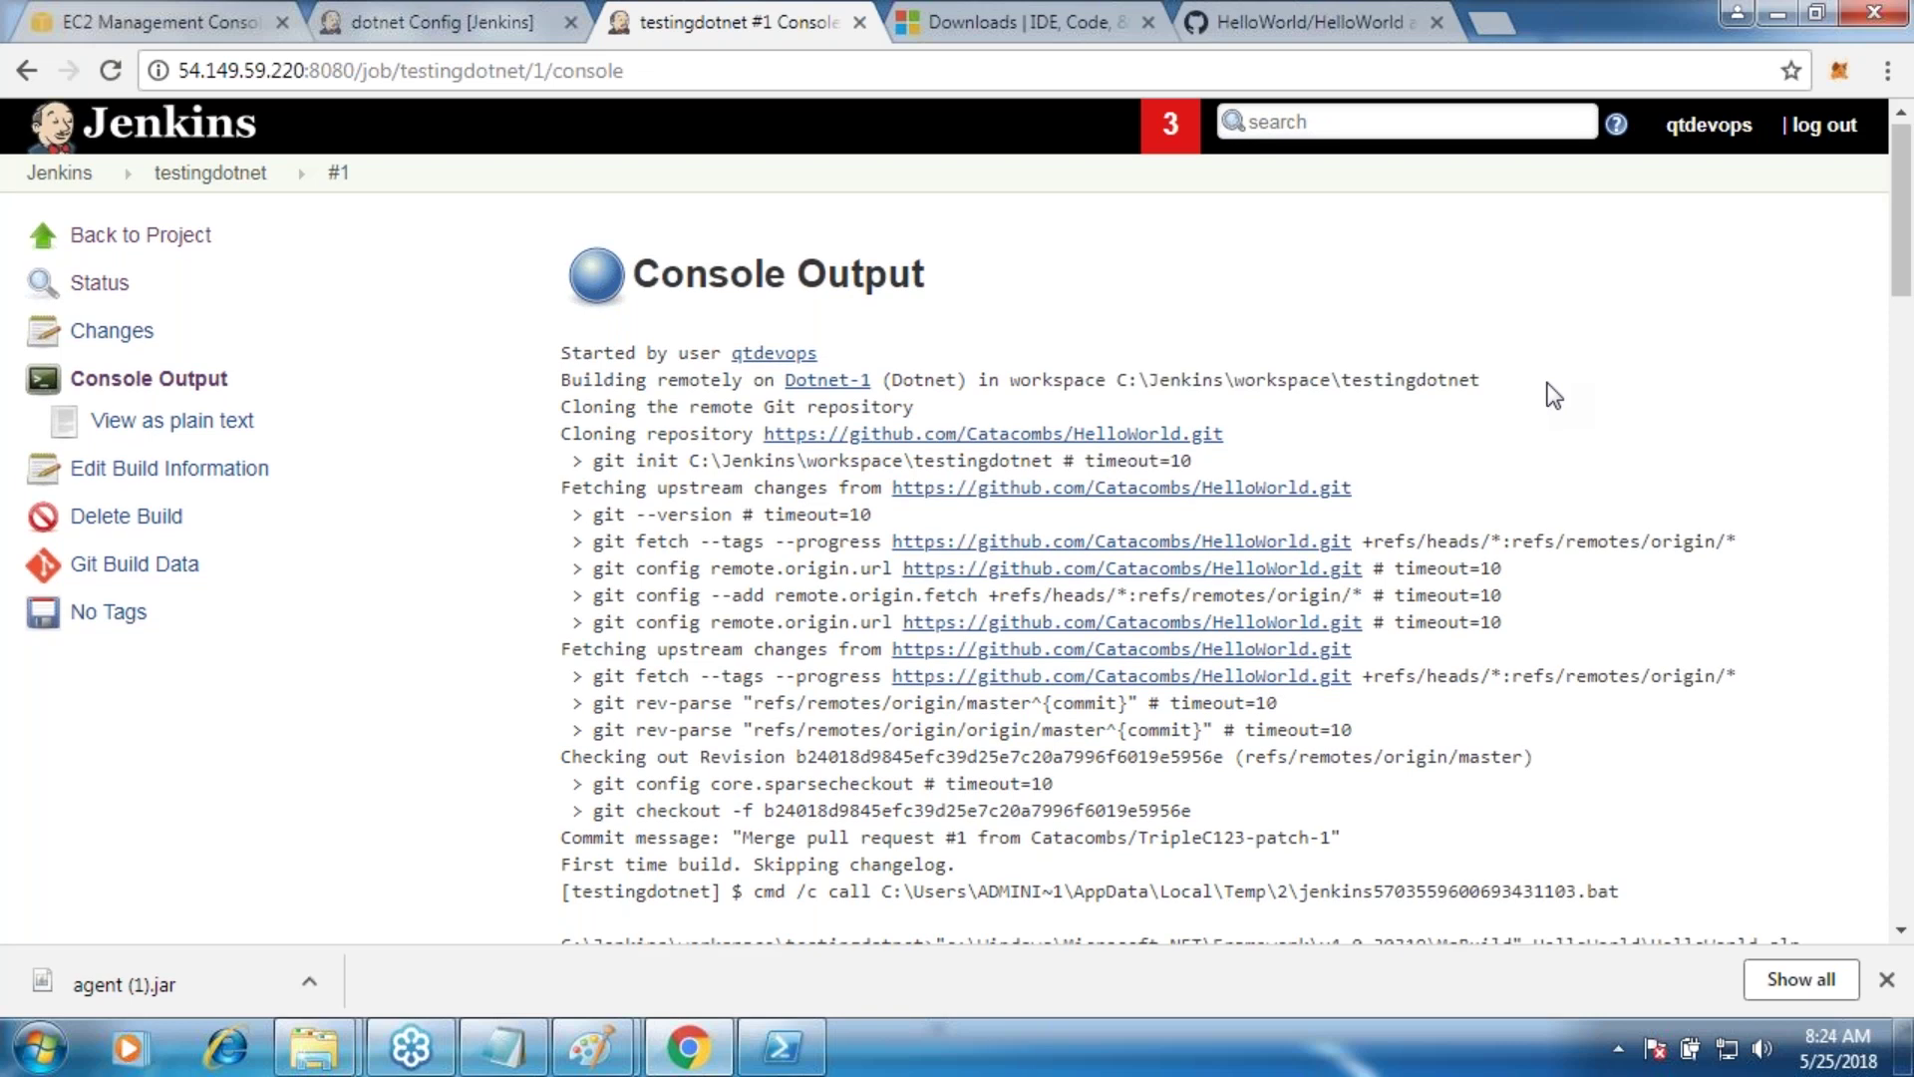
scroll(1553, 396, down, 5)
scroll(1553, 396, down, 1)
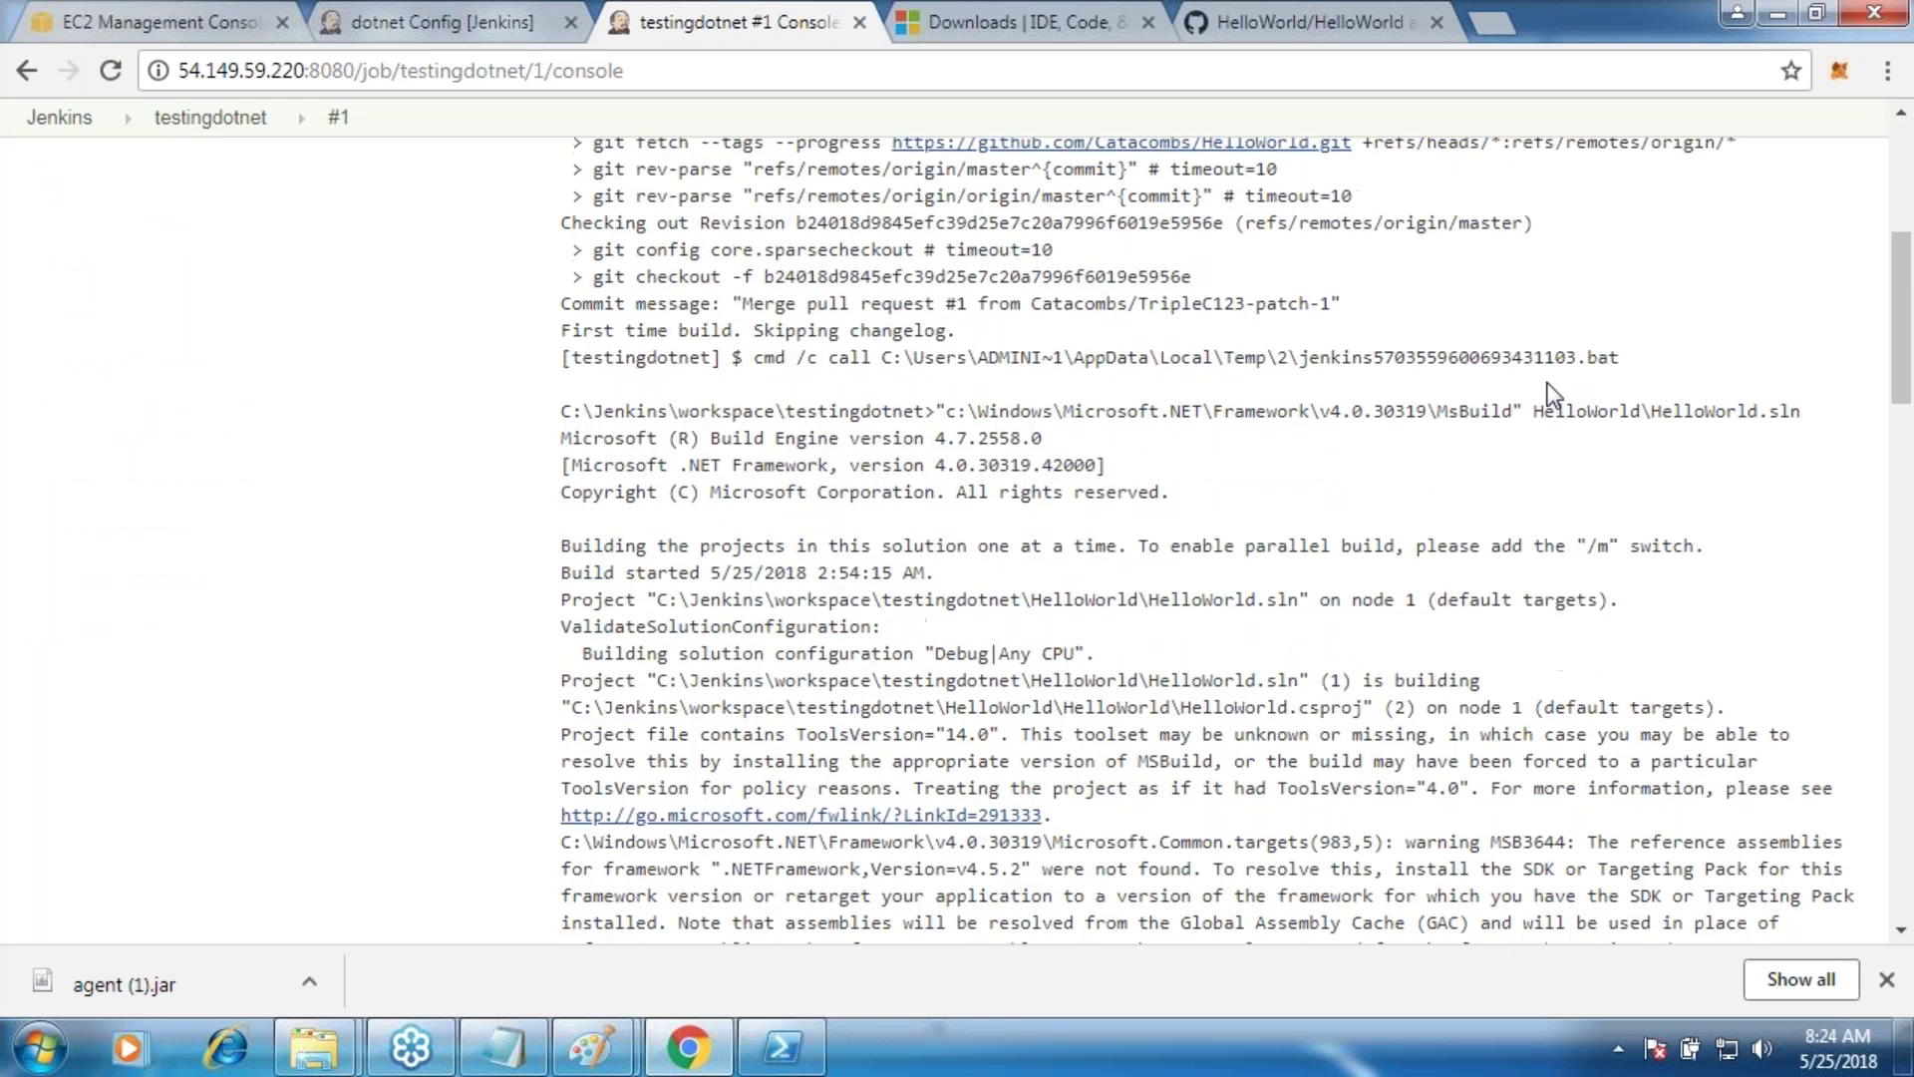
scroll(1550, 395, down, 1)
scroll(1553, 396, down, 14)
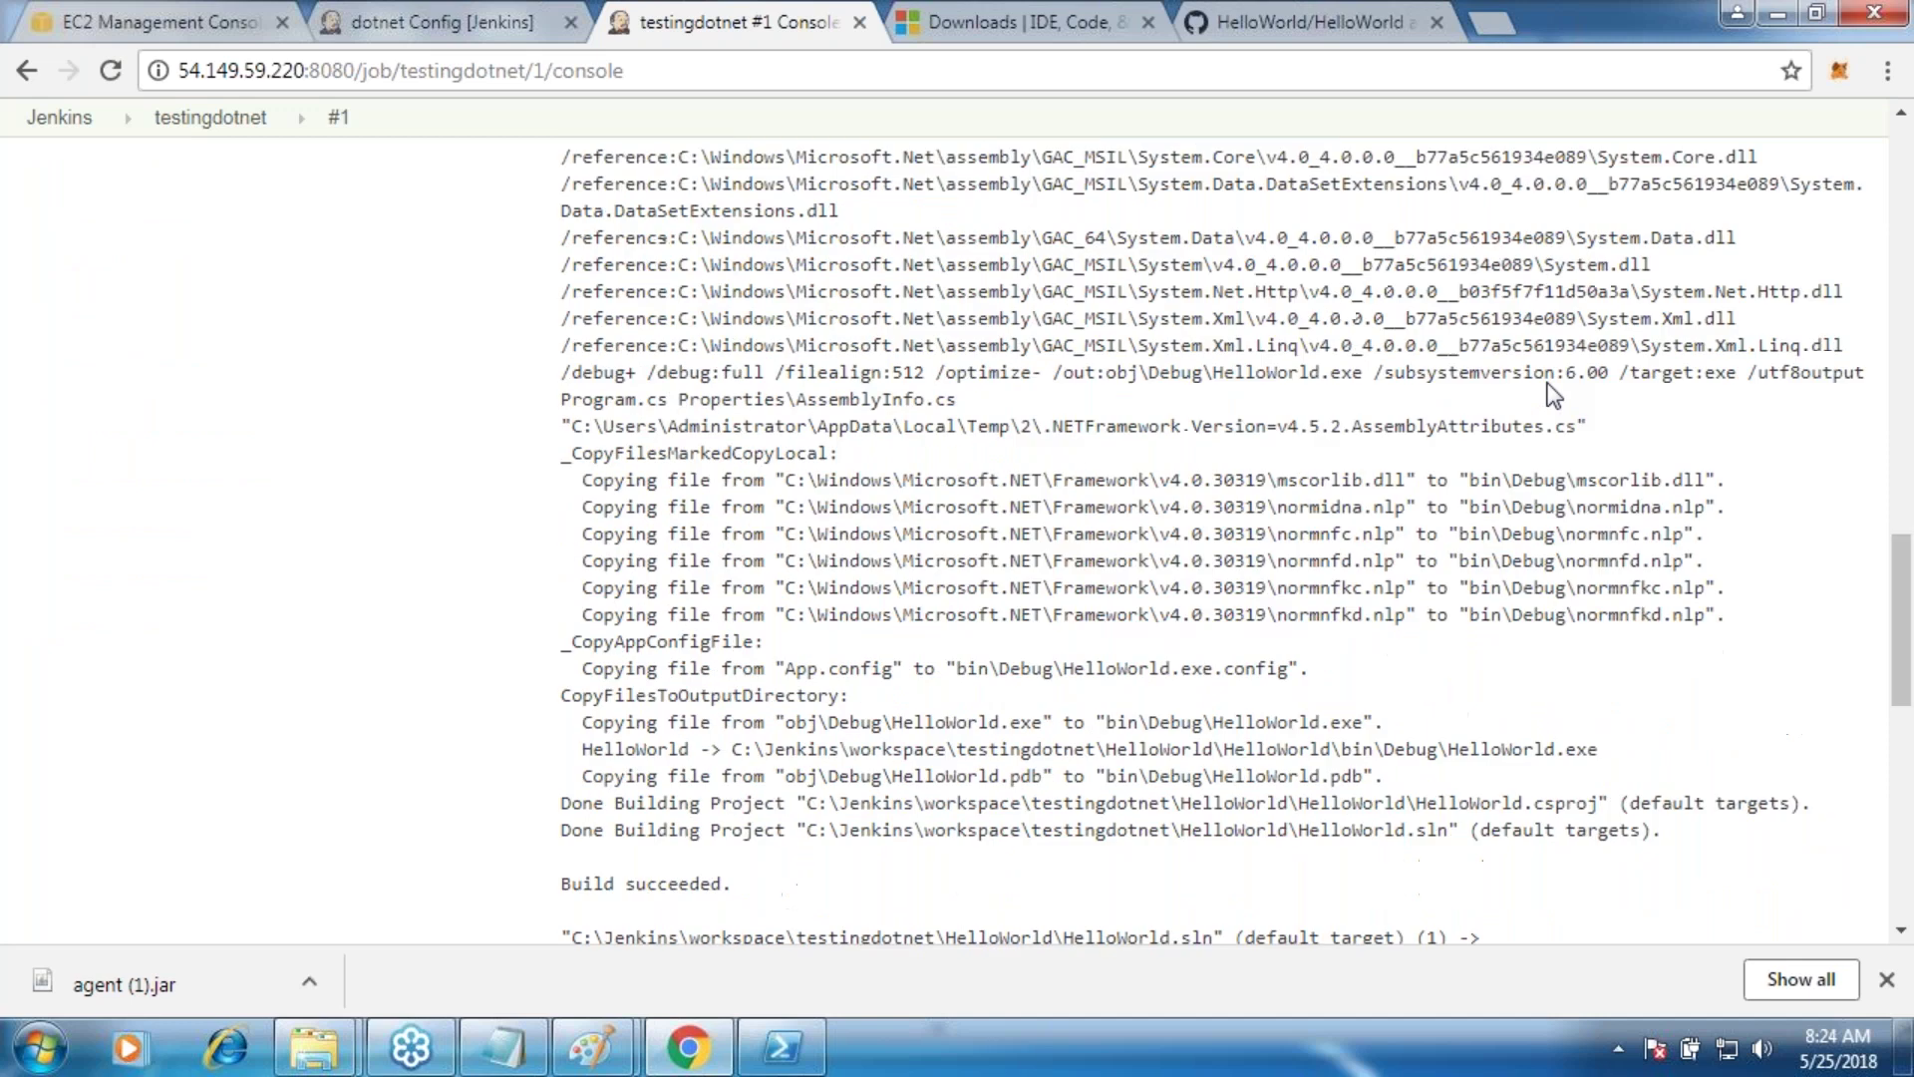
scroll(1550, 396, down, 12)
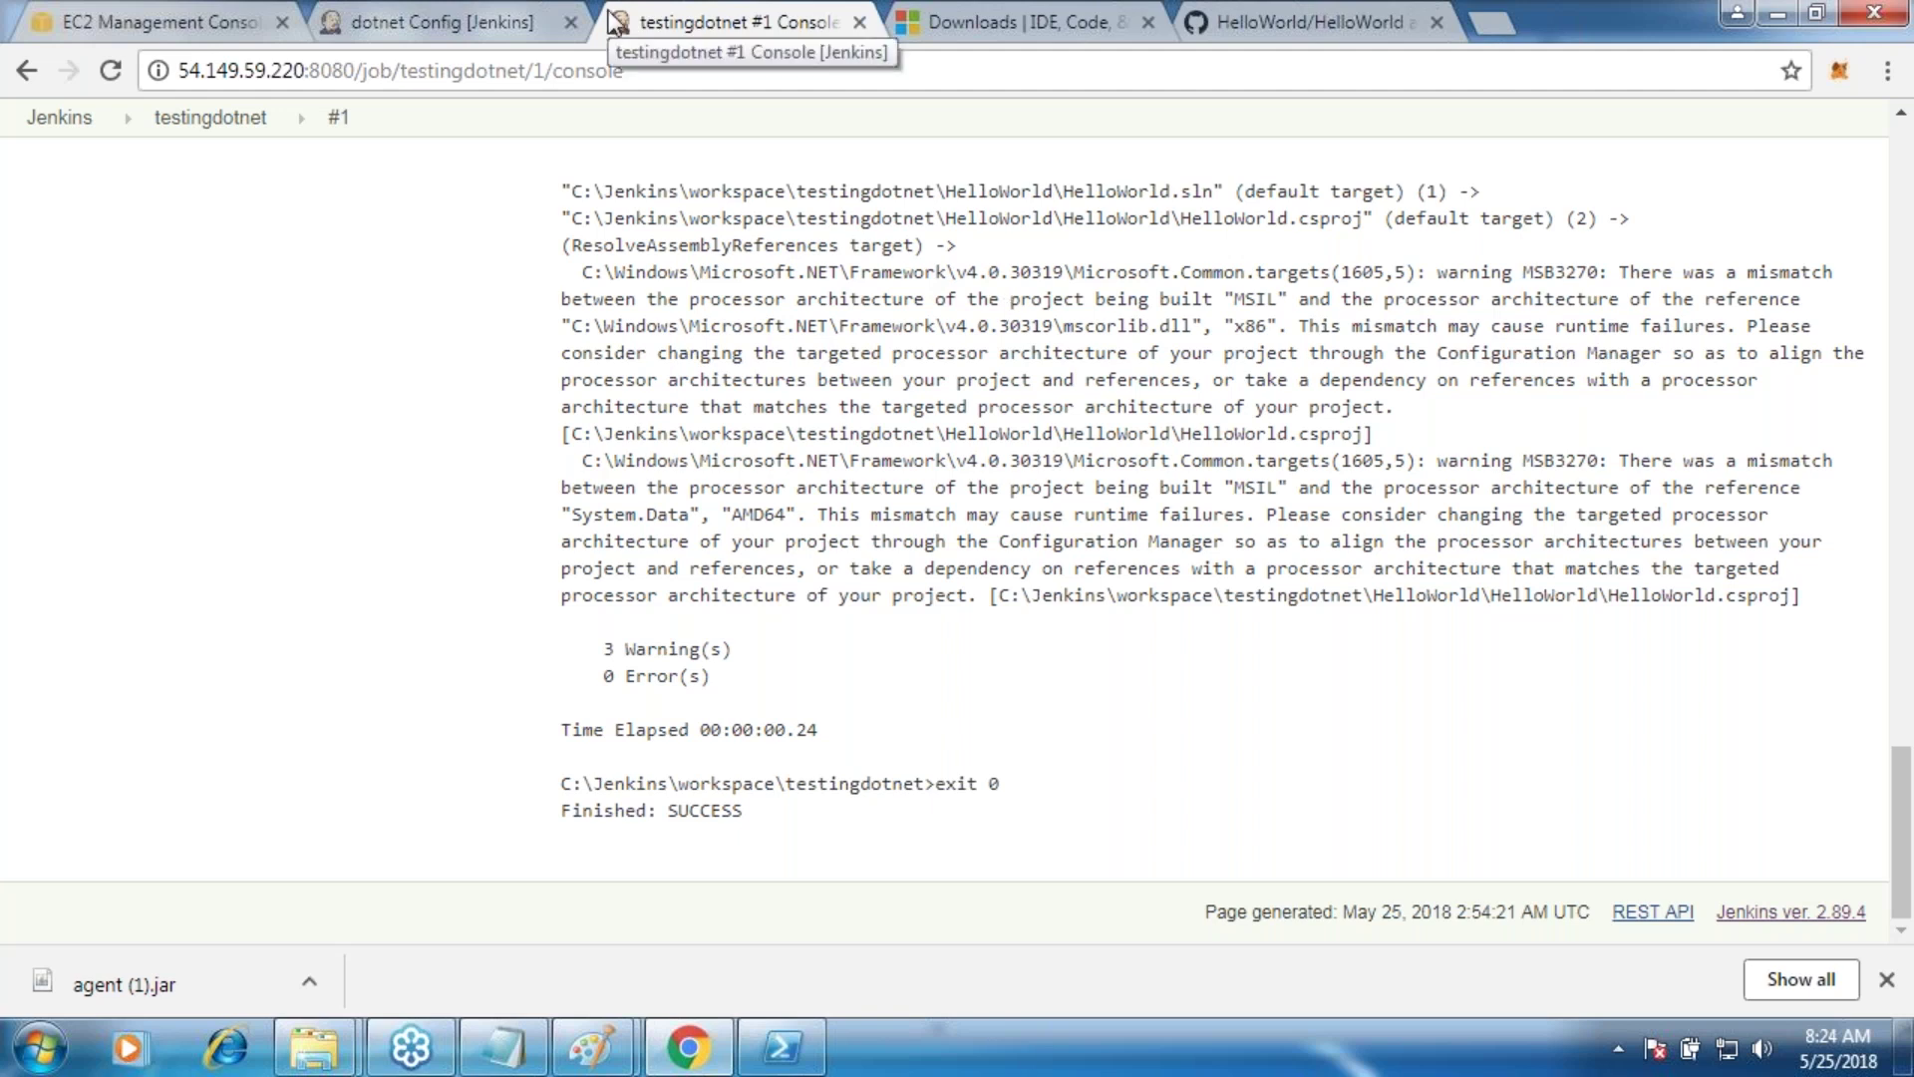
click(462, 30)
Step: Open the dotnet project page showing HelloWorld.exe (5.00 KB) from build #4 and the build history
key(End)
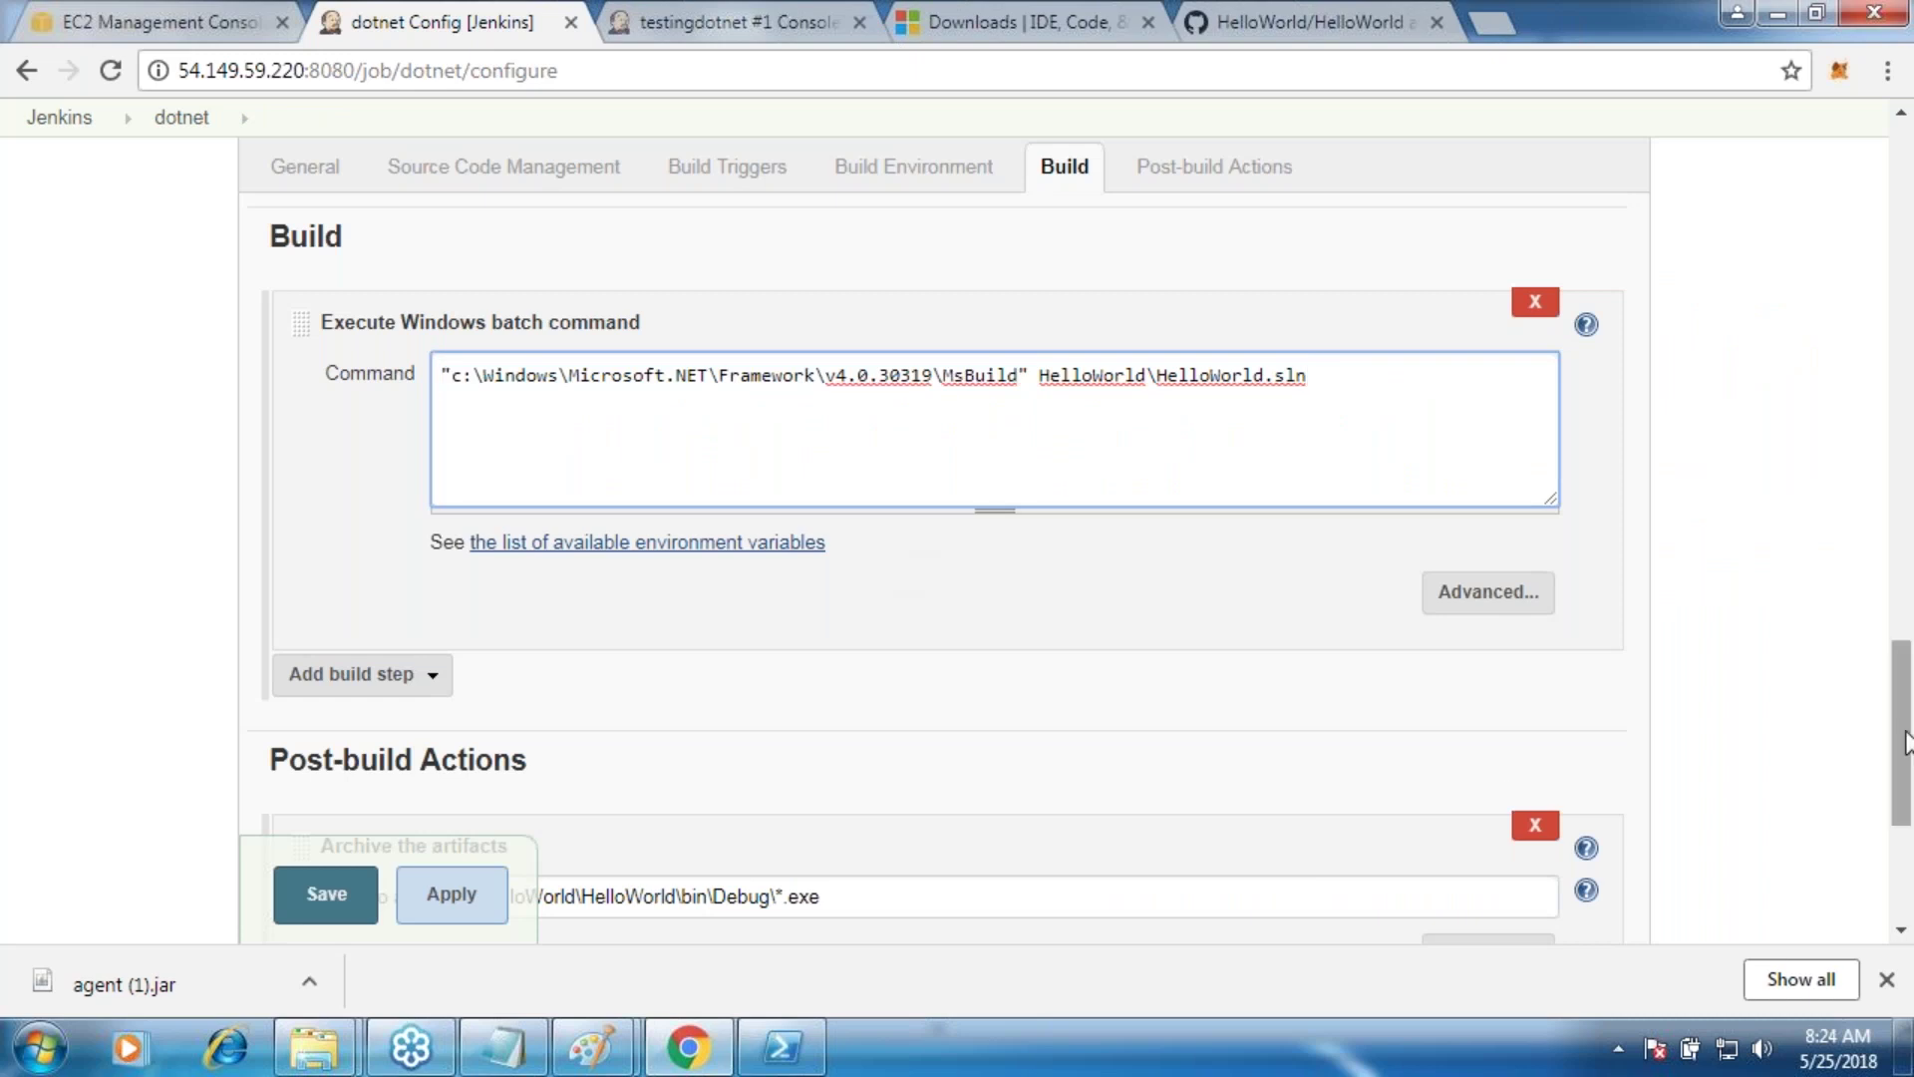
scroll(1905, 922, down, 4)
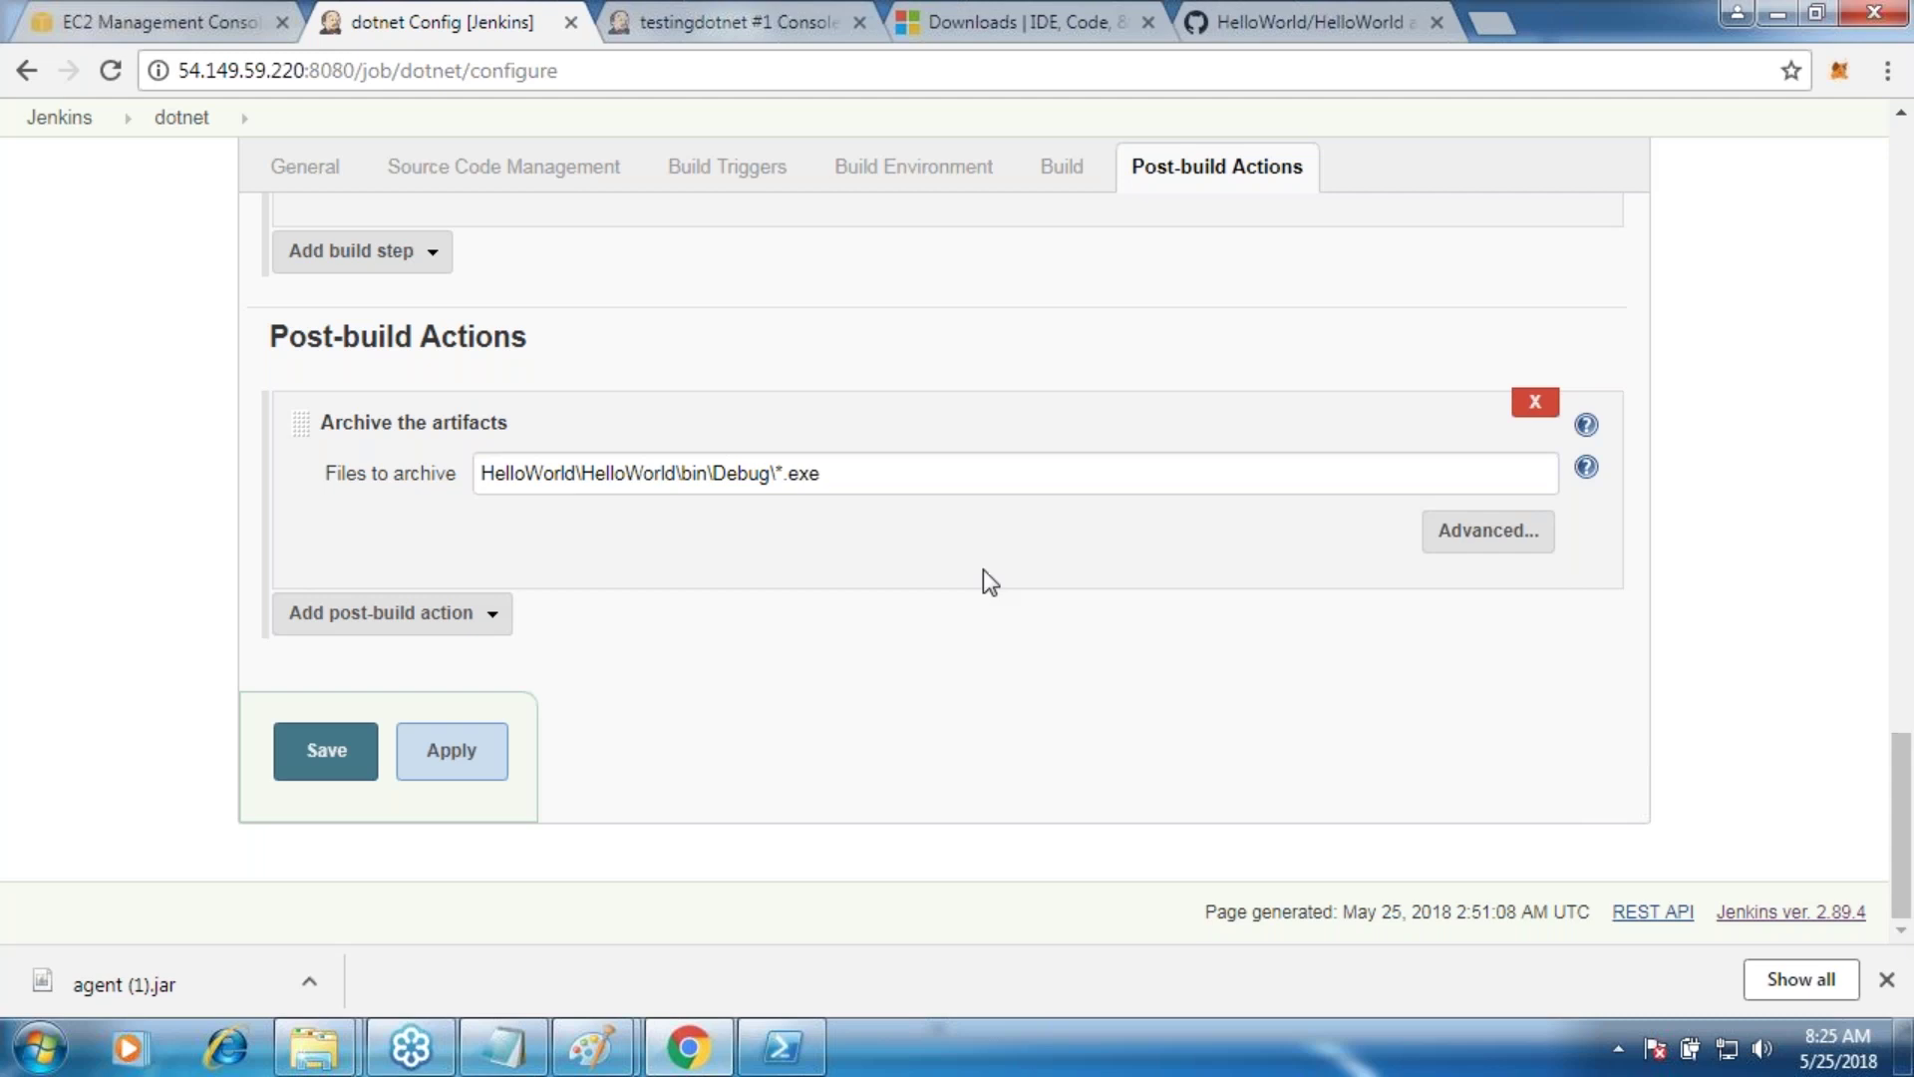
click(181, 118)
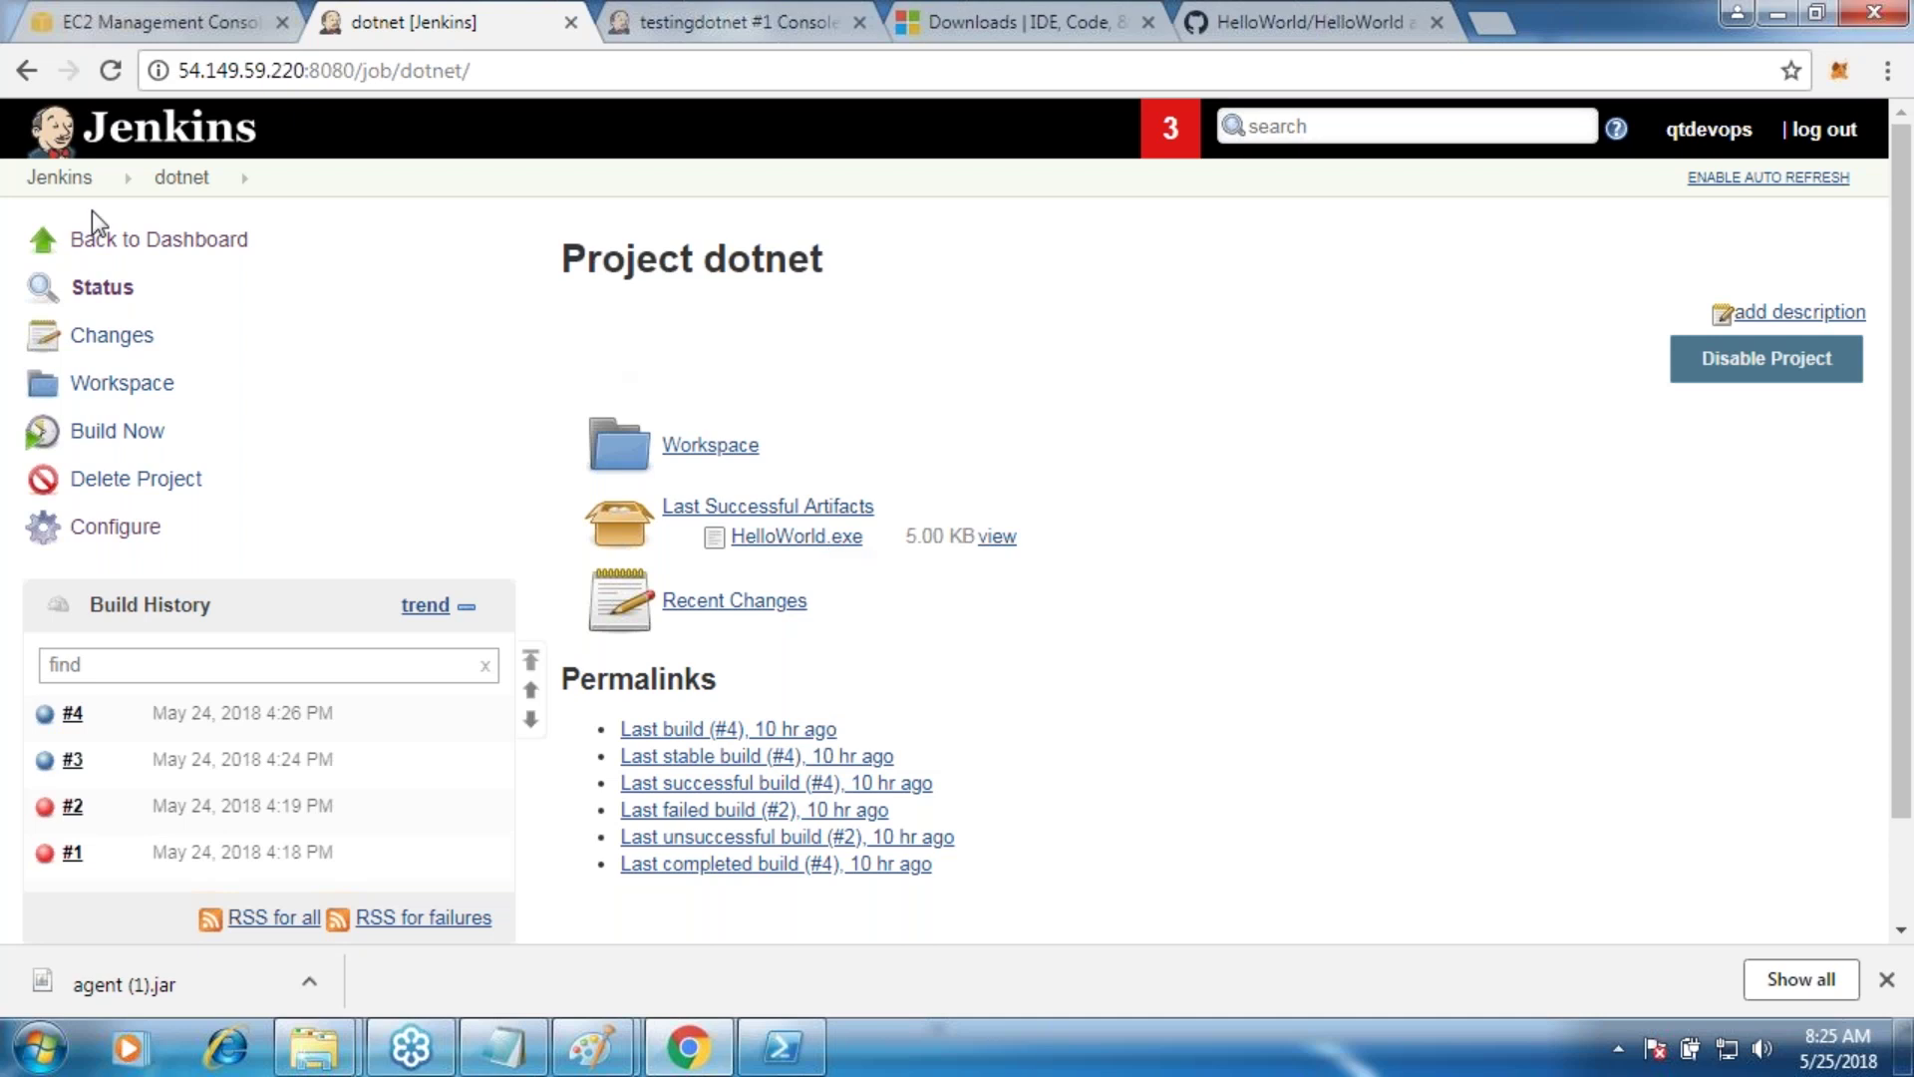
Step: Start a new Freestyle project item named testlptp from the dashboard
click(60, 177)
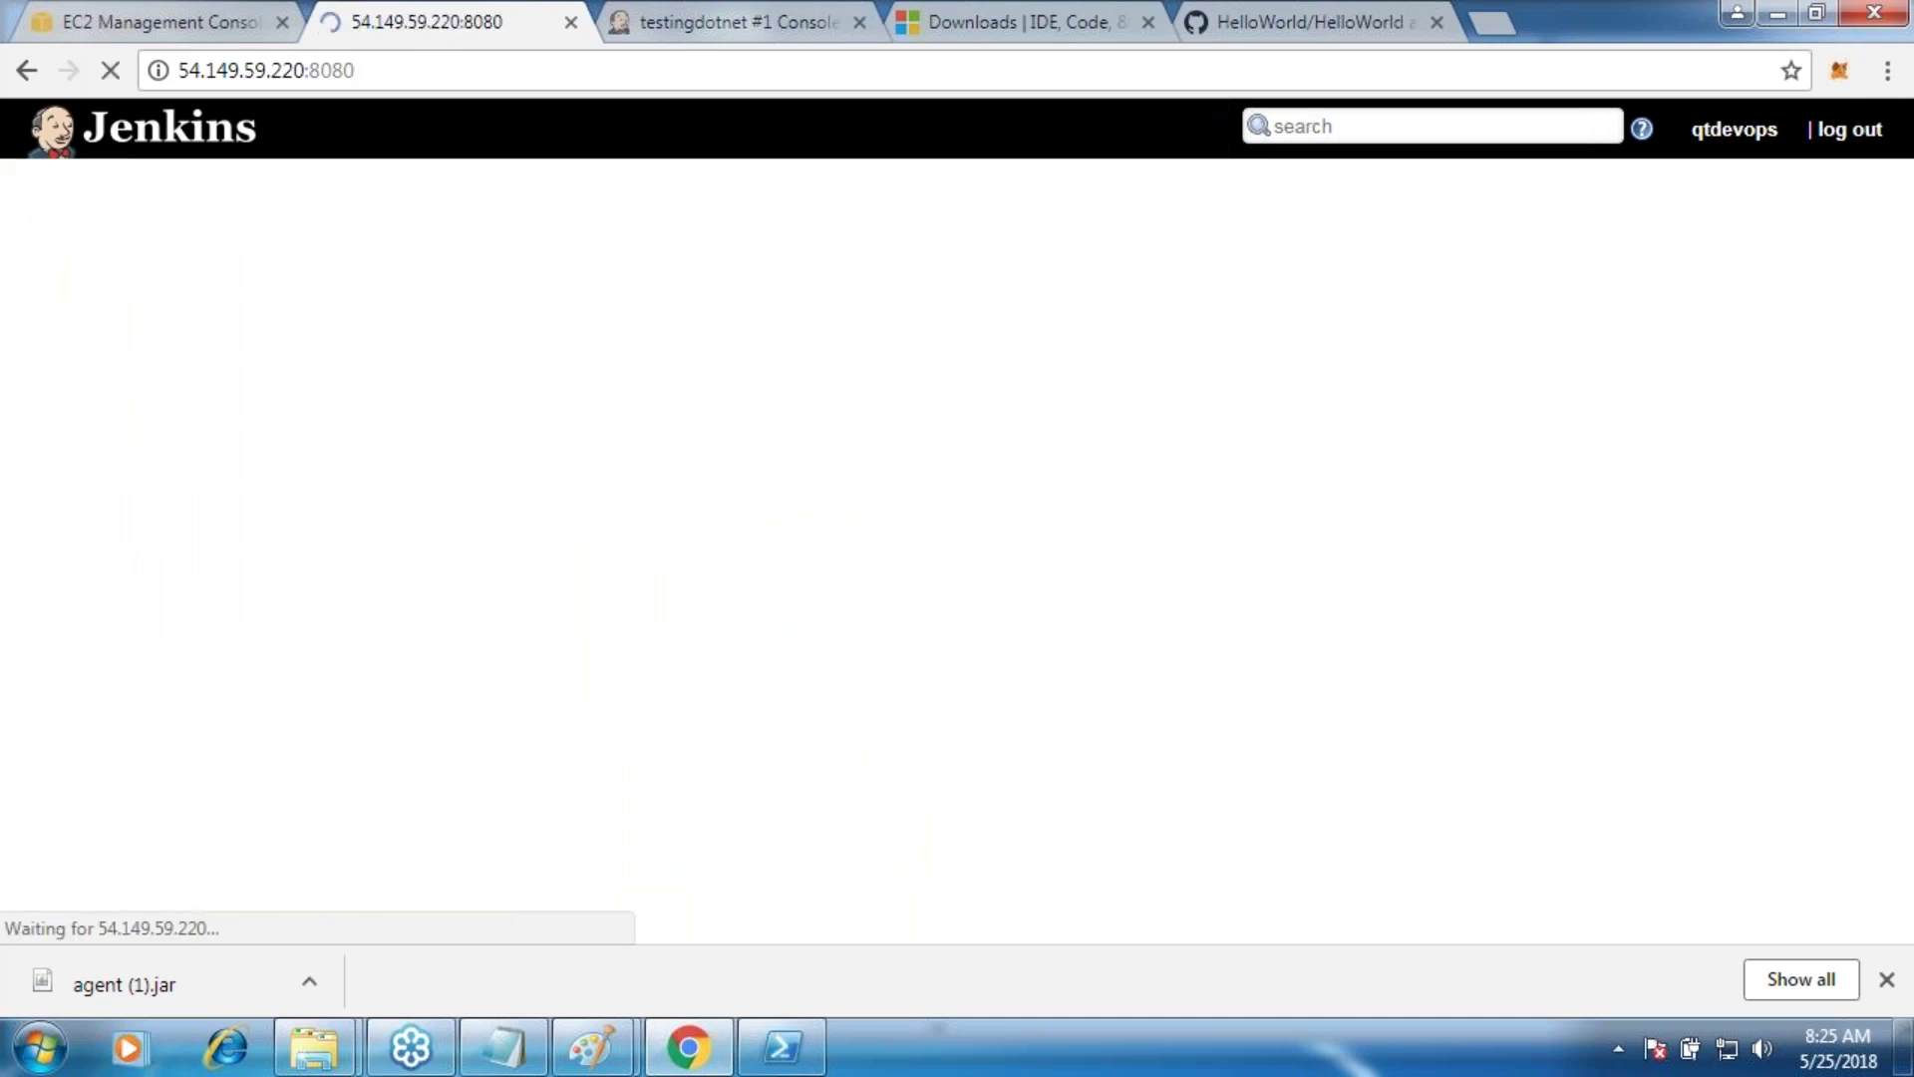
click(113, 239)
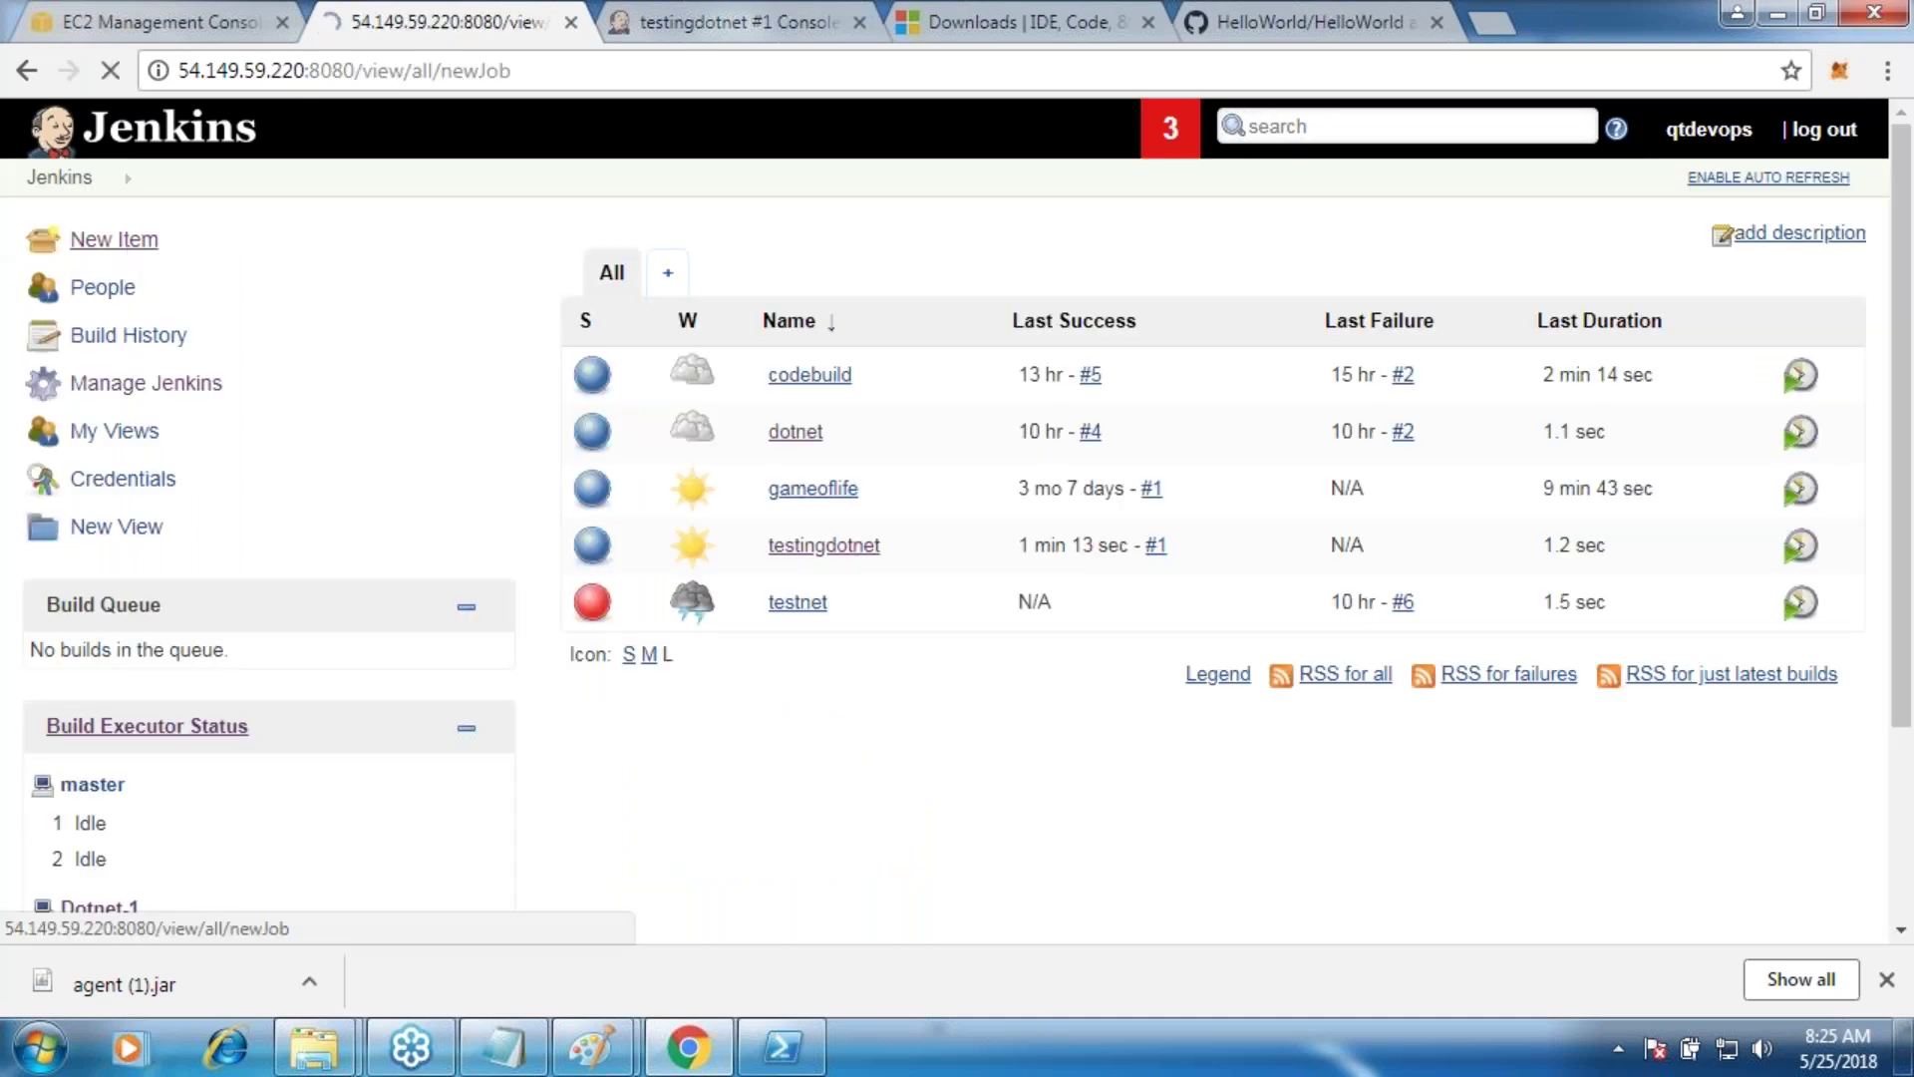
click(533, 317)
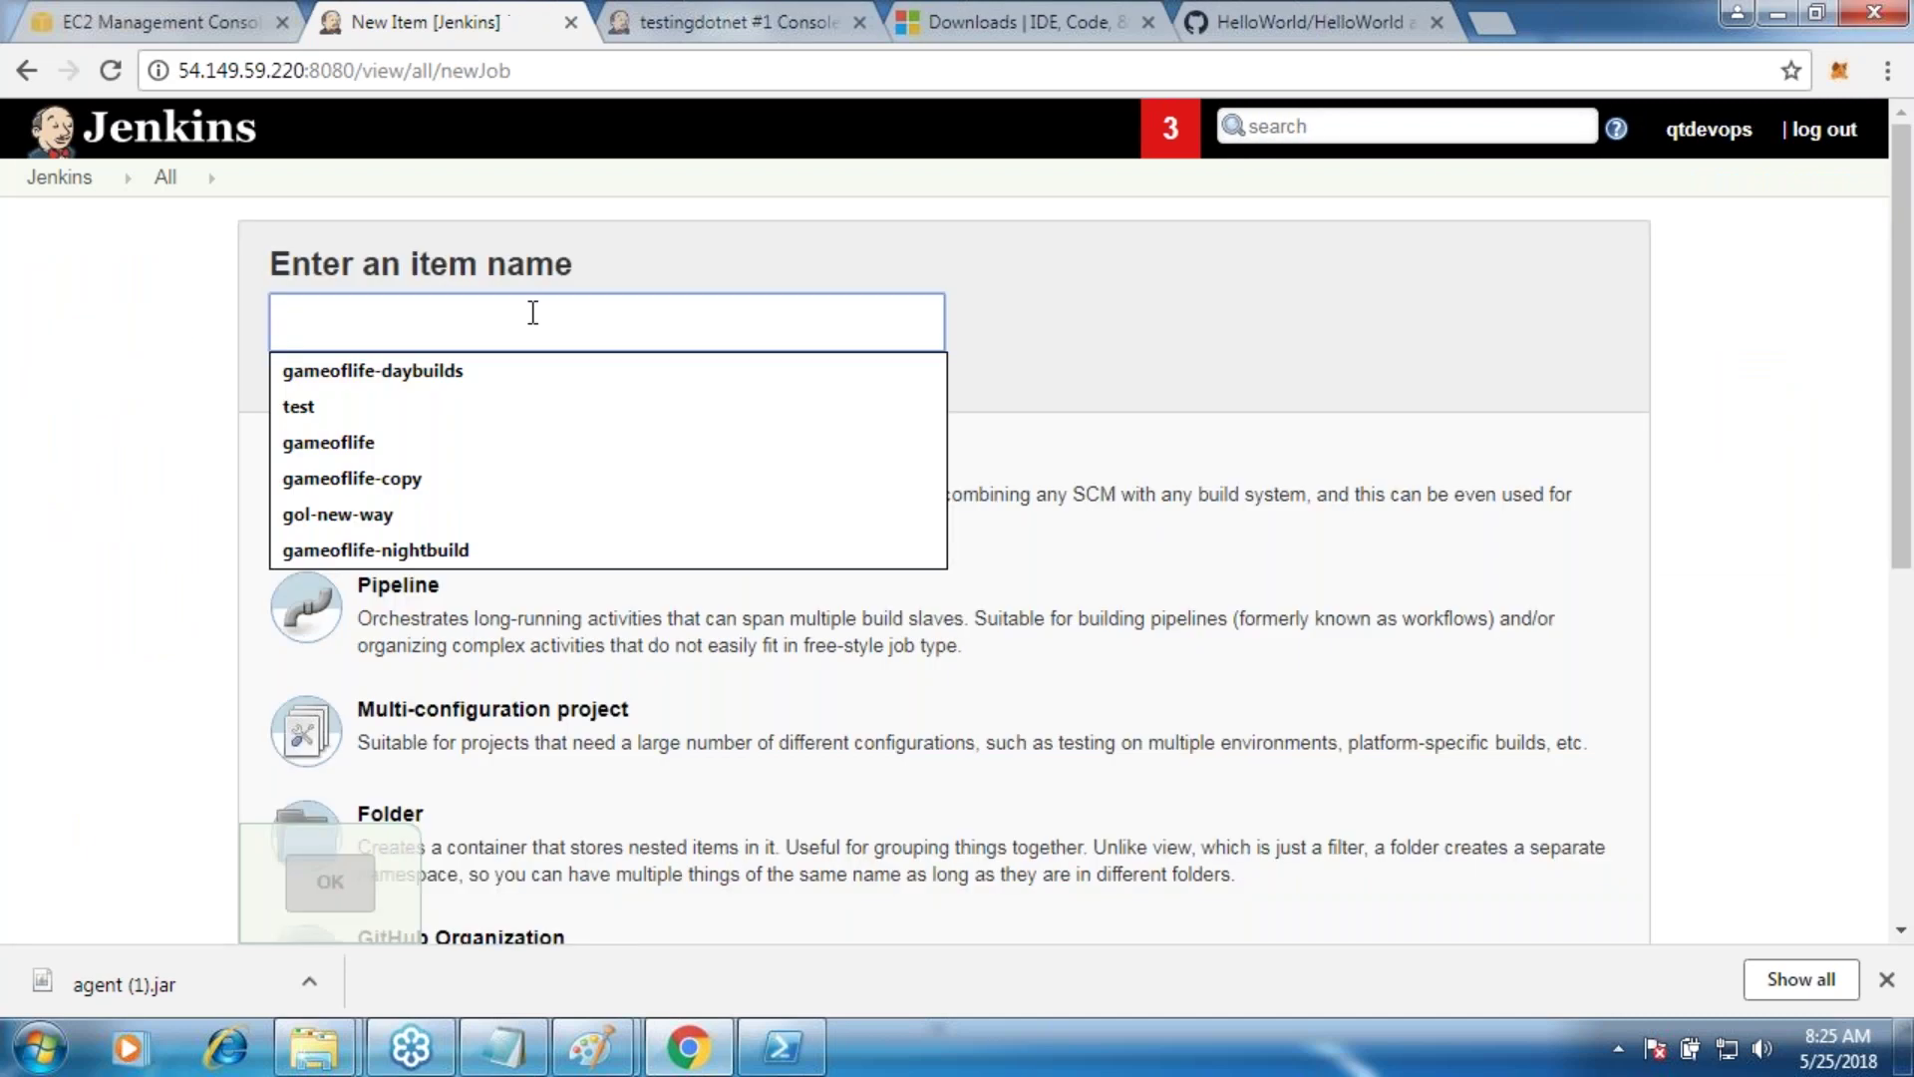
text(test)
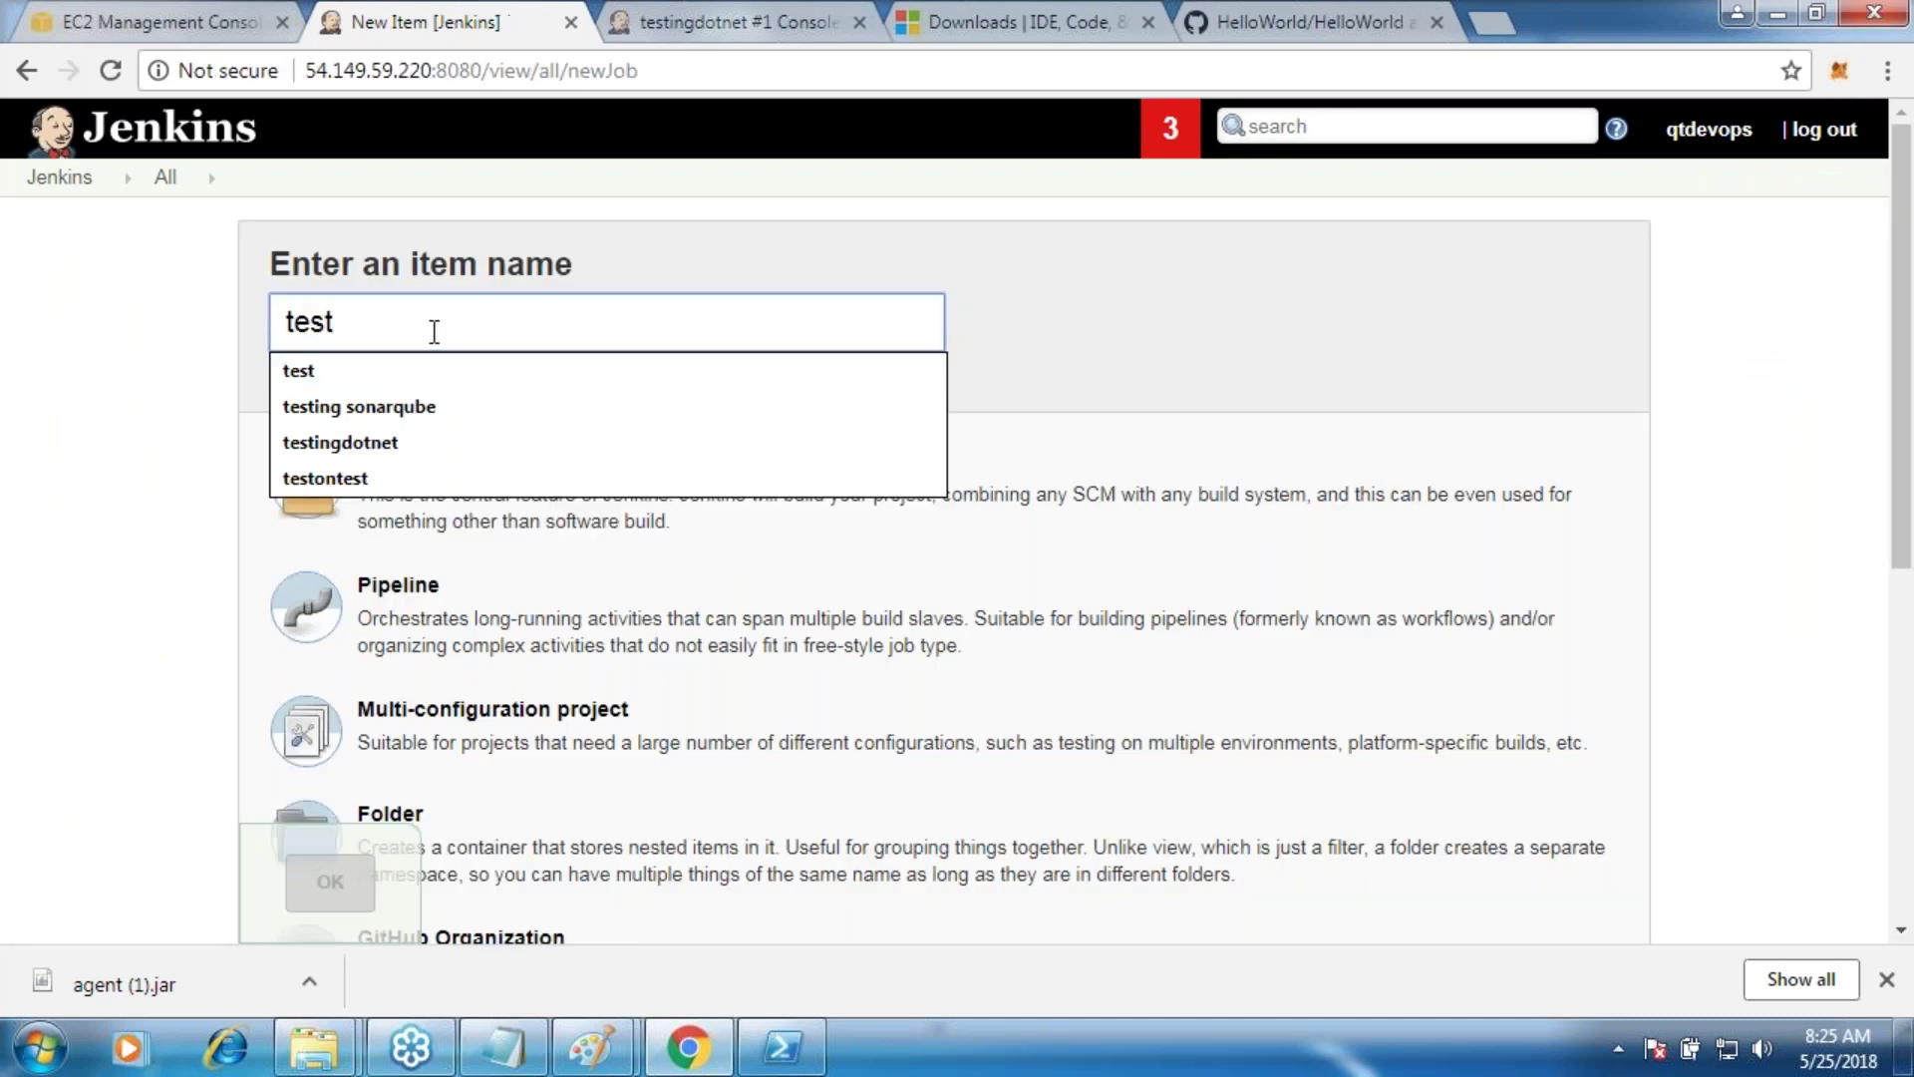
text(lptt)
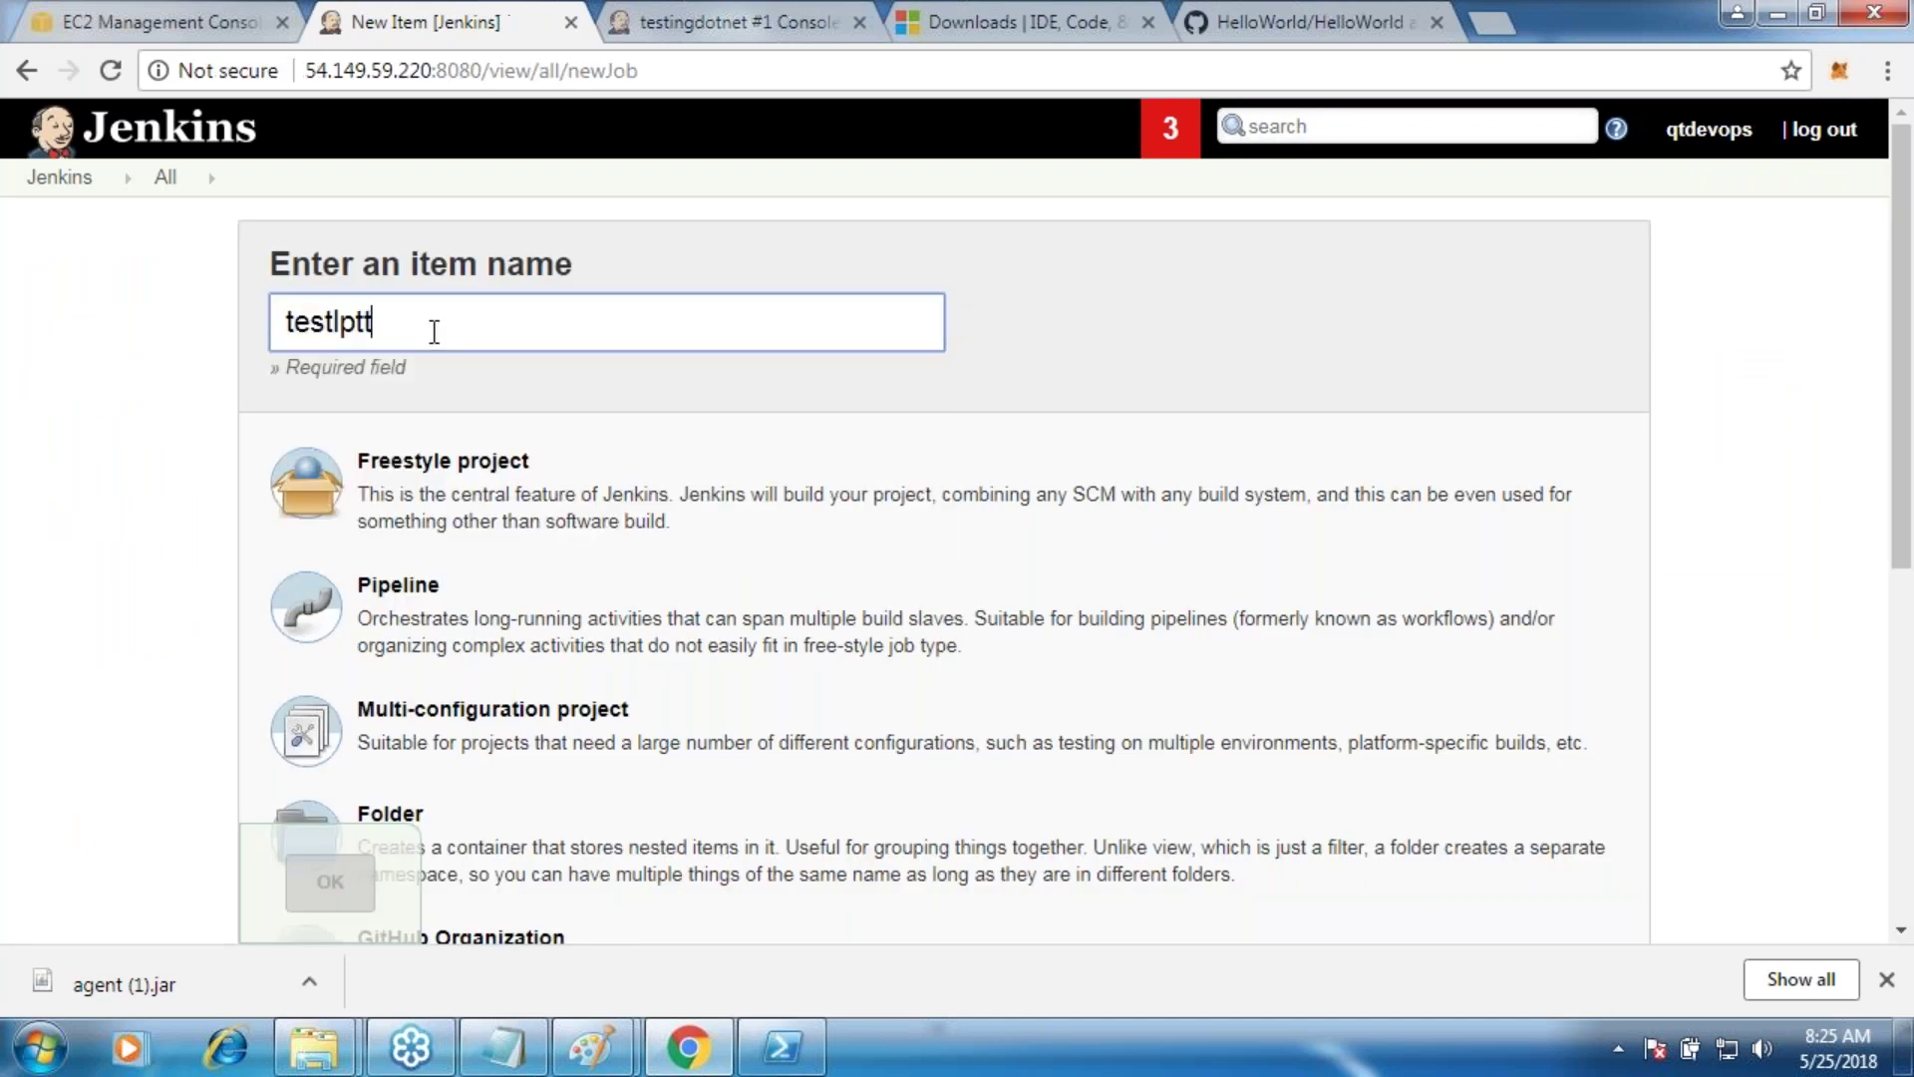
key(BackSpace)
text(p)
click(445, 493)
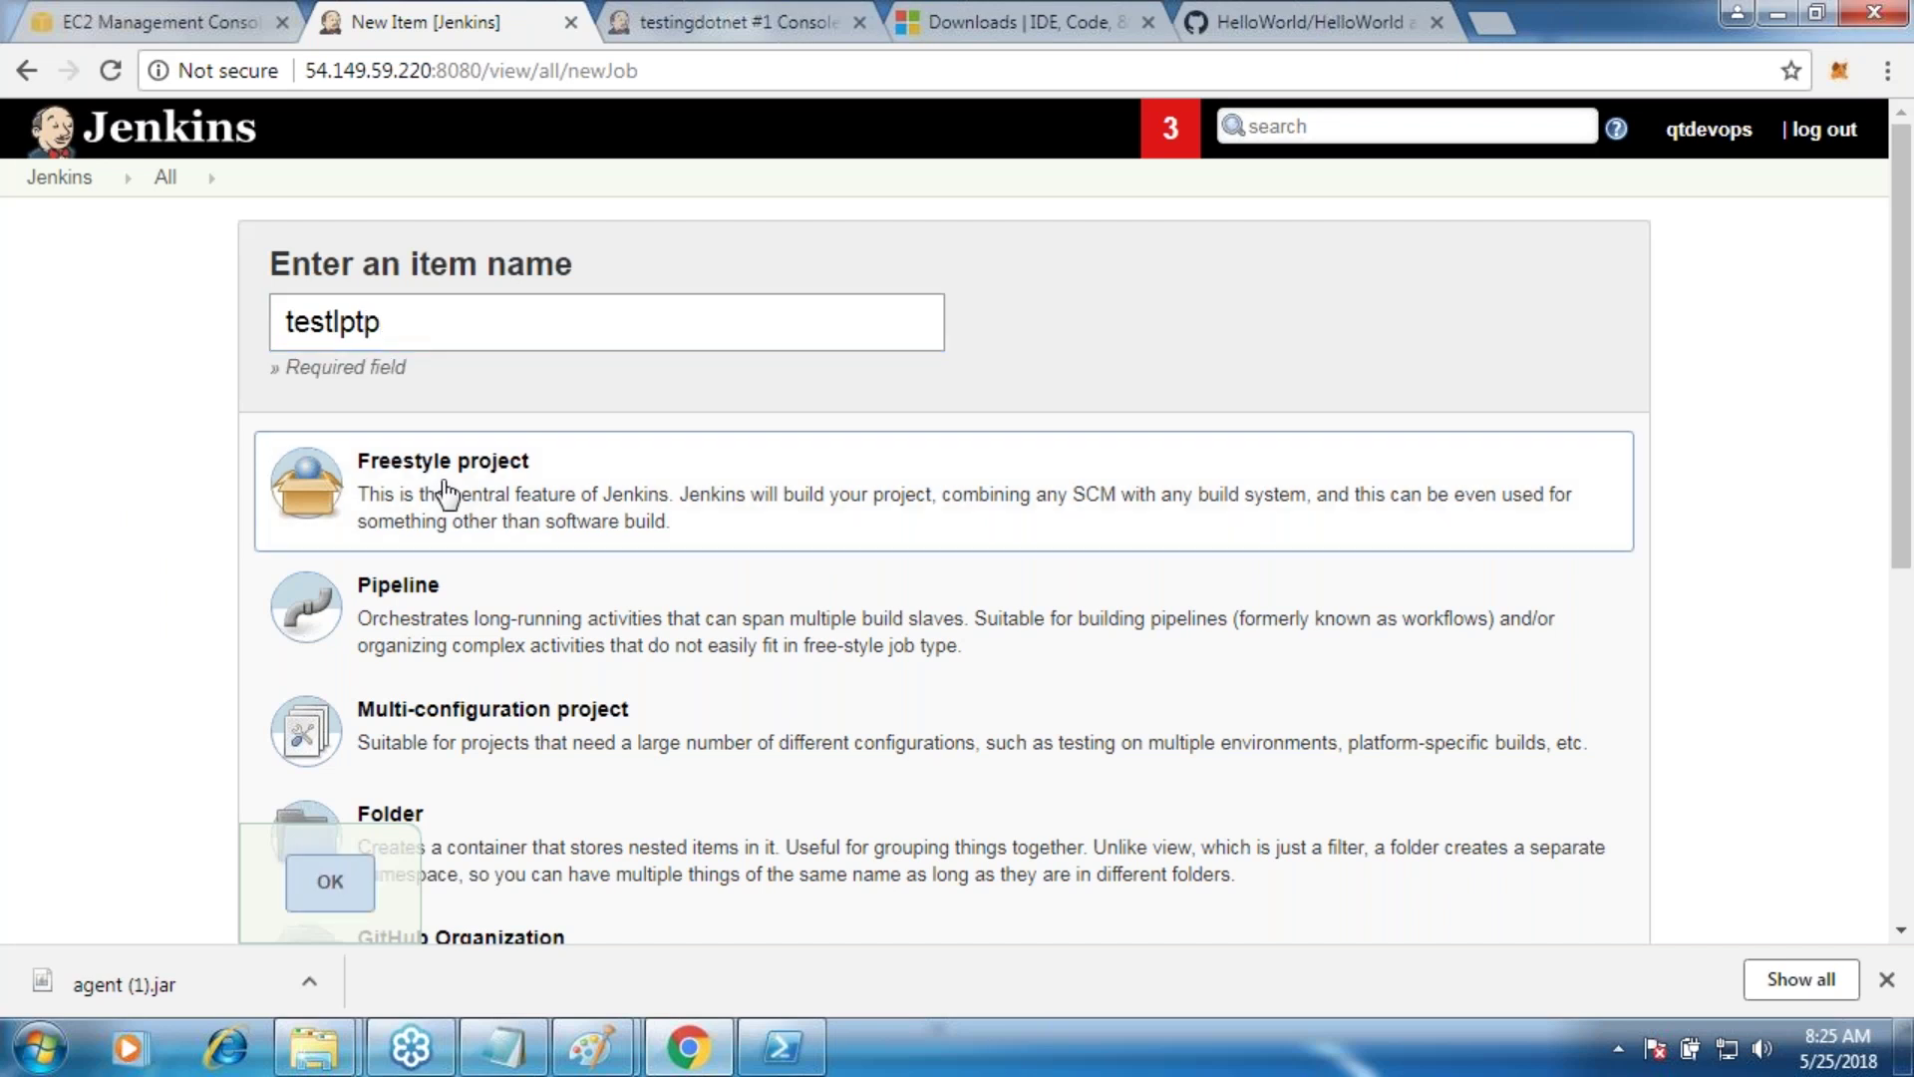
Step: Create testlptp and restrict it to run on the 'test' label expression
click(331, 890)
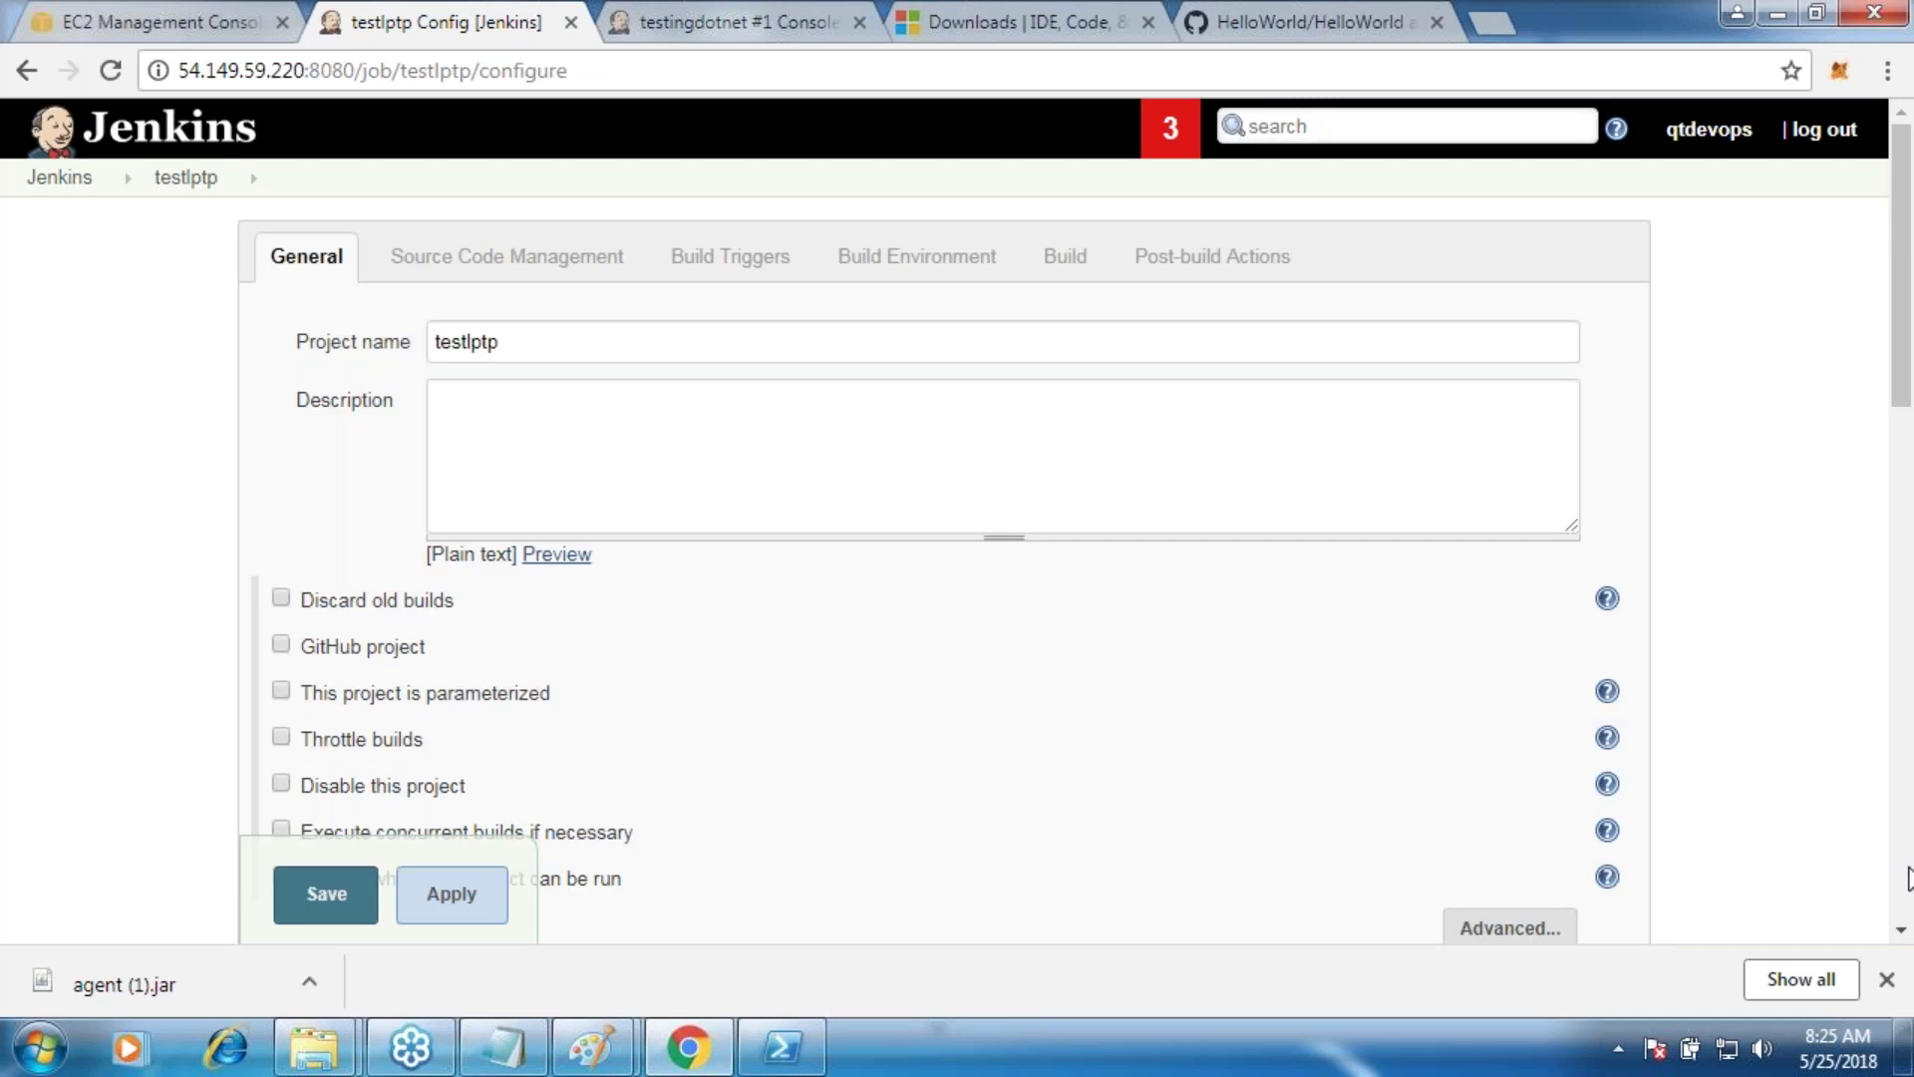
scroll(1902, 927, down, 3)
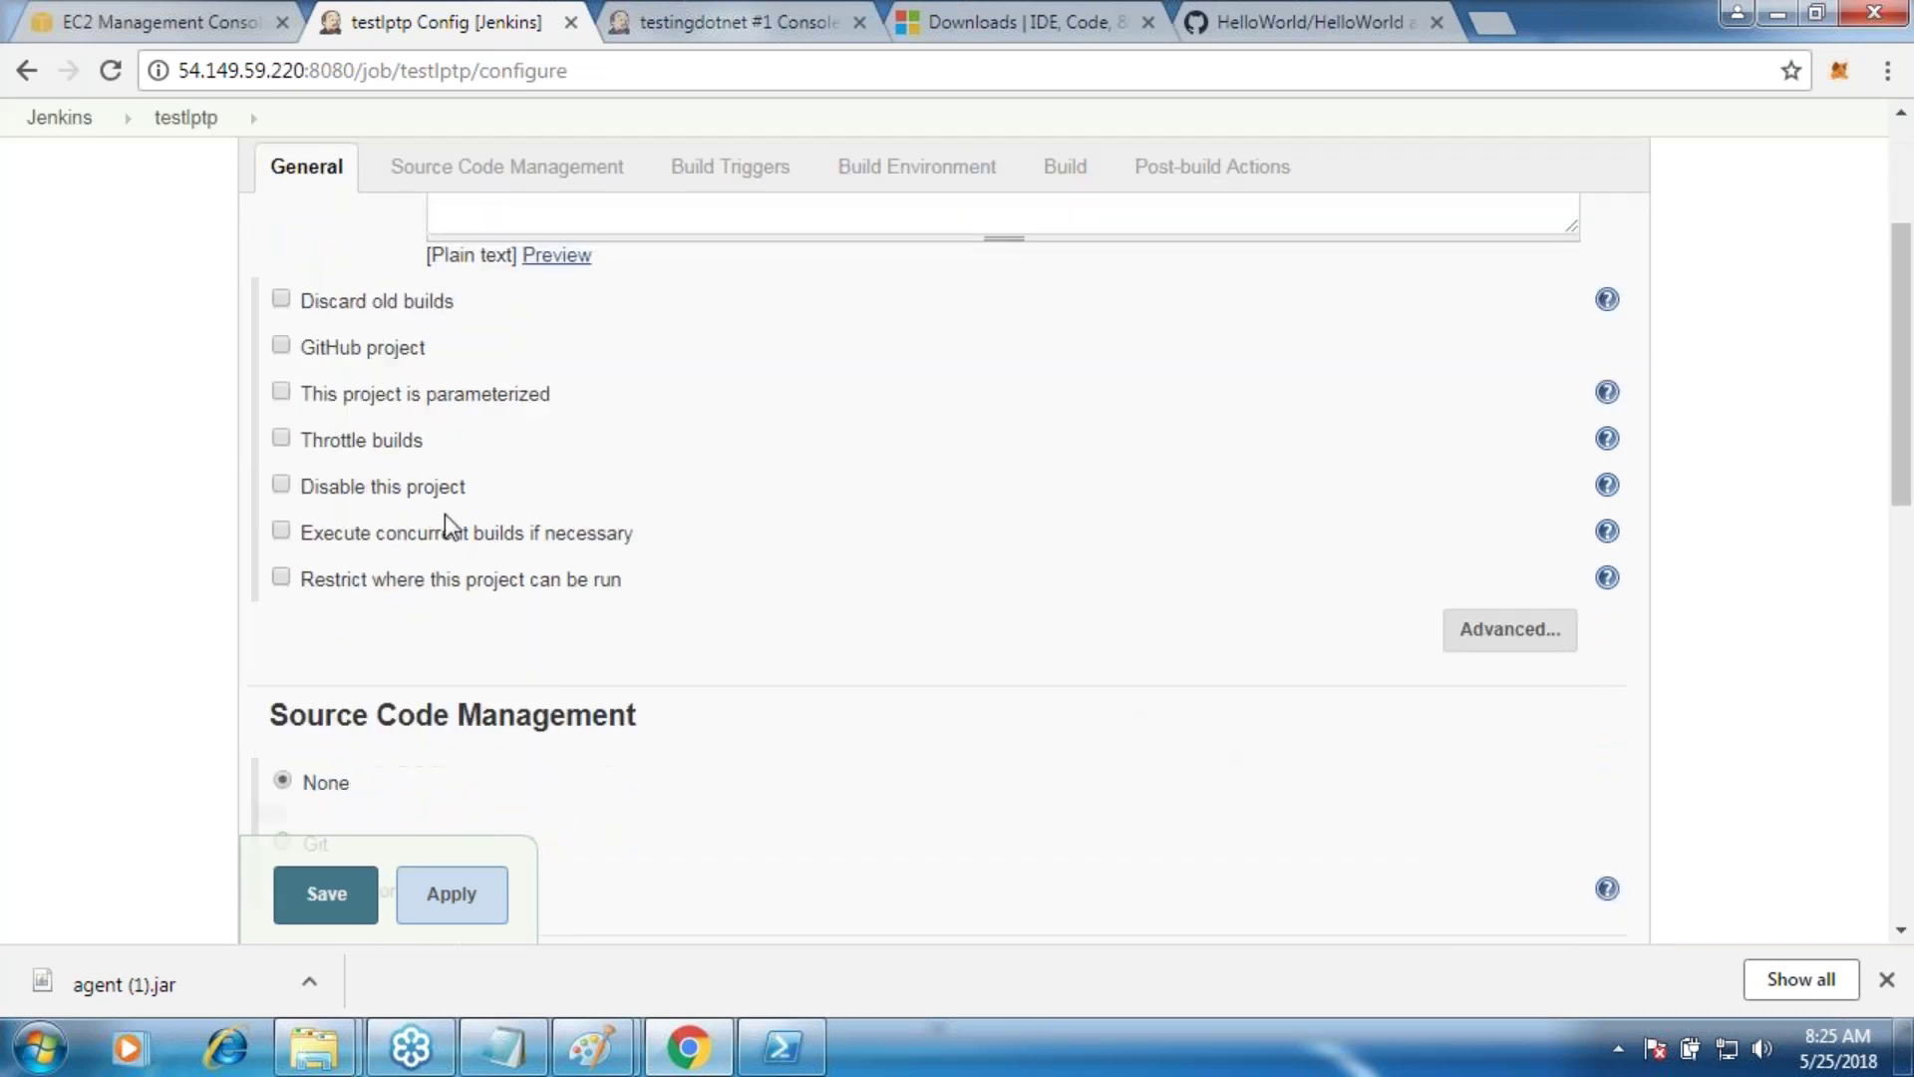
click(281, 579)
click(485, 612)
text(test)
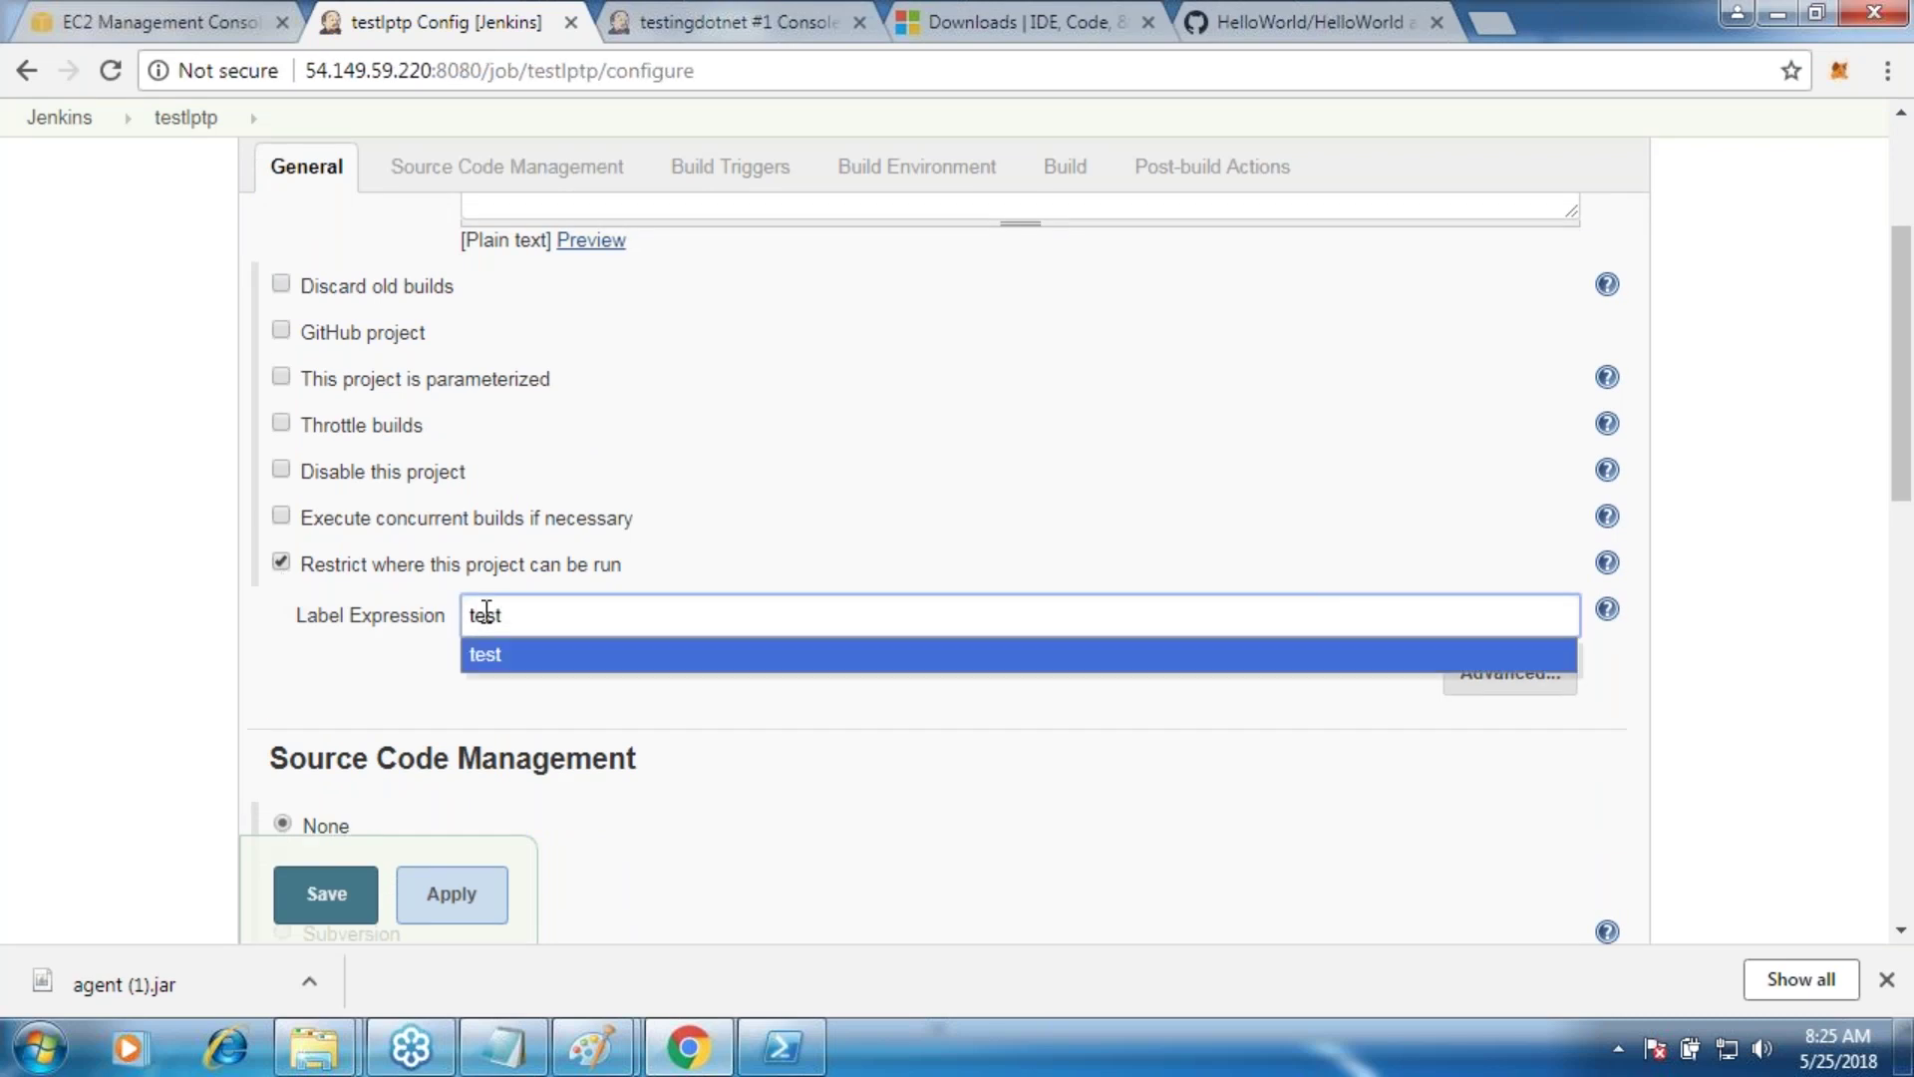
click(496, 655)
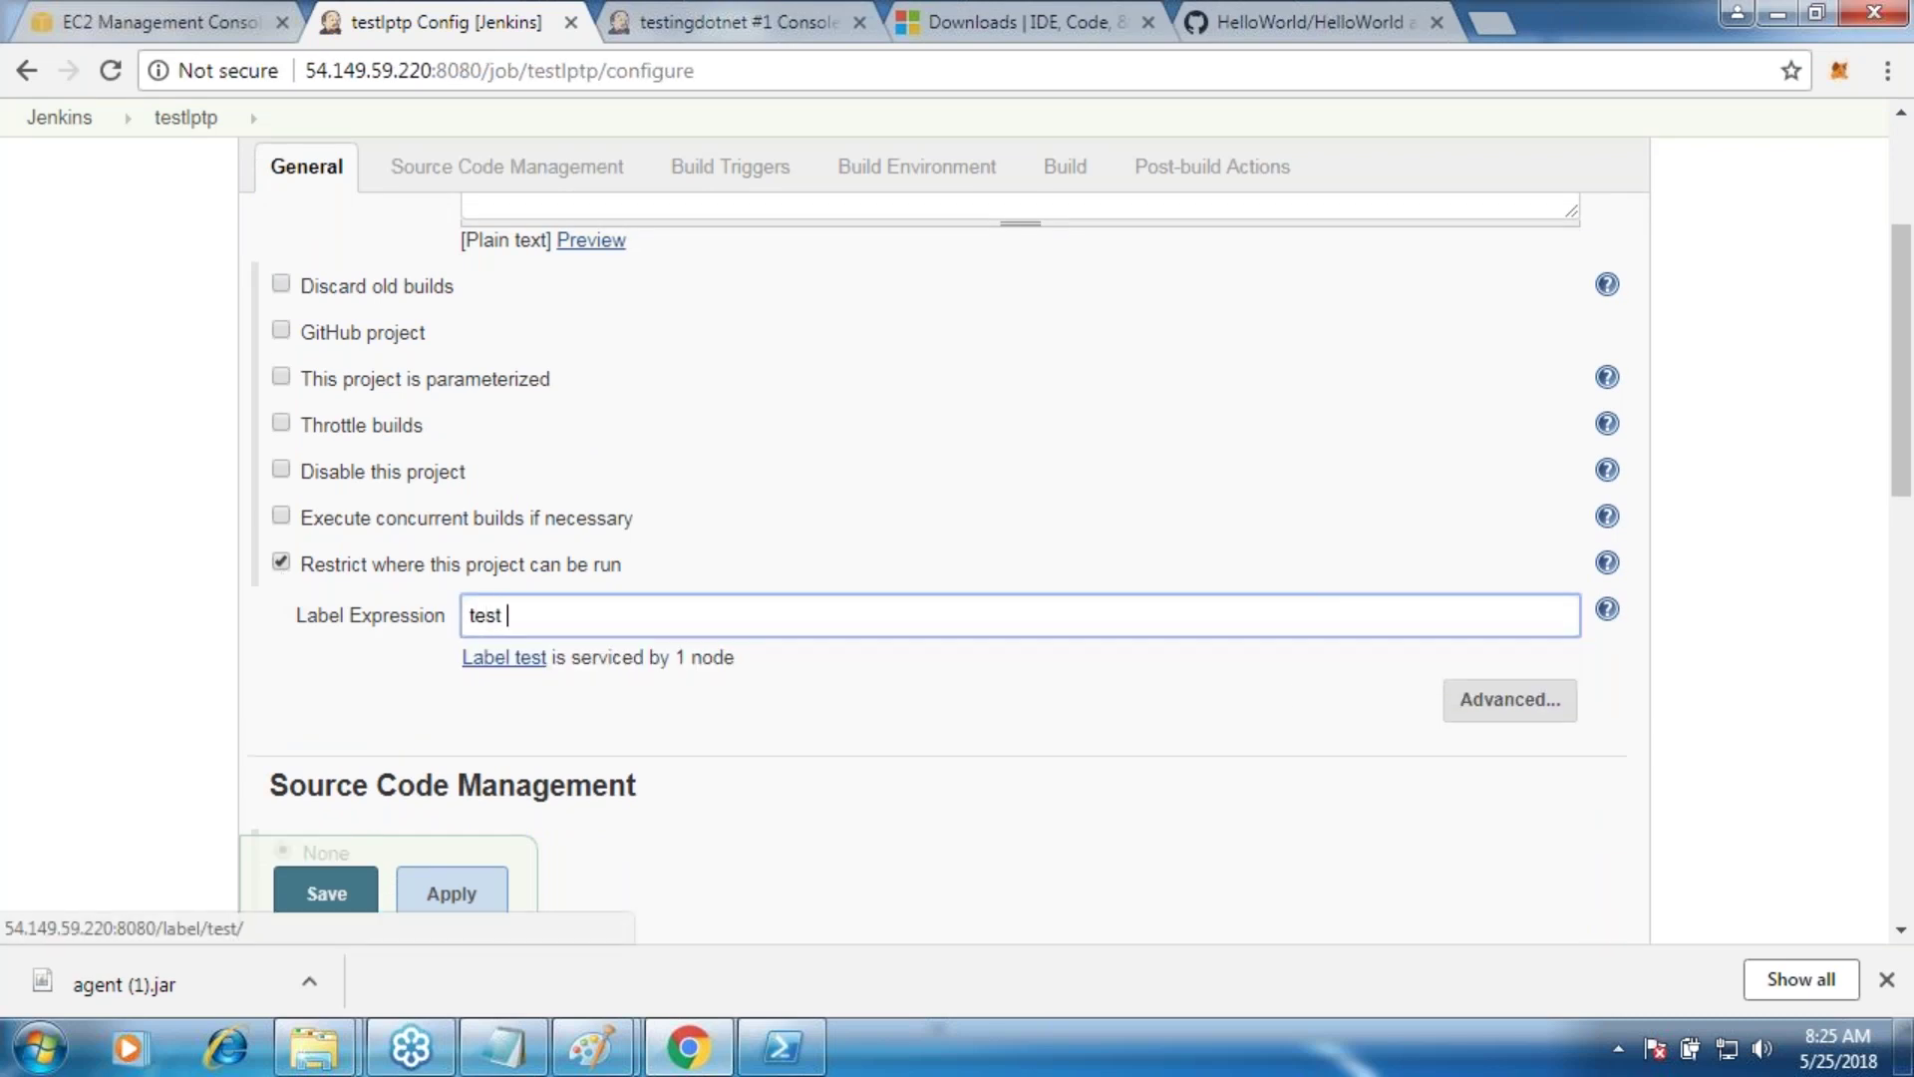
click(1901, 929)
click(1902, 933)
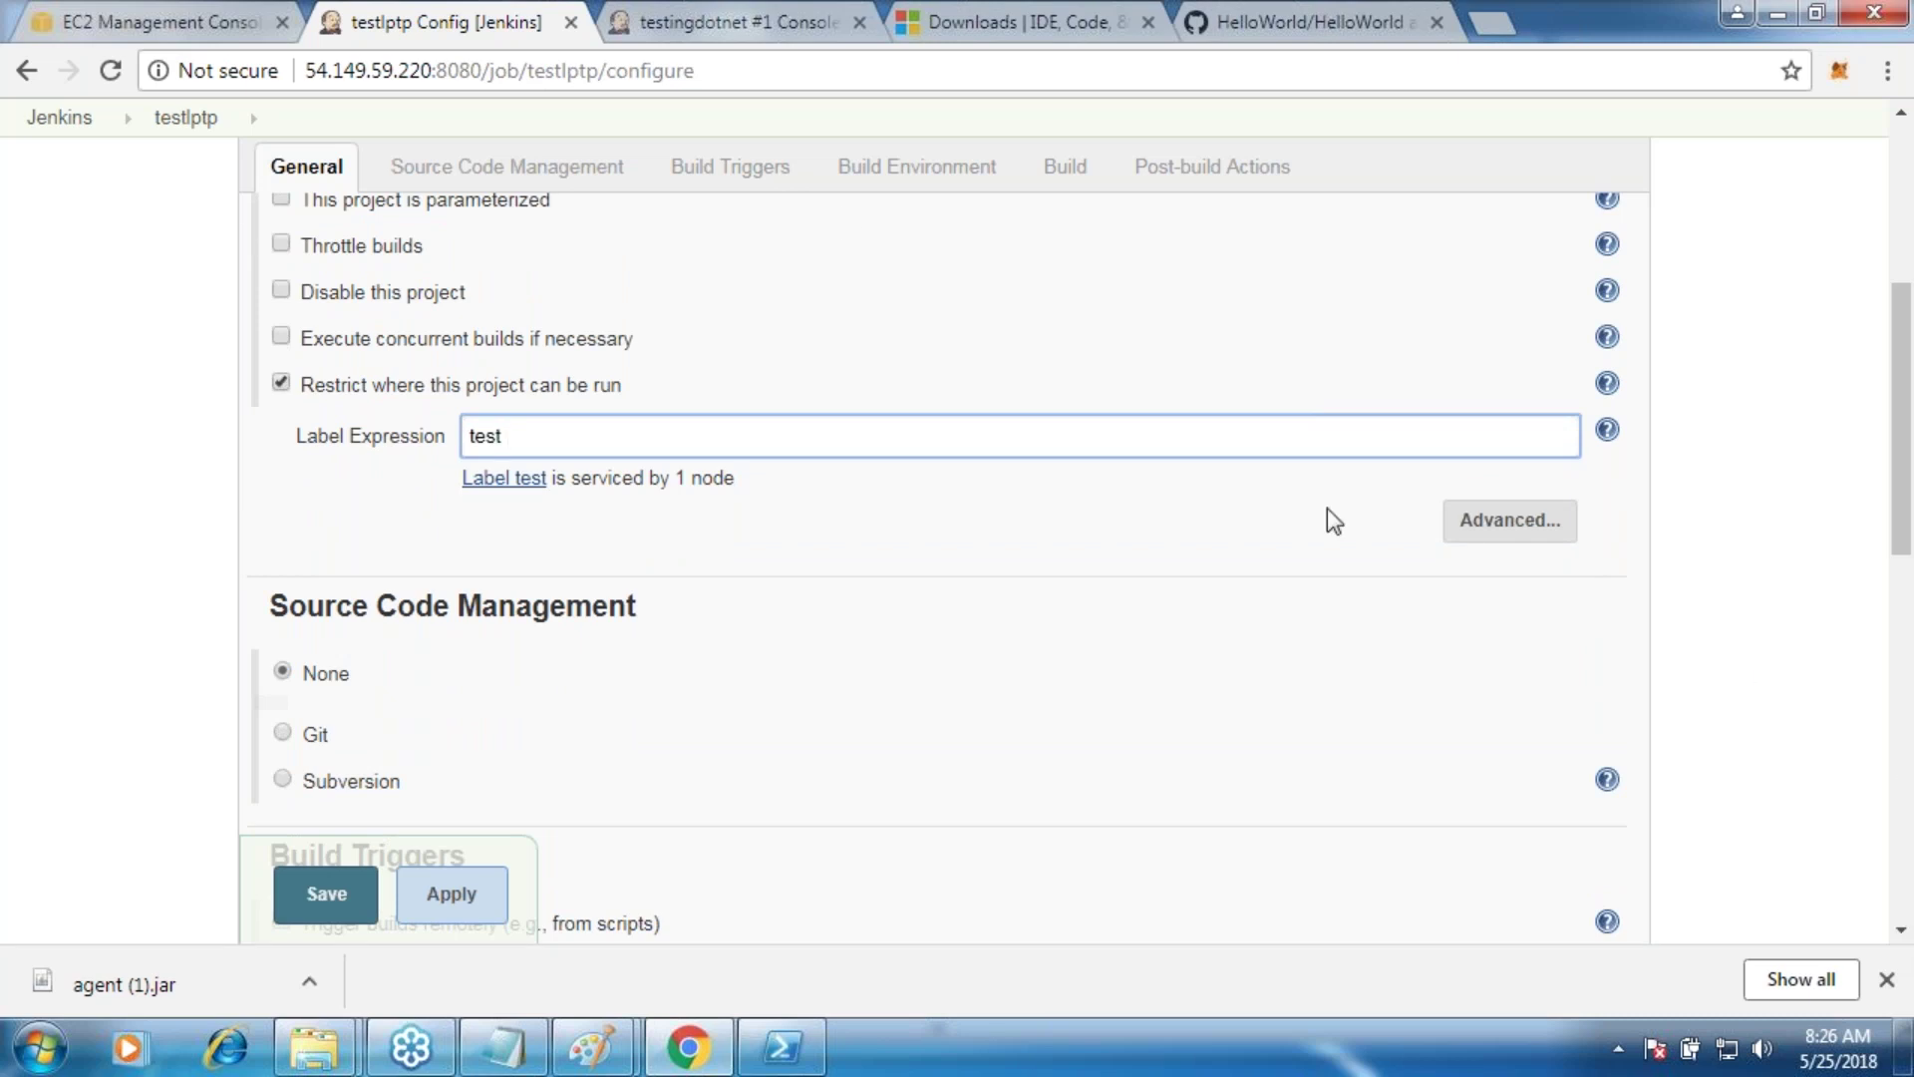
Step: Add an Execute Windows batch command build step to the testlptp job
click(1052, 177)
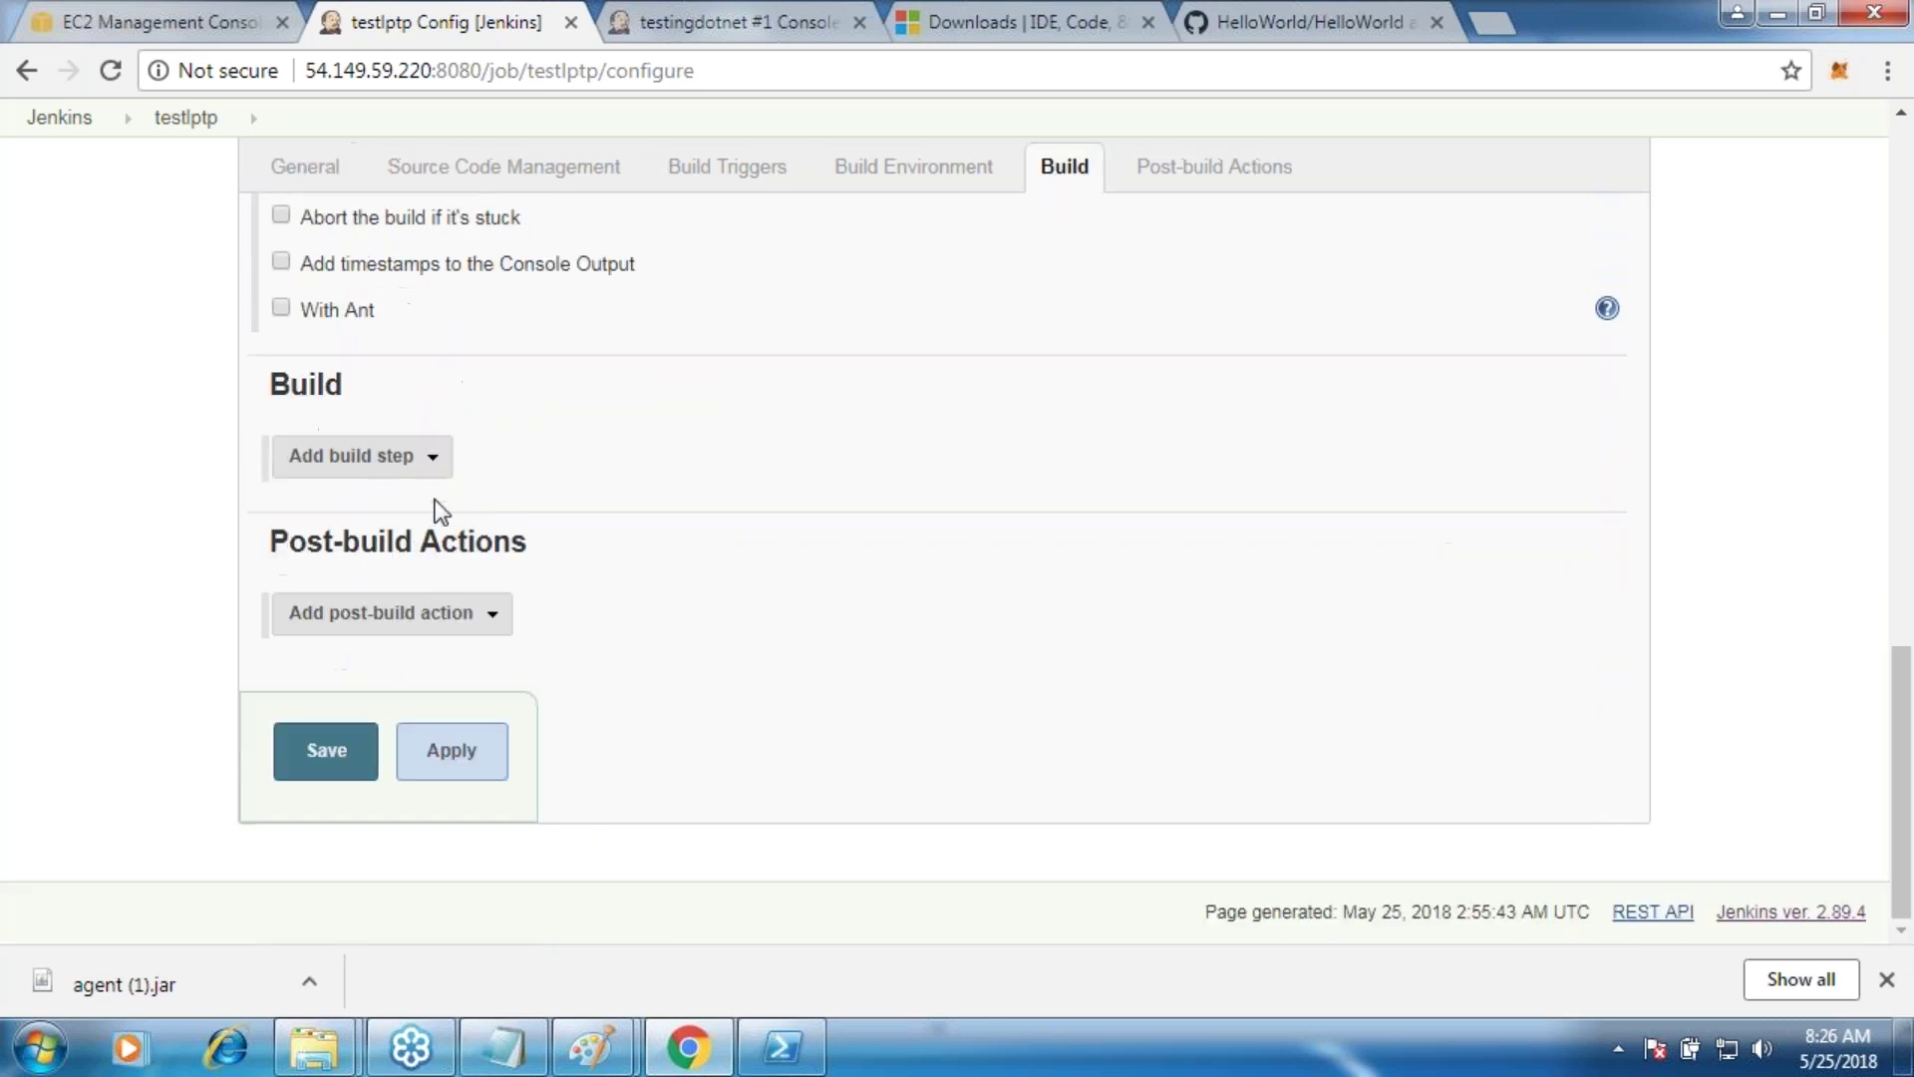
click(432, 456)
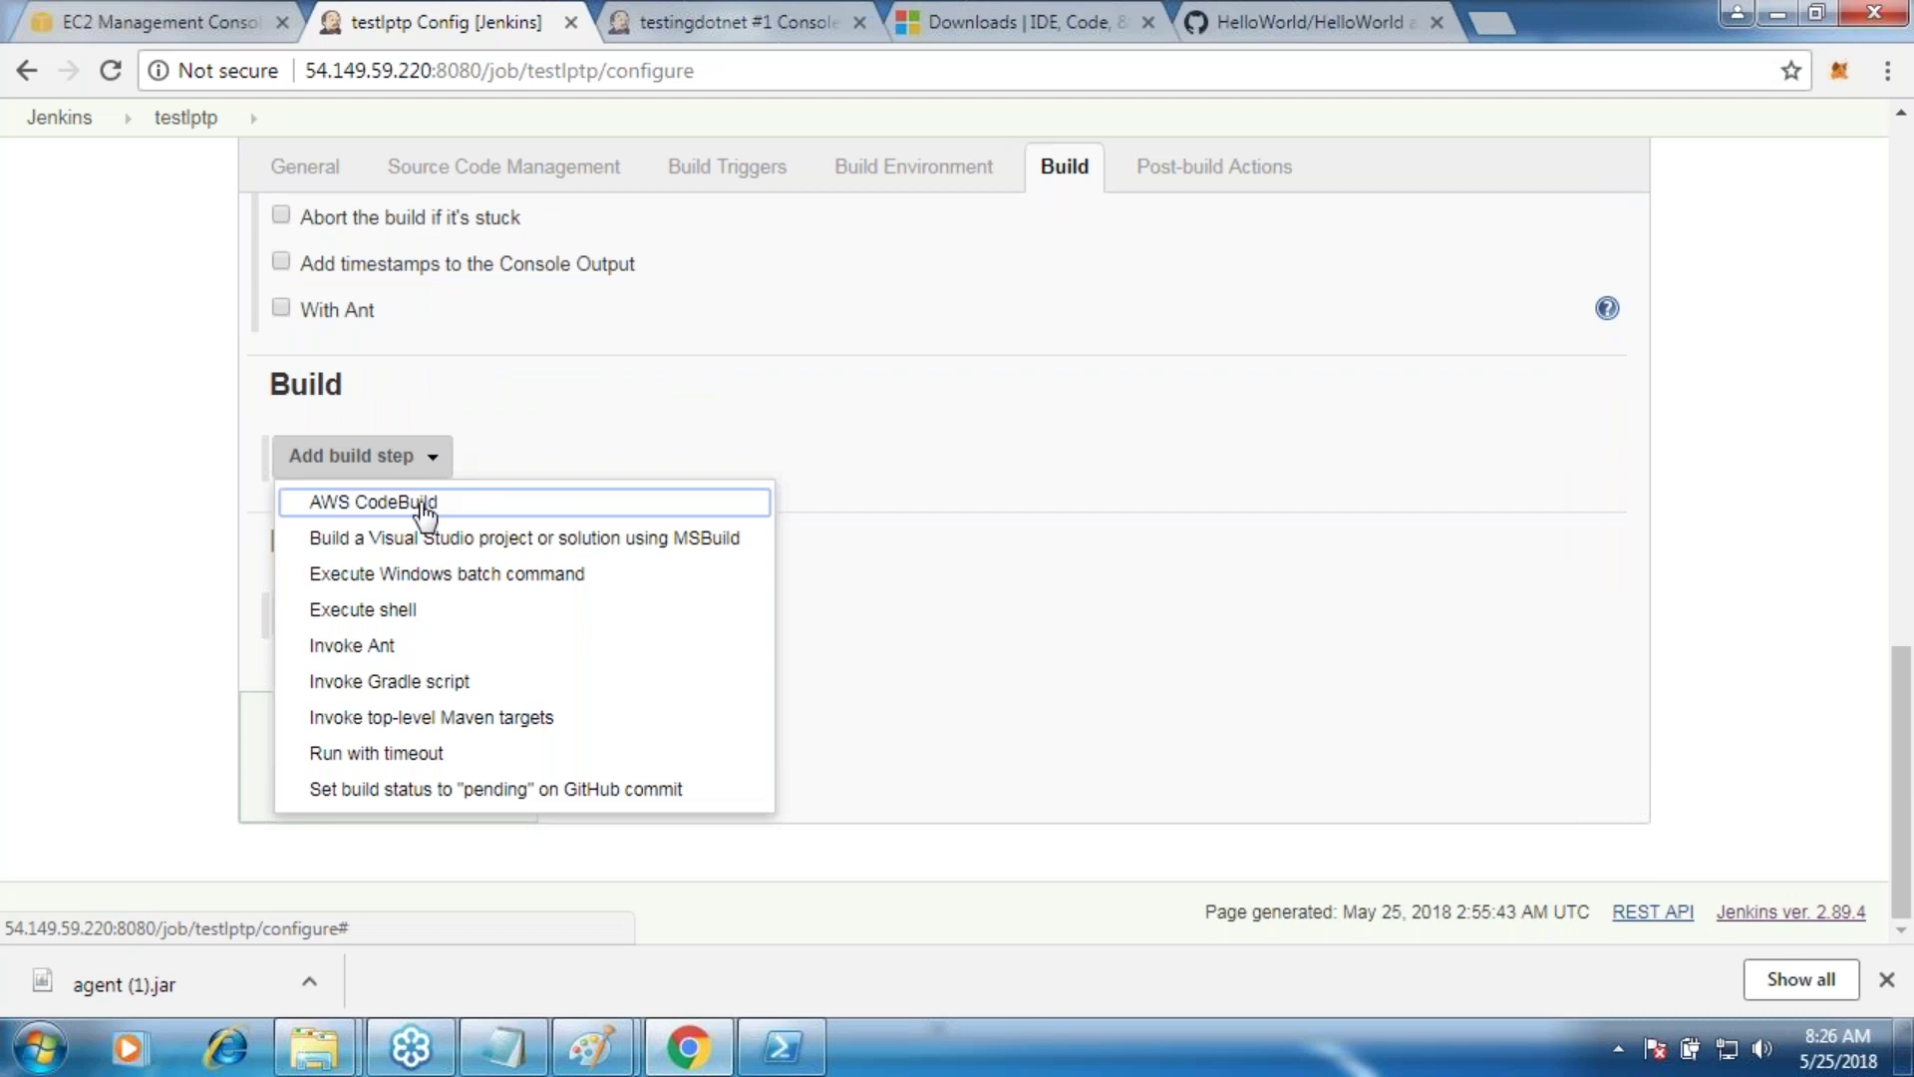
click(483, 576)
click(528, 535)
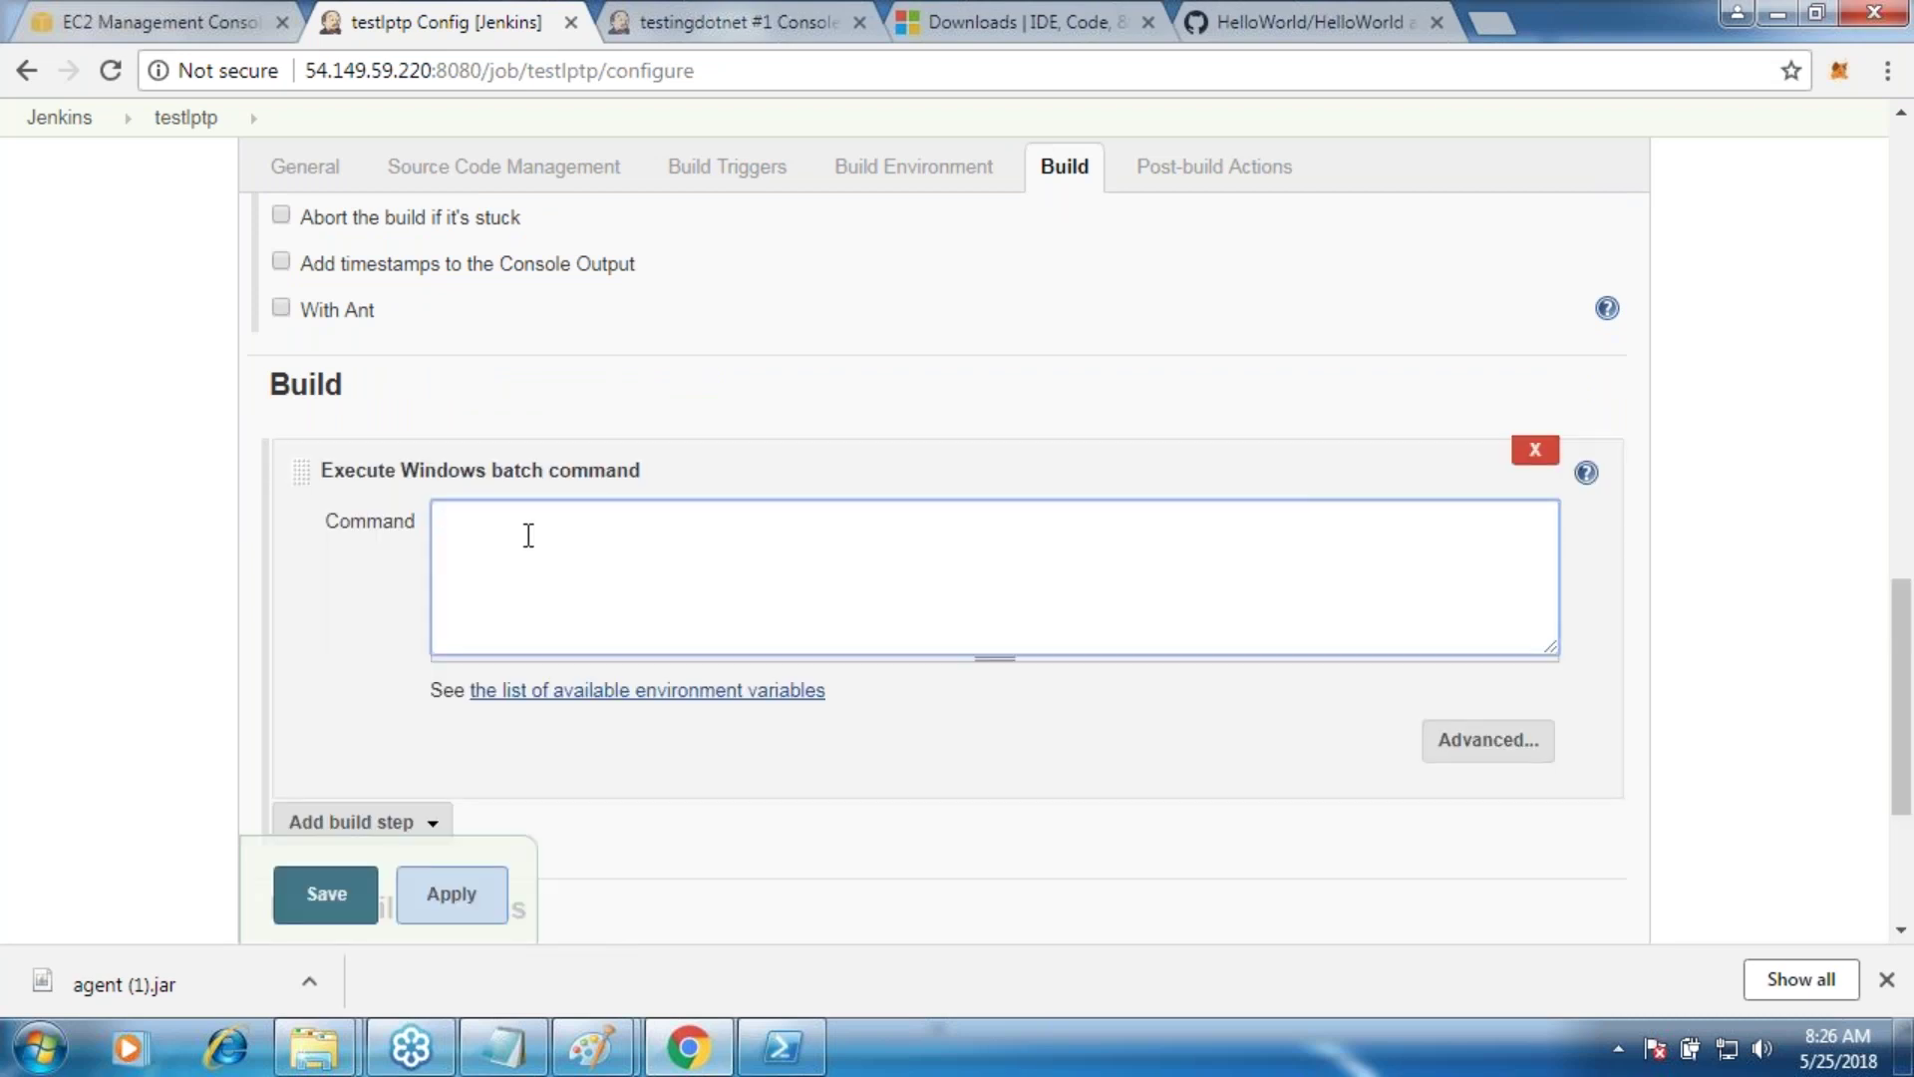
Step: Enter the batch commands echo "testing" and set on separate lines, then save the job
text(ech)
key(BackSpace)
key(BackSpace)
key(BackSpace)
text(set)
key(Return)
text(echo)
key(BackSpace)
key(BackSpace)
key(BackSpace)
key(BackSpace)
key(Up)
key(Return)
key(Up)
text(echo "testing")
click(344, 909)
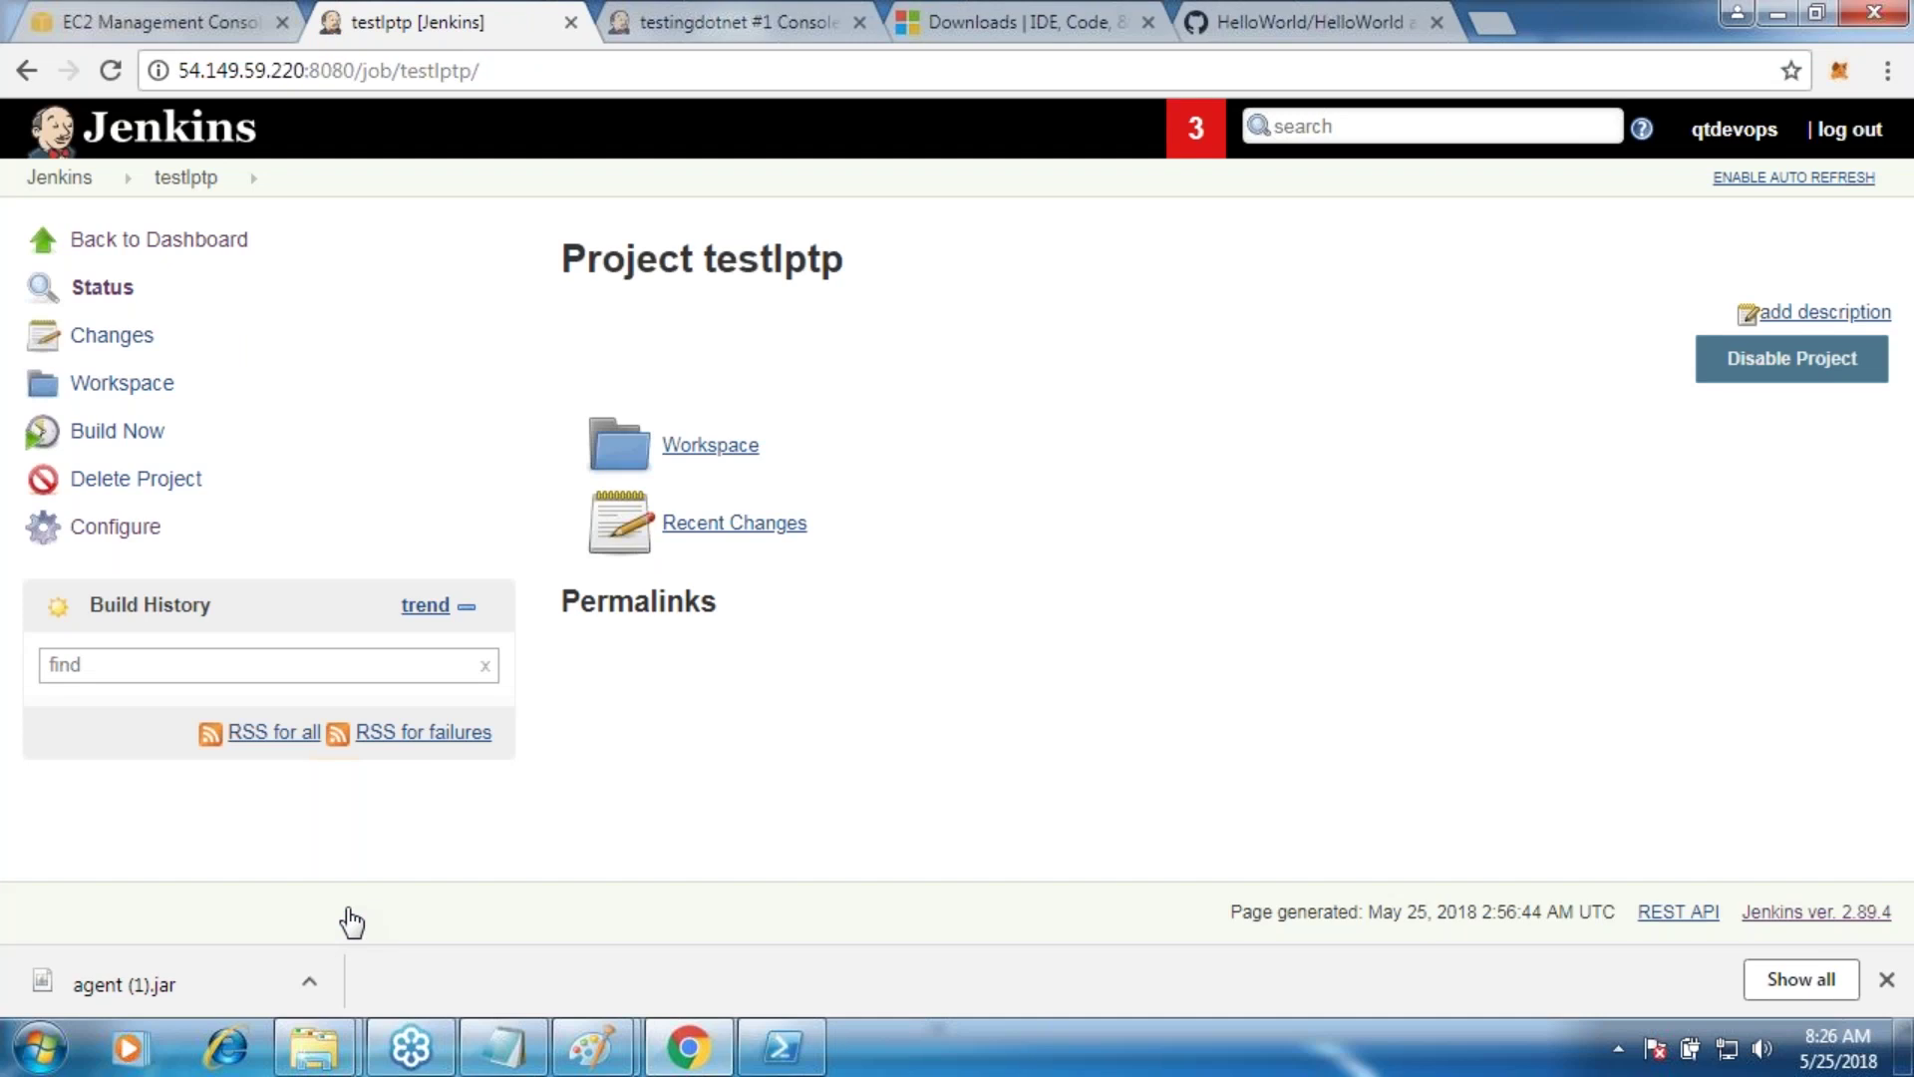
Step: Trigger build #1 of testlptp, which stays pending while mylaptop is offline
click(151, 444)
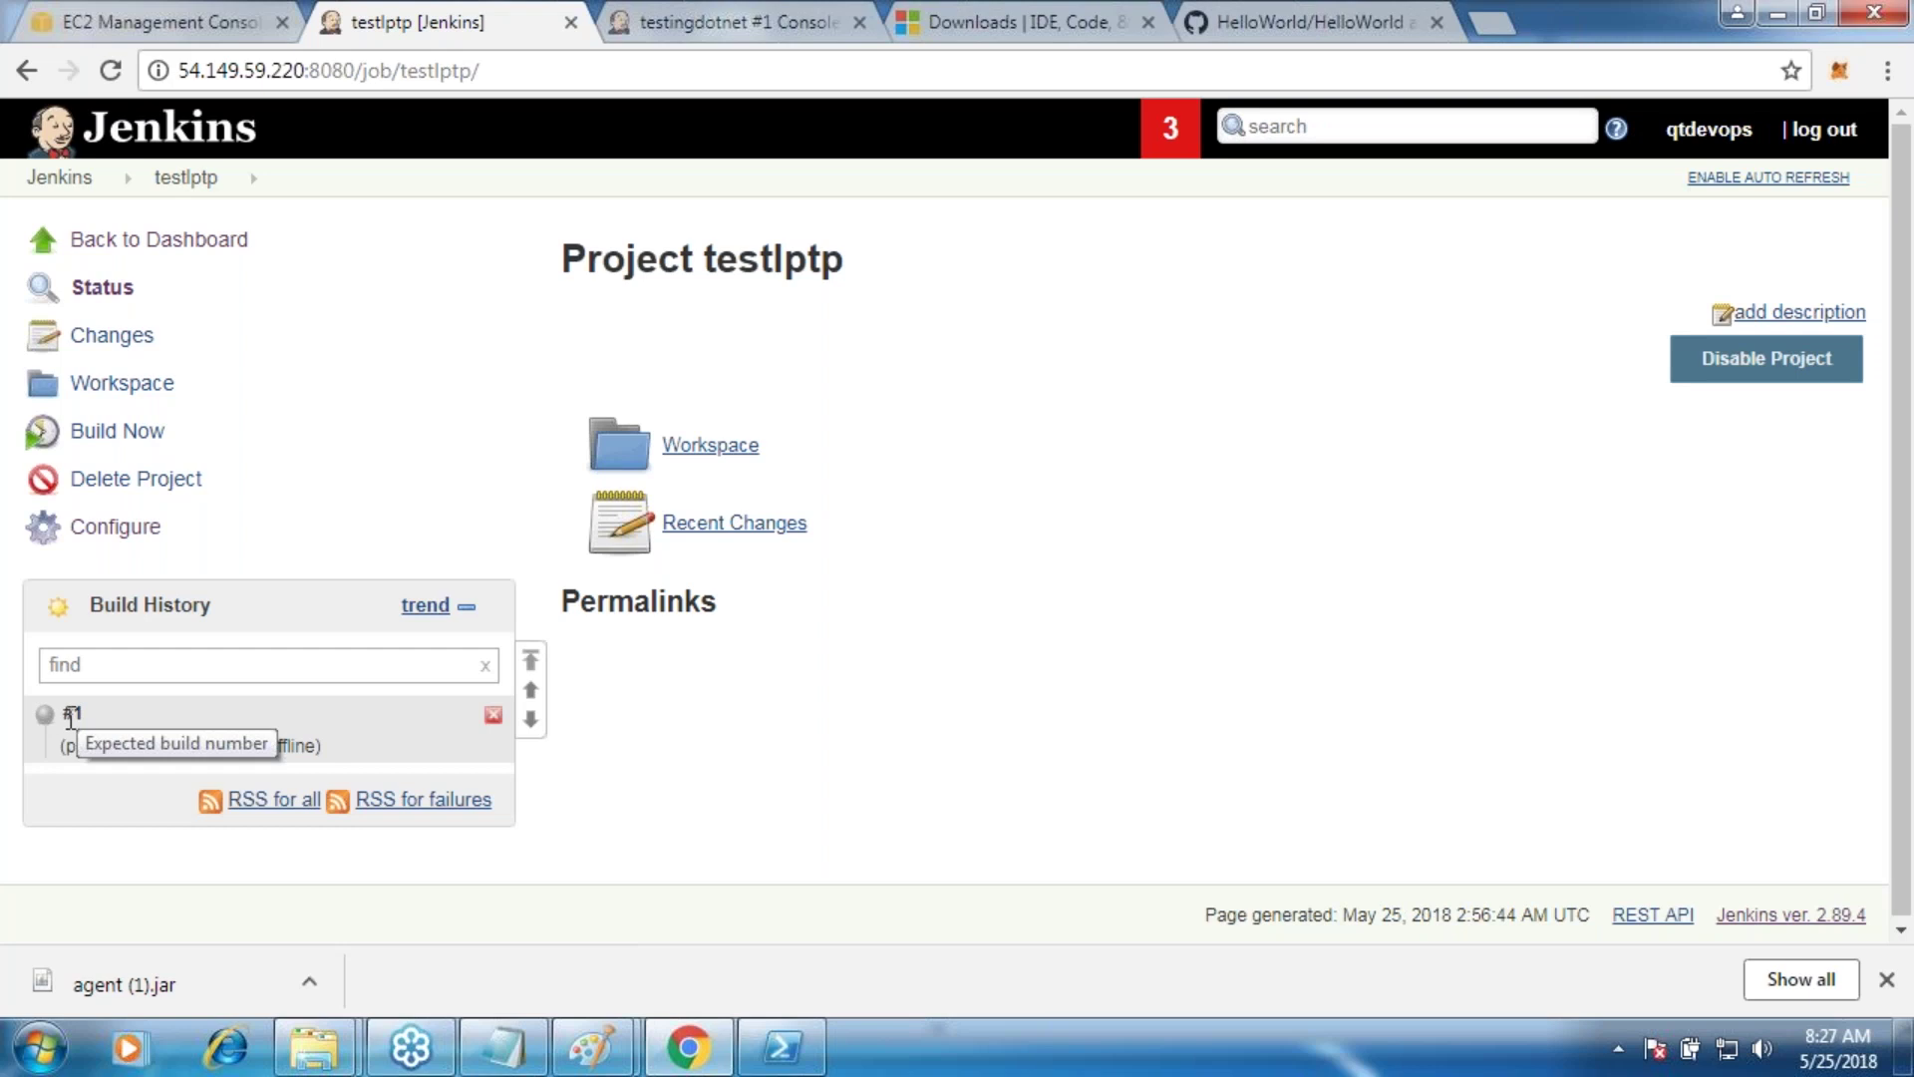
Step: Minimize the agent's PowerShell console and go to Manage Jenkins
click(783, 1047)
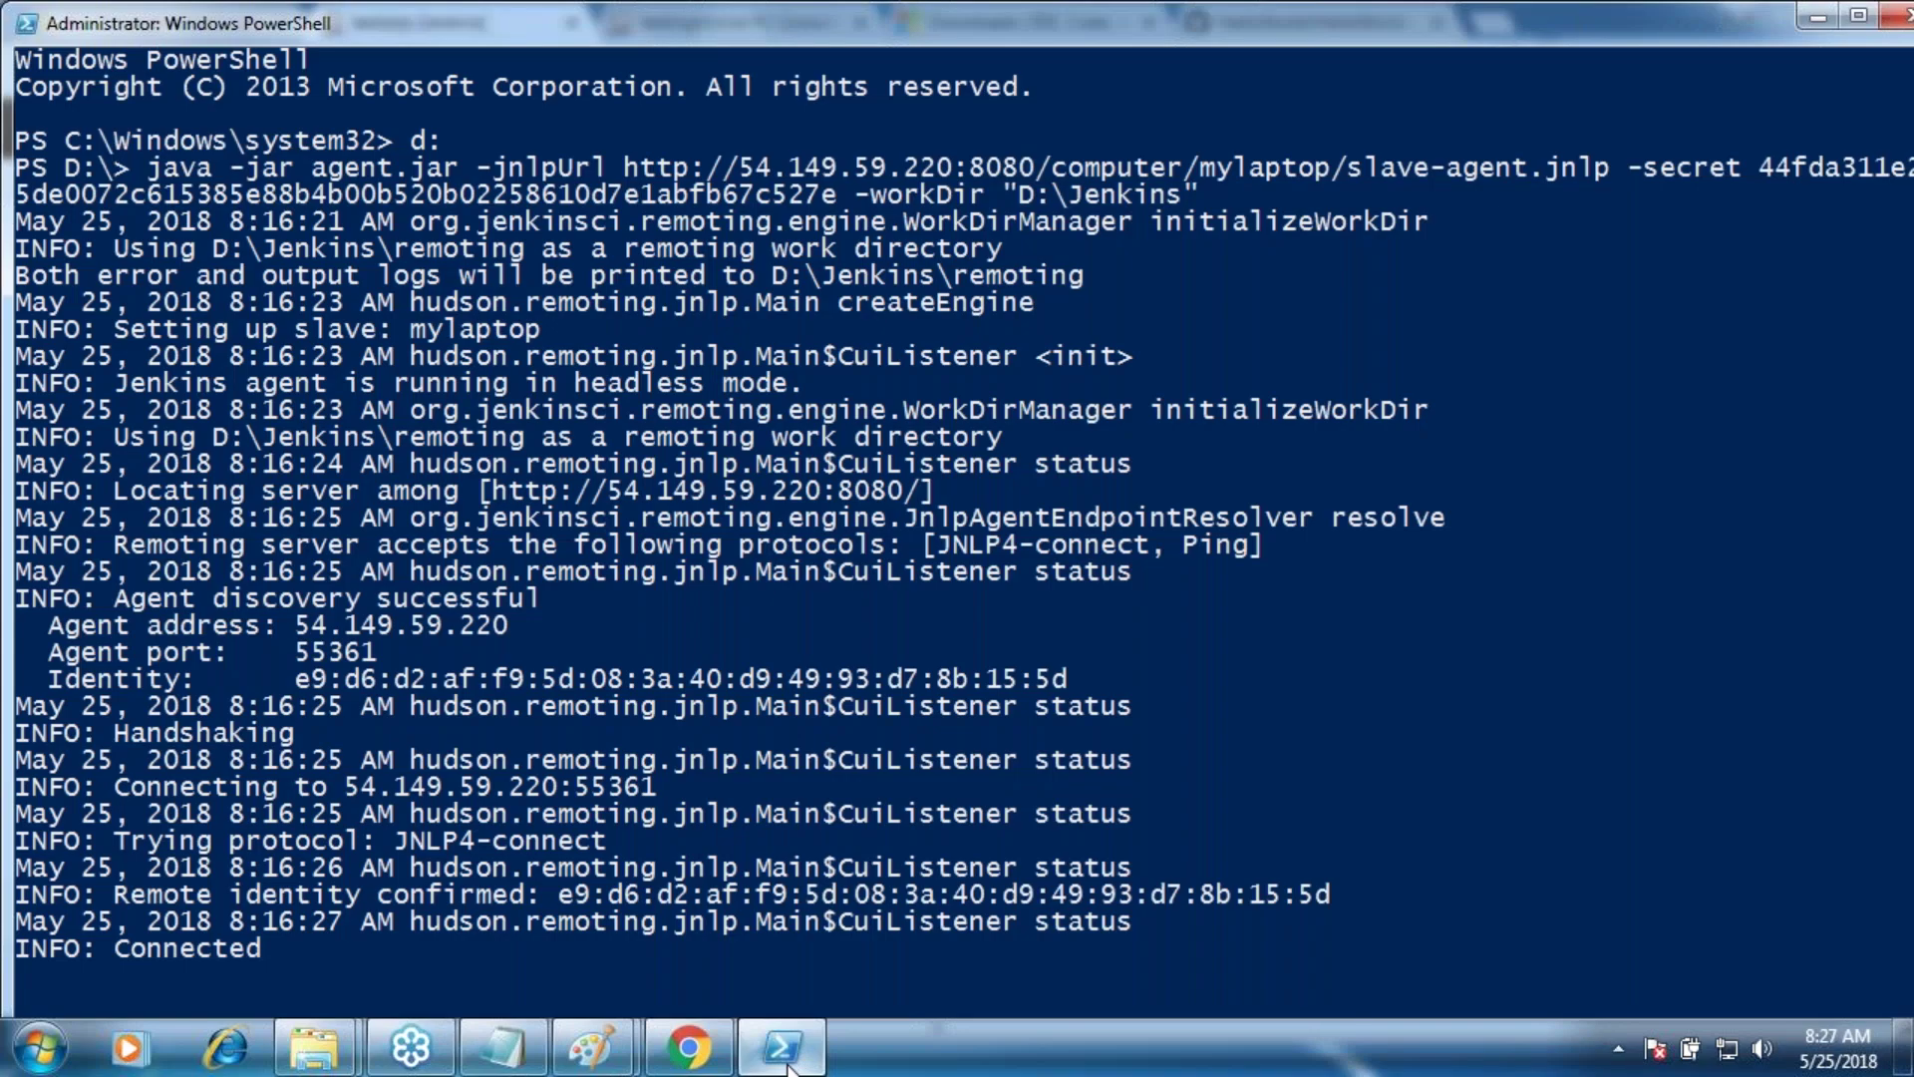
click(788, 1063)
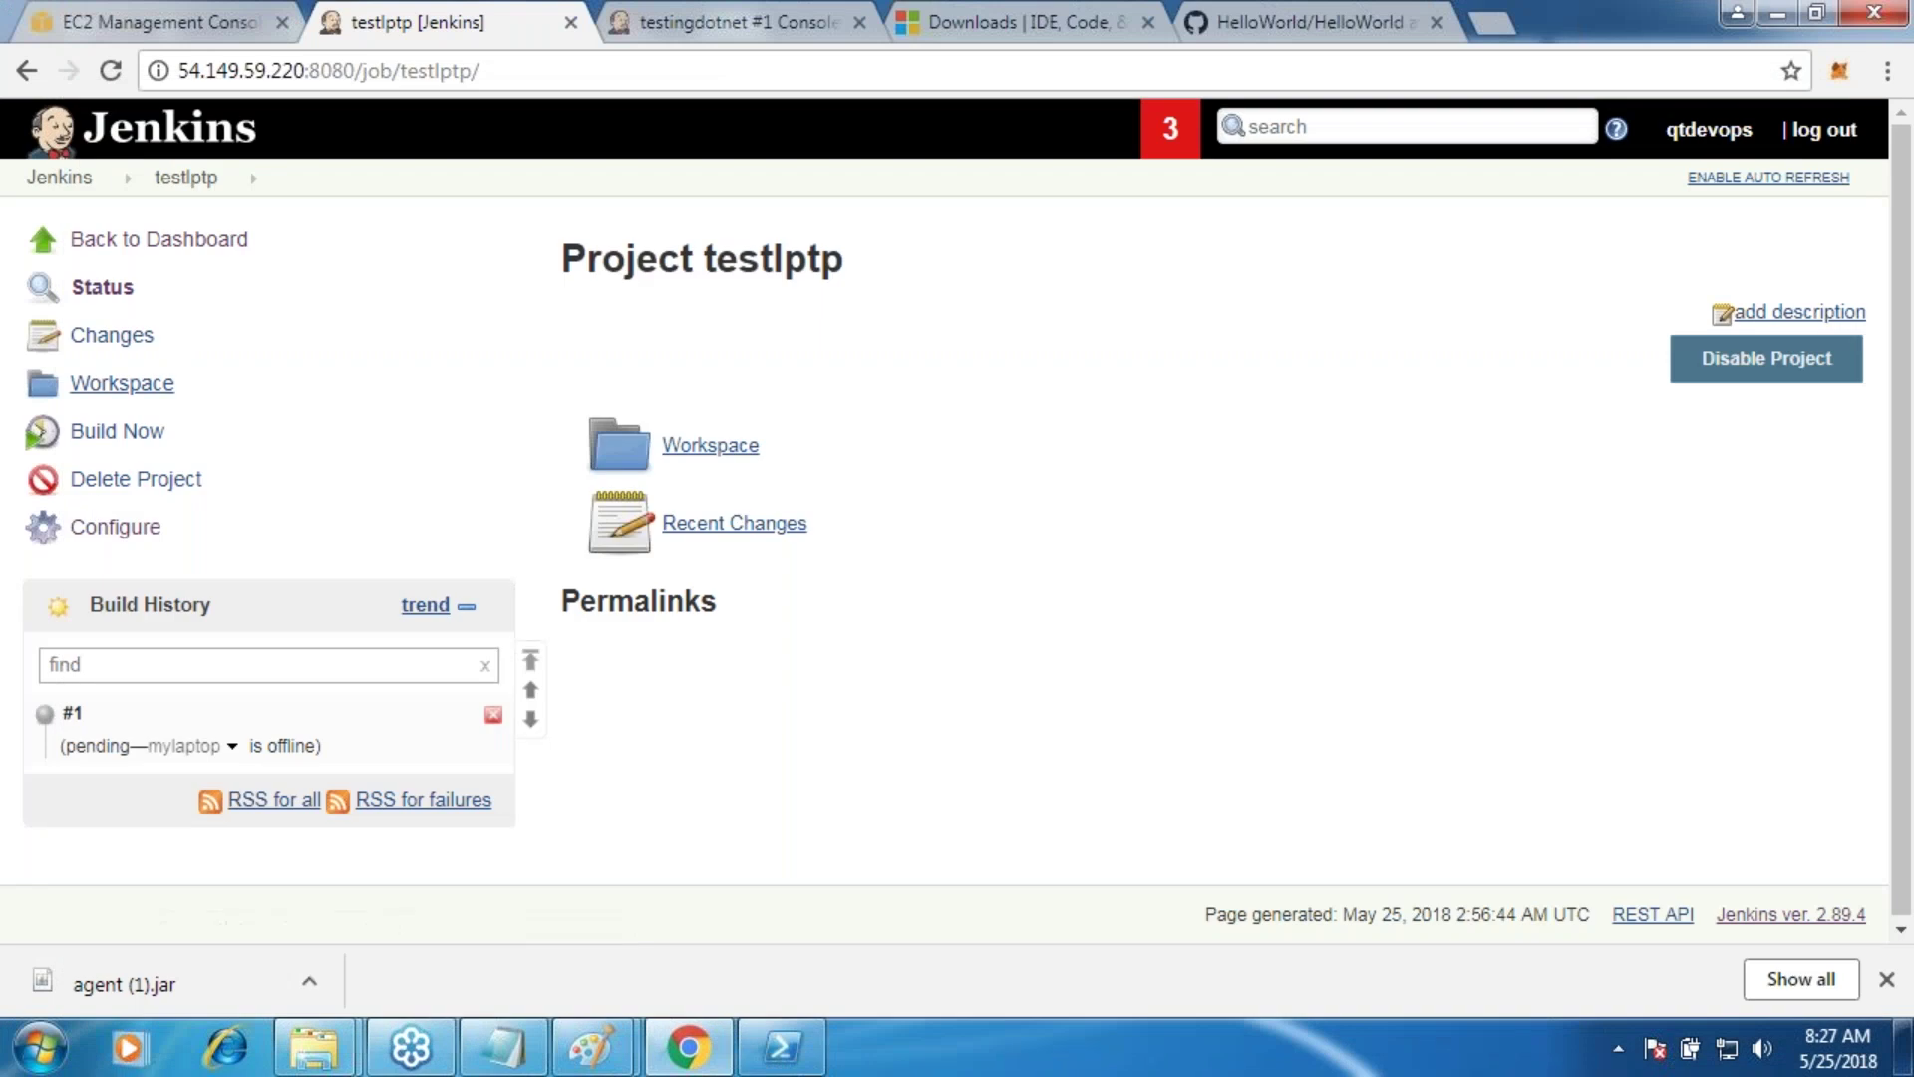
click(158, 241)
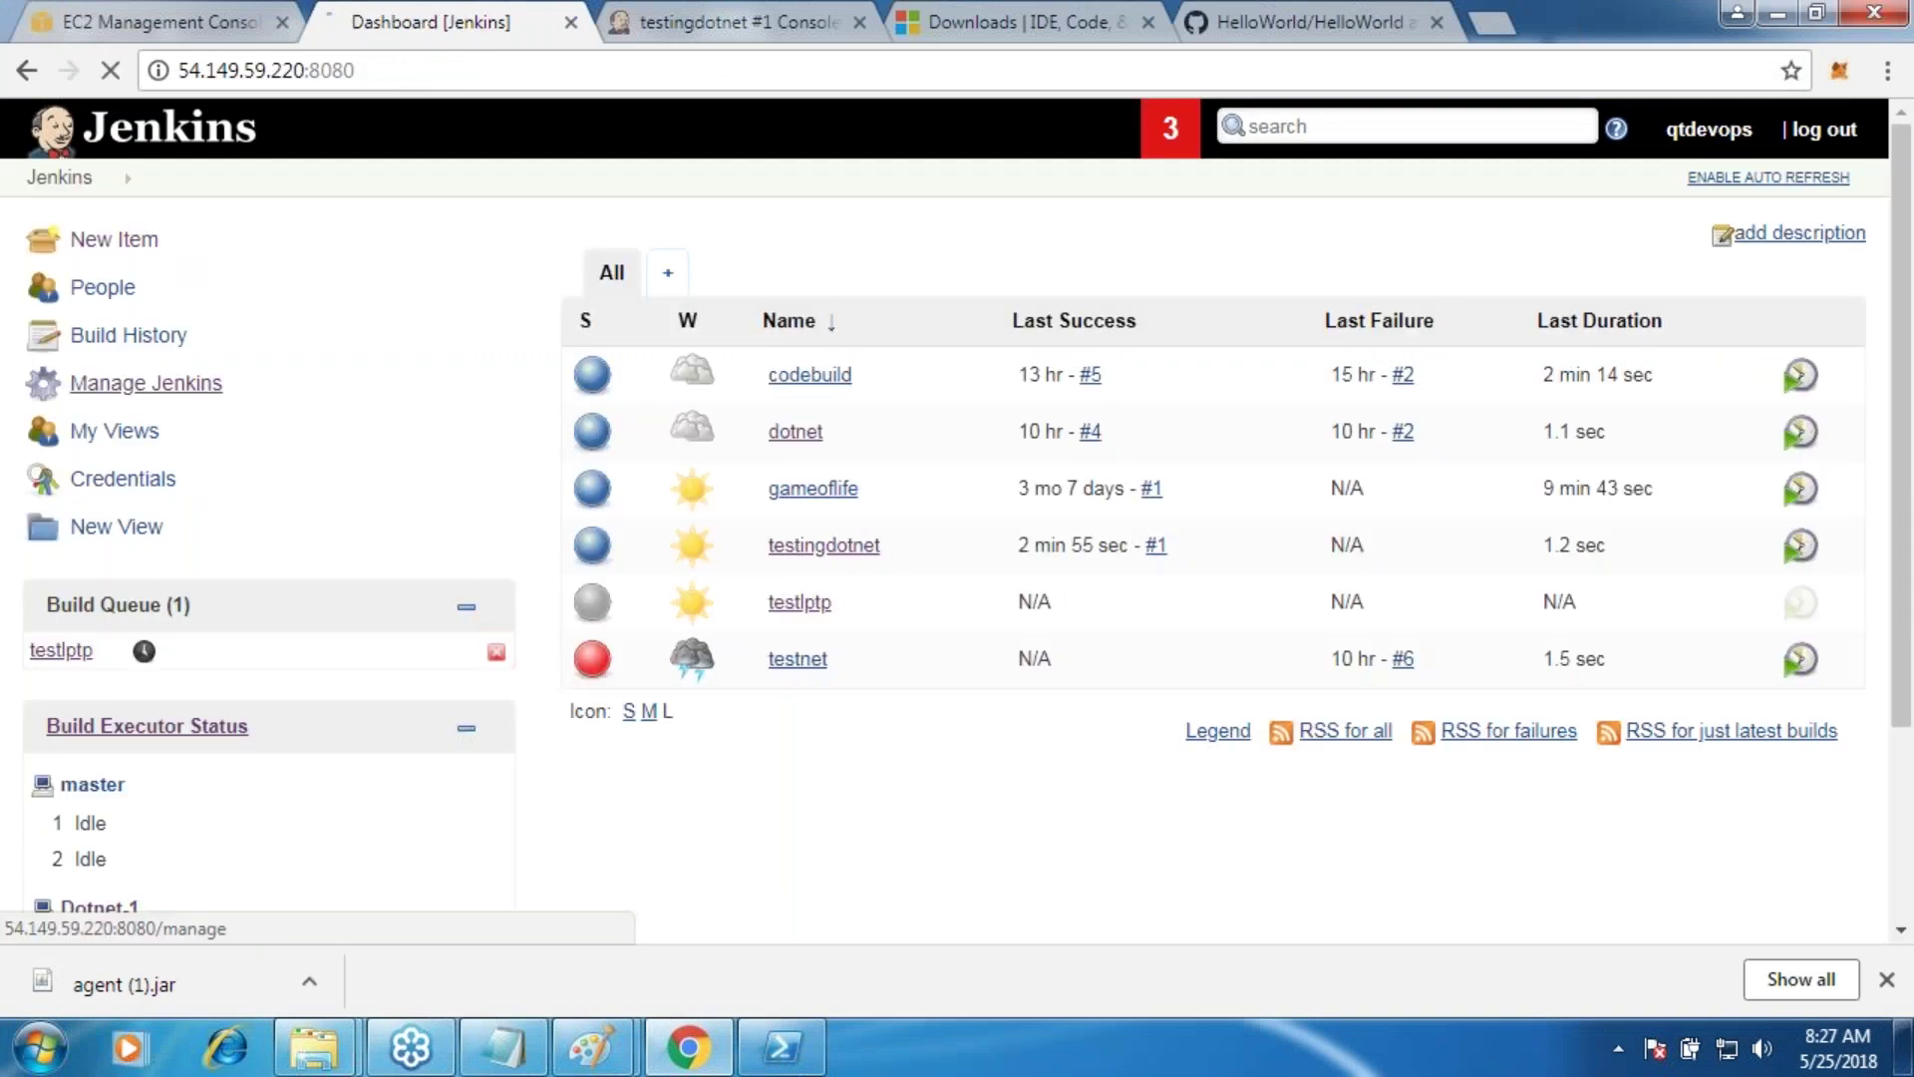
click(145, 383)
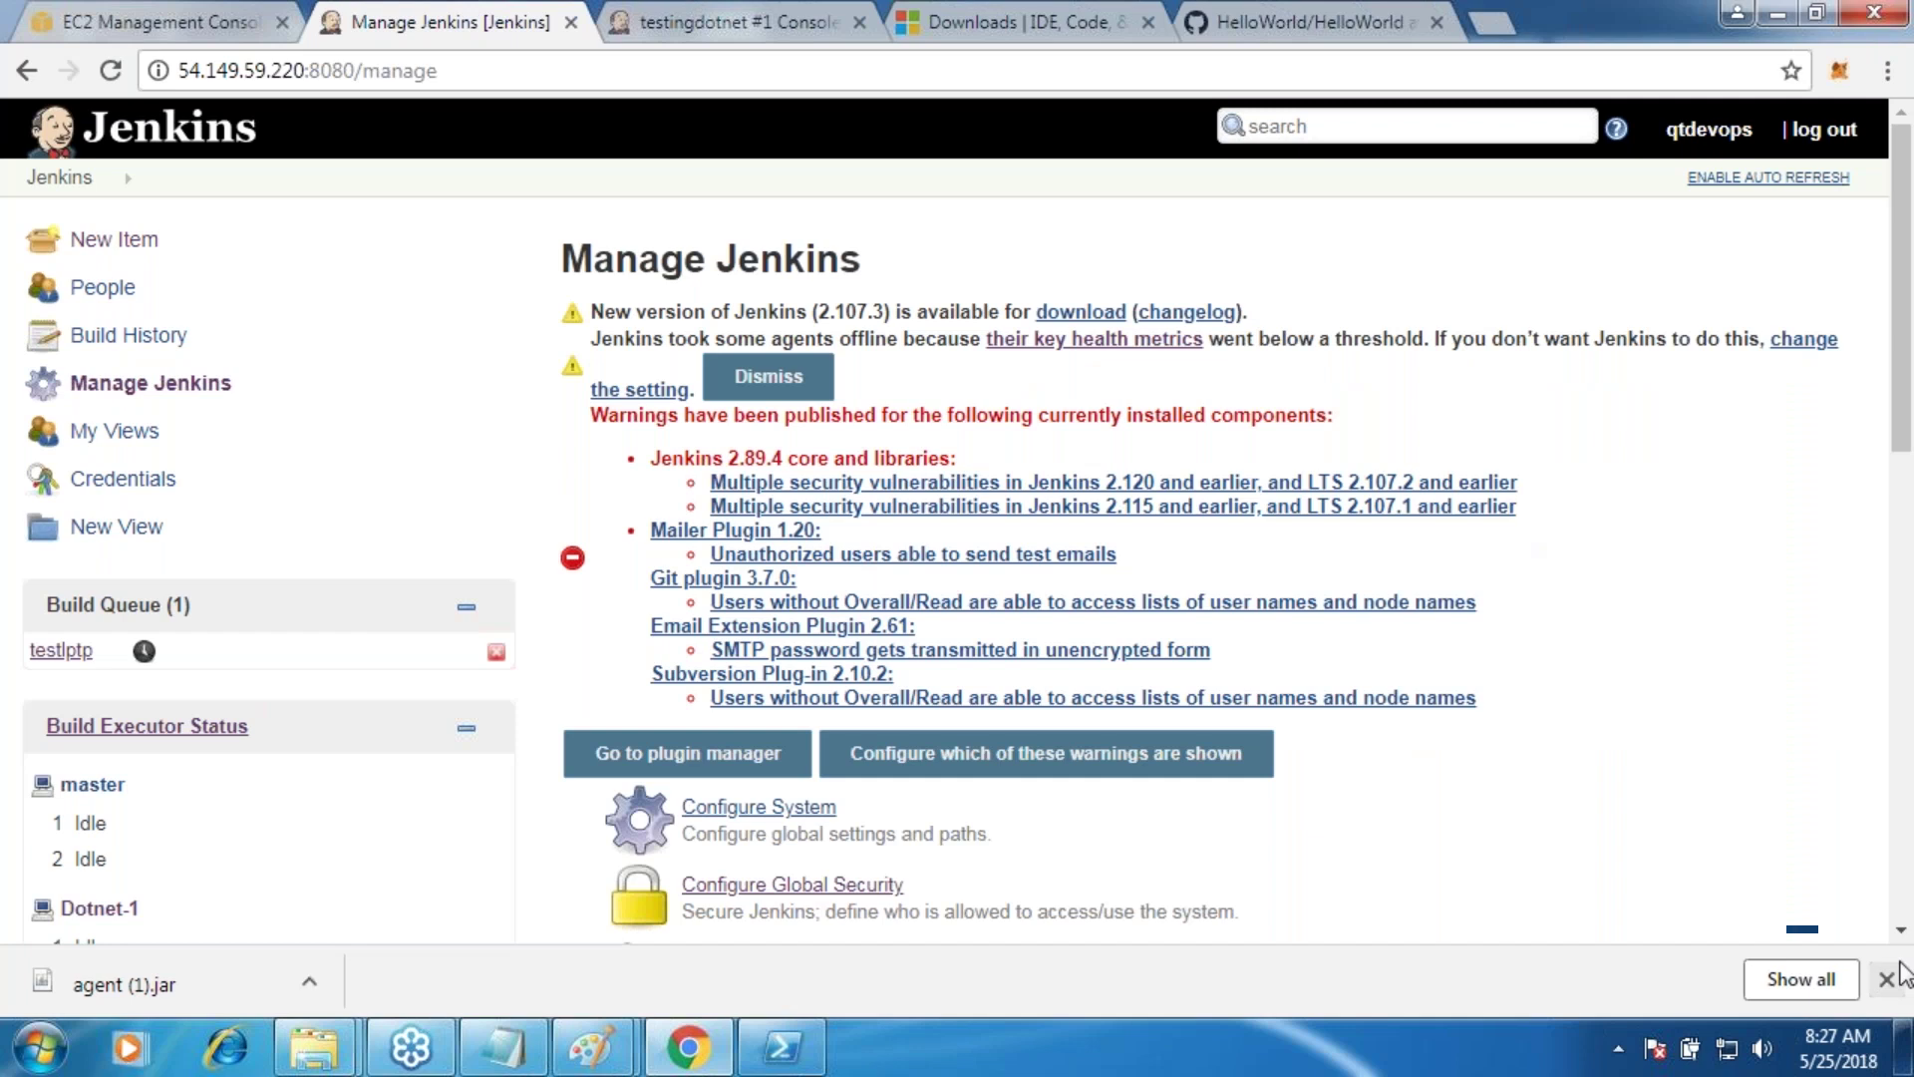
Step: Re-save the mylaptop agent configuration unchanged and bring the node back online
scroll(1908, 935, down, 4)
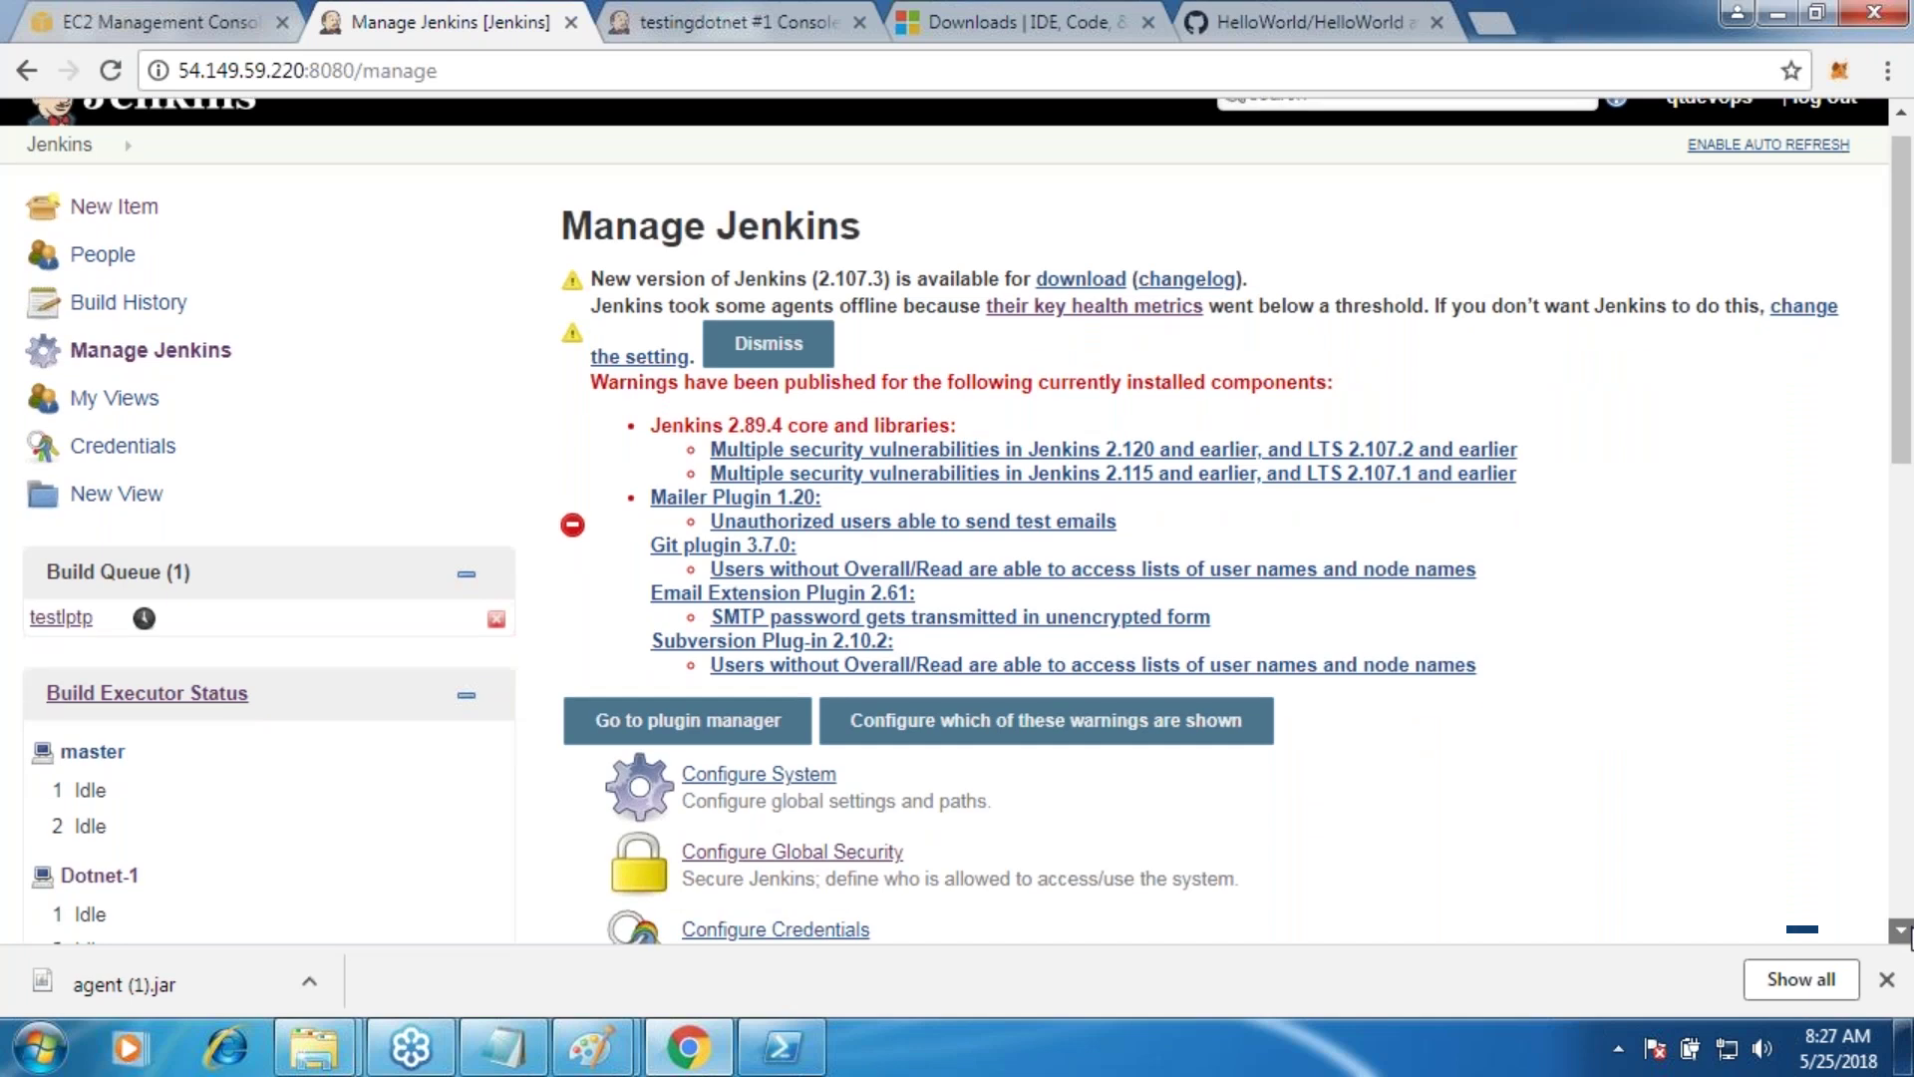
scroll(1337, 692, down, 1)
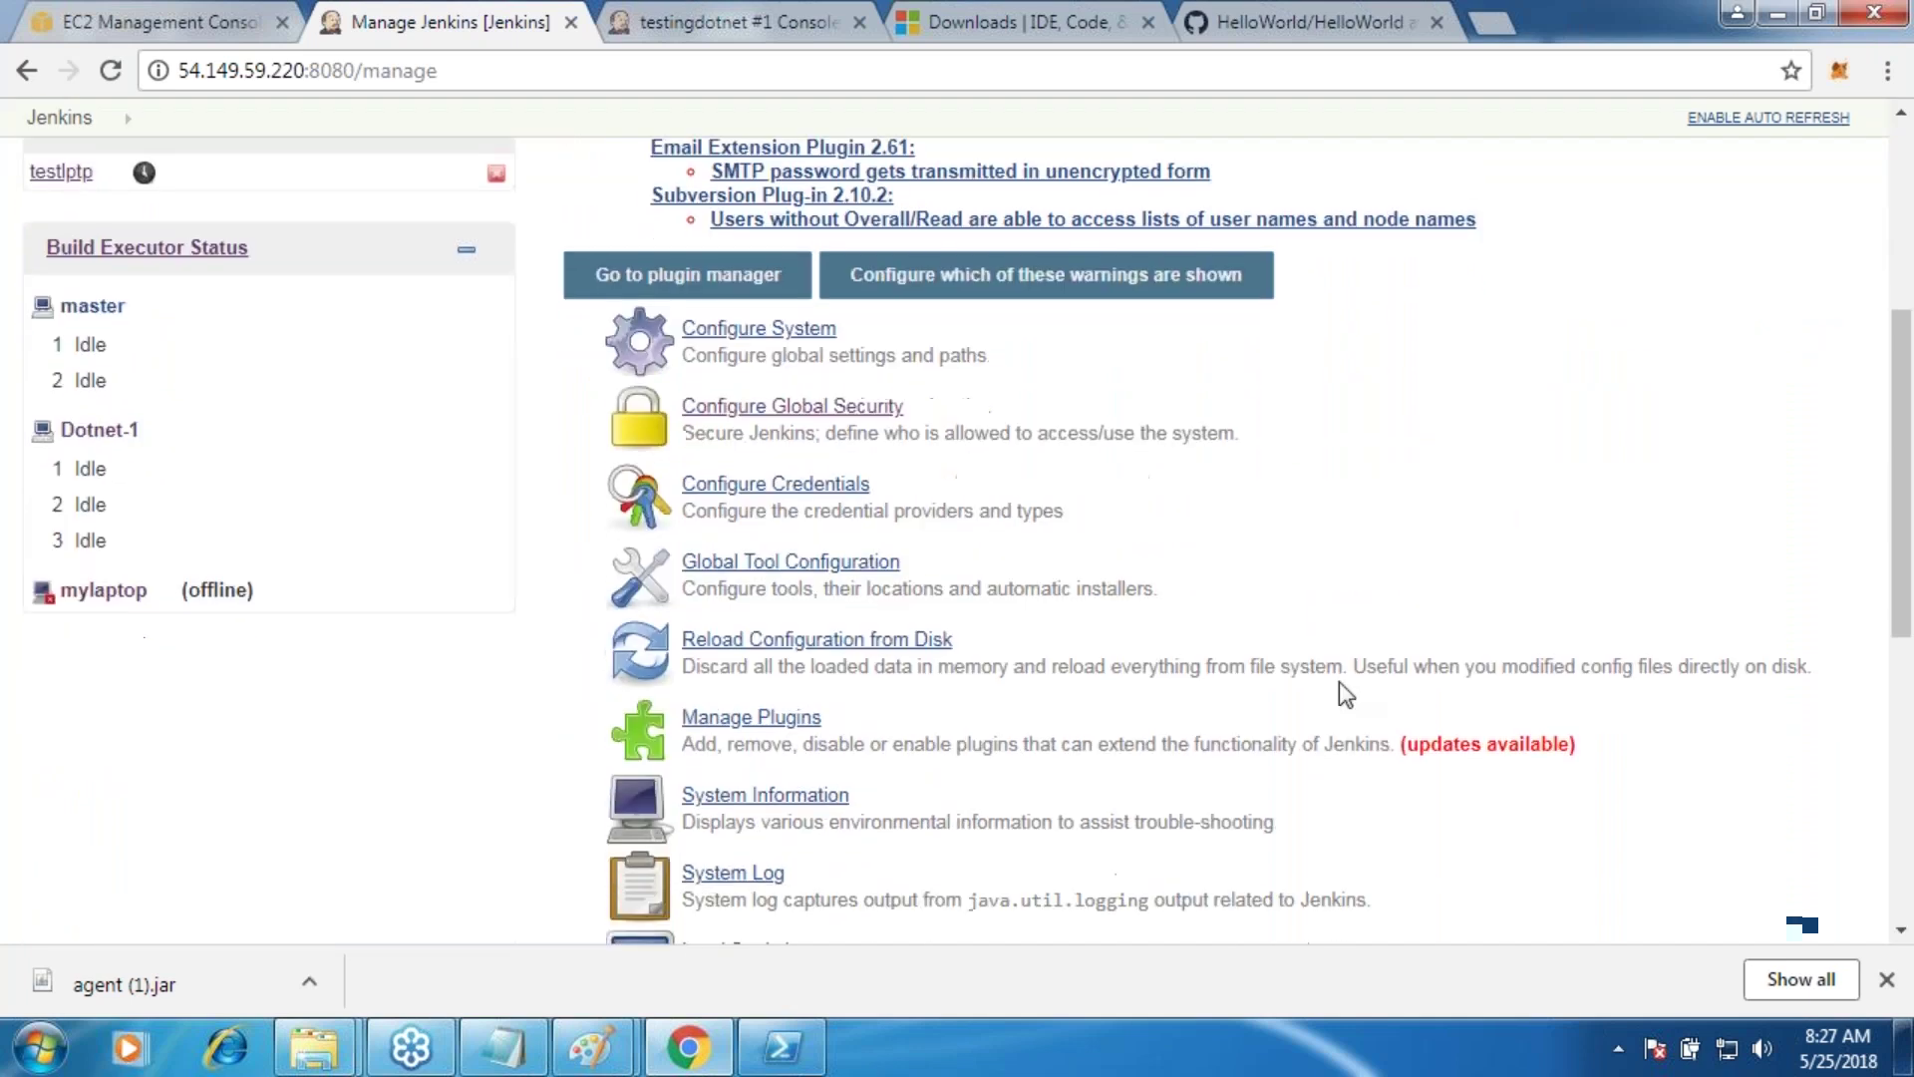
click(159, 592)
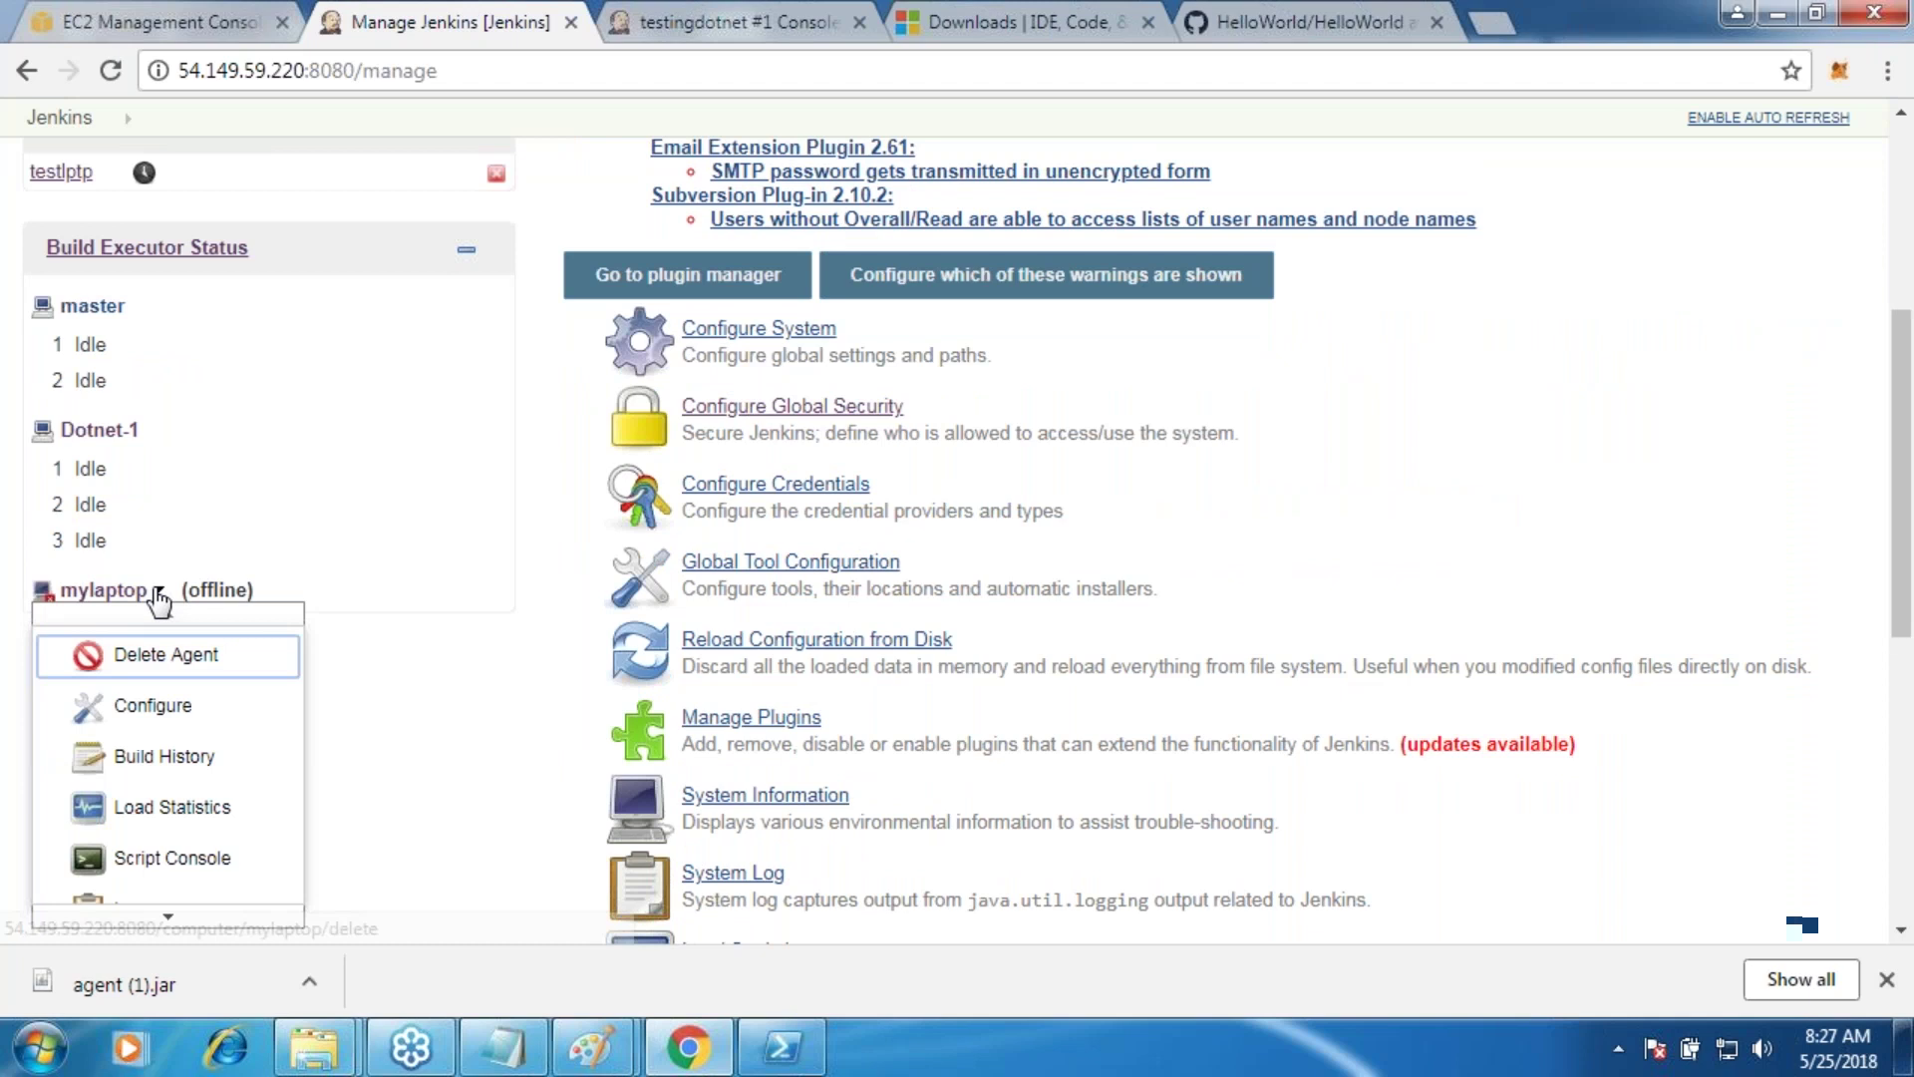
click(160, 706)
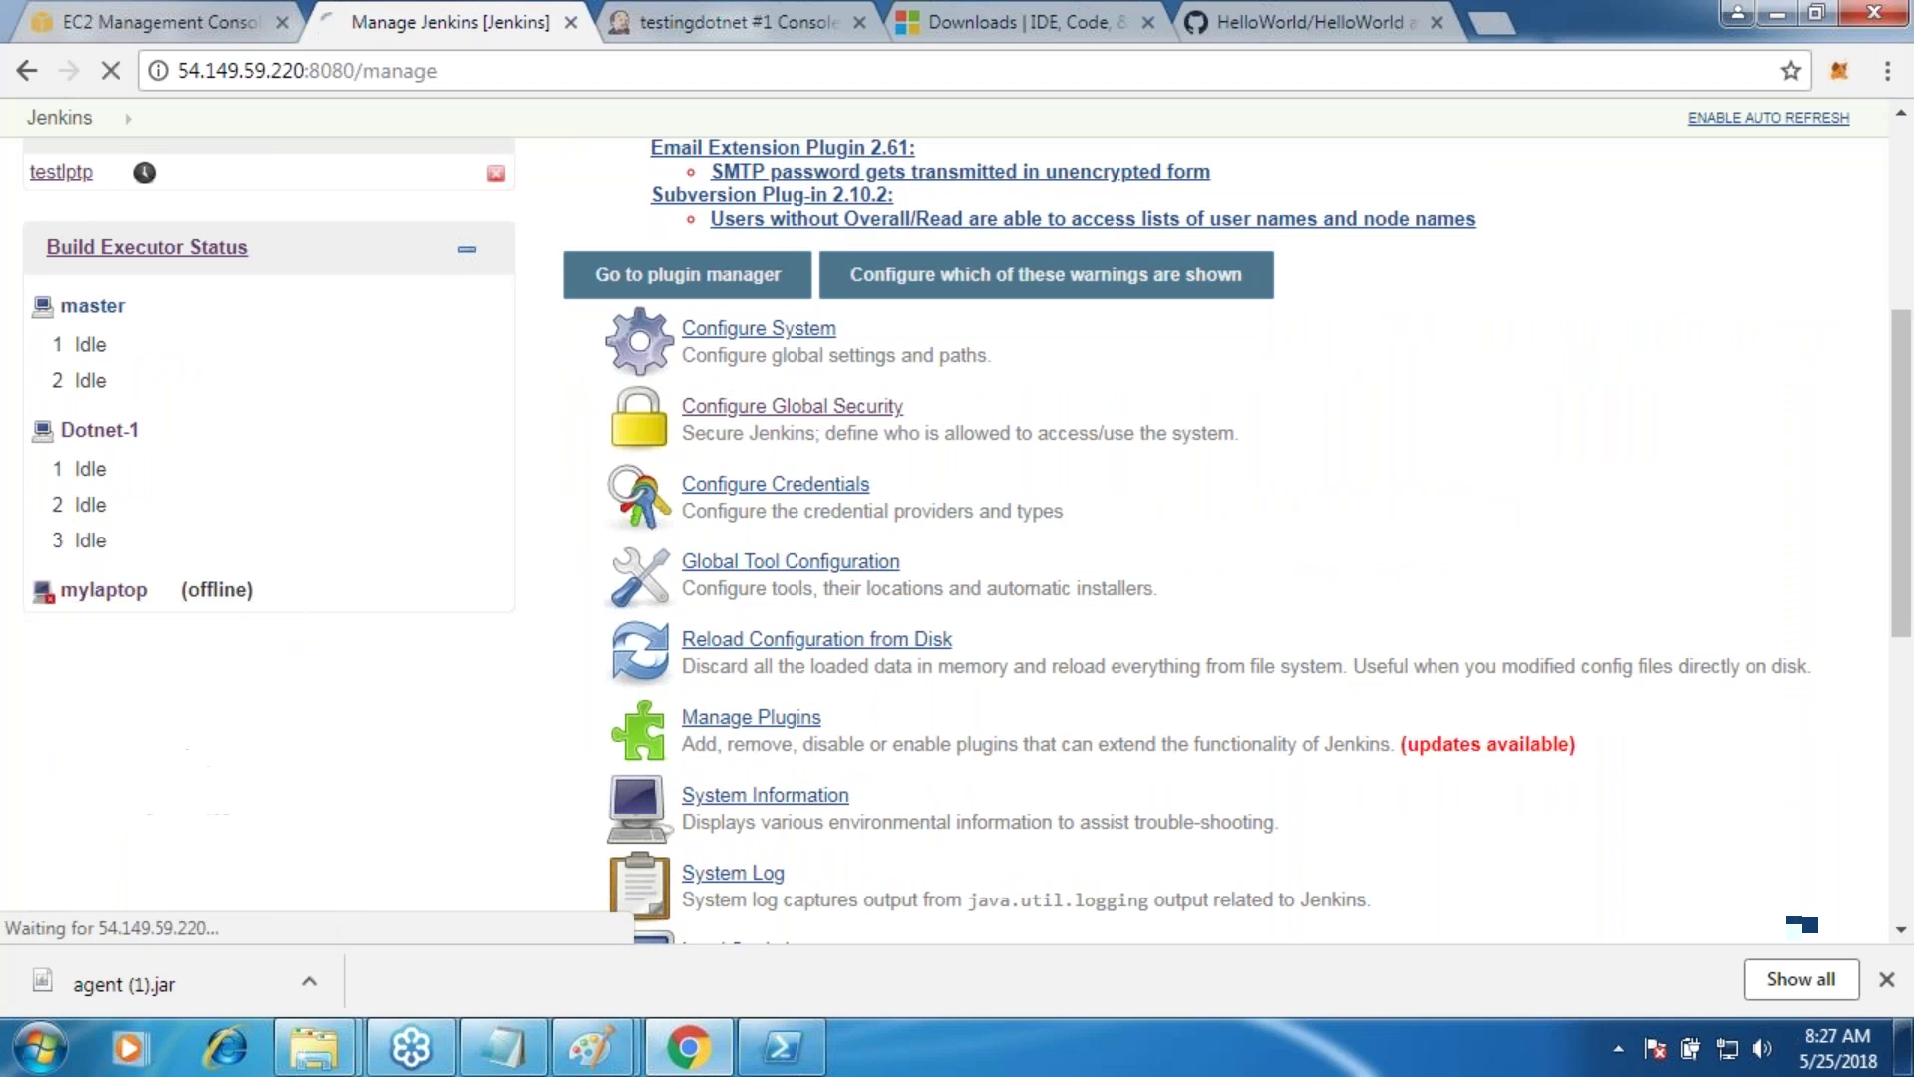
click(619, 898)
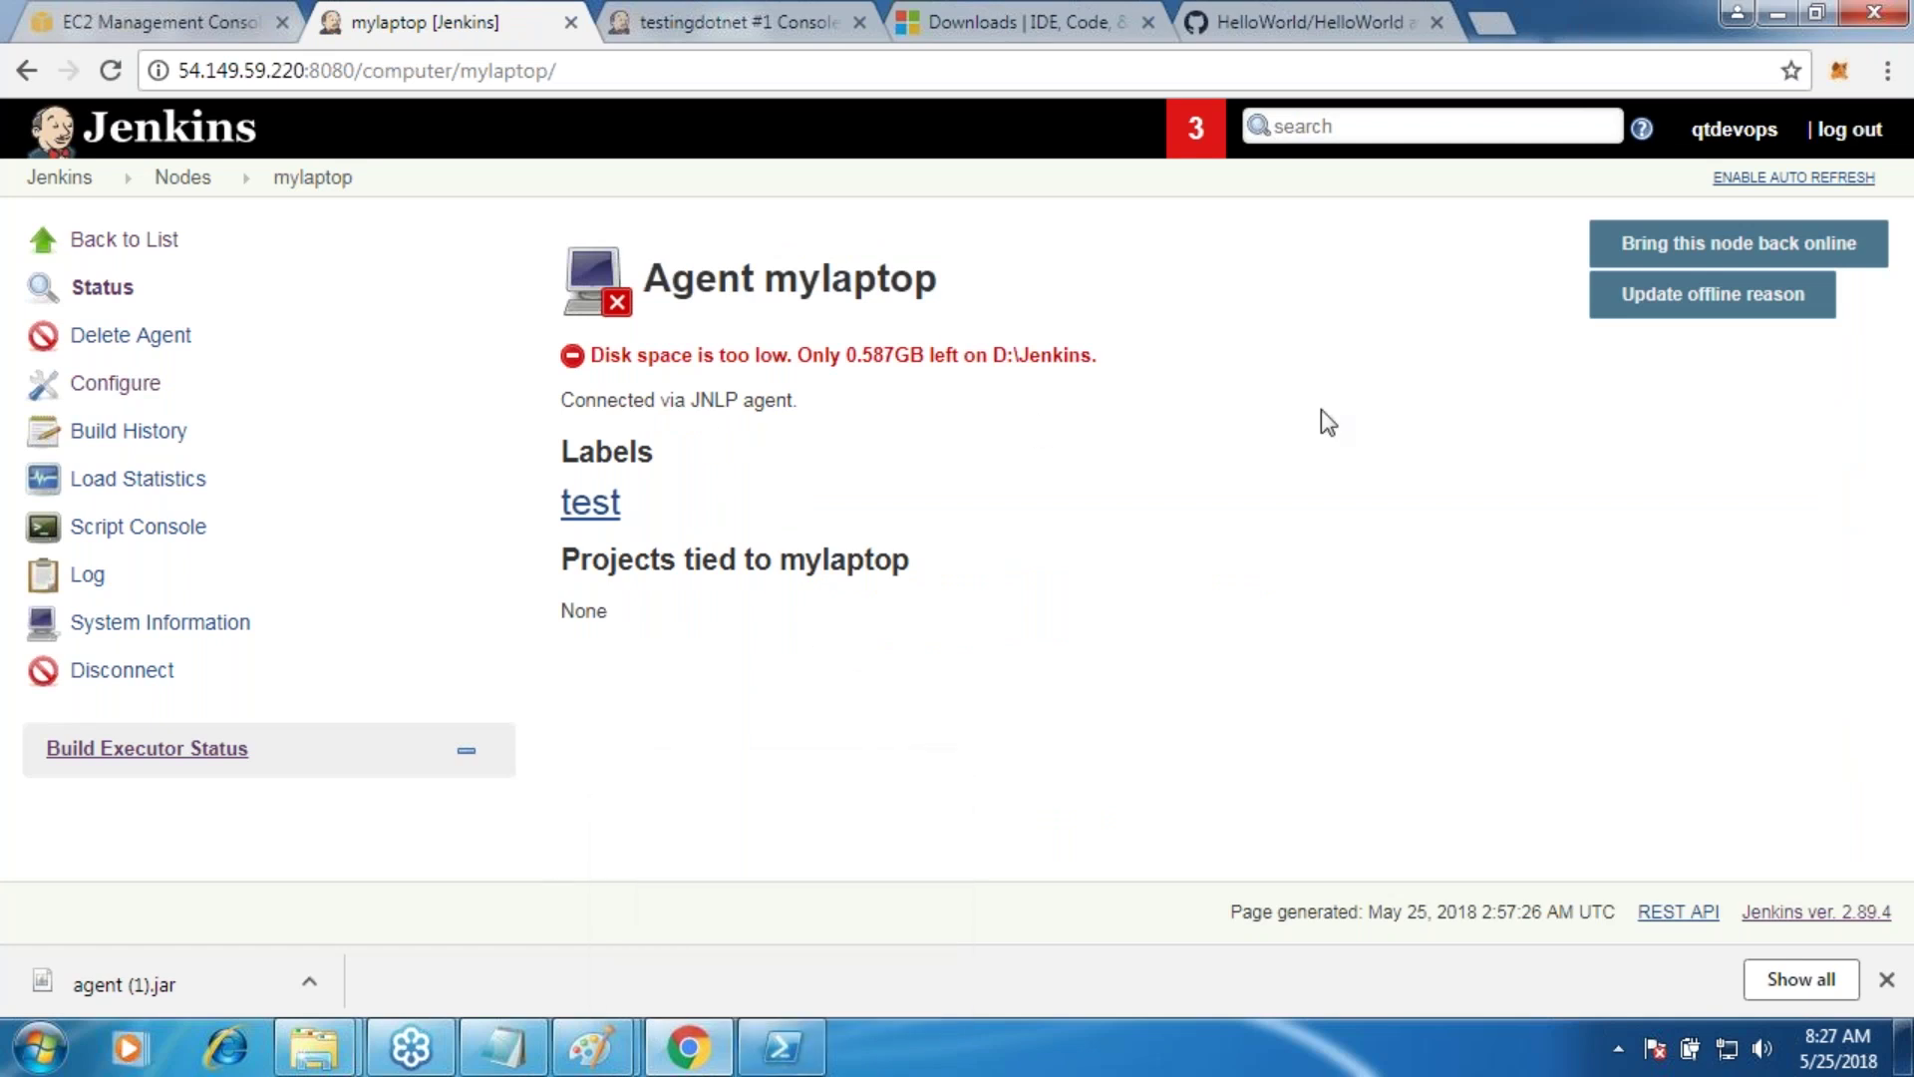
click(1728, 249)
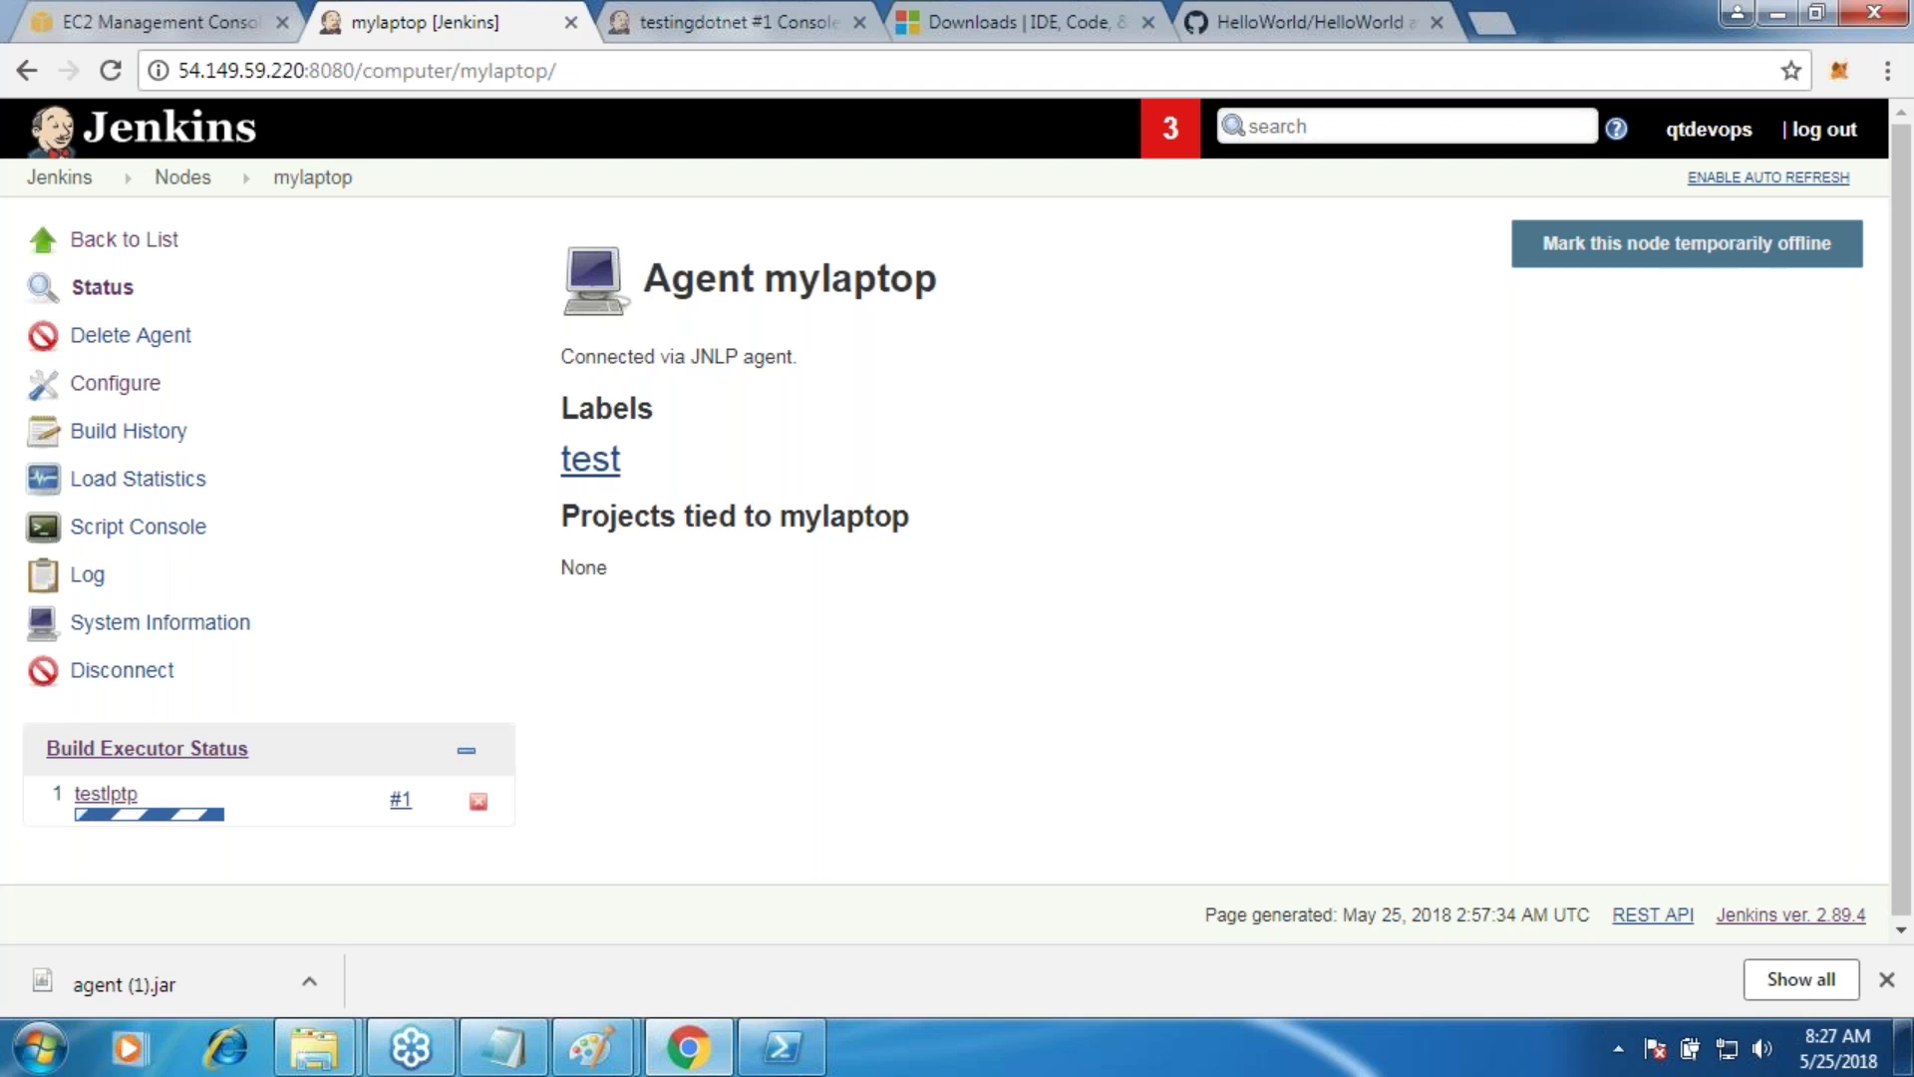
Step: Read testlptp build #1's console output through to exit 0 and Finished: SUCCESS
click(106, 794)
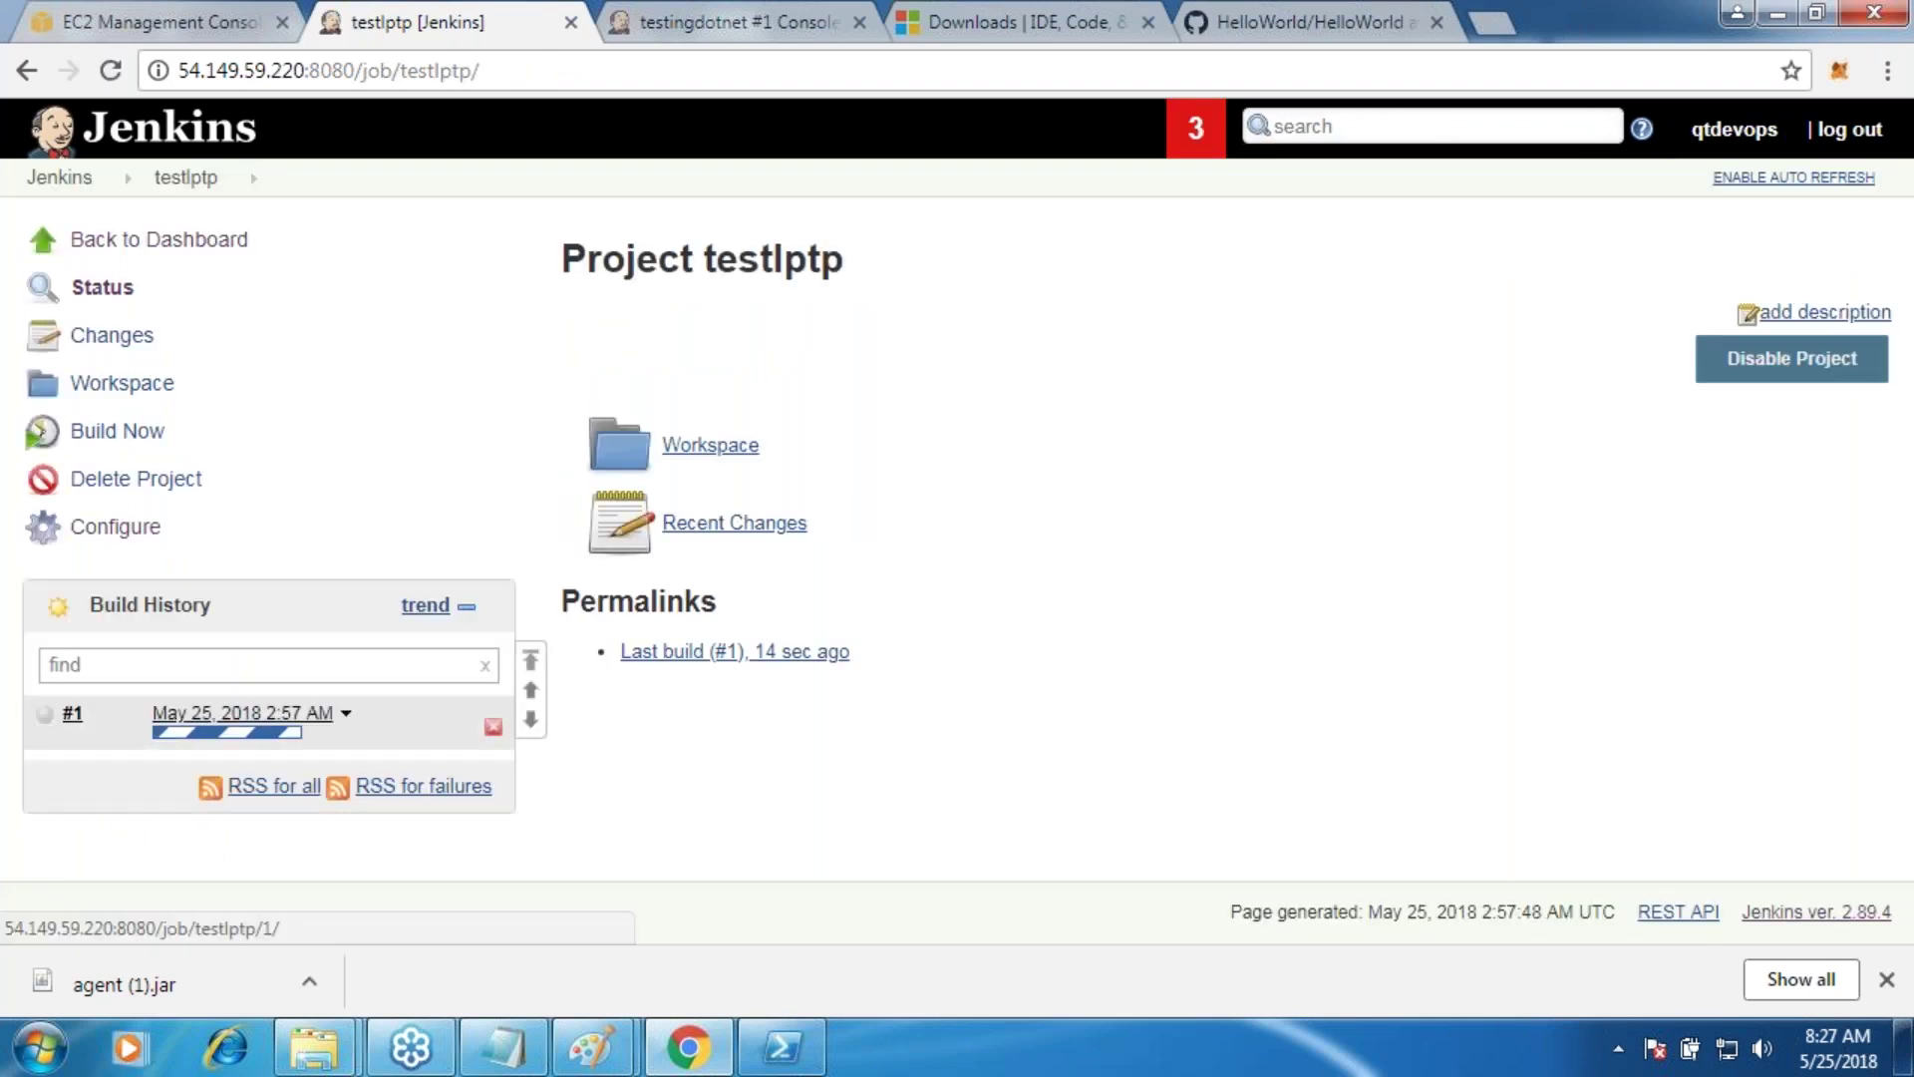
click(215, 713)
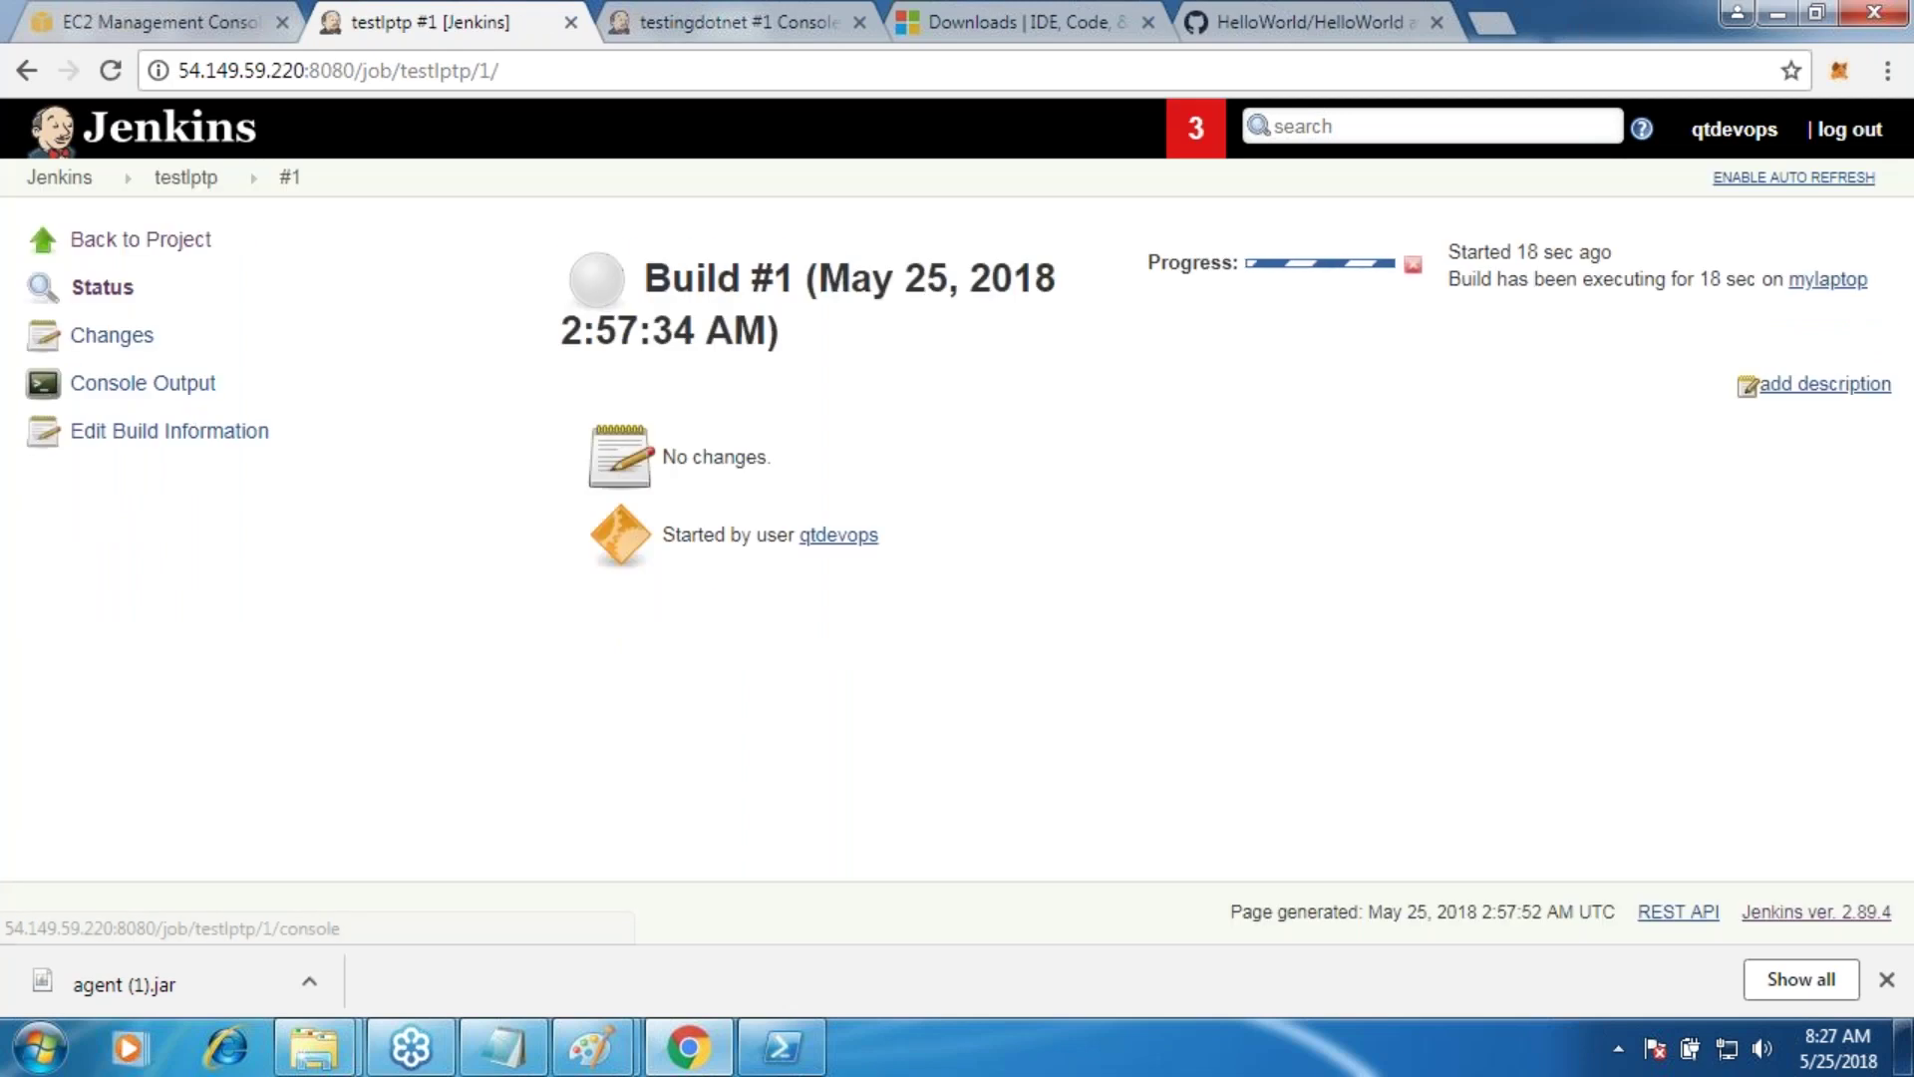
click(142, 383)
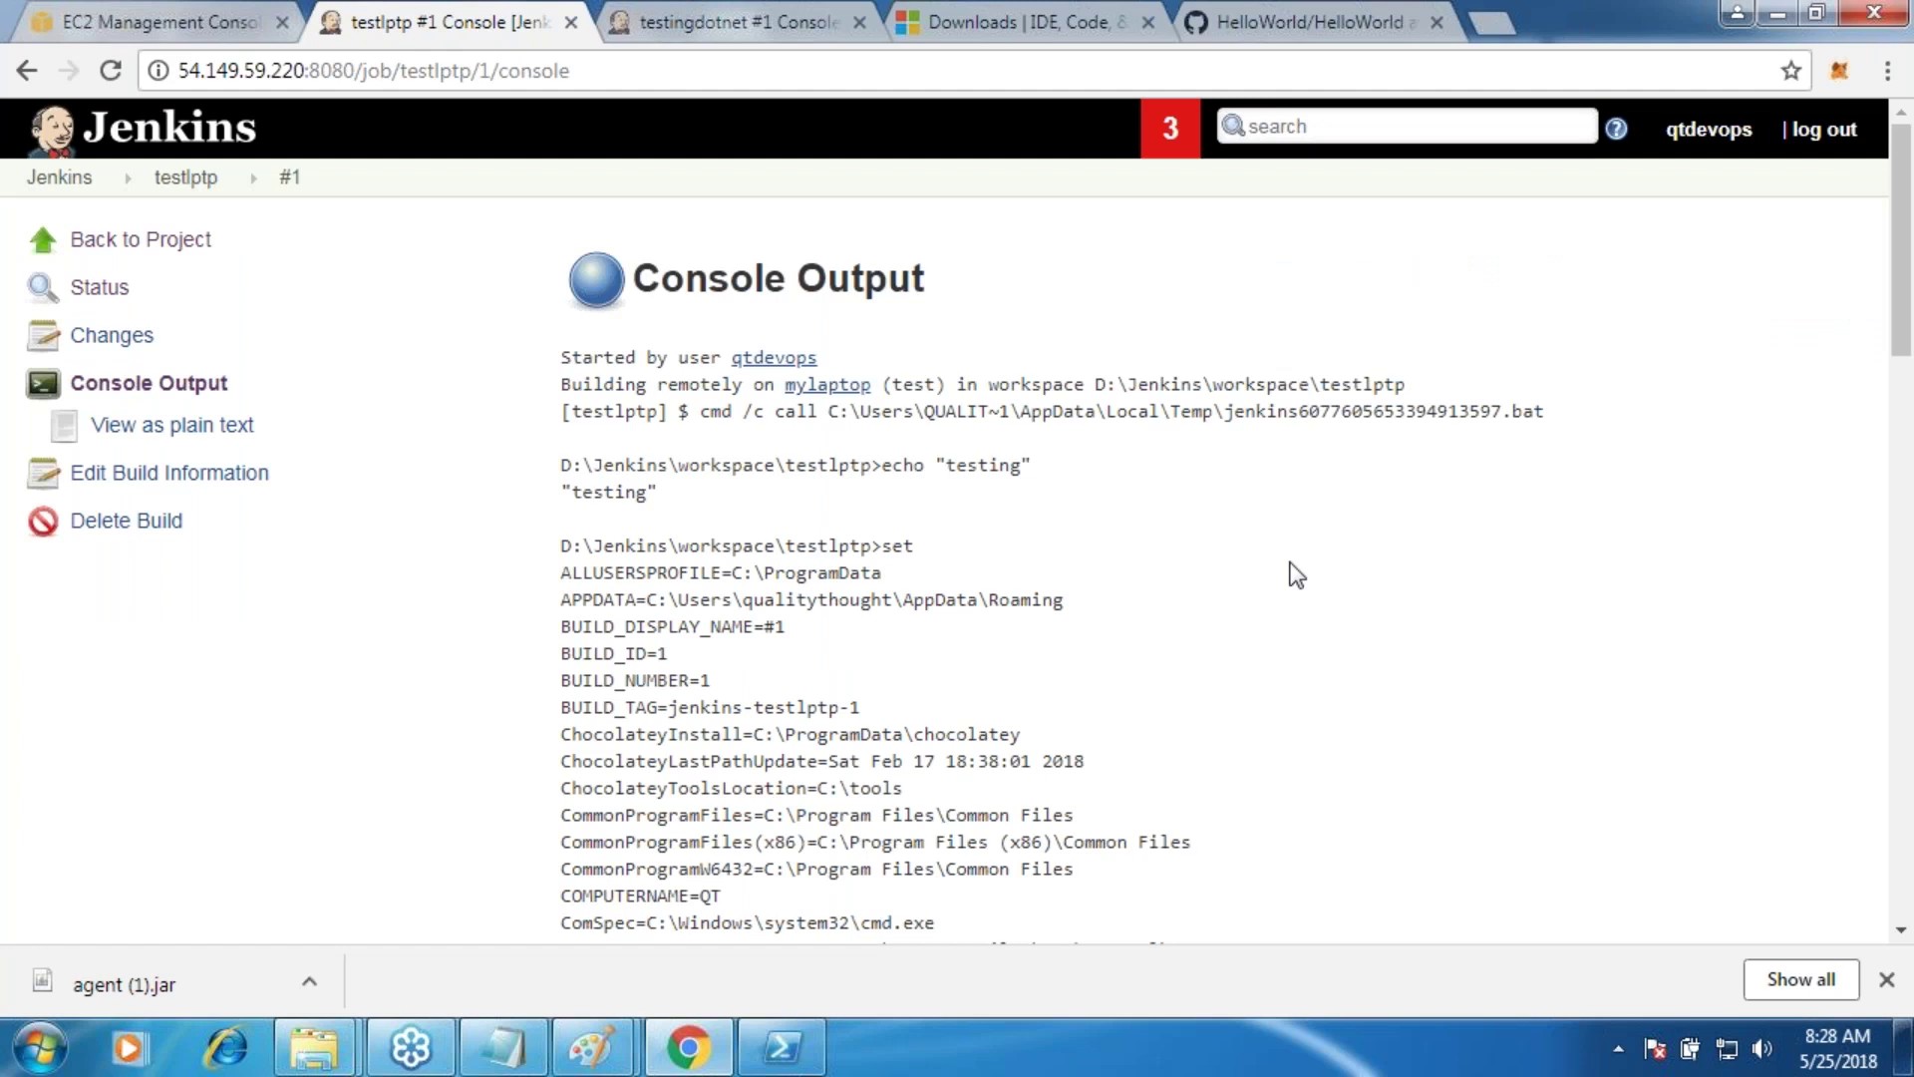
scroll(1296, 575, down, 1)
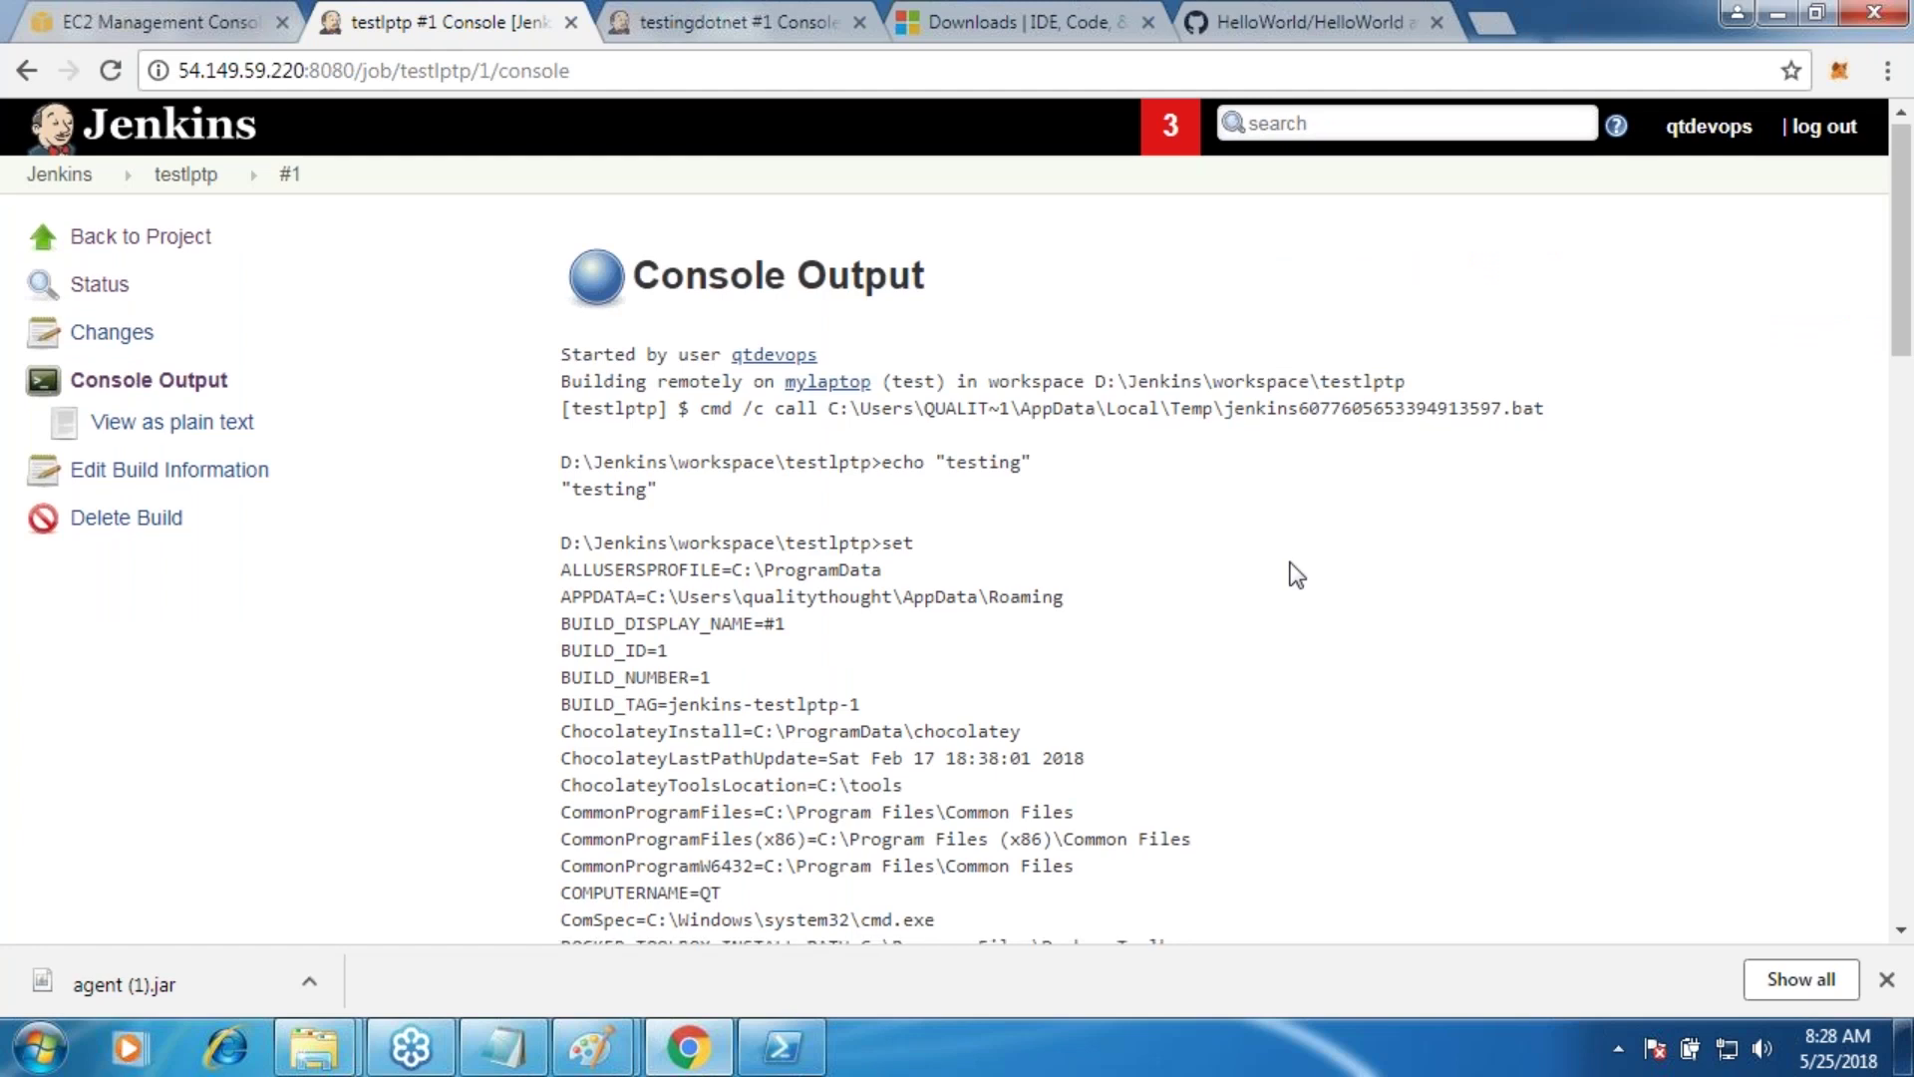
scroll(1296, 576, down, 6)
scroll(1296, 575, down, 10)
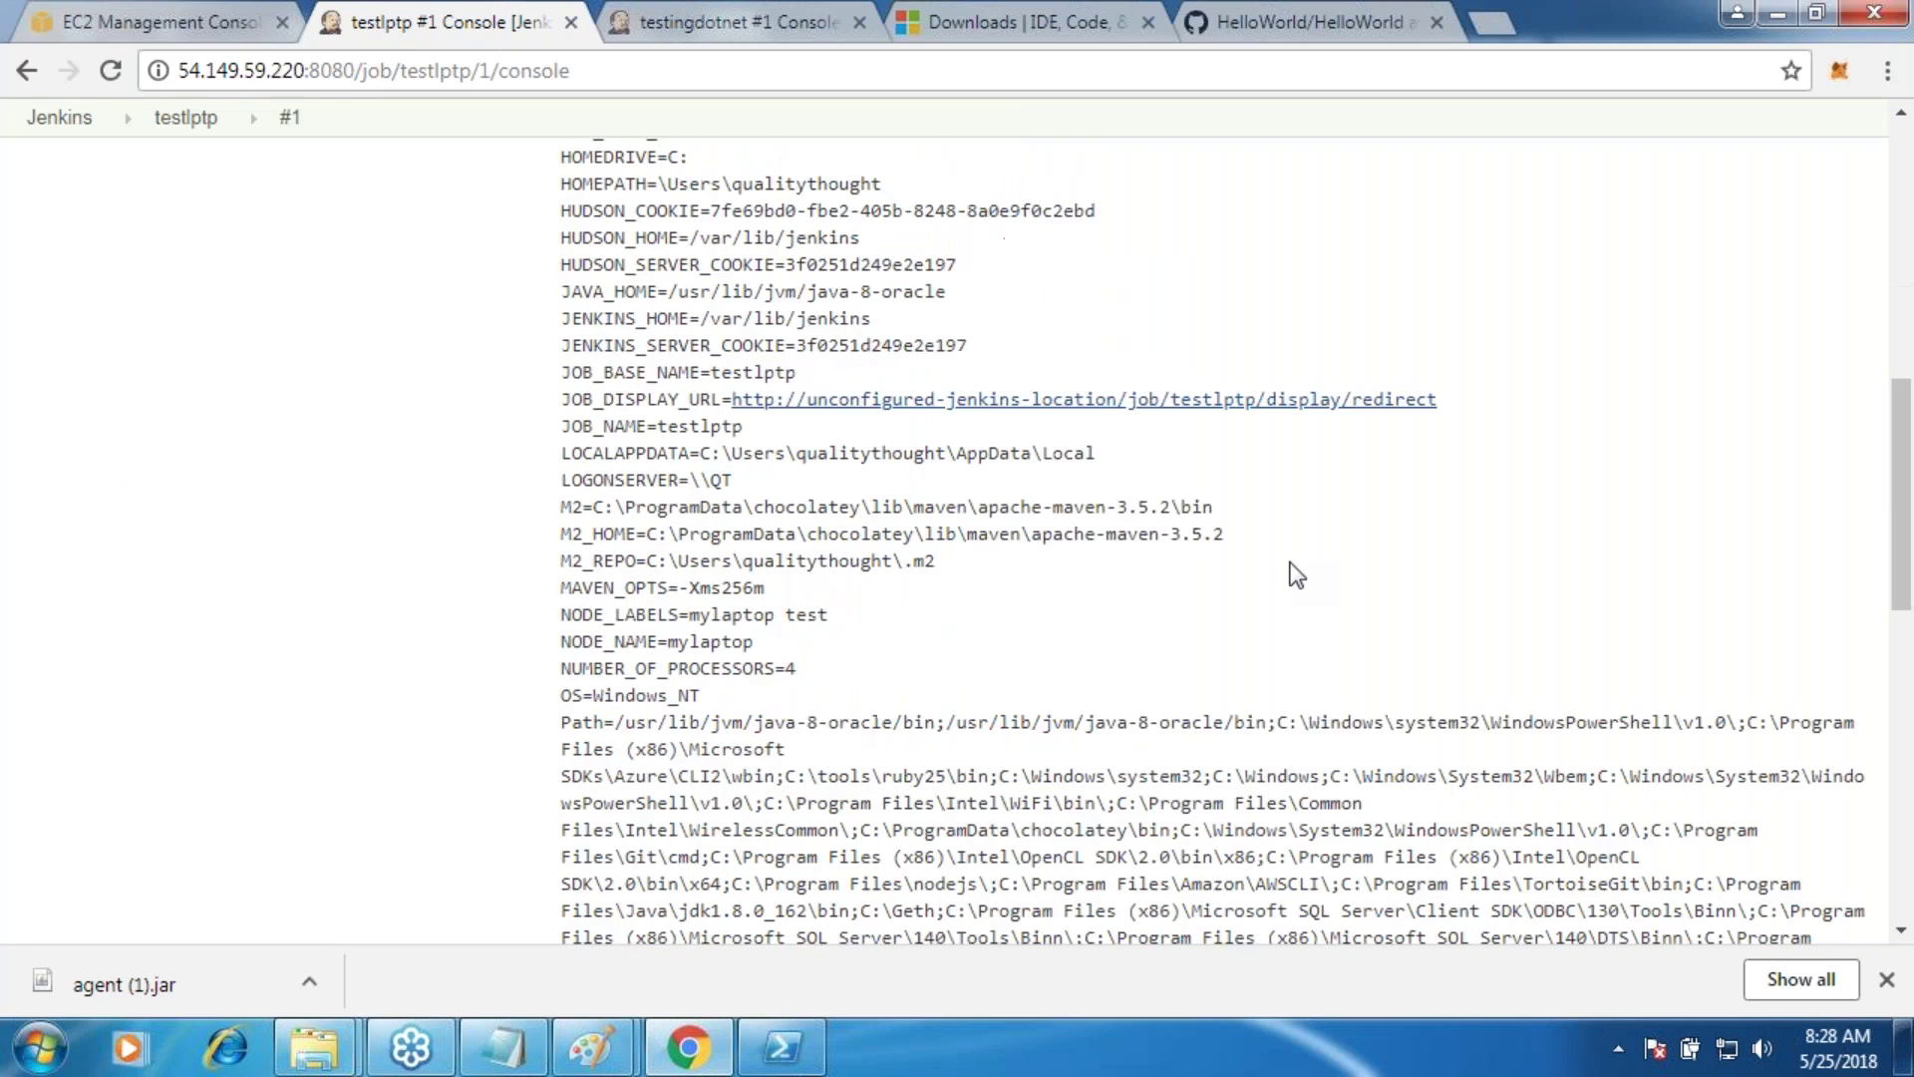
scroll(1296, 576, down, 1)
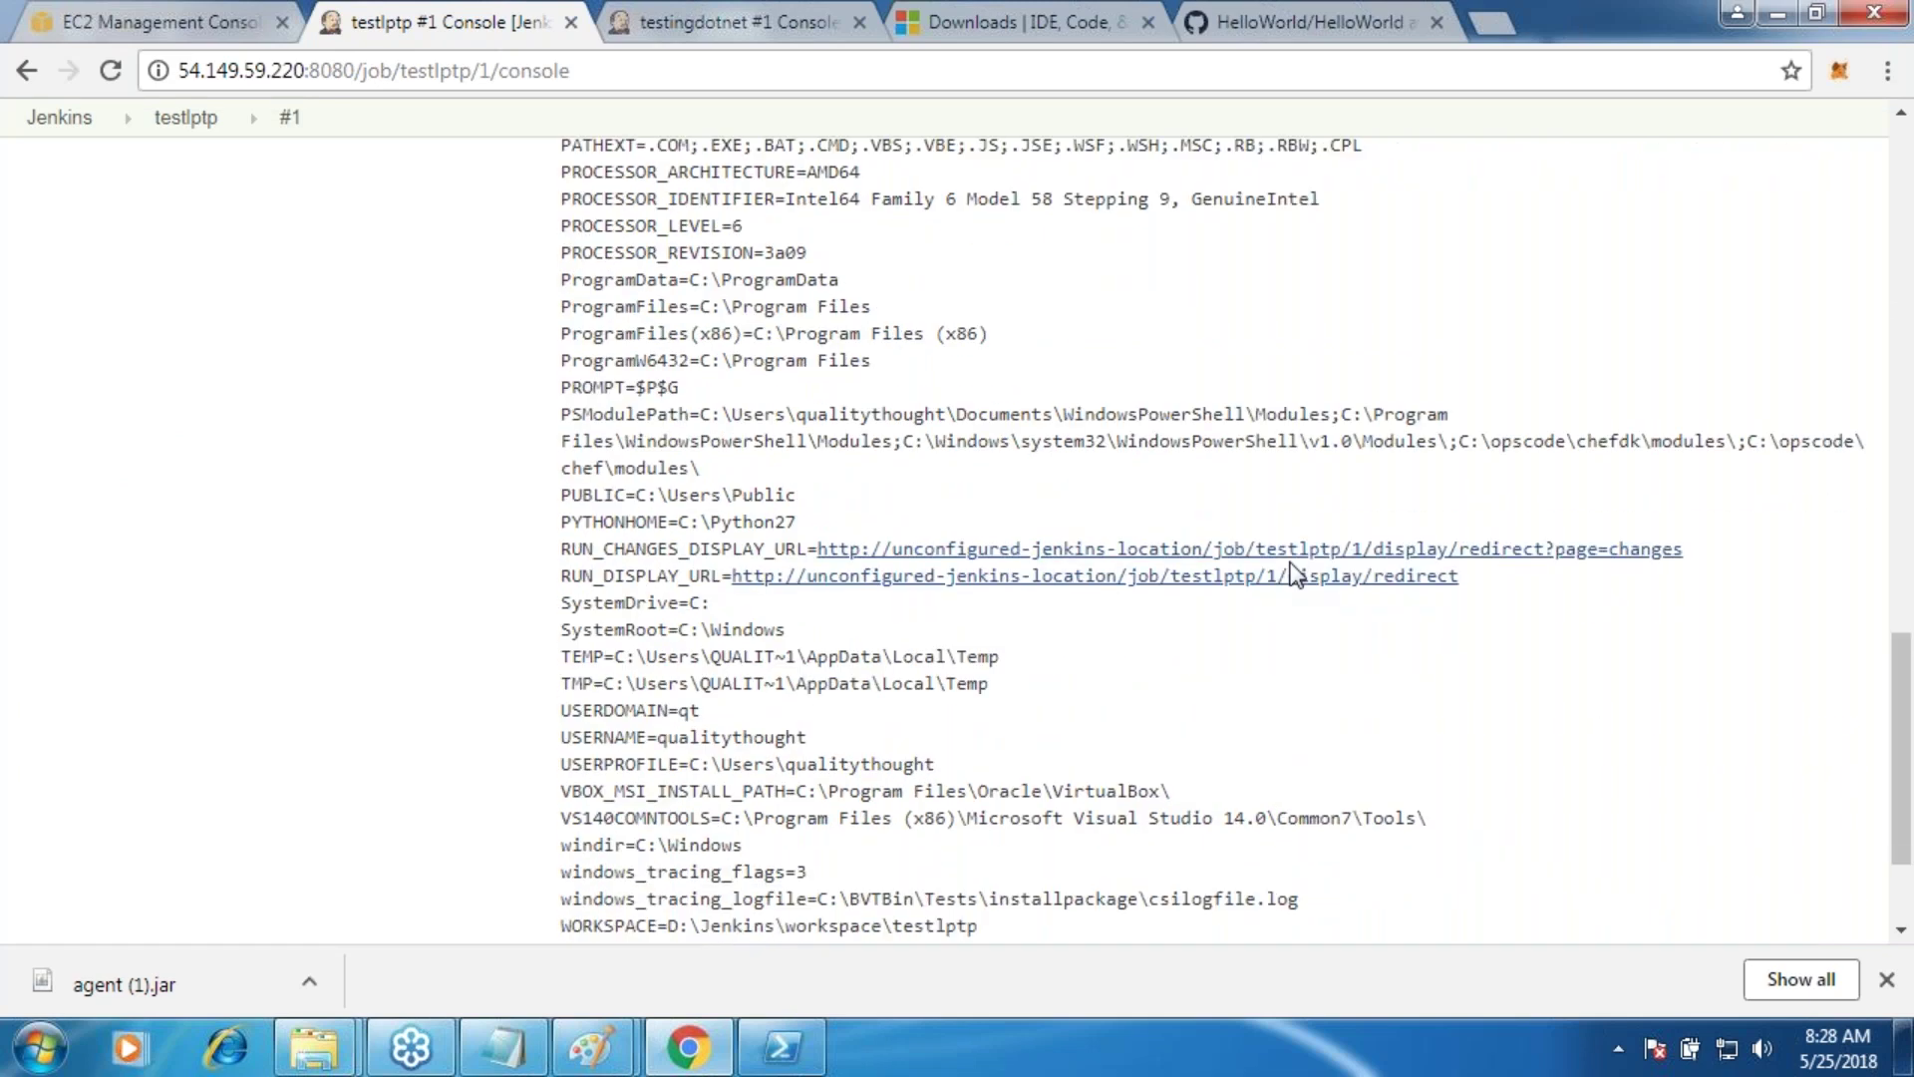
scroll(1296, 575, down, 2)
scroll(1297, 575, up, 1)
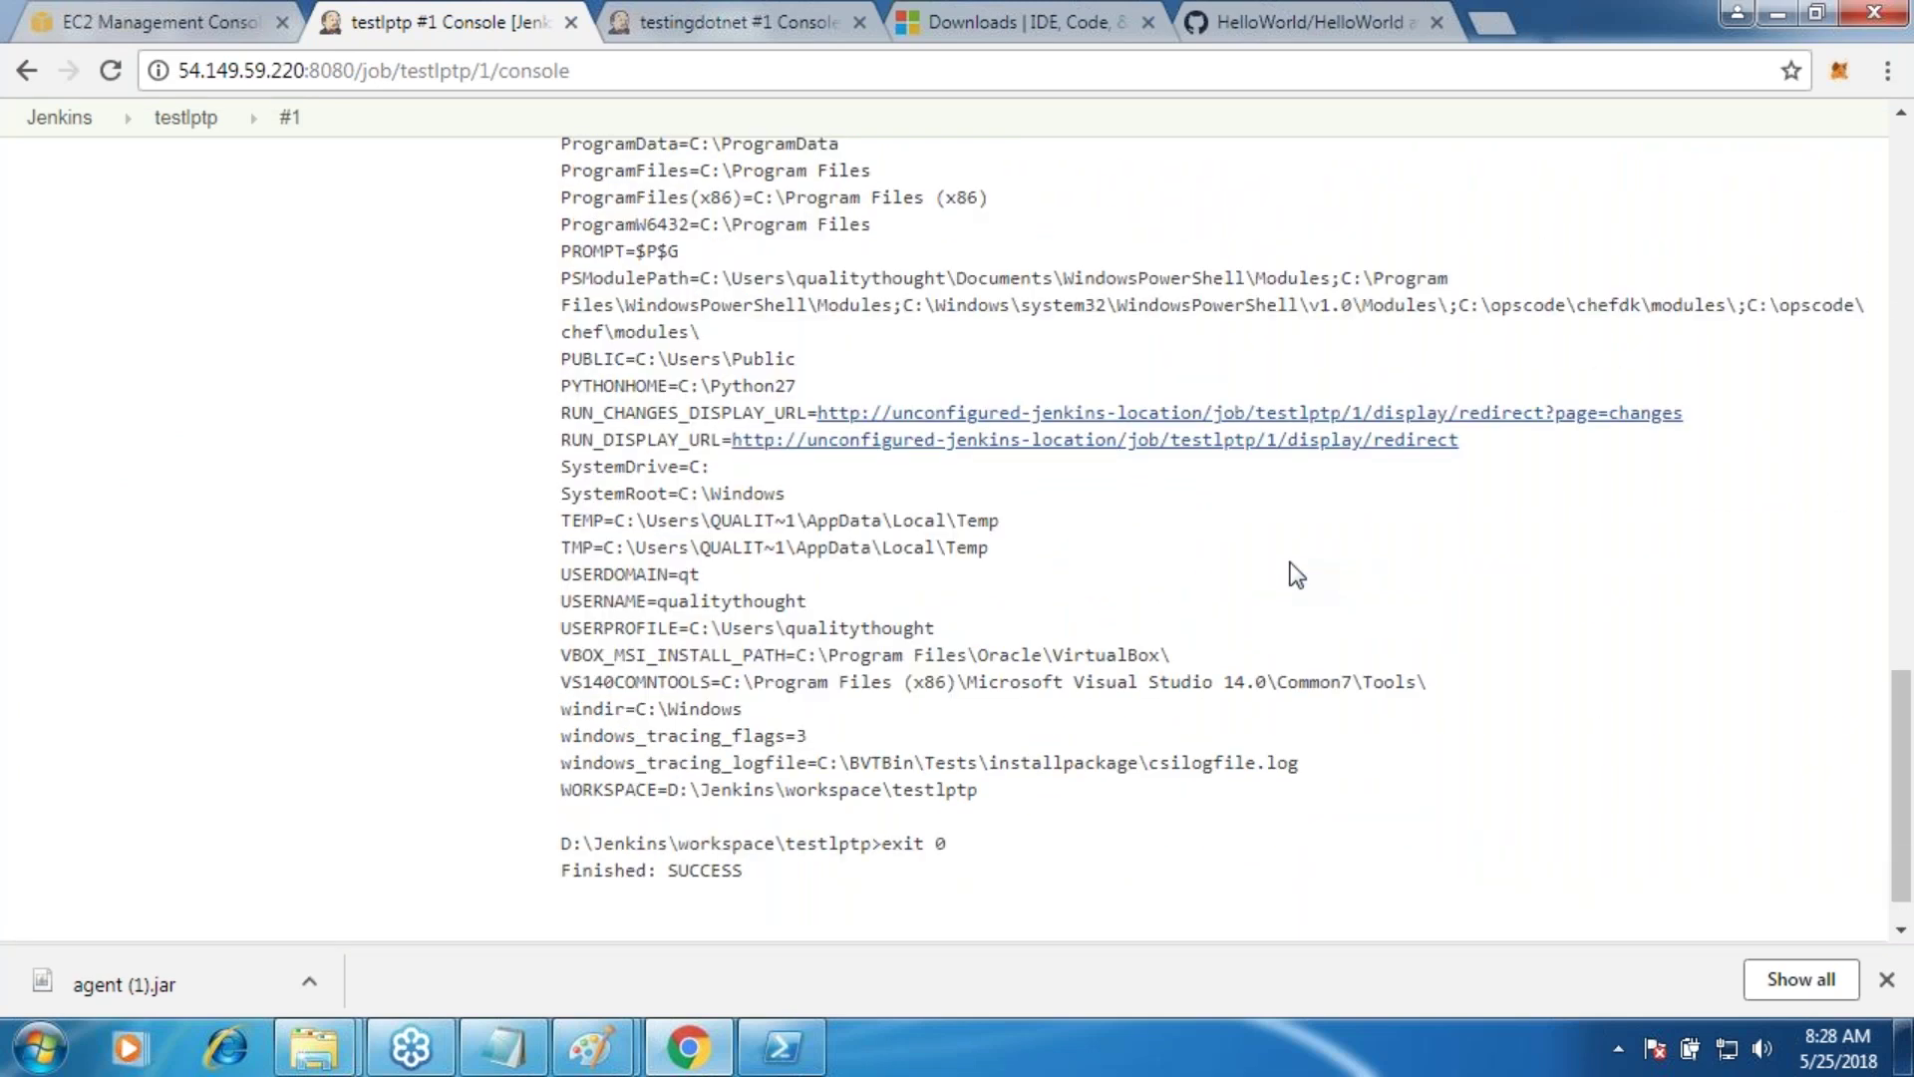
scroll(1296, 575, up, 3)
scroll(1293, 571, up, 9)
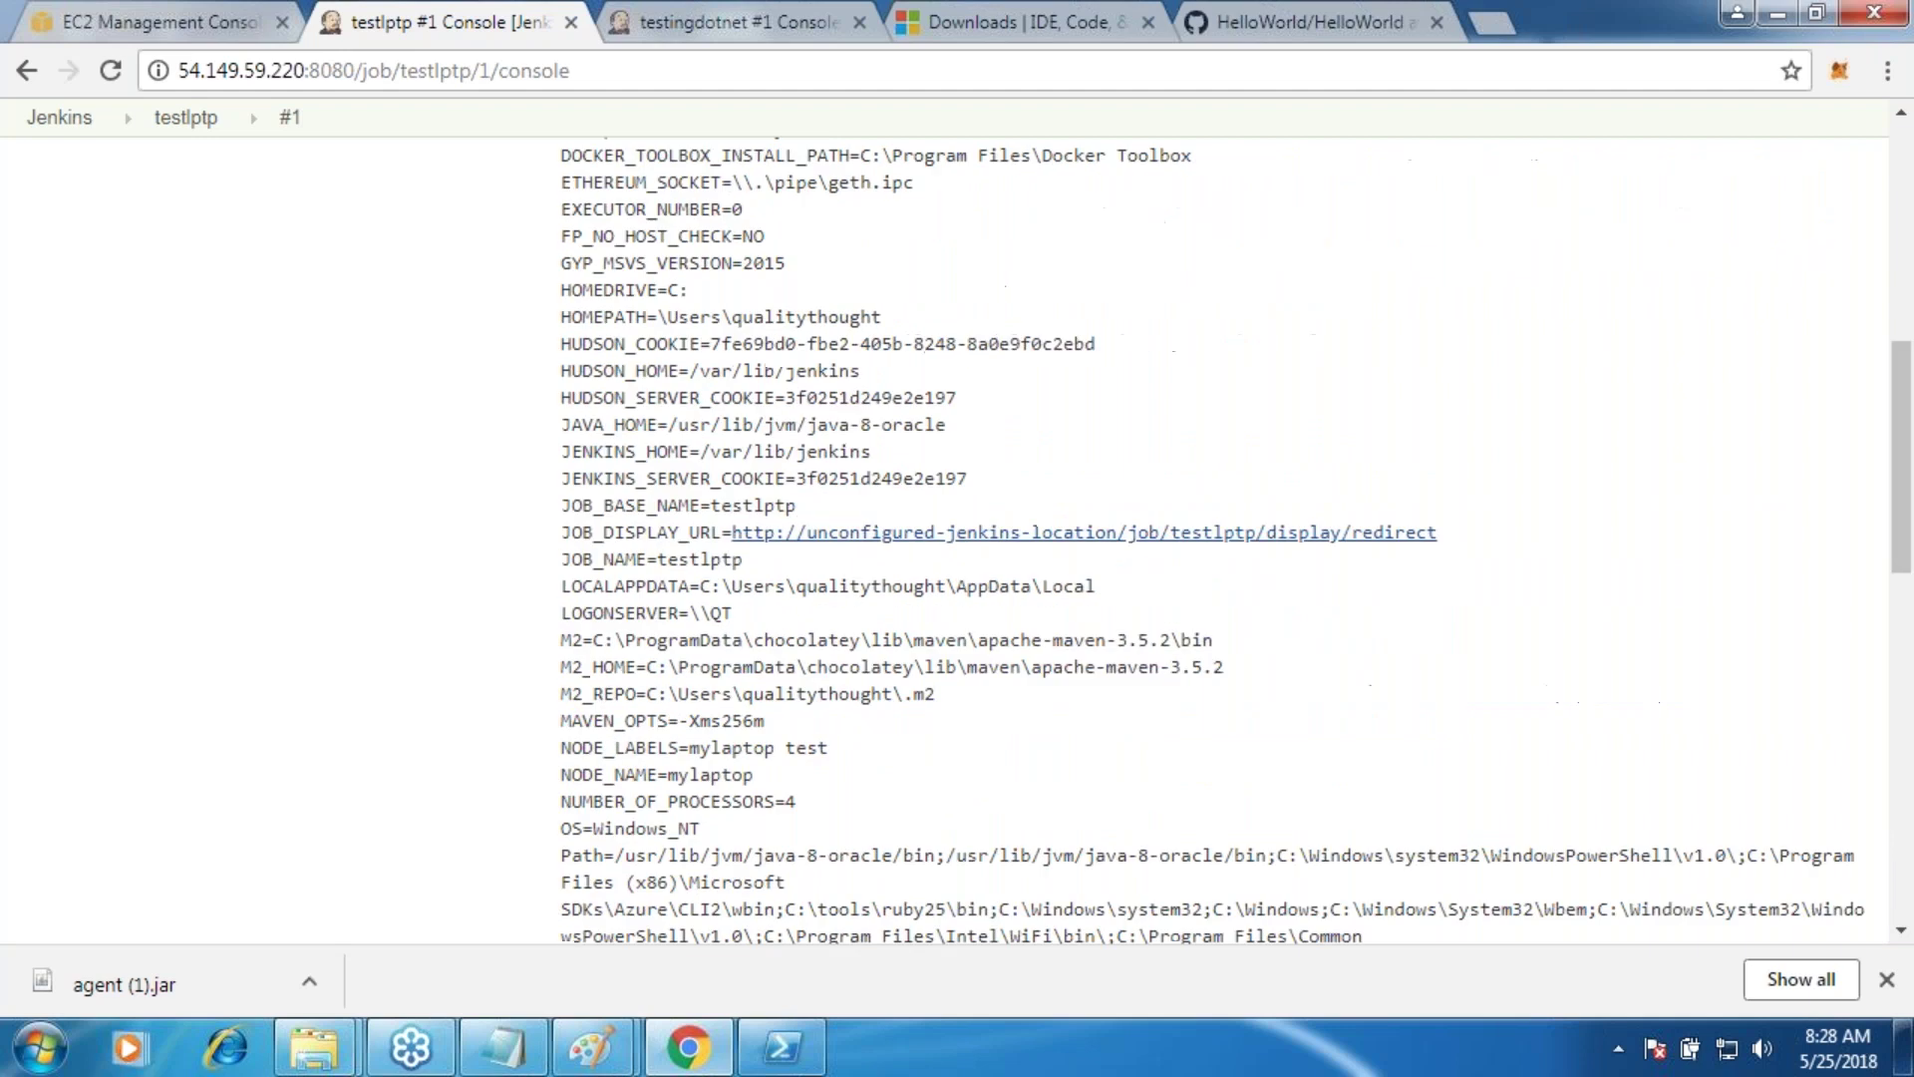
scroll(1115, 539, down, 1)
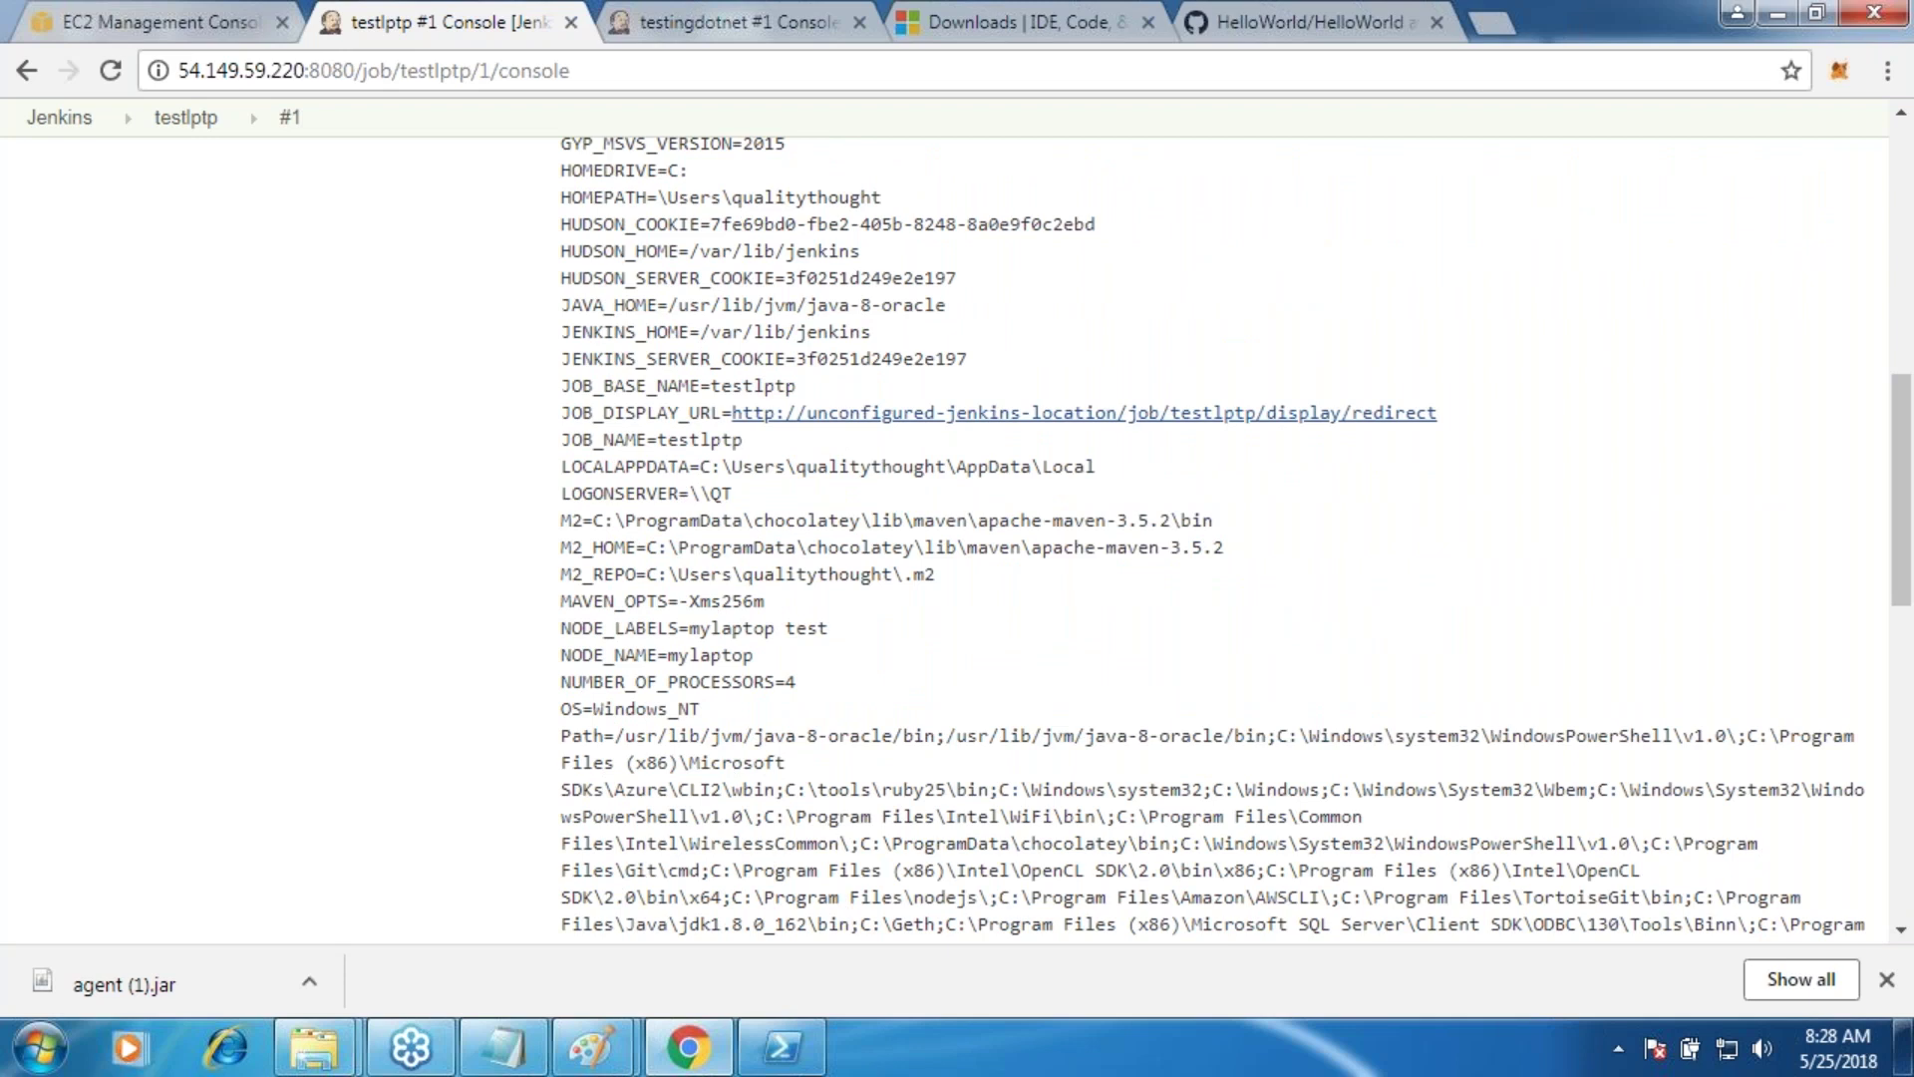
scroll(1197, 538, down, 10)
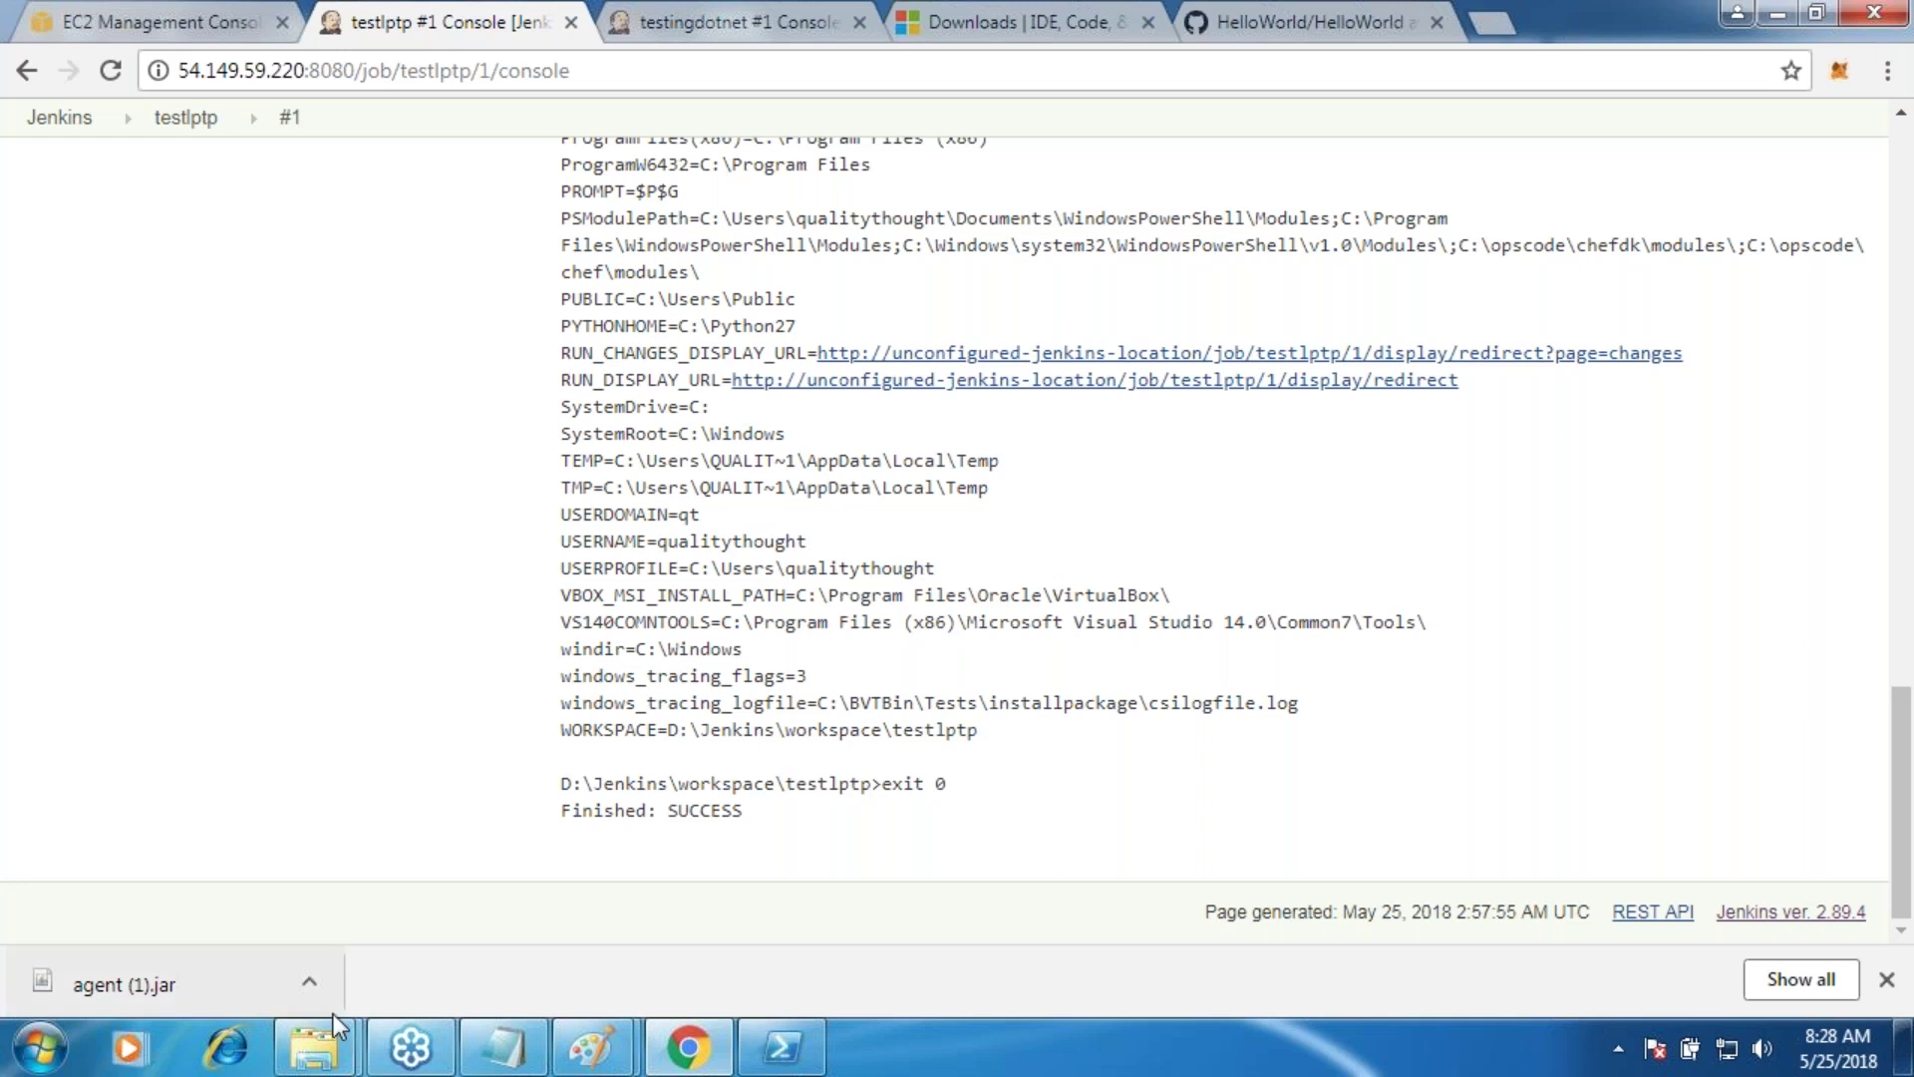
Step: Browse in Explorer to D:\Jenkins\workspace\testlptp and find it empty
mouse_move(311, 1067)
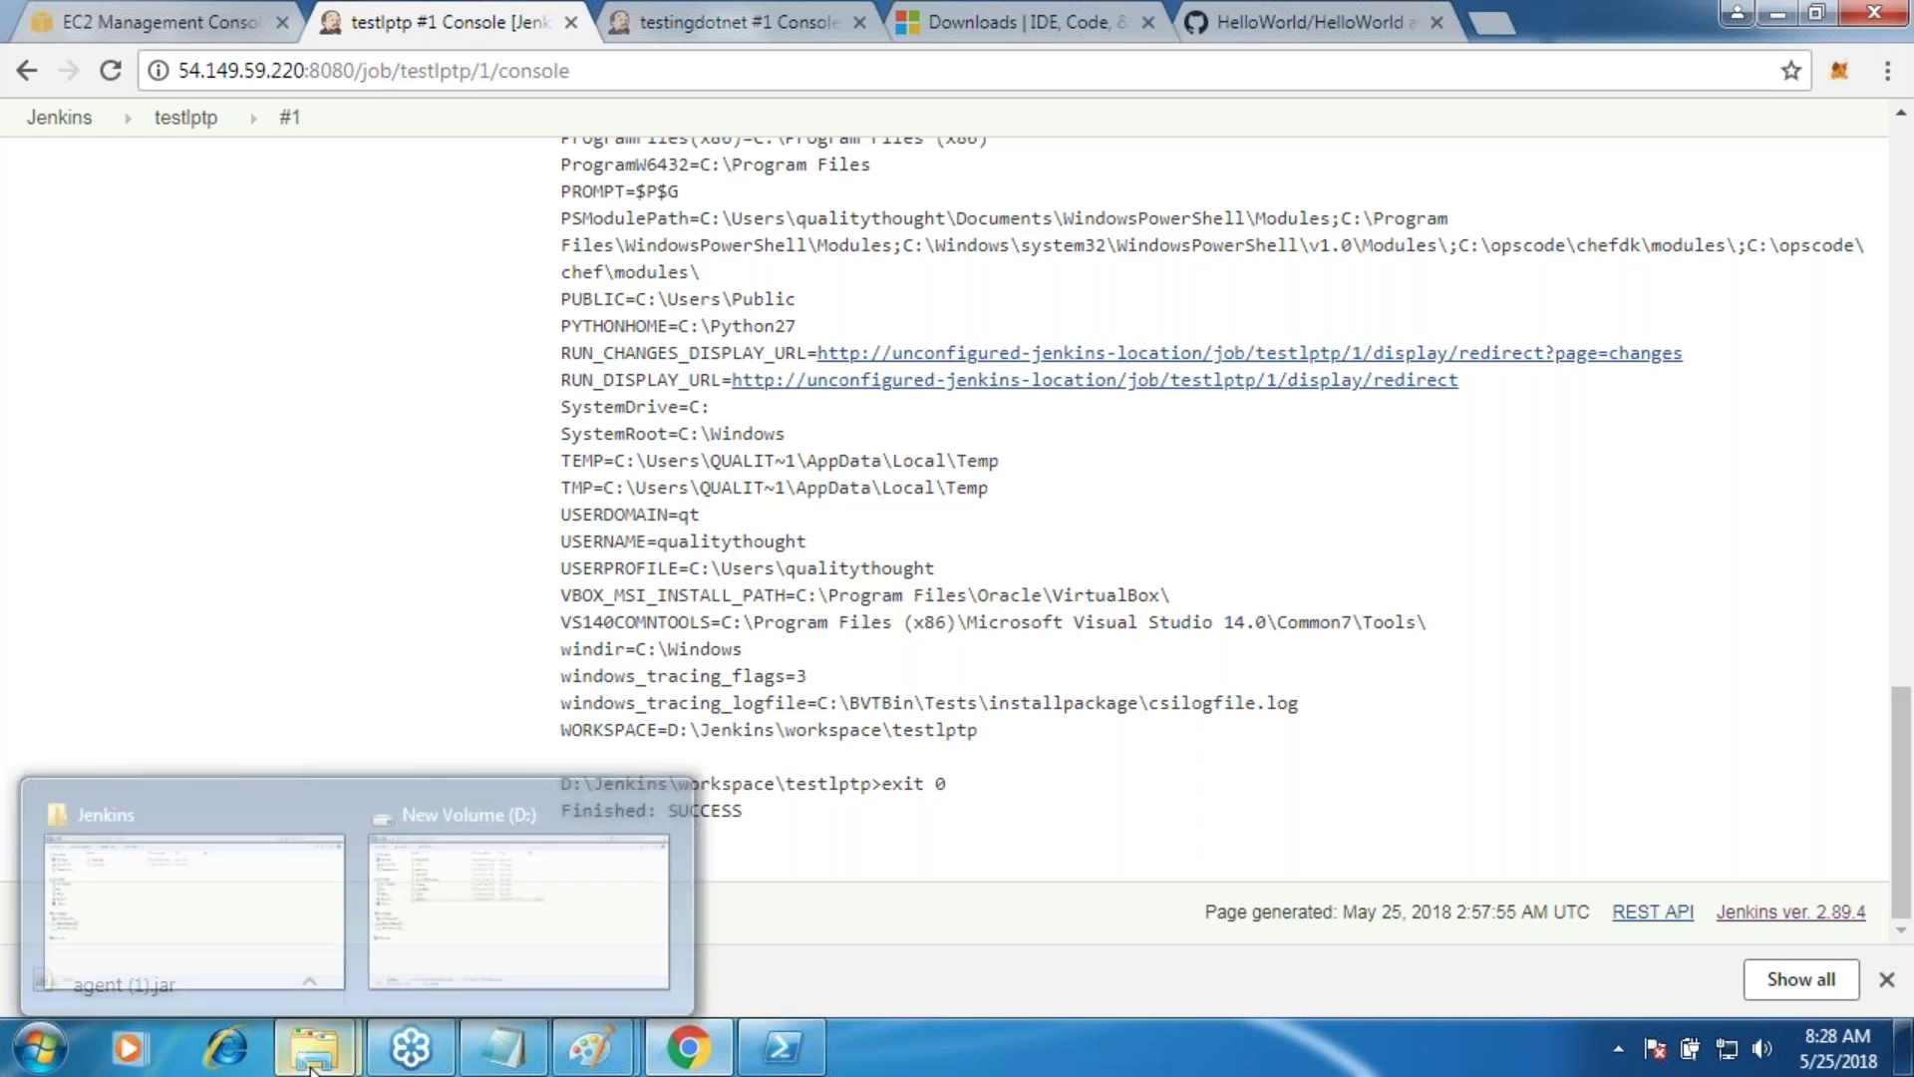
click(531, 946)
double_click(357, 351)
double_click(375, 192)
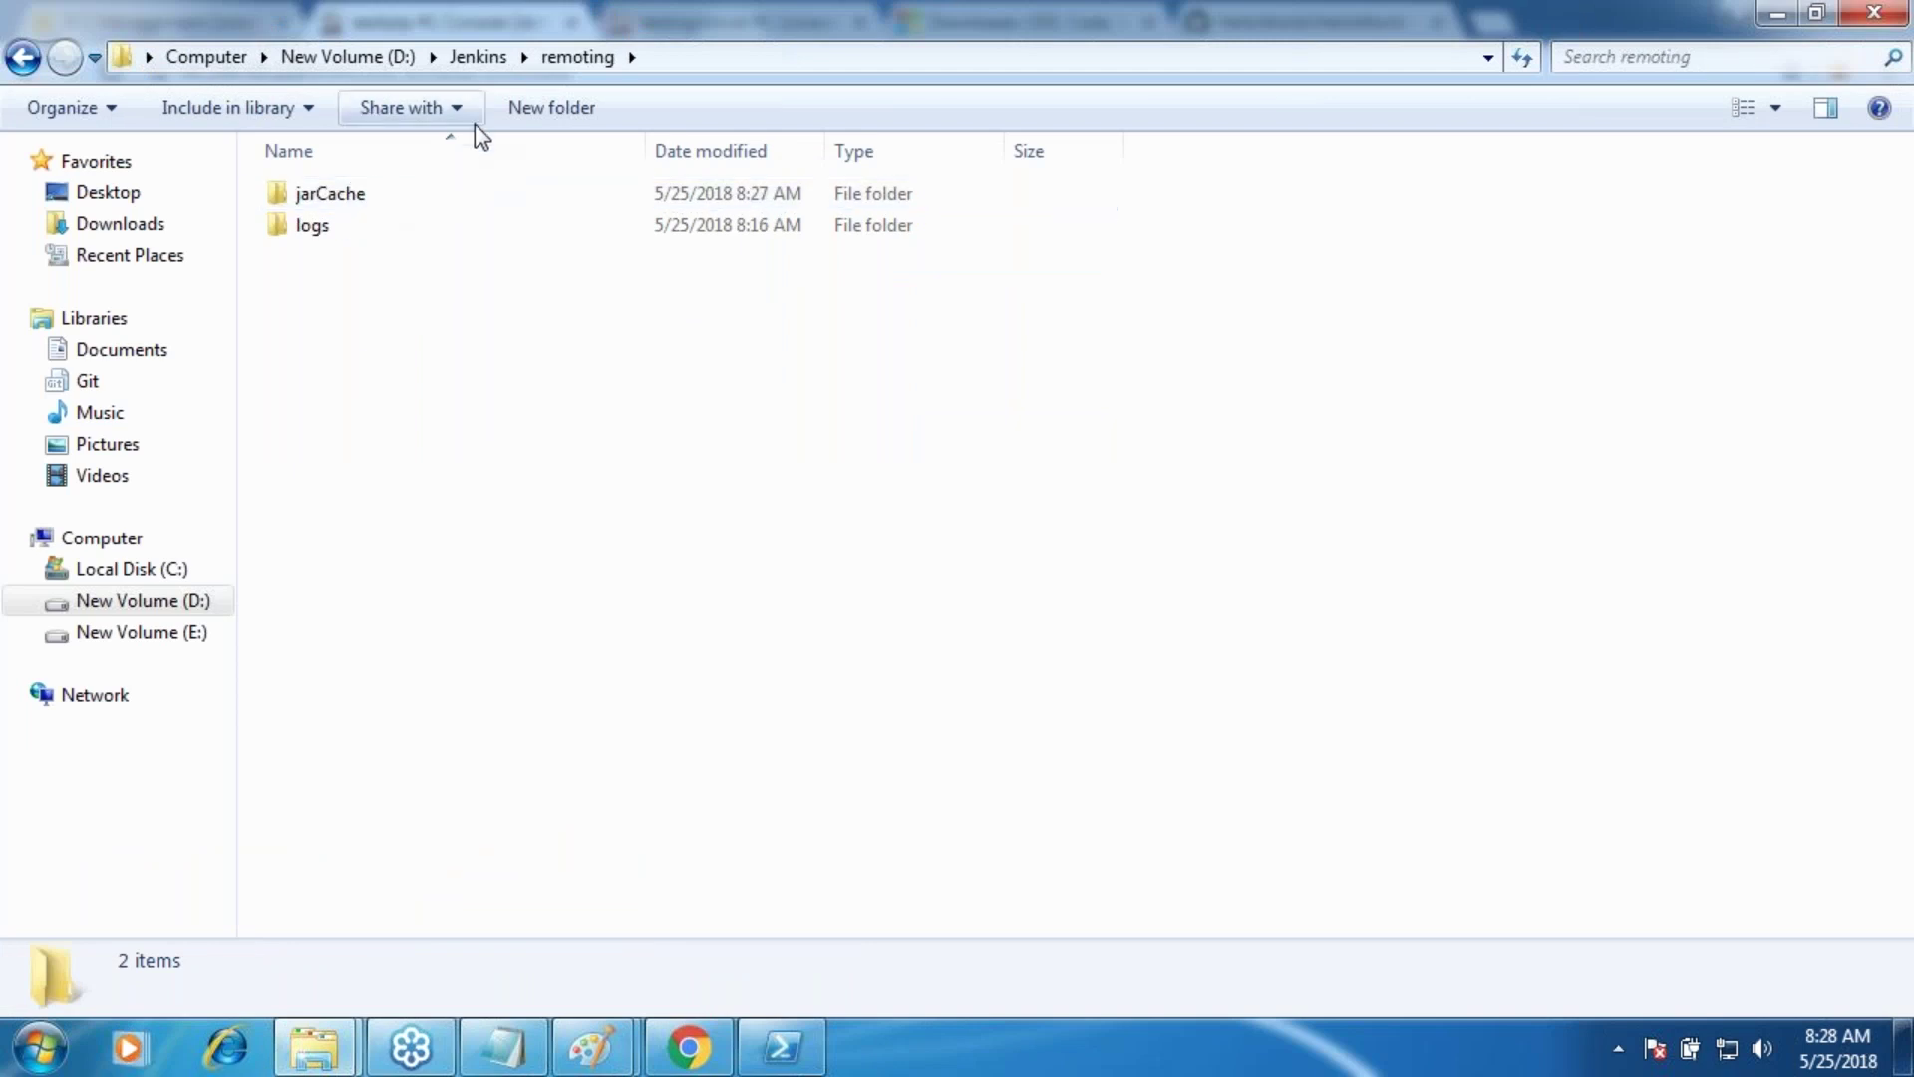
click(471, 56)
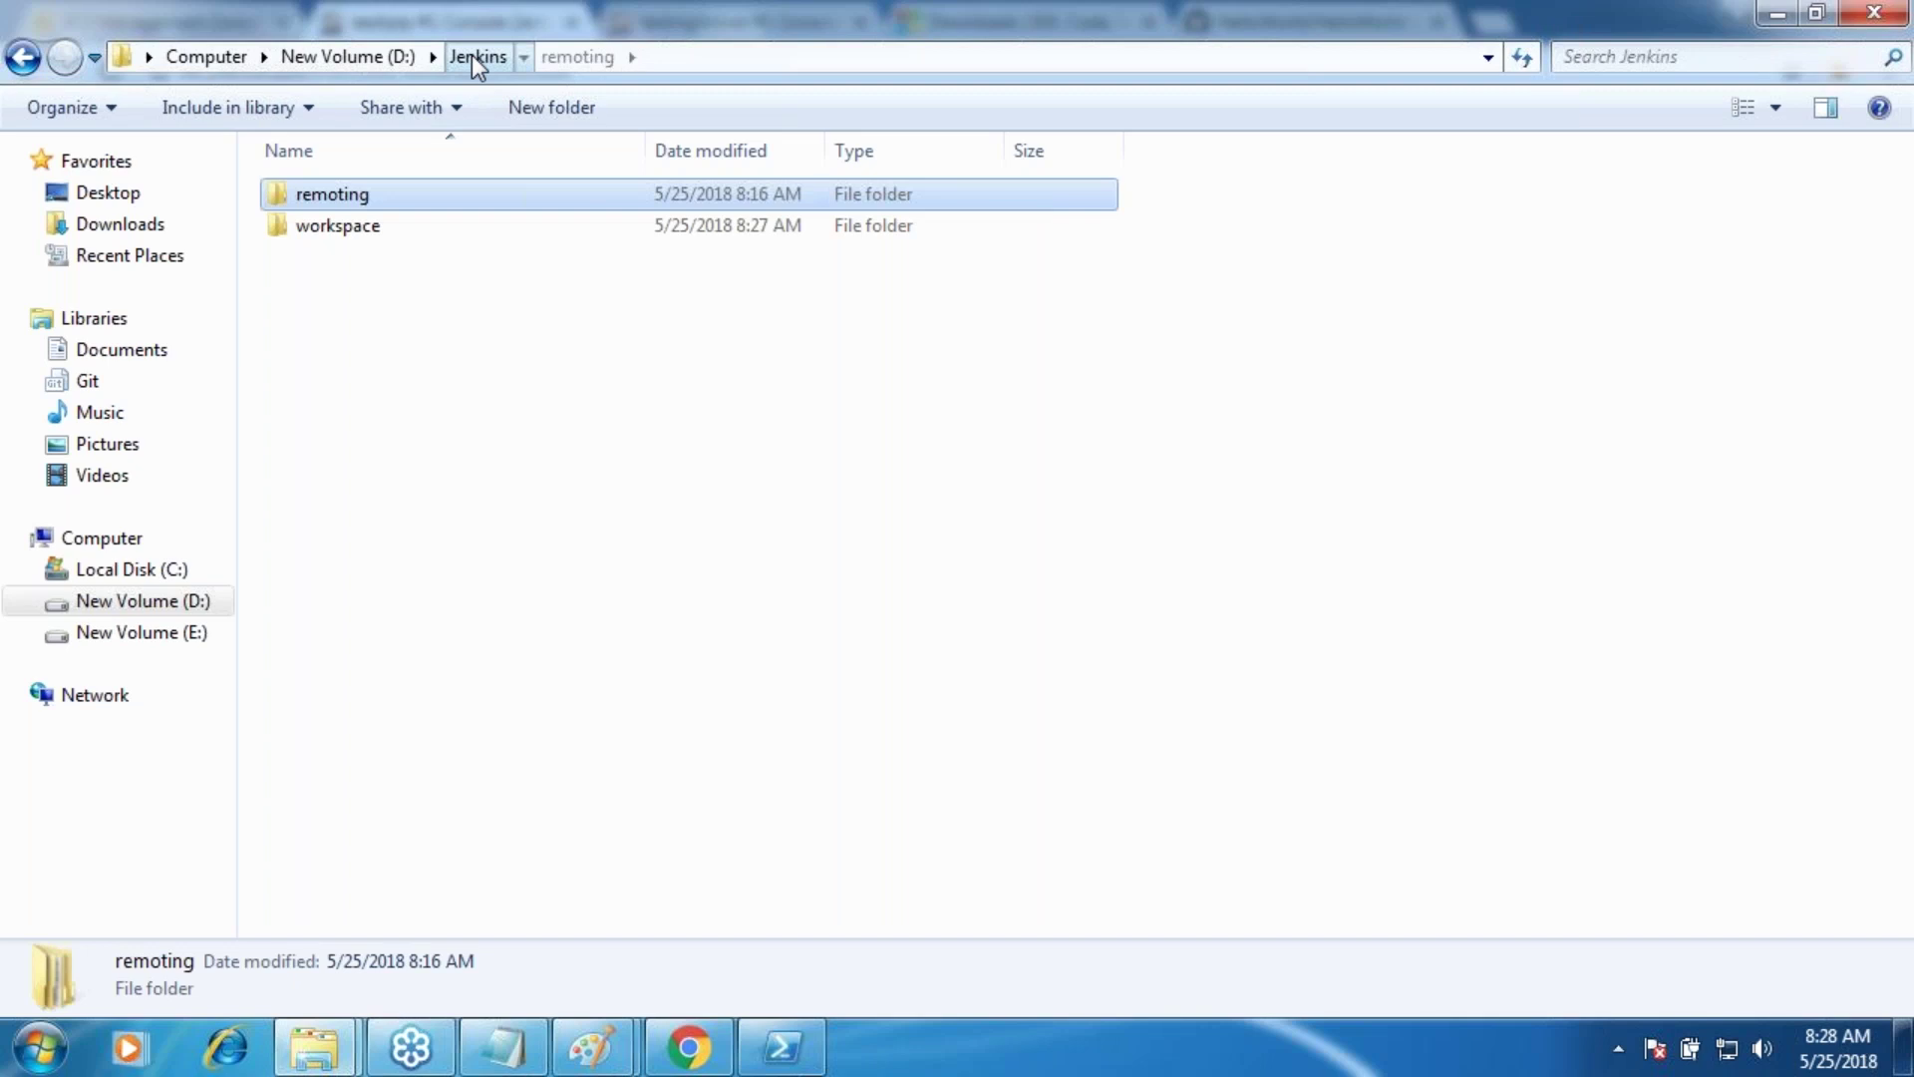
double_click(338, 222)
double_click(338, 197)
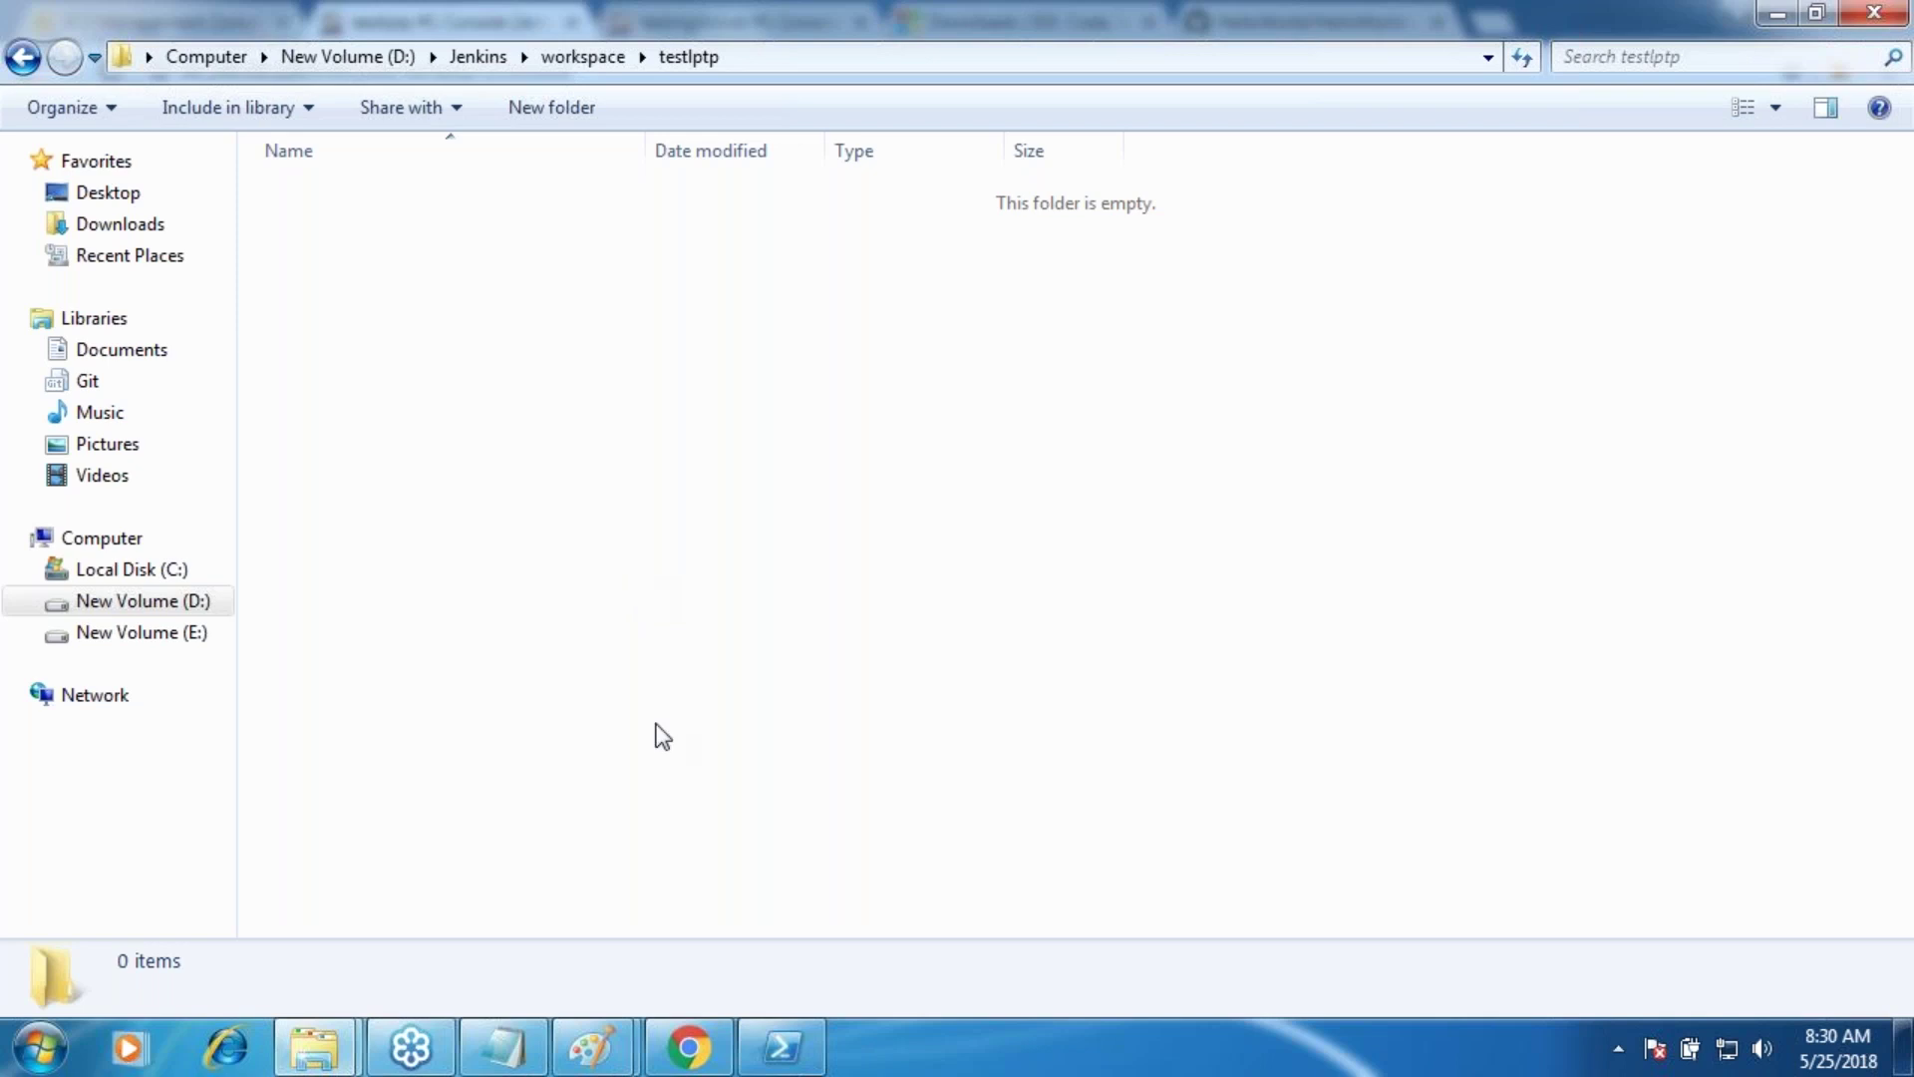
Step: Return to the Chrome window showing the testlptp build #1 console output
click(688, 1047)
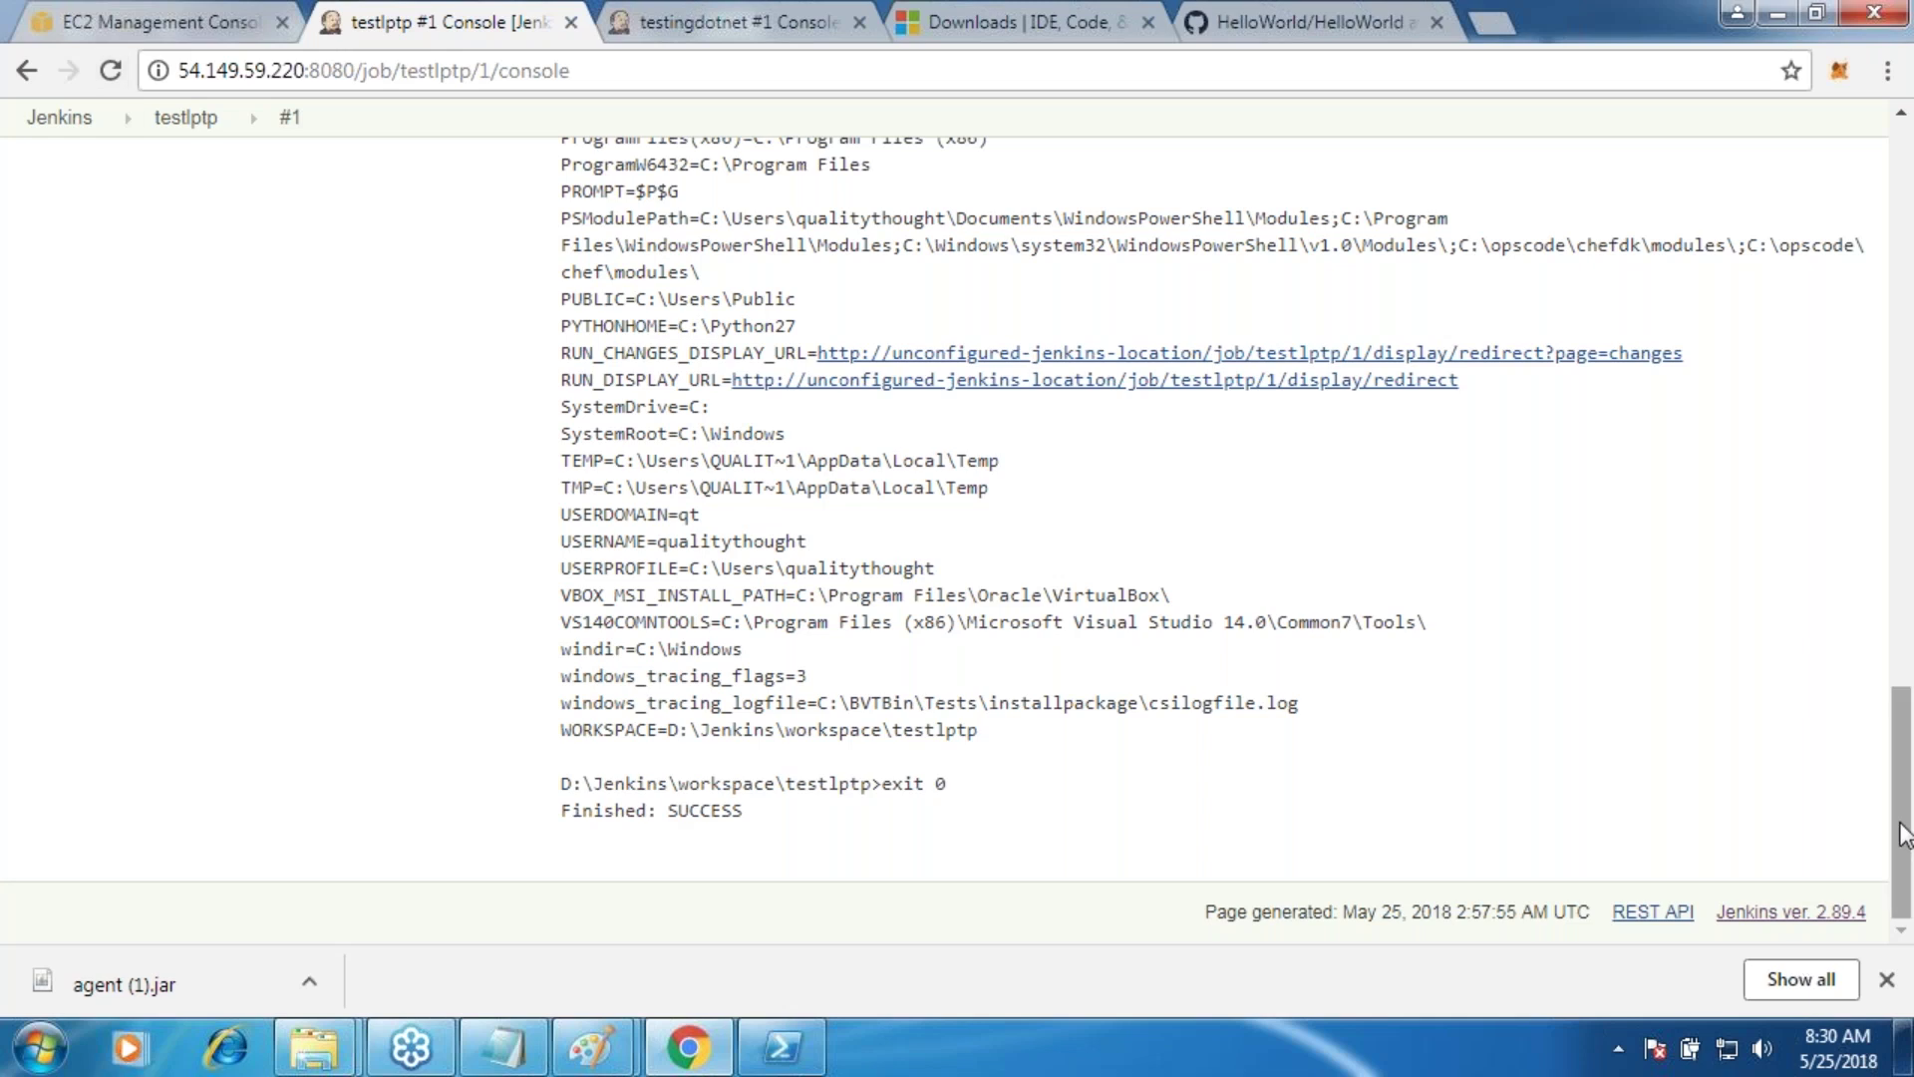
Step: Go from the testlptp console via the project page and dashboard to Manage Jenkins, down to Manage Nodes
drag(1904, 768, 1904, 200)
click(186, 176)
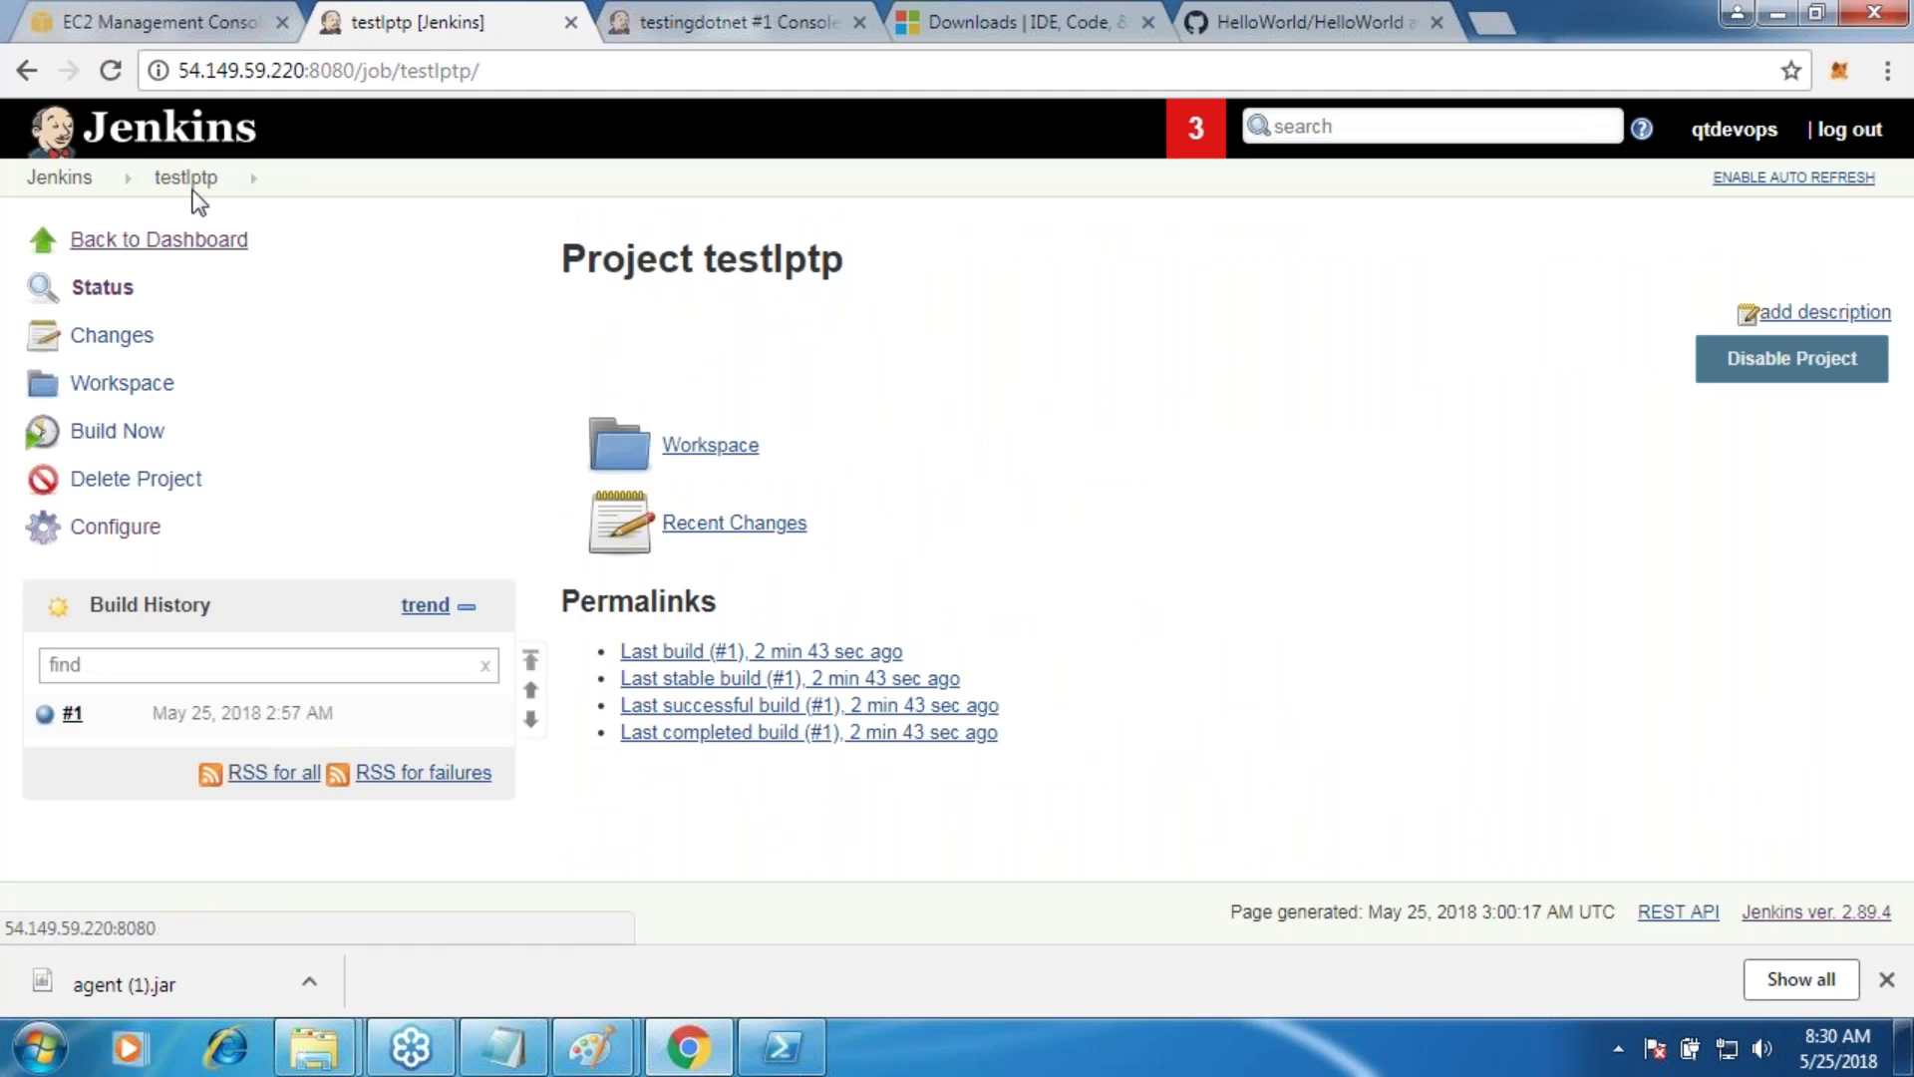
click(62, 177)
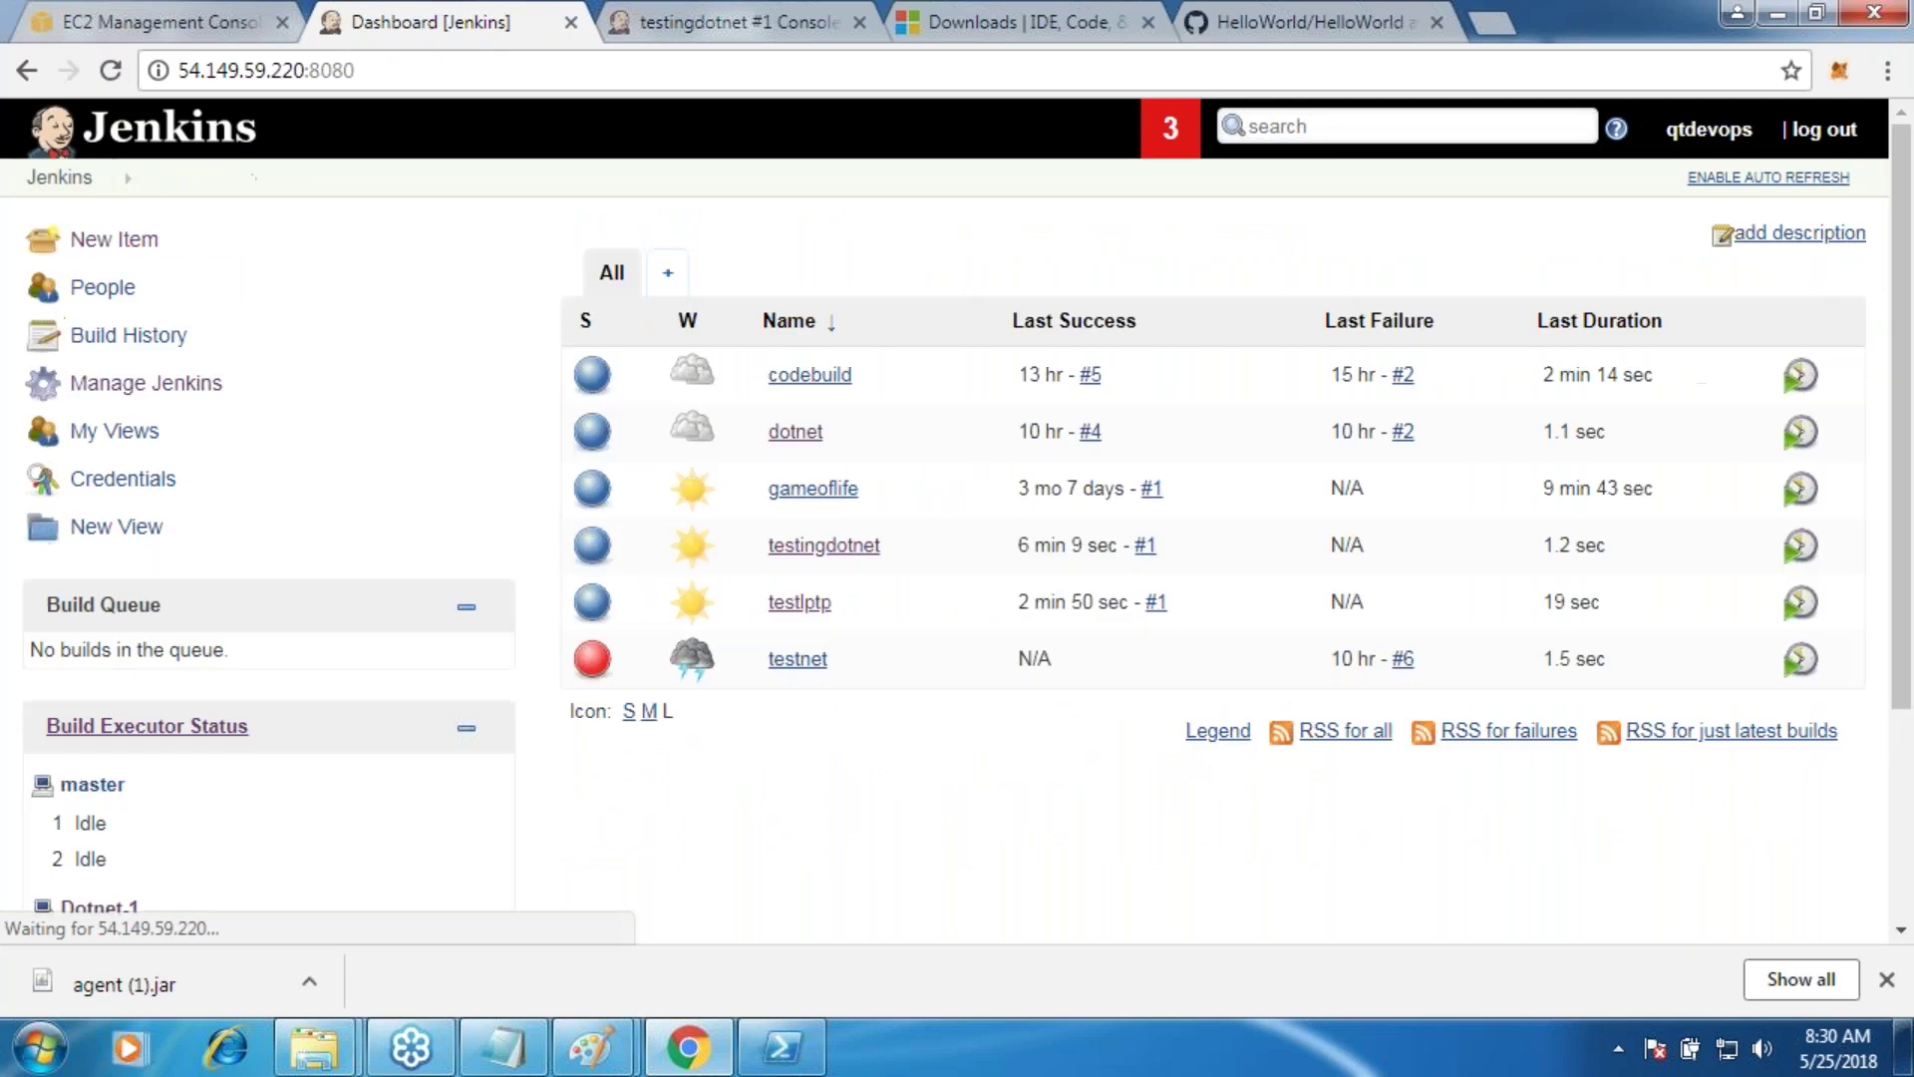
click(184, 389)
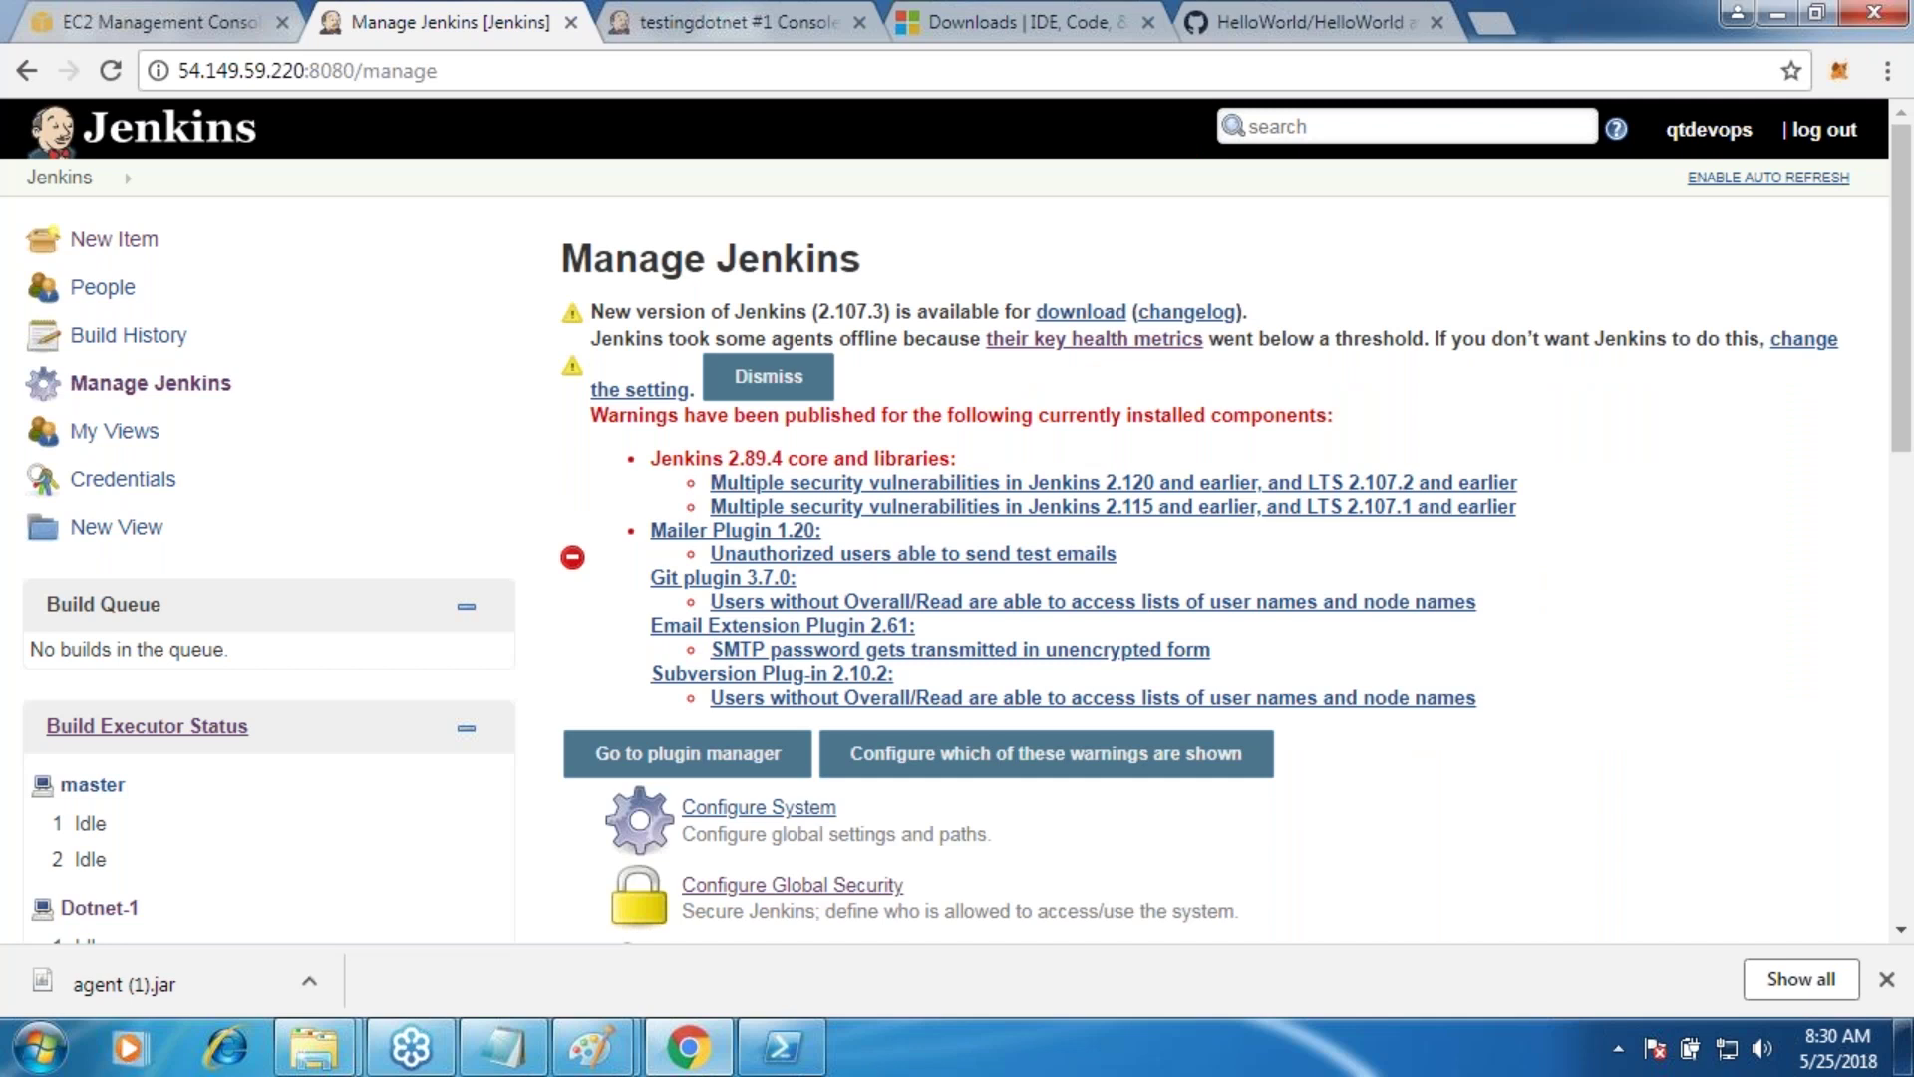
scroll(944, 558, down, 1)
scroll(957, 538, down, 10)
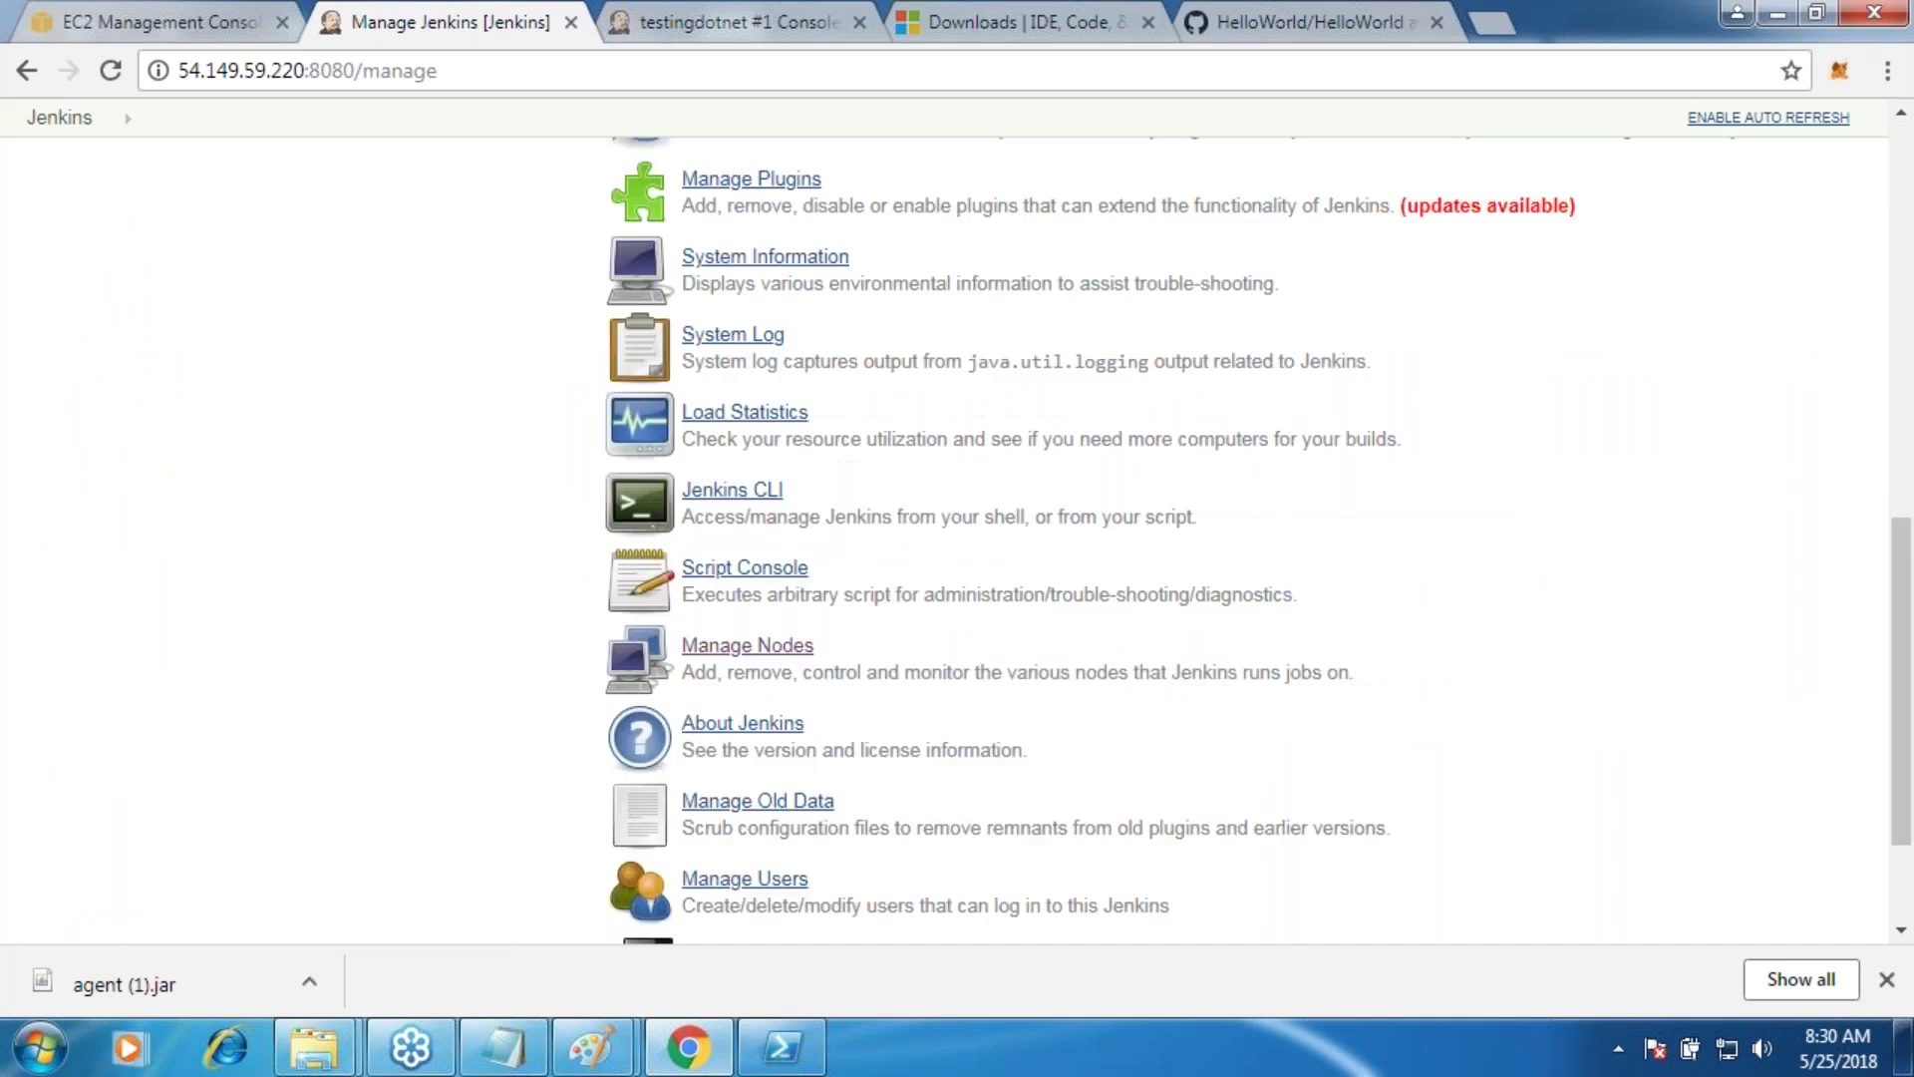
Step: Create a new Permanent Agent node named mylinux
click(122, 334)
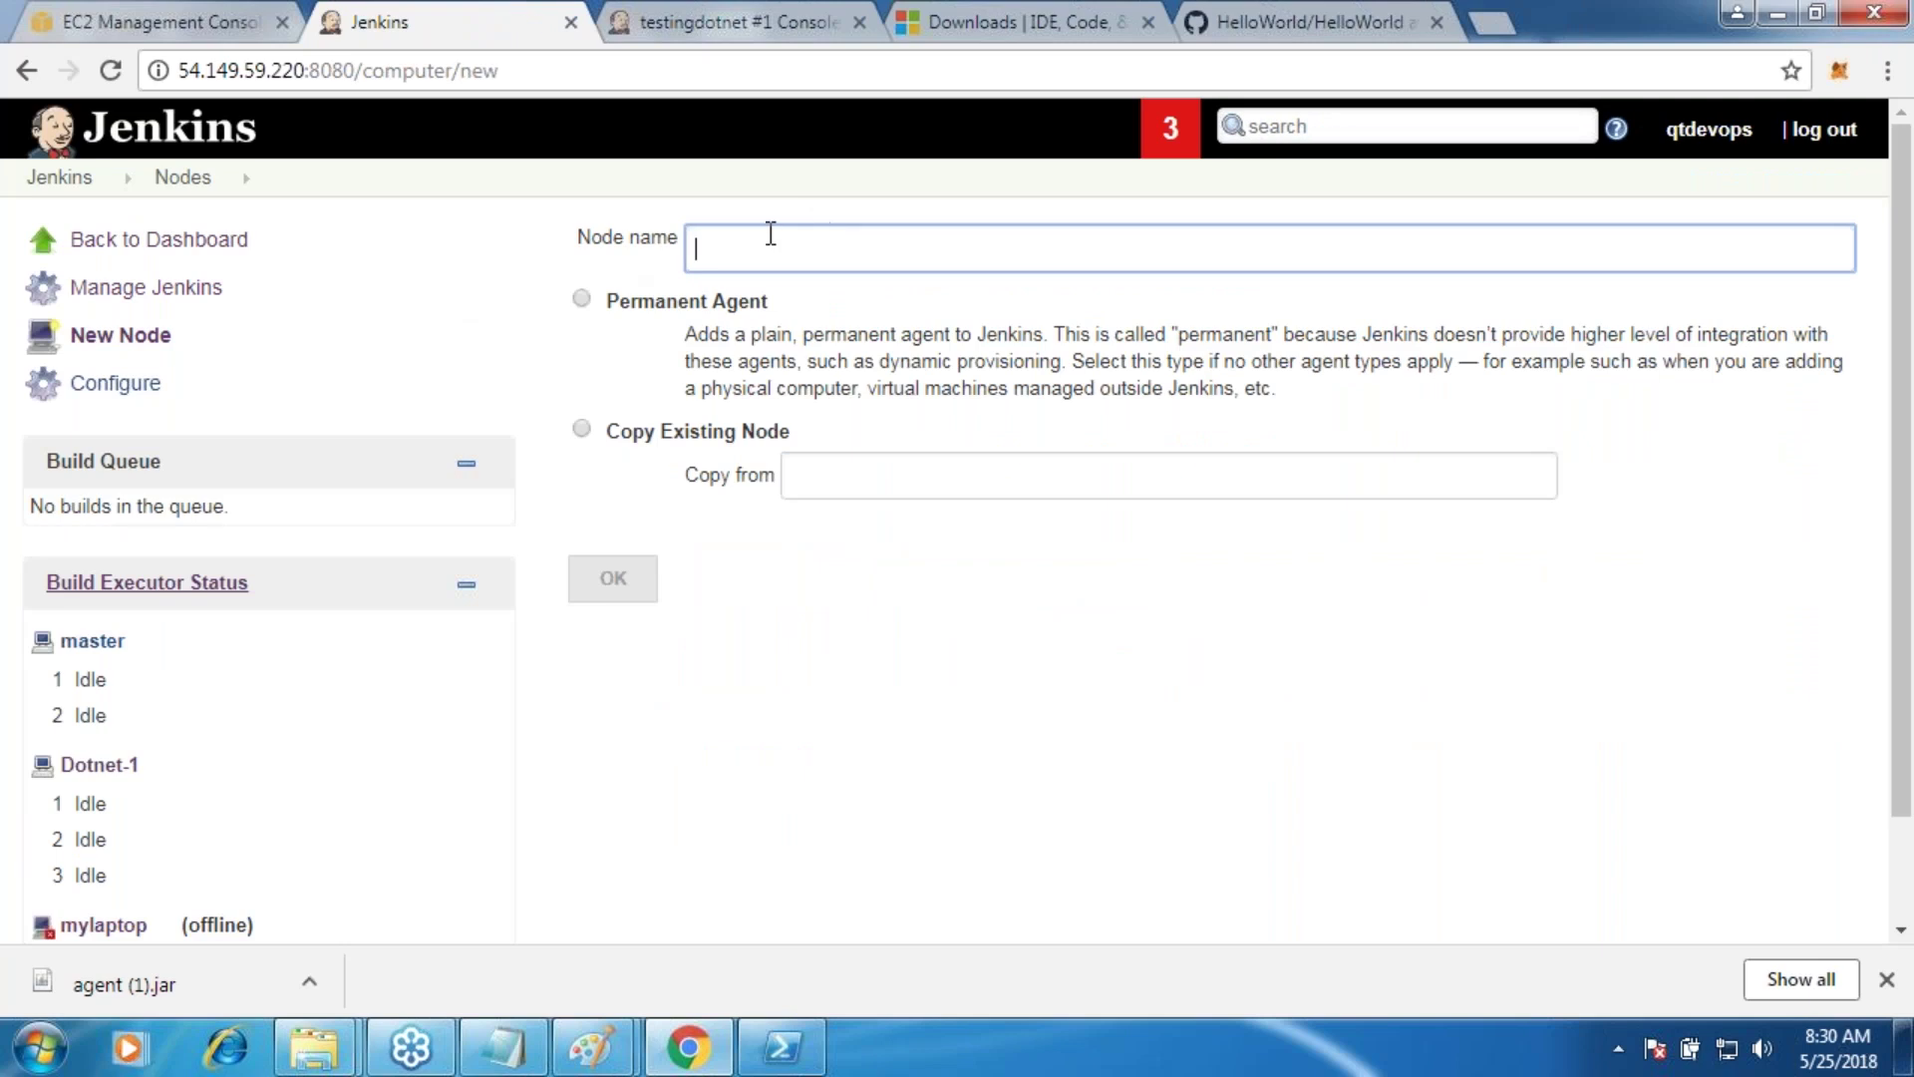
text(mylinux)
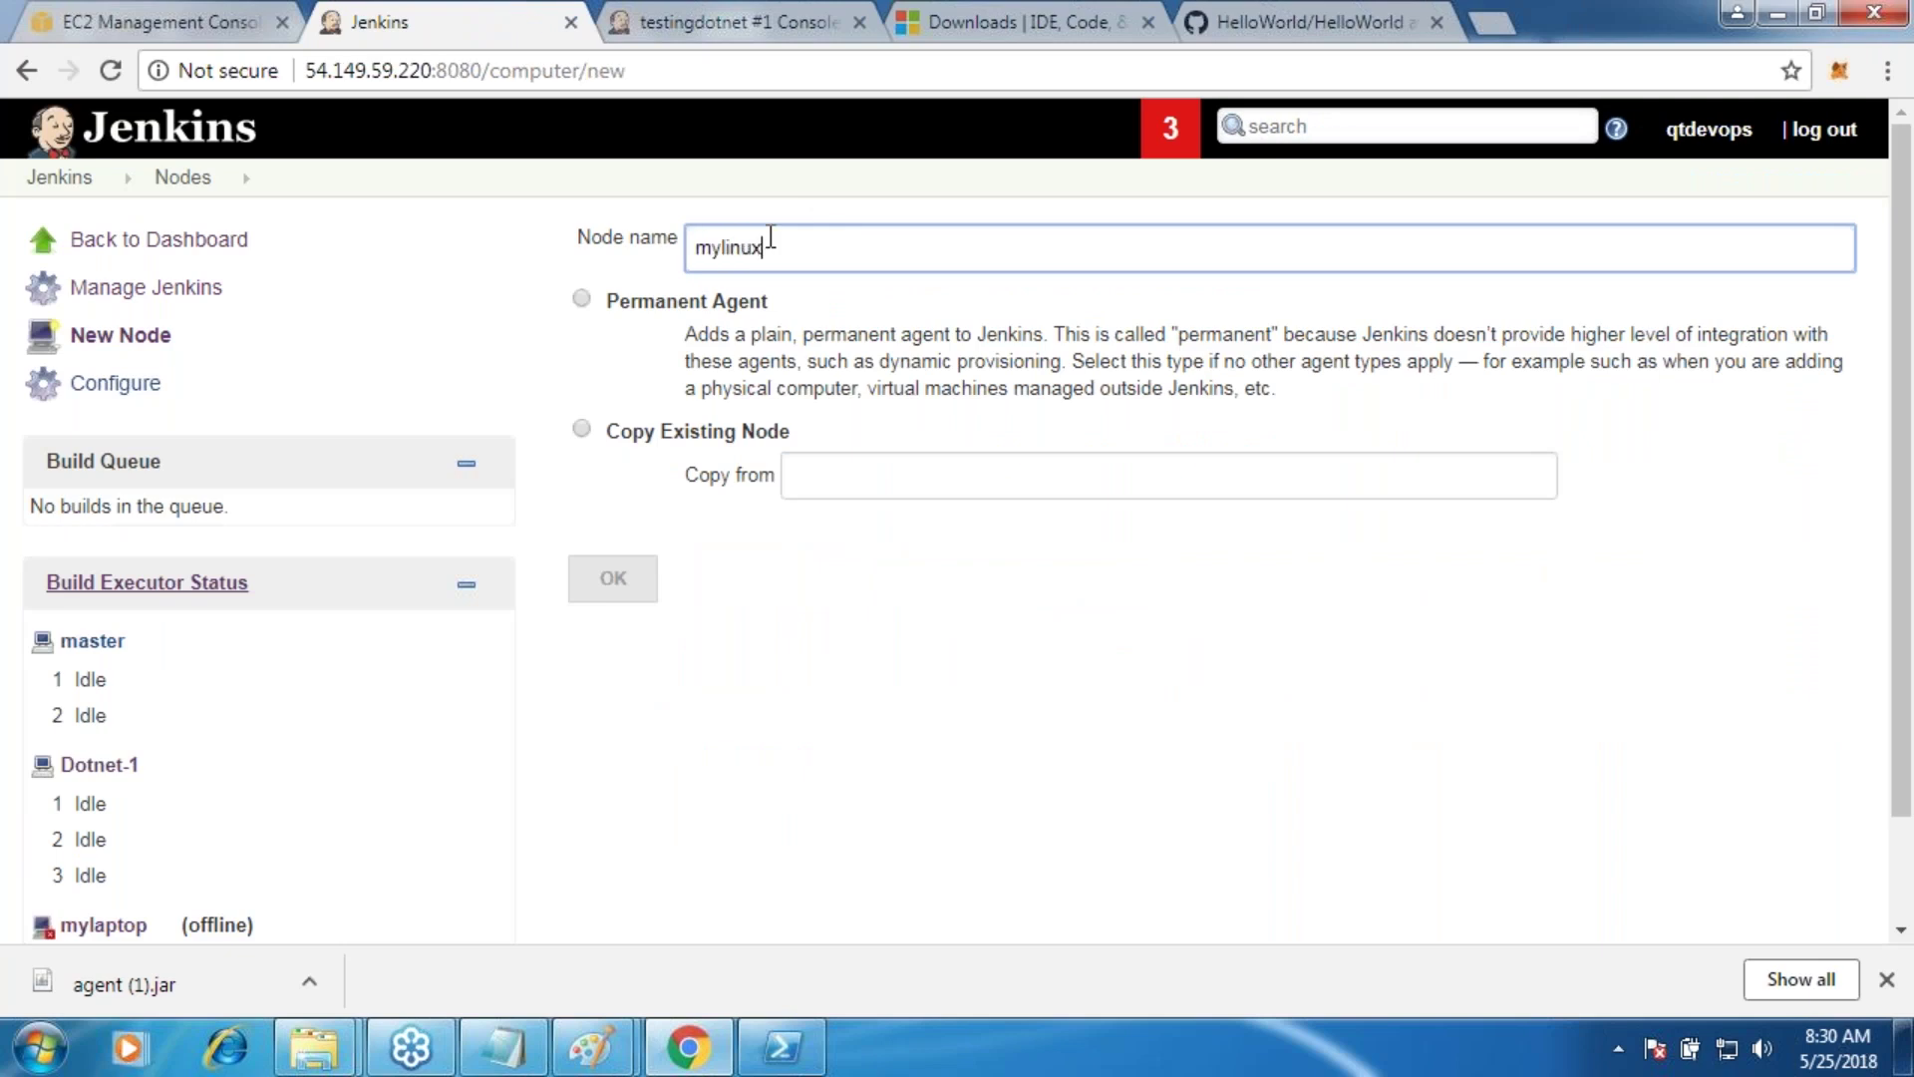
click(582, 299)
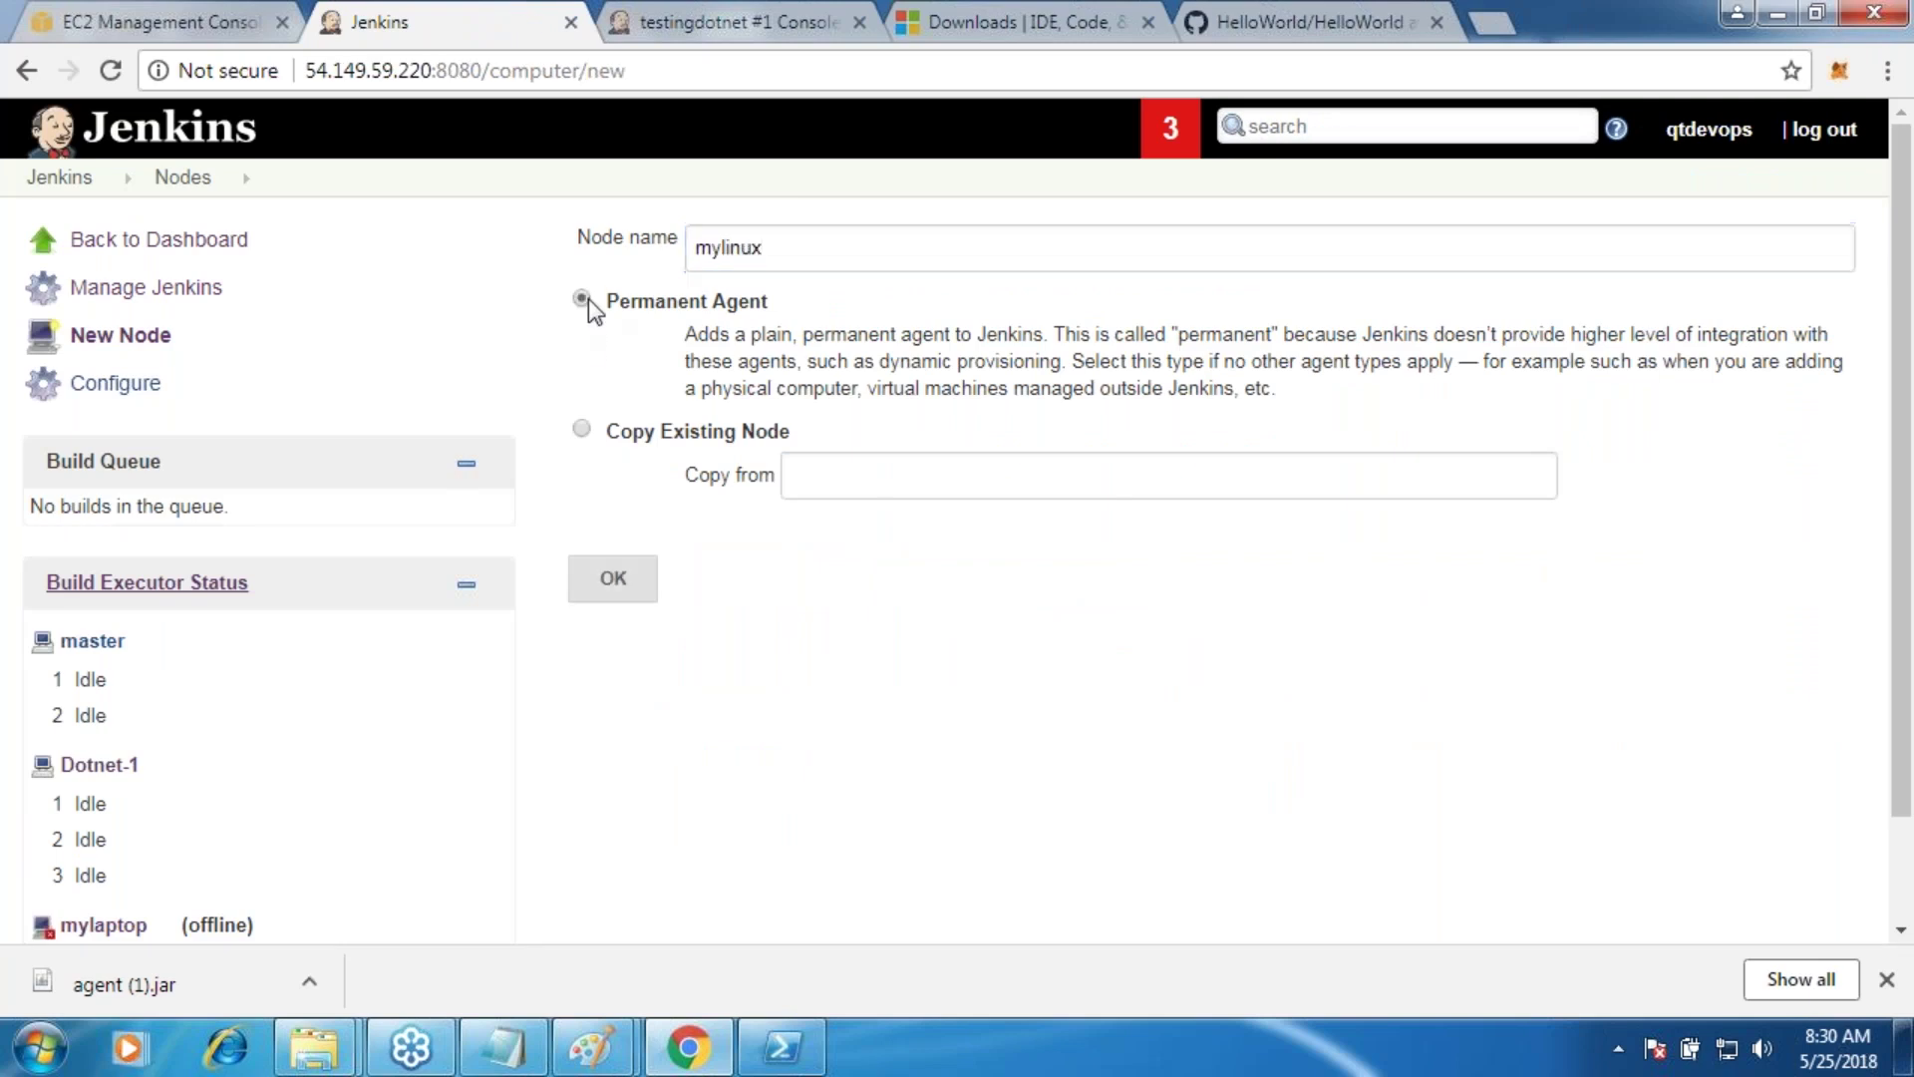
click(614, 579)
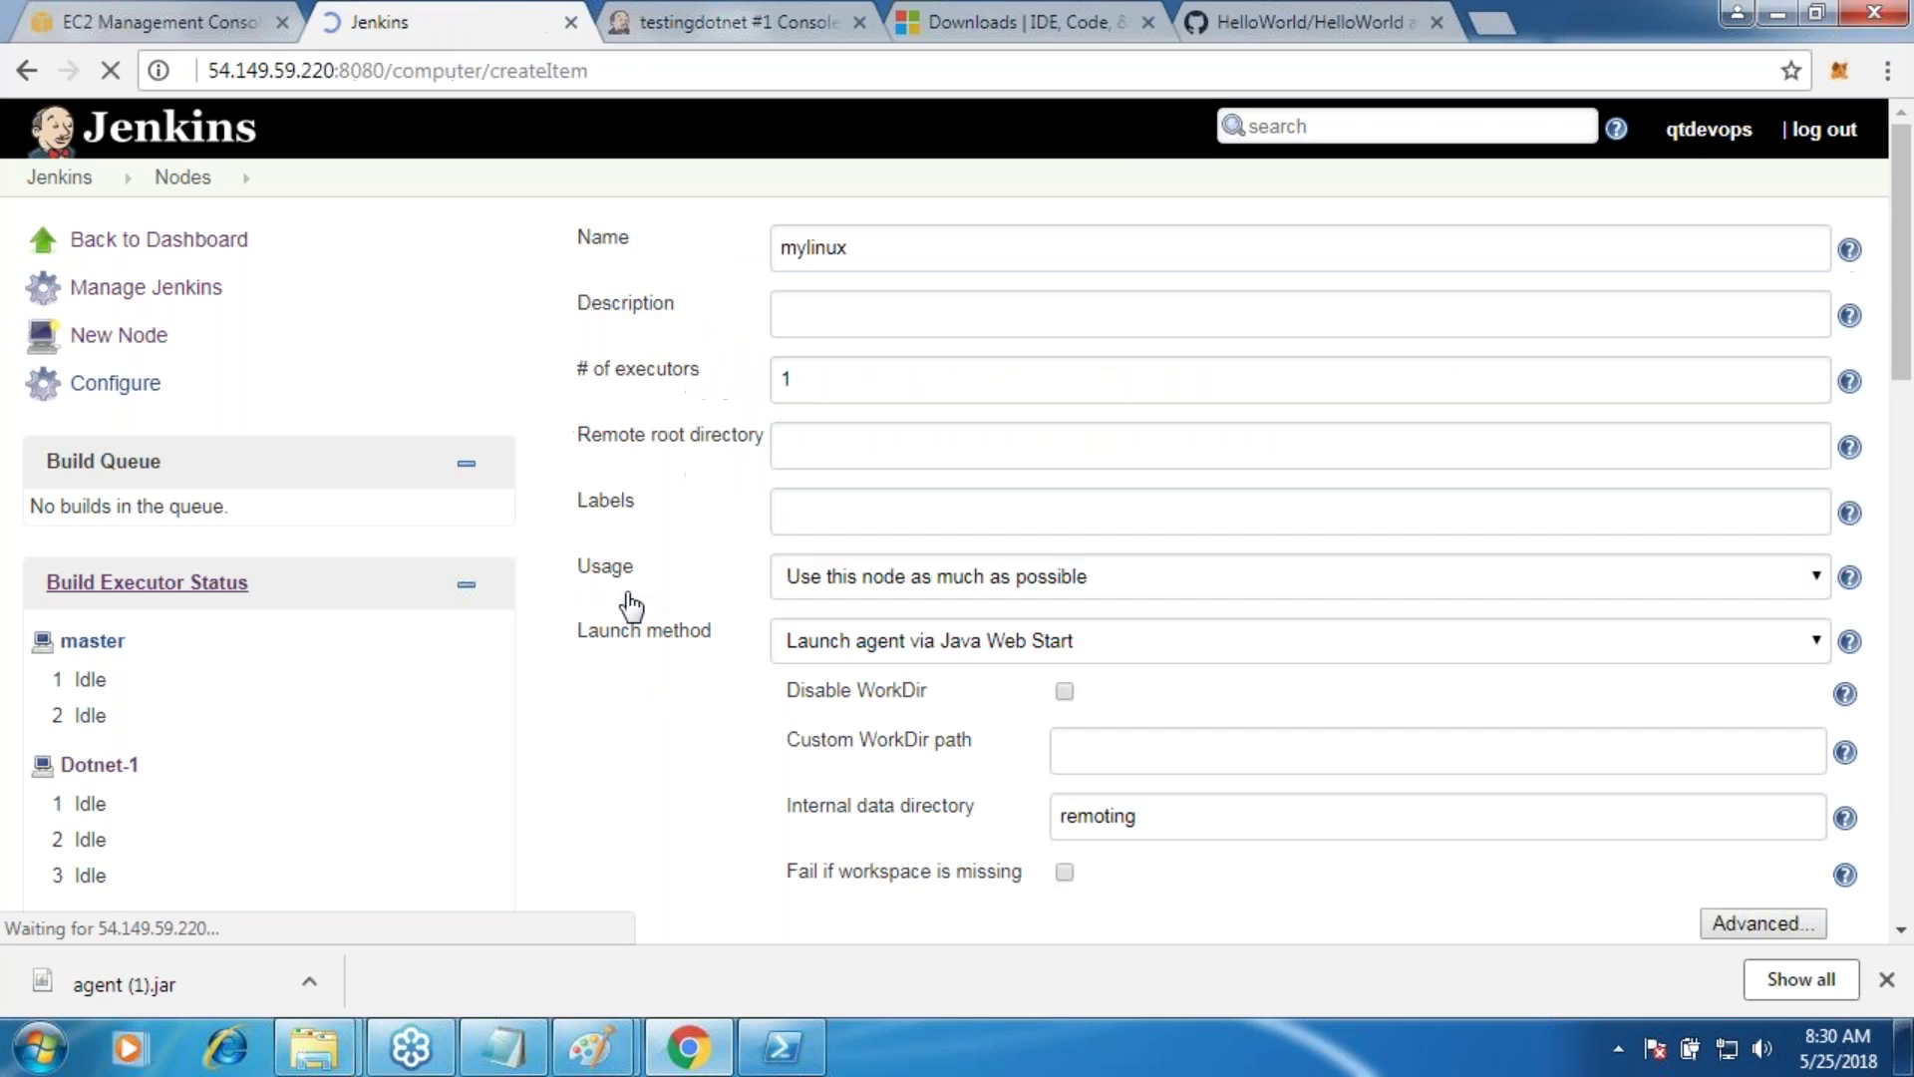
Step: Set the node's remote root directory to /home/ubuntu/jenkins and its label to linux
click(893, 444)
text(/home/ubun)
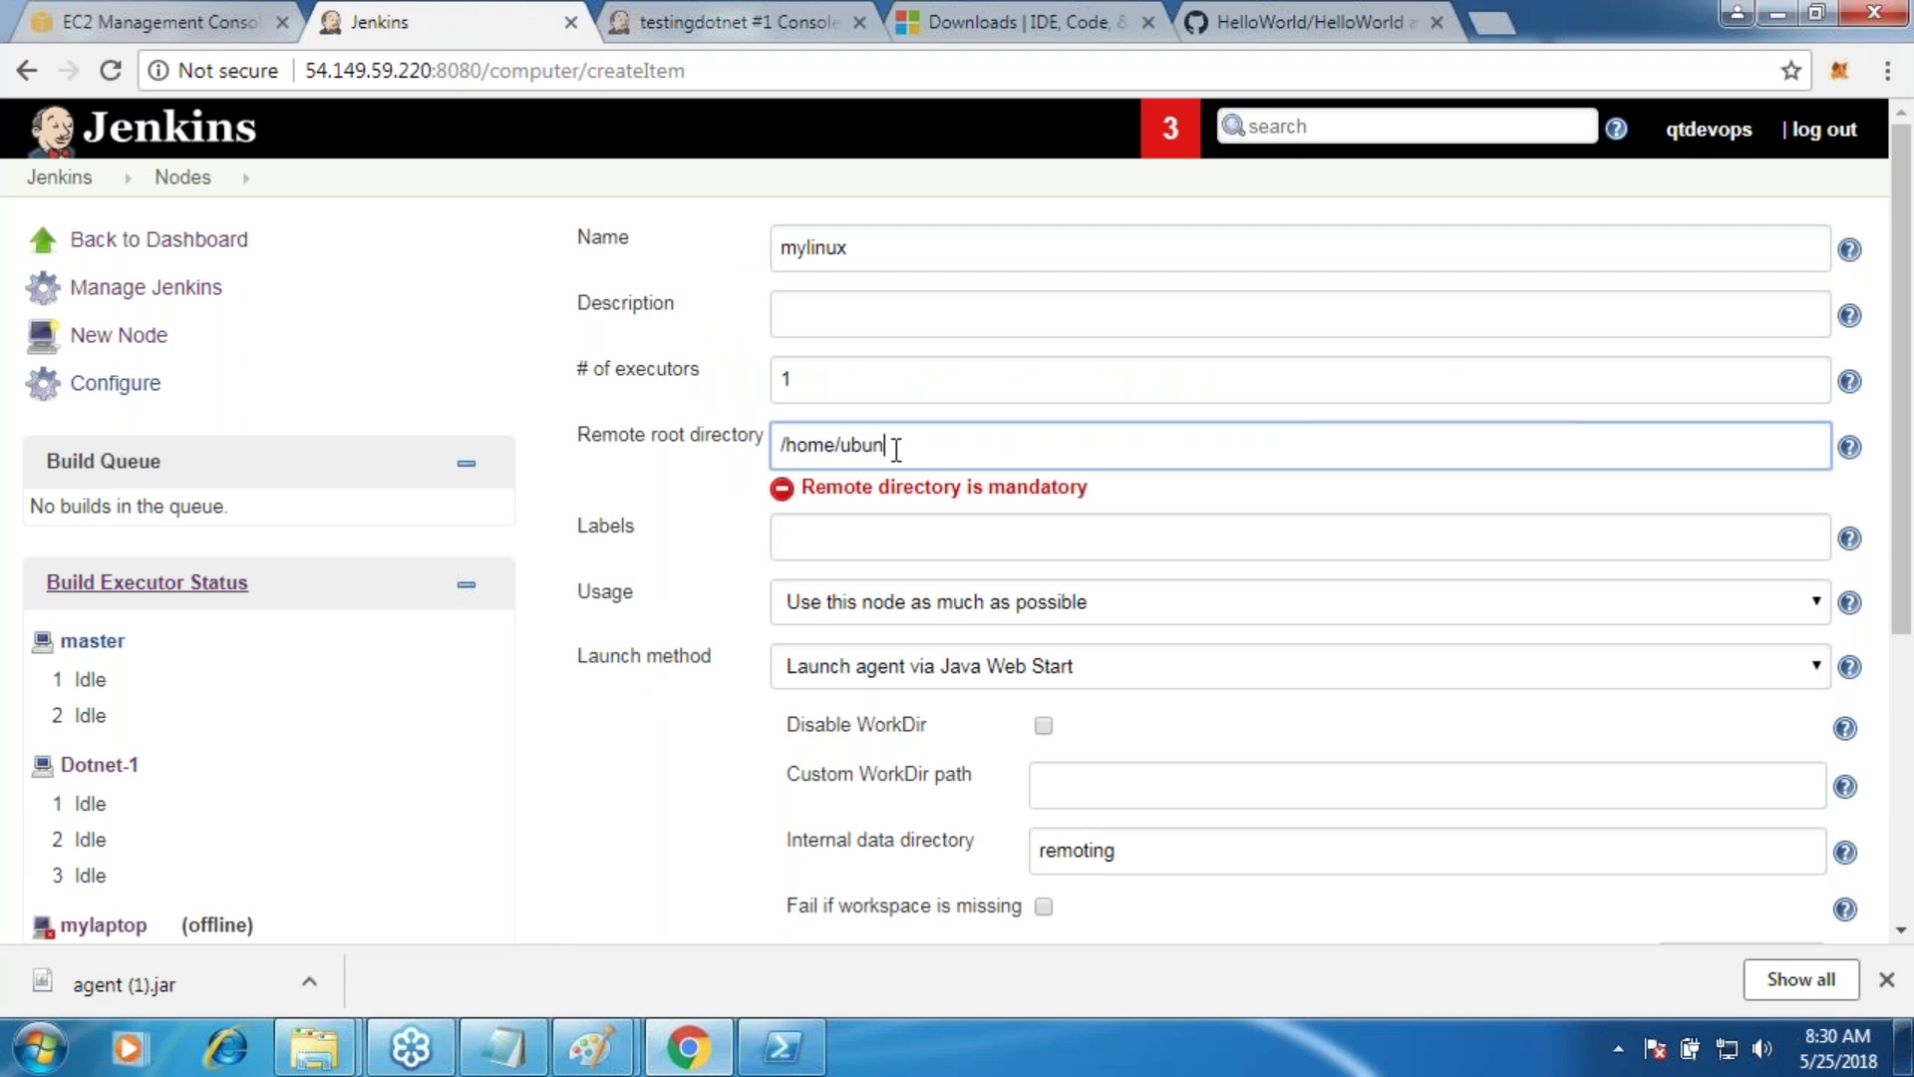
text(tu/jenkins)
key(Tab)
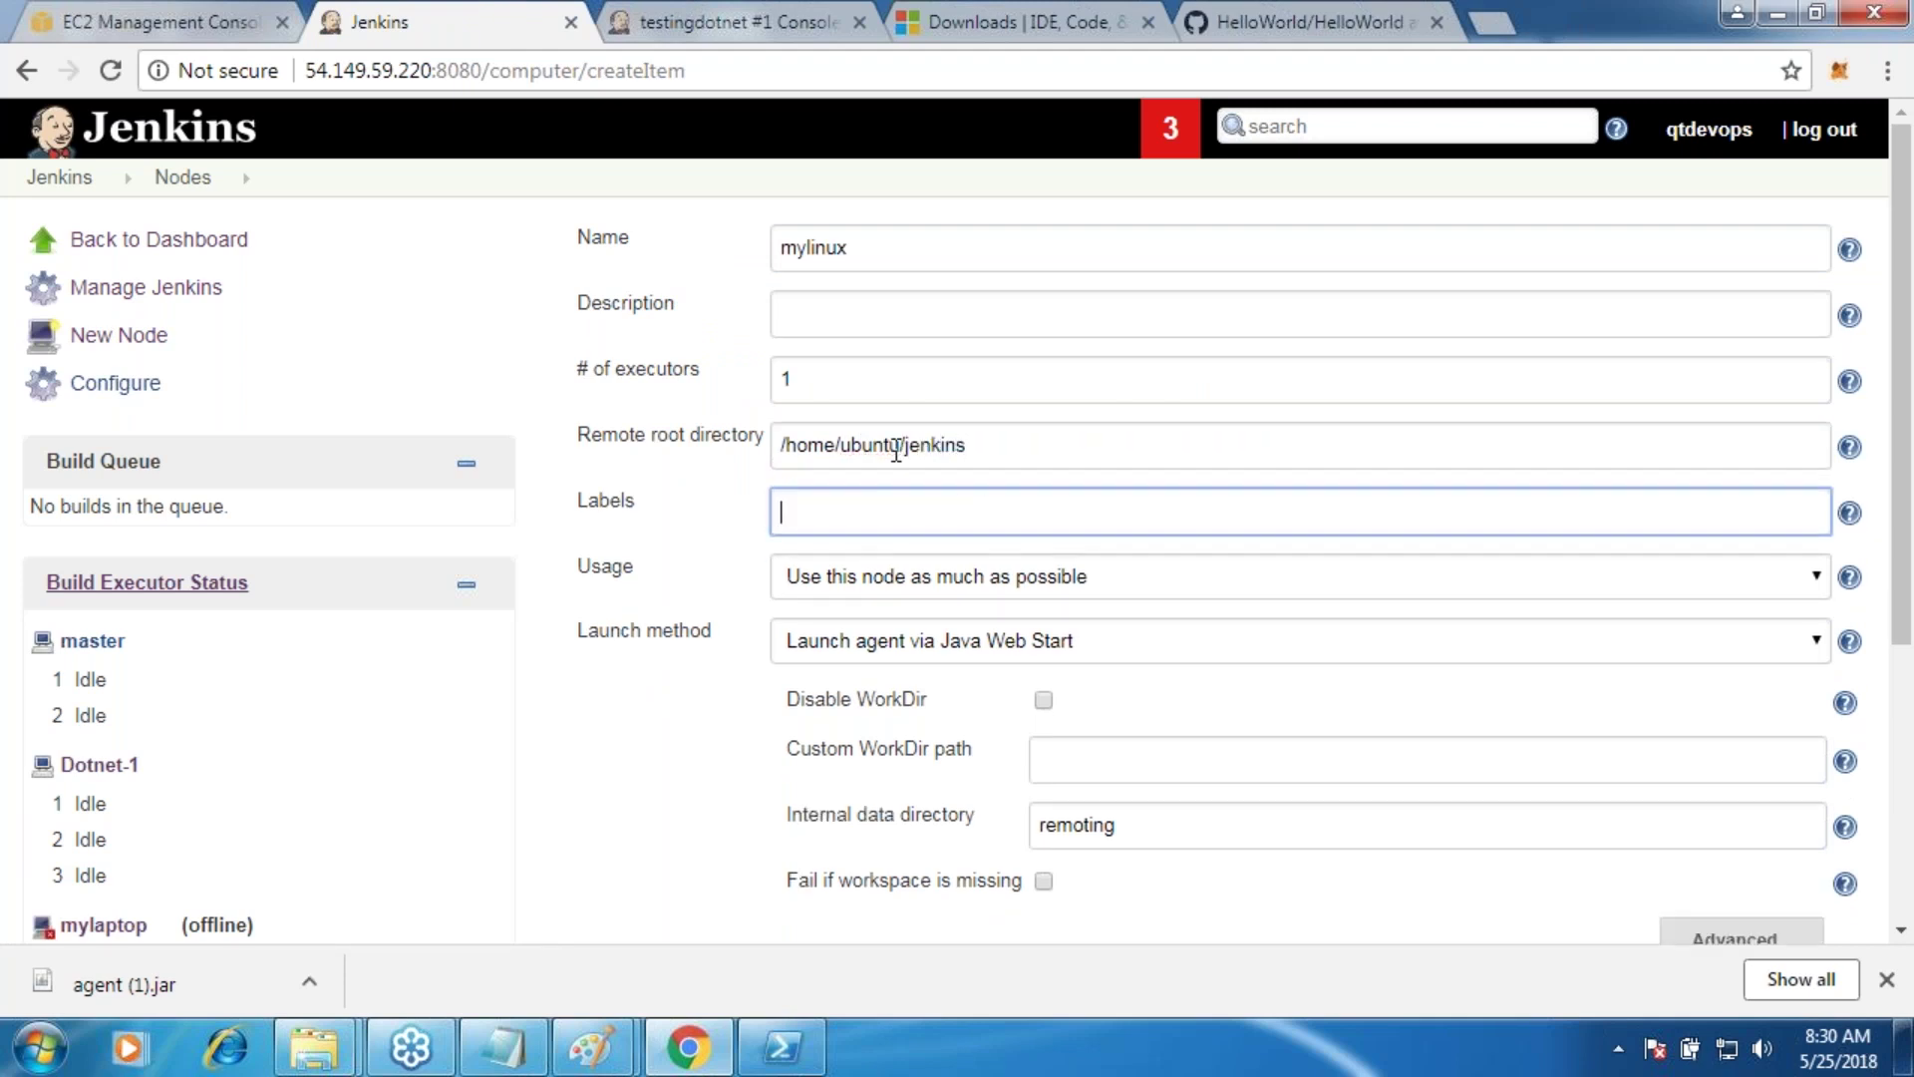
text(linux)
key(Tab)
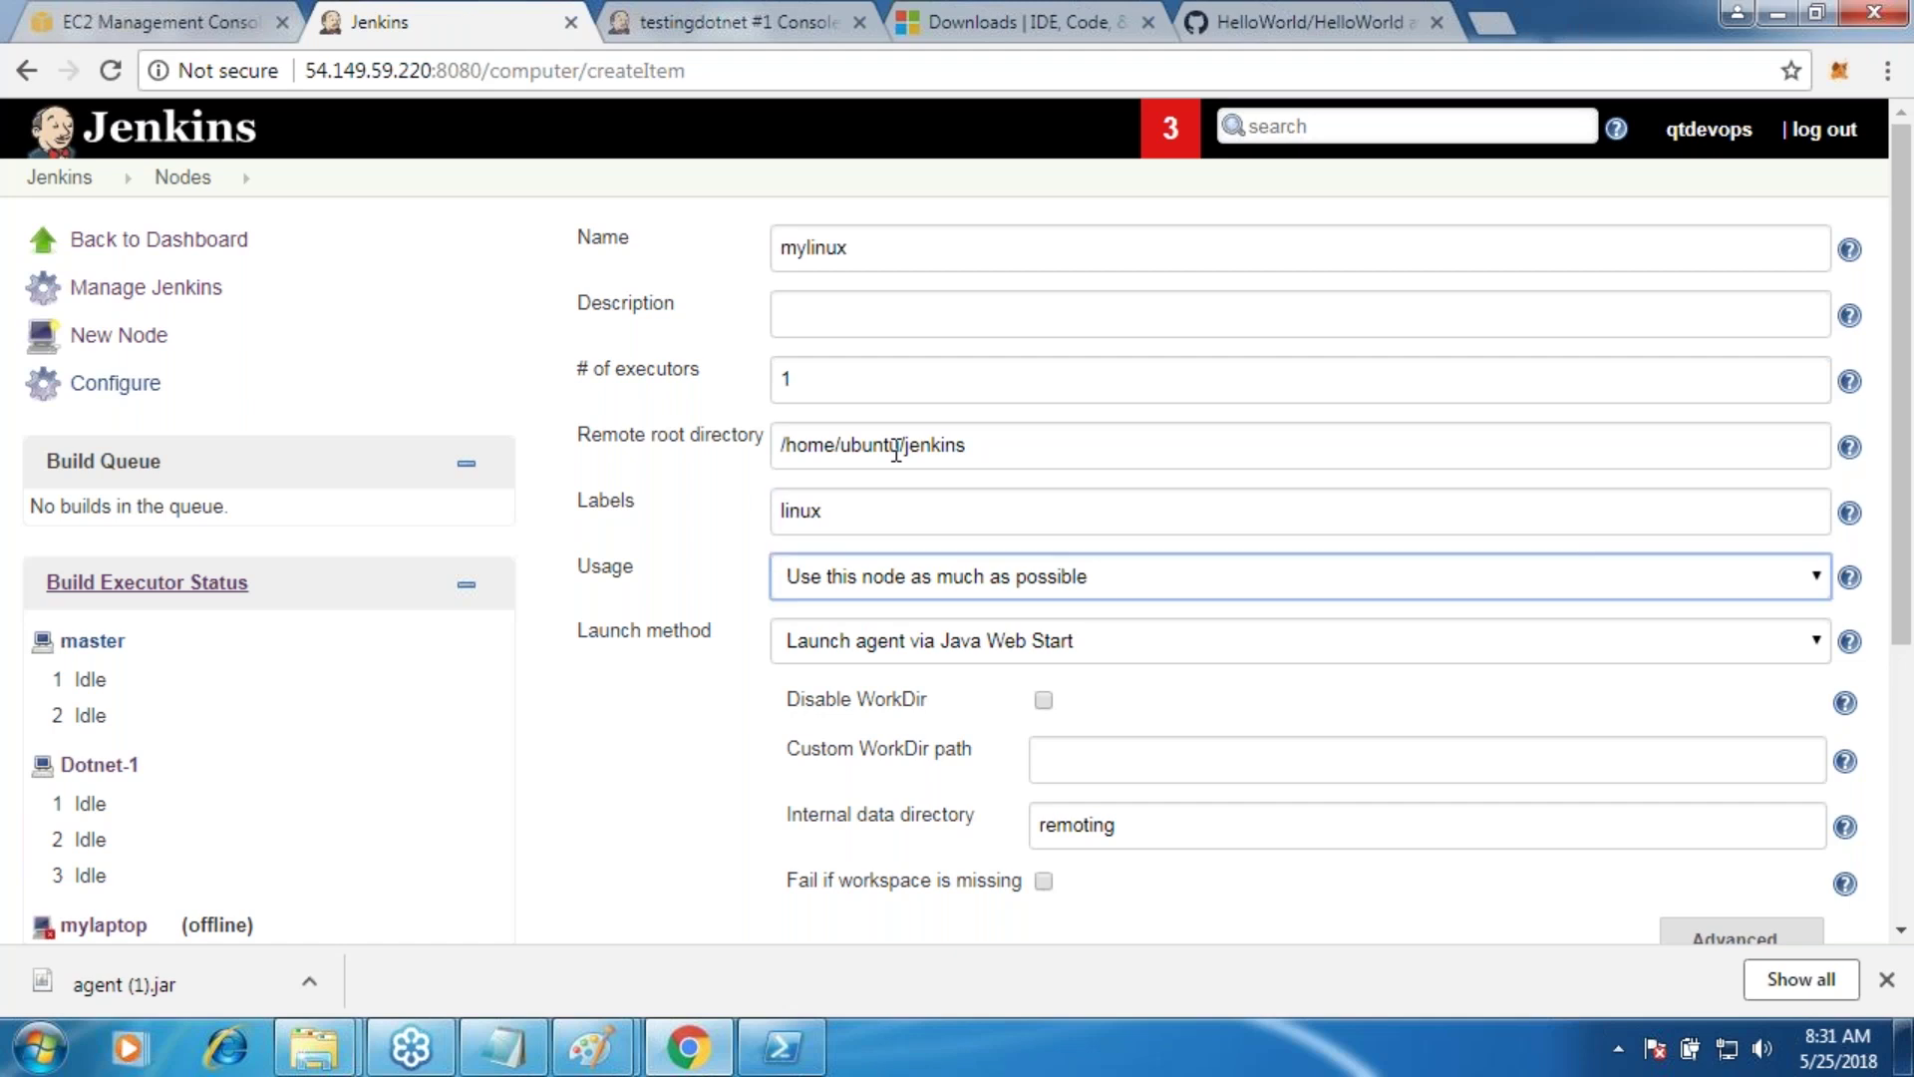
Step: Read the help for launching by a command on the master, then choose 'Launch slave agents via SSH'
click(1536, 638)
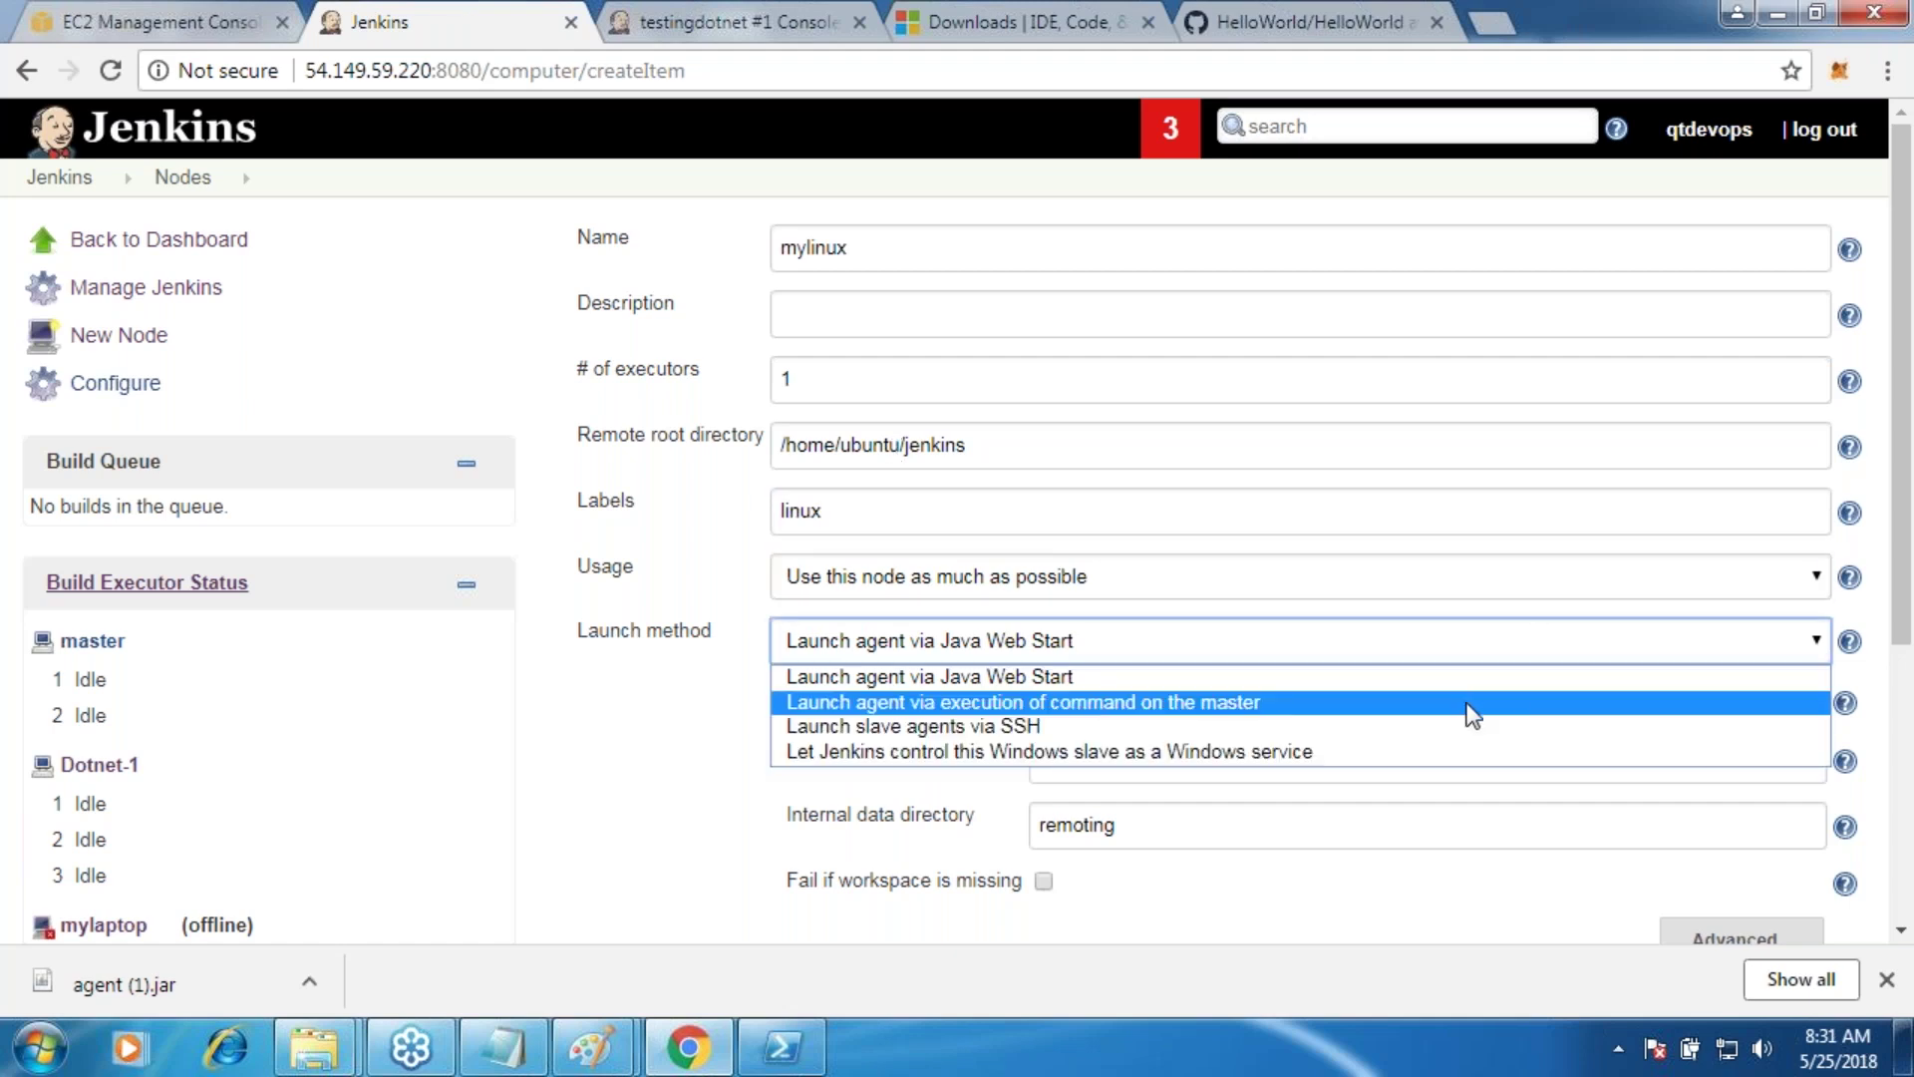
click(1463, 707)
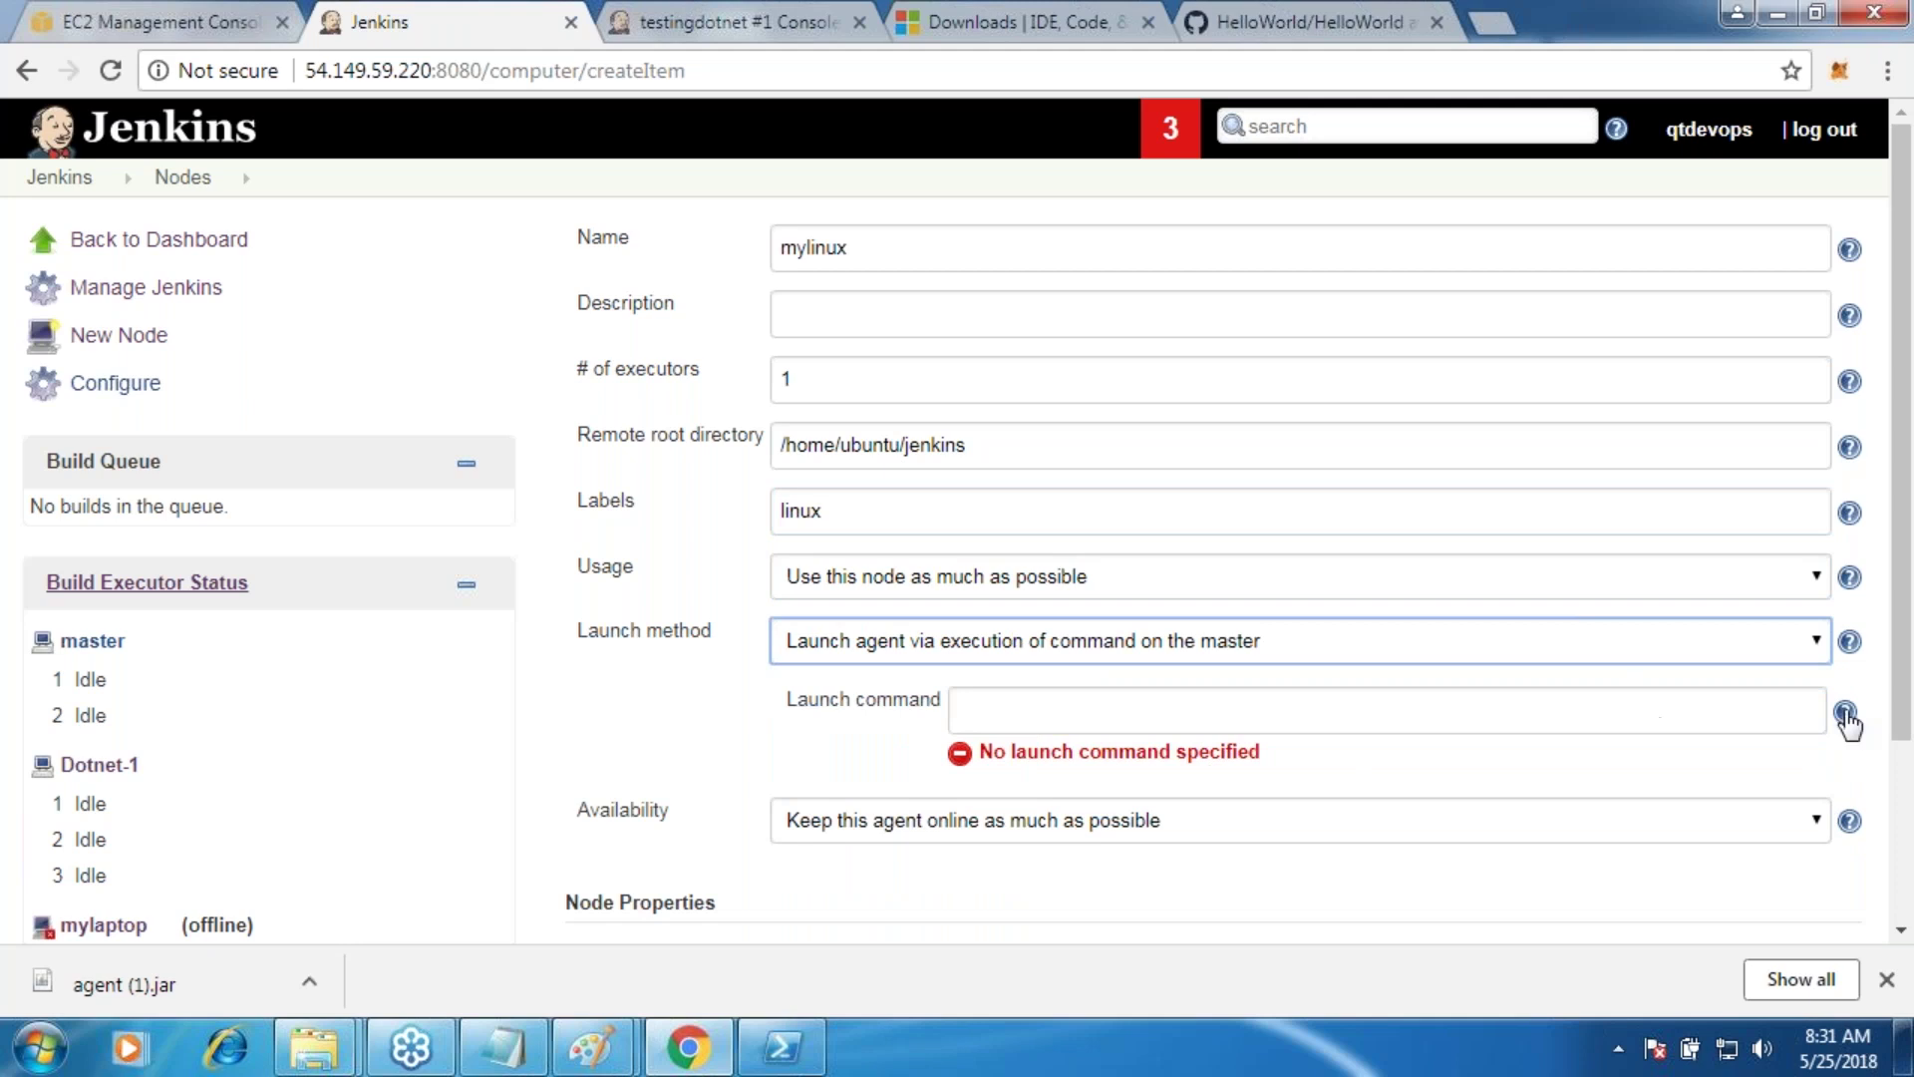
click(1845, 712)
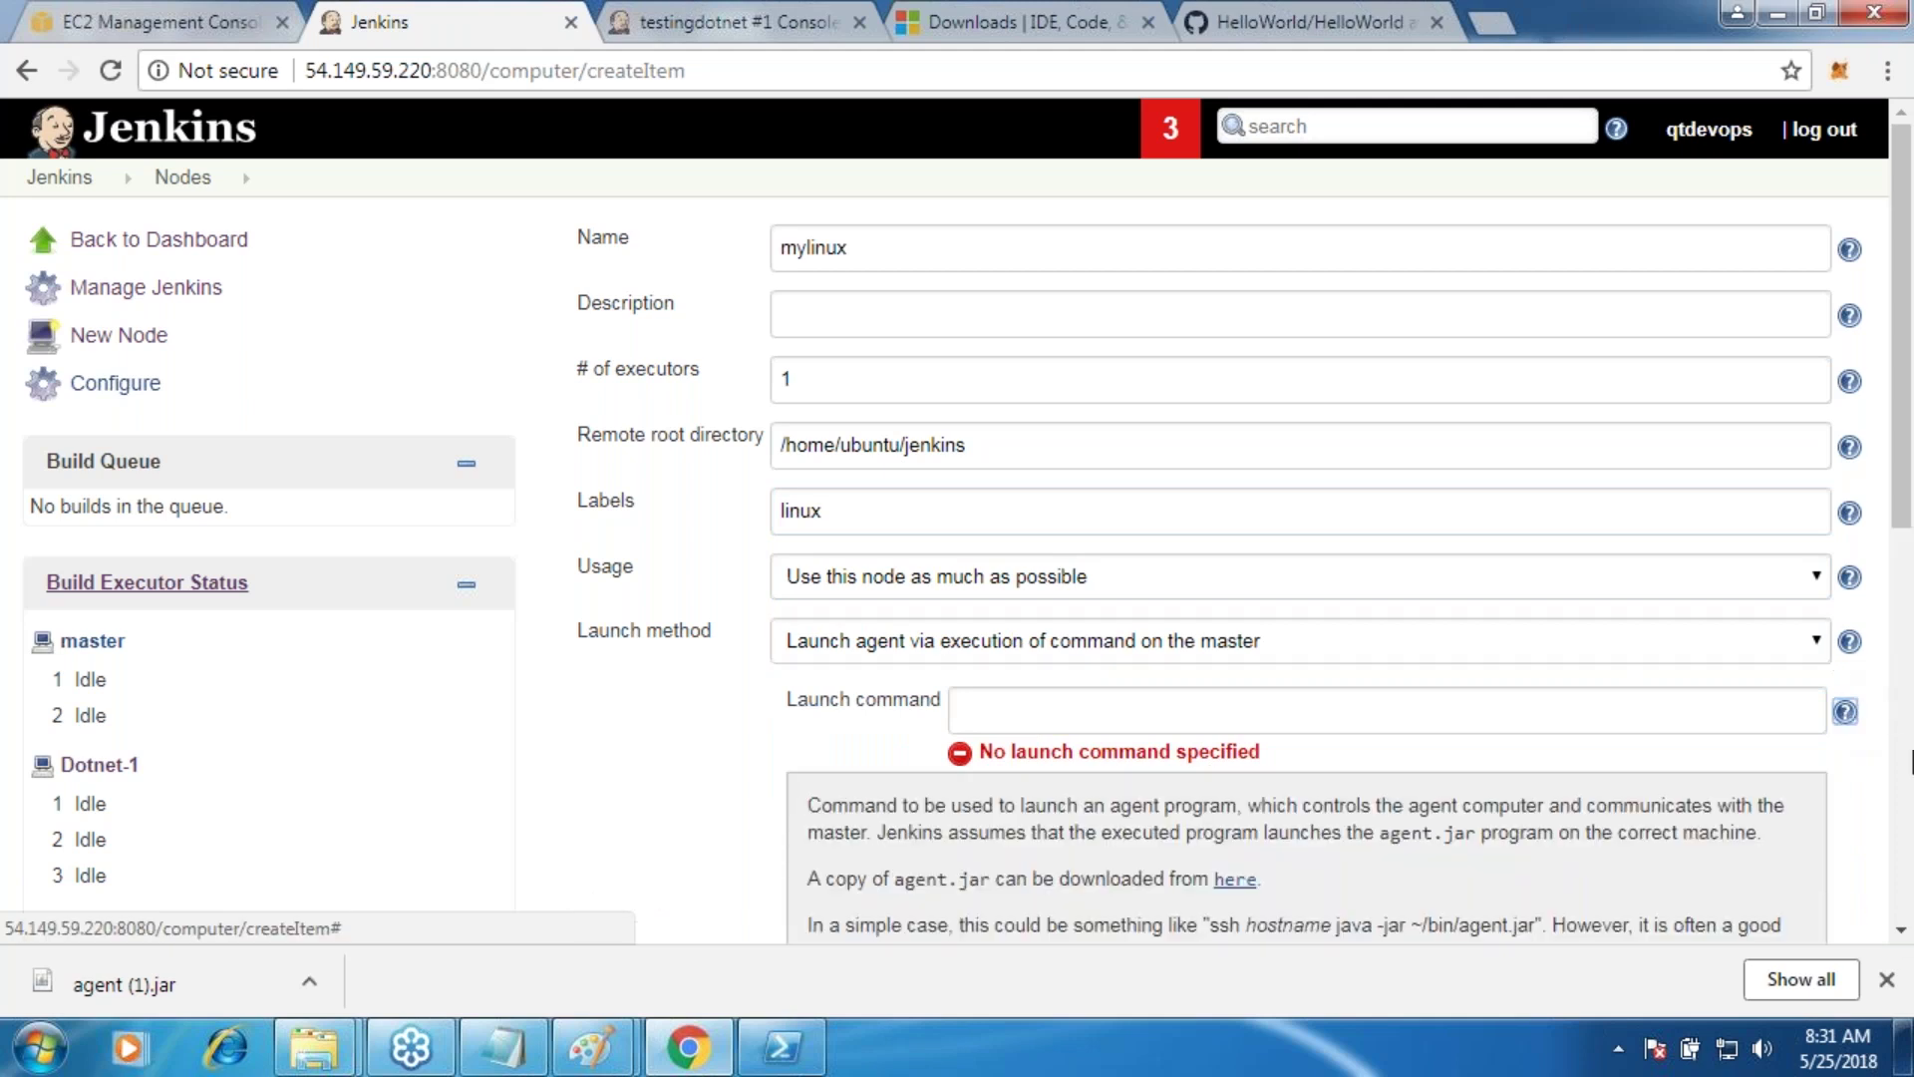
click(1901, 930)
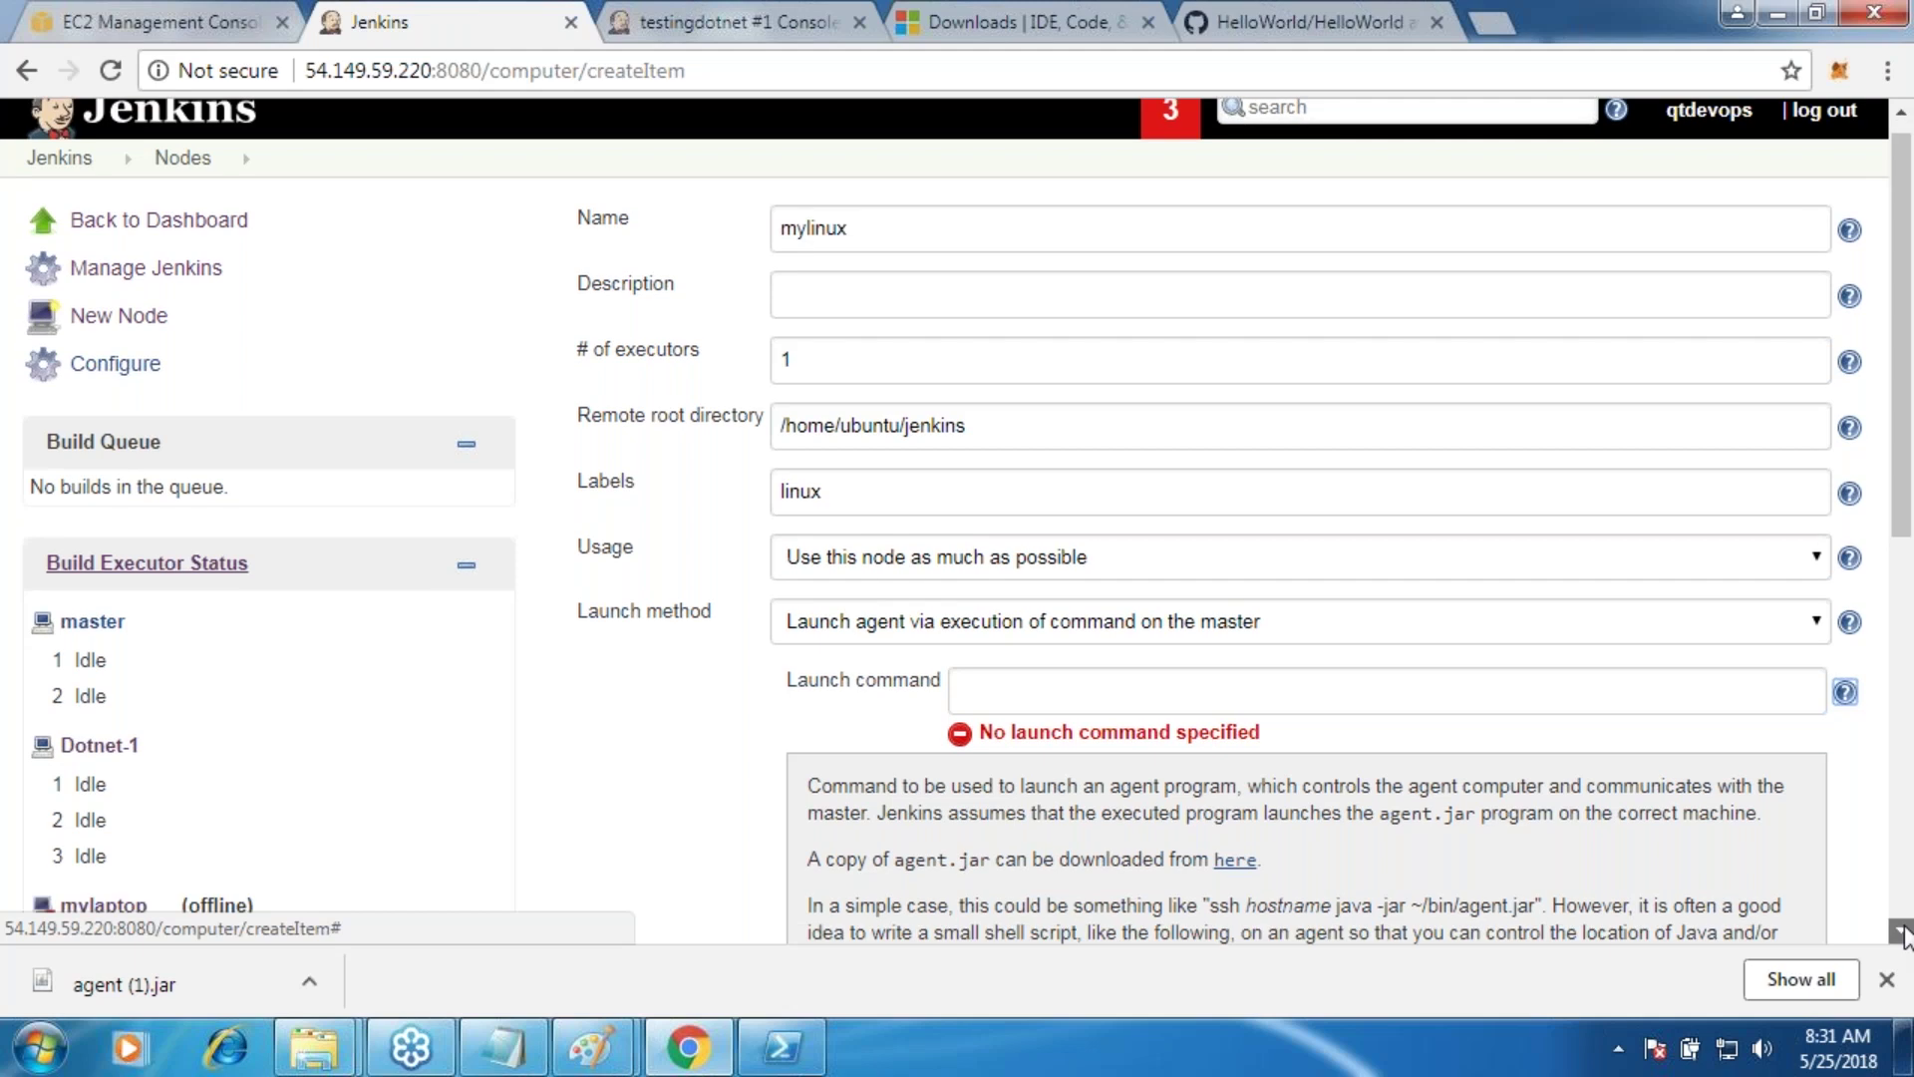
scroll(1902, 930, down, 3)
scroll(1901, 930, down, 1)
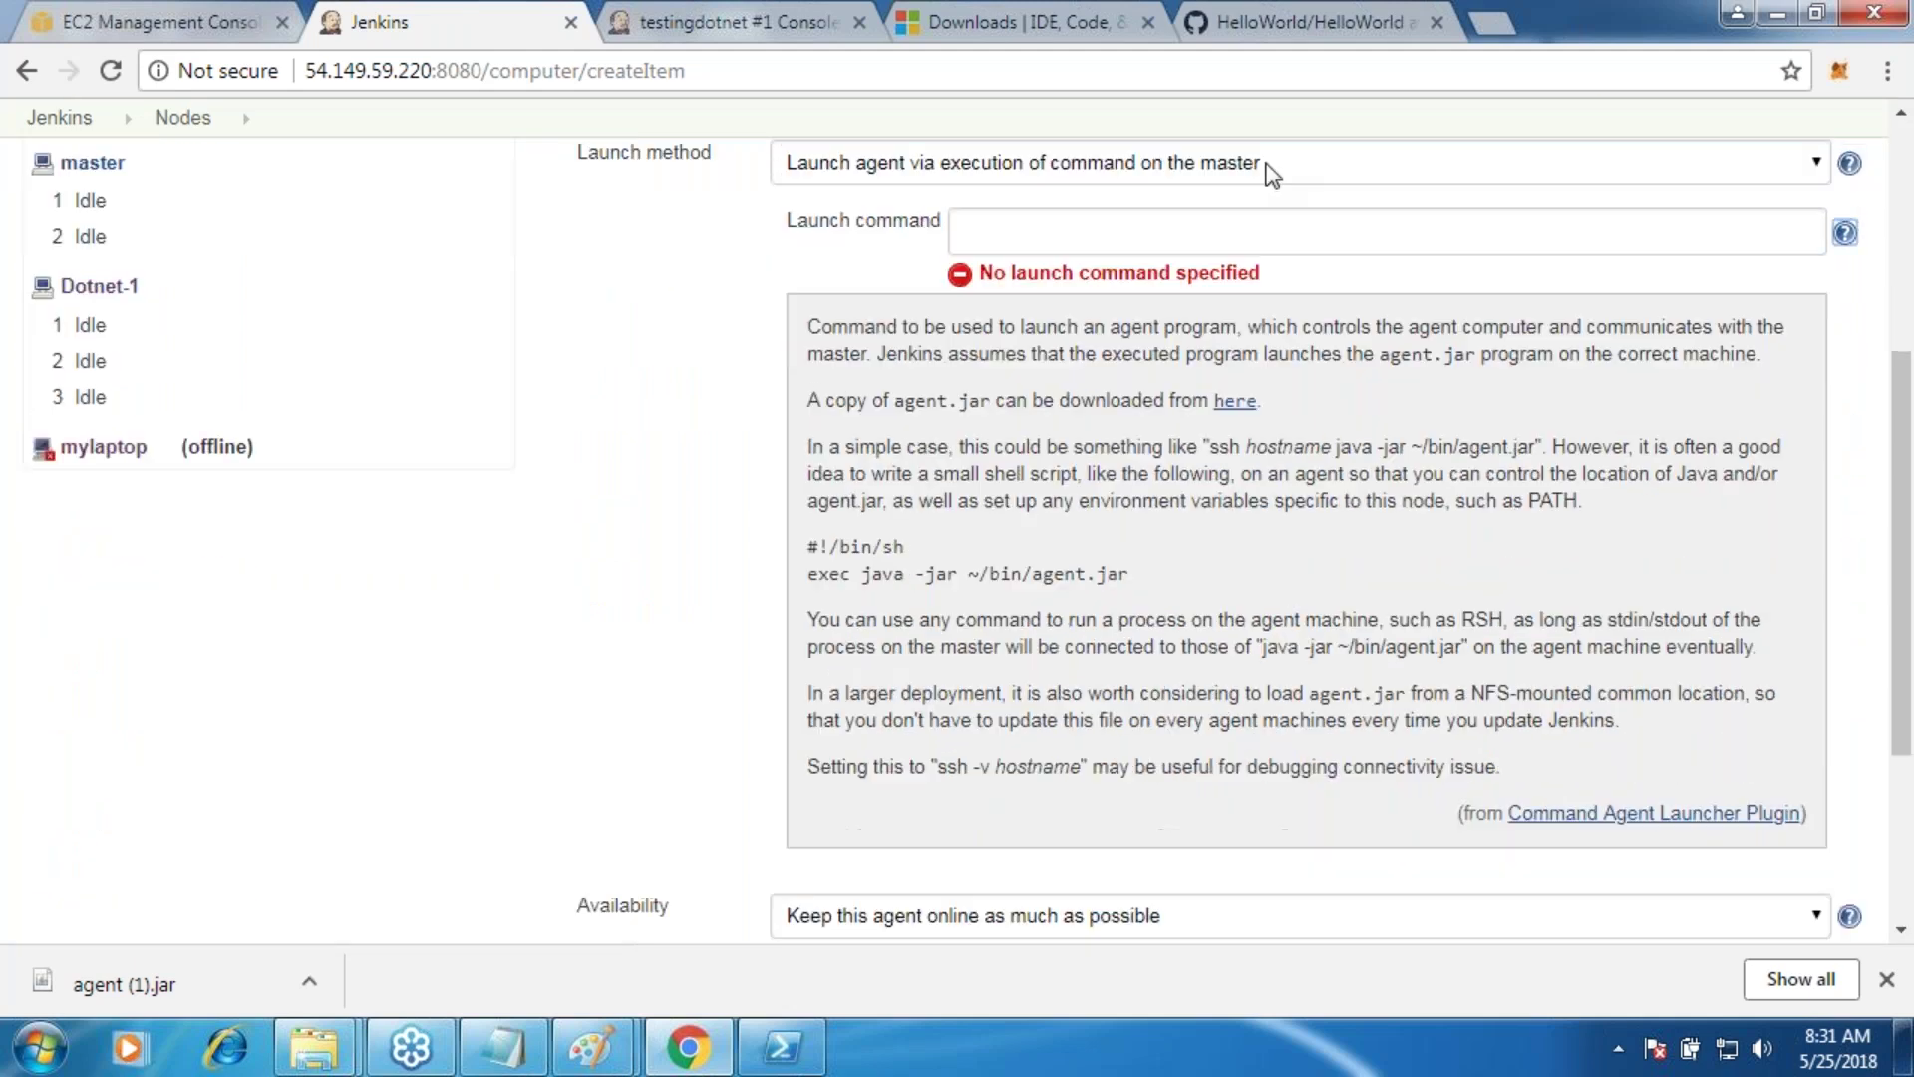
click(1273, 171)
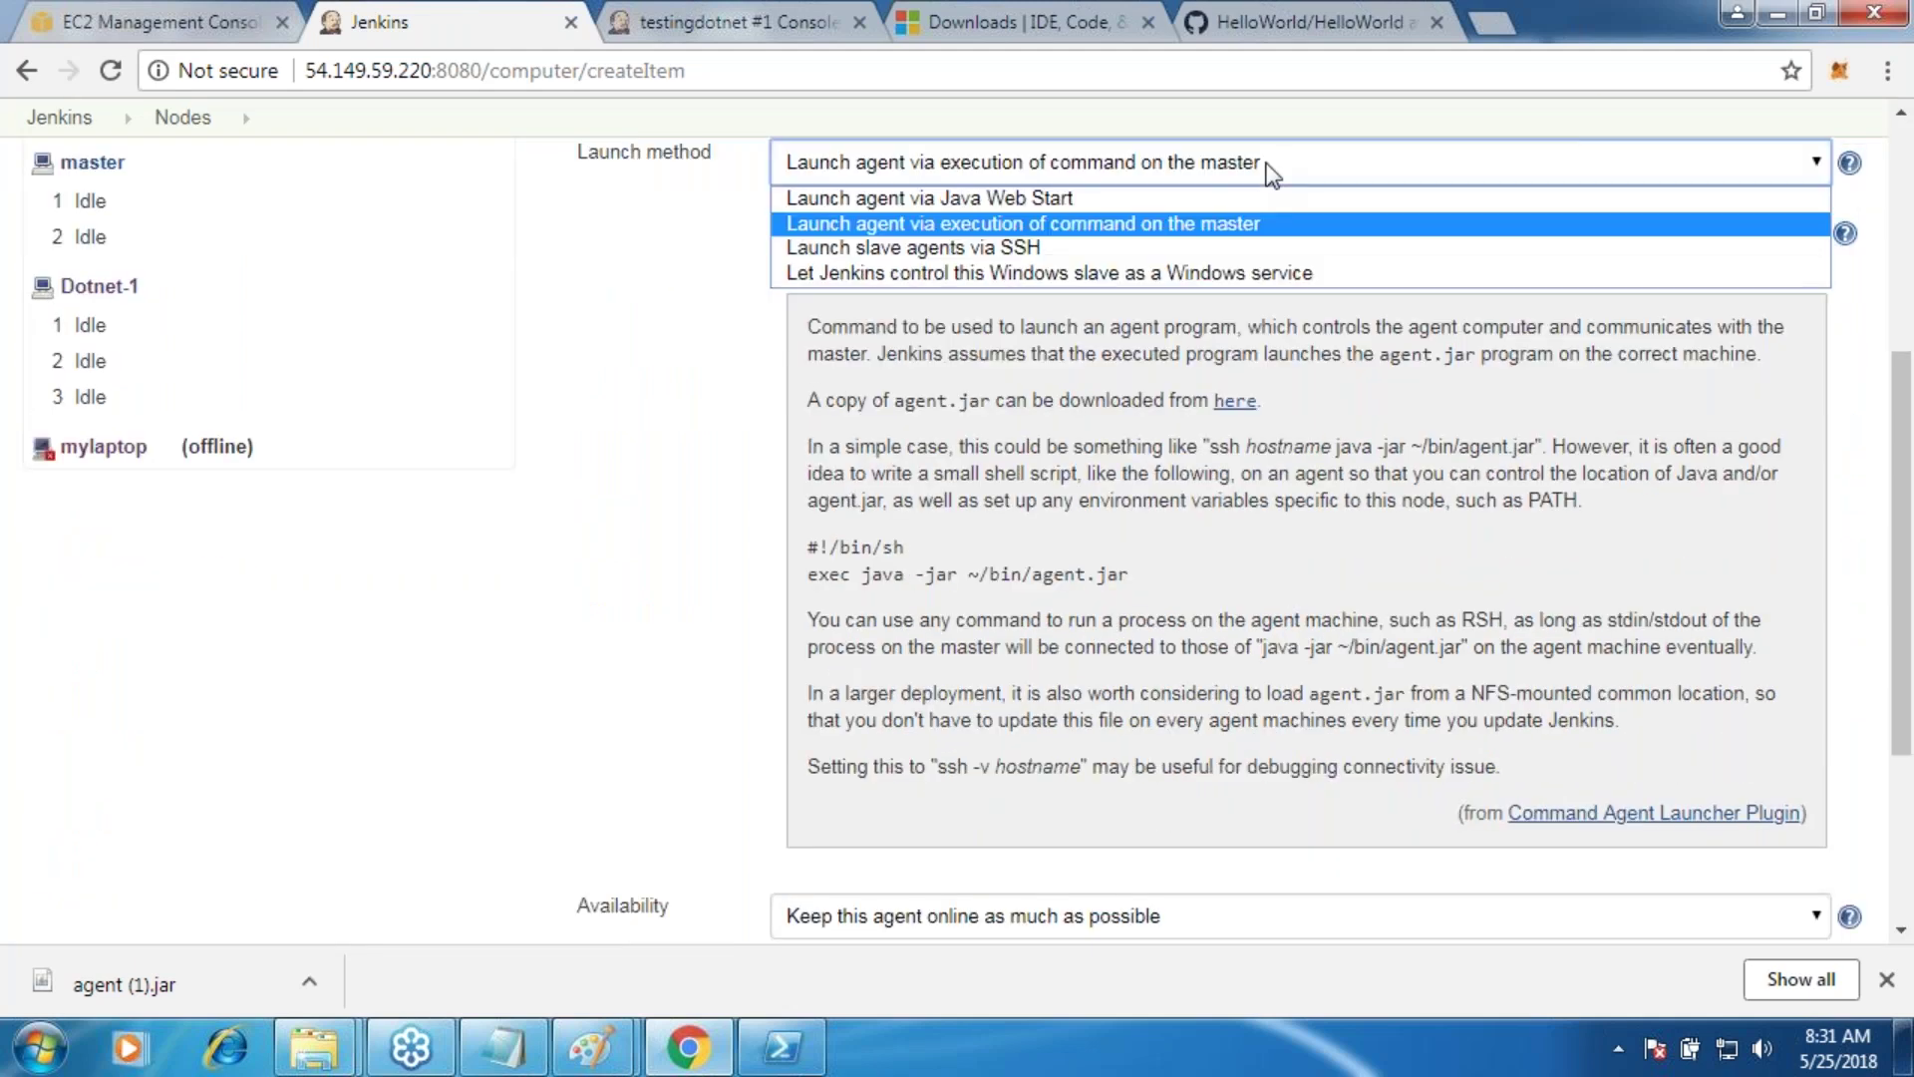
click(1220, 247)
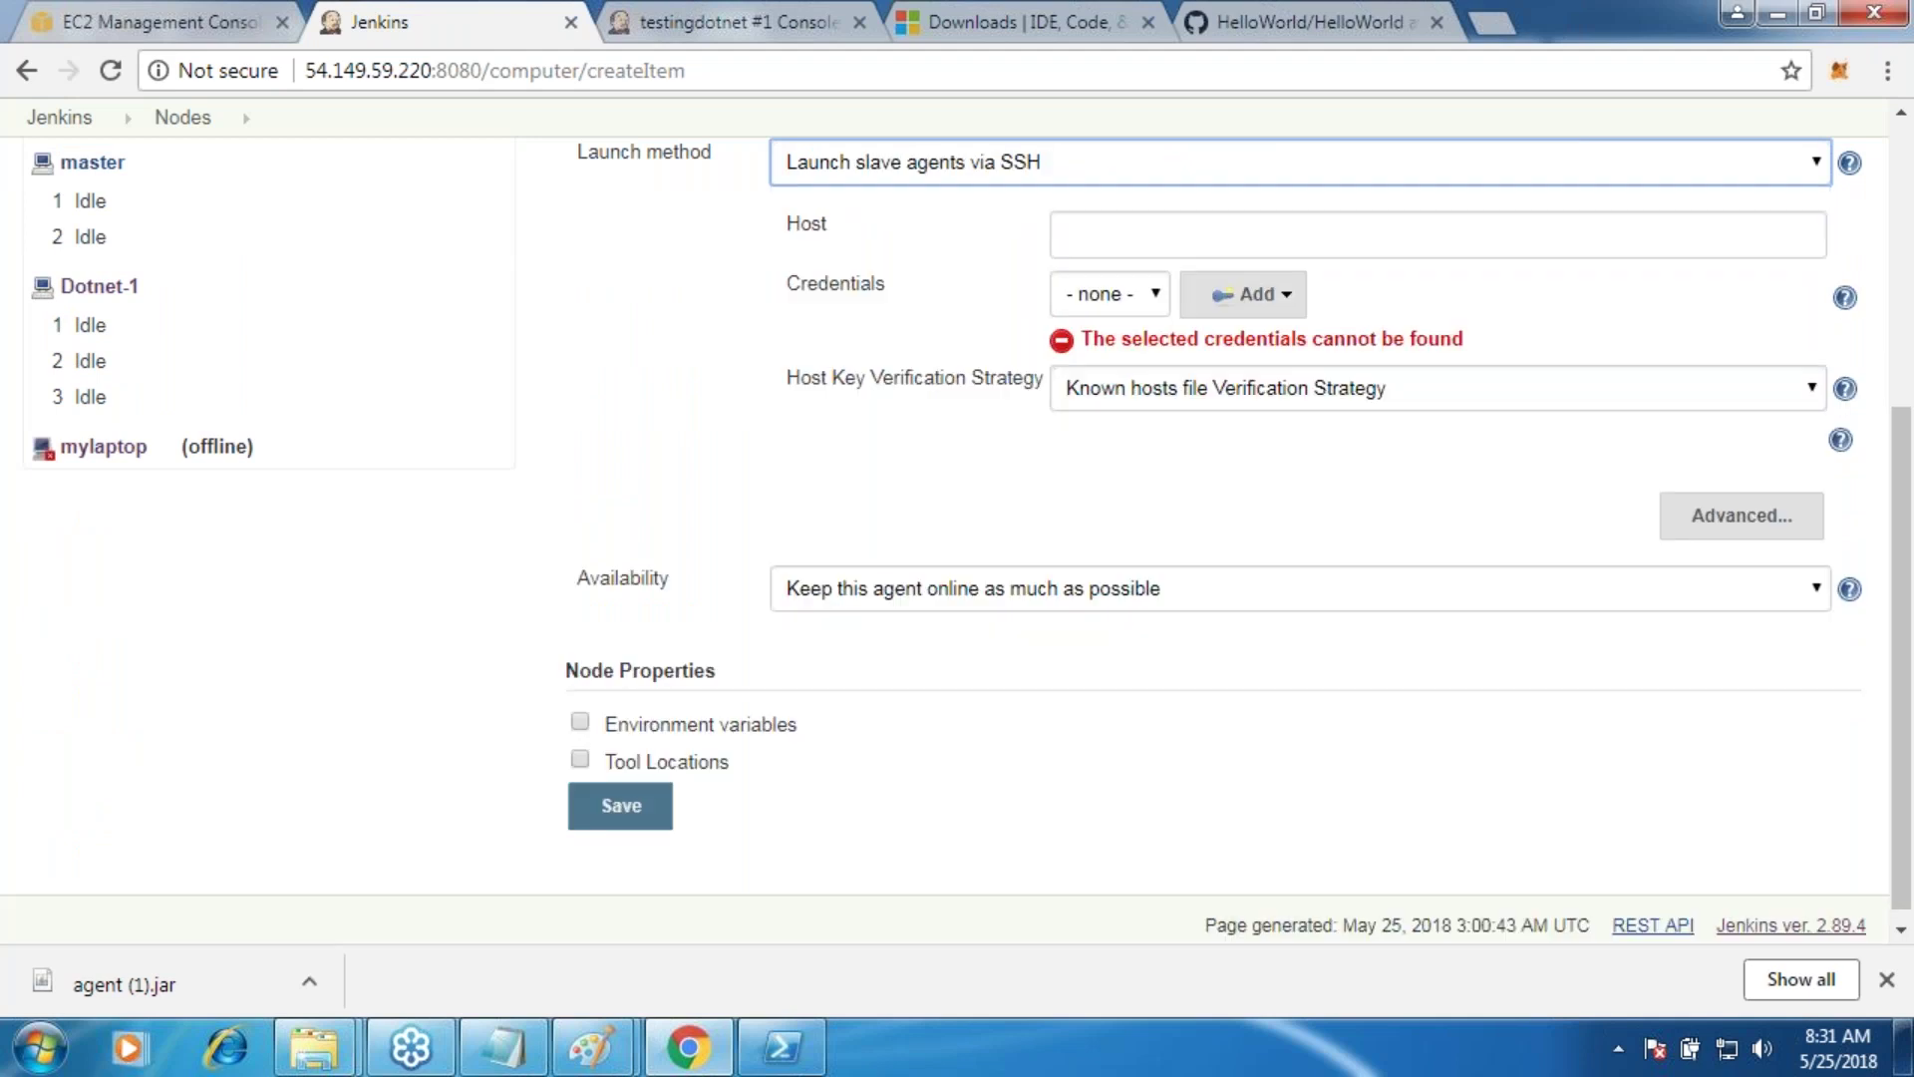
Step: Enter SSH host 192.168.10.11, review the credentials Add options, and keep Known hosts file verification
click(1188, 234)
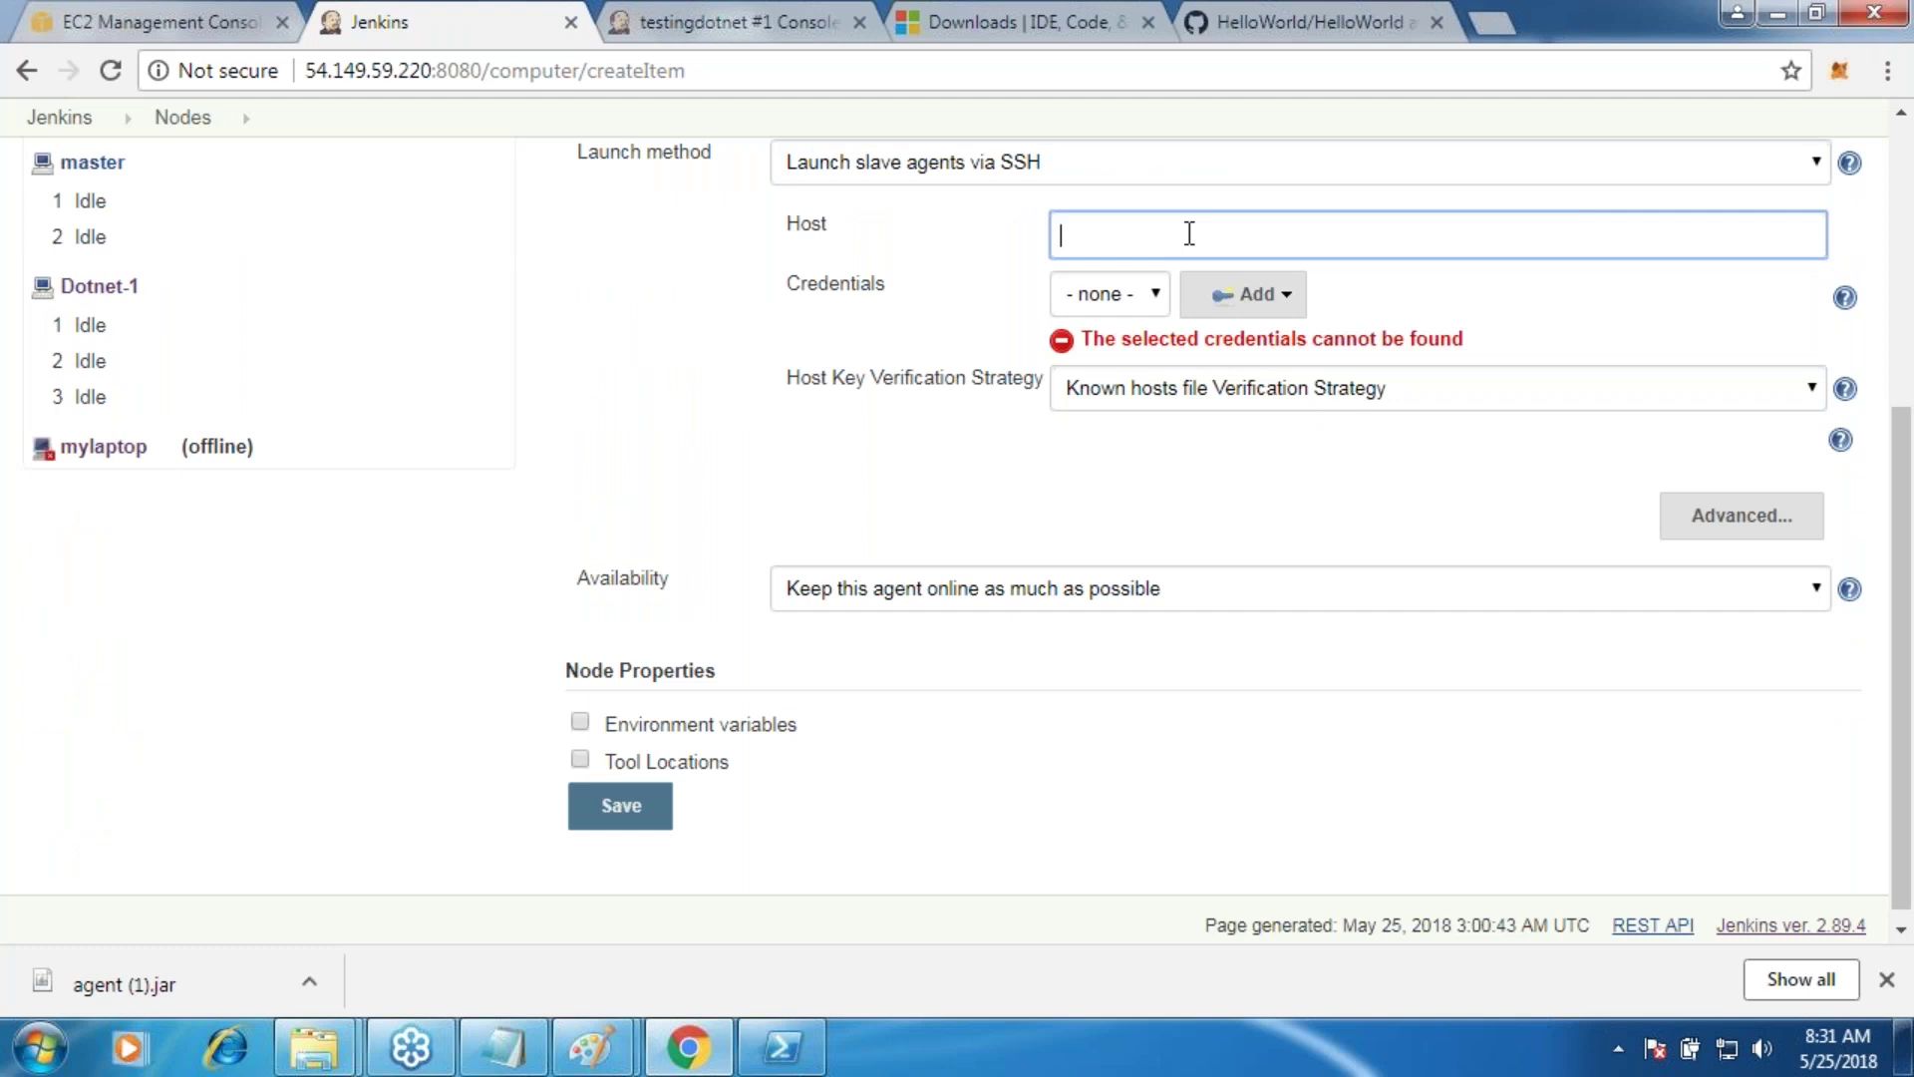
text(192.168.10.11)
click(1156, 291)
click(1165, 296)
click(1264, 309)
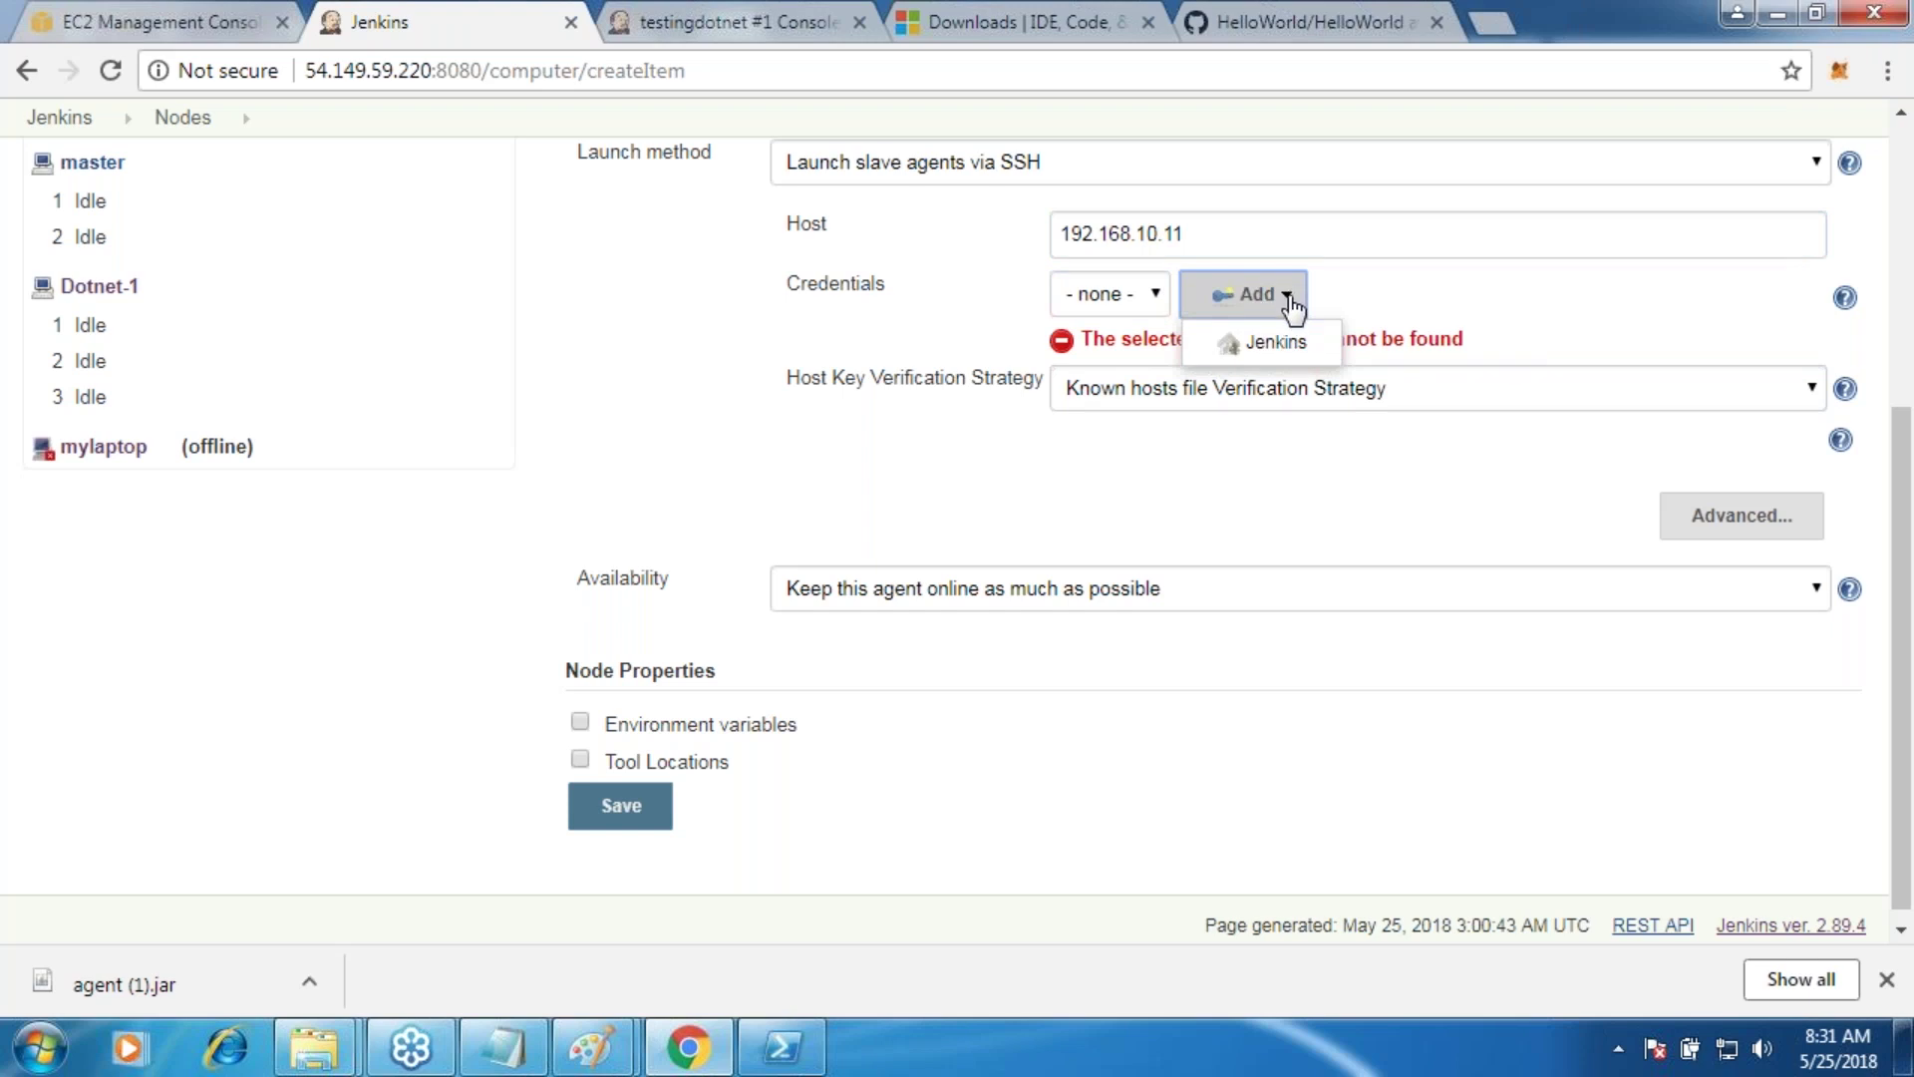
click(1372, 385)
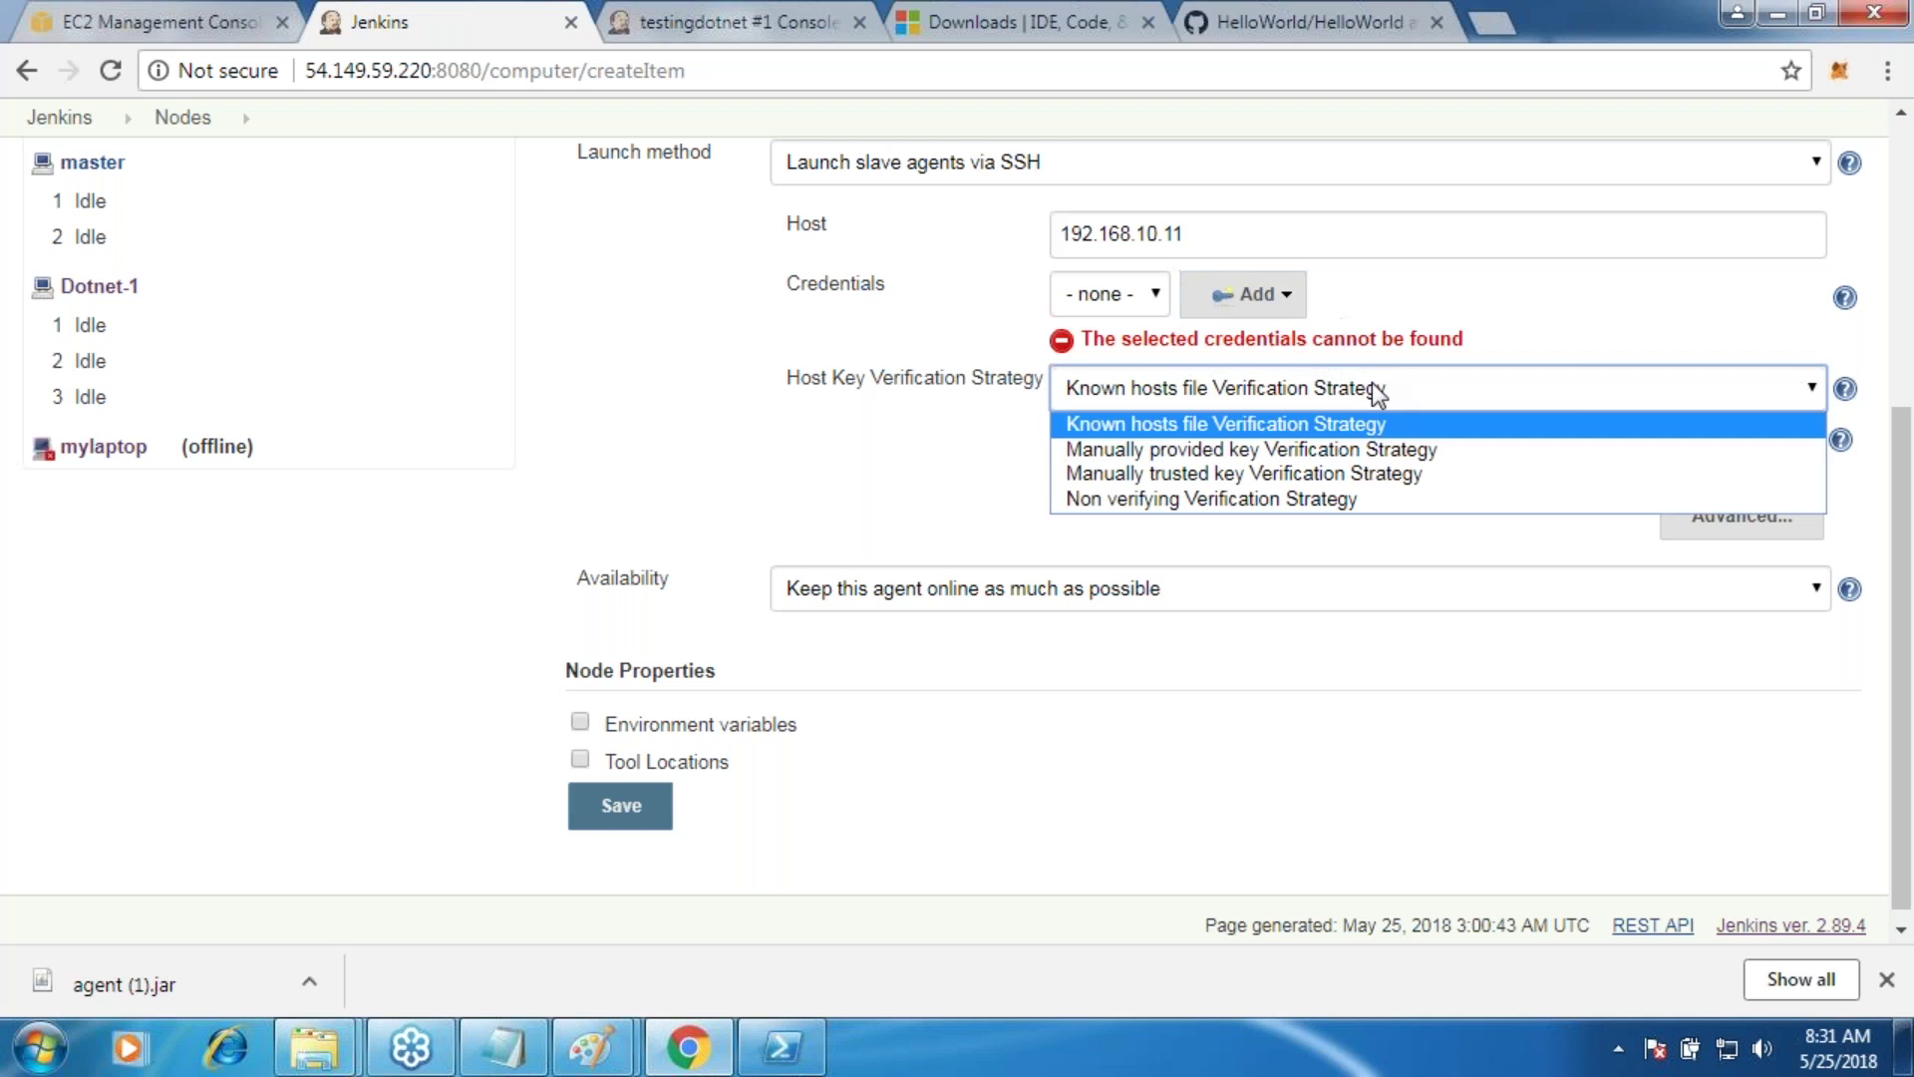
click(1342, 427)
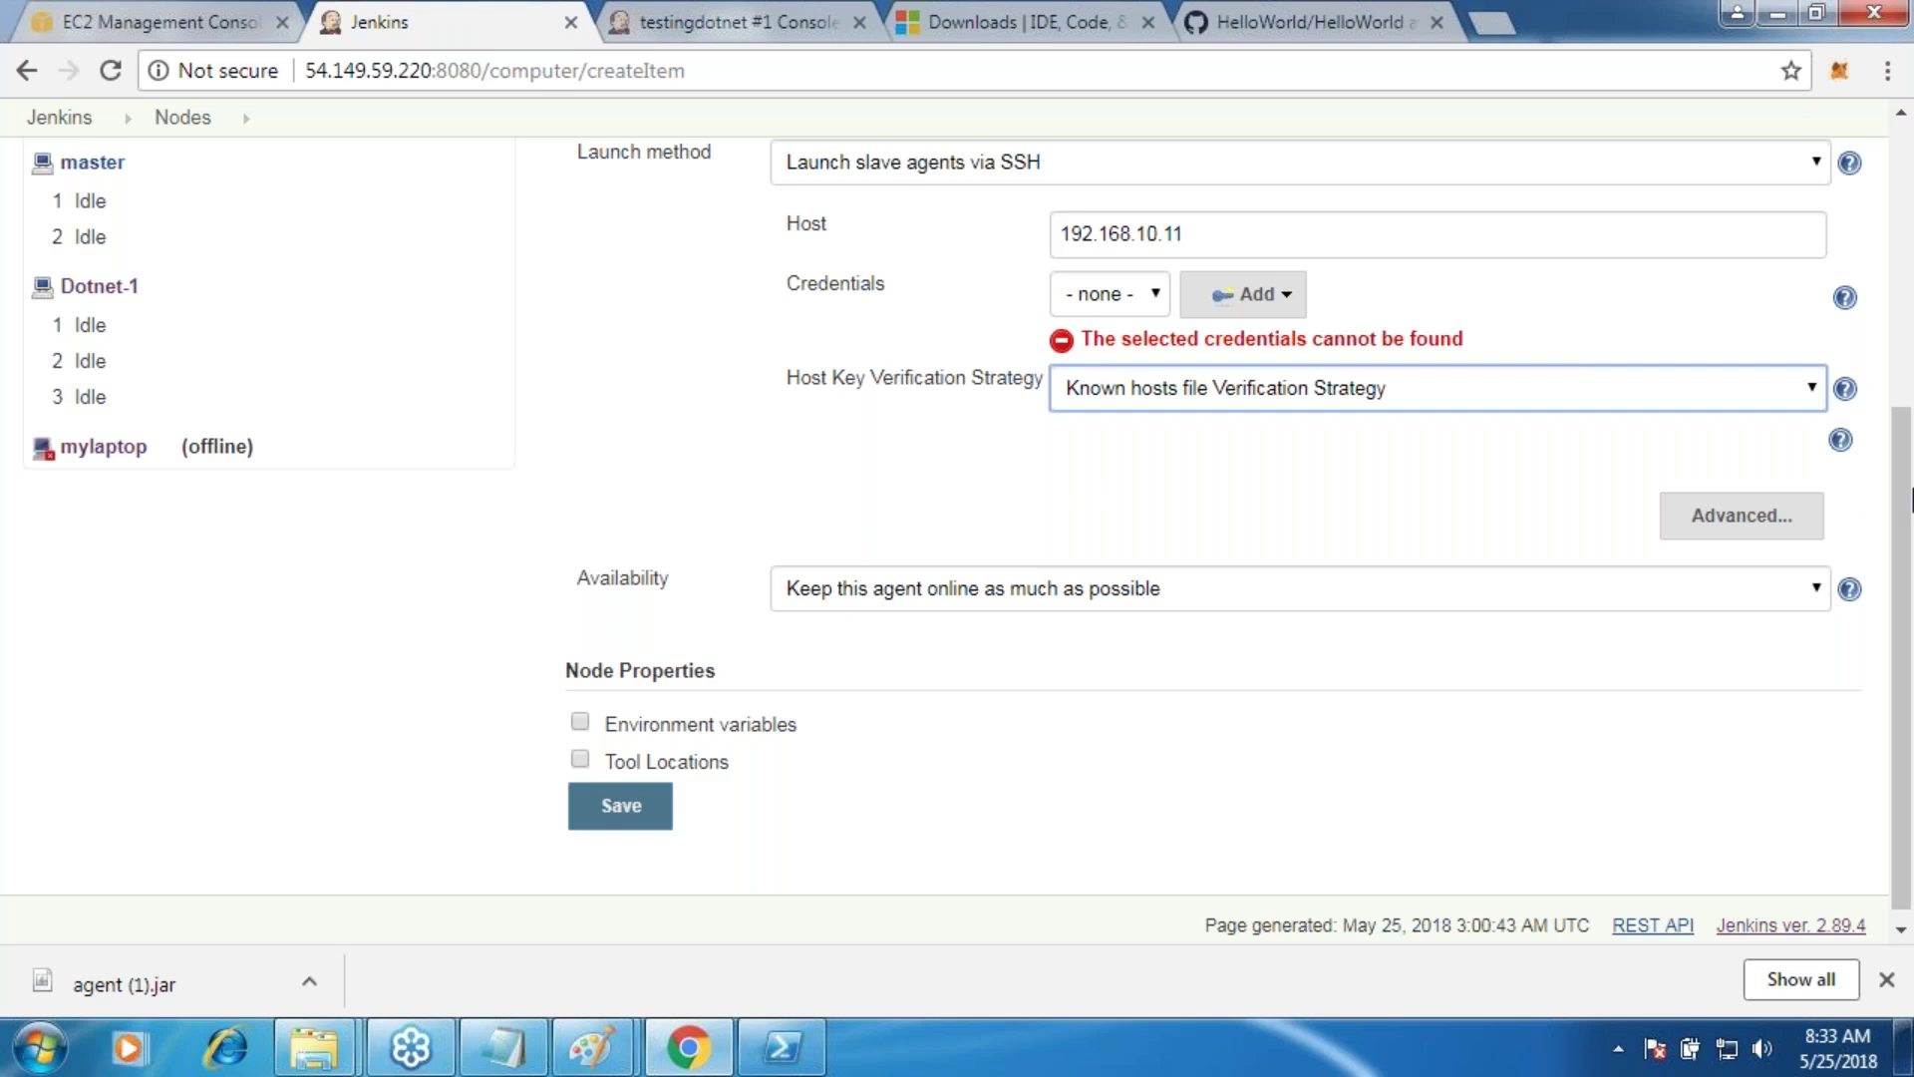
click(1897, 504)
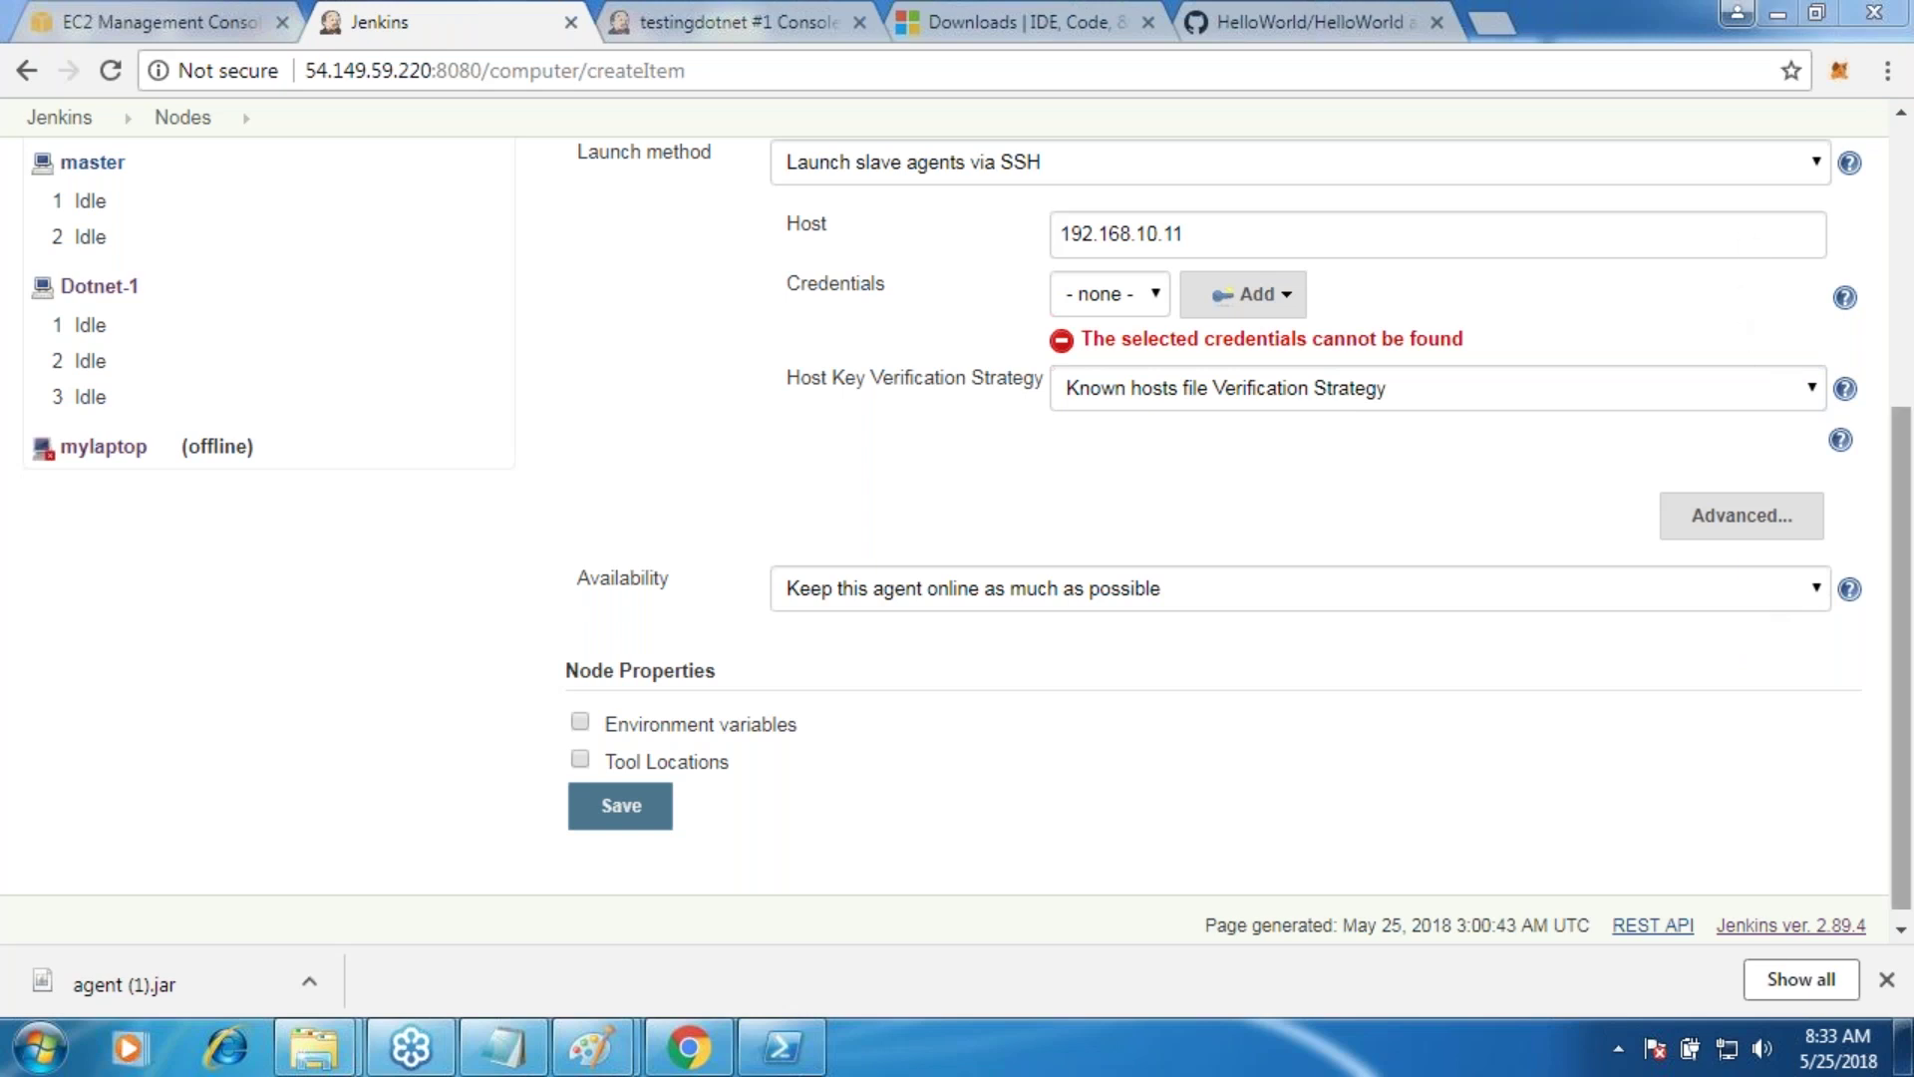
Step: Abandon the unsaved mylinux node form and return to the Manage Jenkins page
click(1904, 686)
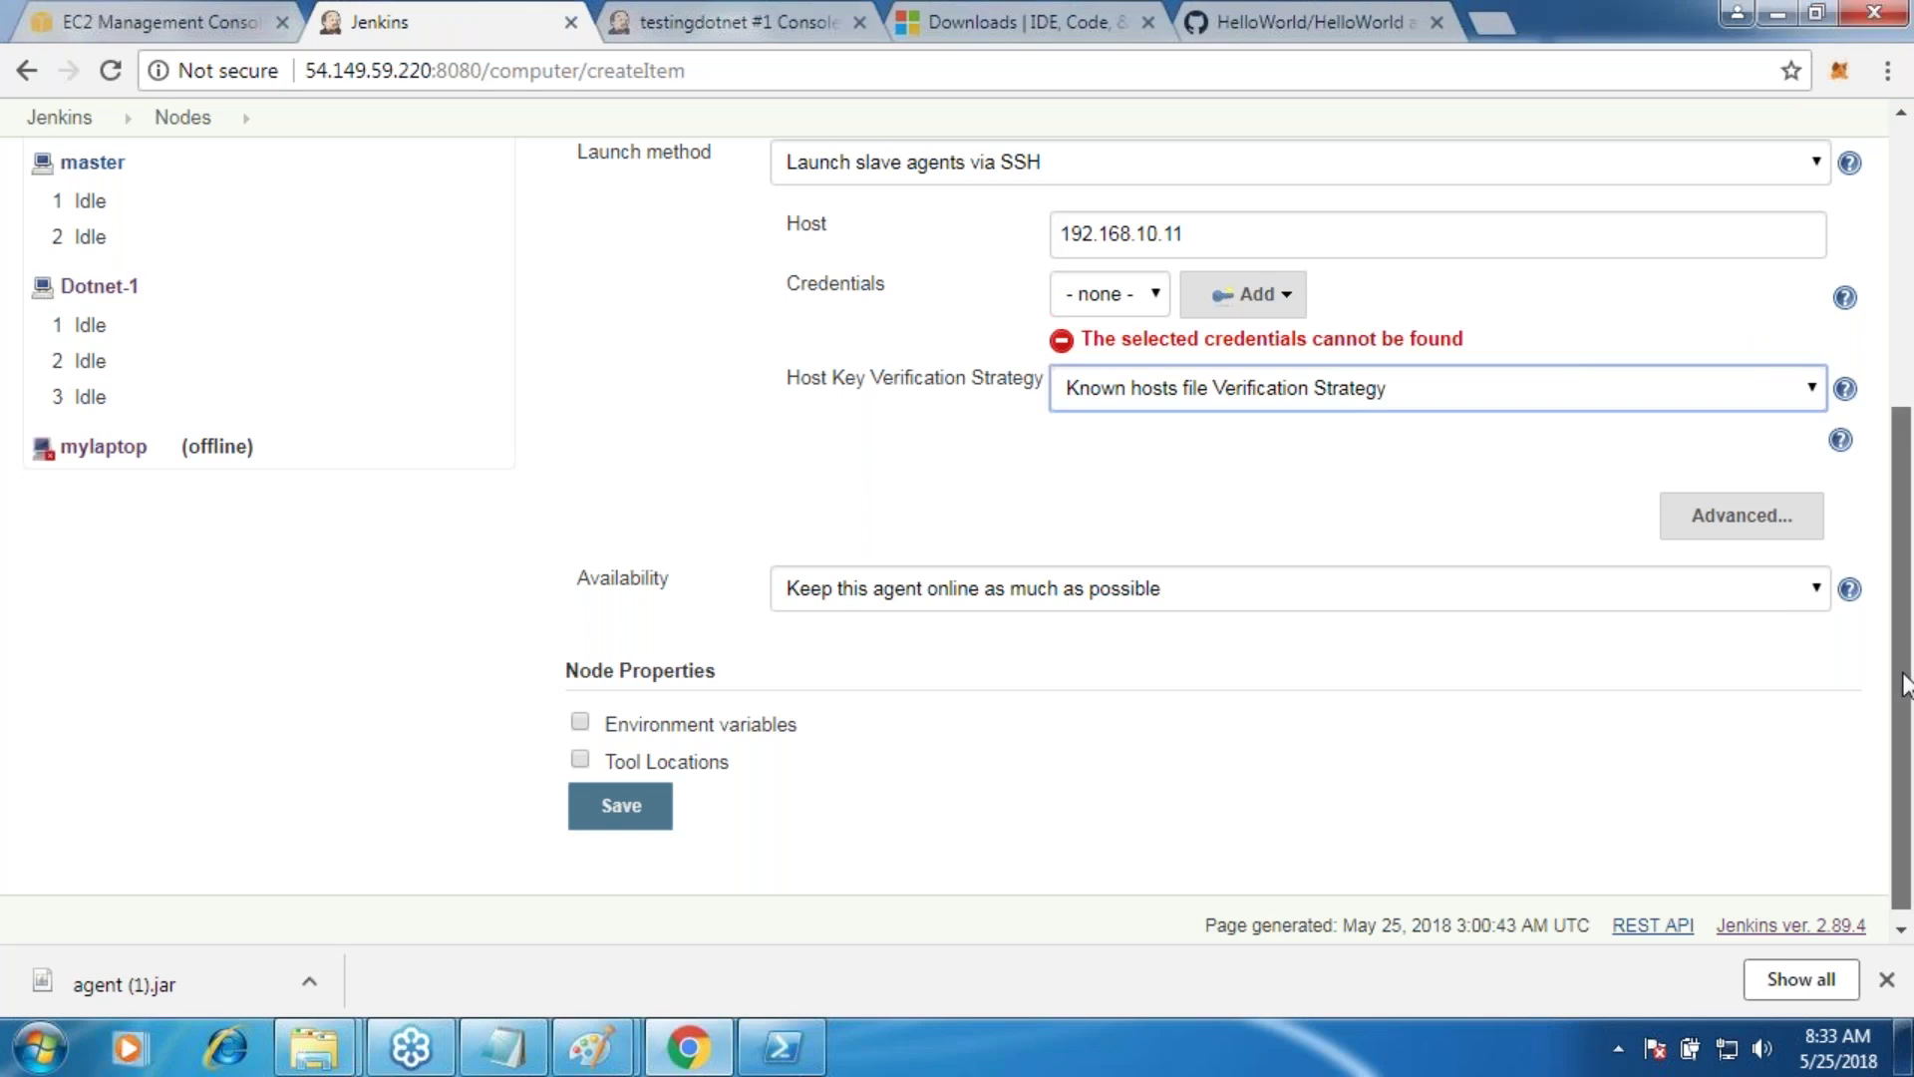
scroll(1904, 686, up, 5)
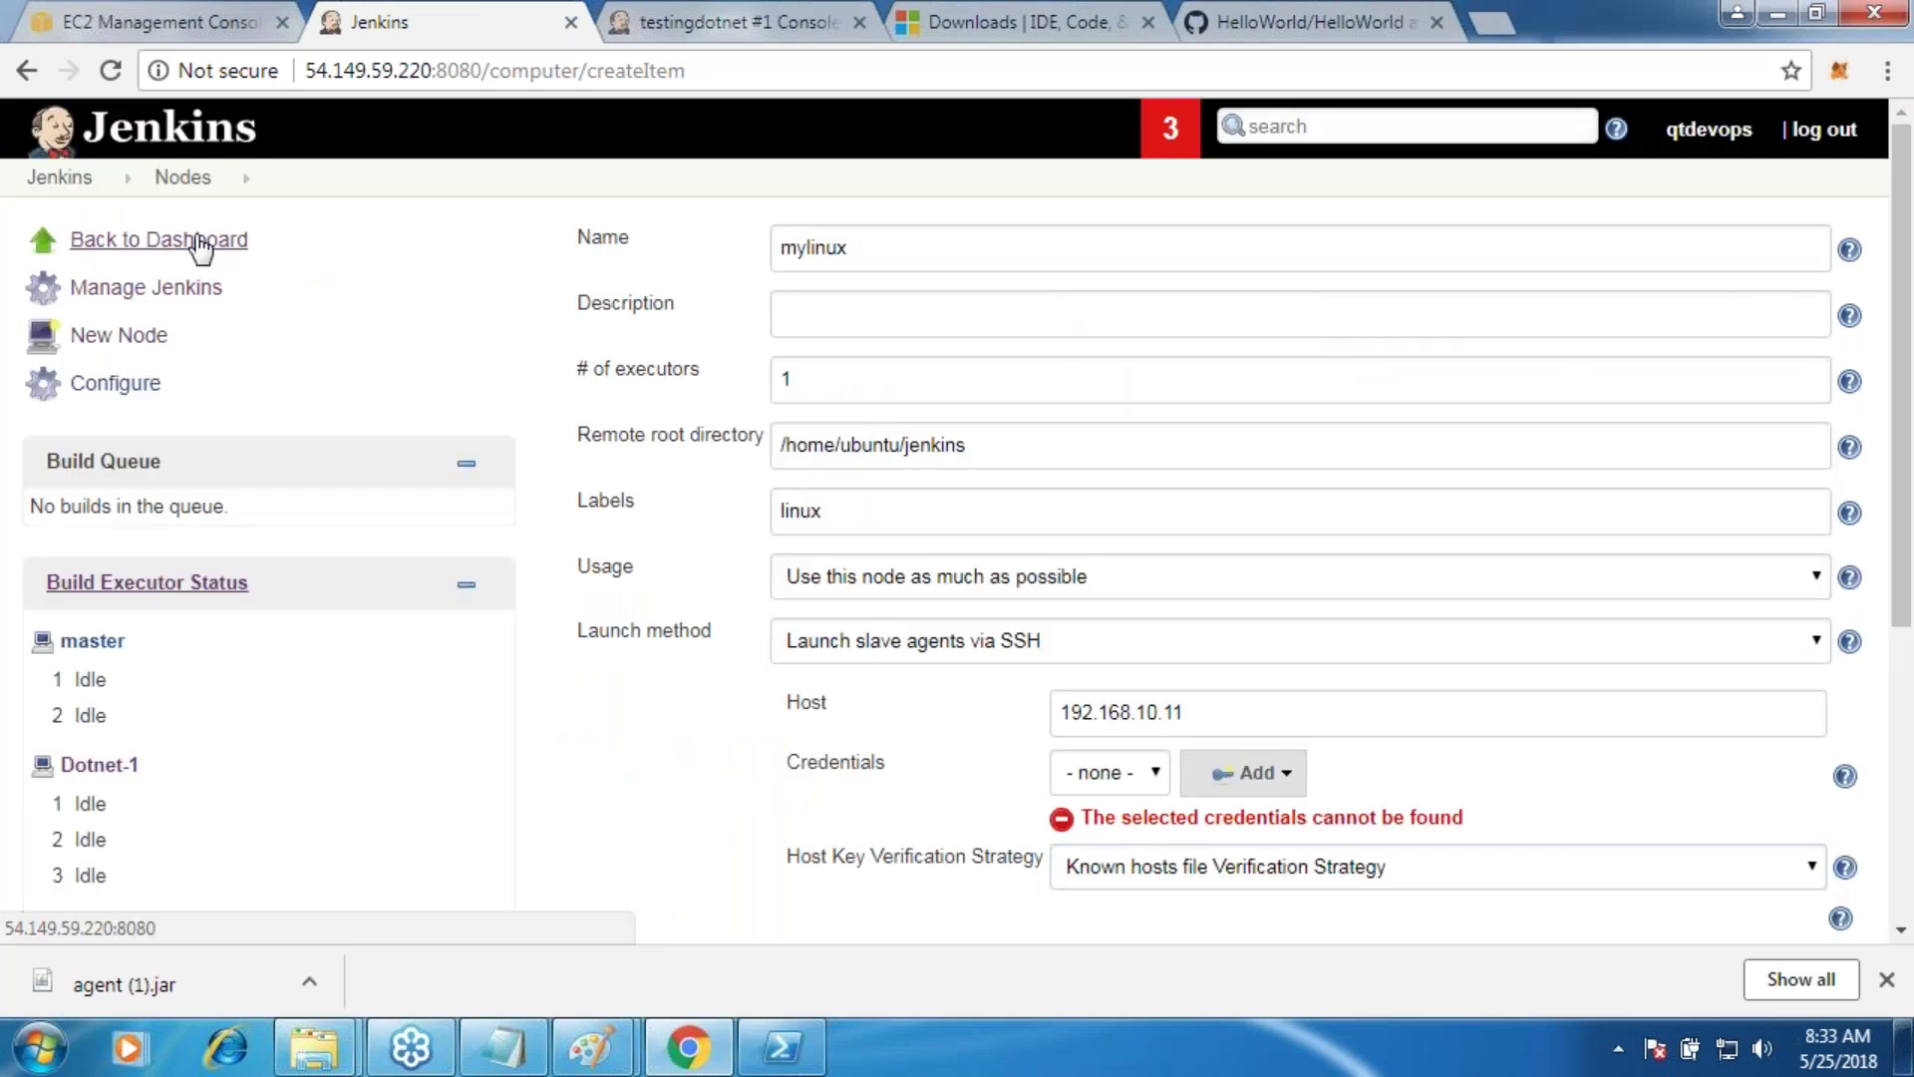
click(200, 239)
click(1117, 228)
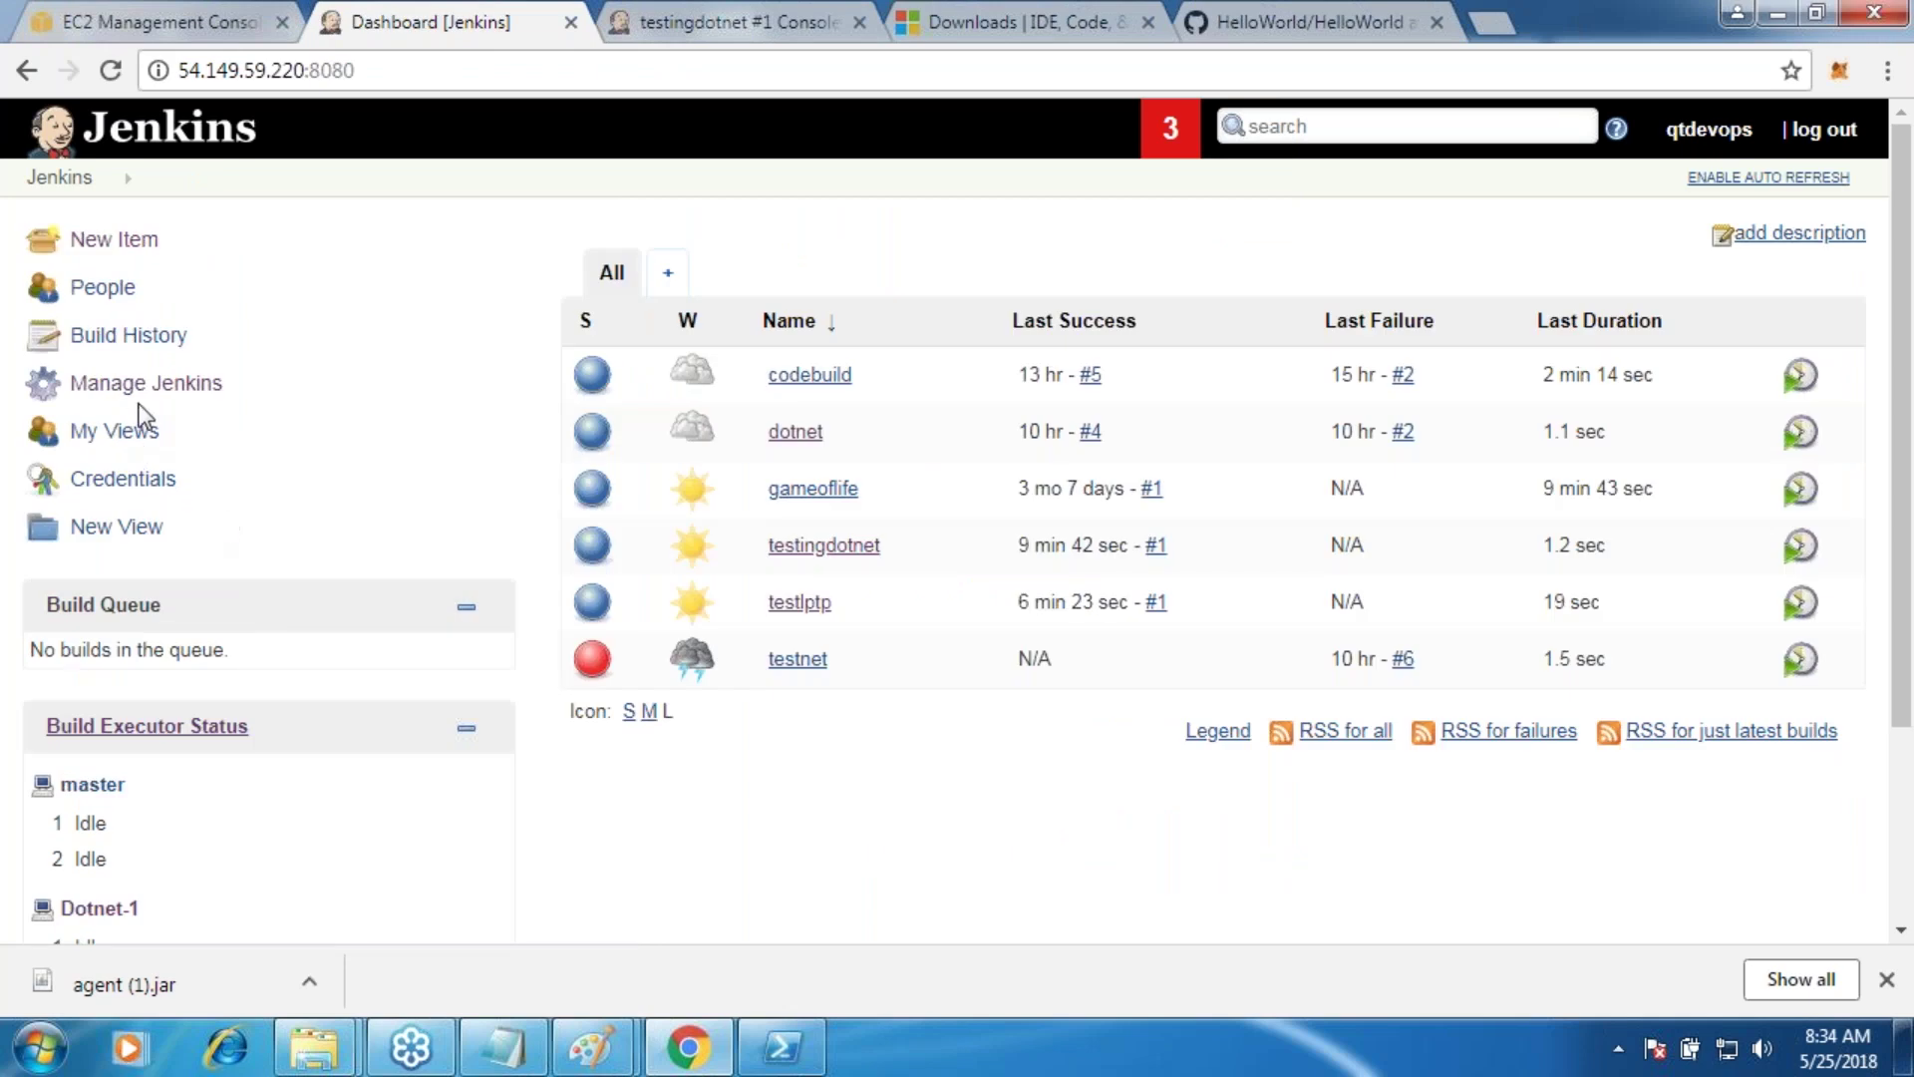
click(155, 389)
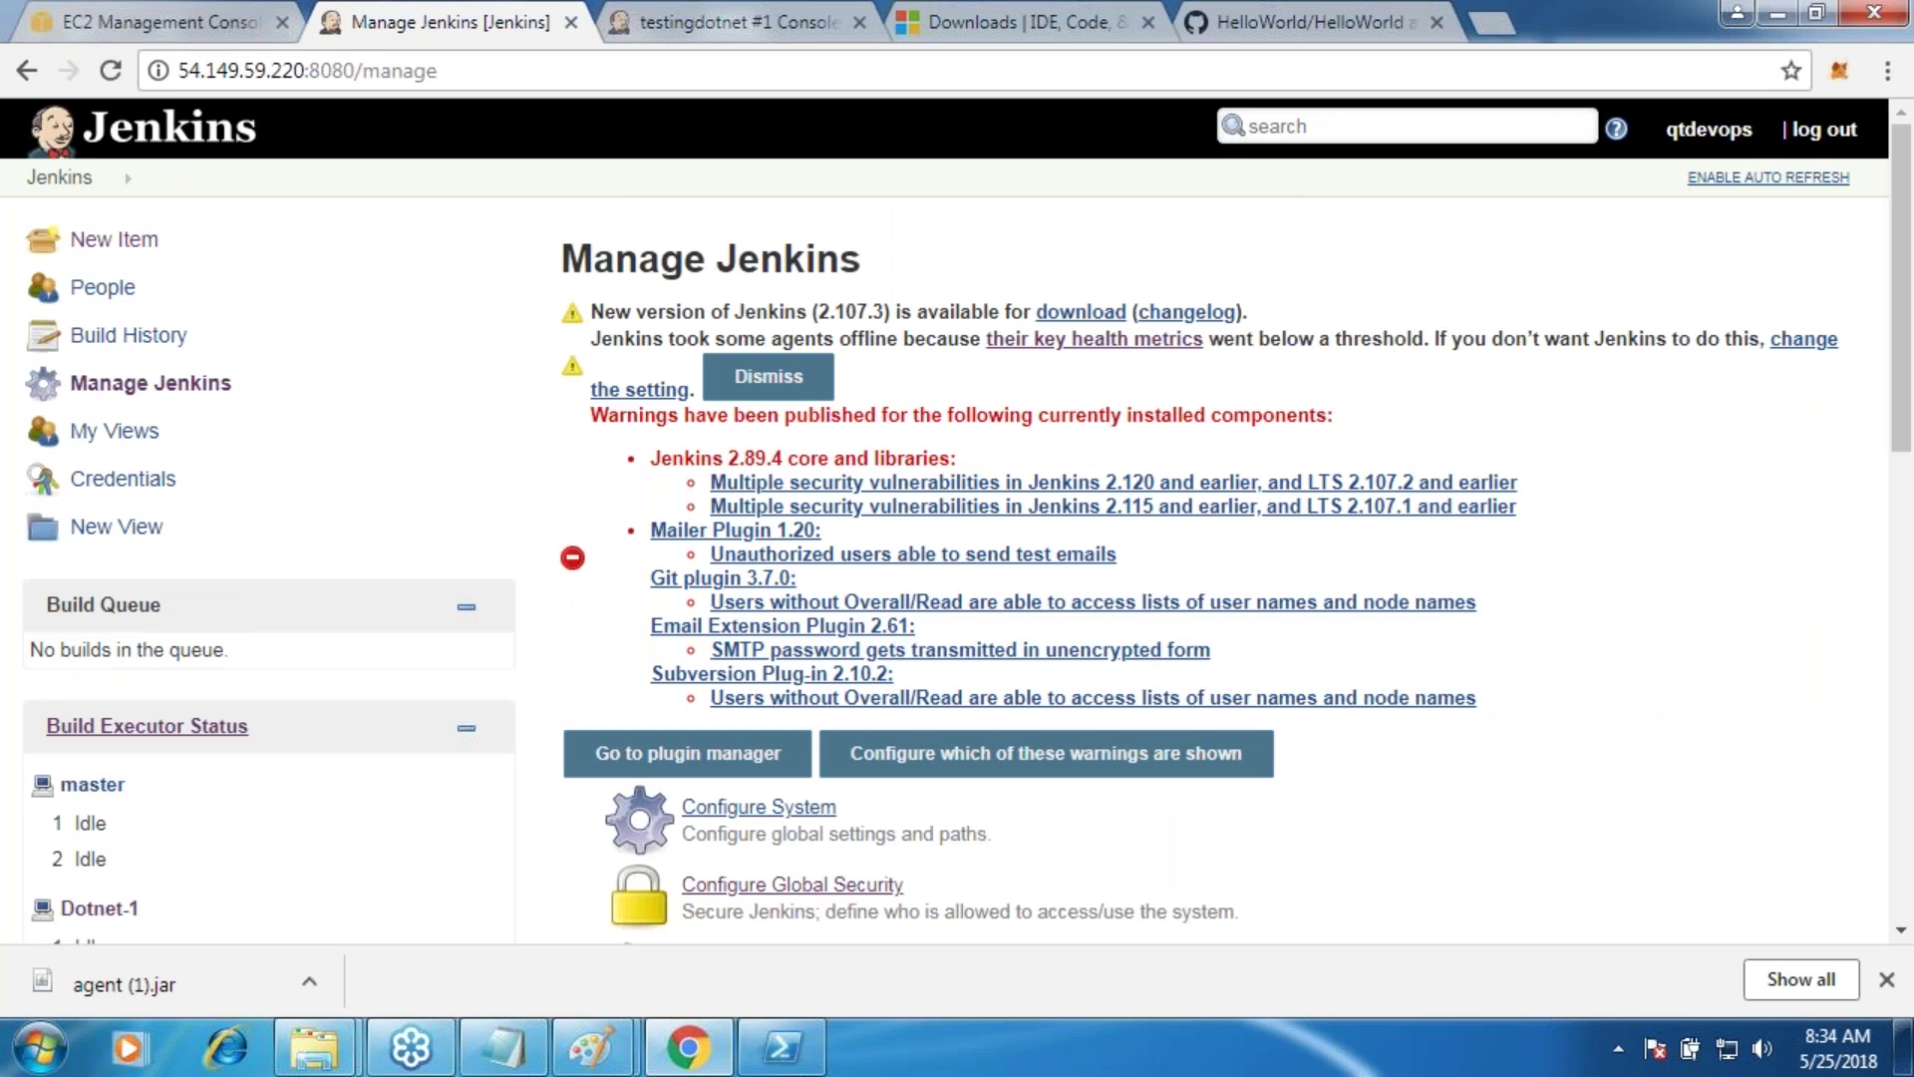
Step: Find Configure Global Security on the Manage Jenkins page and open it
scroll(957, 518, down, 1)
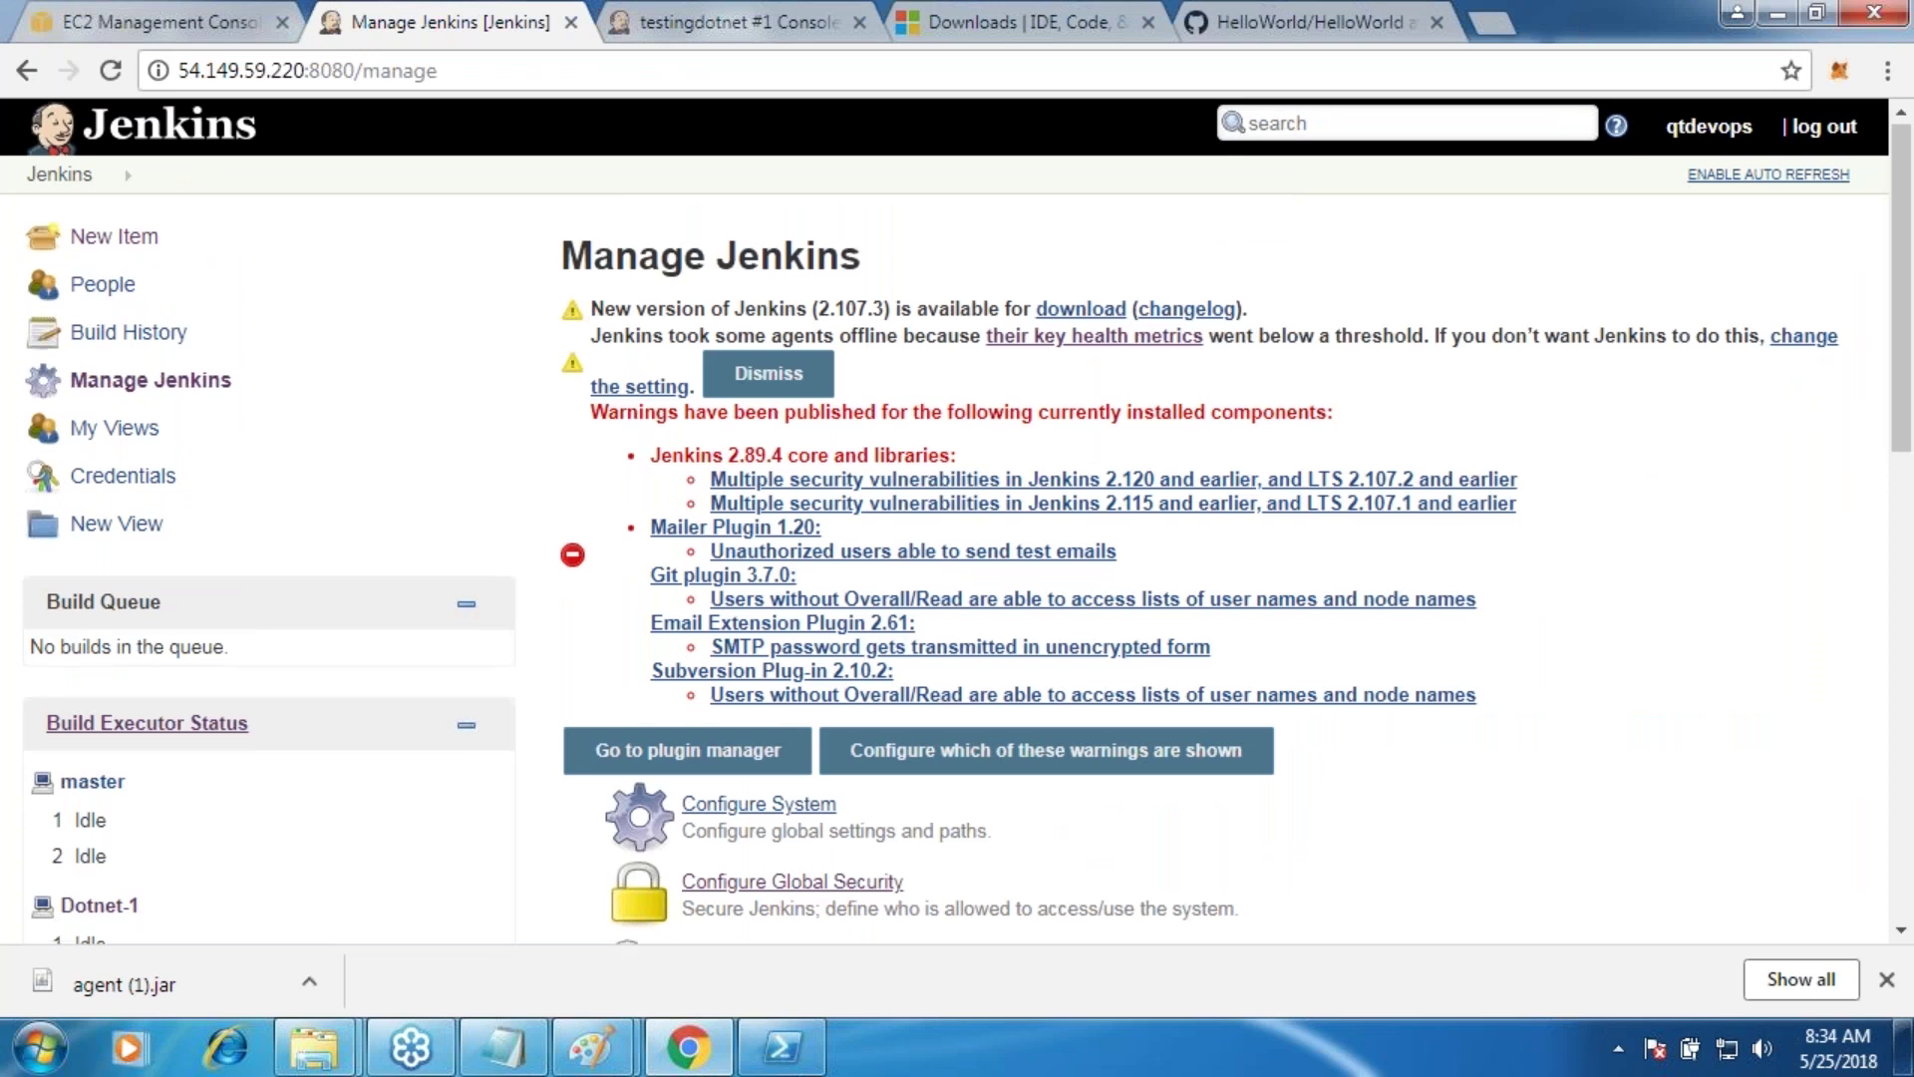
scroll(957, 558, down, 6)
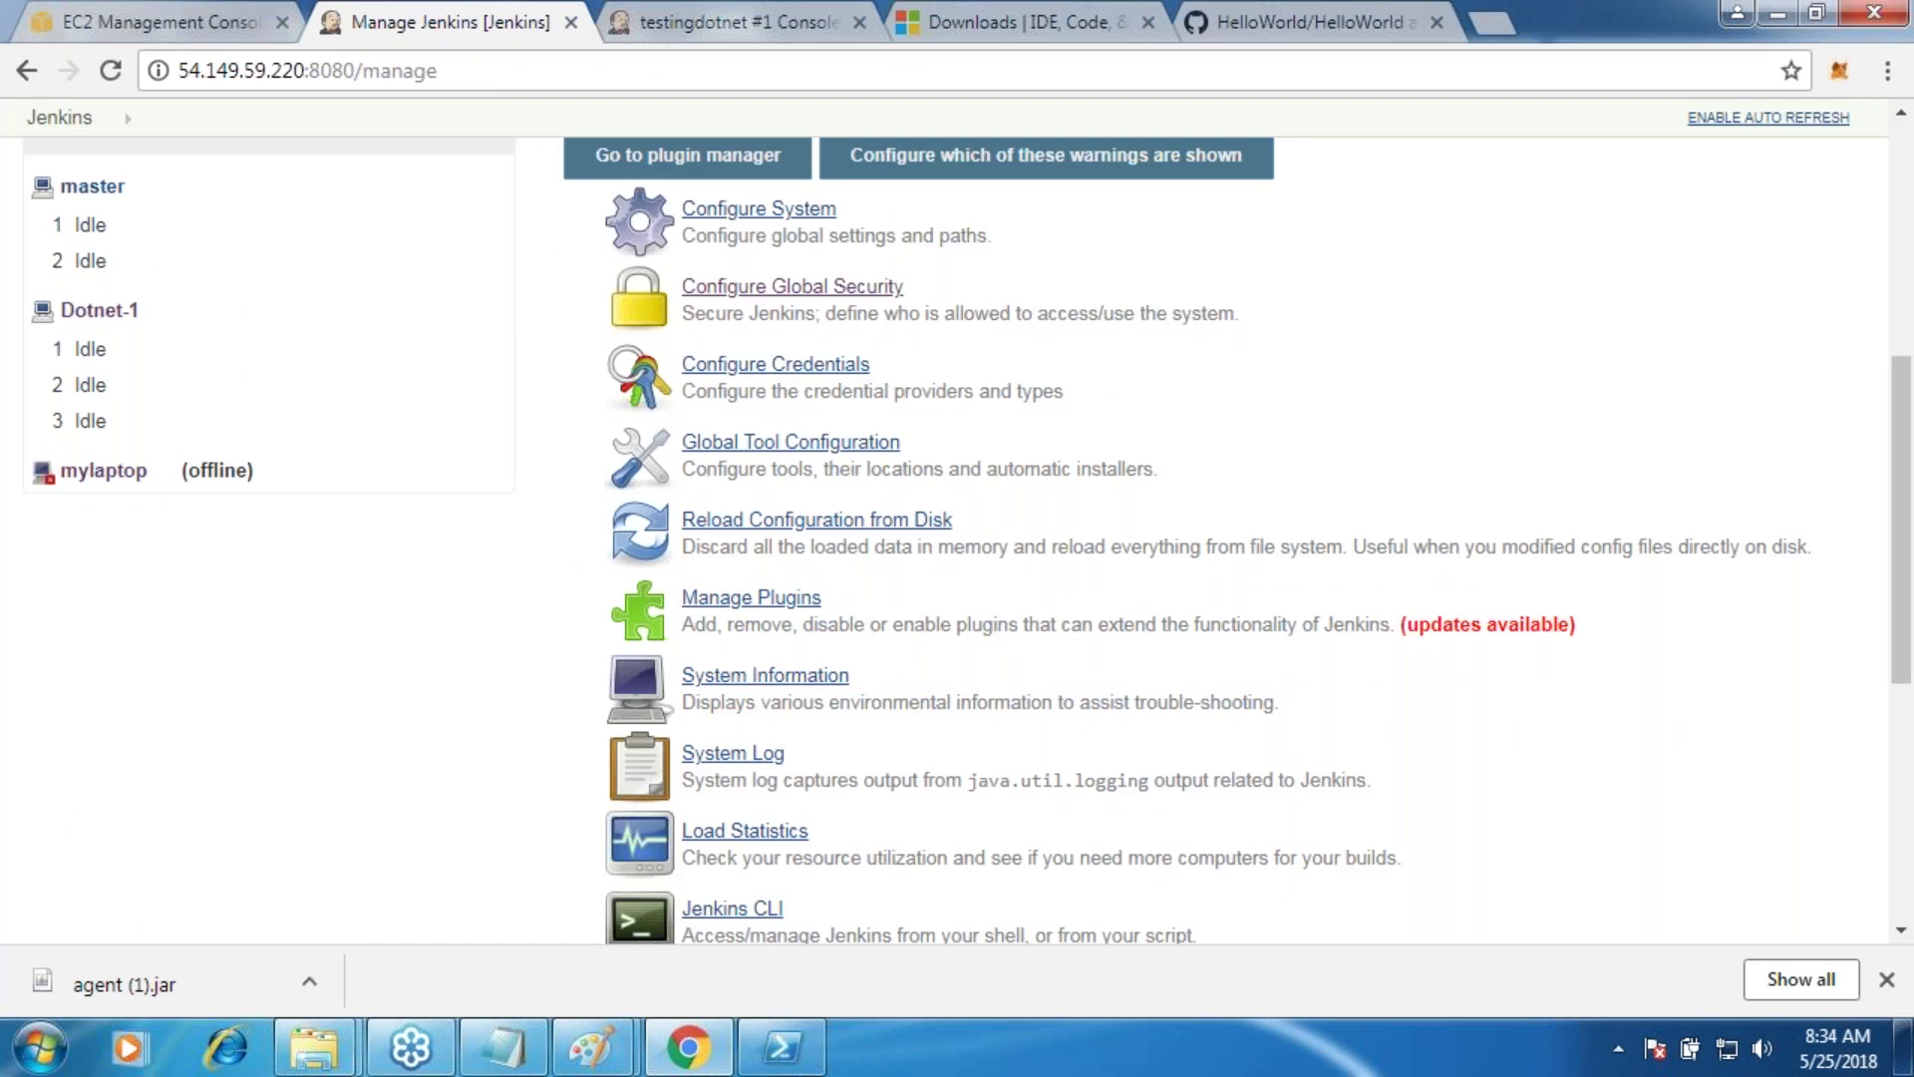
scroll(957, 539, down, 1)
scroll(957, 539, down, 1)
scroll(957, 538, down, 1)
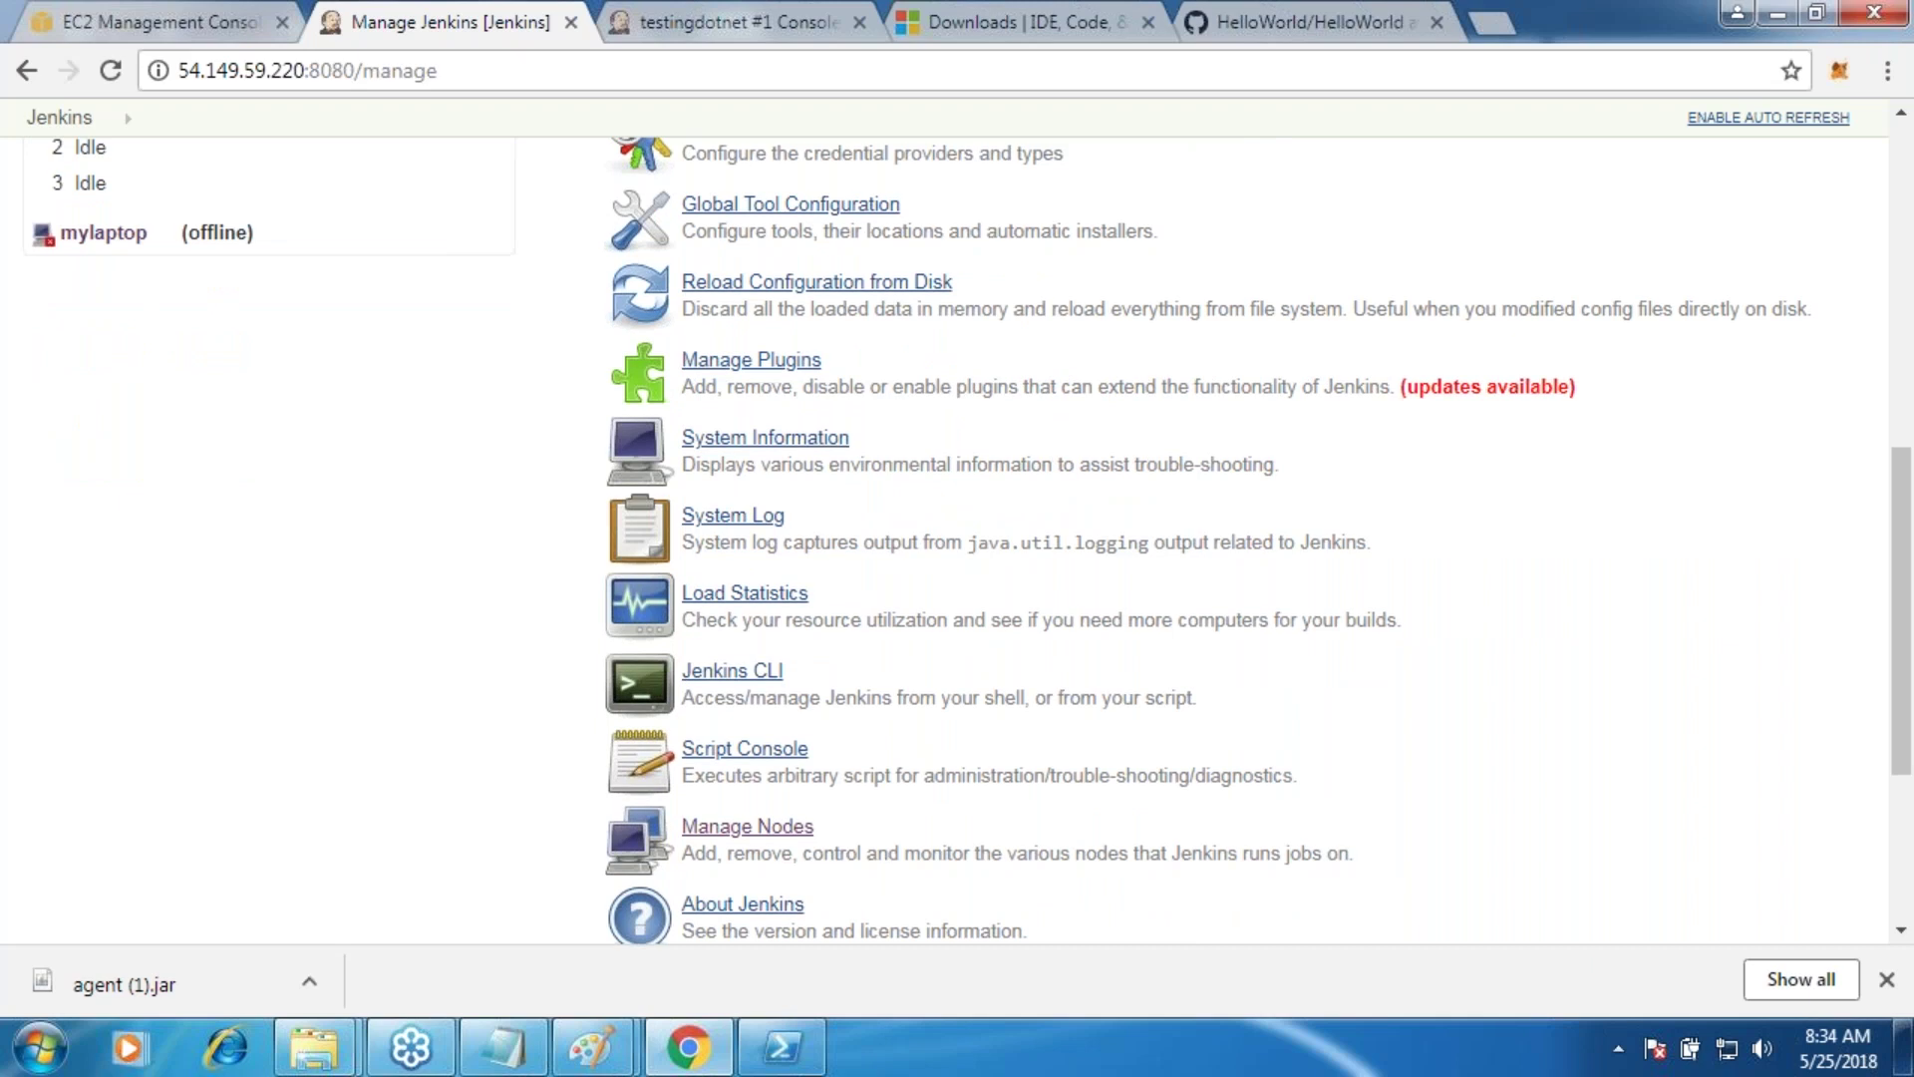
scroll(957, 539, up, 4)
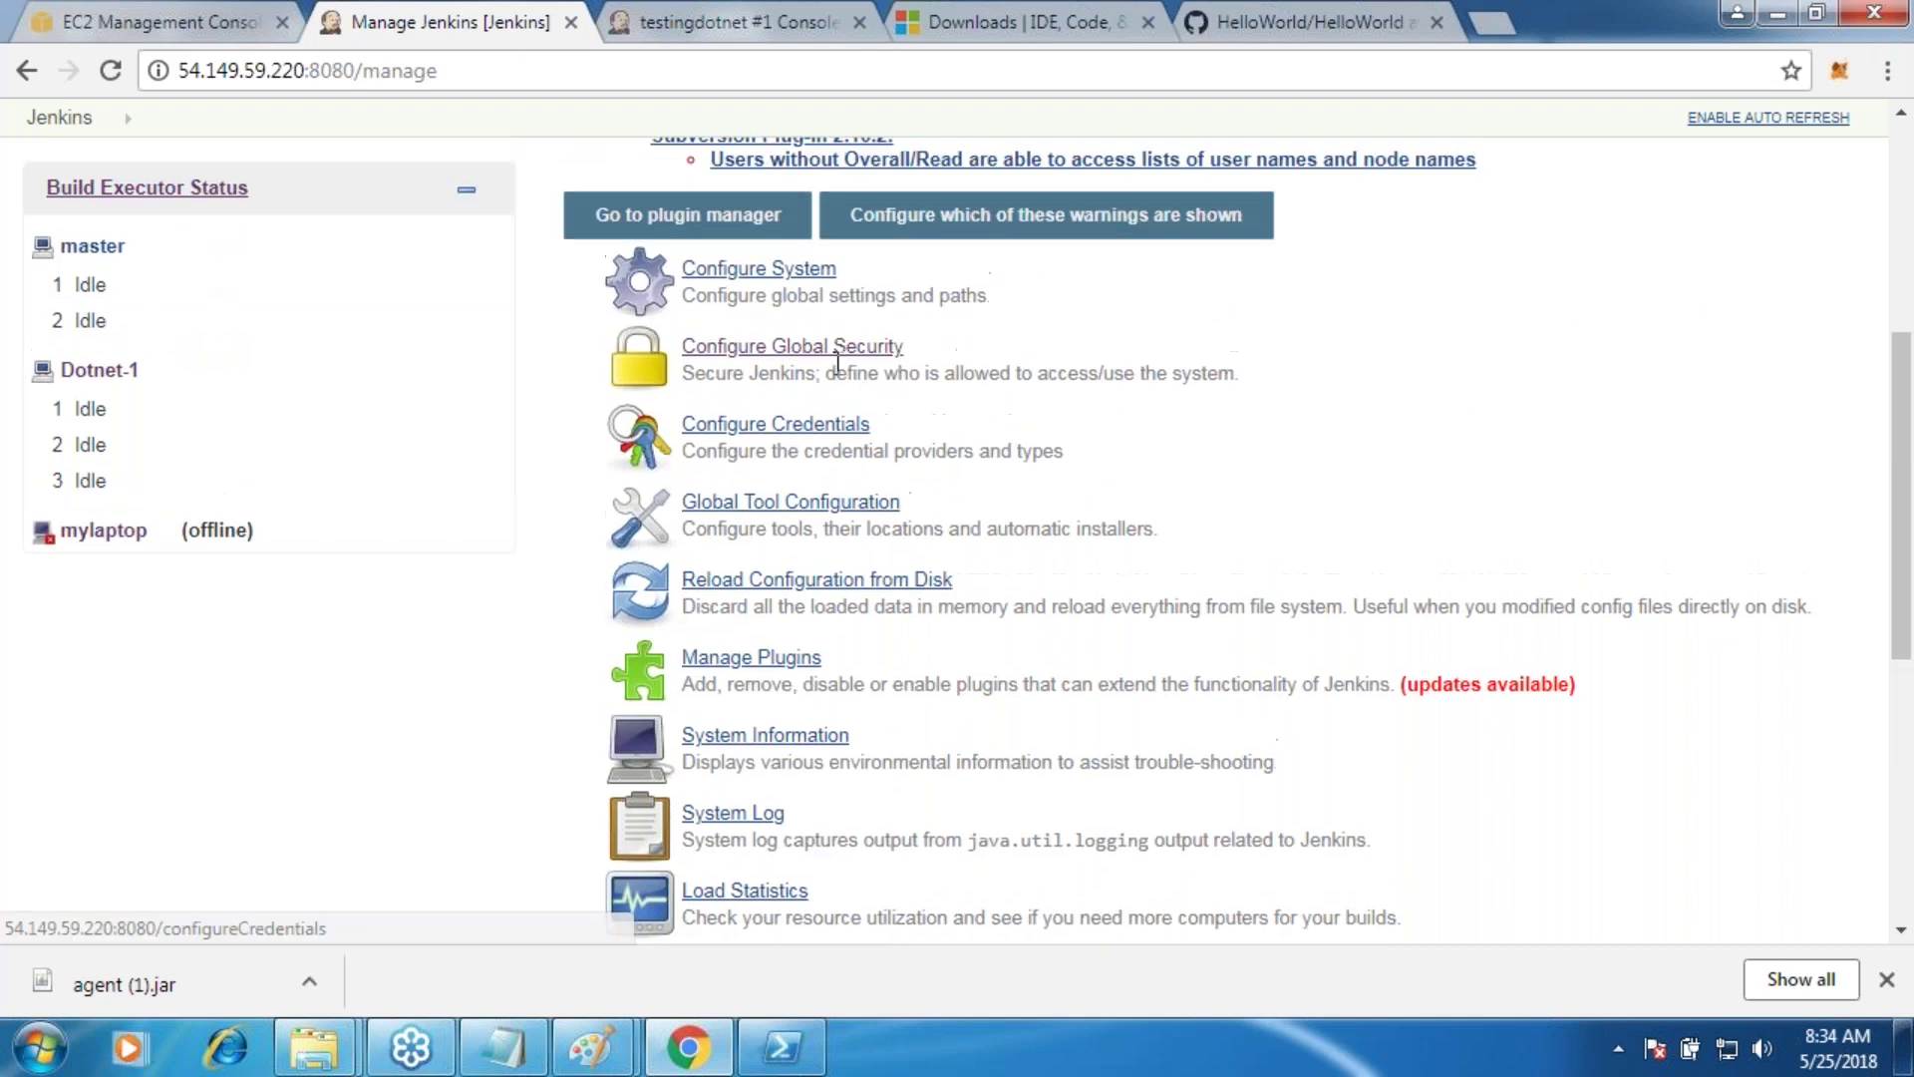
click(788, 346)
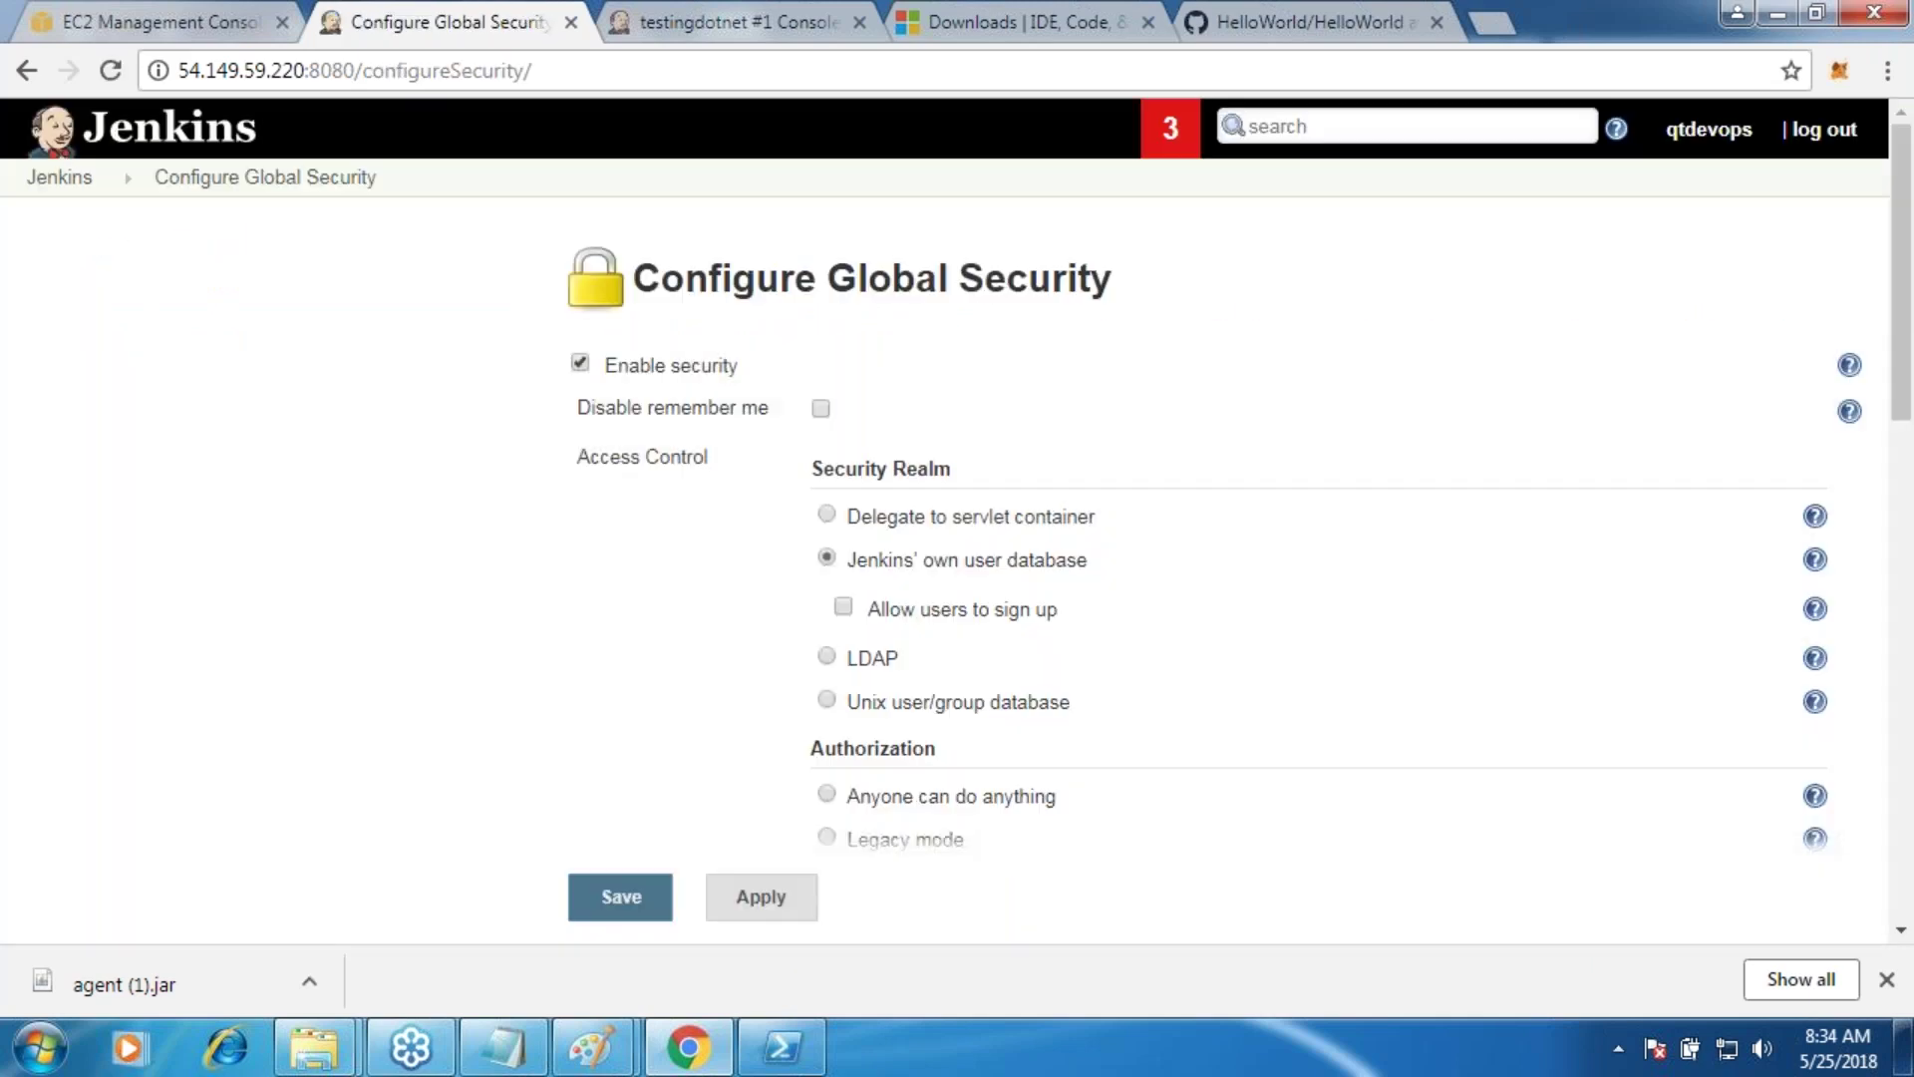
scroll(958, 473, down, 1)
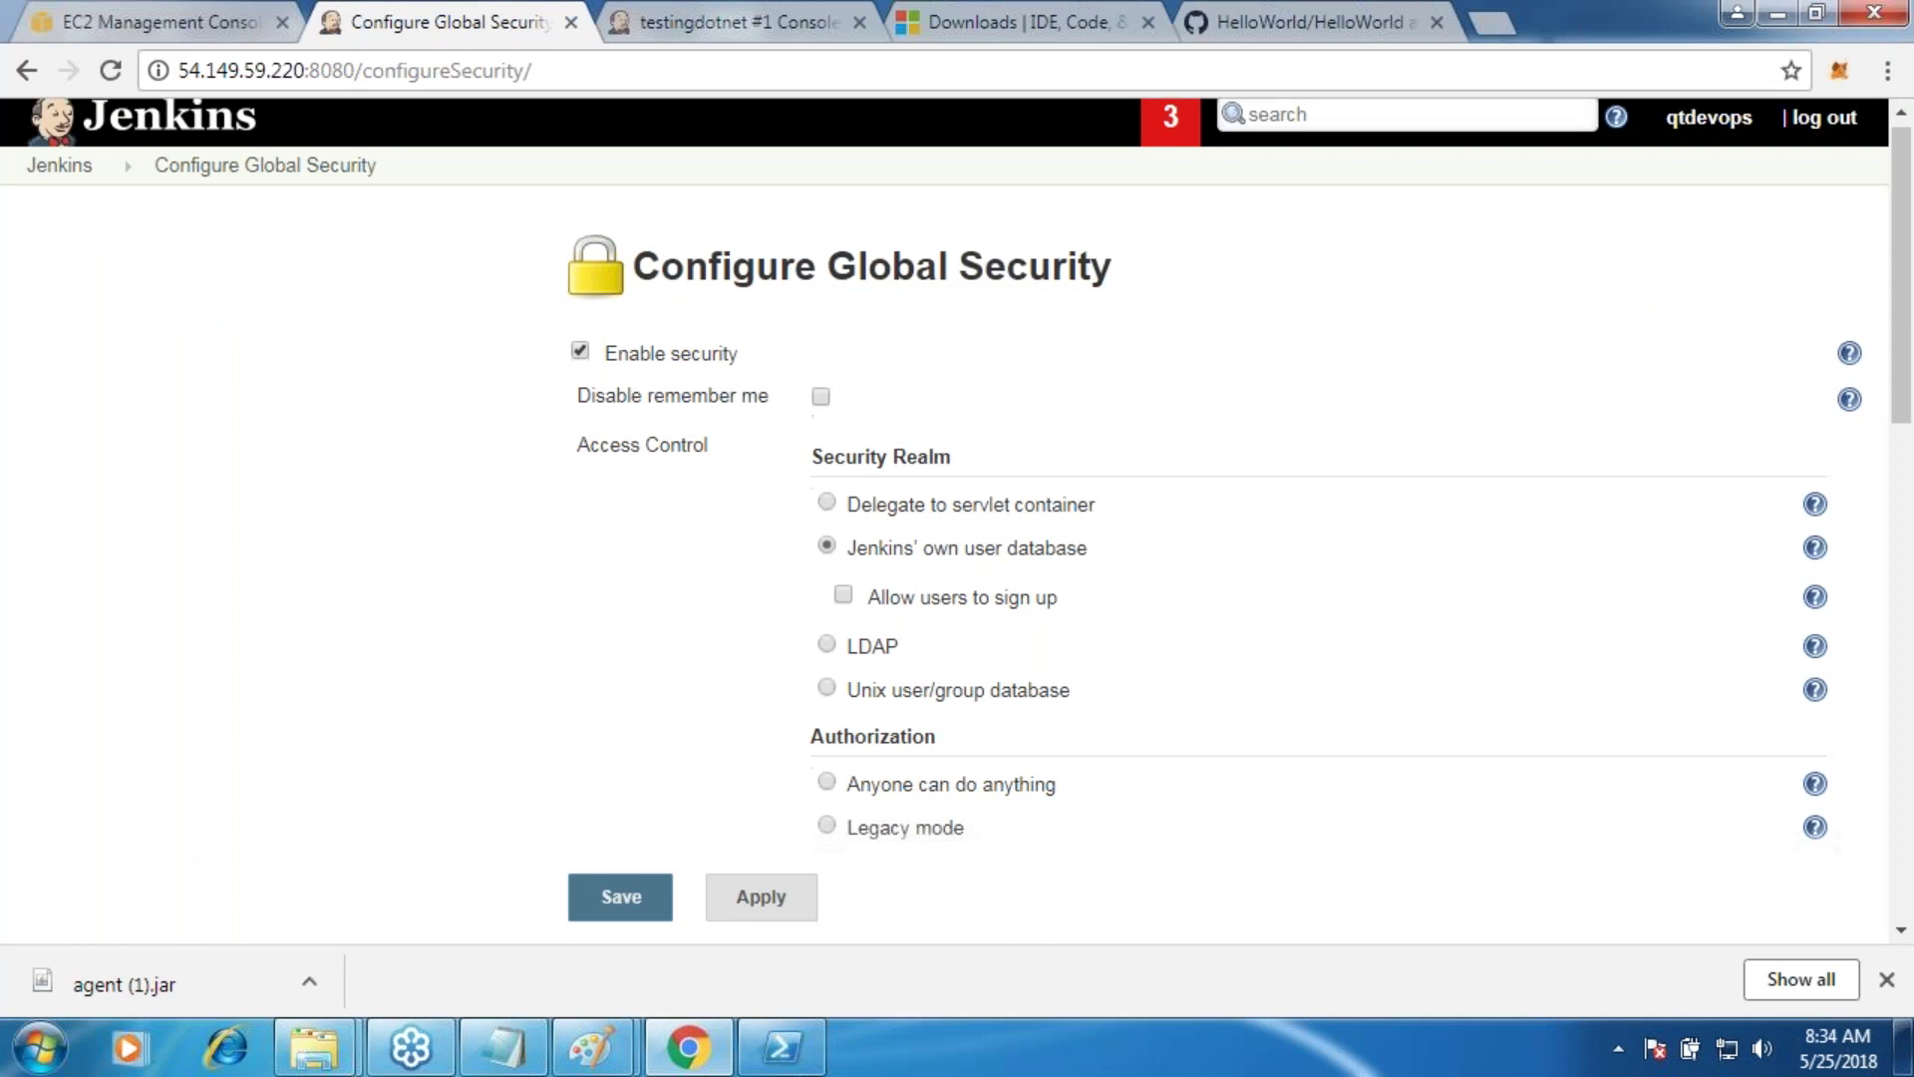
scroll(958, 519, down, 4)
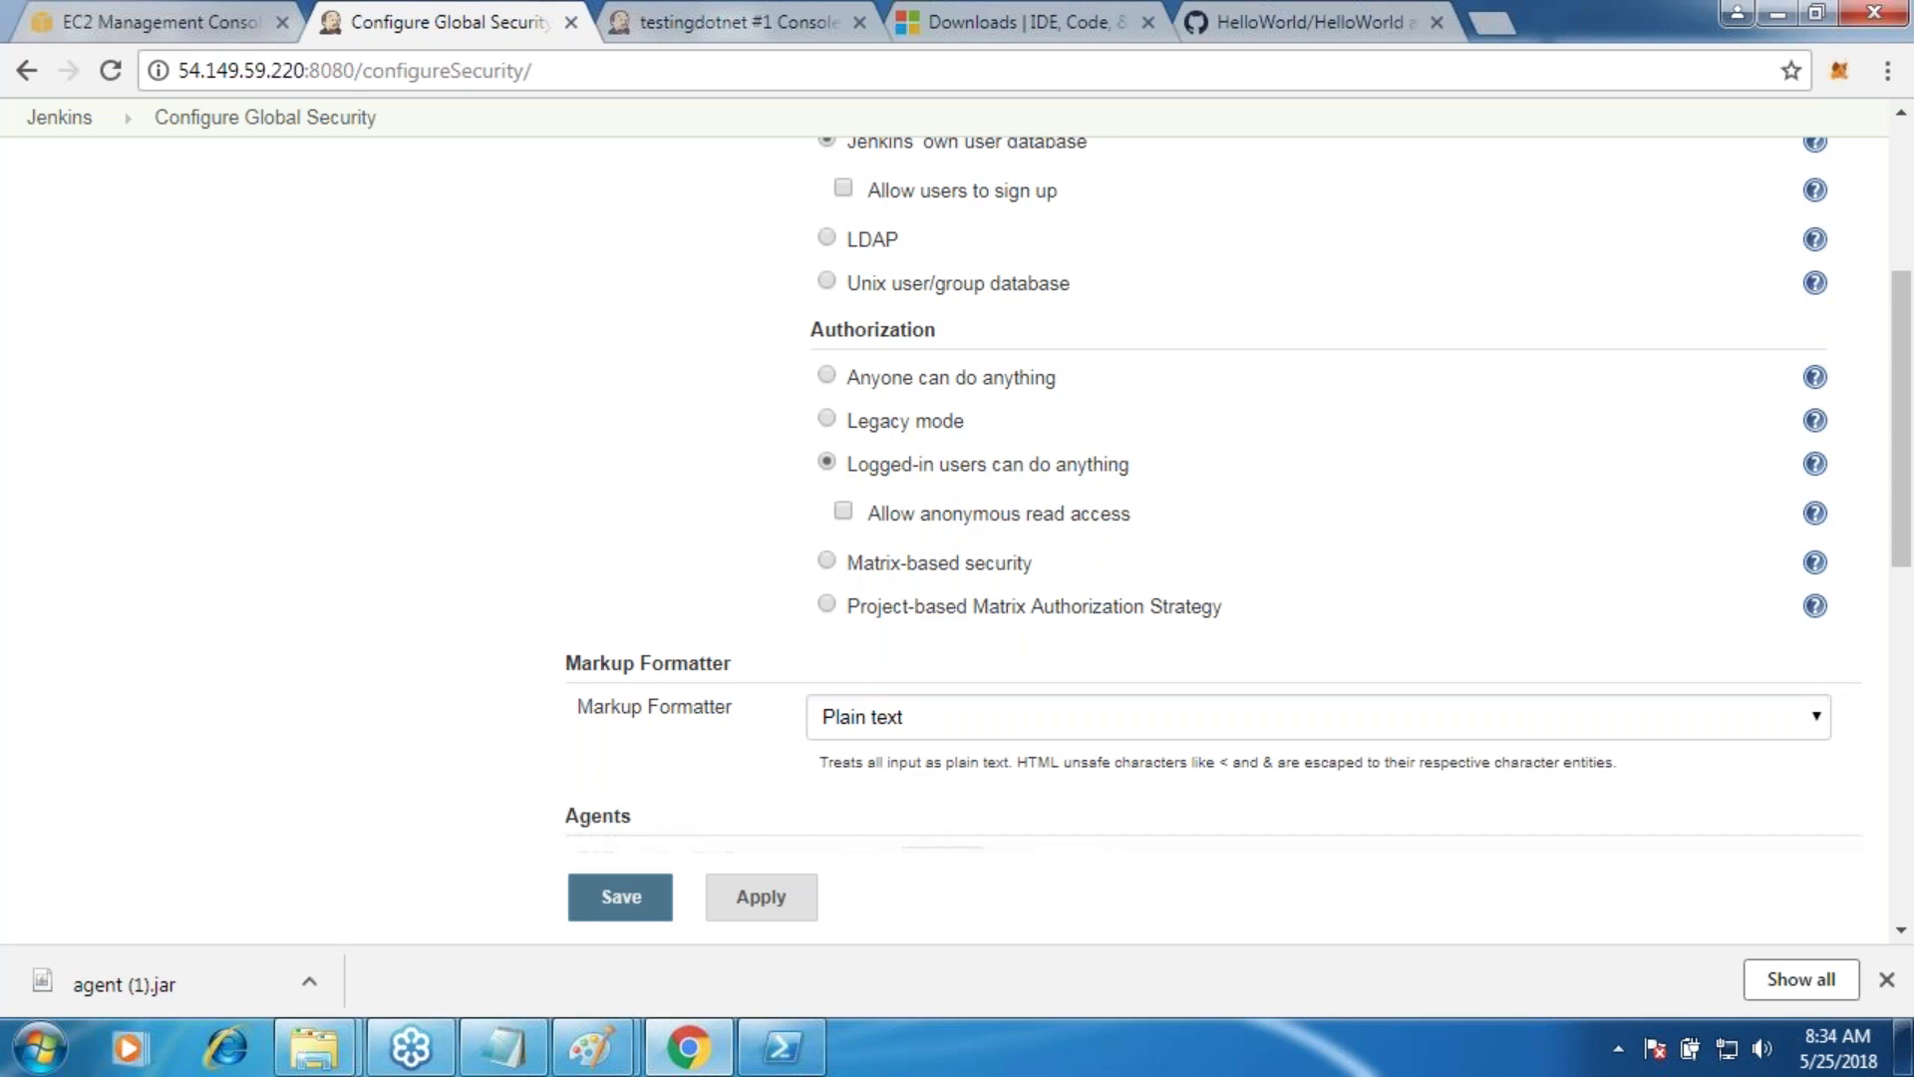
Step: Set authorization to Project-based Matrix Authorization Strategy, unsaved, and head to the Jenkins dashboard
click(828, 562)
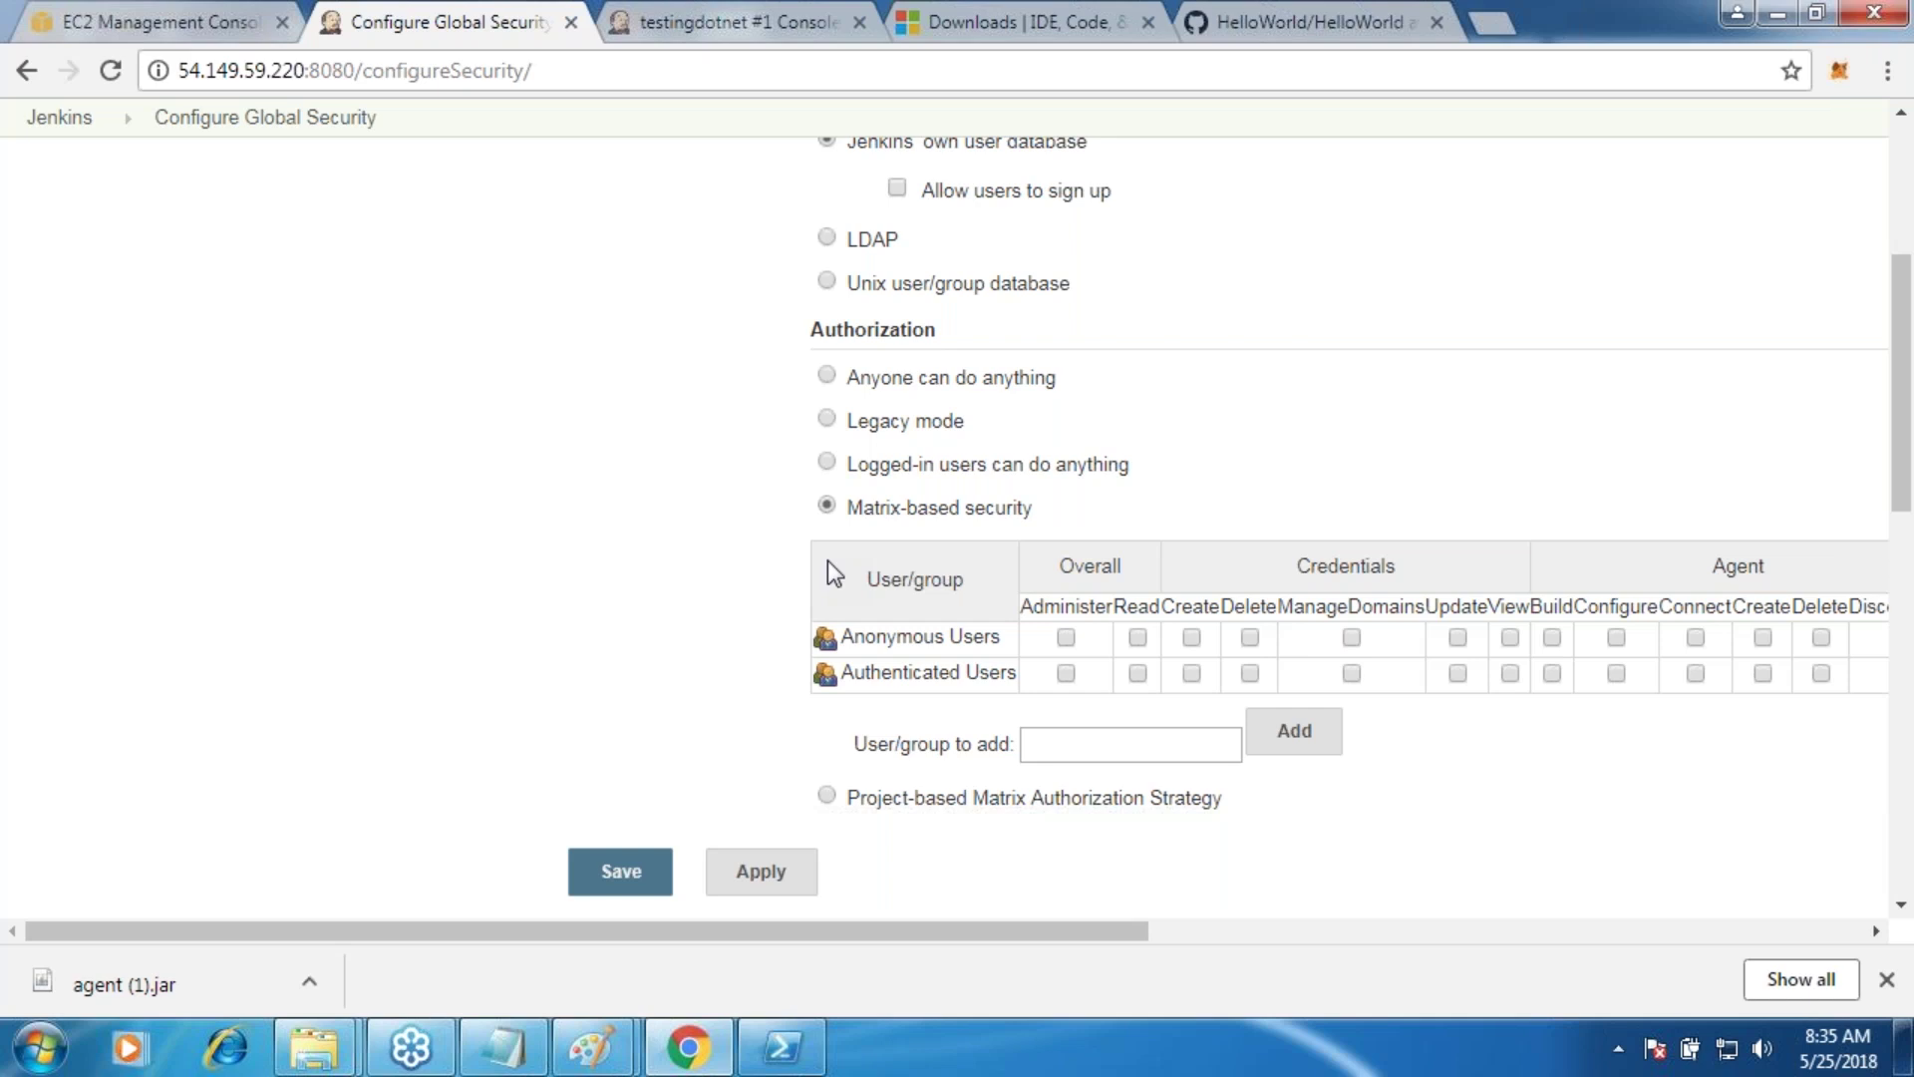
click(827, 795)
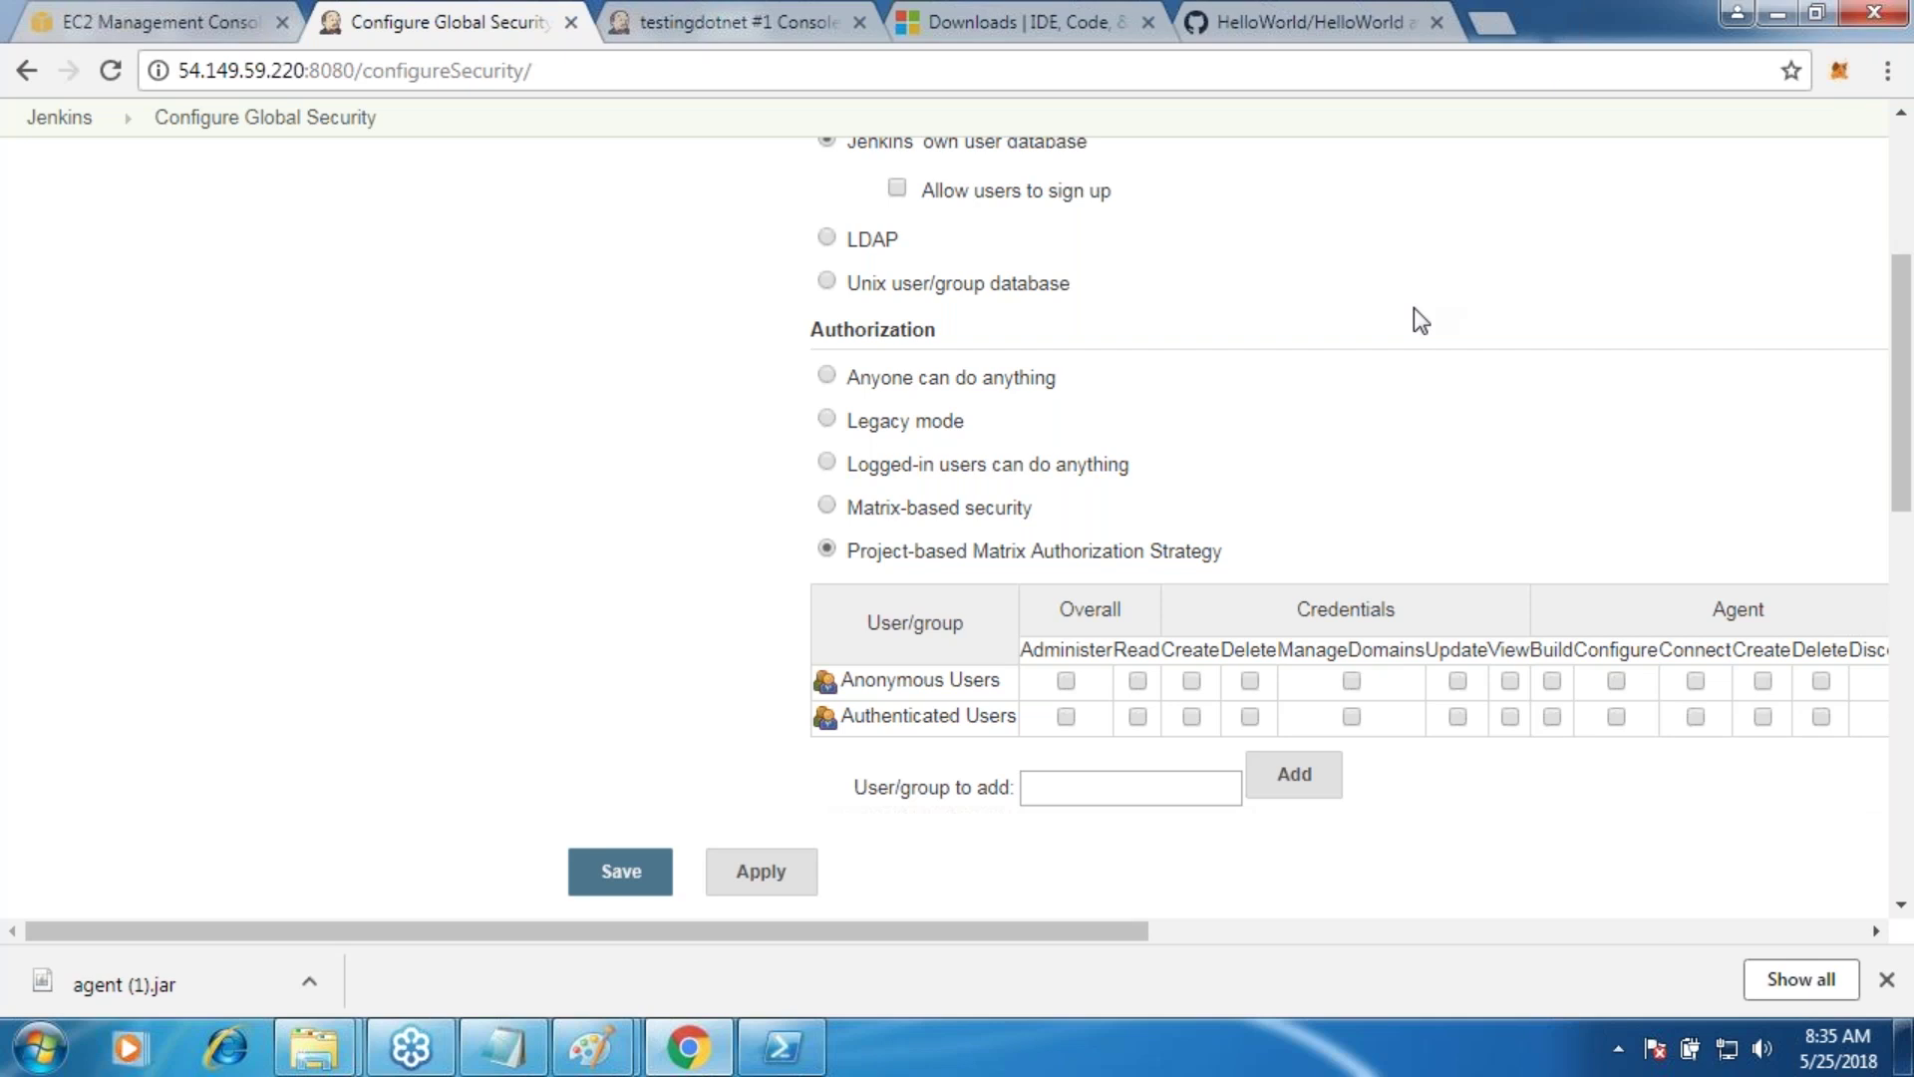
scroll(1414, 307, up, 2)
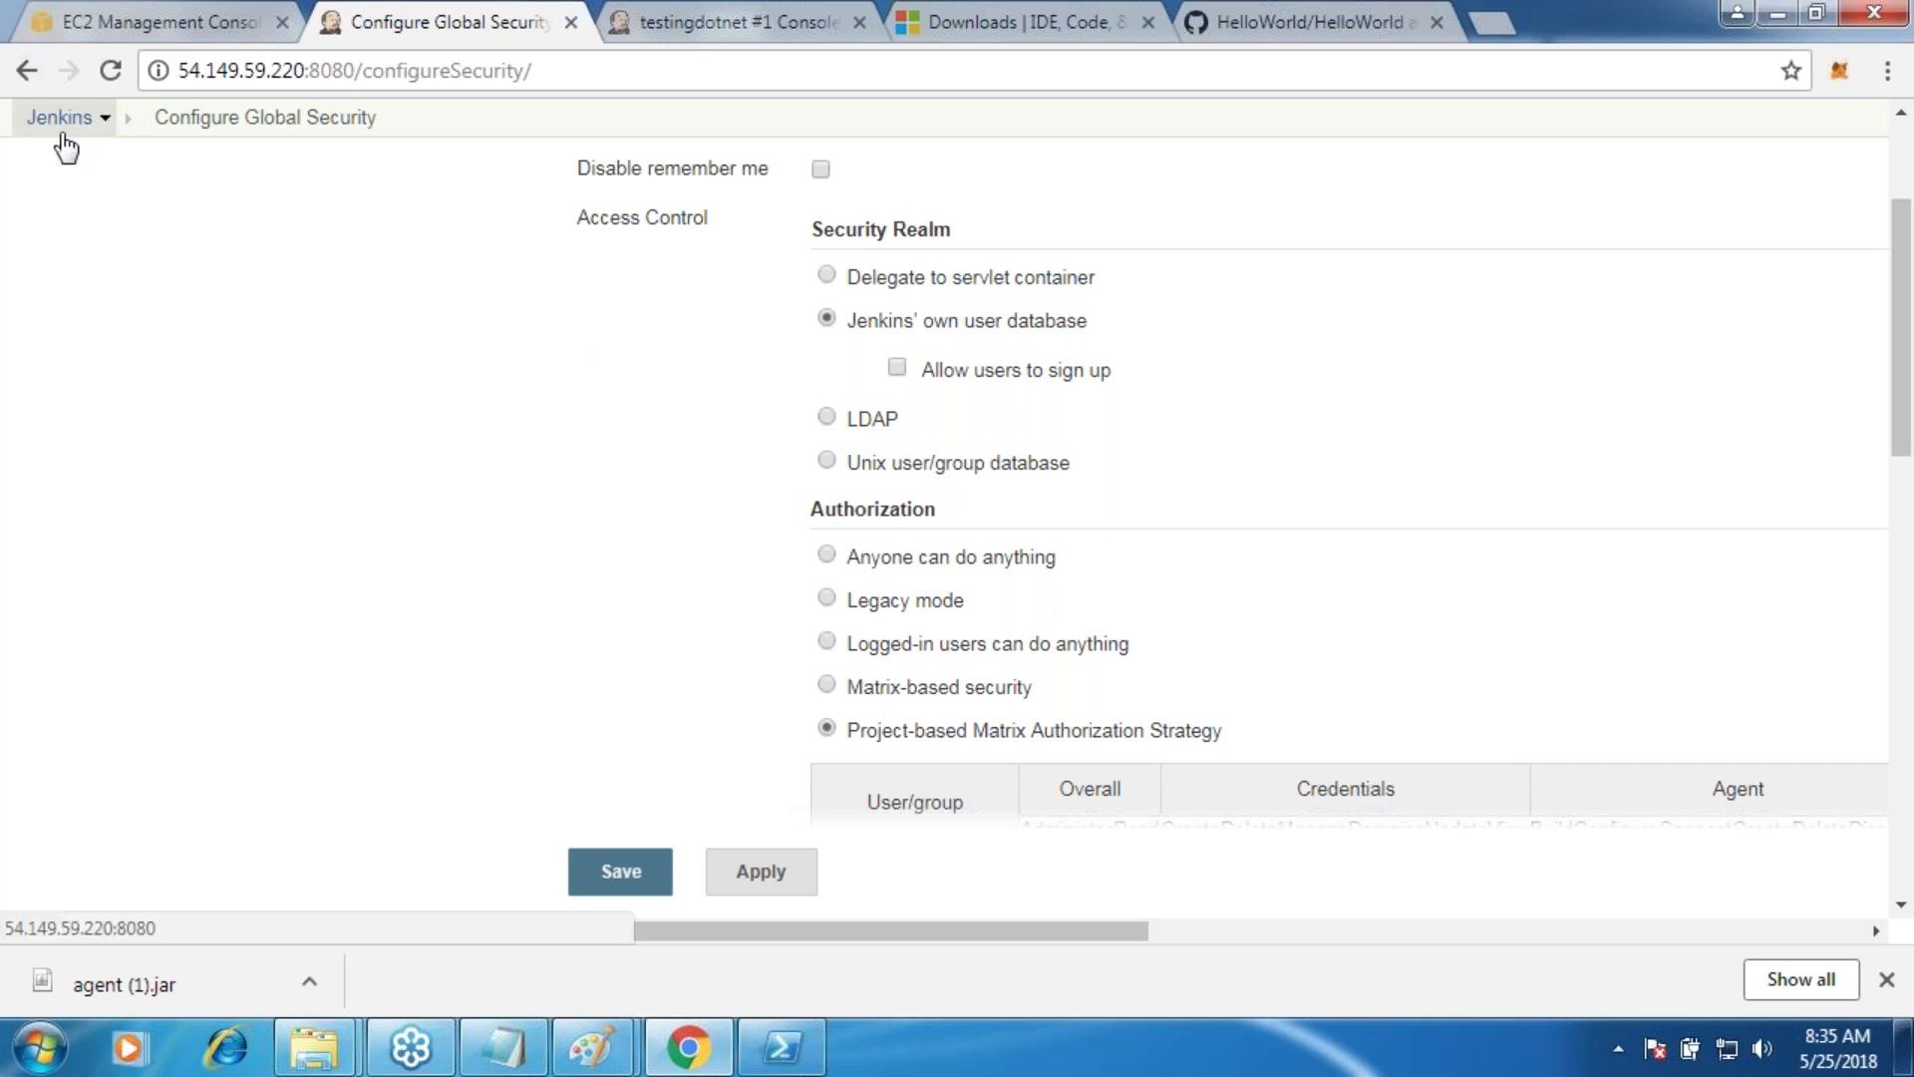
click(59, 136)
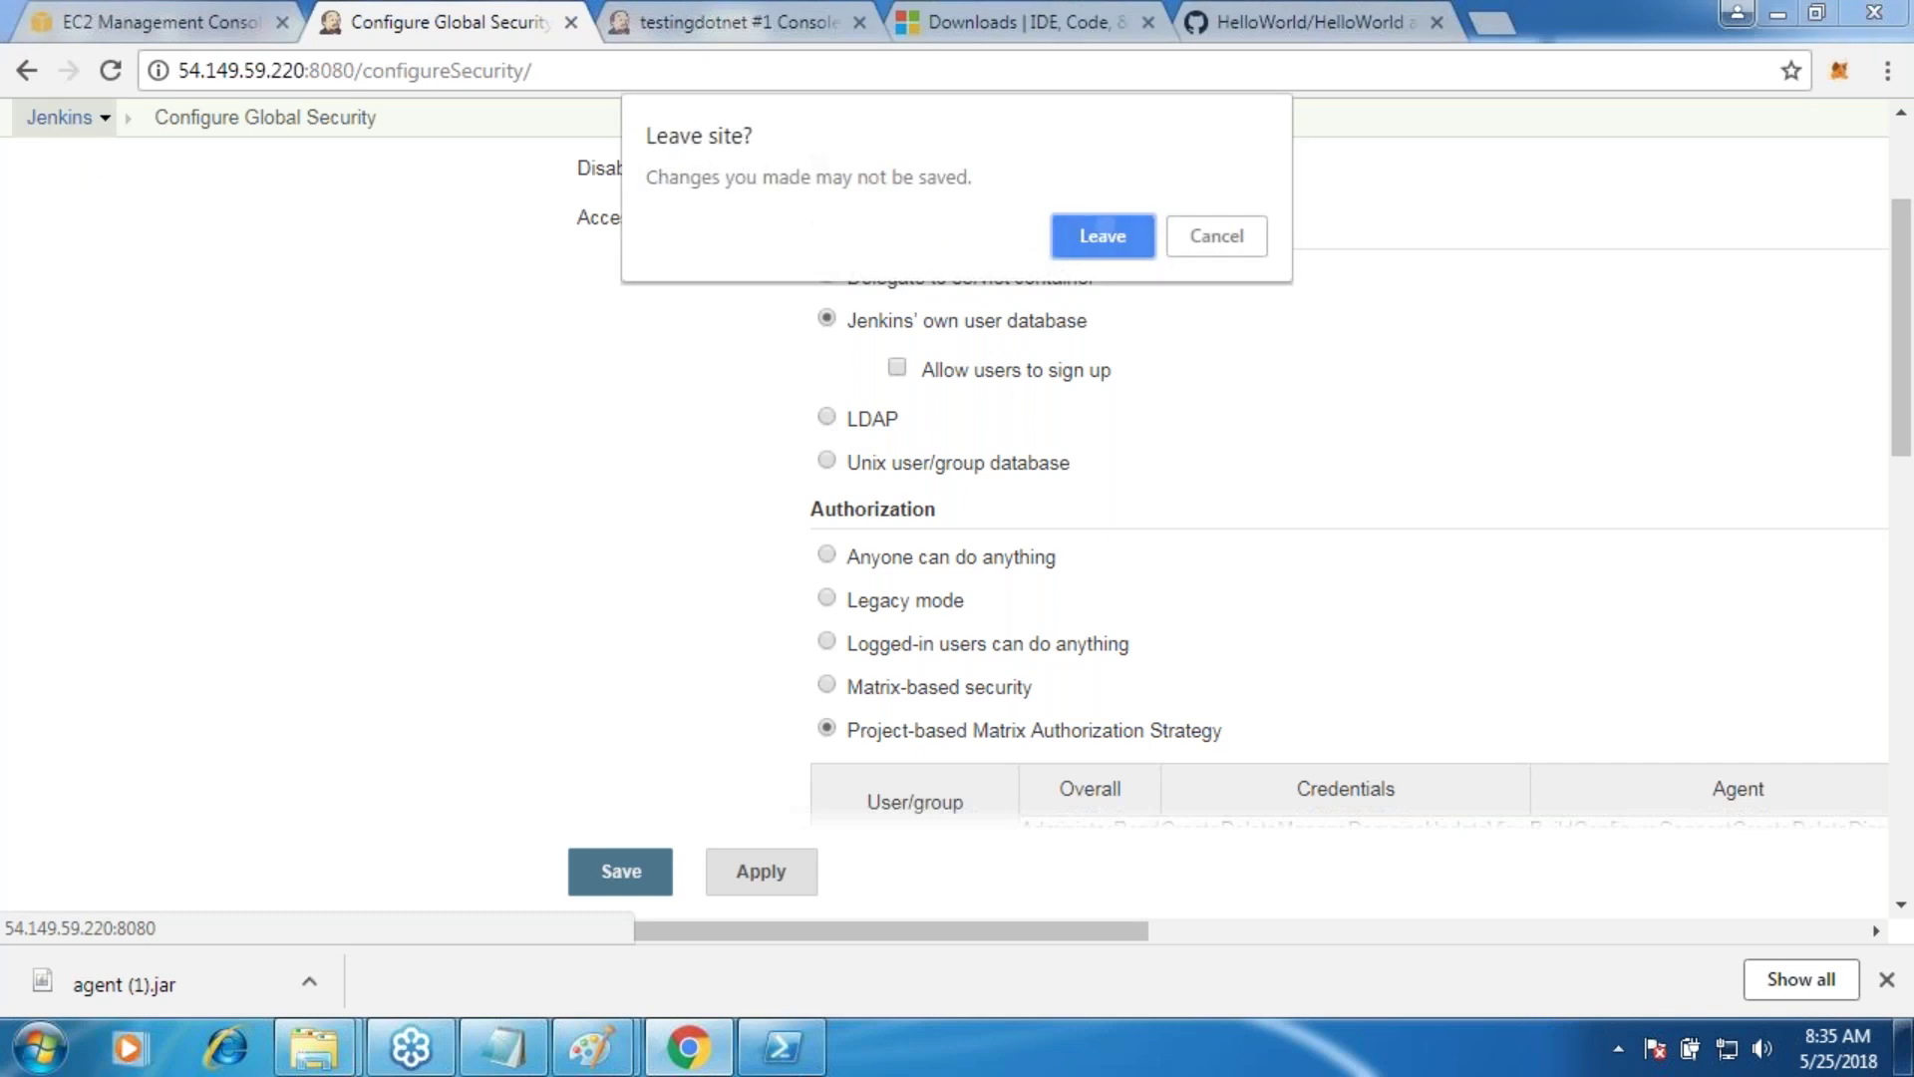
Step: Leave without saving, open Manage Jenkins > Jenkins CLI, and download jenkins-cli.jar
click(1103, 235)
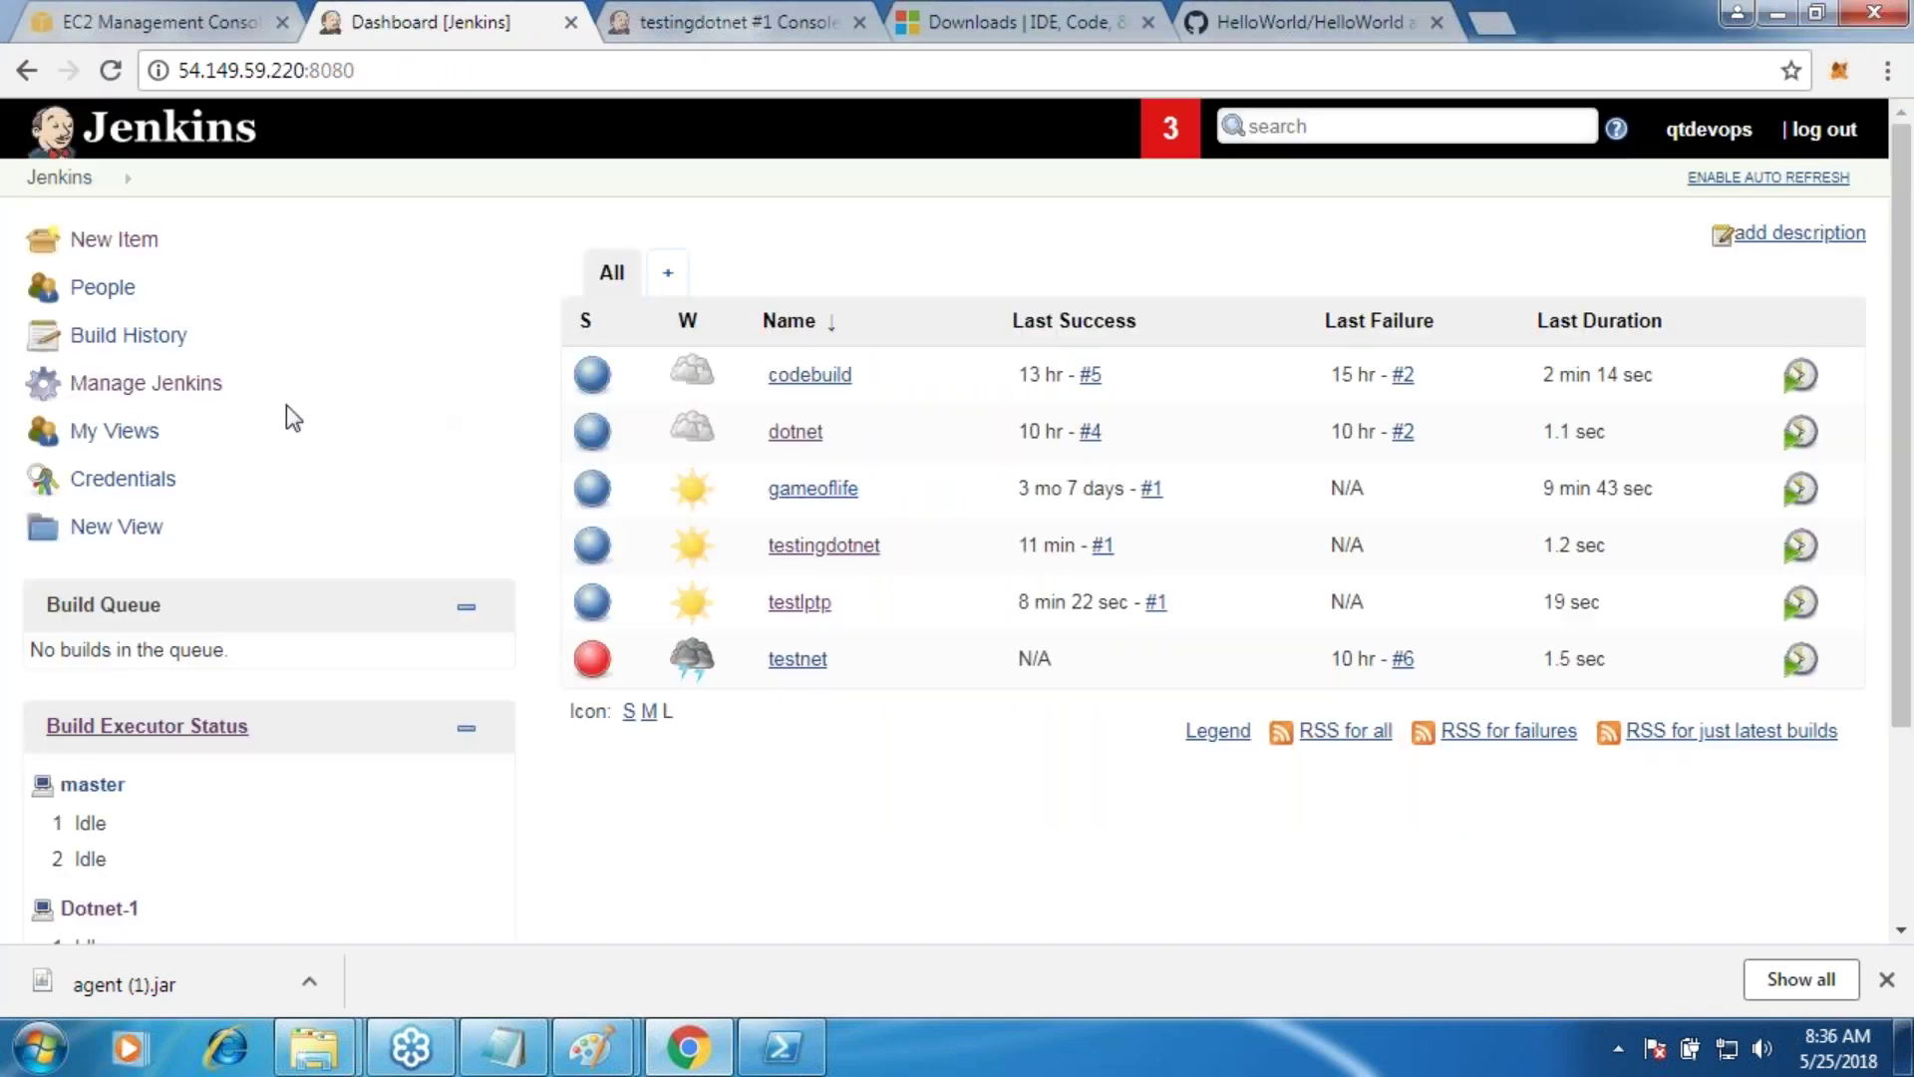
click(100, 385)
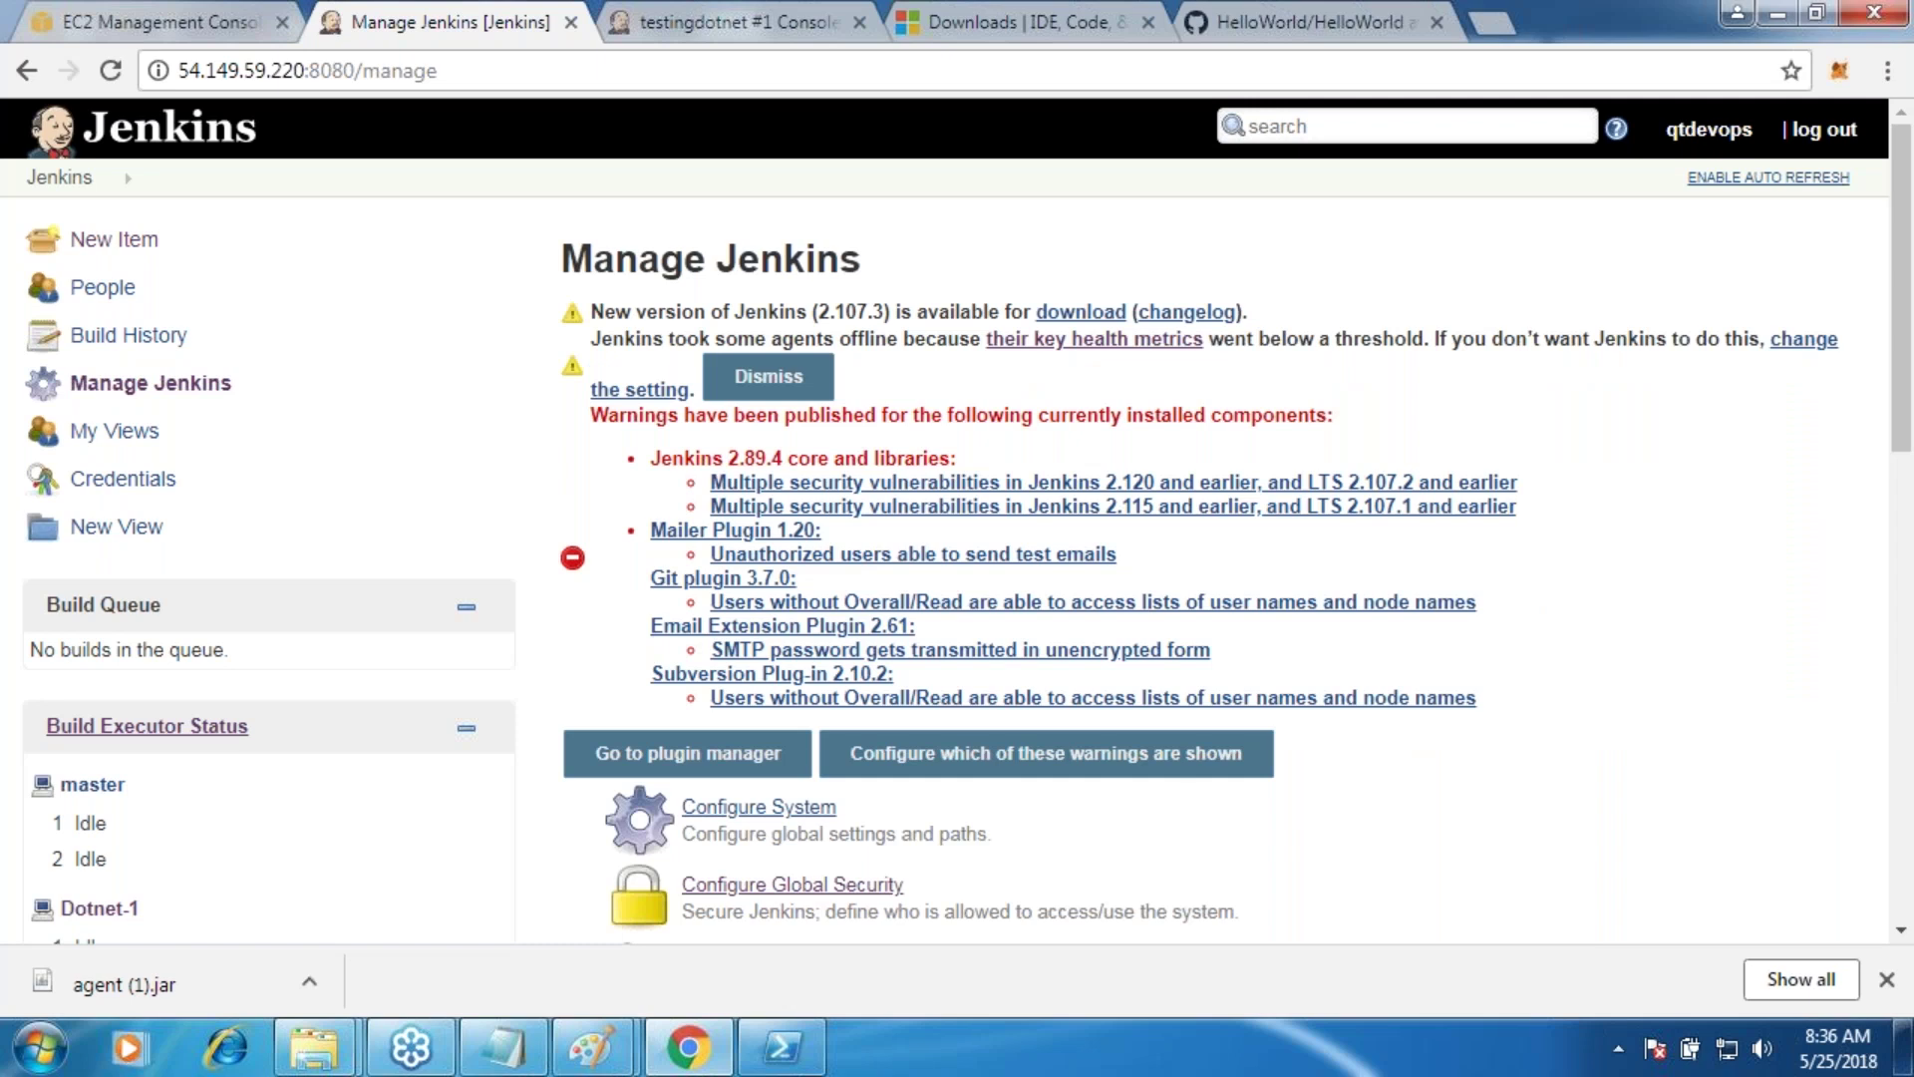
scroll(955, 521, down, 1)
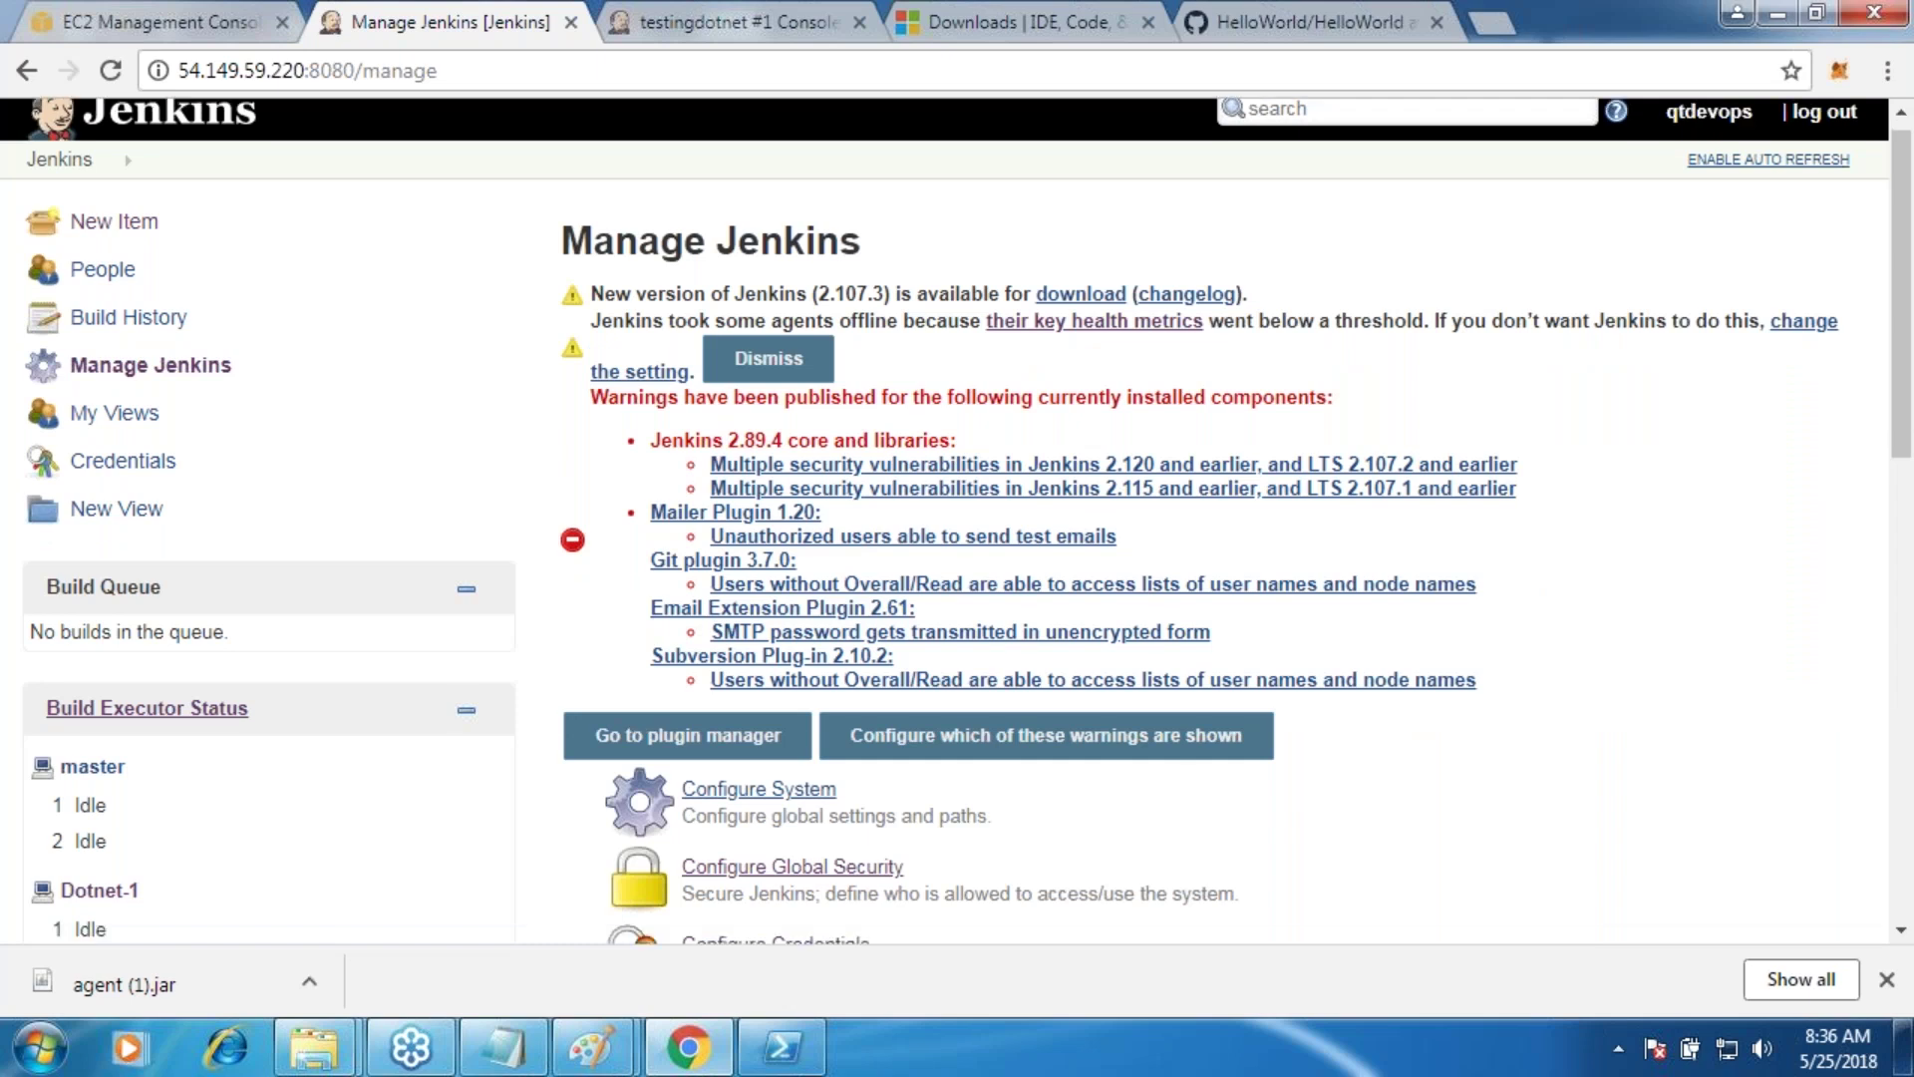
scroll(727, 423, down, 10)
click(727, 422)
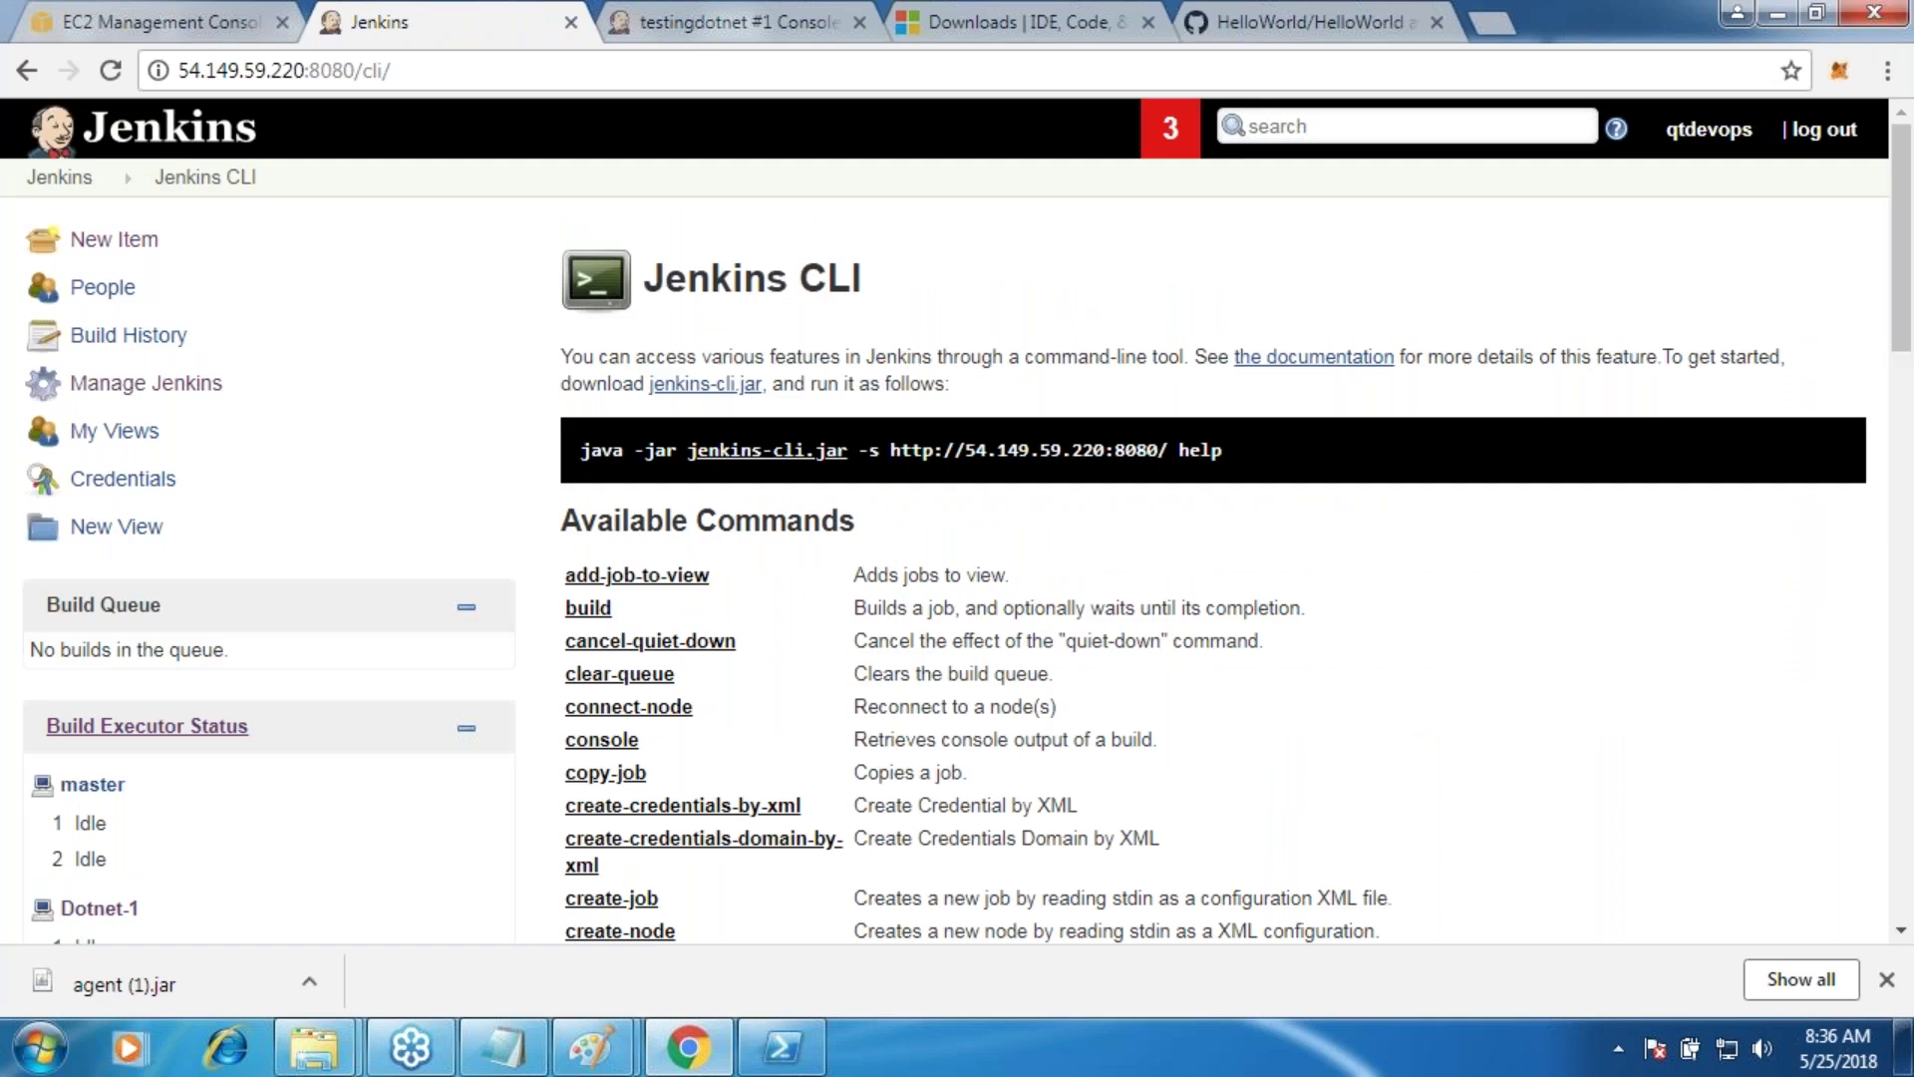
click(705, 384)
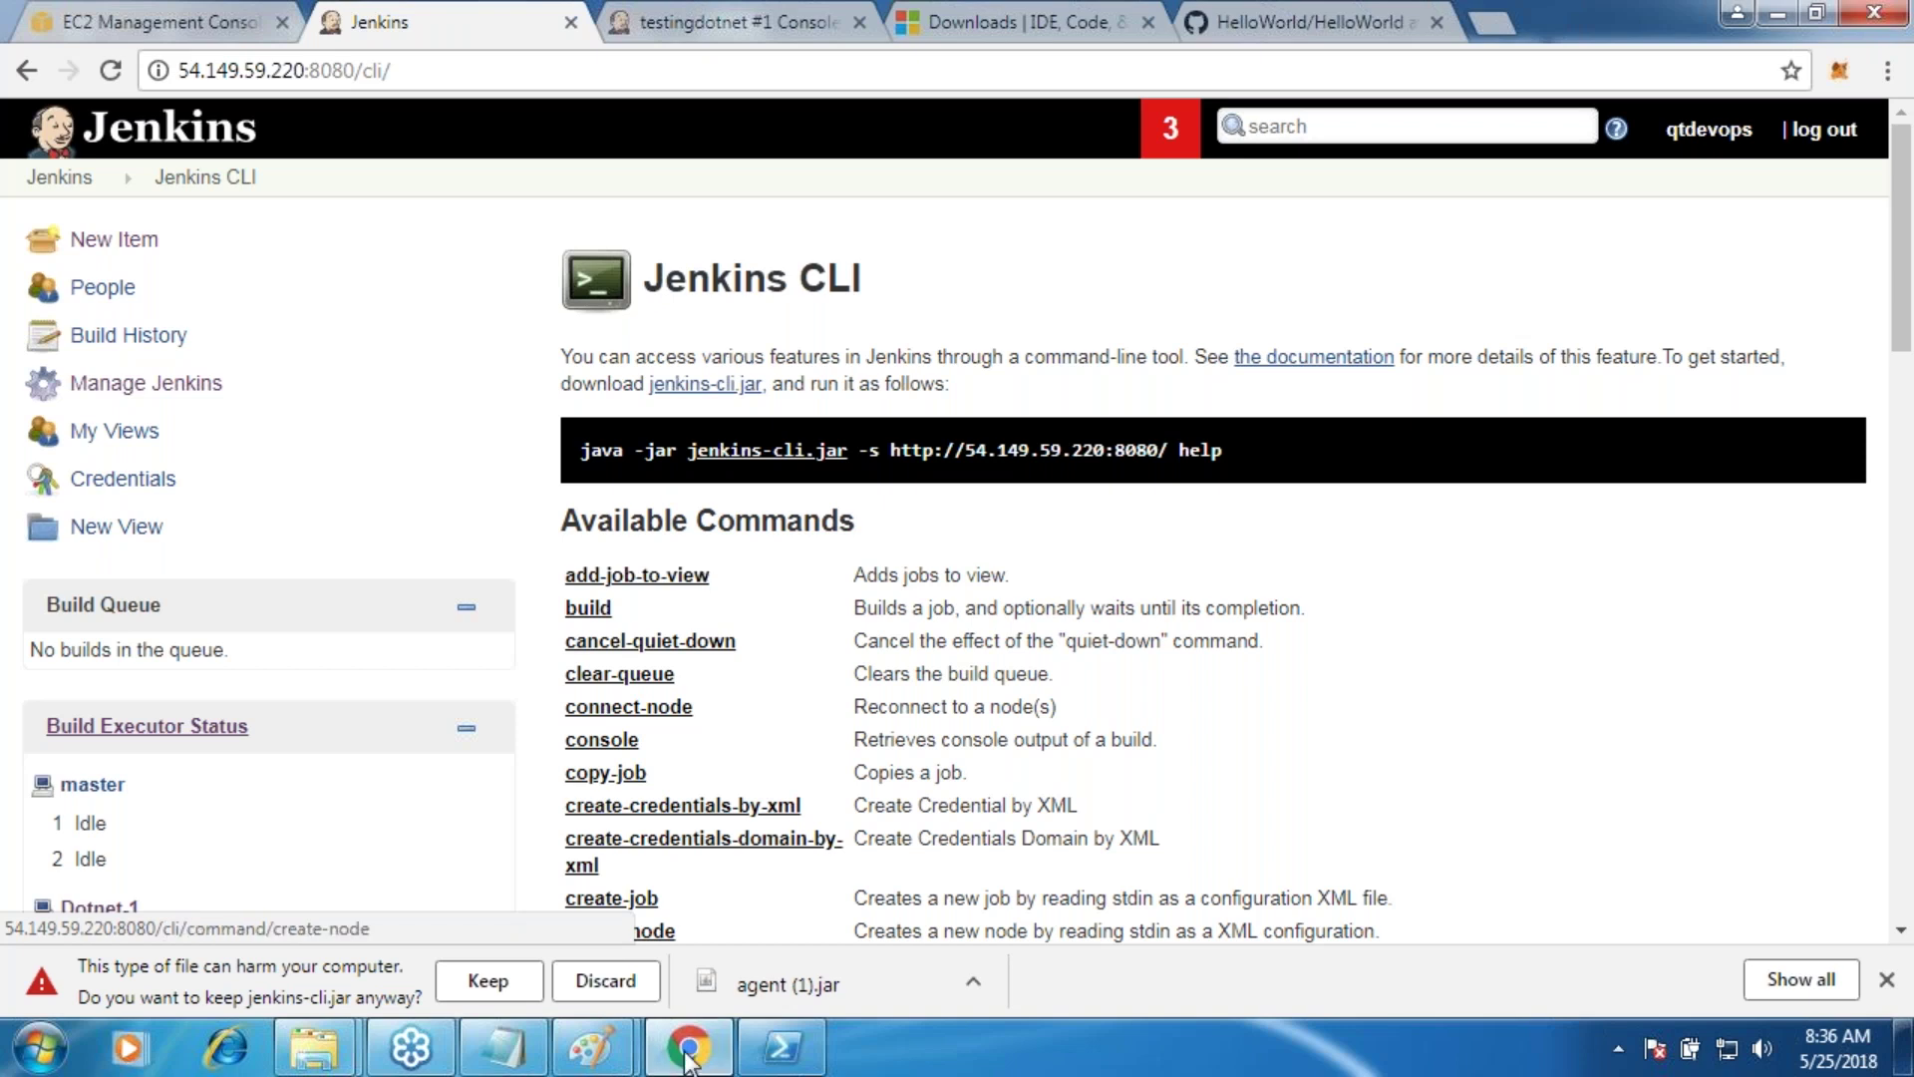
Step: Keep the jenkins-cli.jar download and paste a copy into the root of drive D:
click(501, 985)
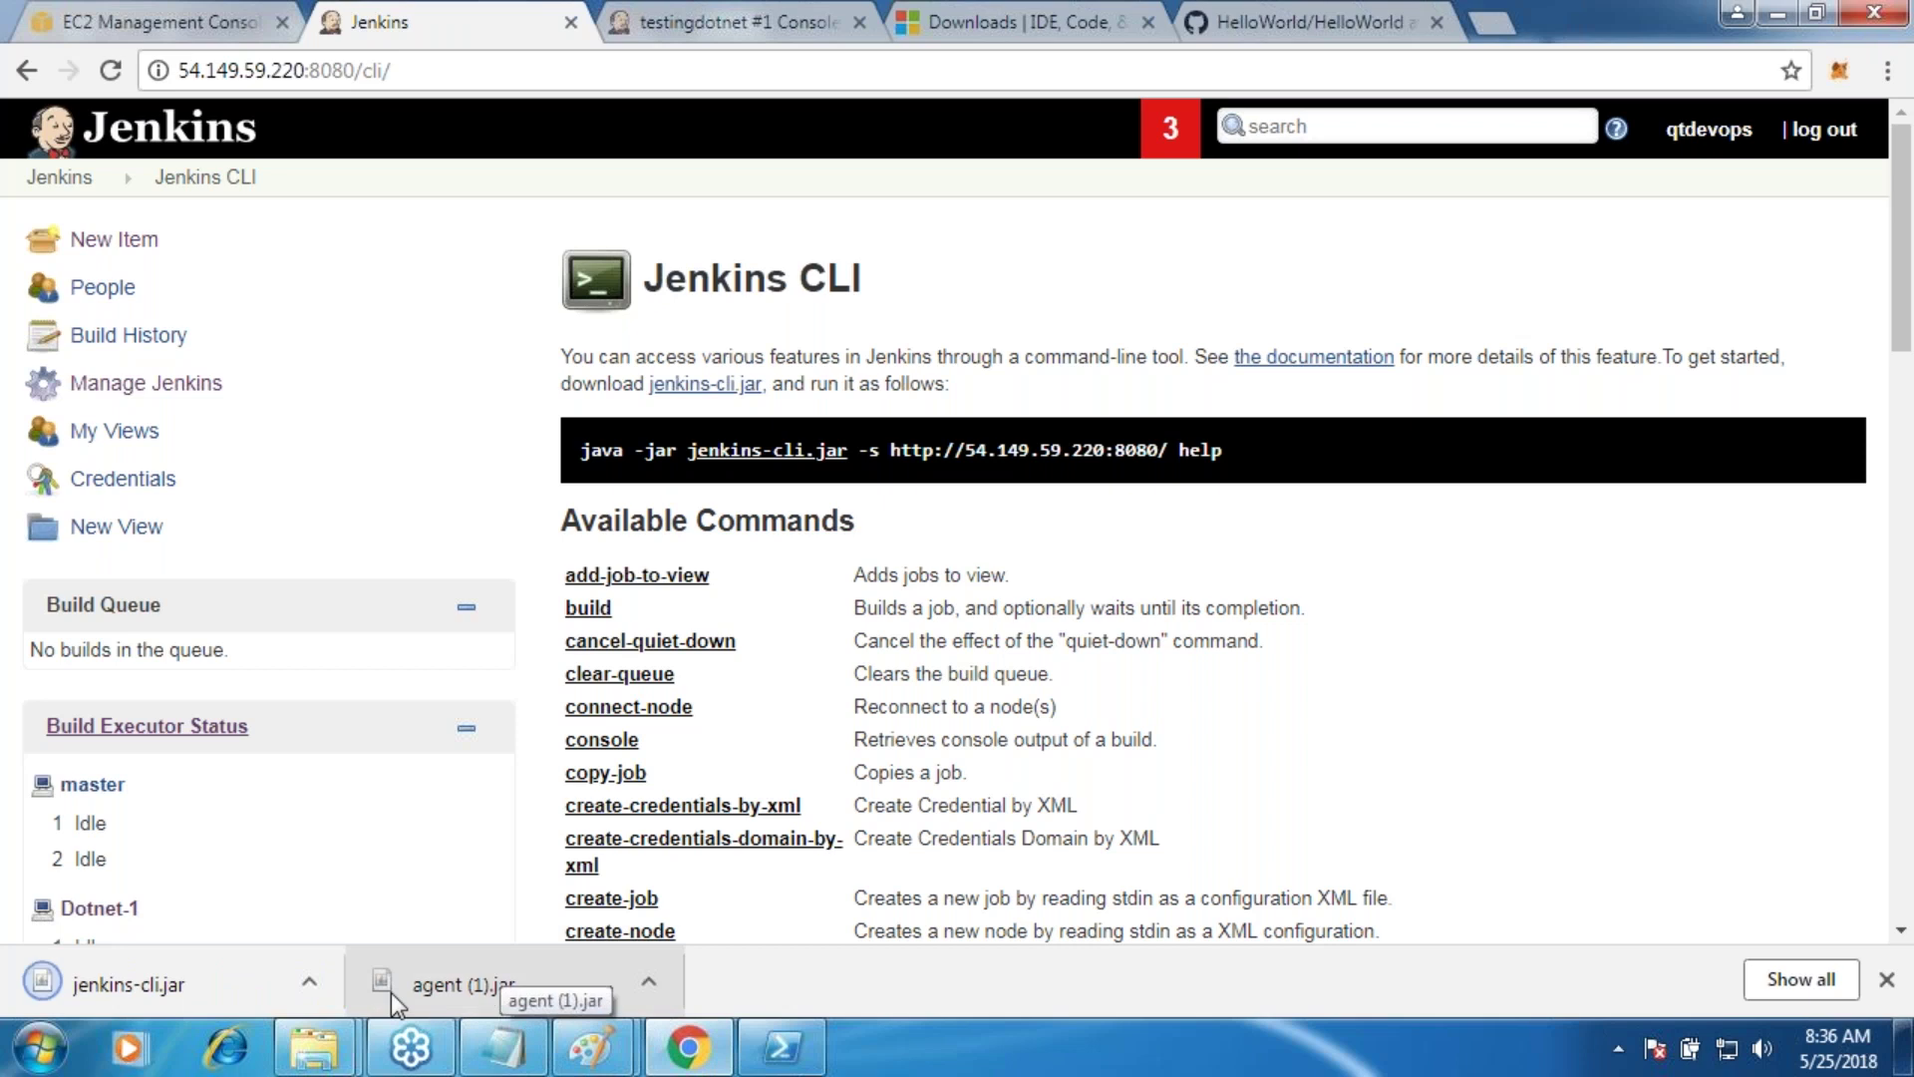
click(309, 983)
click(450, 883)
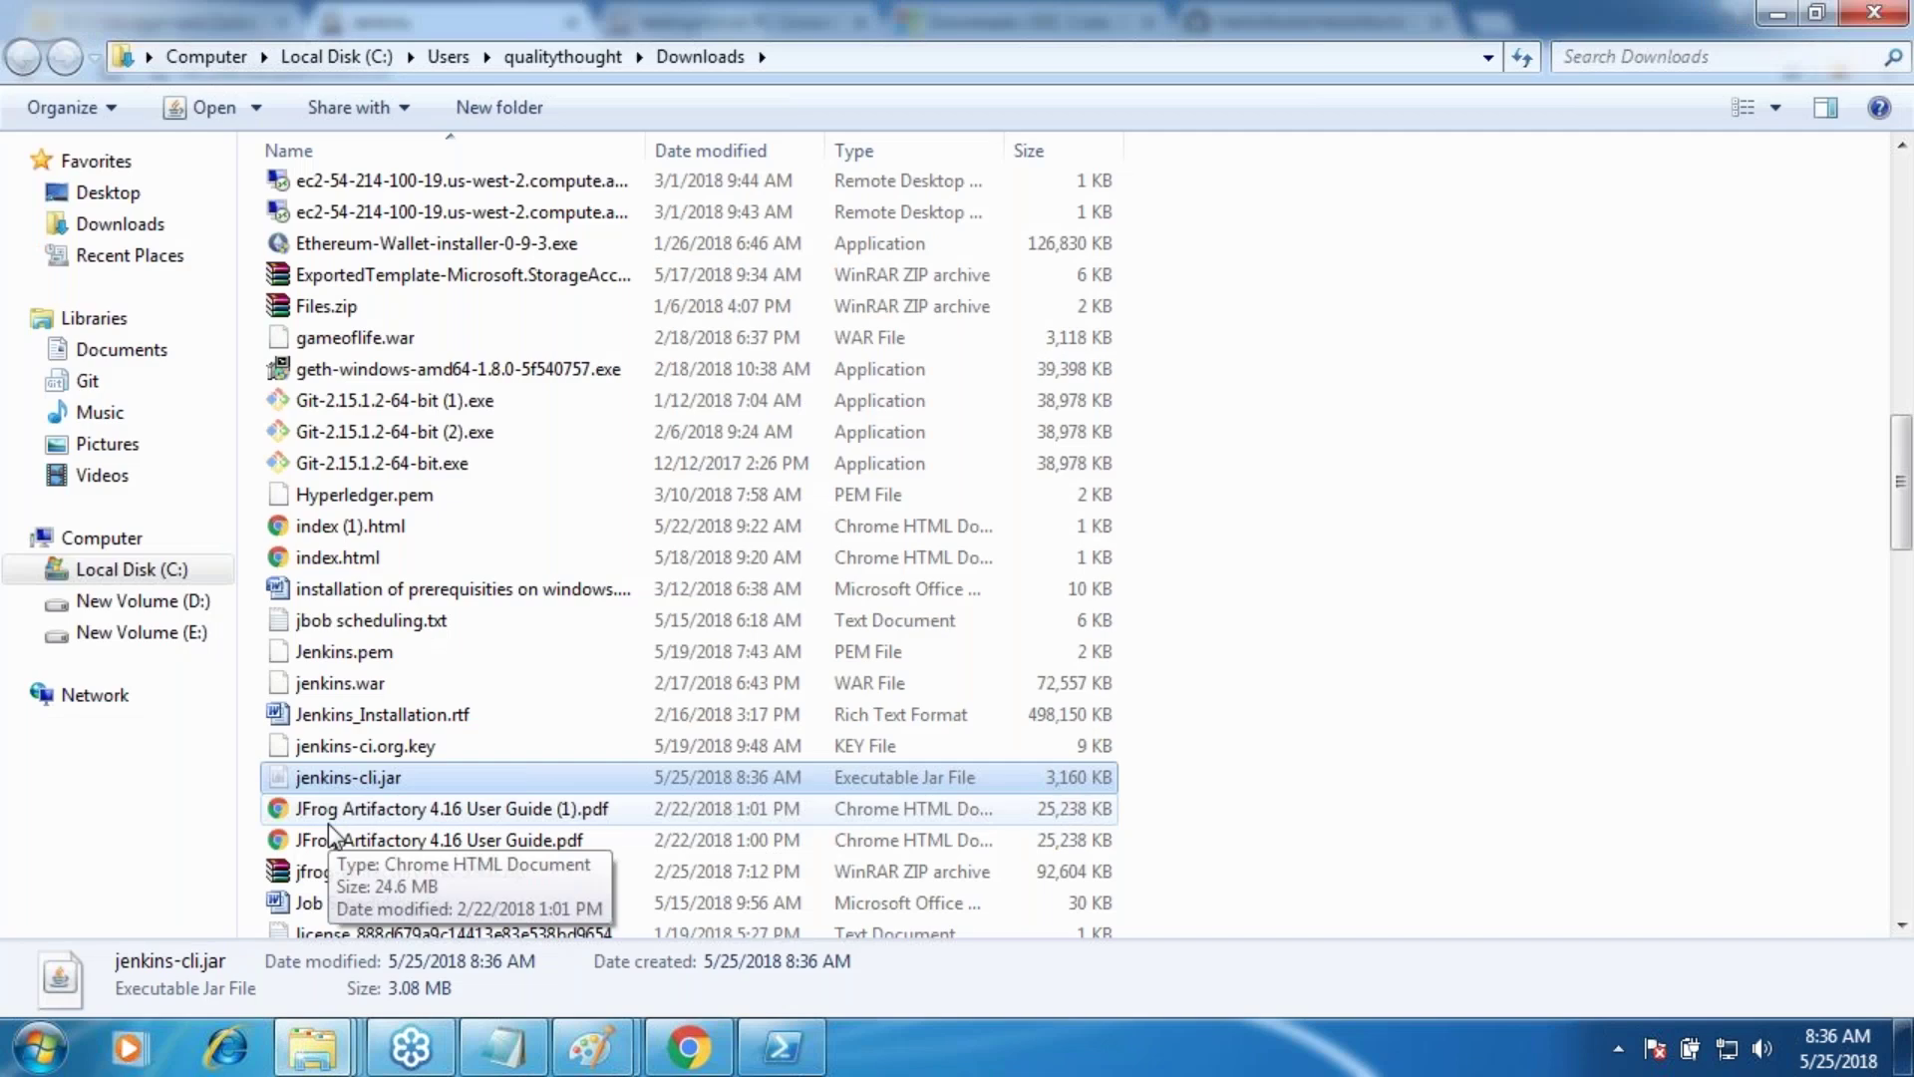
click(188, 628)
click(185, 604)
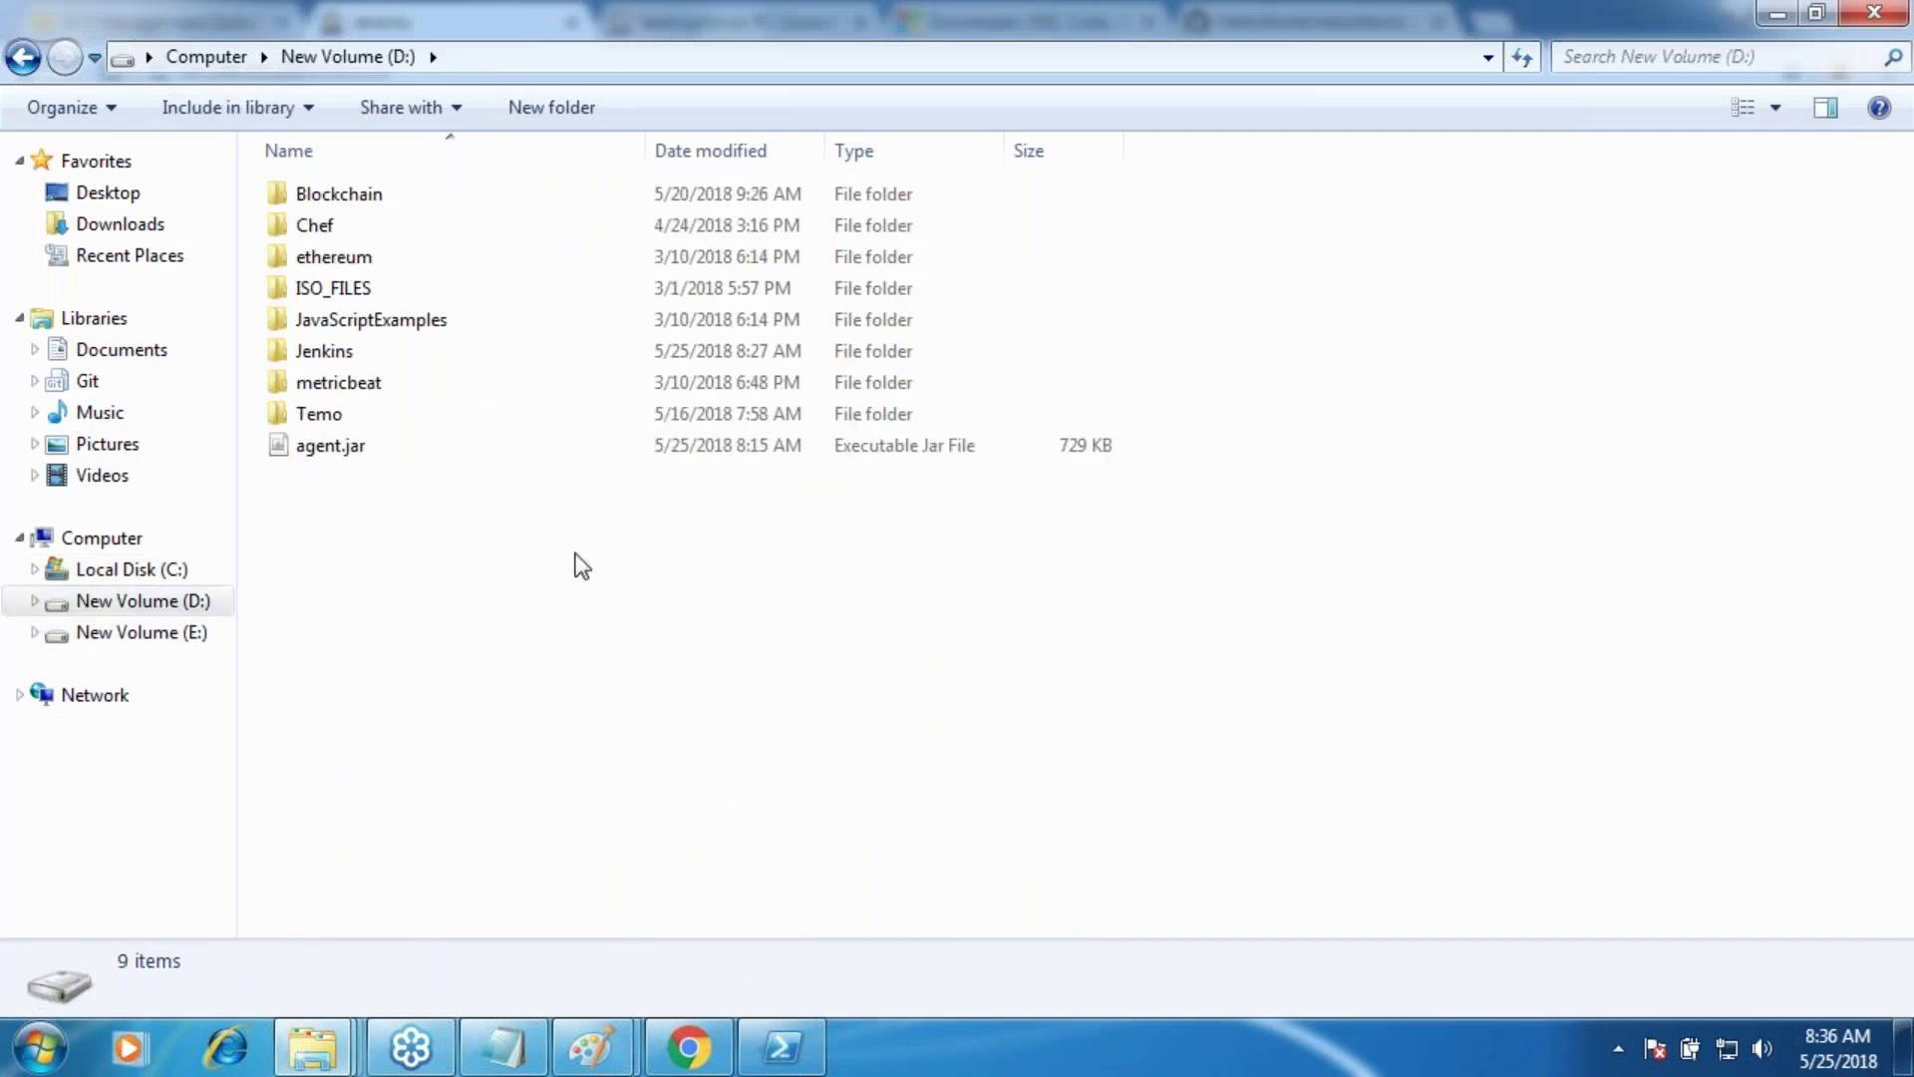
key(ctrl+v)
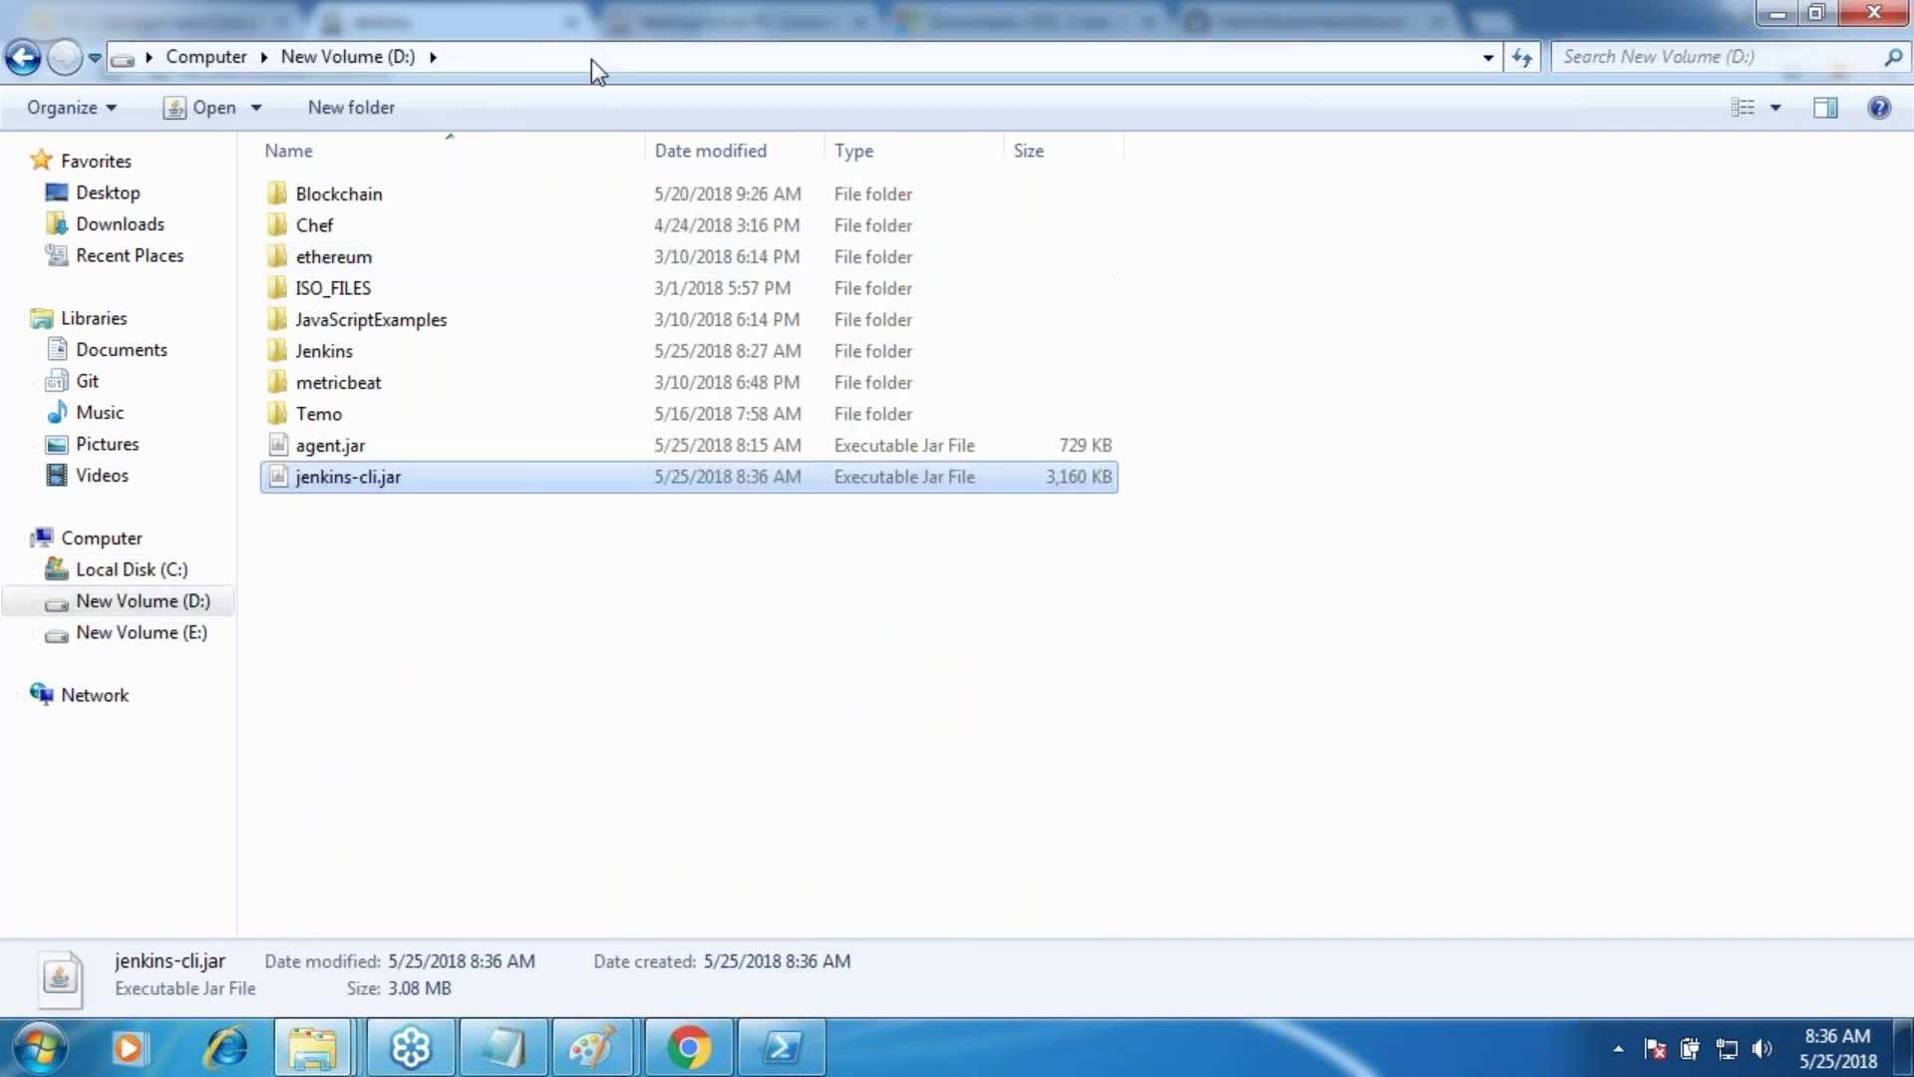
Step: Launch PowerShell at D:\ from the Explorer address bar
click(590, 58)
text(power)
key(BackSpace)
key(BackSpace)
key(BackSpace)
key(BackSpace)
key(BackSpace)
text(power)
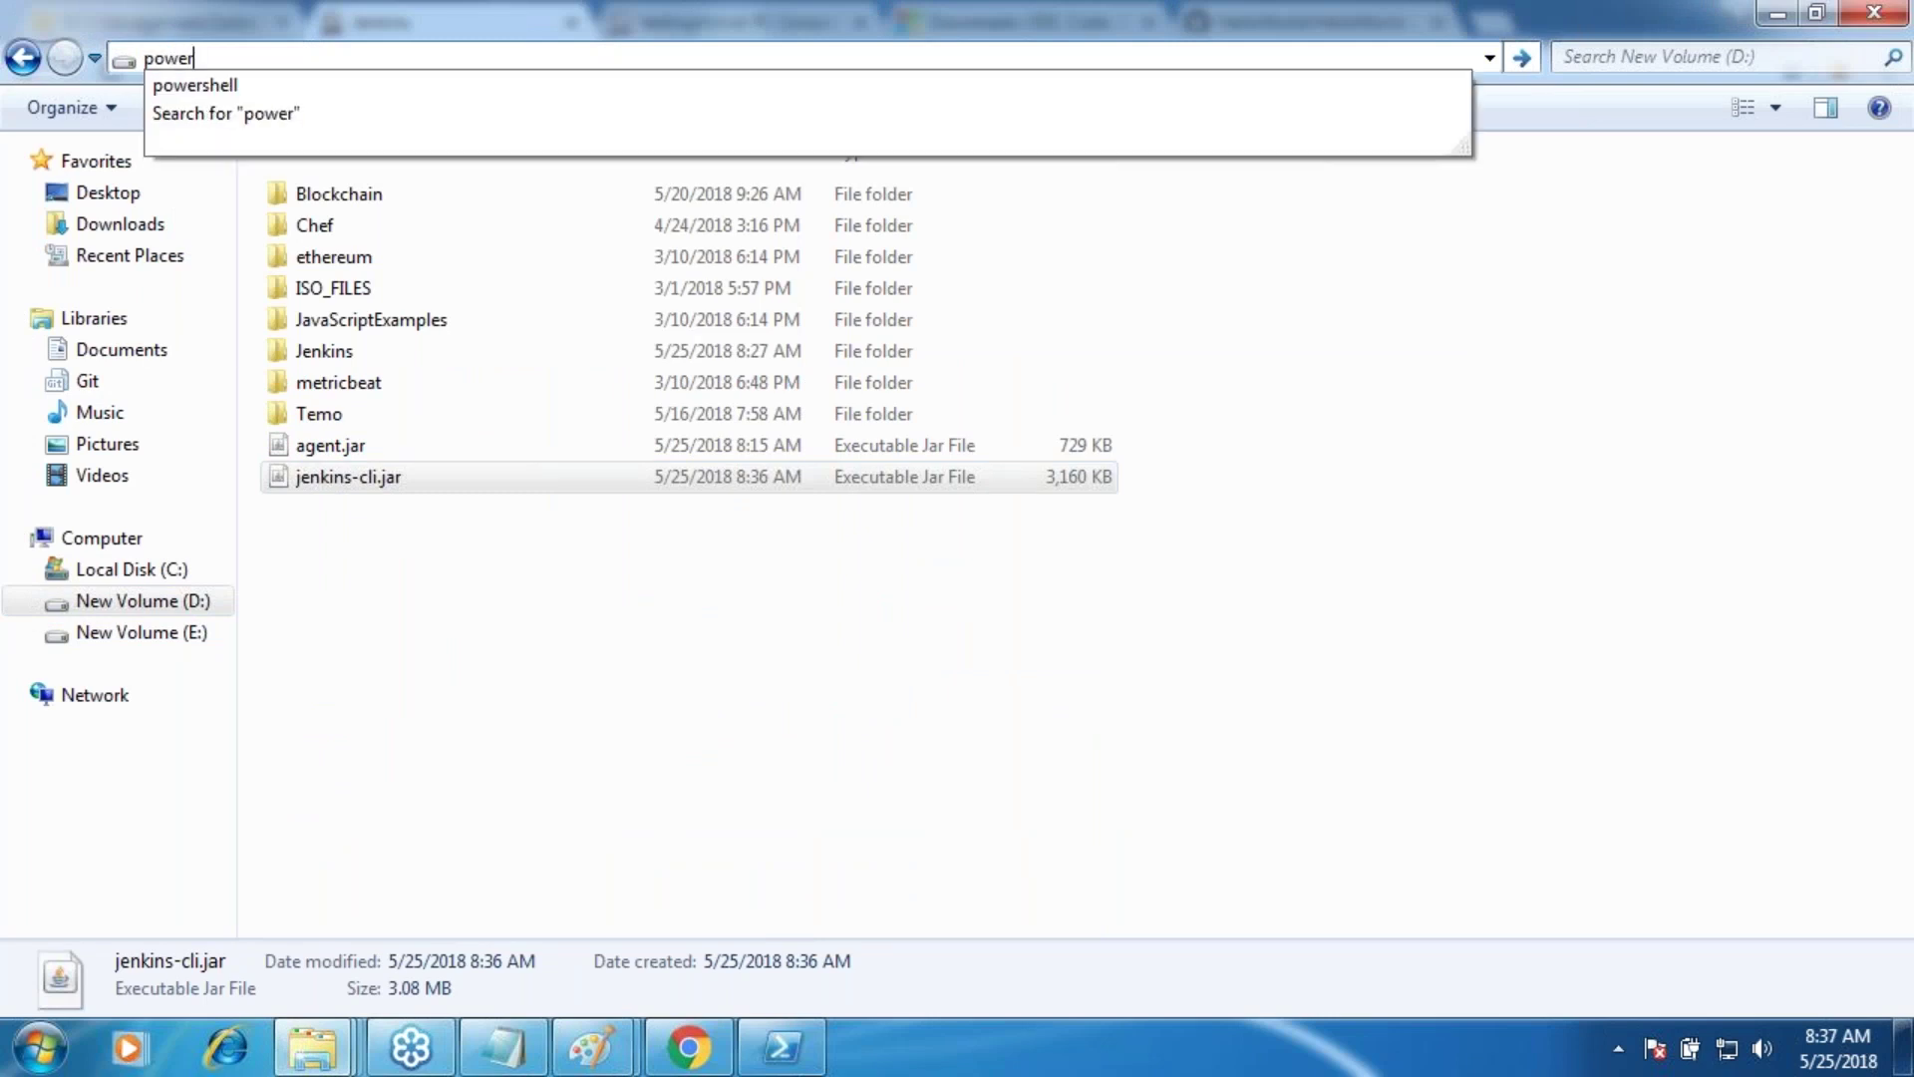
key(Down)
key(Return)
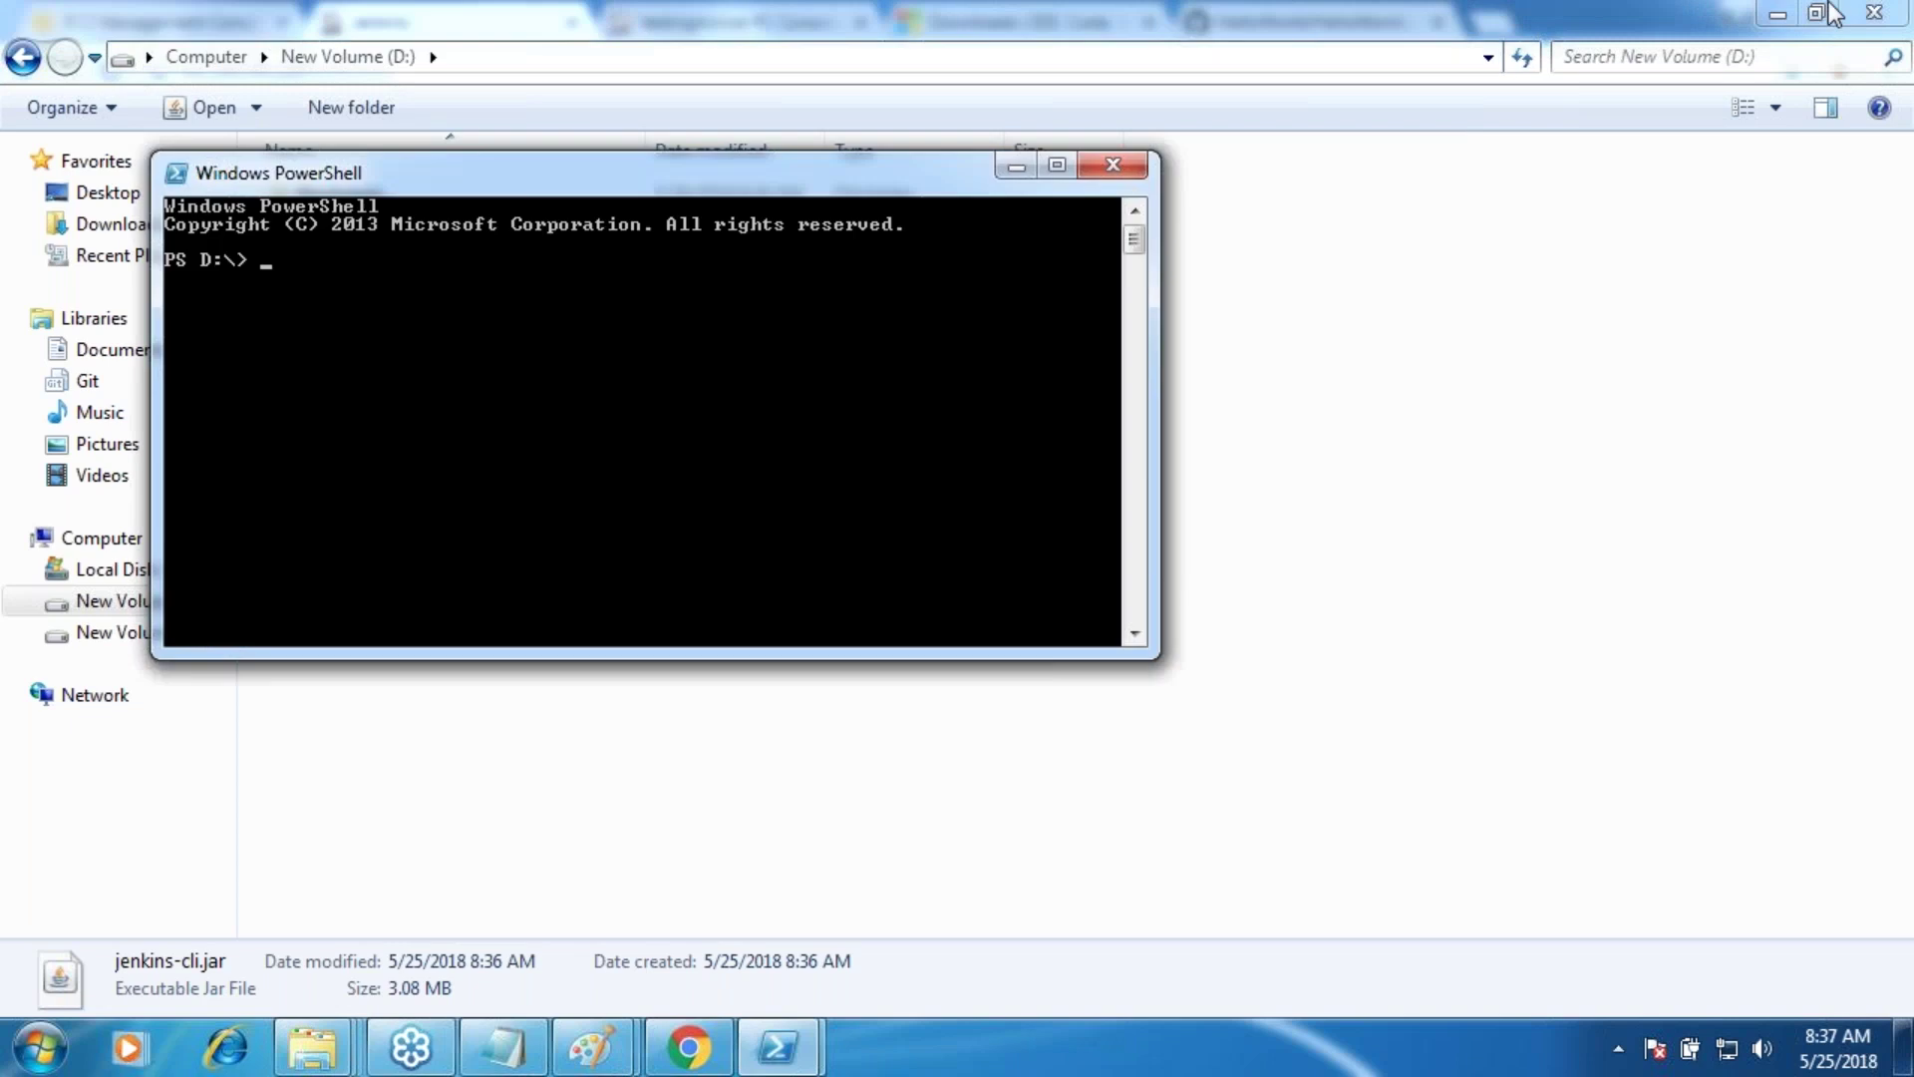
Step: Copy the example jenkins-cli.jar help command from the CLI page and run it in PowerShell
click(1776, 15)
drag(585, 449, 1107, 440)
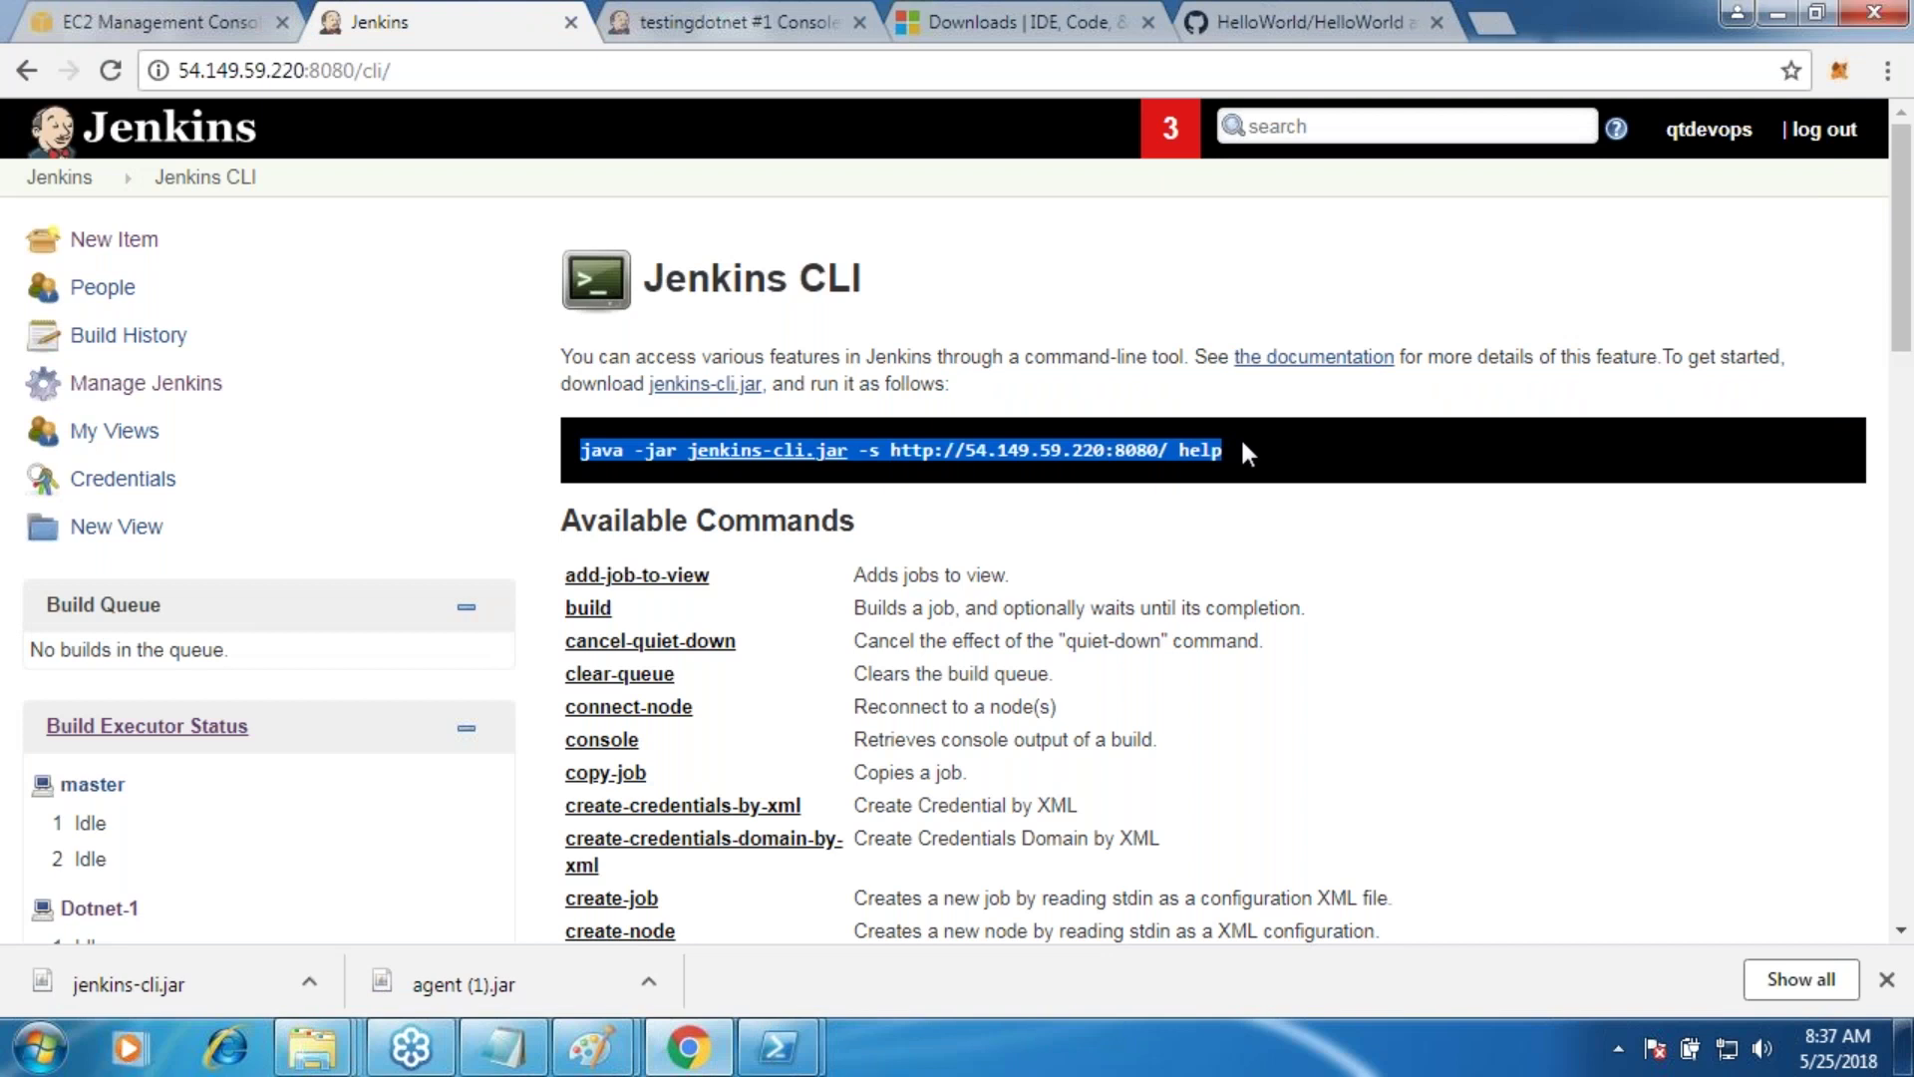
key(ctrl+c)
key(alt+Tab)
right_click(566, 337)
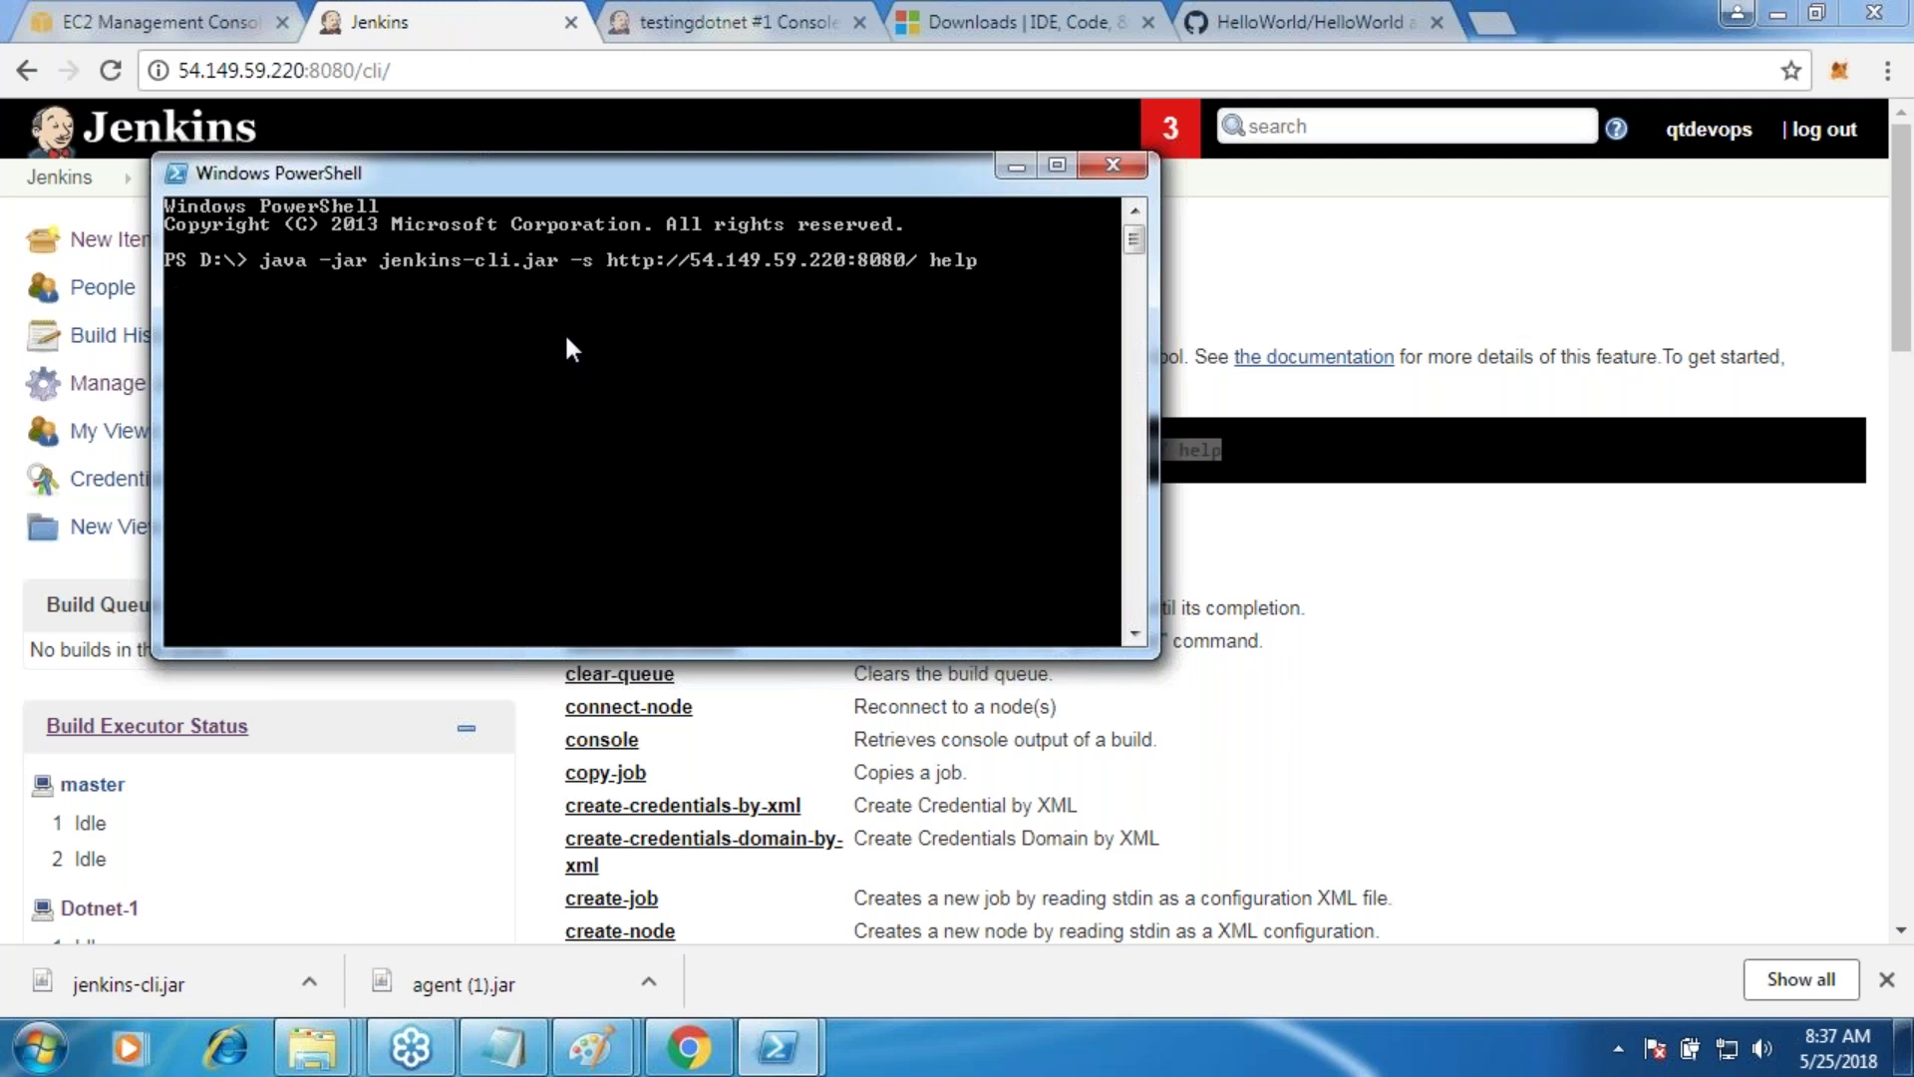
key(Return)
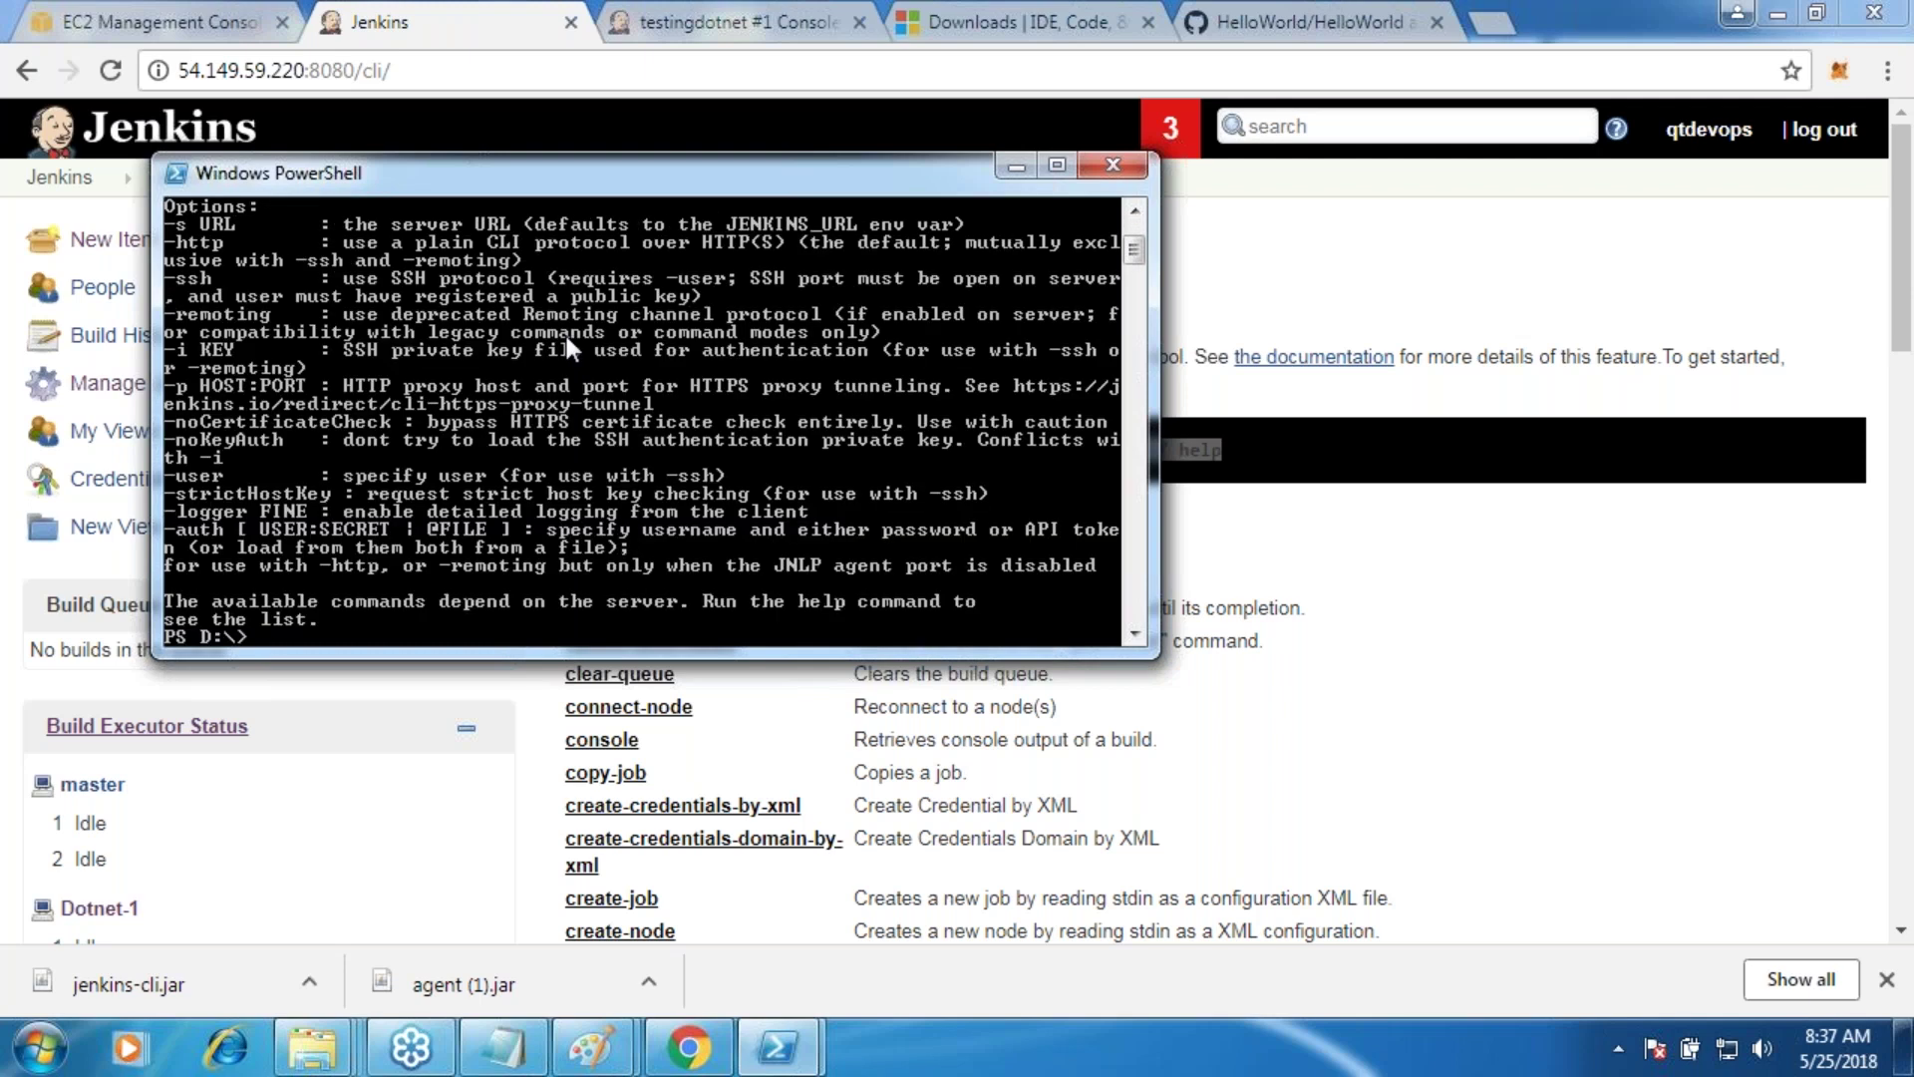
click(1133, 213)
click(1134, 213)
scroll(439, 329, up, 2)
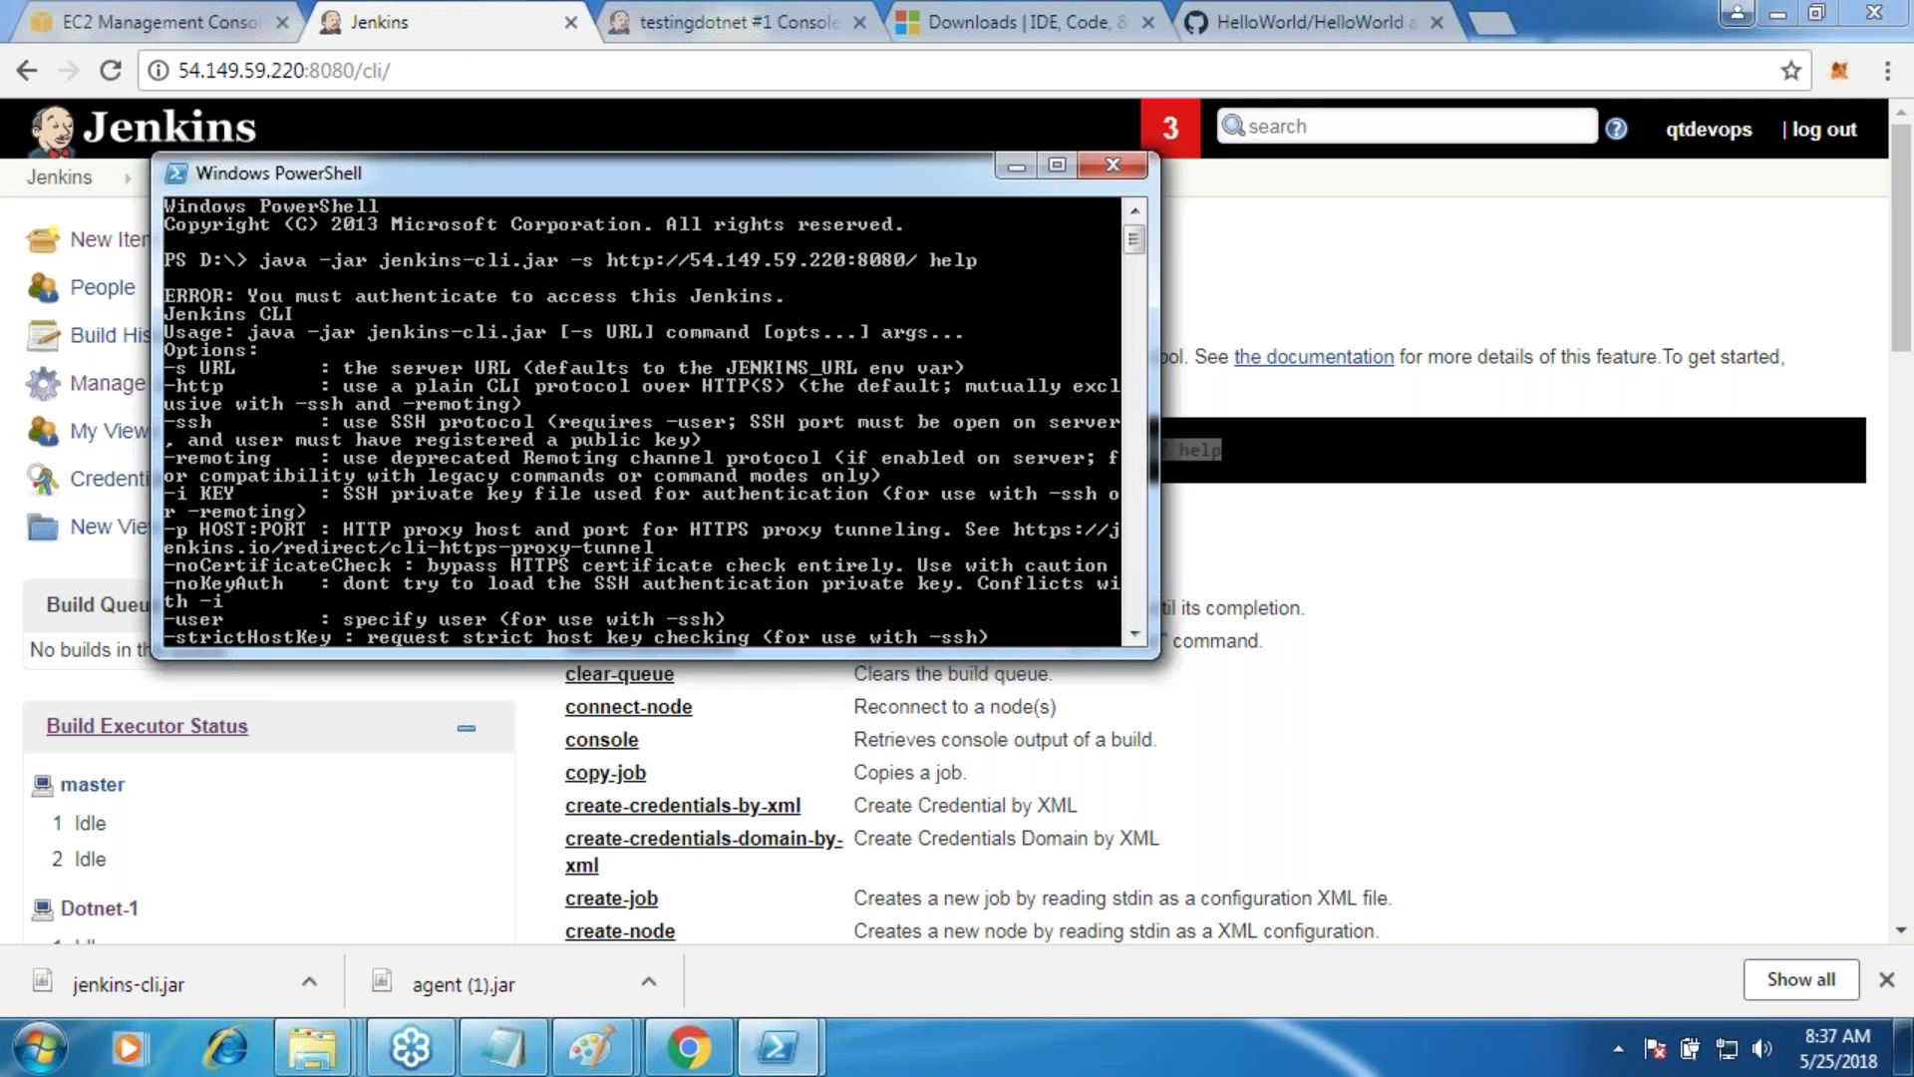
click(1134, 634)
scroll(1135, 638, down, 3)
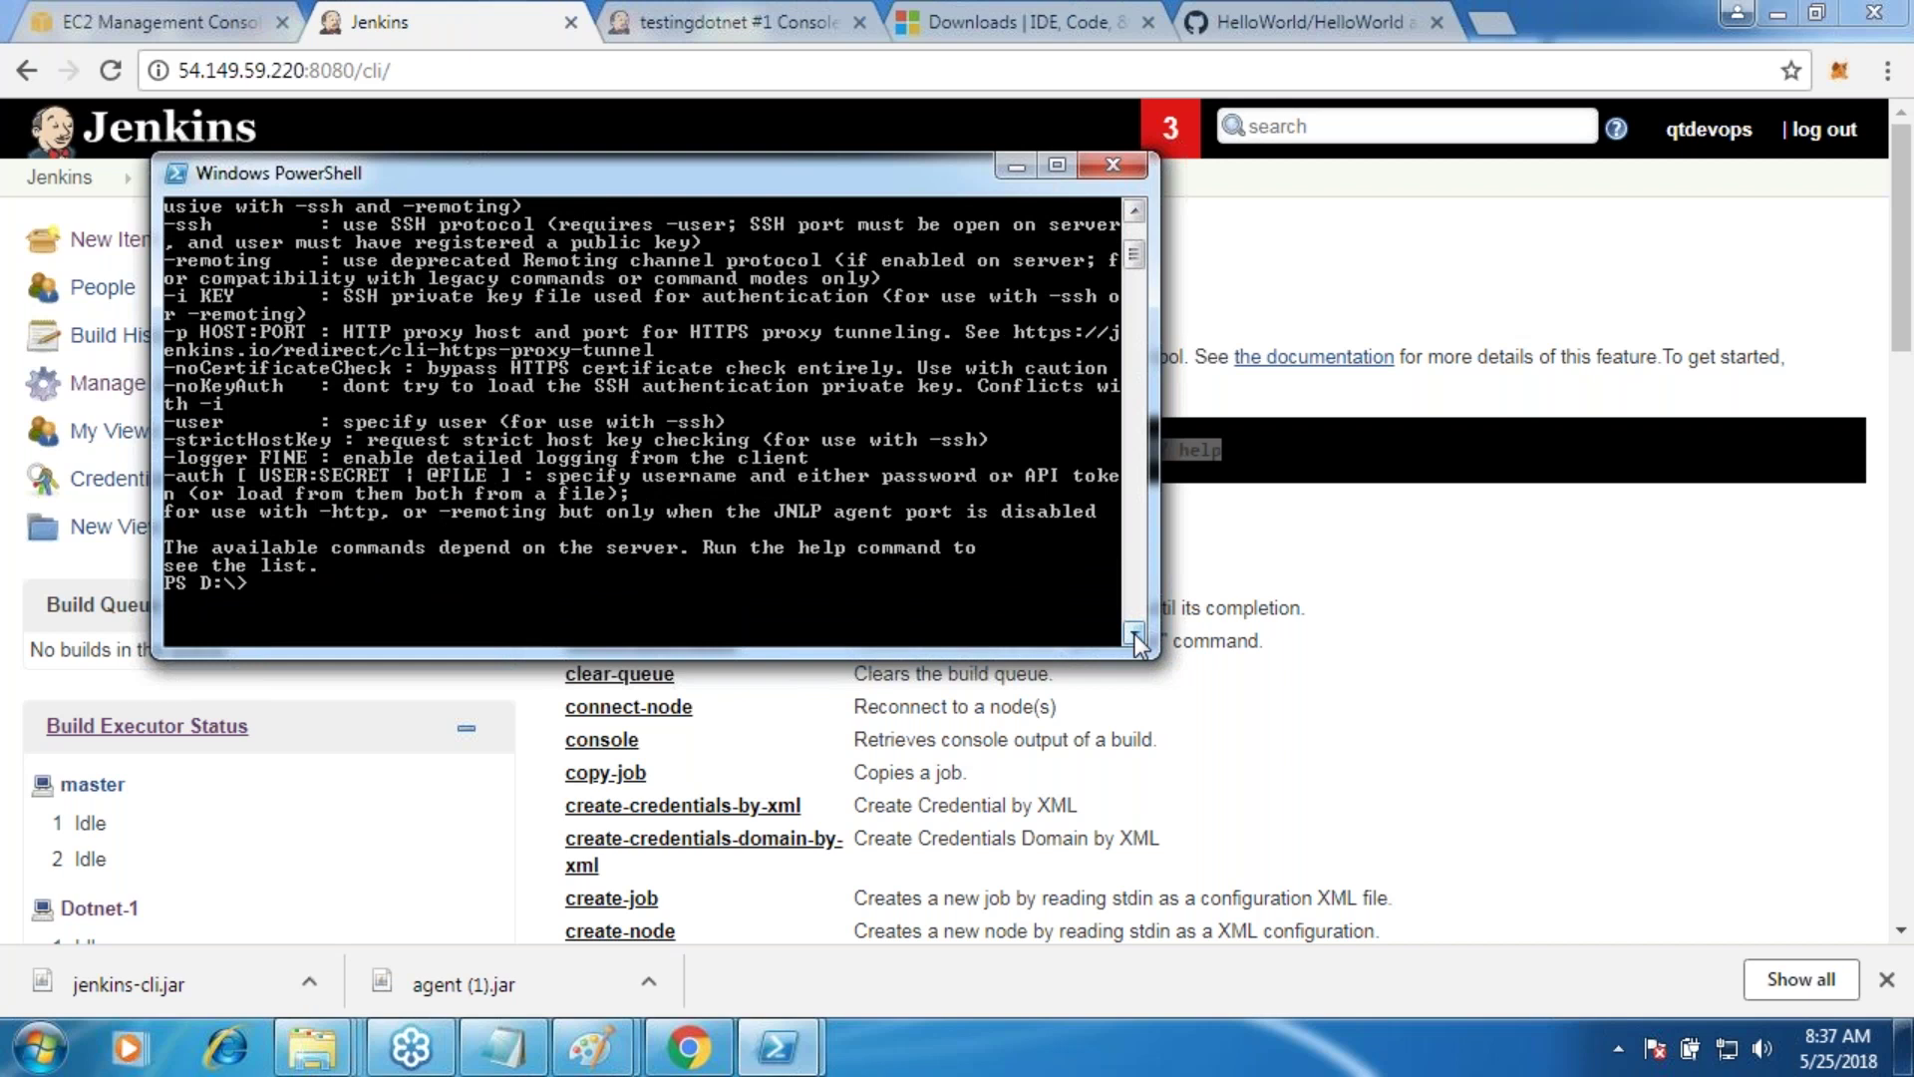
key(BackSpace)
key(BackSpace)
key(BackSpace)
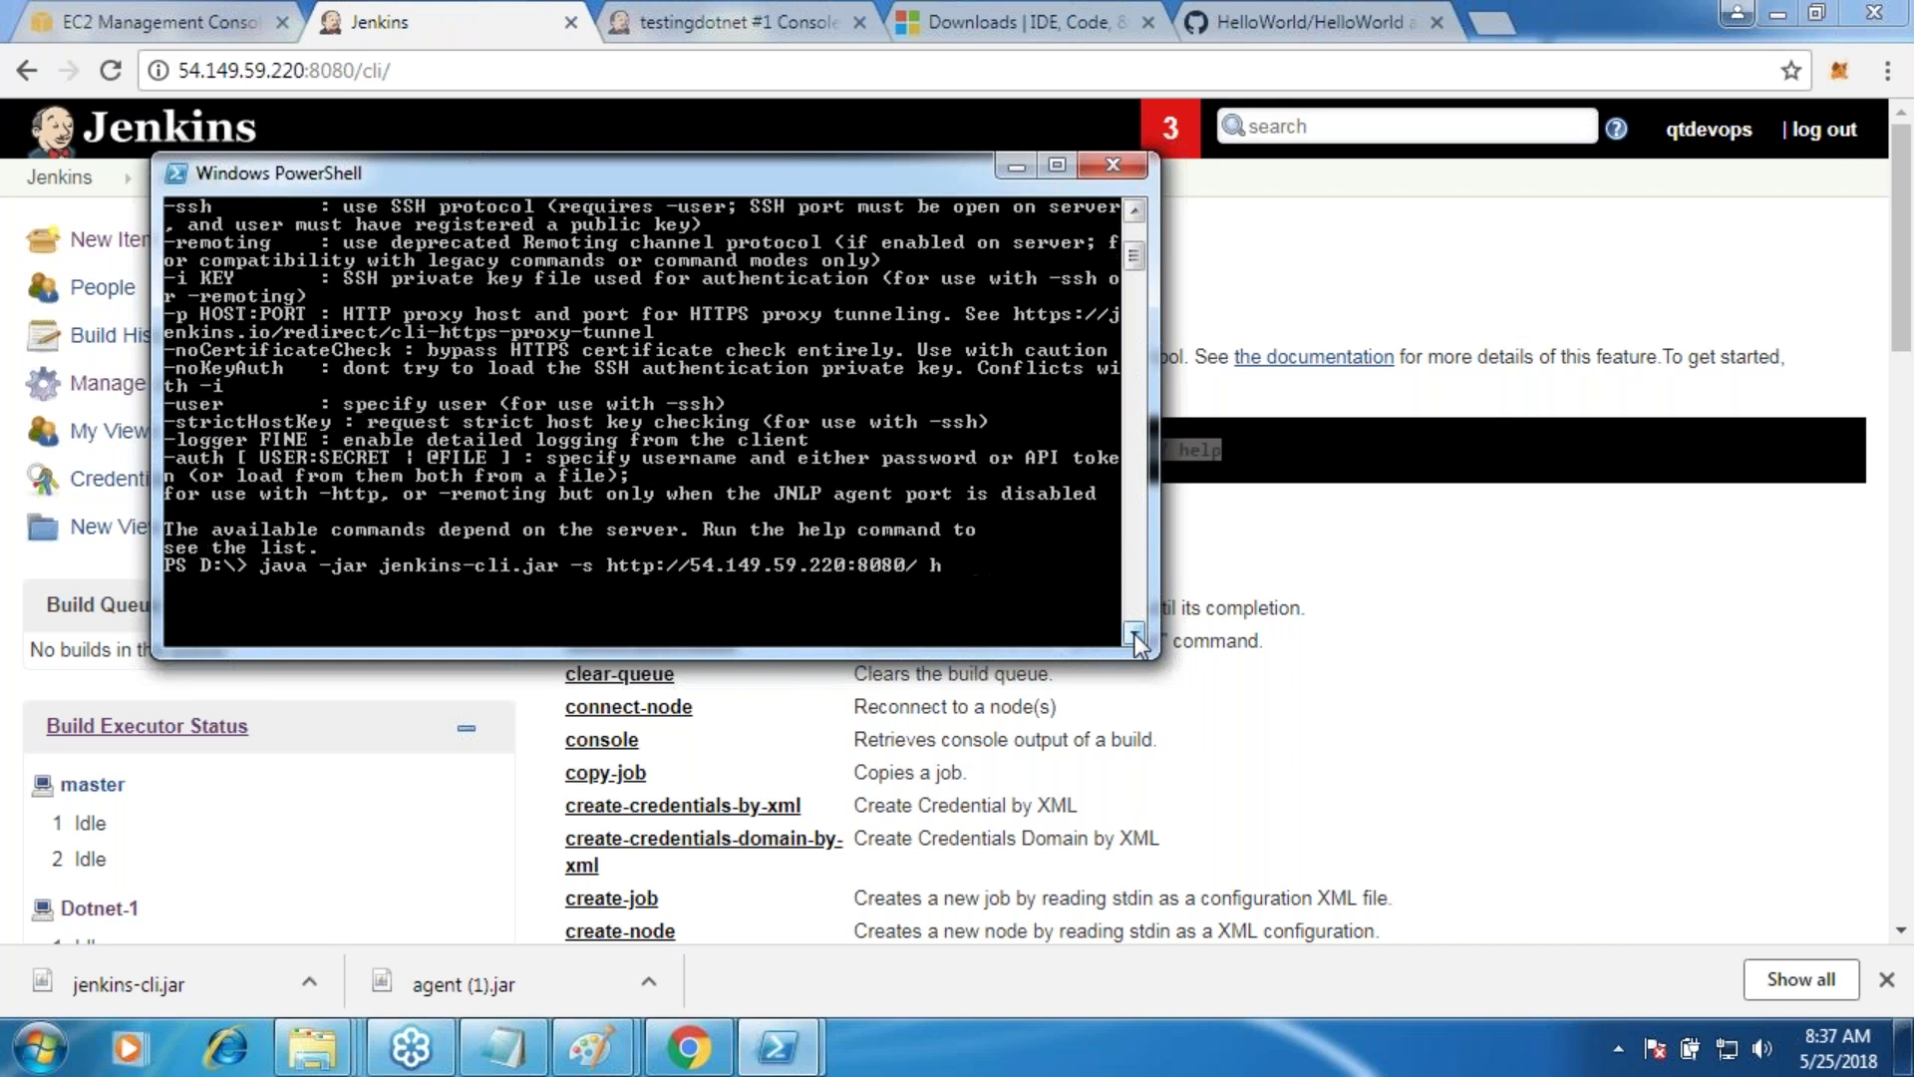
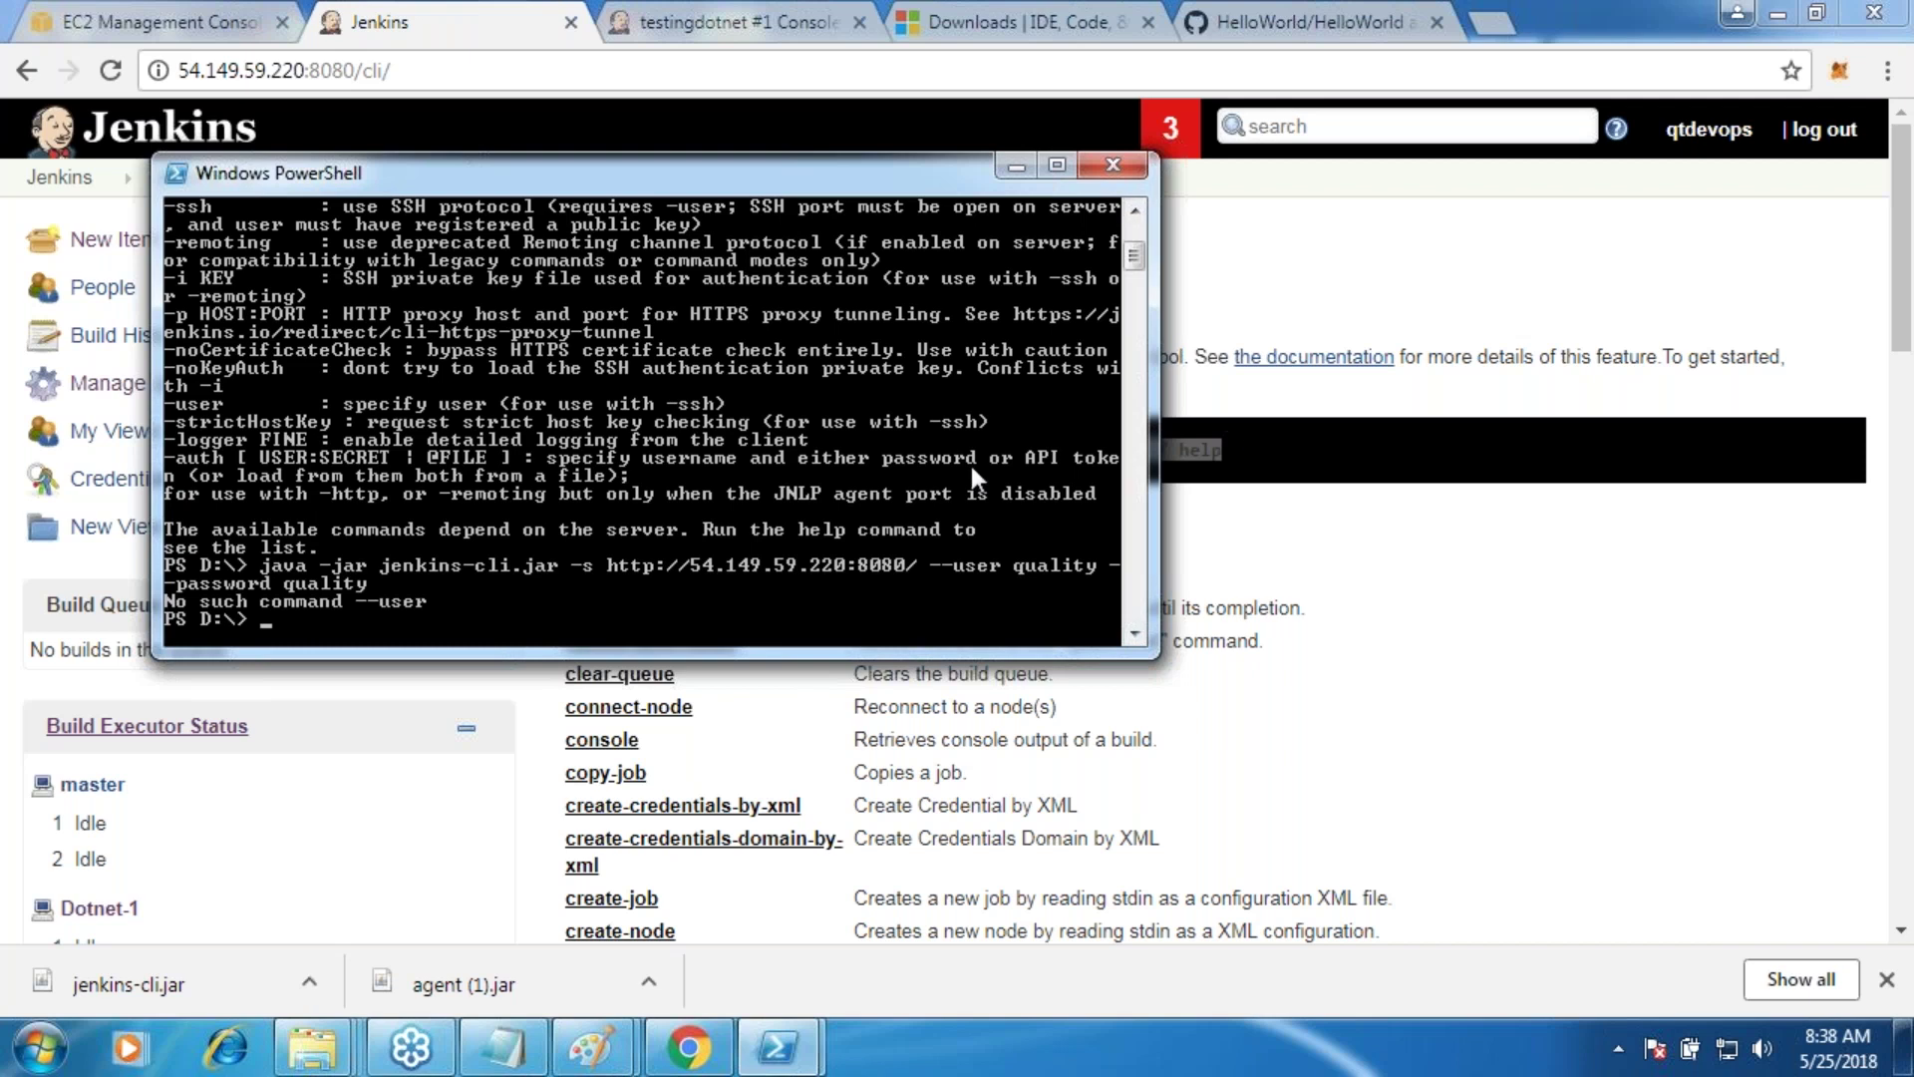
Step: Rerun the command with single-hyphen -user and -password options, getting 'No such command' errors
key(Up)
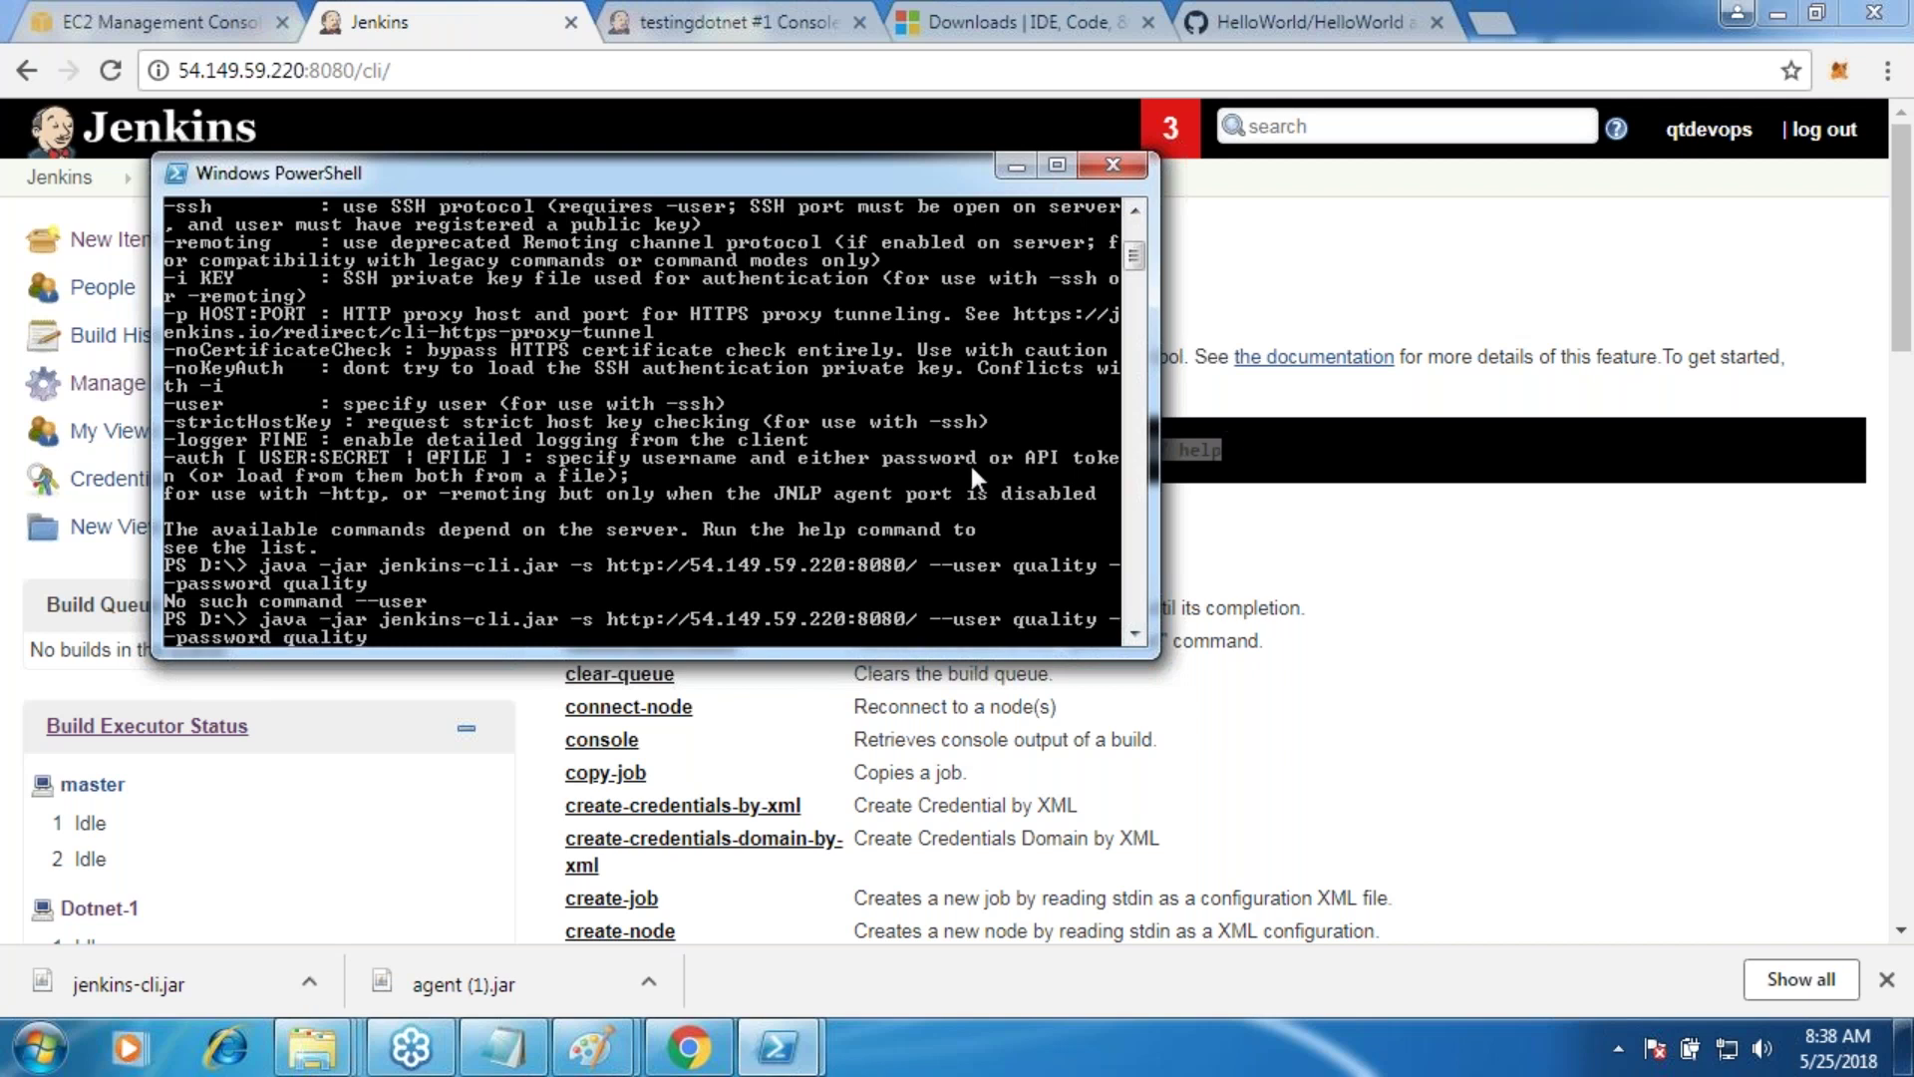
key(Right)
key(BackSpace)
key(Left)
key(Left)
key(Left)
key(Left)
key(Left)
key(Left)
key(Left)
key(Left)
key(Left)
key(Left)
key(Left)
key(Left)
key(BackSpace)
key(Return)
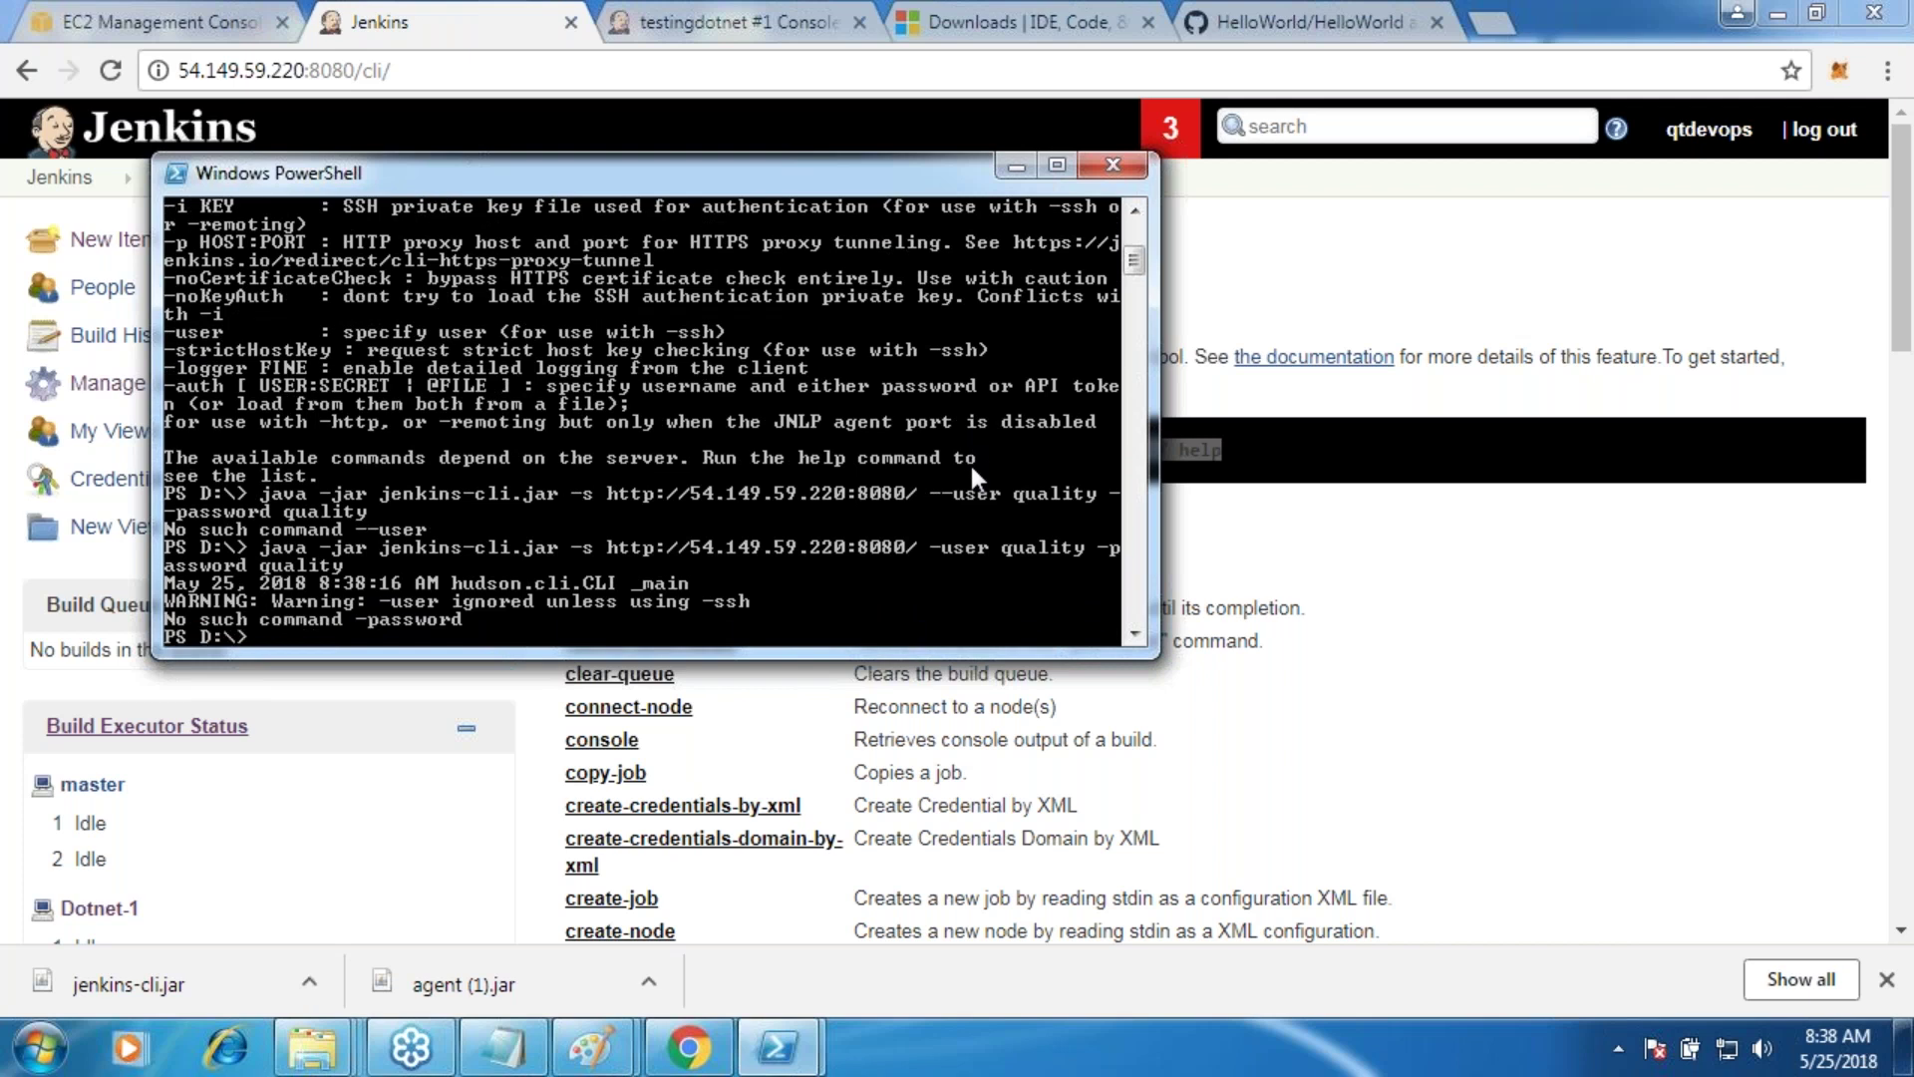
click(1558, 489)
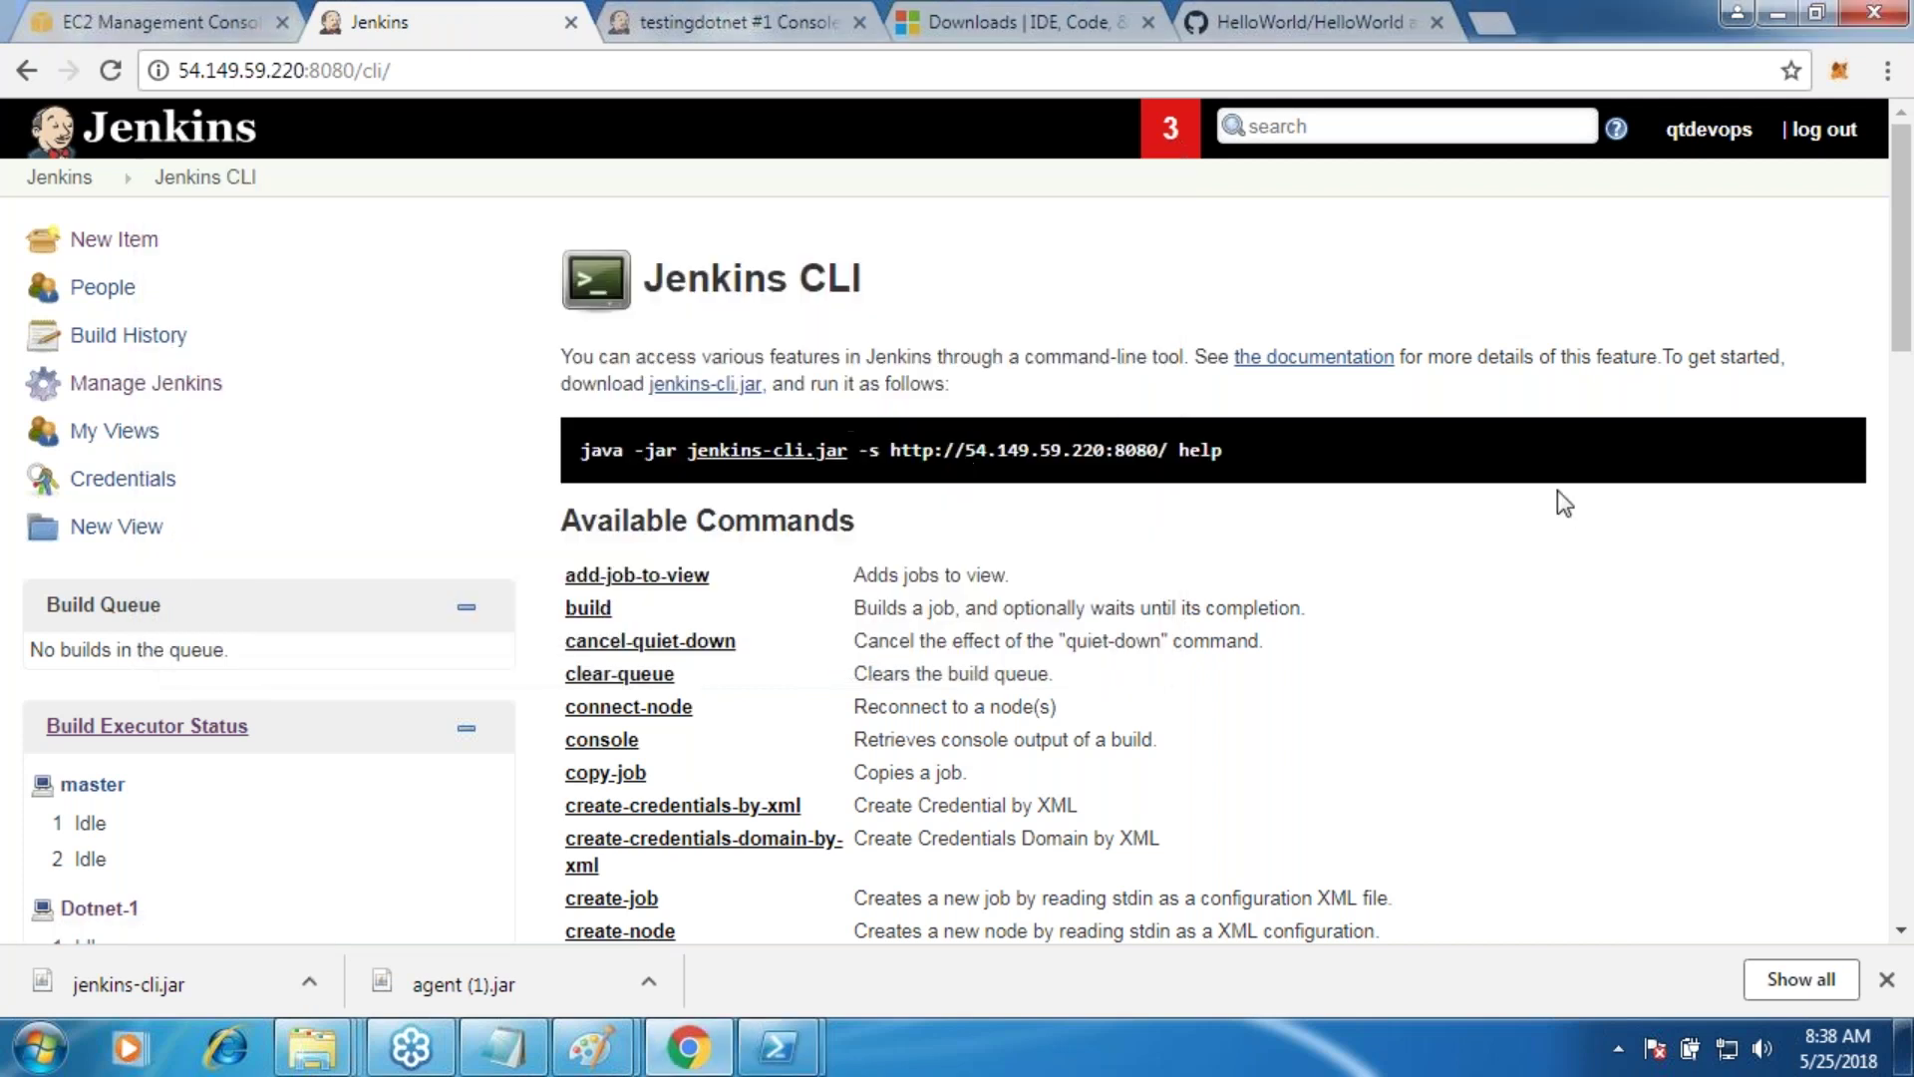
Step: Open the Jenkins CLI documentation and search it for '-user' to find the Remoting --username/--password note
click(1358, 359)
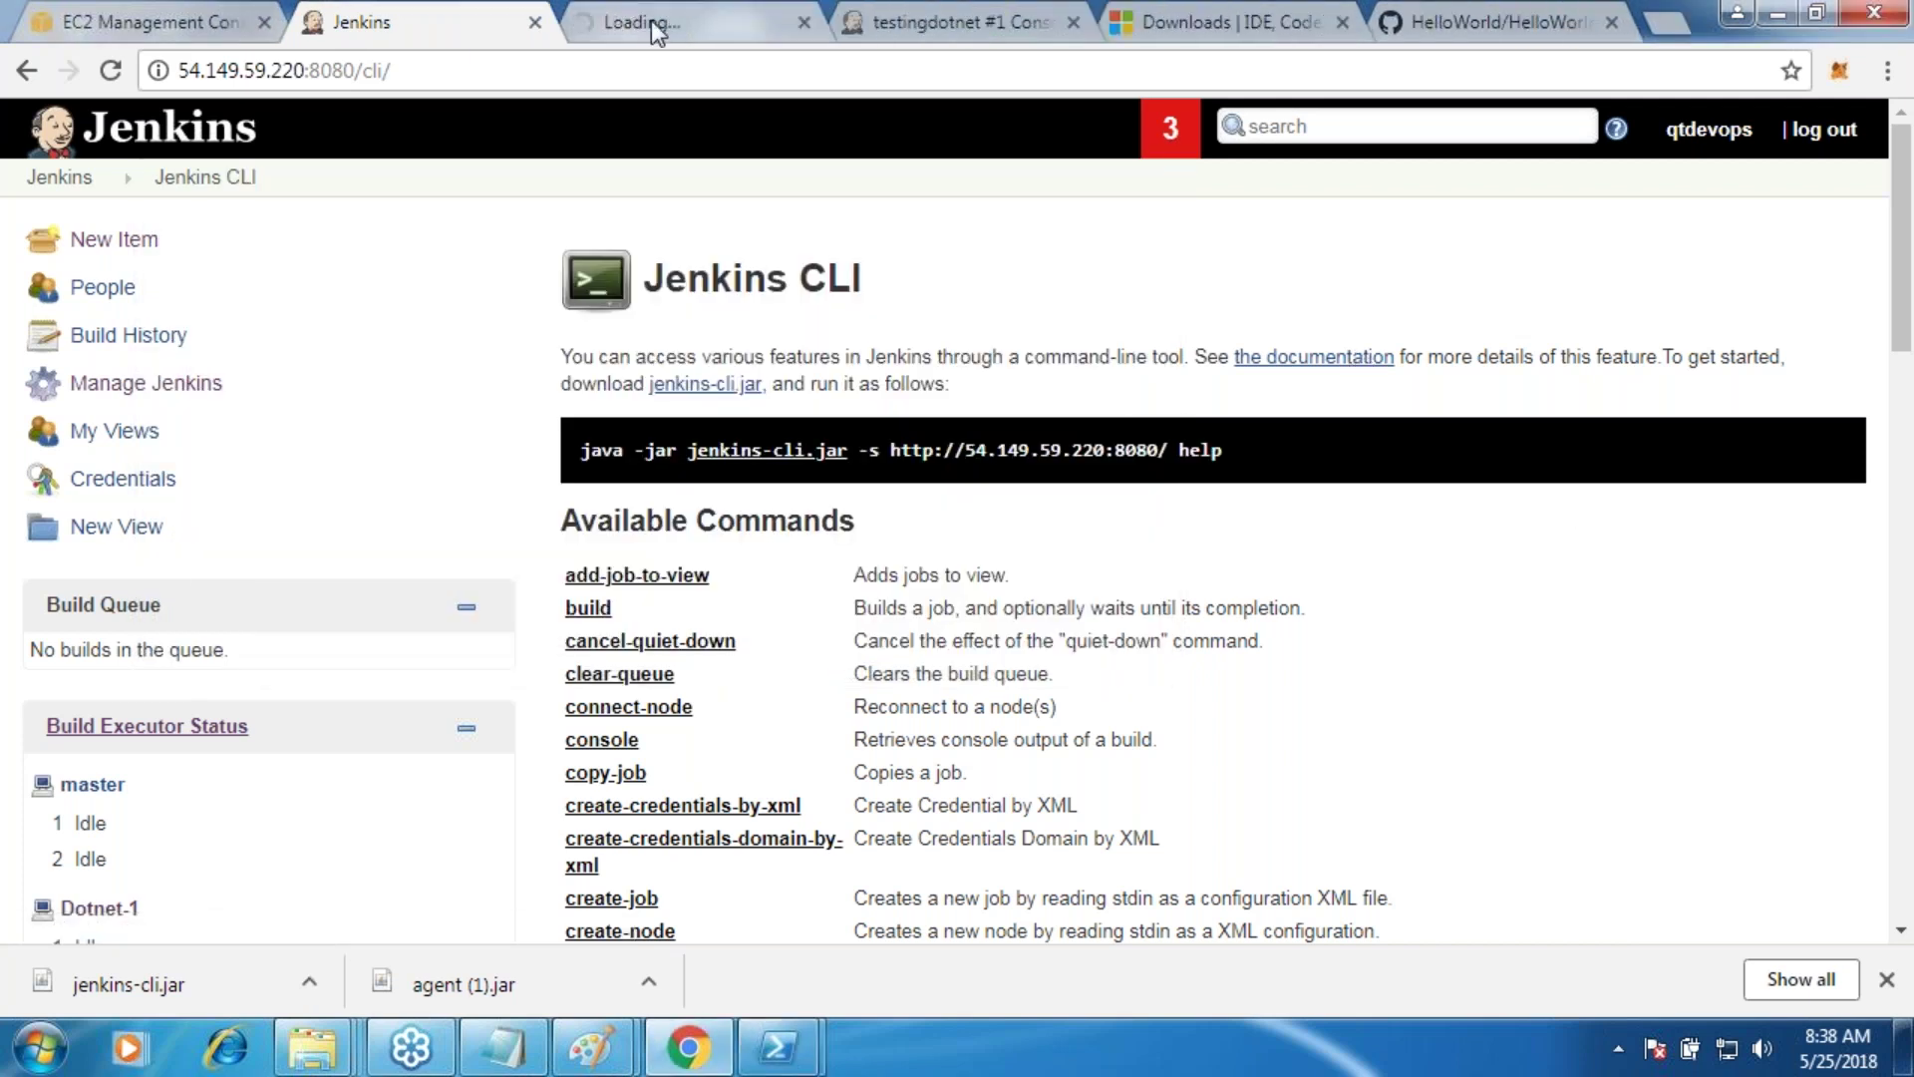
click(650, 22)
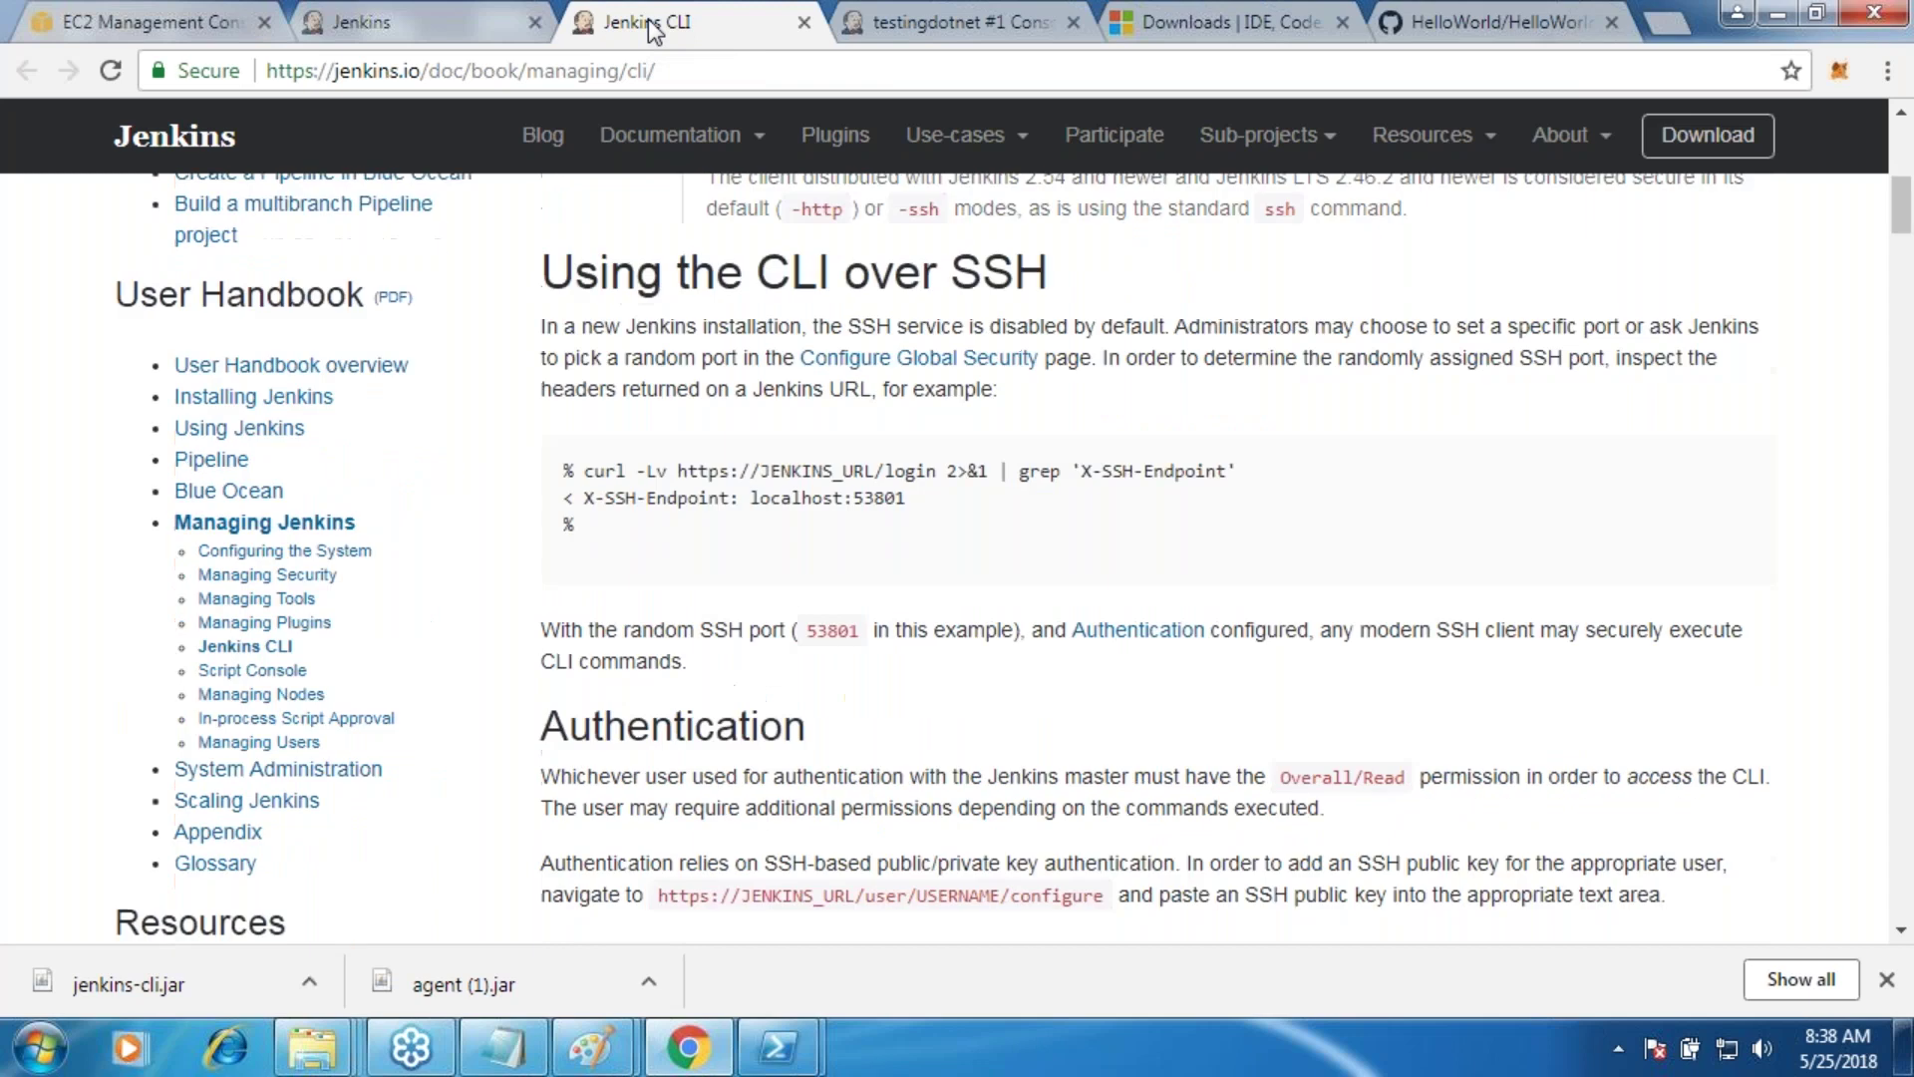
key(ctrl+f)
text(j)
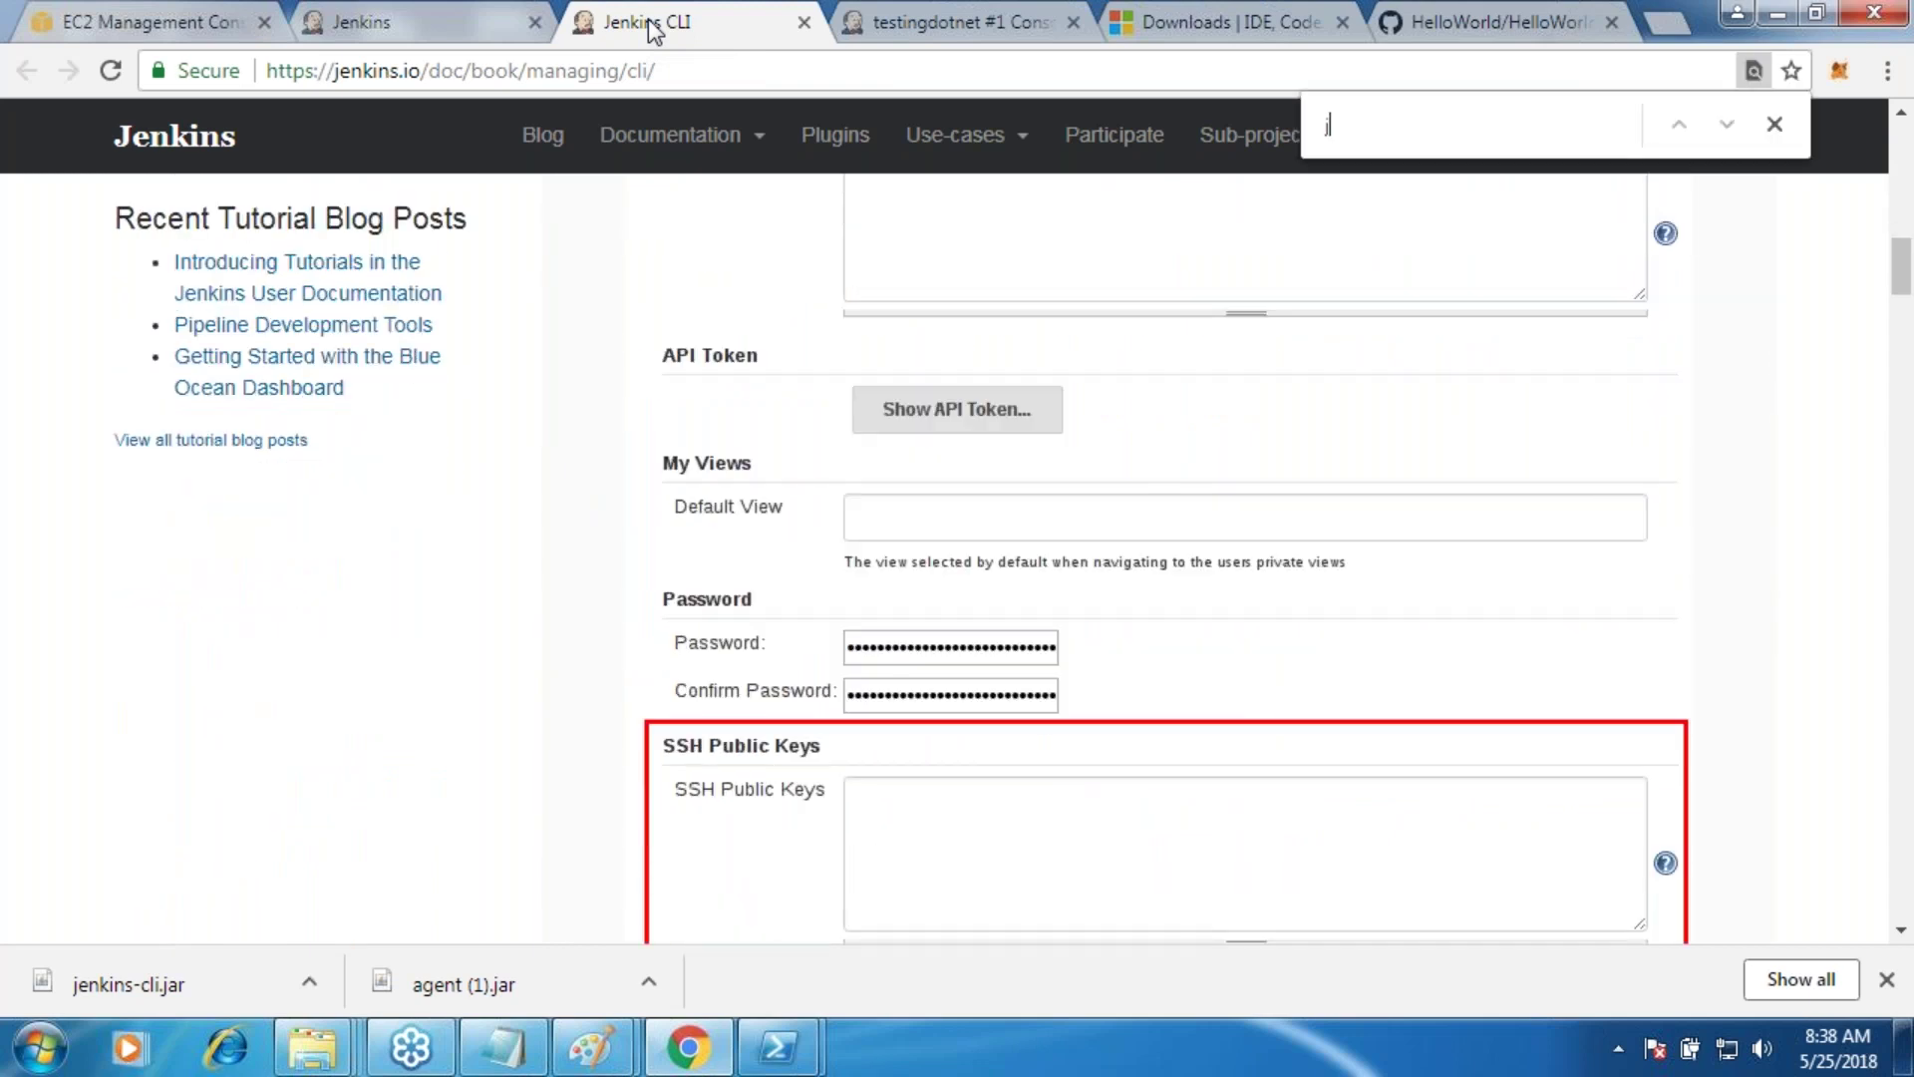
key(BackSpace)
text(--)
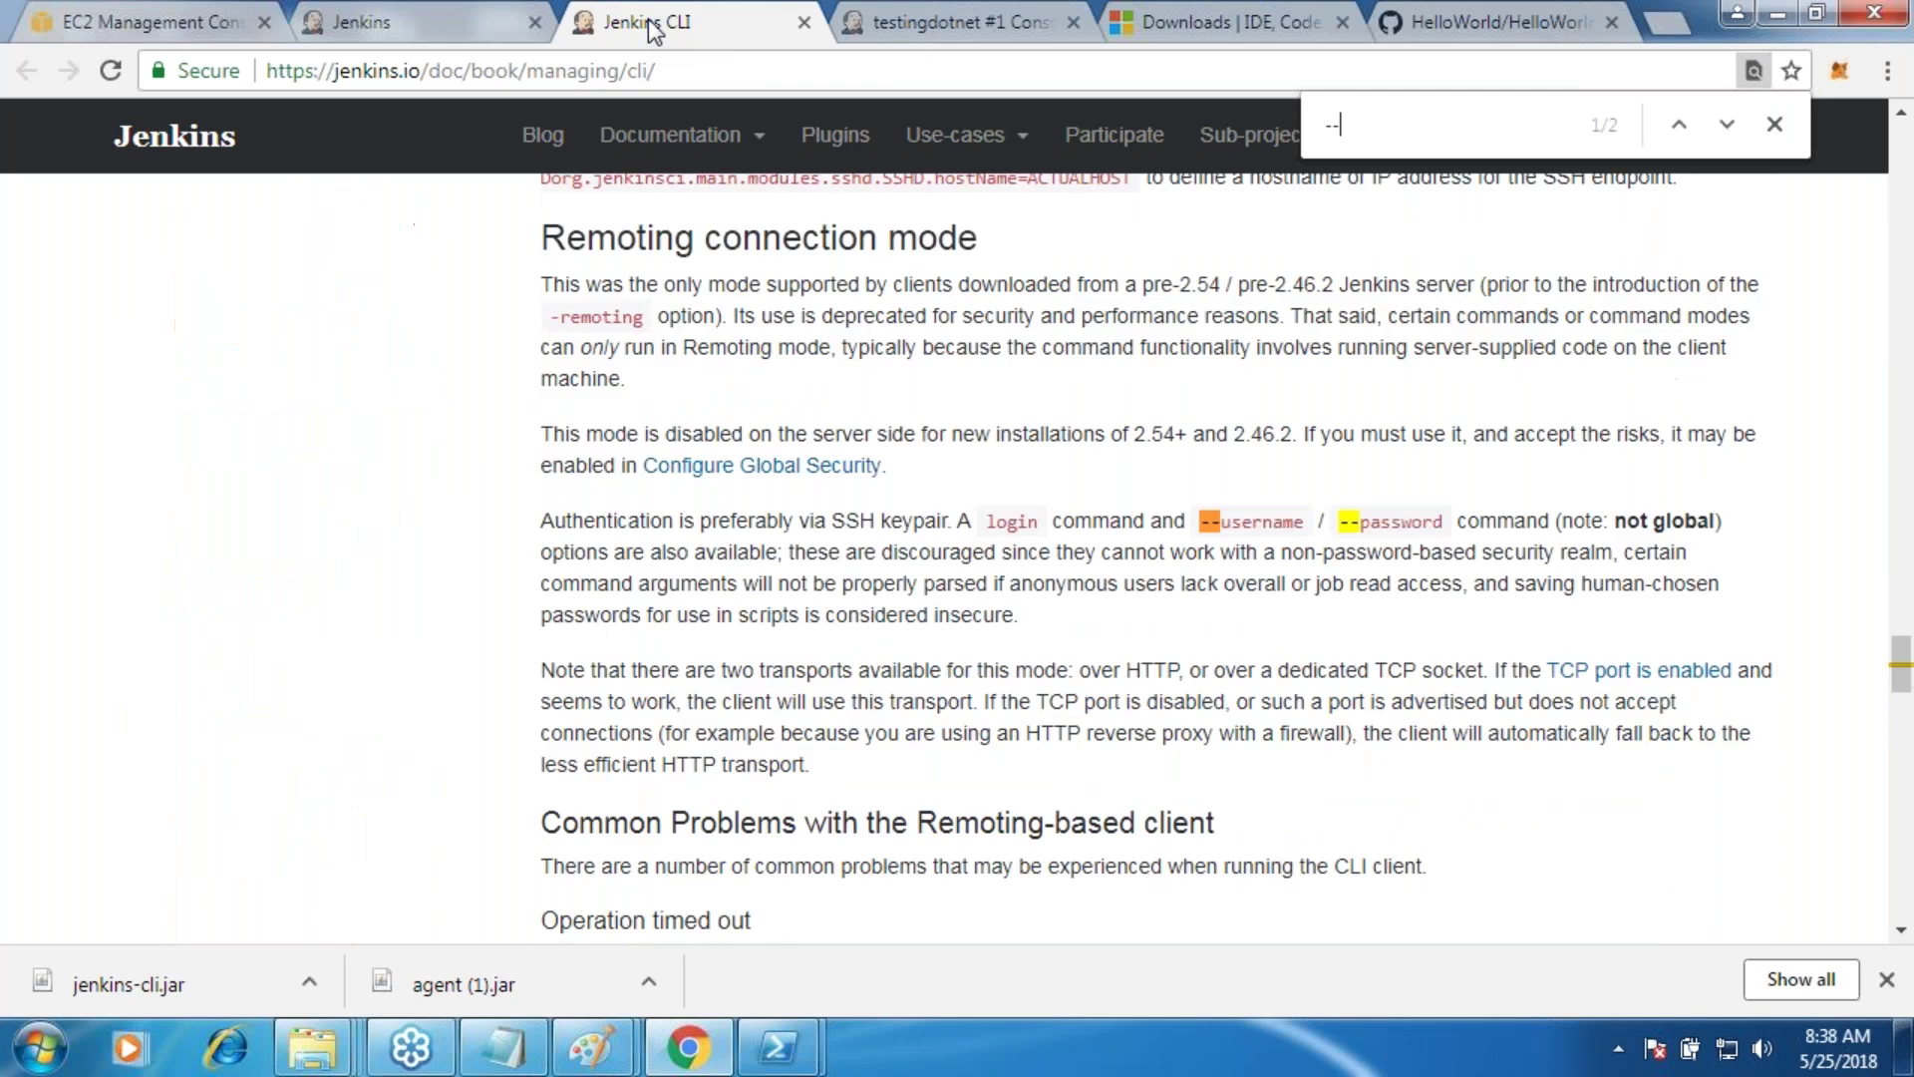
key(BackSpace)
text(user)
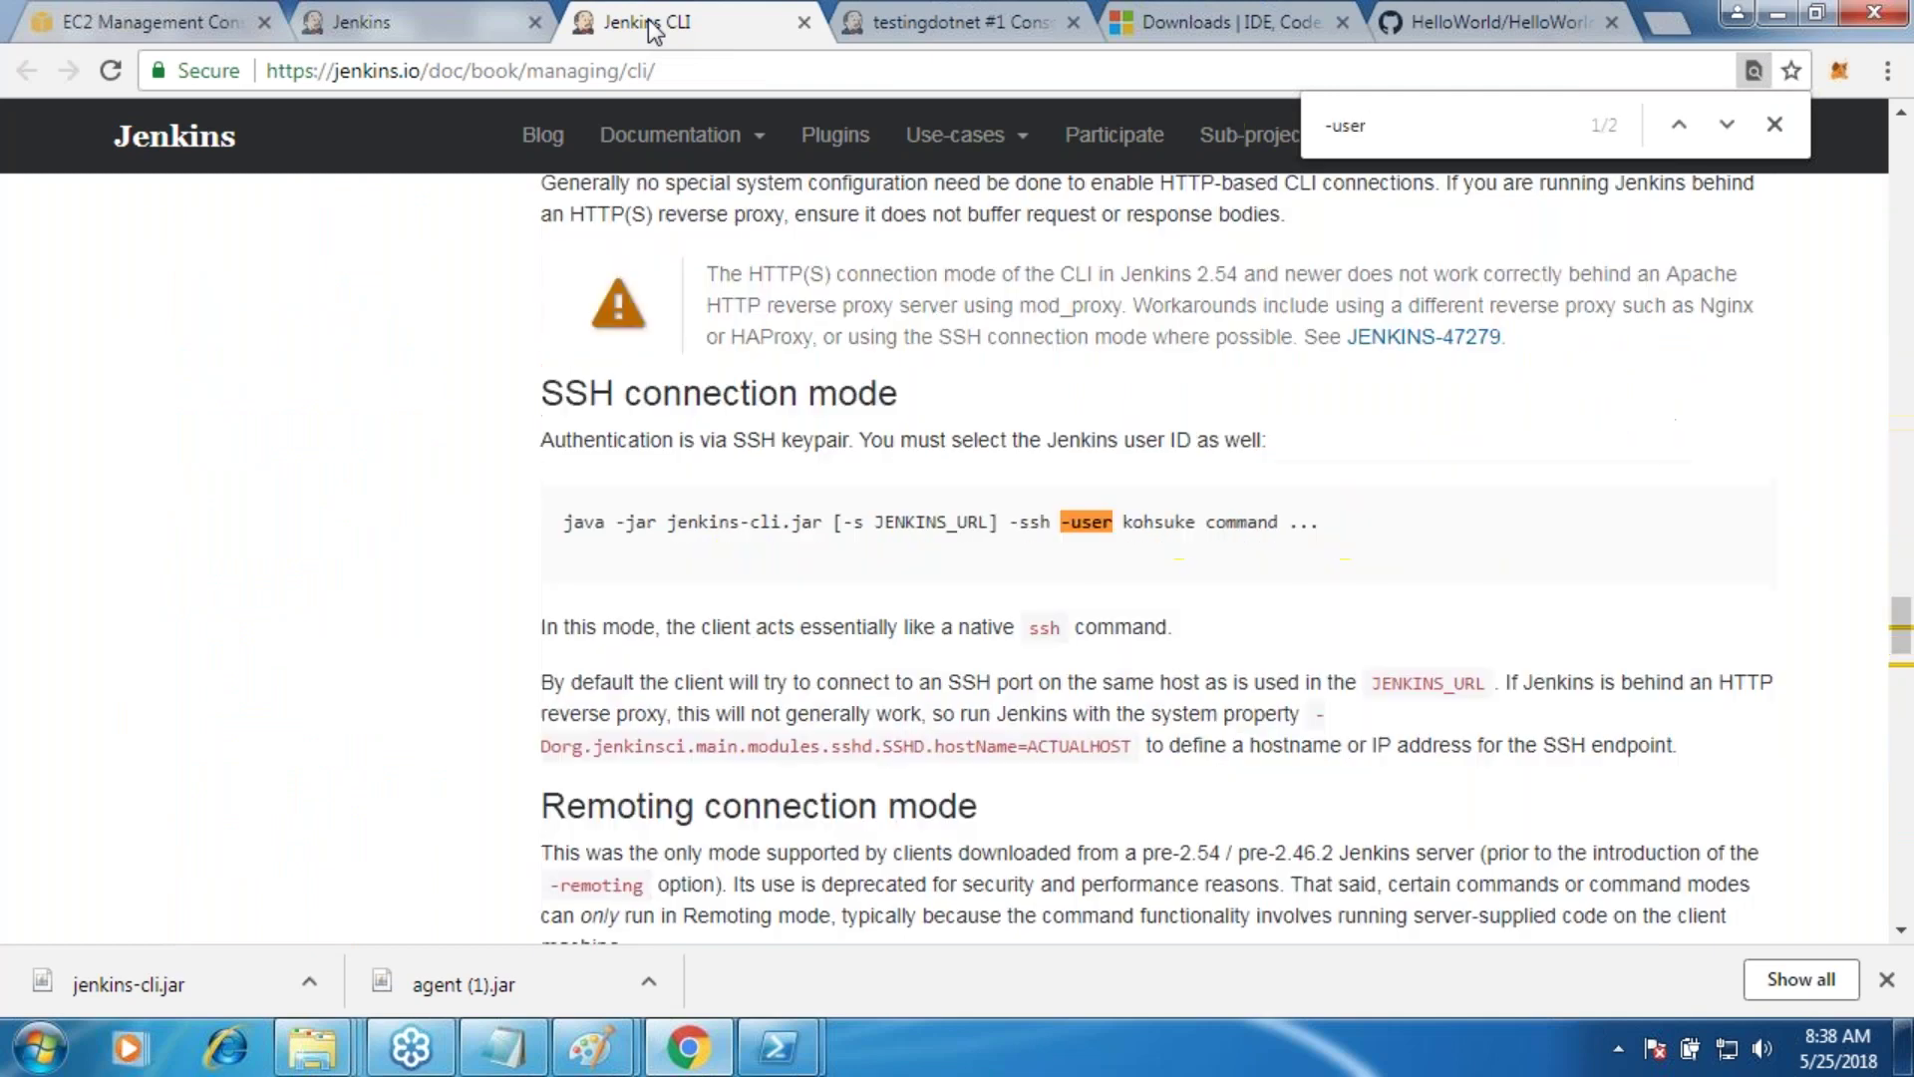
key(Return)
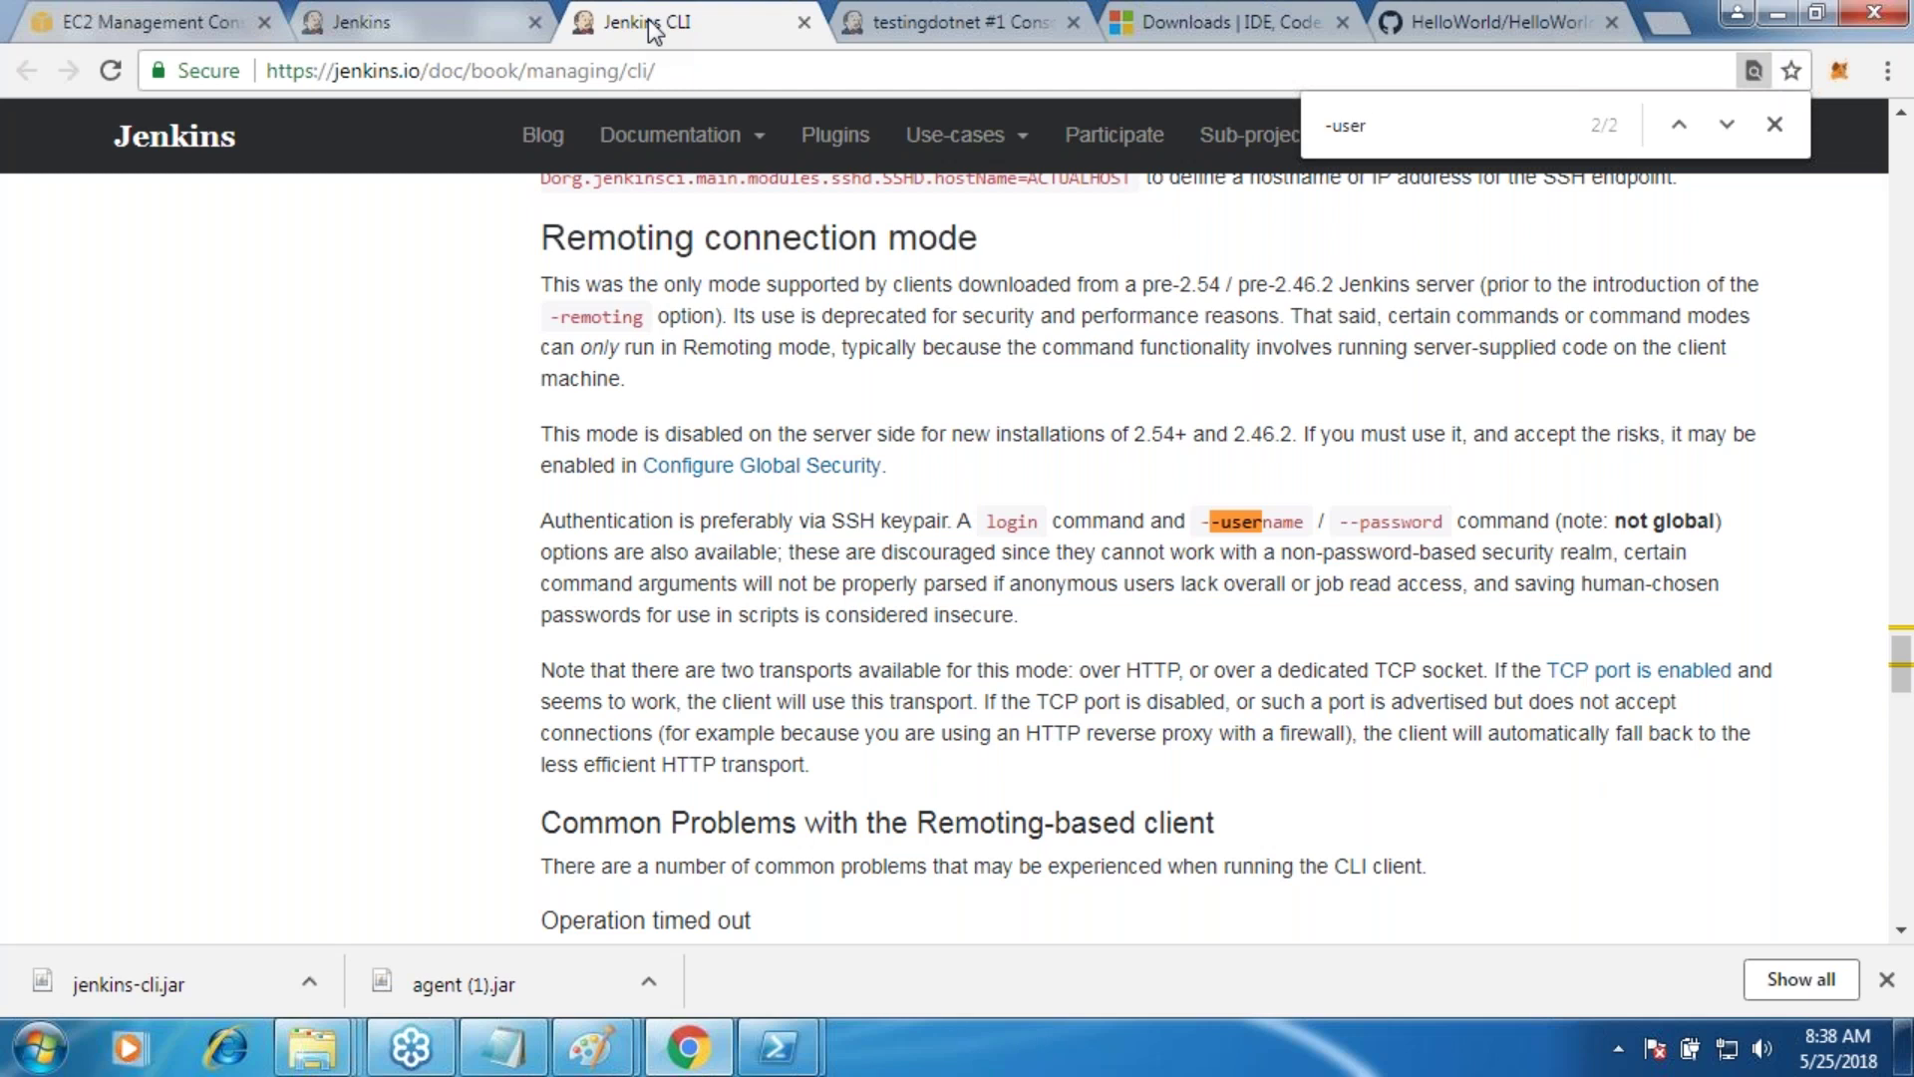
Step: Rerun the previous CLI command with --username and --password, getting 'No such command --username'
key(alt+Tab)
key(Up)
key(ctrl+Left)
key(ctrl+Left)
key(Left)
key(Left)
key(Left)
key(Left)
key(Left)
key(Left)
key(Left)
key(Left)
key(Left)
key(Left)
key(Left)
key(Left)
key(Left)
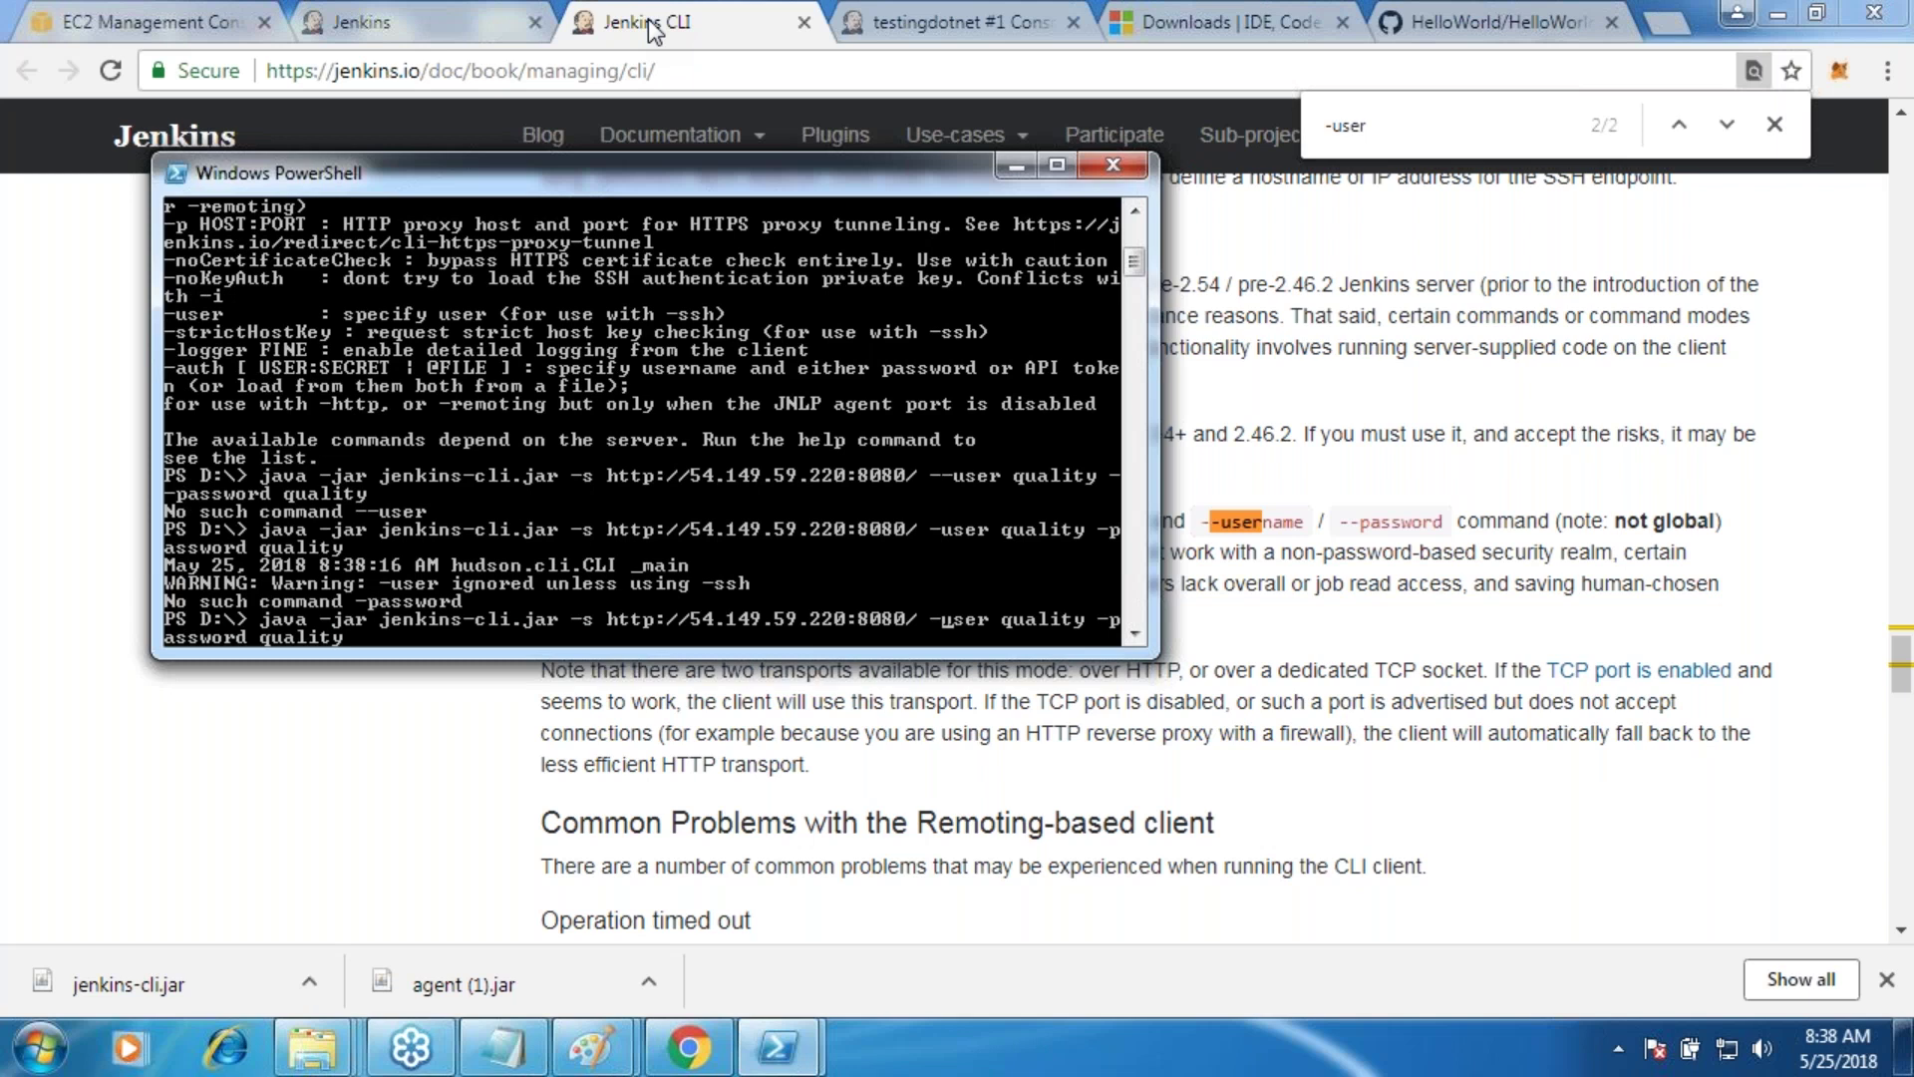
text(-)
key(Right)
key(Right)
key(Right)
key(Right)
key(Right)
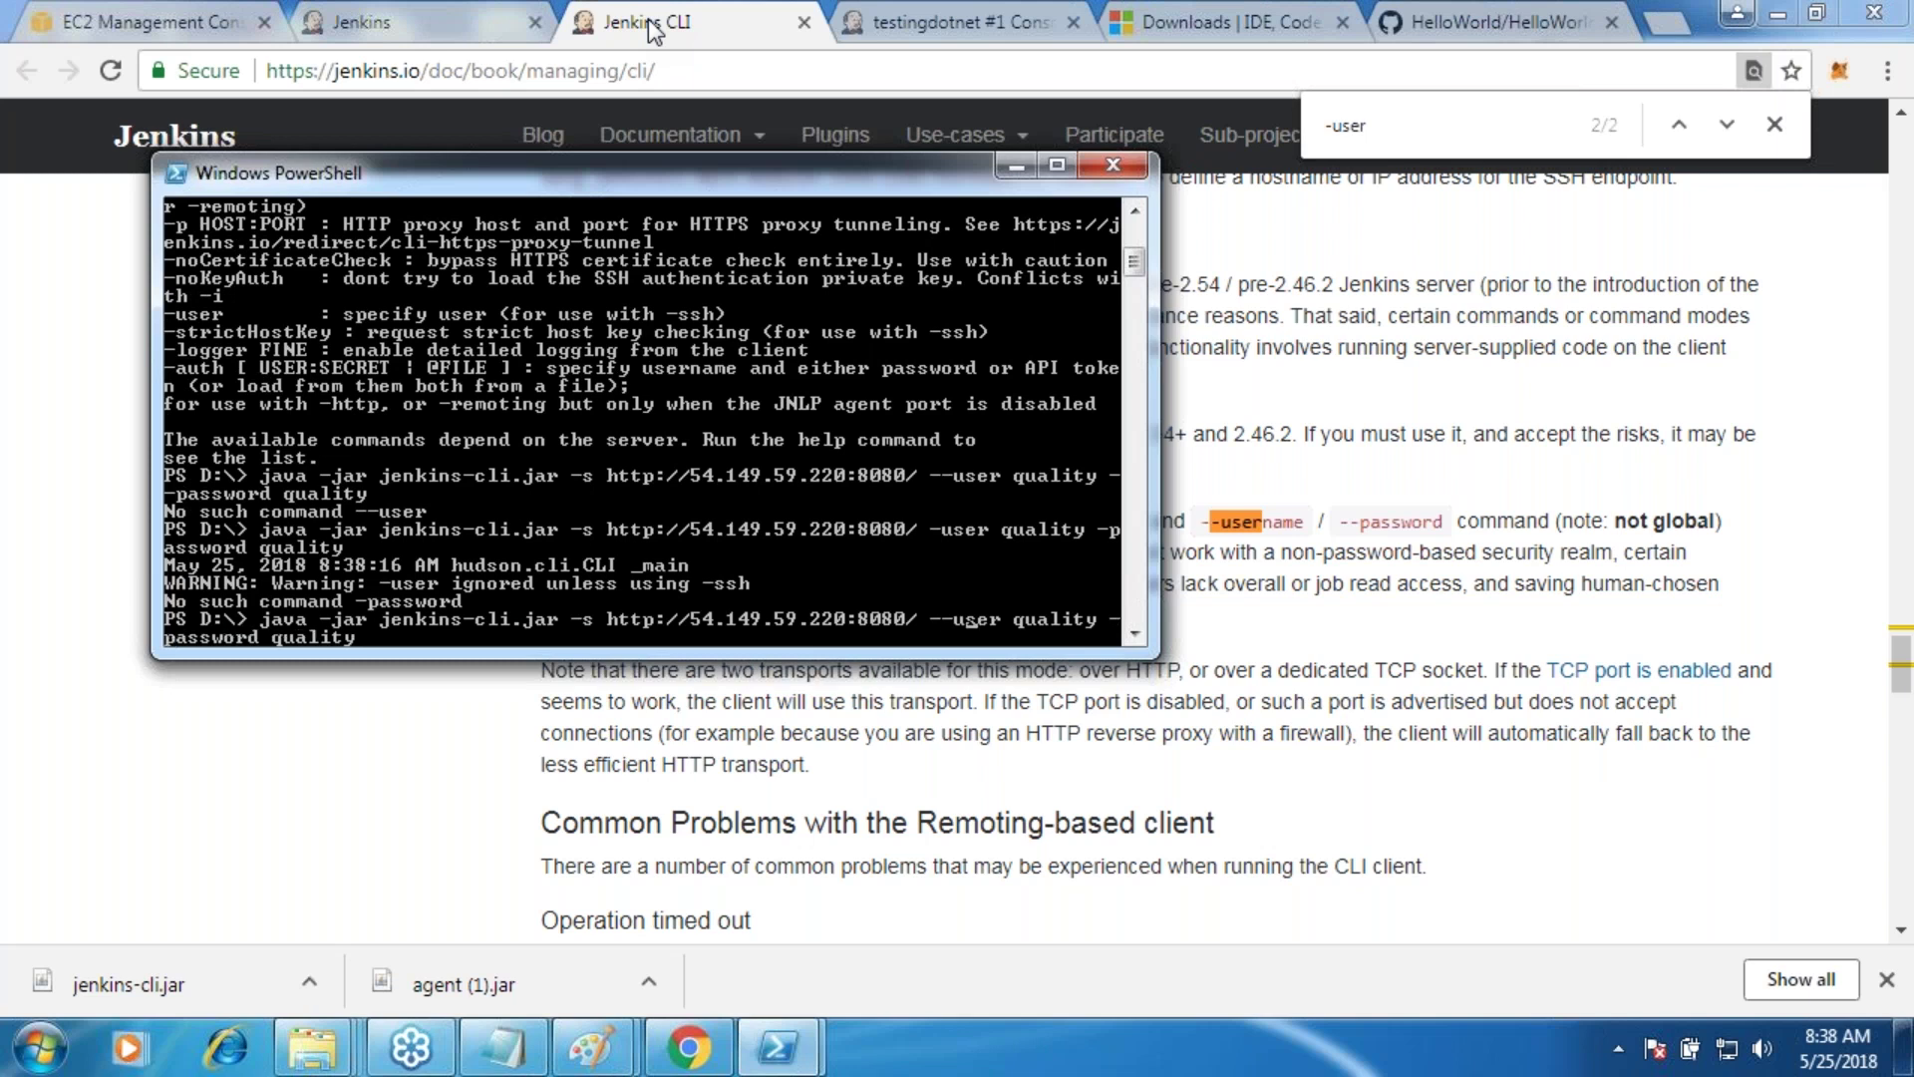
text(name)
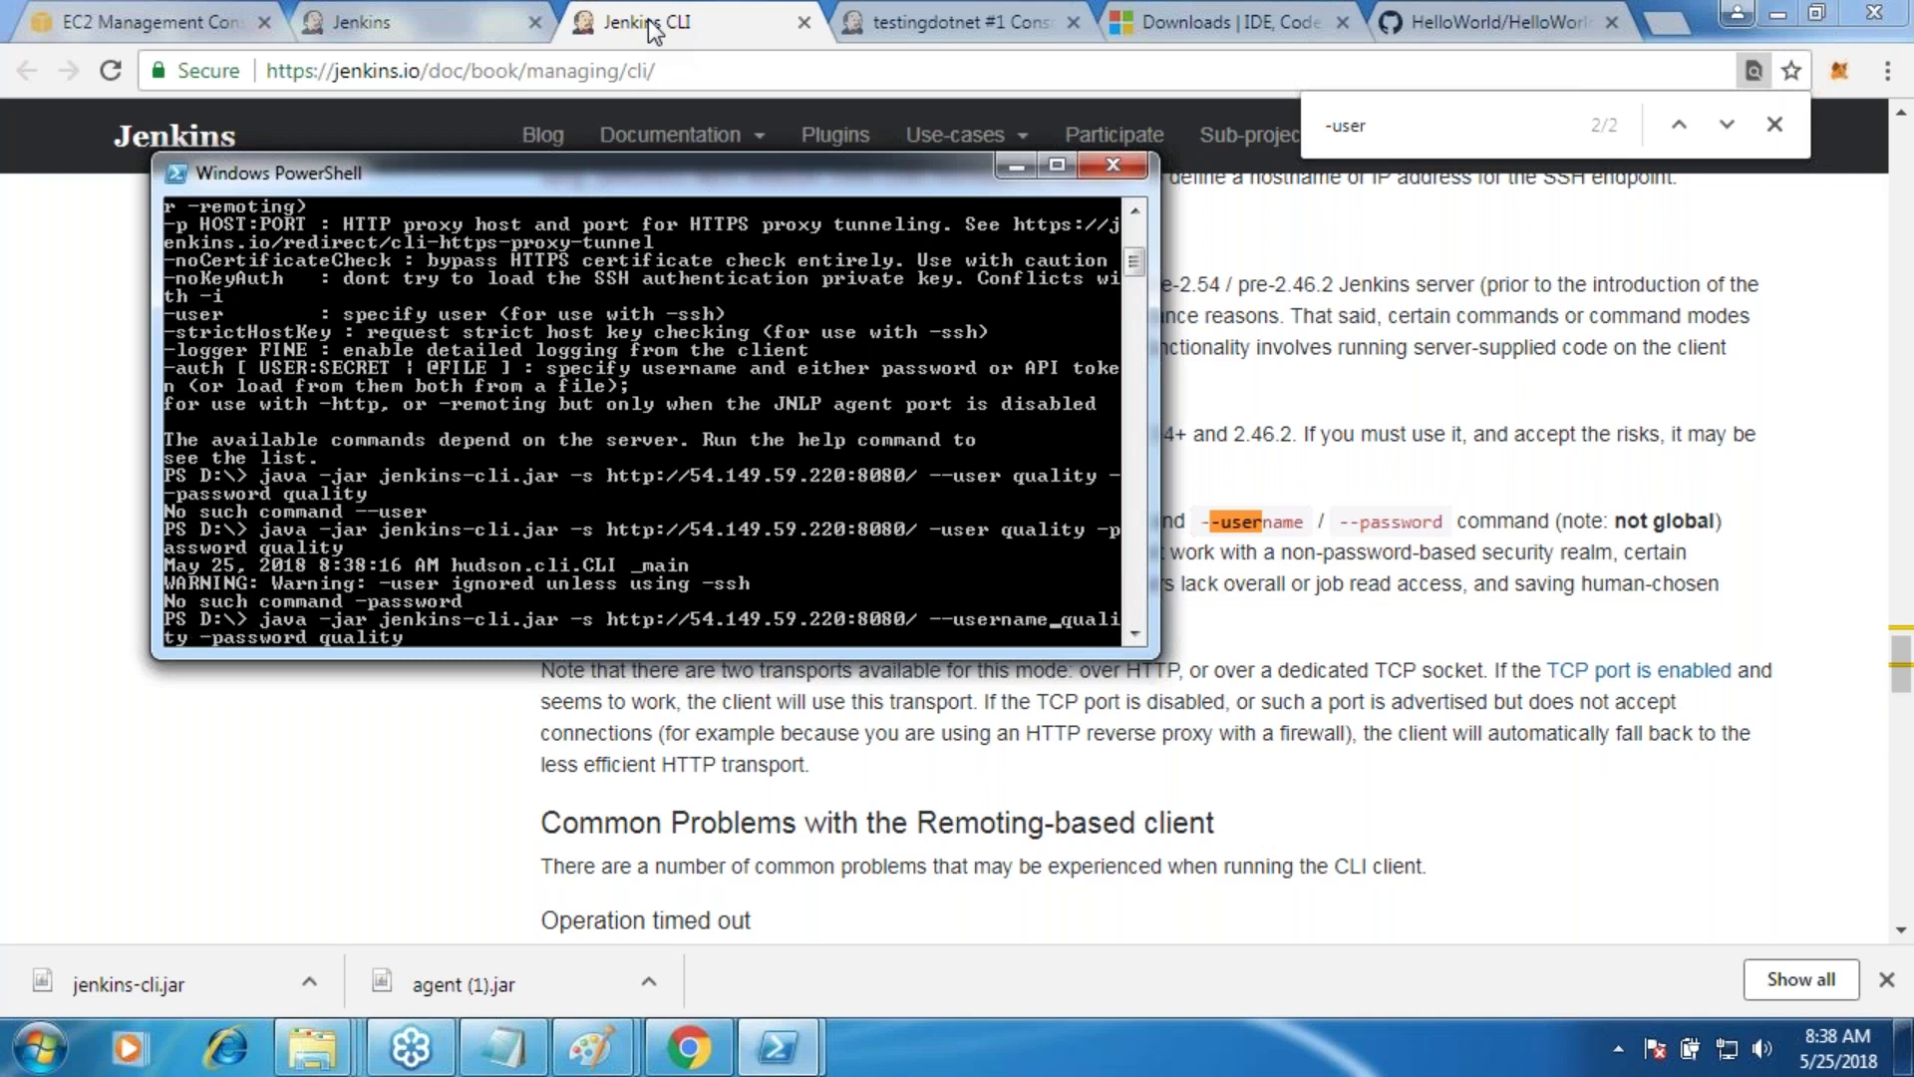
key(End)
text(-)
key(Return)
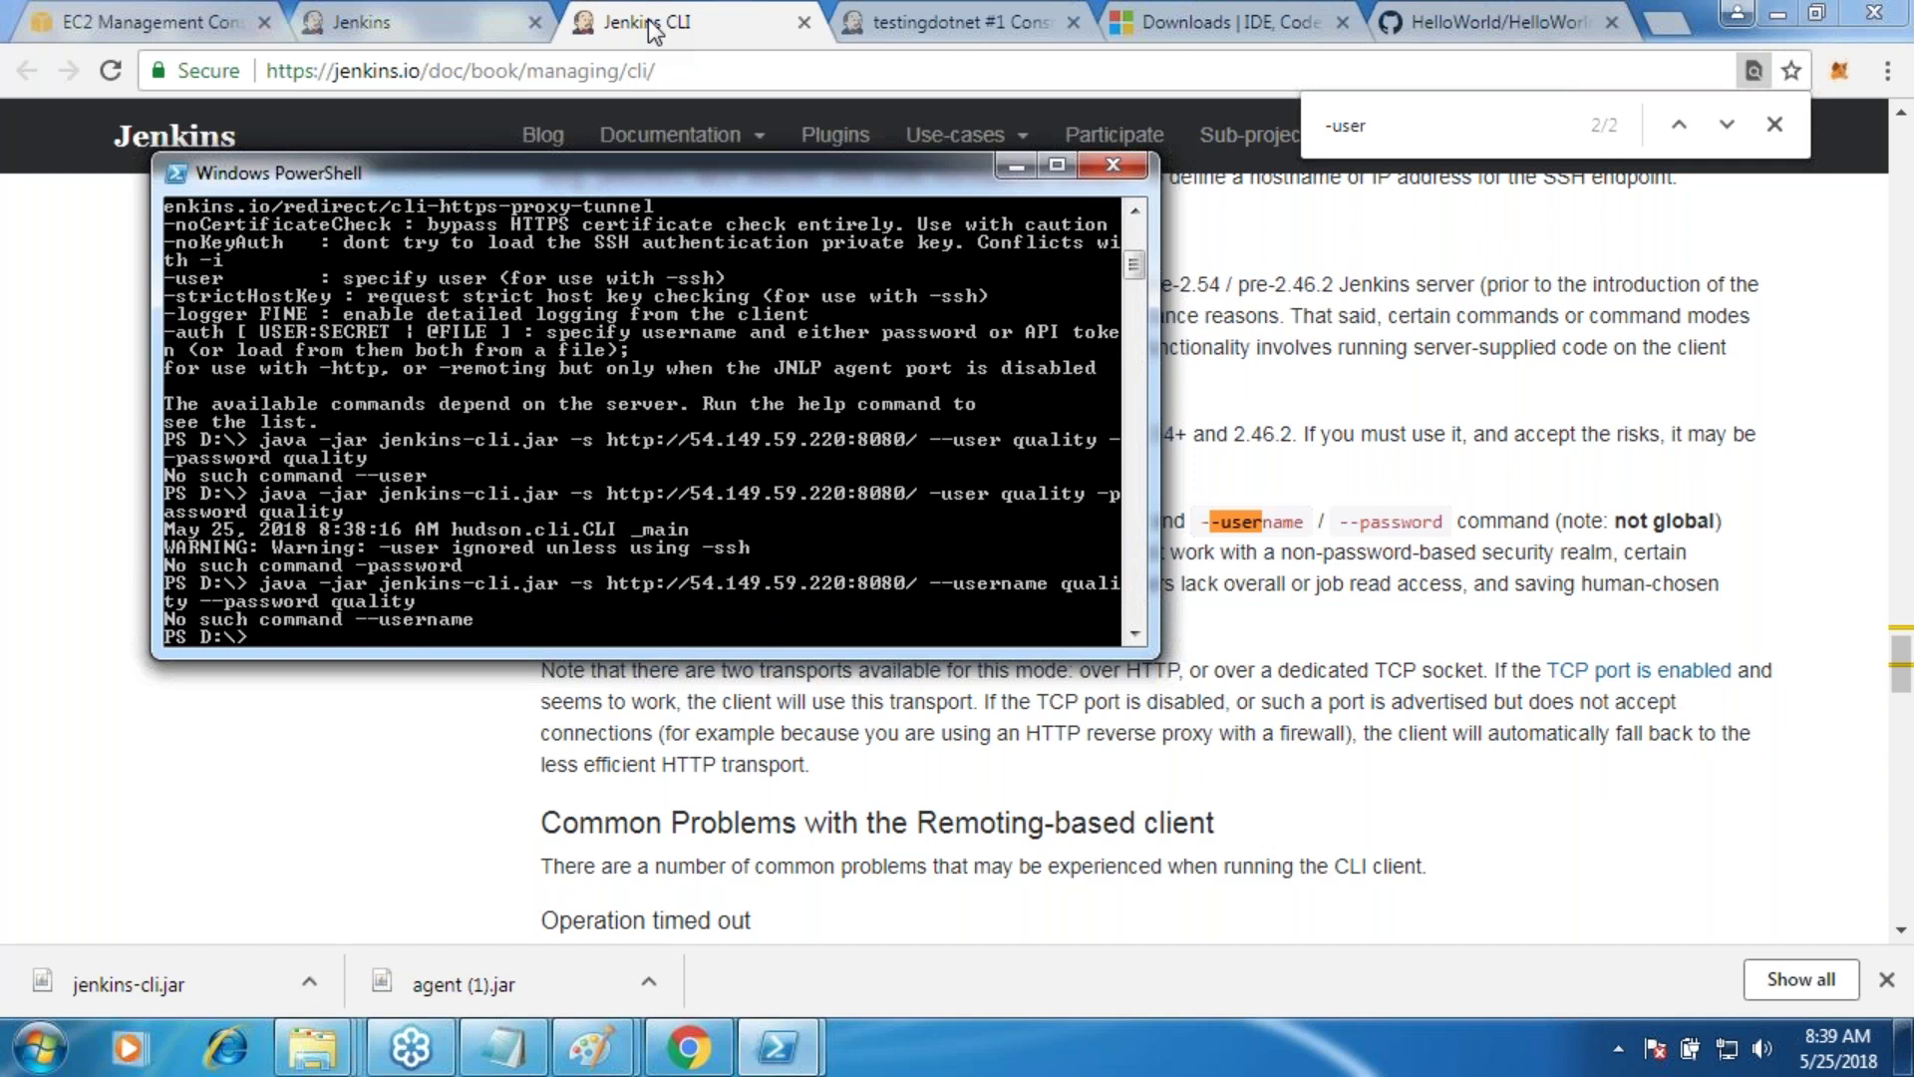
key(Up)
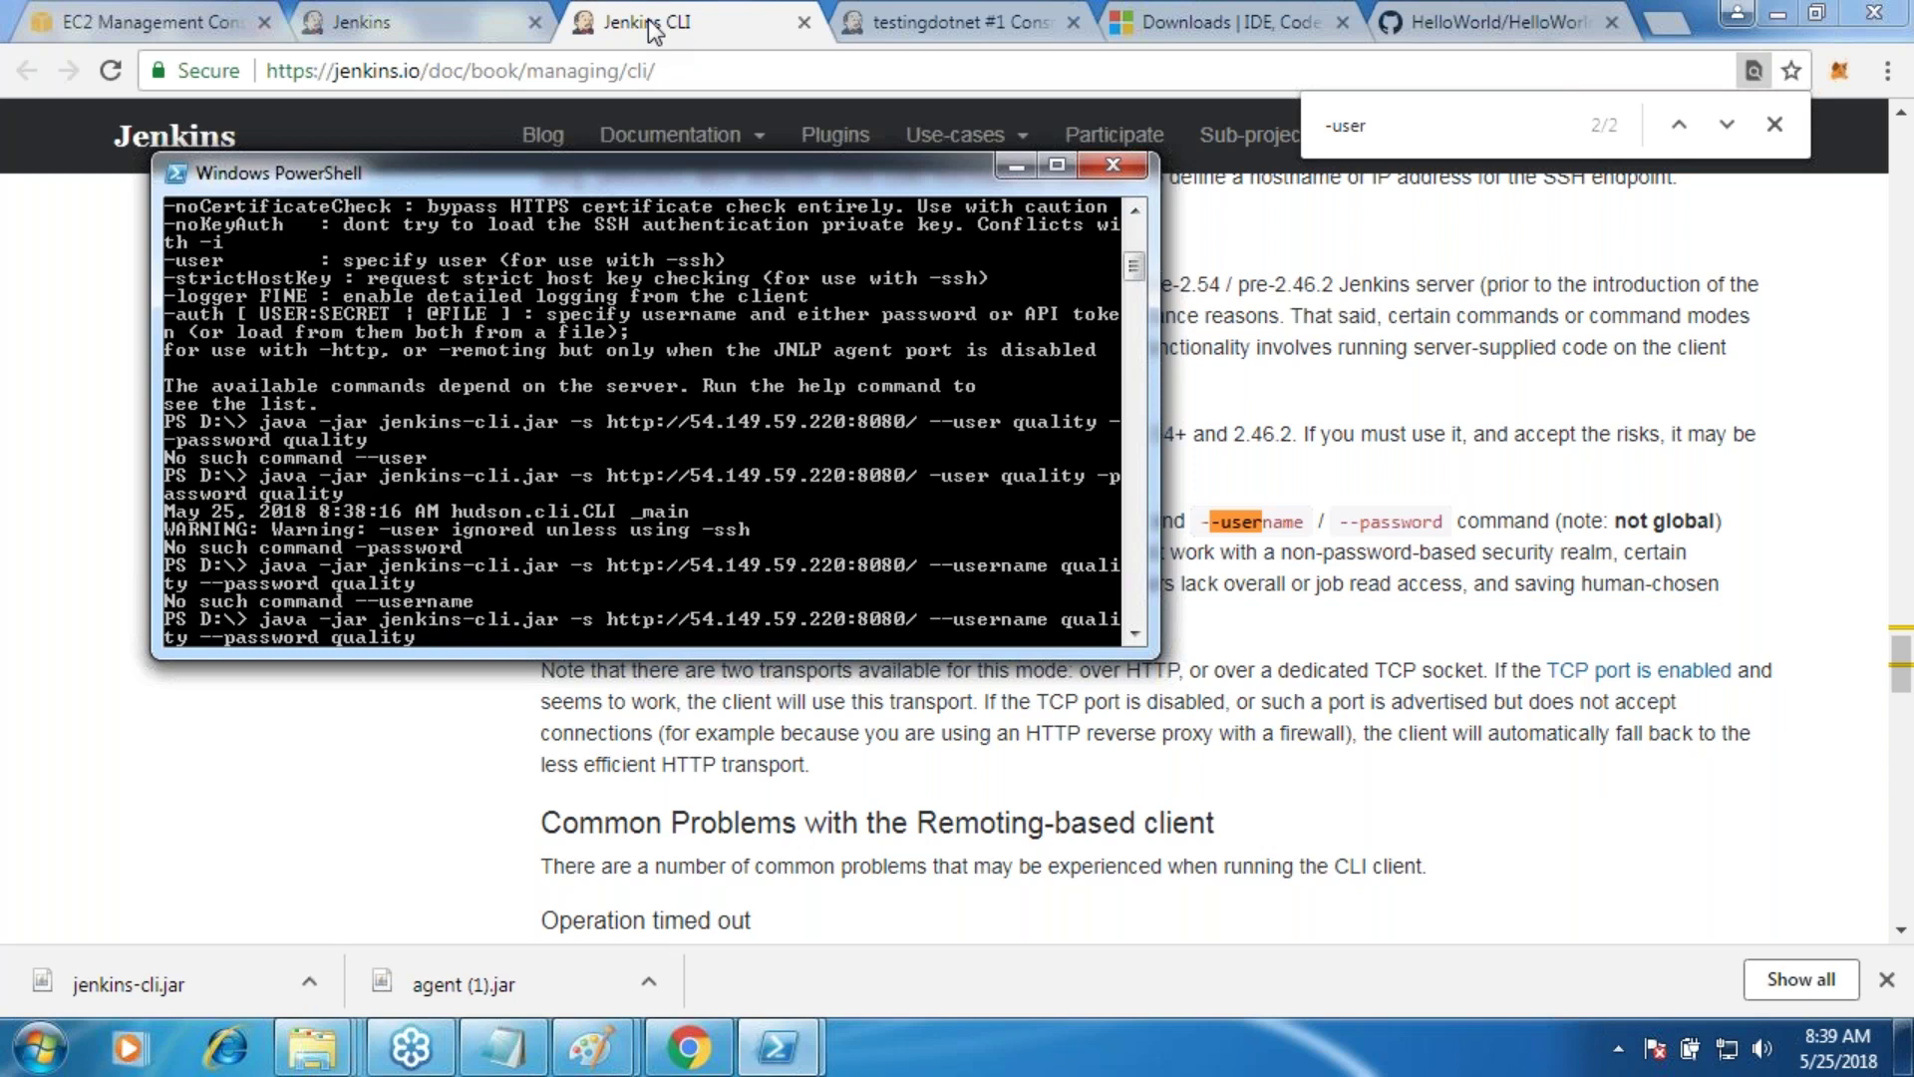
click(653, 30)
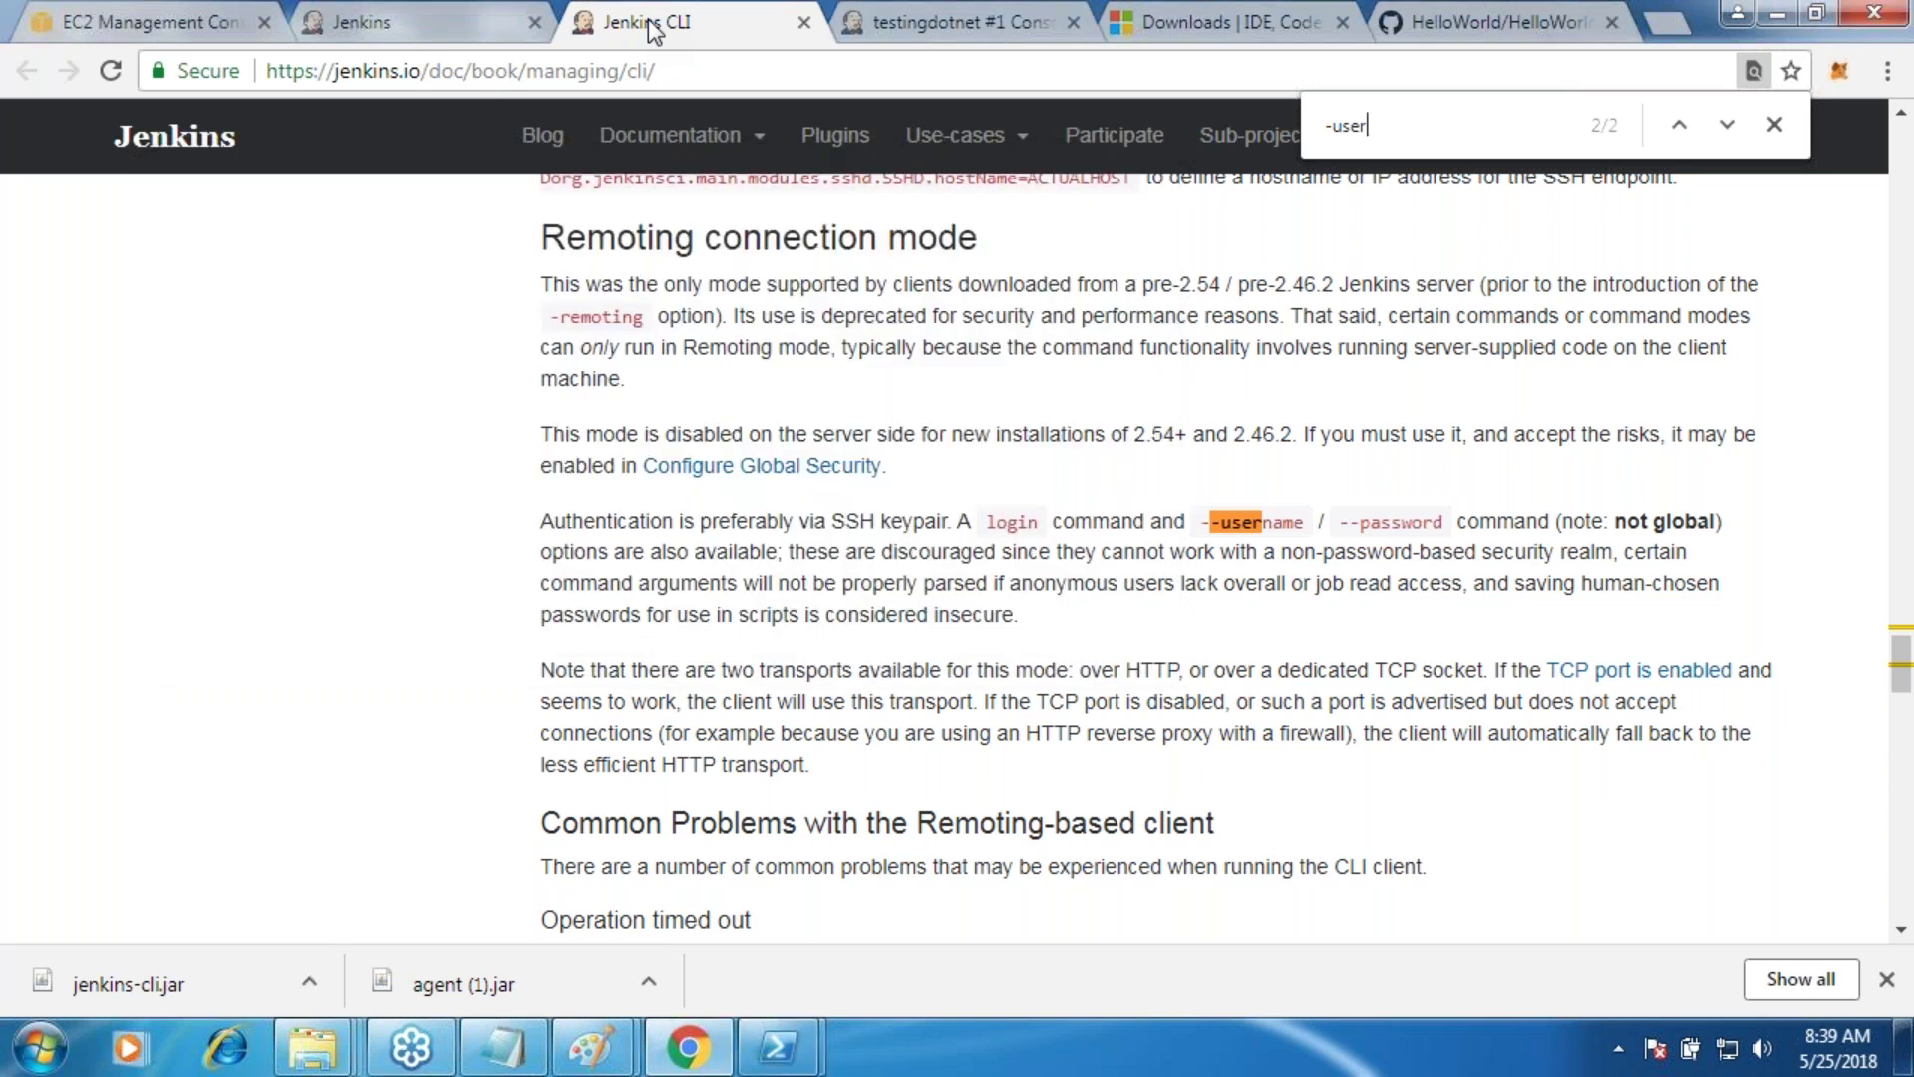
Step: Scroll through the CLI documentation's troubleshooting sections to the end of the page
key(Page_Down)
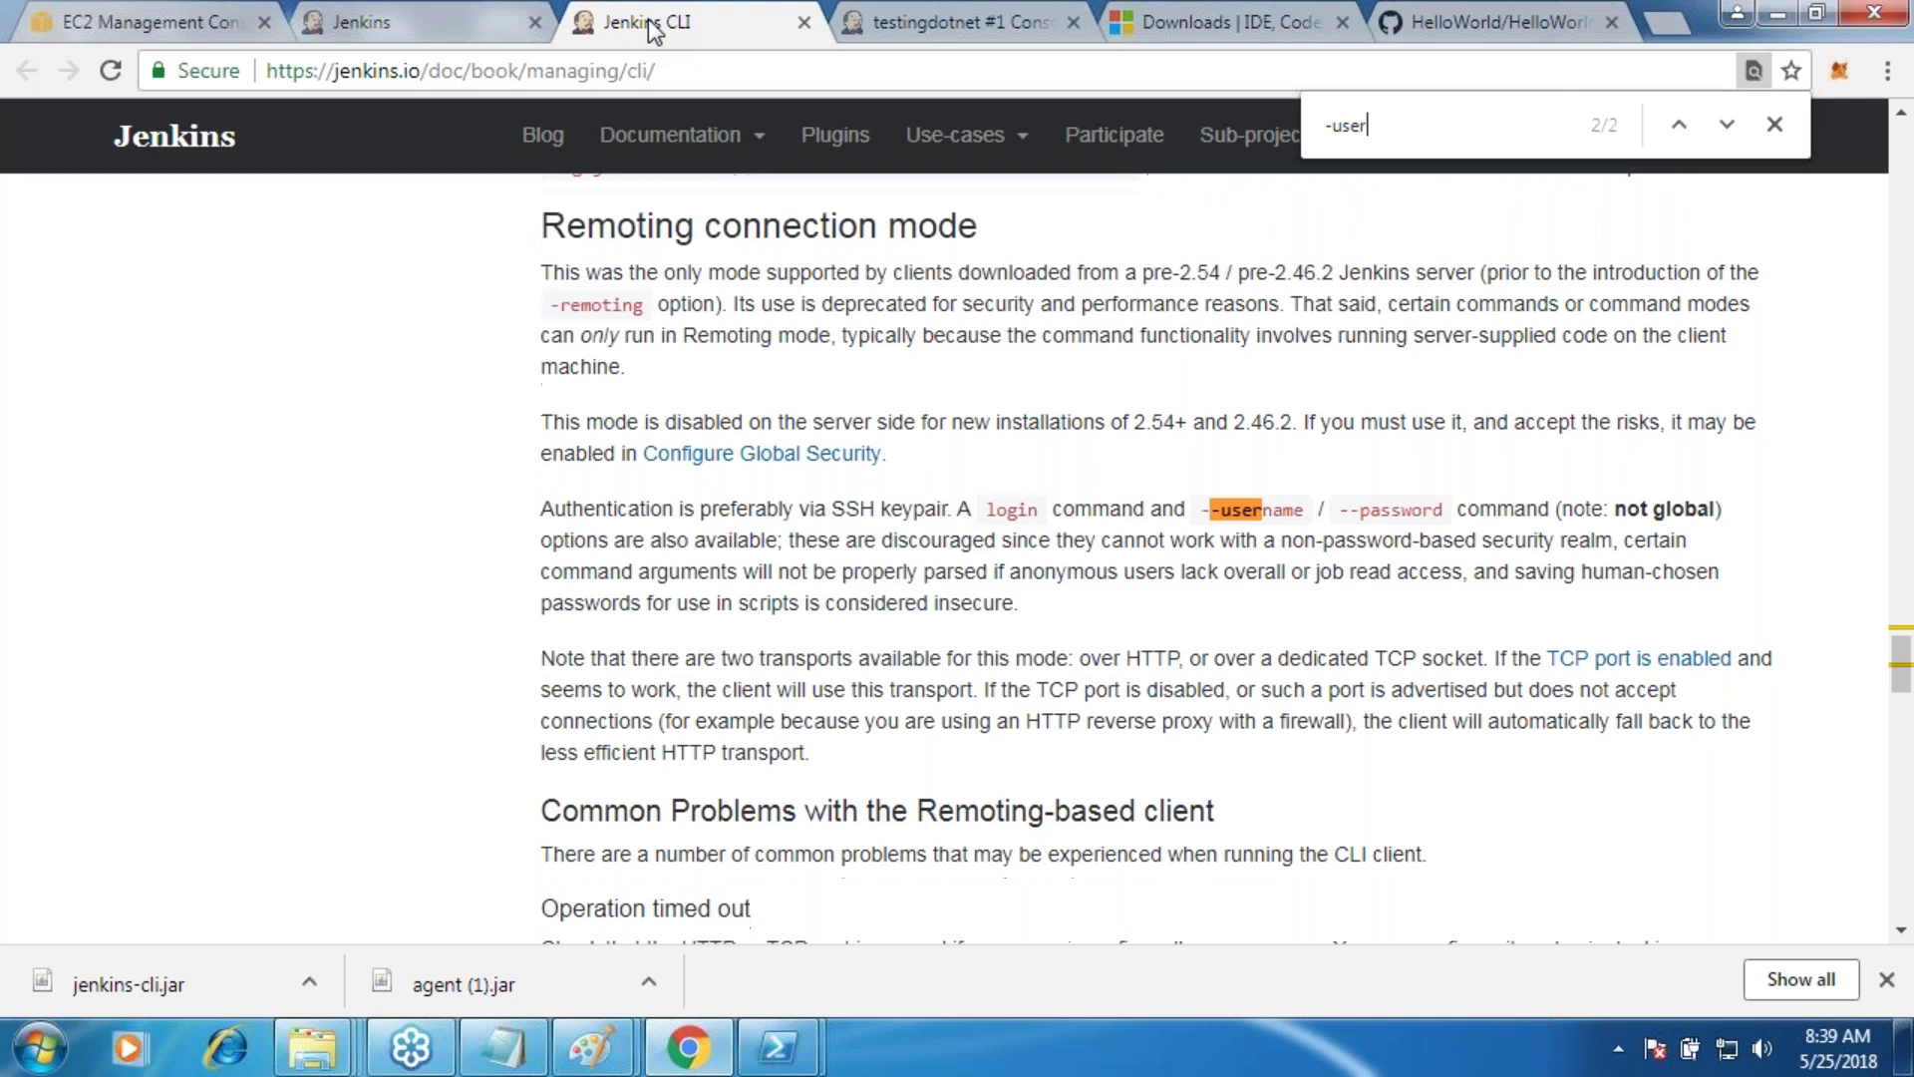
key(Up)
key(Up)
key(Up)
key(Up)
key(Up)
key(Up)
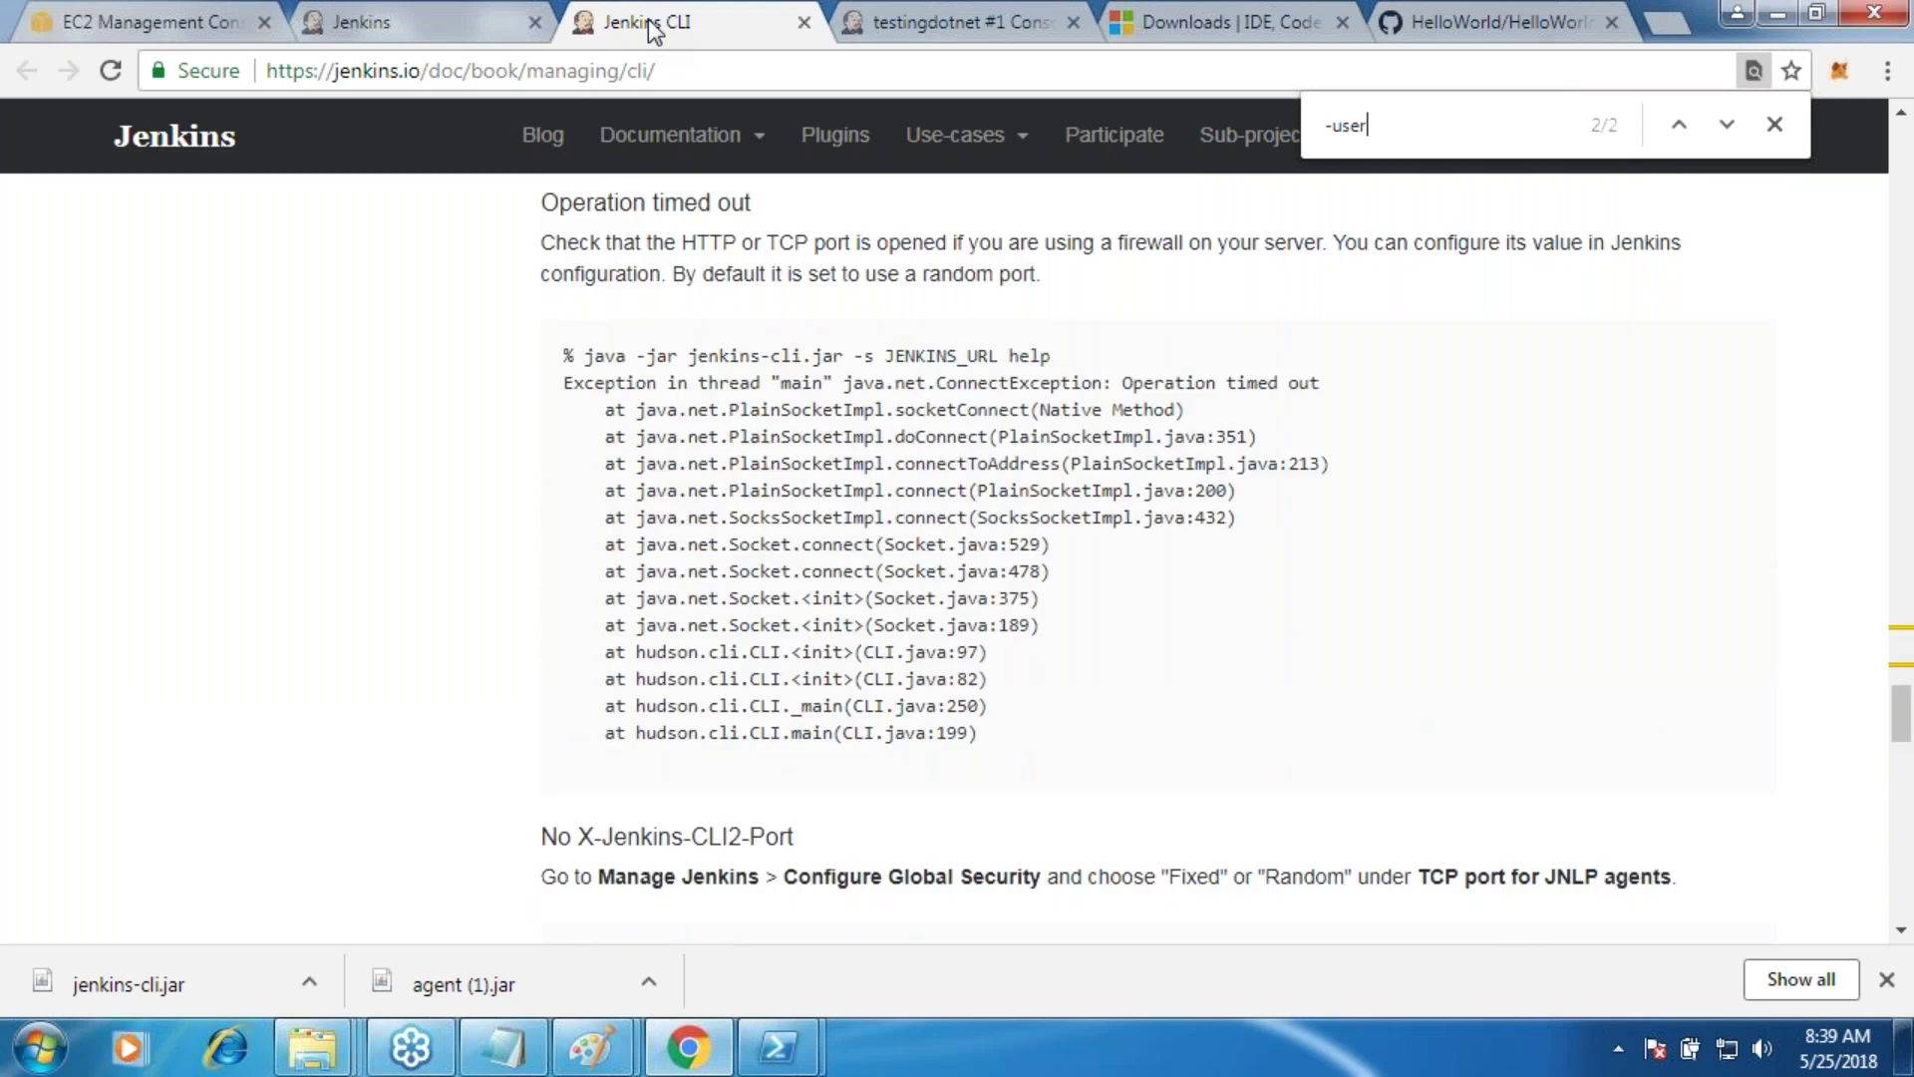
key(Down)
key(Down)
key(Down)
key(Down)
key(Down)
key(Down)
key(Down)
key(Down)
key(Down)
key(Down)
key(Down)
key(Down)
key(Down)
key(Down)
key(Down)
key(Down)
key(Down)
key(Down)
key(Down)
key(Down)
key(Down)
key(Down)
key(Down)
key(Down)
key(Down)
key(Down)
key(Down)
key(Down)
key(Down)
key(Down)
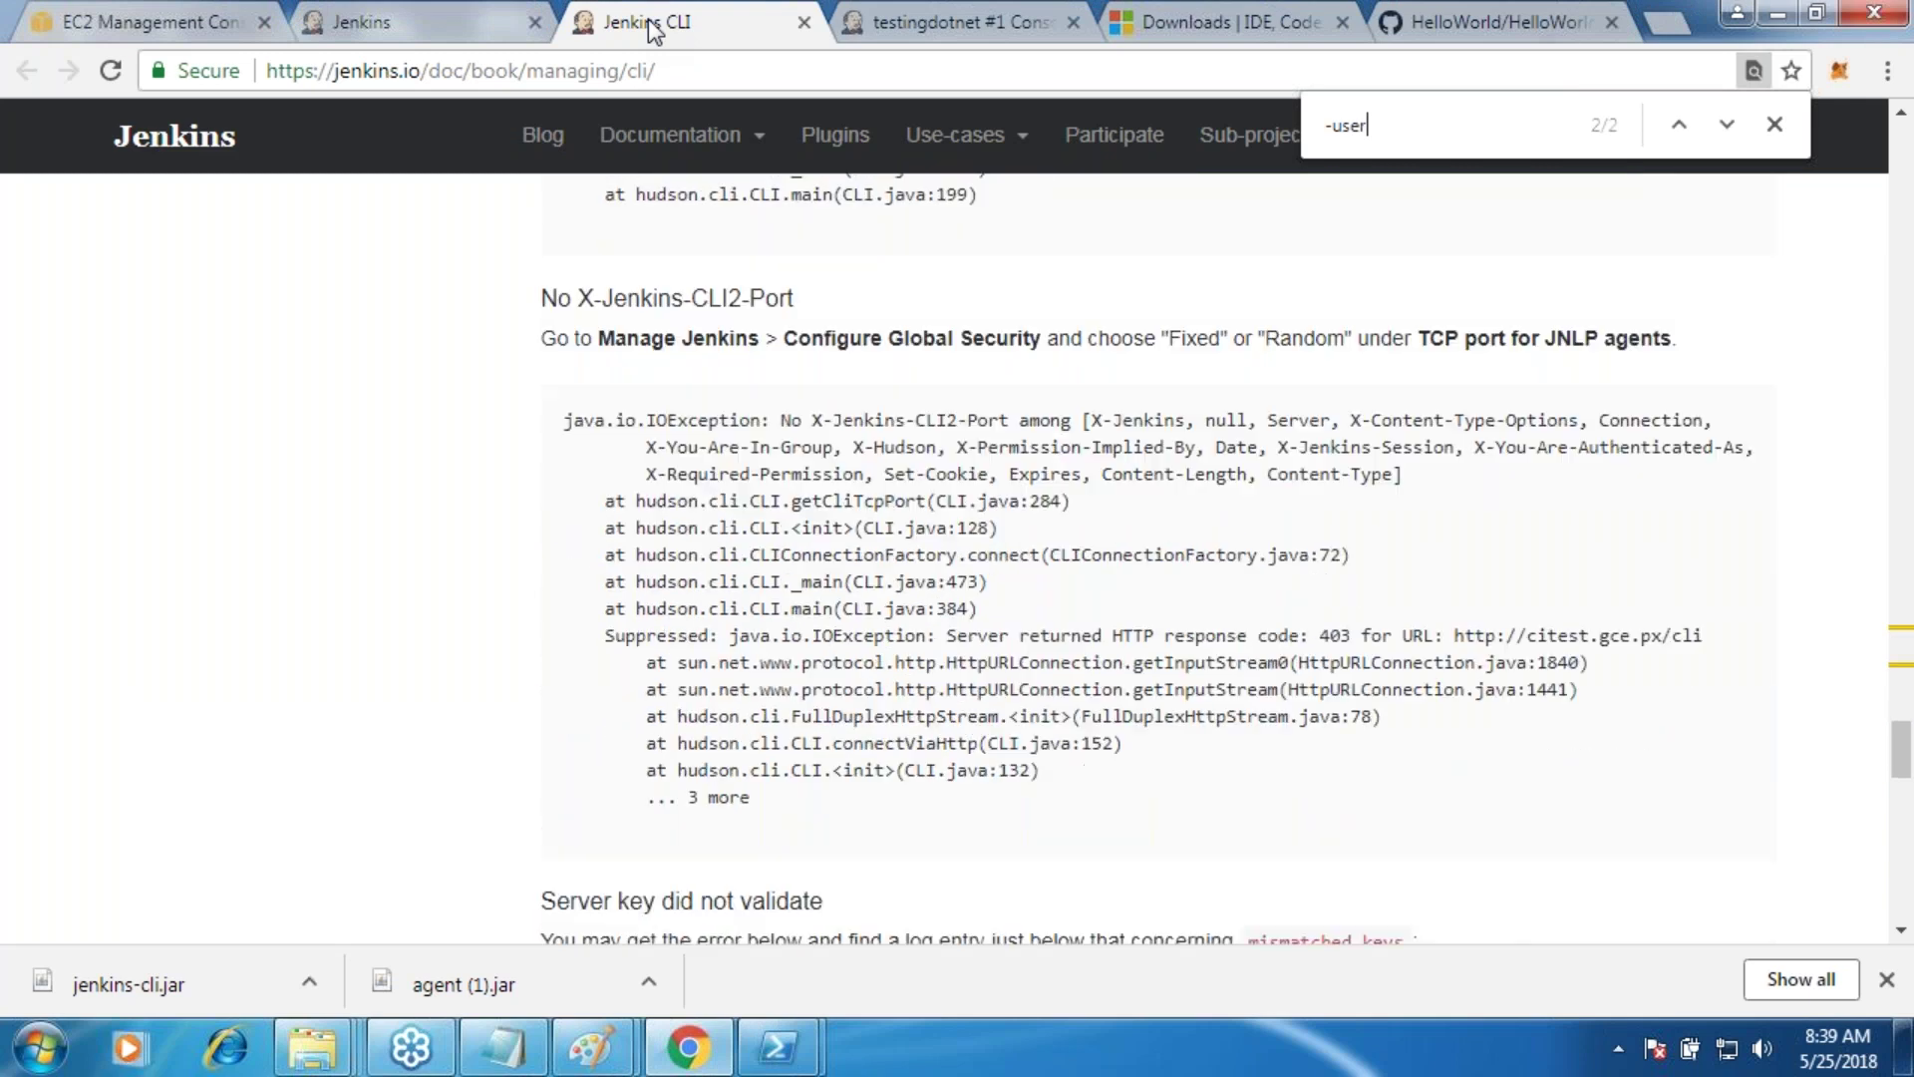
key(Down)
key(Down)
key(Down)
key(Down)
key(Down)
key(Down)
key(Down)
key(Down)
key(Down)
key(Down)
key(Down)
key(Down)
key(Down)
key(Down)
key(Down)
key(Down)
key(Down)
key(Down)
key(Down)
key(Down)
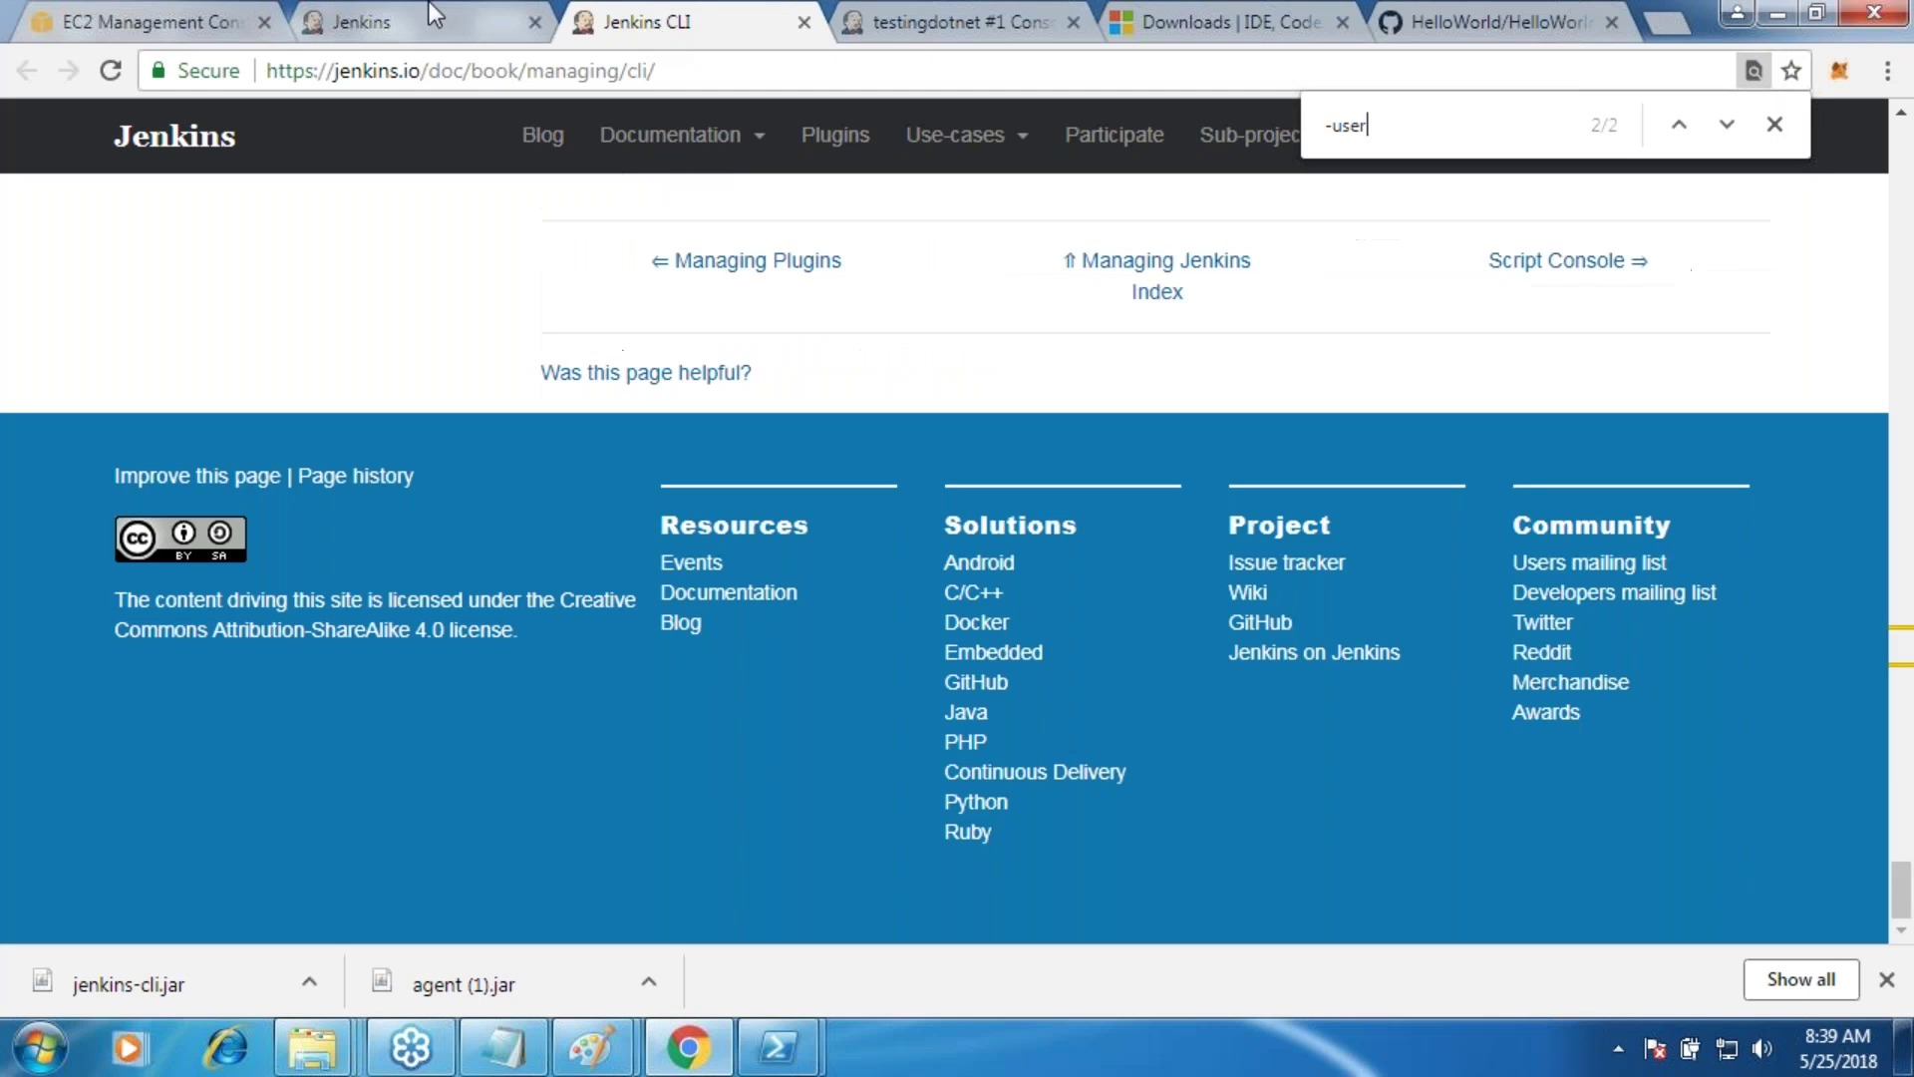
Step: Open the build command help page and copy its 'java -jar jenkins-cli.jar ... build JOB' usage line
click(426, 4)
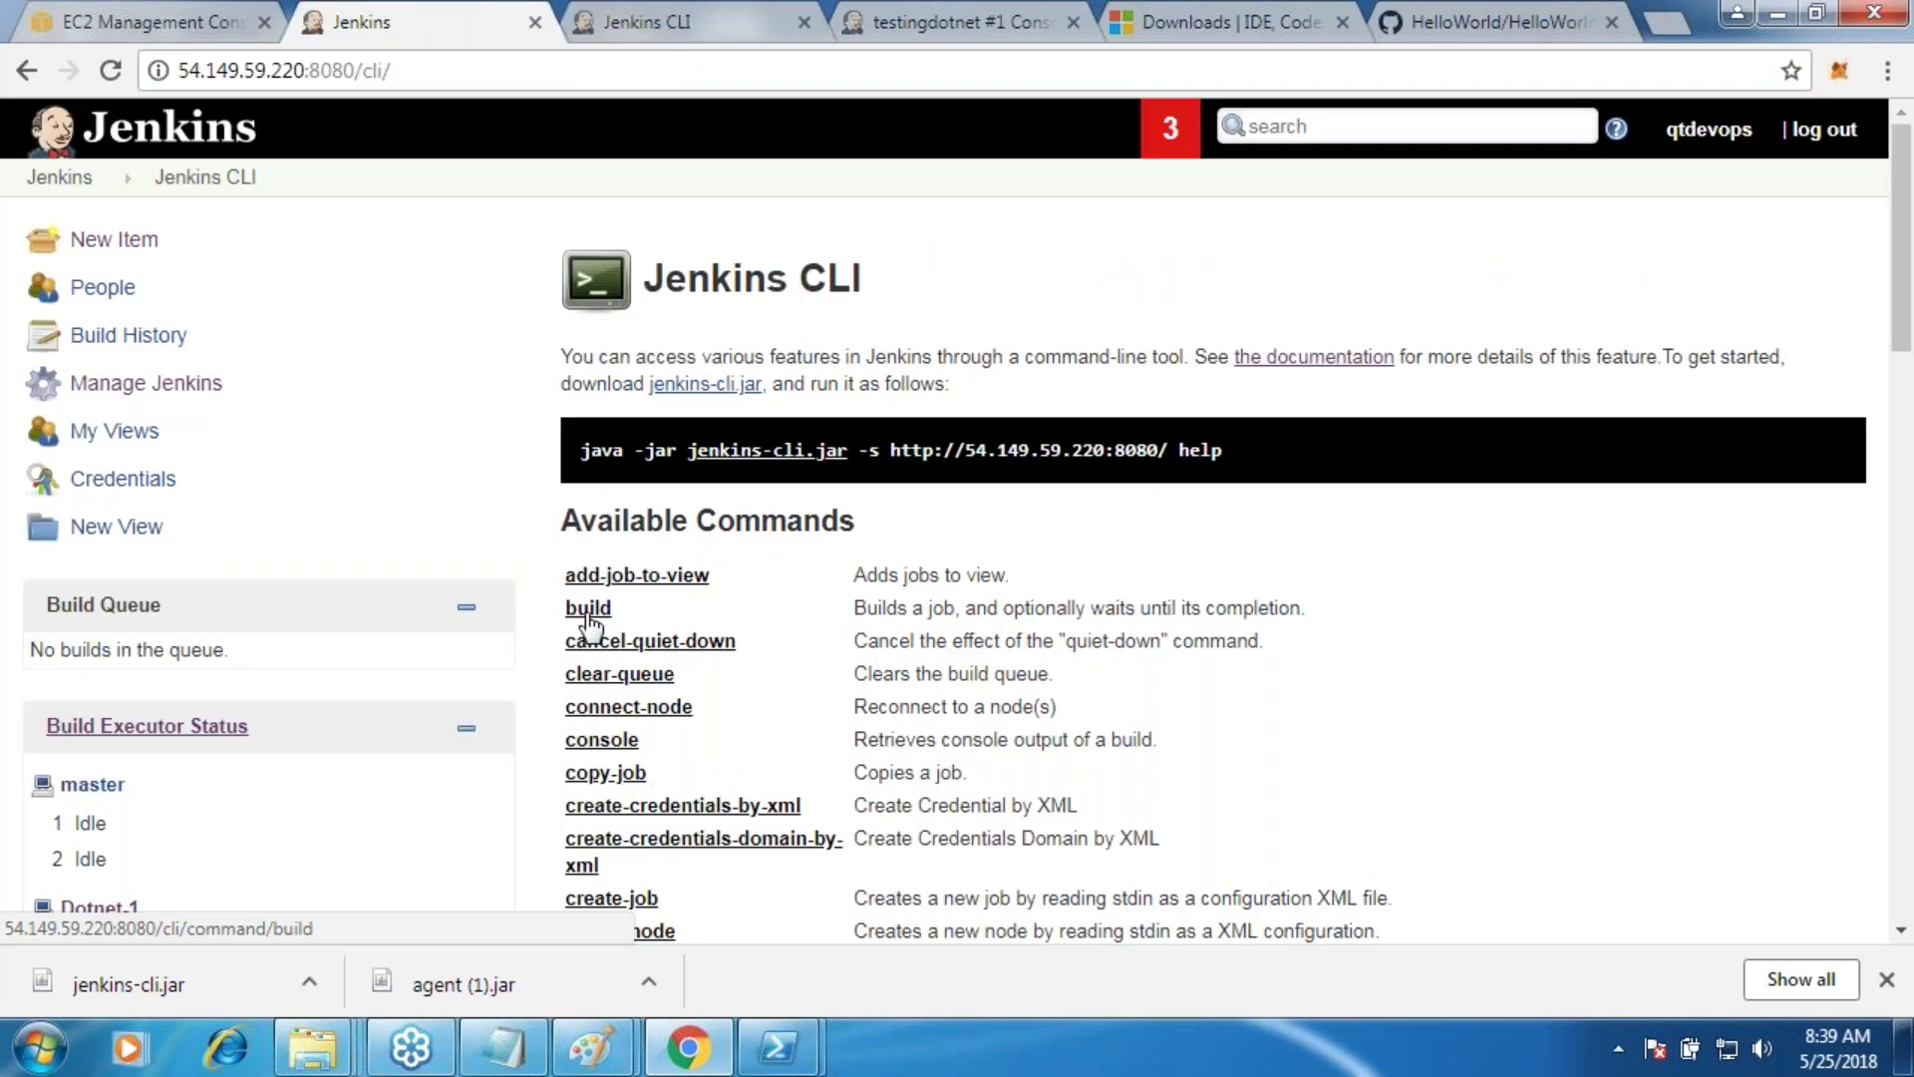
middle_click(588, 607)
click(853, 38)
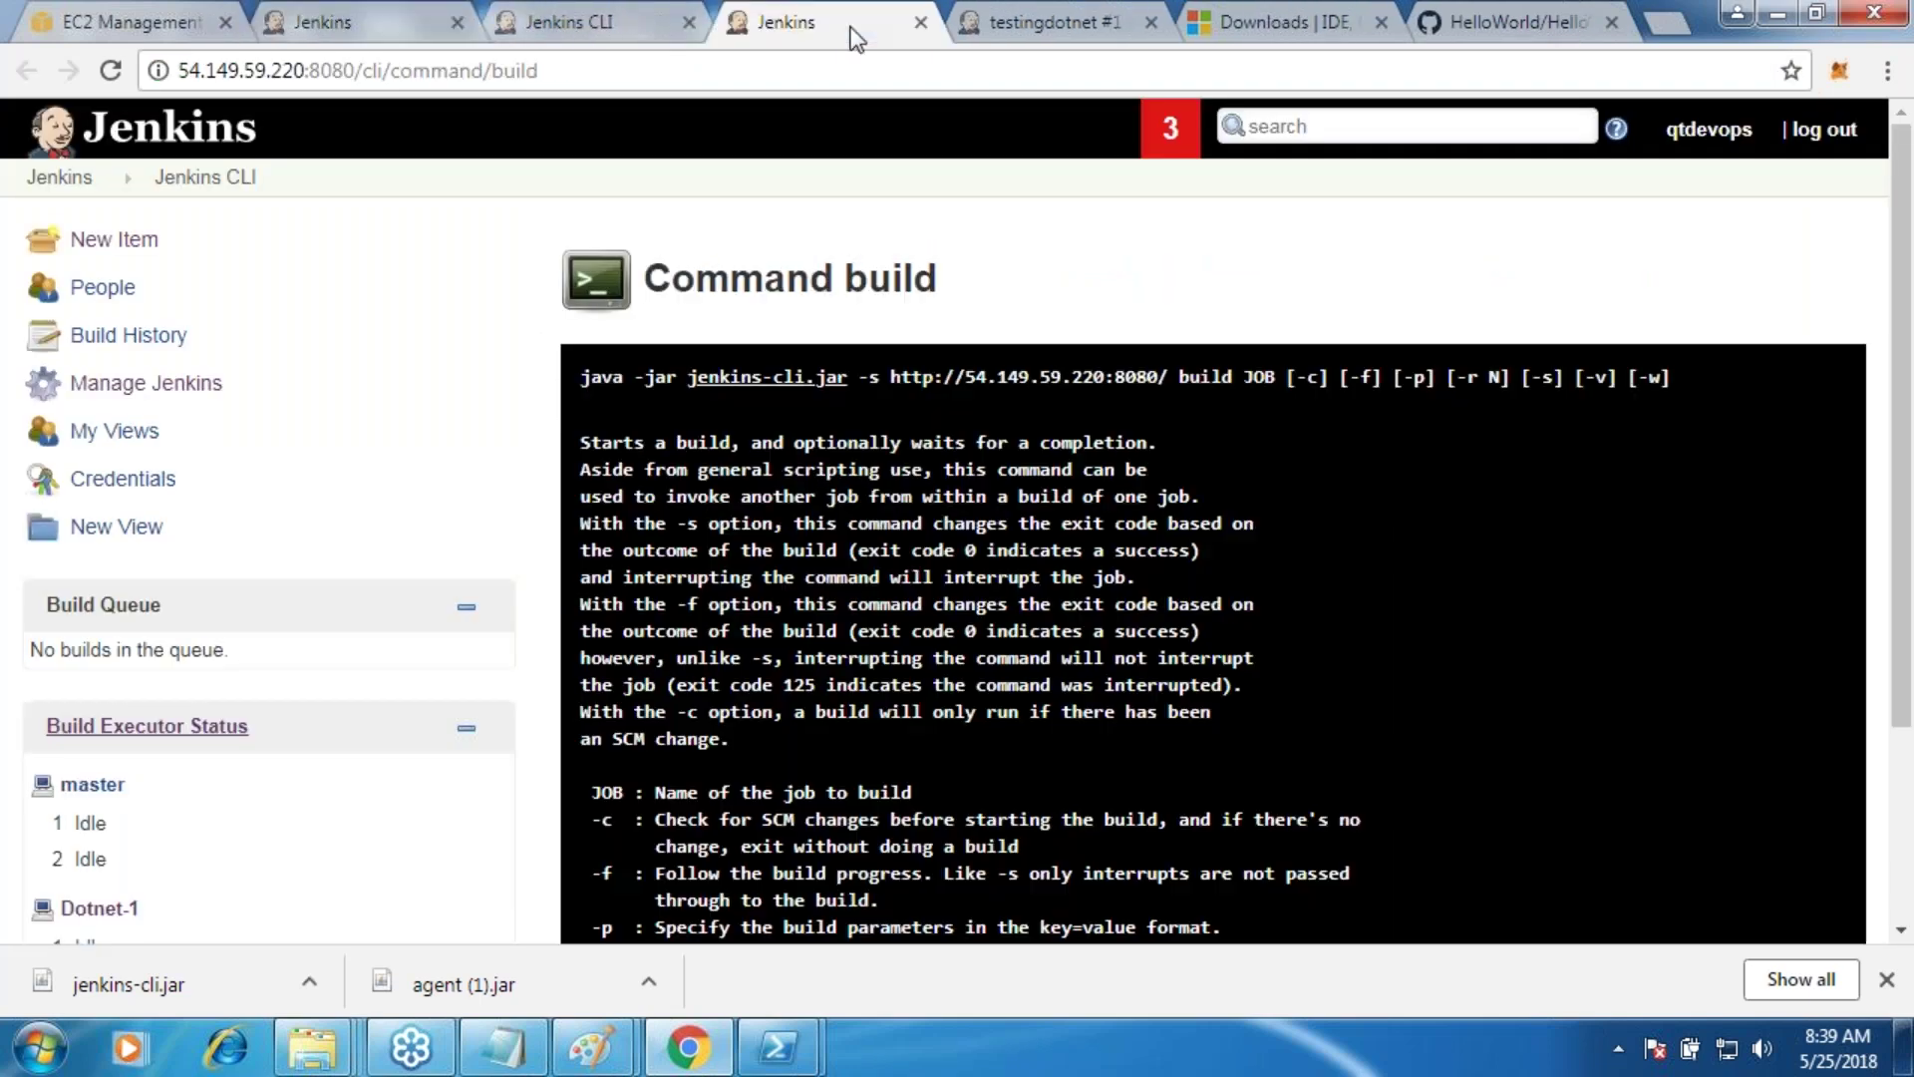
key(Down)
key(Down)
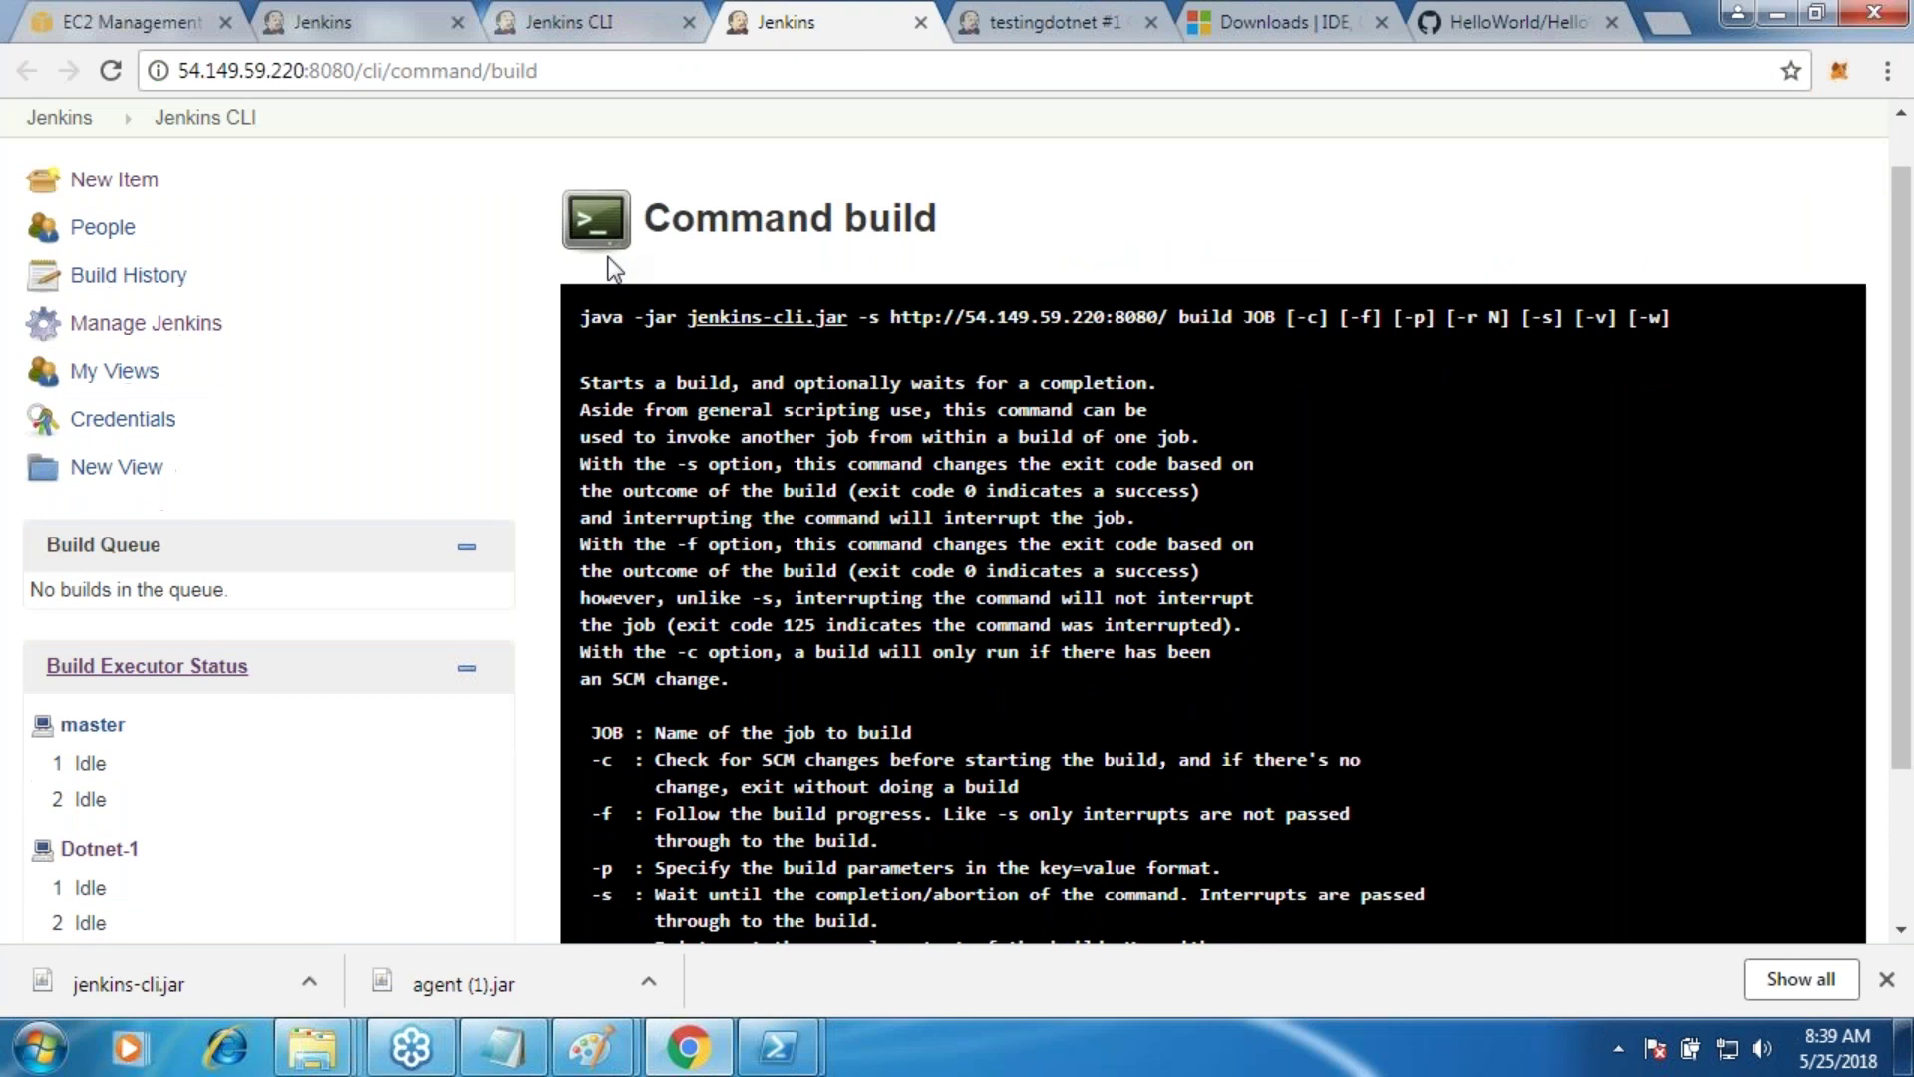
drag(581, 317, 1283, 325)
key(super+c)
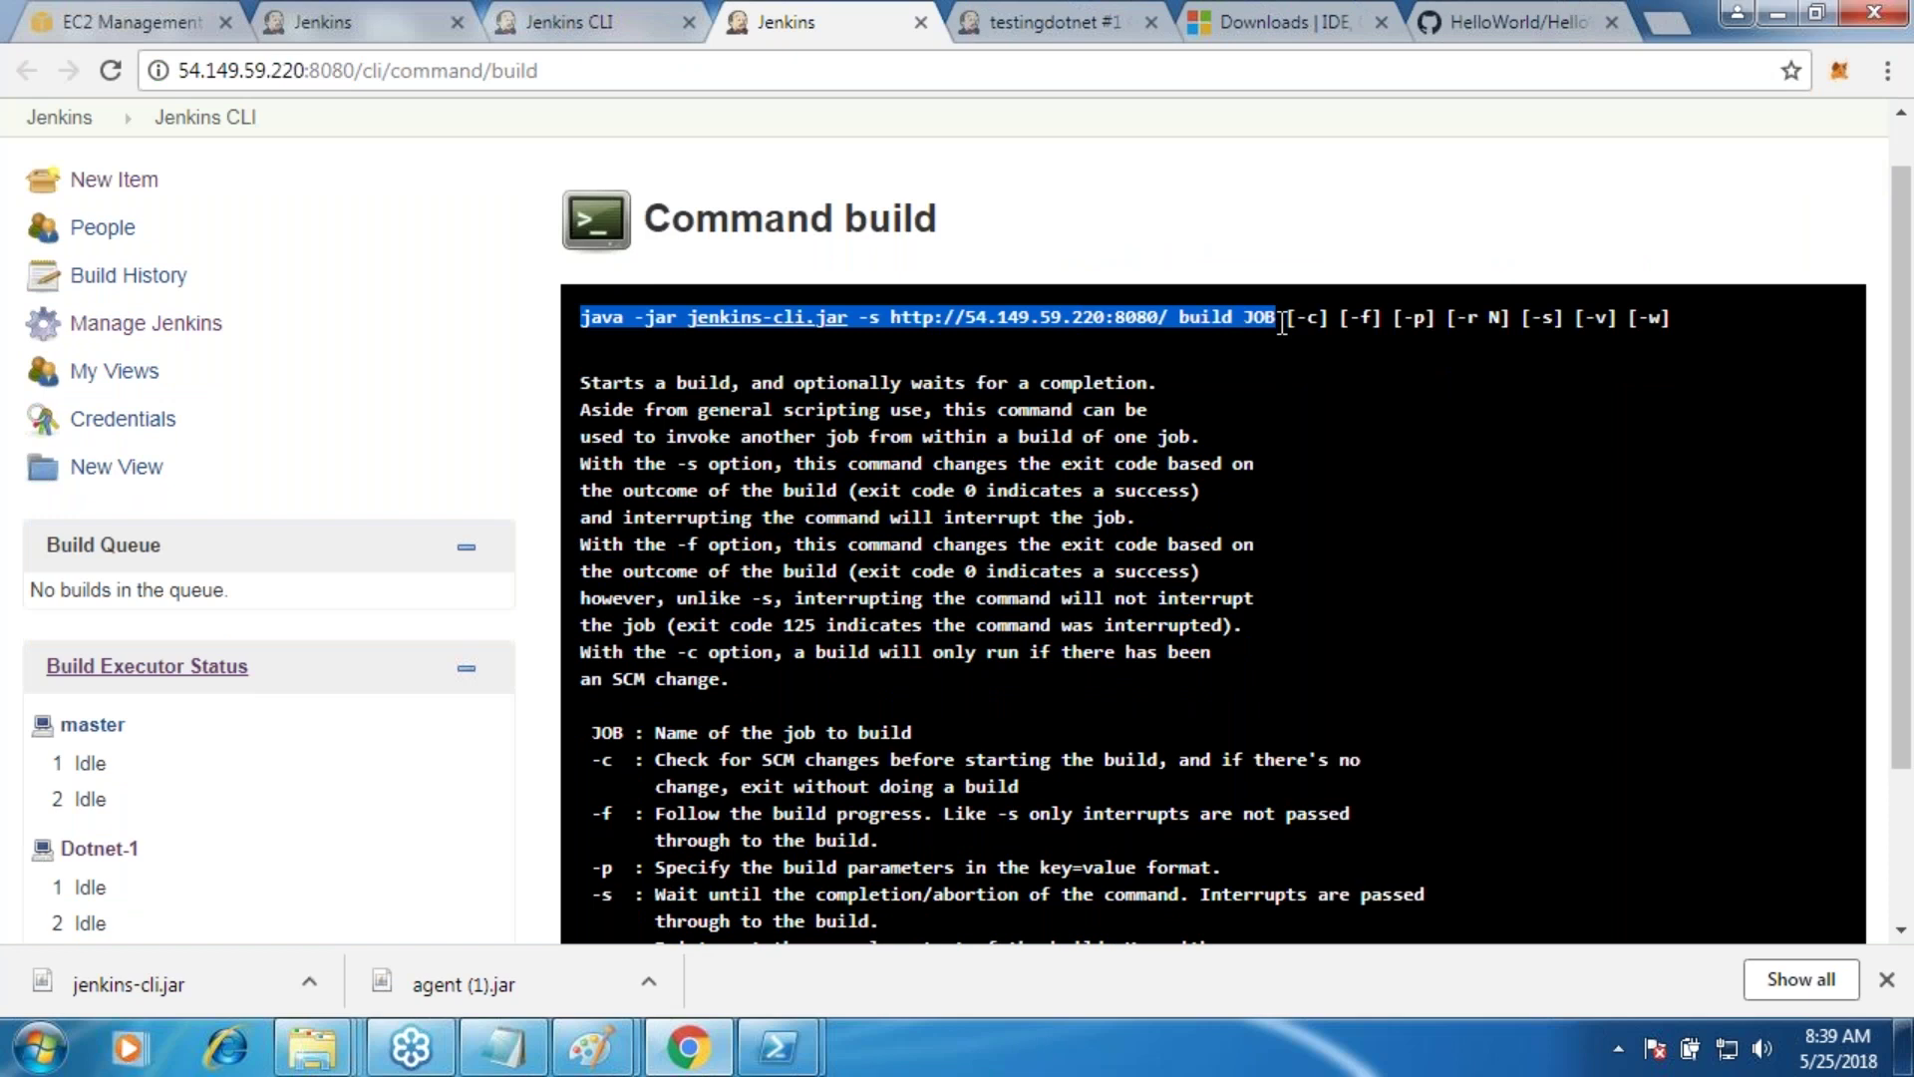
key(alt+Tab)
Step: Clear the console with cls and paste in the copied build JOB command
text(cls)
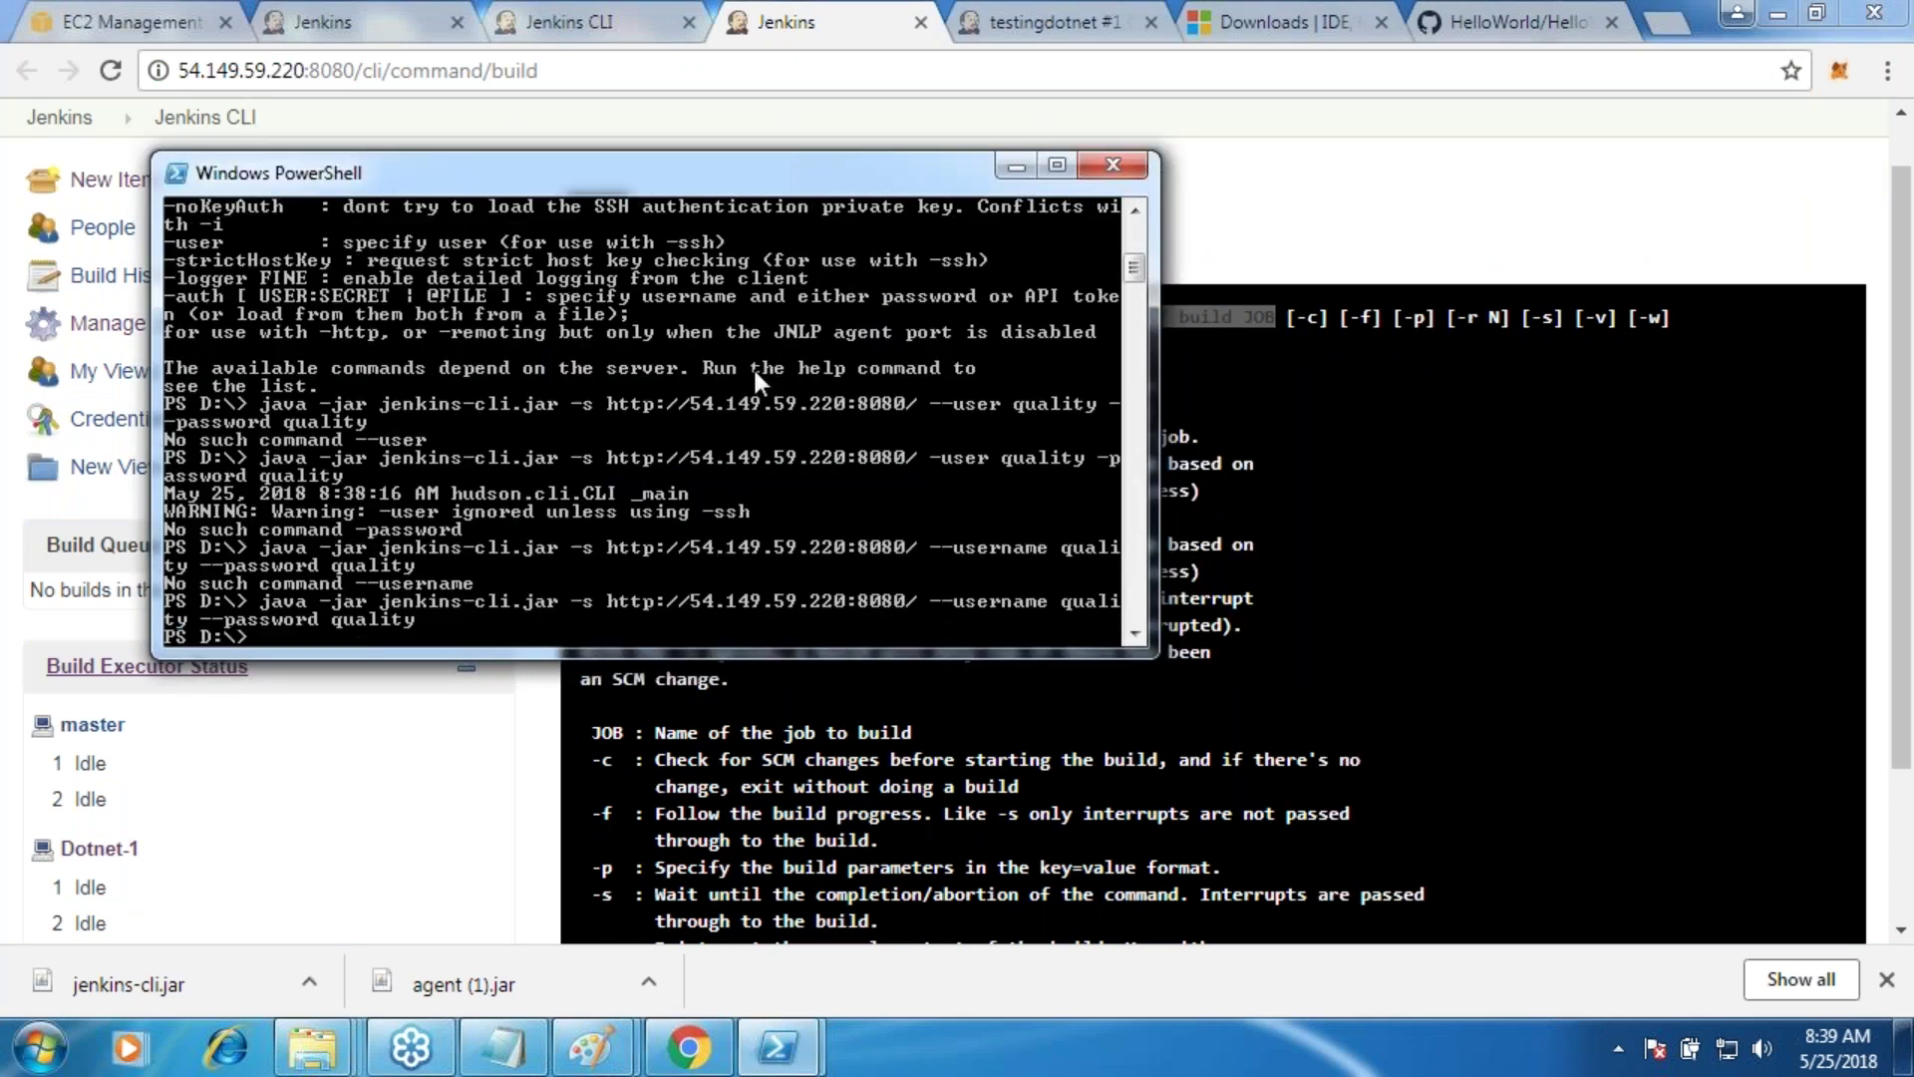
key(Return)
right_click(752, 367)
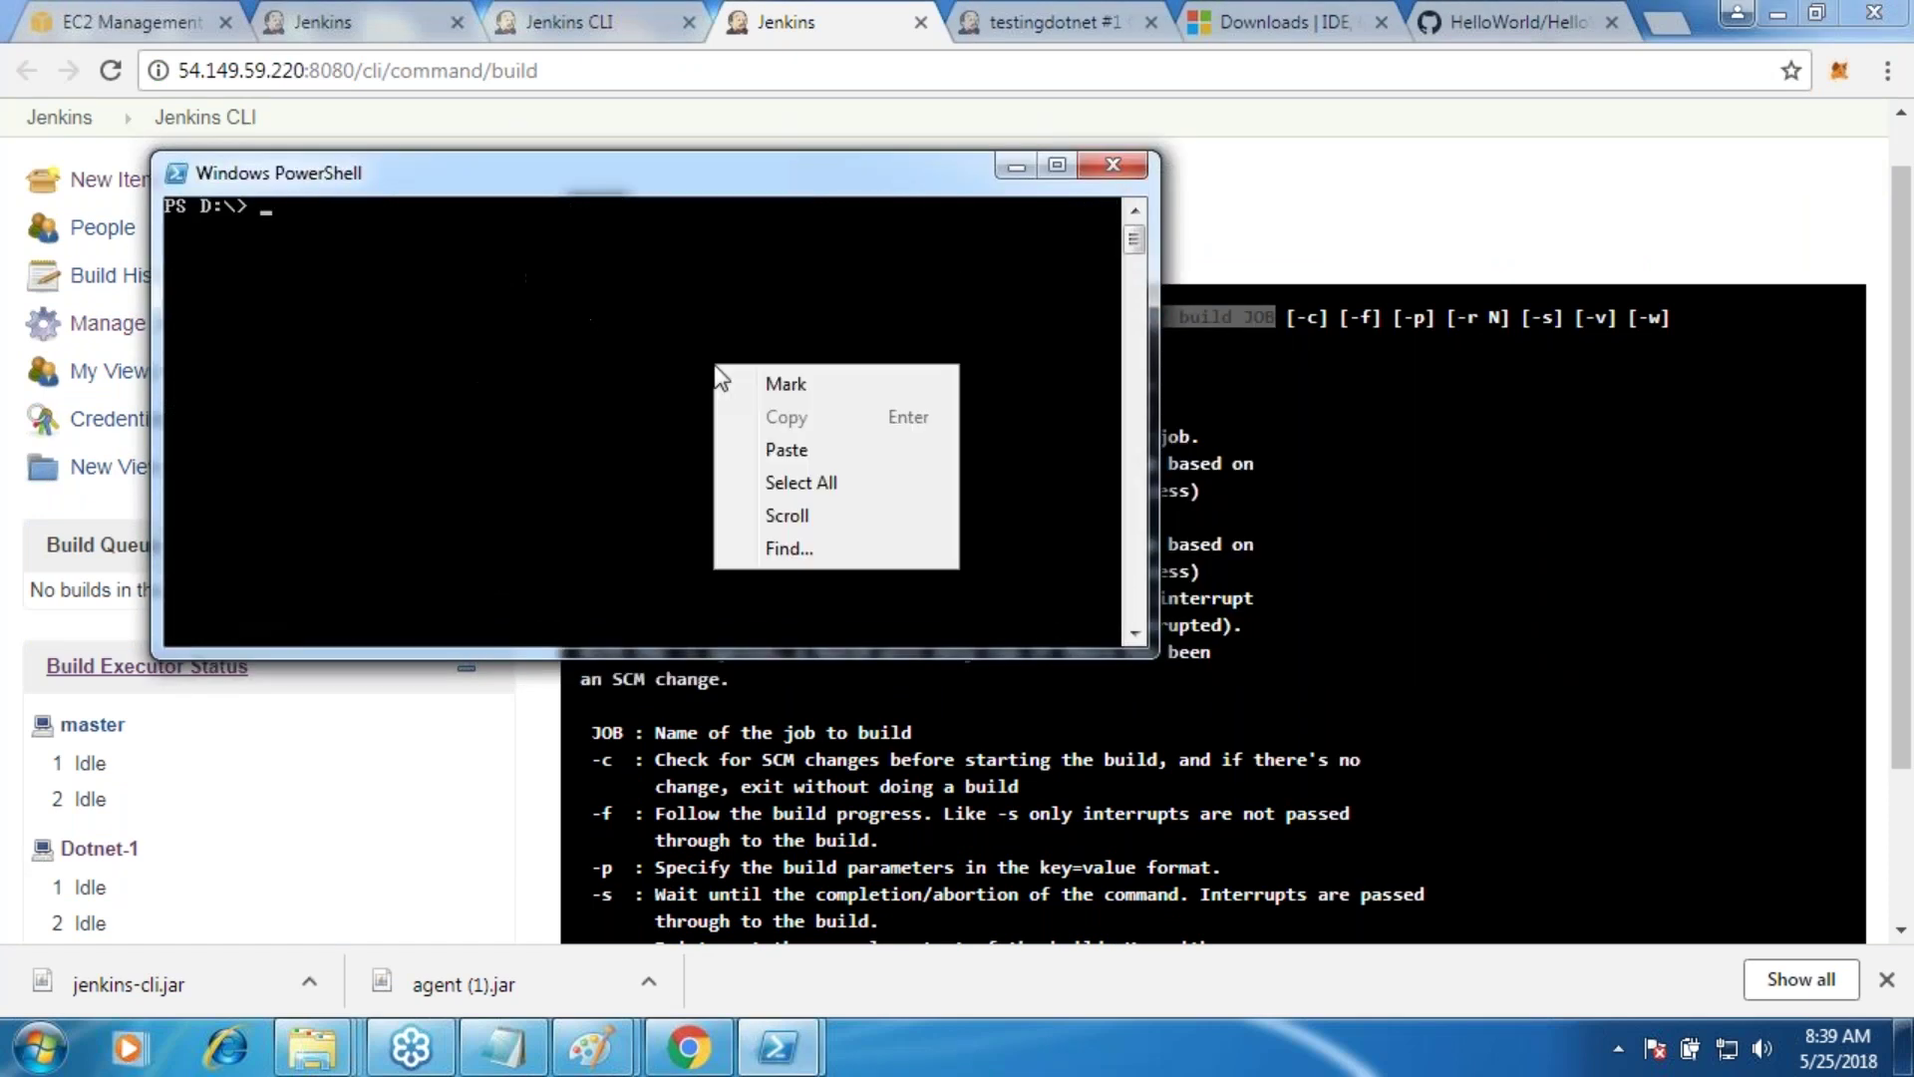
click(793, 445)
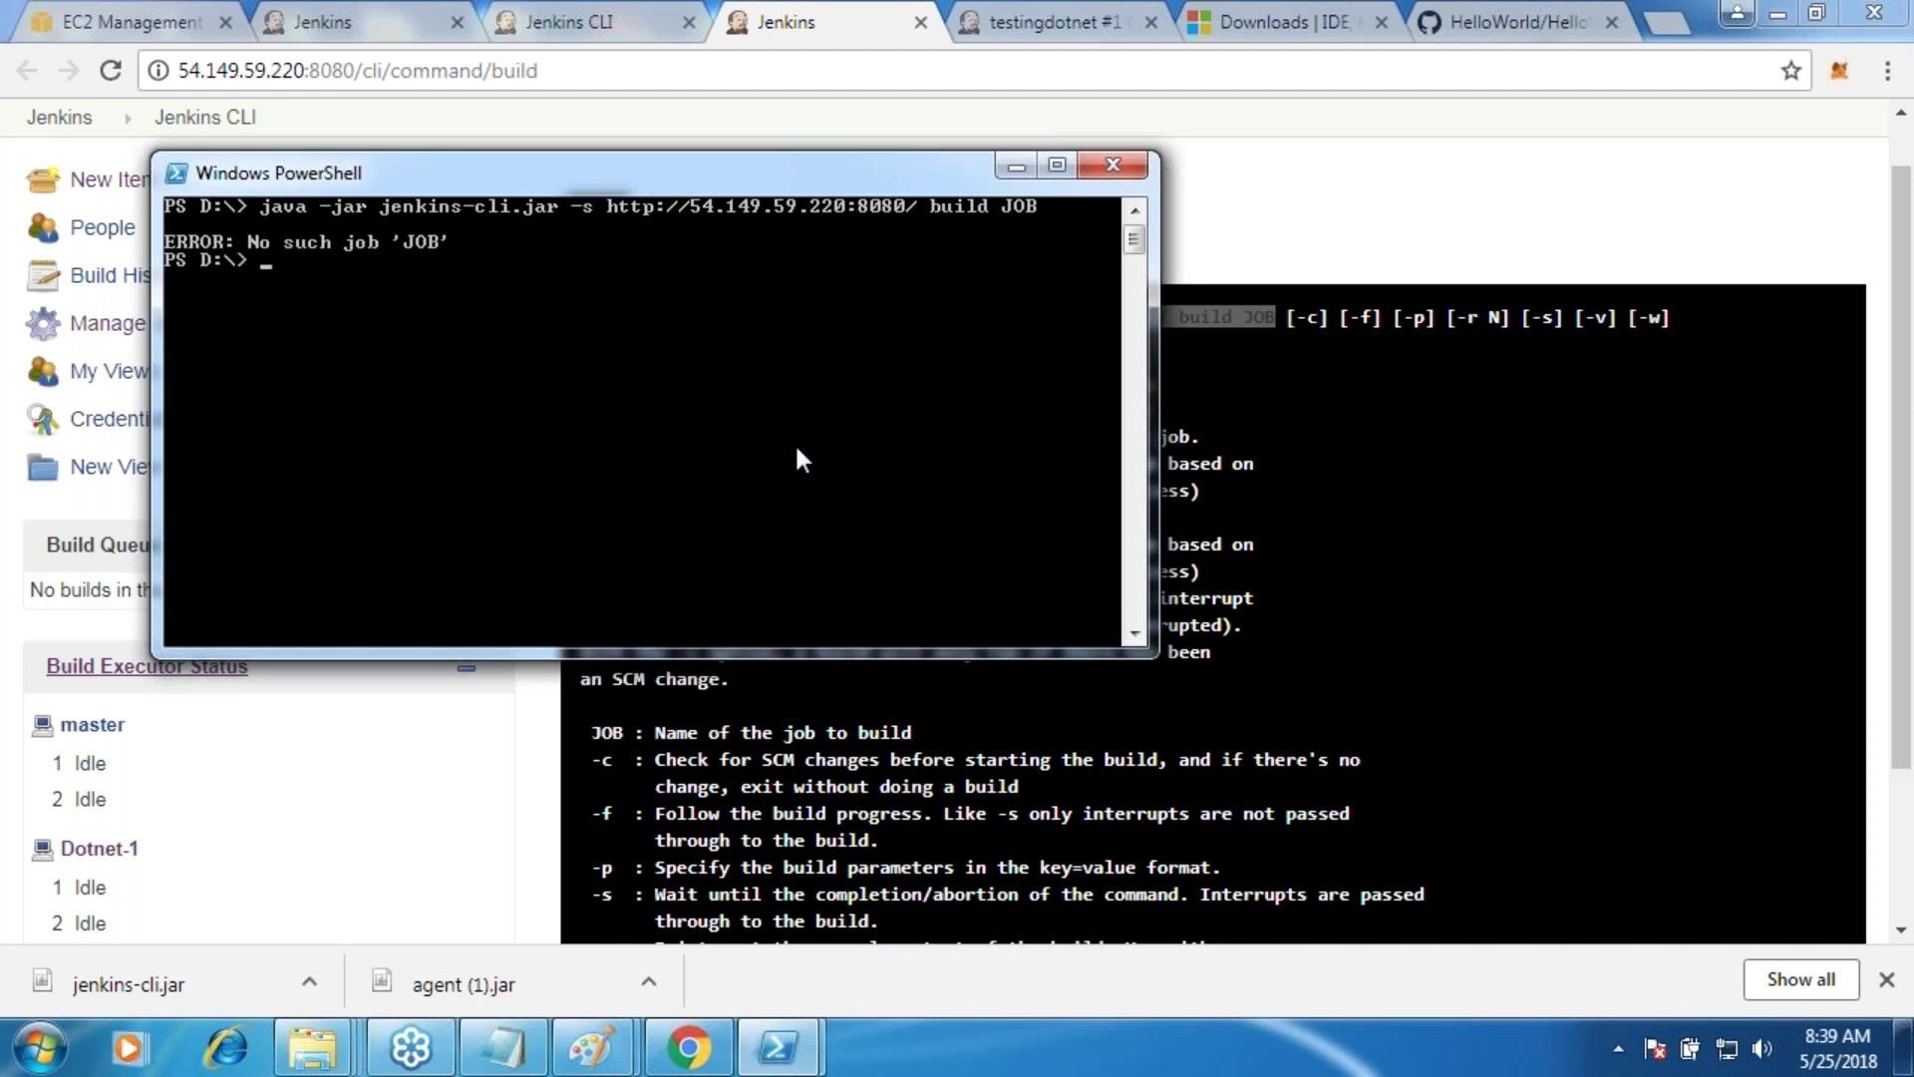
Step: Recall the build command, remove JOB, and check the job names on the Jenkins dashboard
key(Up)
key(BackSpace)
key(BackSpace)
key(BackSpace)
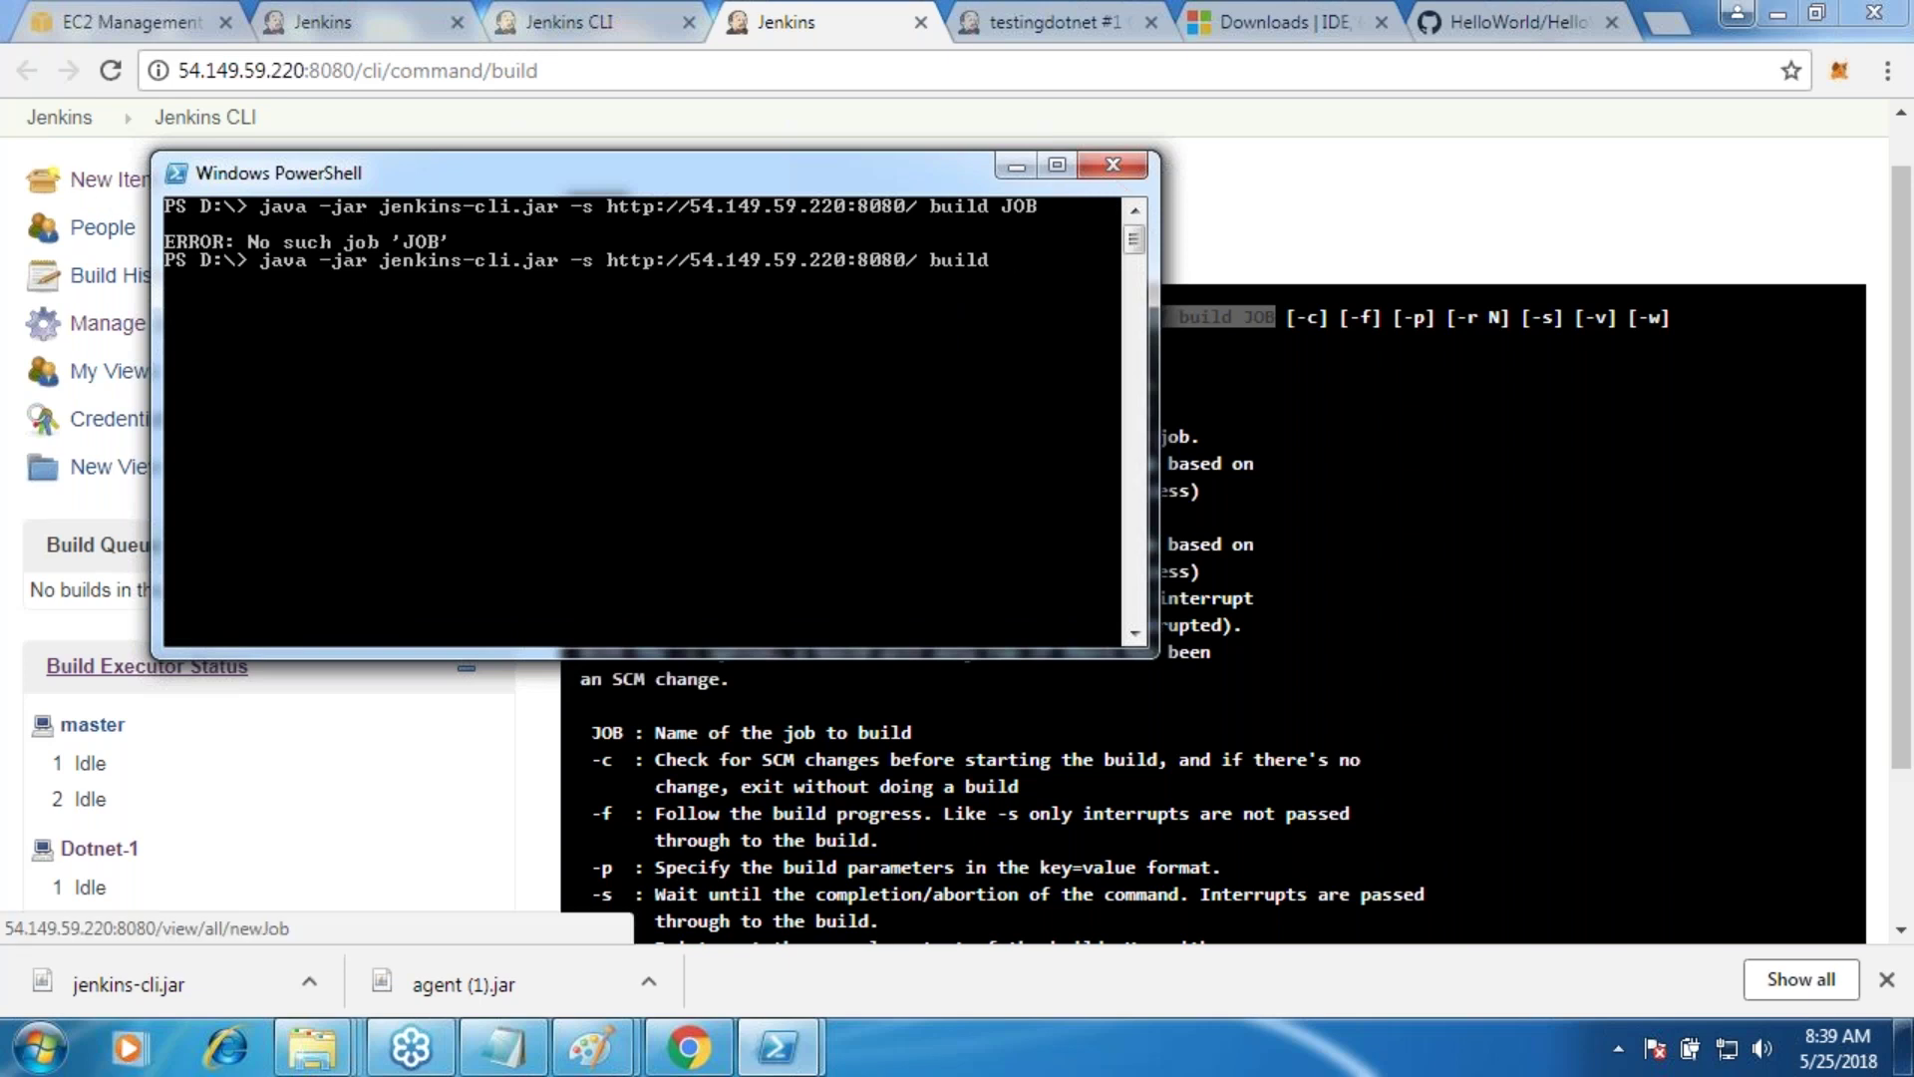
drag(418, 182, 785, 203)
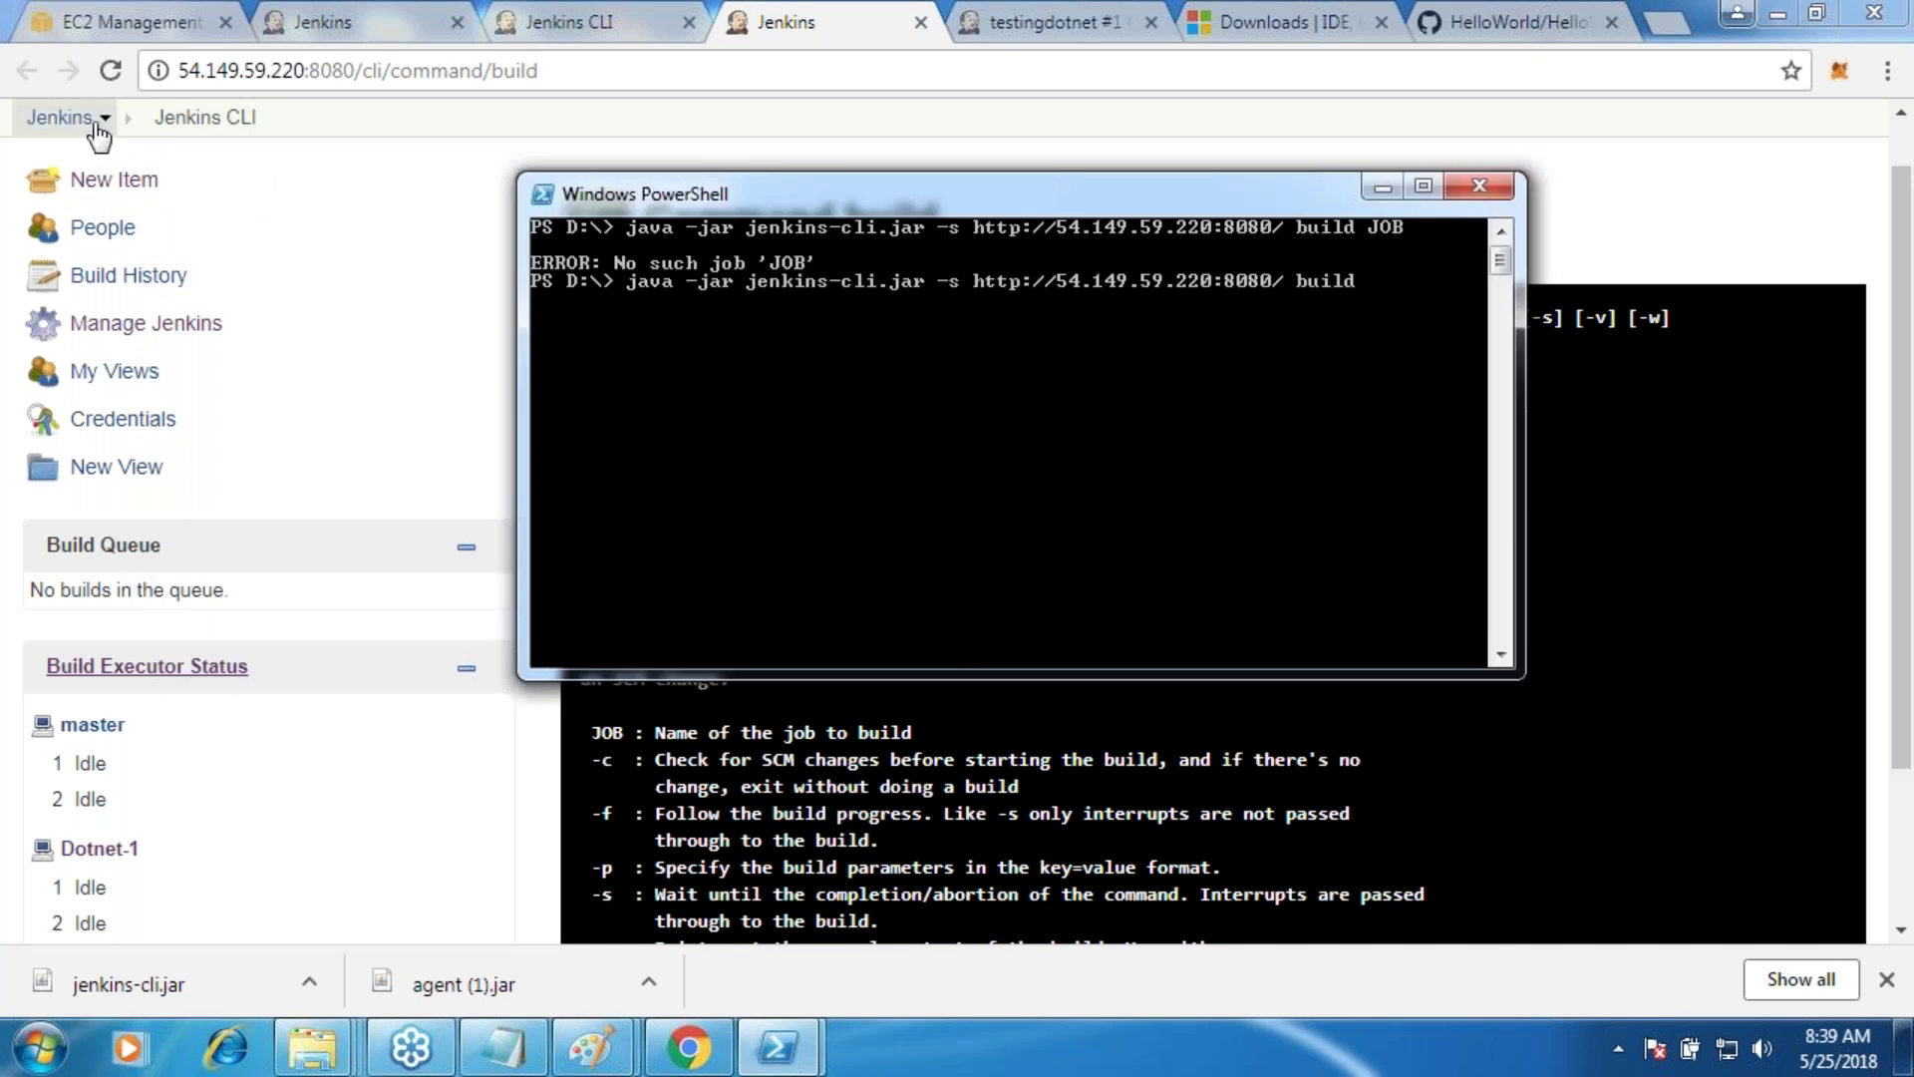
click(540, 34)
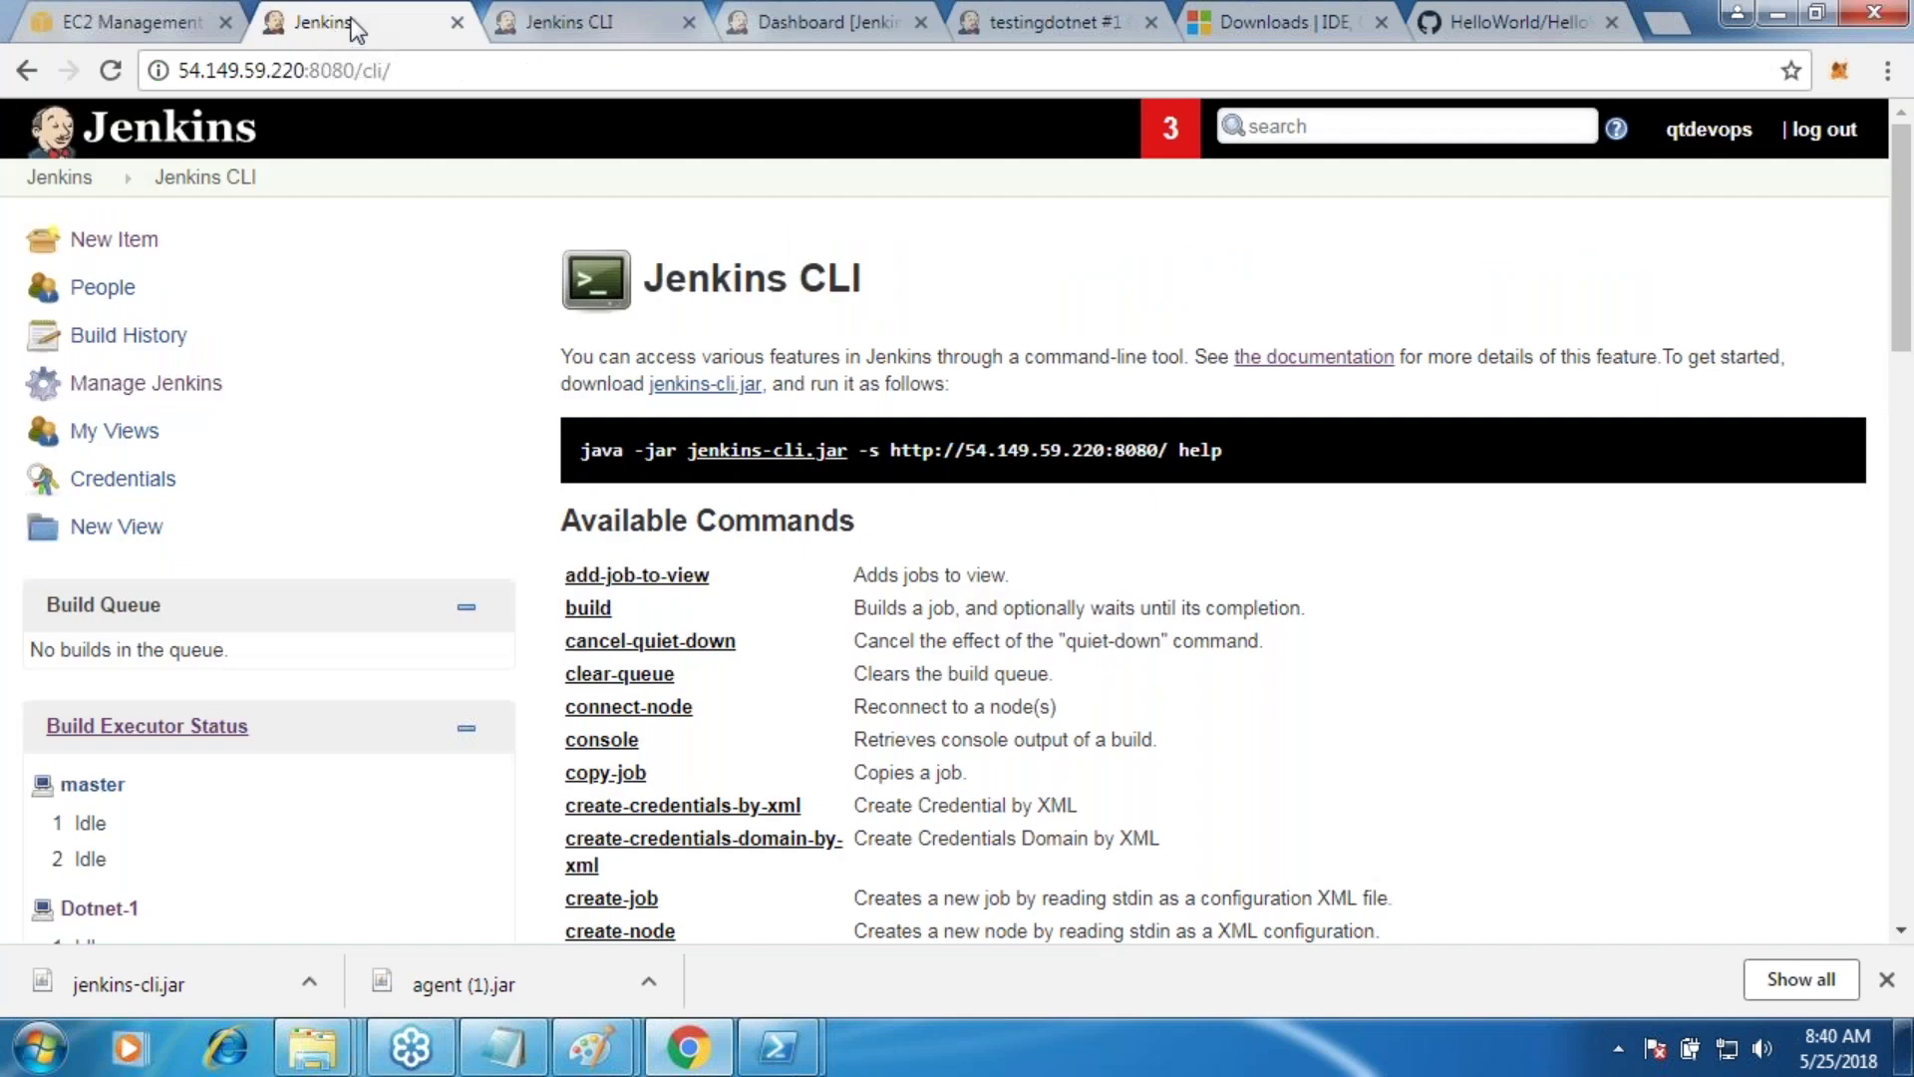
click(802, 16)
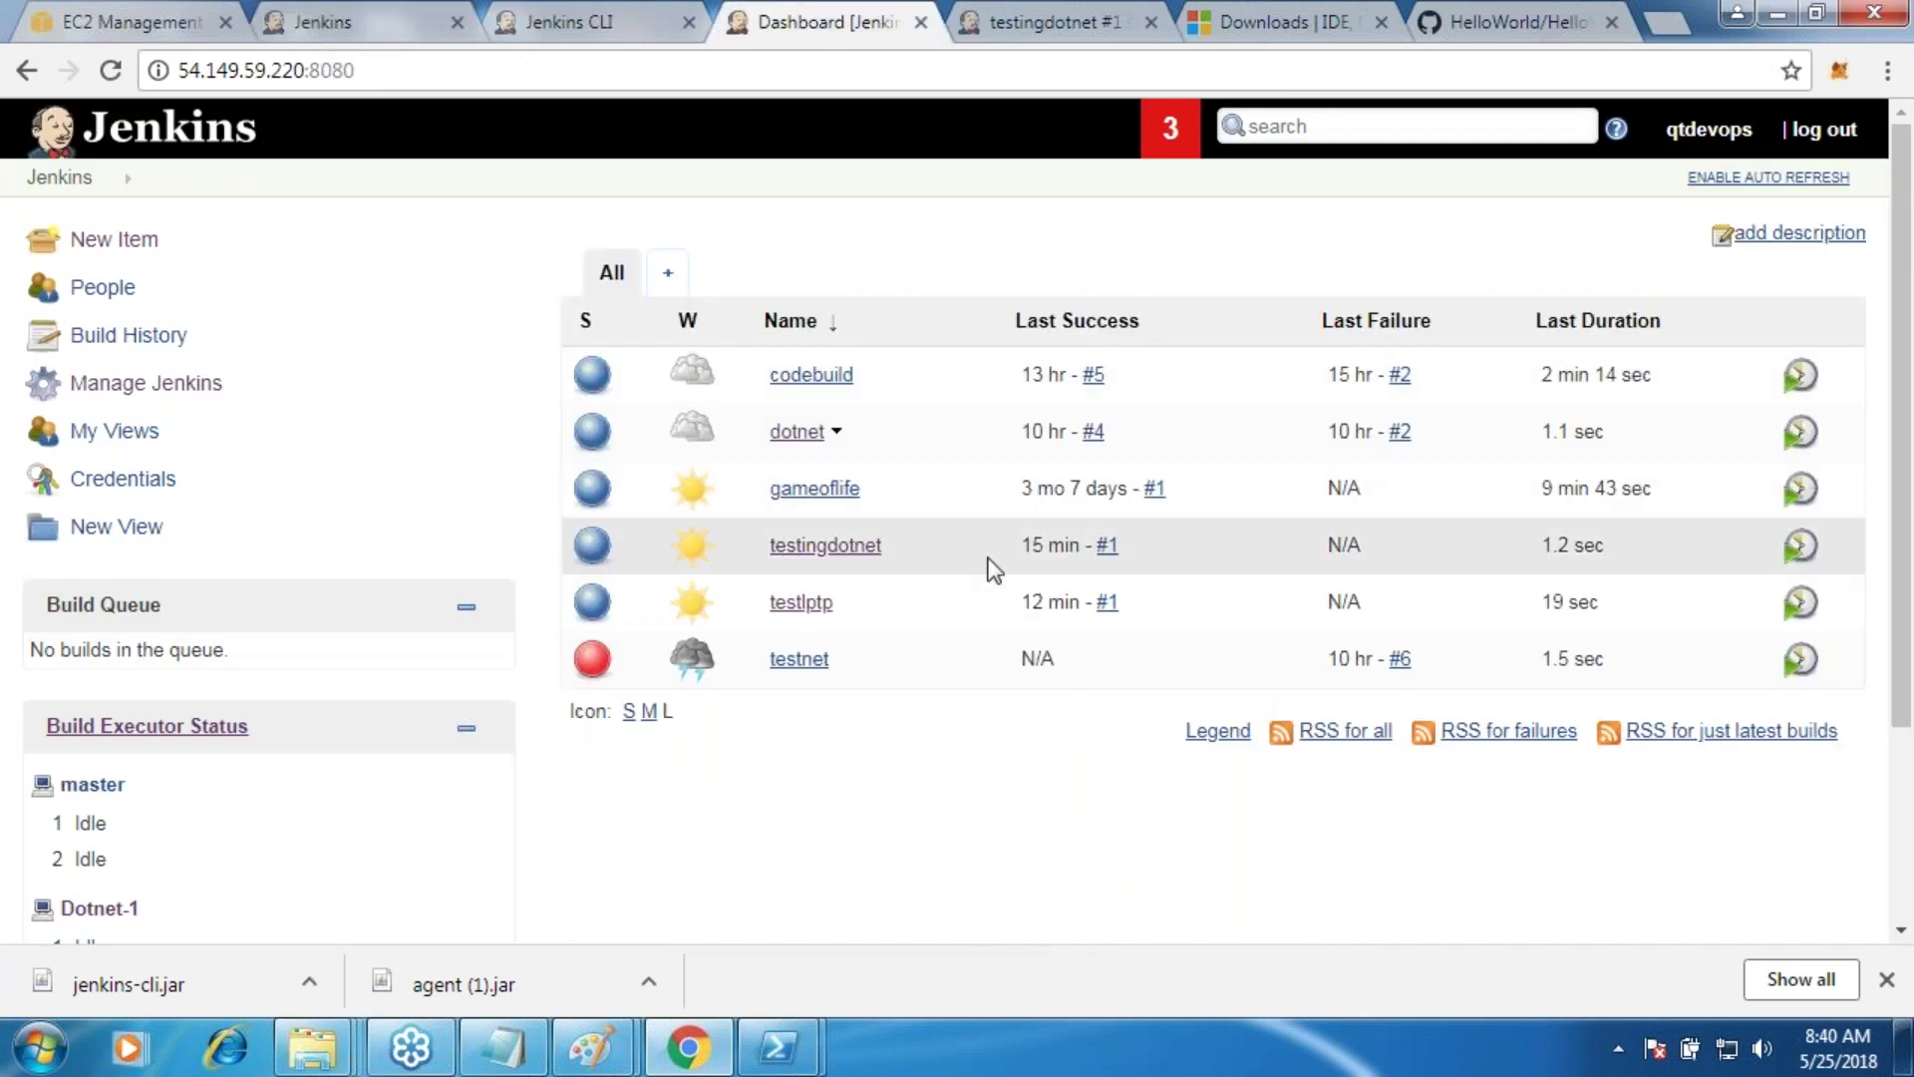
key(alt+Tab)
Step: Run the build for job 'dotnet', which returns No such job 'dotnet'
text(dotnet)
key(Return)
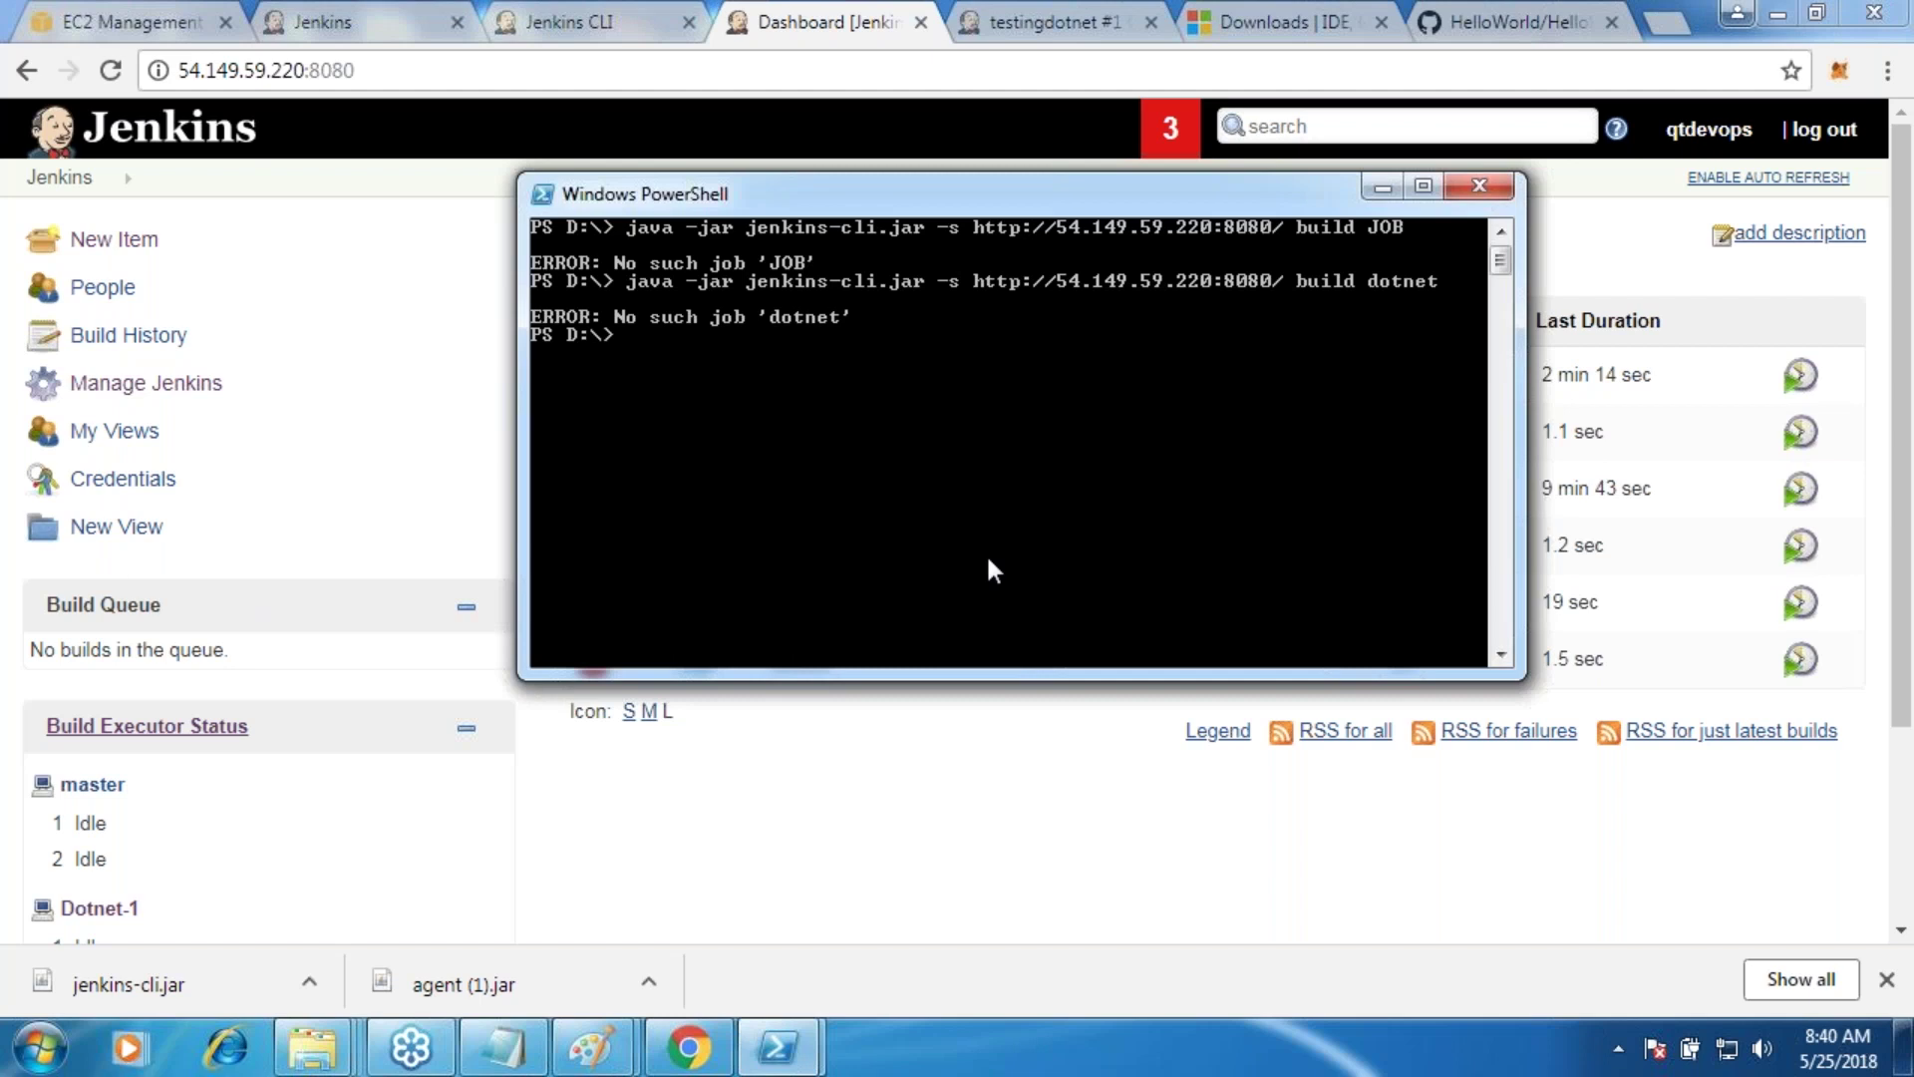
key(alt+Tab)
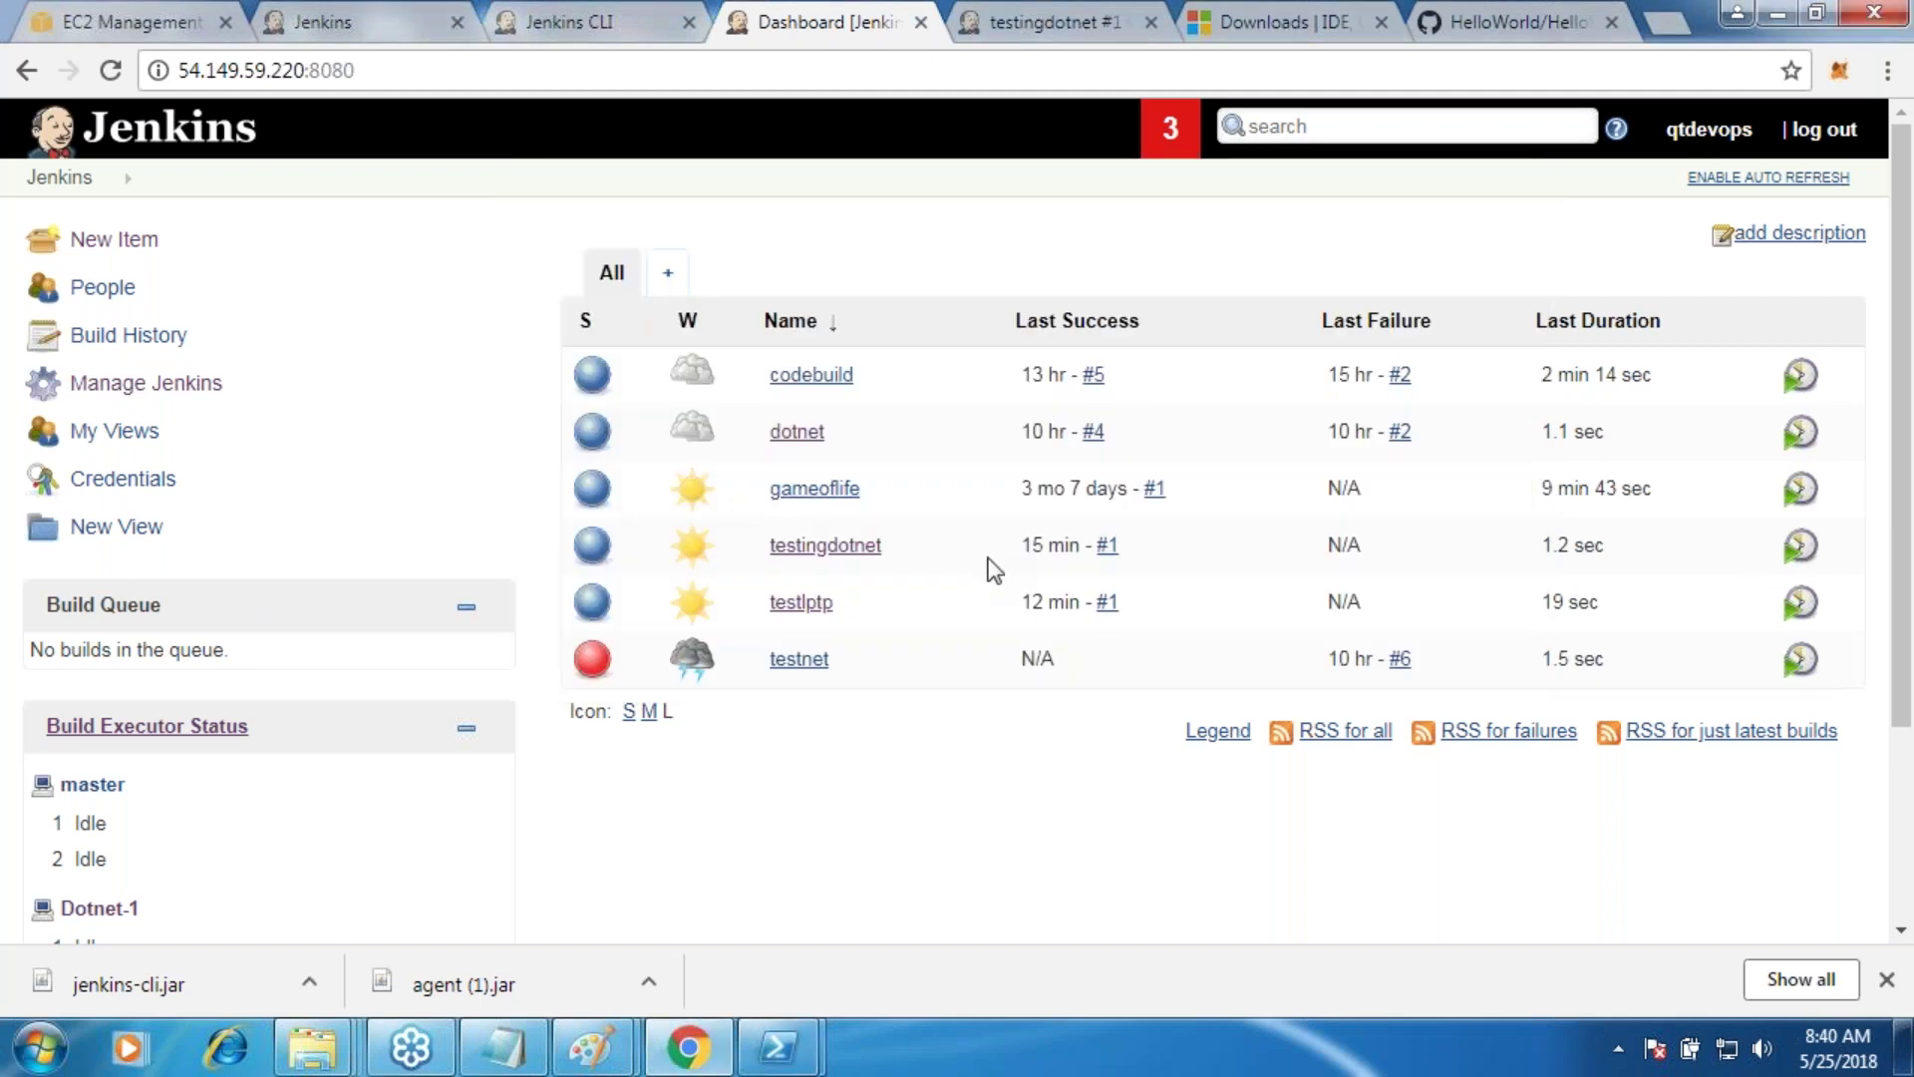
key(alt+Tab)
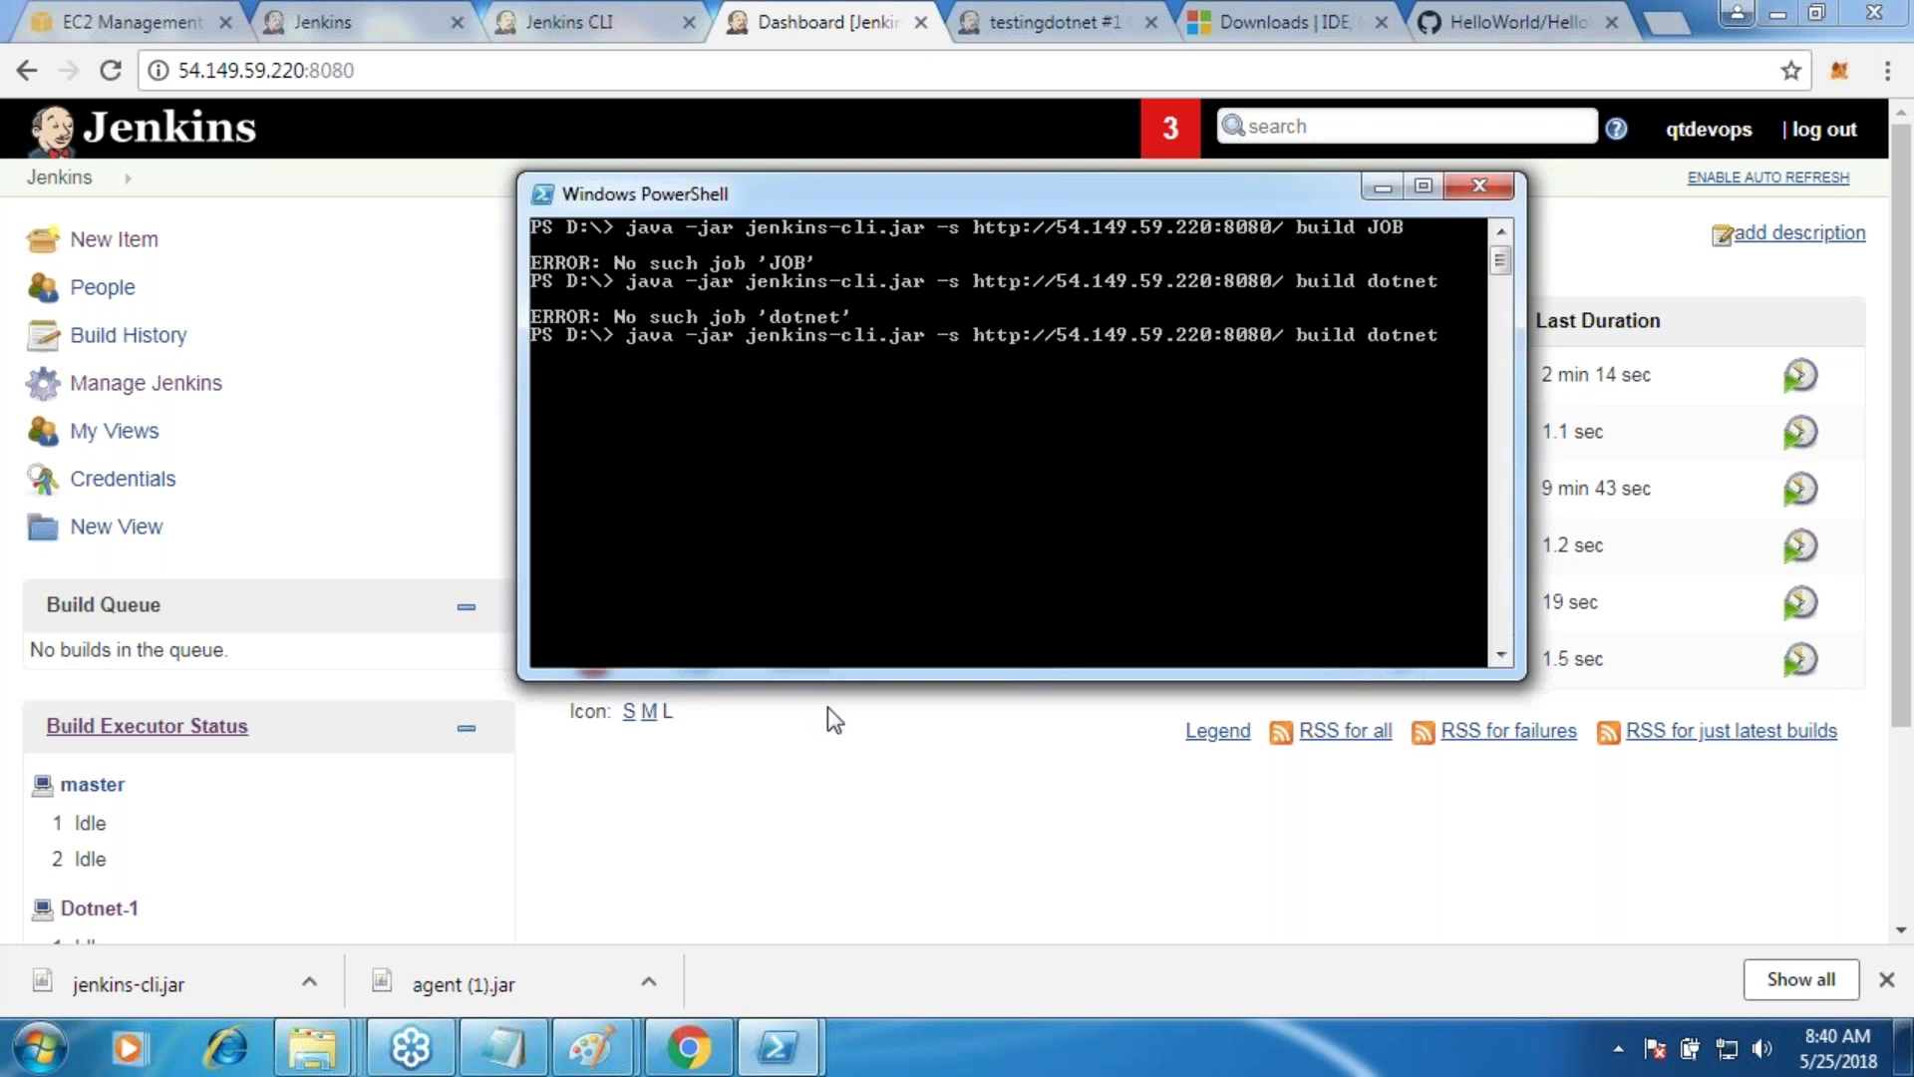
click(777, 1059)
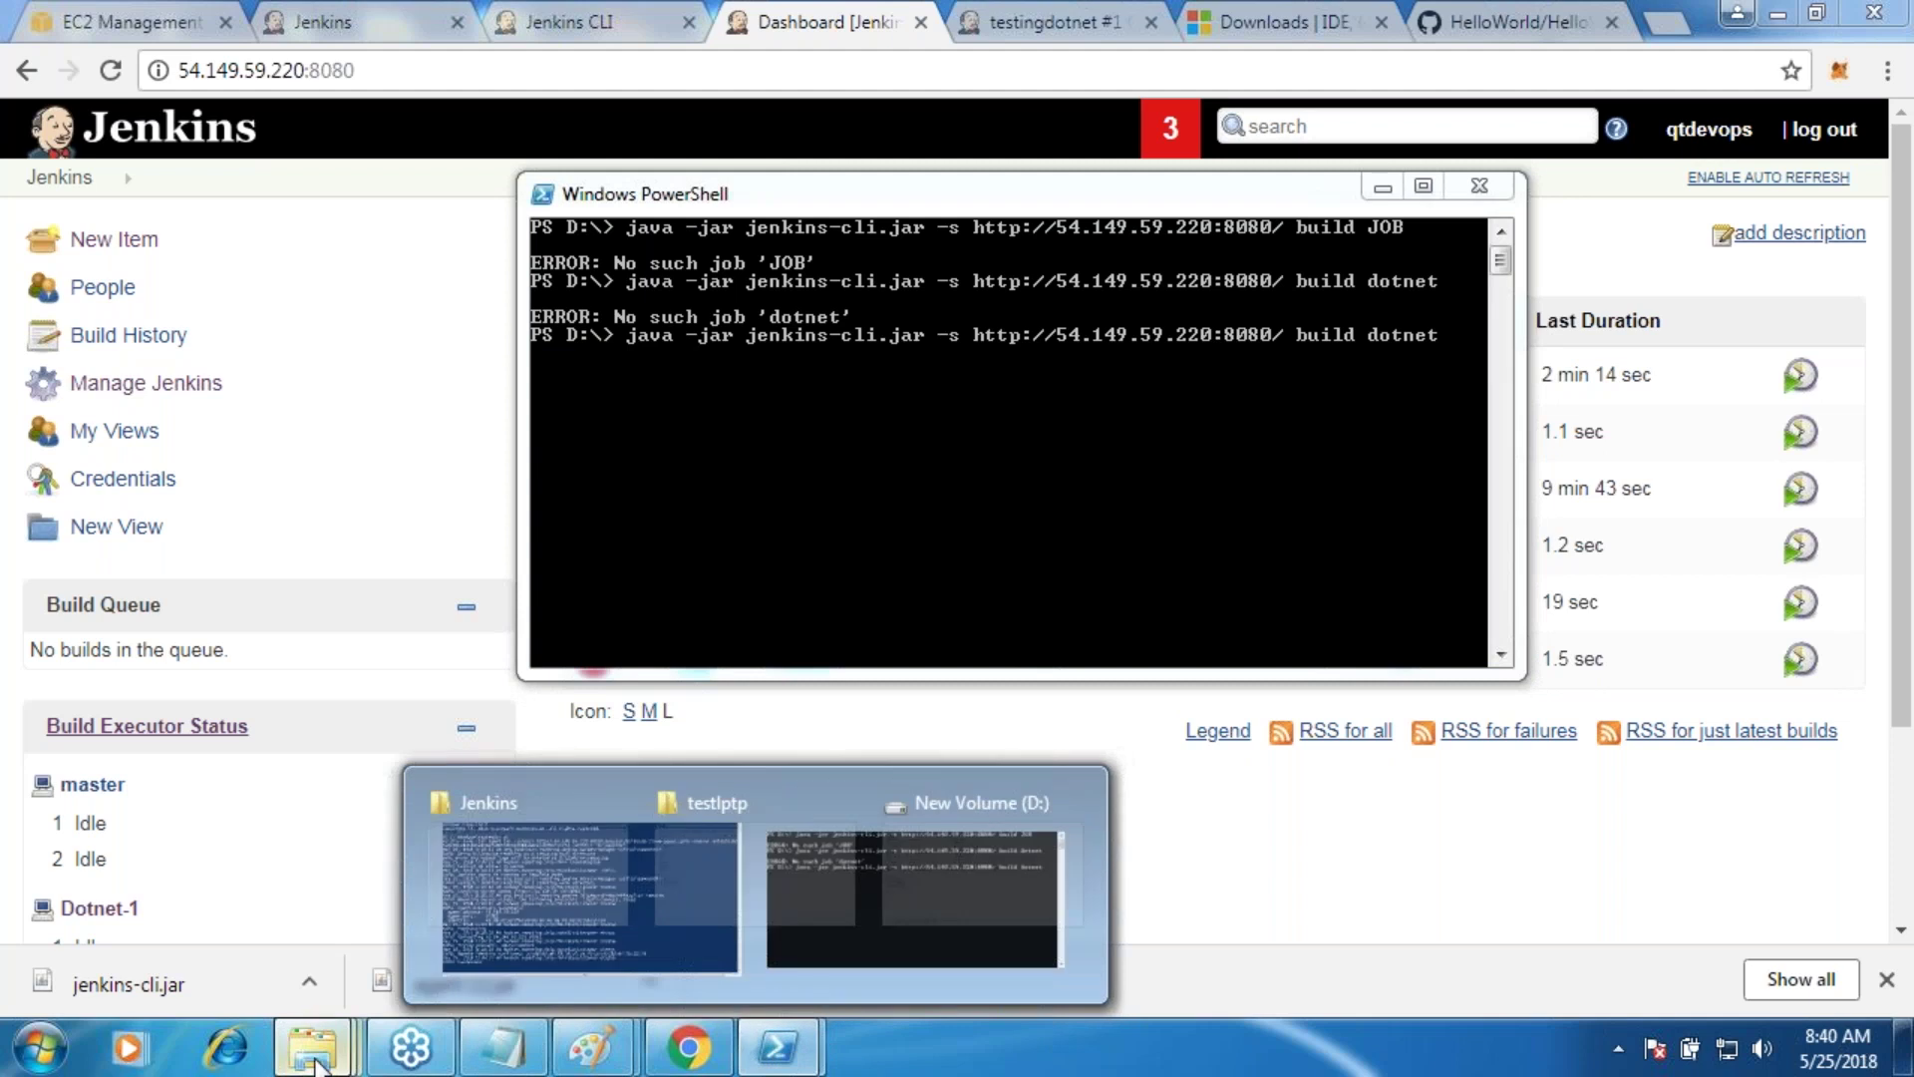
Step: Bring the New Volume (D:) folder listing jenkins-cli.jar and agent.jar to the front
click(819, 909)
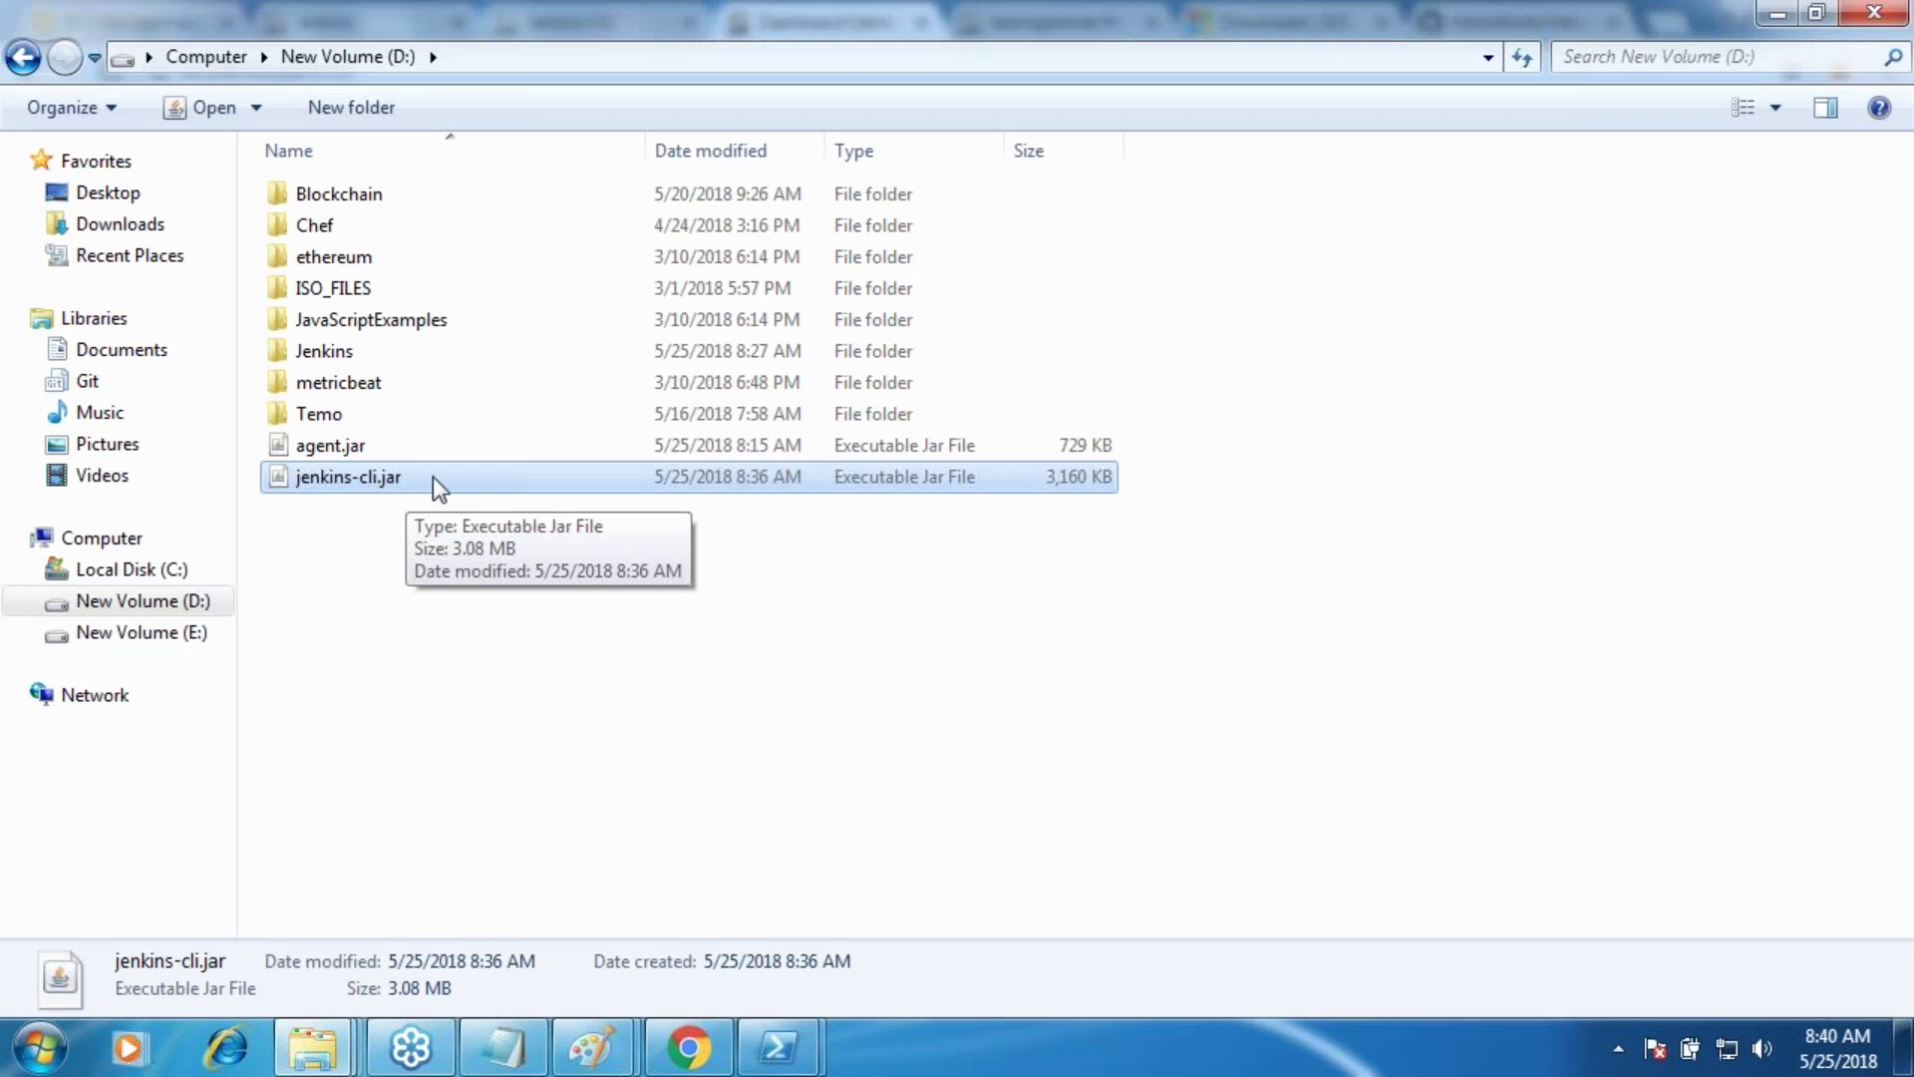
Step: Replace 'build dotnet' with --help, correct the misspelled 'hel[p', and run the CLI help
click(1774, 16)
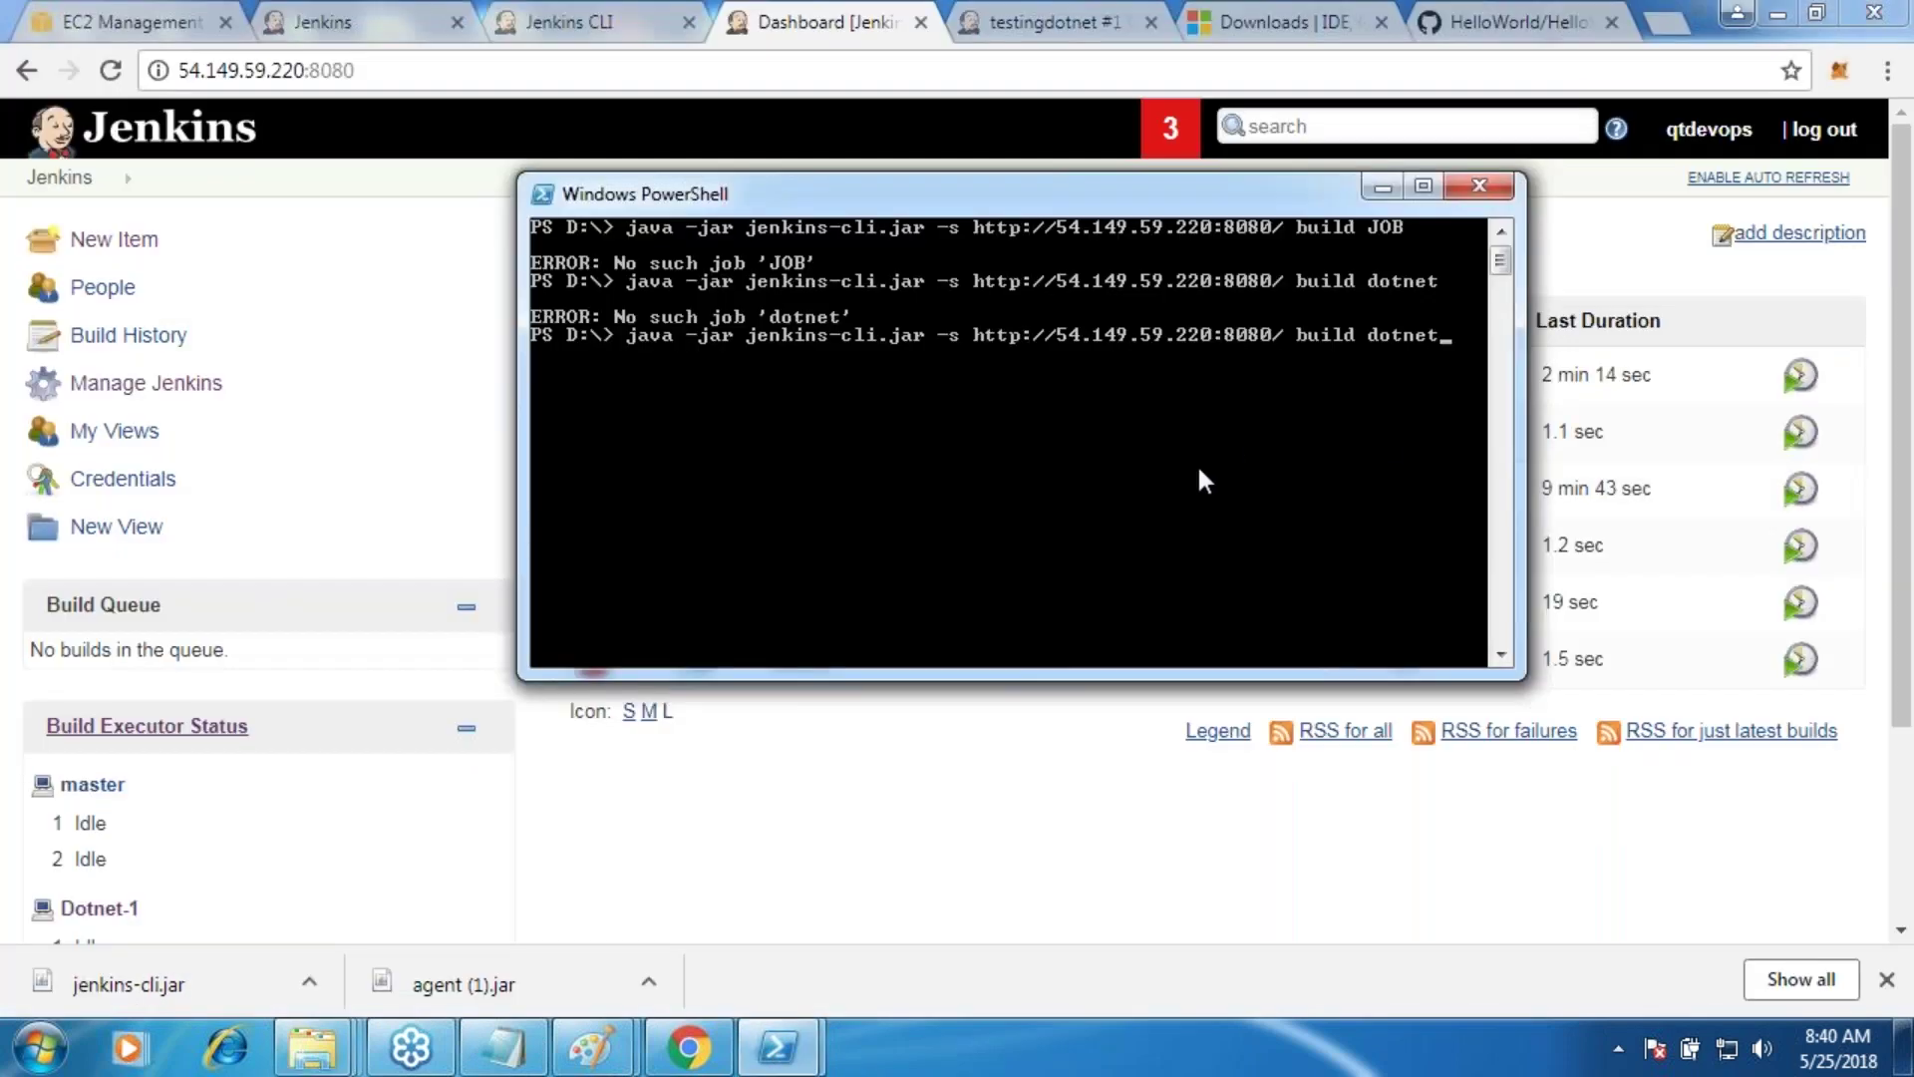
key(BackSpace)
key(BackSpace)
key(BackSpace)
key(BackSpace)
key(BackSpace)
key(BackSpace)
key(BackSpace)
key(BackSpace)
key(BackSpace)
key(BackSpace)
key(BackSpace)
key(BackSpace)
key(BackSpace)
key(BackSpace)
text(--hel[p)
key(Return)
key(Up)
key(BackSpace)
key(BackSpace)
key(BackSpace)
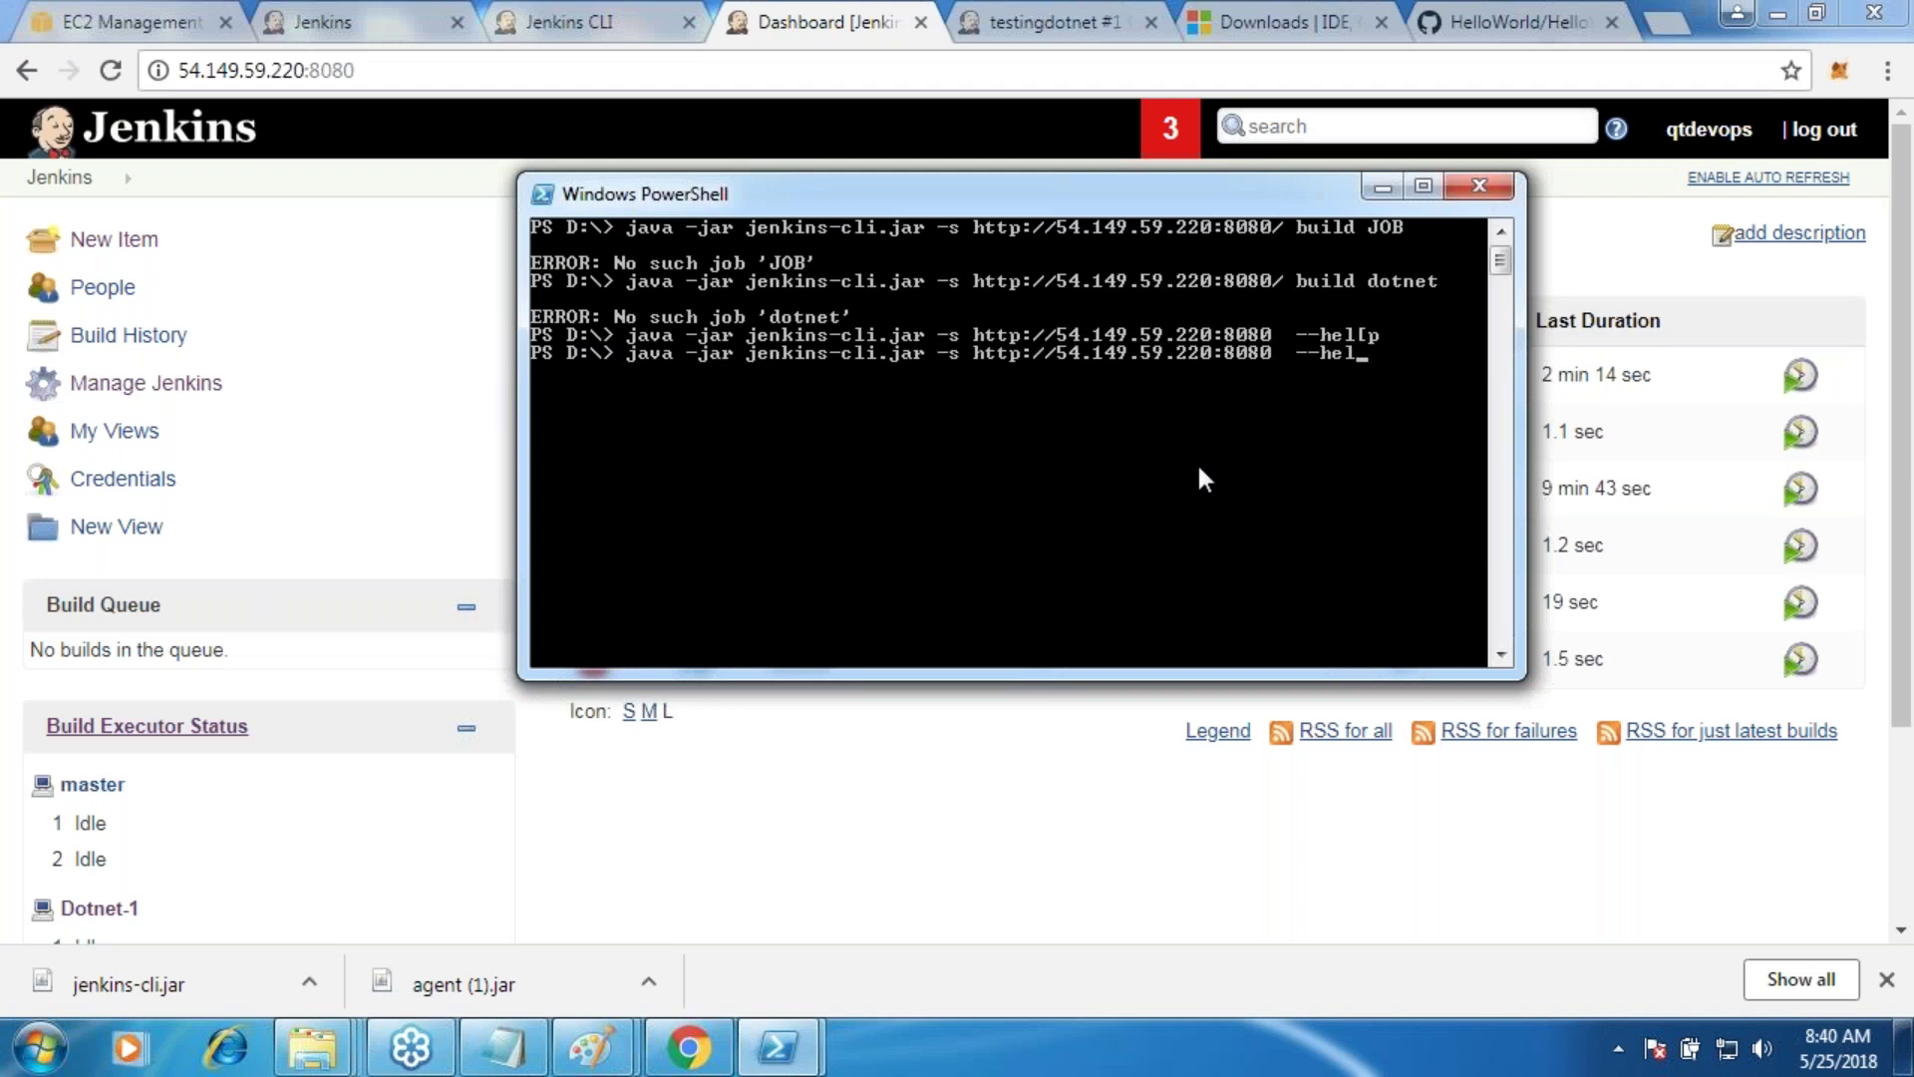
text(lp)
key(Return)
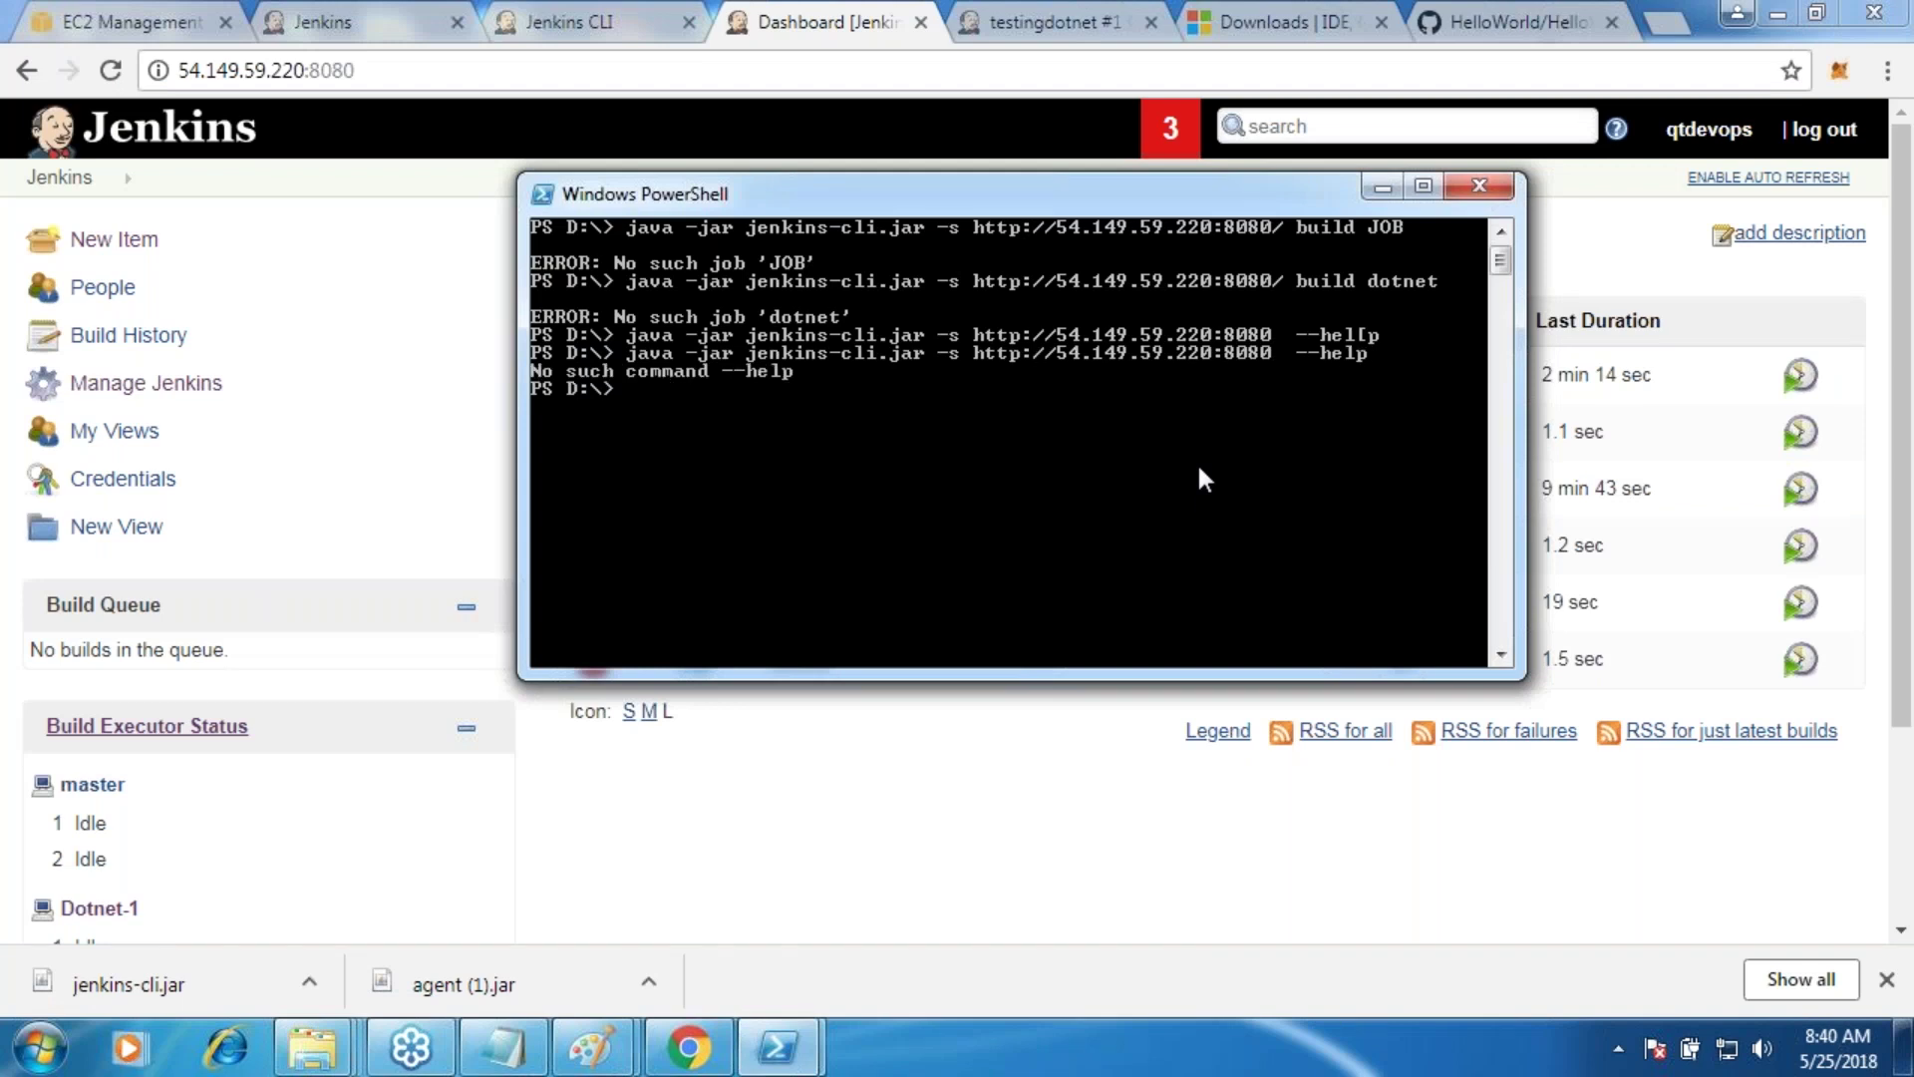
Step: Remove --help, run jenkins-cli.jar with no command, and scroll through its usage output
key(Up)
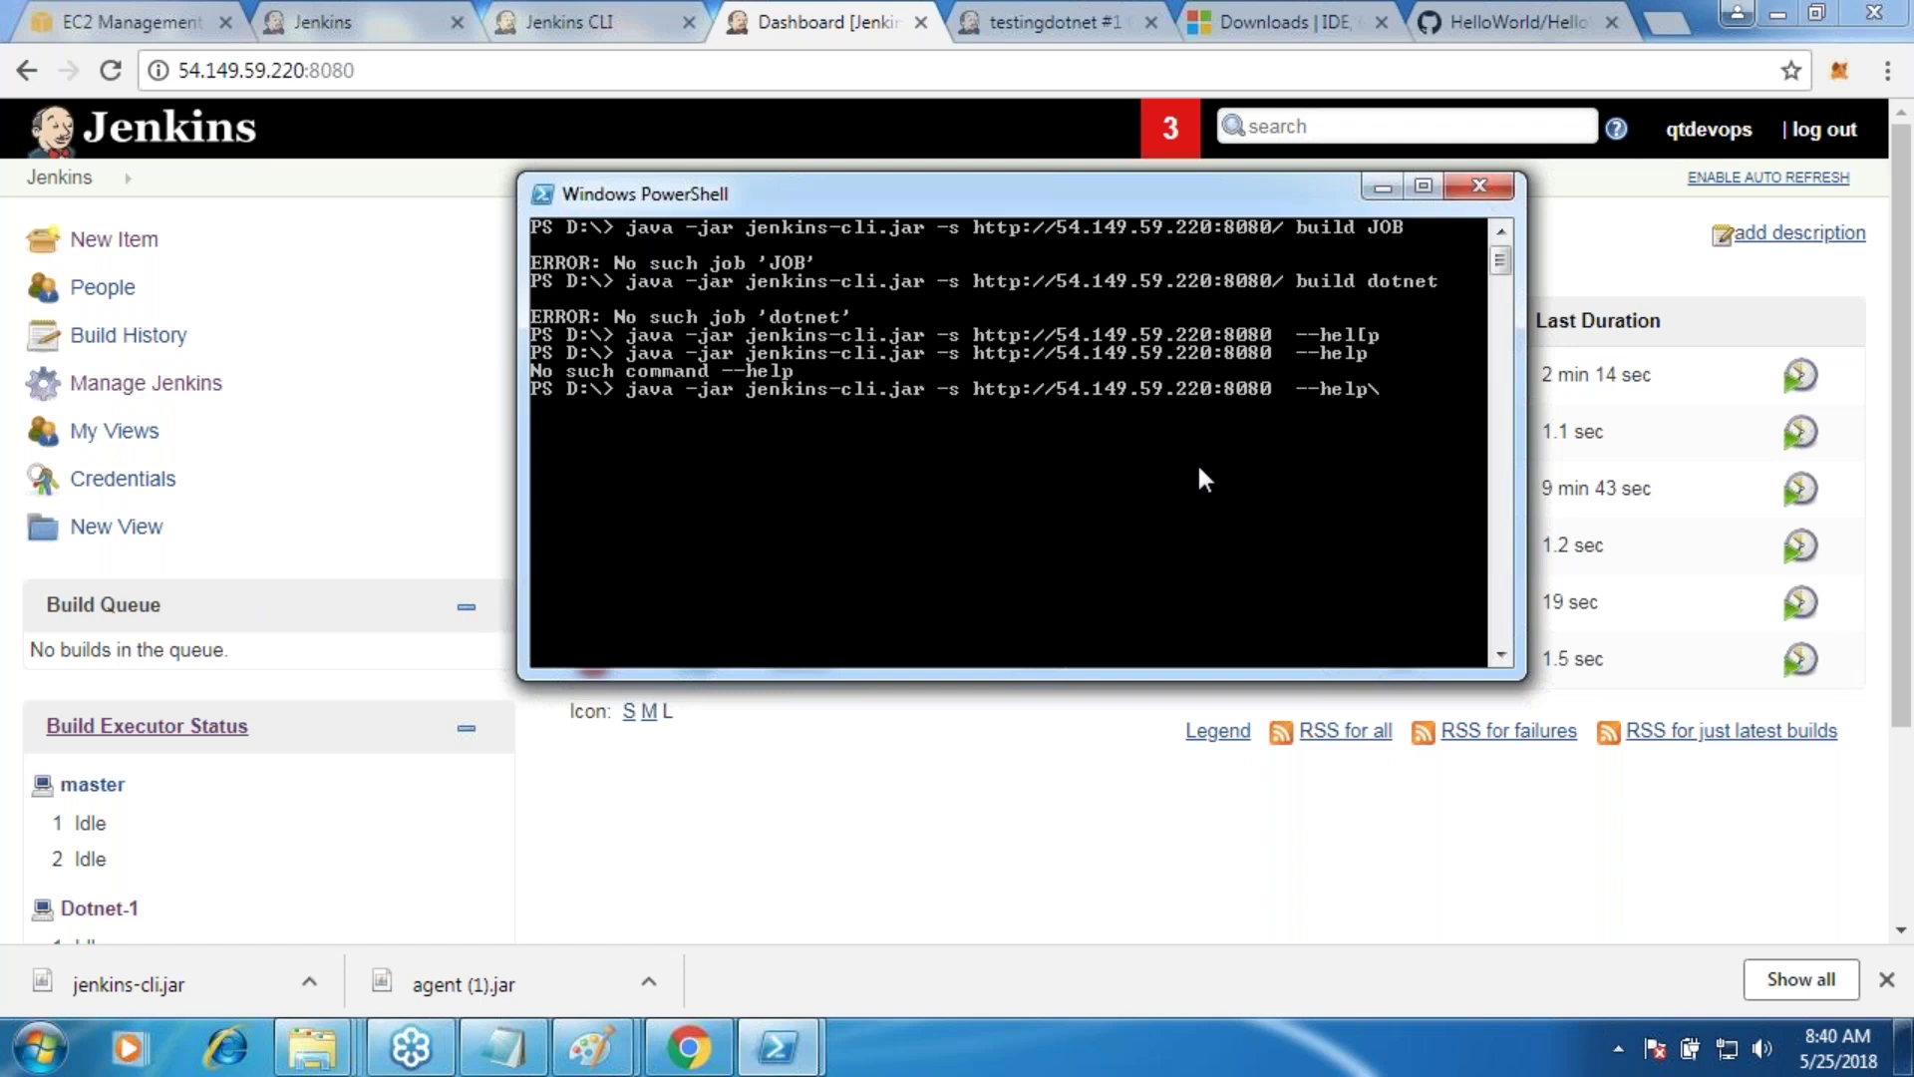
key(BackSpace)
key(BackSpace)
key(BackSpace)
key(BackSpace)
key(BackSpace)
key(BackSpace)
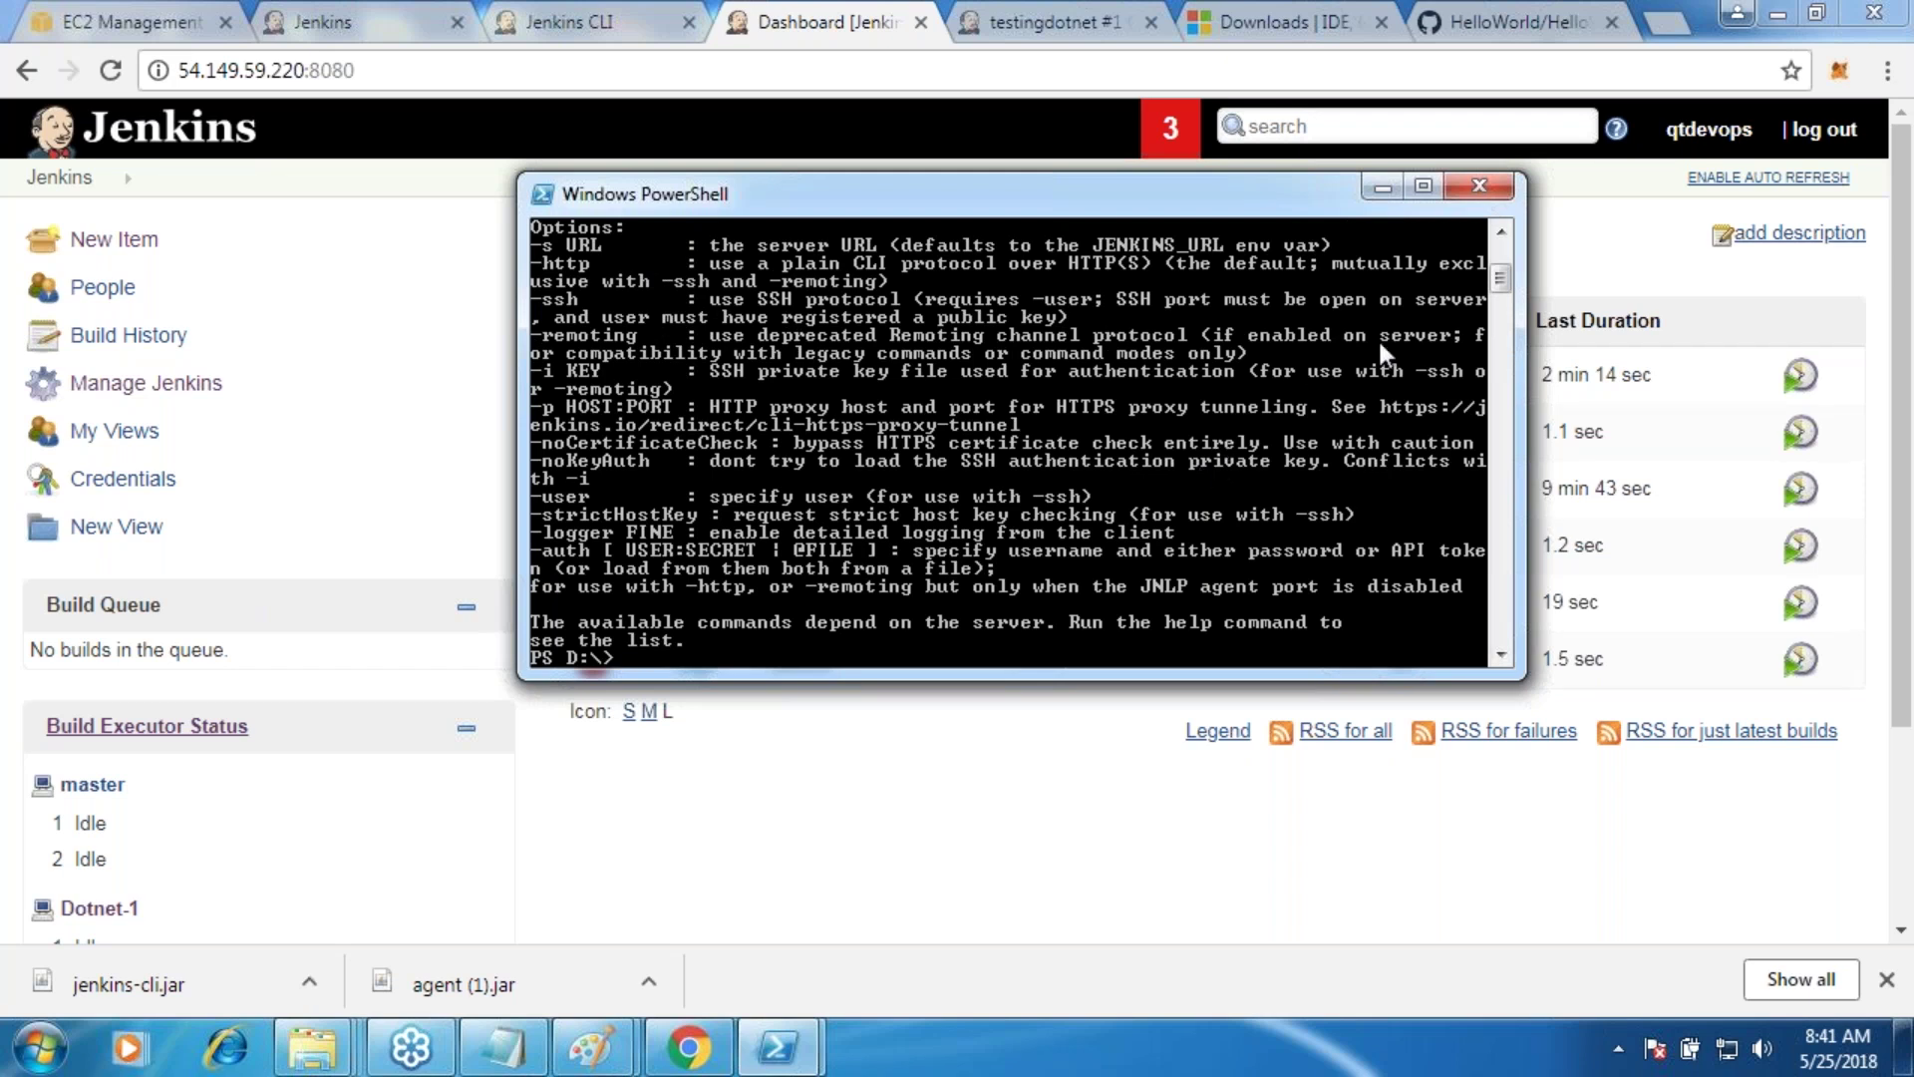
click(1501, 232)
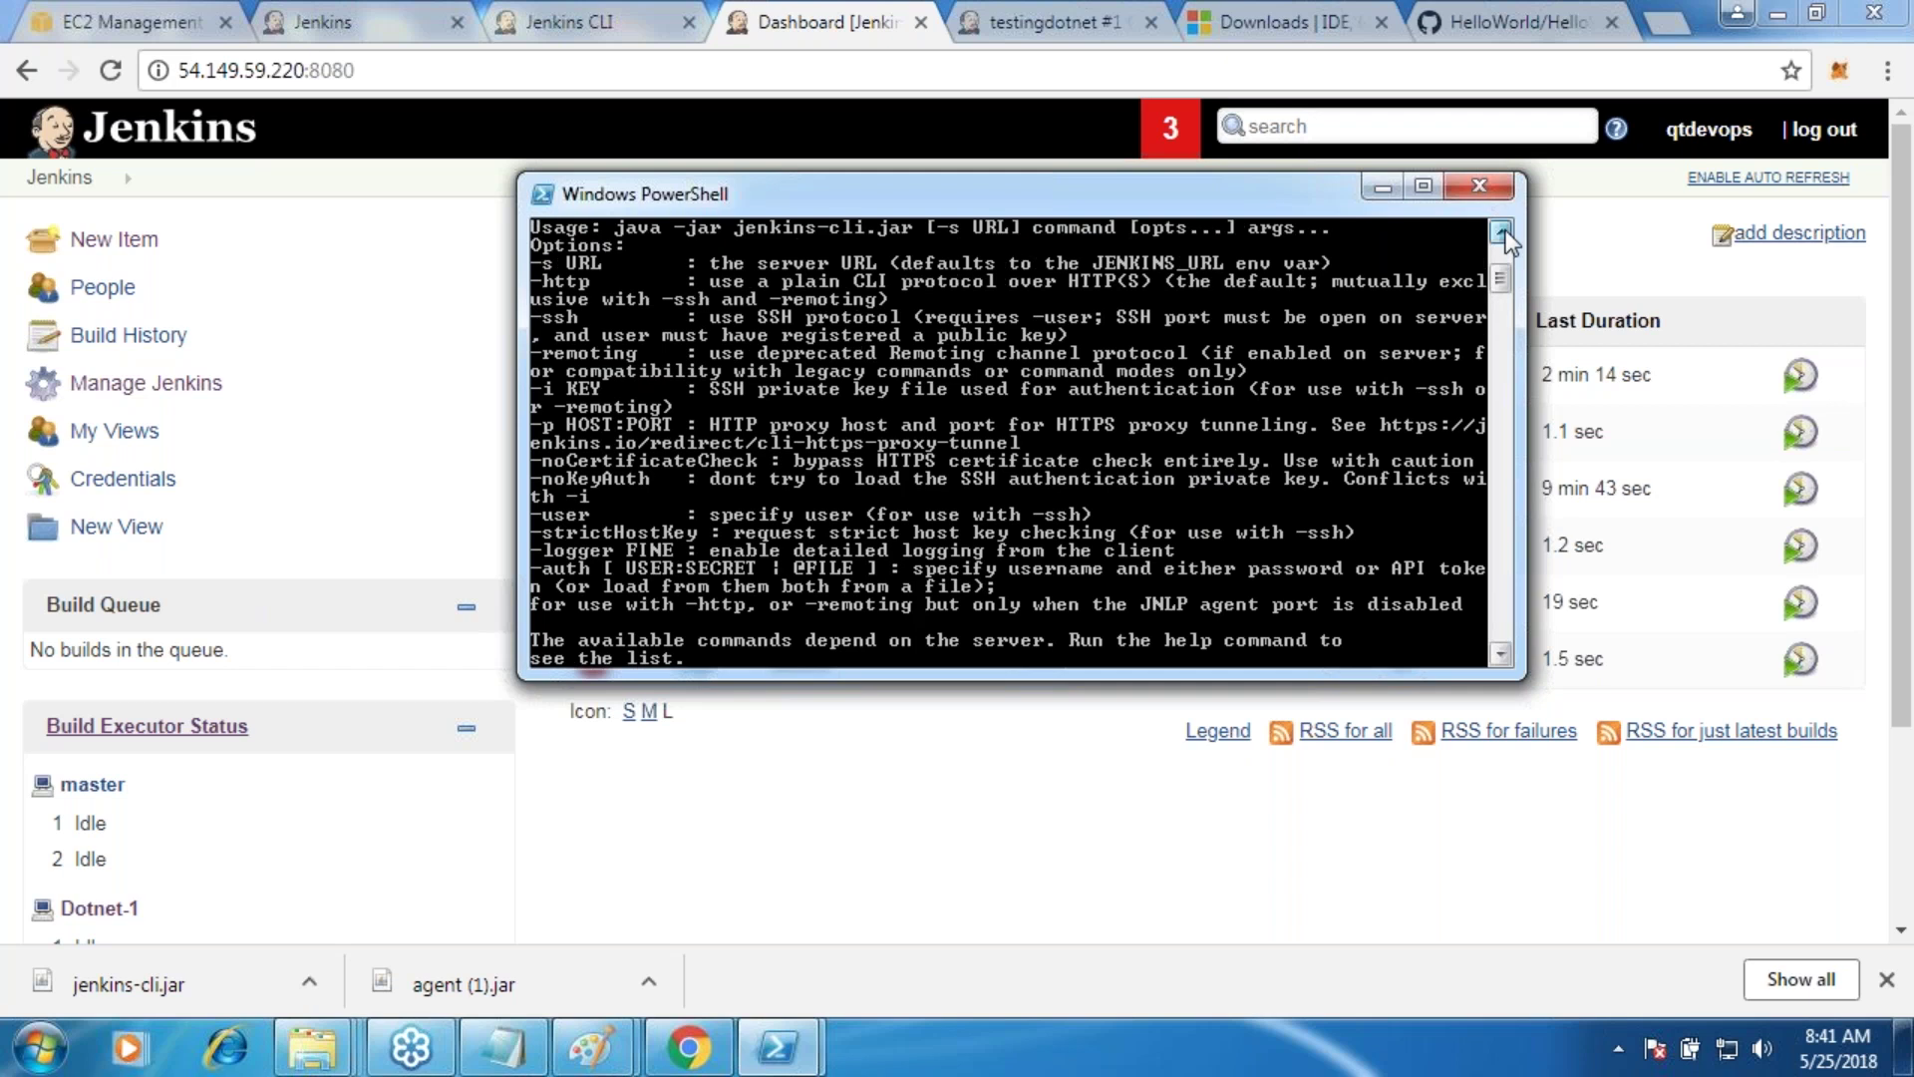
click(1501, 232)
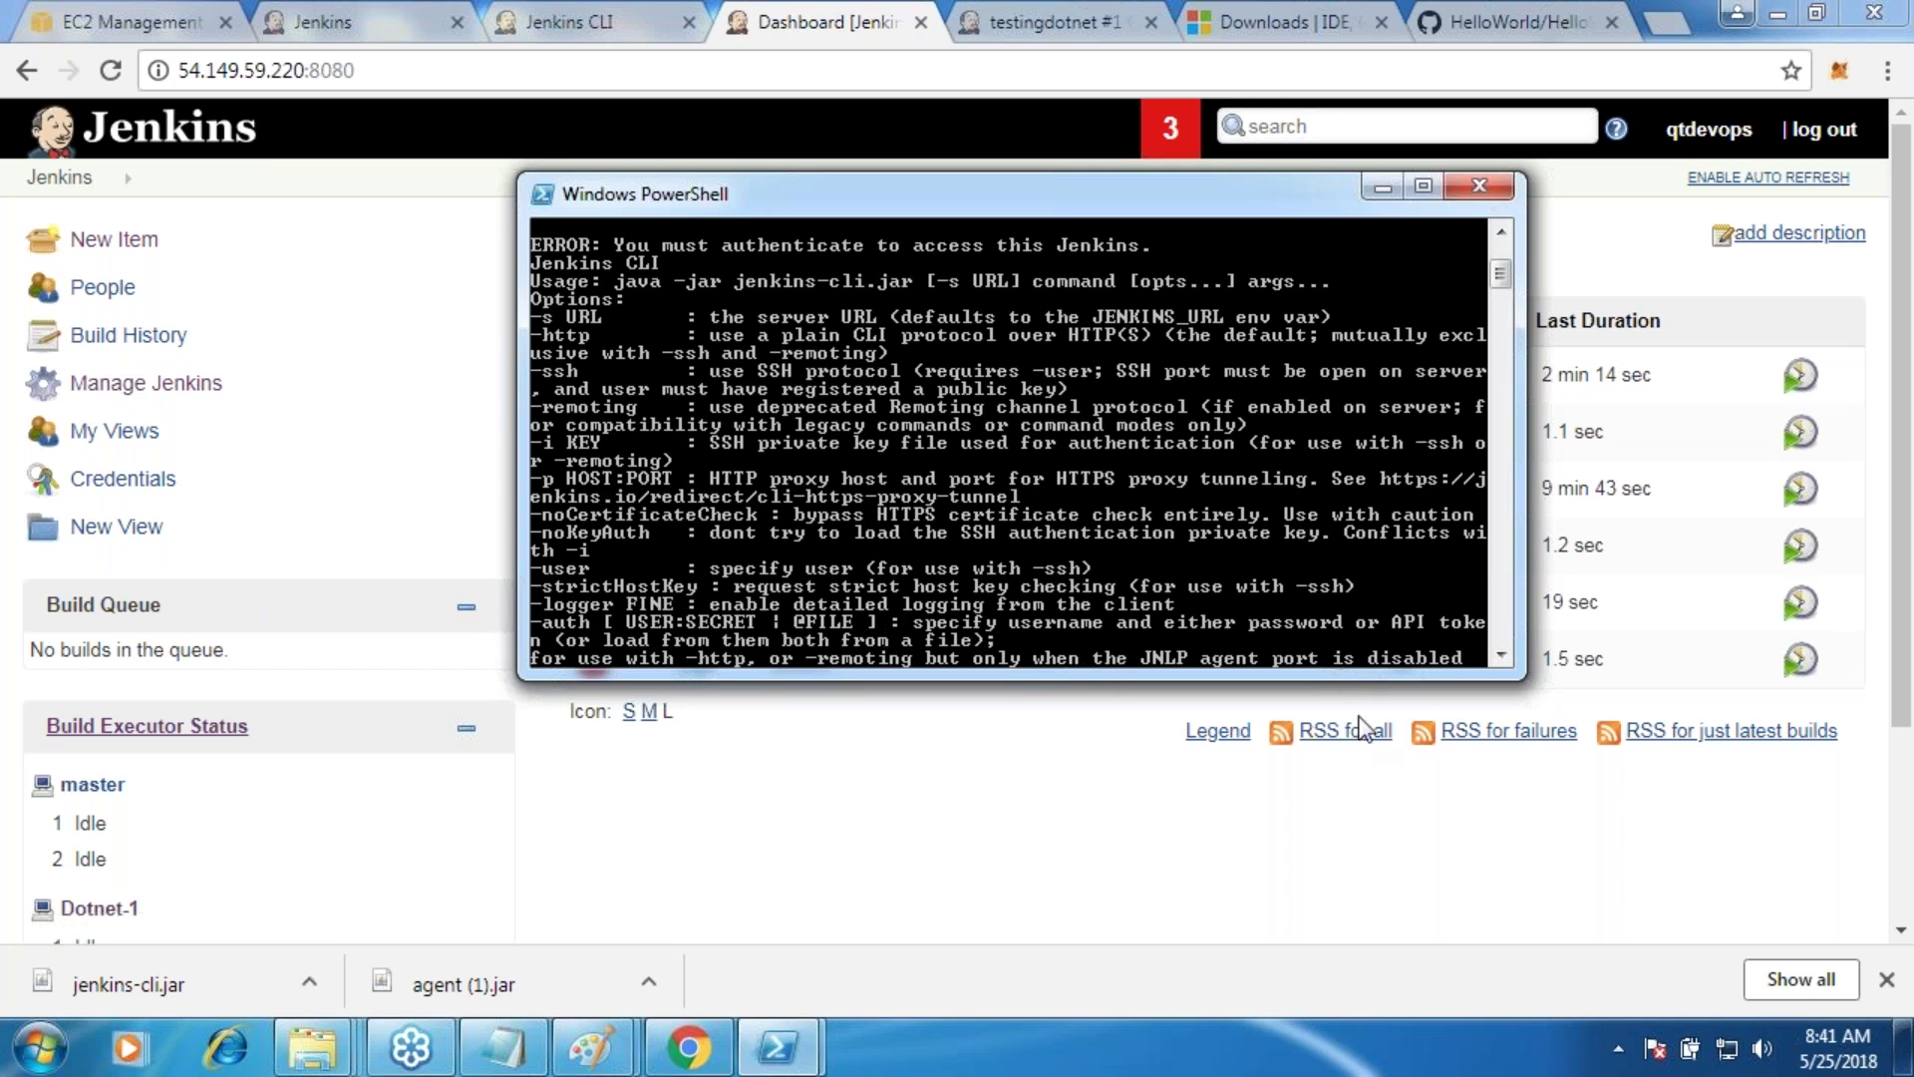
scroll(1500, 655, down, 2)
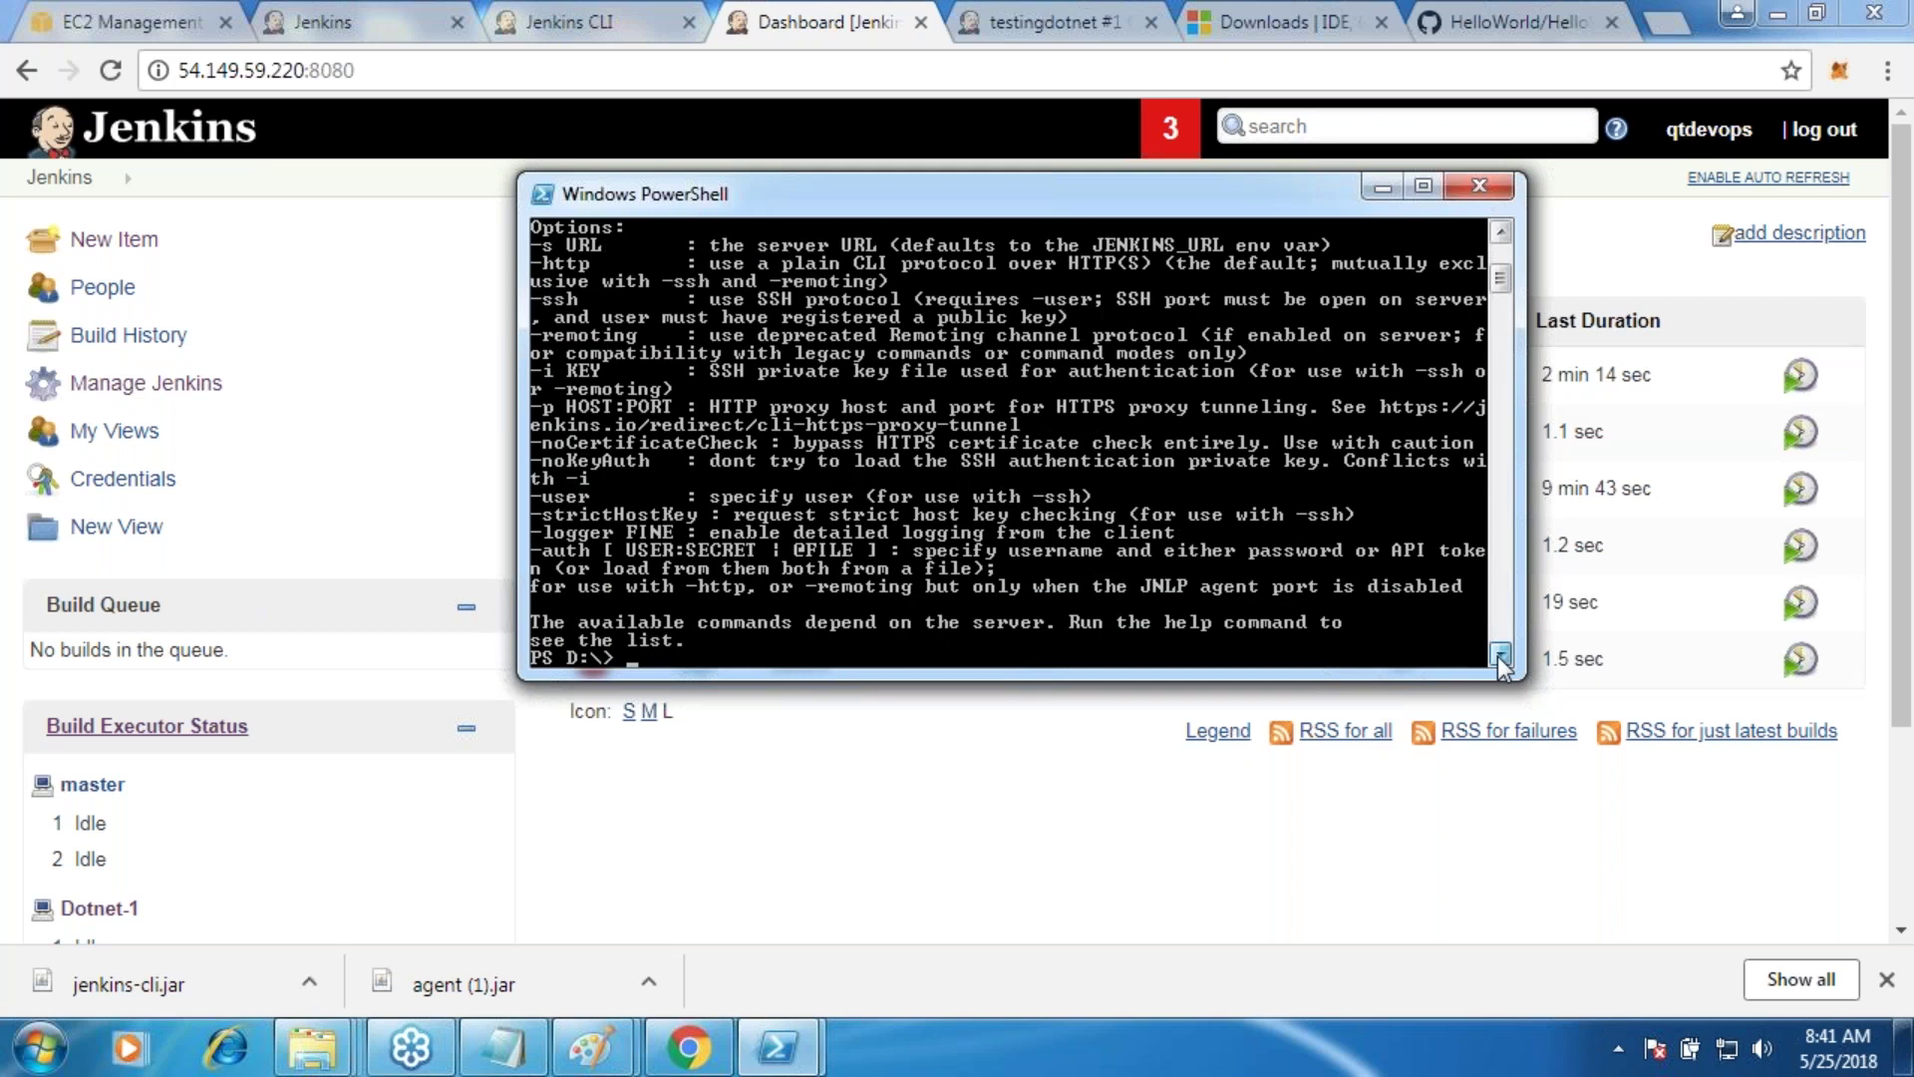
click(1500, 655)
click(1501, 655)
click(1501, 655)
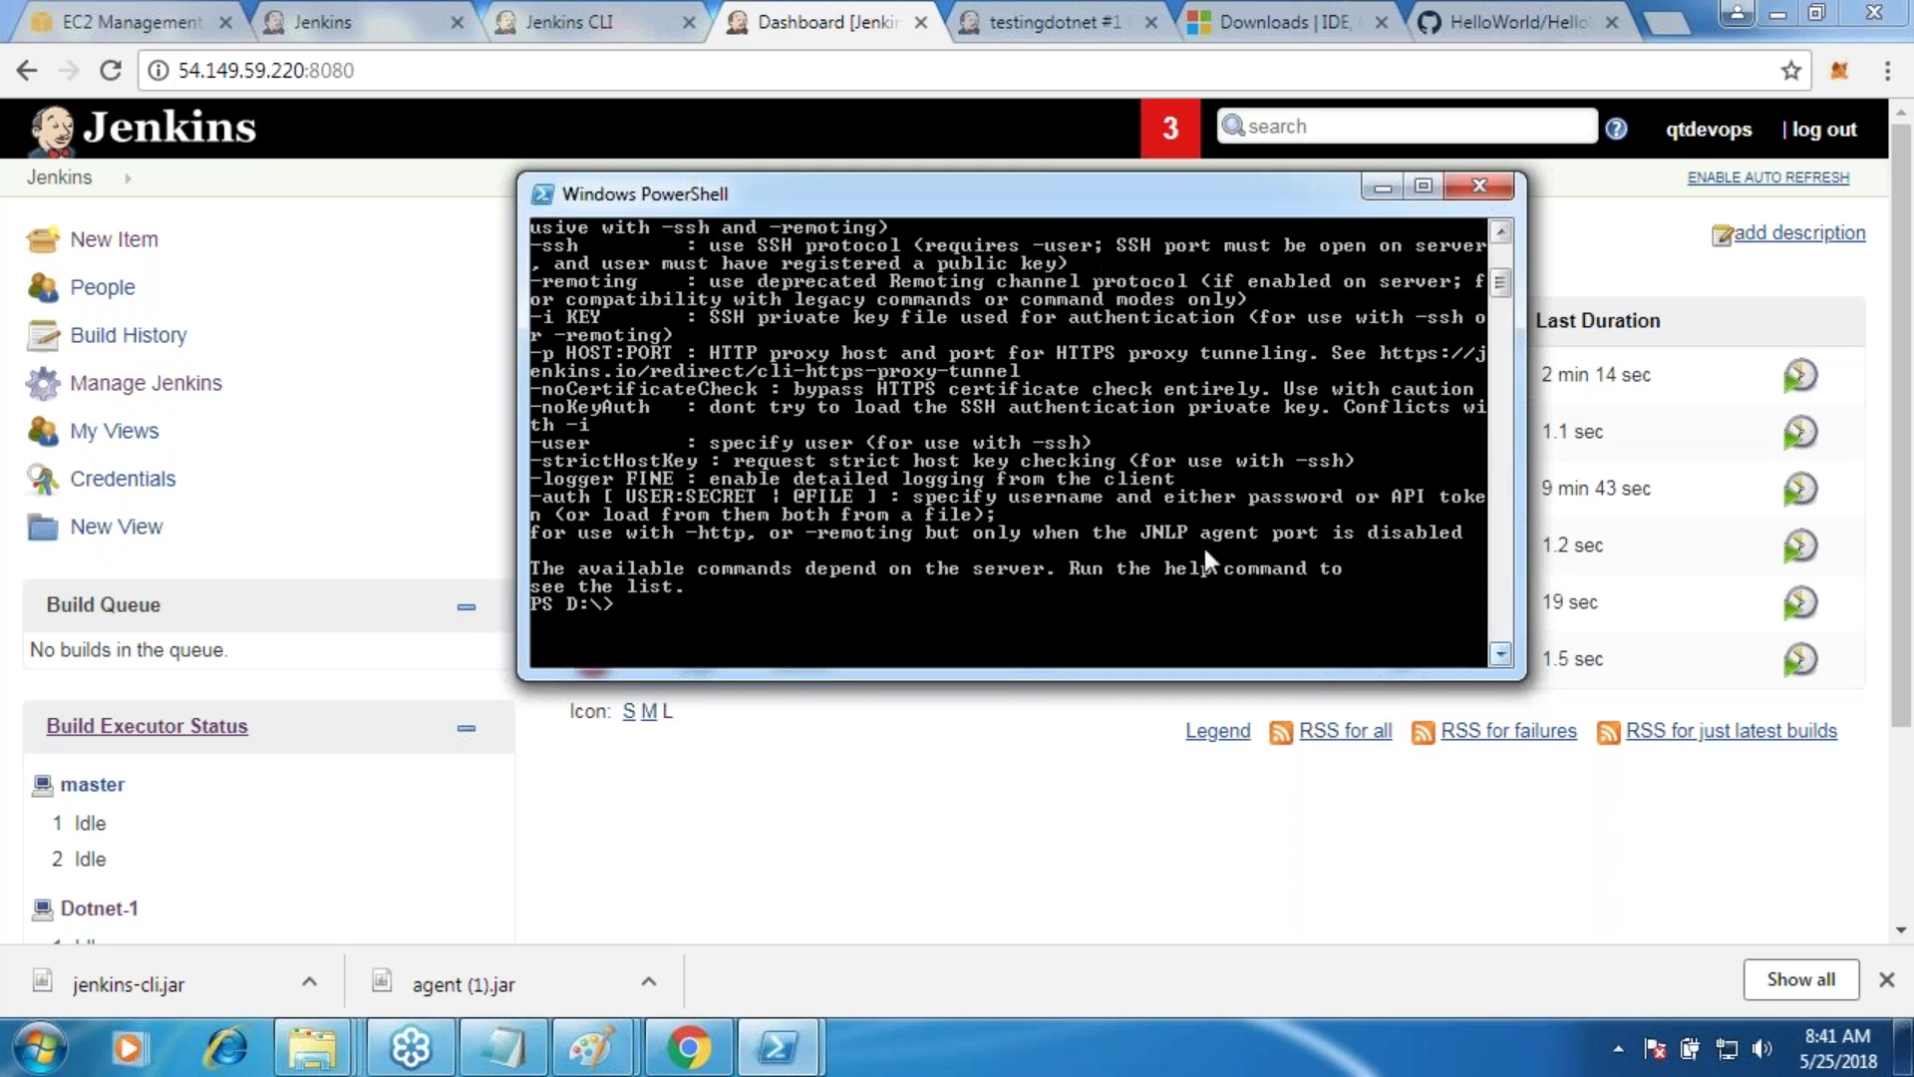
click(551, 878)
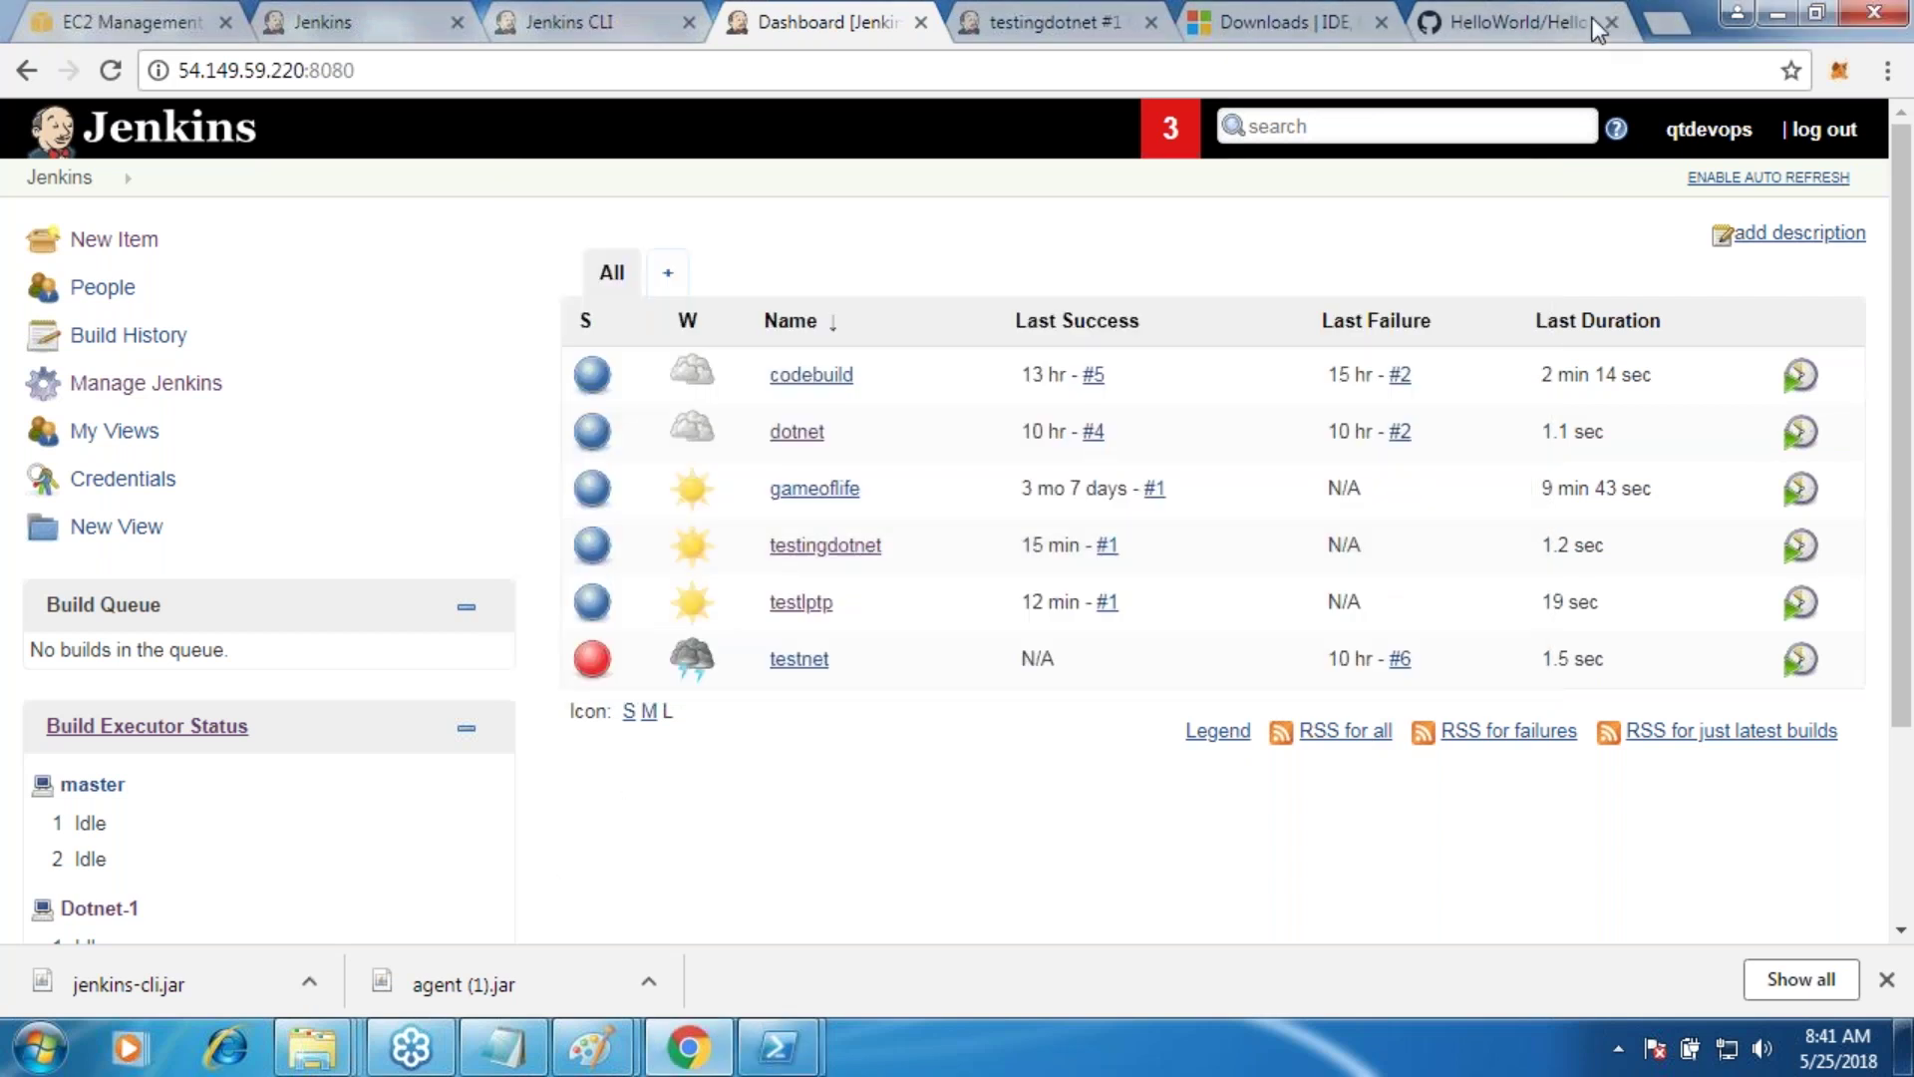
Step: Open an empty tab, view the HelloWorld GitHub repository, then return to the Jenkins dashboard
click(1655, 28)
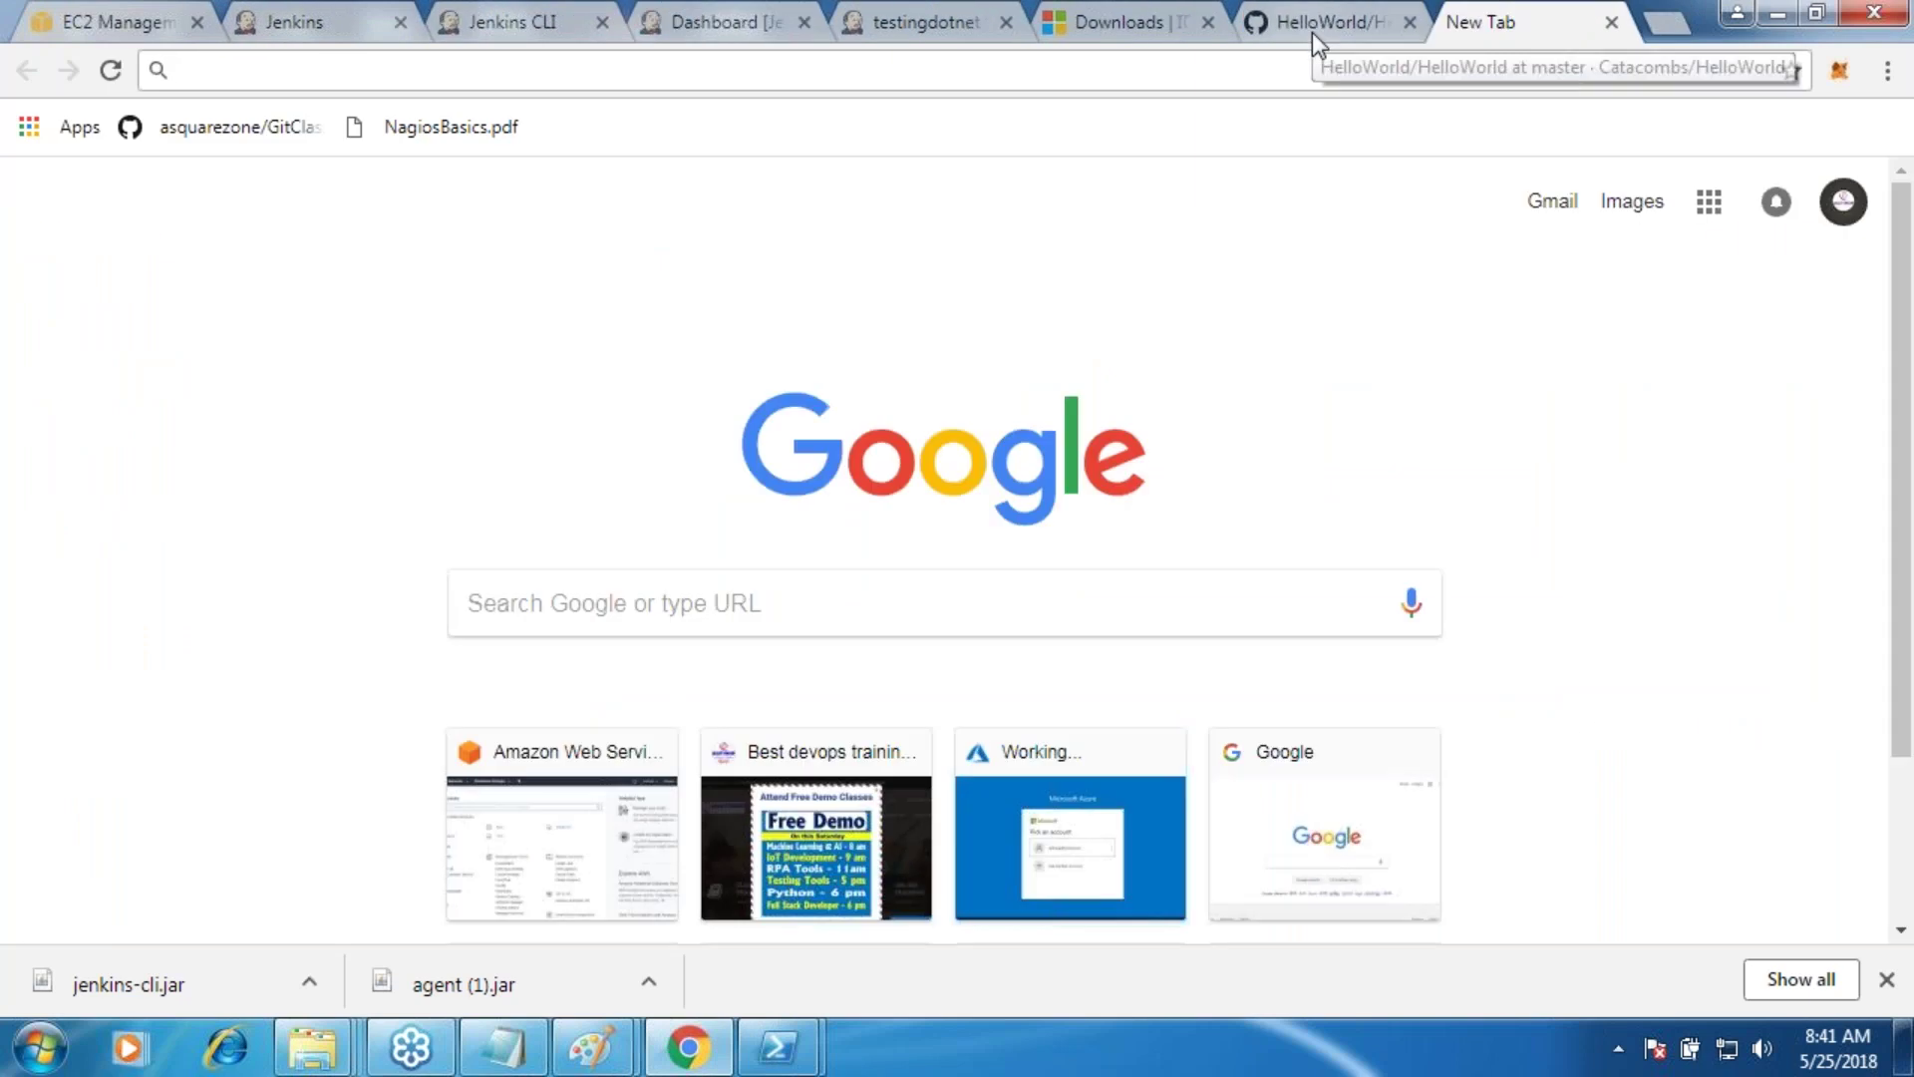
click(1312, 32)
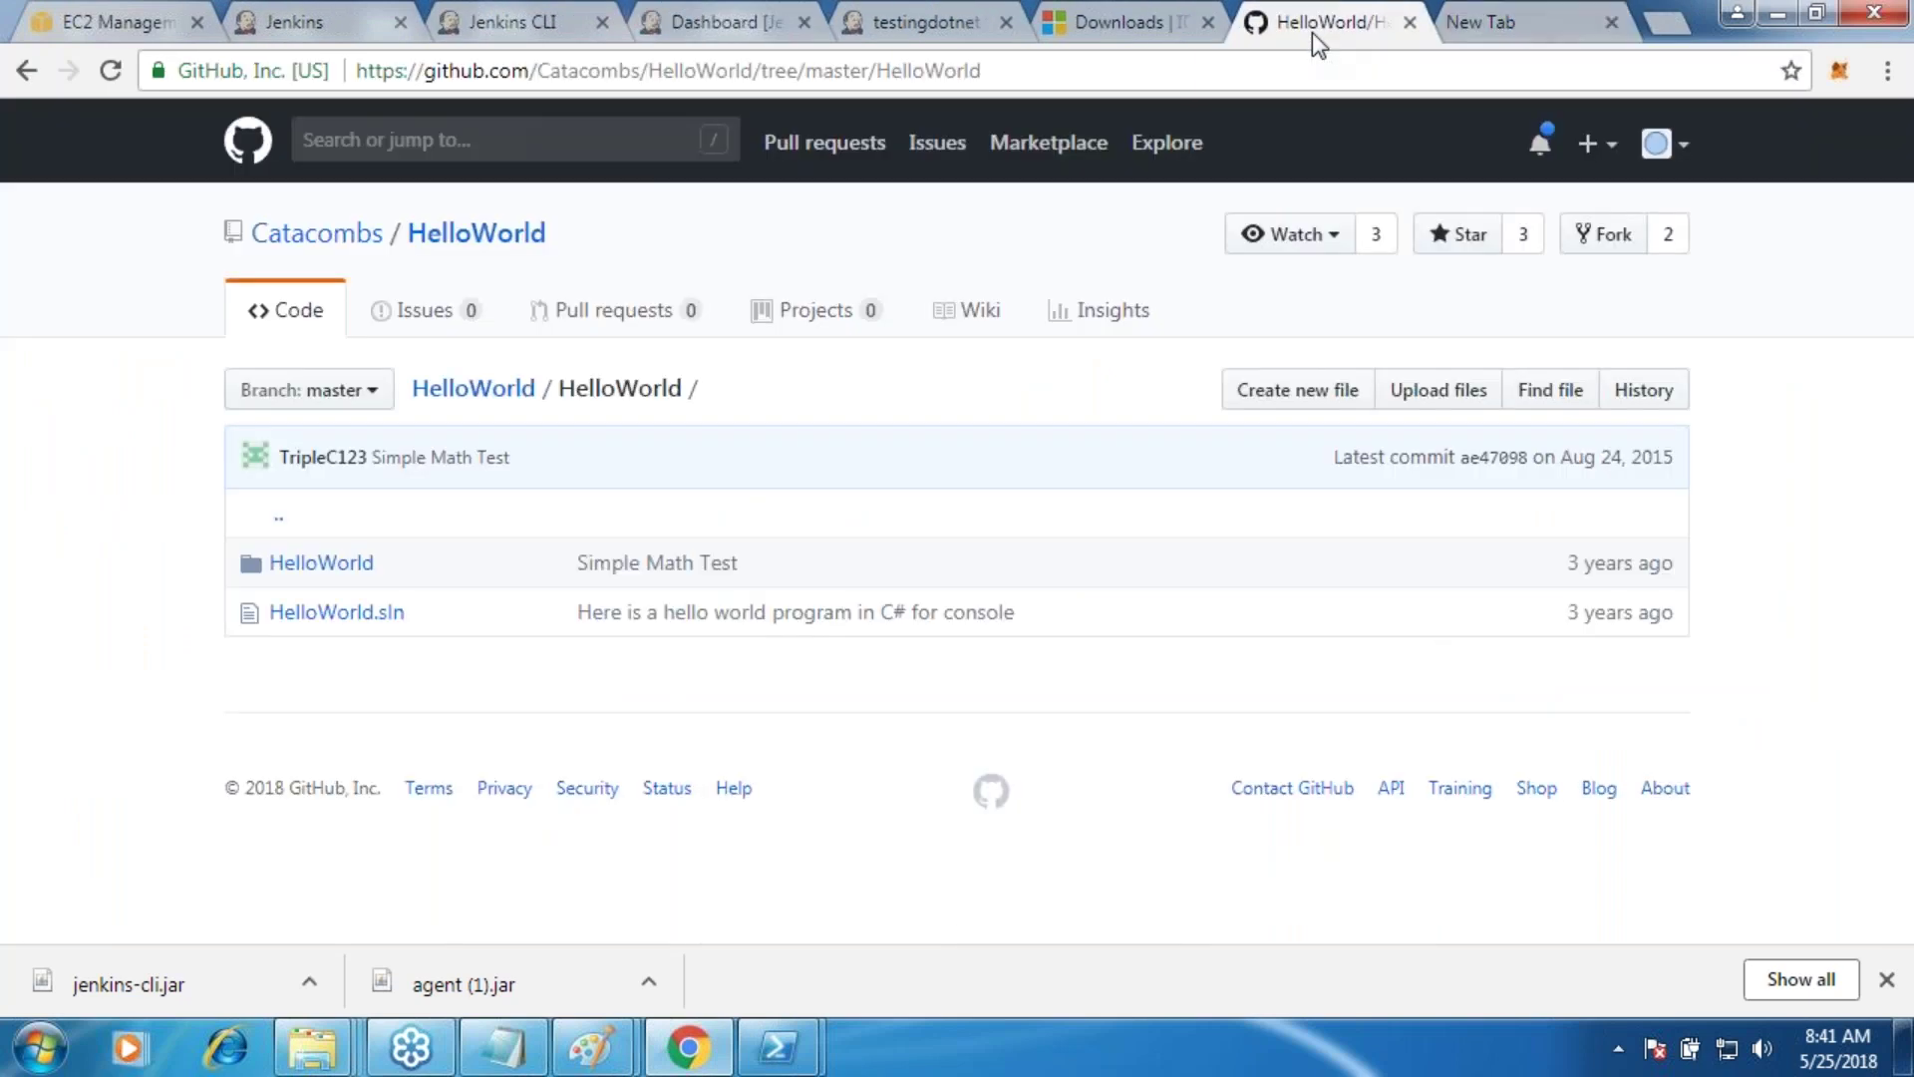
click(680, 18)
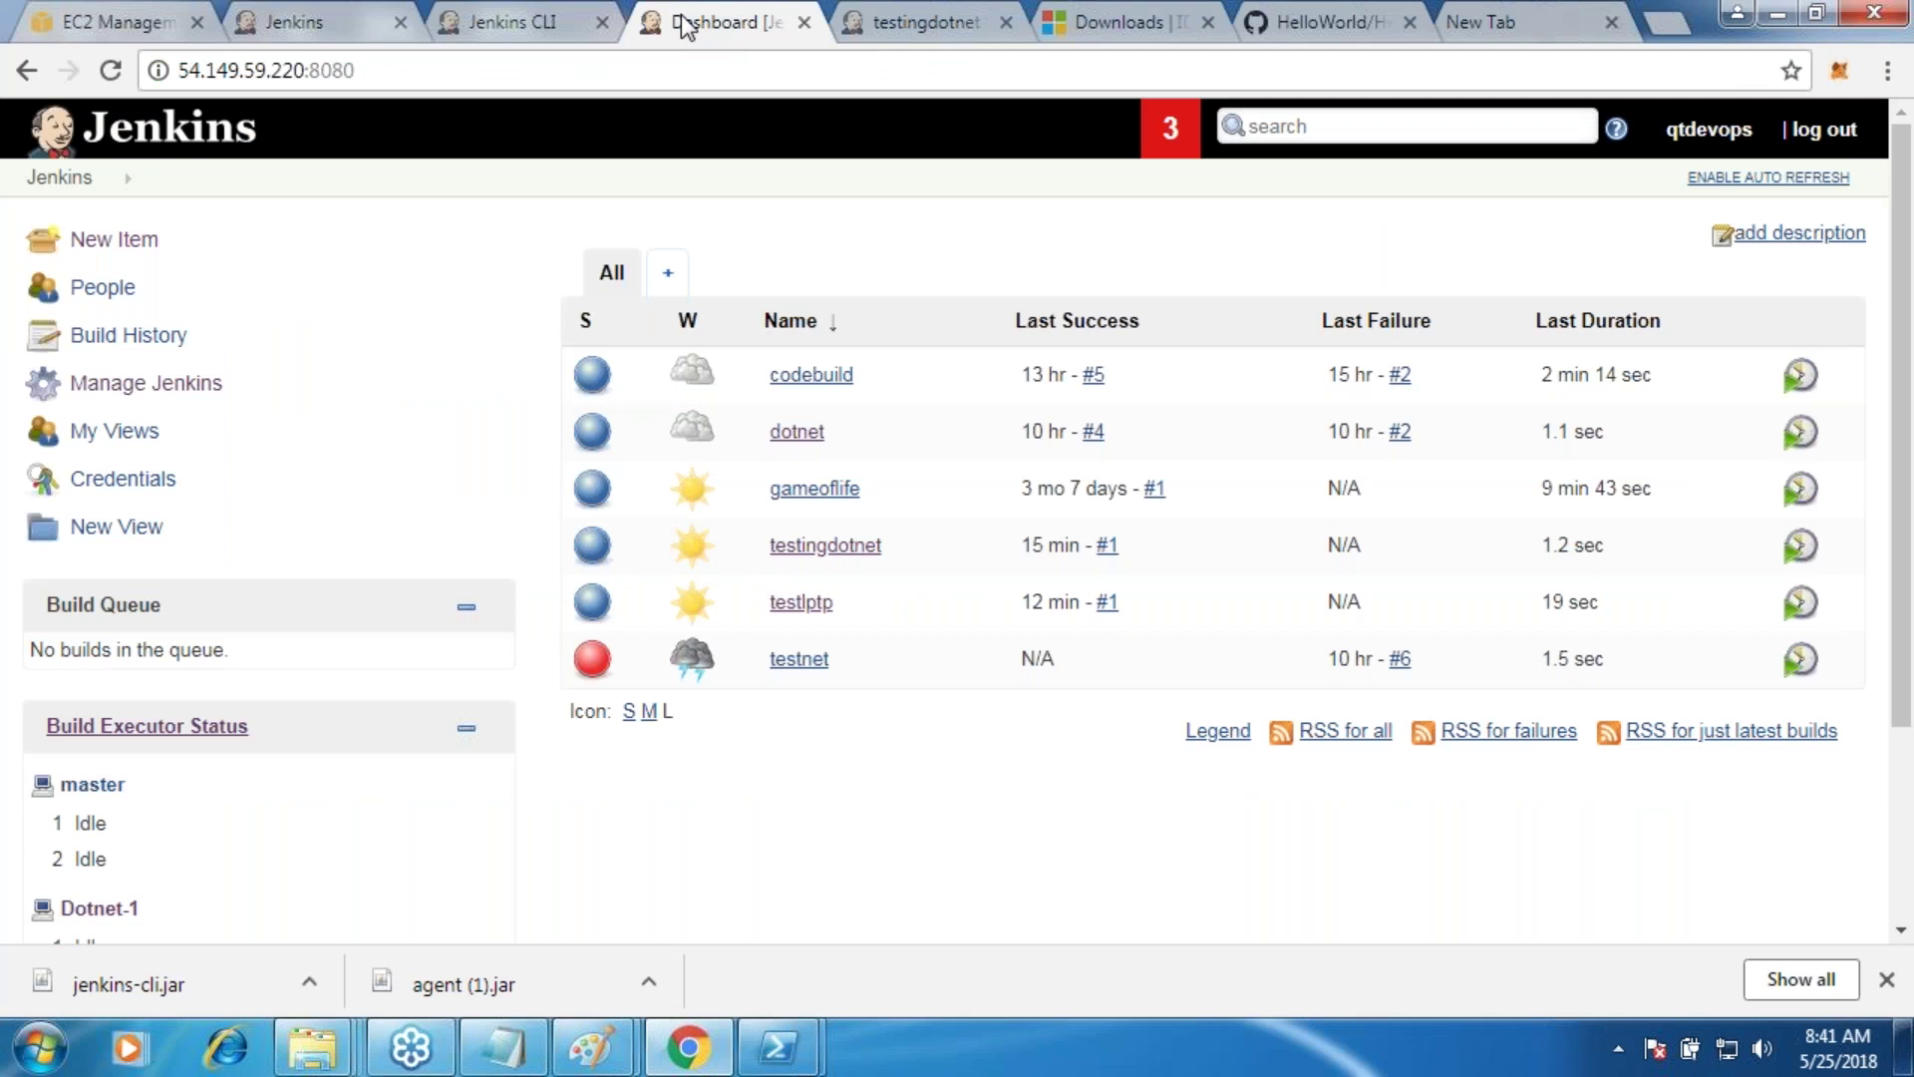
Step: Look over the CLI docs and CLI page, then open the dashboard's REST API link in a new tab
click(533, 27)
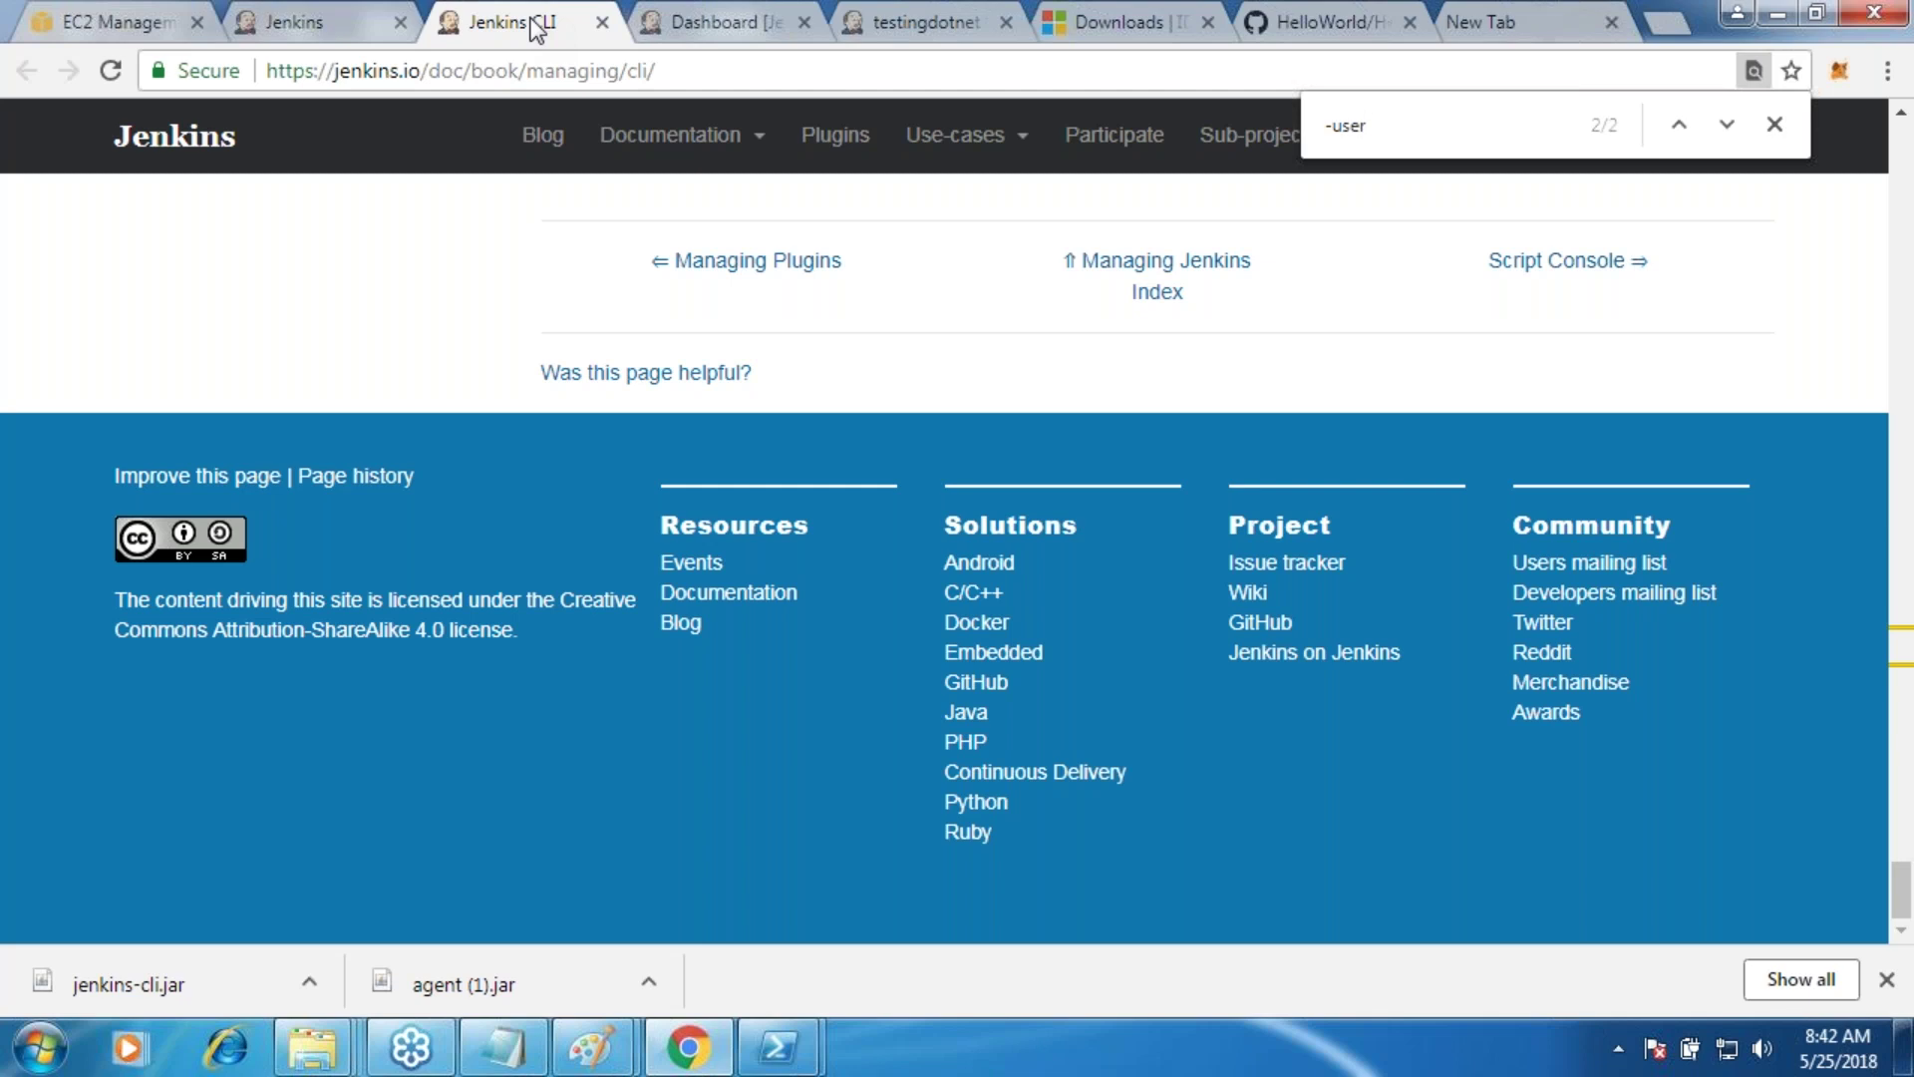
click(333, 14)
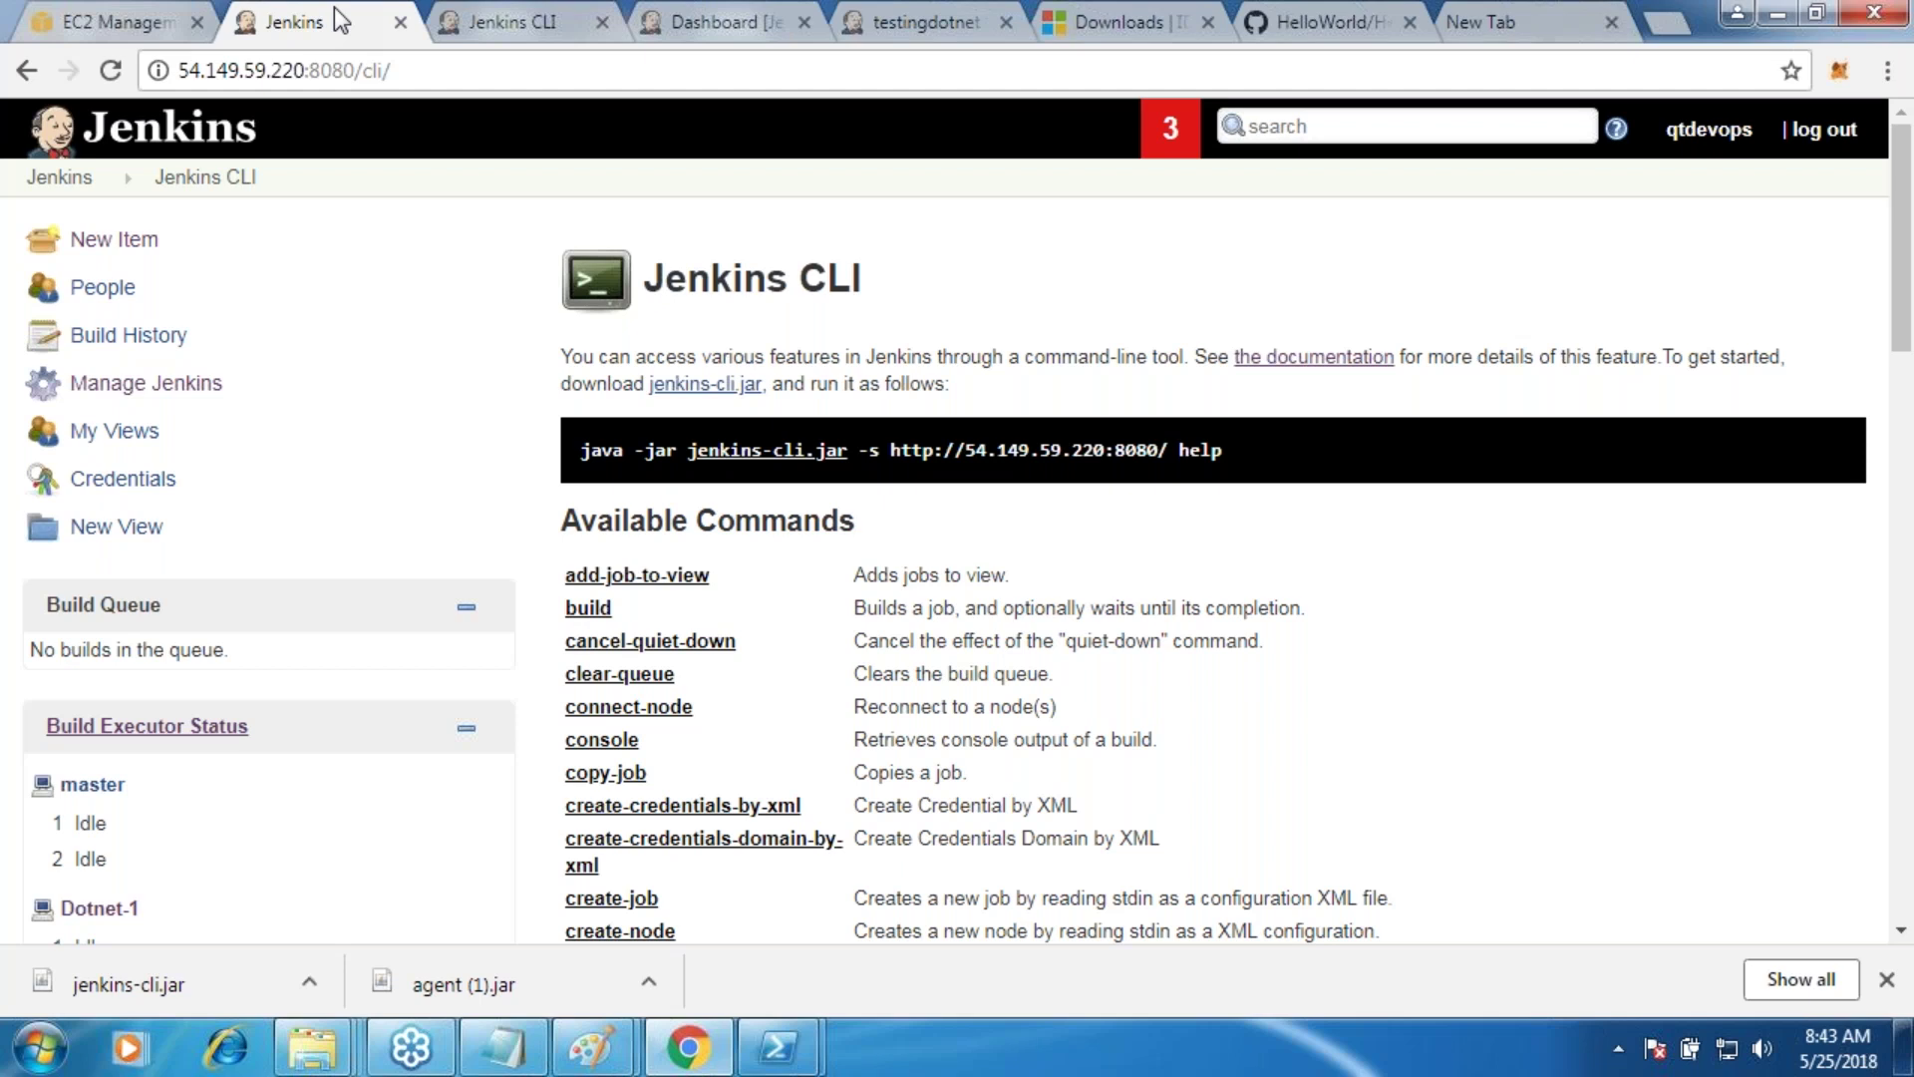
click(59, 176)
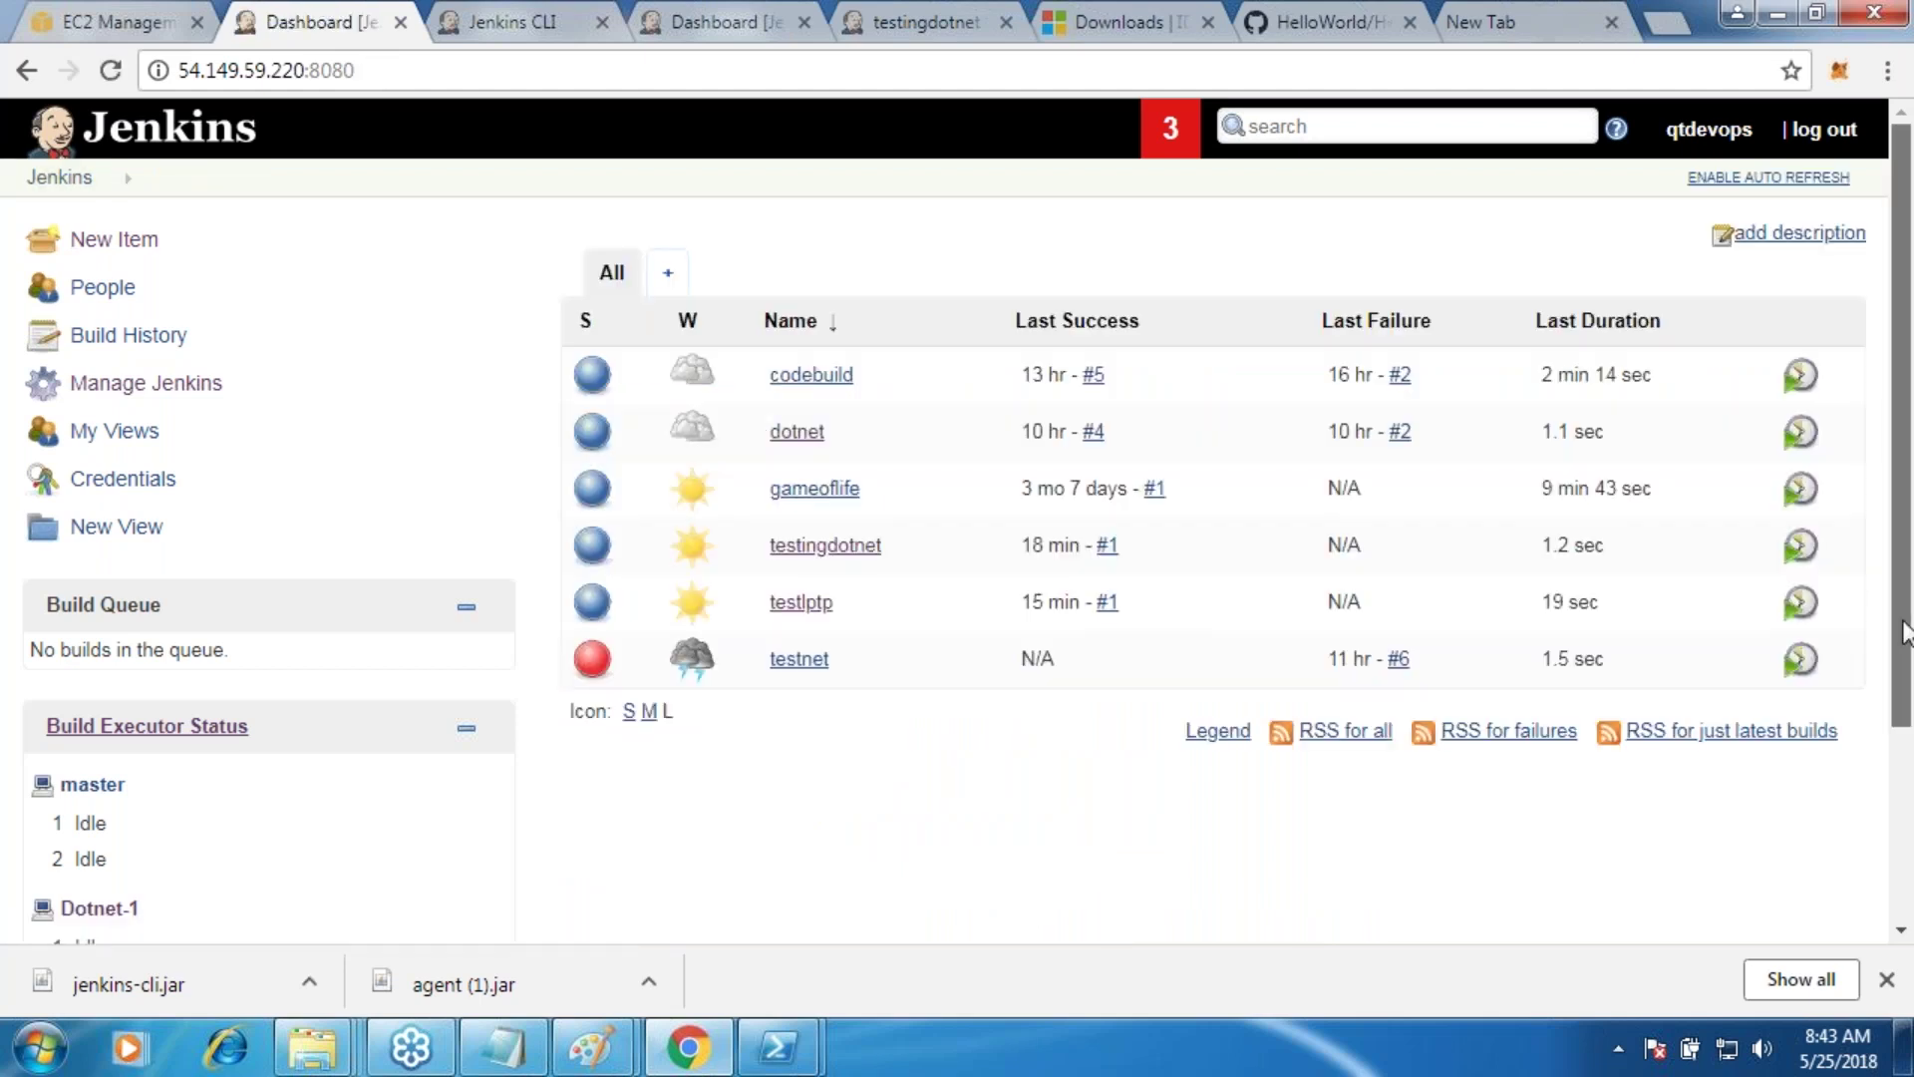
scroll(1751, 884, down, 3)
middle_click(1655, 912)
click(459, 10)
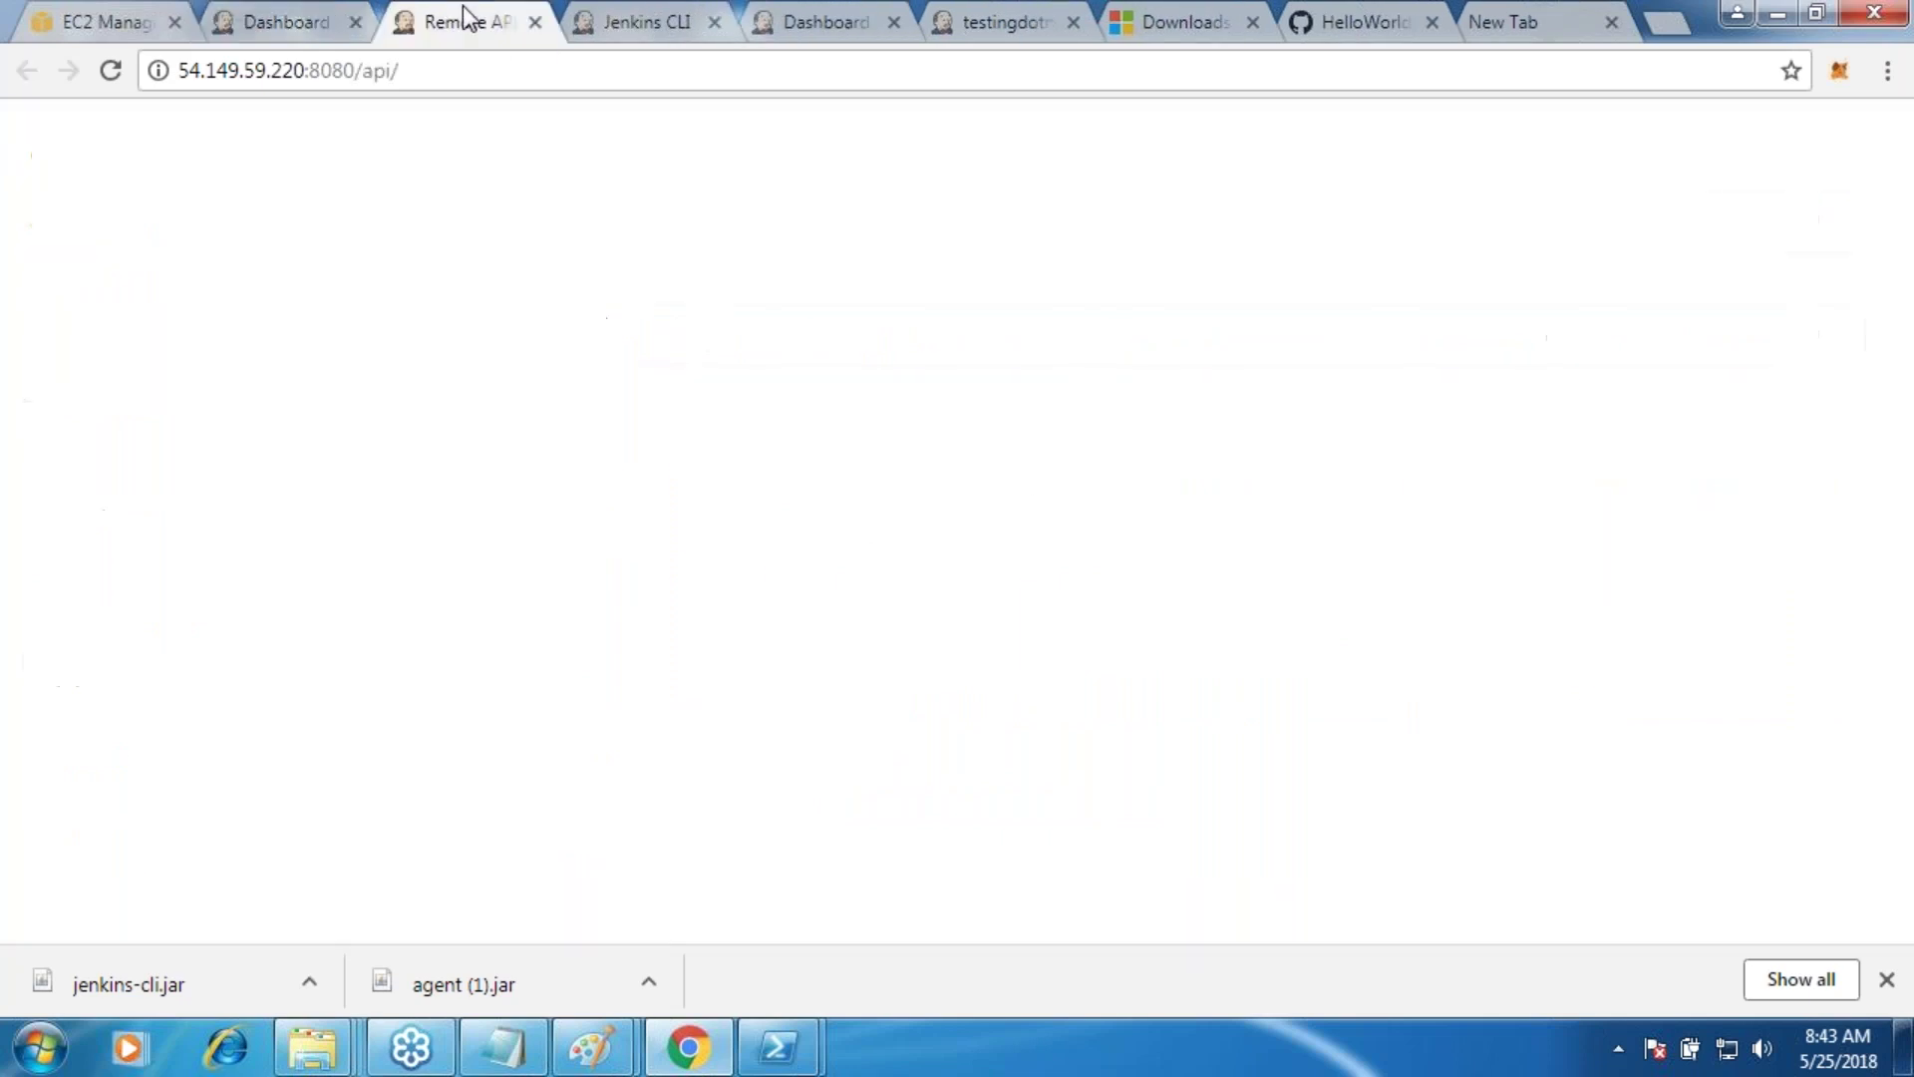